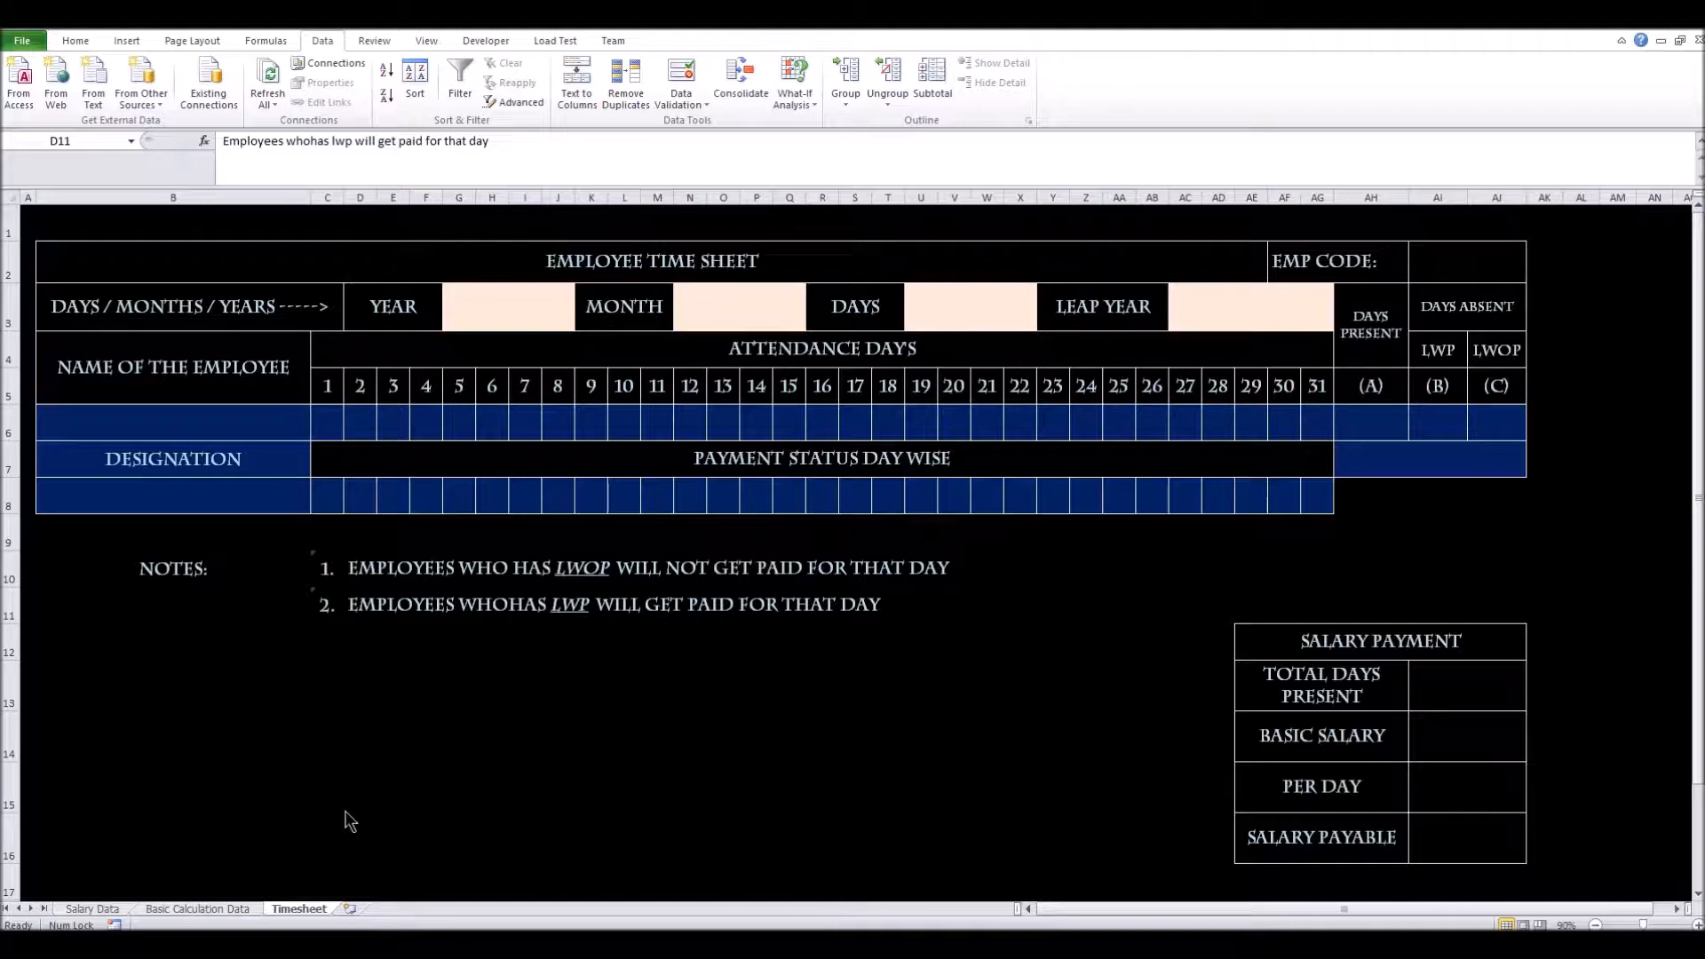
Inspect the EMPLOYEE TIME SHEET title, EMP CODE label and empty entry cell AI2, then bring up Home formatting
click(10, 197)
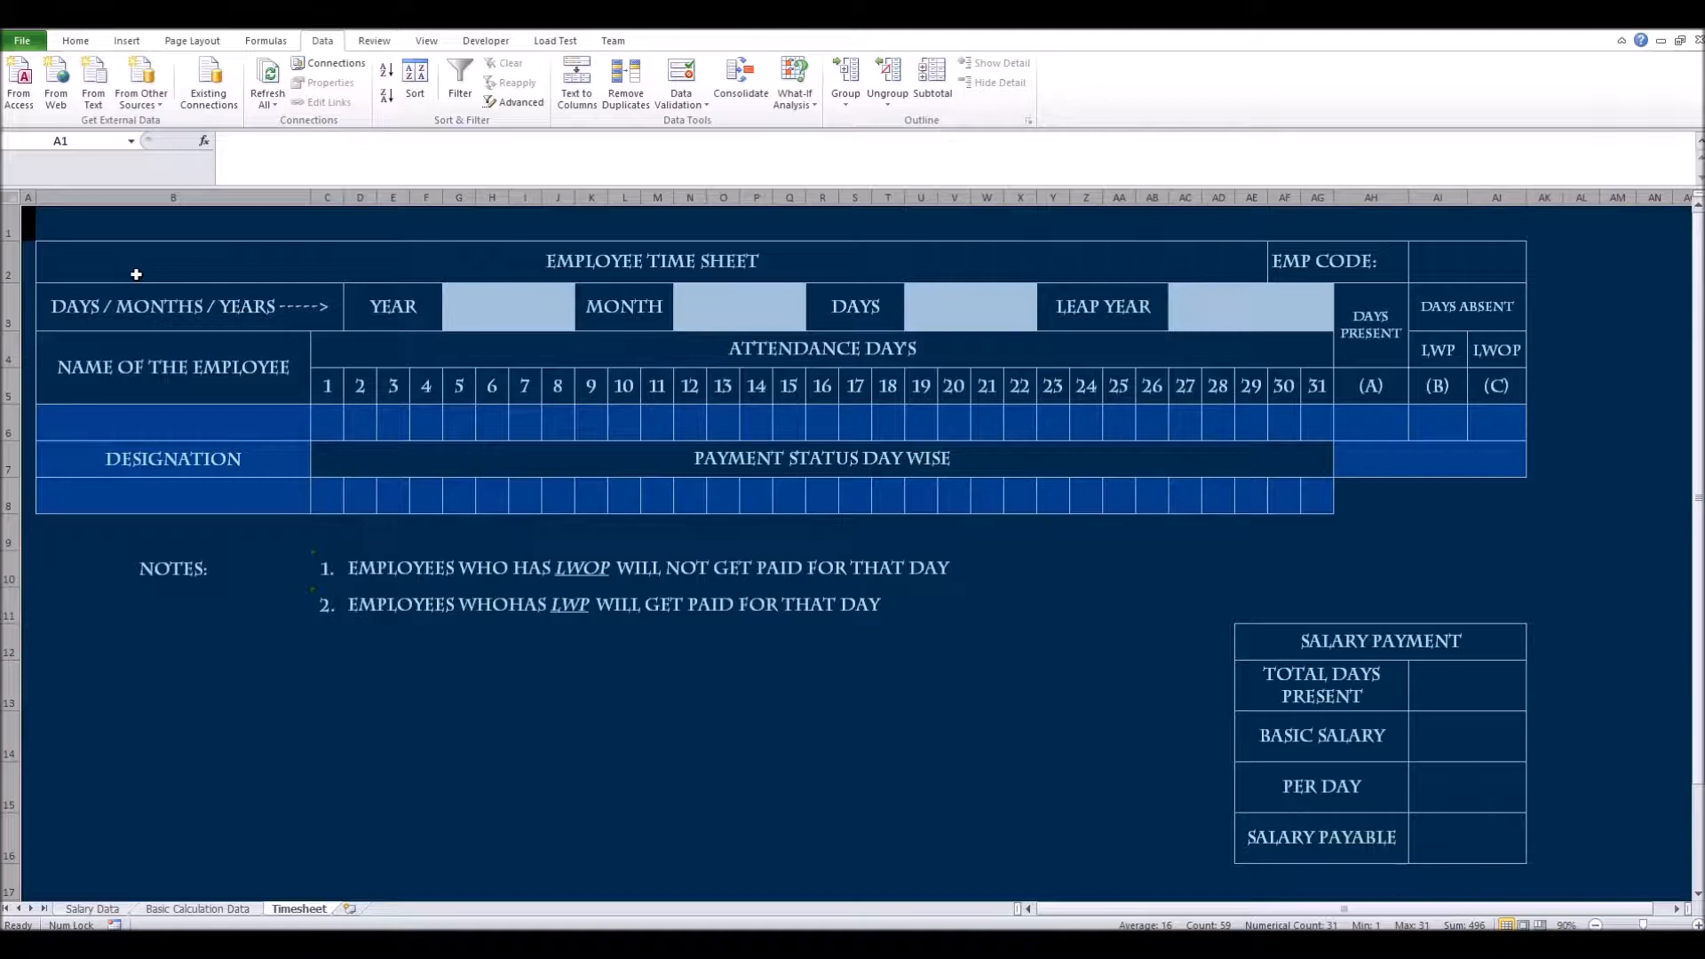
click(164, 634)
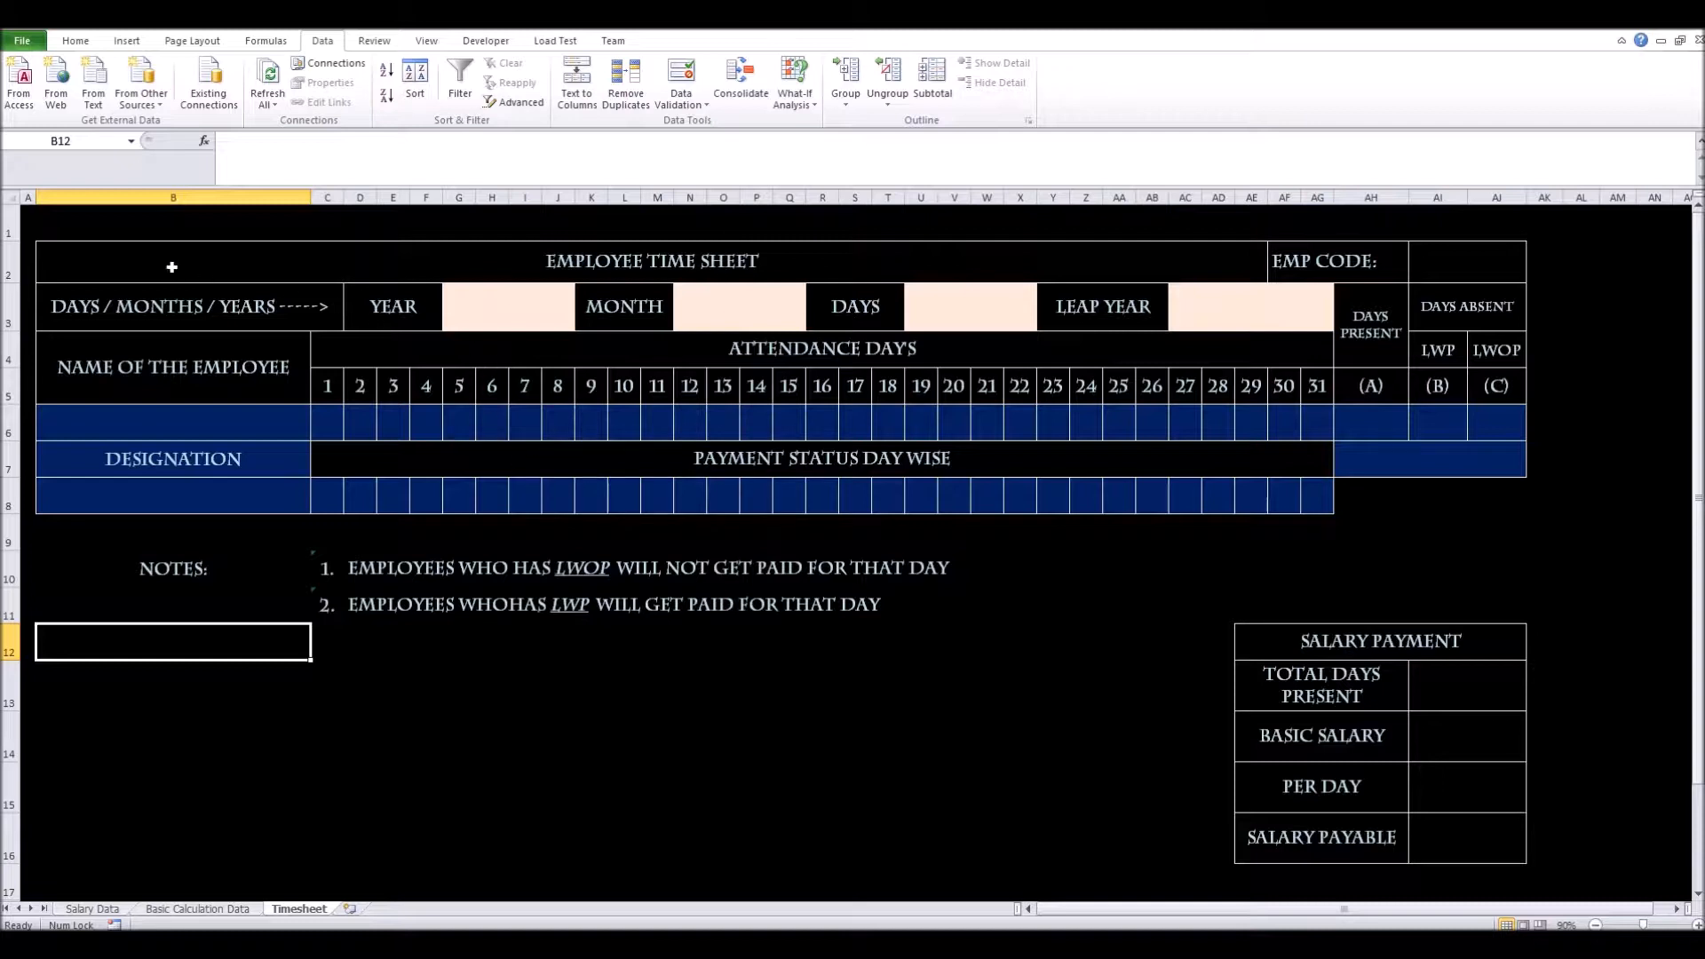
click(716, 268)
click(1360, 267)
click(1442, 268)
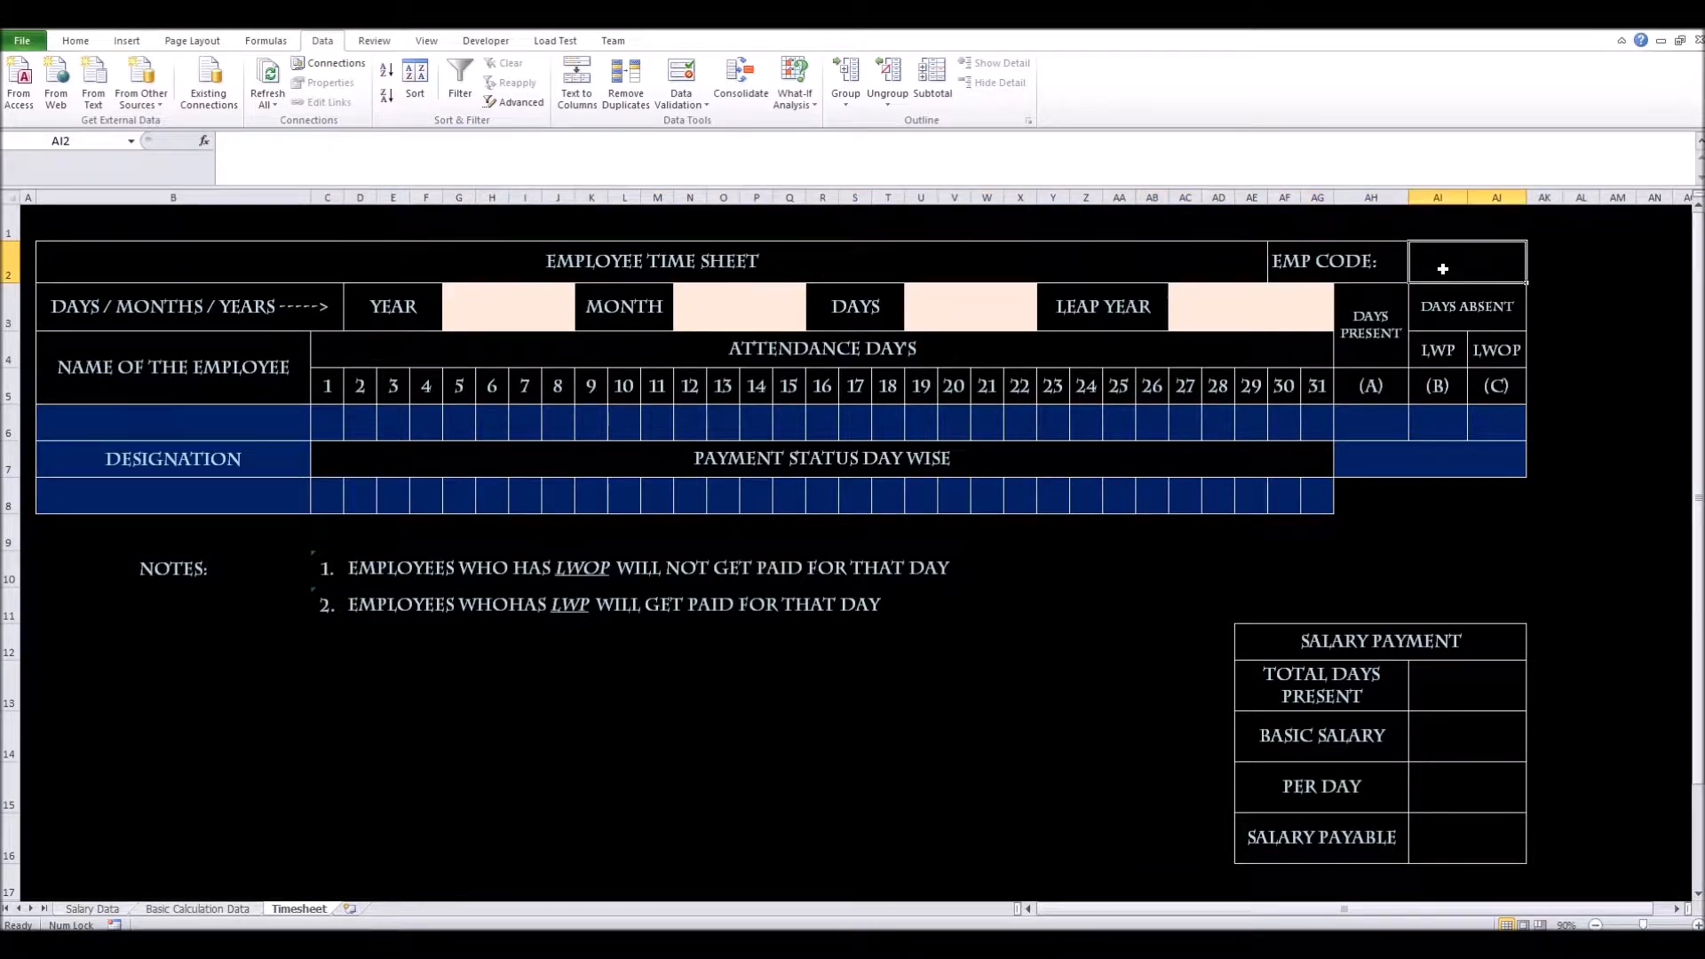
click(84, 44)
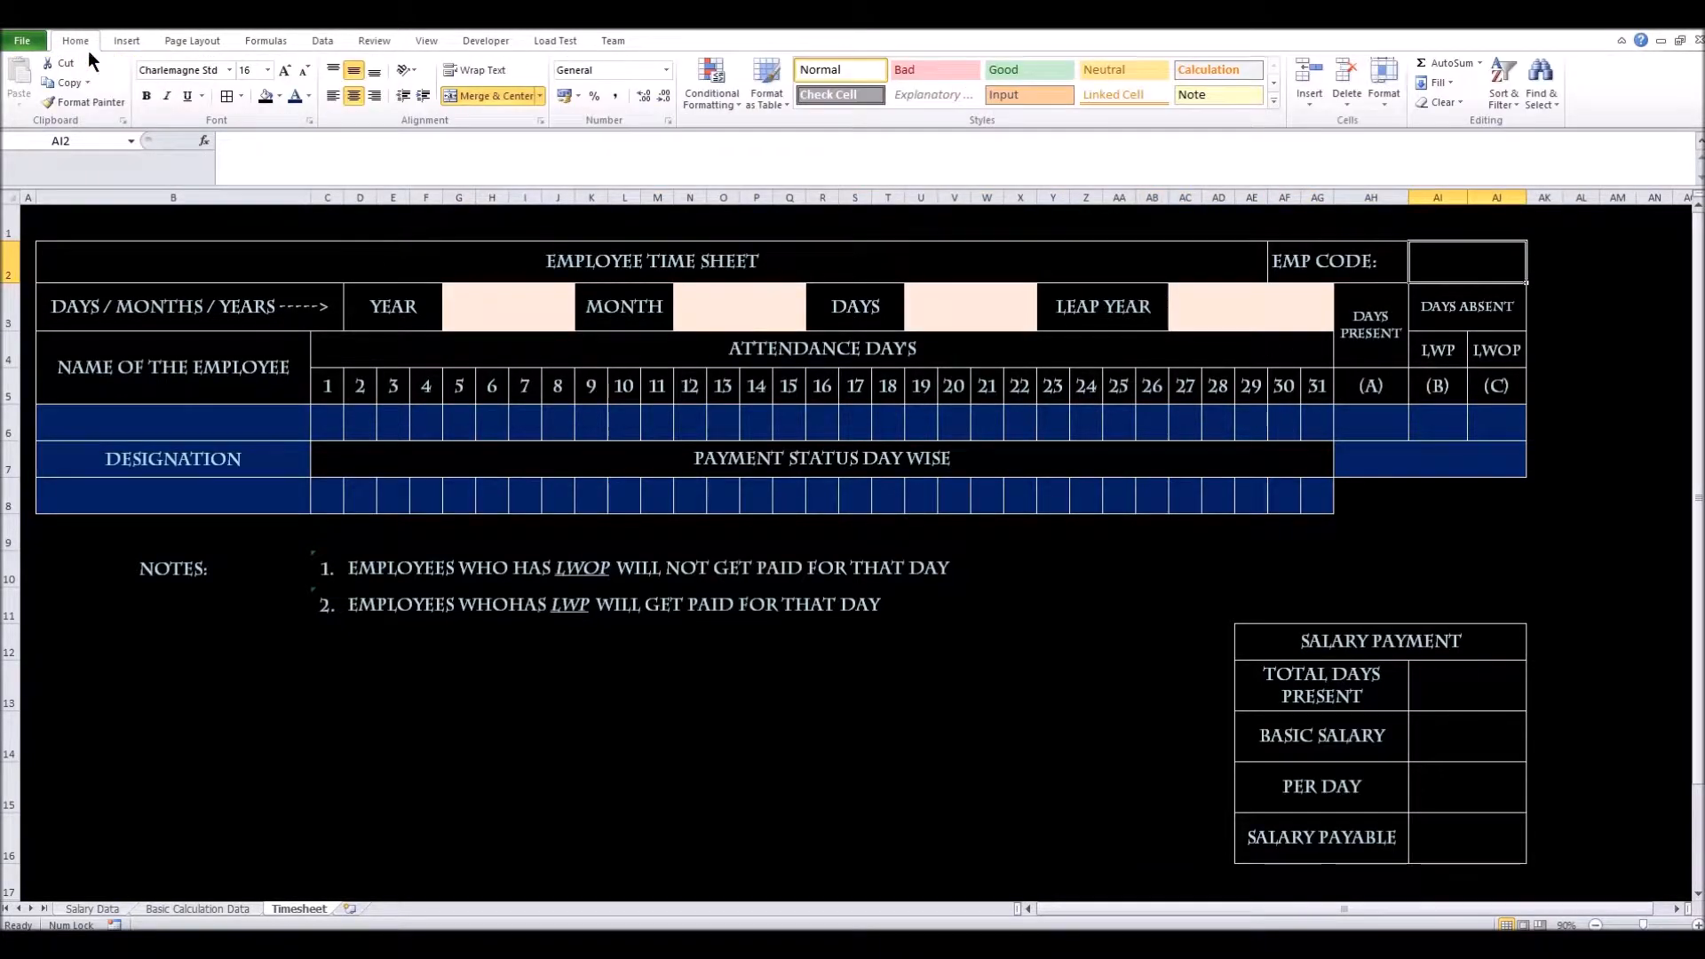
Fill the EMP CODE entry cell AI2 with peach
click(277, 98)
click(396, 145)
click(1249, 590)
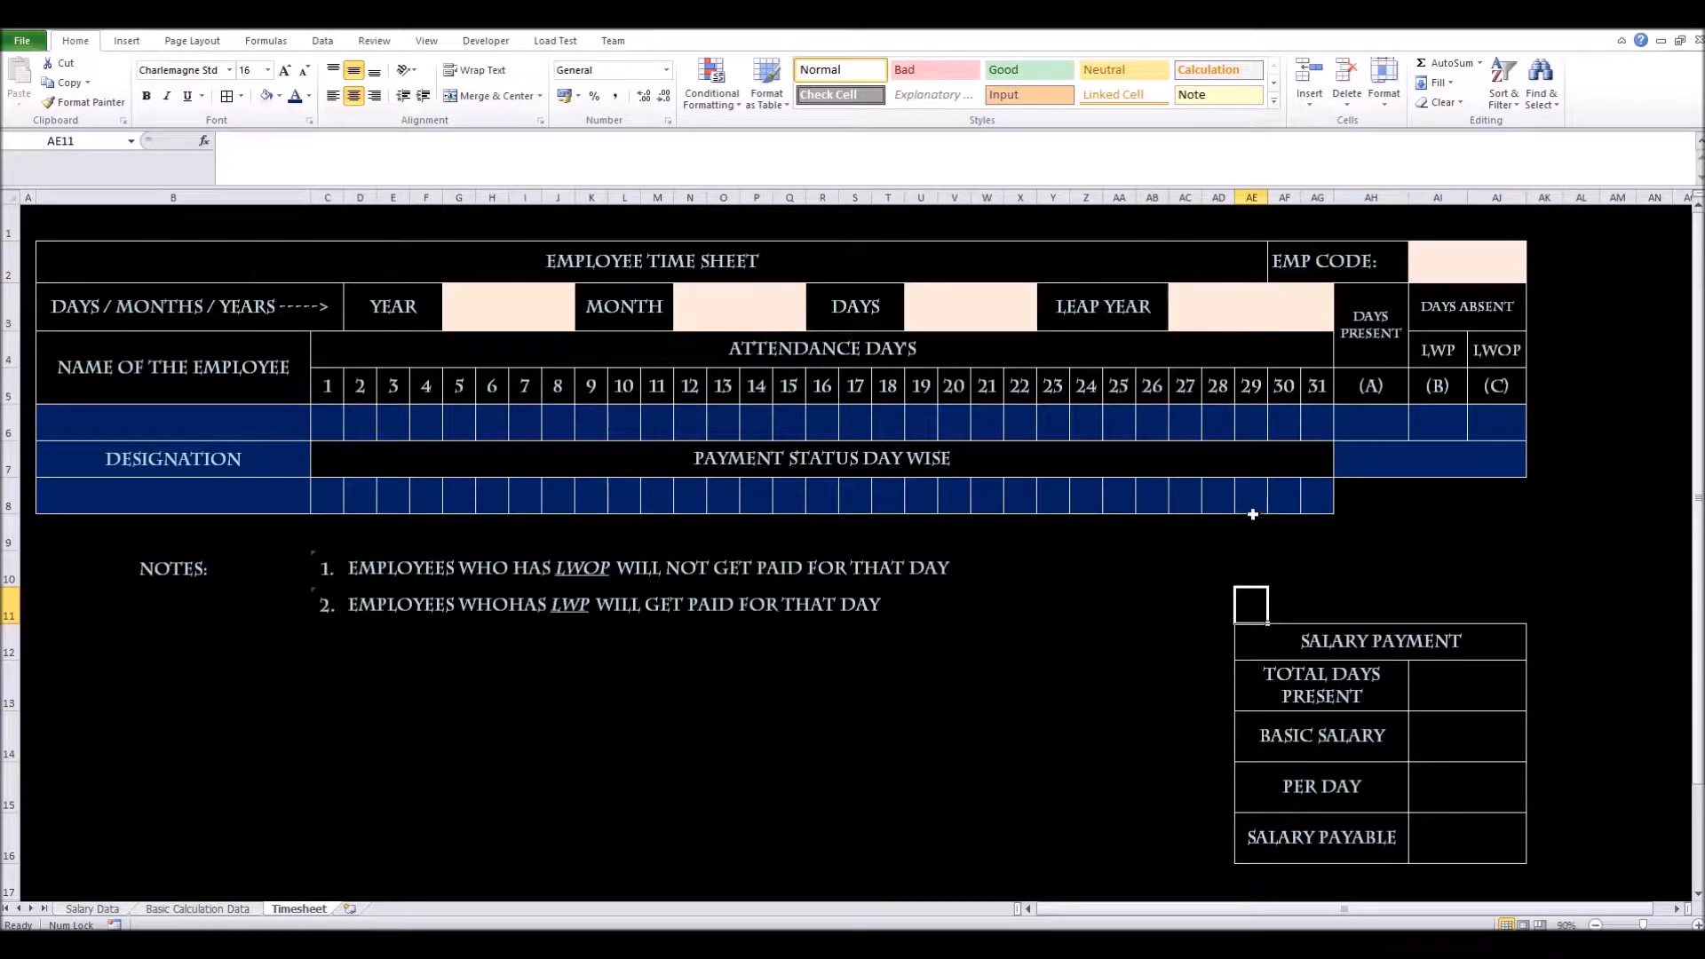
click(1477, 276)
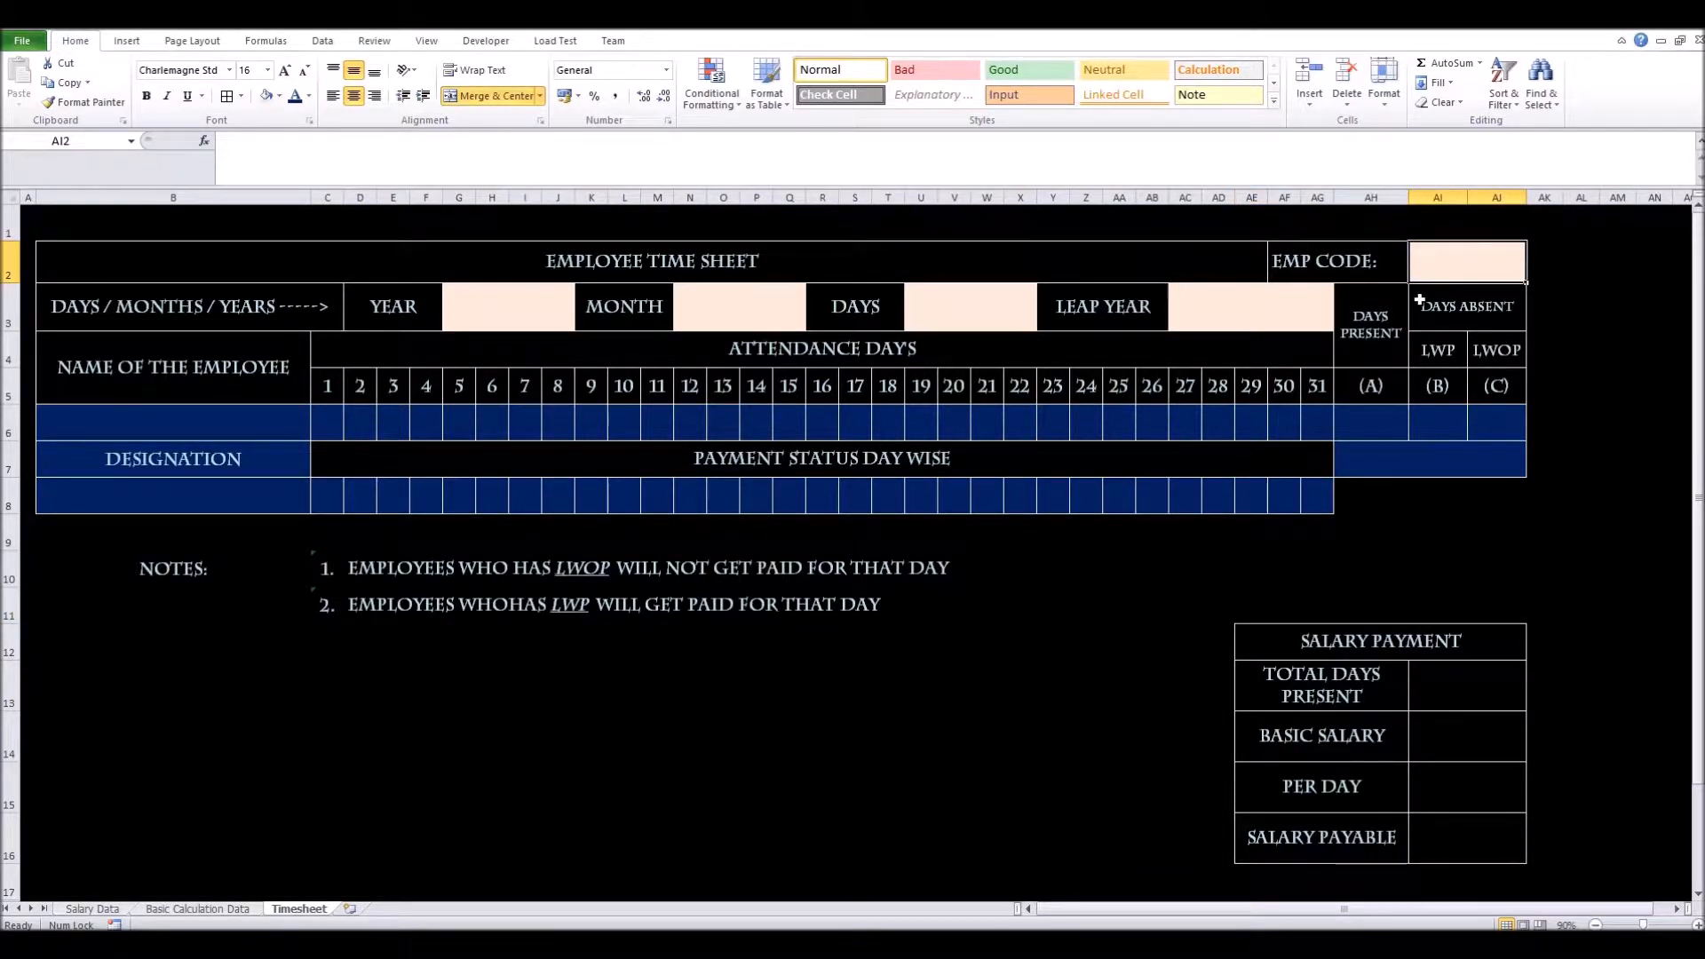
Review row 3's days/months/years, YEAR, MONTH and DAYS labels and entry cells
click(10, 311)
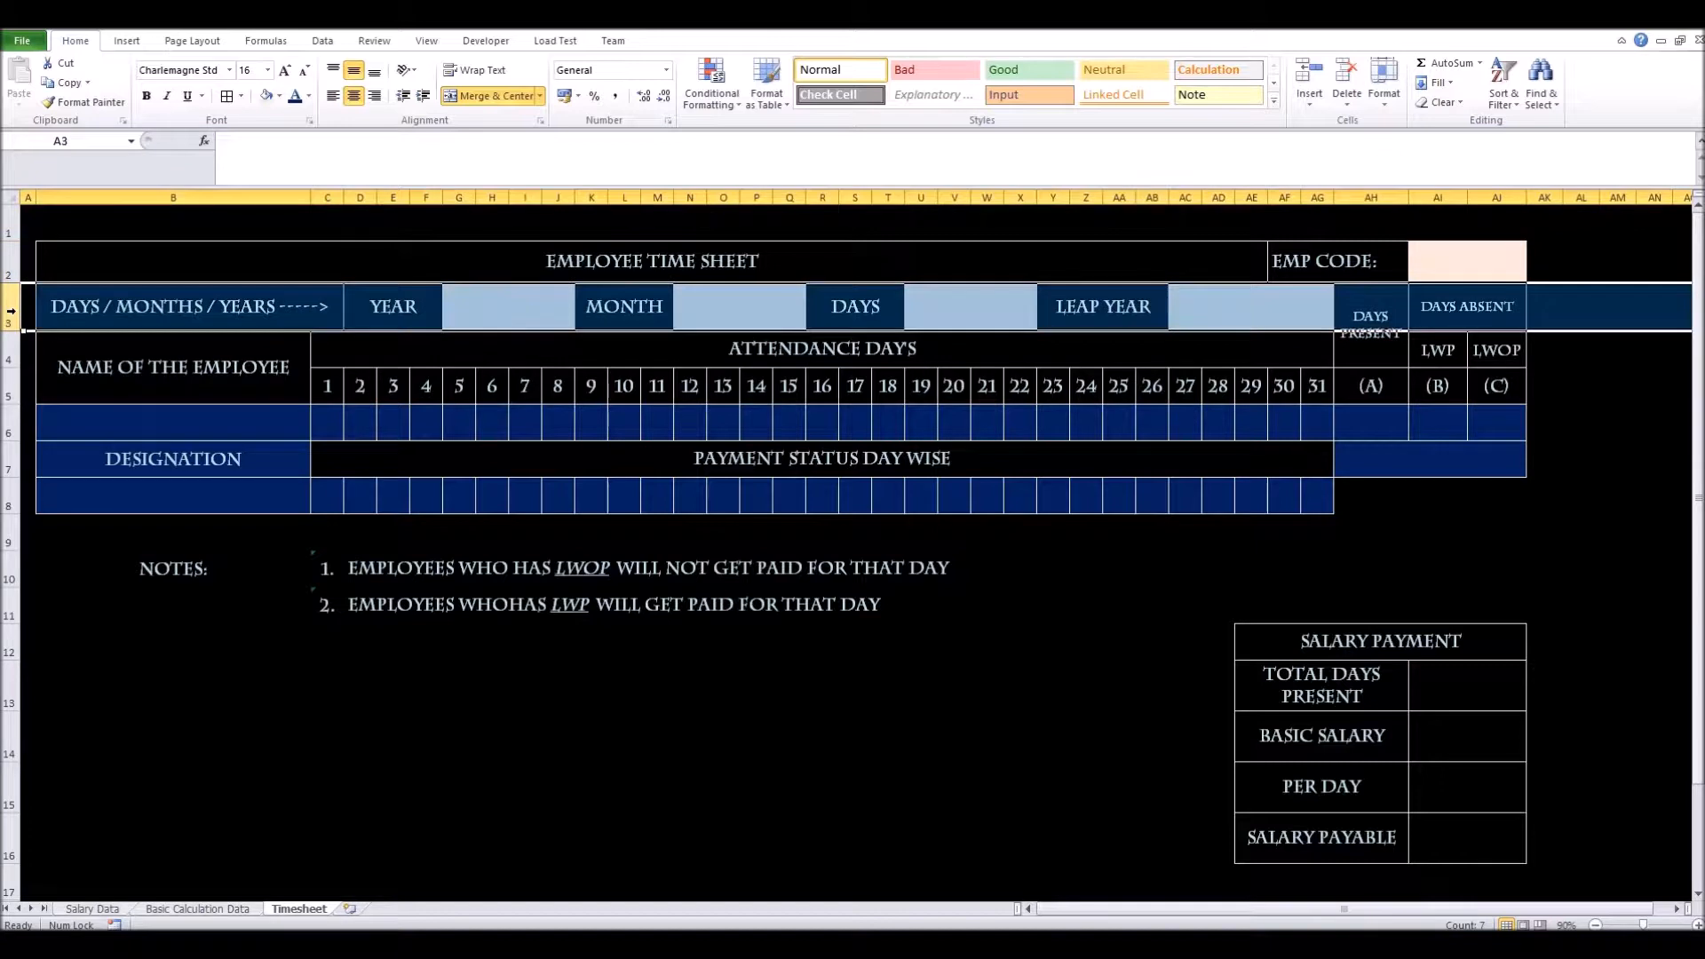
click(87, 309)
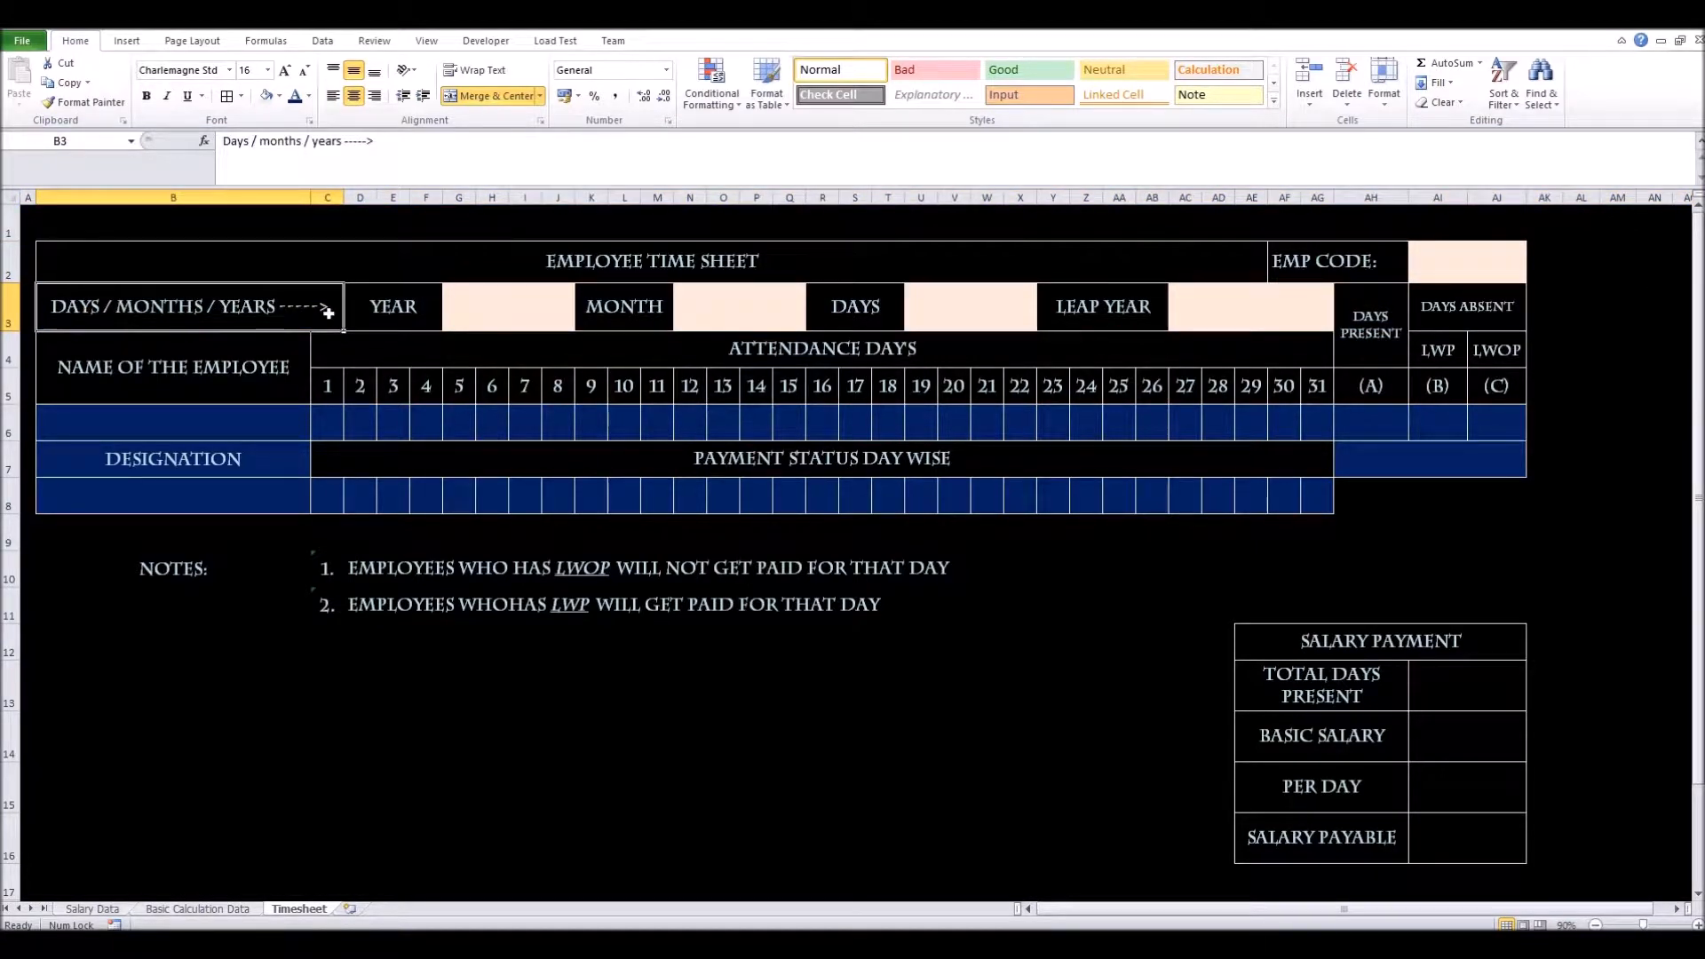
click(412, 311)
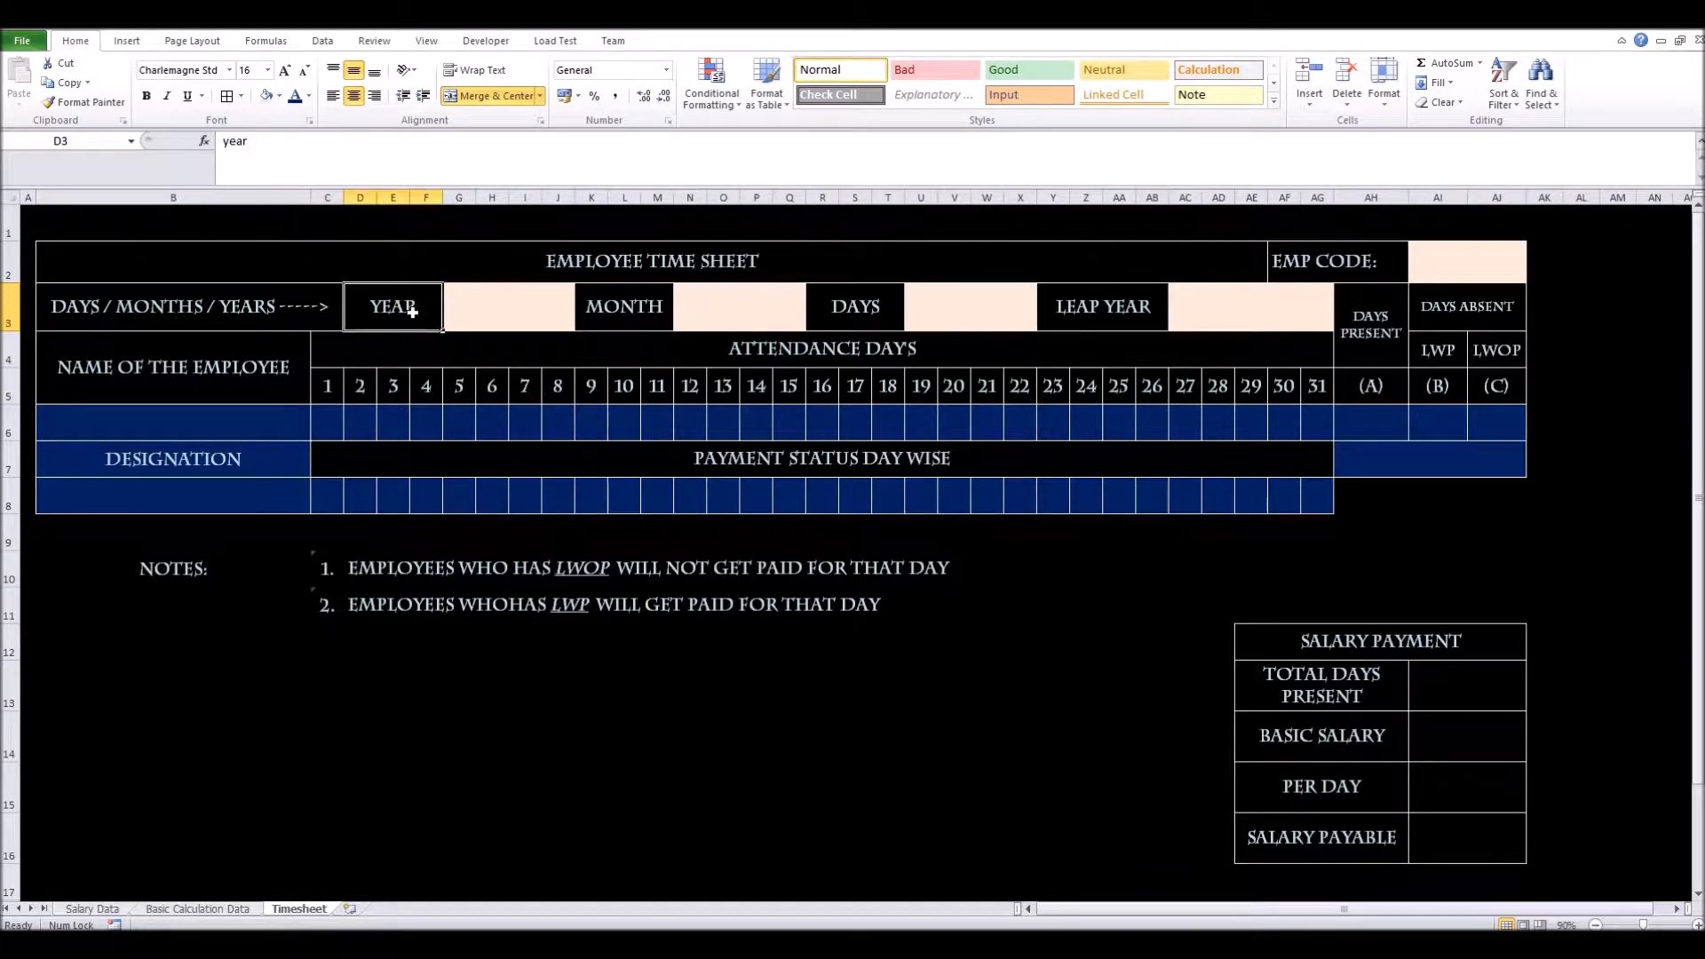
click(513, 306)
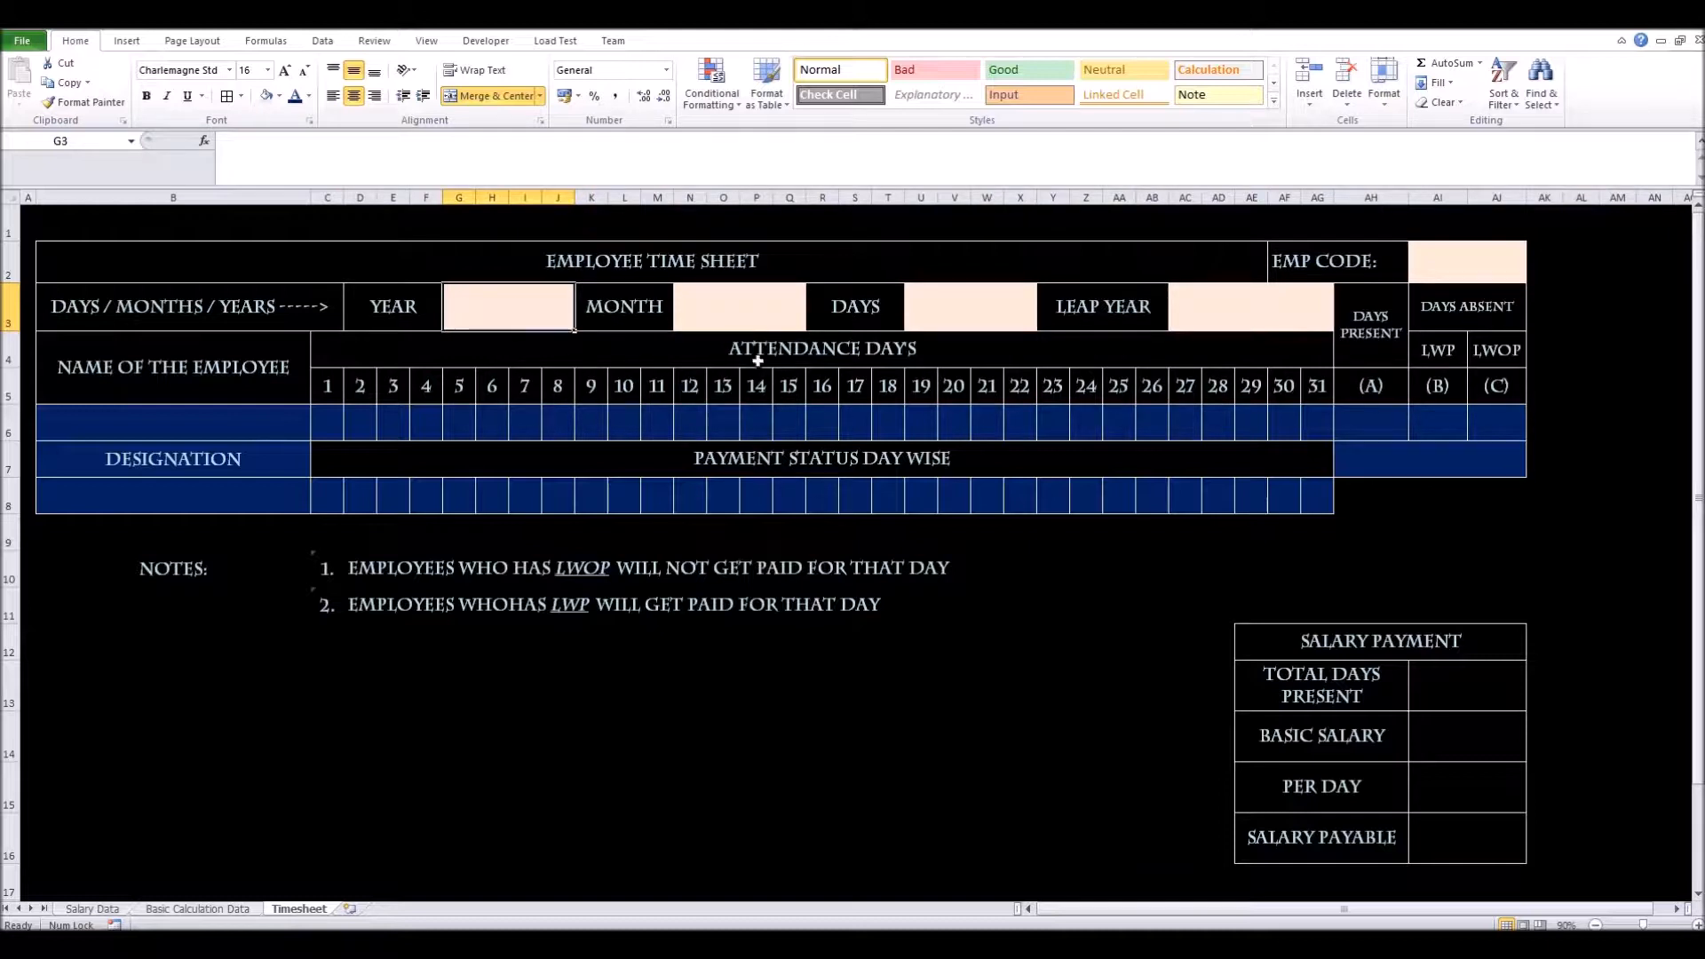
click(765, 299)
click(628, 305)
click(724, 317)
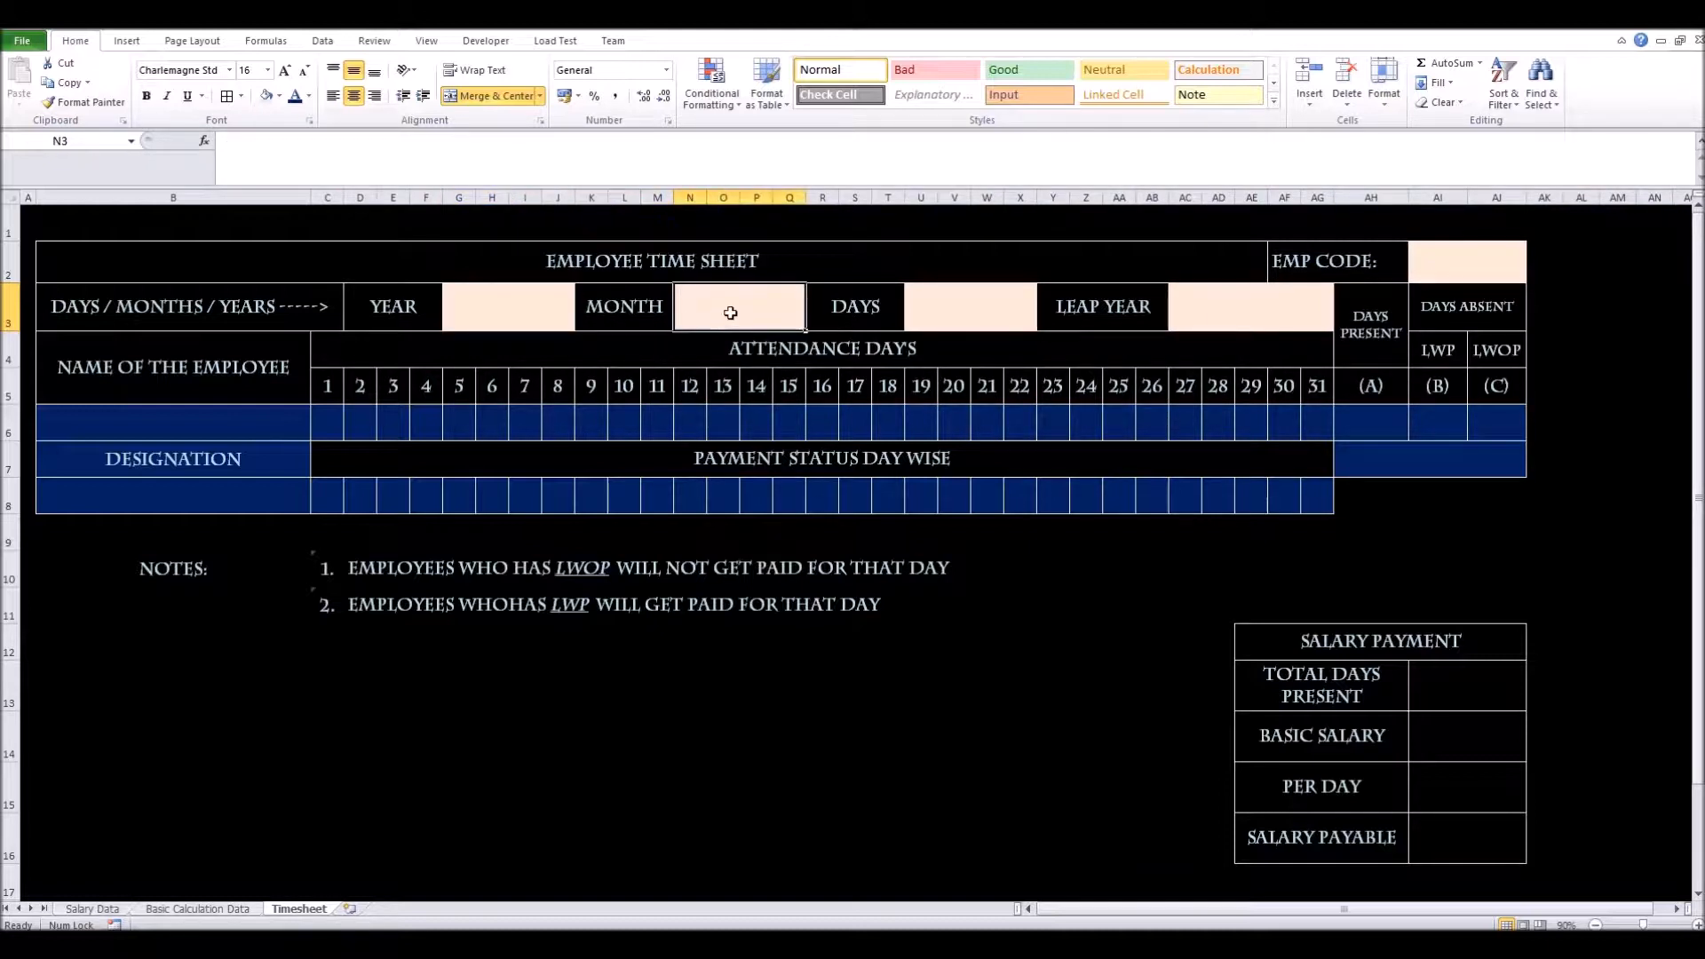
click(873, 316)
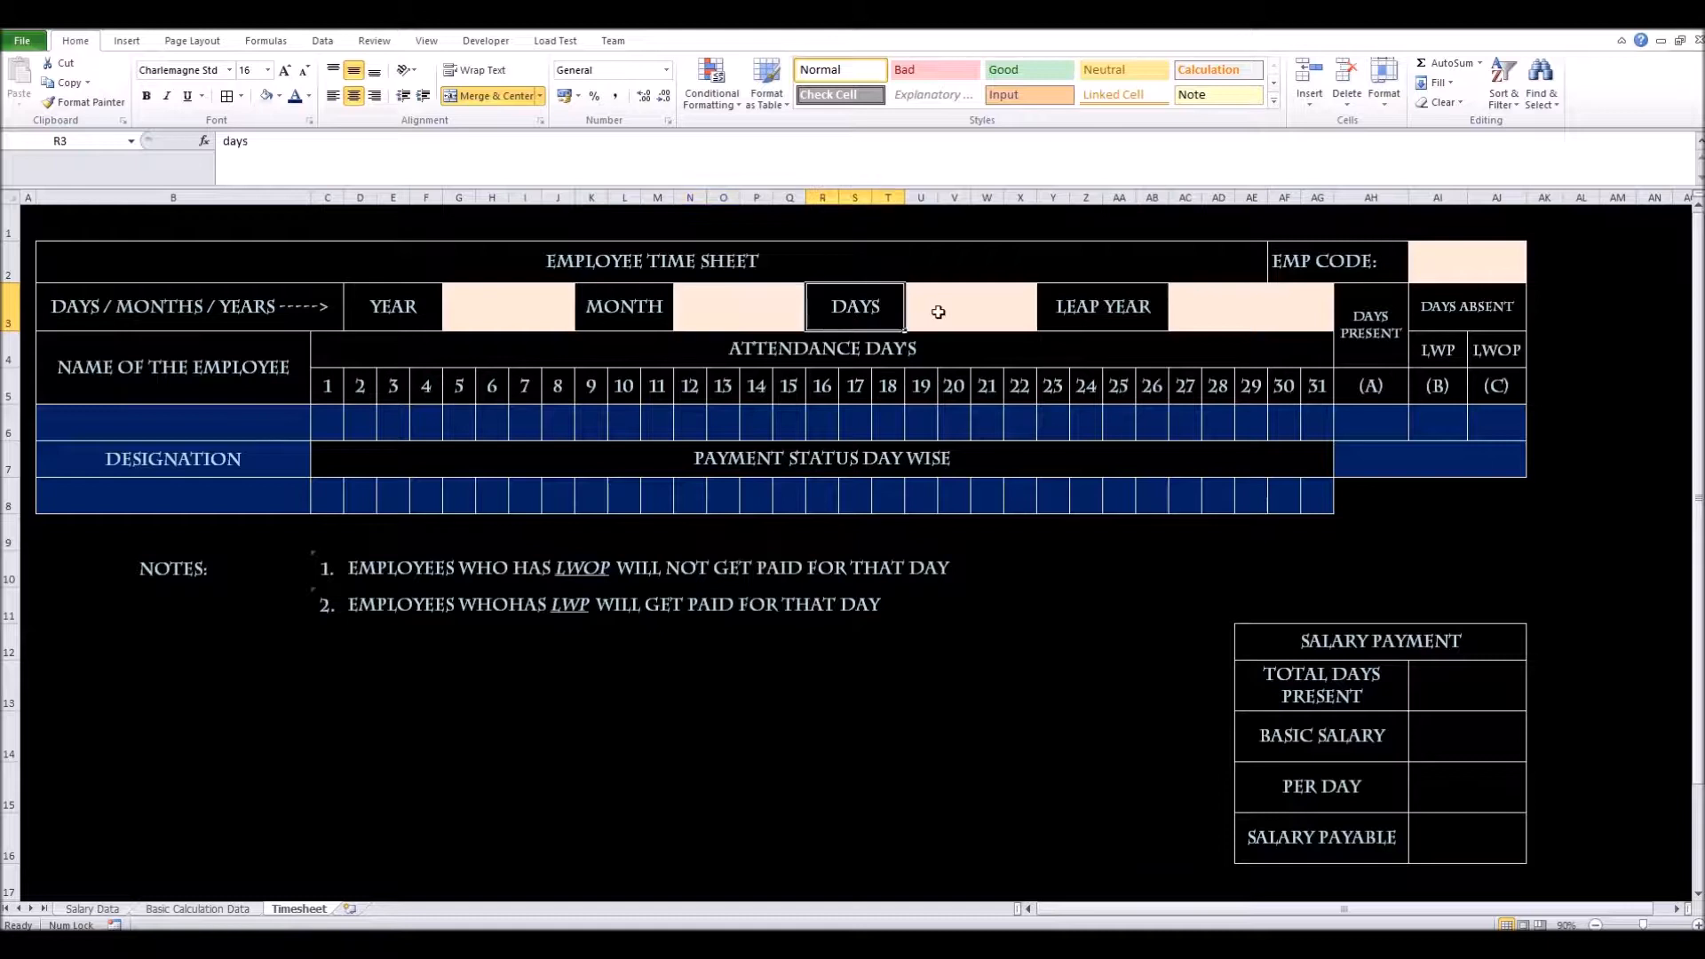
click(940, 318)
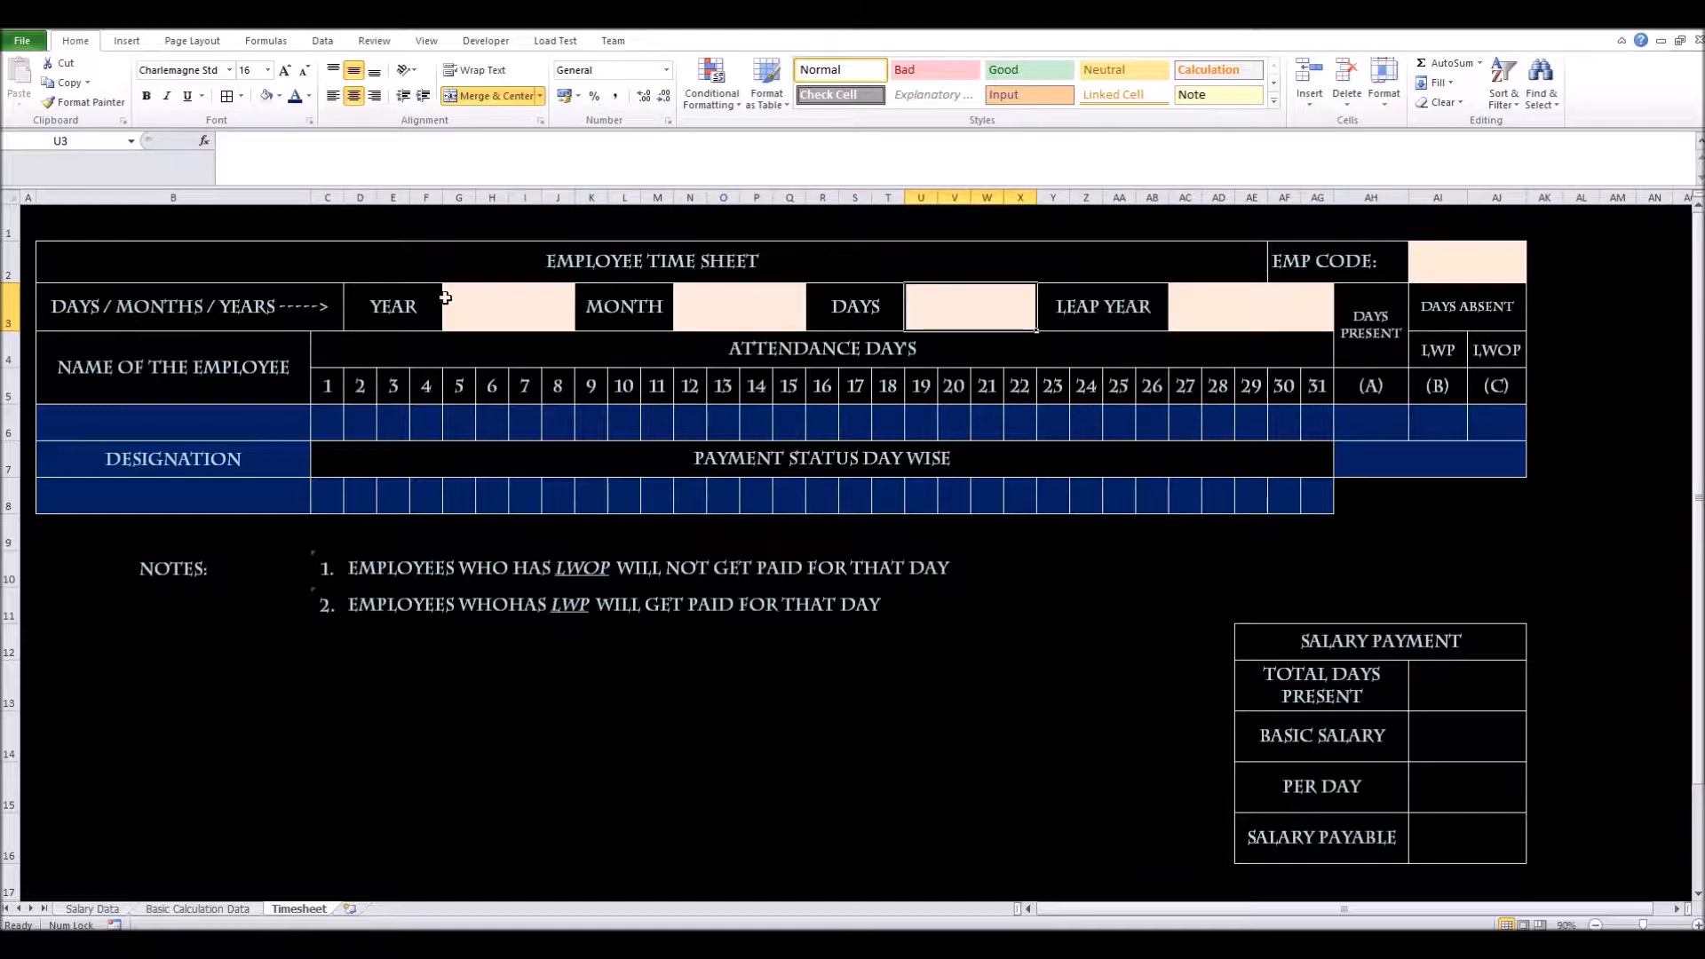
Recheck the YEAR, MONTH, DAYS and LEAP YEAR entry cells, then select attendance cells C6:AG6
click(516, 302)
click(744, 310)
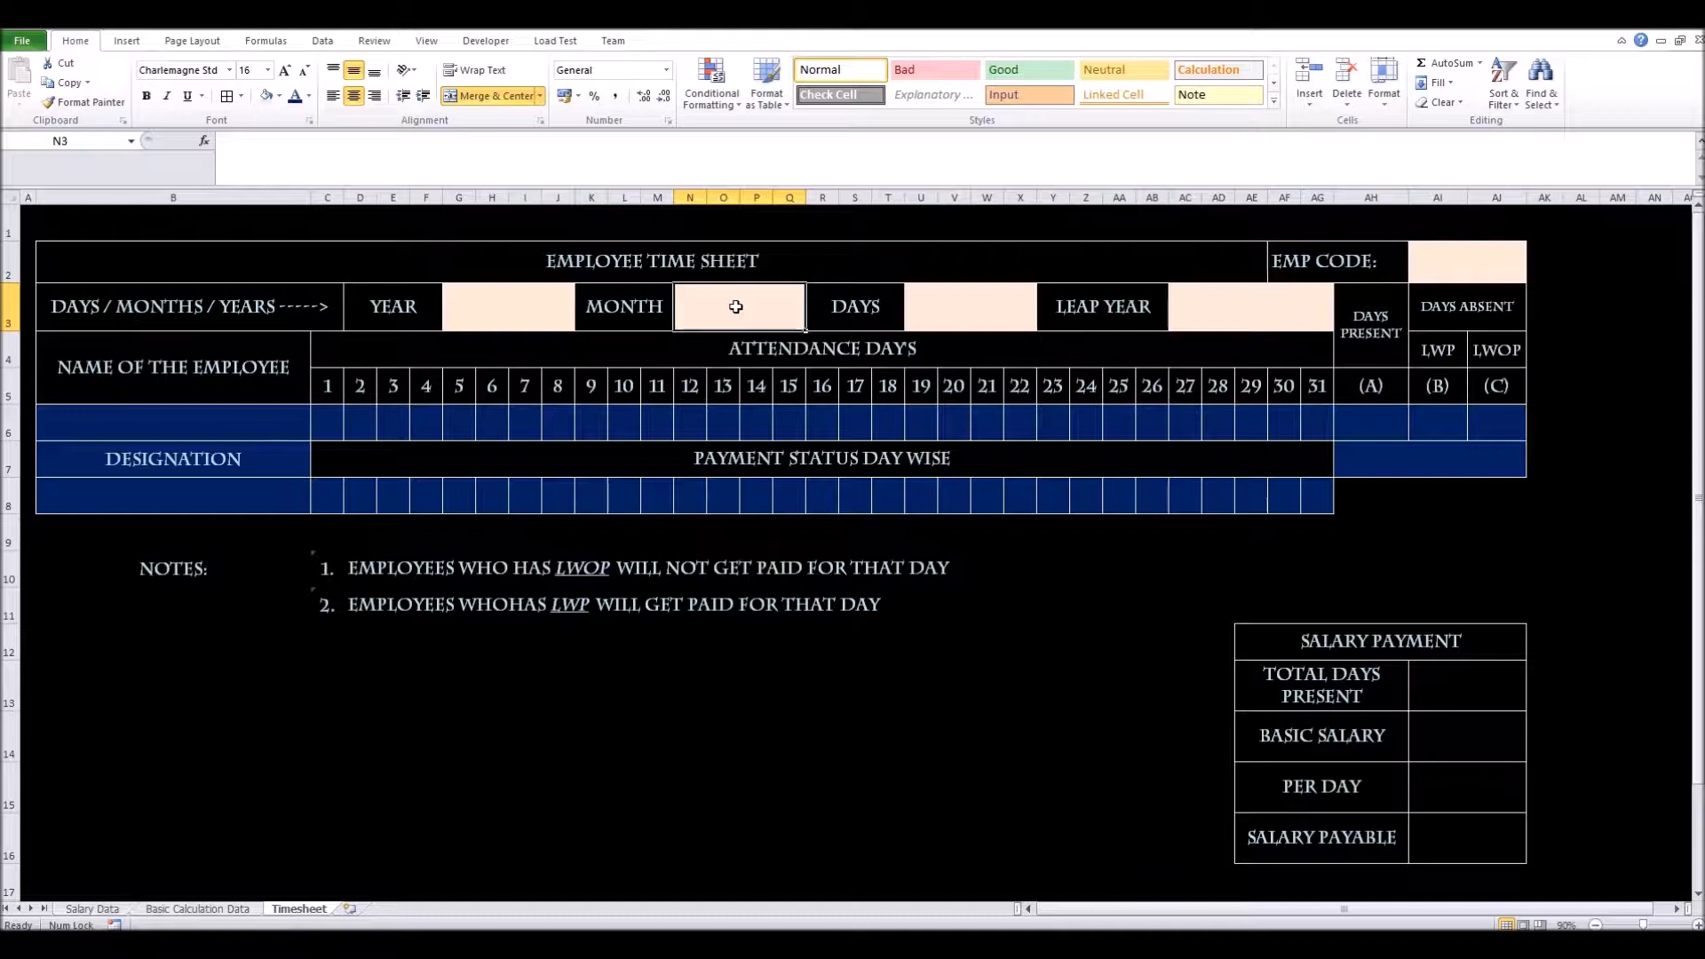
click(944, 313)
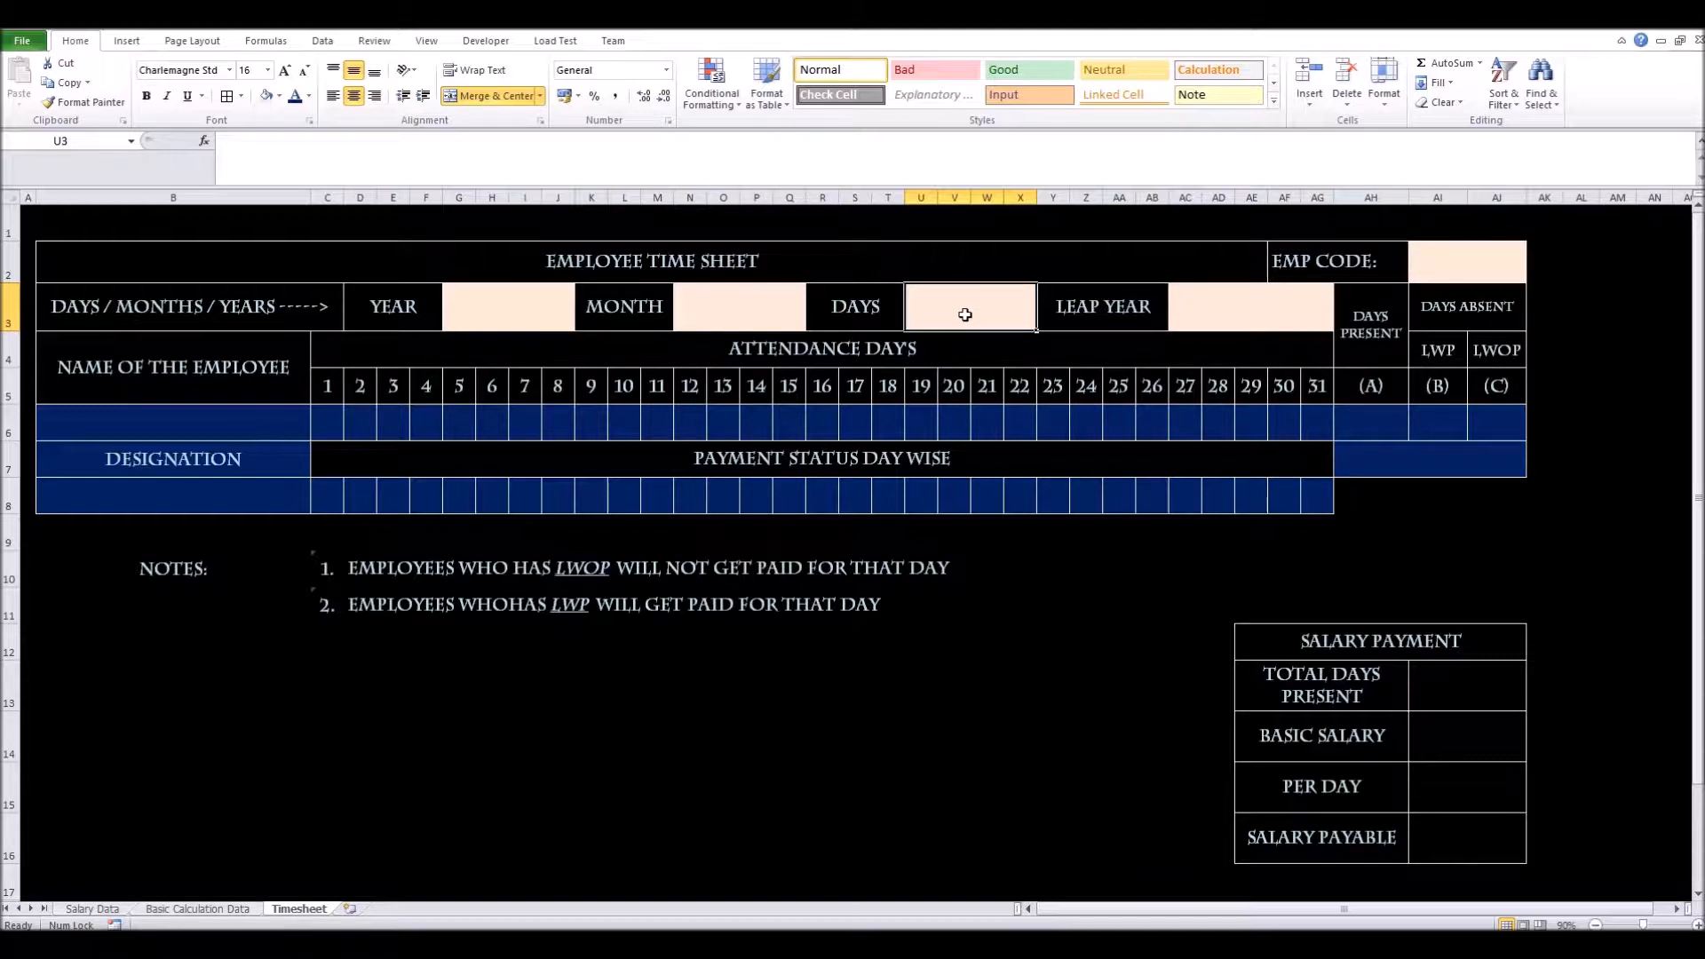
click(1226, 317)
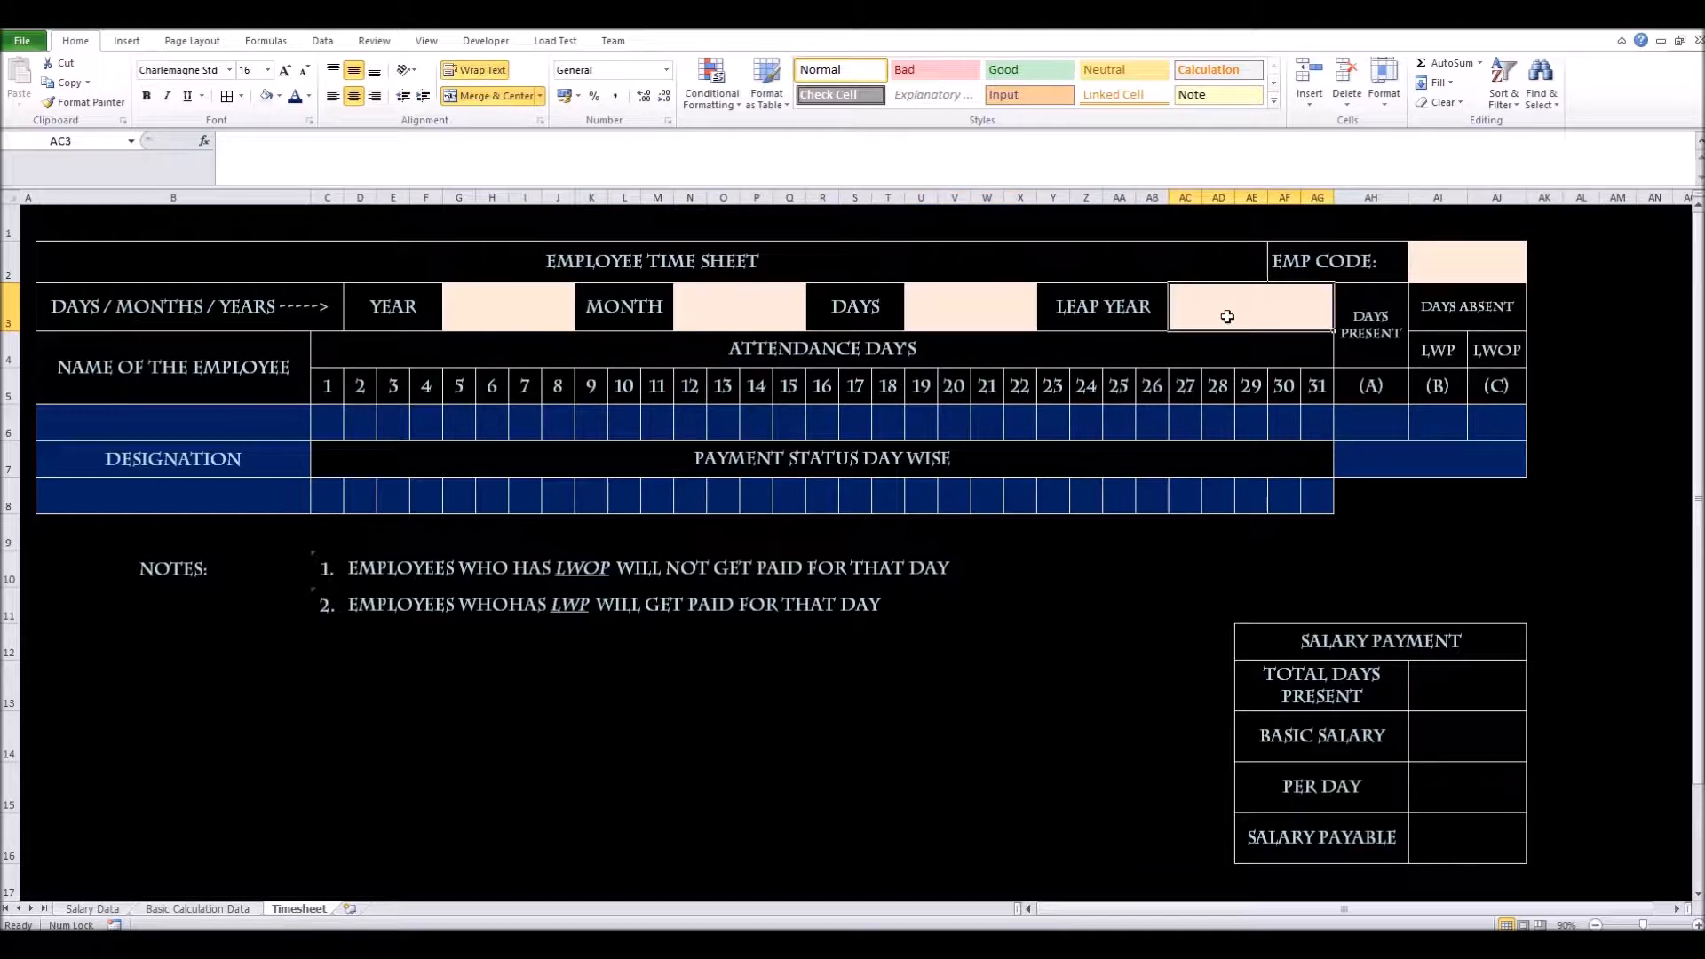
click(781, 314)
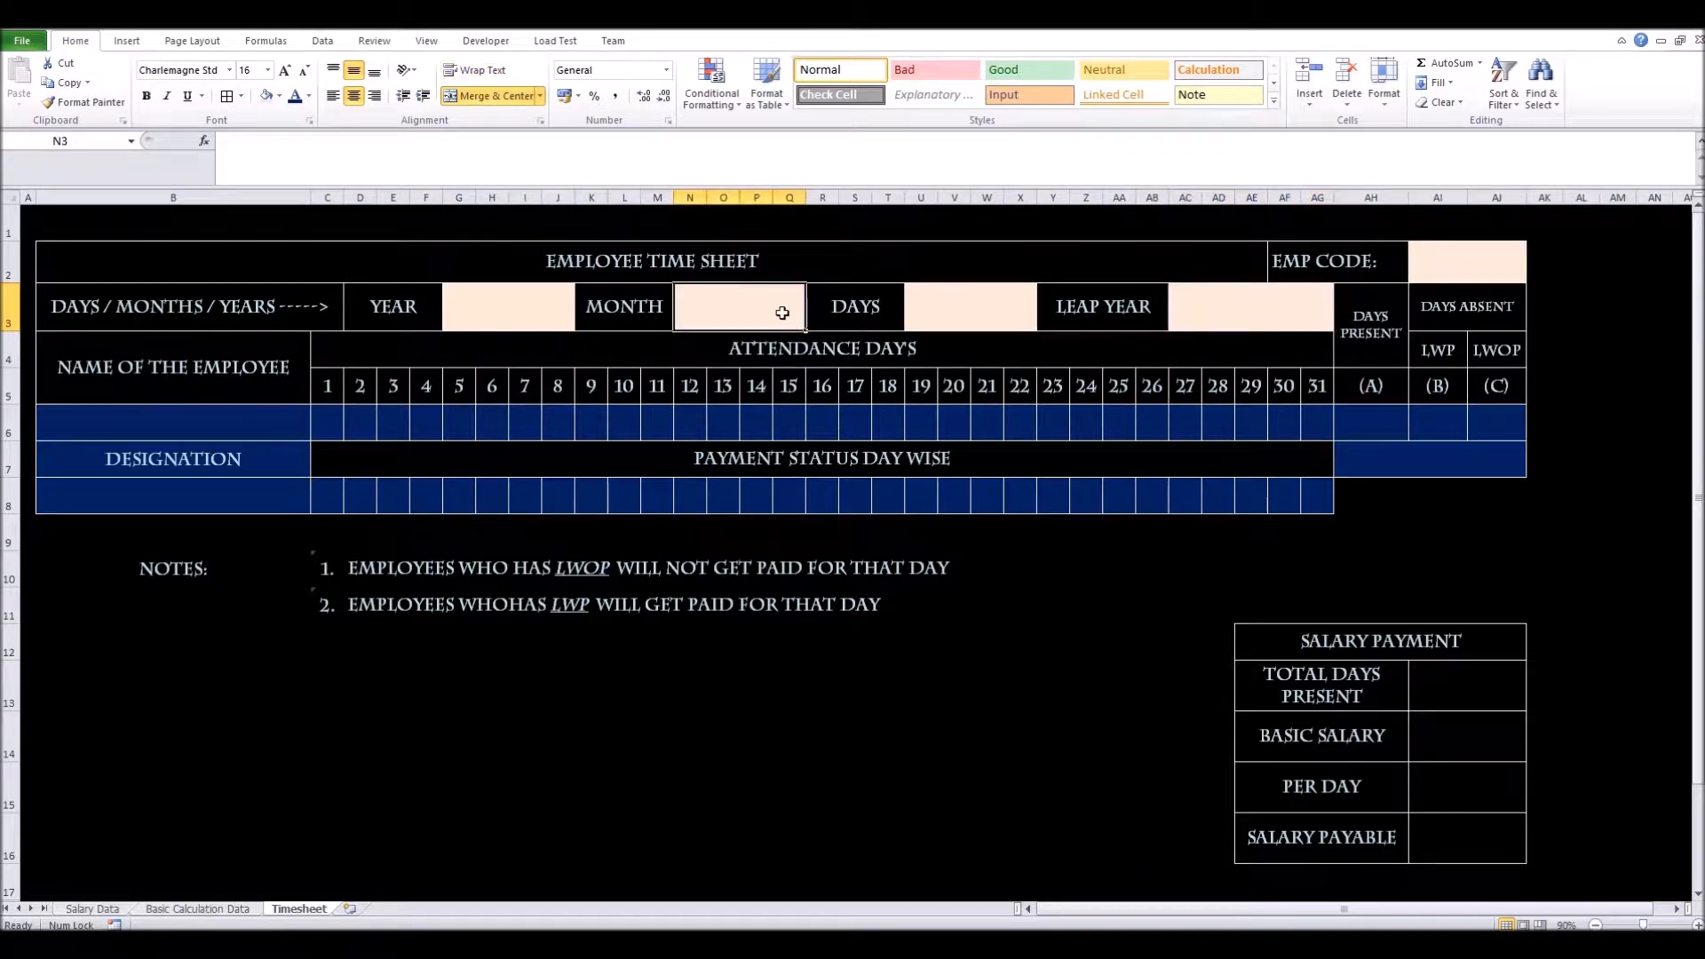
click(1252, 317)
click(914, 292)
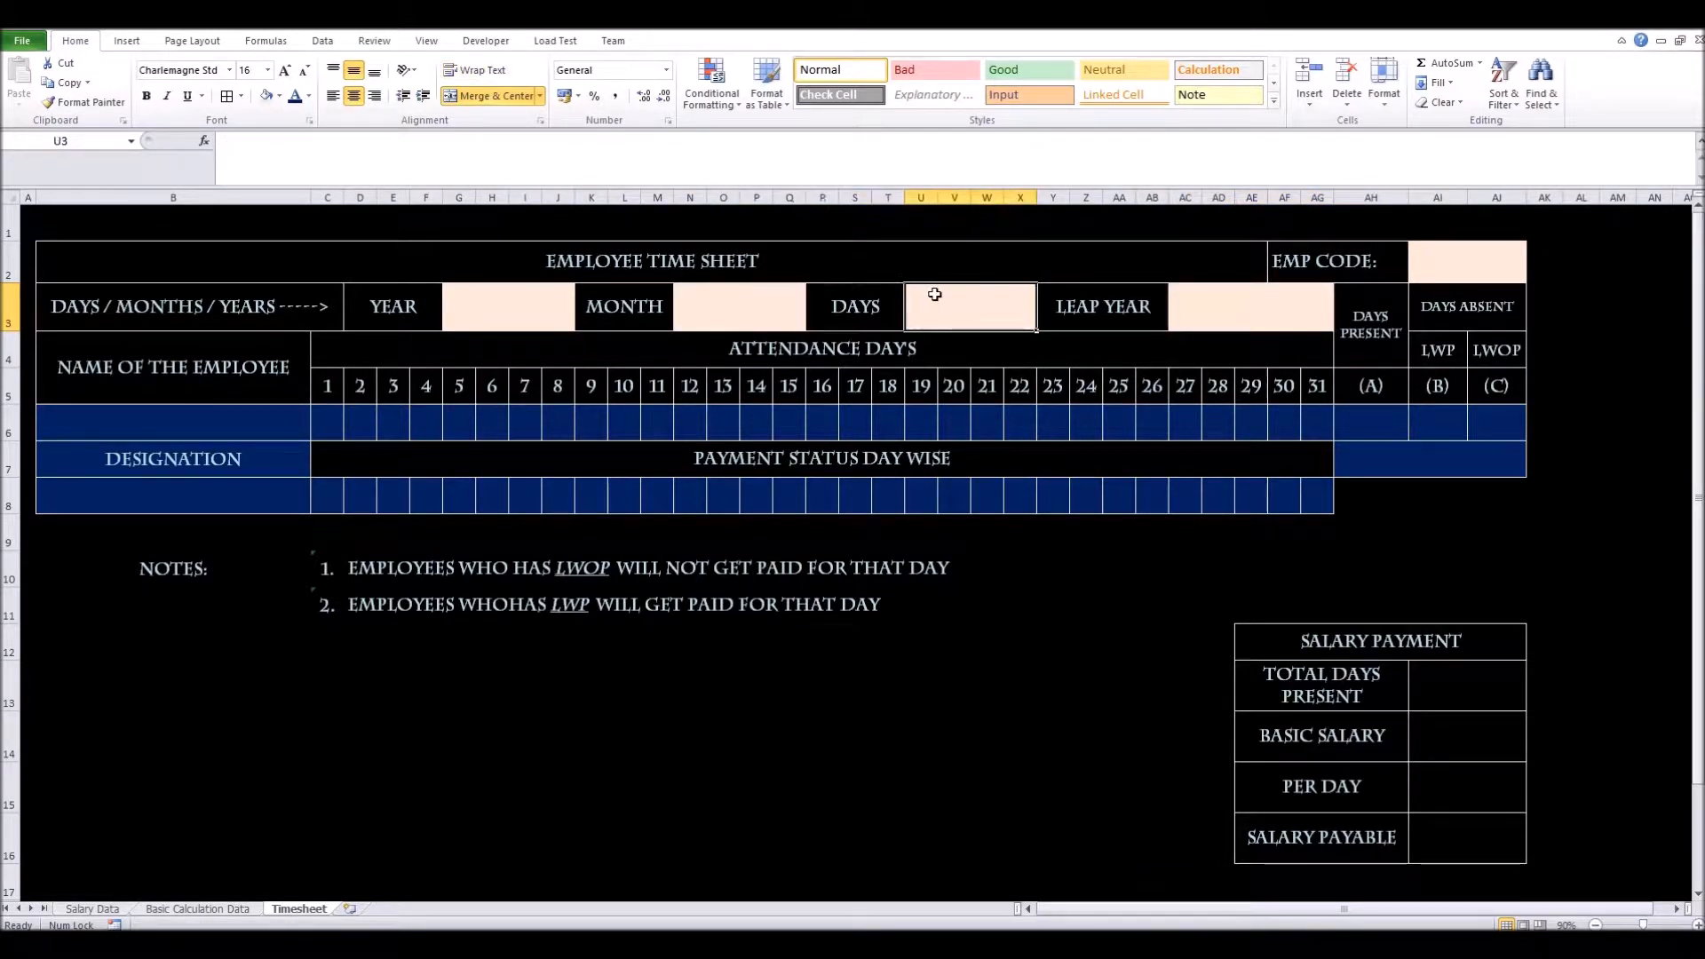
click(1194, 288)
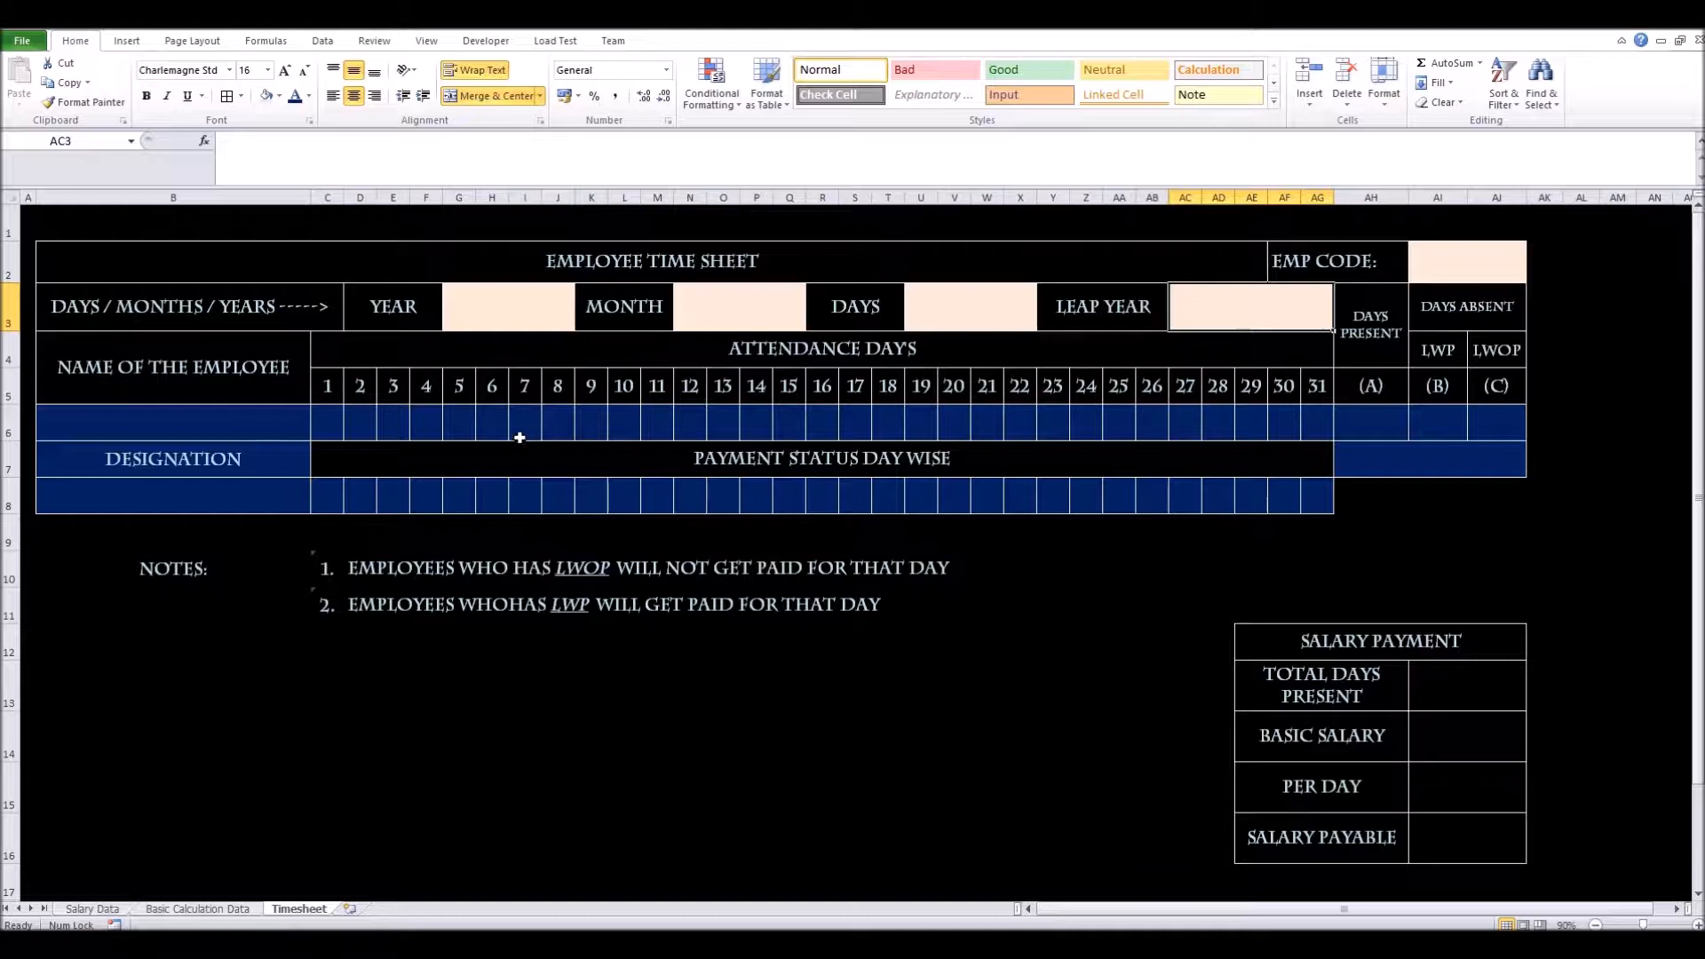
drag(328, 429, 1313, 421)
click(329, 415)
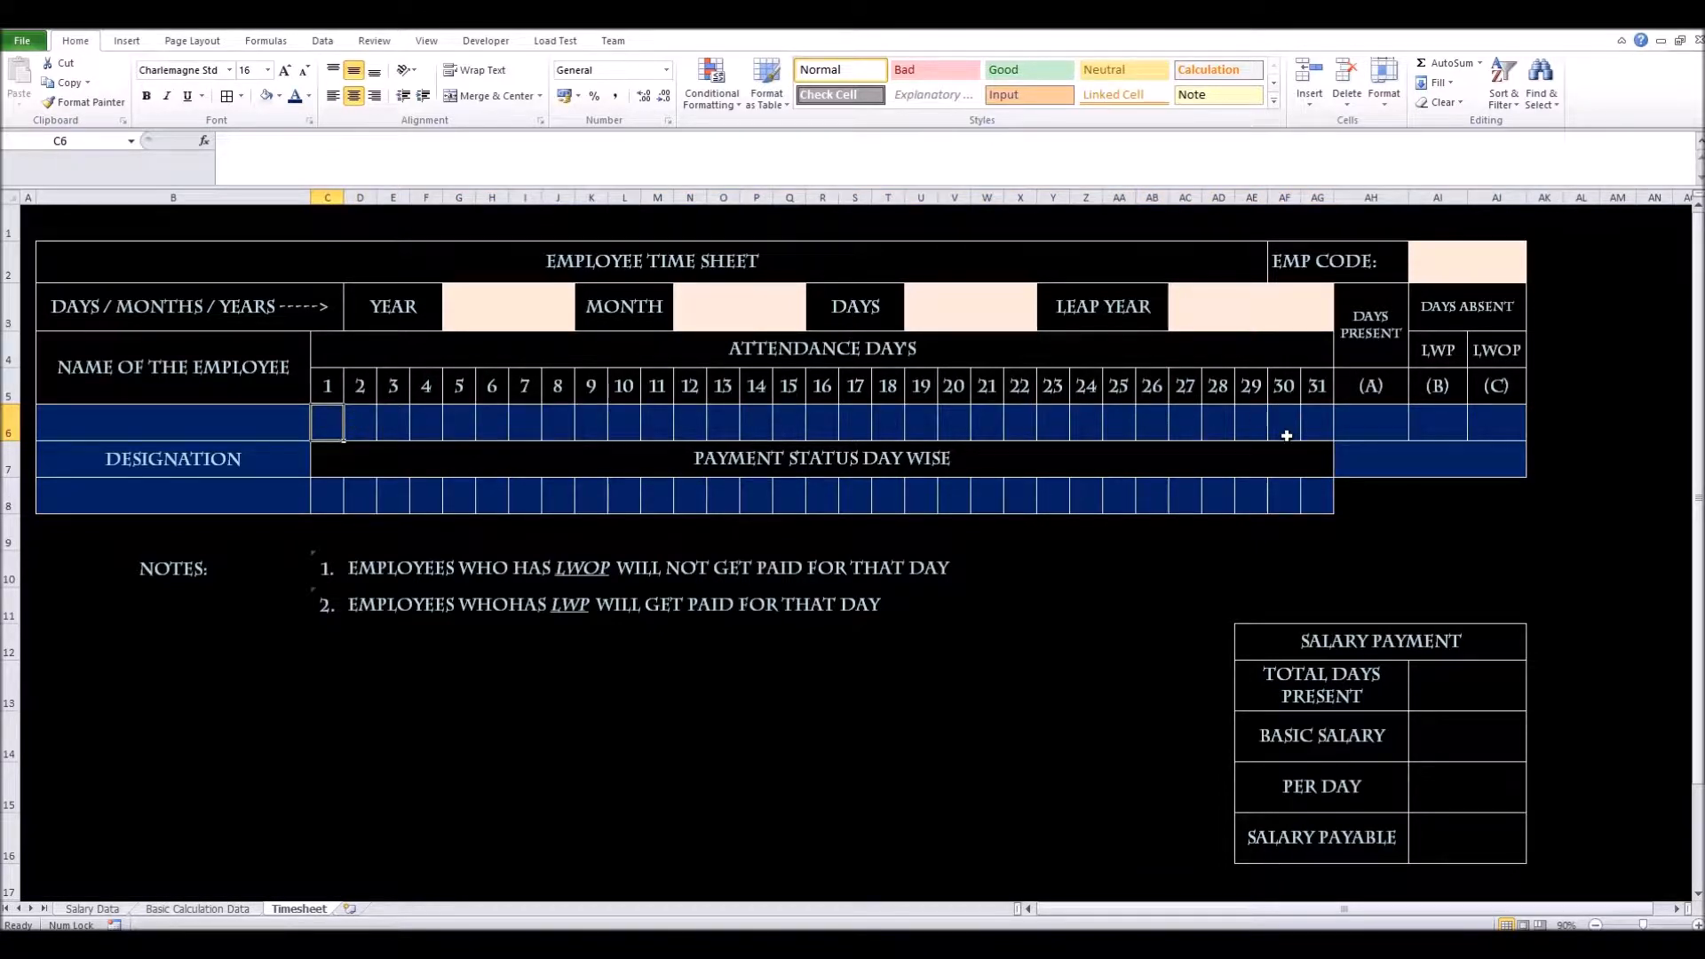
drag(327, 426, 1315, 419)
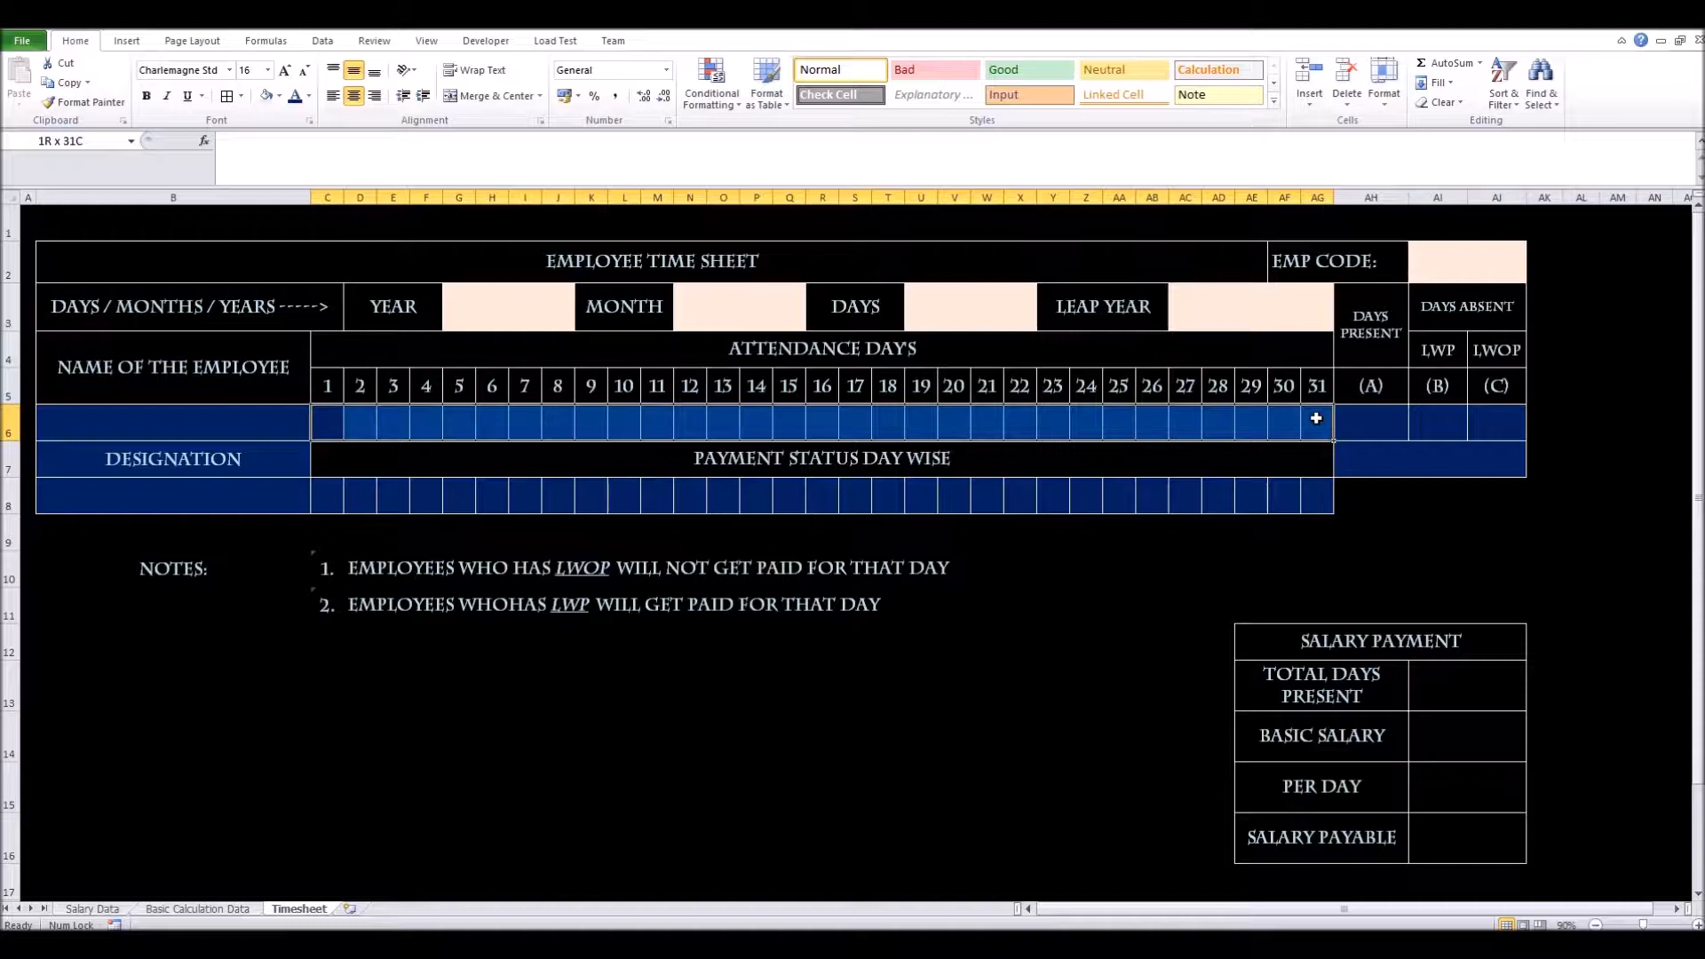
drag(1316, 419, 1315, 418)
click(367, 428)
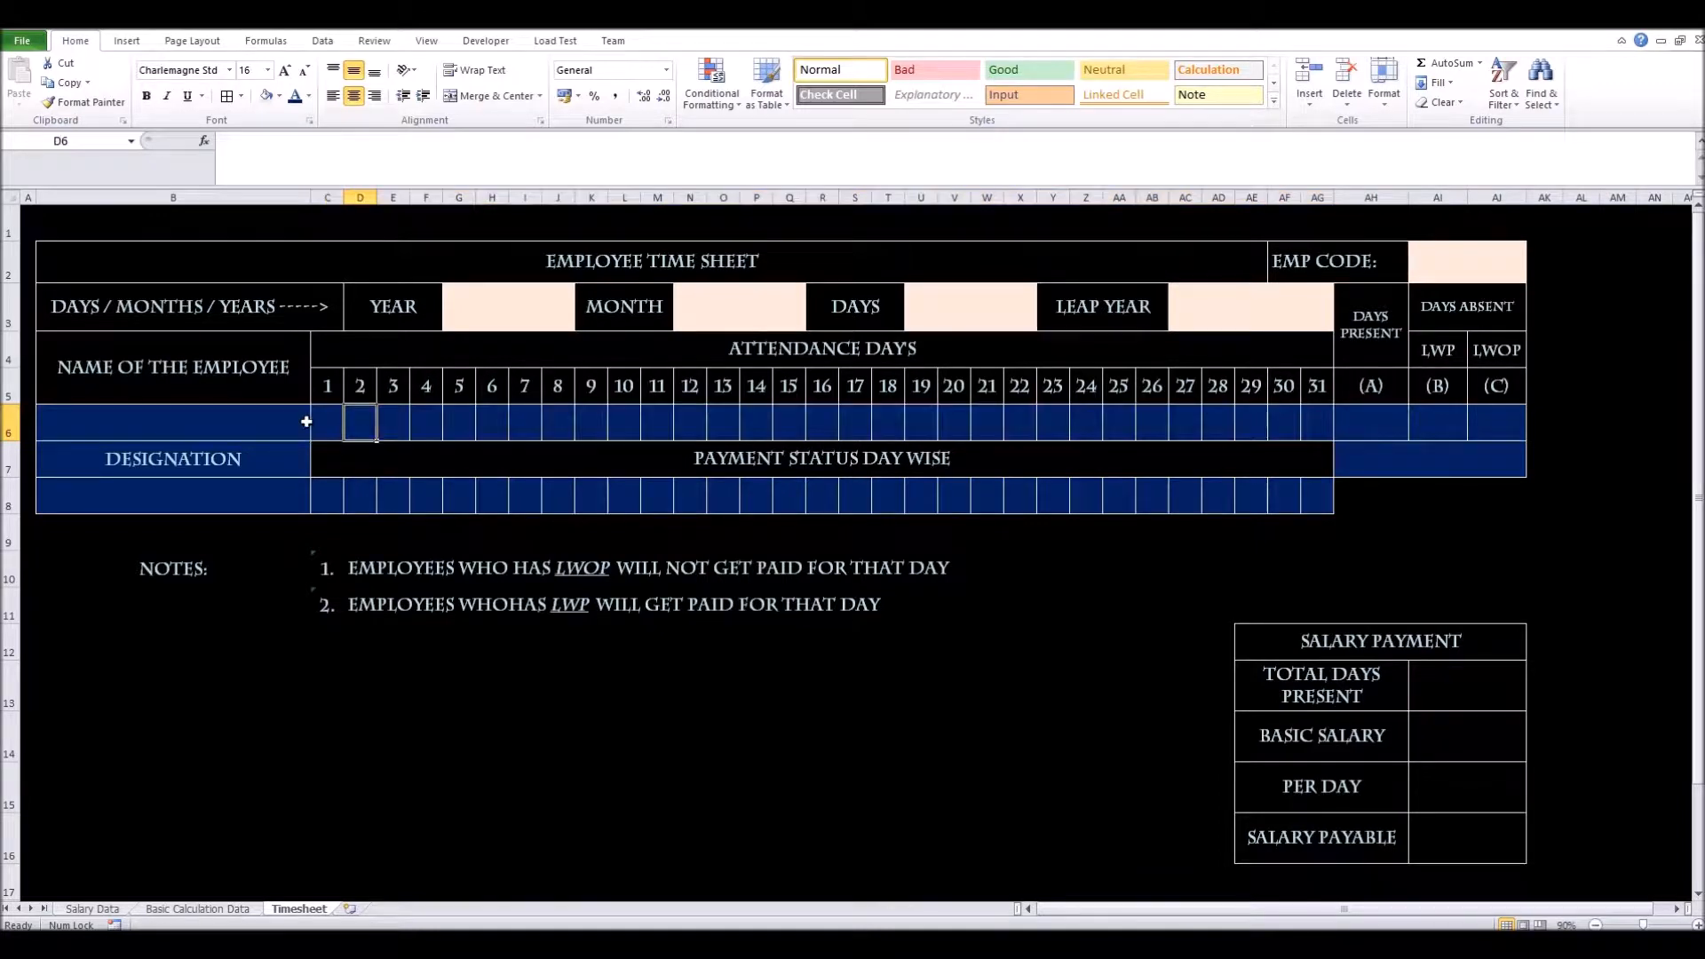
click(328, 421)
click(349, 421)
click(291, 424)
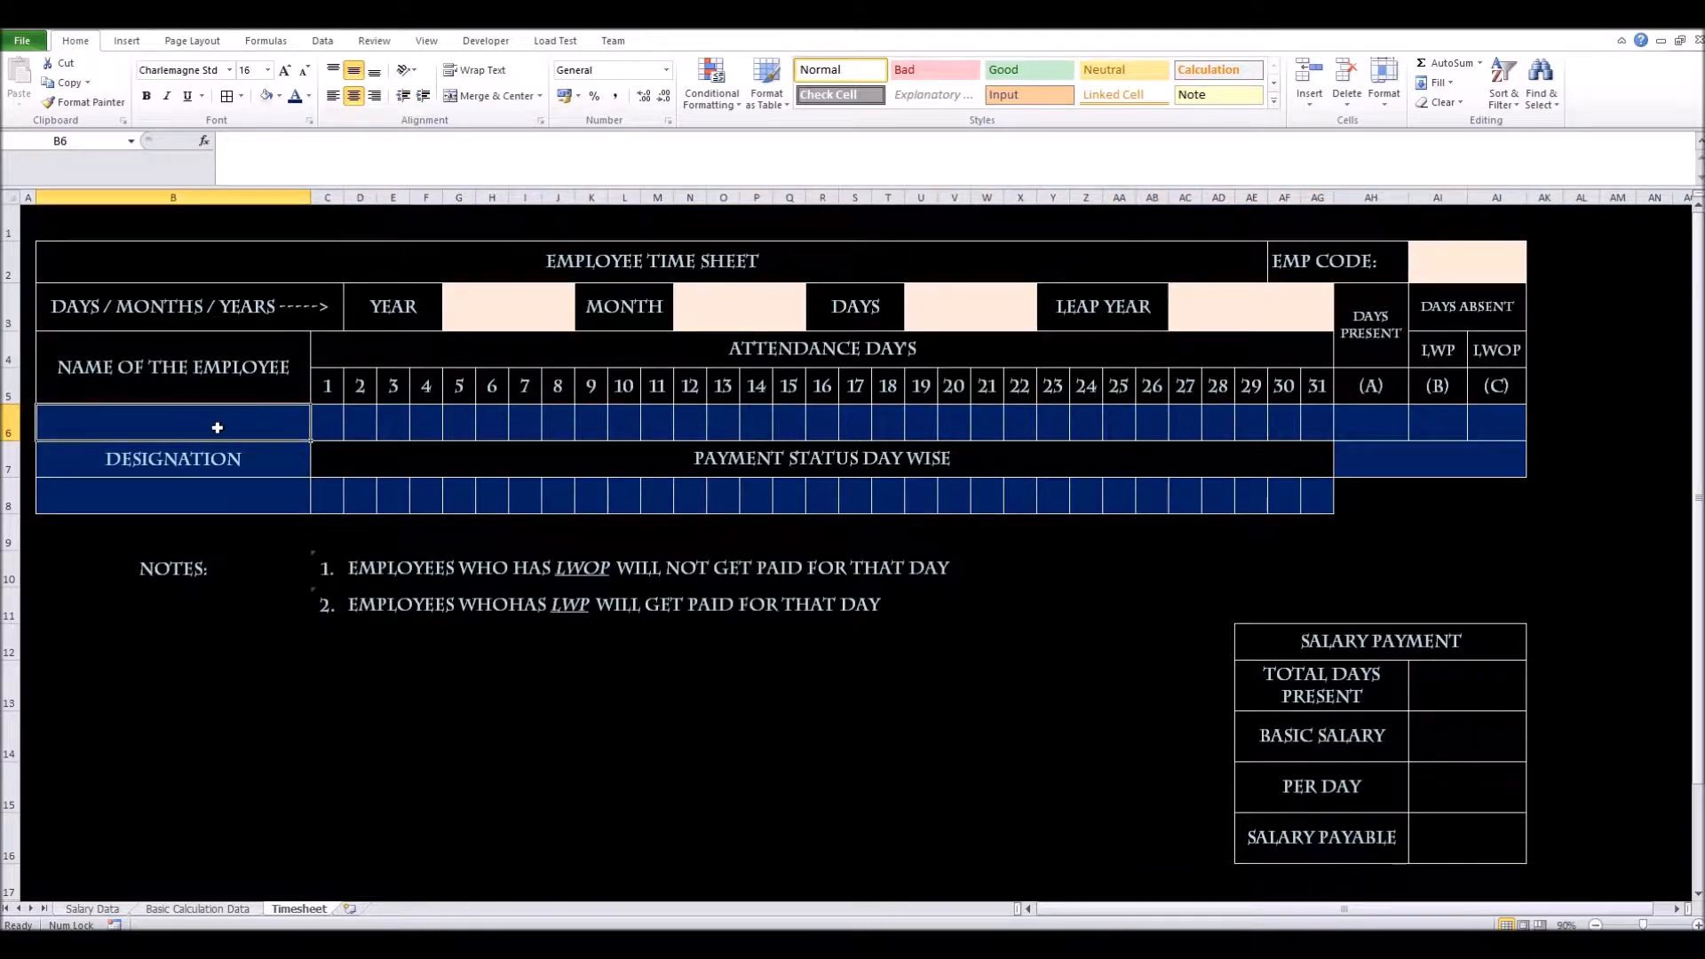
click(268, 495)
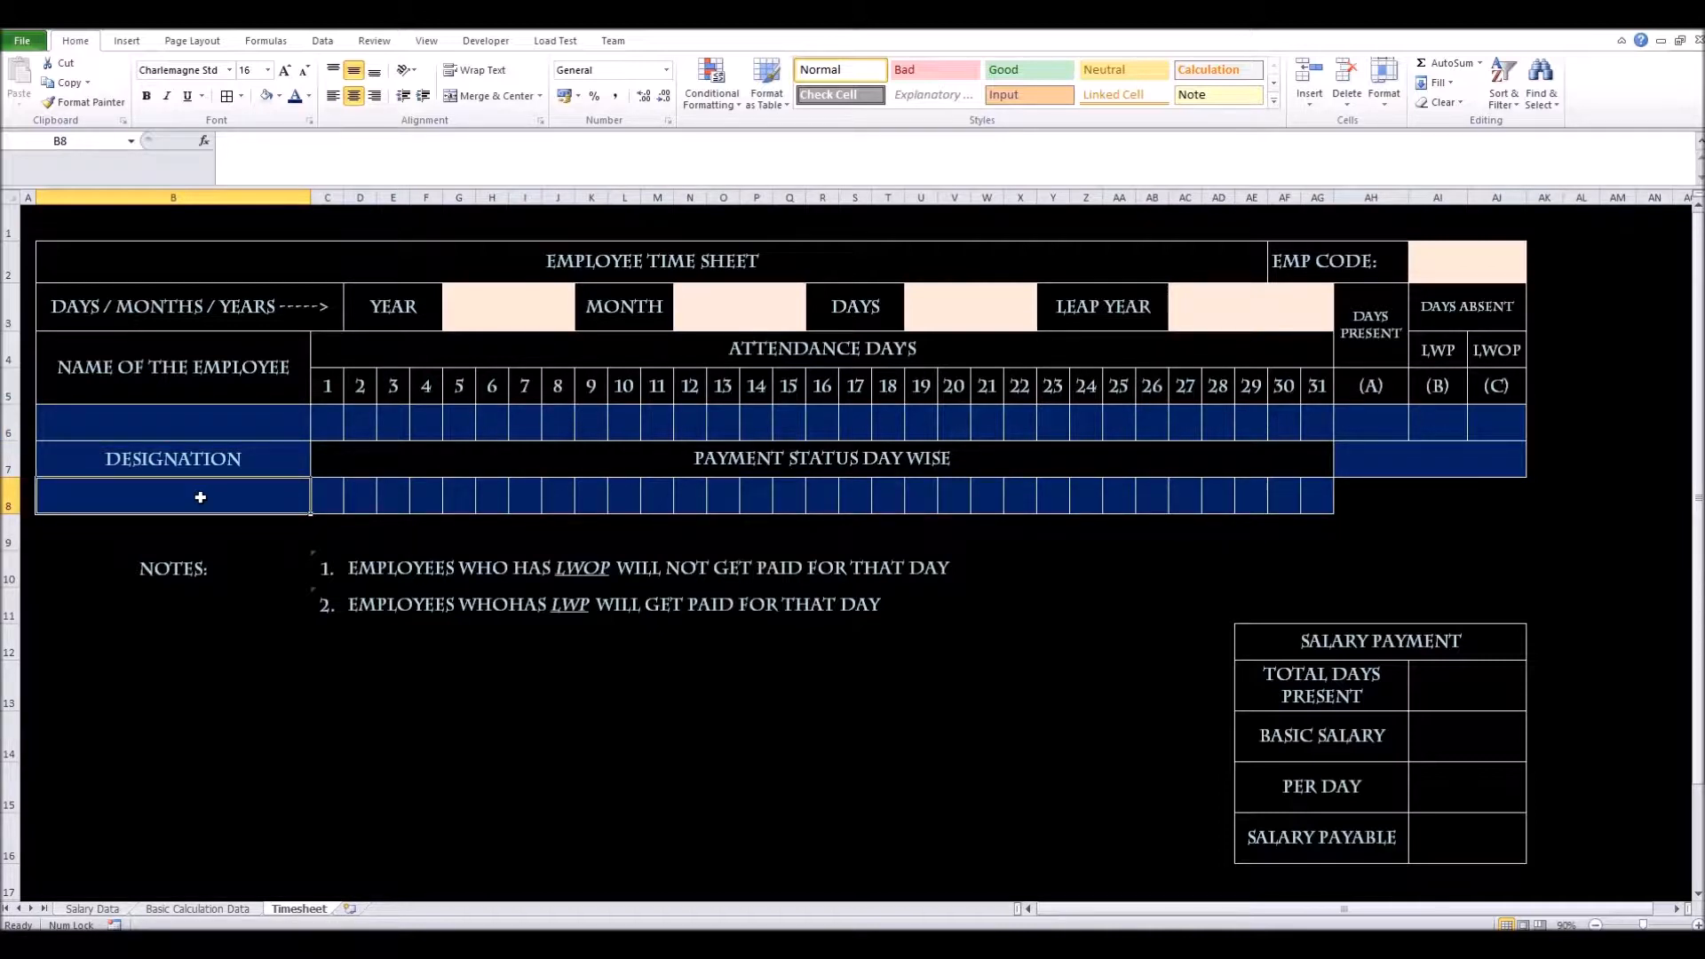
click(280, 429)
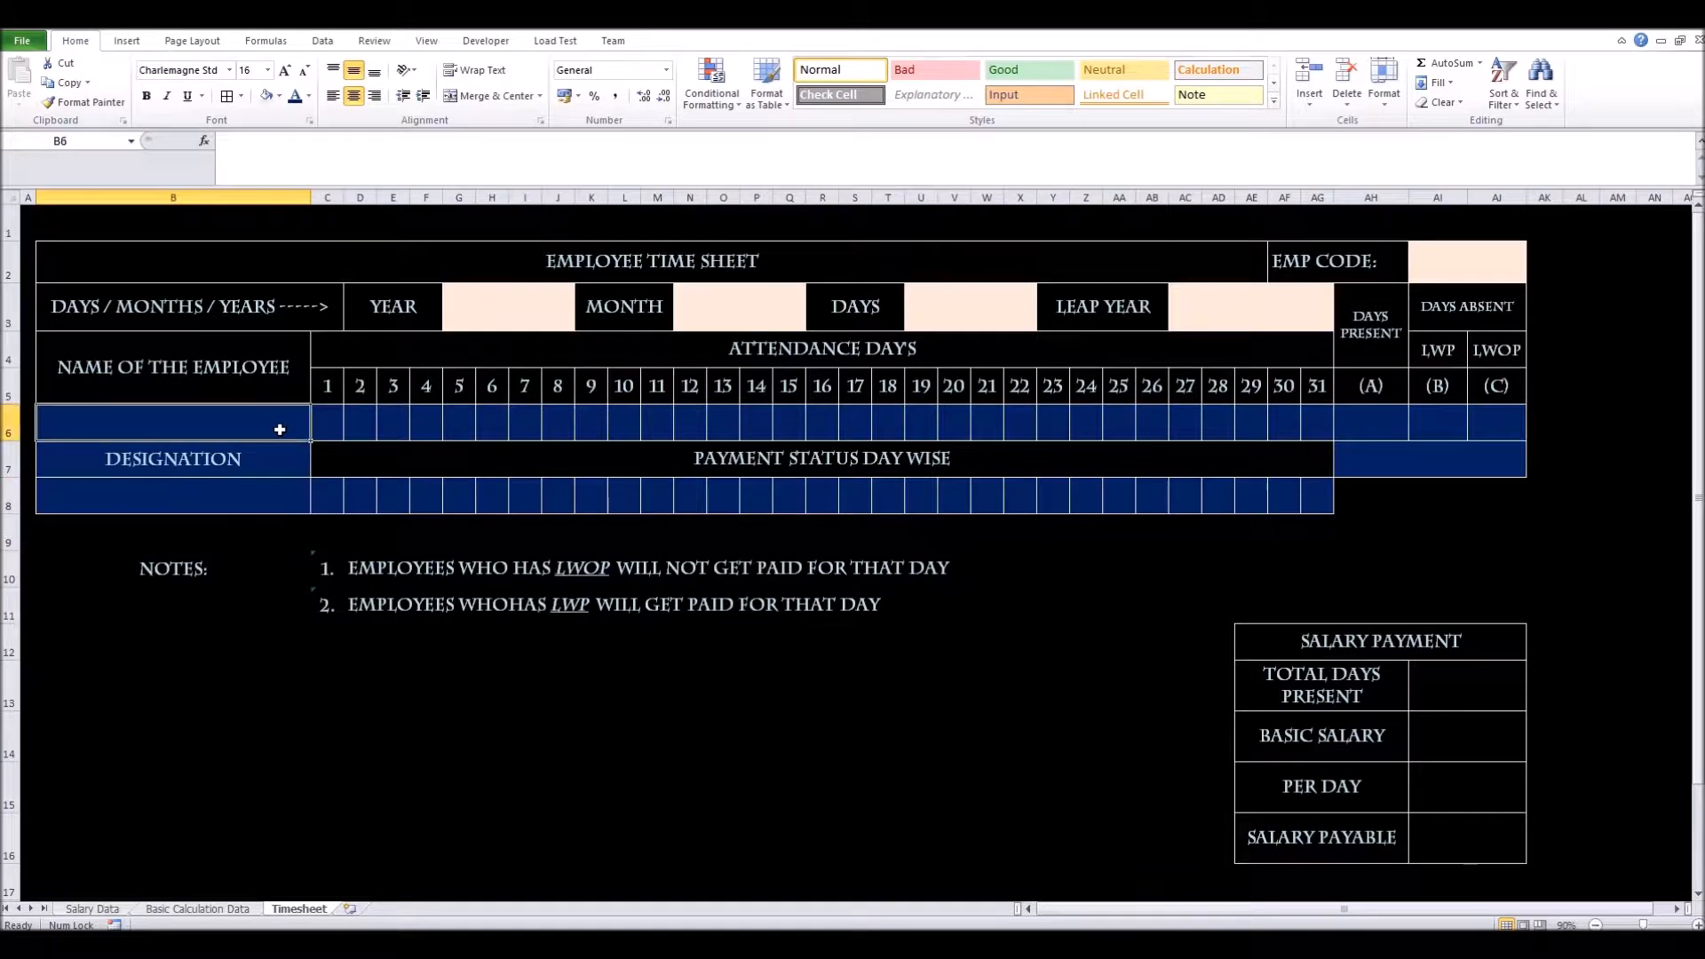
click(261, 493)
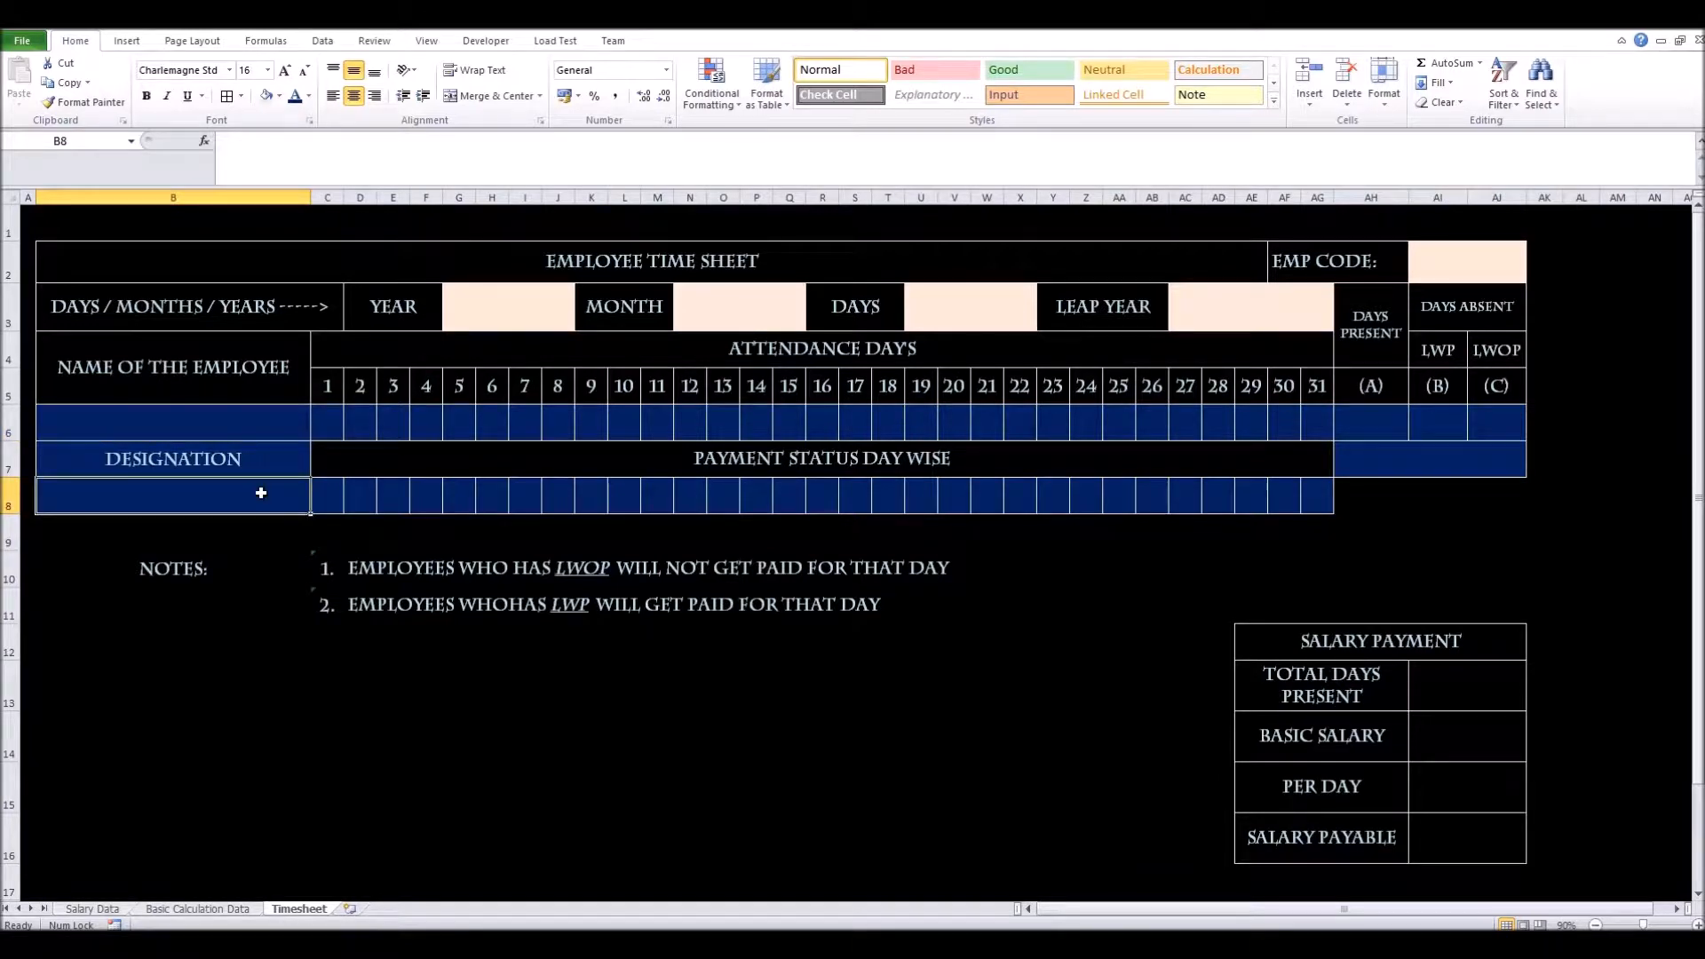
click(1509, 267)
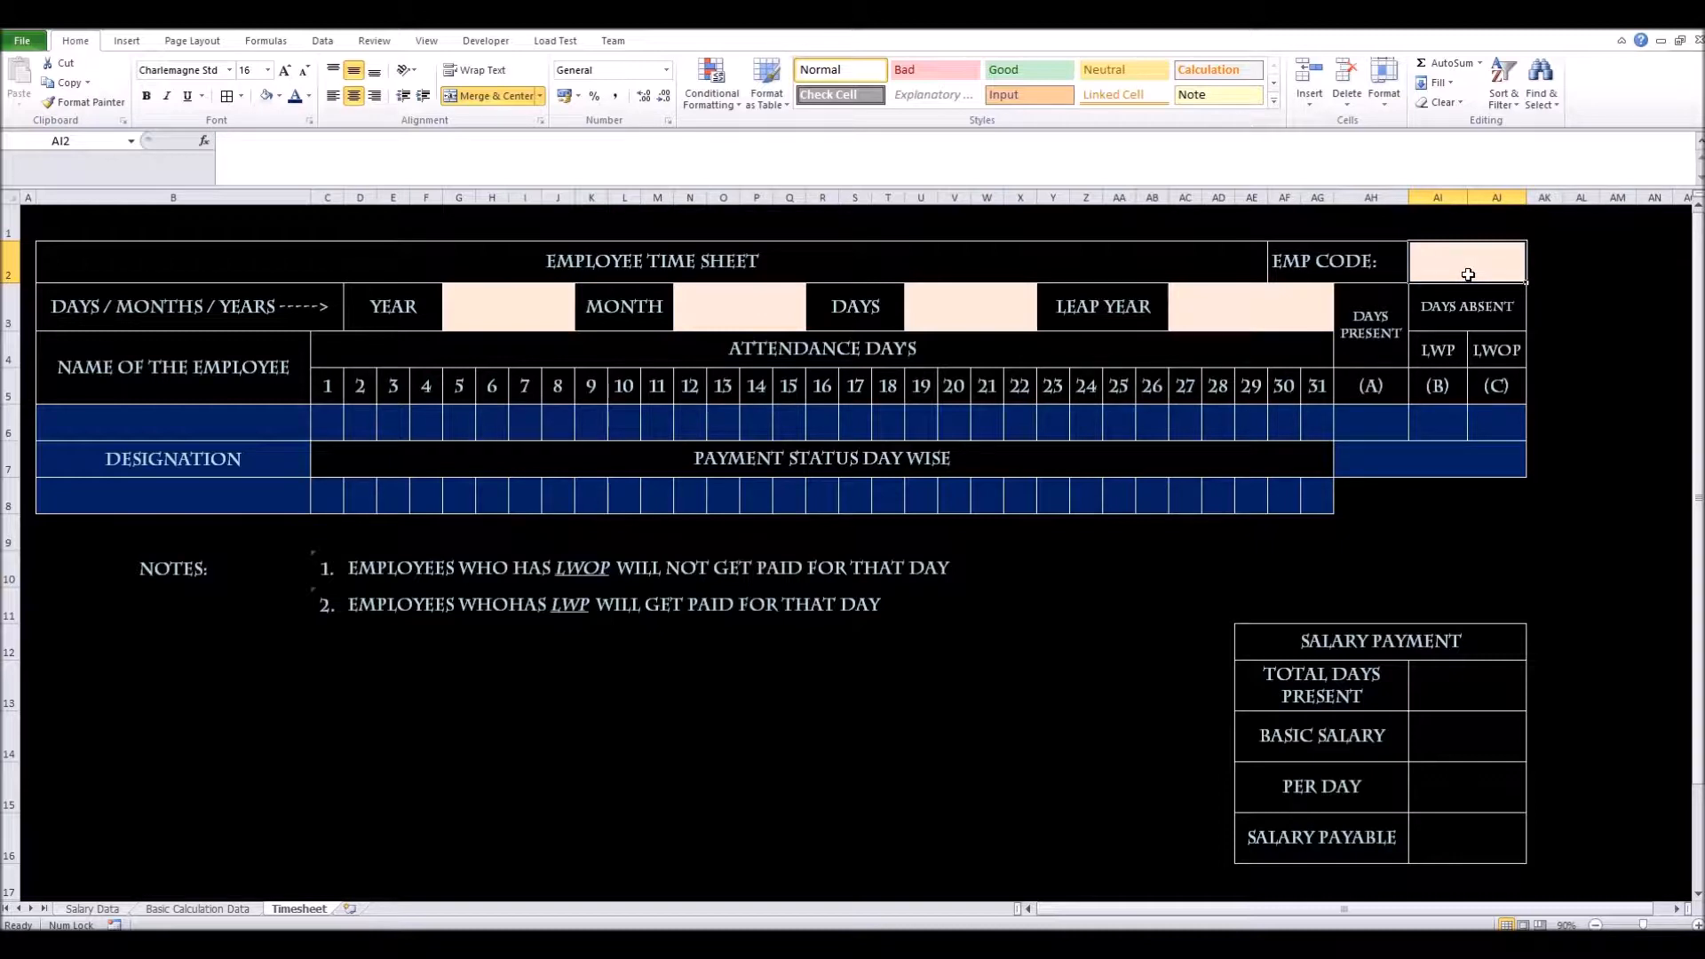
click(213, 430)
click(208, 503)
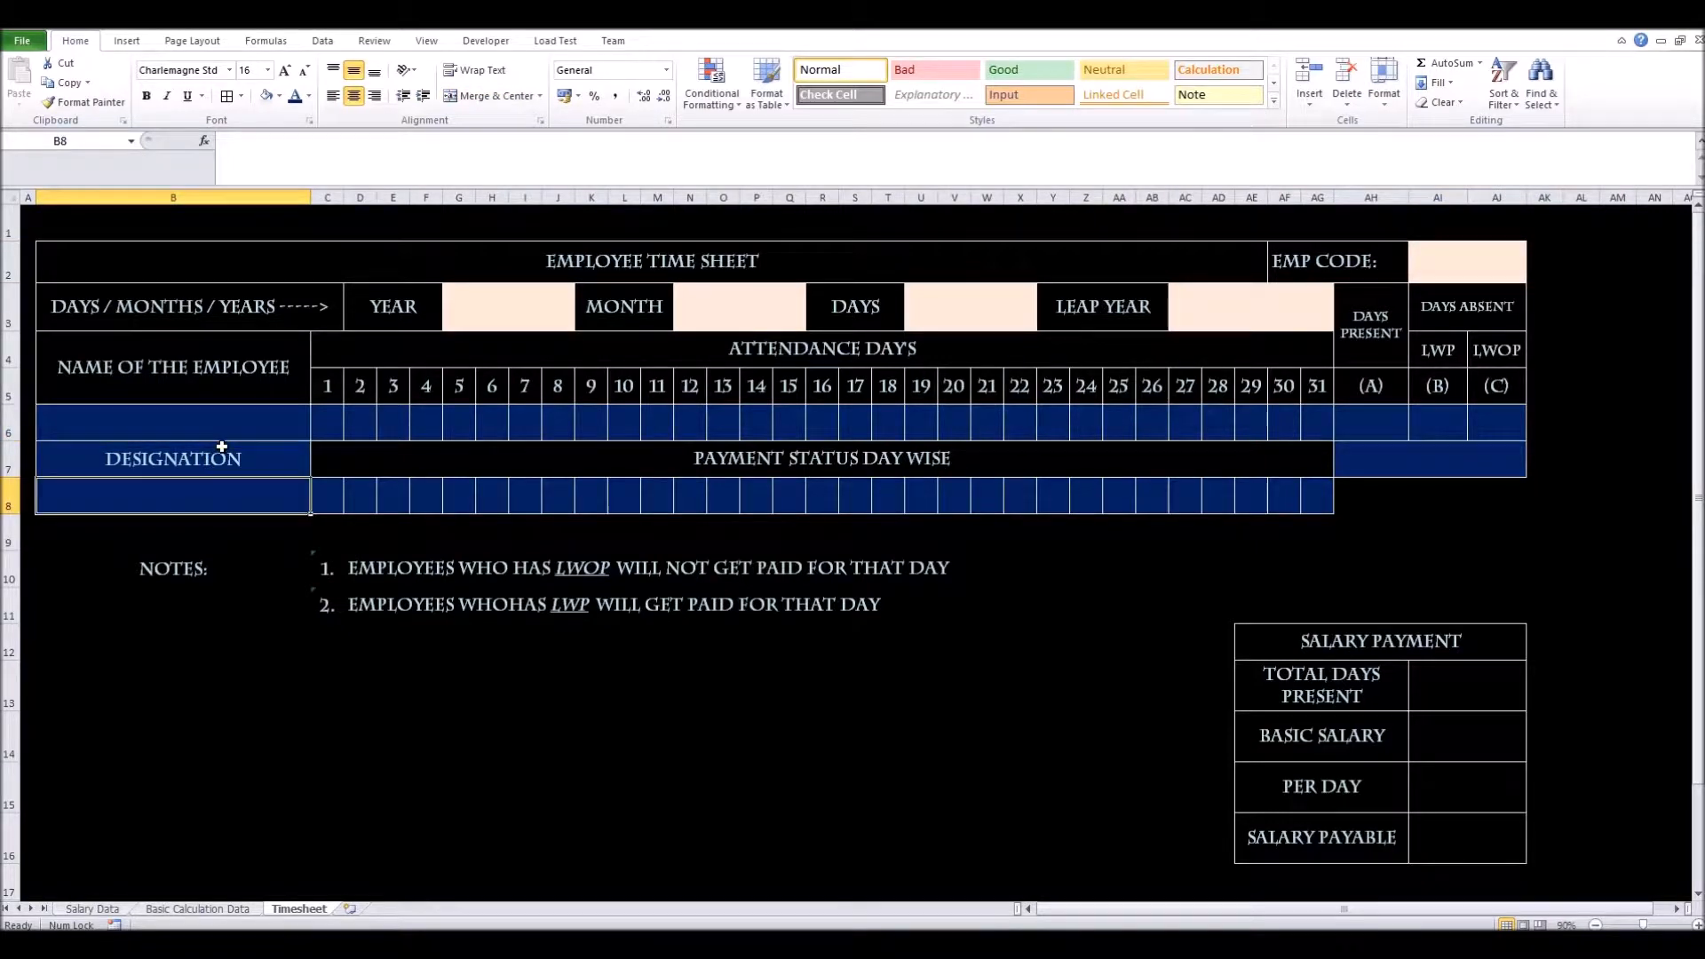
click(226, 419)
click(221, 480)
drag(1356, 316, 1448, 442)
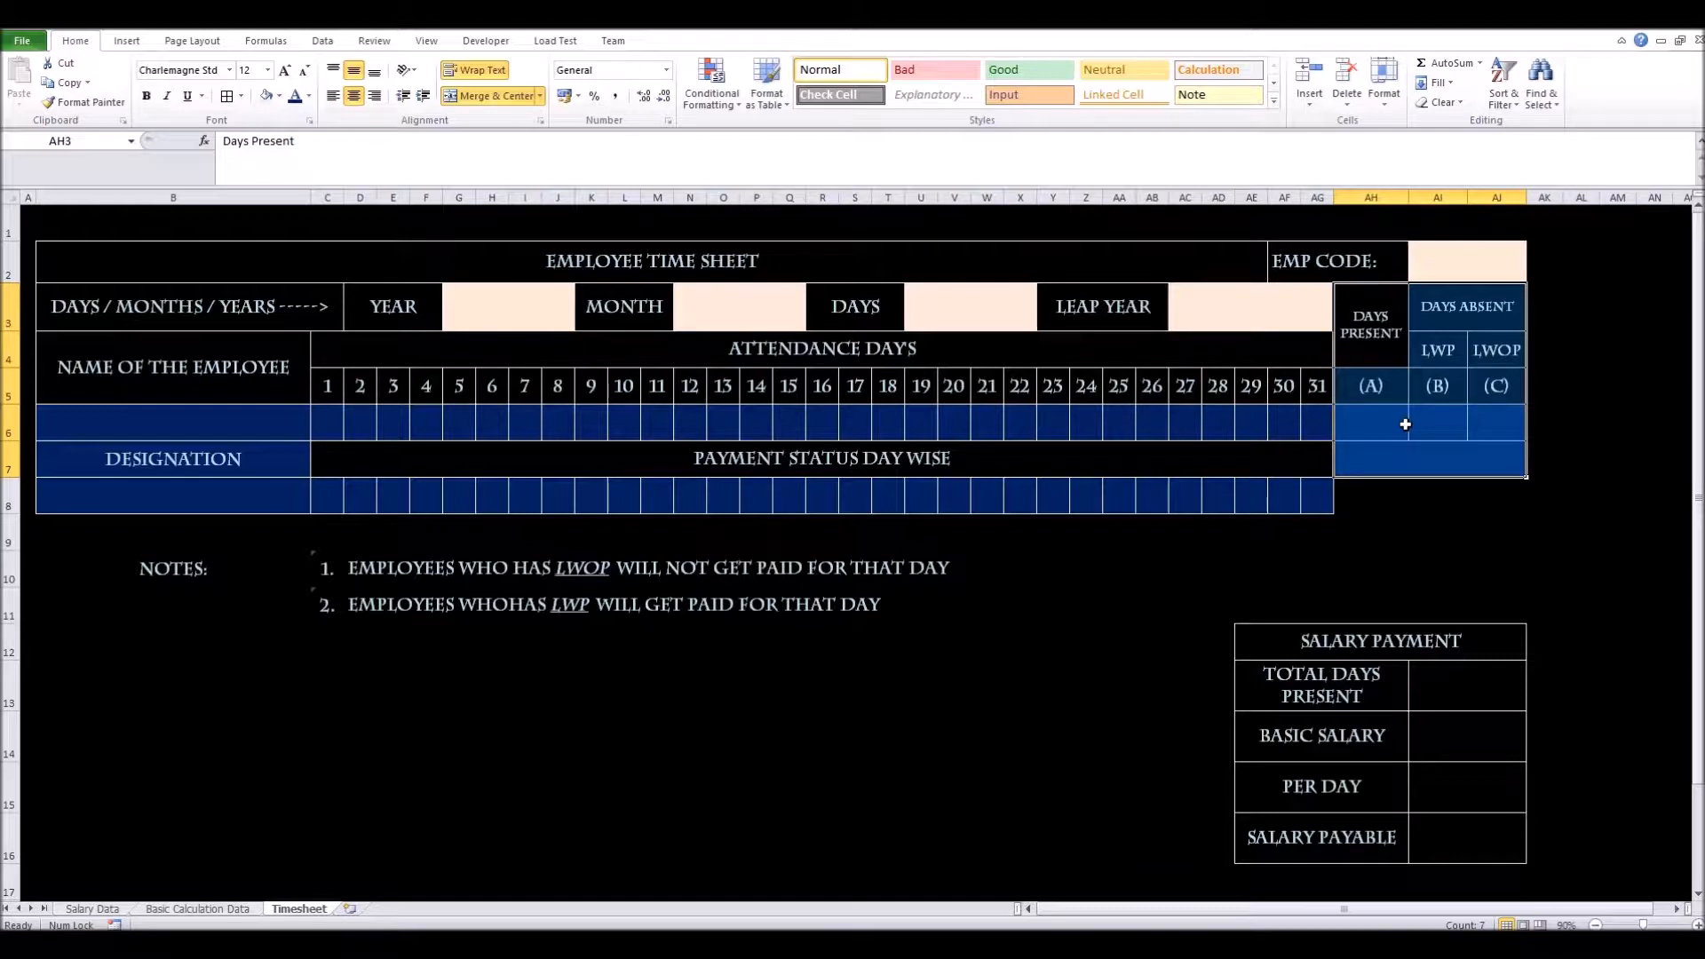
click(1378, 422)
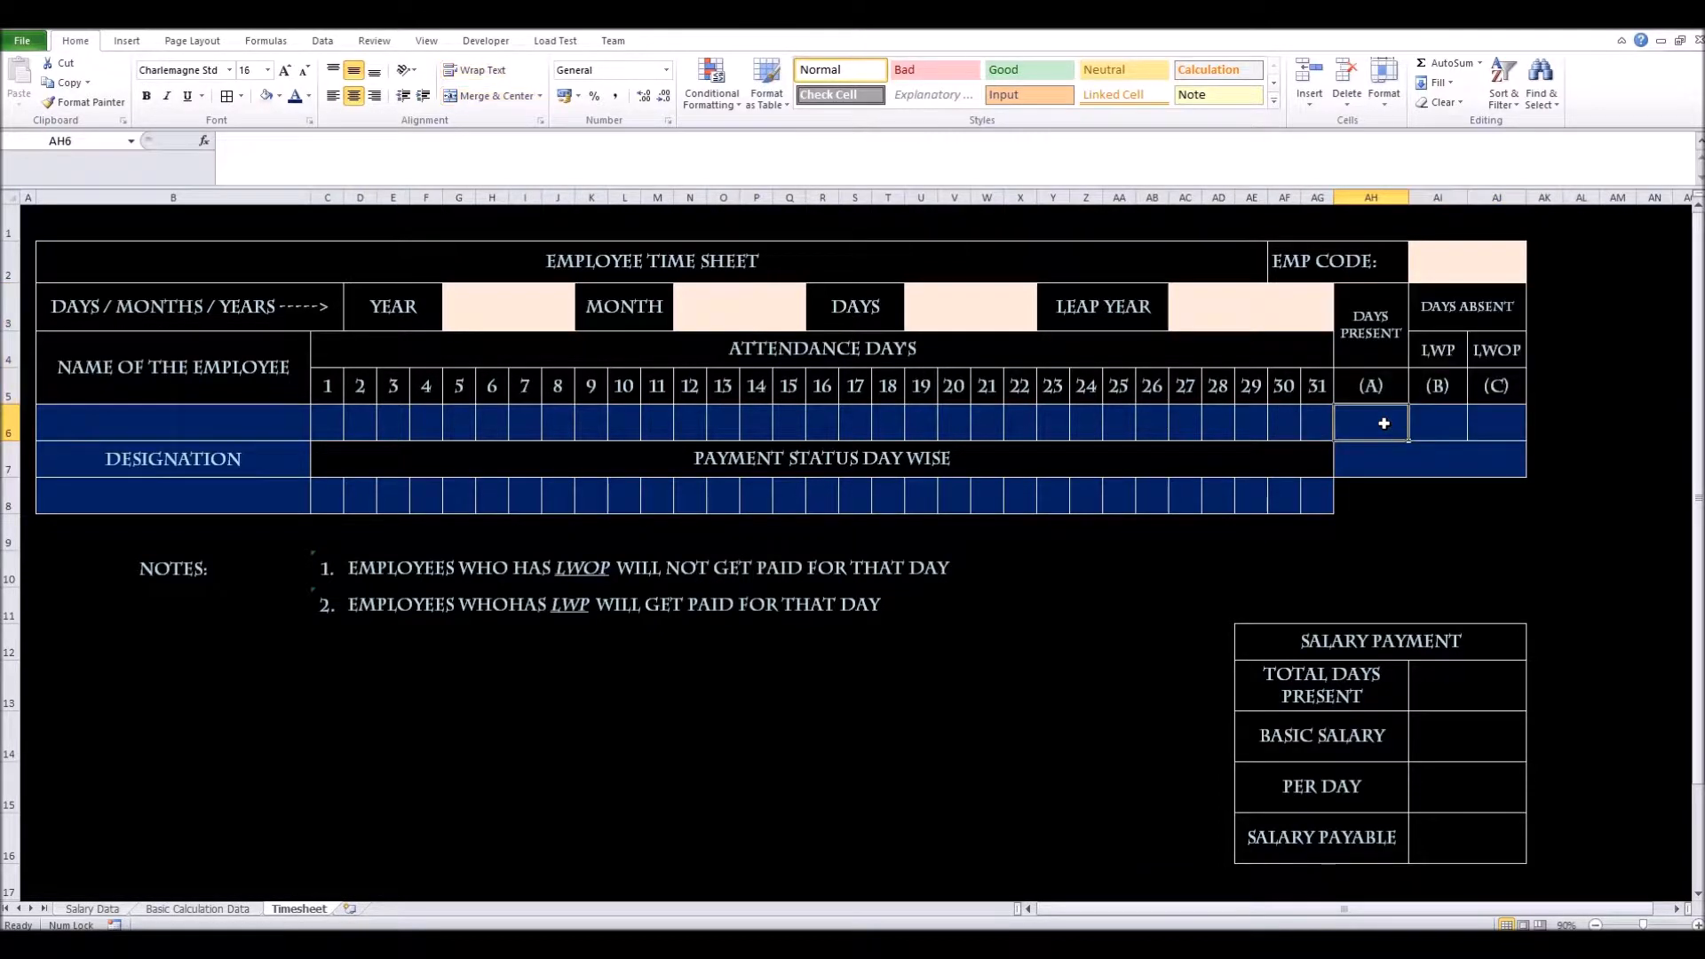
drag(1373, 423, 1491, 425)
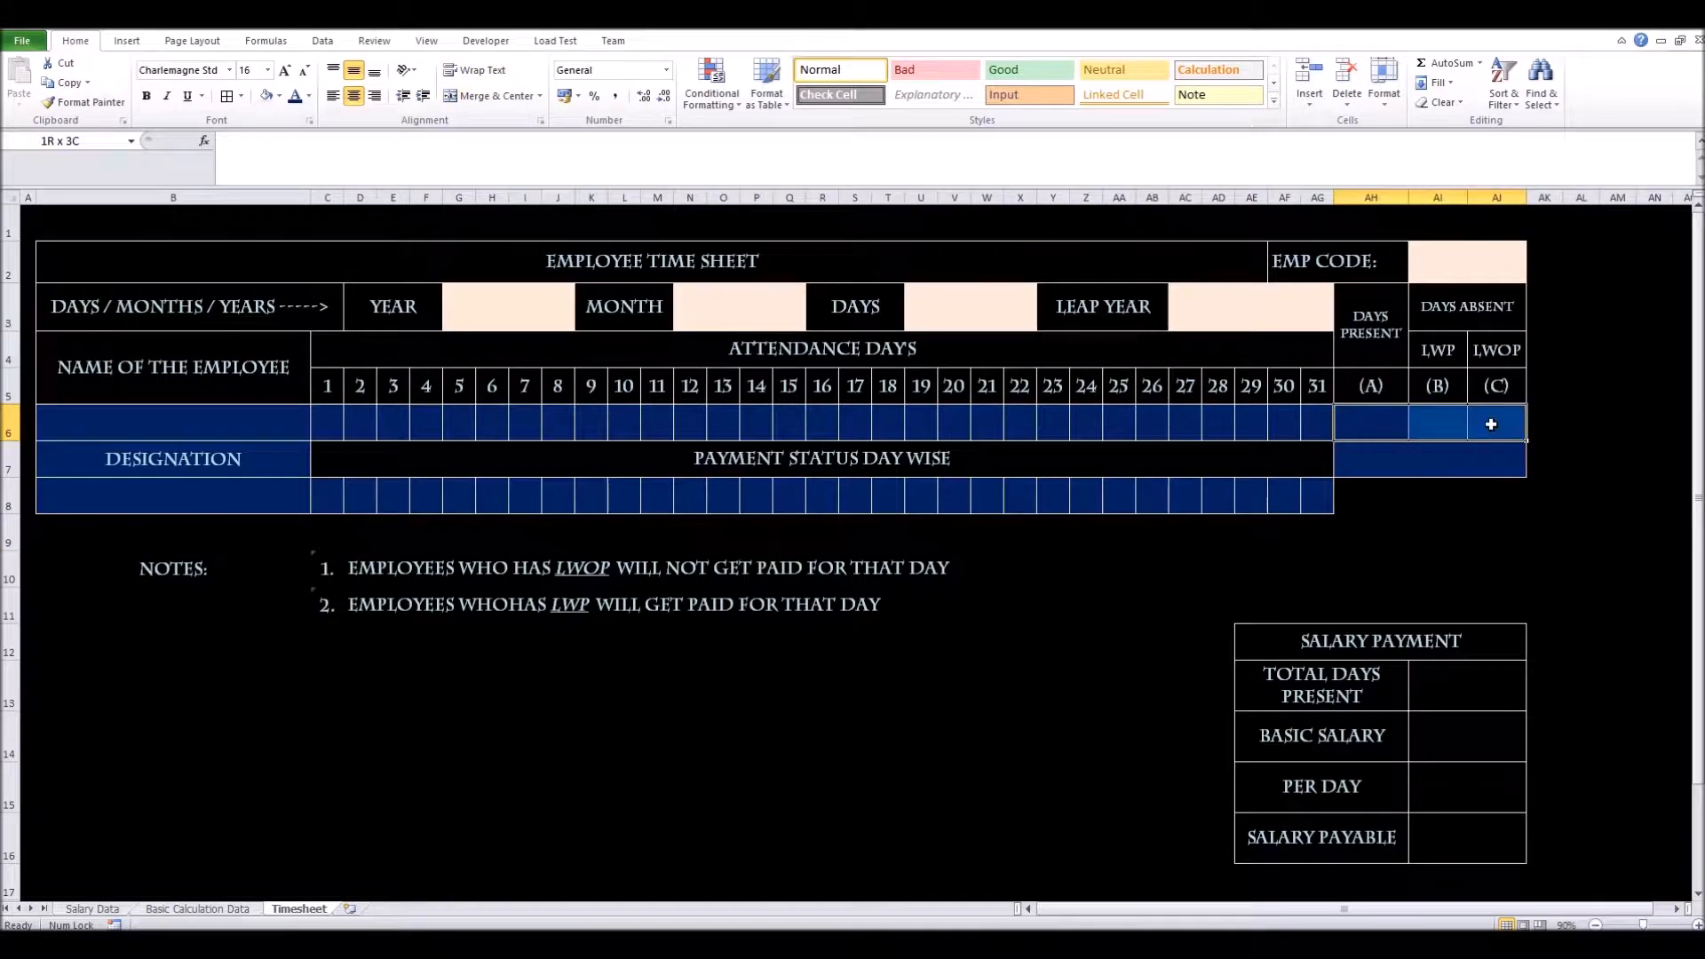
click(1477, 457)
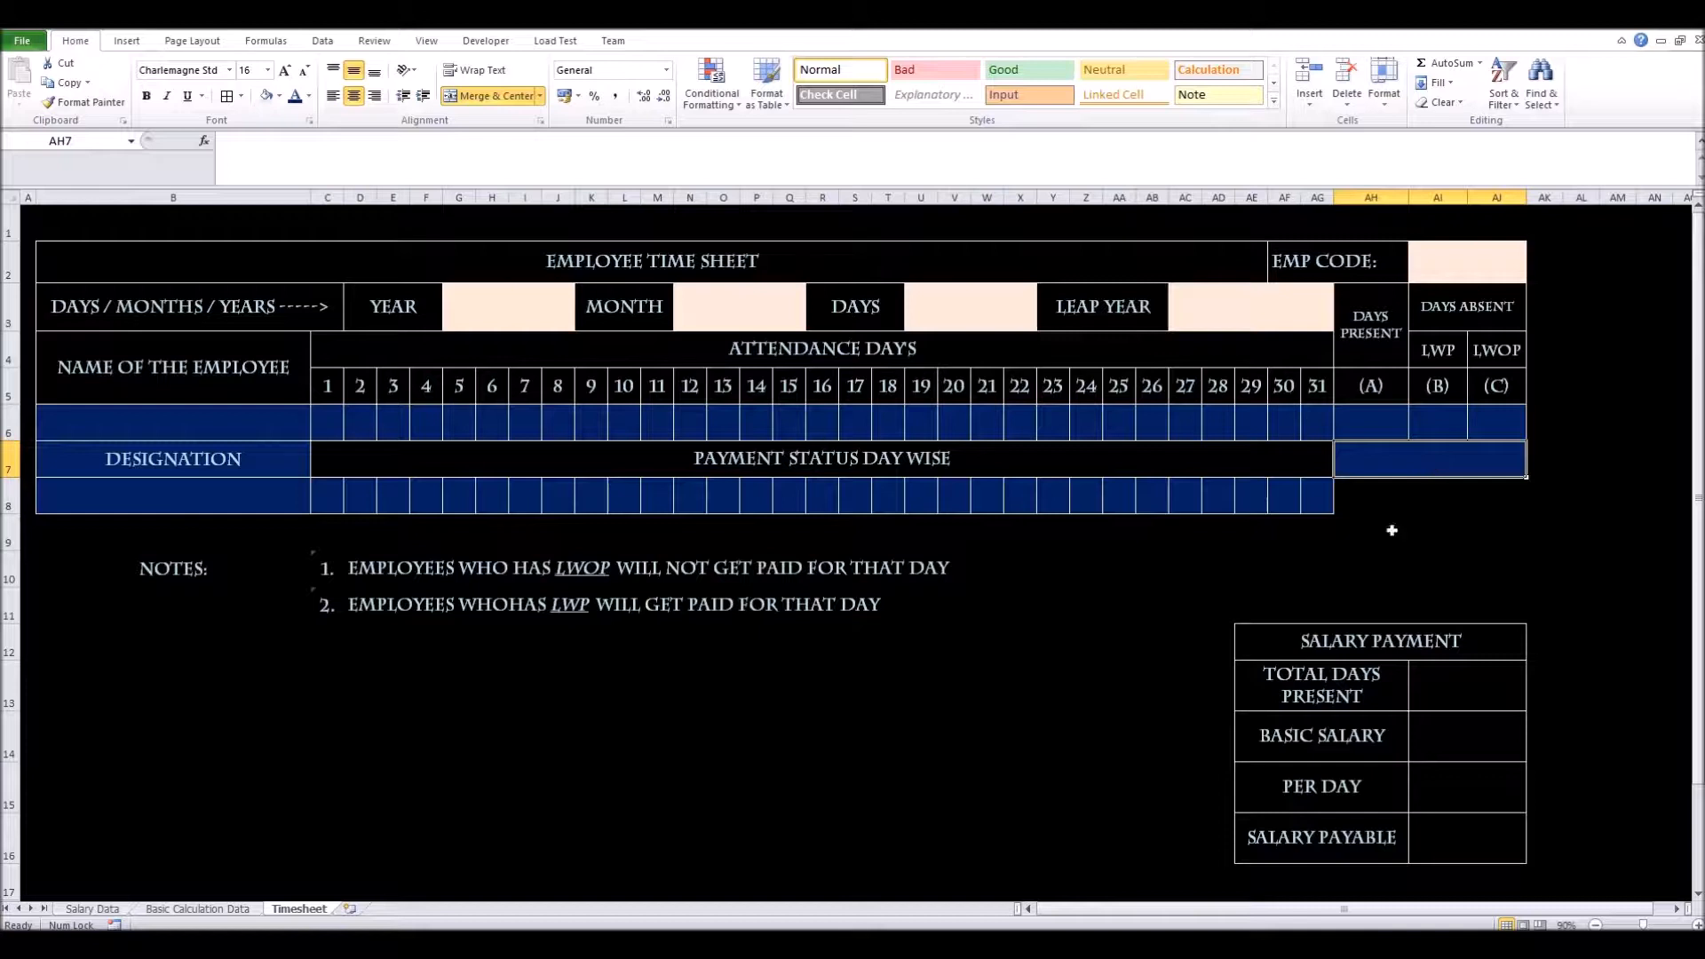
scroll(1157, 646, down, 1)
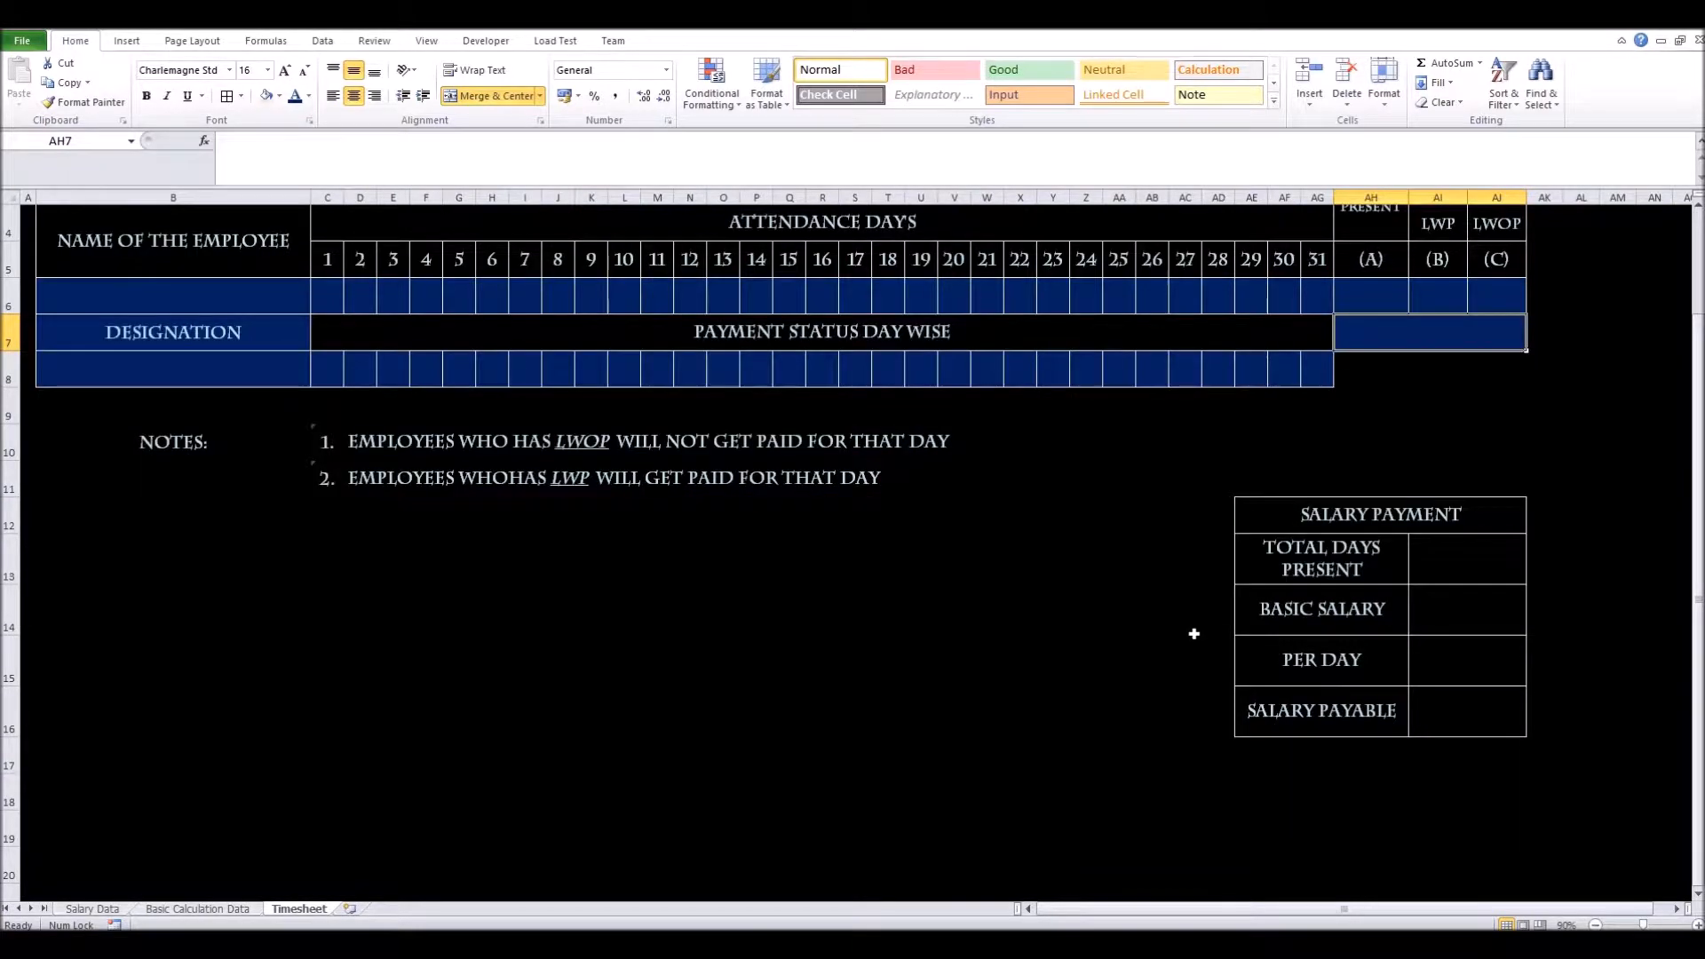
drag(1280, 512, 1373, 708)
click(1368, 526)
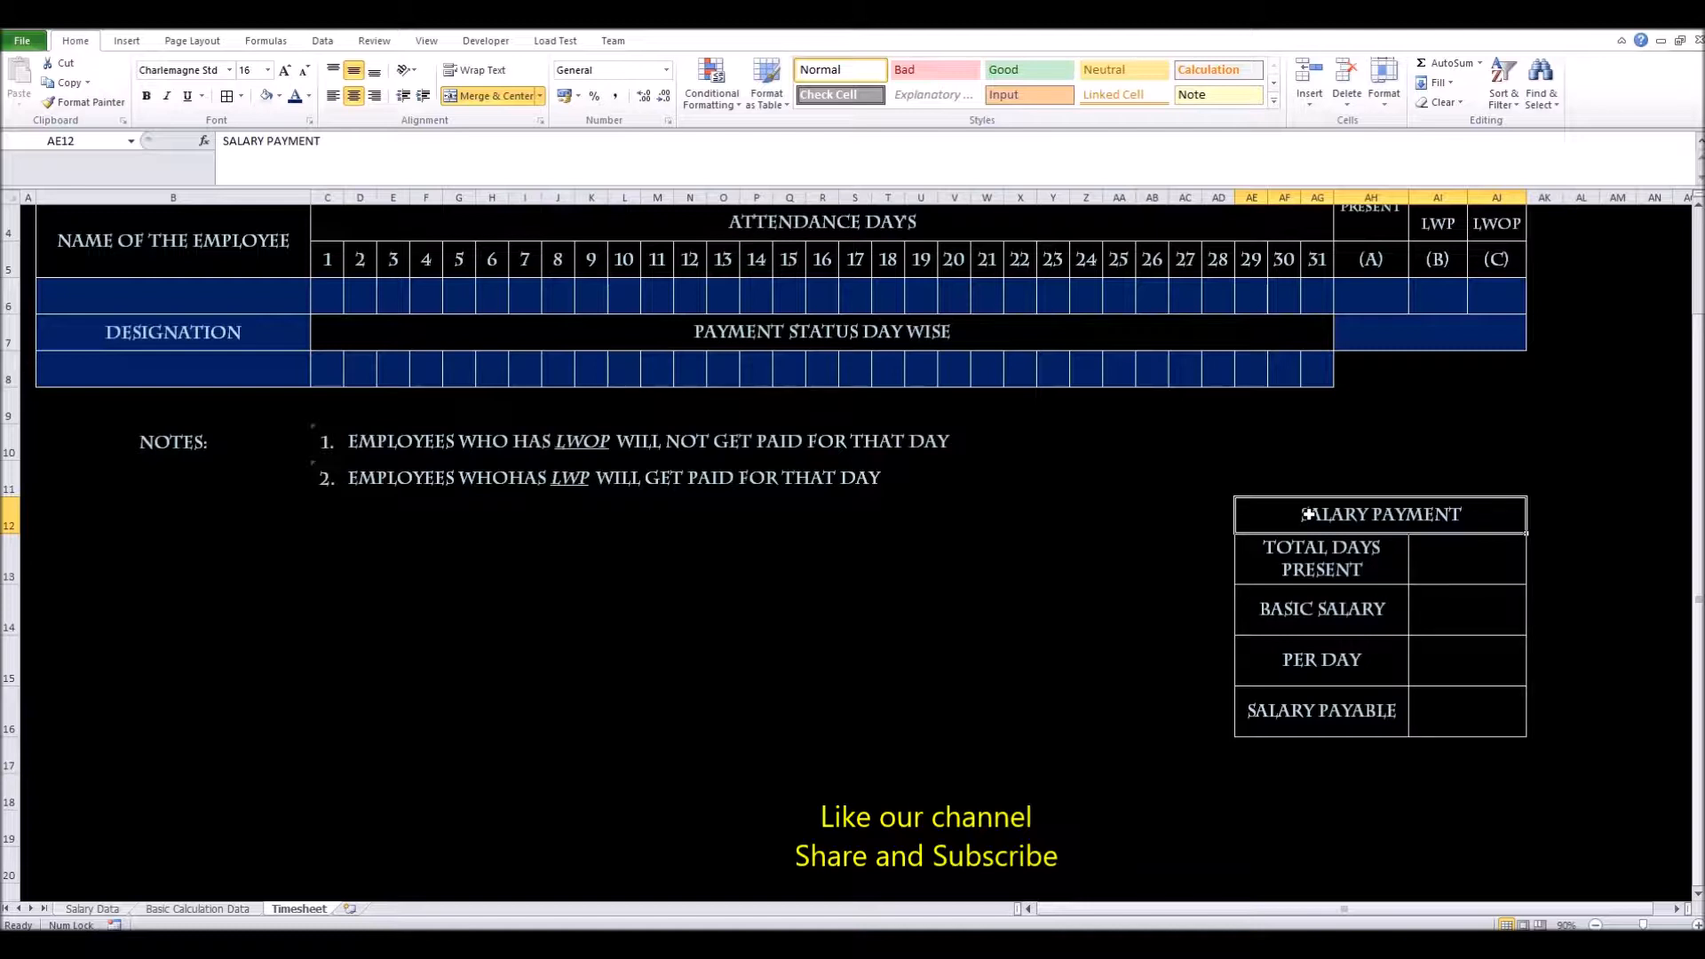
Review the Salary Payment block's TOTAL DAYS PRESENT and BASIC SALARY cells
drag(1295, 520, 1291, 701)
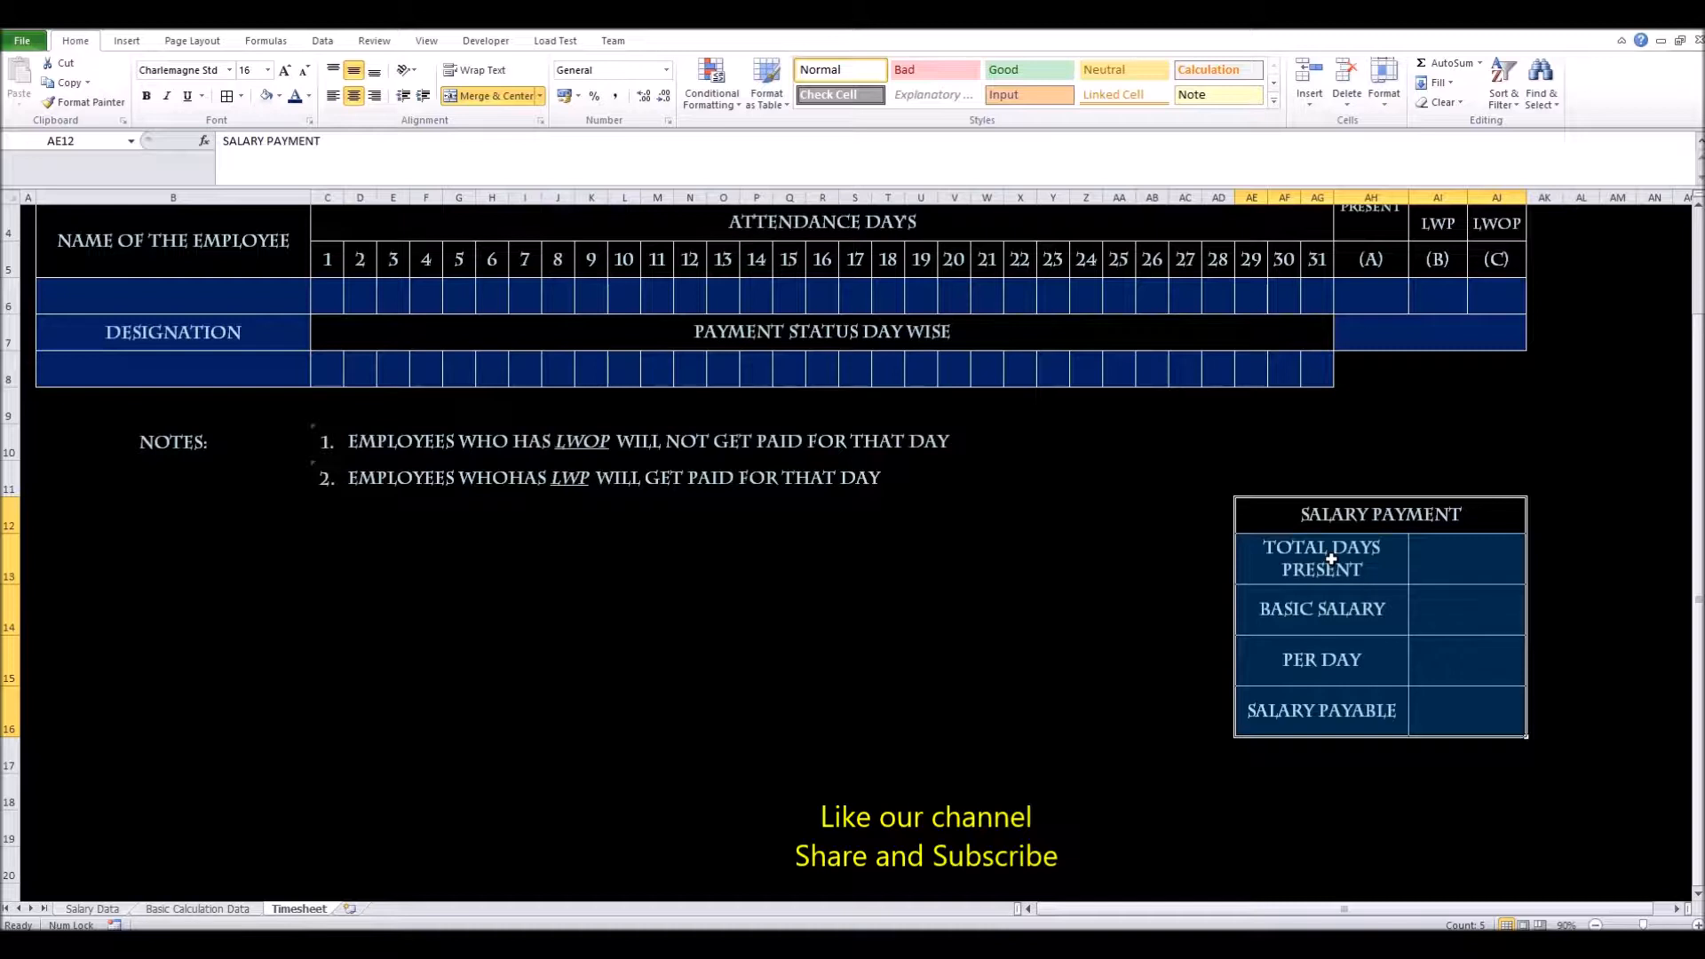
click(1331, 559)
click(1447, 559)
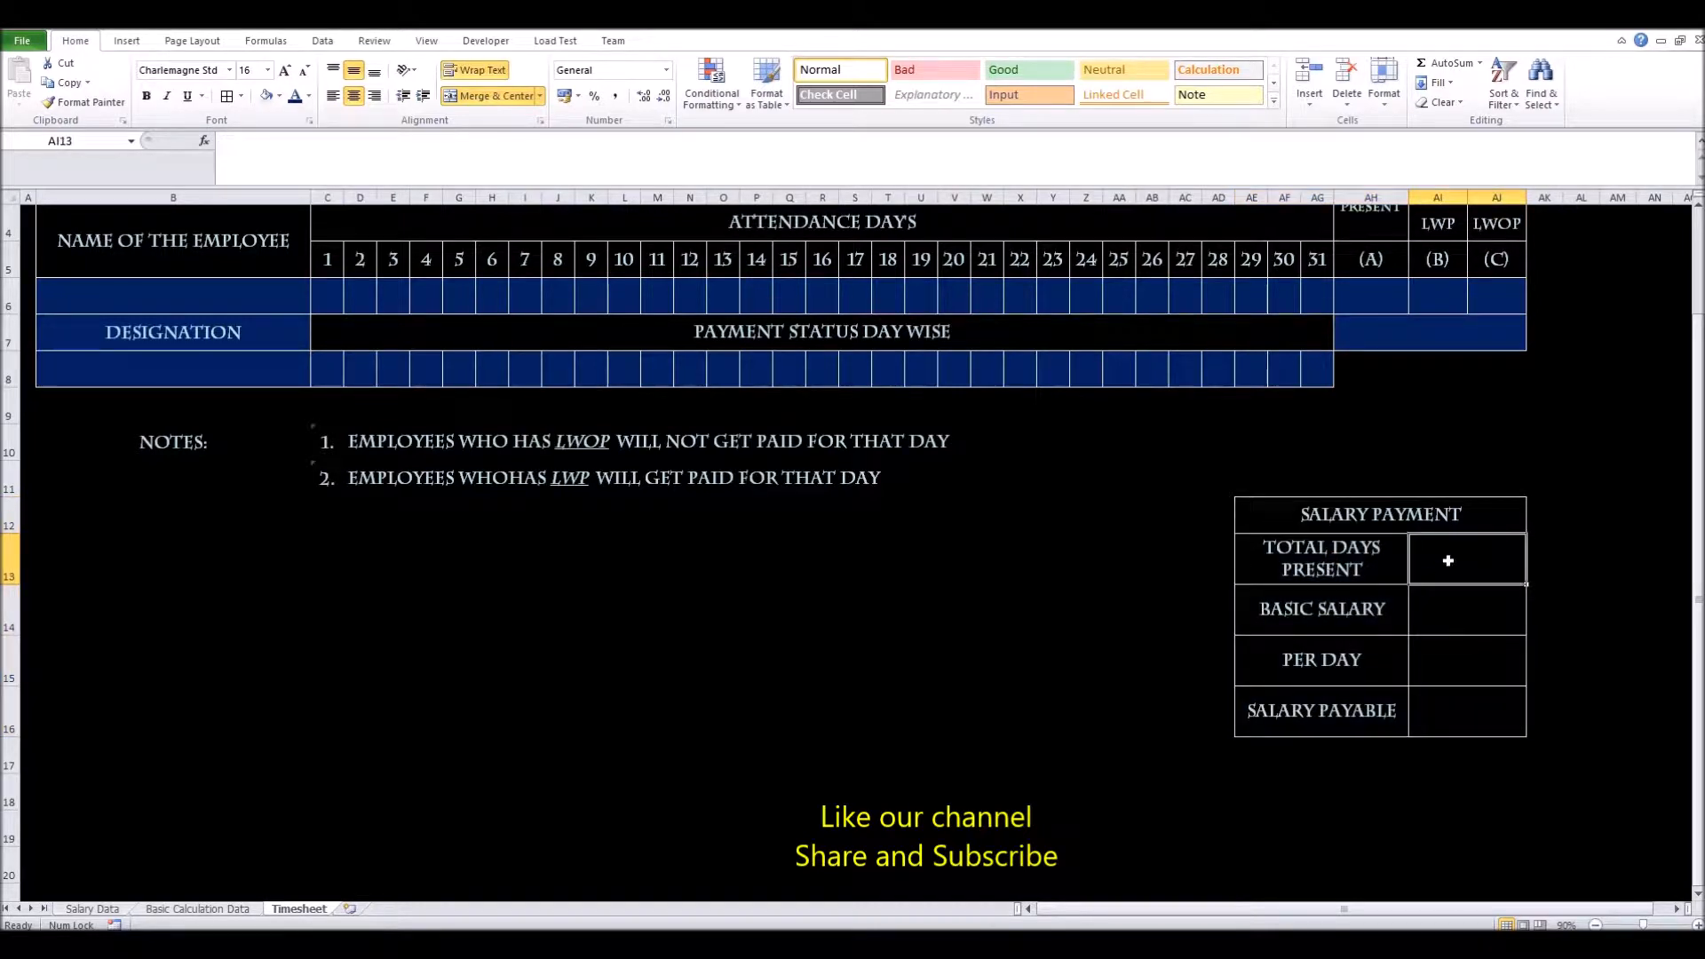
click(1329, 624)
click(1450, 622)
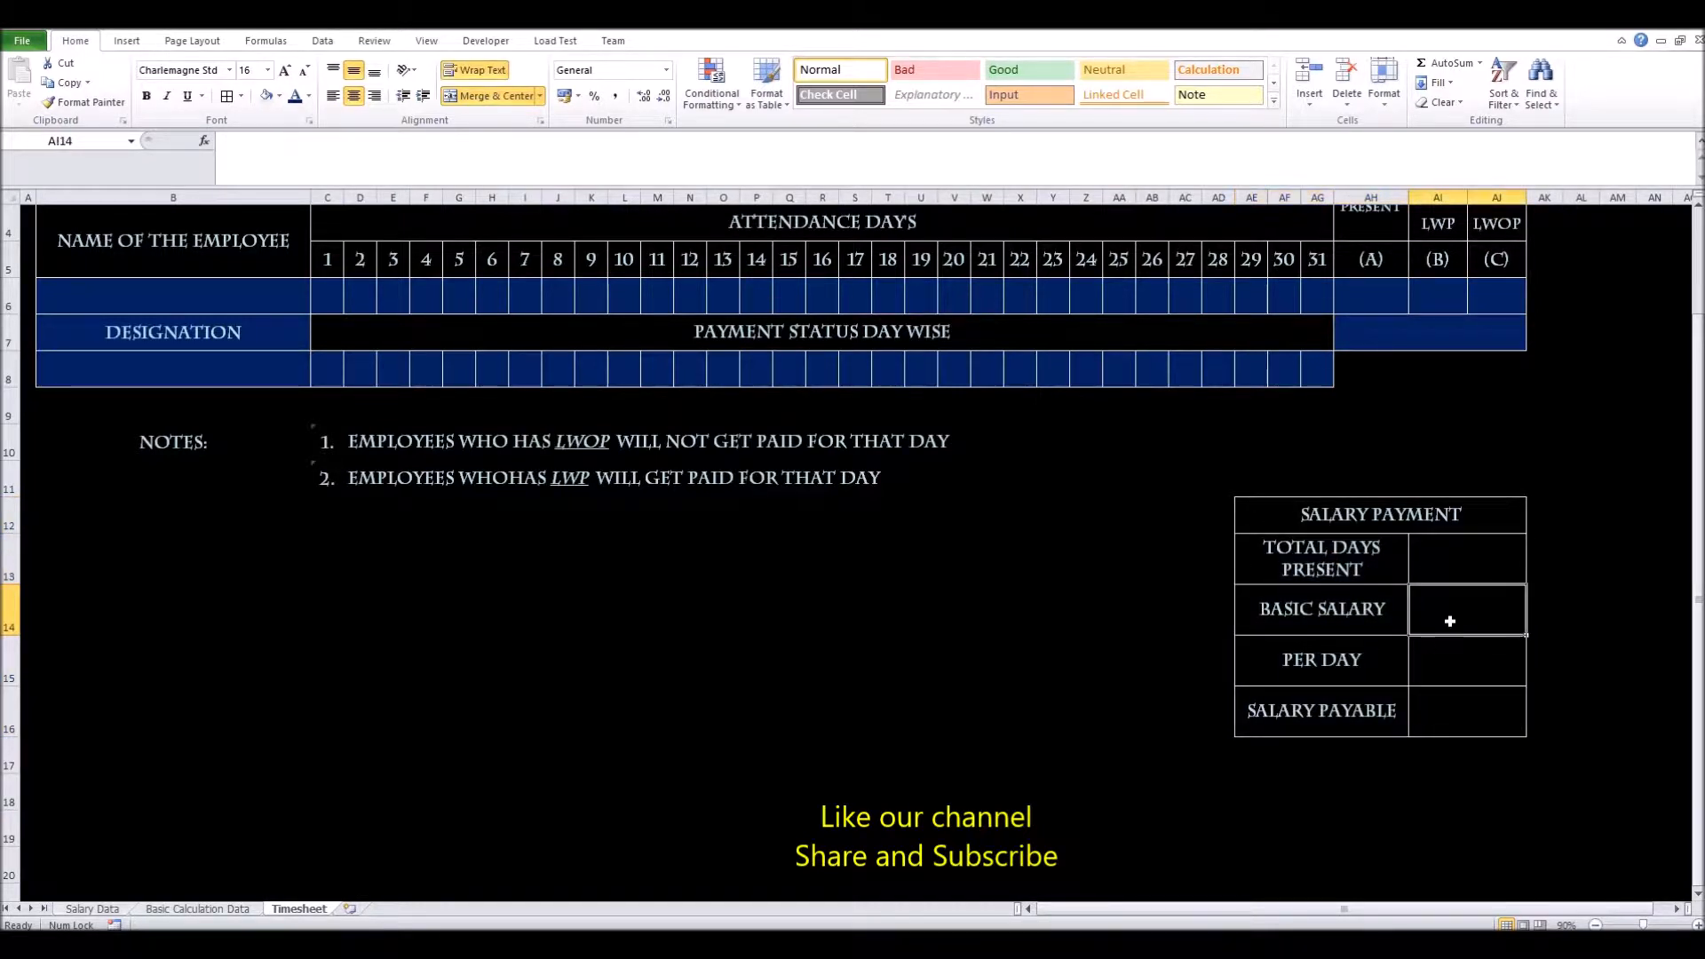
scroll(1449, 621, up, 1)
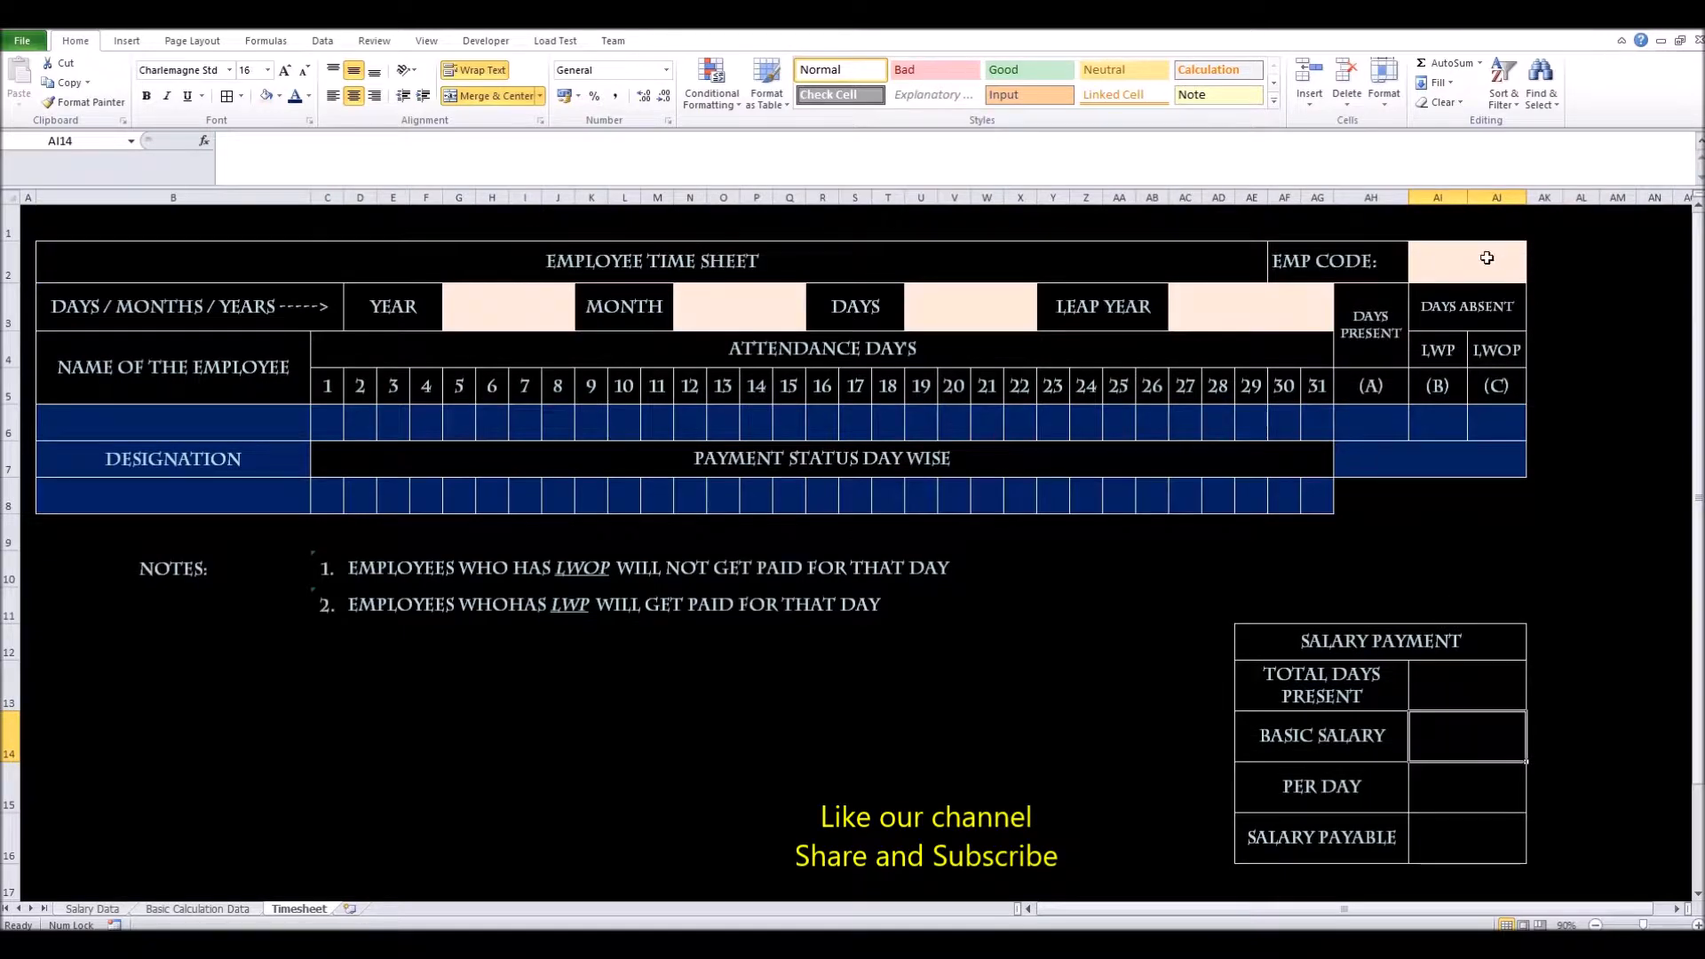
Check the PER DAY and SALARY PAYABLE value cells, then switch to the Salary Data sheet
click(1354, 800)
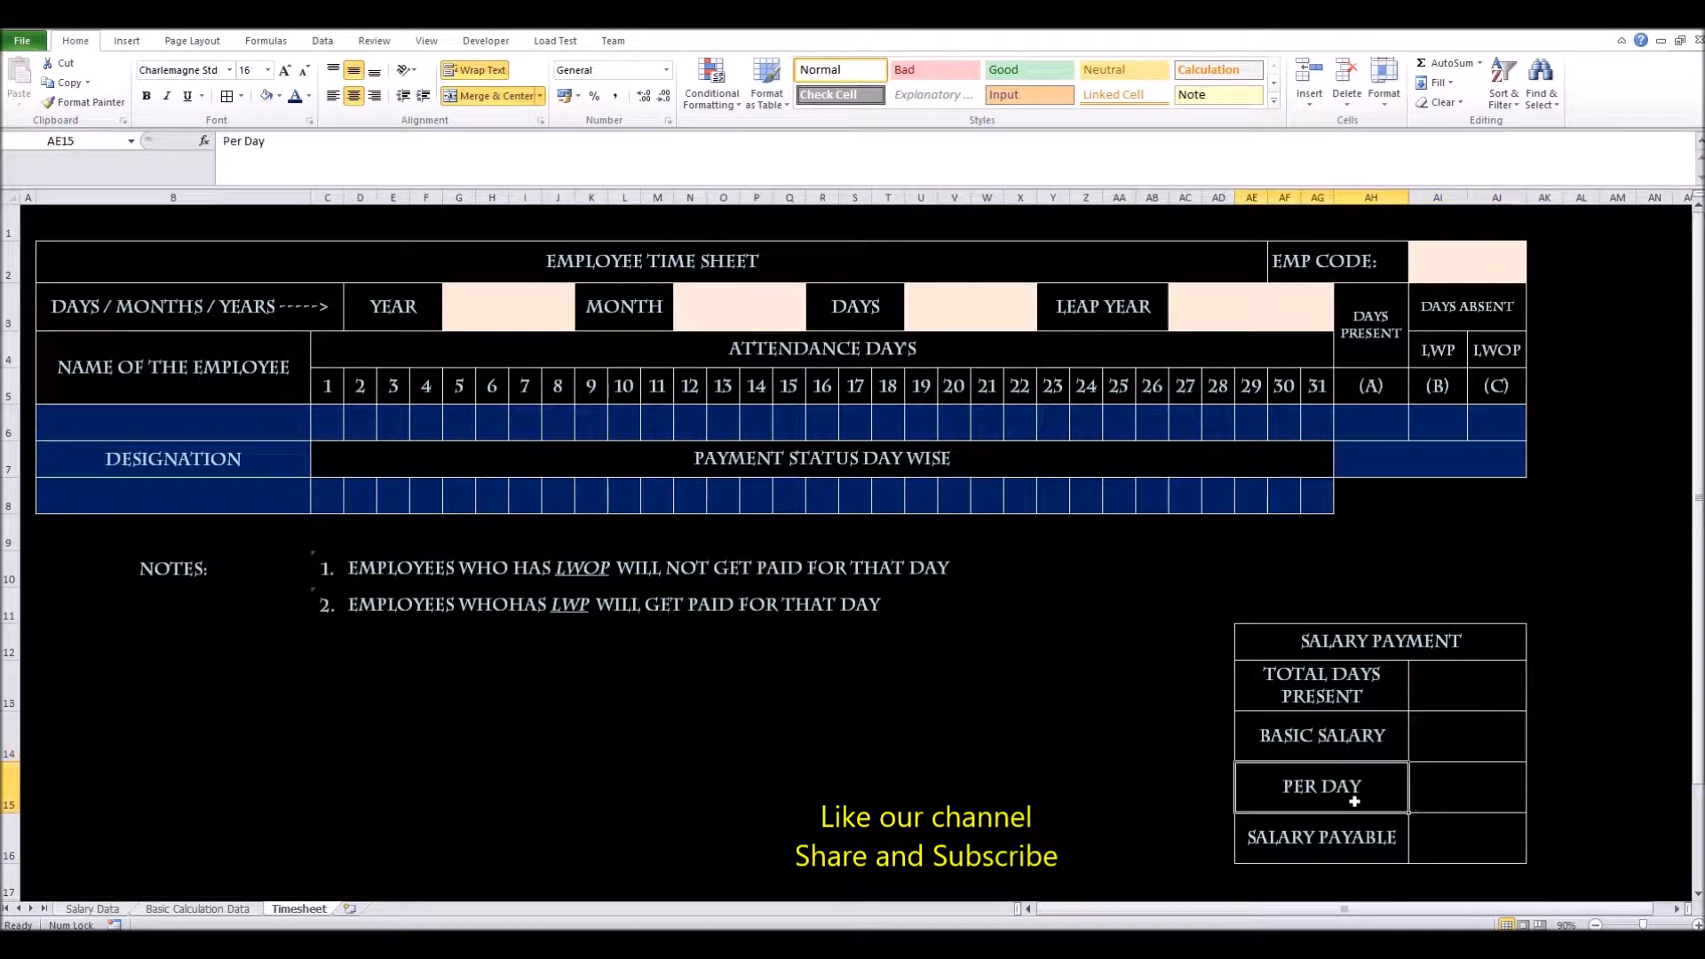
click(1426, 801)
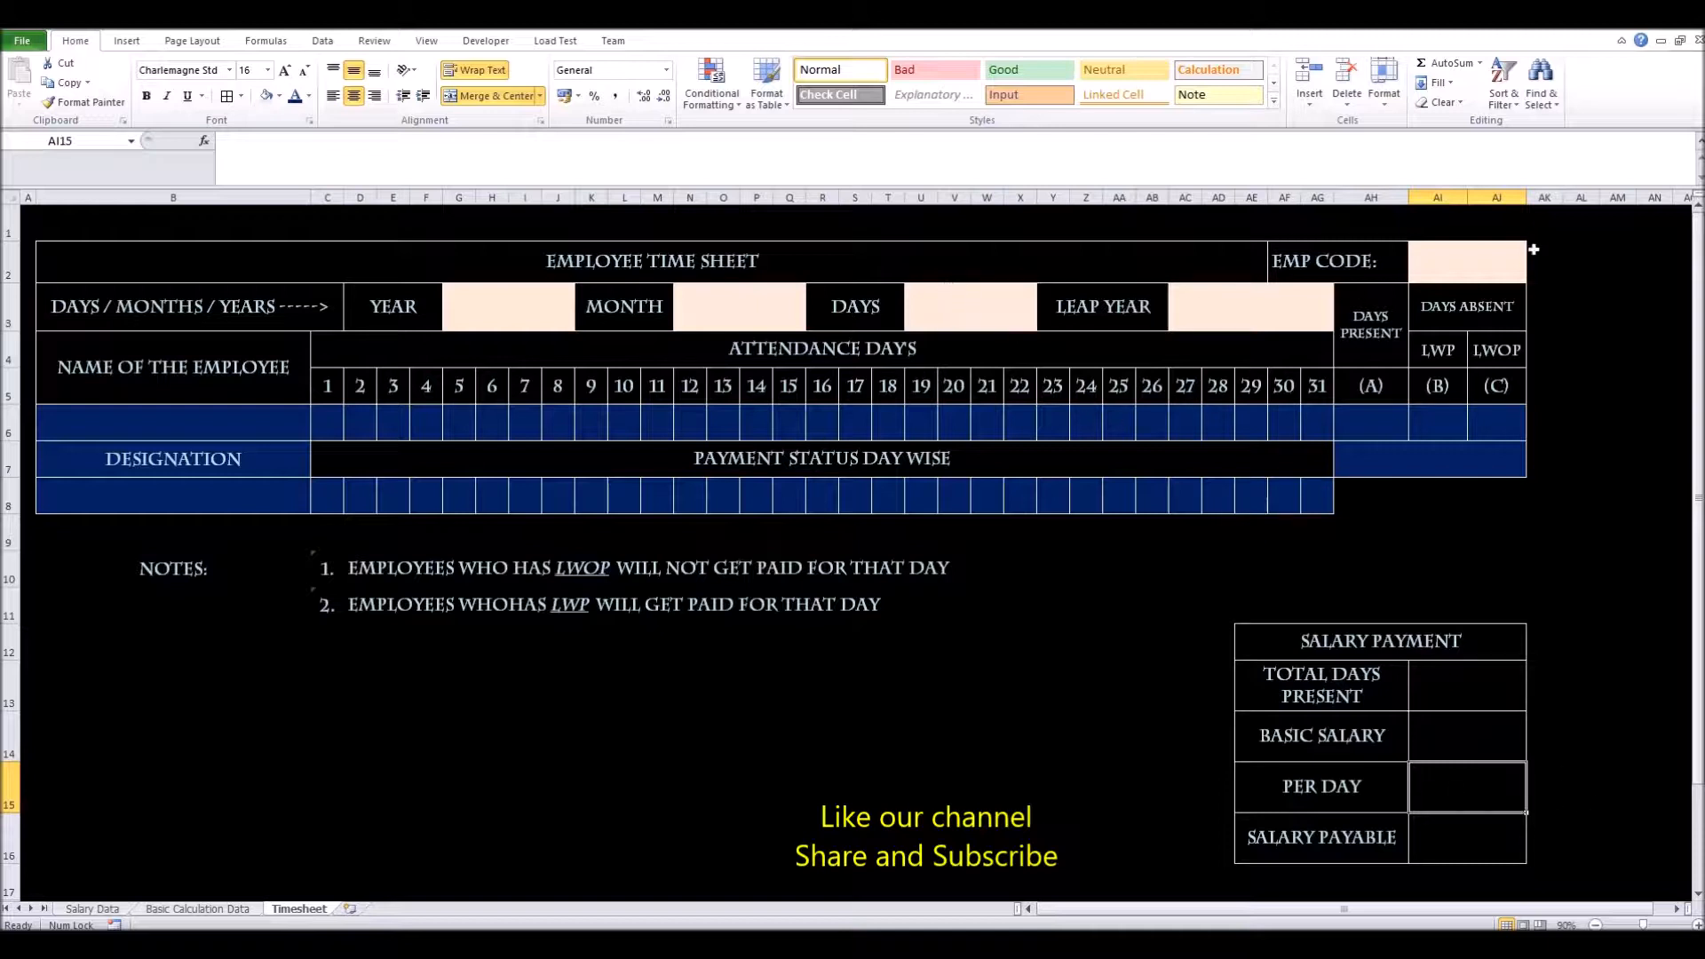
click(1443, 823)
scroll(1019, 817, down, 1)
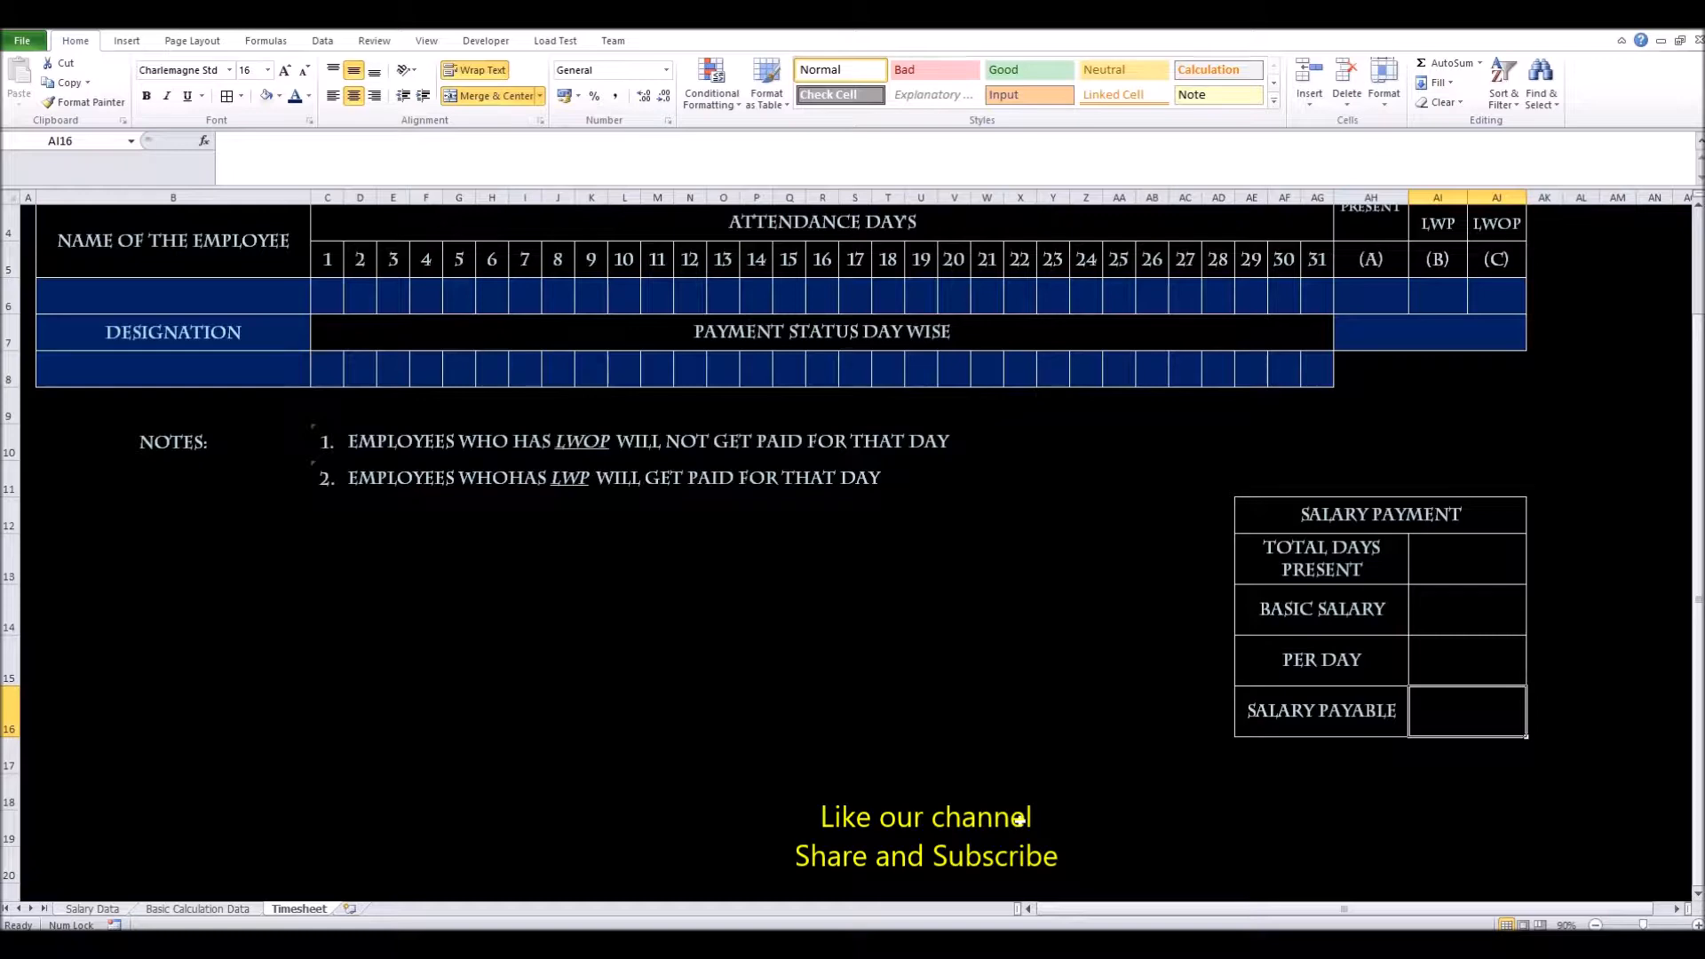
scroll(1065, 639, up, 1)
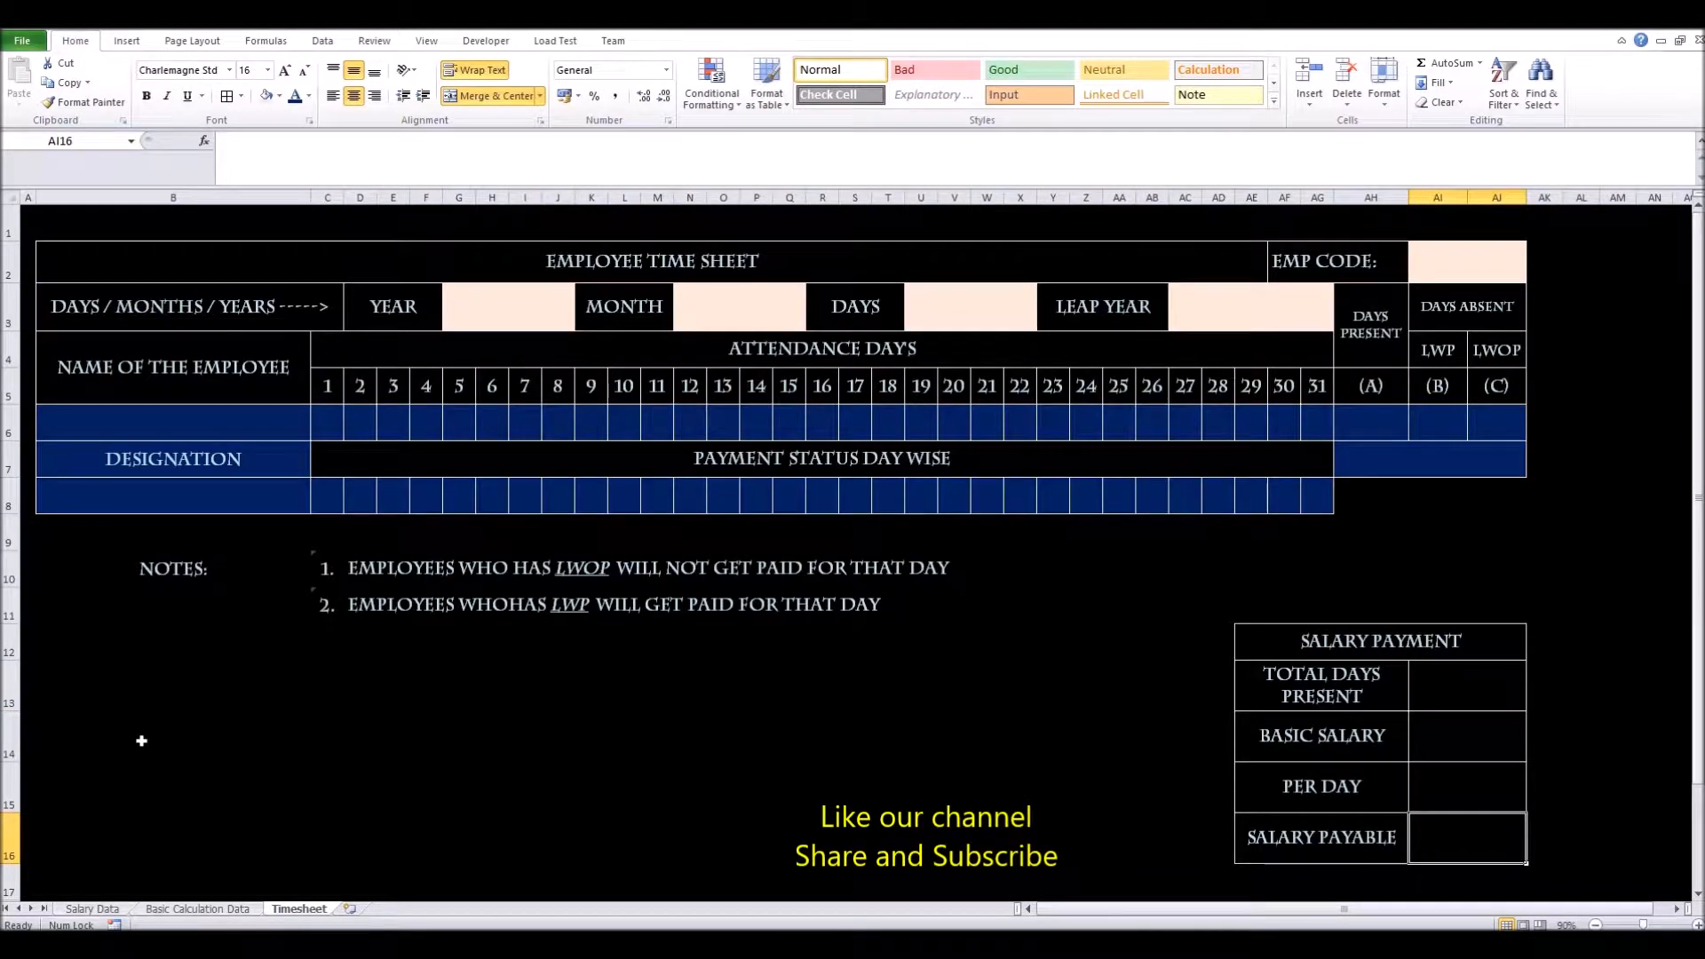
click(112, 909)
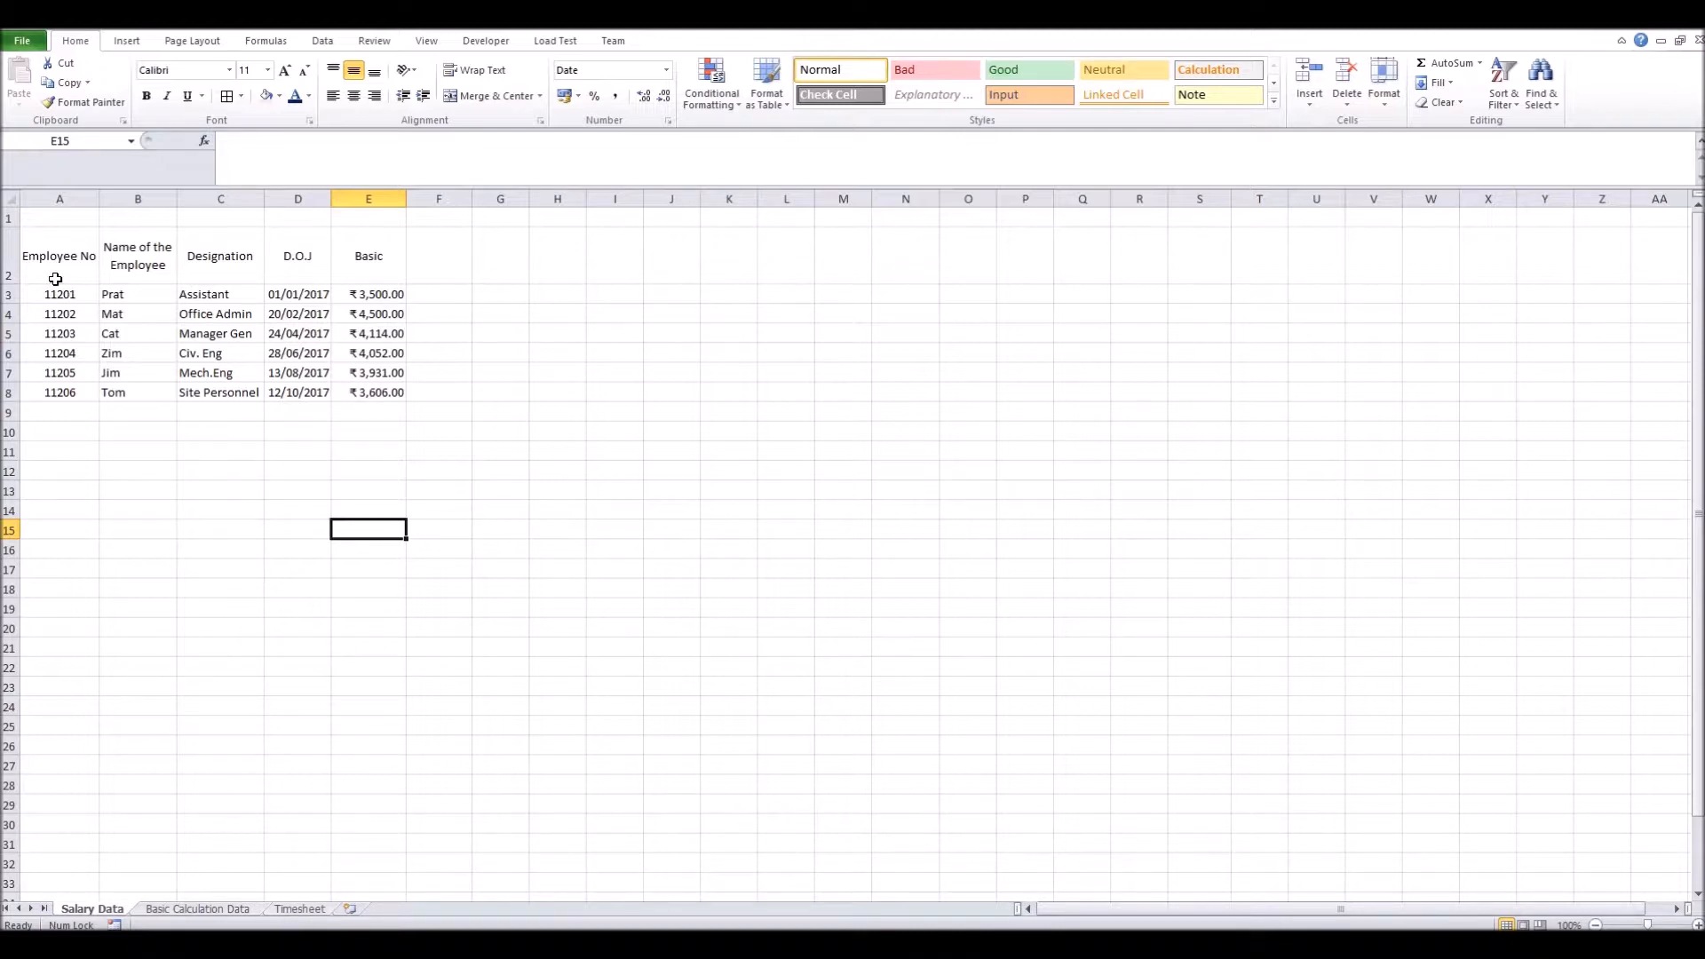
Compare Salary Data employee numbers, names and designations with Timesheet cells B6 and B8
drag(62, 296, 53, 392)
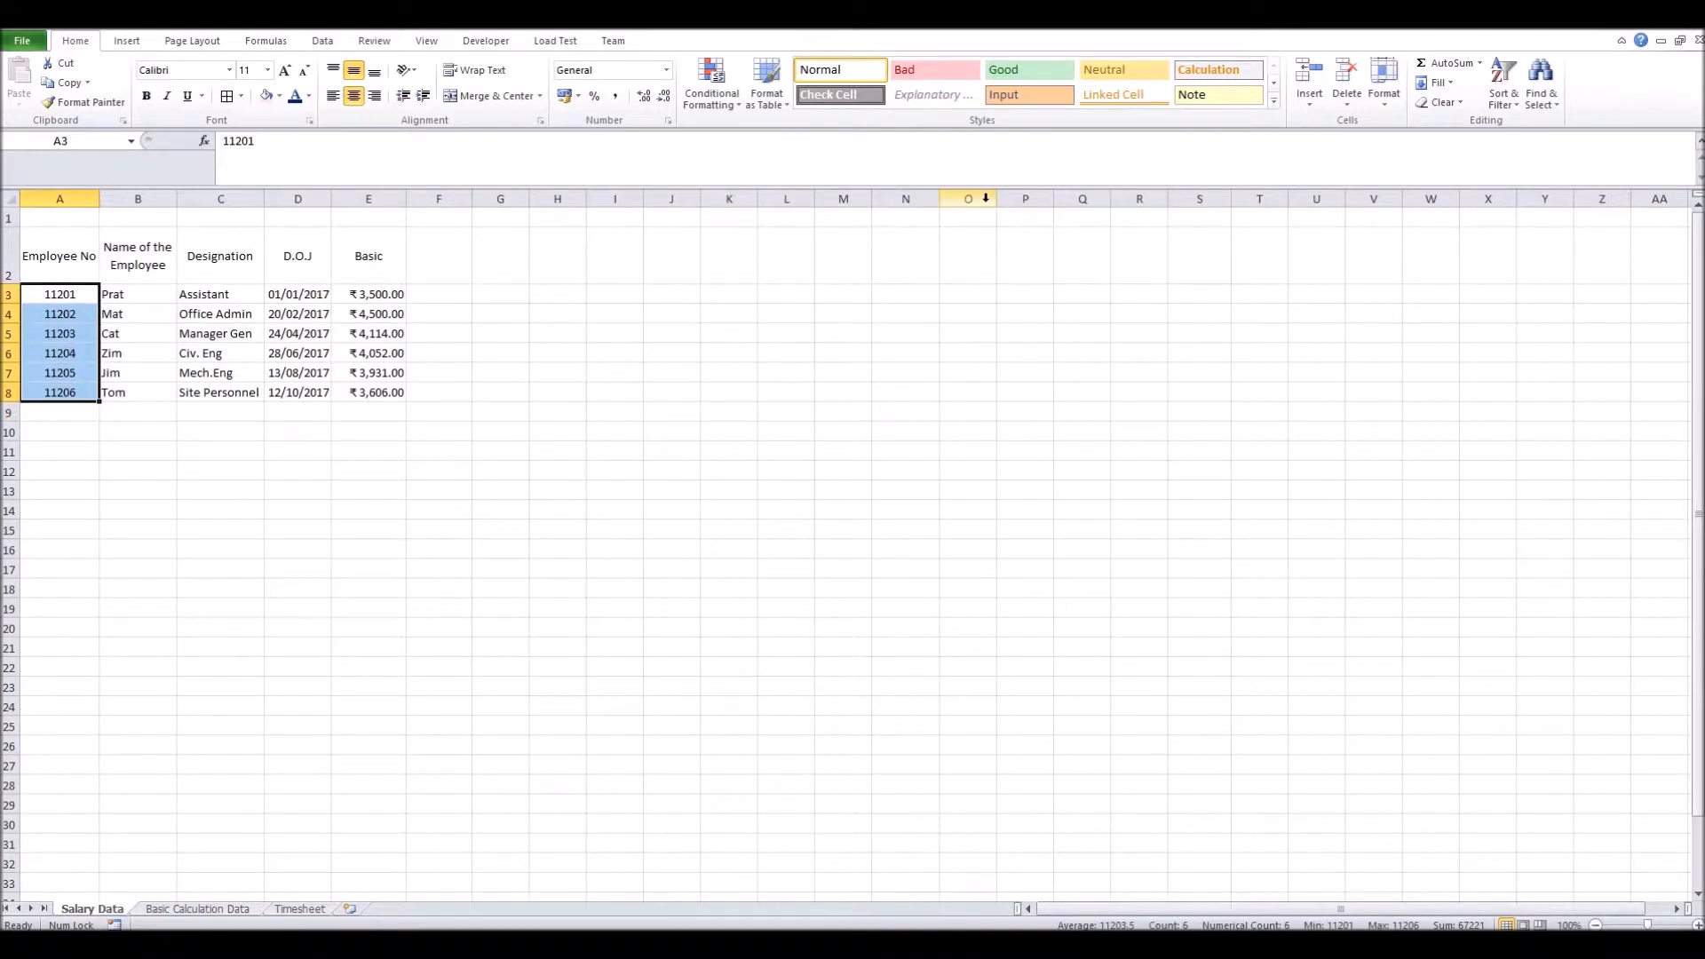
drag(108, 295, 104, 386)
click(300, 908)
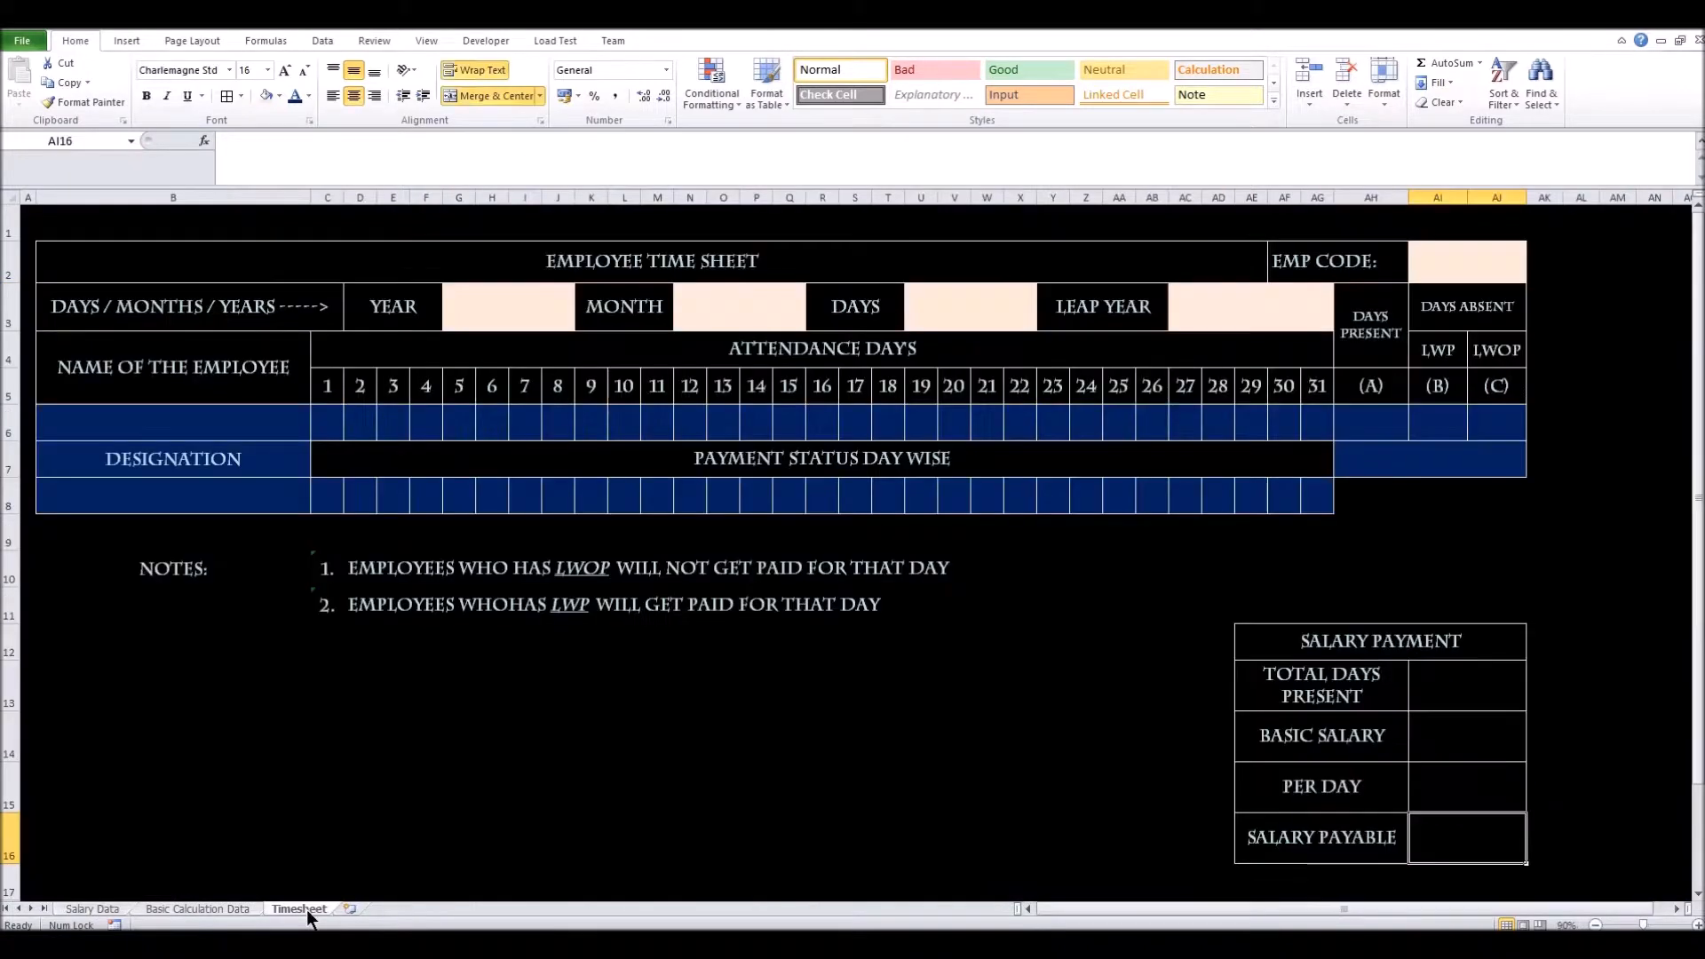
click(113, 427)
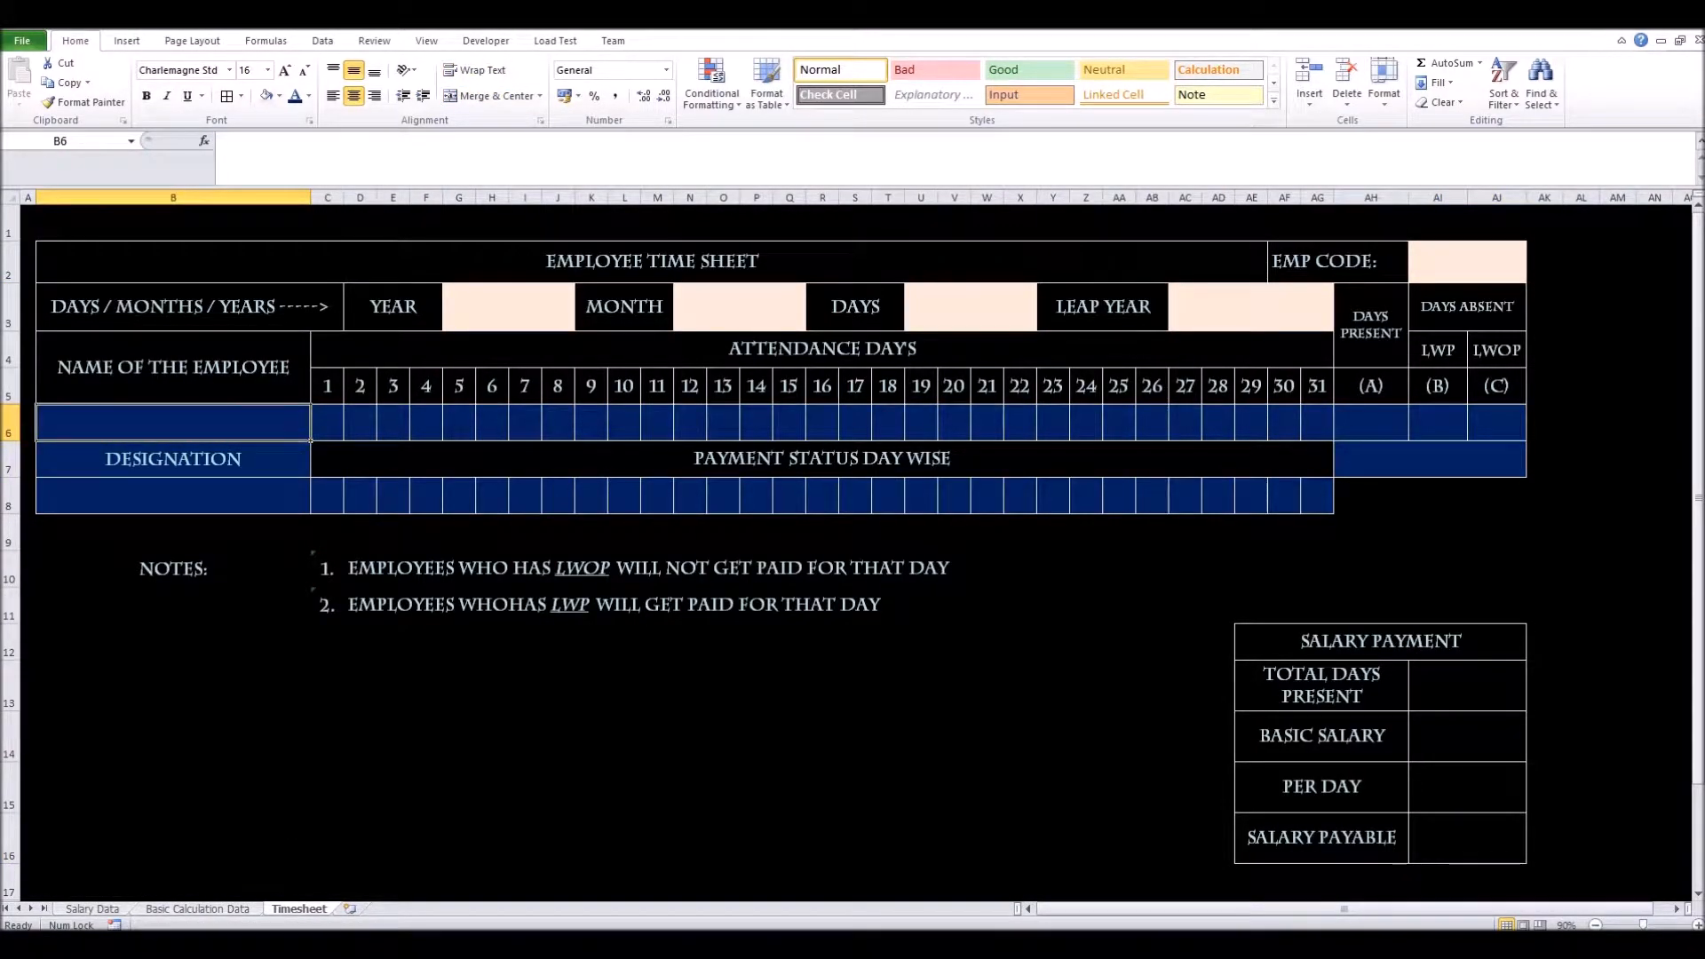
click(87, 908)
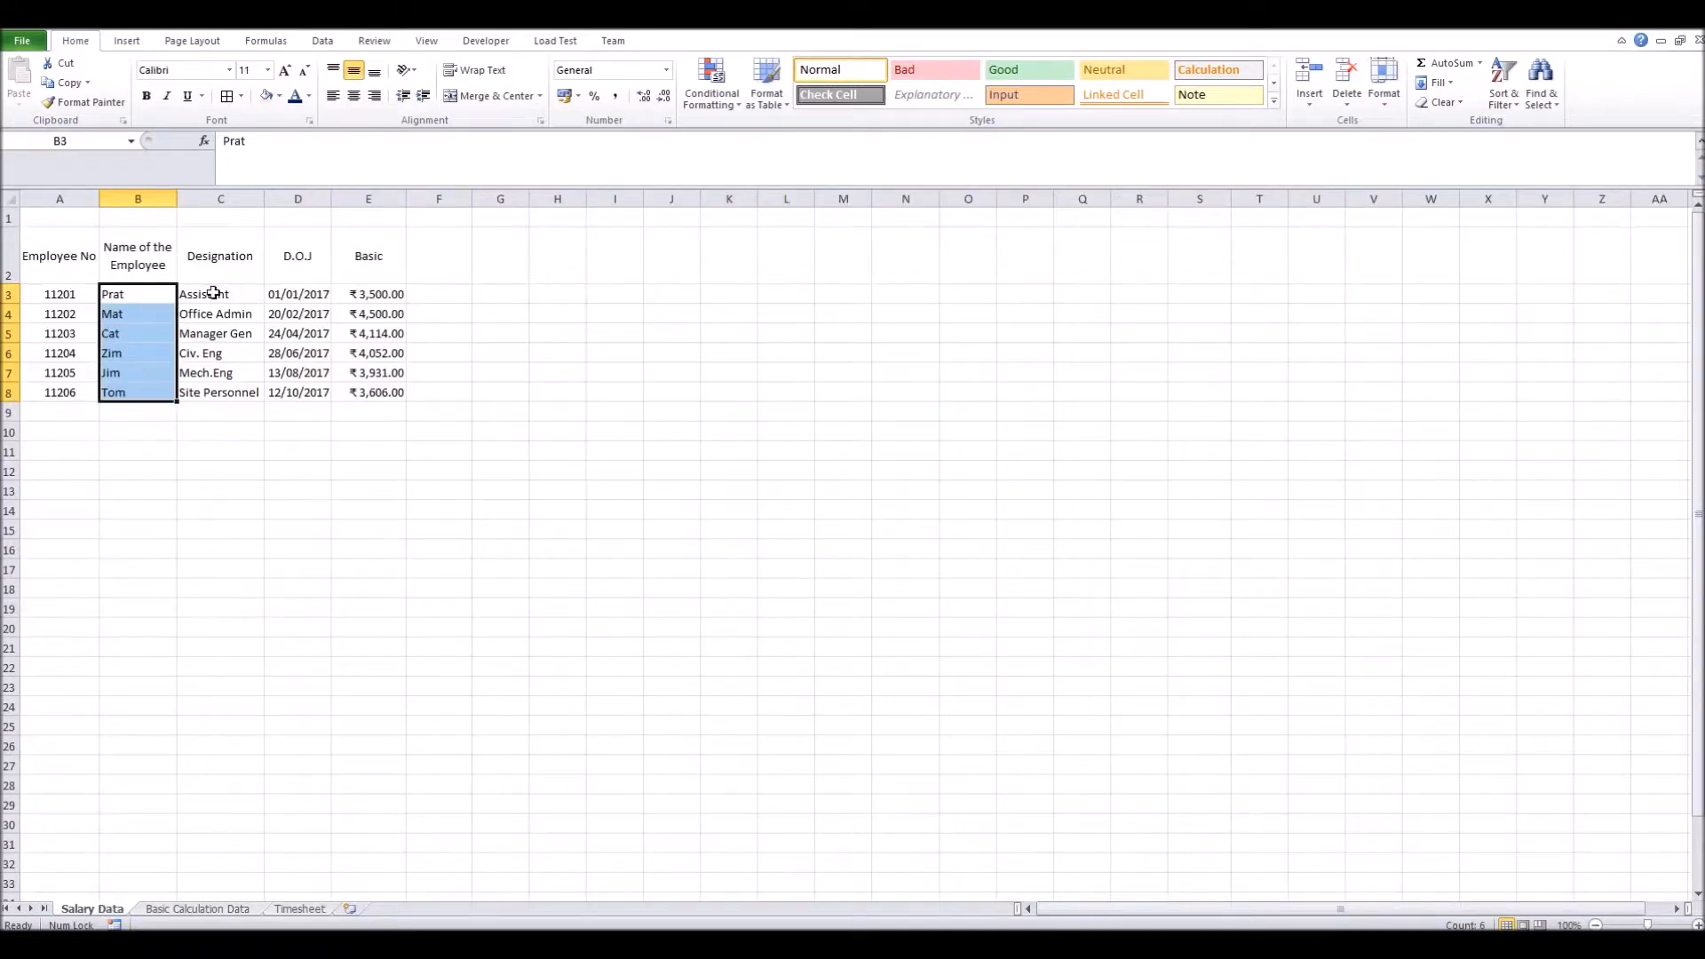
drag(199, 295, 203, 392)
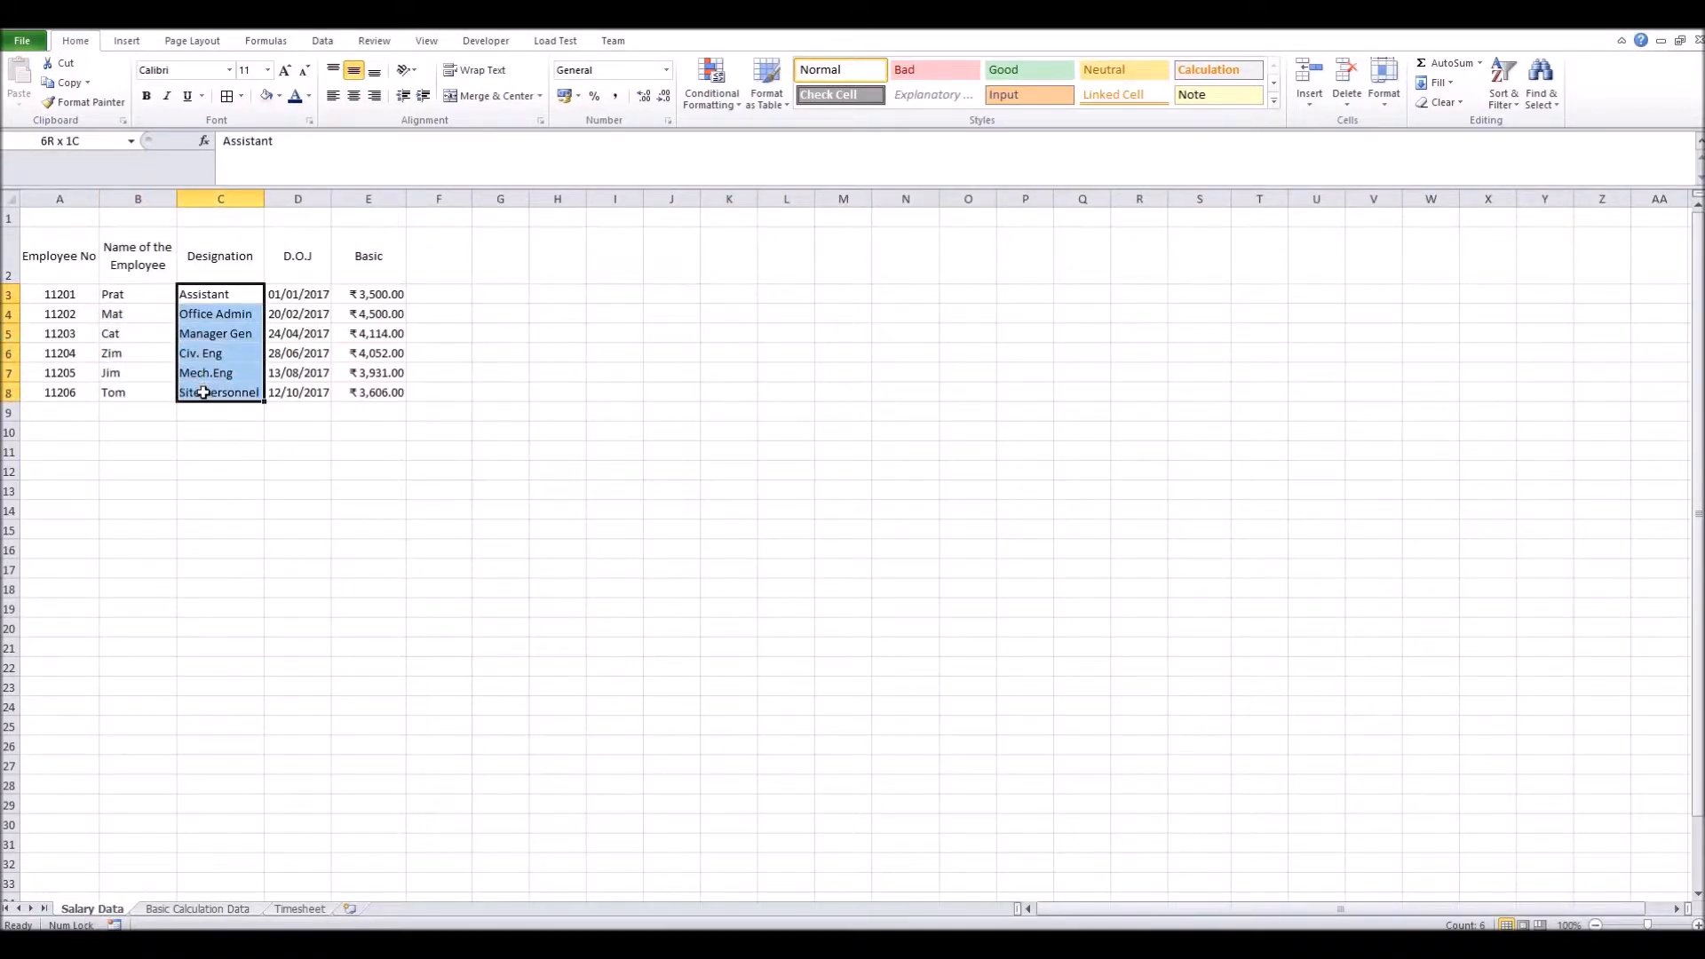
click(295, 909)
click(177, 504)
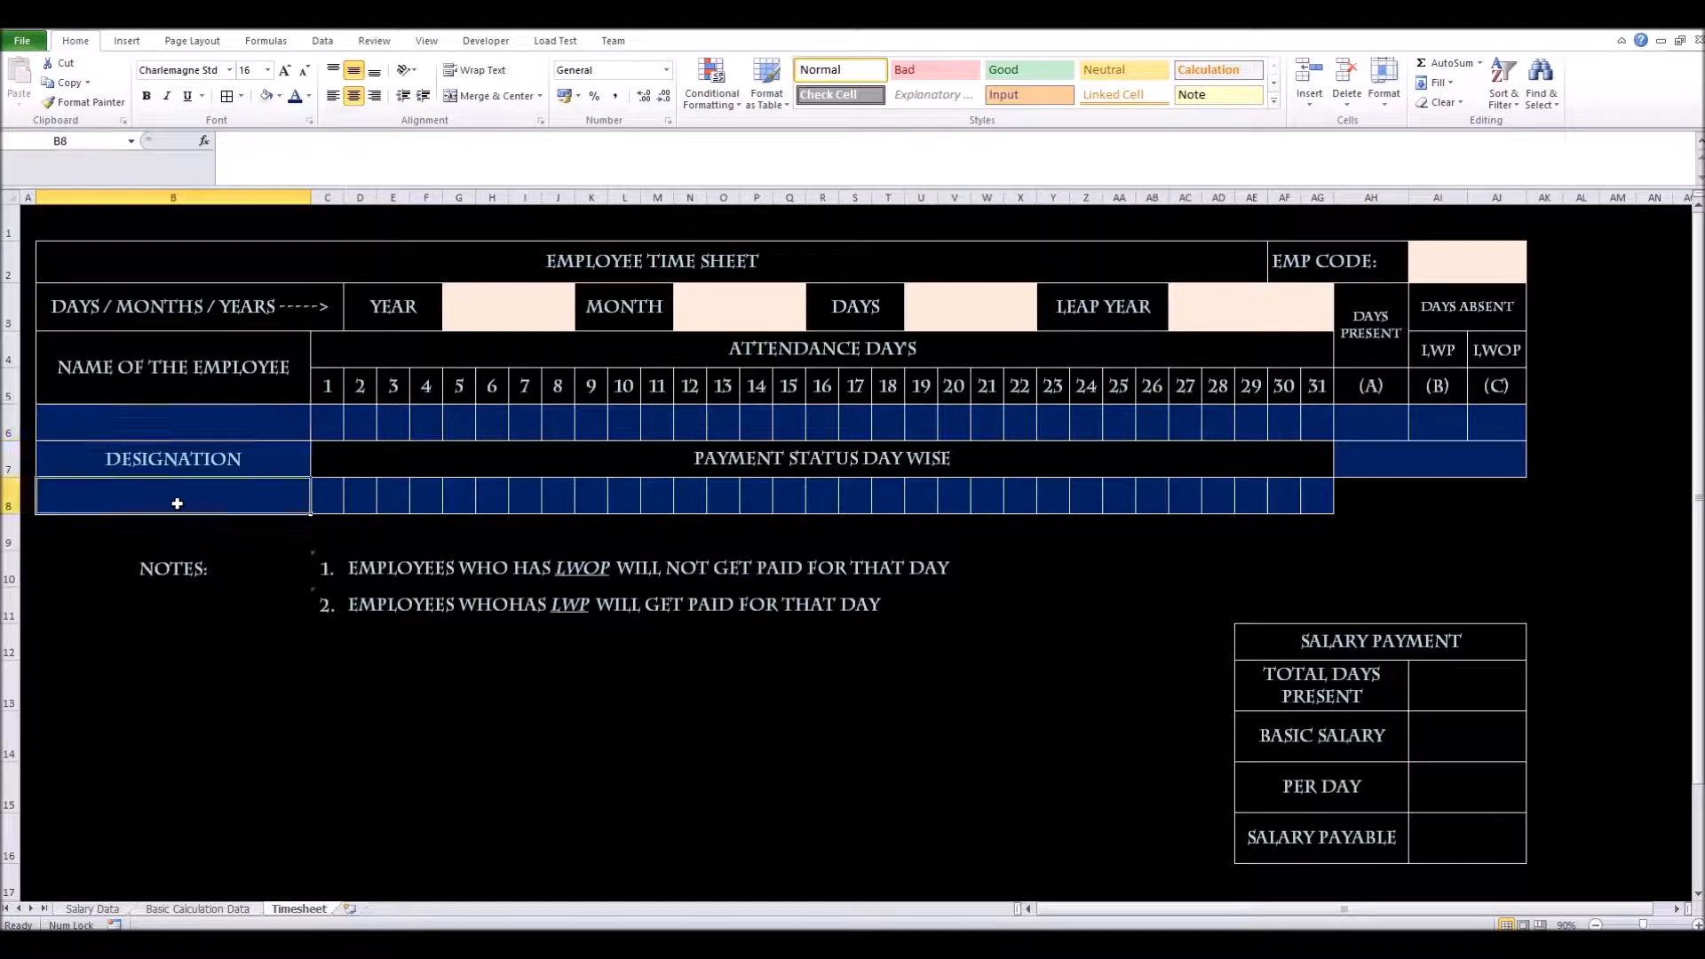
Match the Basic pay column to the BASIC SALARY cell, then select the EMP CODE cell AI2
click(113, 911)
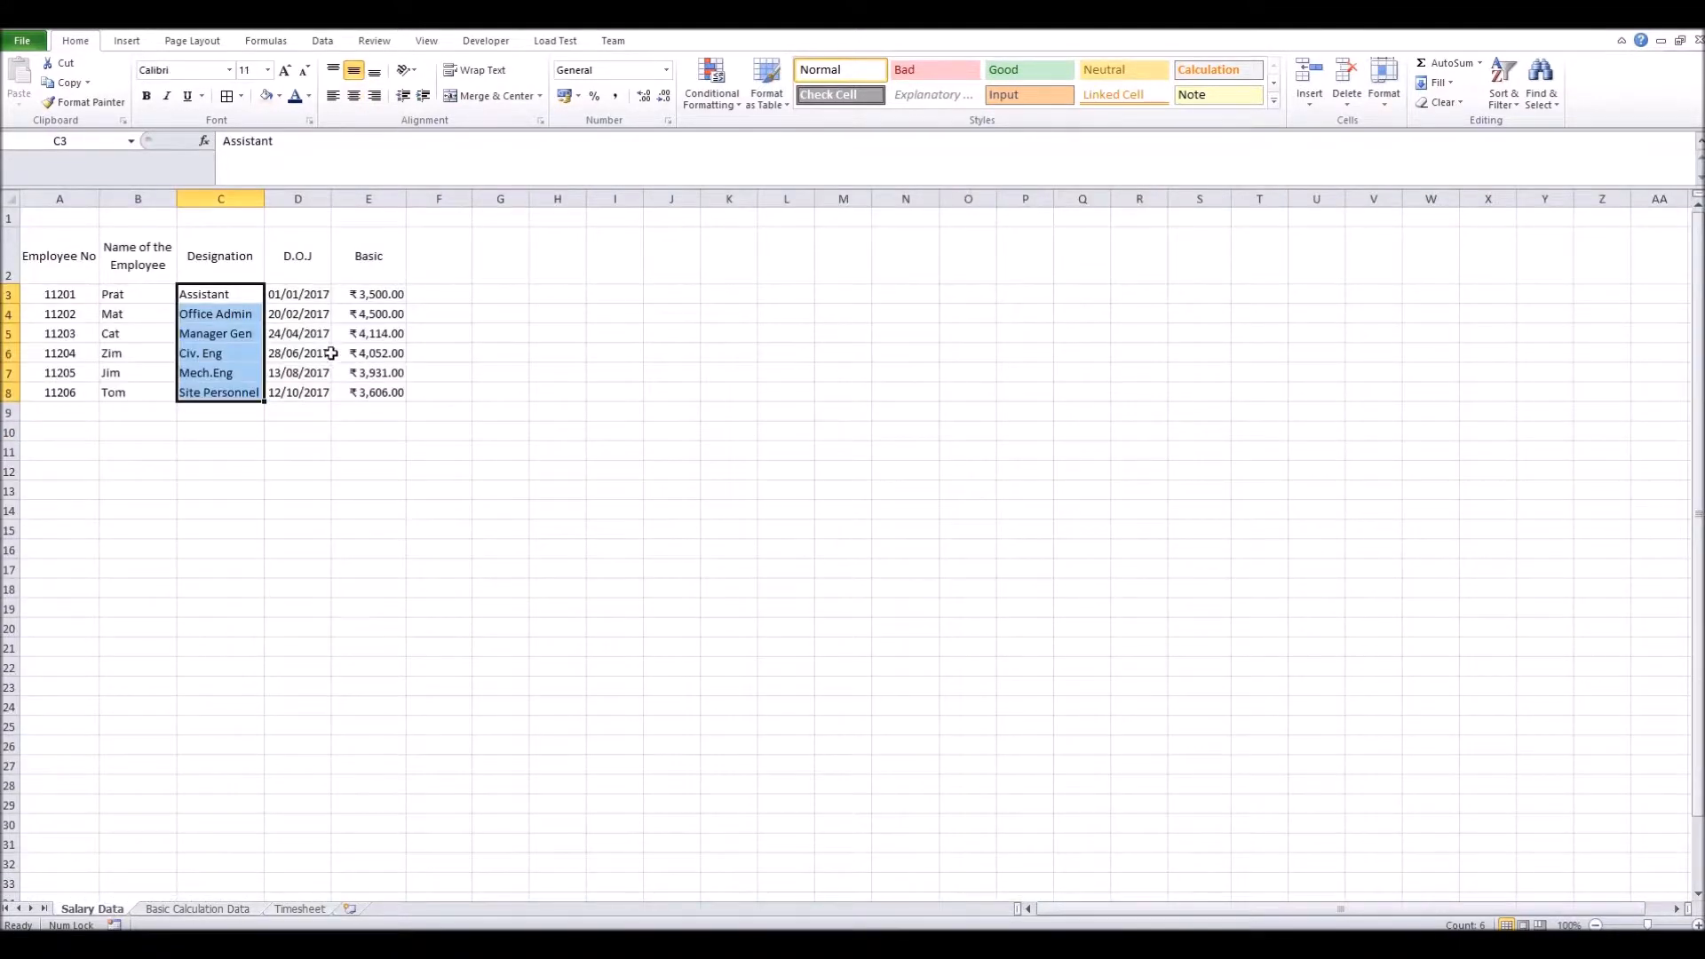
drag(368, 294, 371, 316)
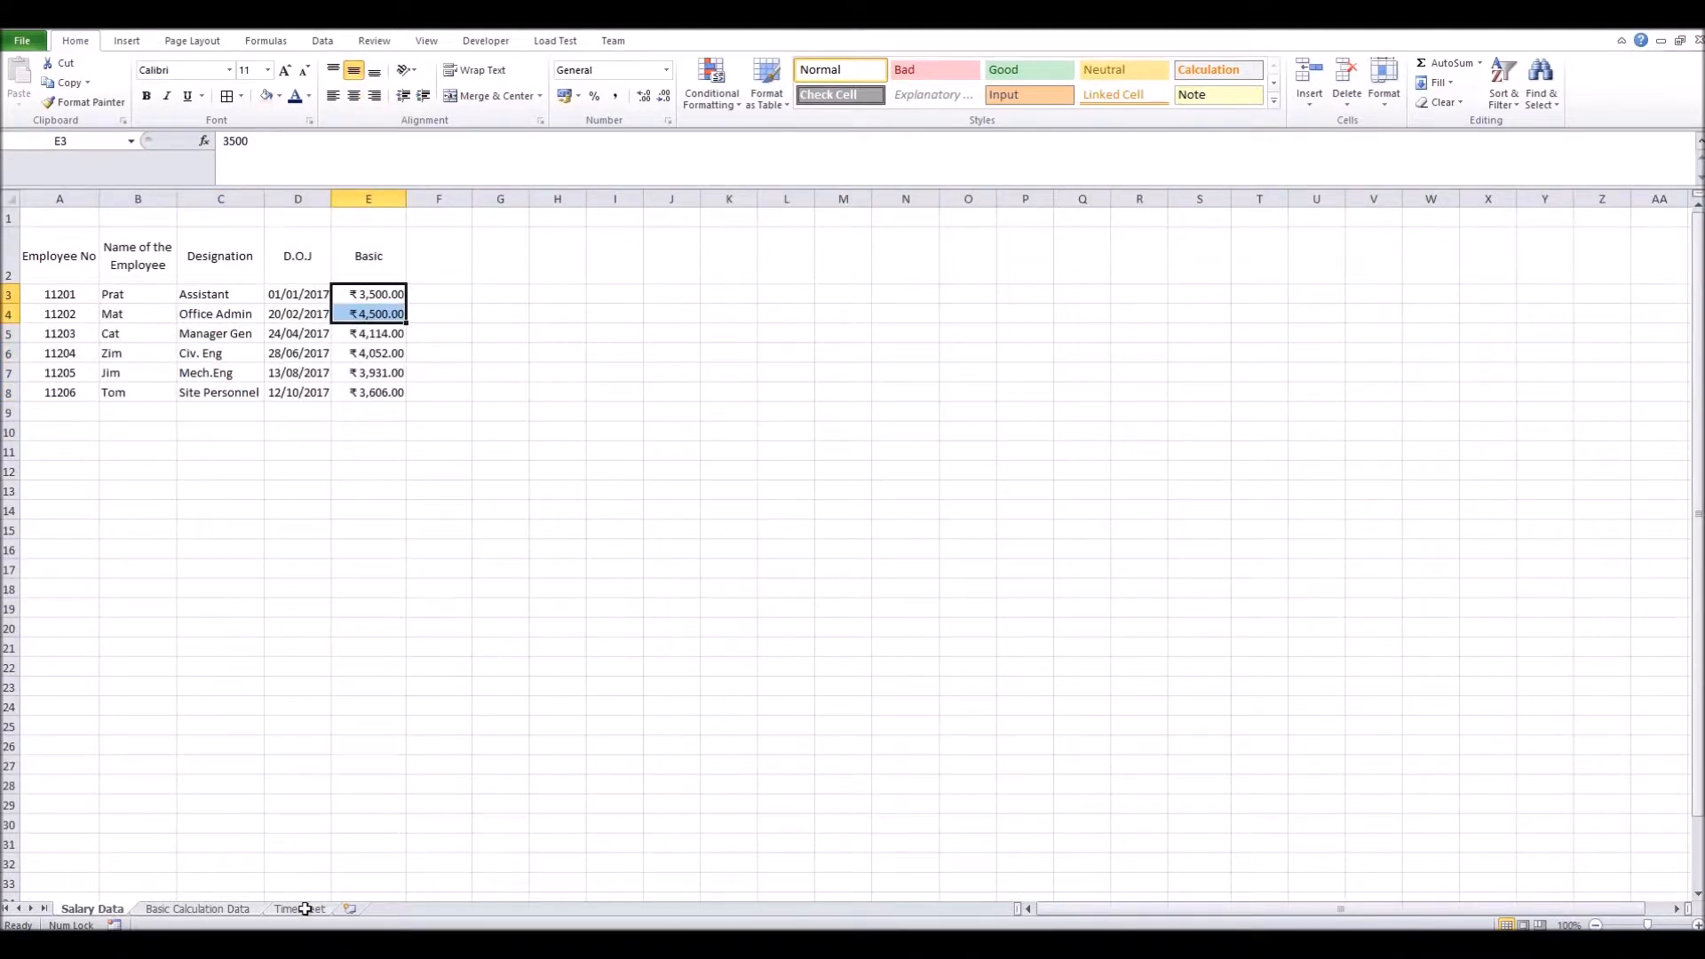
click(302, 908)
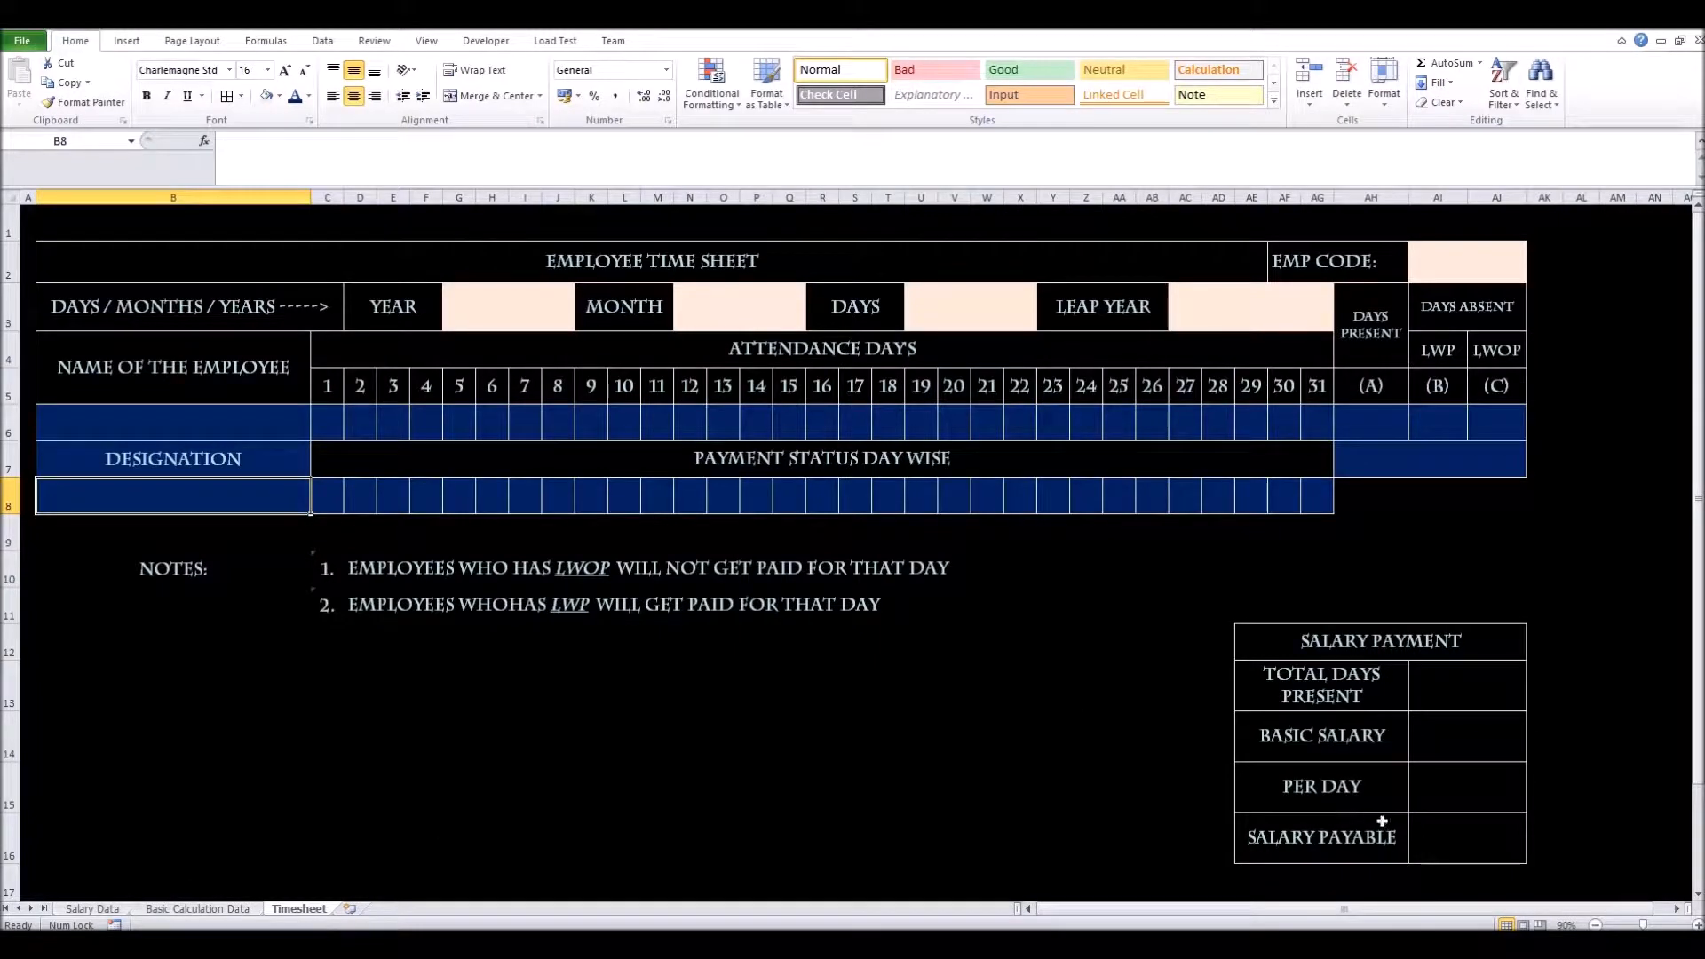
click(1437, 748)
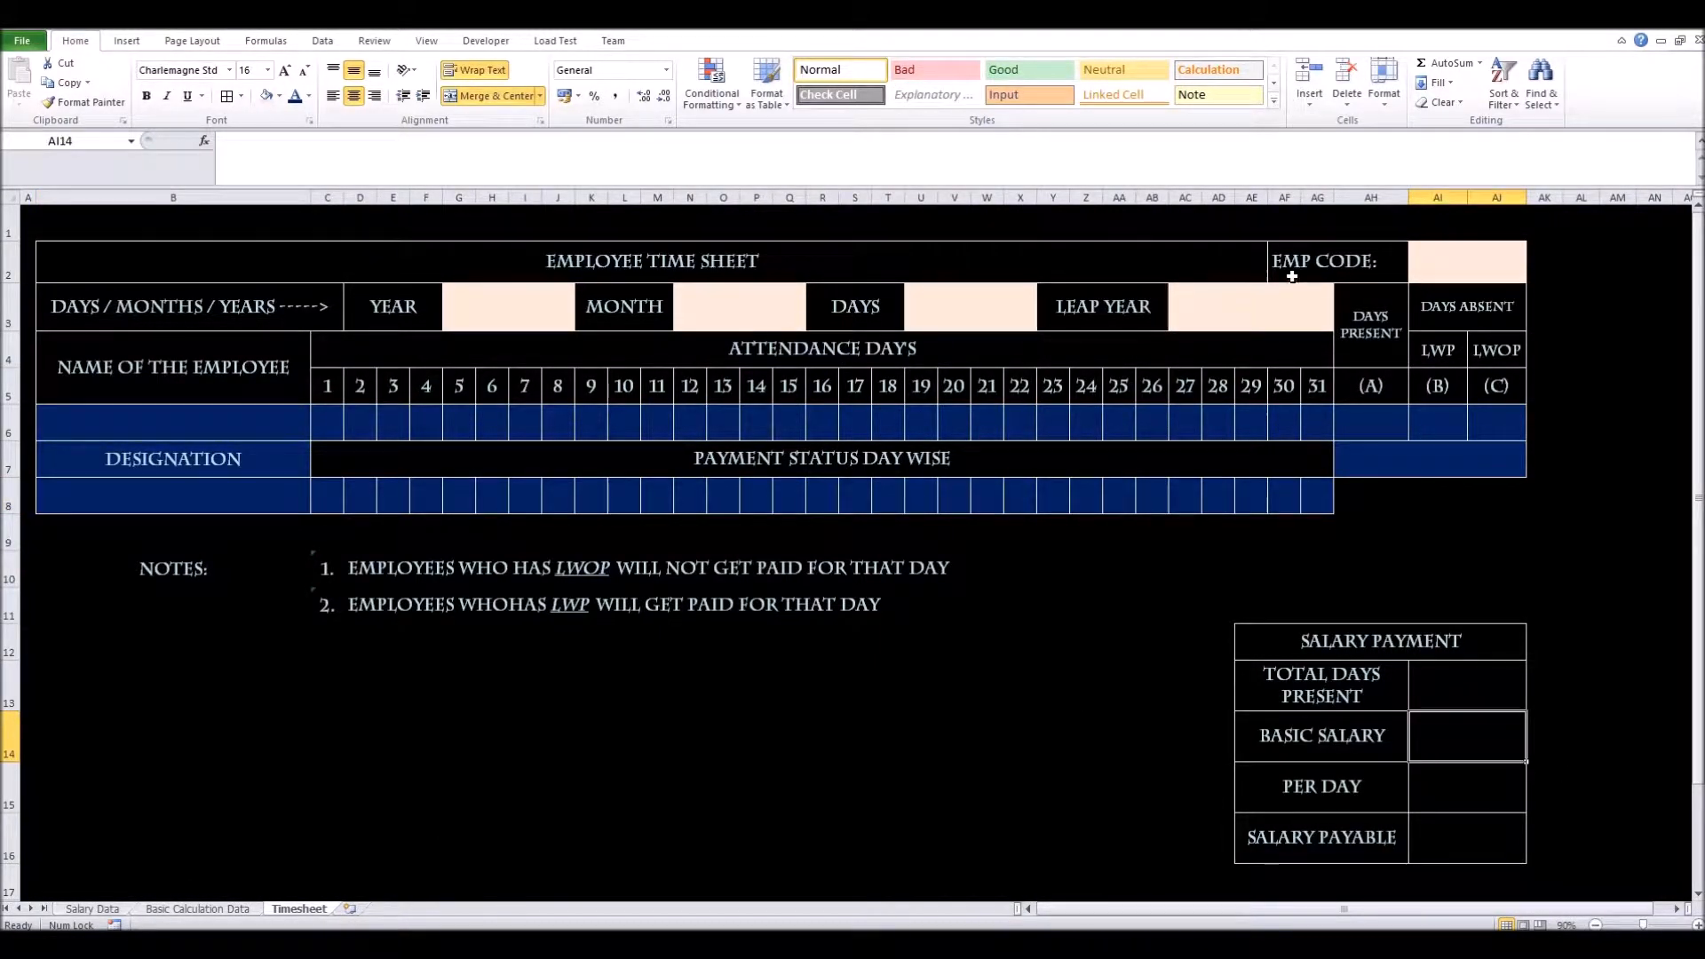
click(1437, 264)
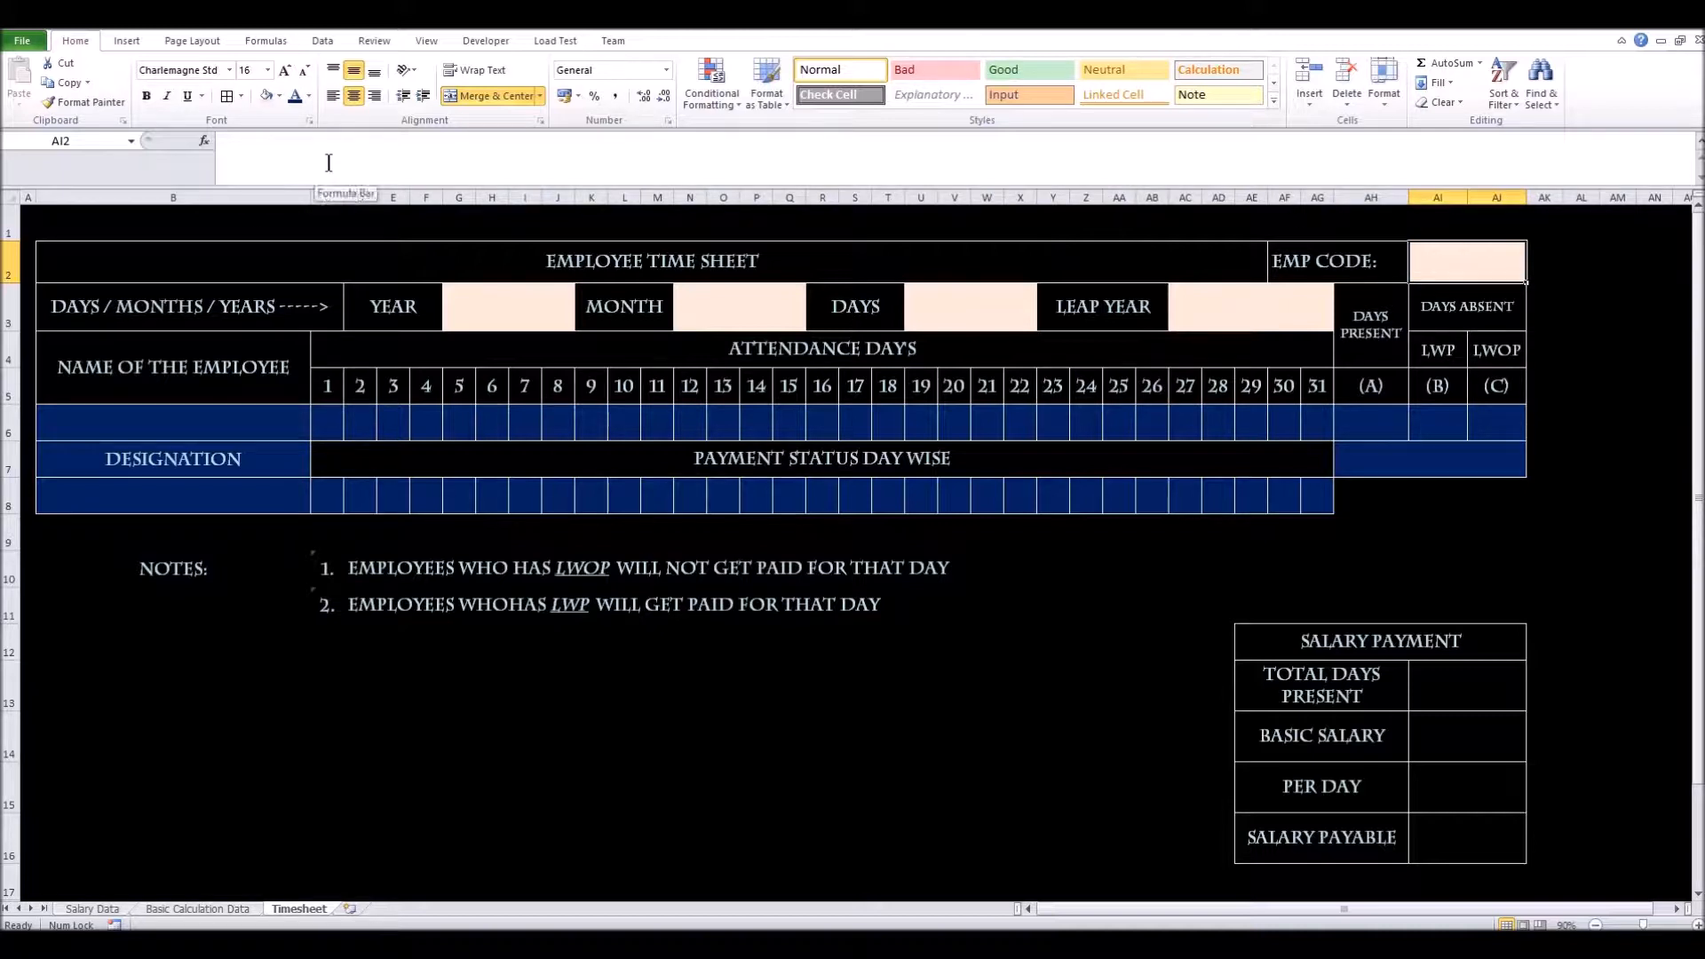
click(323, 42)
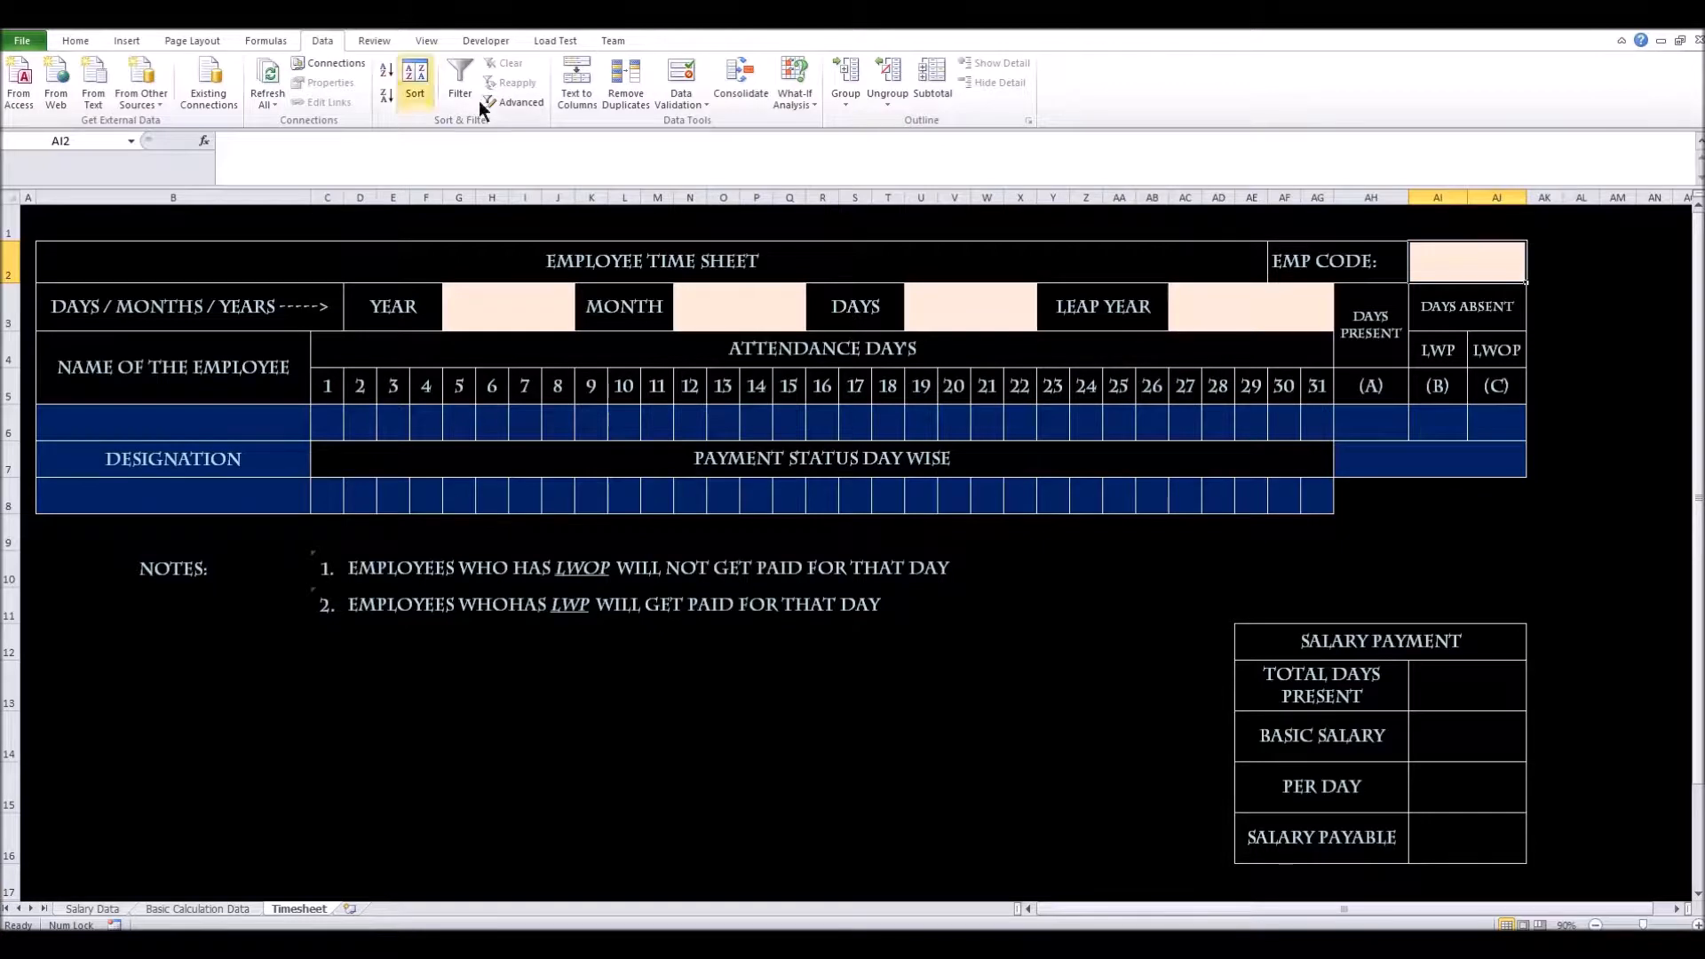
Open Data Validation for the EMP CODE cell and set Allow to List
click(687, 105)
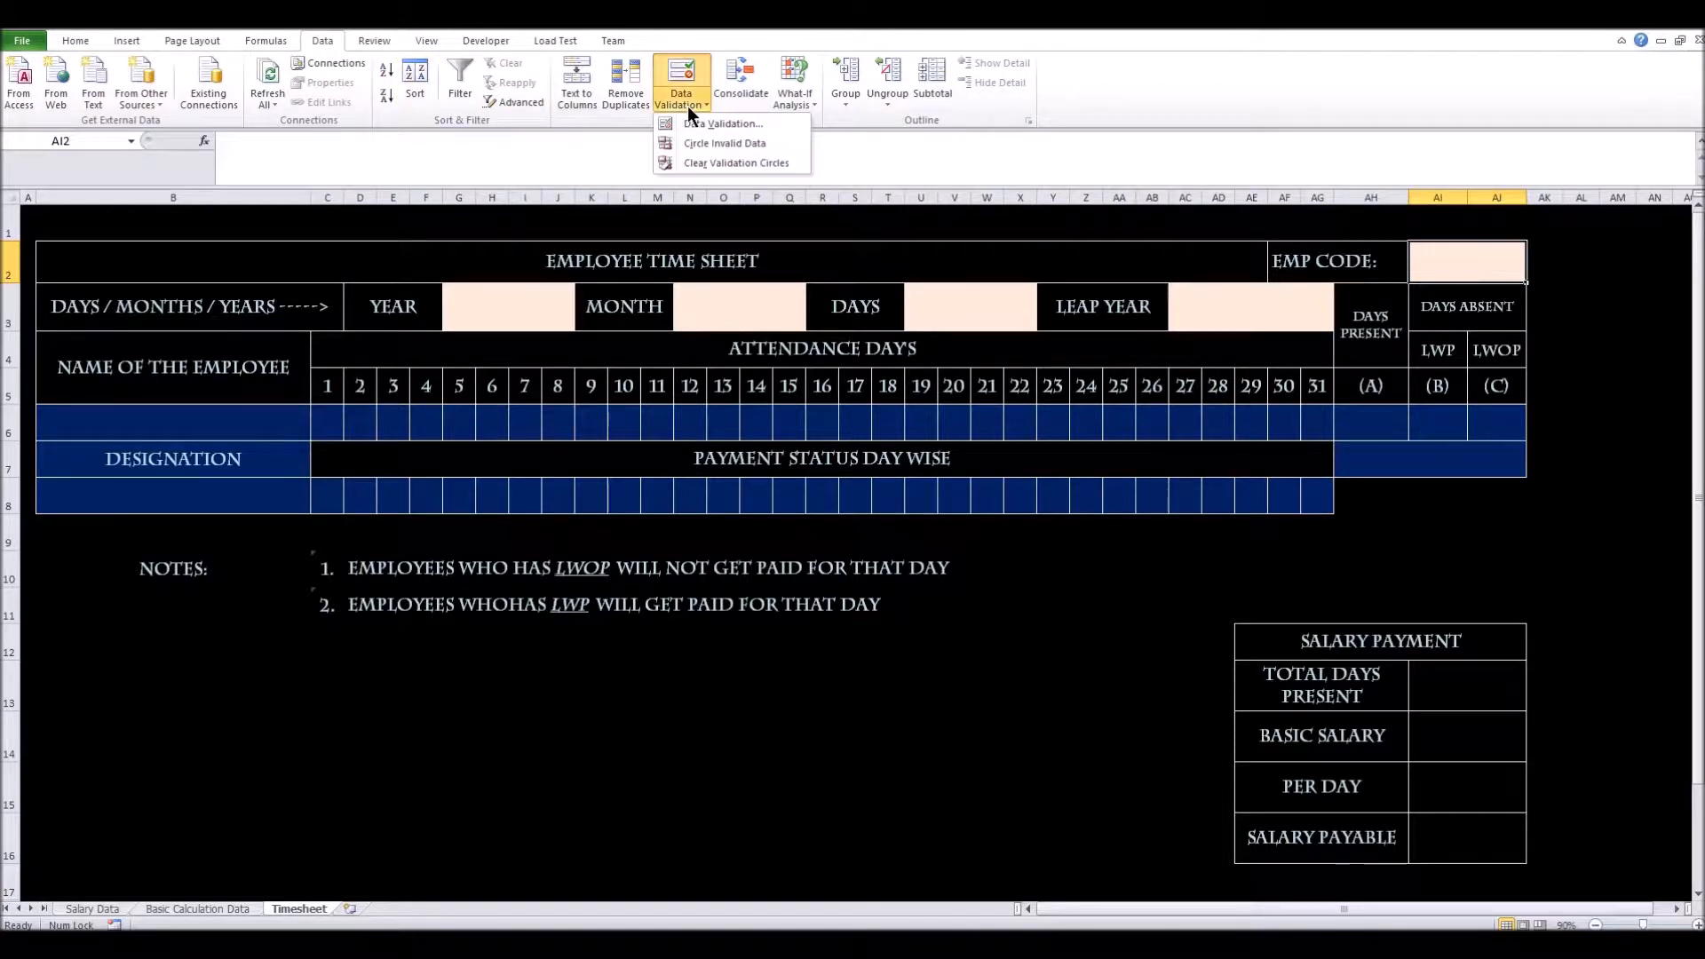
click(689, 125)
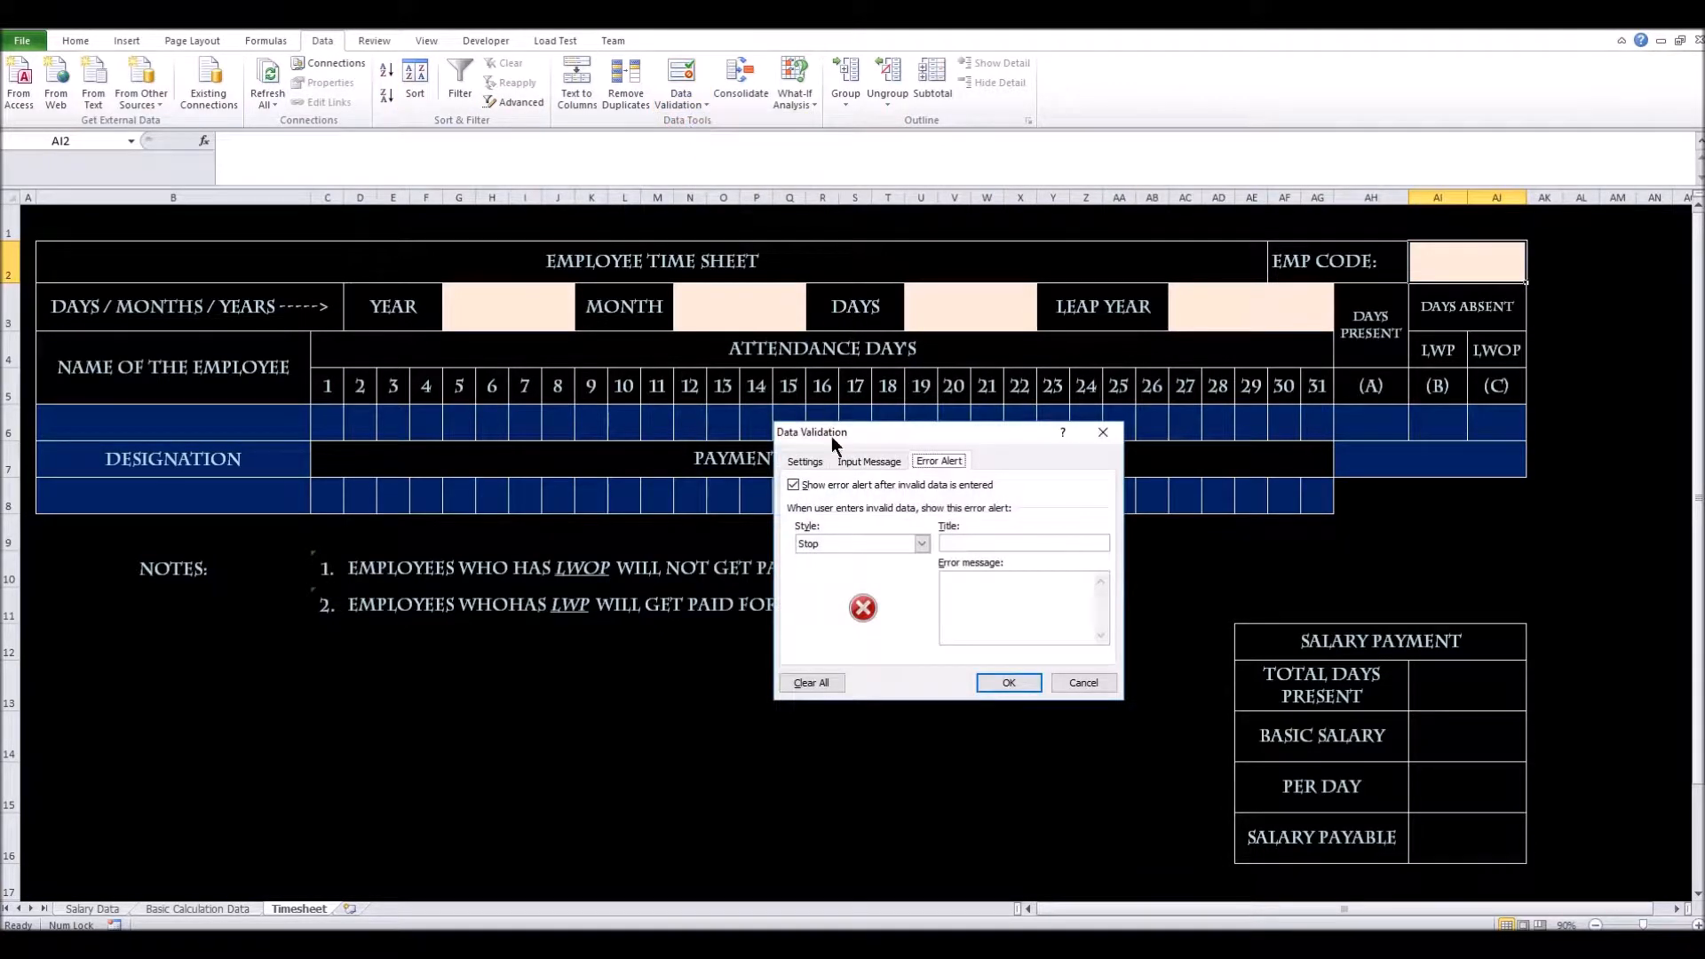
drag(880, 441, 563, 456)
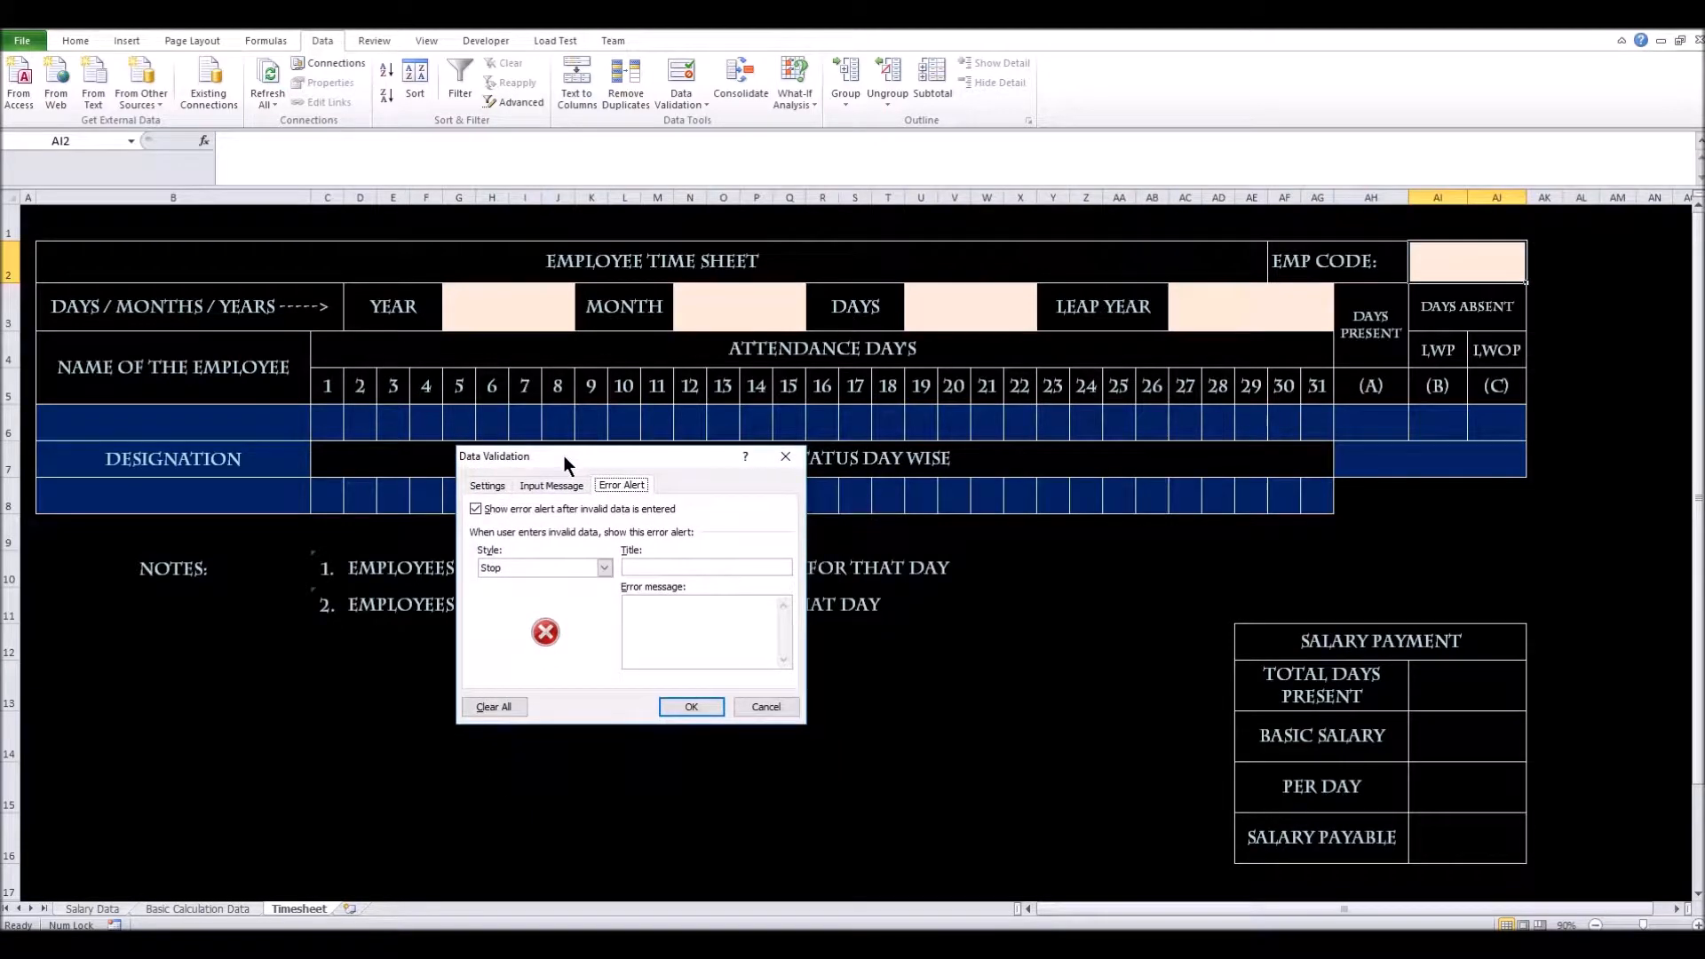
click(480, 487)
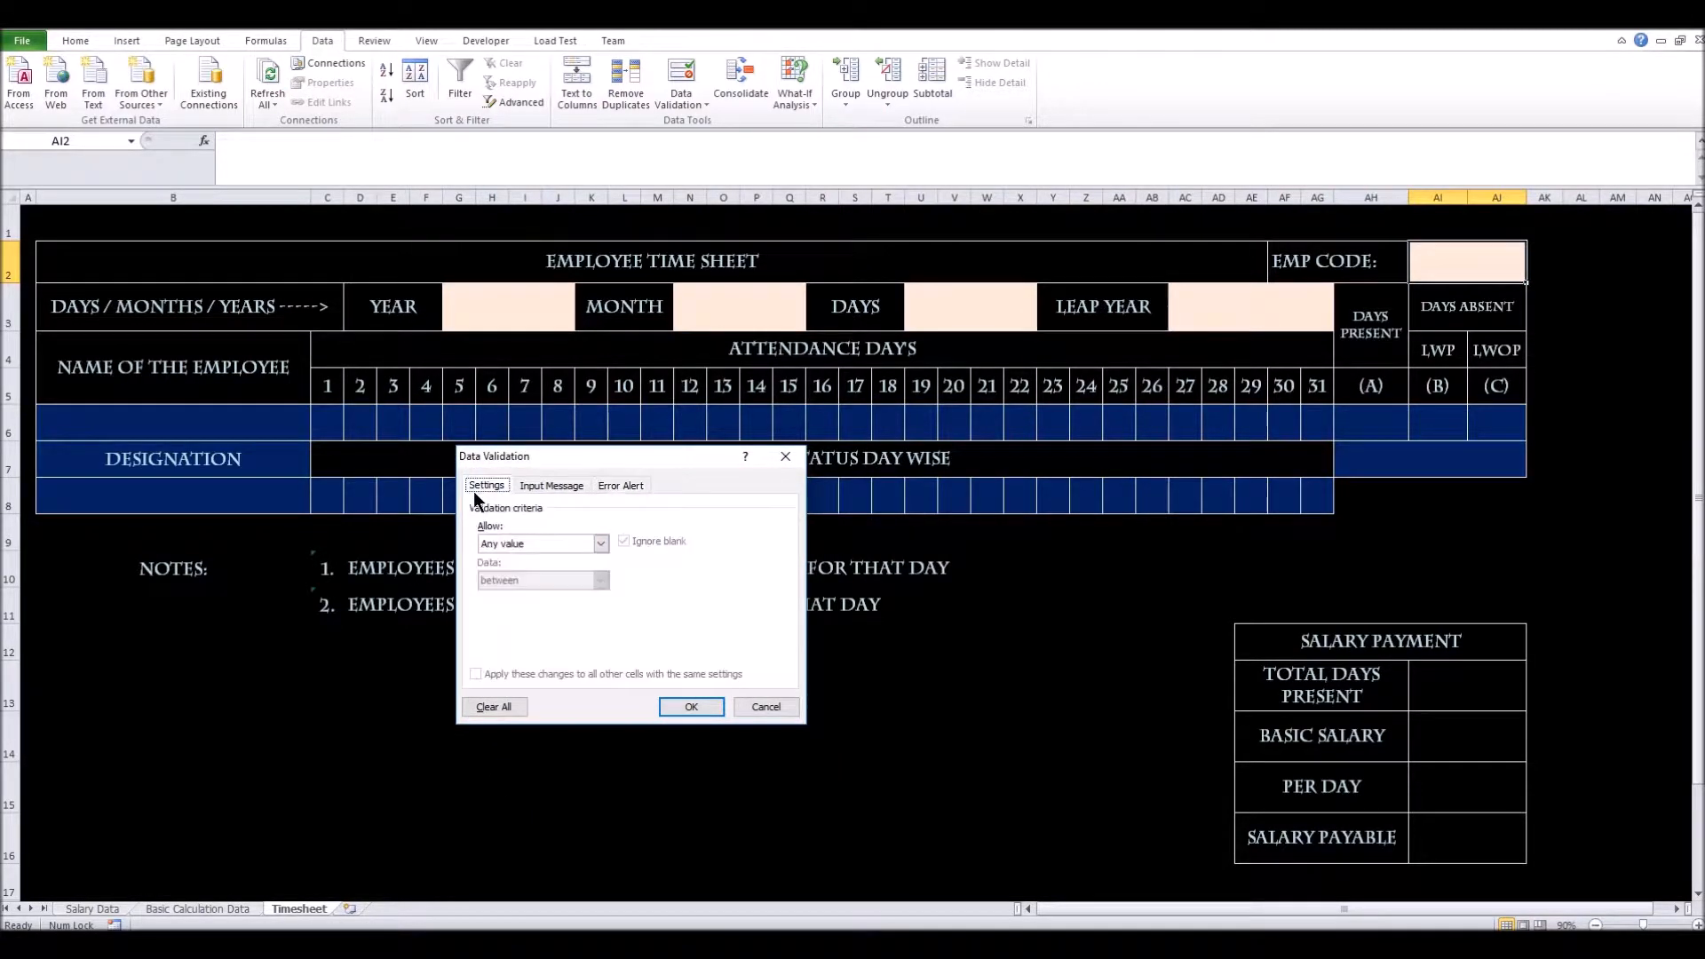
click(596, 545)
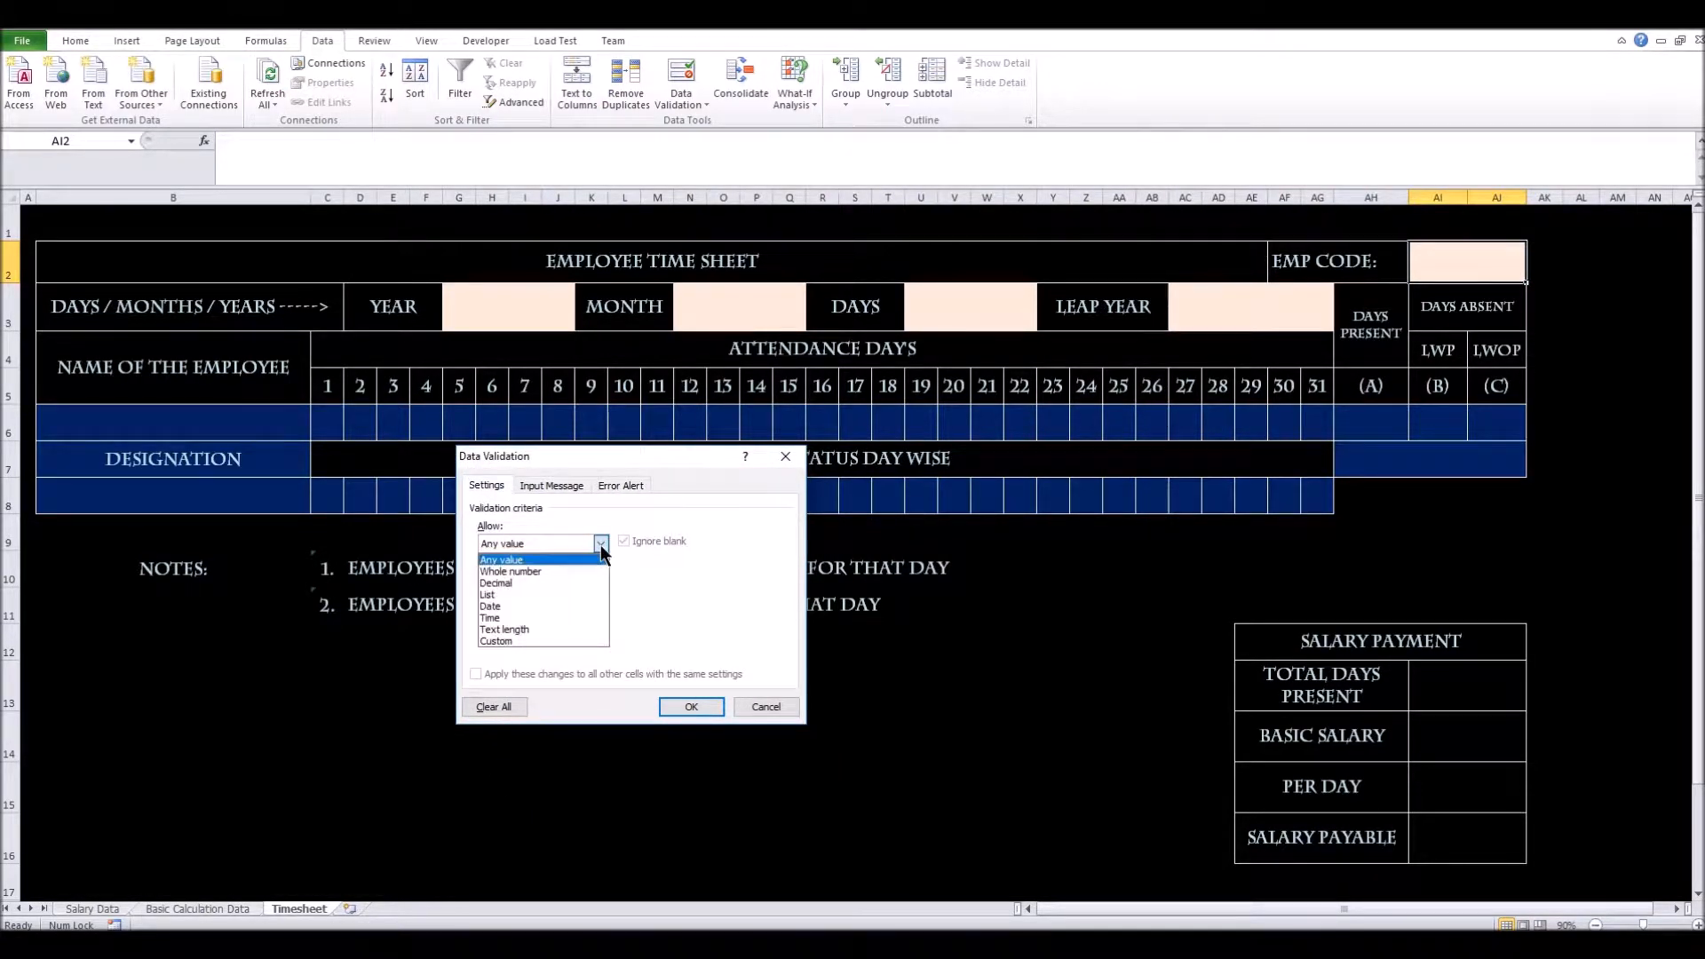
click(524, 590)
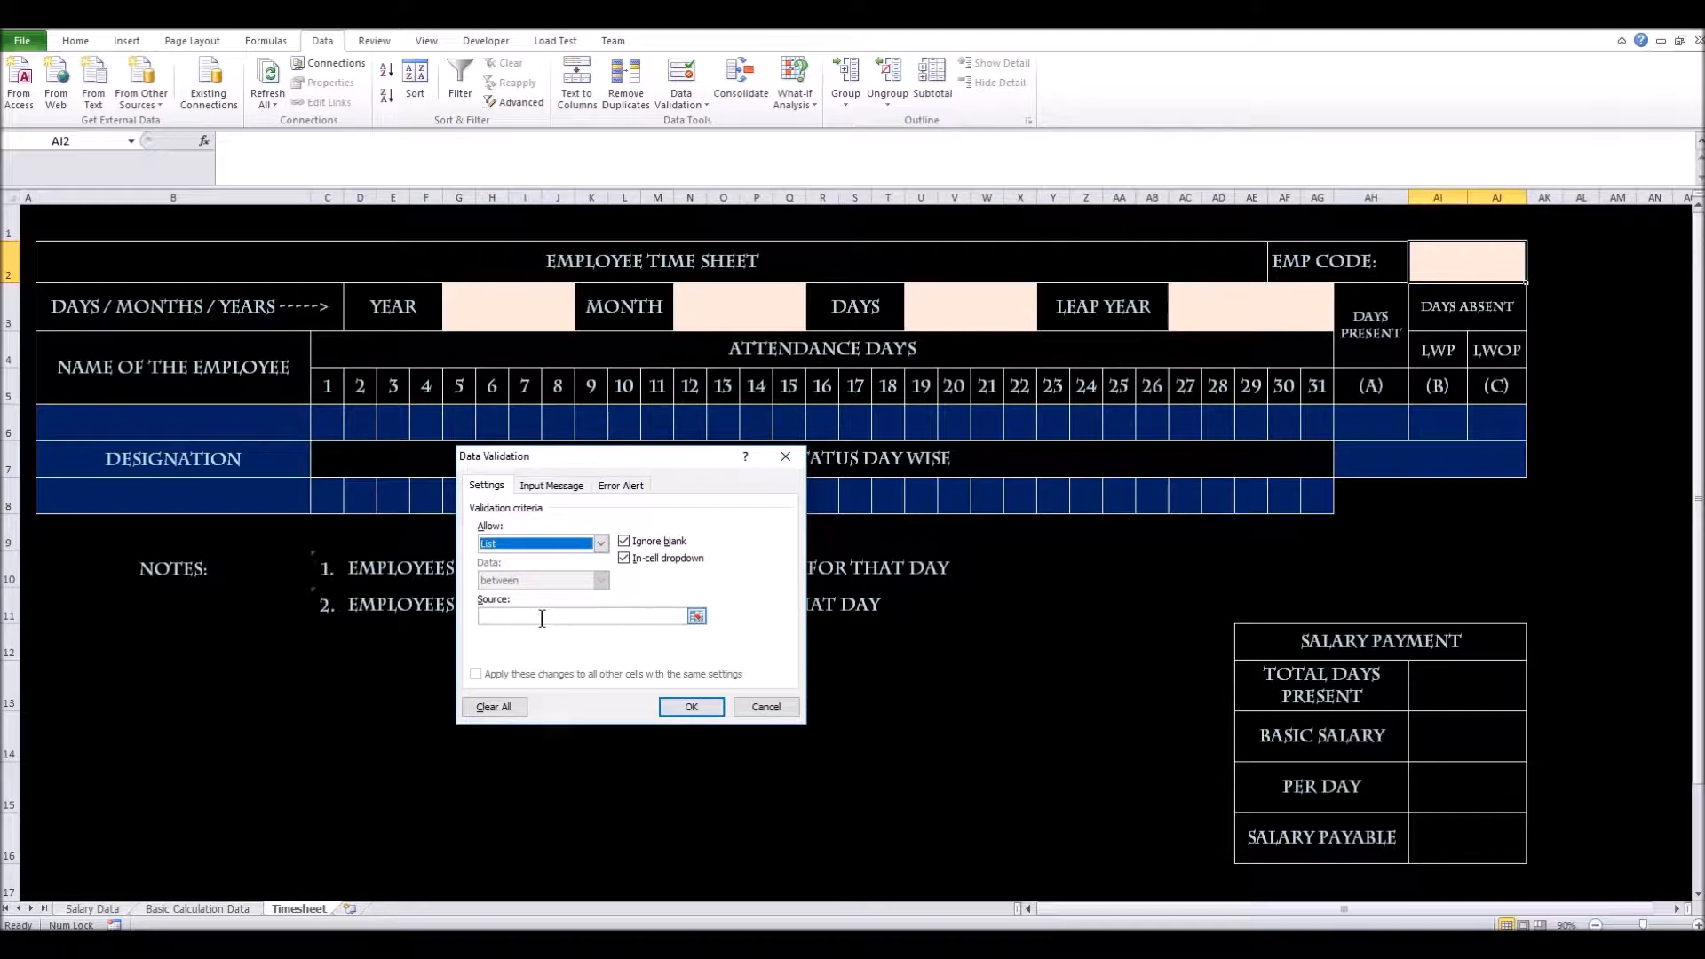
Set the list source to the Salary Data employee numbers ='Salary Data'!$A$3:$A$9
click(524, 487)
click(854, 526)
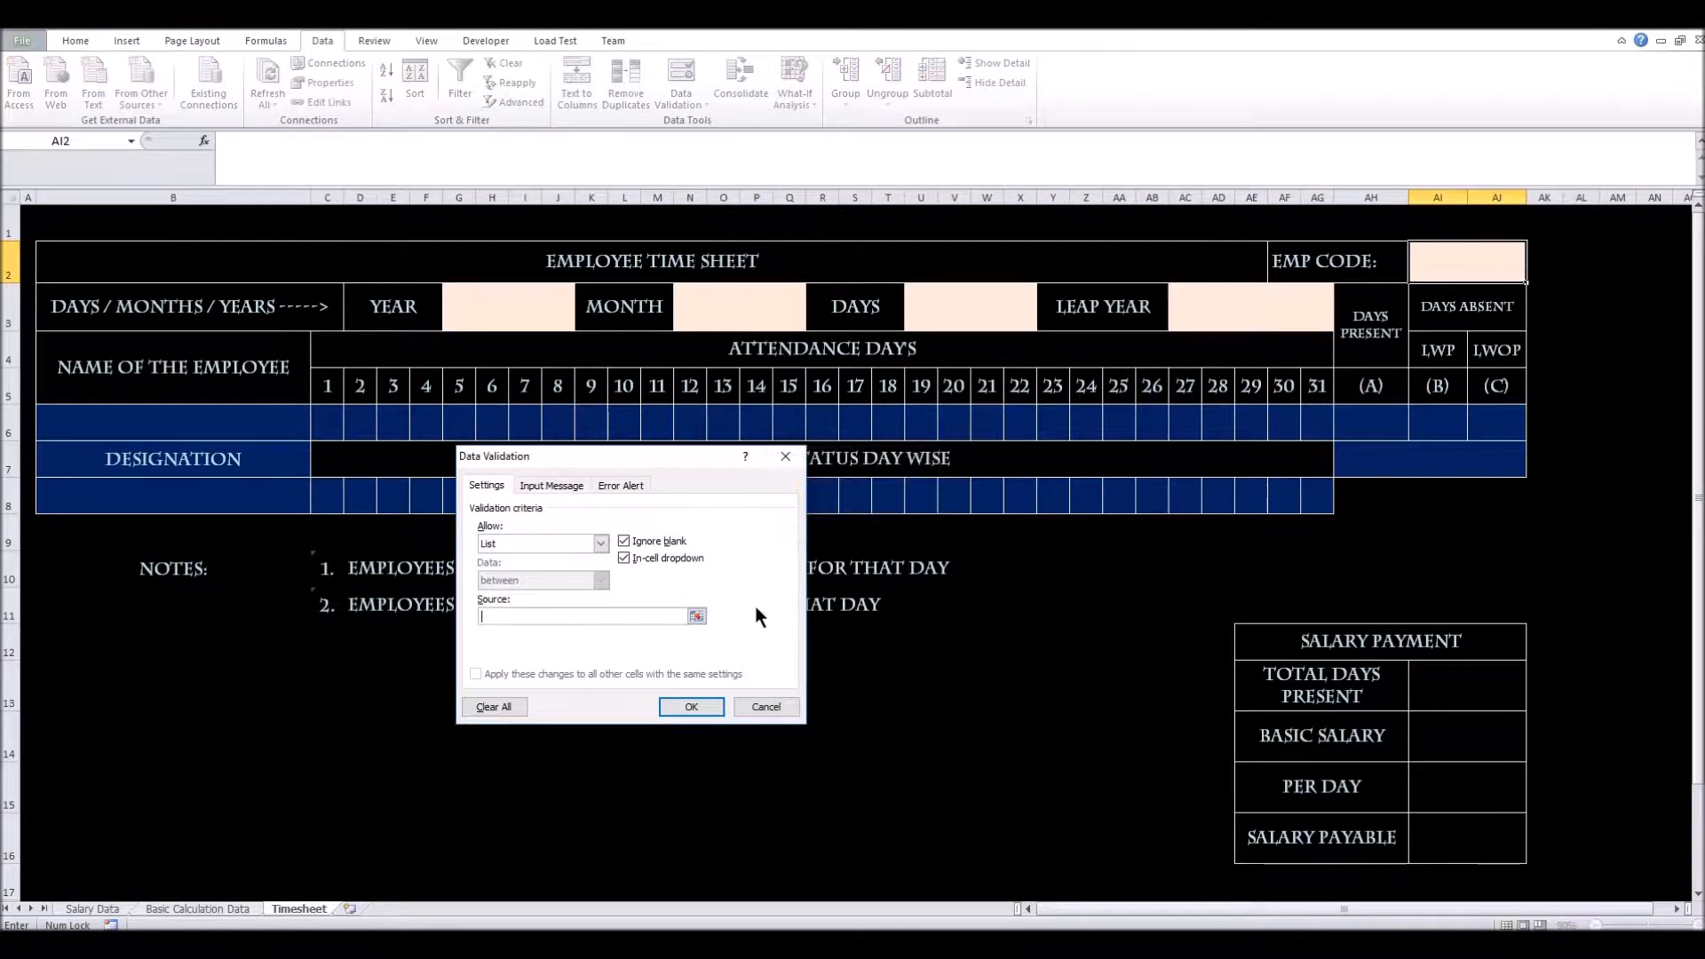
click(697, 616)
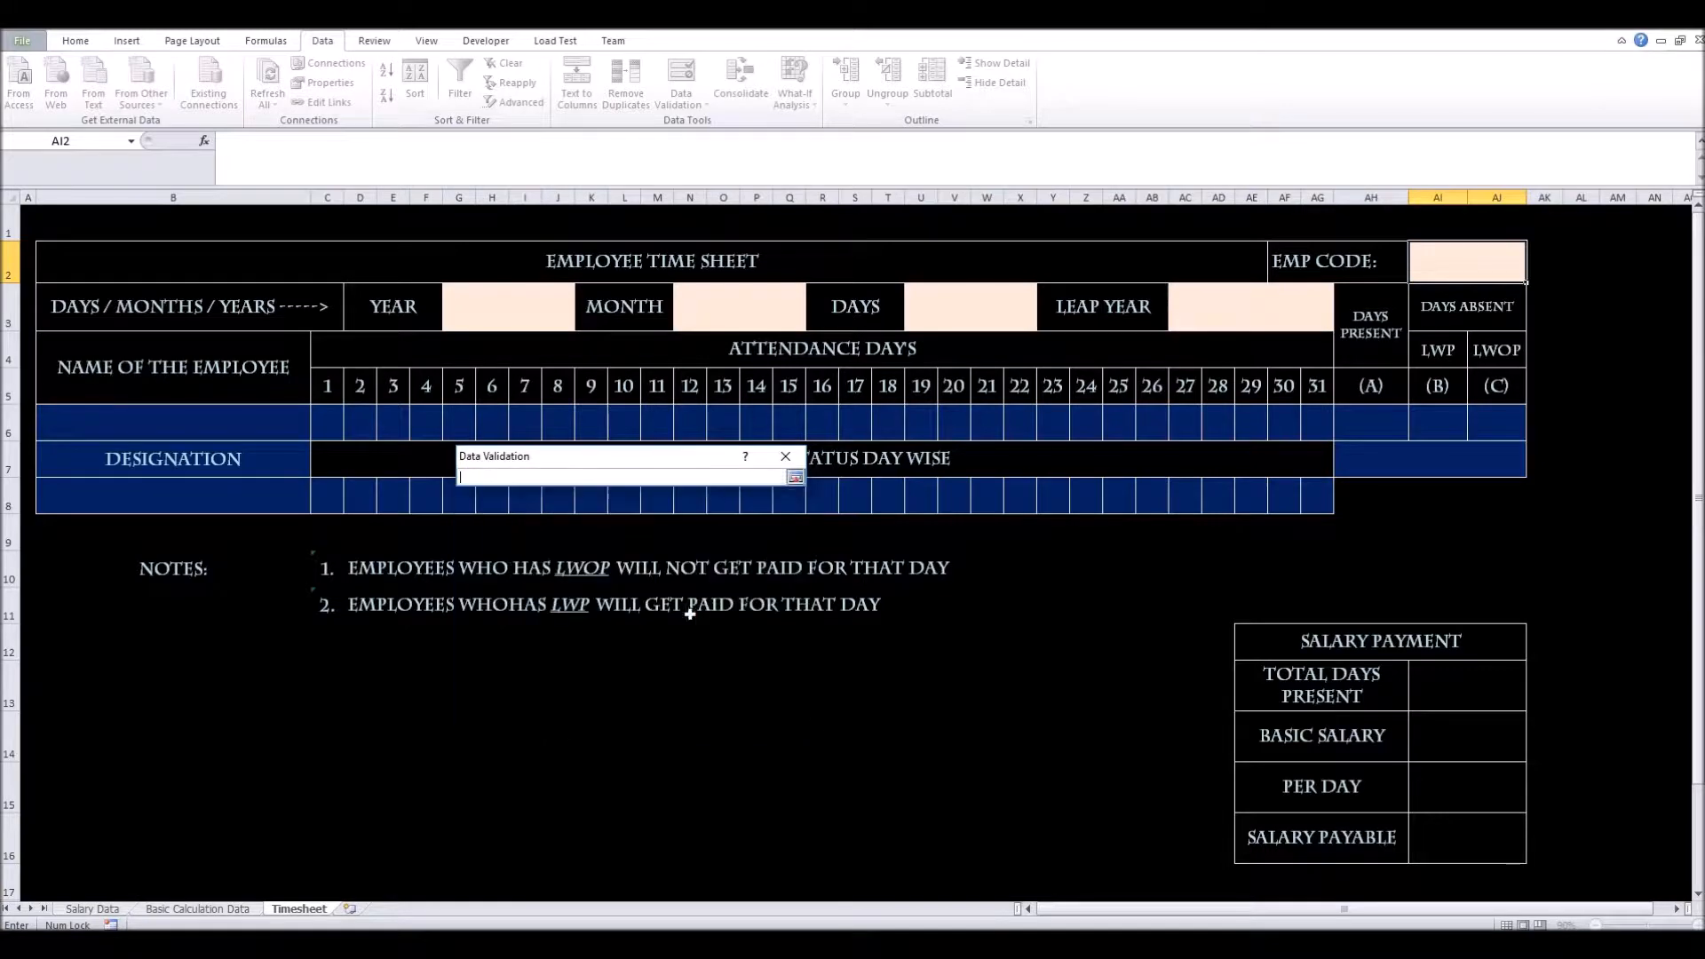
click(92, 907)
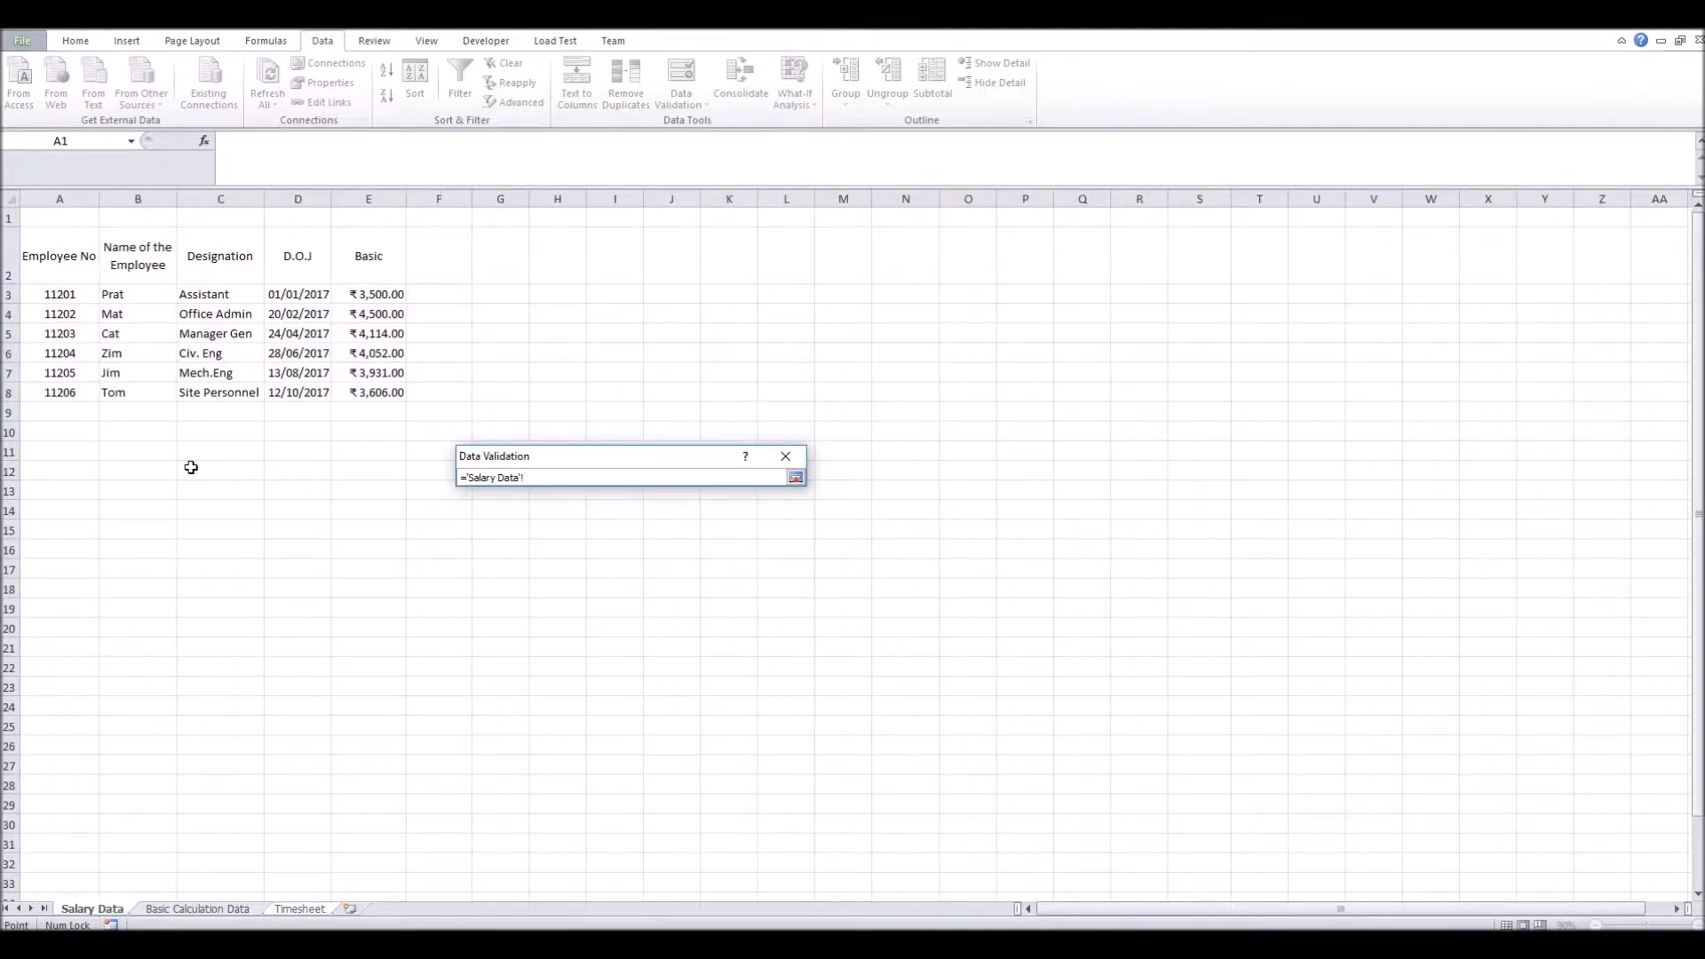
drag(61, 293, 58, 390)
drag(56, 293, 57, 412)
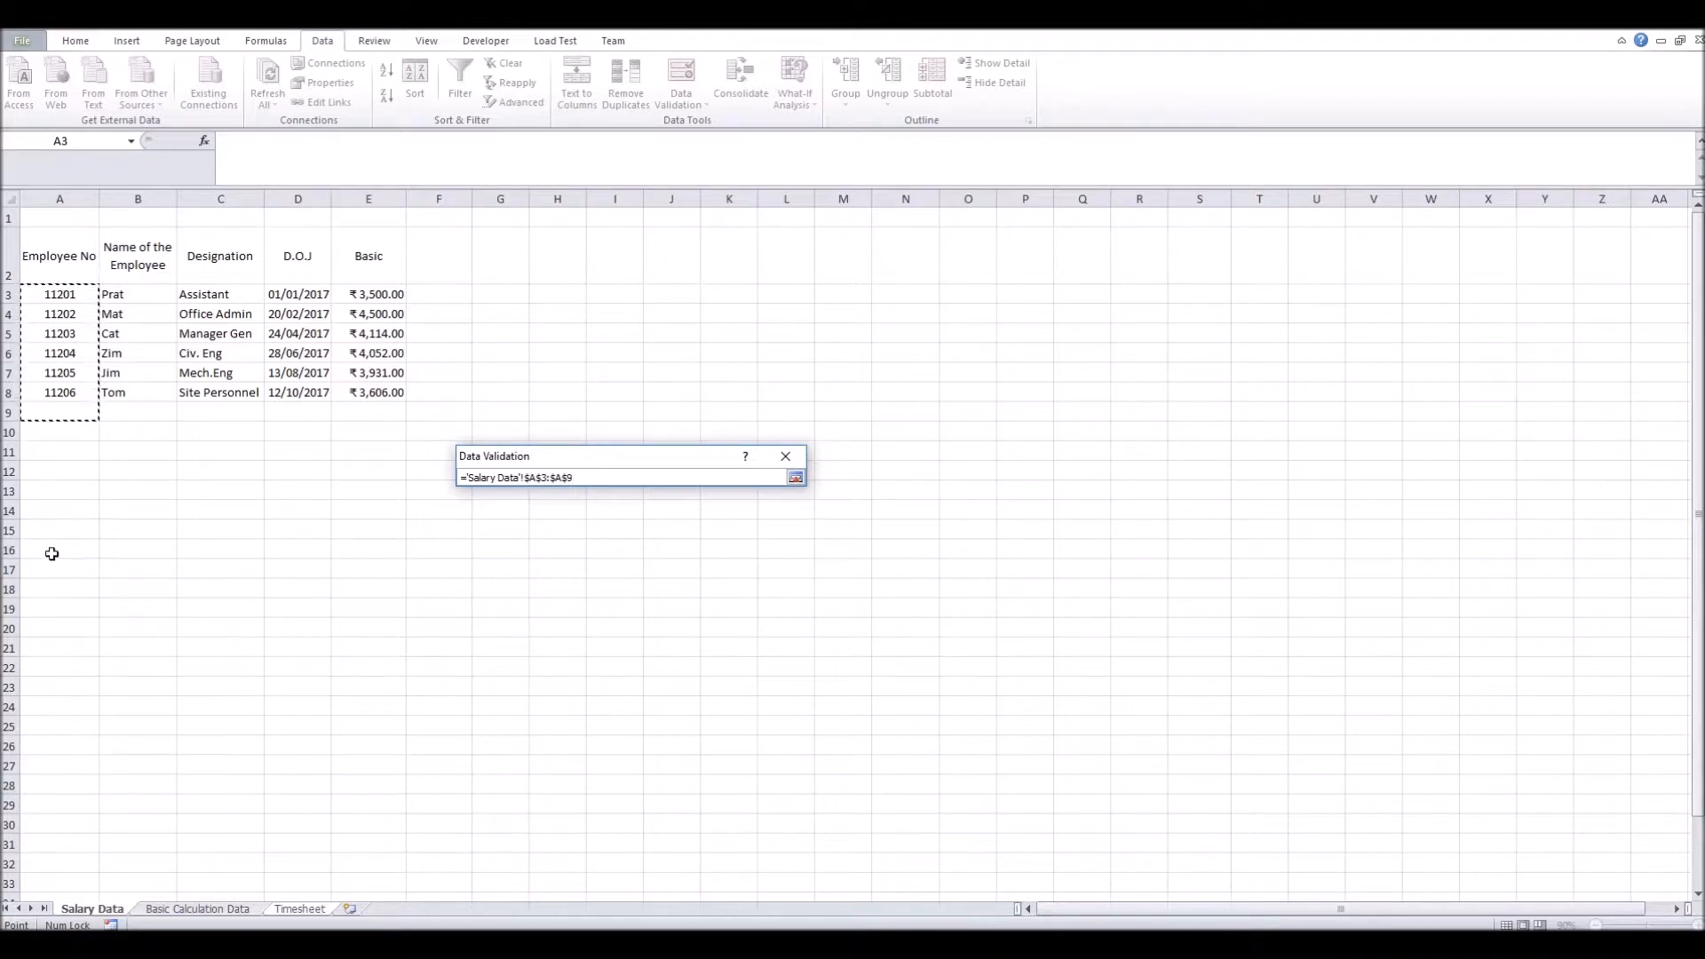
click(802, 477)
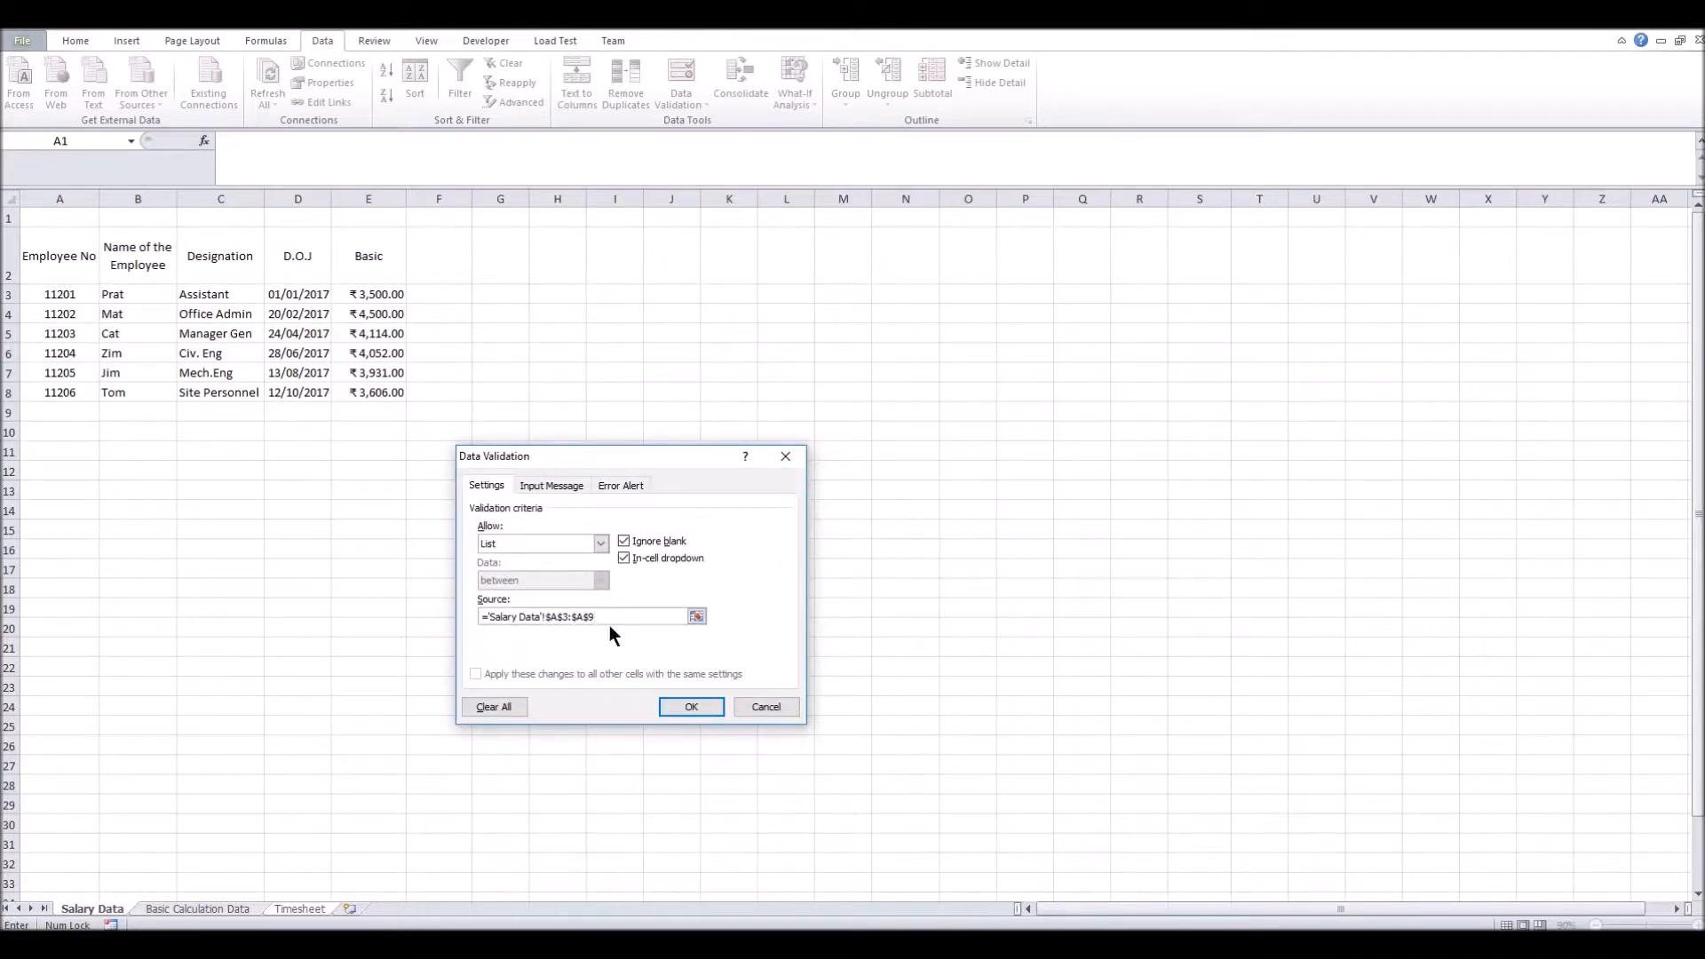
Add an input message titled 'Emp Code' reading 'Hey Please place Emp Code Here!!'
click(551, 486)
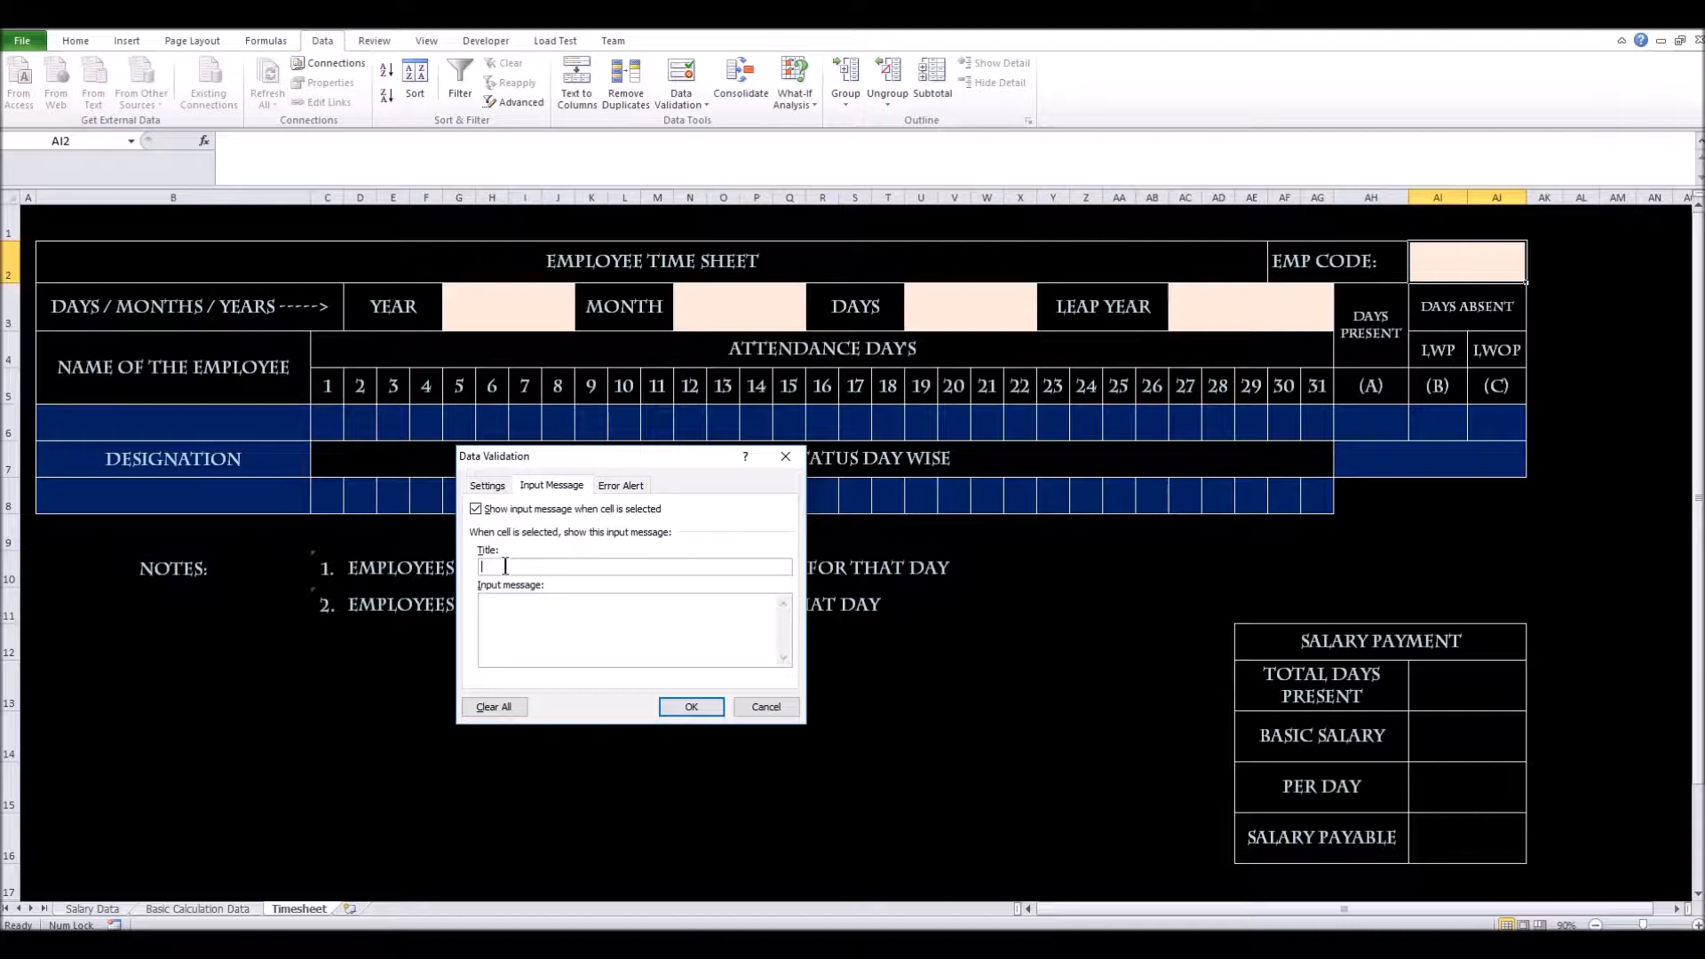
text(E)
text(mpl)
text(Code)
text(Hey )
text(Please)
text( place)
text( Emp Coode)
key(BackSpace)
key(BackSpace)
key(BackSpace)
text(de Here!!)
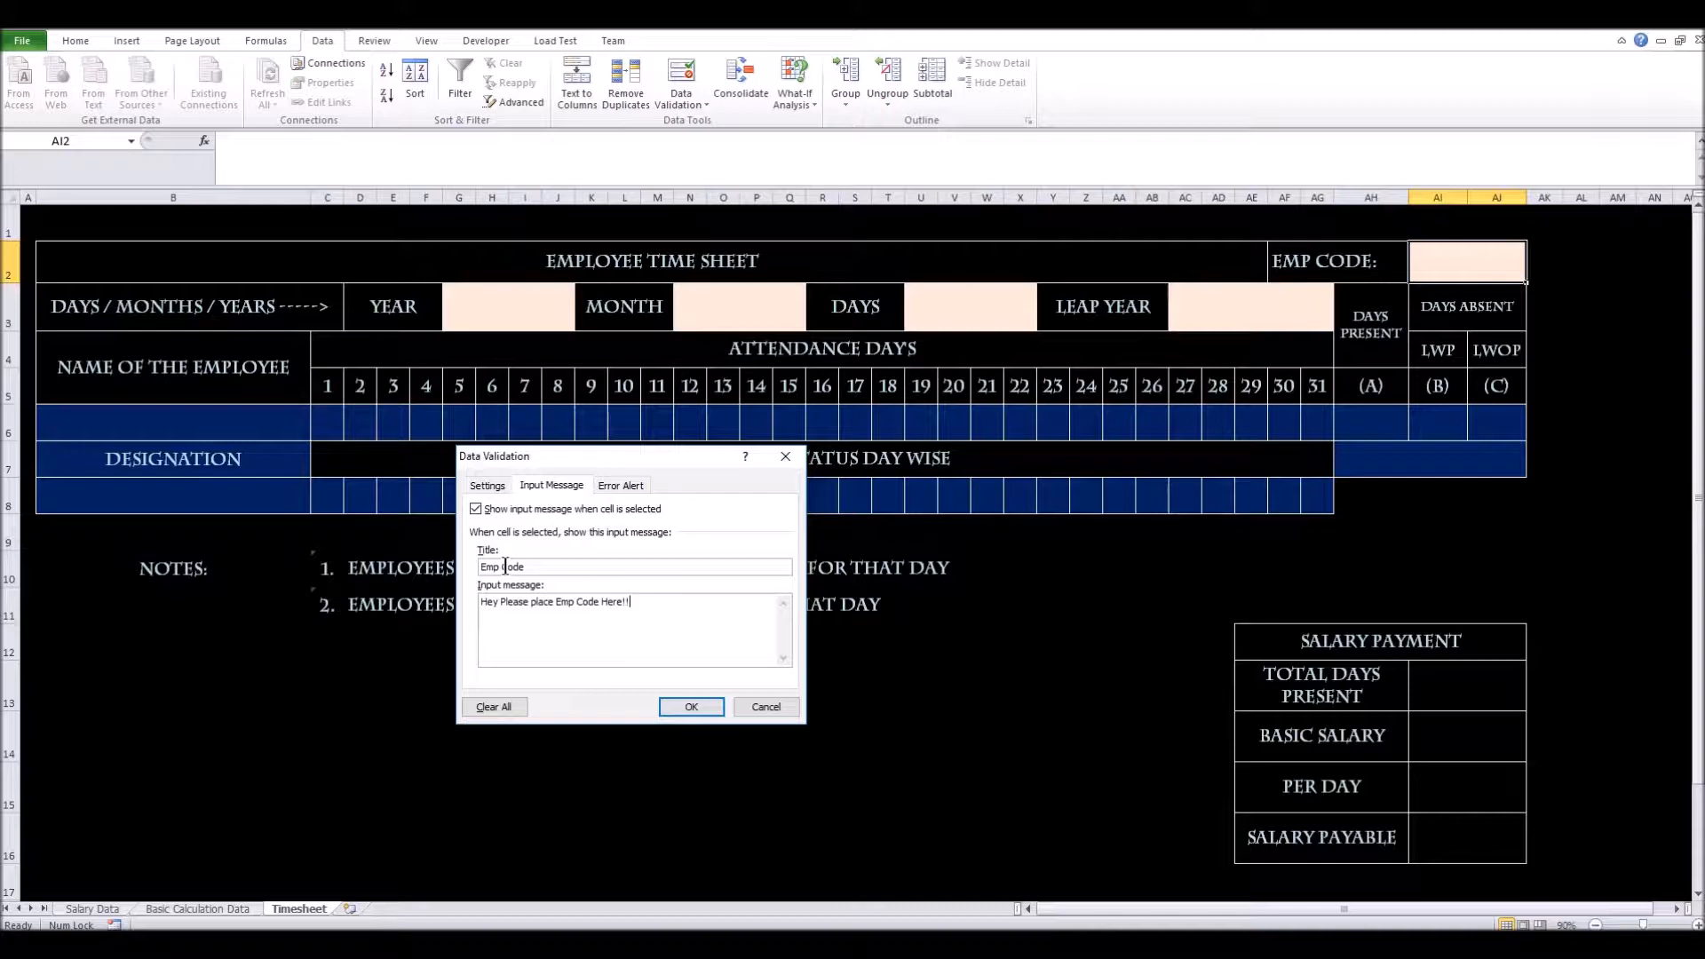
Set the EMP CODE error alert style to Information
click(623, 485)
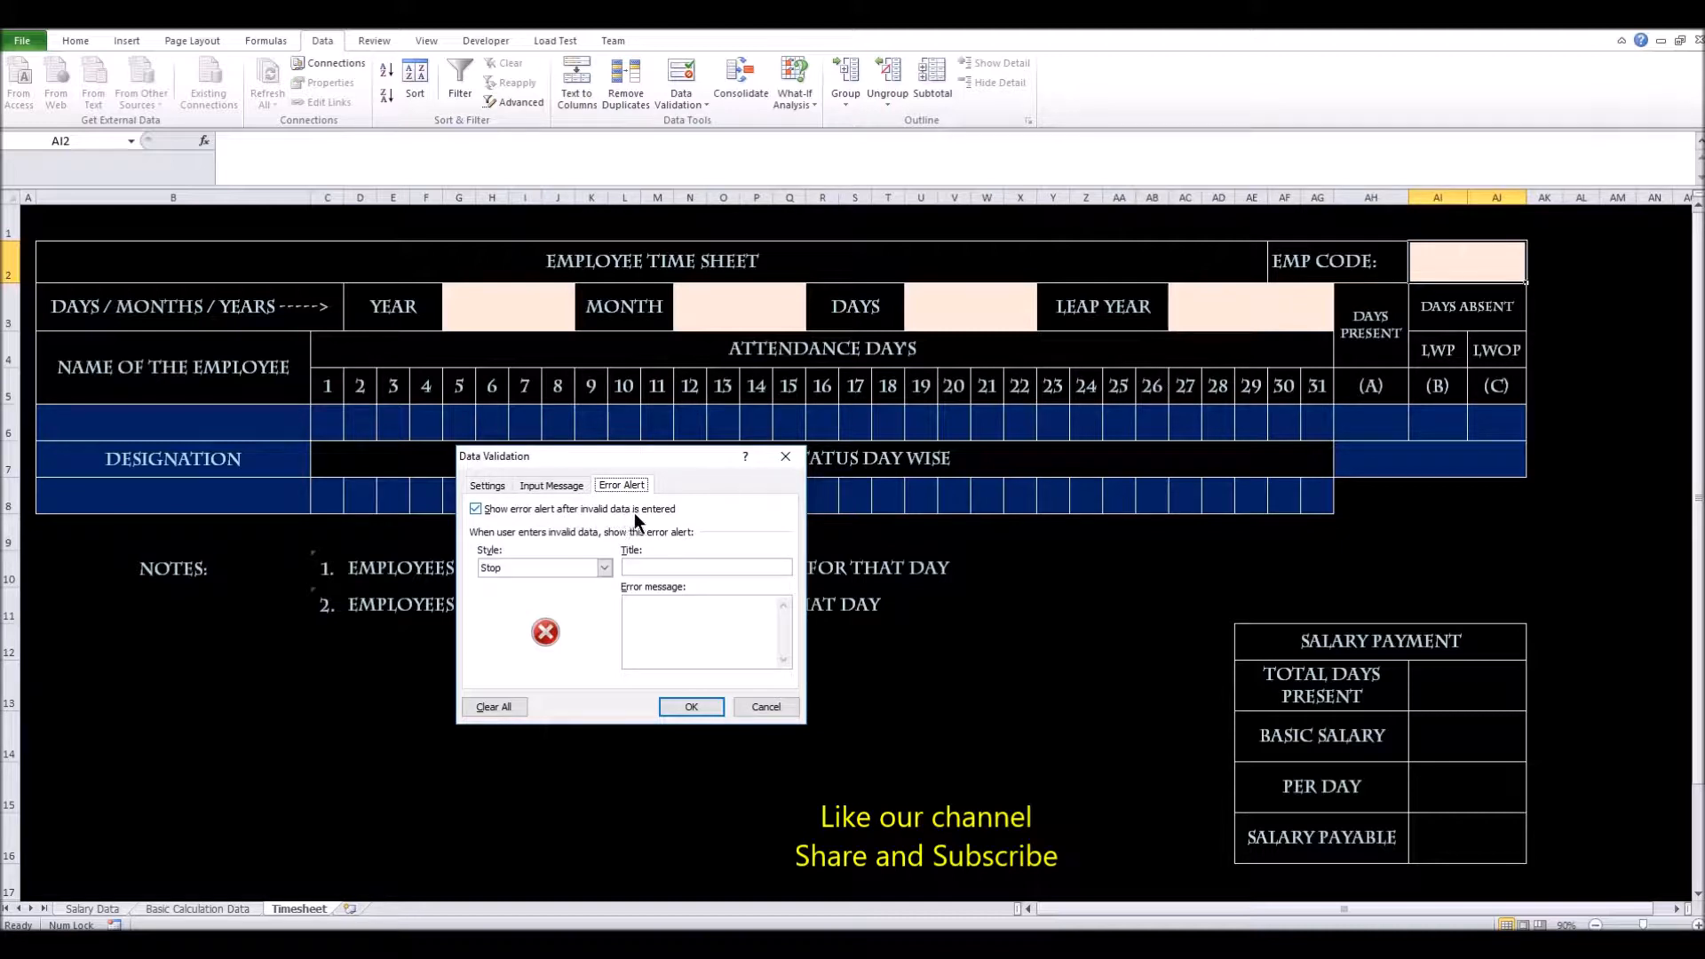
click(567, 566)
click(562, 592)
click(588, 566)
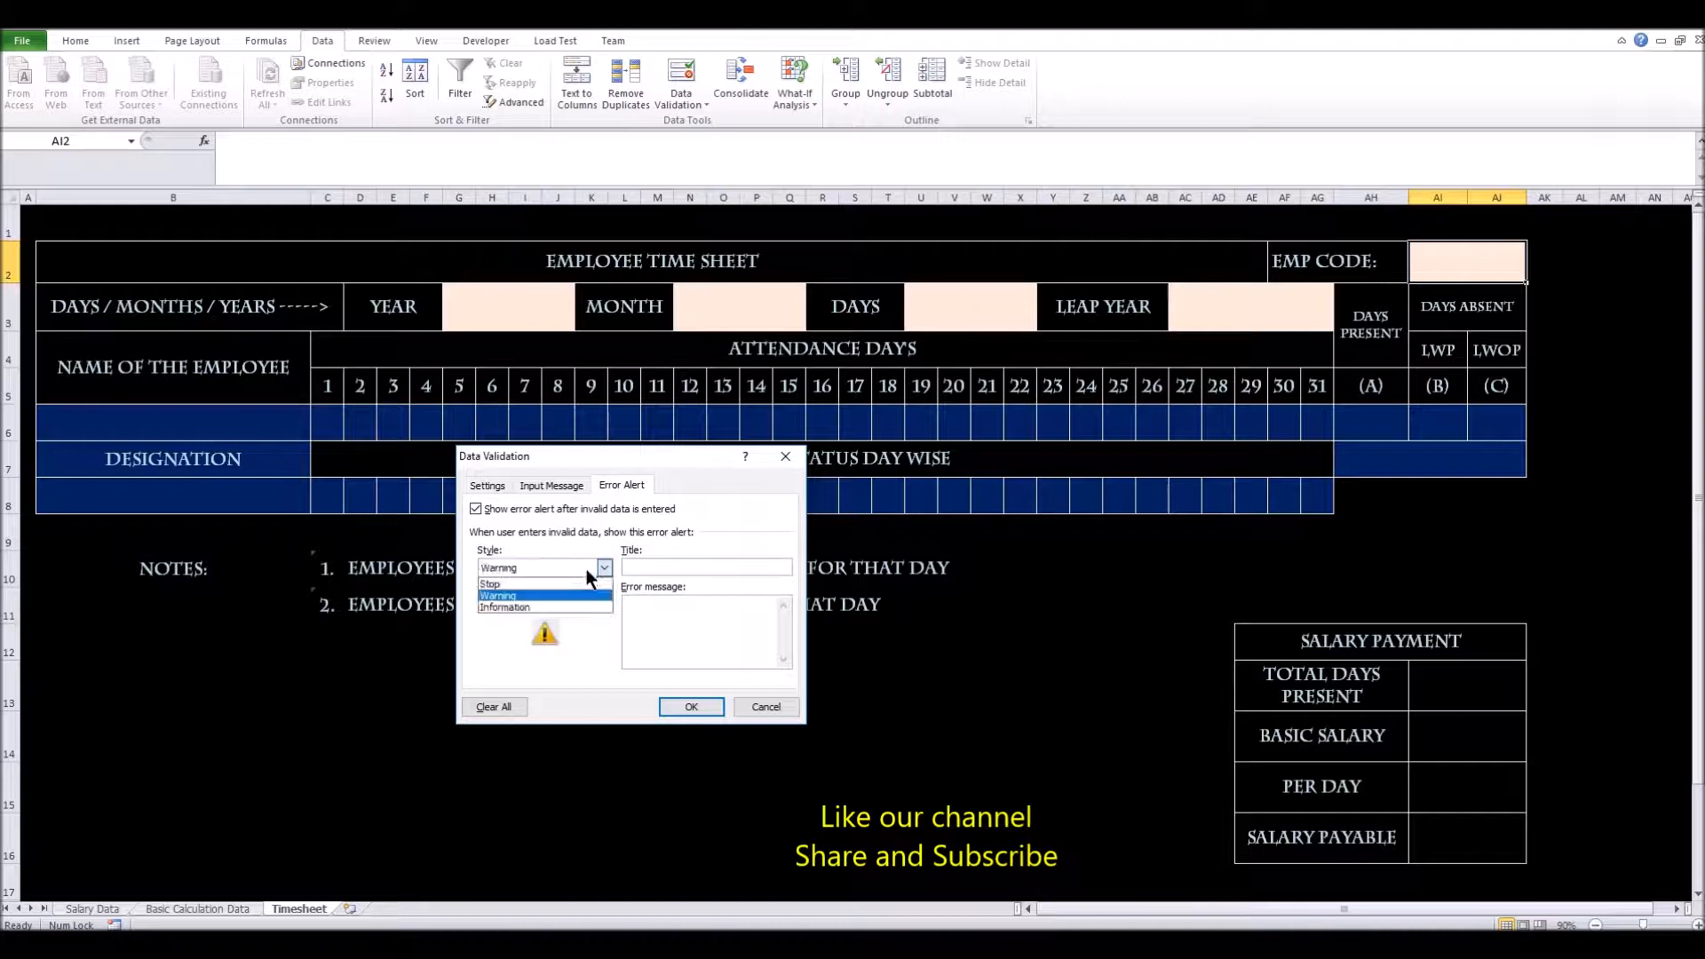
click(579, 610)
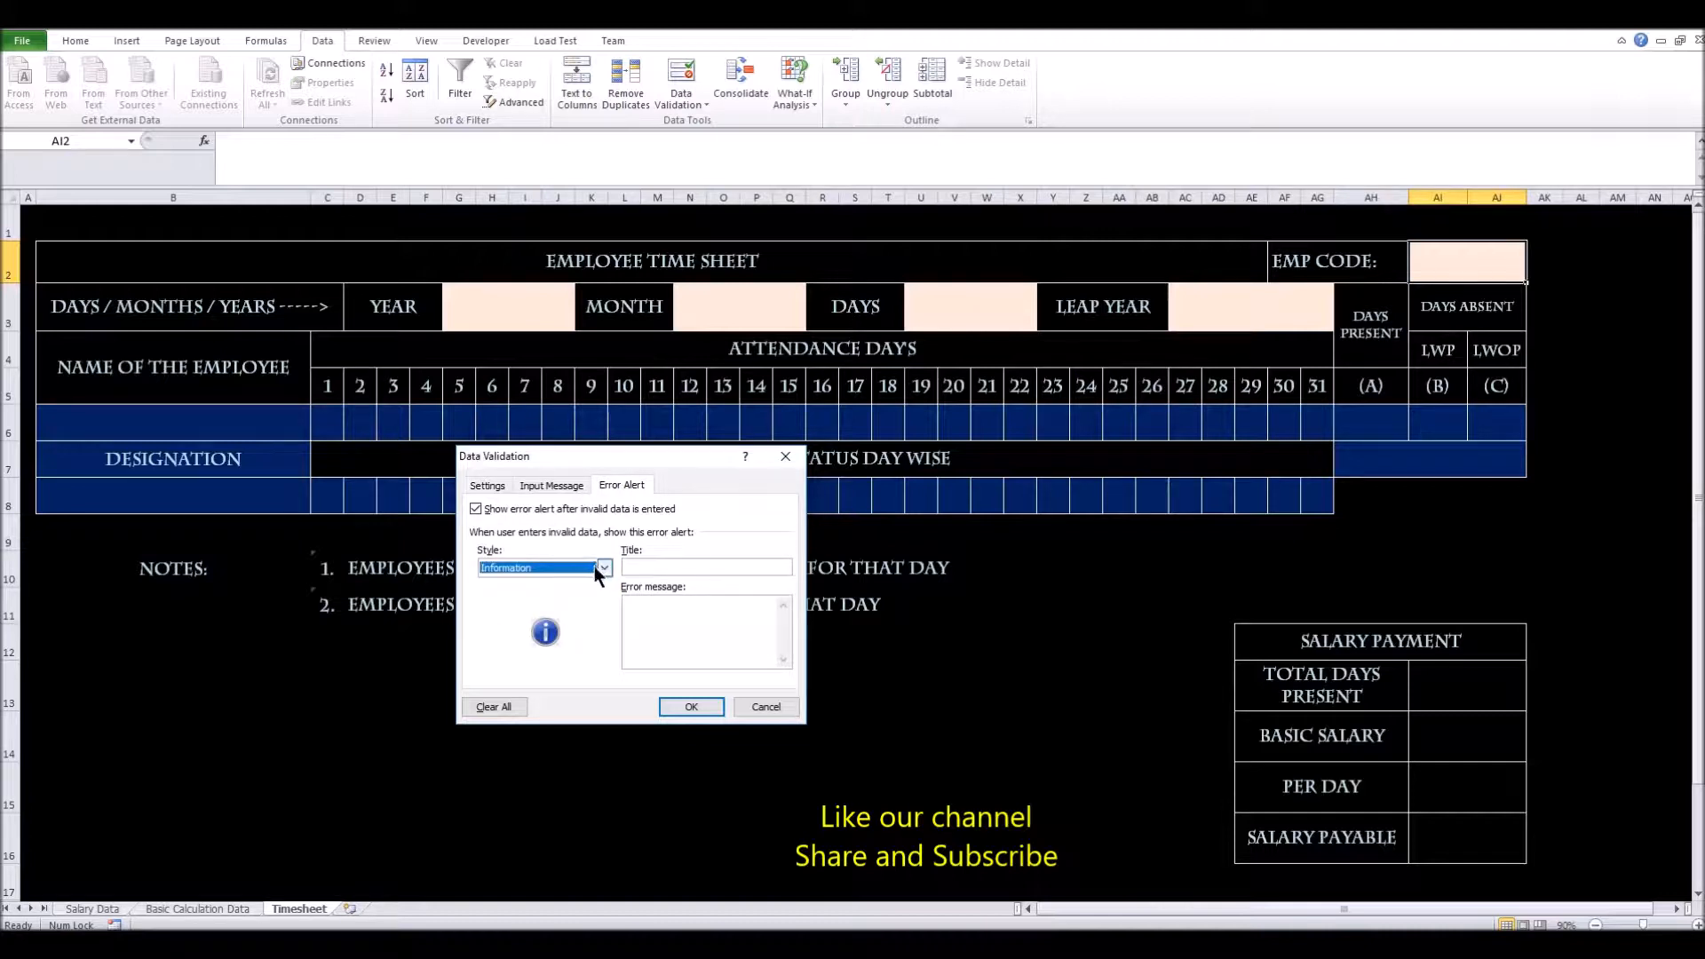
click(586, 566)
click(581, 606)
Title the alert 'Wrong Entry' with the message 'Please Check the Emp Code!!'
click(650, 566)
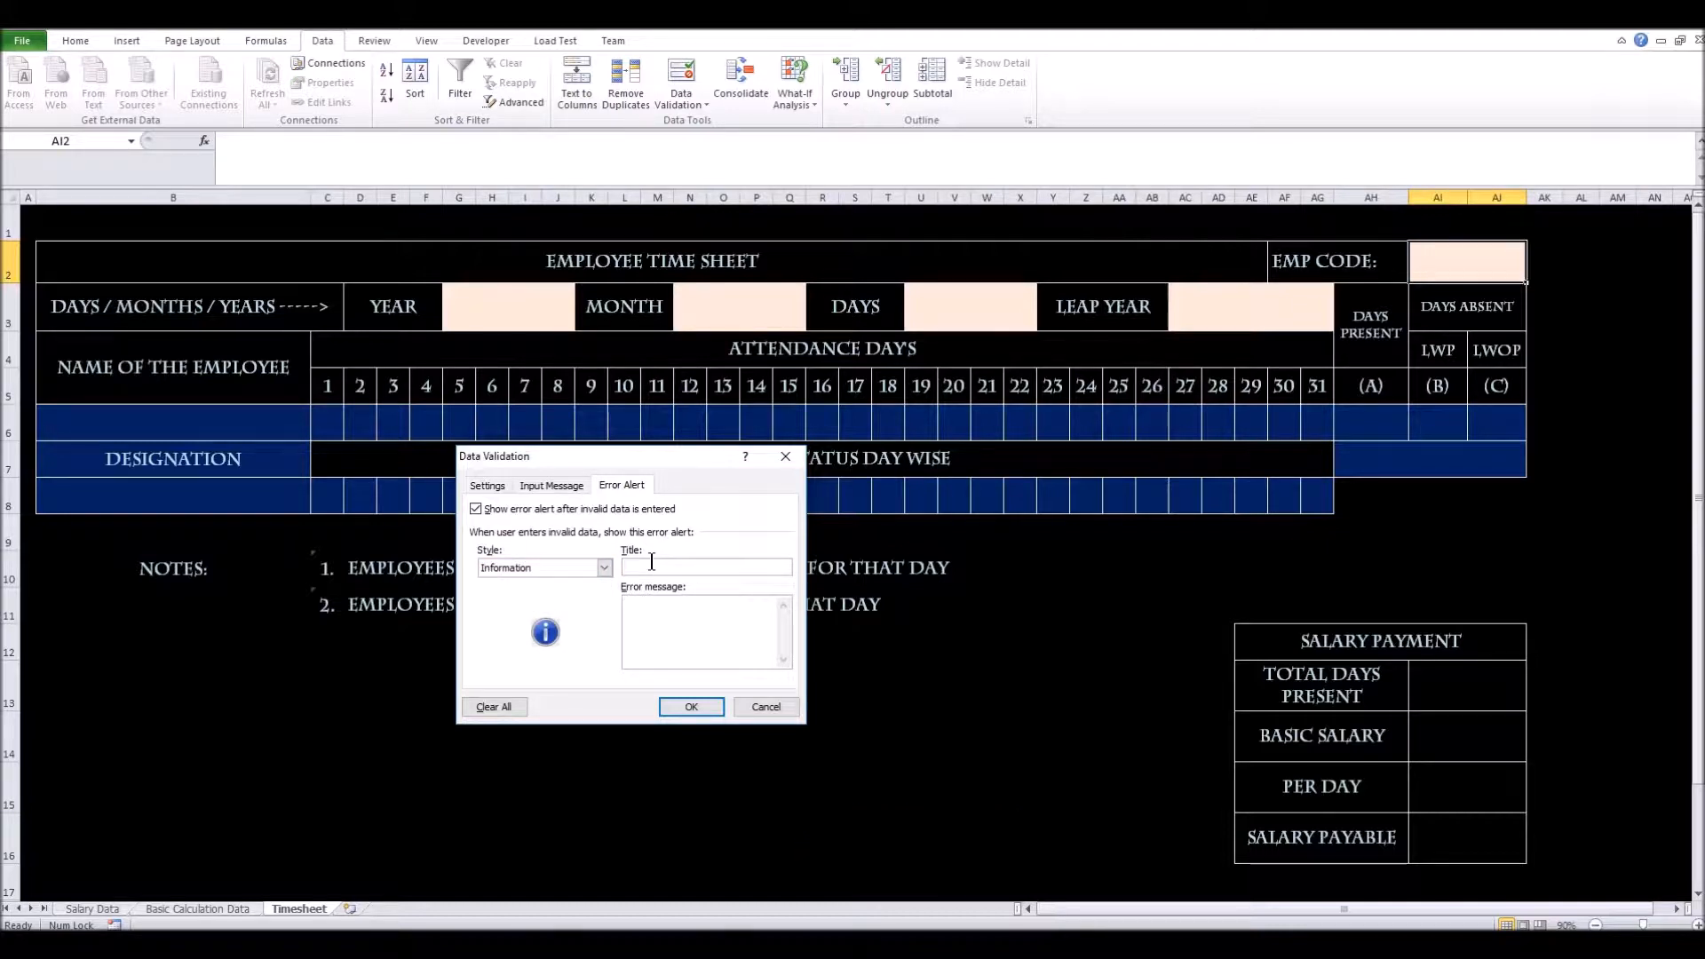
text(Wrong Entry)
key(Tab)
text(Pleaa)
key(BackSpace)
key(BackSpace)
text(ase Check the Emp Code!!)
Apply the validation and check that EMP CODE shows its input message
click(707, 704)
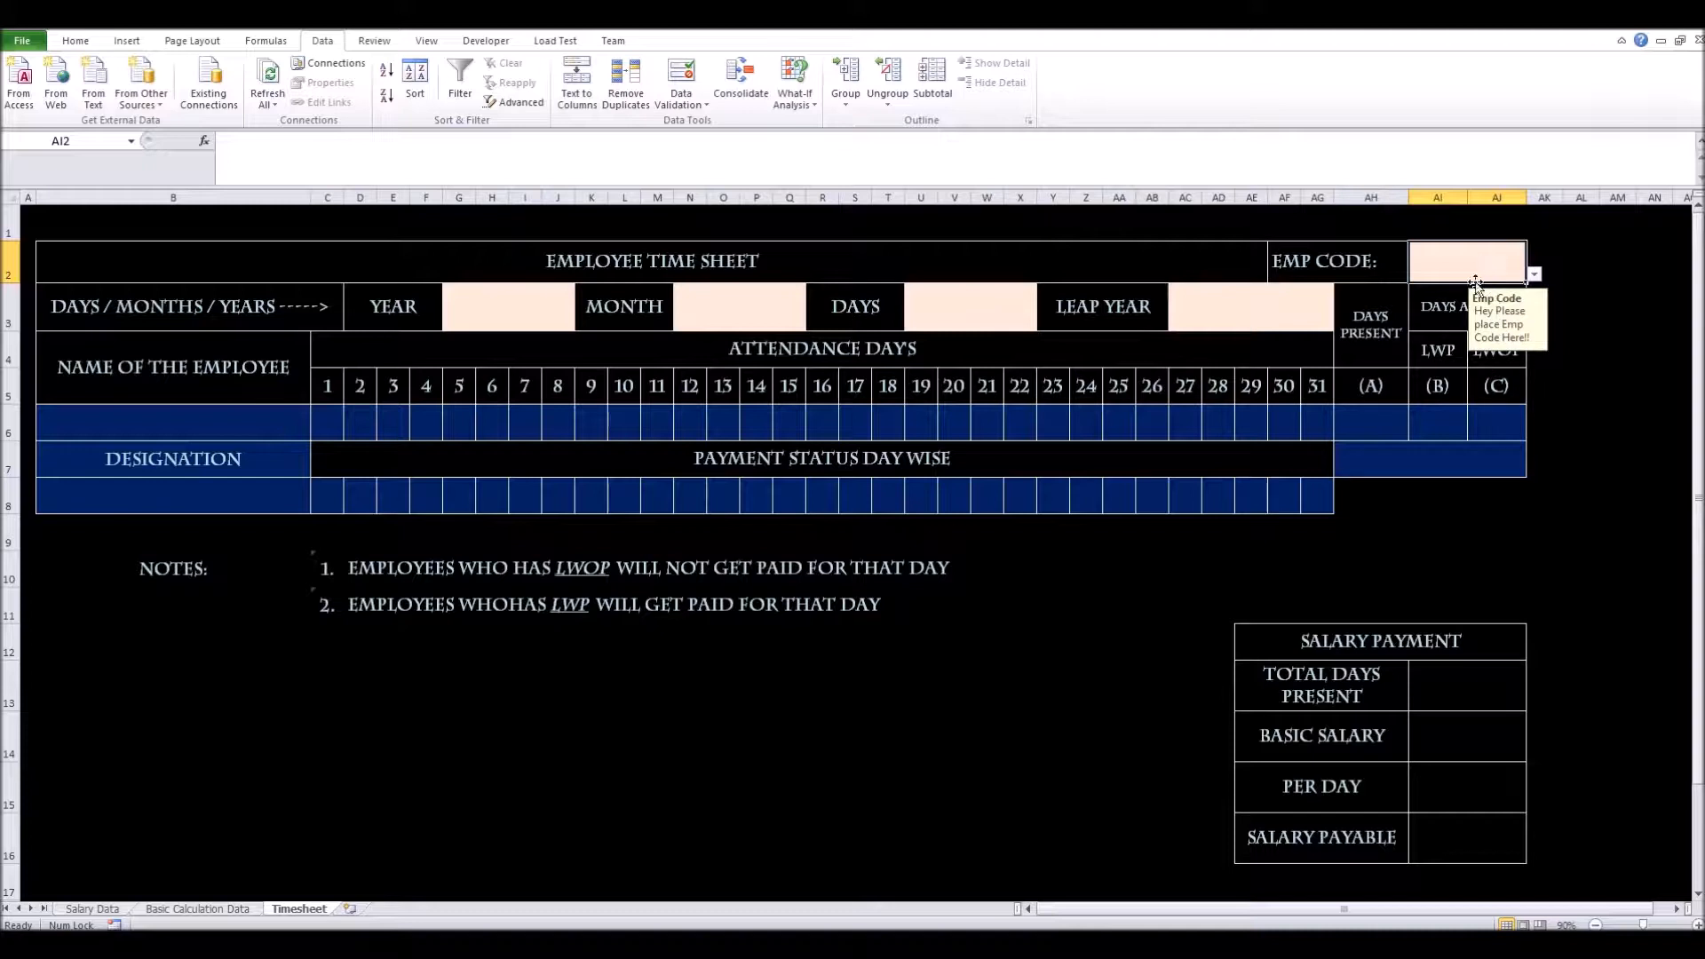
click(1441, 310)
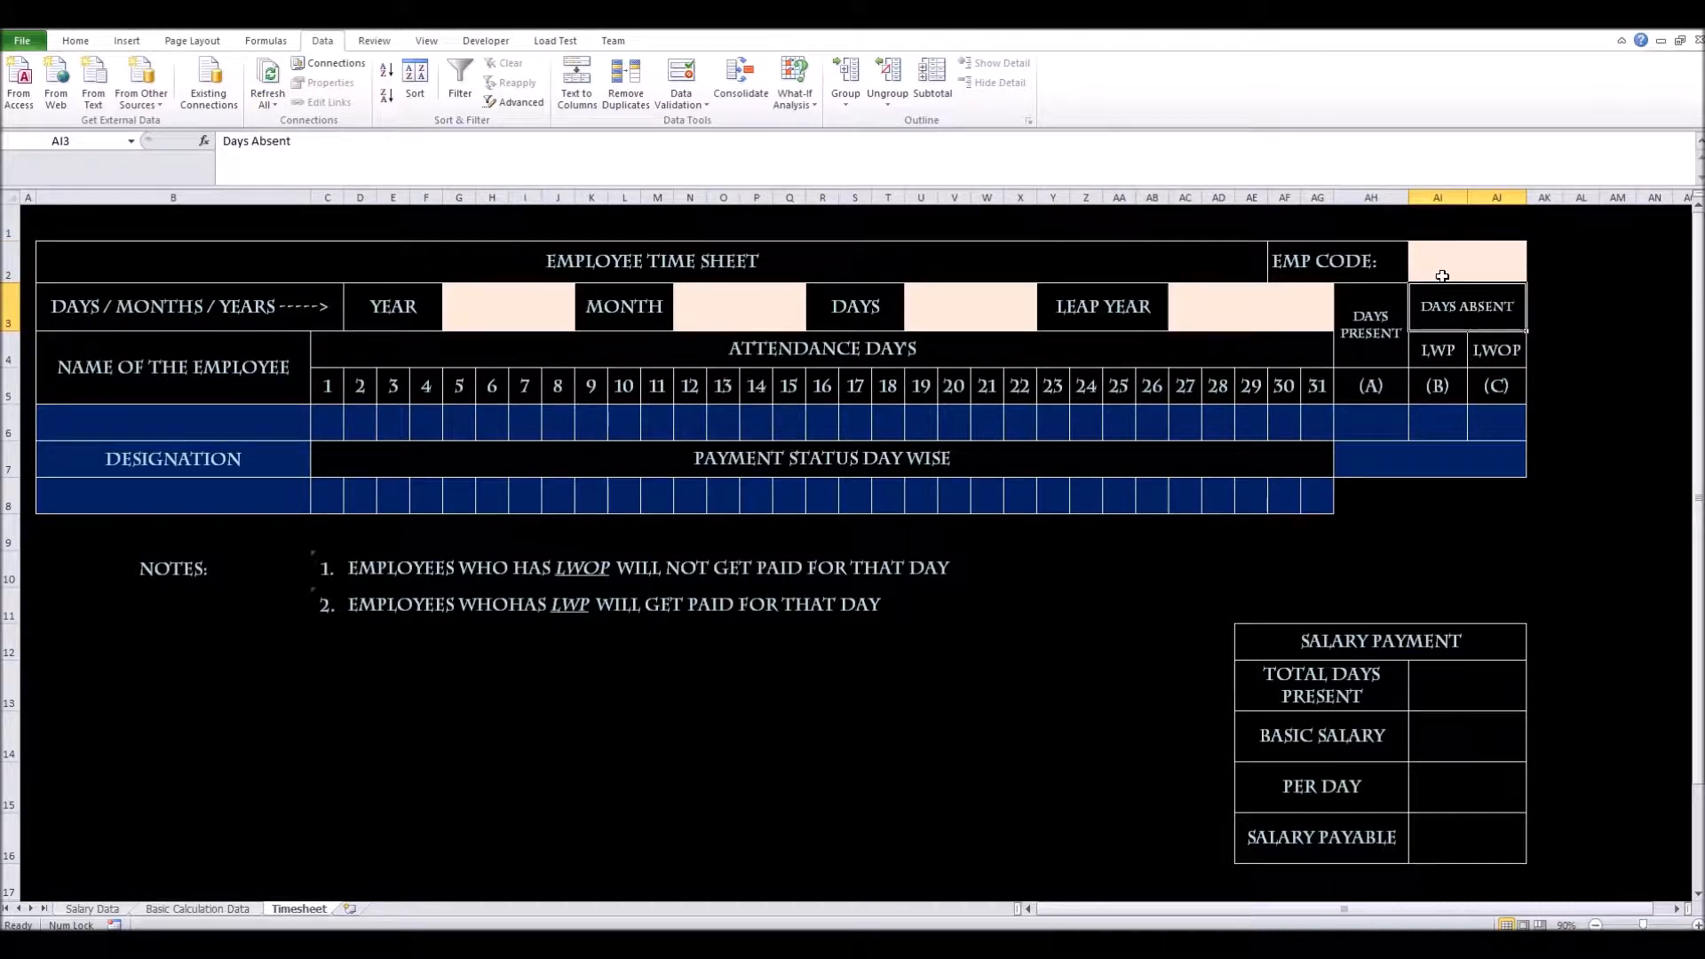
click(1425, 352)
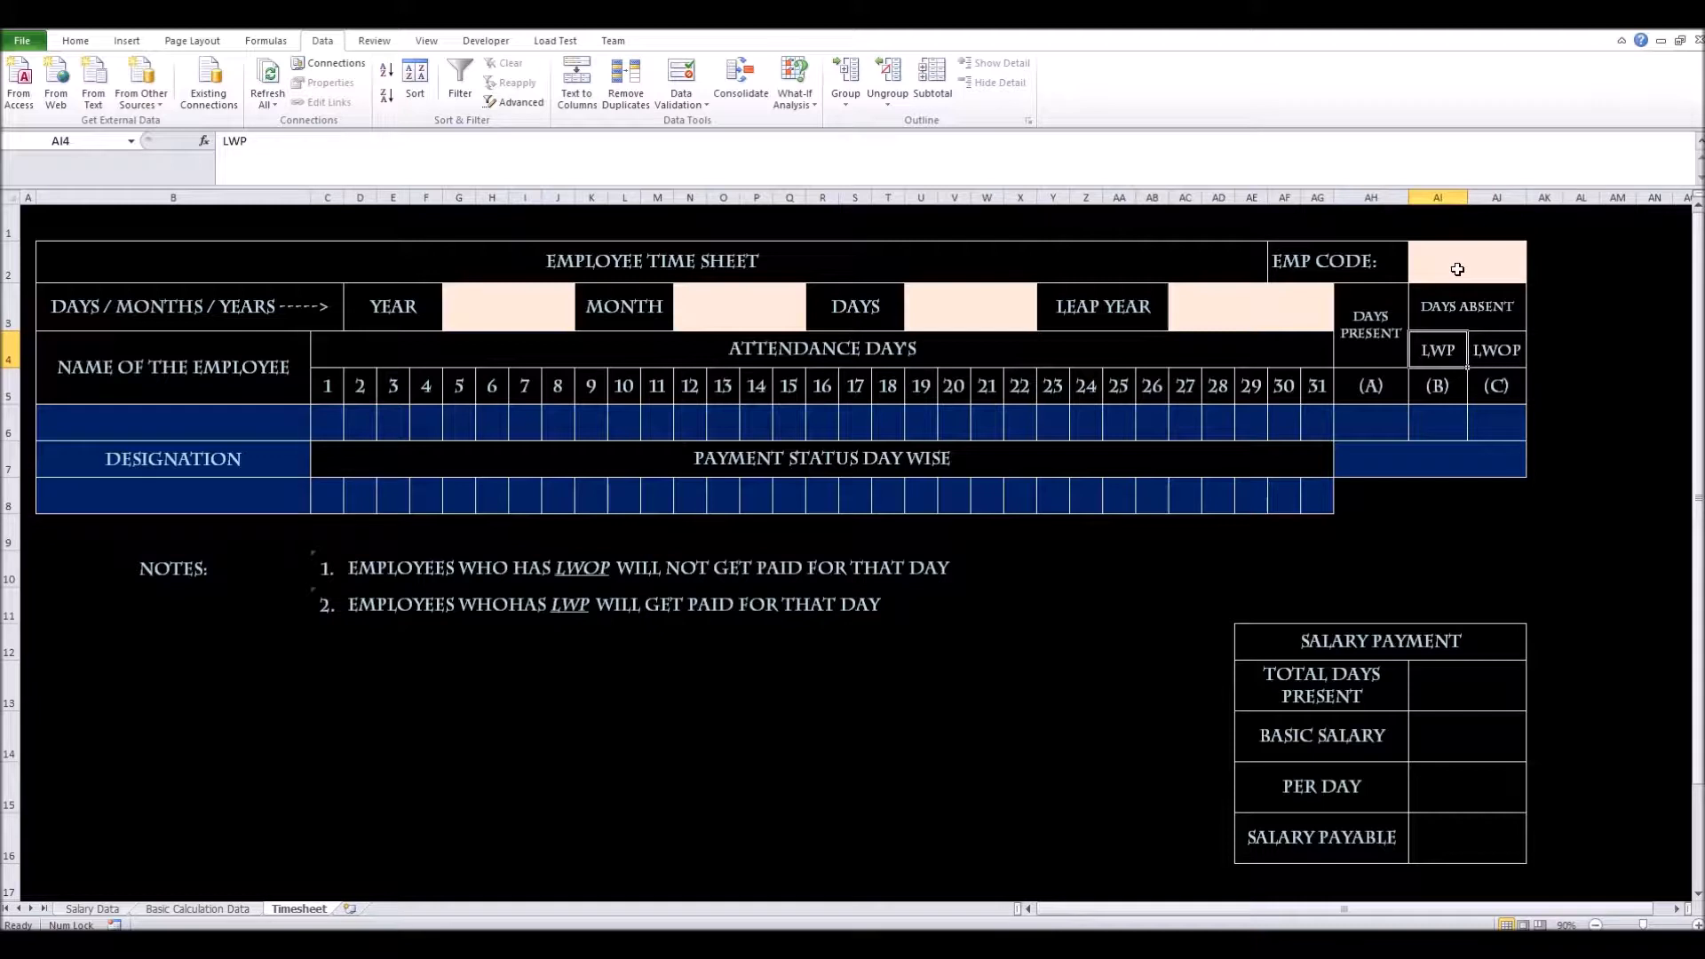
click(1507, 264)
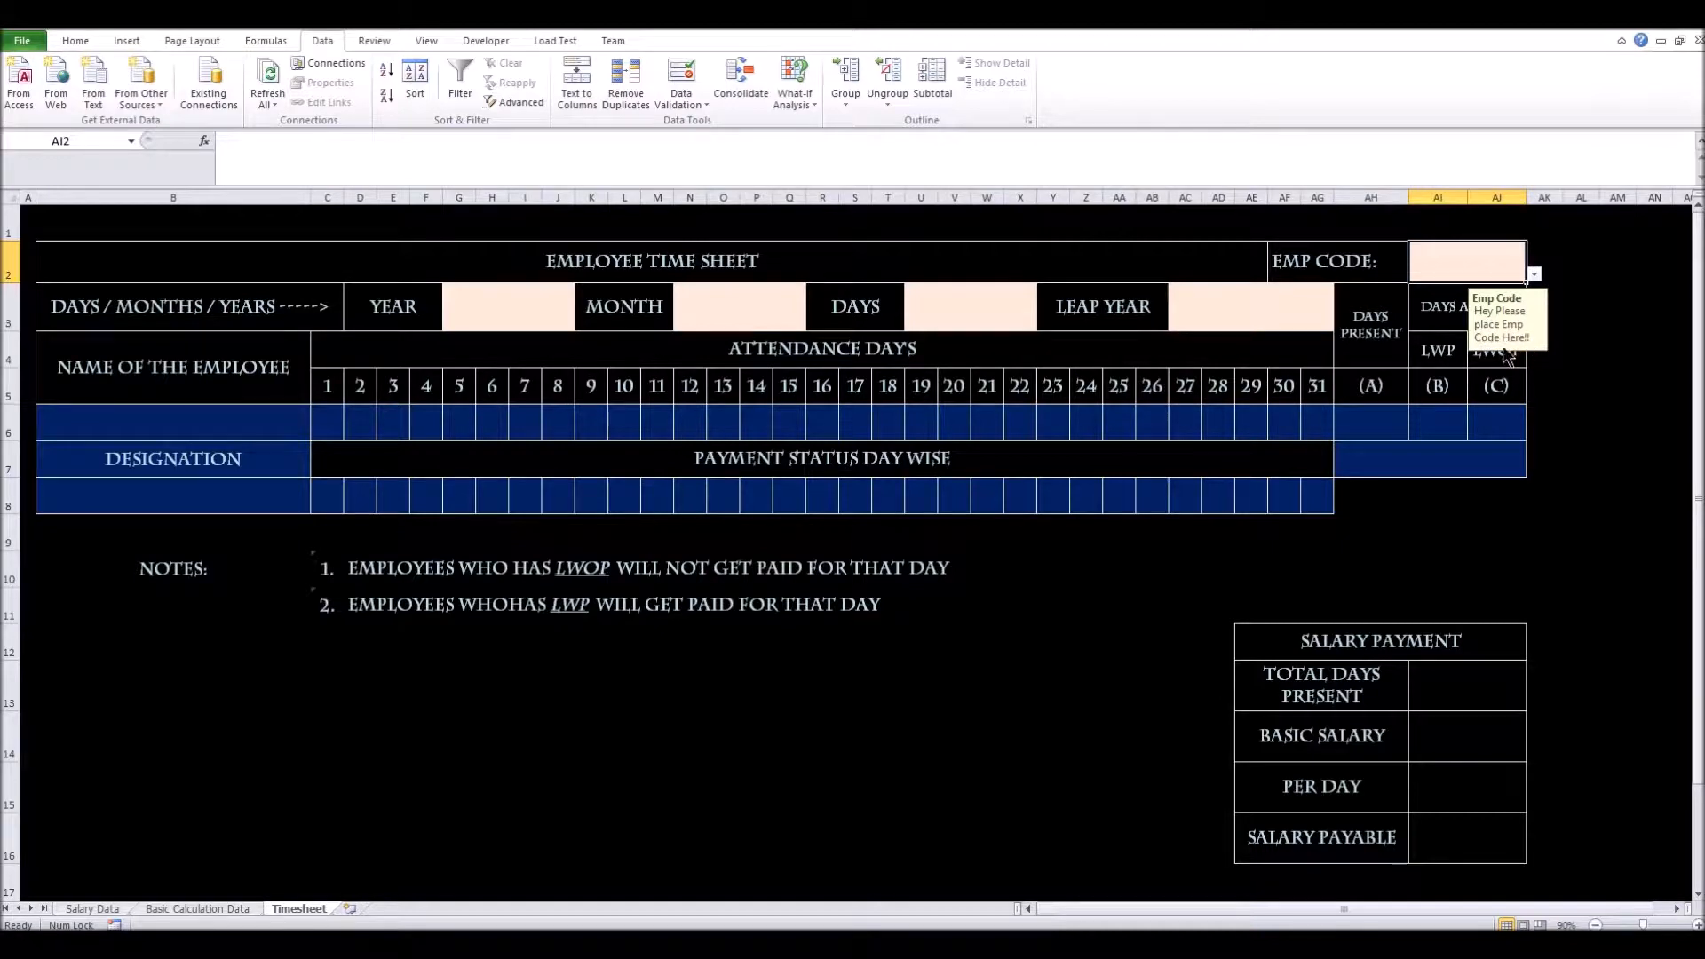
Enter 'aaa' in EMP CODE to trigger the Wrong Entry alert, then dismiss it
double_click(1490, 275)
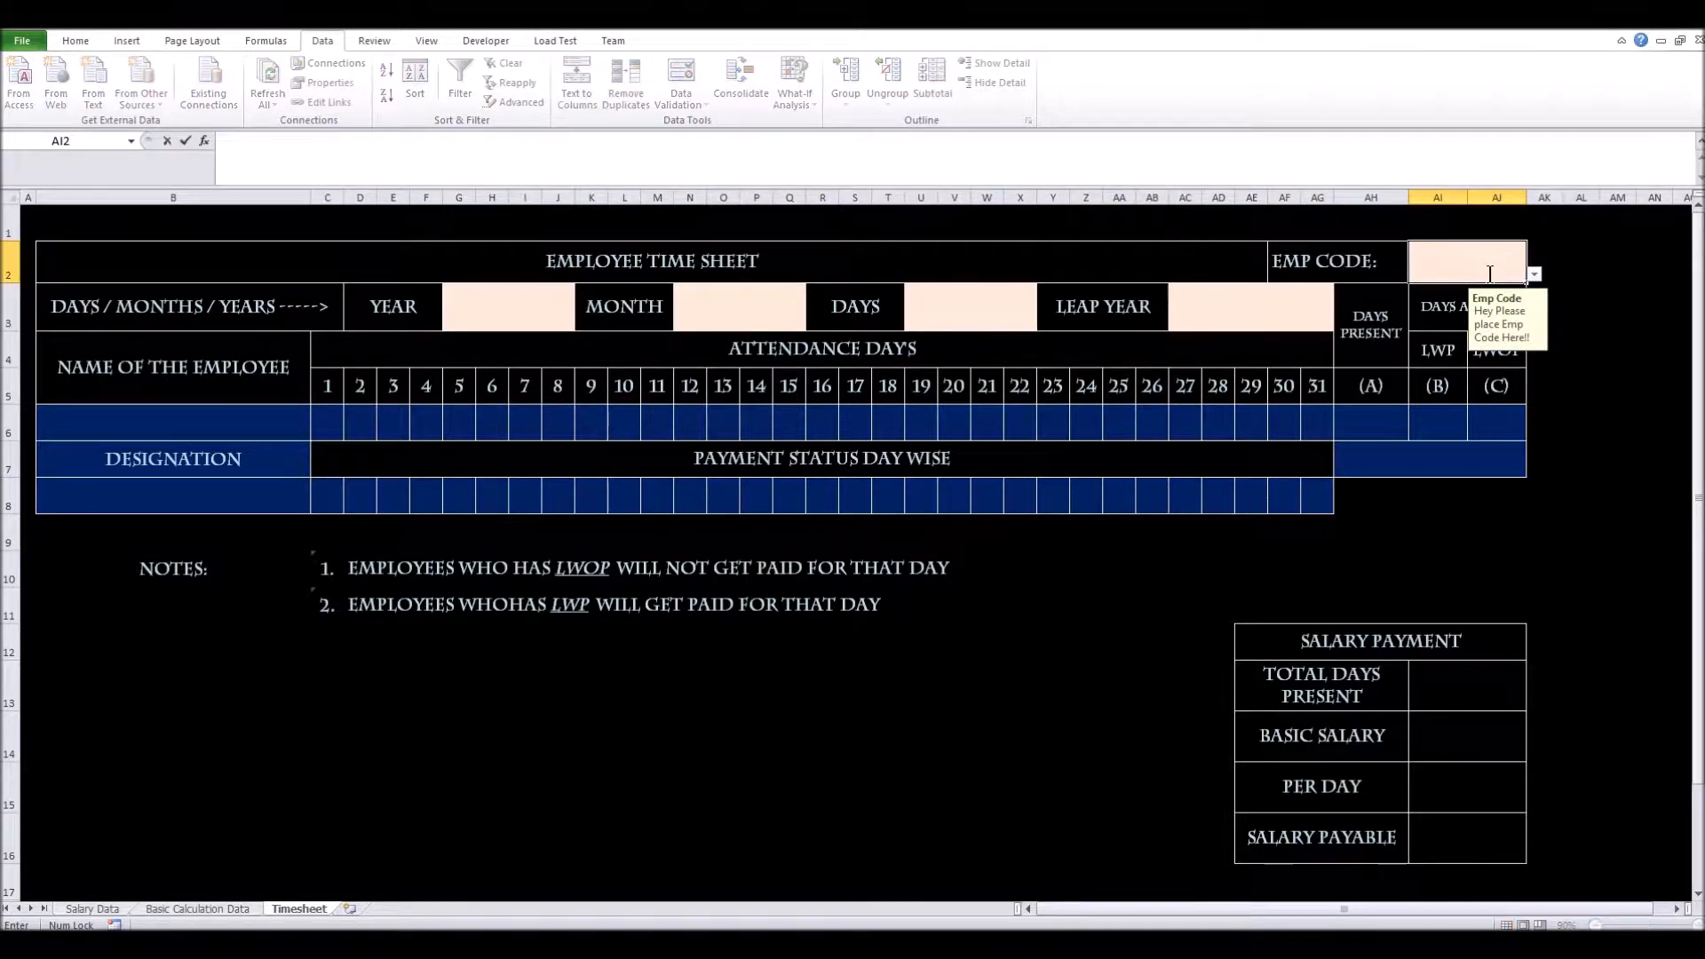
text(aaa)
key(Return)
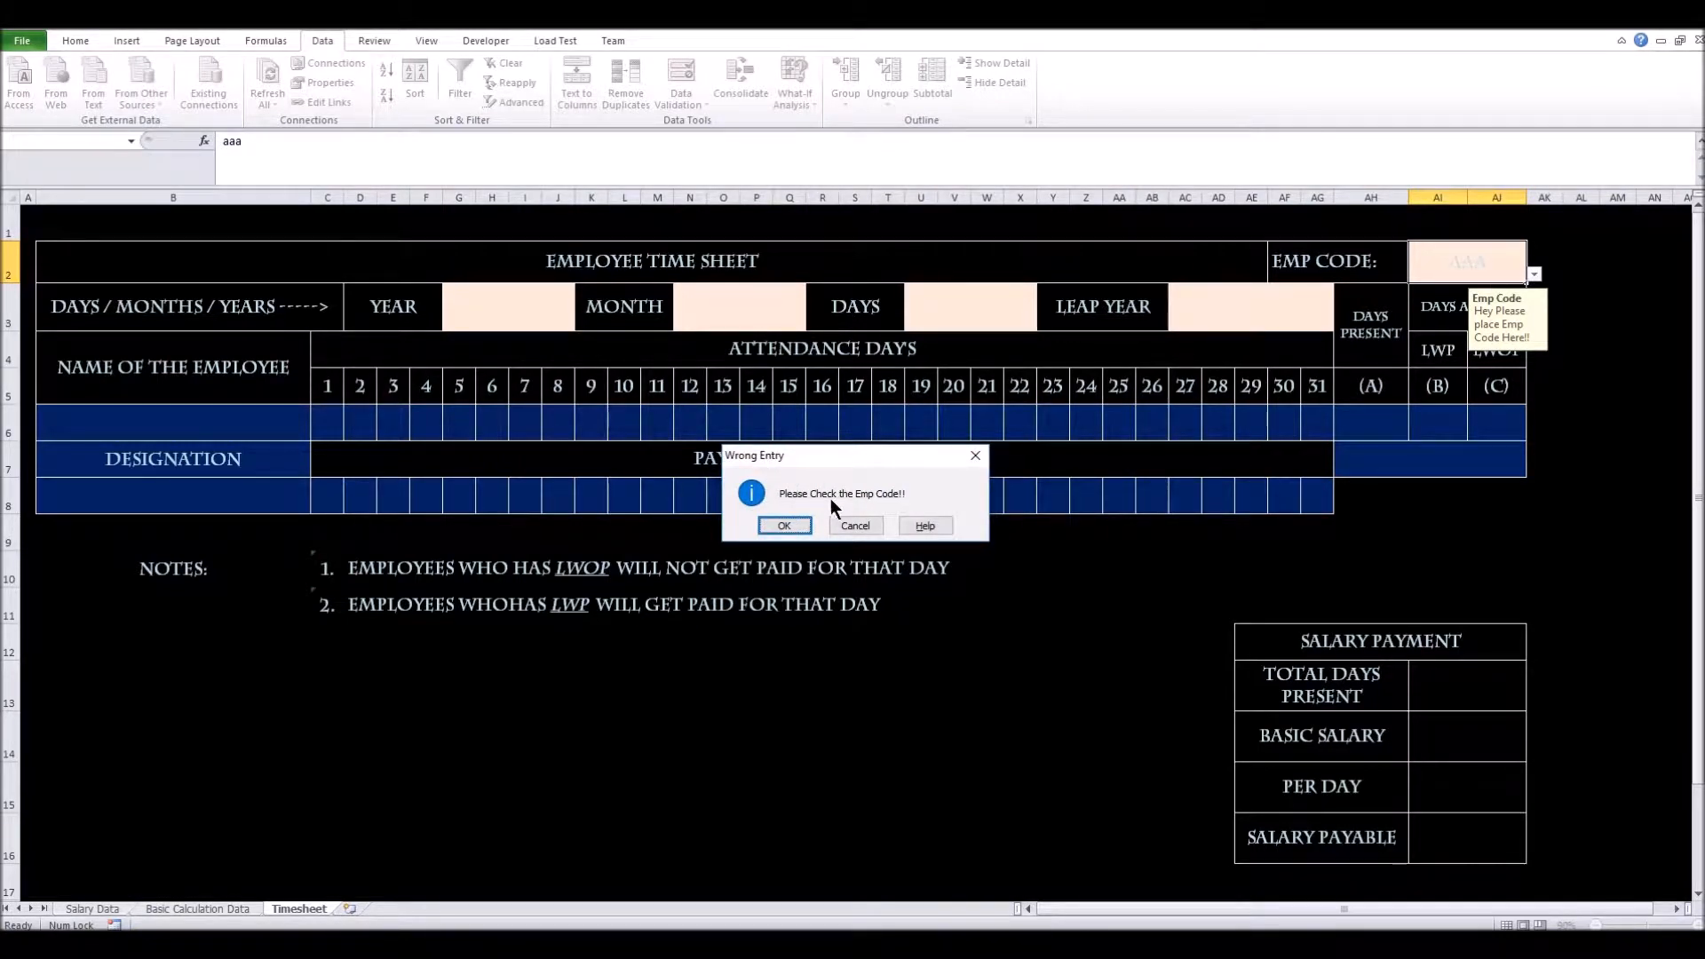
click(802, 523)
Pick employee code 11201 from the EMP CODE dropdown
click(1522, 266)
click(1533, 274)
click(1483, 289)
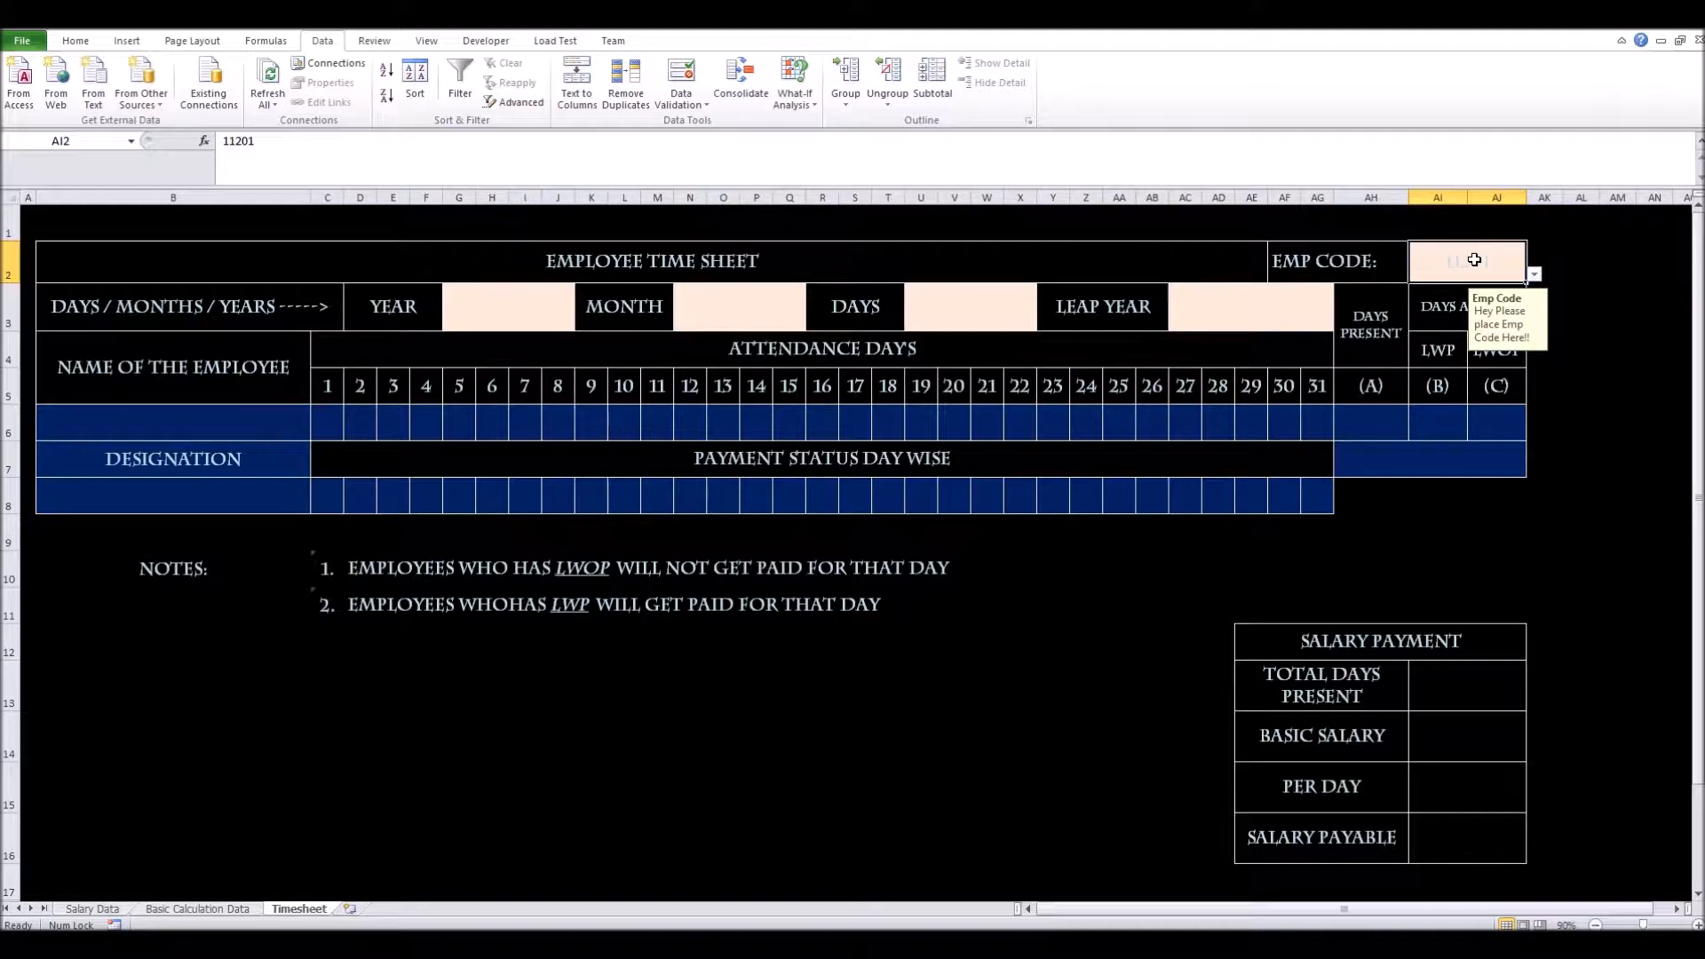
click(71, 41)
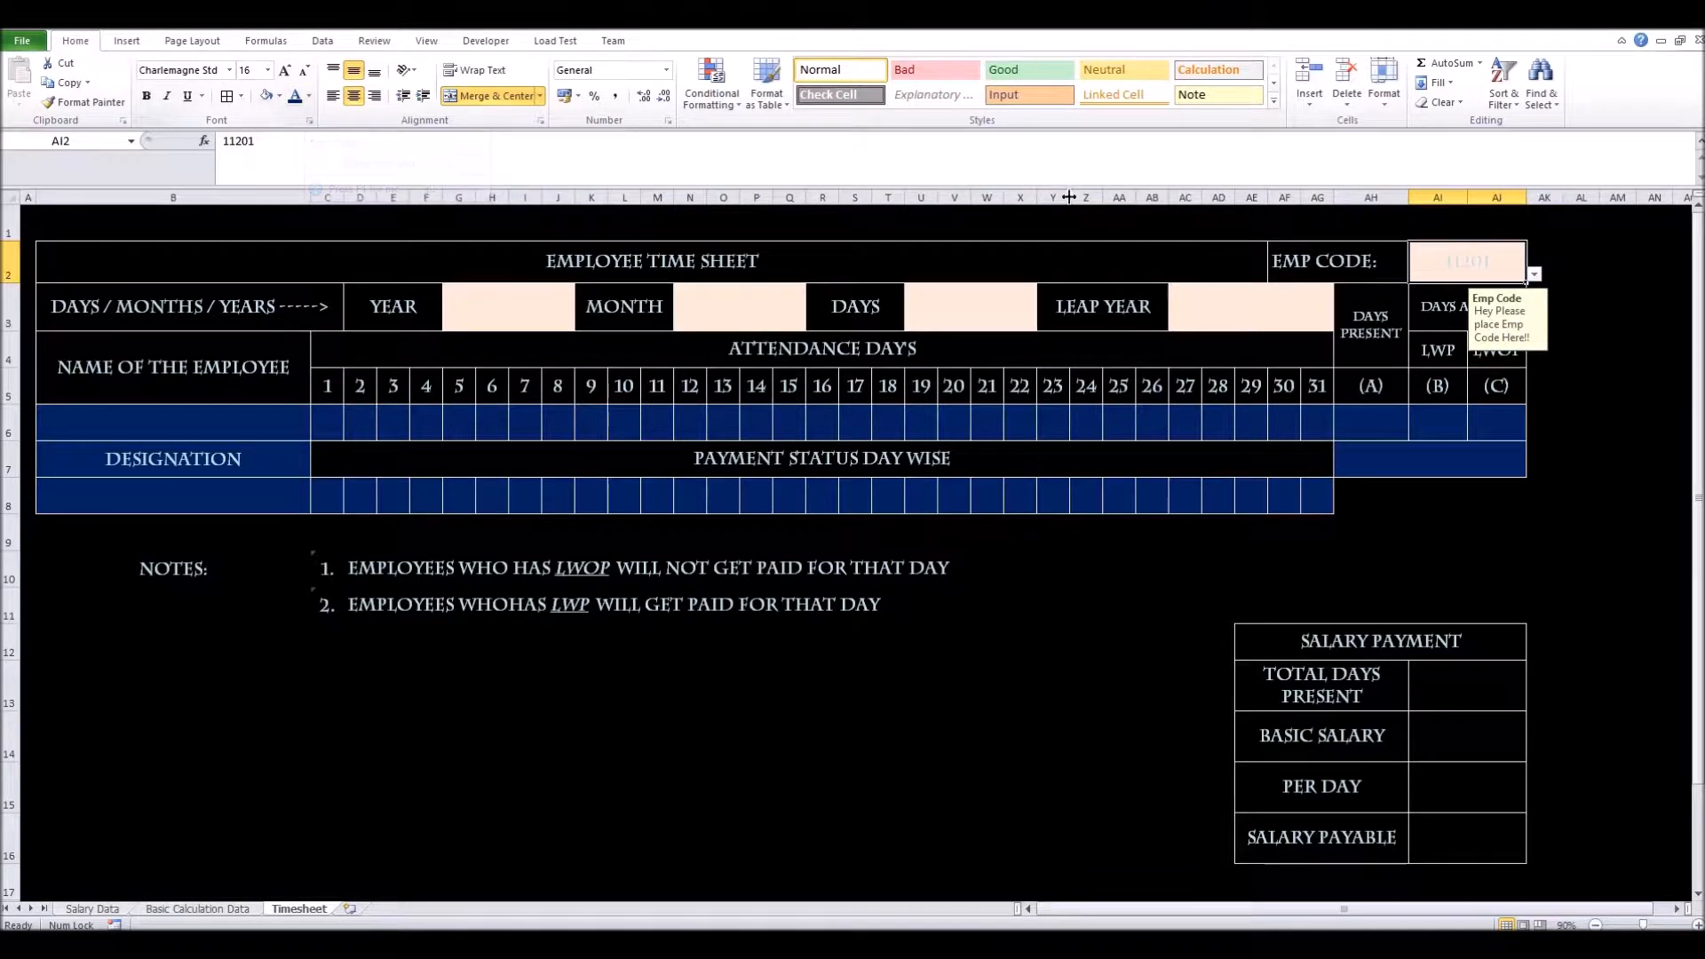
Bold the 11201 code in AI2 and set its font colour to black
click(149, 100)
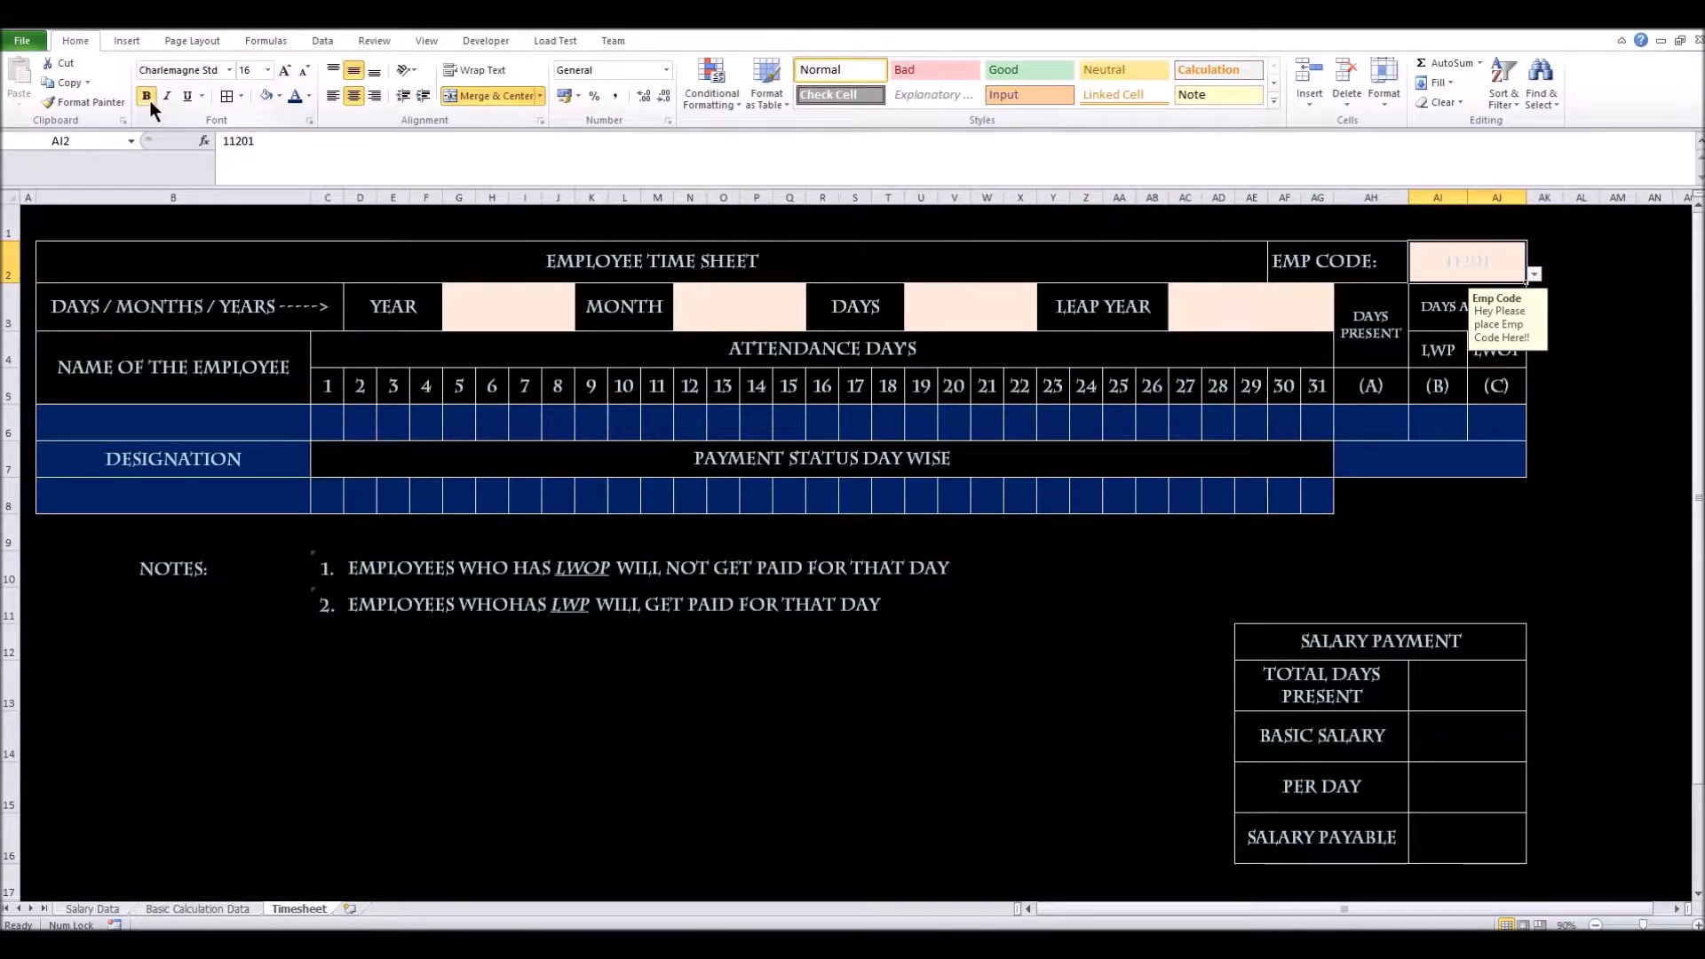
click(307, 96)
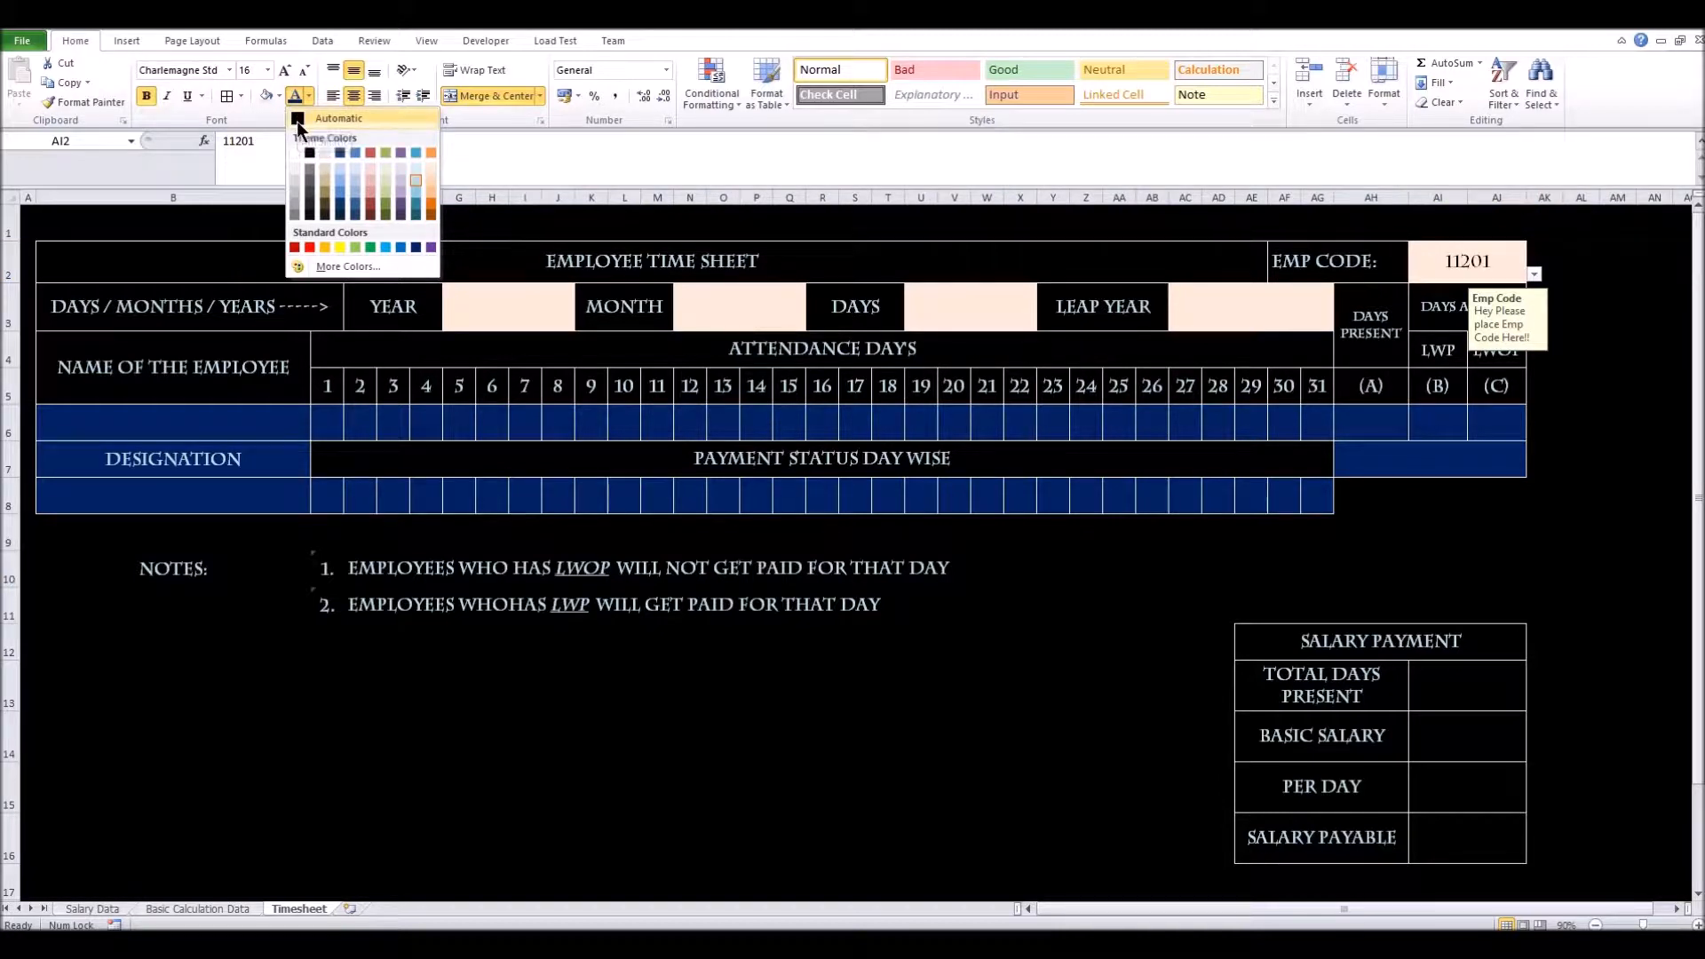
click(310, 154)
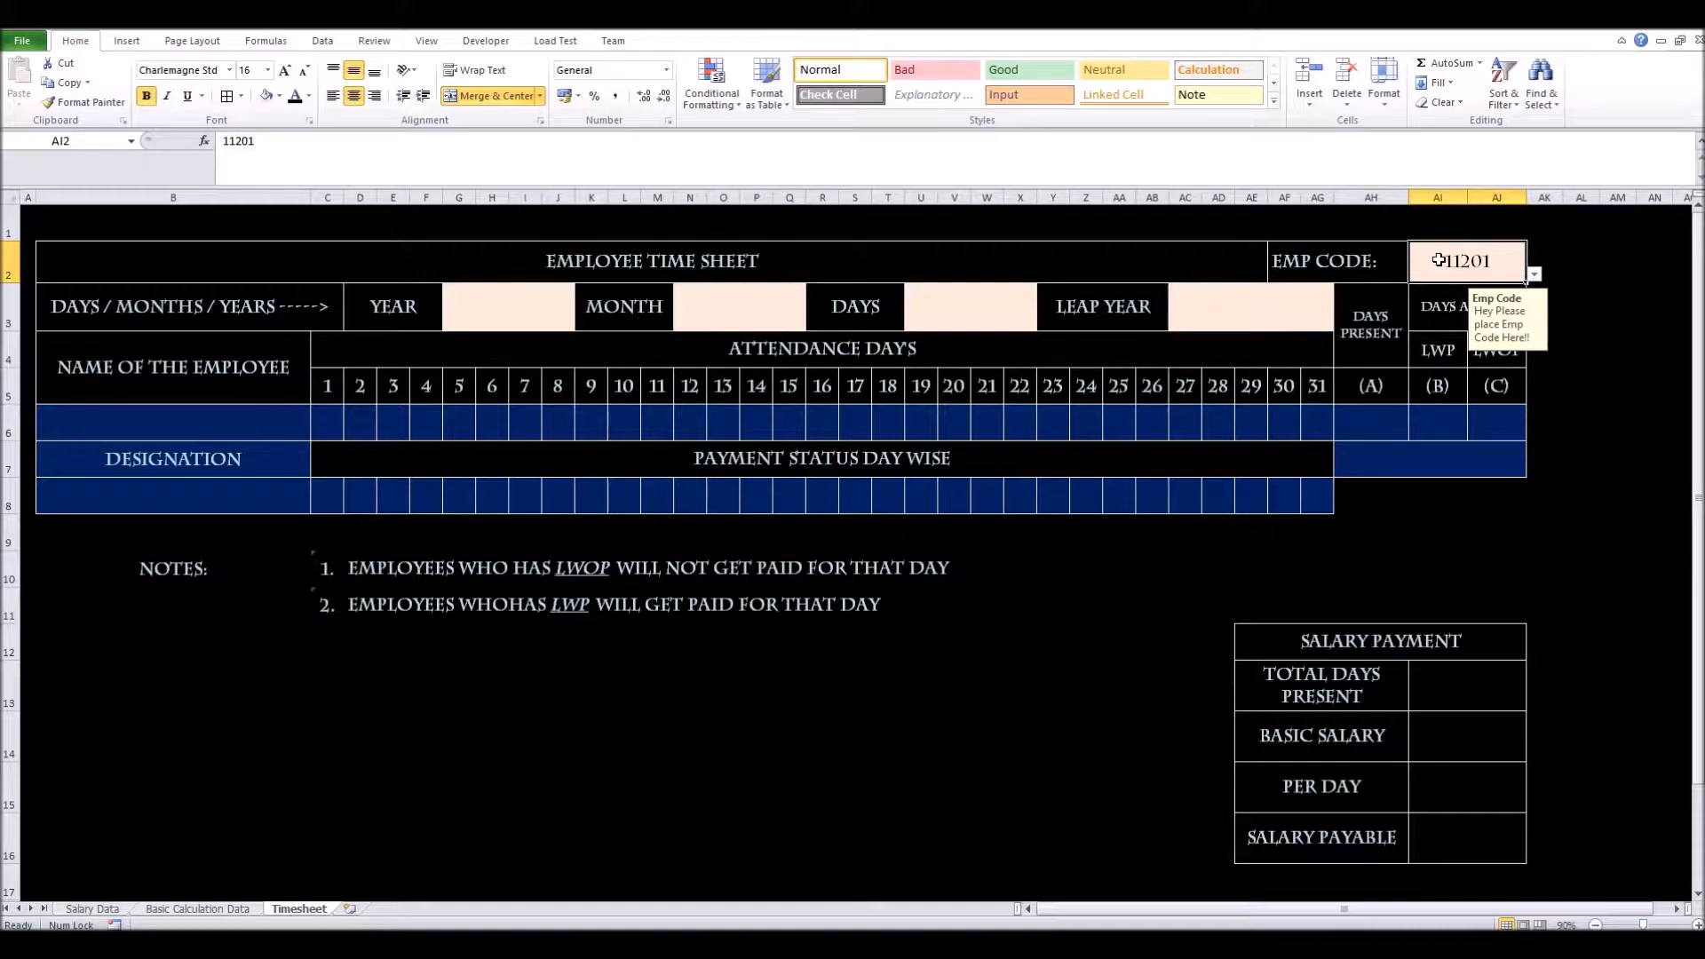
click(185, 433)
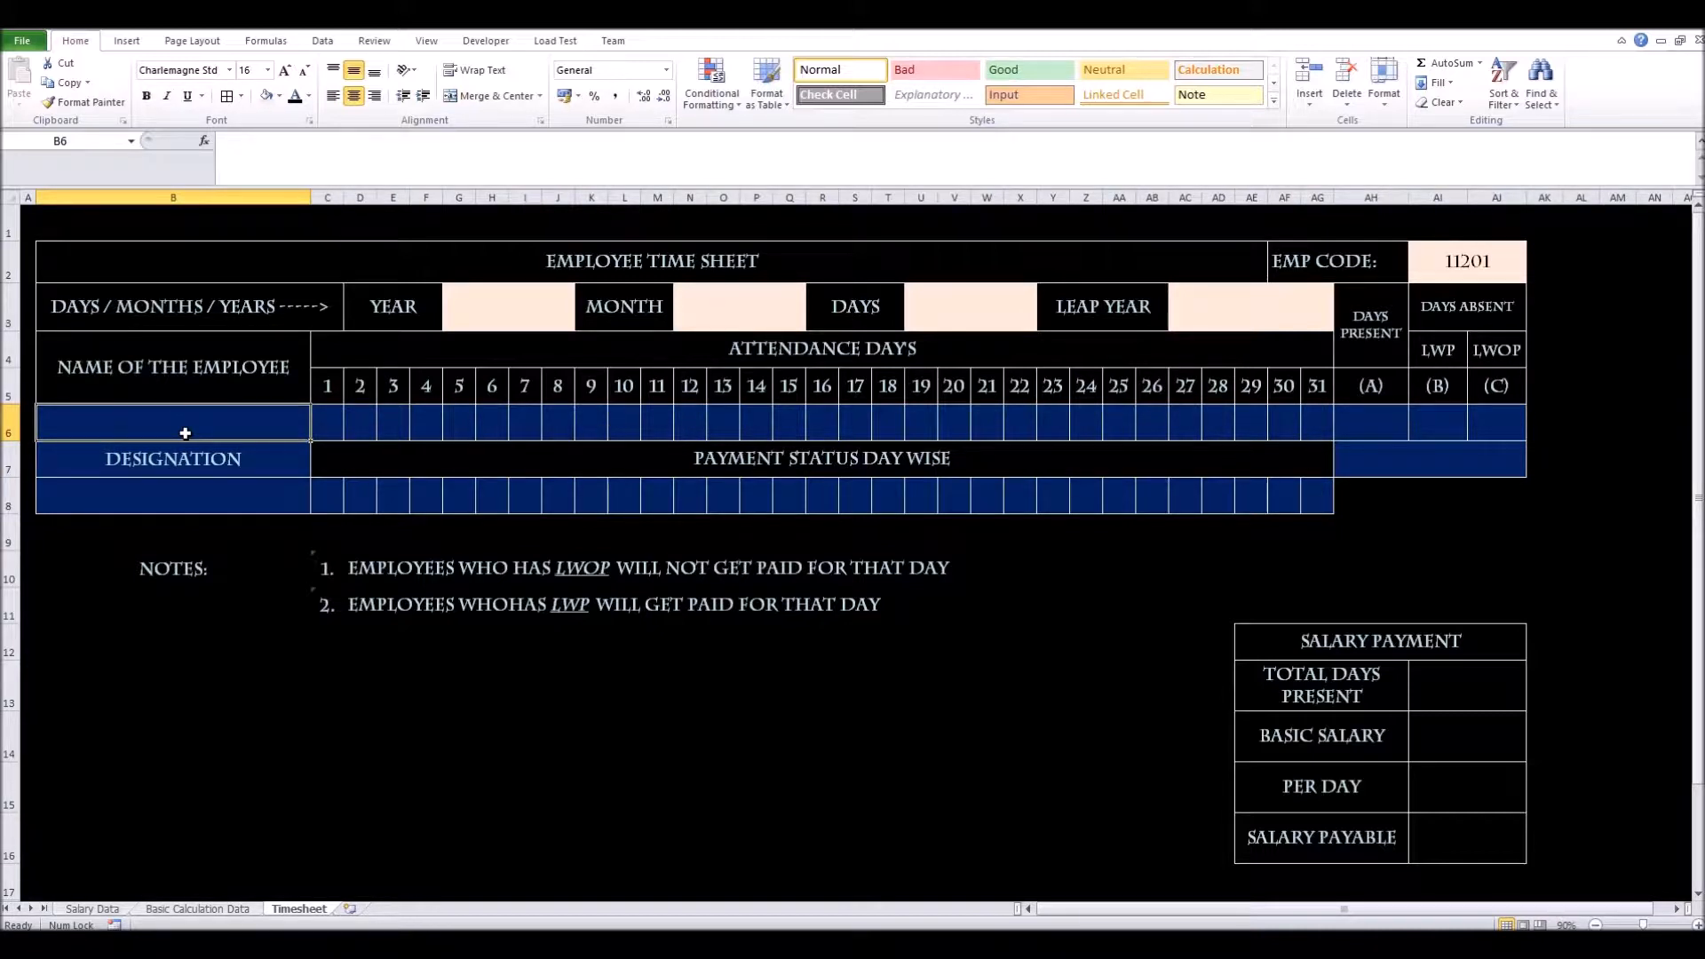
In B6, start =VLOOKUP($AI$2, using the absolute EMP CODE, with Salary Data showing for the table
text(=)
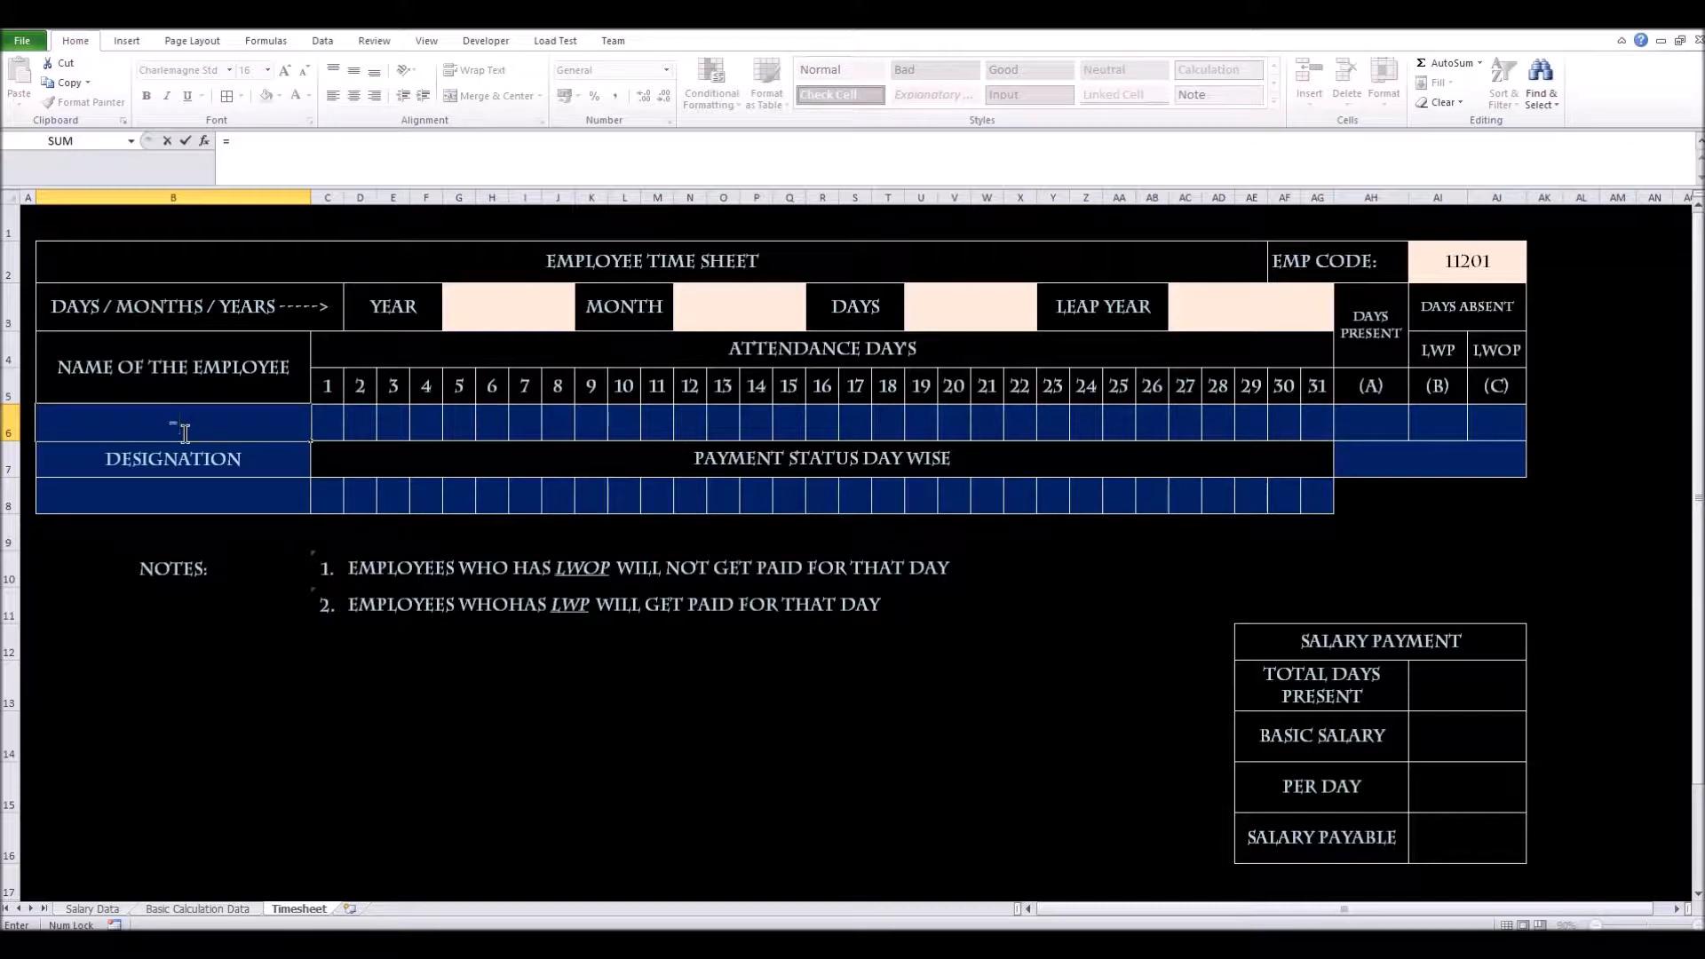
text(vloo)
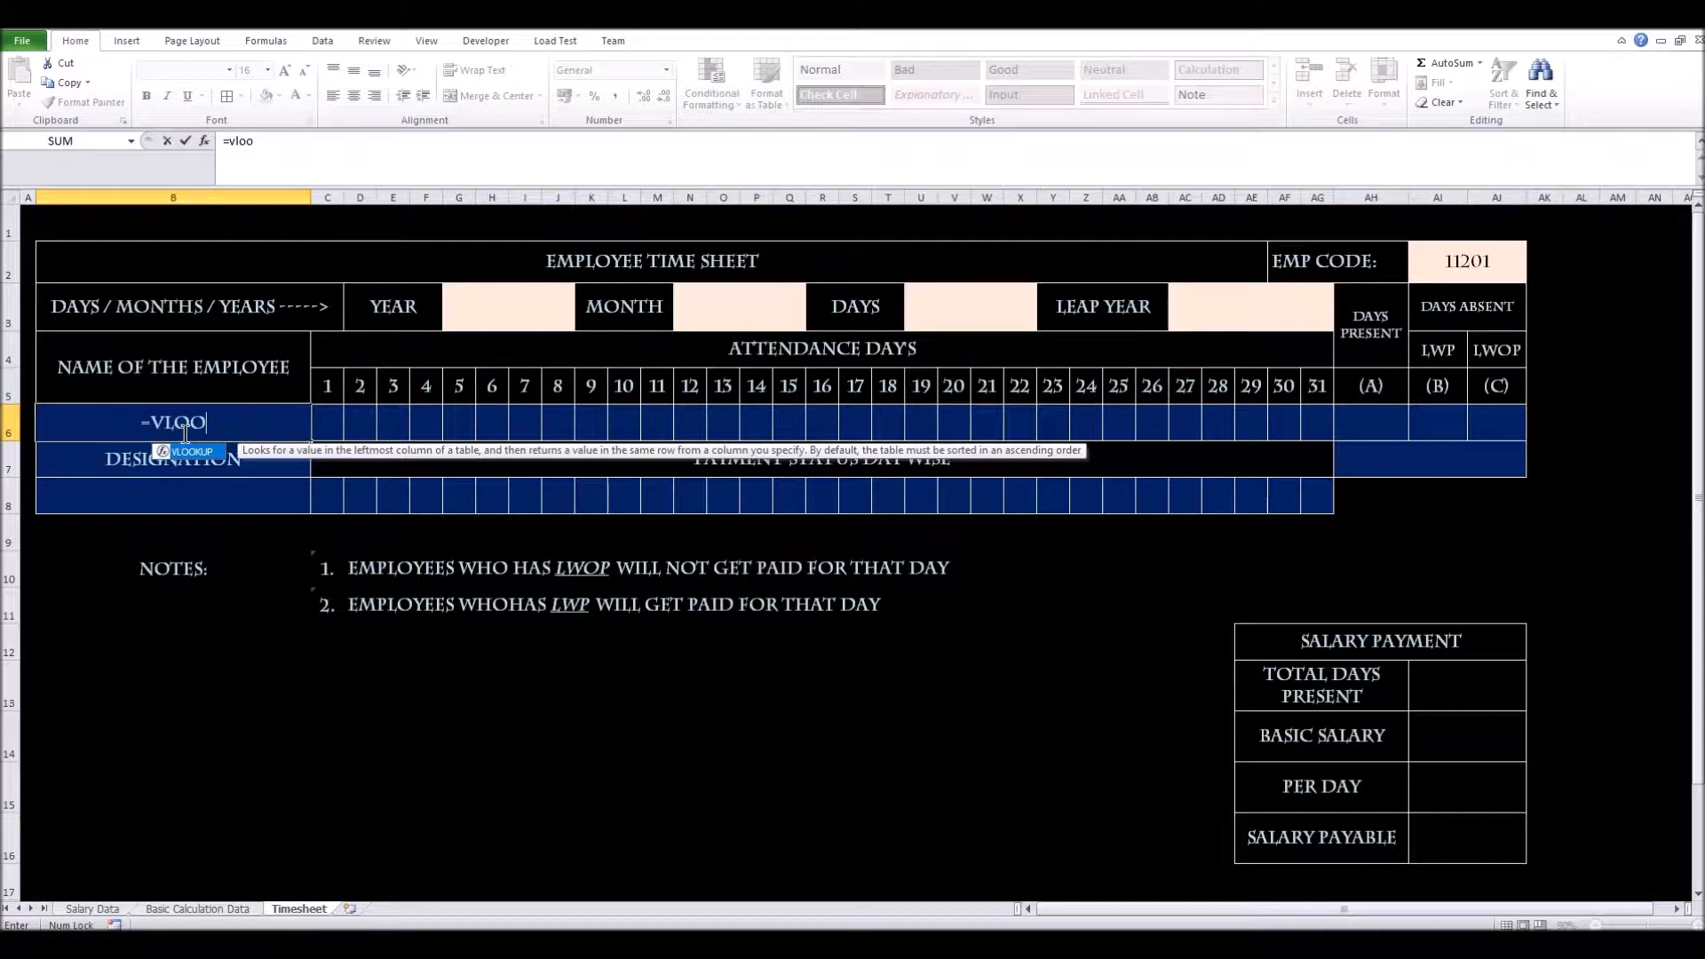
key(Tab)
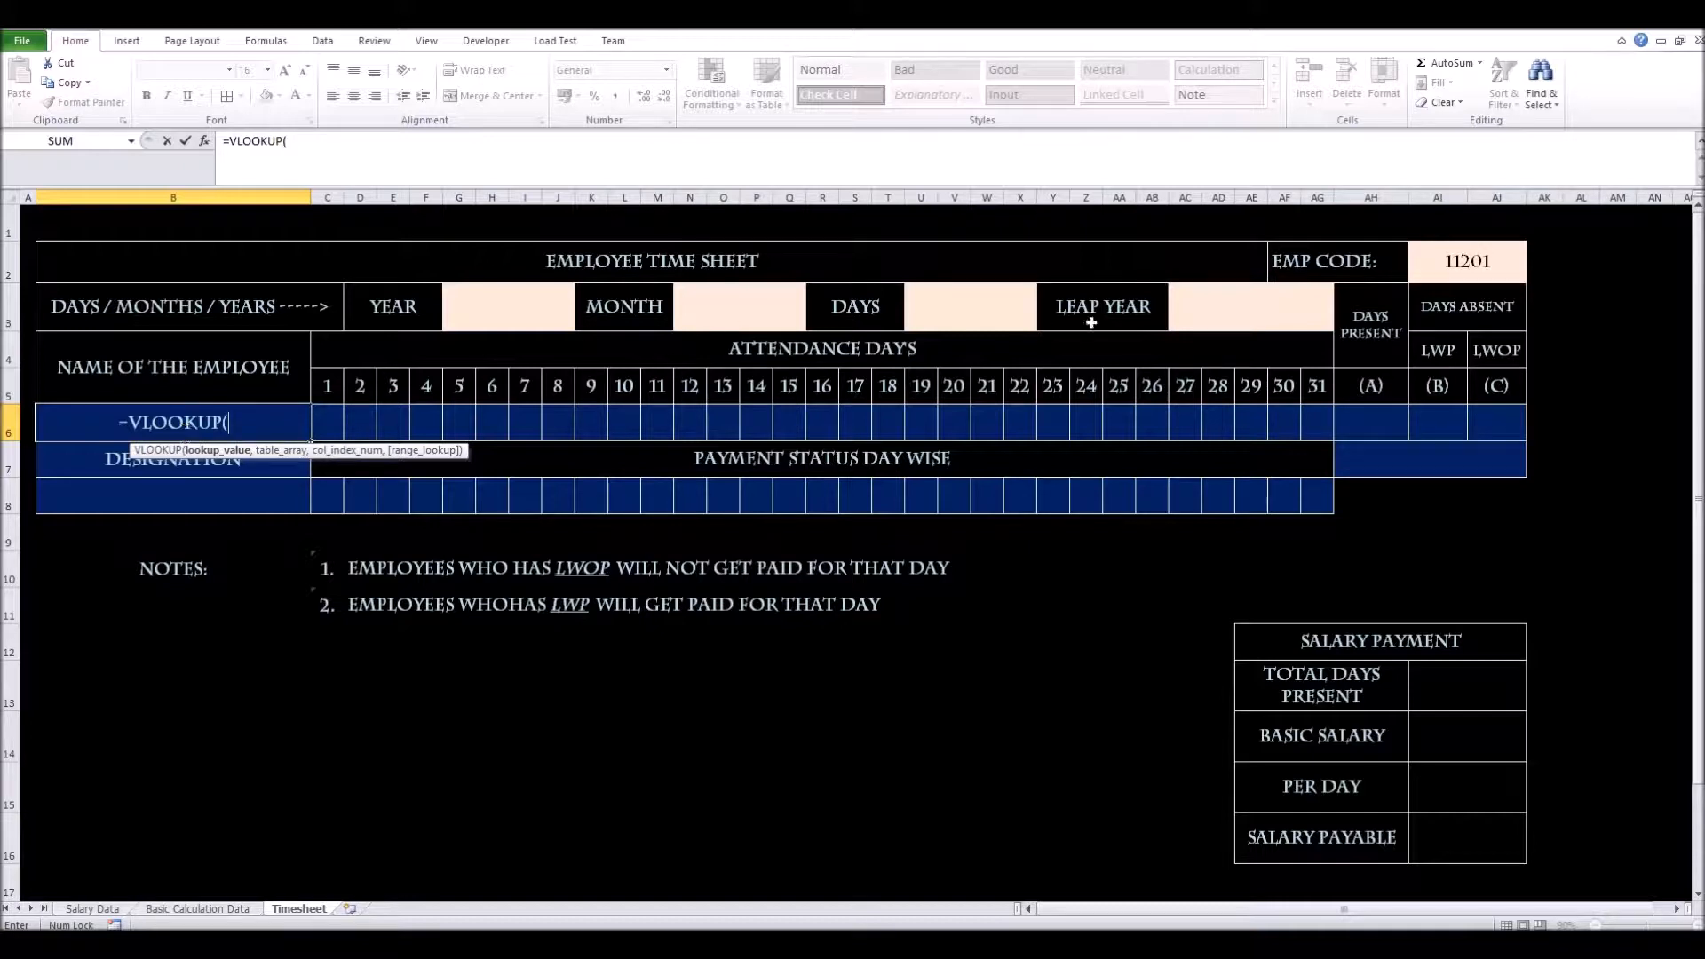
click(1451, 257)
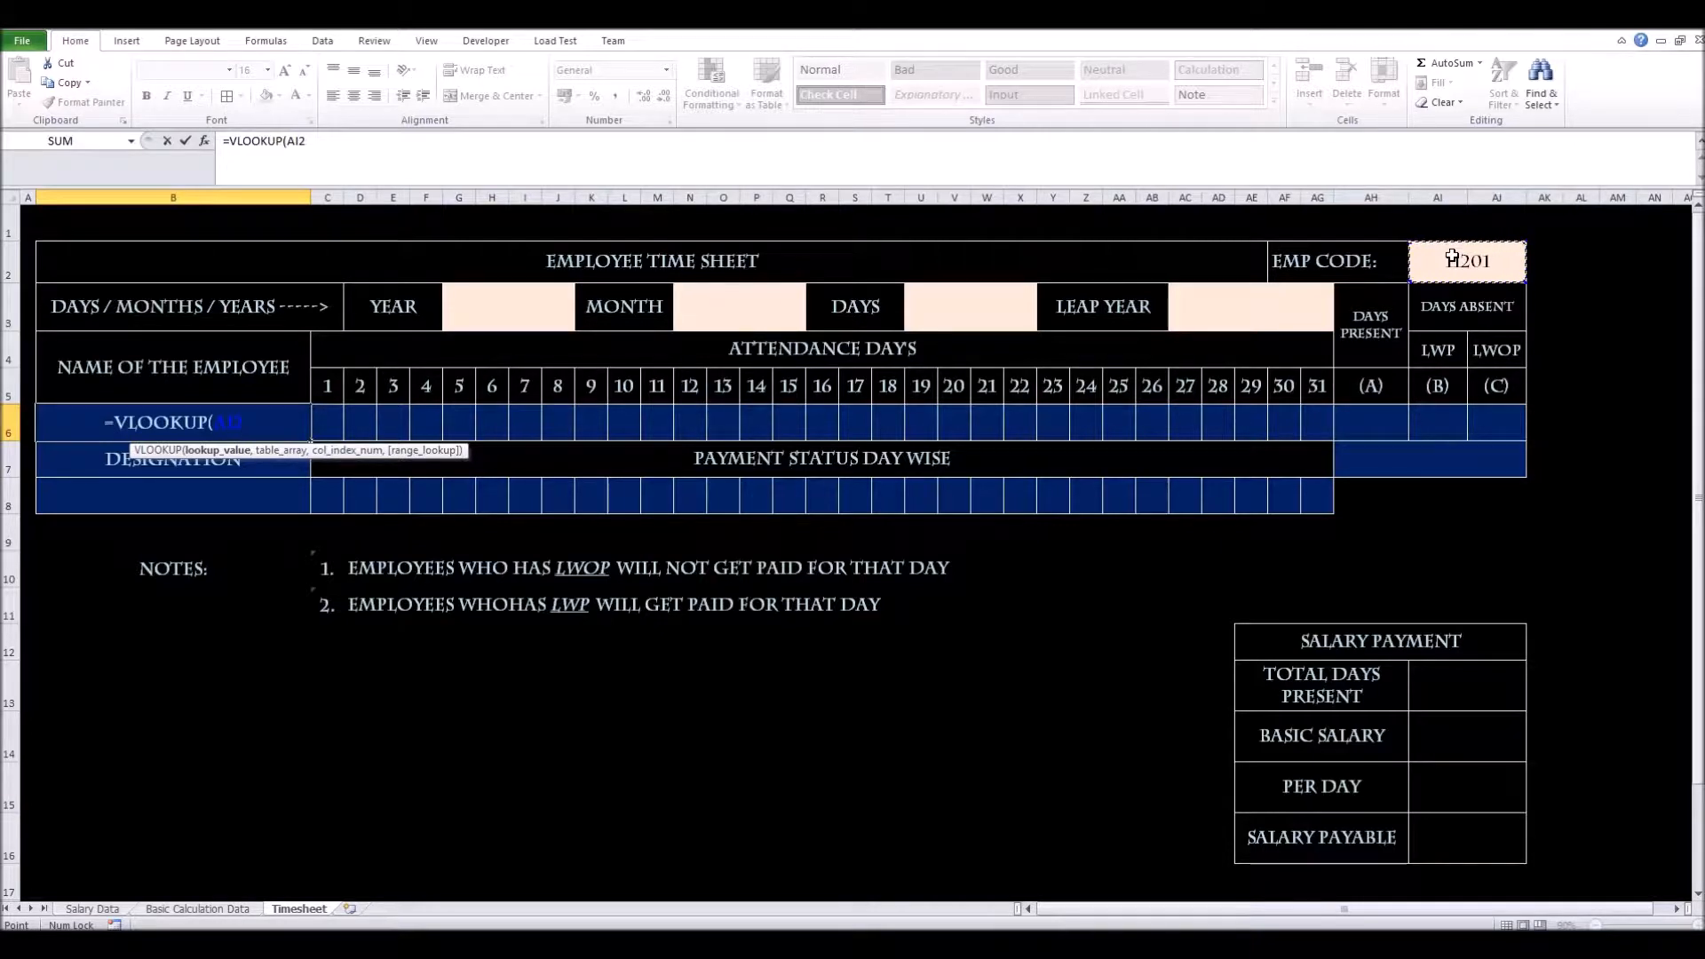
key(F4)
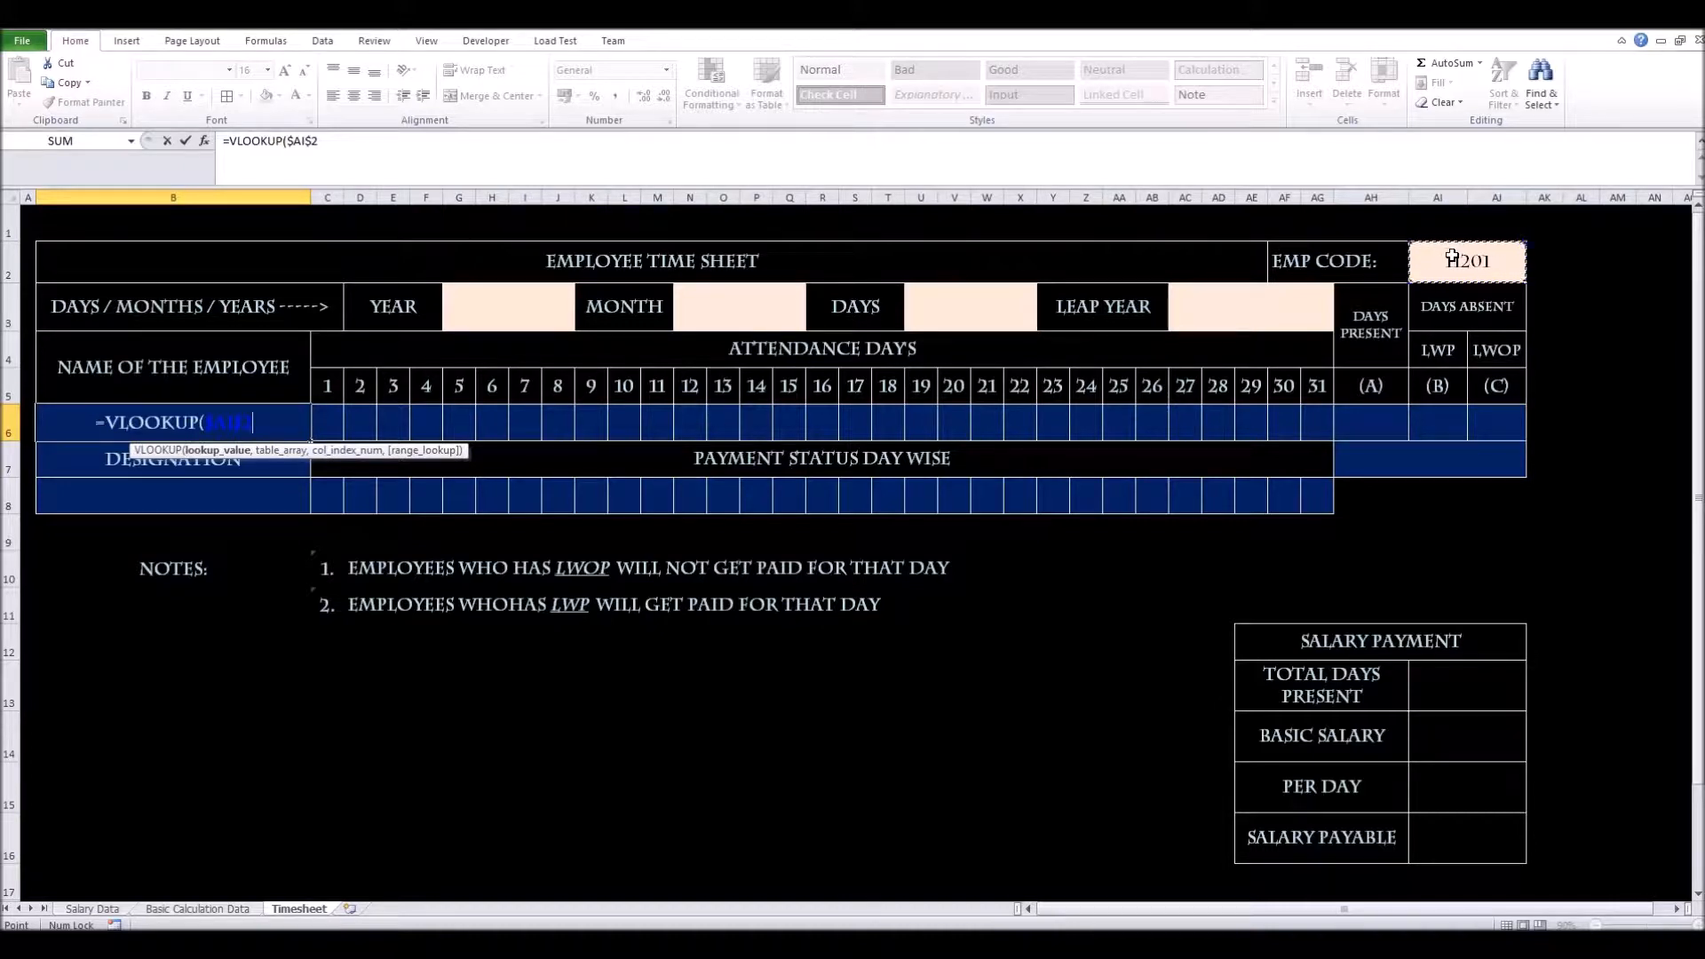
text(,)
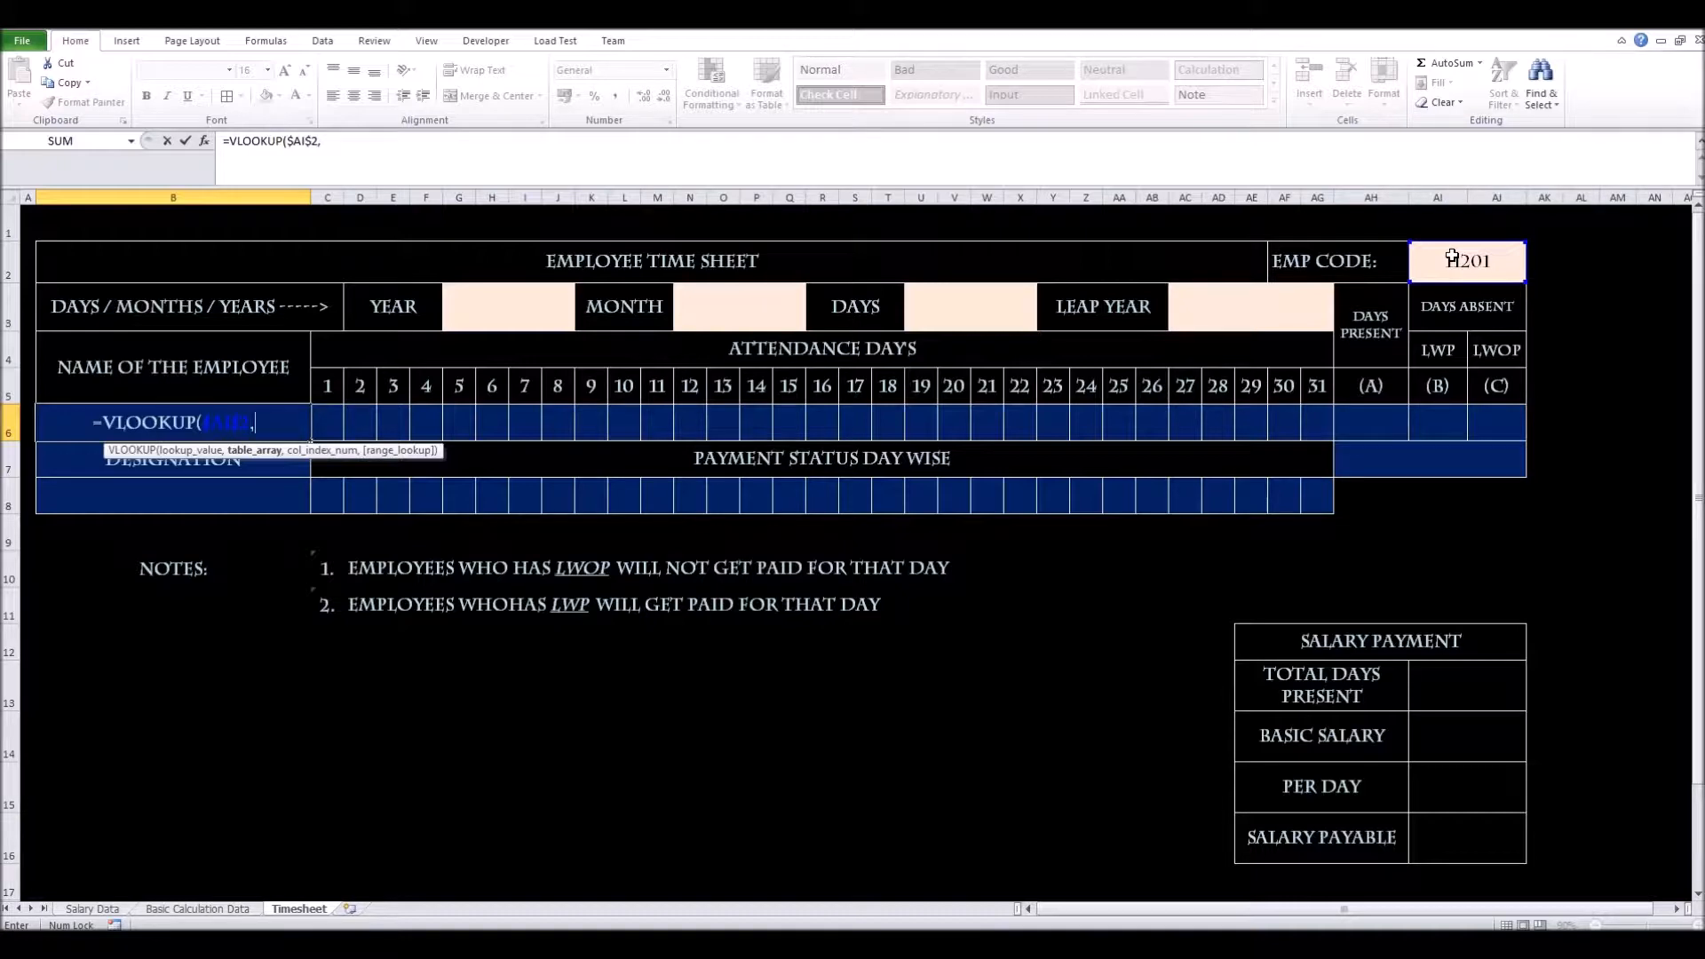
key(ctrl+Page_Up)
key(ctrl+Page_Up)
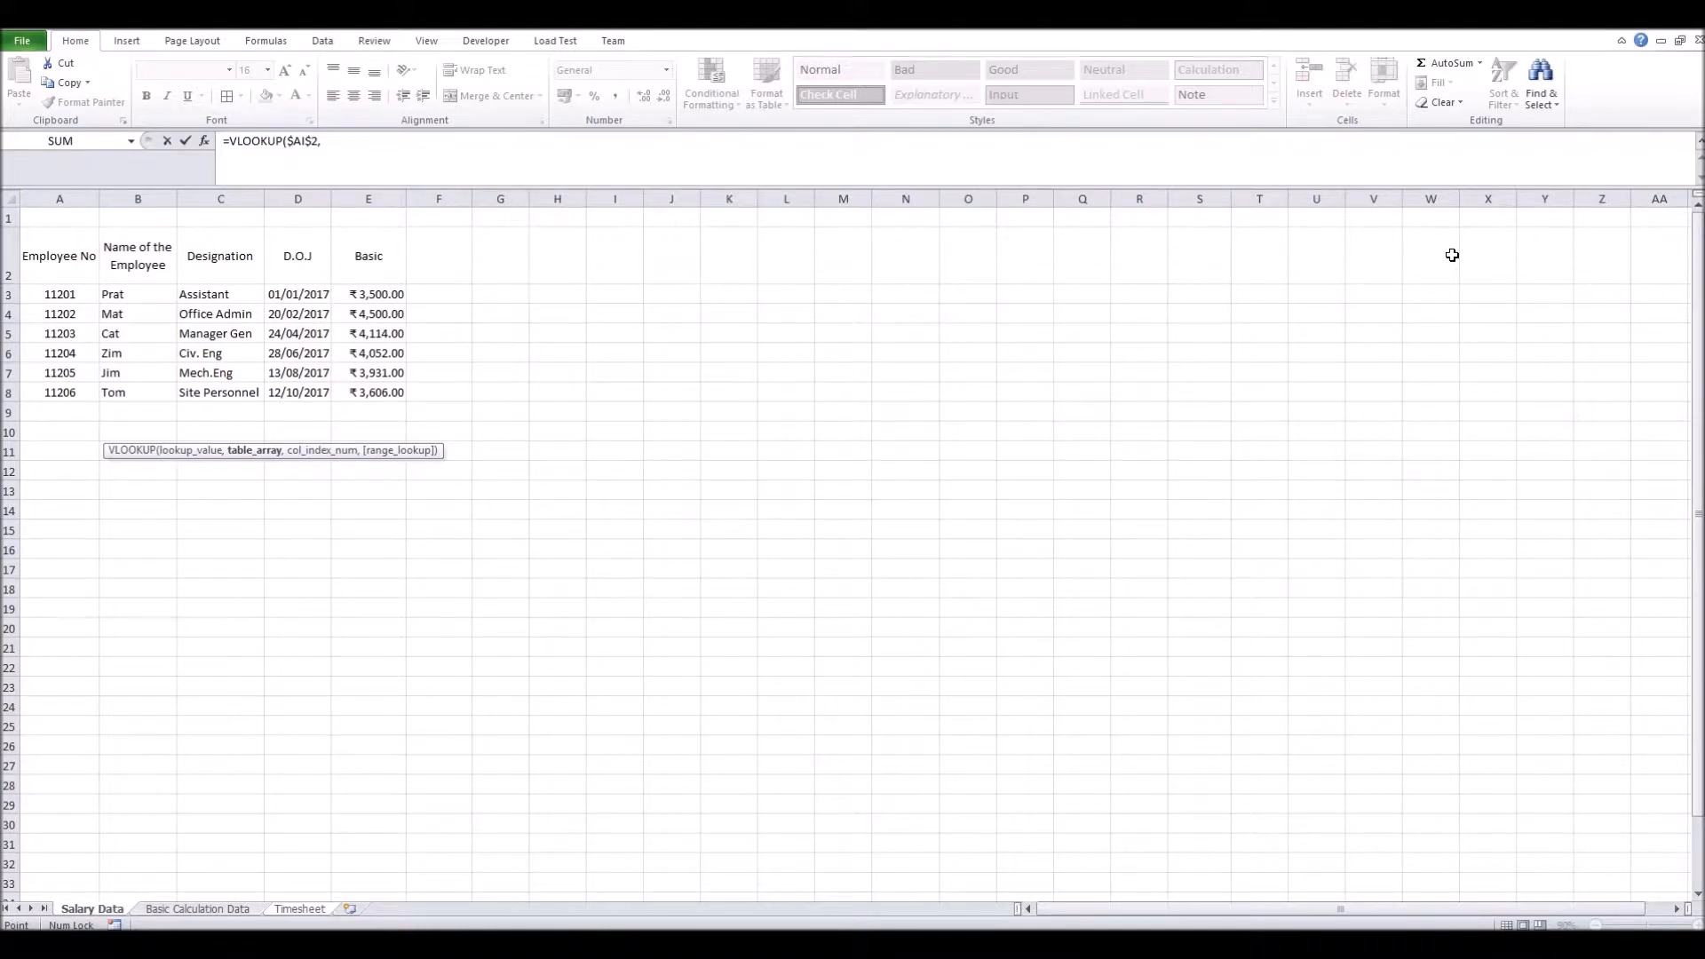
Complete =VLOOKUP($AI$2,'Salary Data'!$A$3:$E$9,2,0) so the employee name shows PRAT
key(Down)
key(Down)
key(shift+Right)
key(shift+Right)
key(shift+Right)
key(shift+Right)
key(ctrl+shift+Down)
key(ctrl+shift+Down)
key(ctrl+shift+Up)
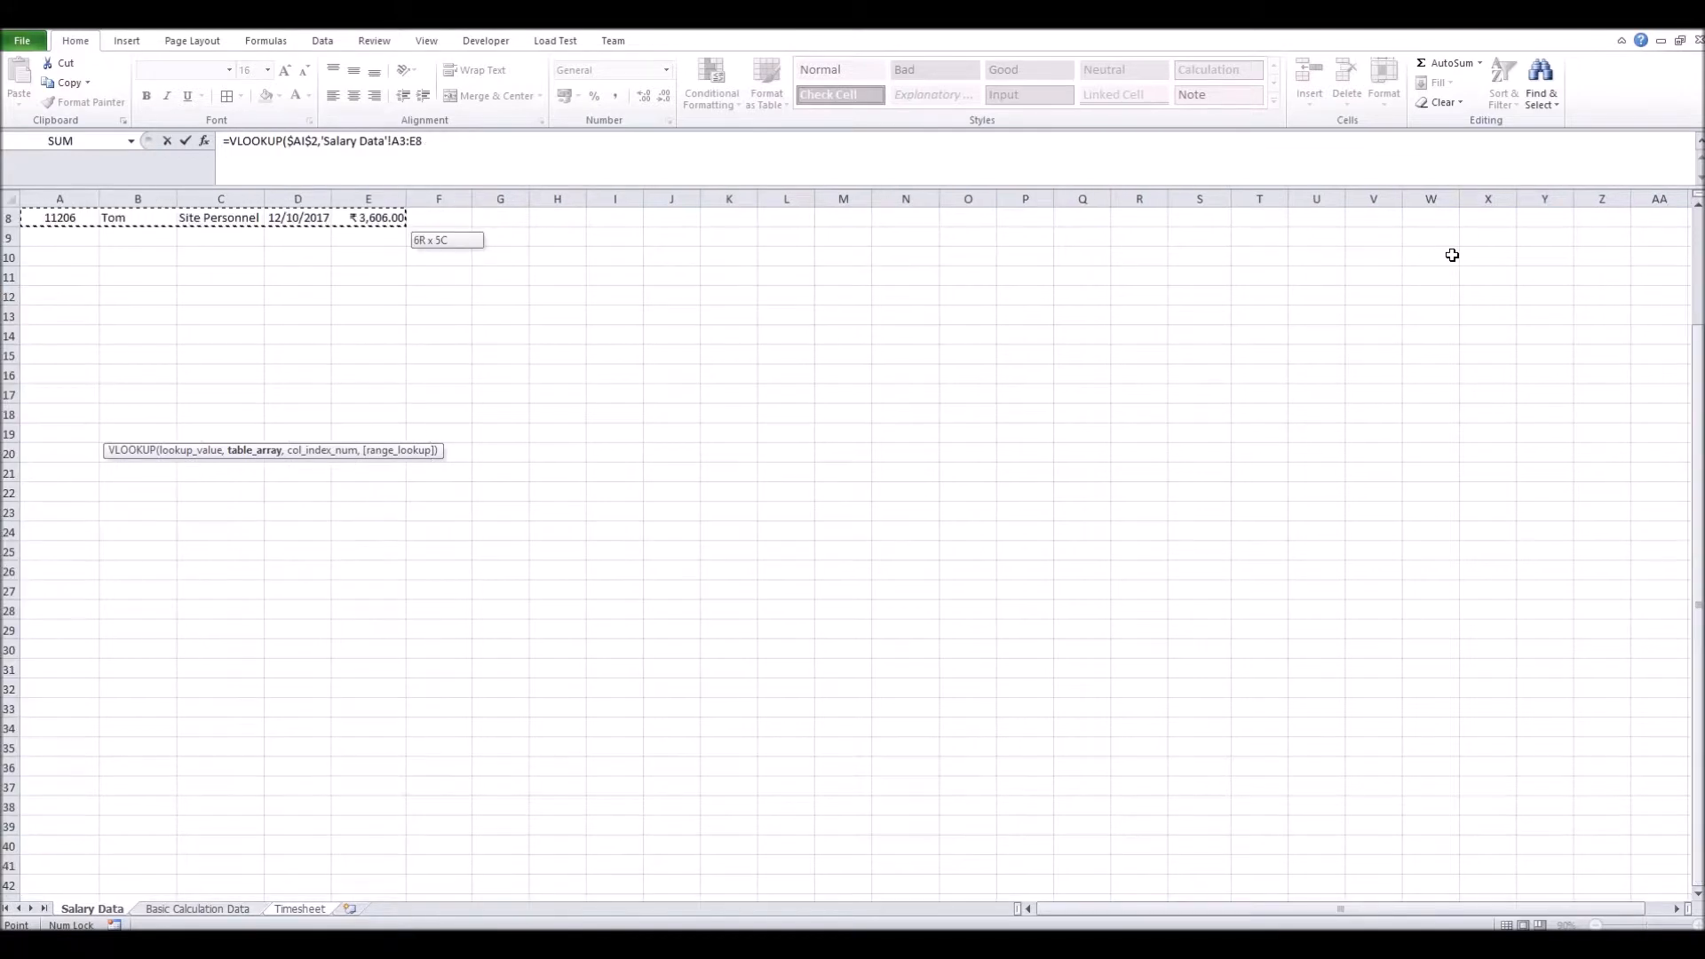
key(shift+Down)
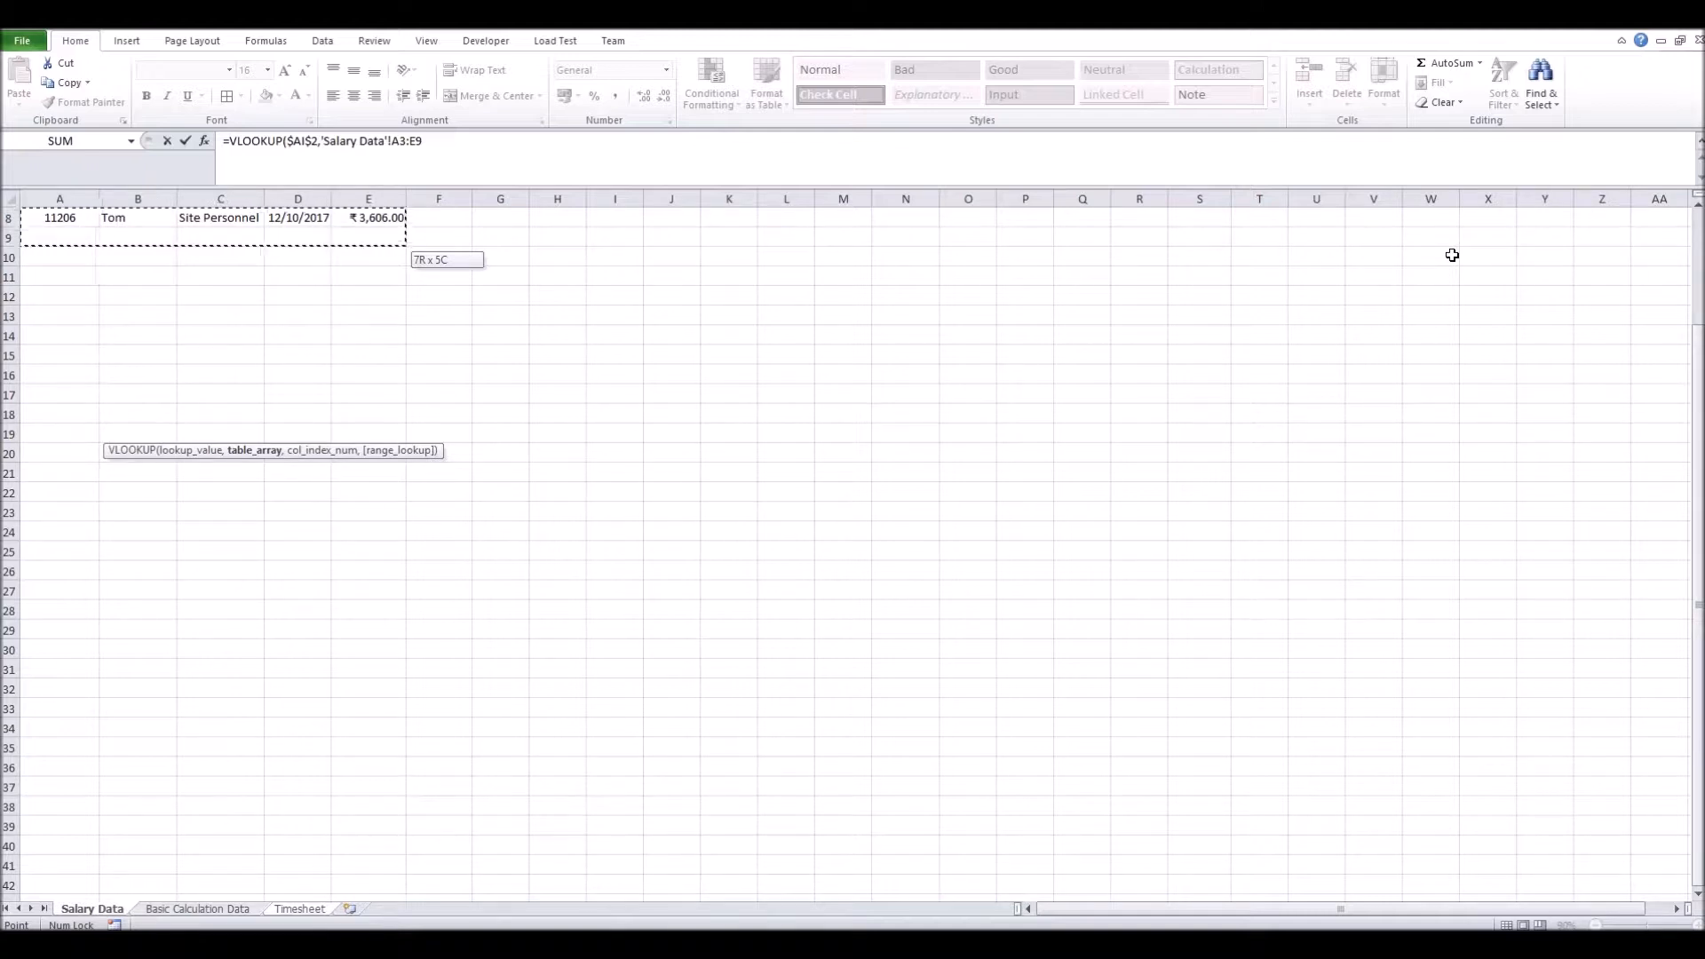
key(F4)
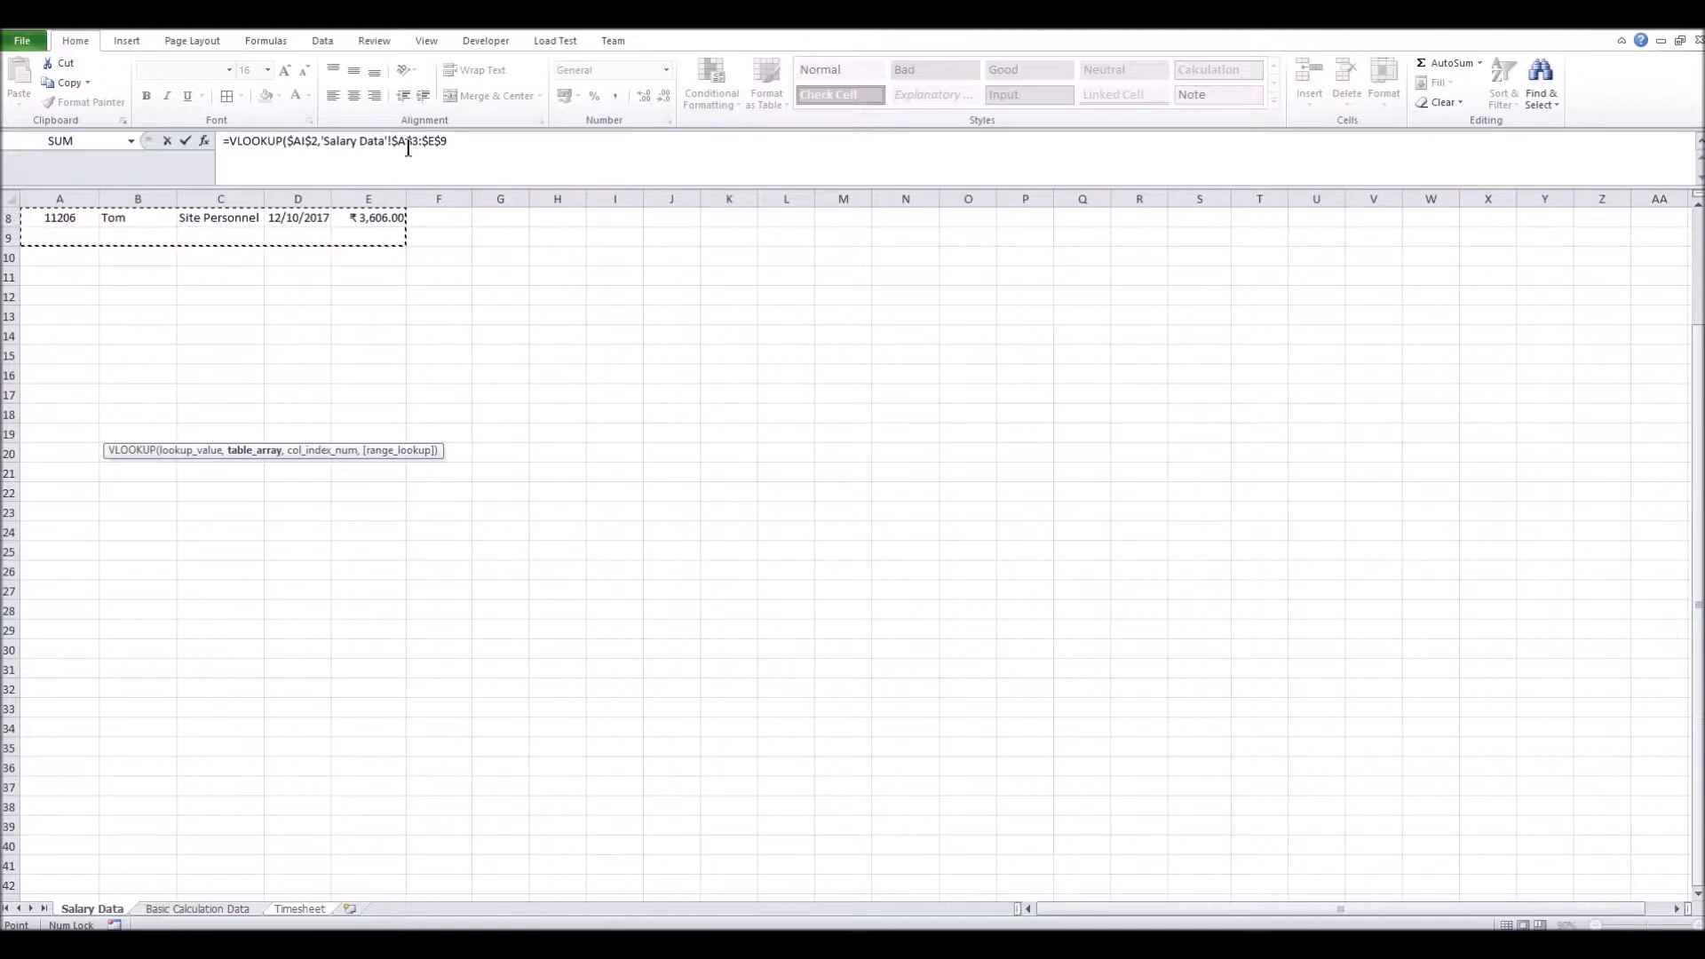
text(,)
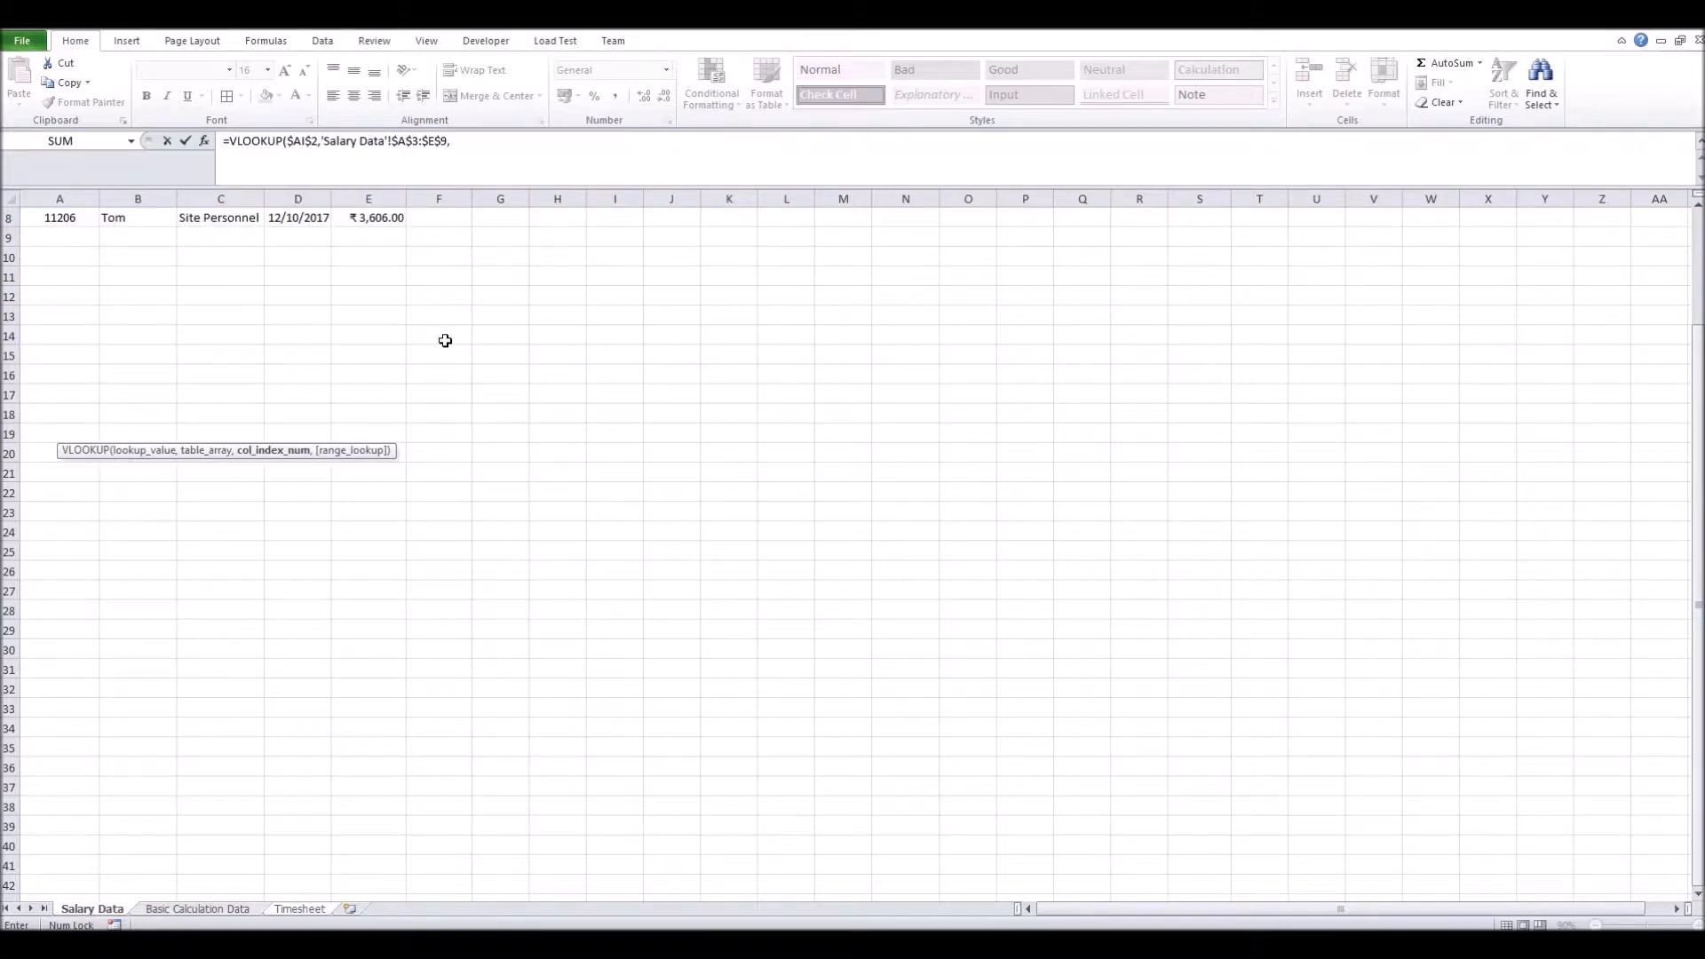
scroll(445, 340, up, 3)
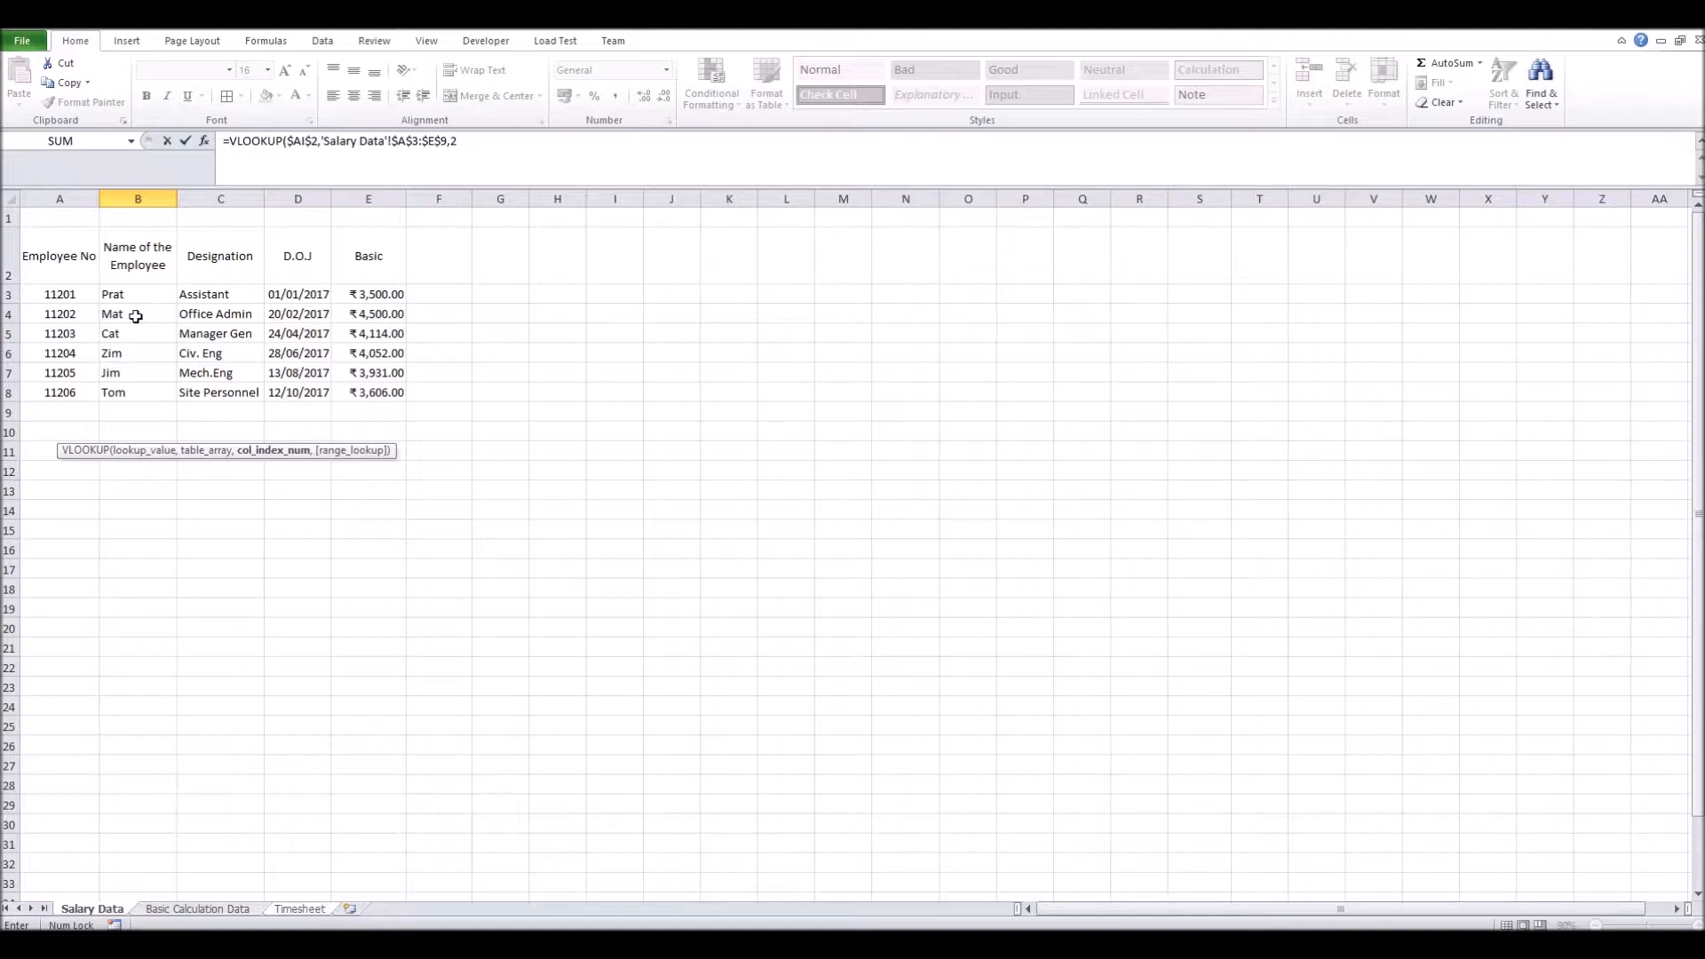
text(,)
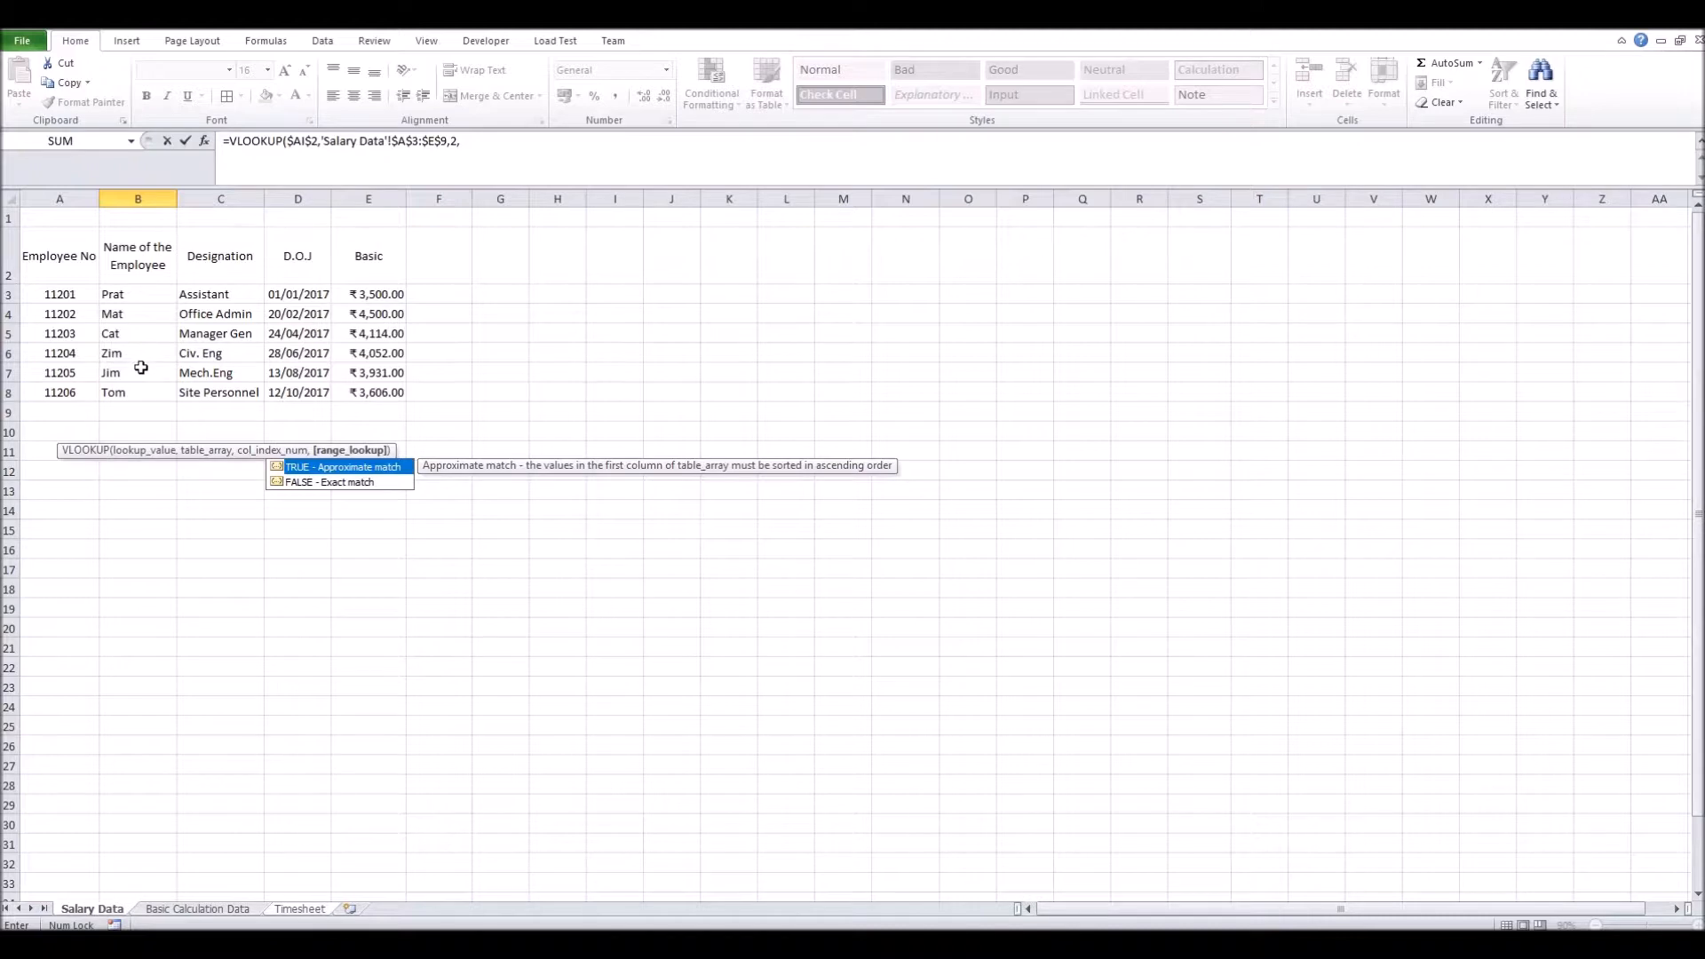
text(0)
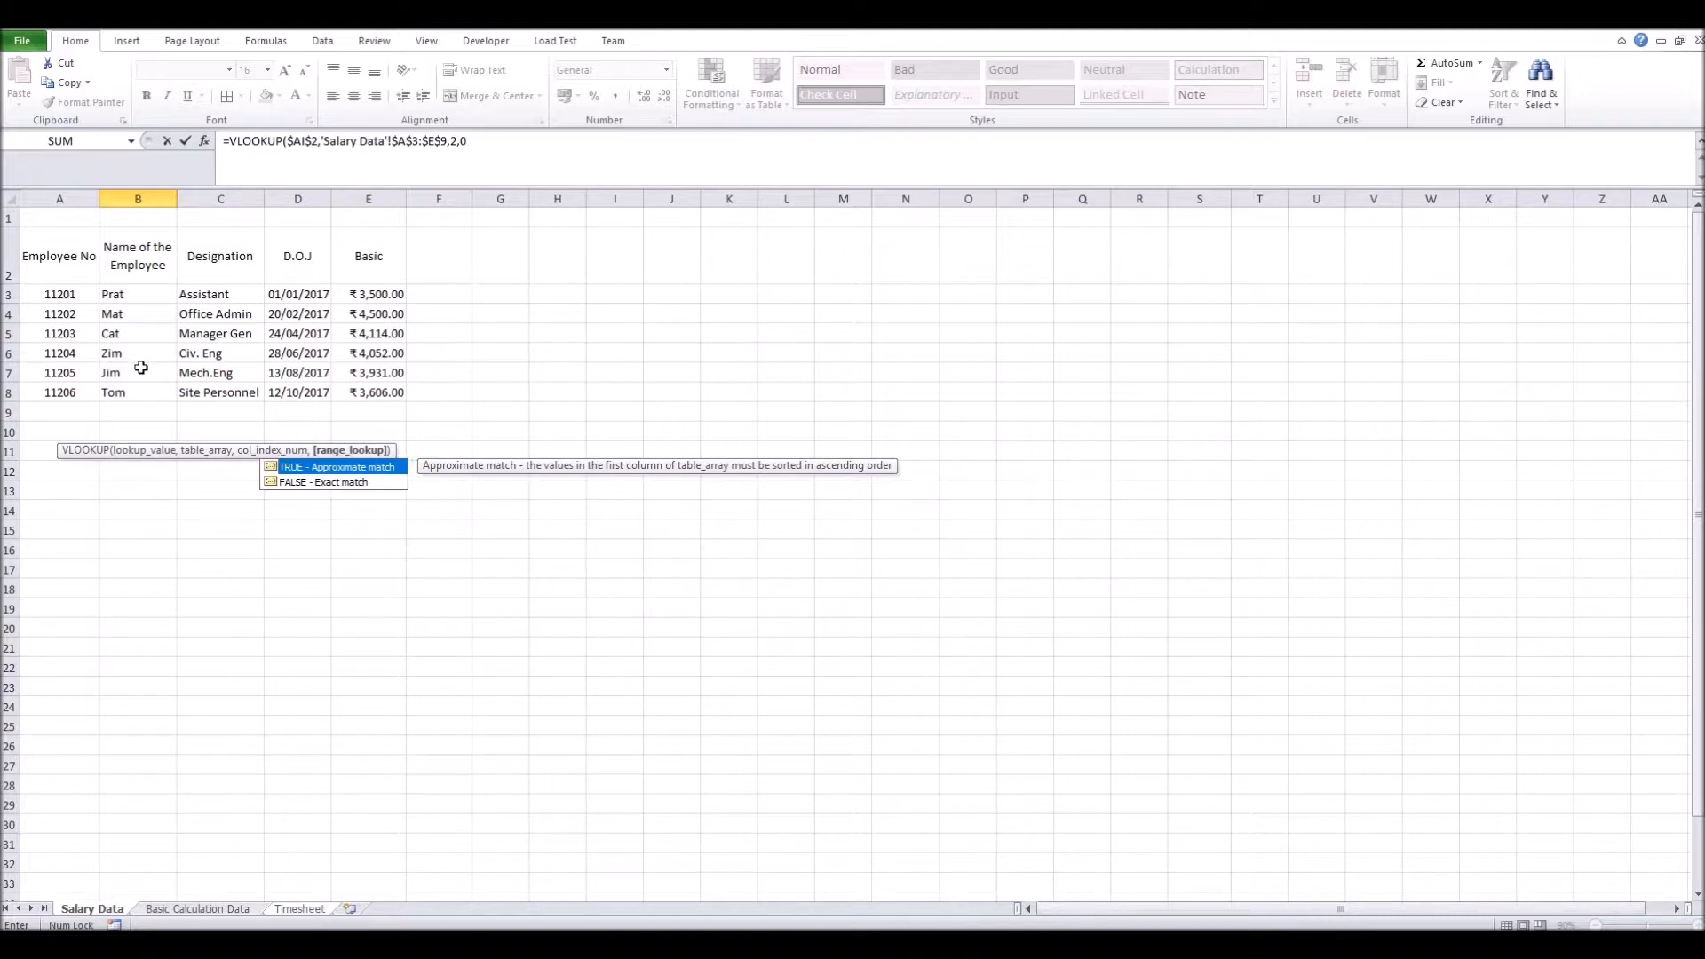
text())
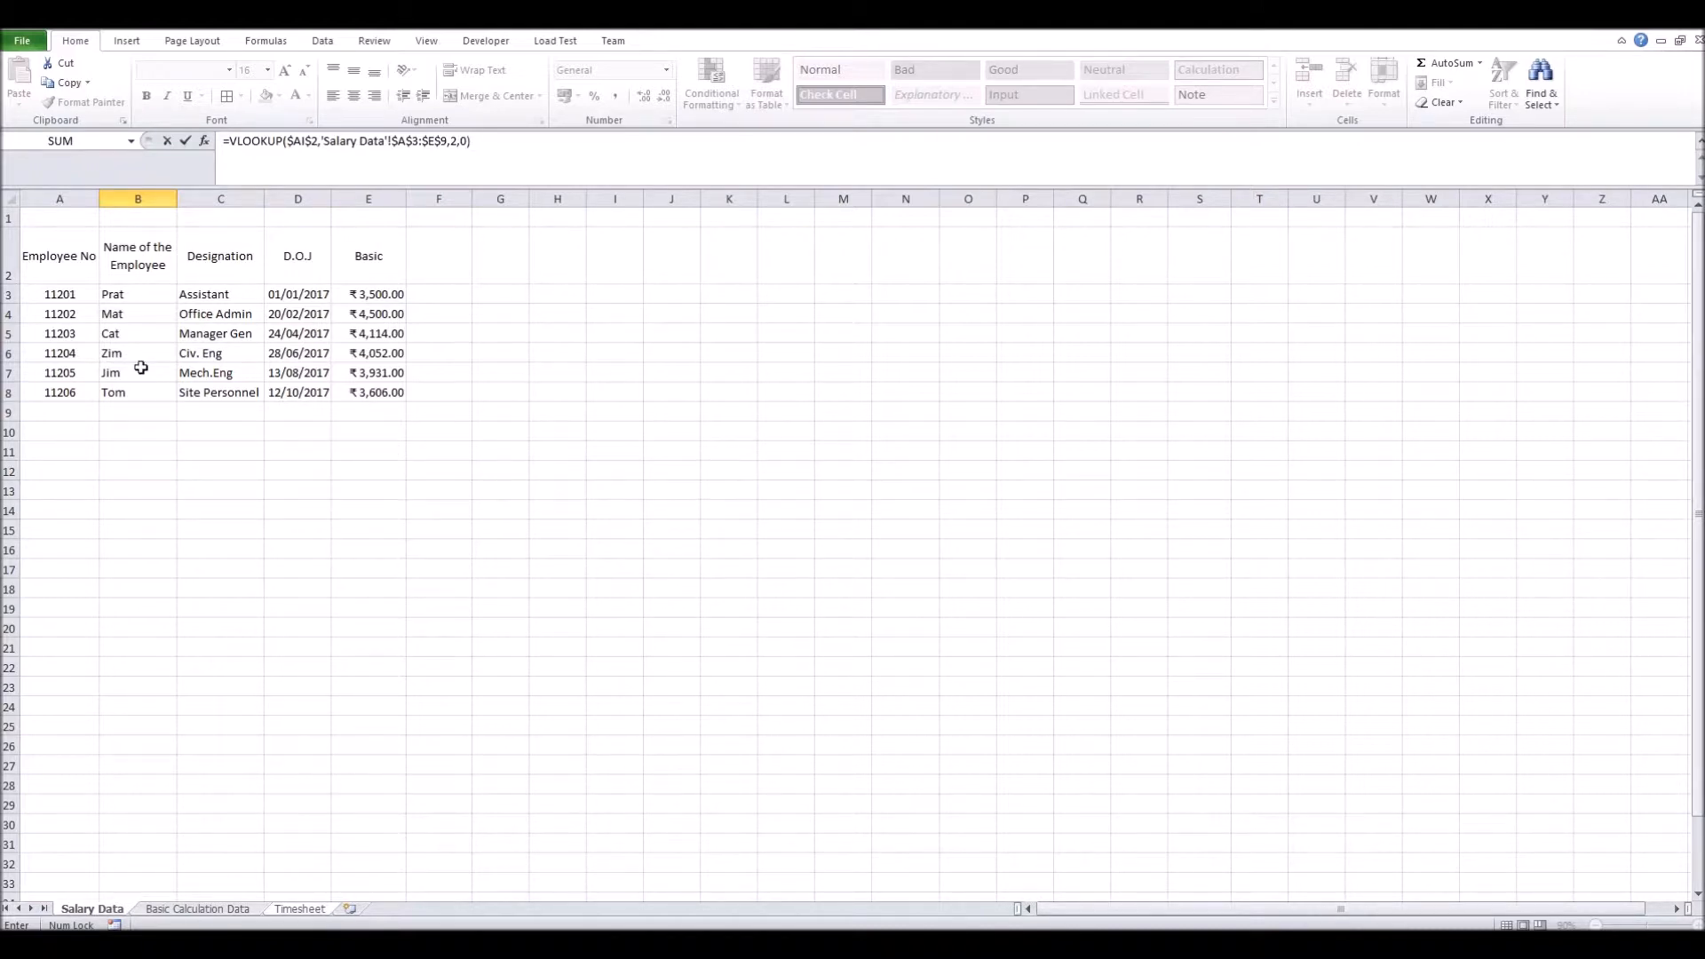
key(Return)
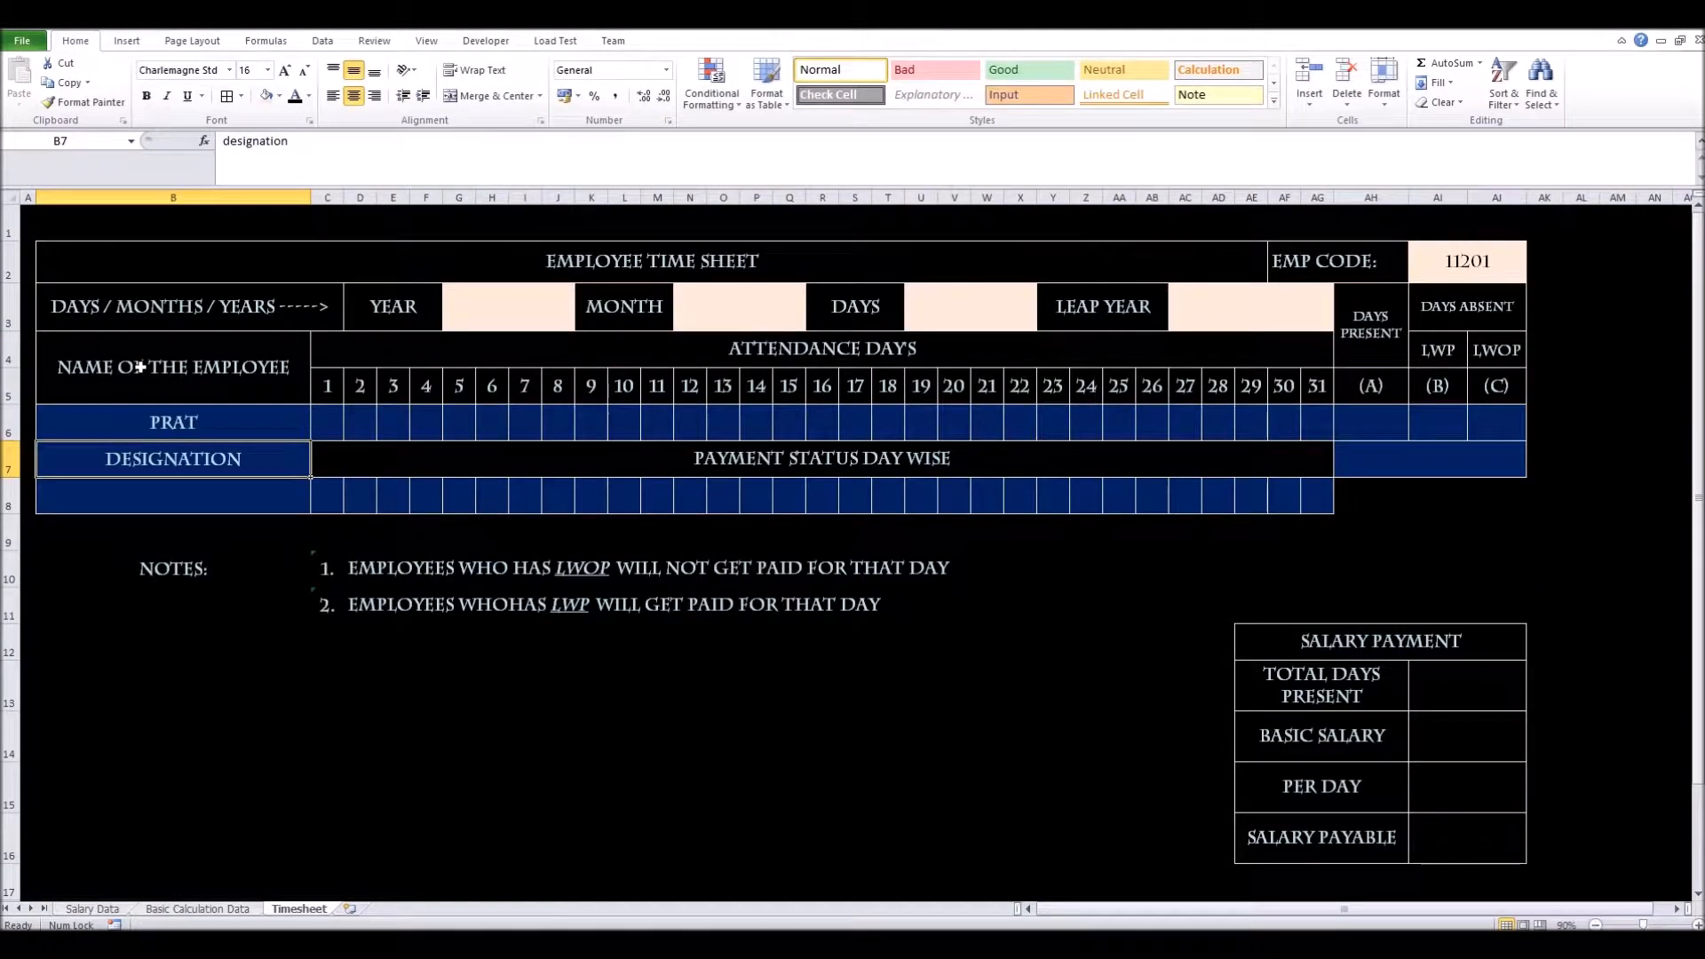
Copy the name lookup into B8 and change its column index to 3, returning ASSISTANT
click(229, 423)
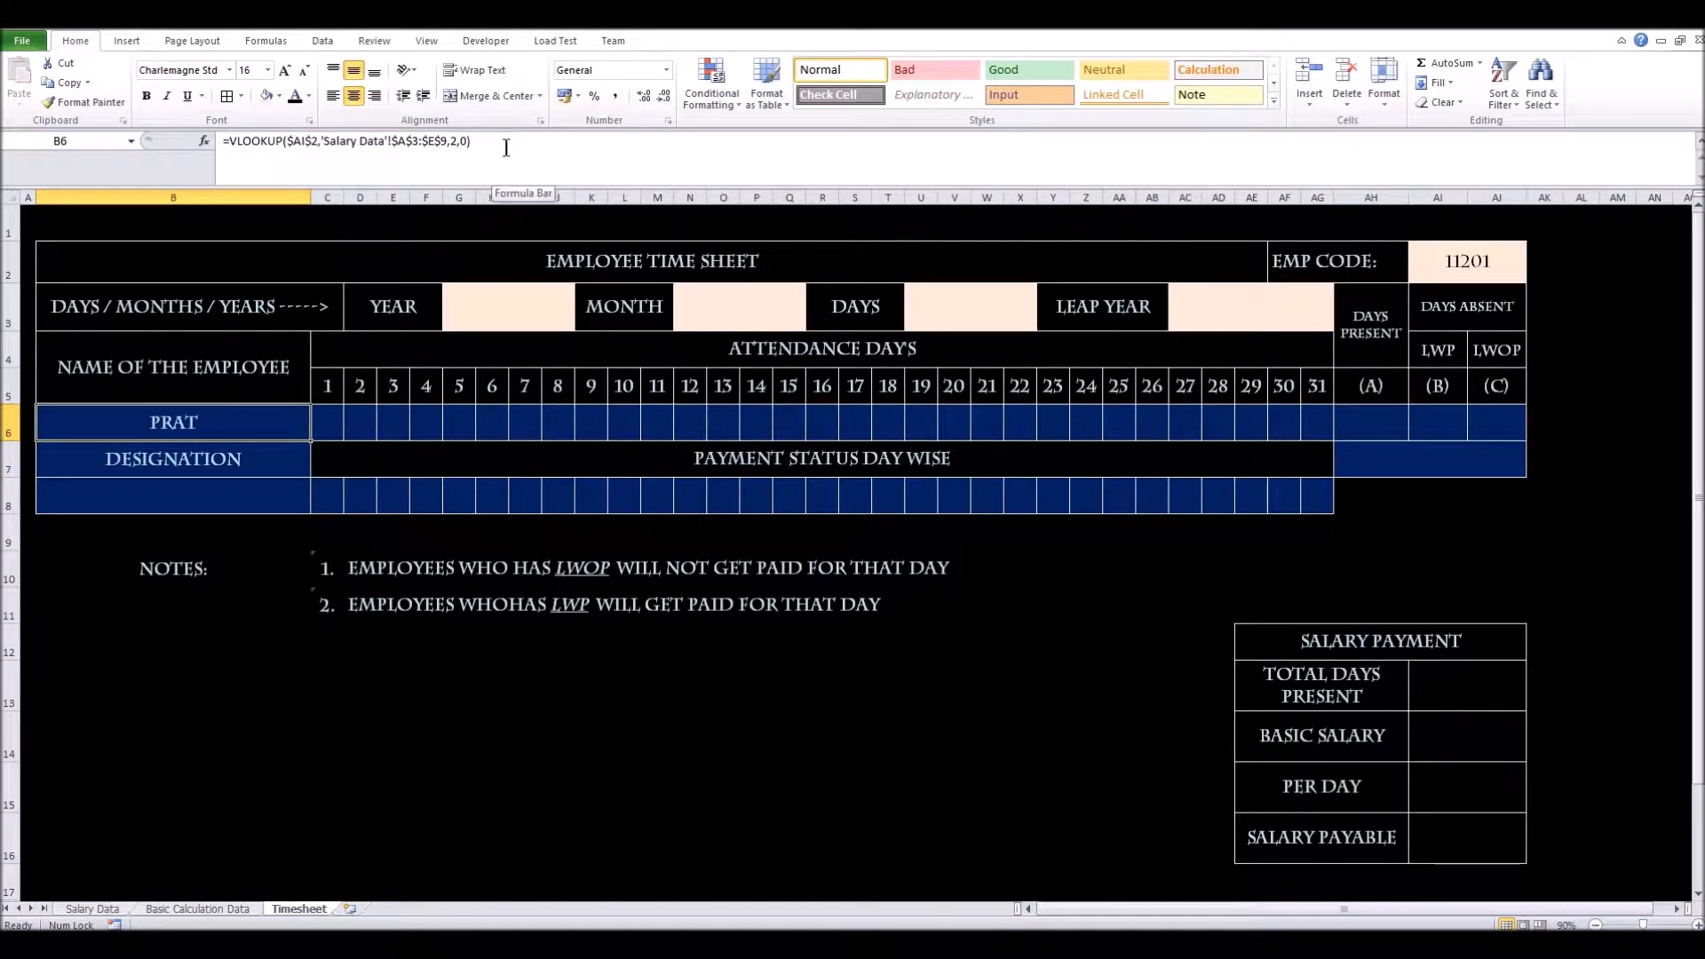
click(240, 499)
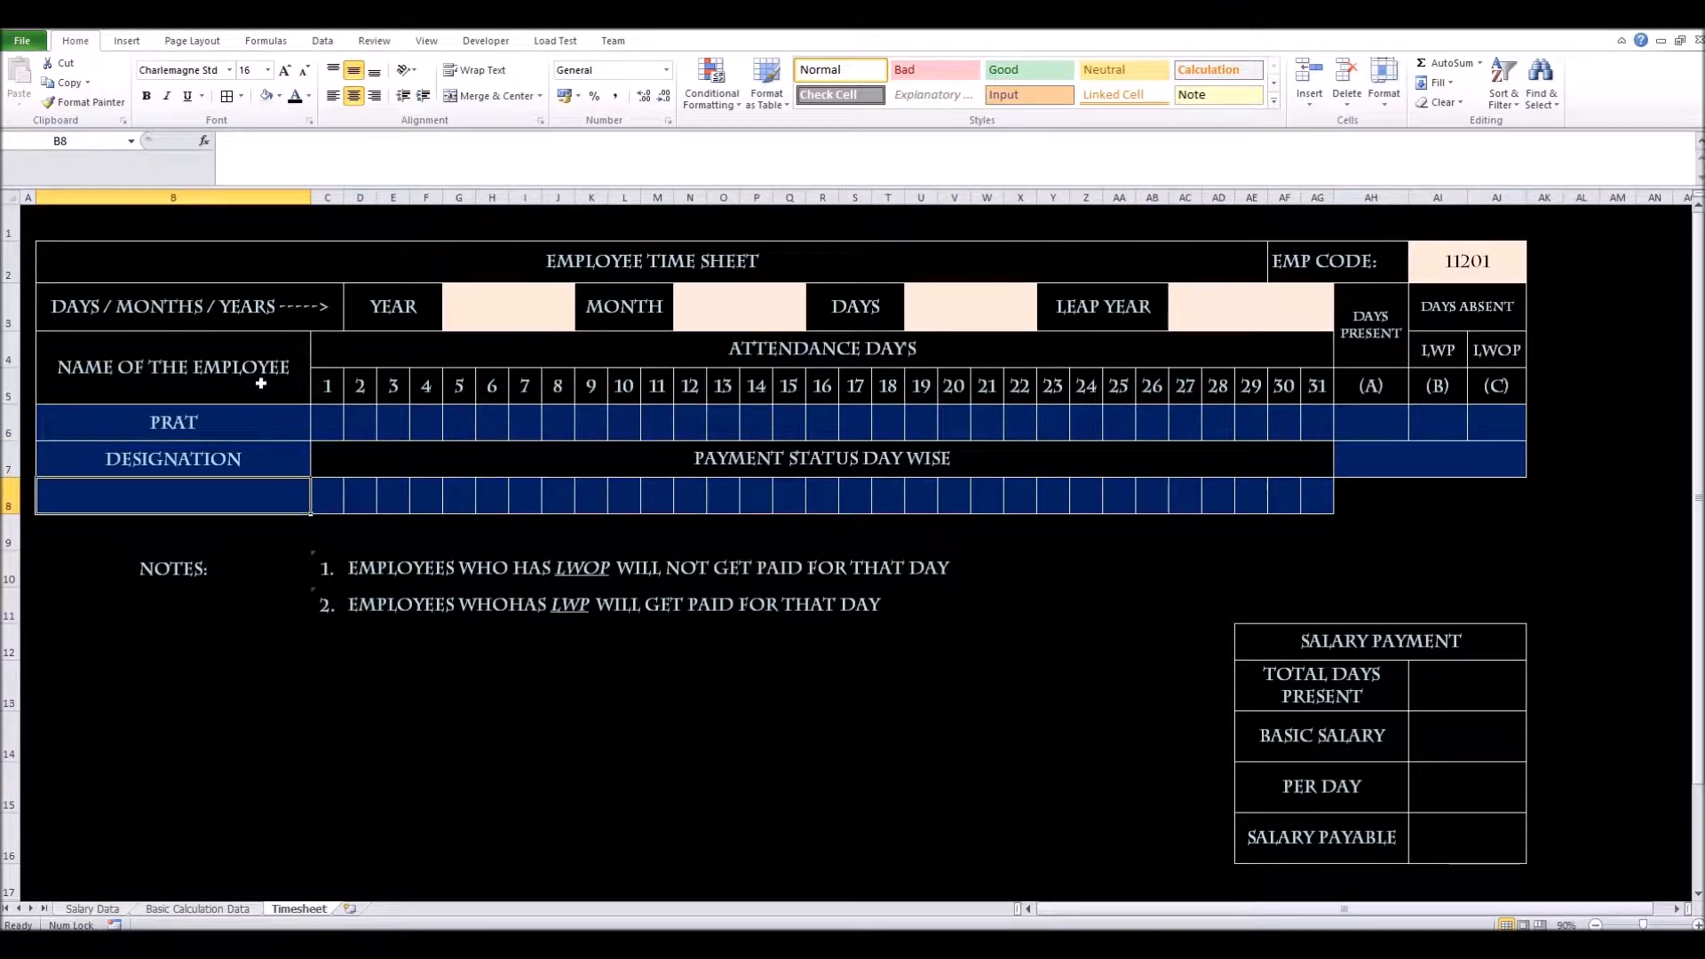
click(262, 436)
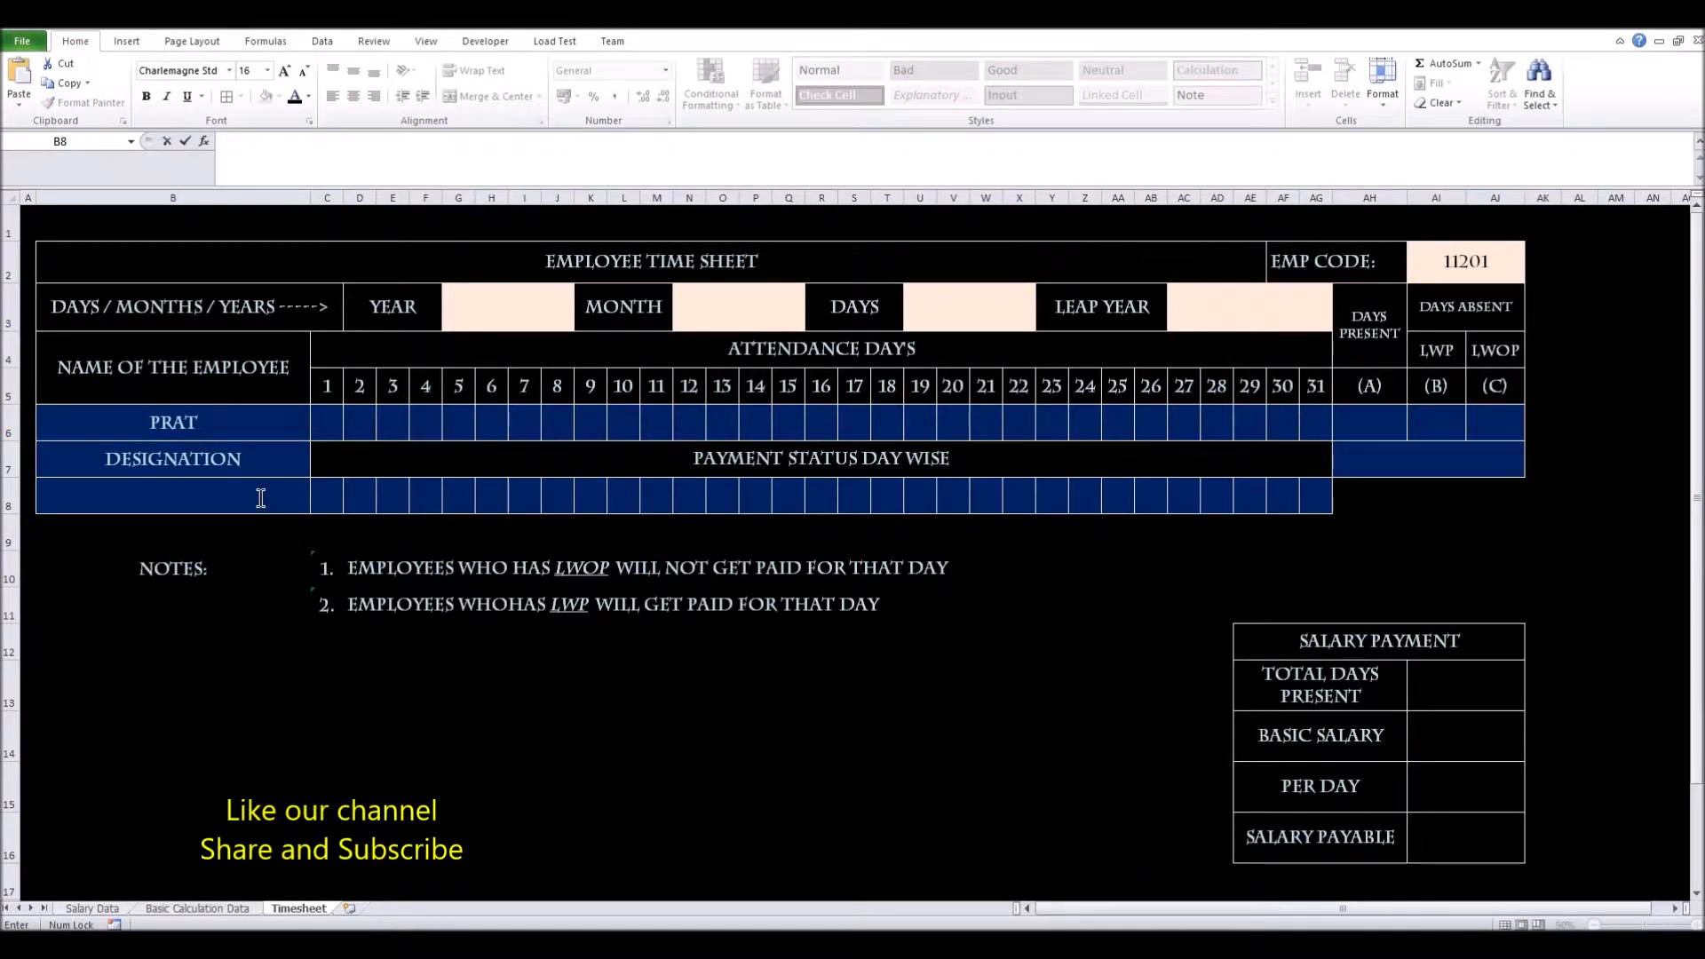
click(261, 498)
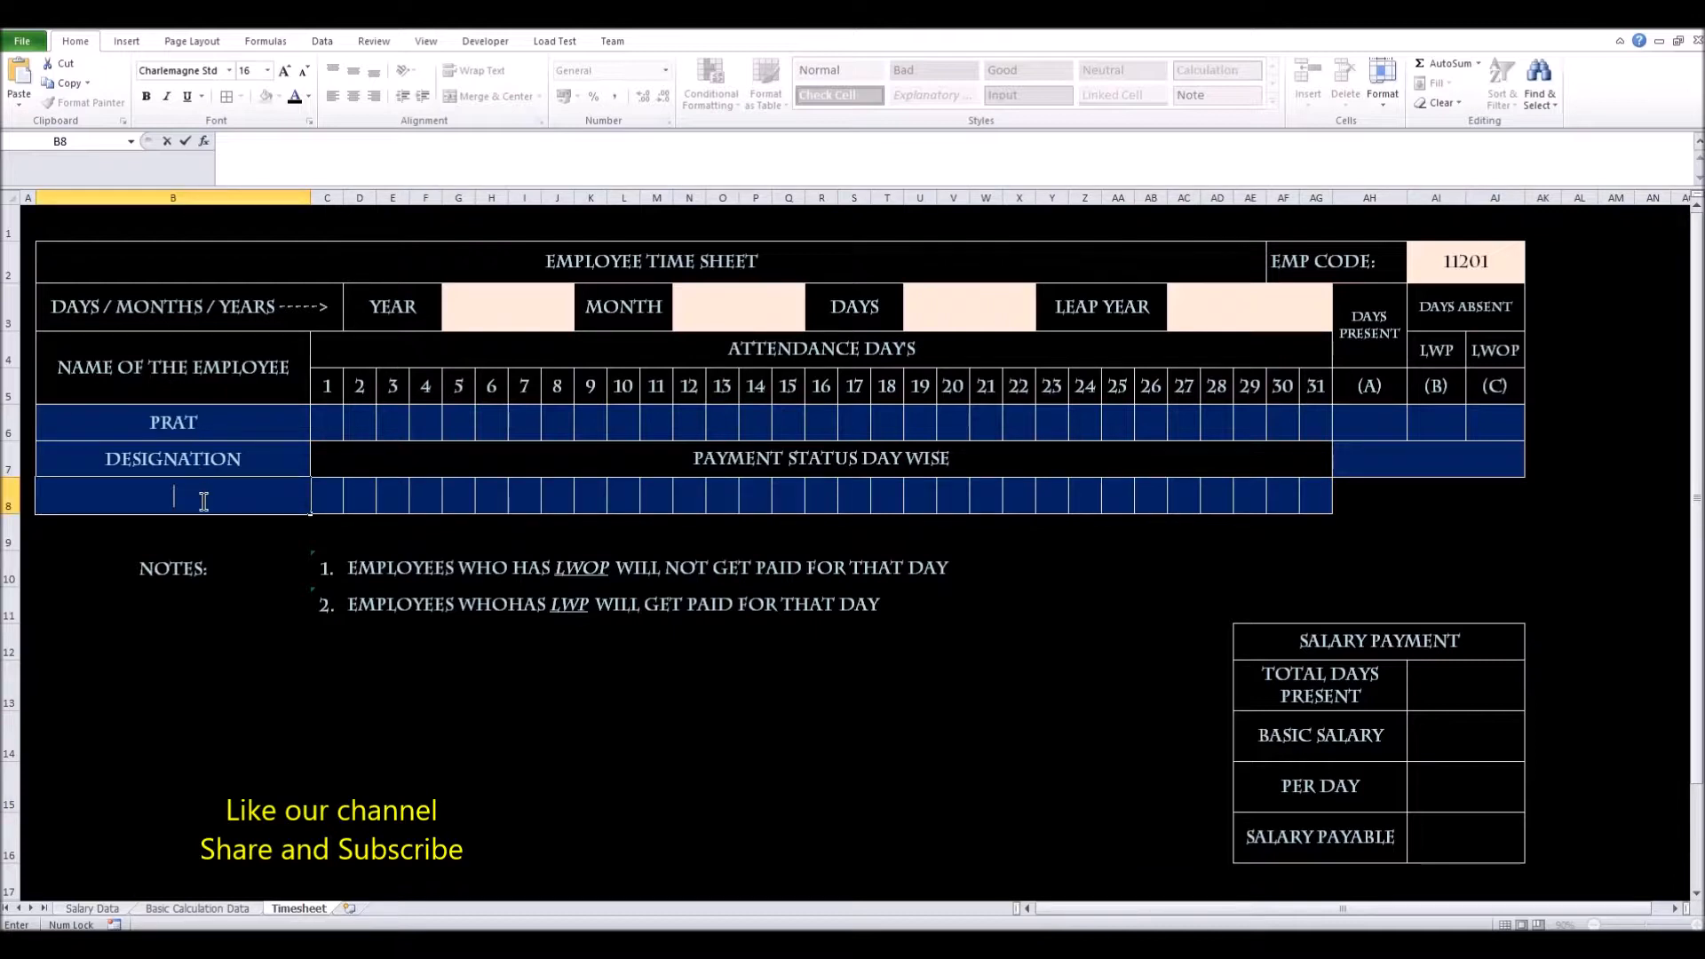
click(293, 167)
key(ctrl+v)
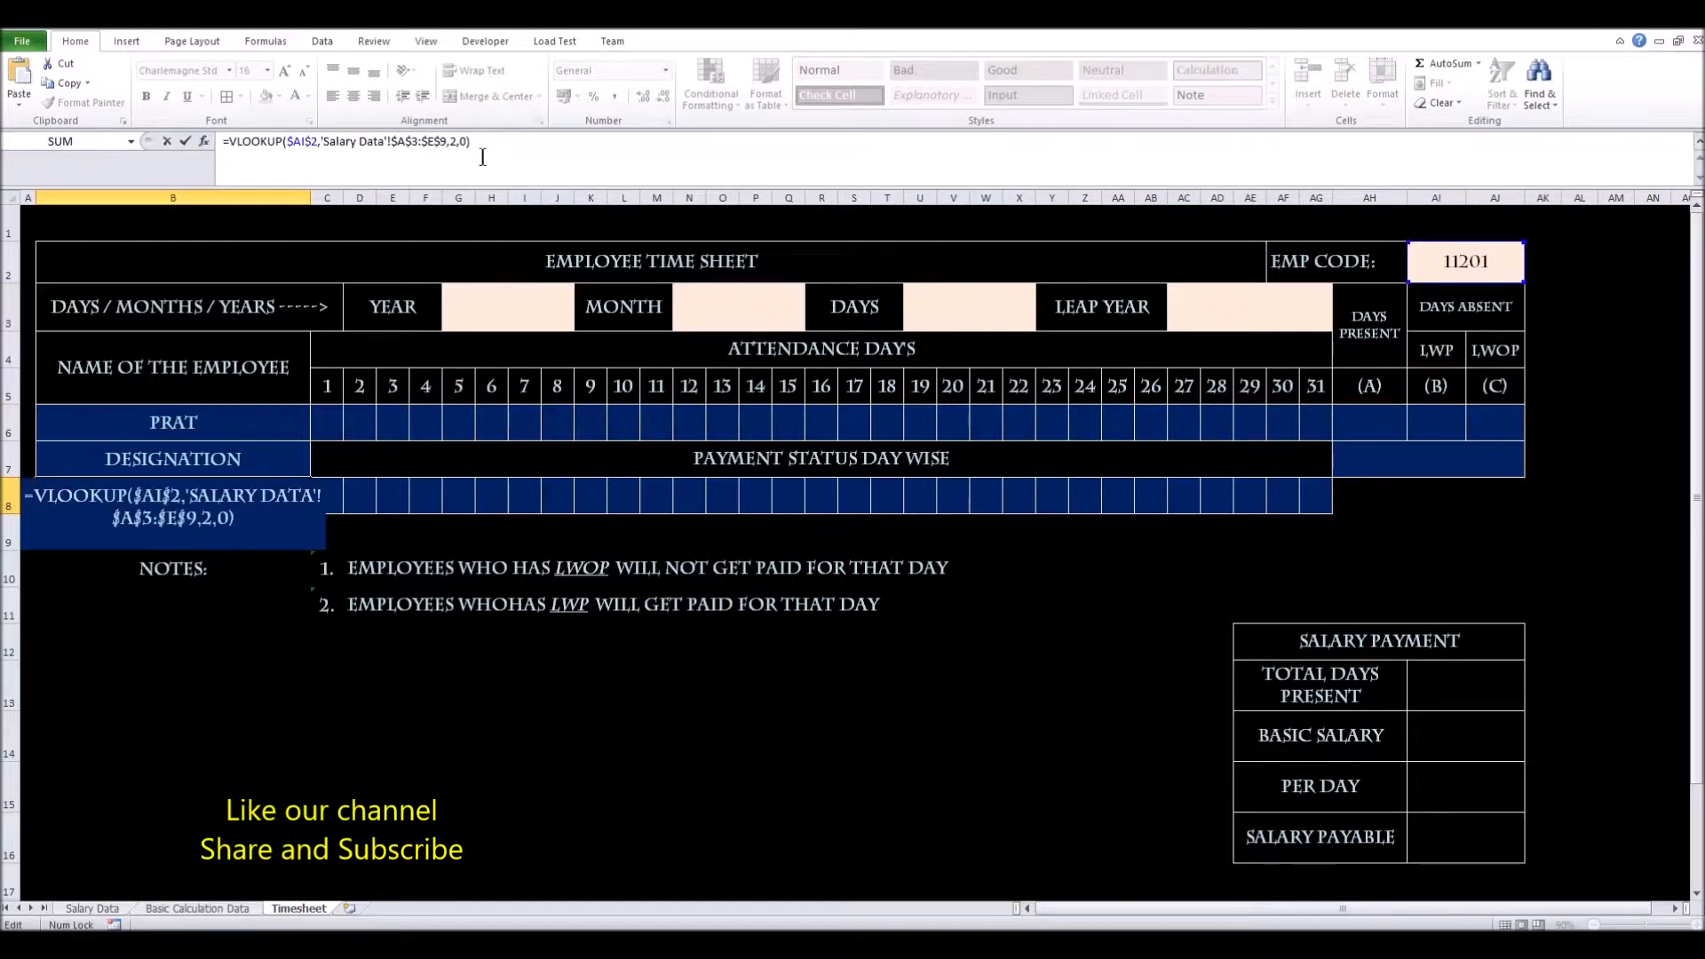
click(456, 145)
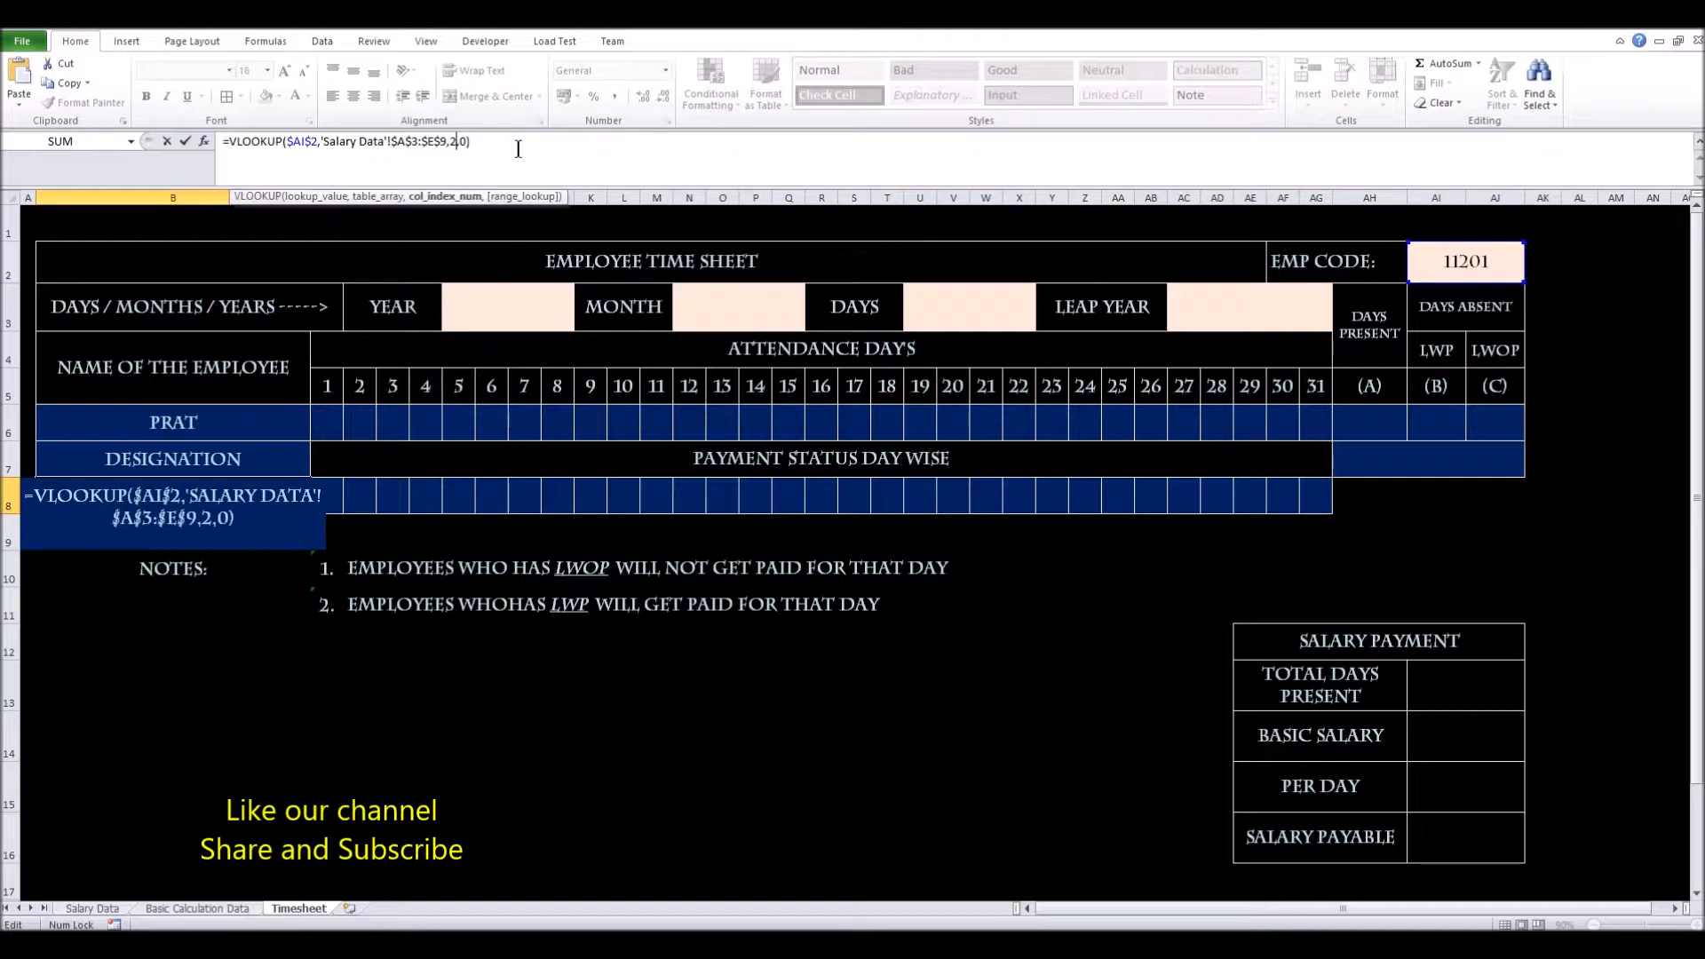
key(BackSpace)
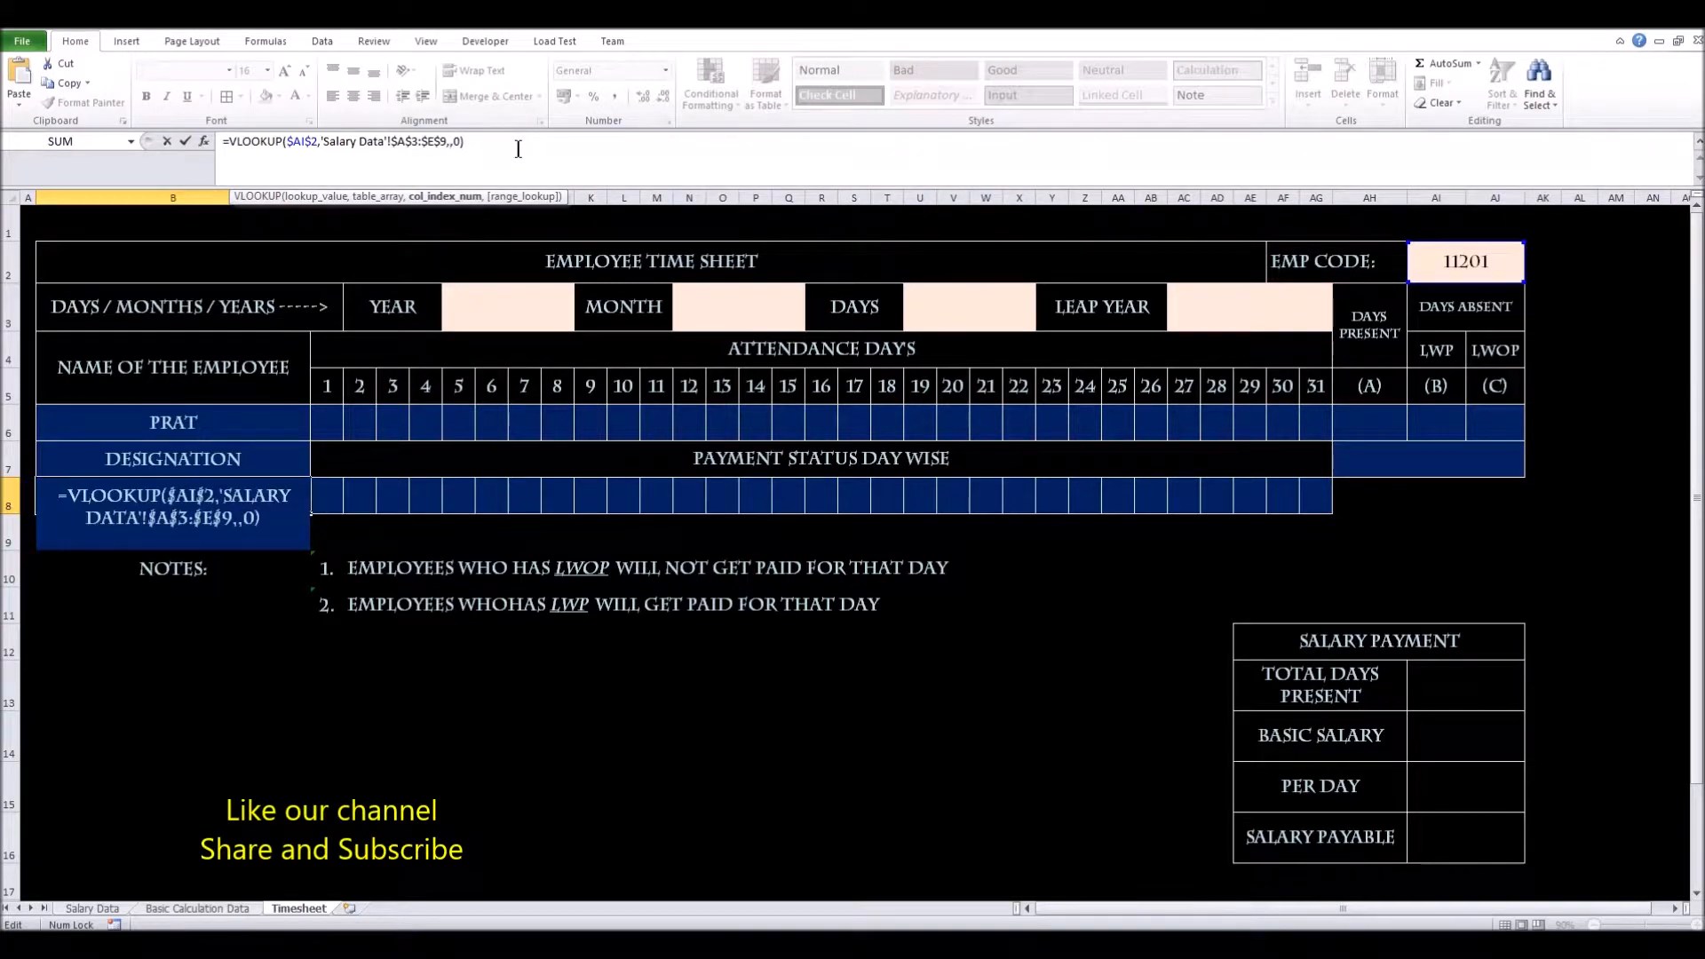
text(3)
key(Return)
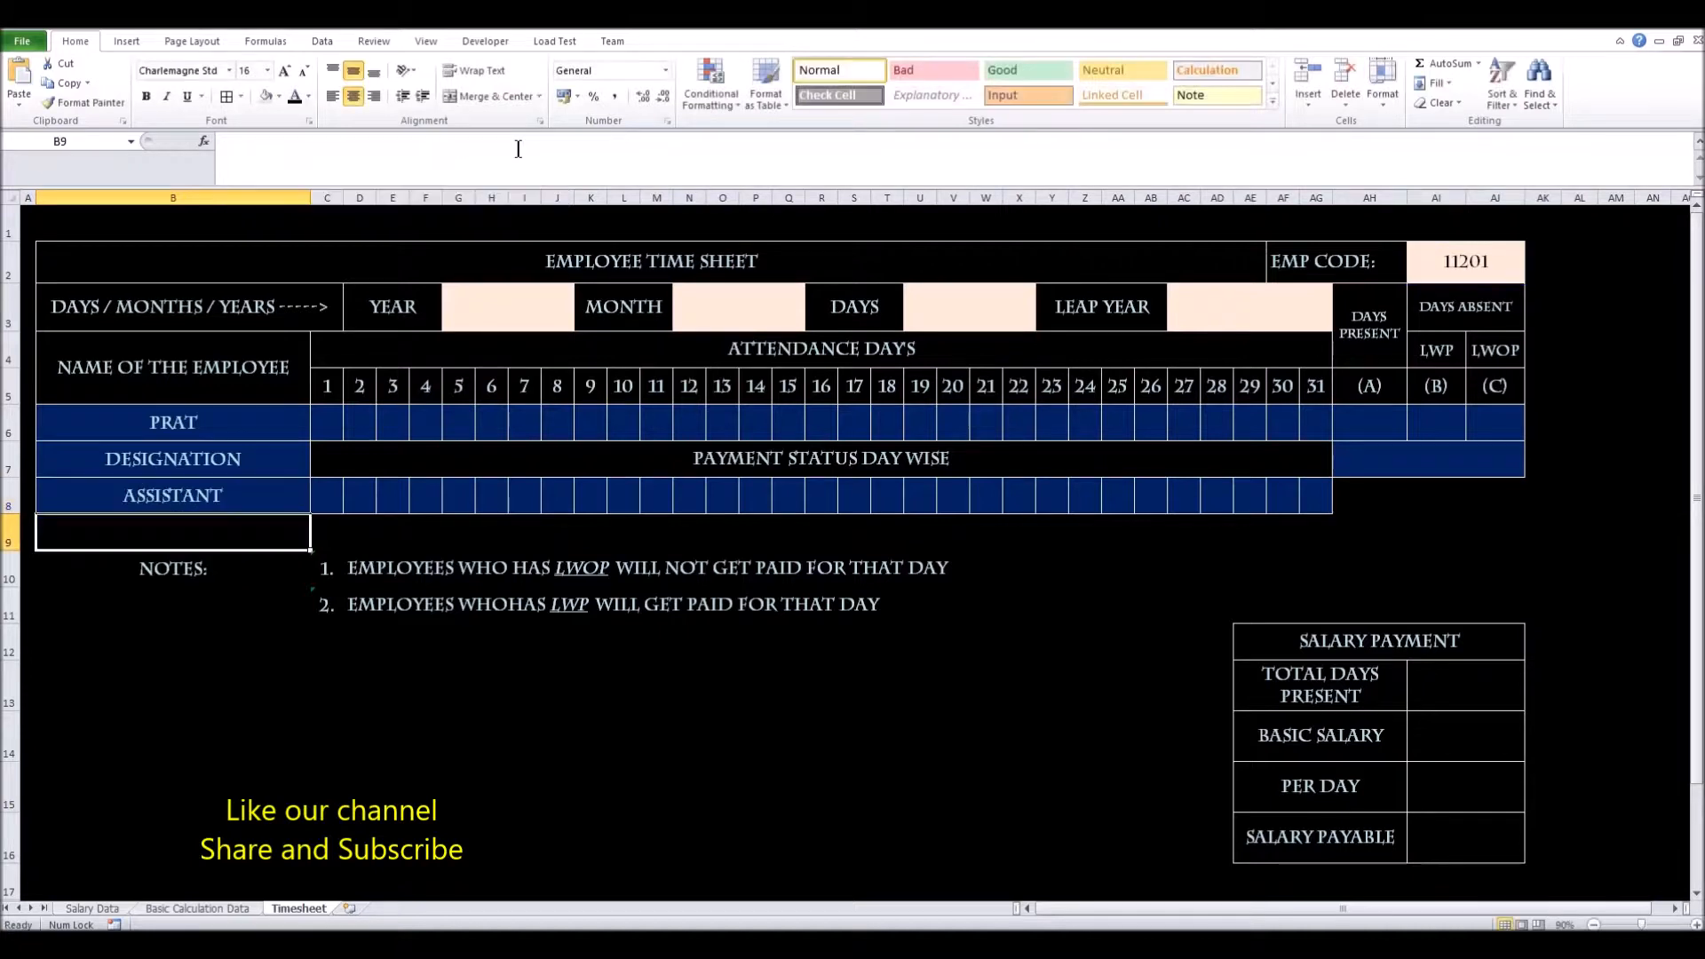
Review the name and designation lookup cells alongside the EMP CODE cell
click(233, 498)
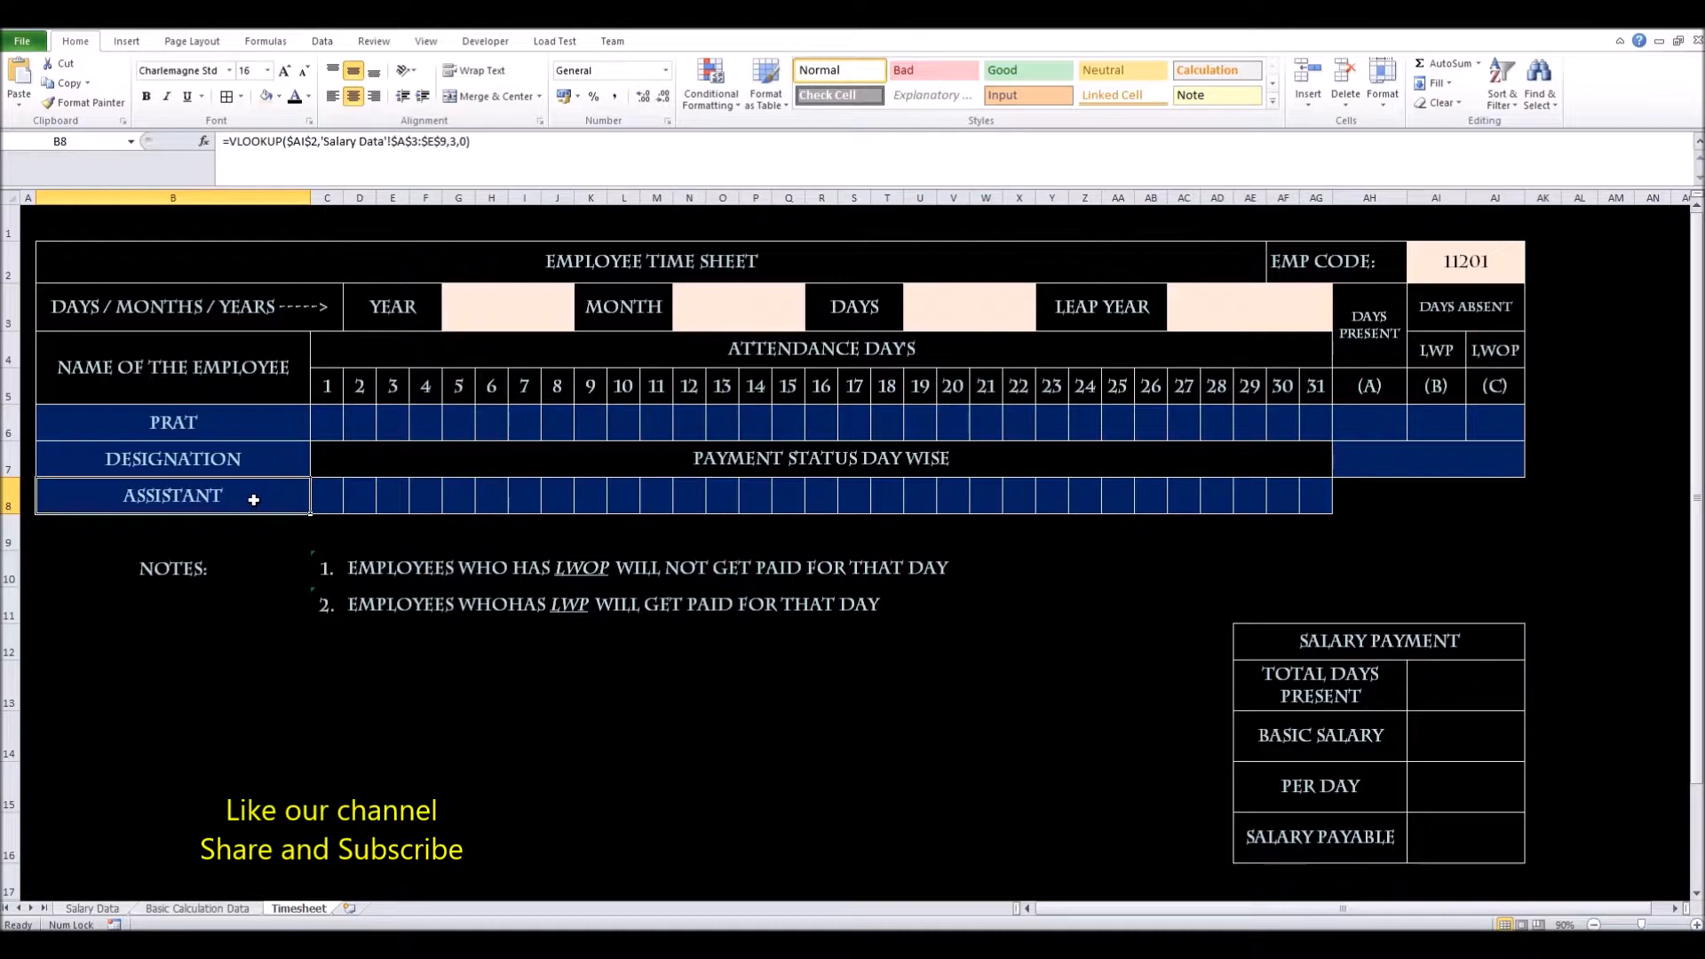
click(1489, 255)
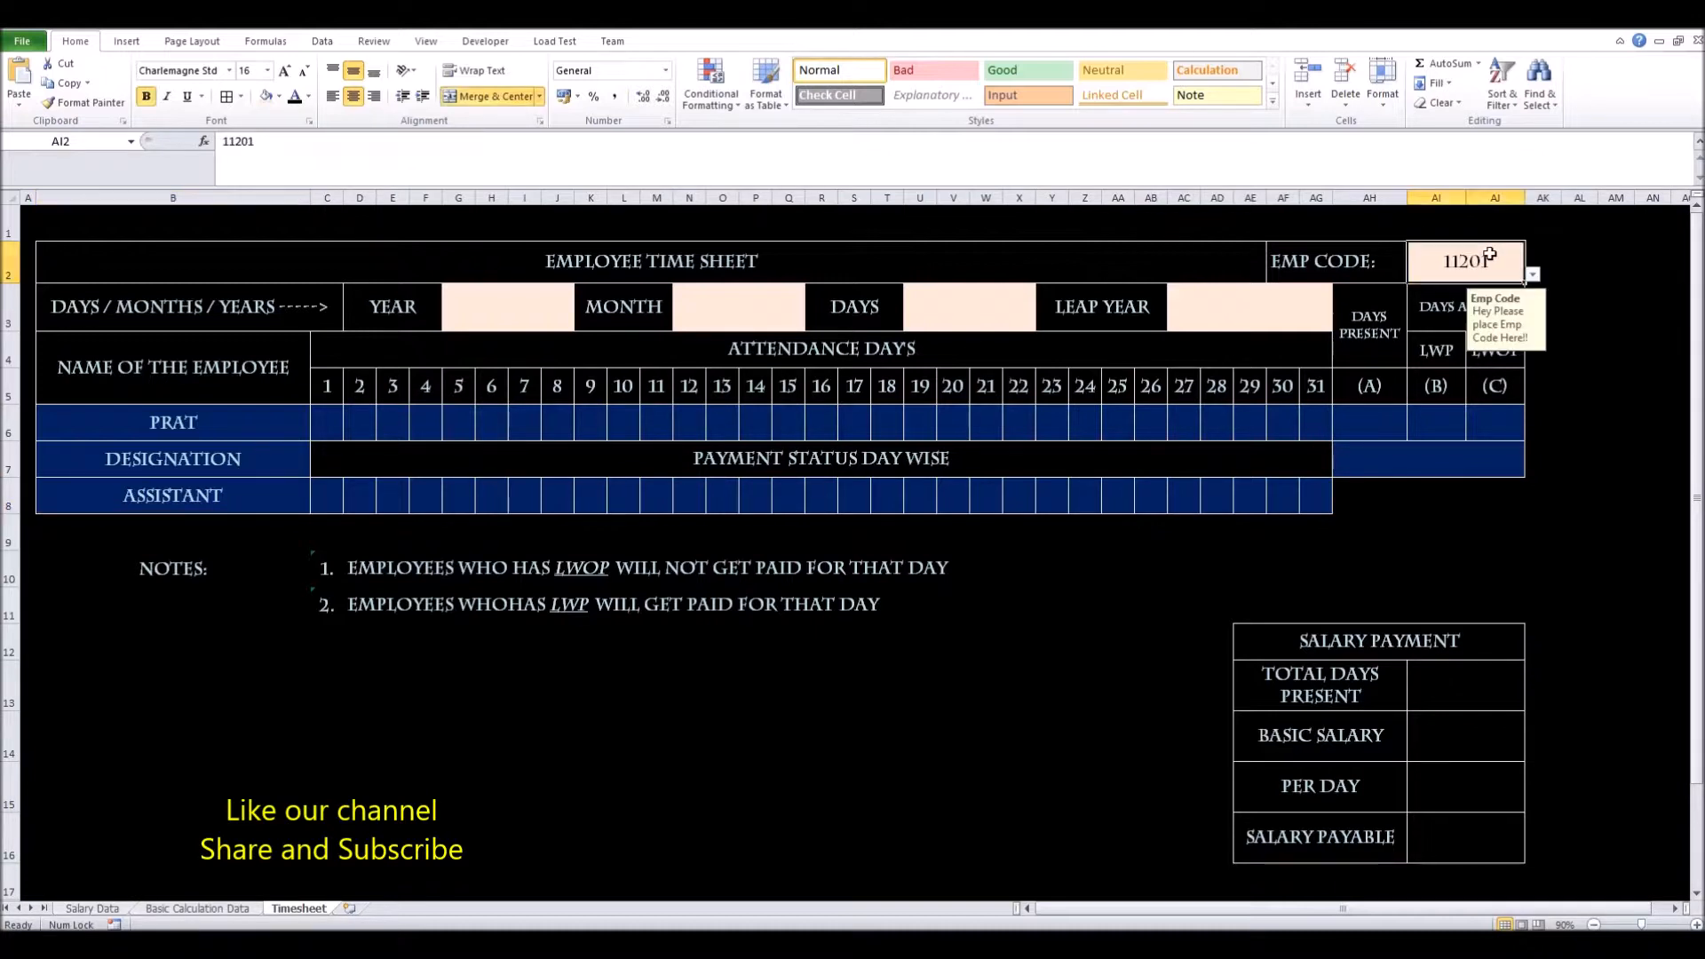
click(258, 429)
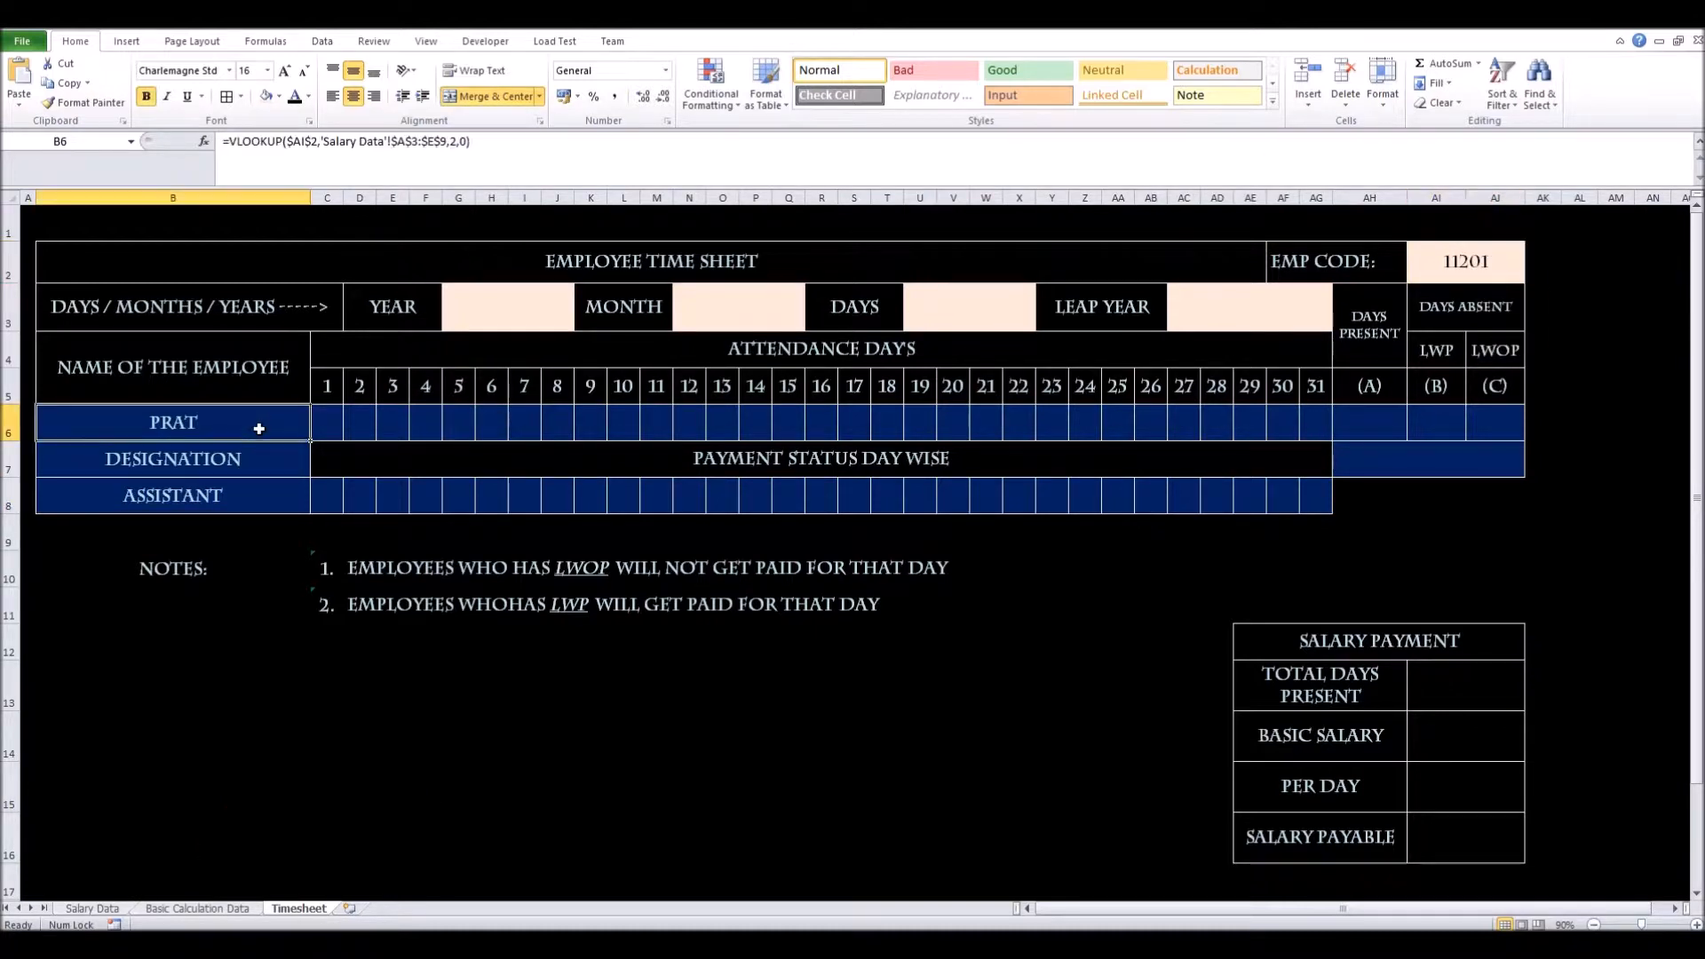
click(257, 526)
click(254, 502)
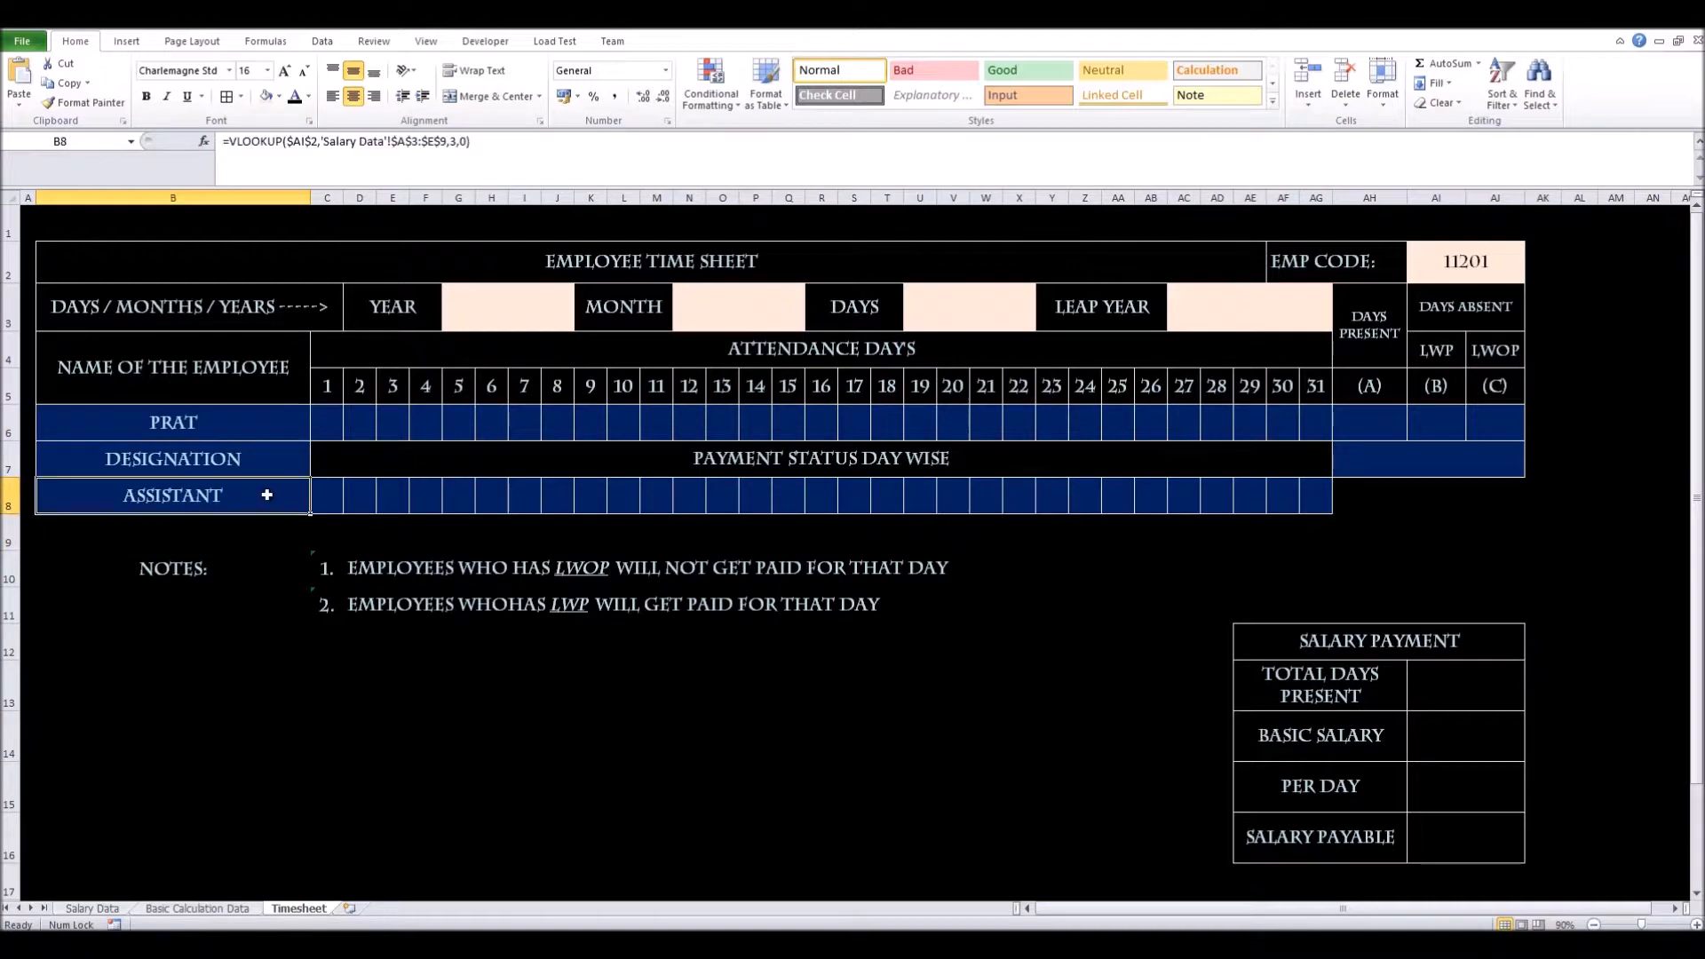
click(1510, 266)
Test the EMP CODE dropdown with 11202, then 11204, ending on 11202 (MAT, OFFICE ADMIN)
click(1531, 275)
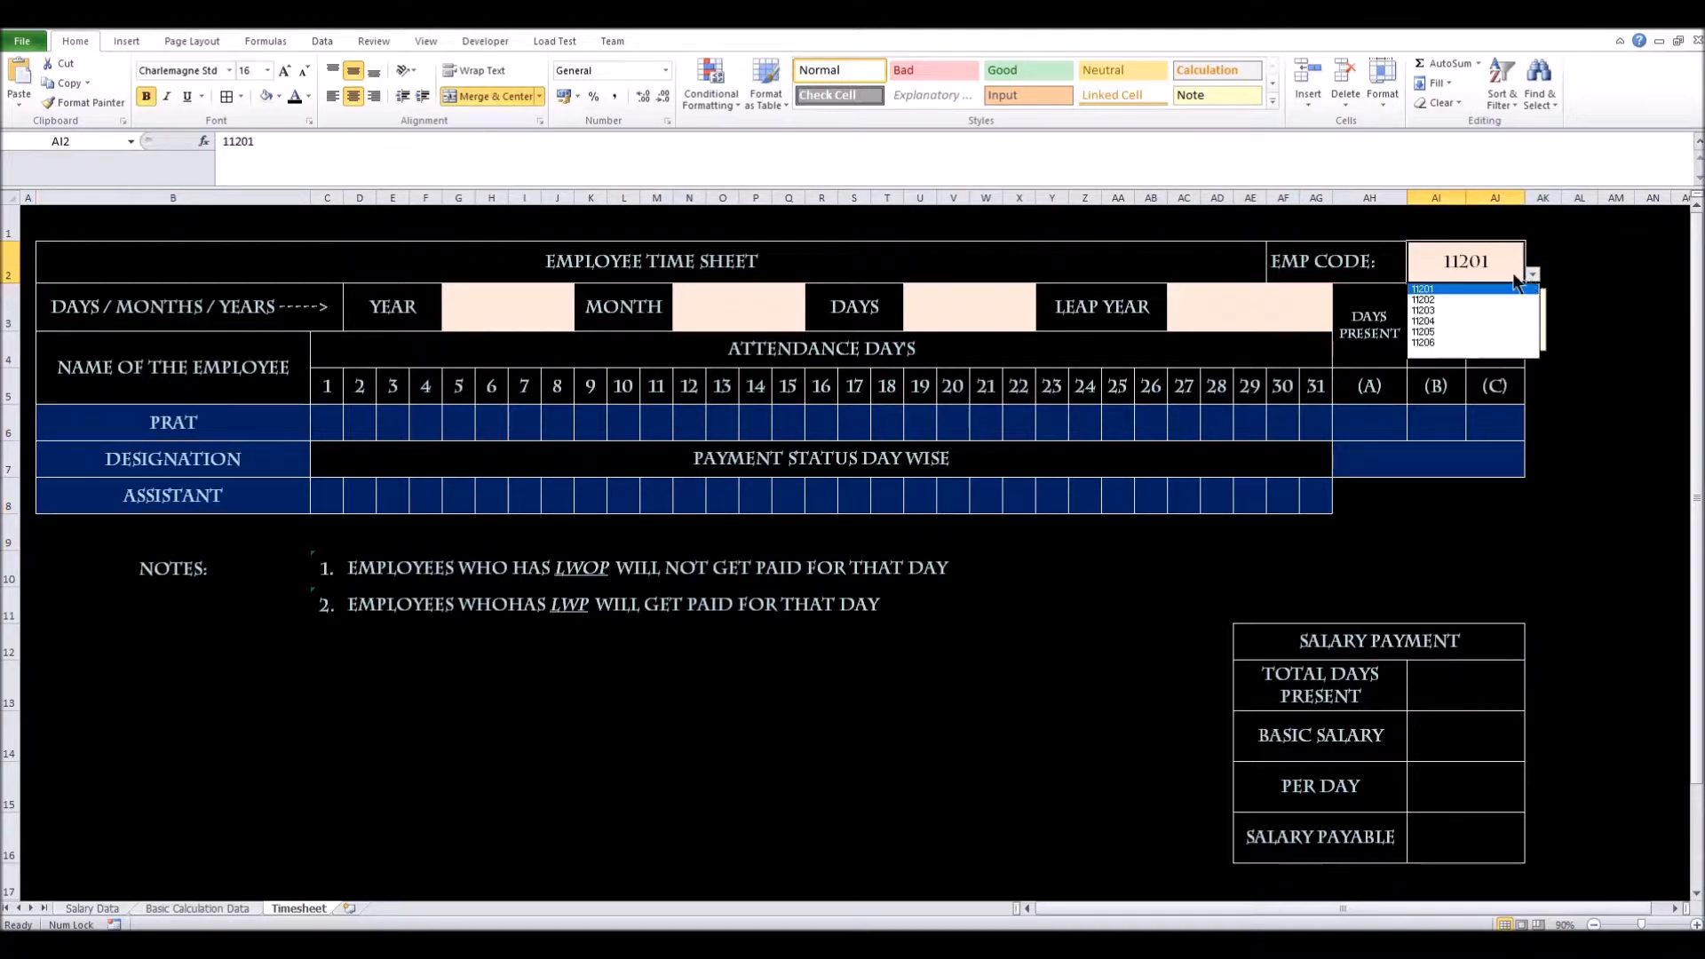
click(1429, 301)
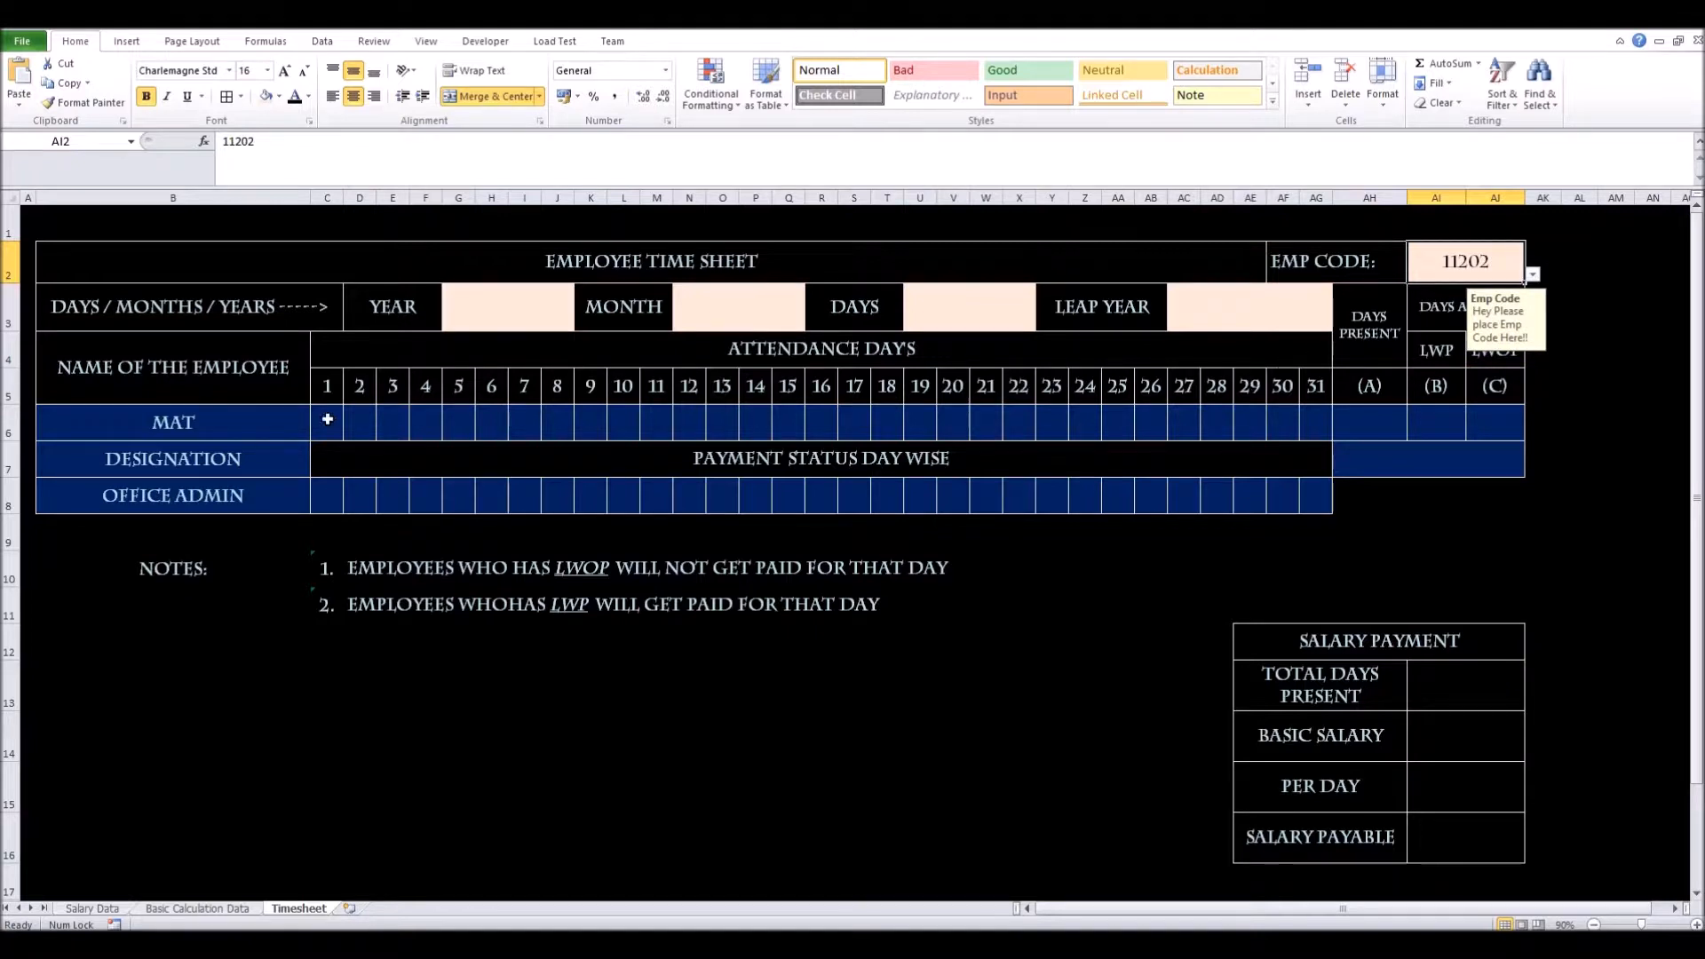
click(1534, 278)
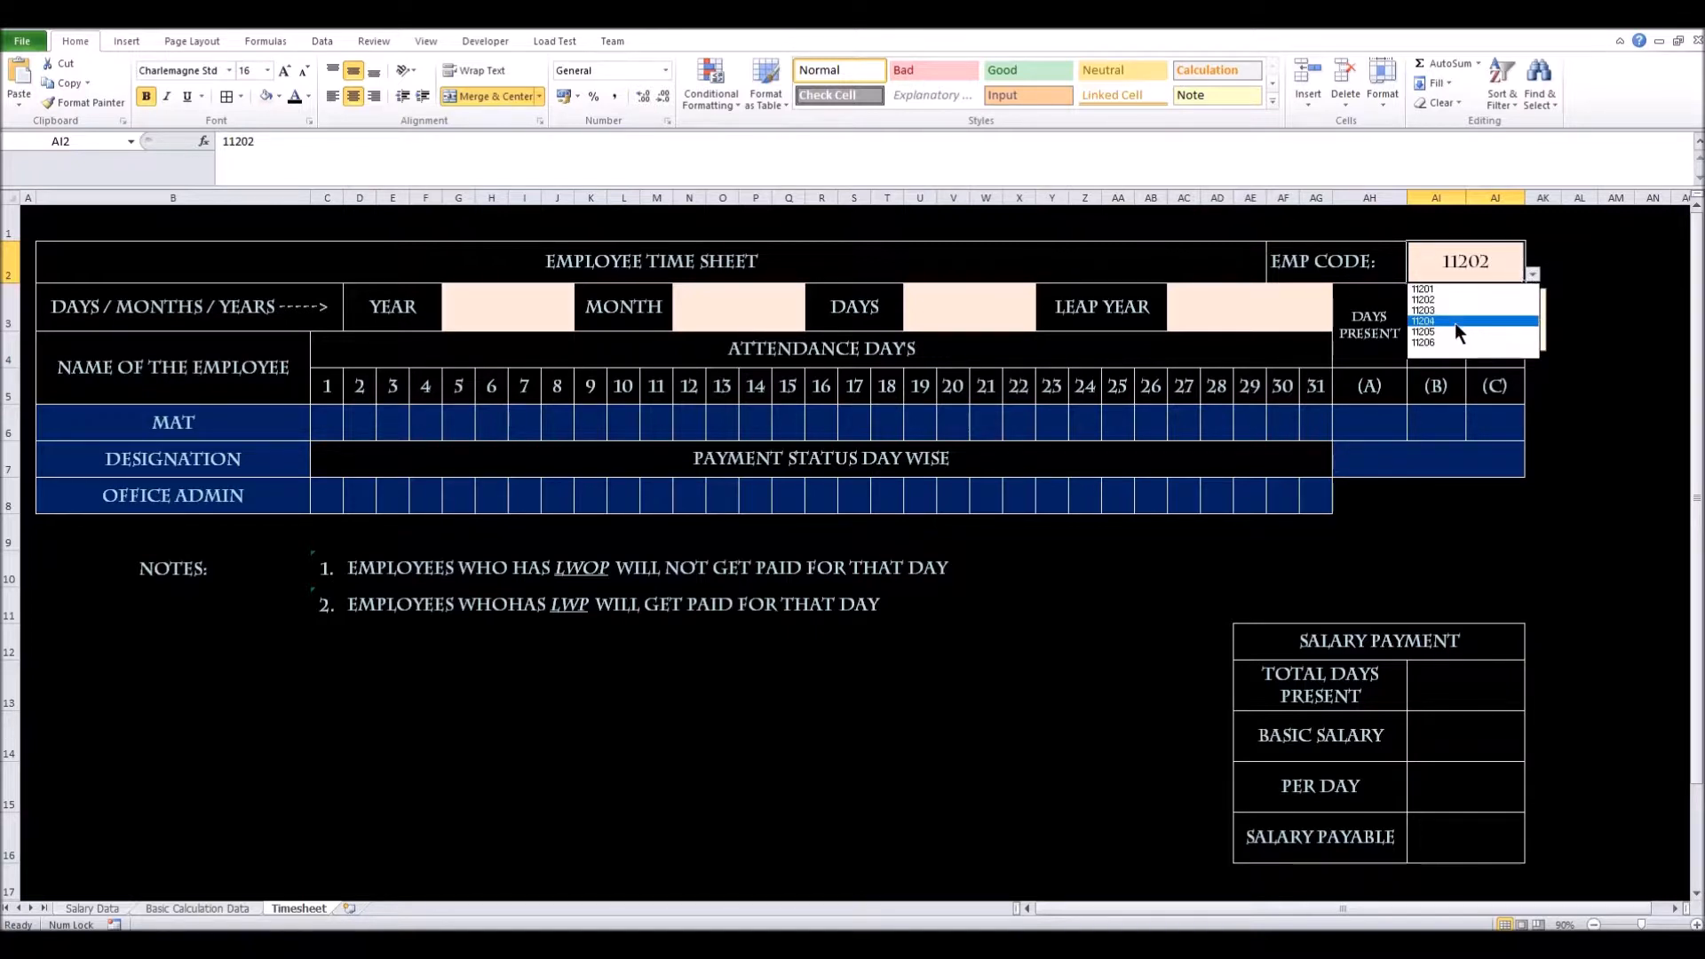
click(1438, 326)
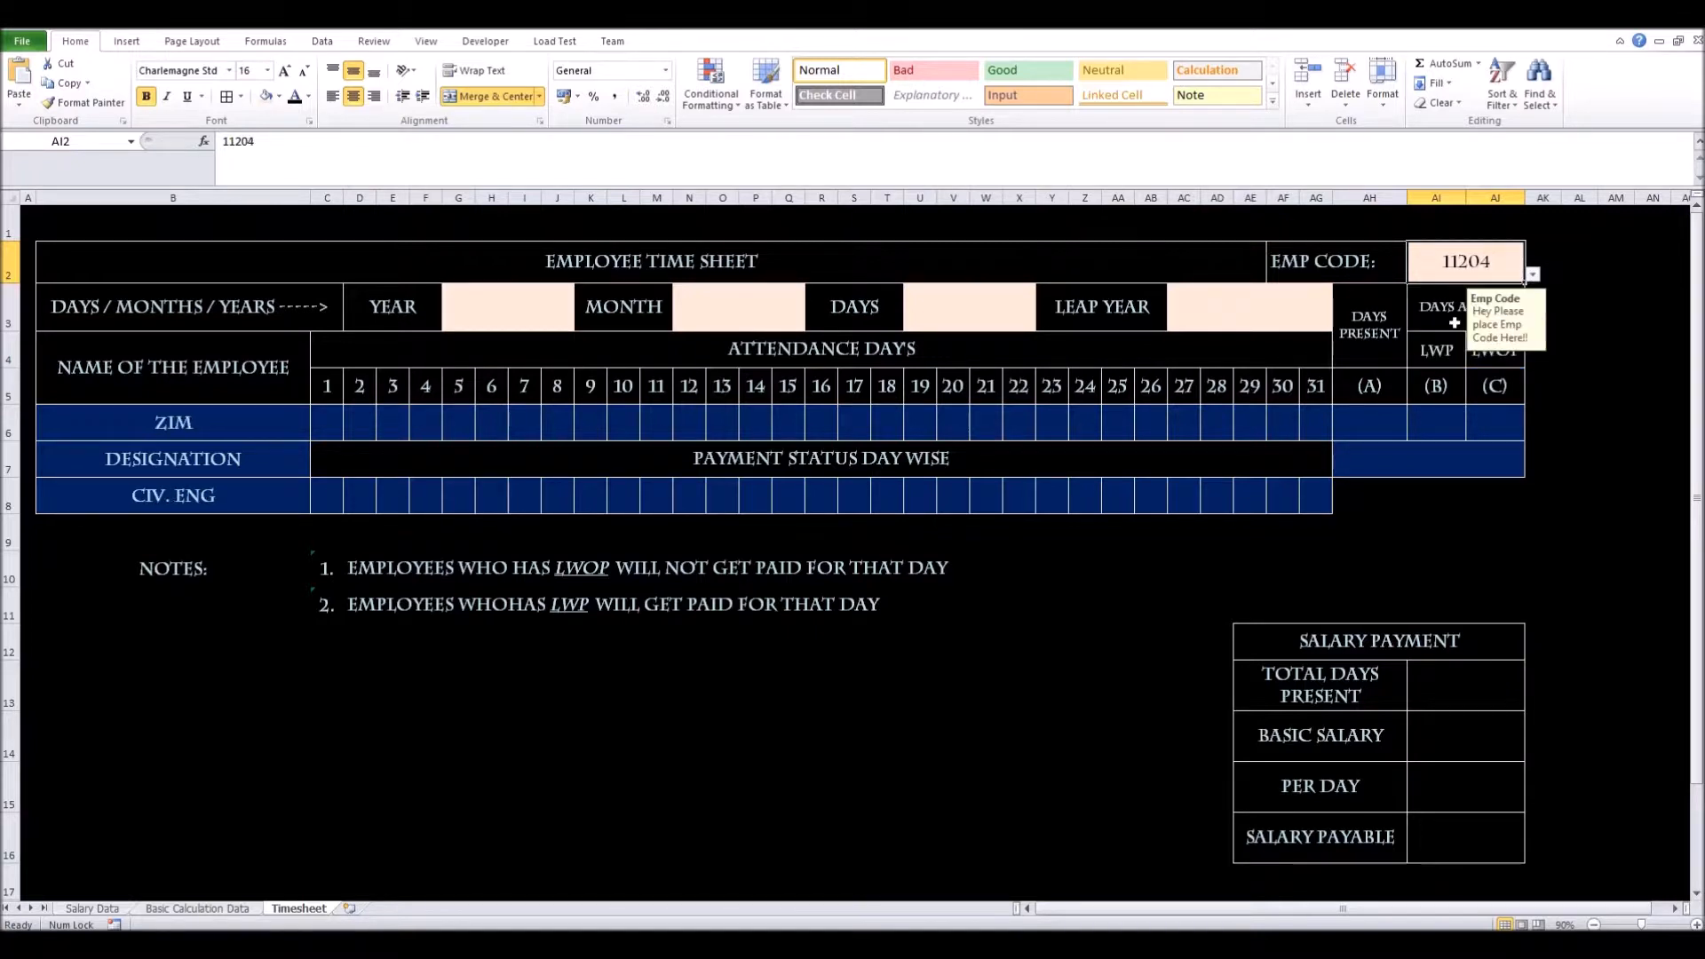
click(1534, 275)
click(1505, 301)
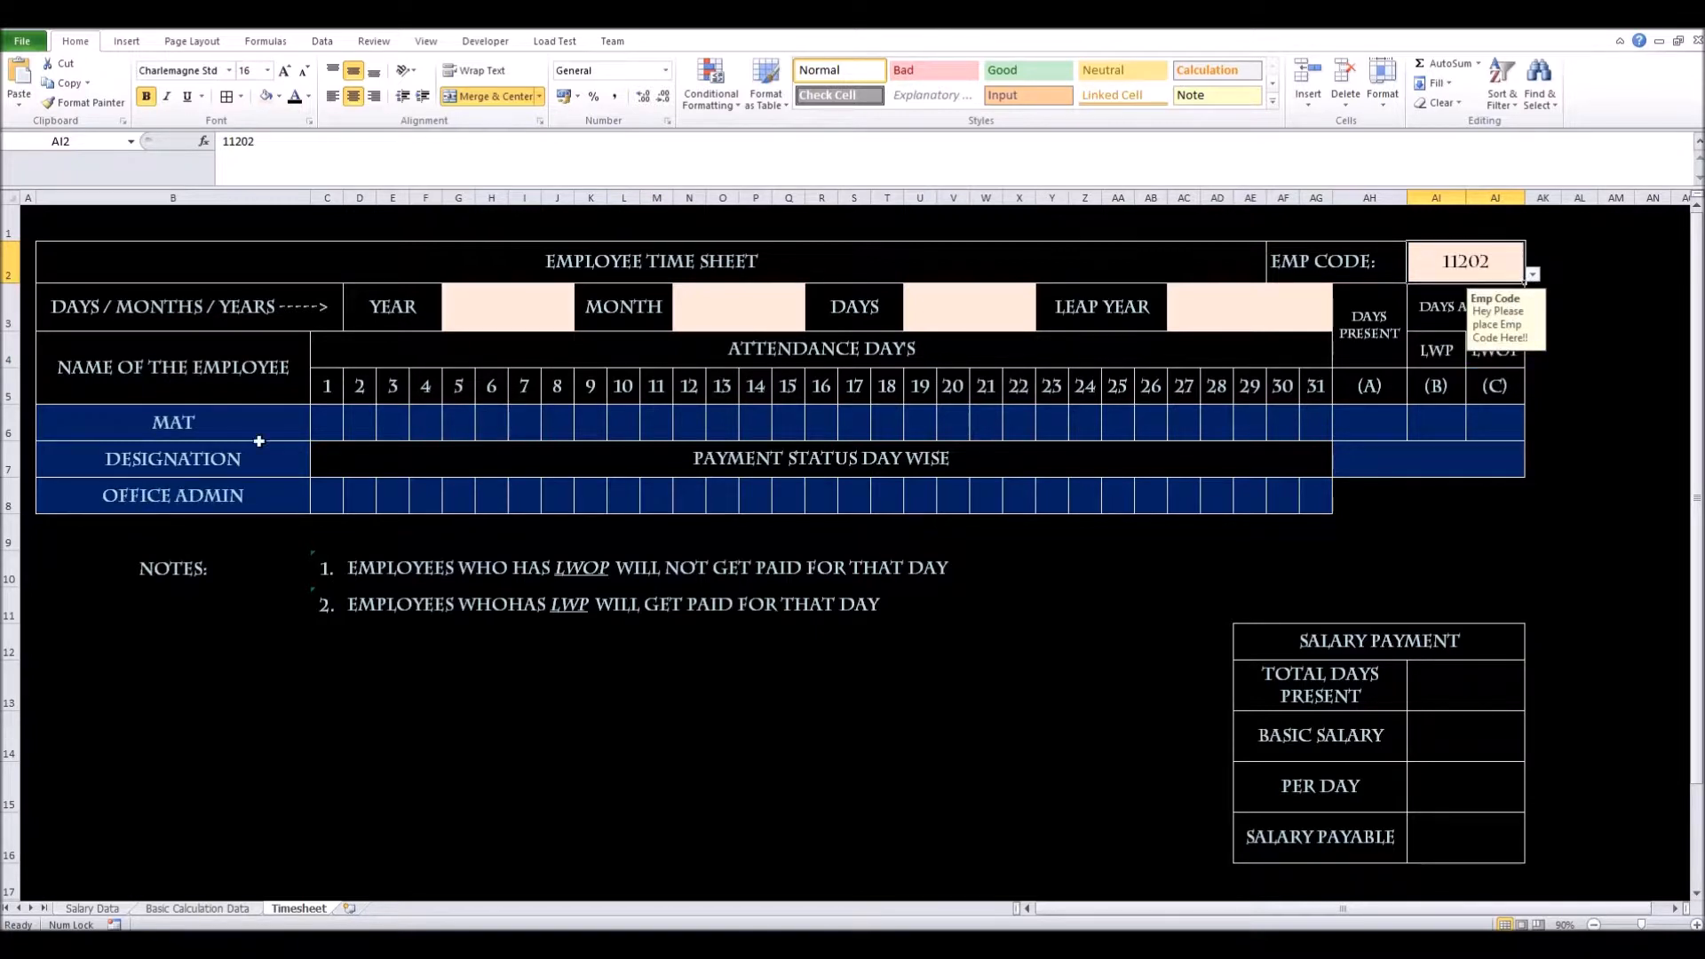
click(499, 306)
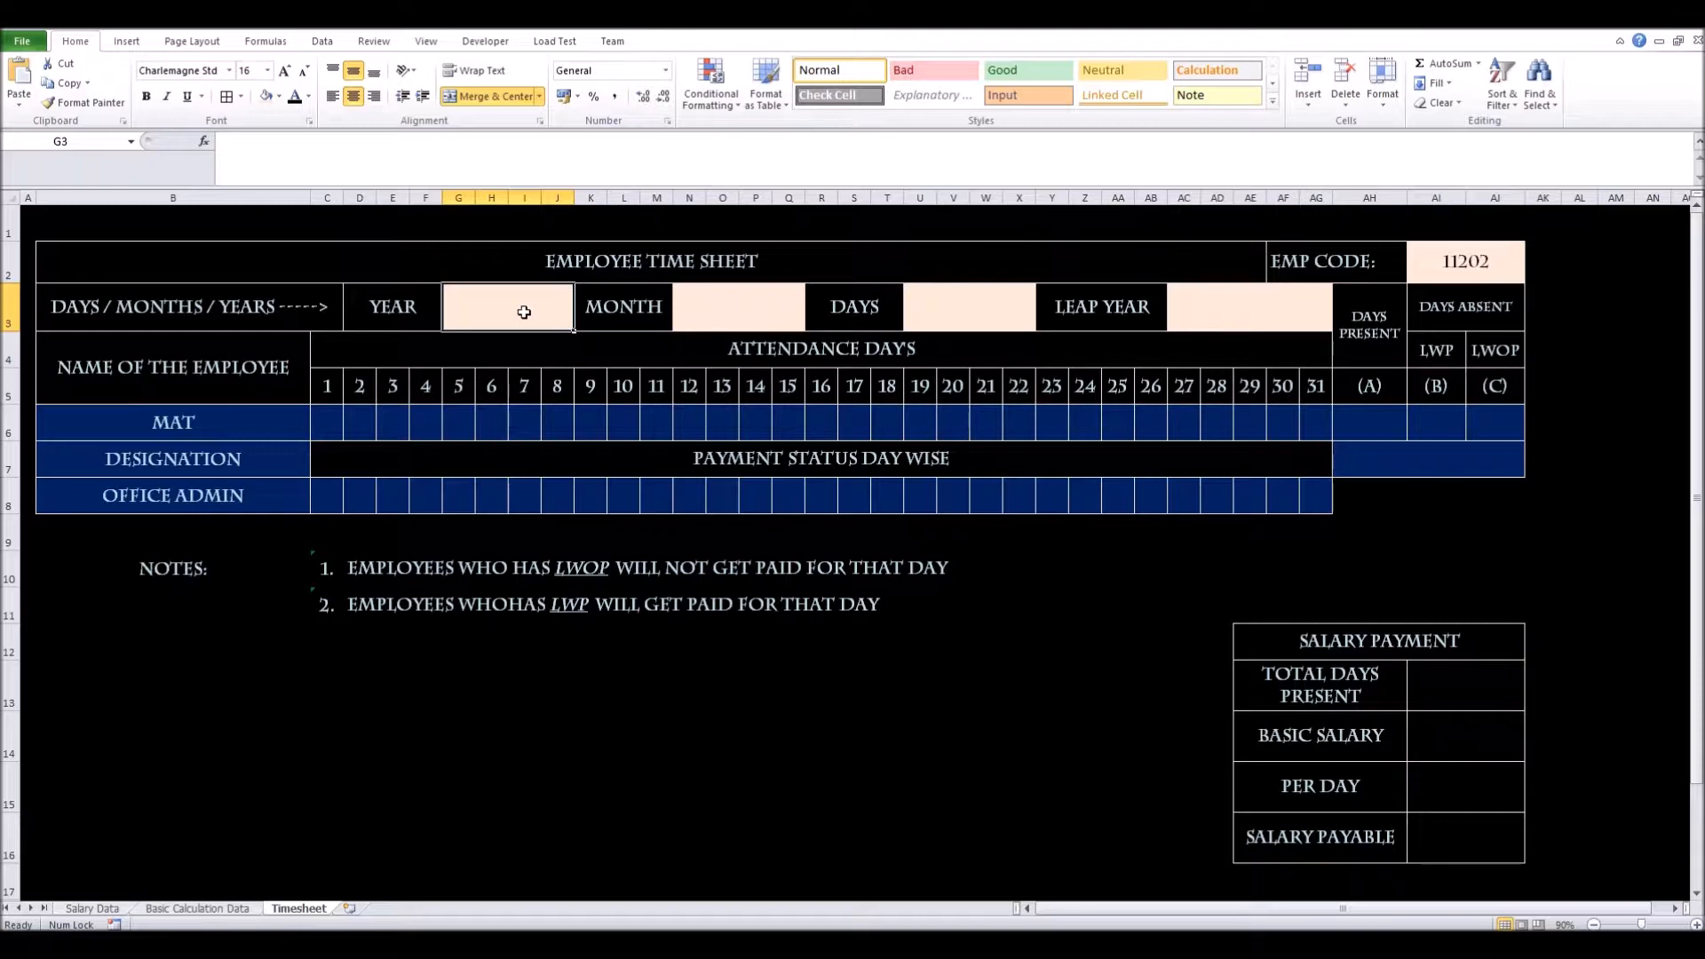
Review the C3:G31 month/day data and the K3:K43 year list on Basic Calculation Data, then return to Timesheet
click(238, 910)
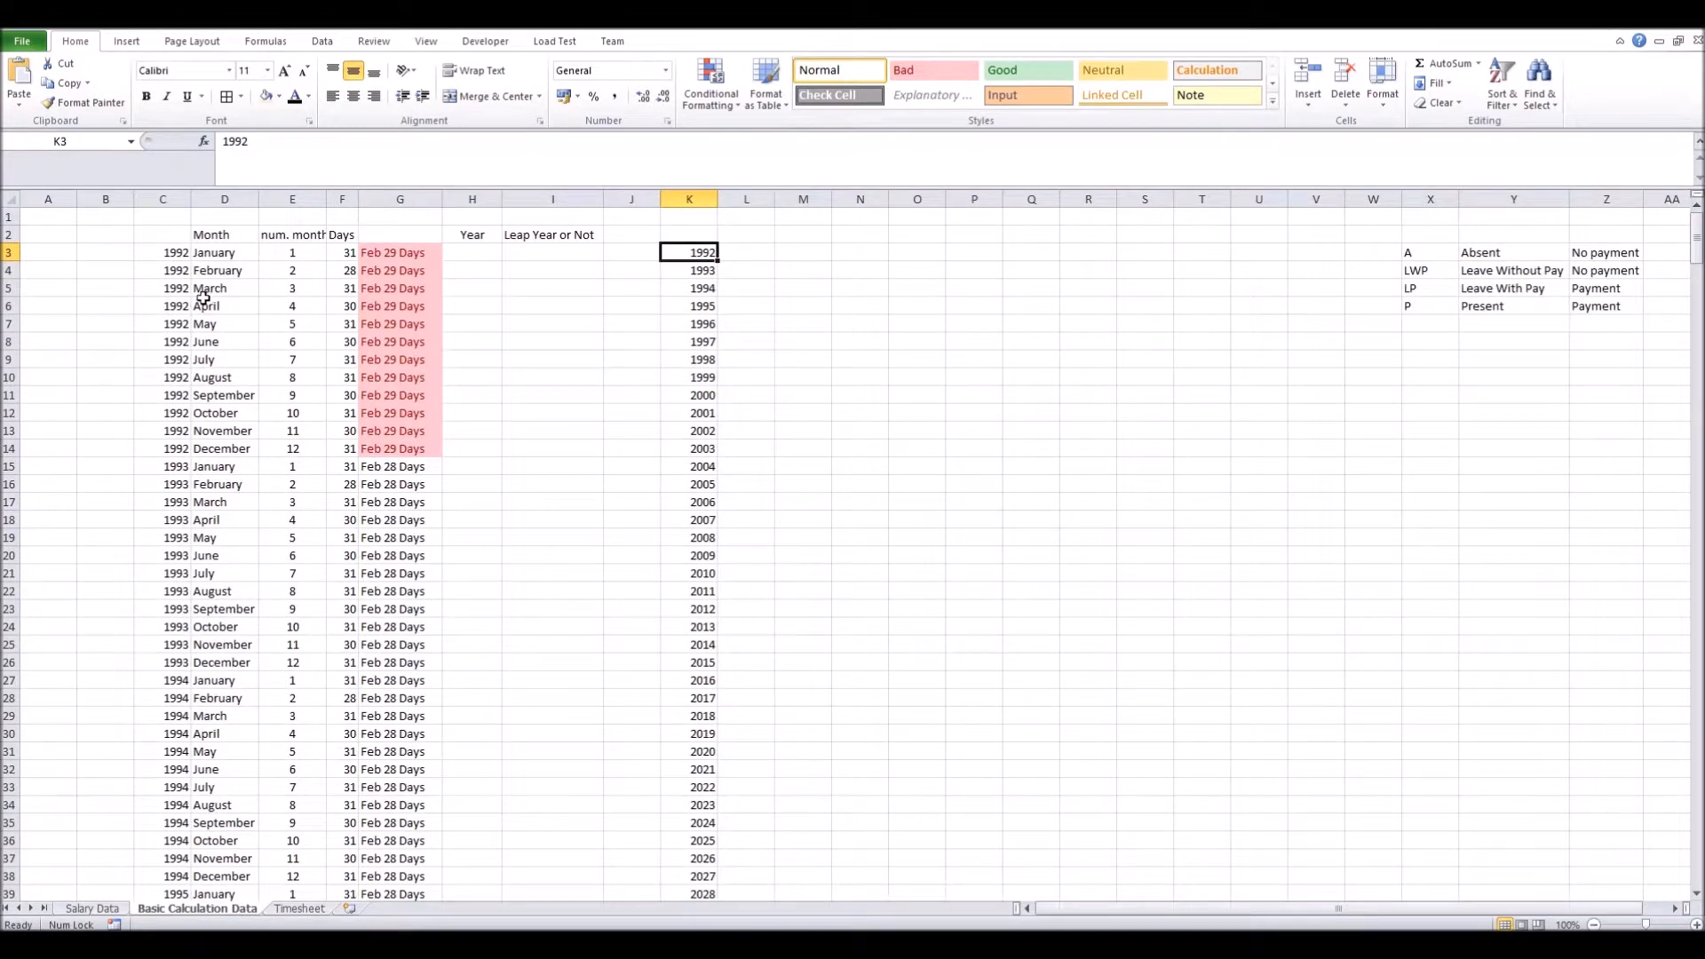
click(168, 254)
drag(168, 254, 388, 746)
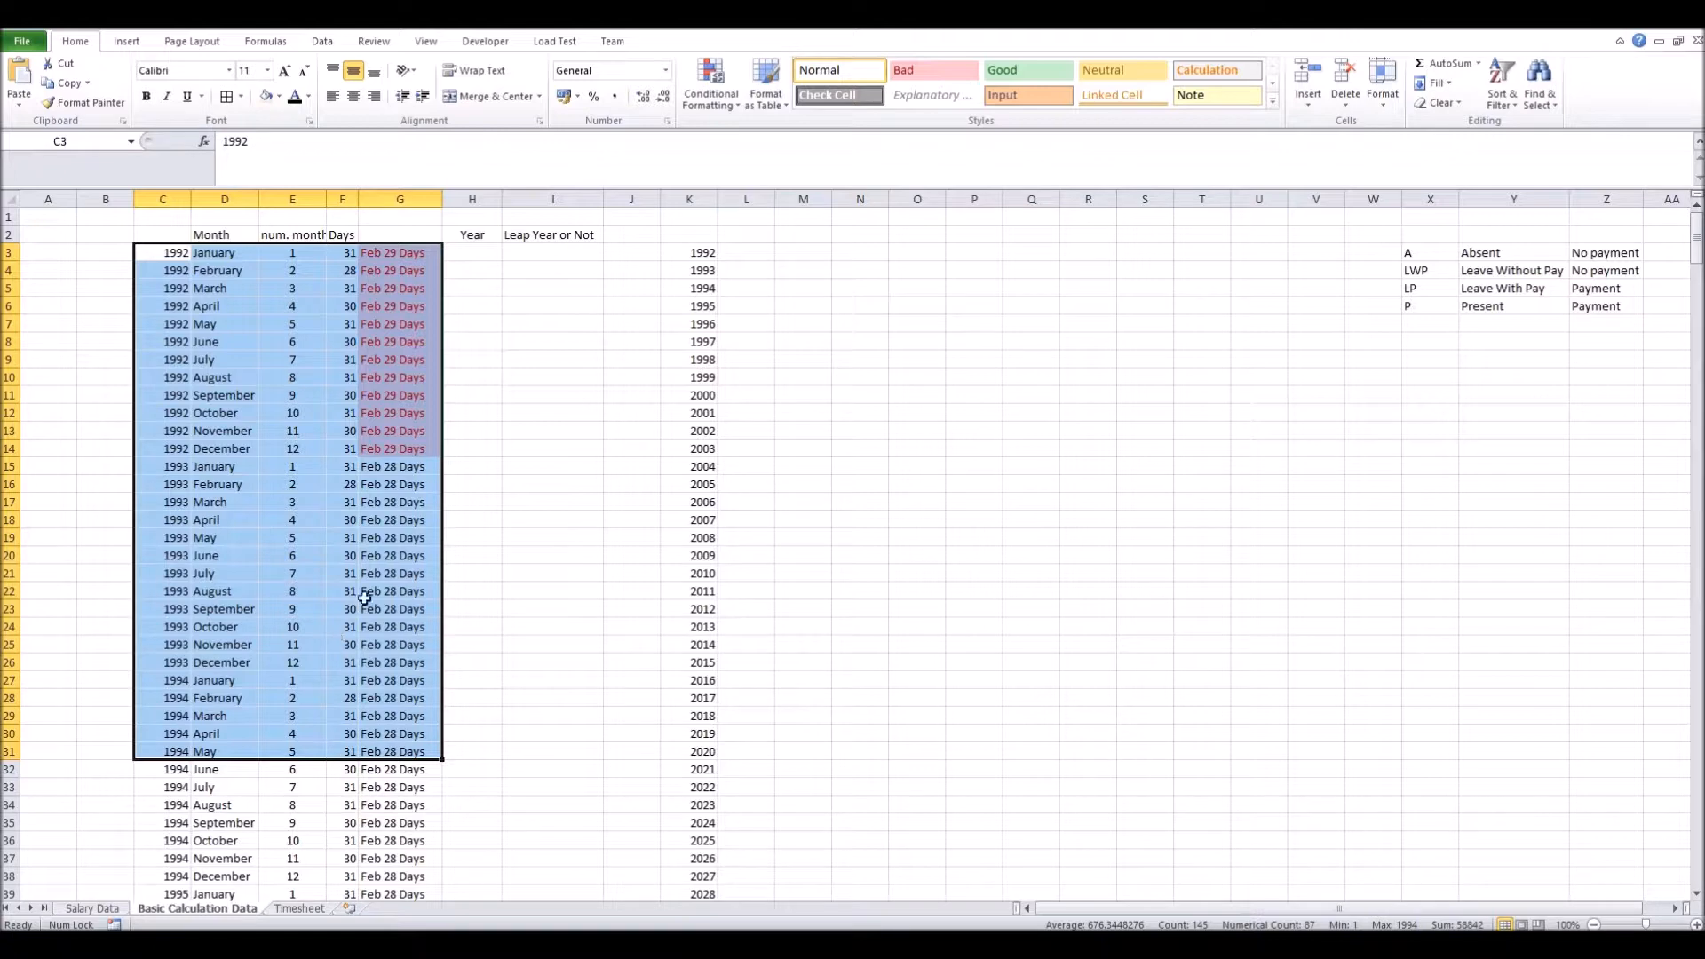
click(719, 485)
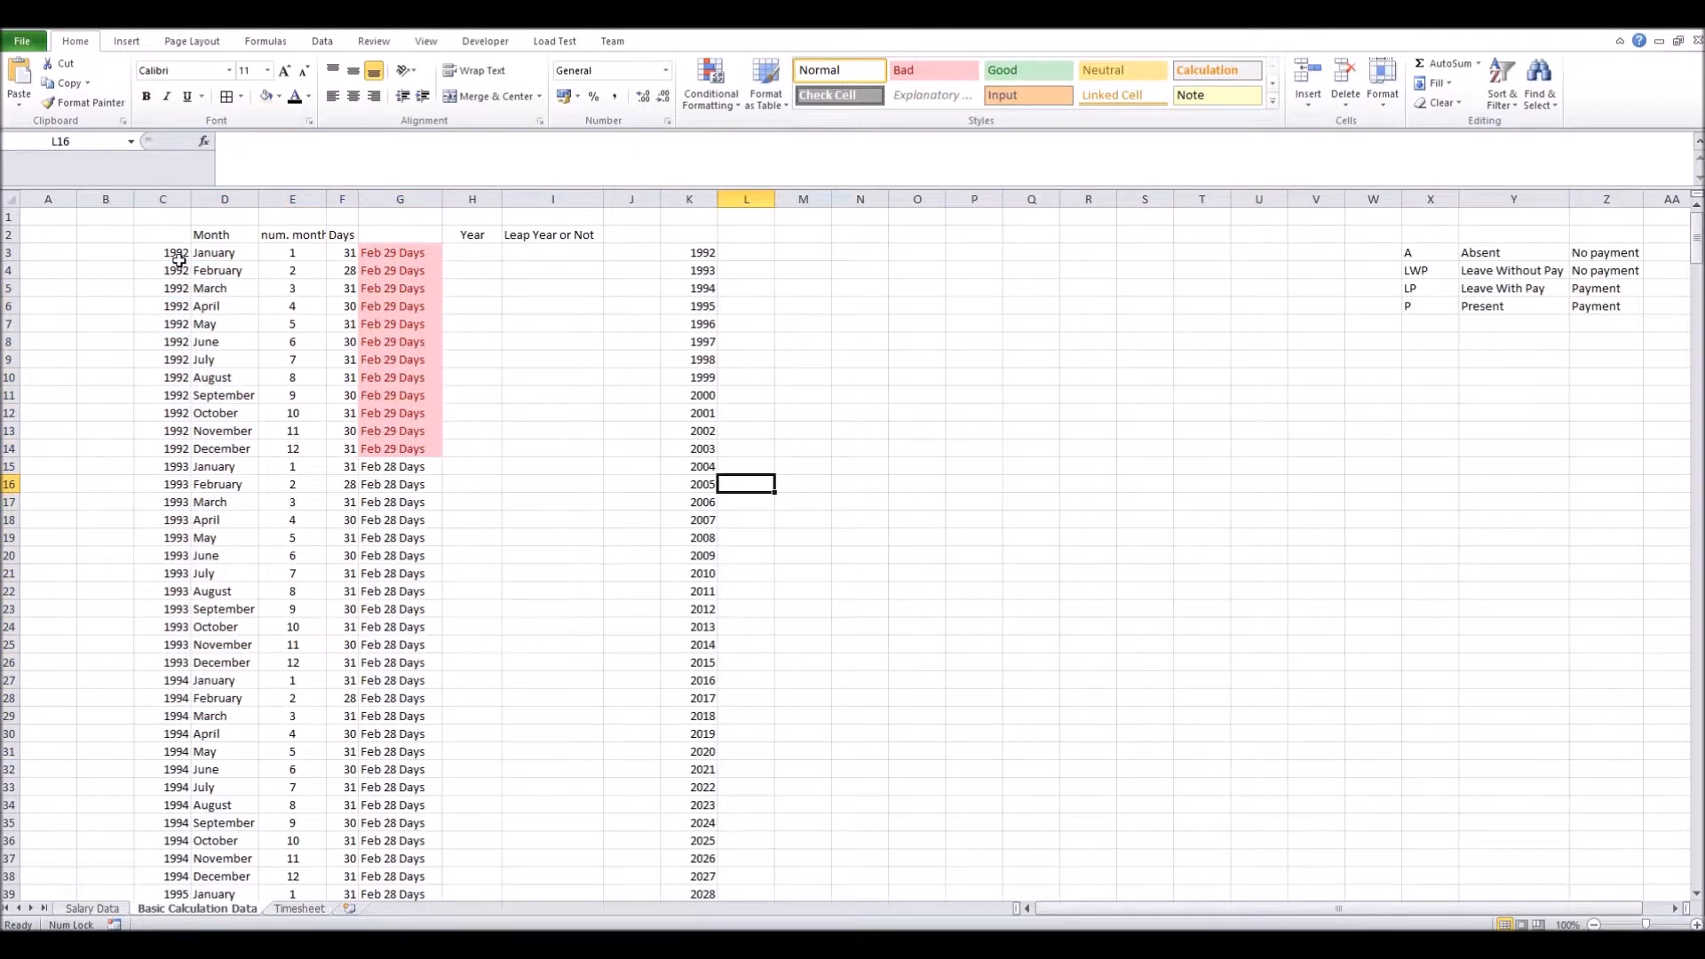
drag(675, 248, 696, 888)
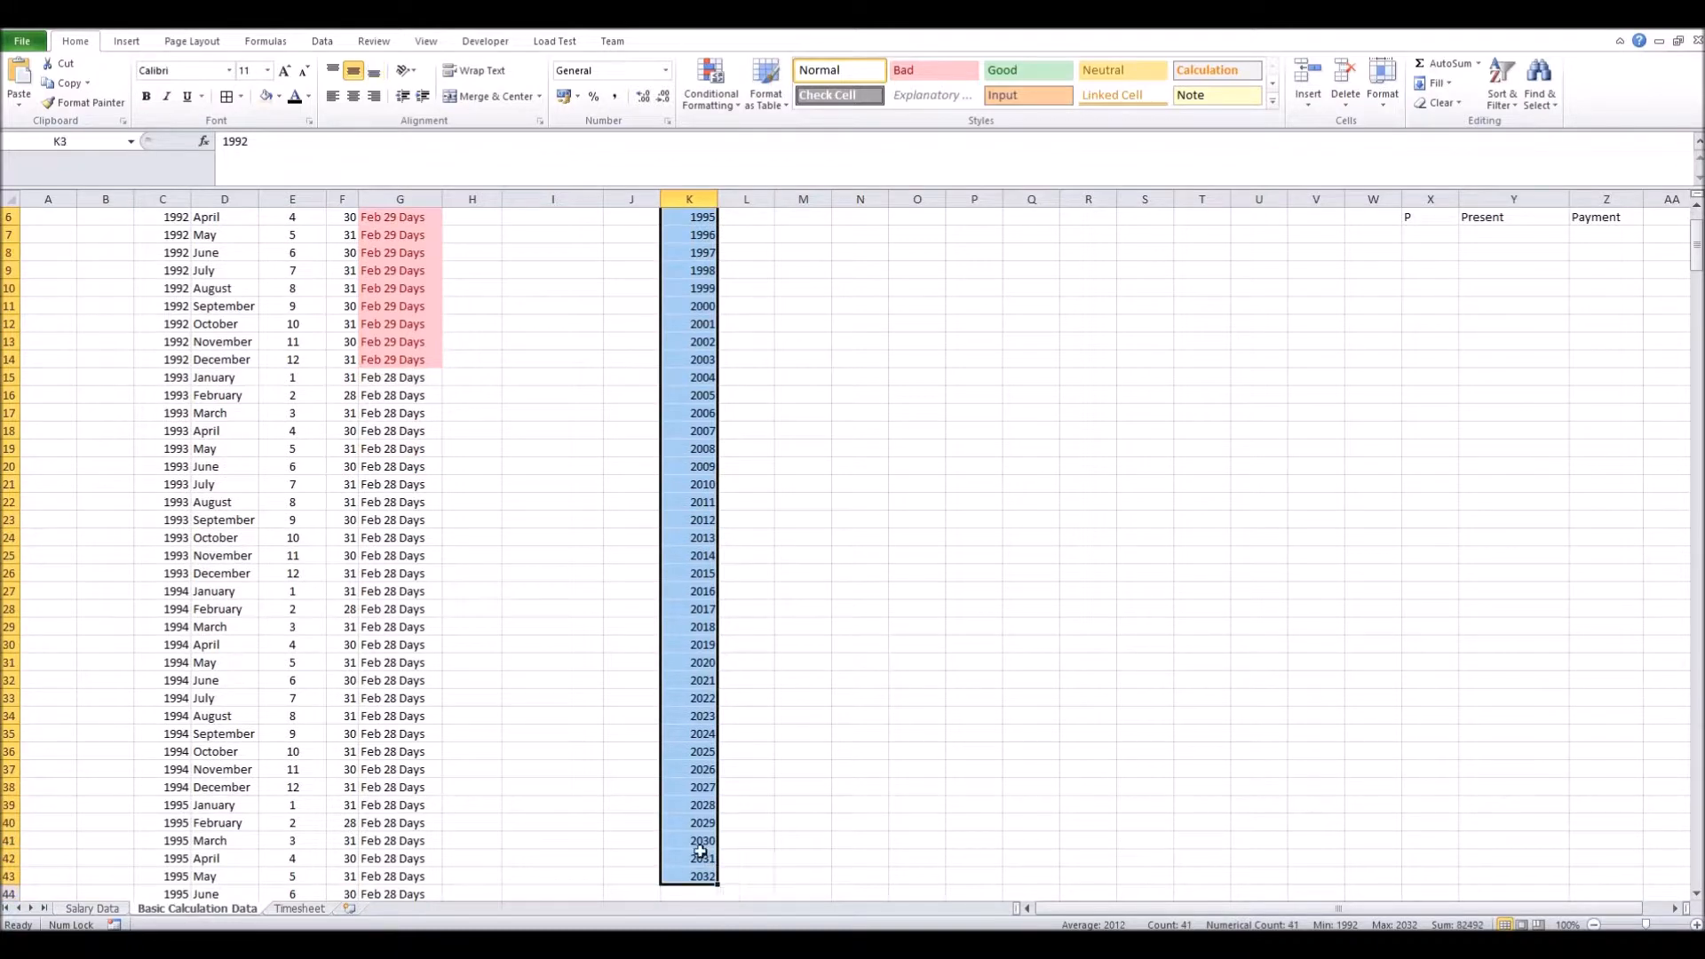
scroll(702, 830, up, 2)
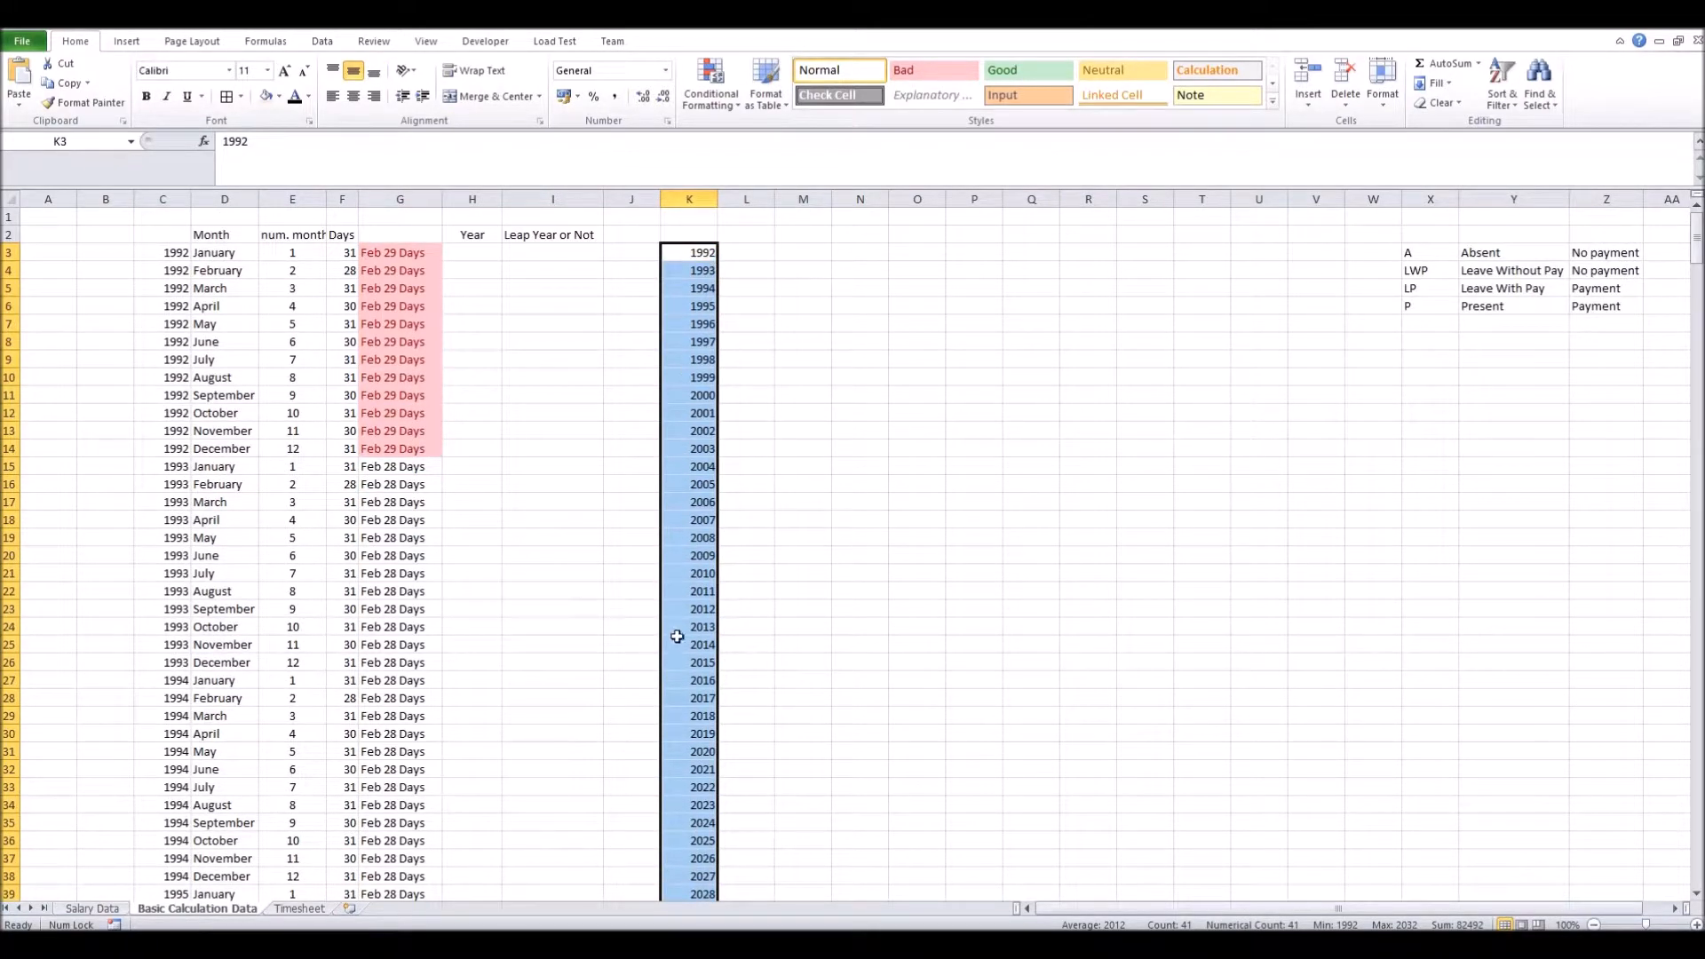
click(299, 909)
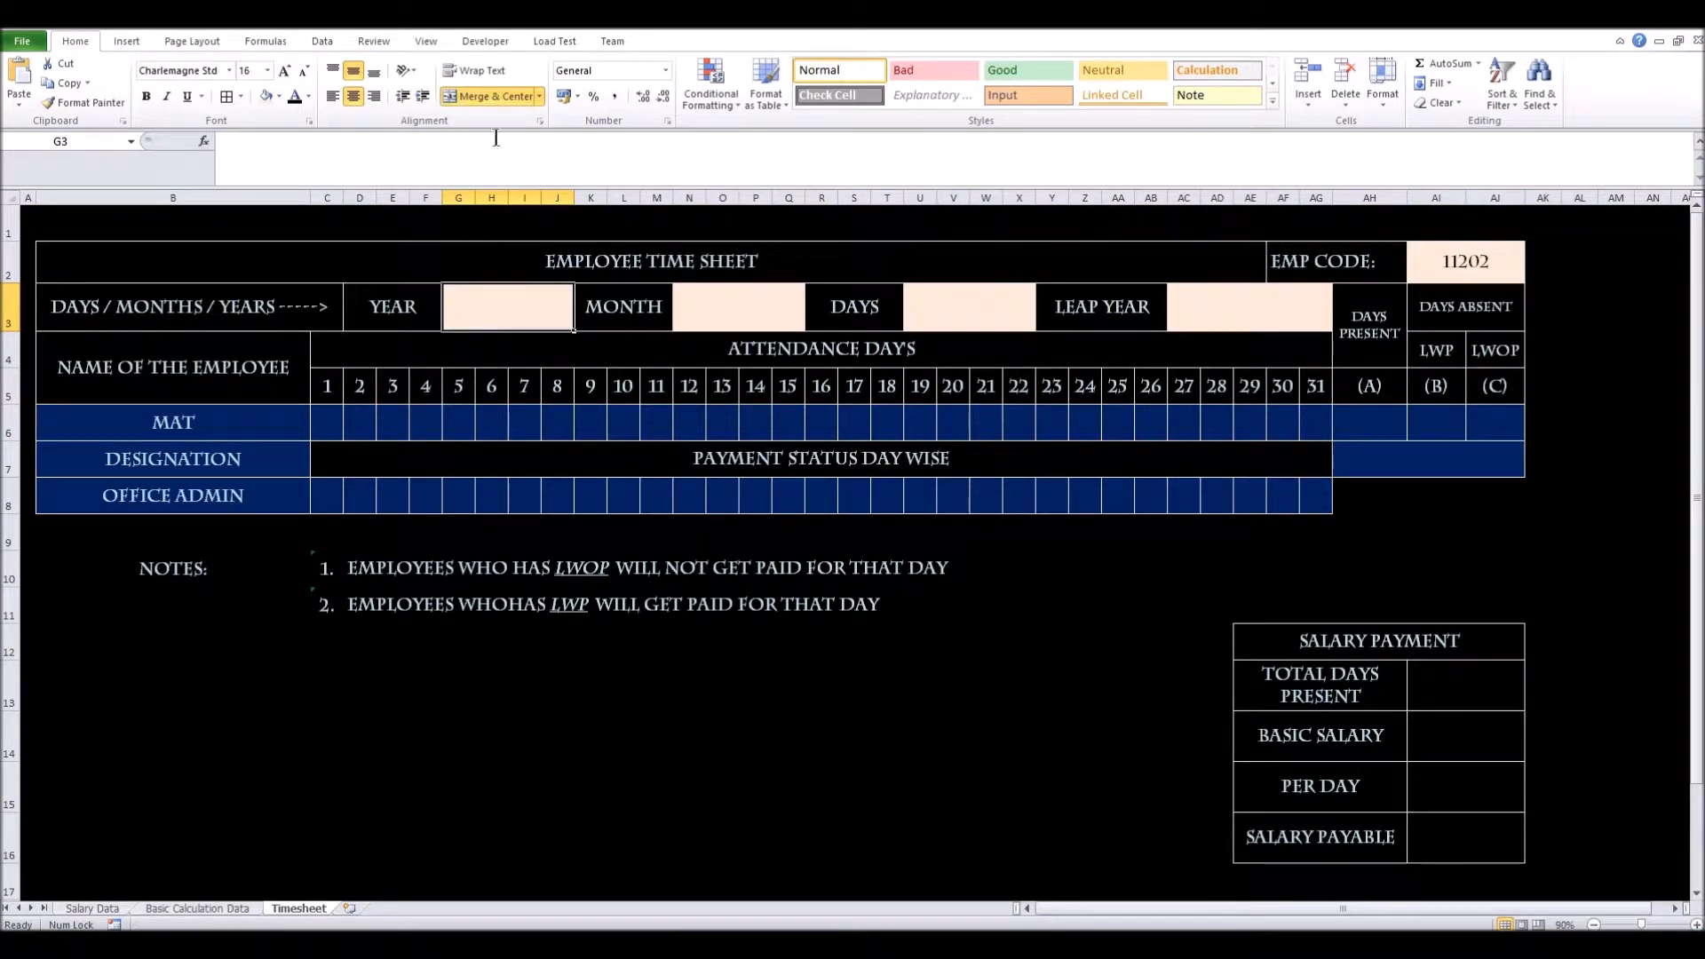
Give the Year cell List validation sourced from 'Basic Calculation Data'!$K$3:$K$43
click(318, 38)
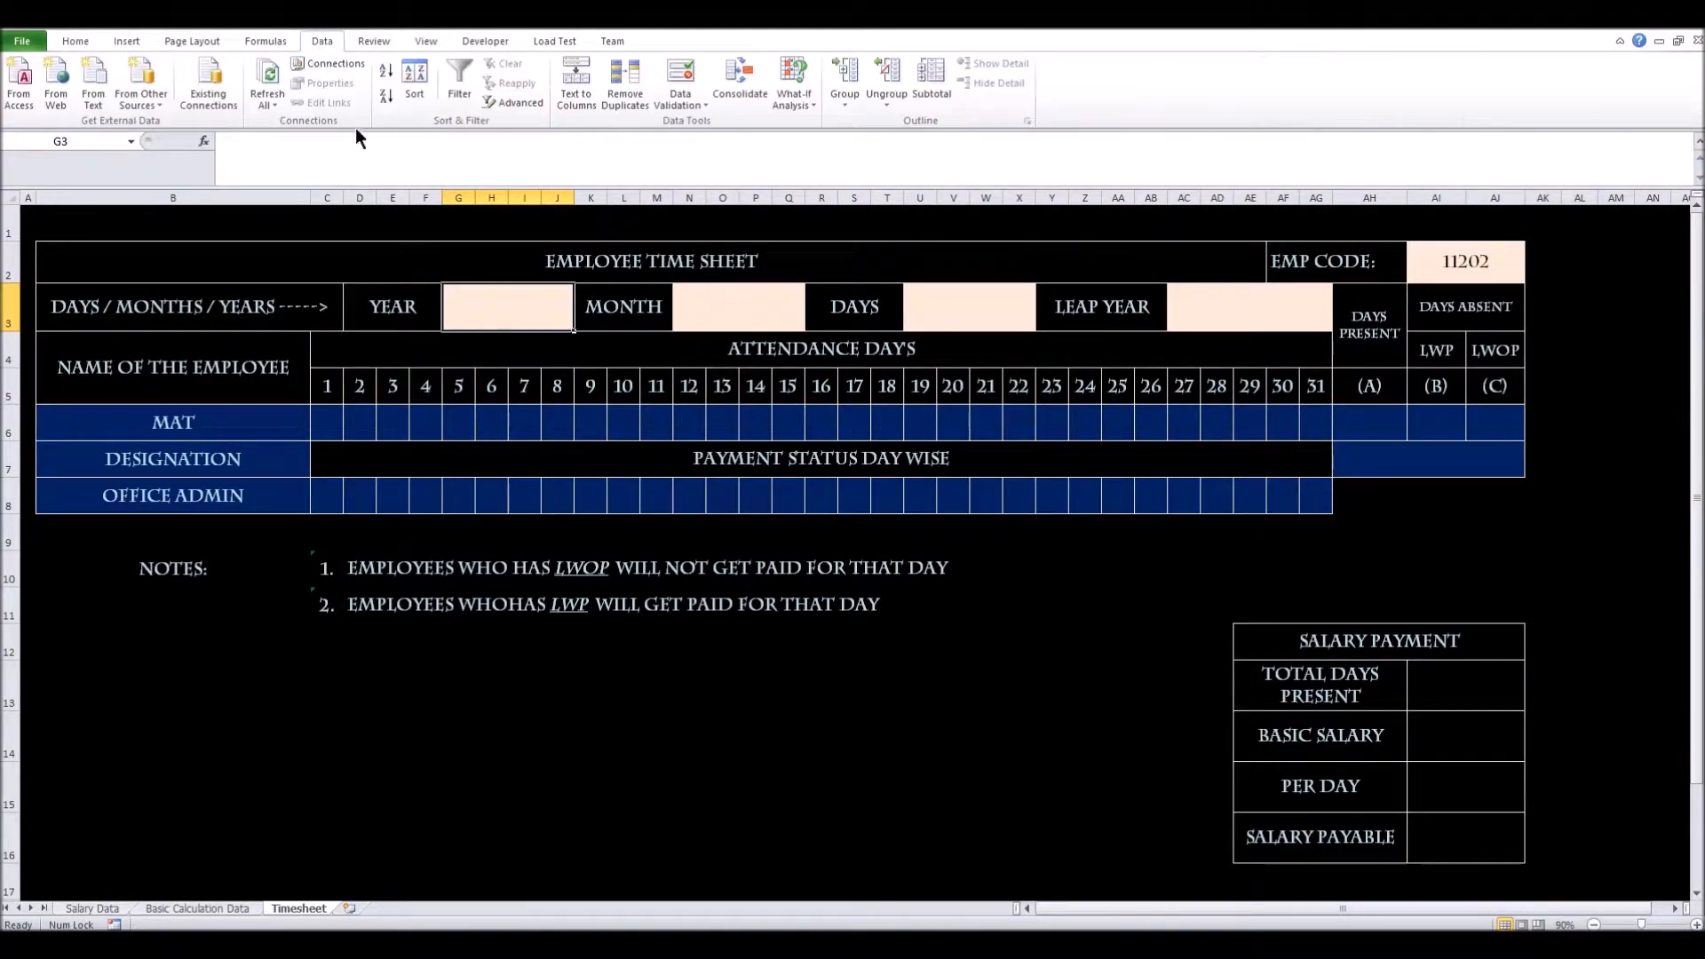
click(680, 76)
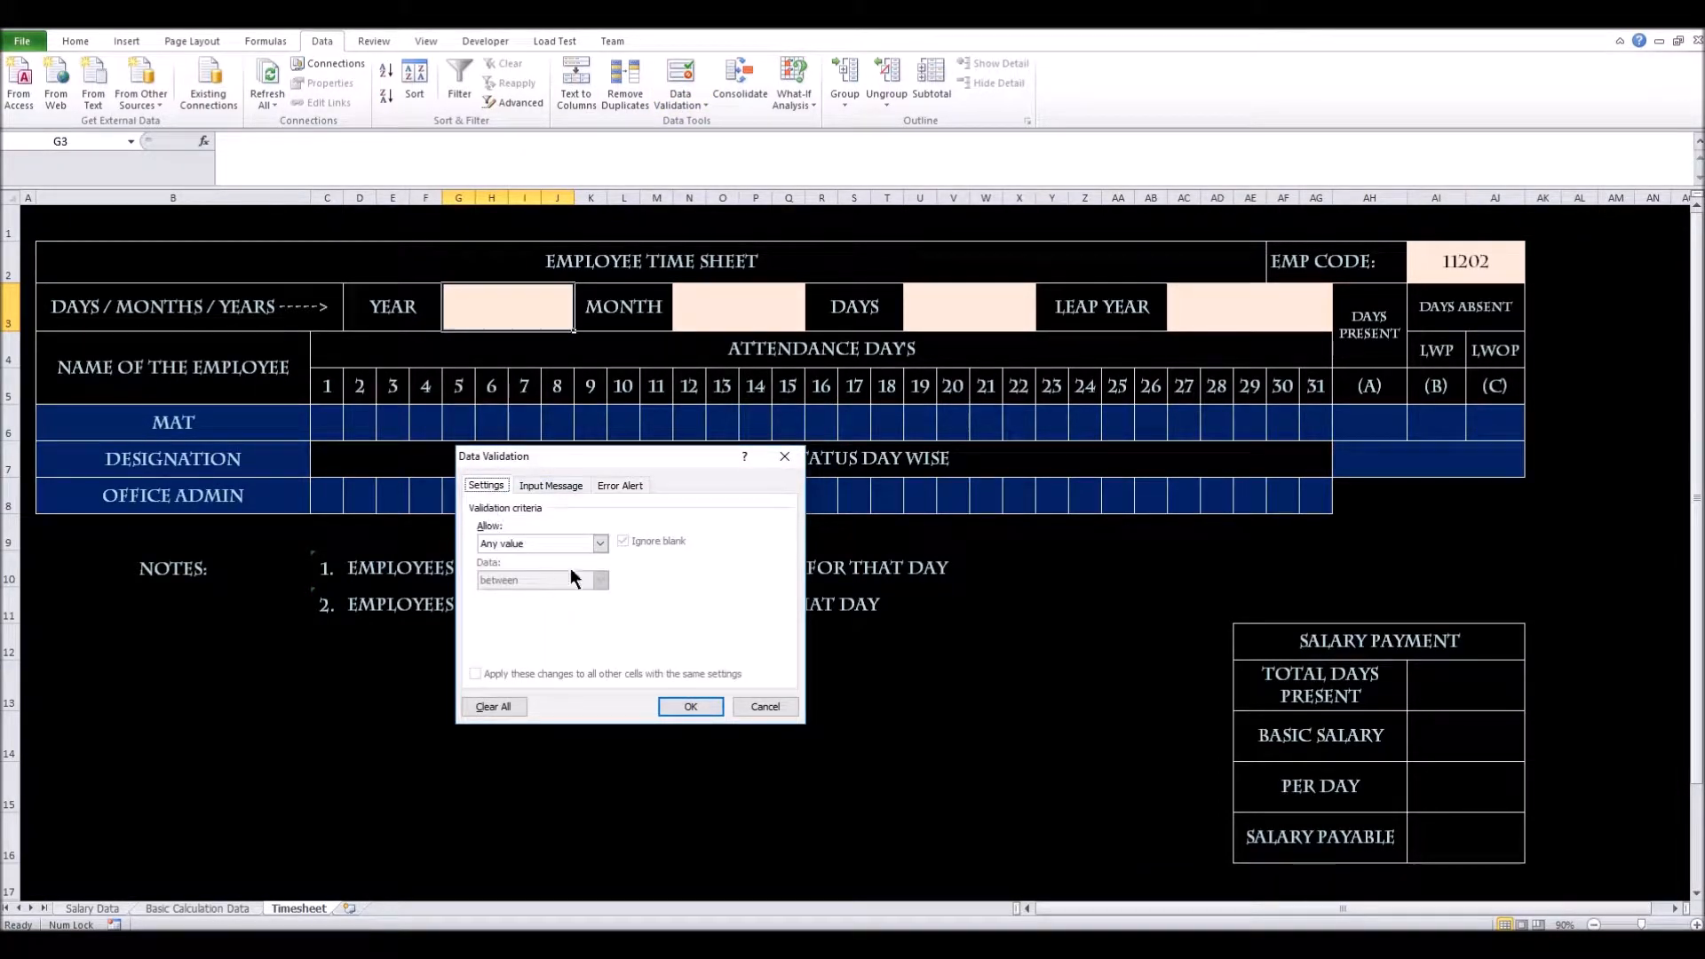
click(600, 542)
click(498, 594)
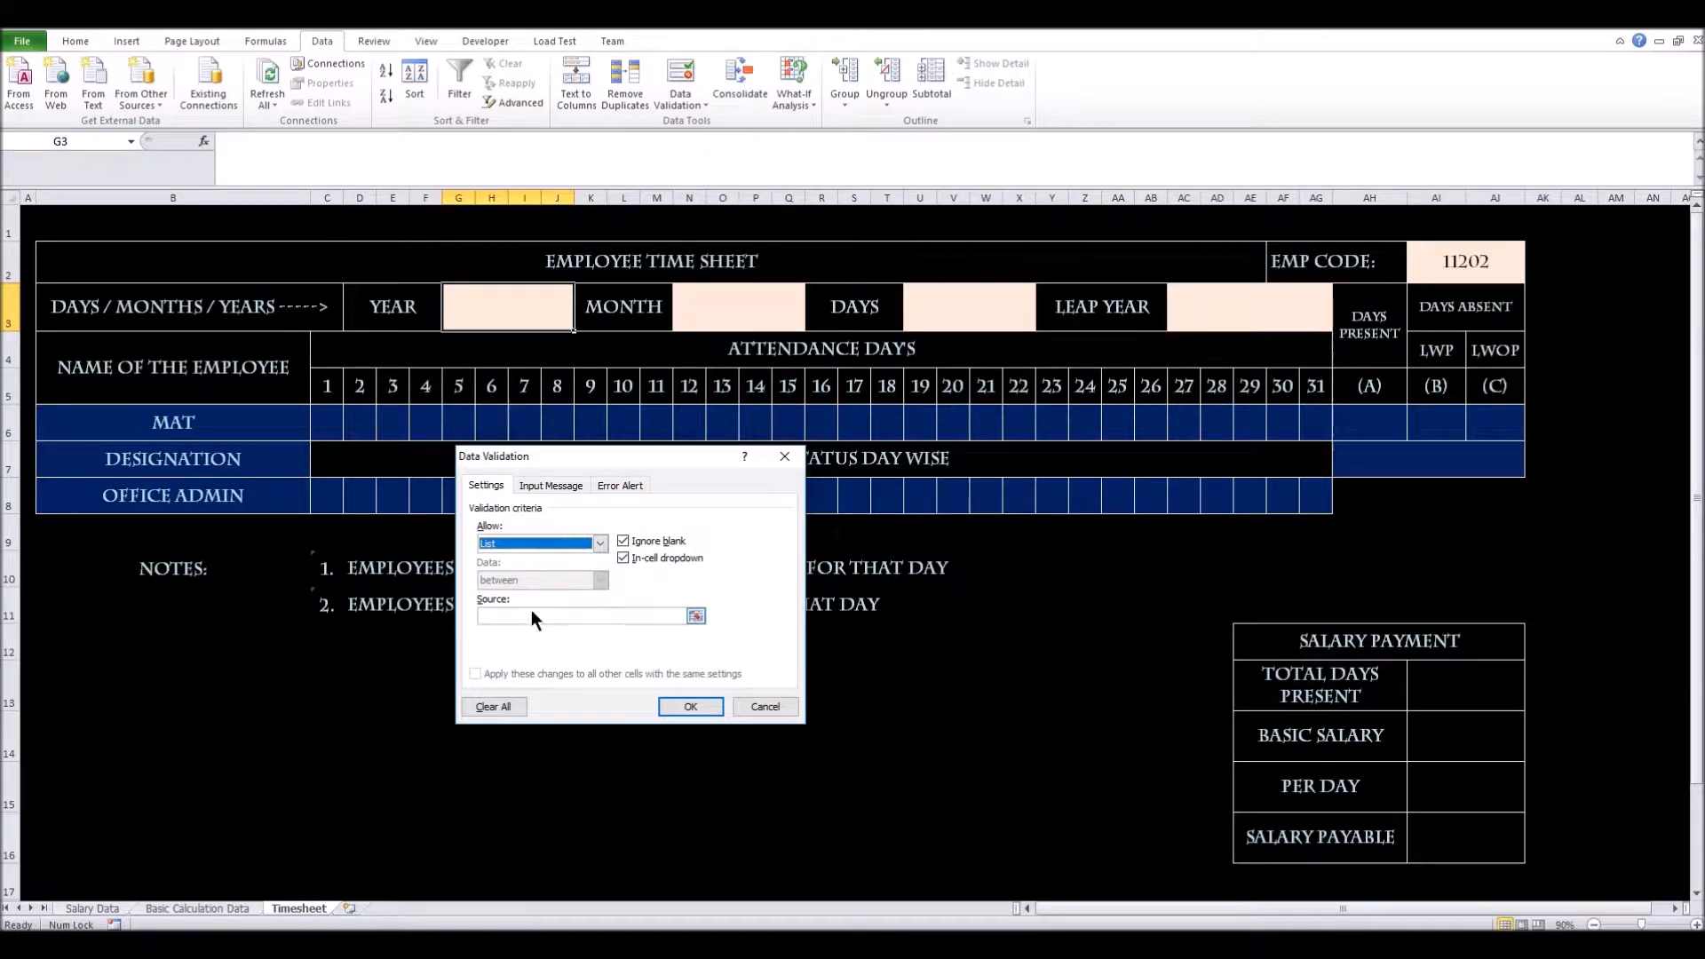
click(697, 613)
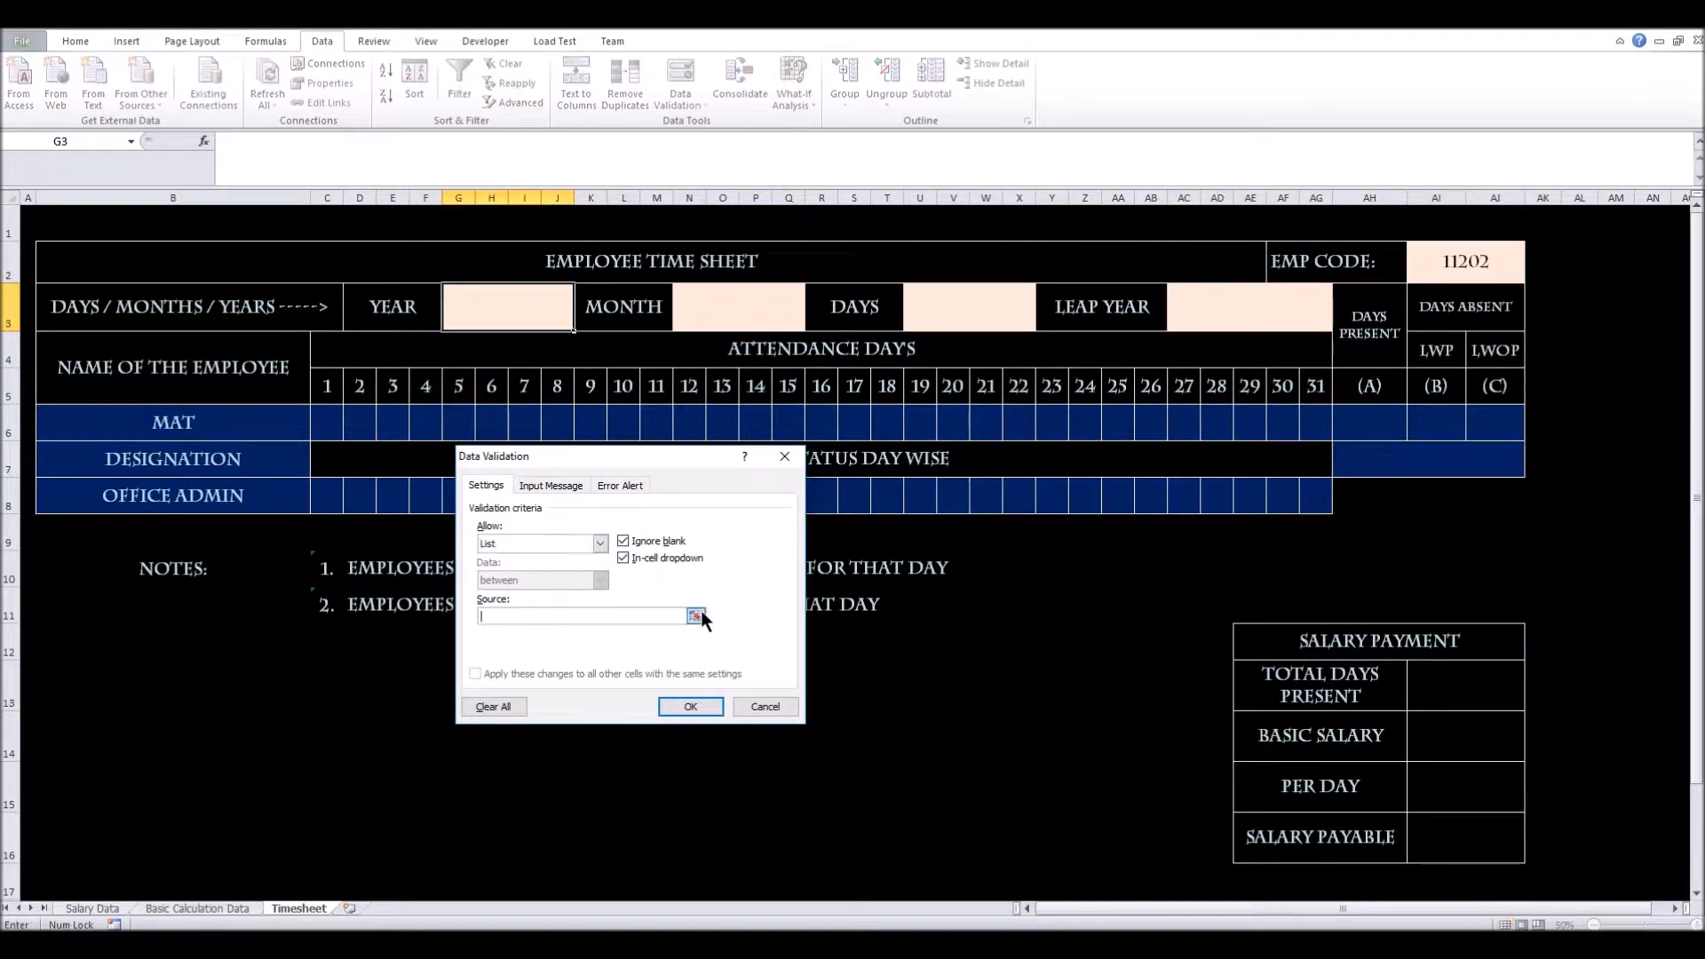
click(190, 907)
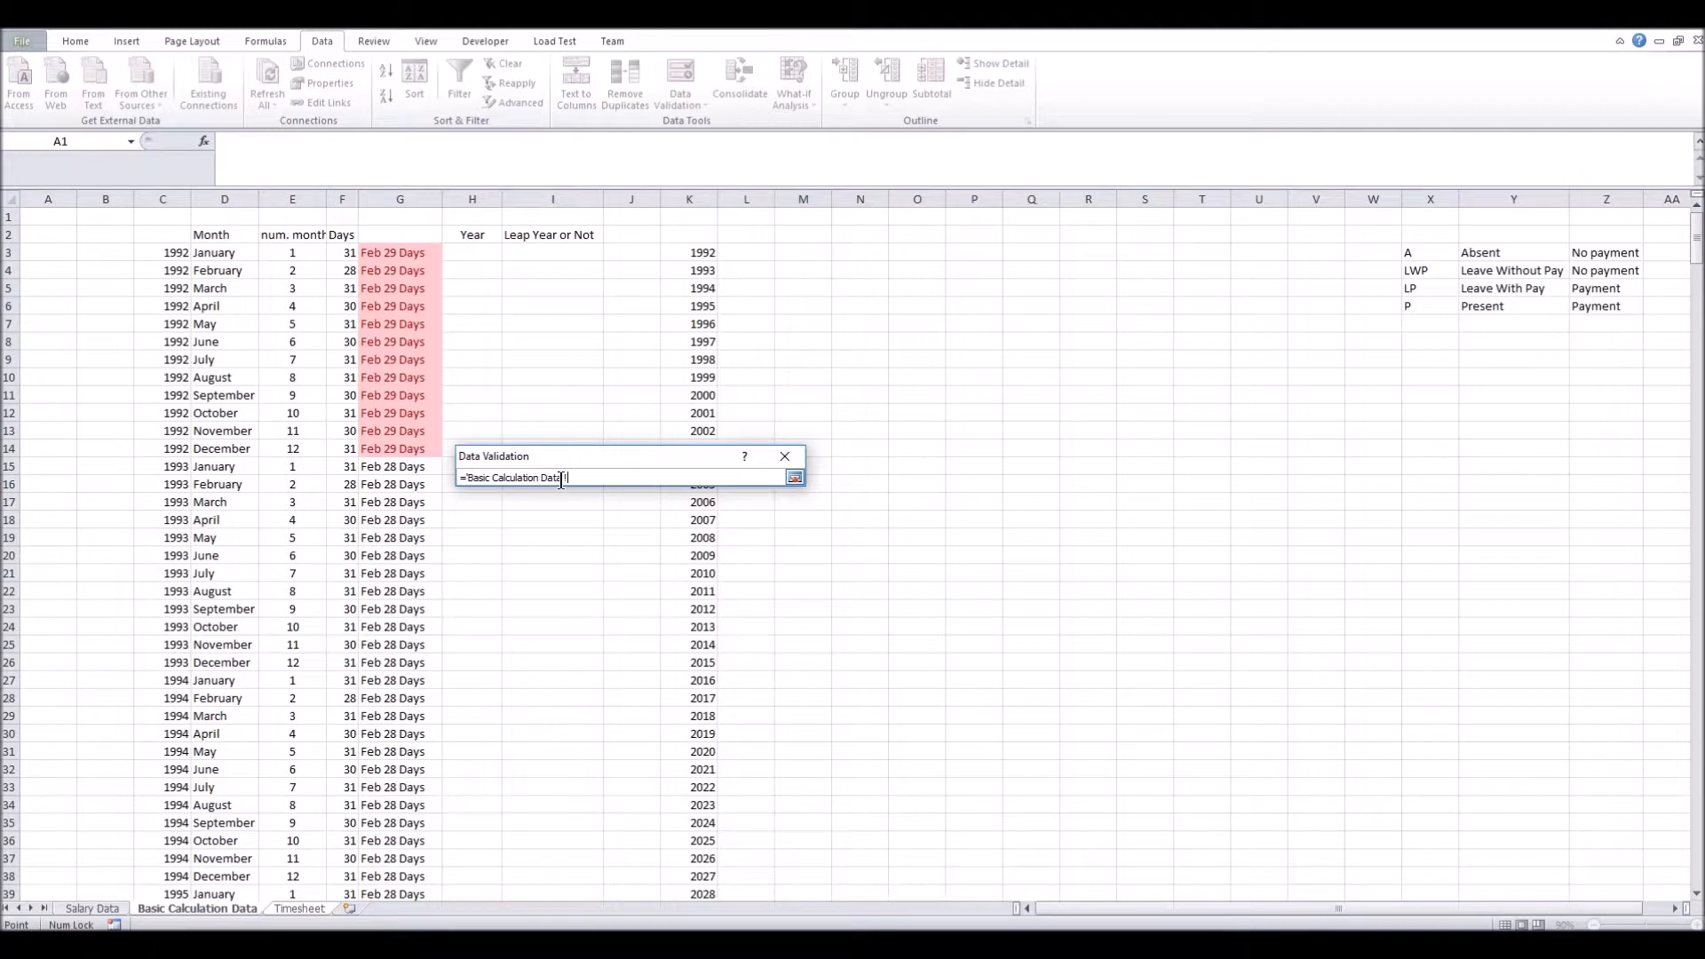
click(697, 249)
key(ctrl+shift+Down)
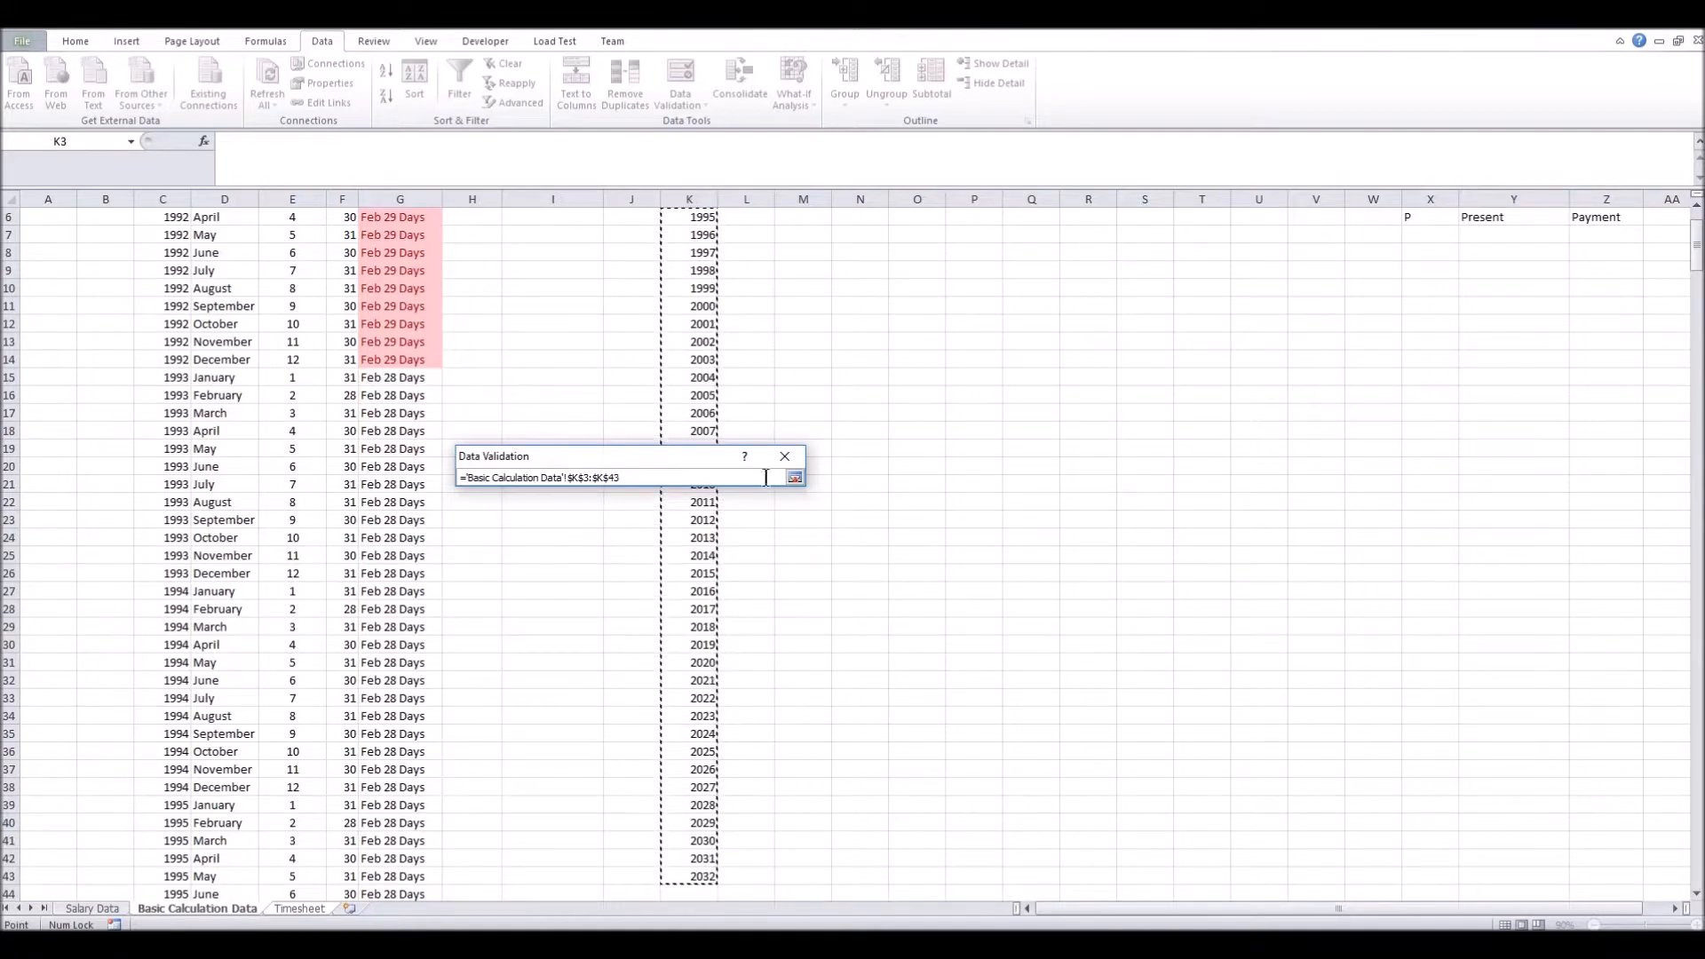
click(795, 478)
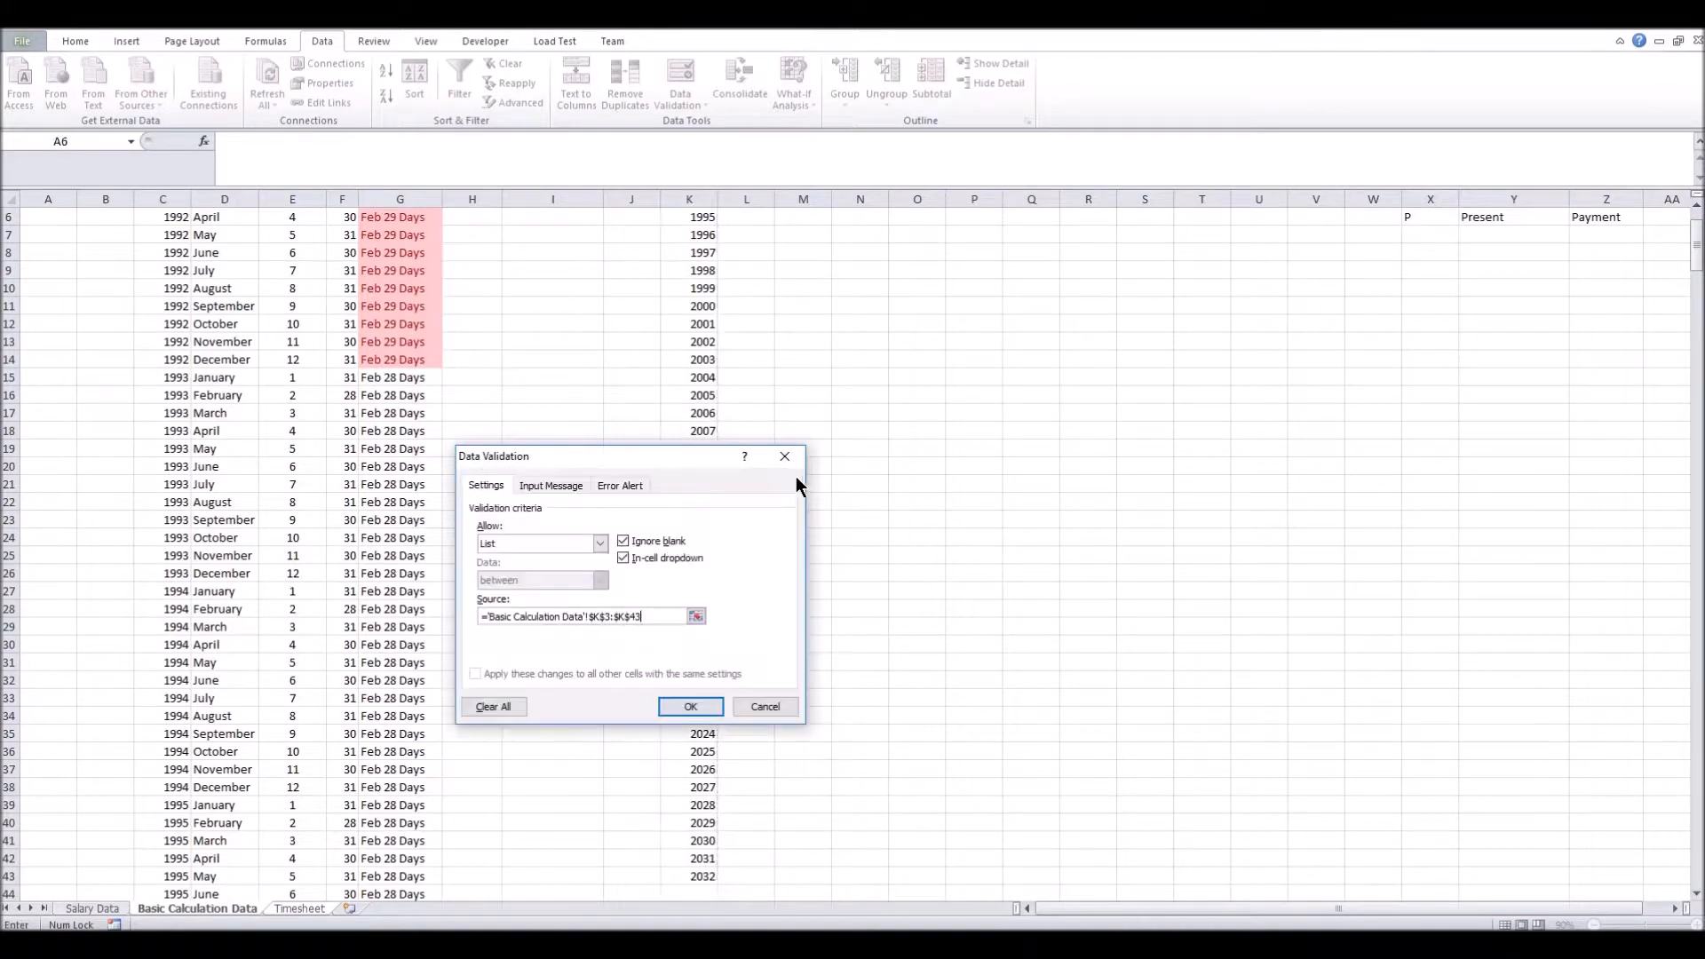
click(532, 486)
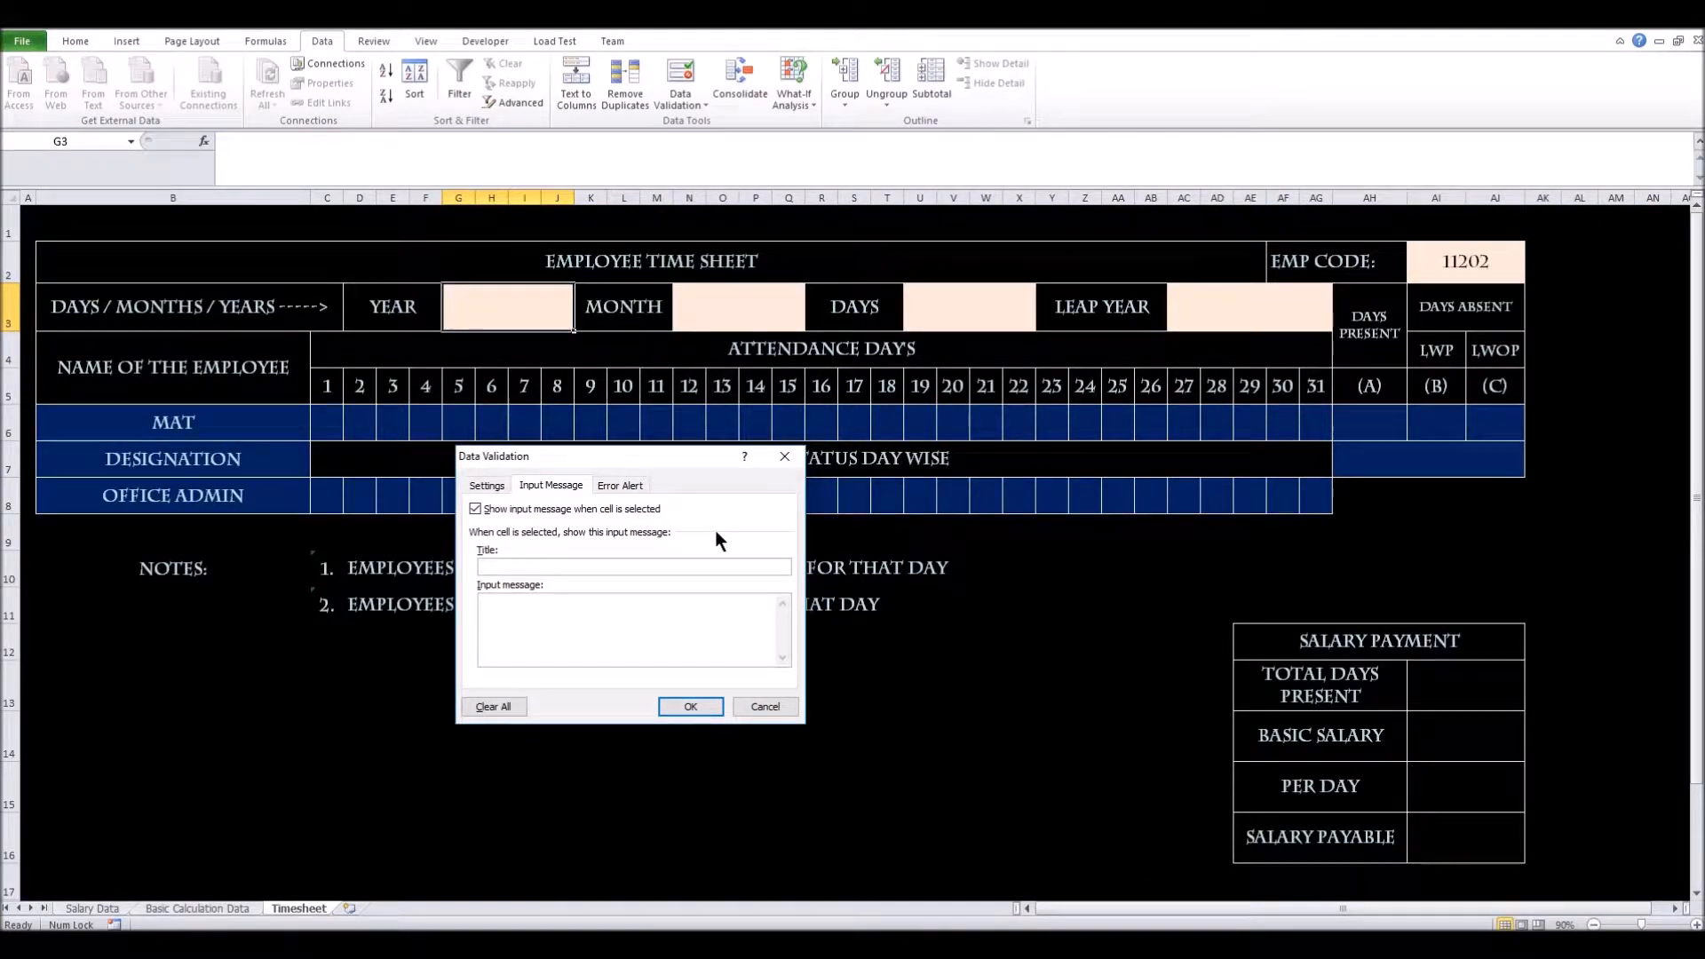
Add the Year cell input message 'Please Select the Year!!'
text(Year)
text(:)
text(lease)
text( Sece)
key(BackSpace)
text(lect the Year!!)
Add an Information-style 'Year Error' alert asking for a proper year, and apply the validation
click(619, 485)
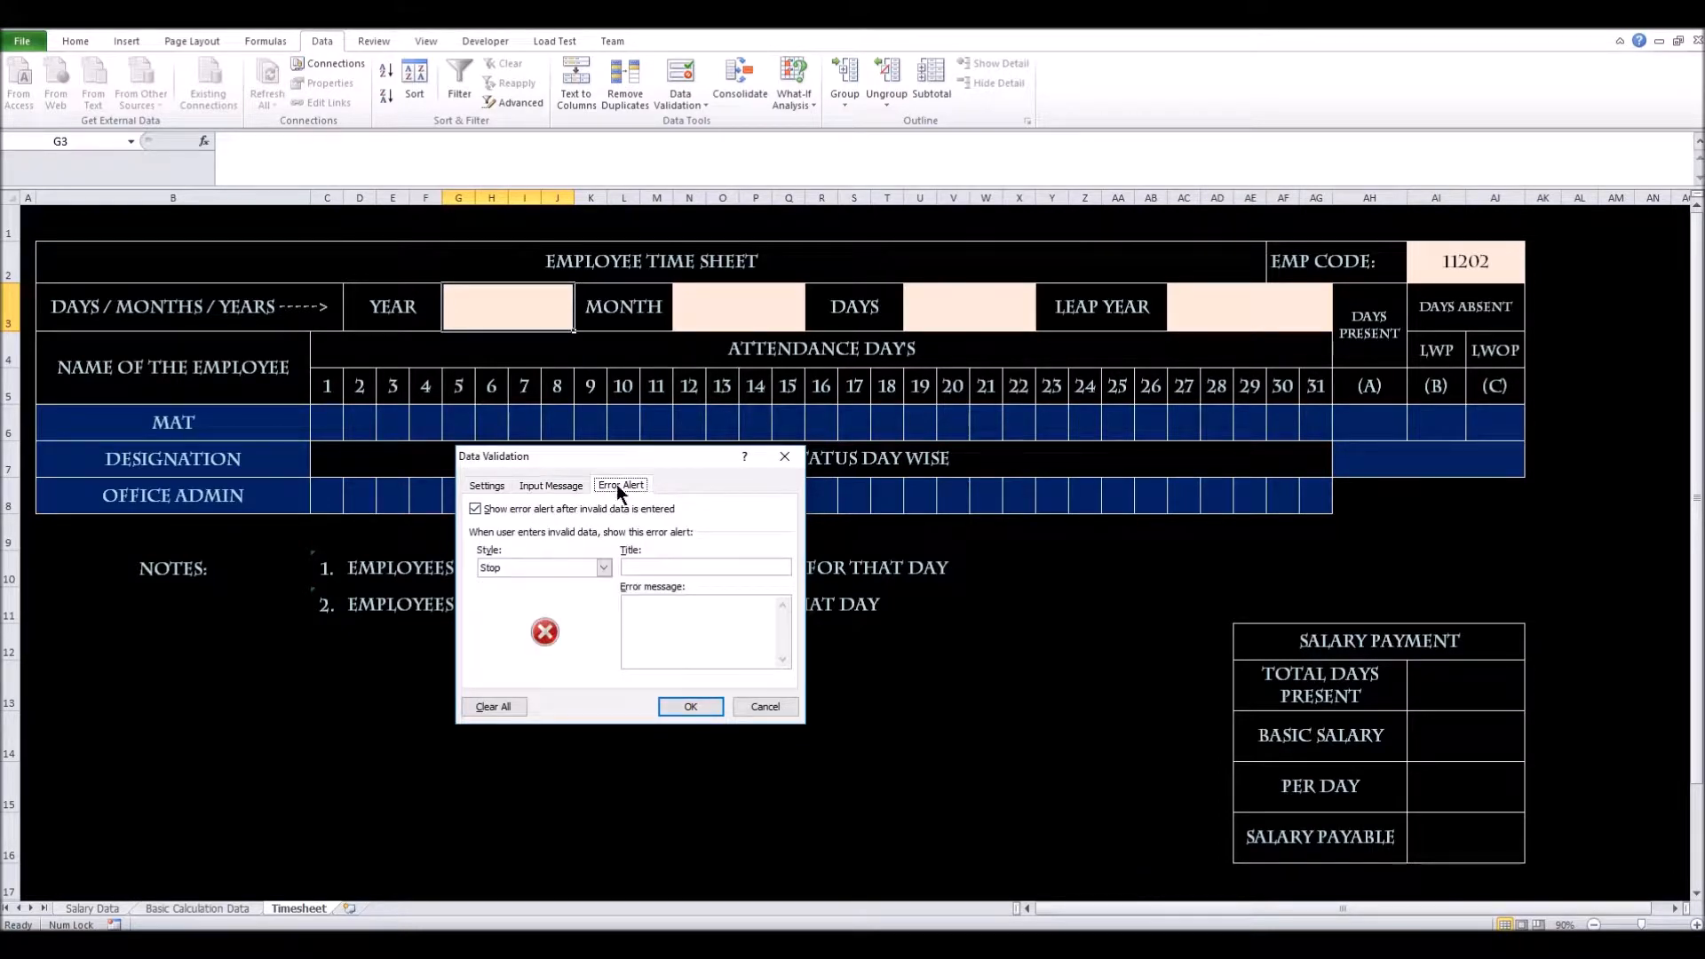
click(604, 566)
click(511, 606)
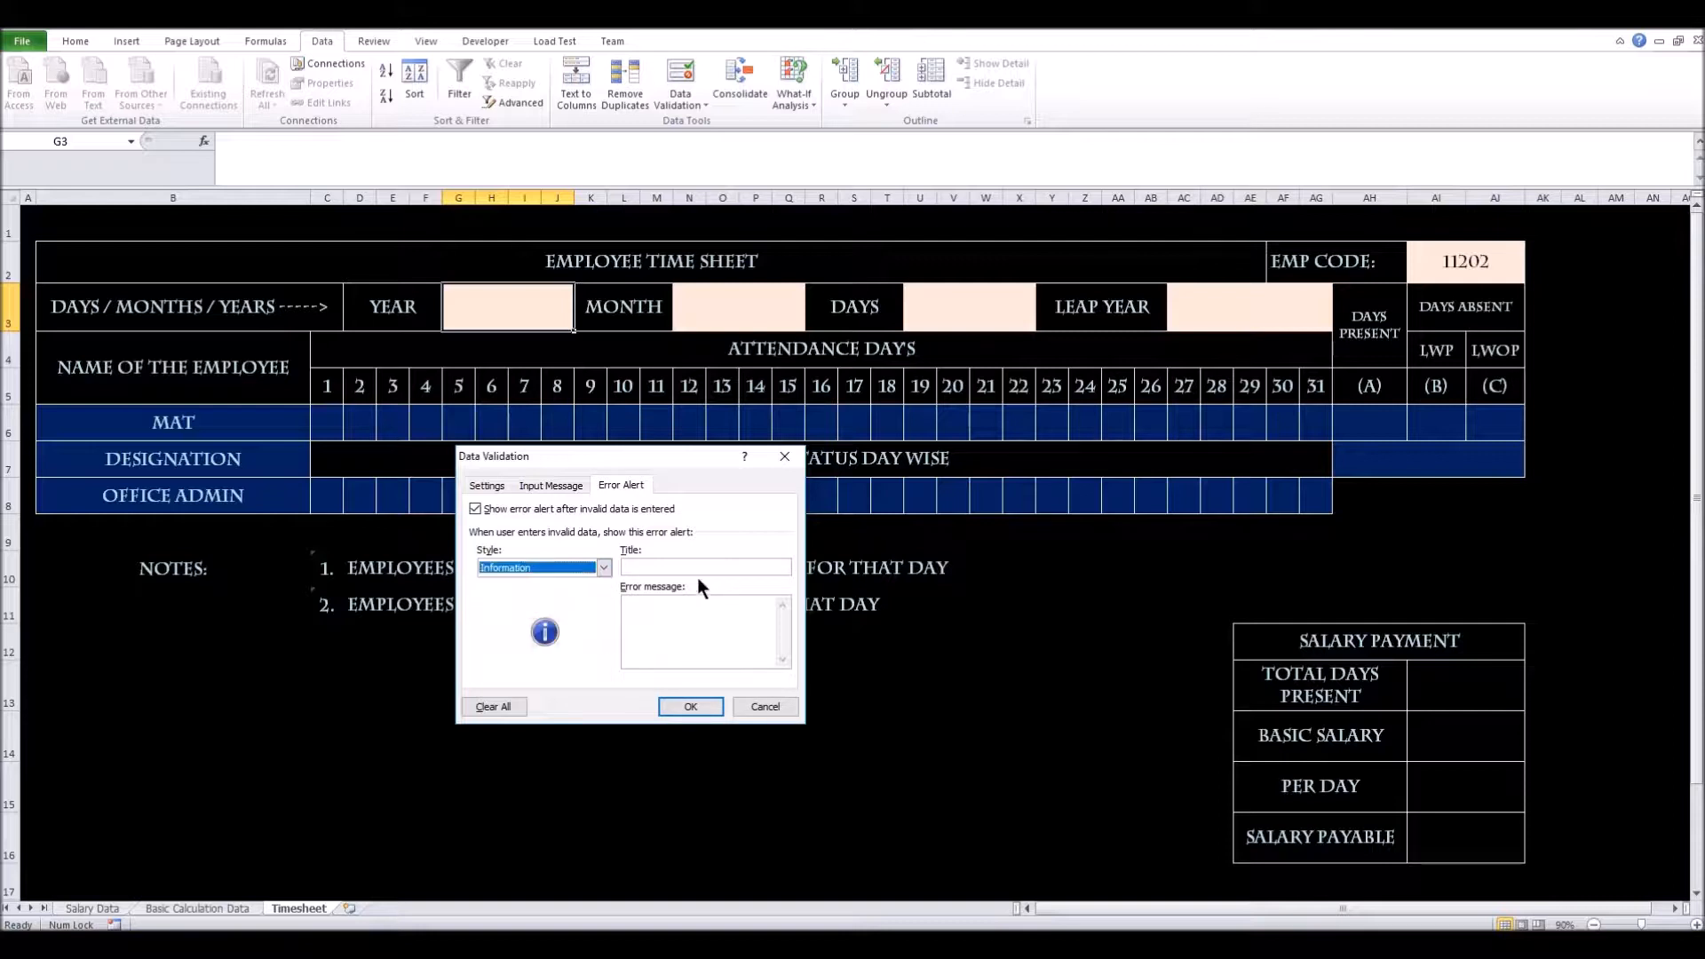
click(693, 565)
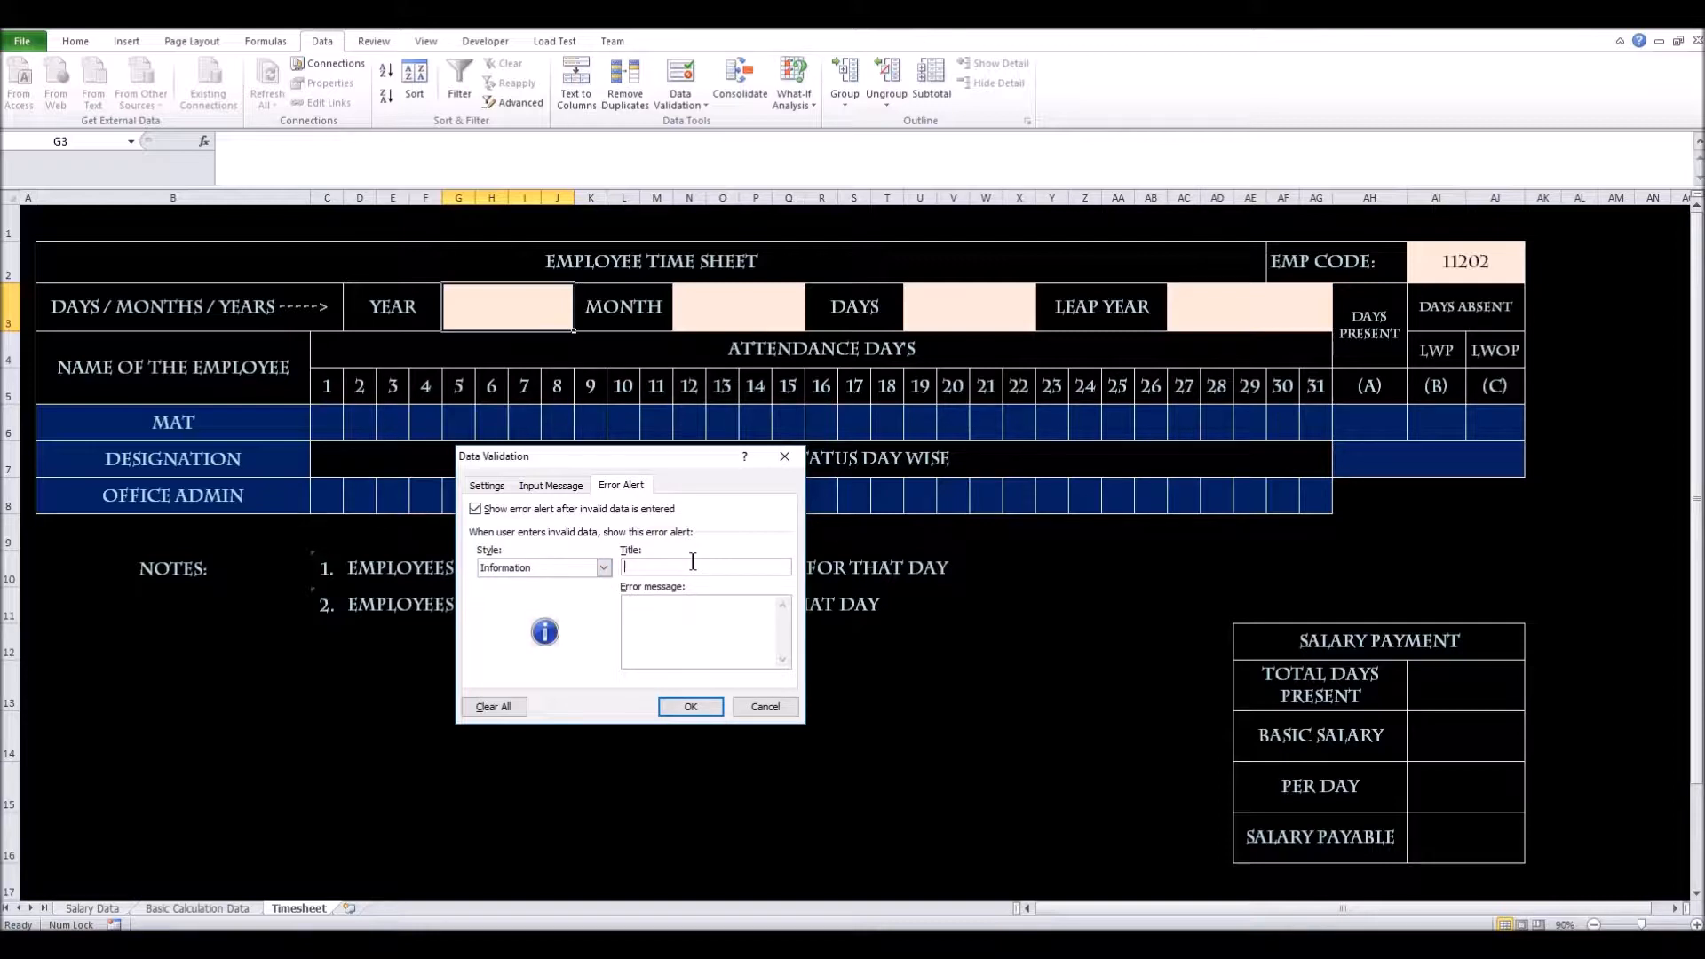
text(Year E)
text(rror)
text(Make Sure )
text(that )
text(you have)
text( Selec)
text(ted )
text(a p)
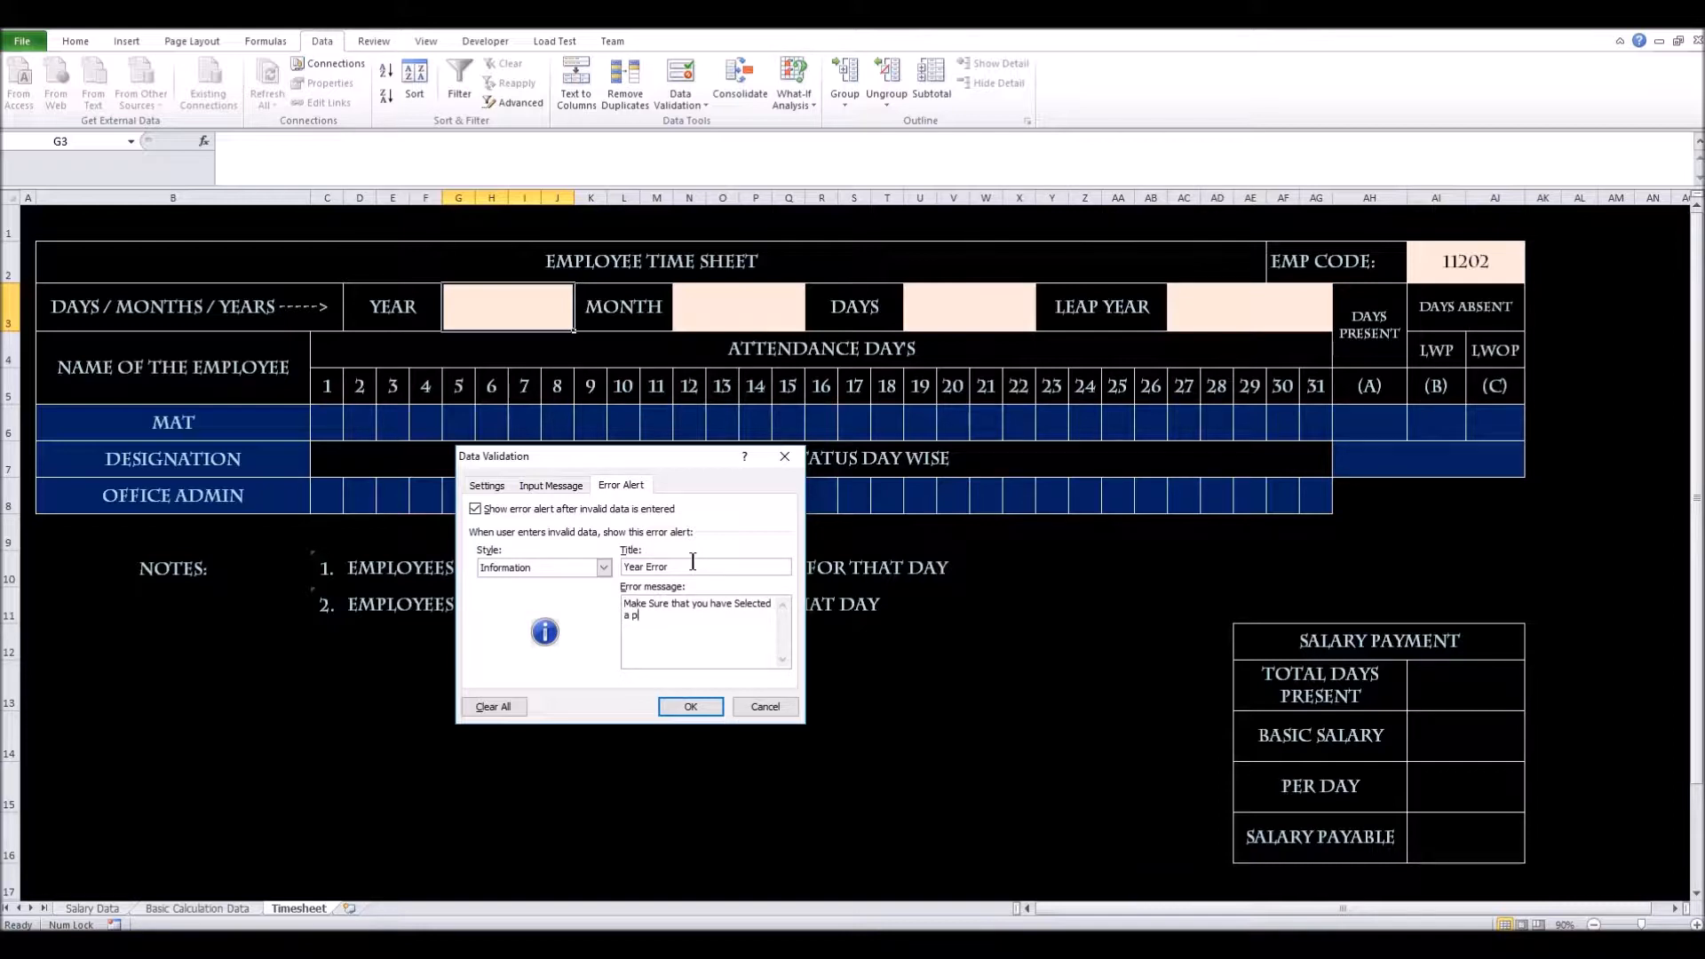
text(roper Year.)
click(690, 705)
click(510, 350)
click(546, 310)
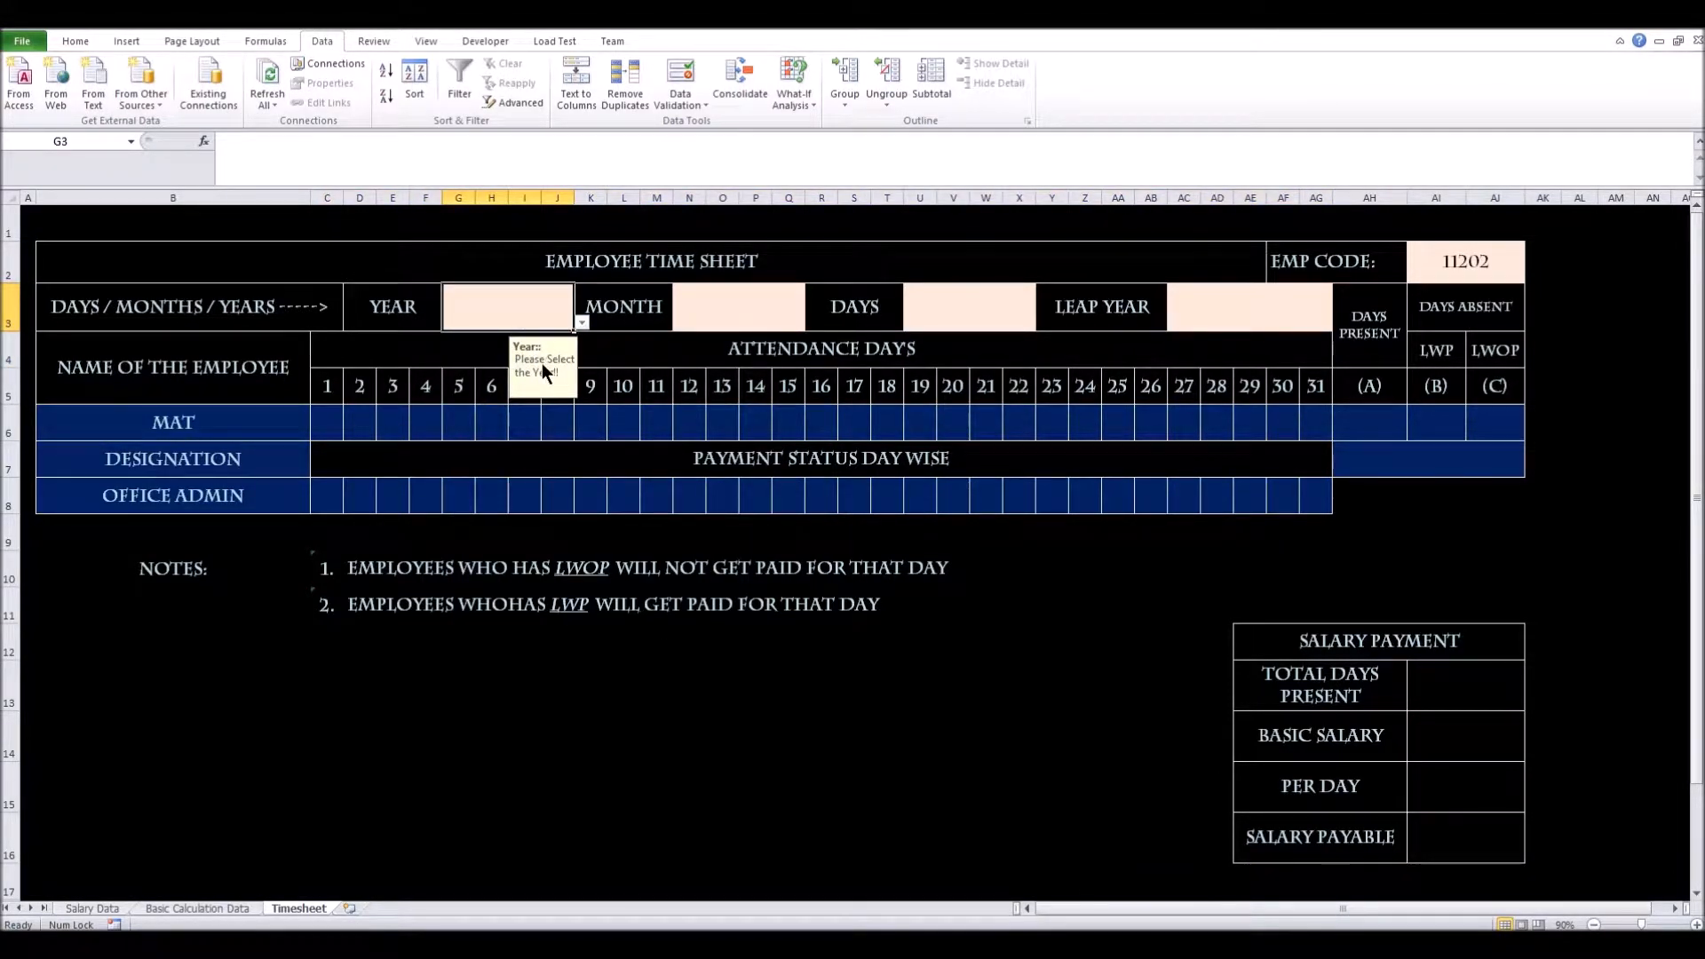
click(581, 323)
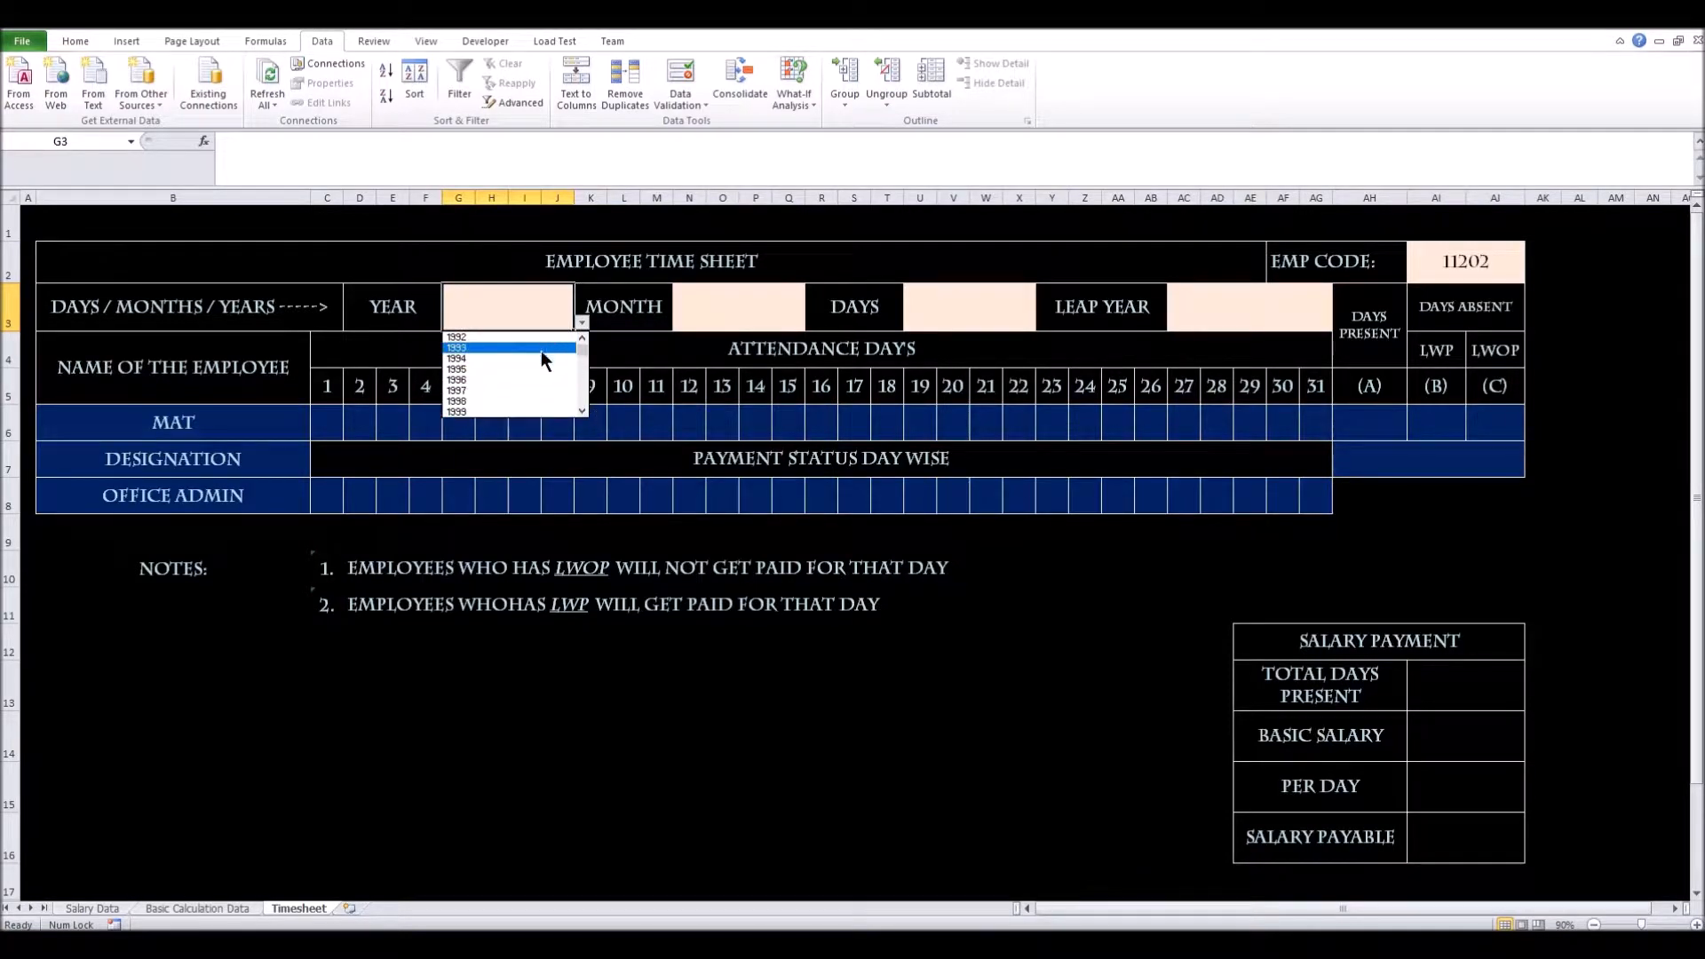
drag(582, 347, 586, 409)
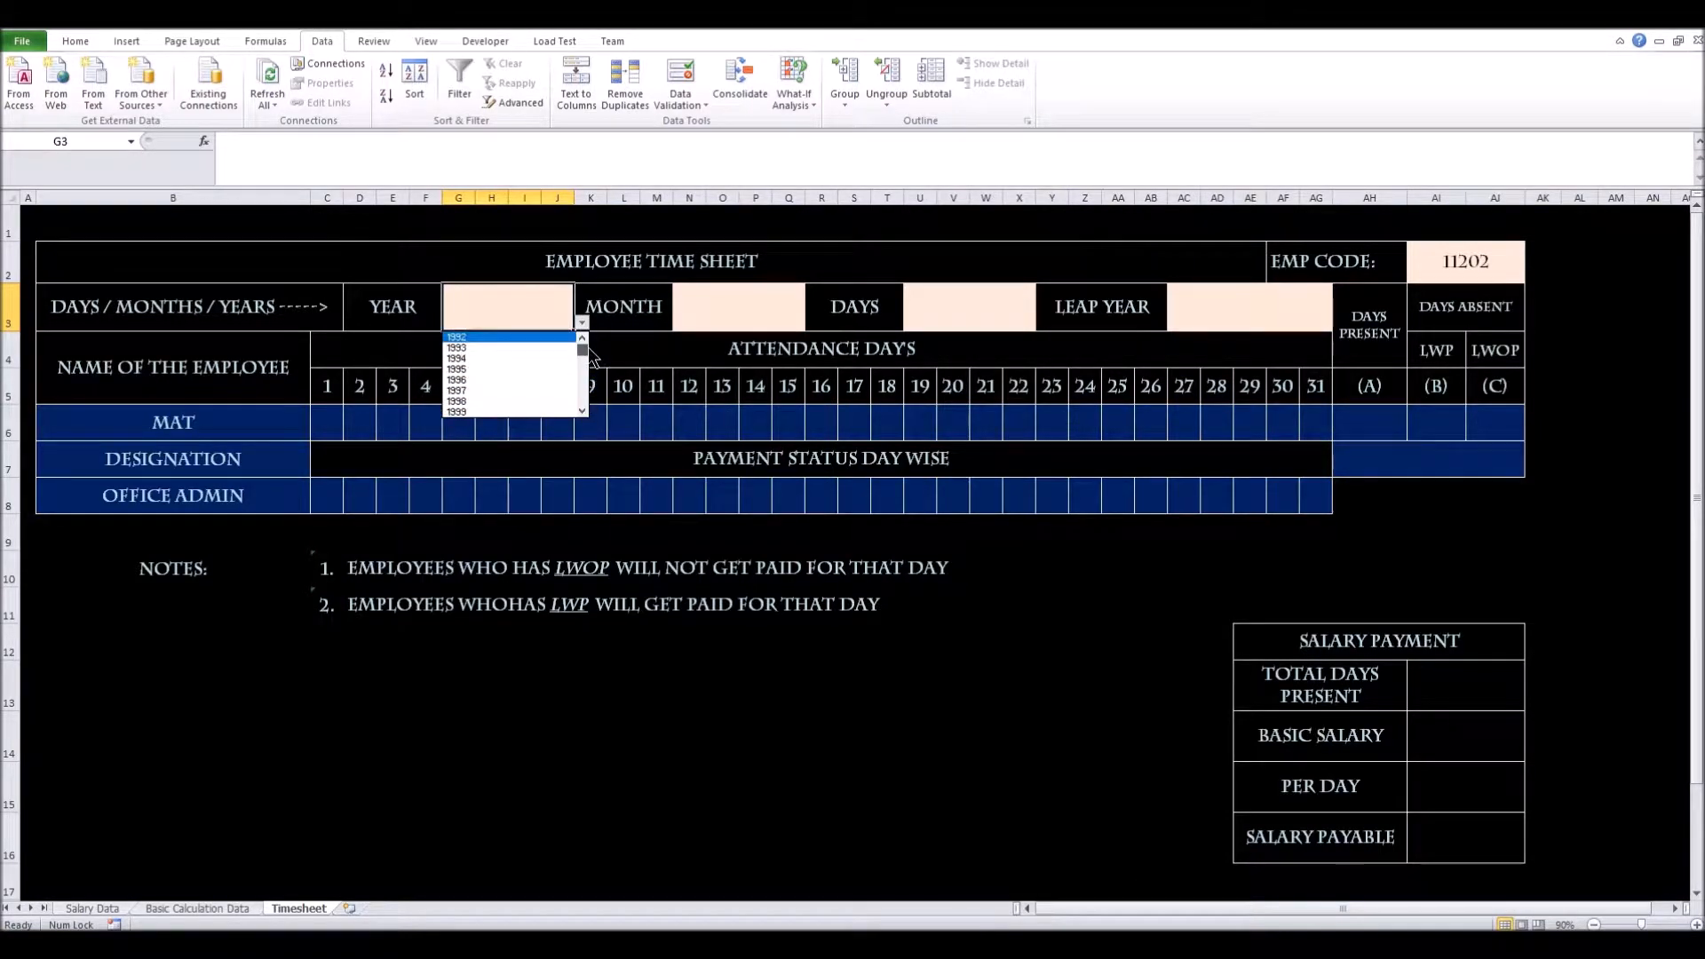
click(711, 309)
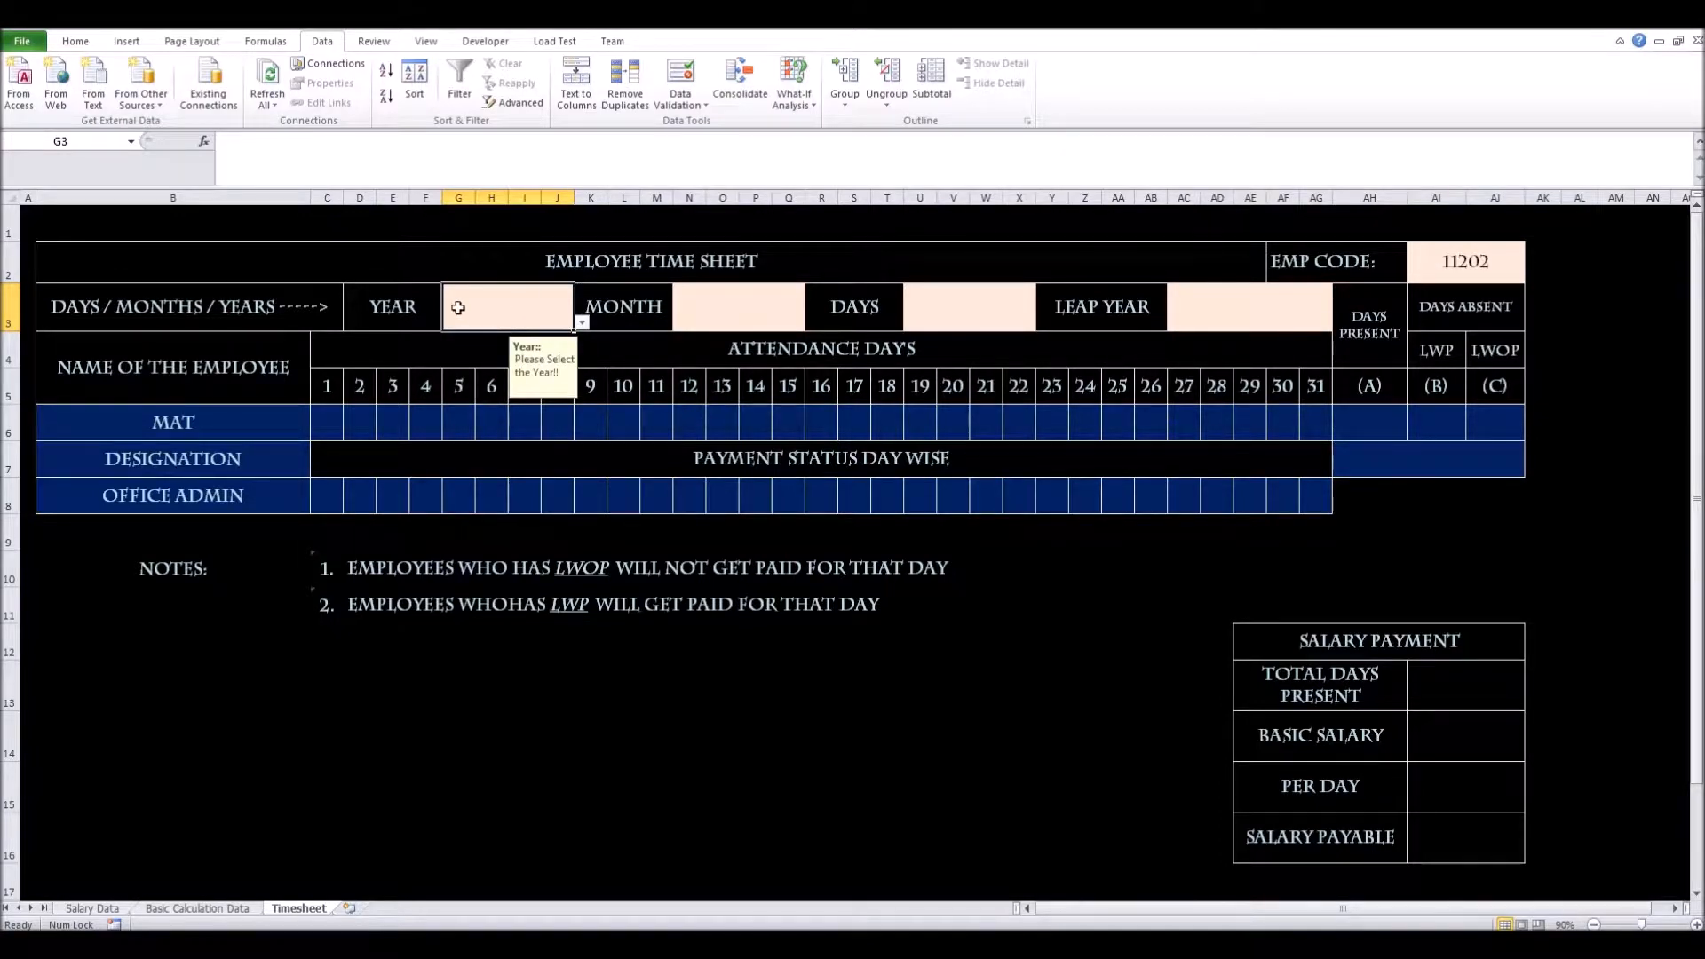
click(691, 306)
click(536, 310)
click(715, 315)
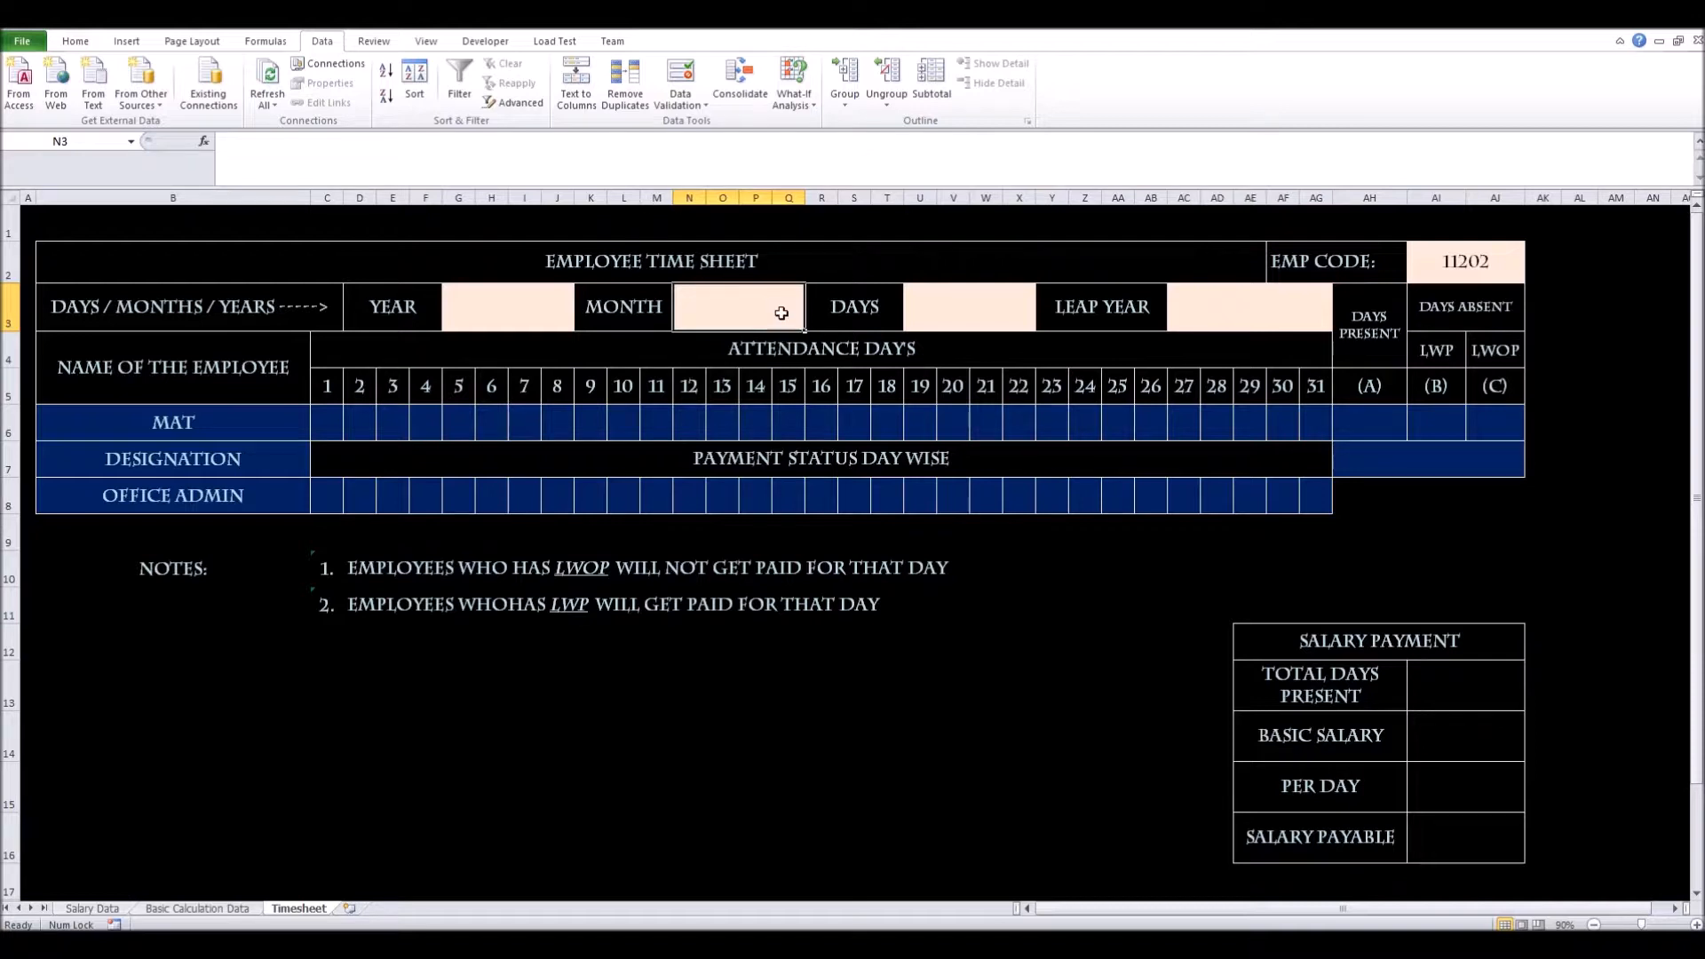
Give the Month cell List validation sourced from 'Basic Calculation Data'!$D$3:$D$14
click(679, 78)
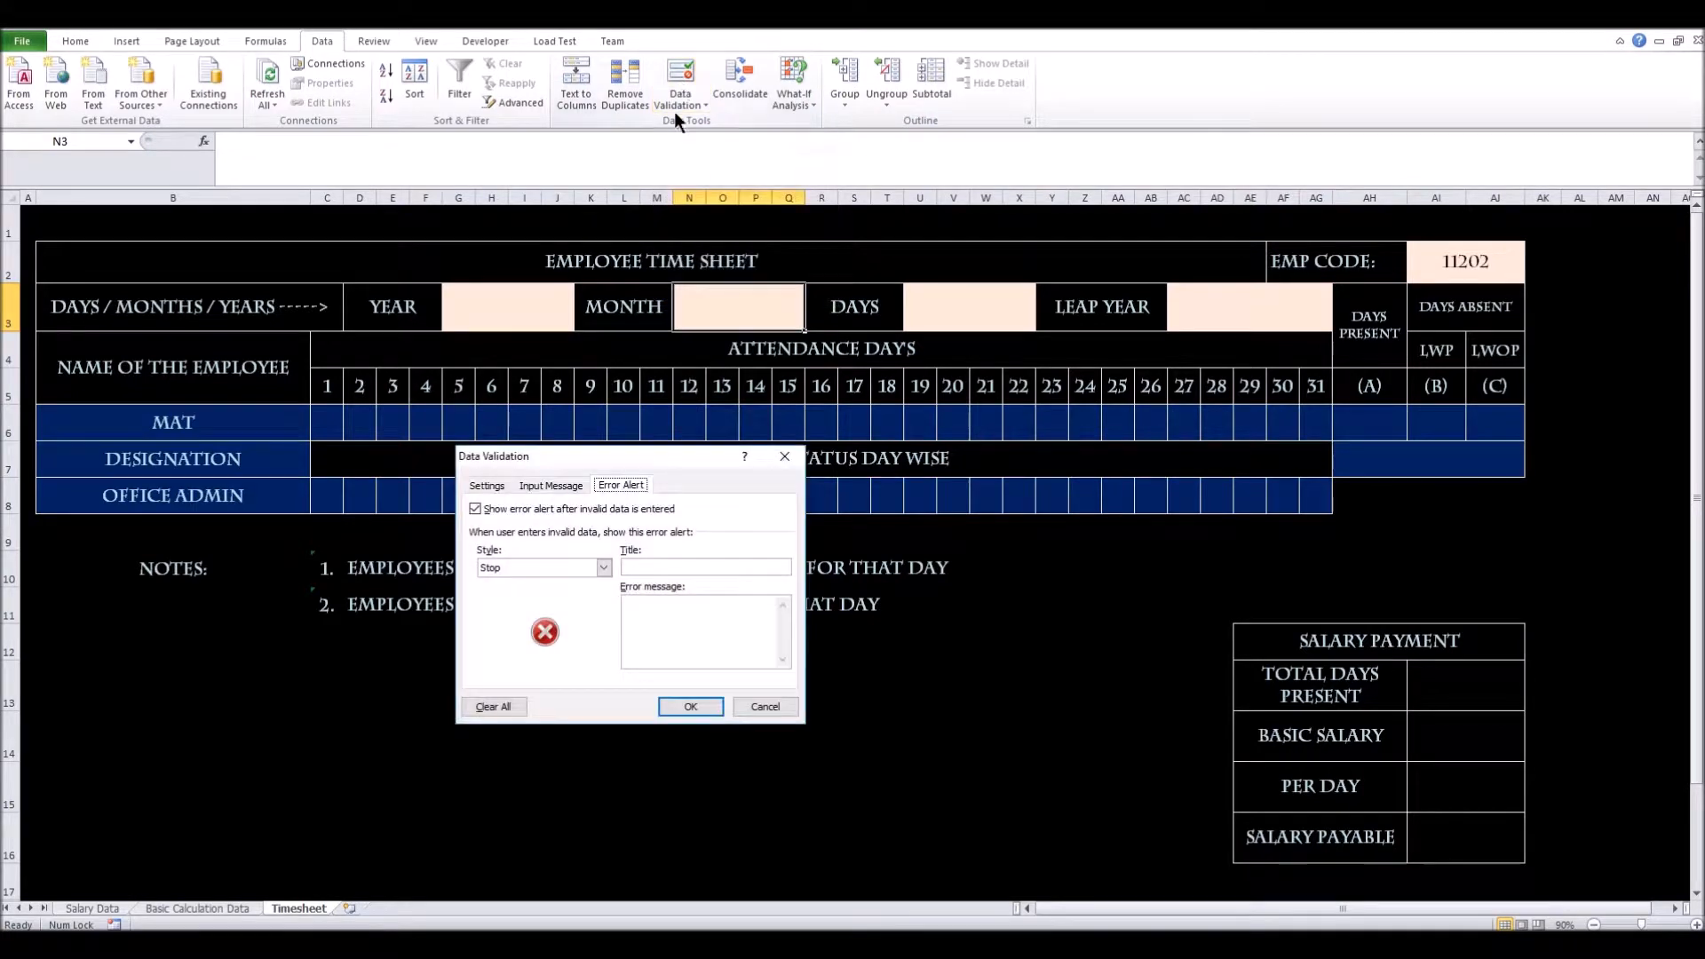
click(487, 485)
click(600, 547)
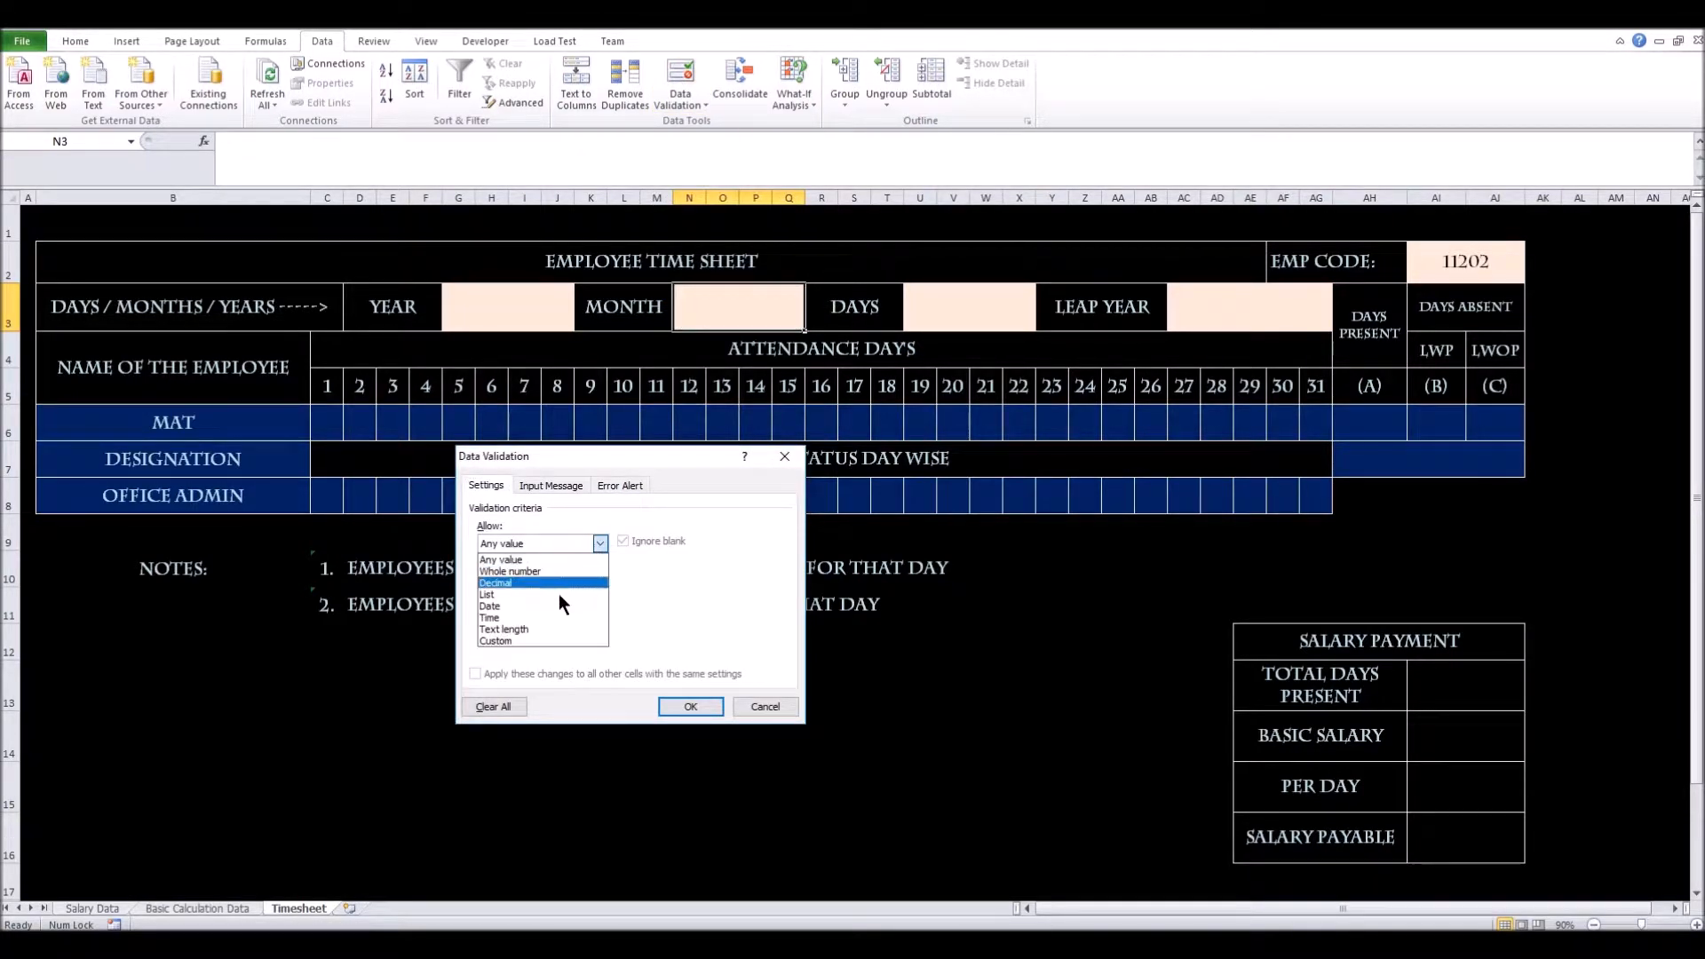
click(555, 596)
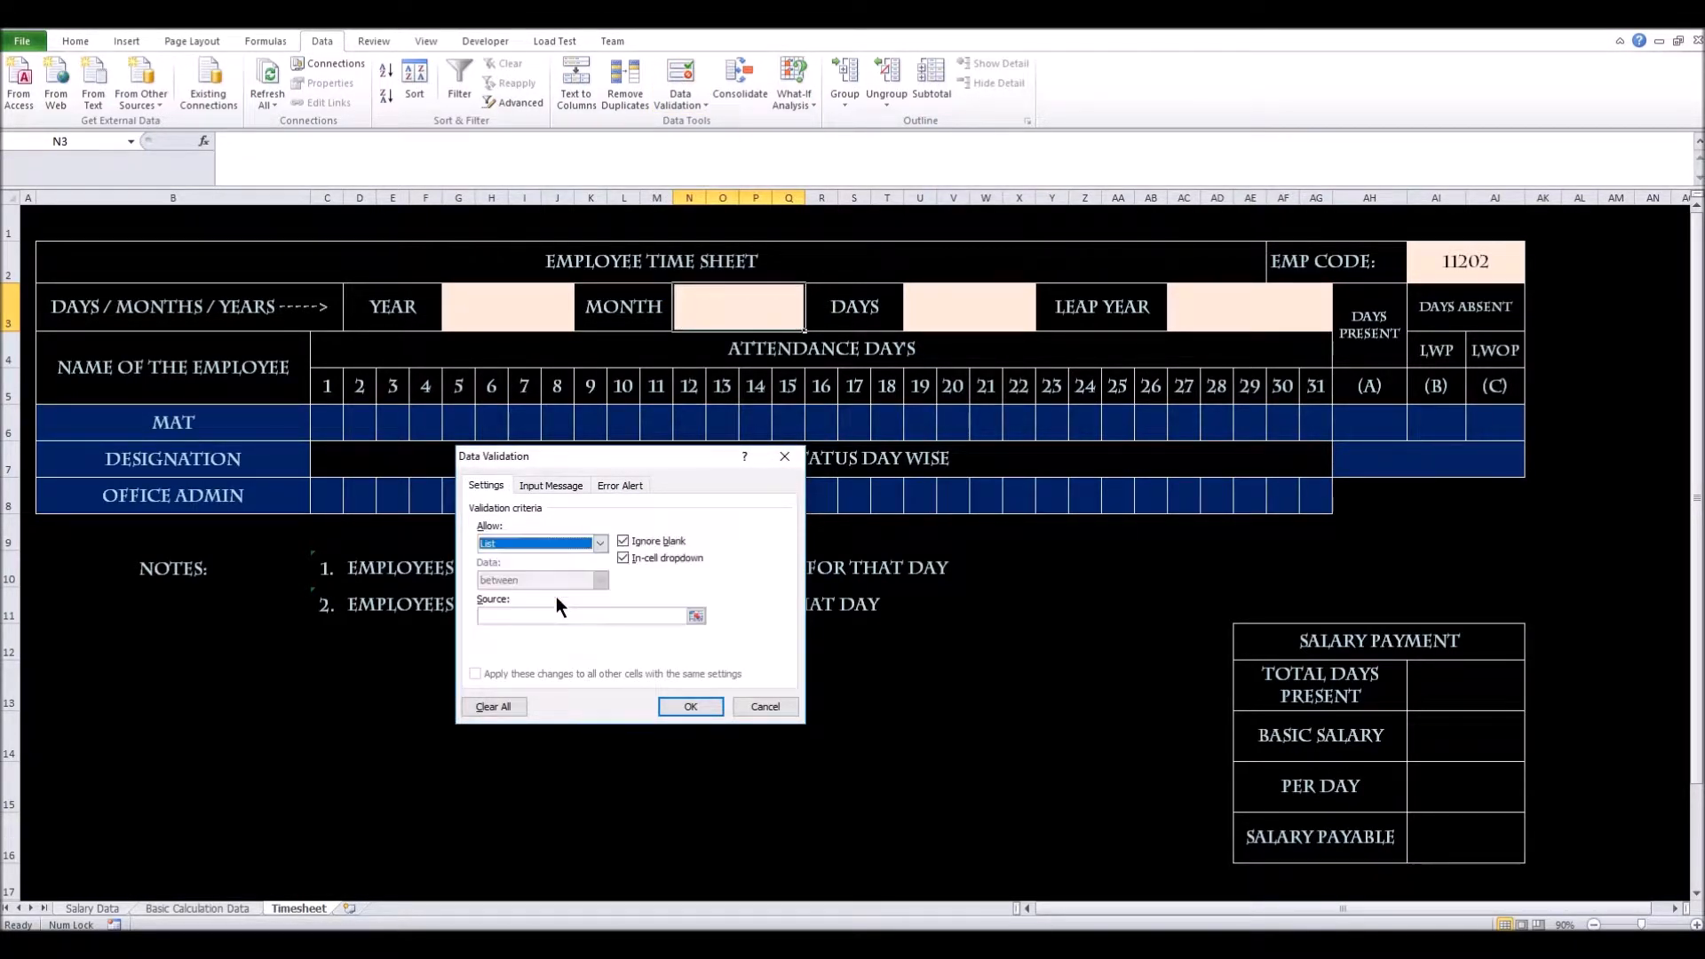
click(696, 617)
click(698, 616)
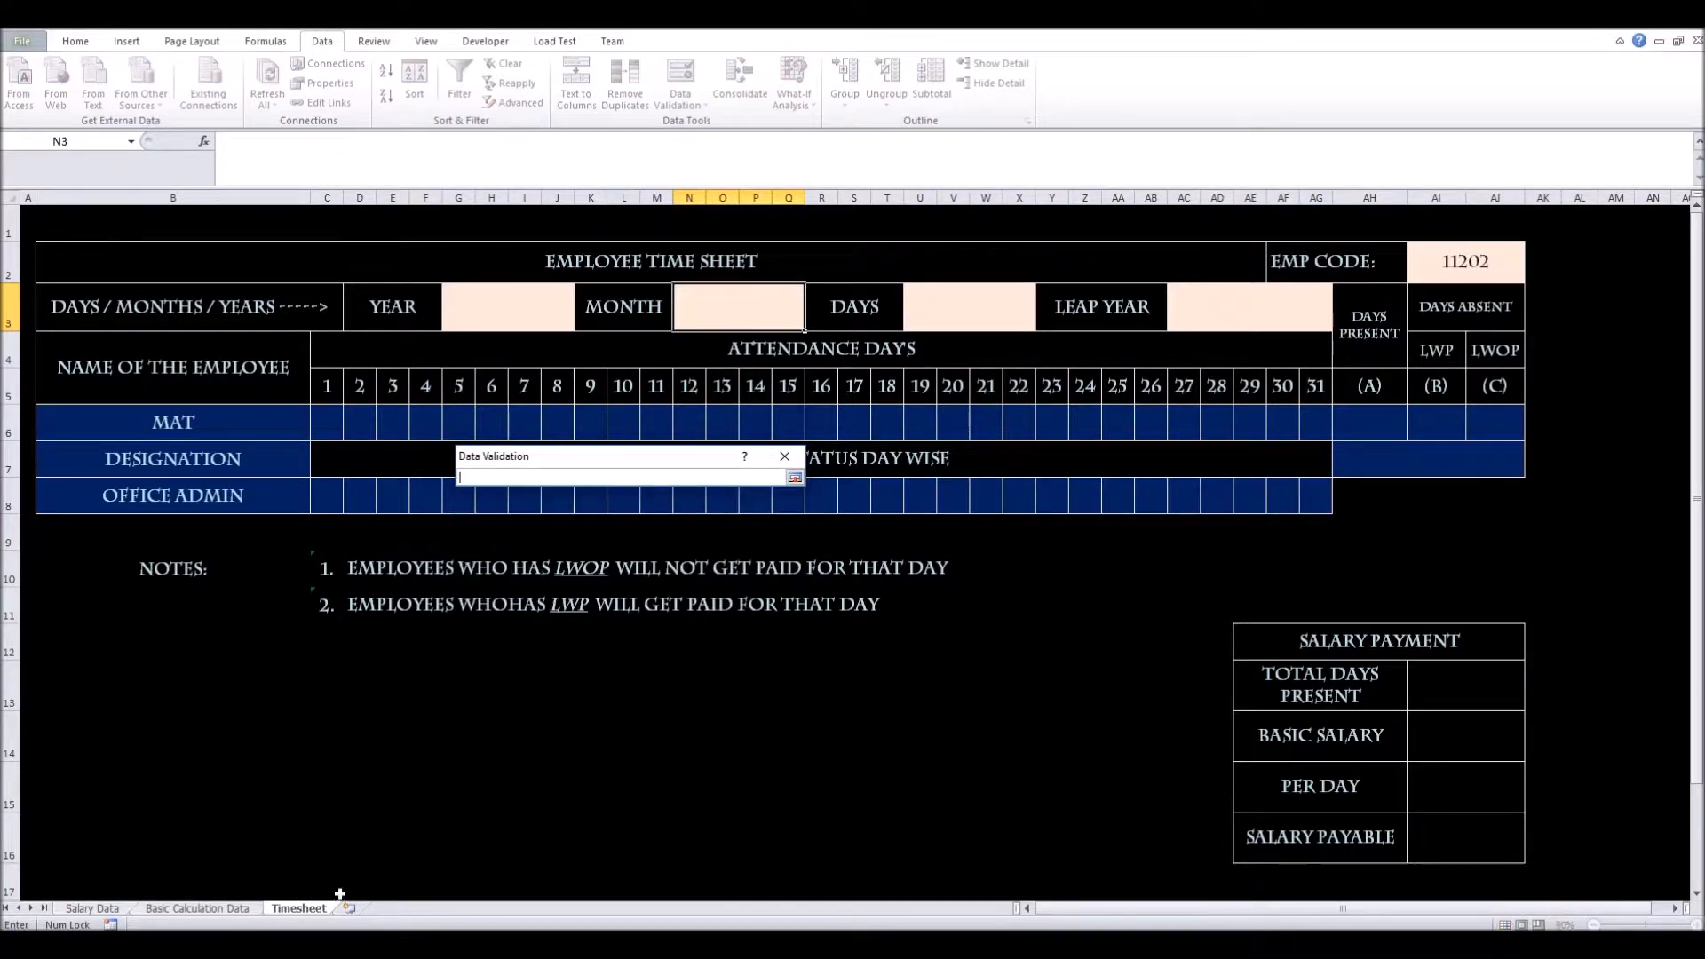
click(229, 911)
drag(207, 256, 219, 448)
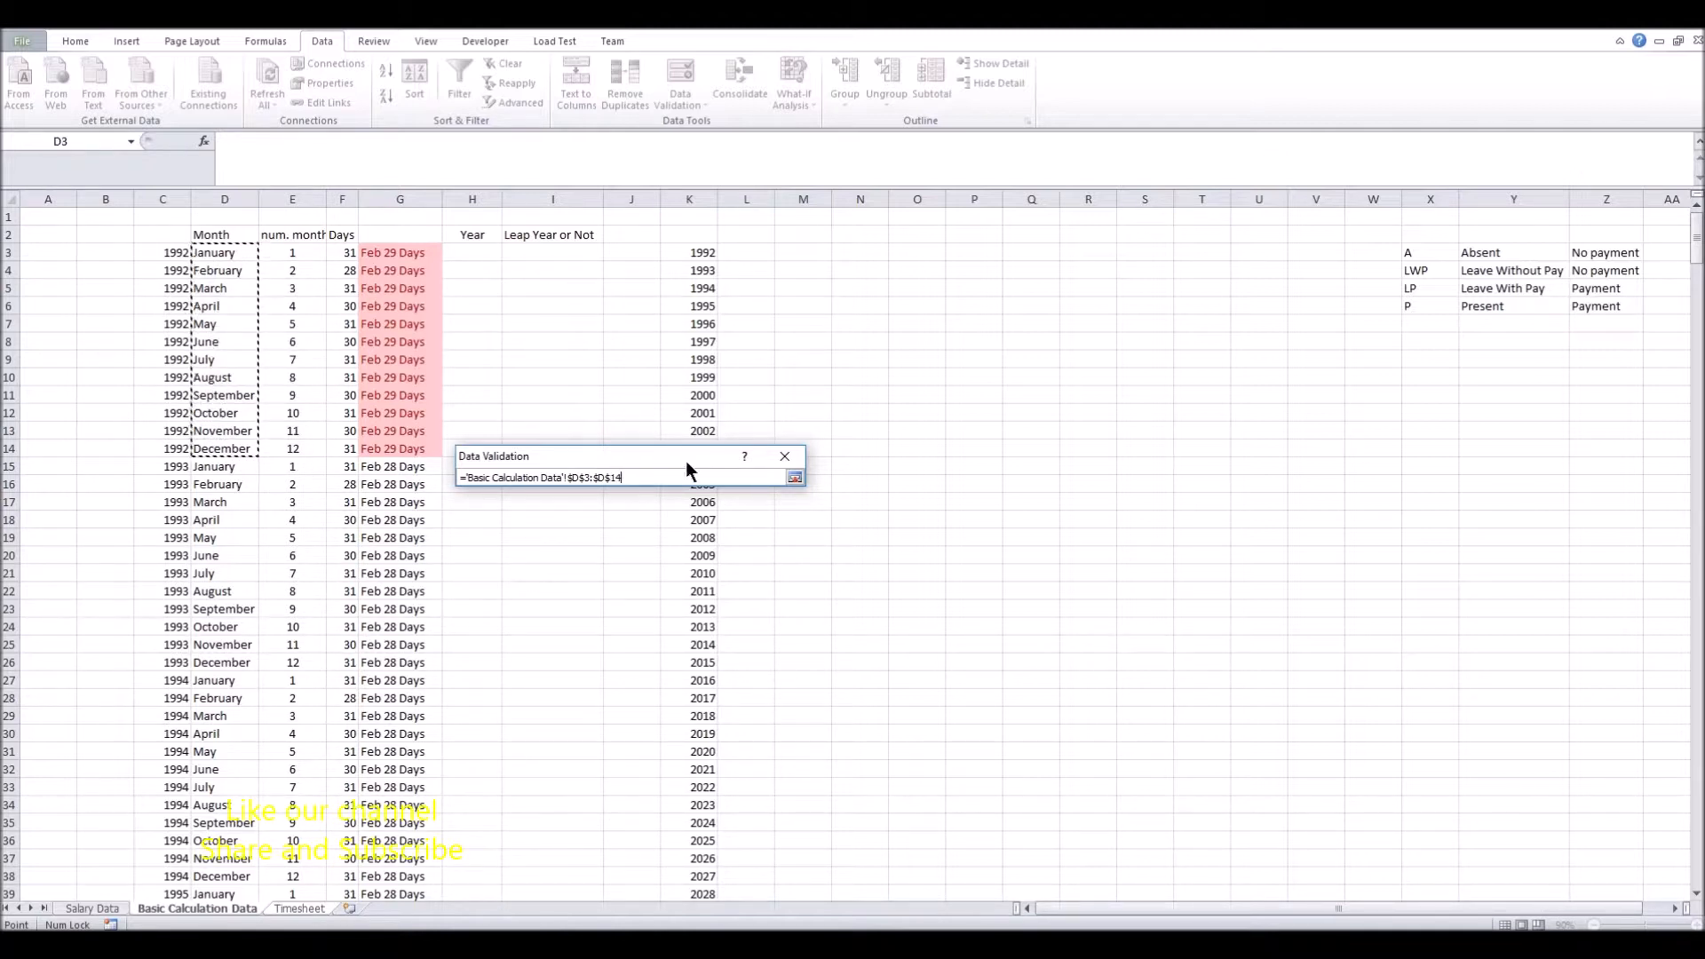
click(794, 480)
click(547, 488)
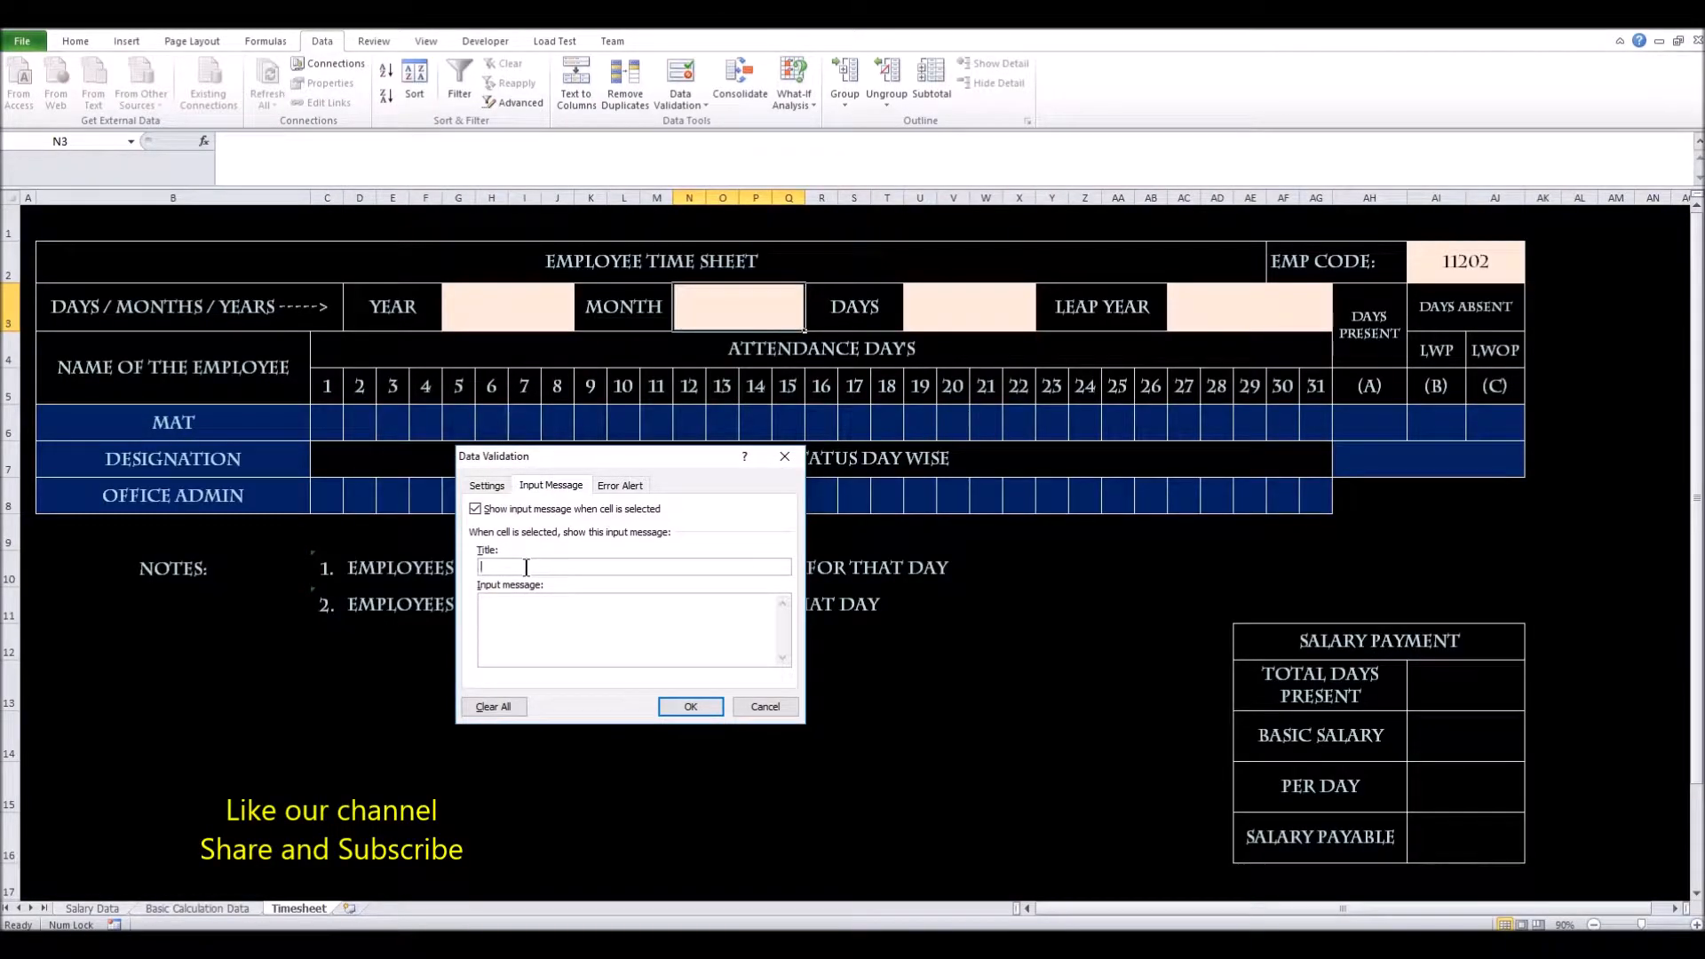
Add the Month cell input message 'Please Select the Month!!'
click(526, 567)
text(Mothhs::Pleae)
key(BackSpace)
key(BackSpace)
text(ase Select the Moth)
key(BackSpace)
key(BackSpace)
text(nth)
Add an Information-style 'Months Error' alert reading 'It should start with January!!' and apply
click(626, 491)
click(602, 567)
click(522, 606)
click(673, 567)
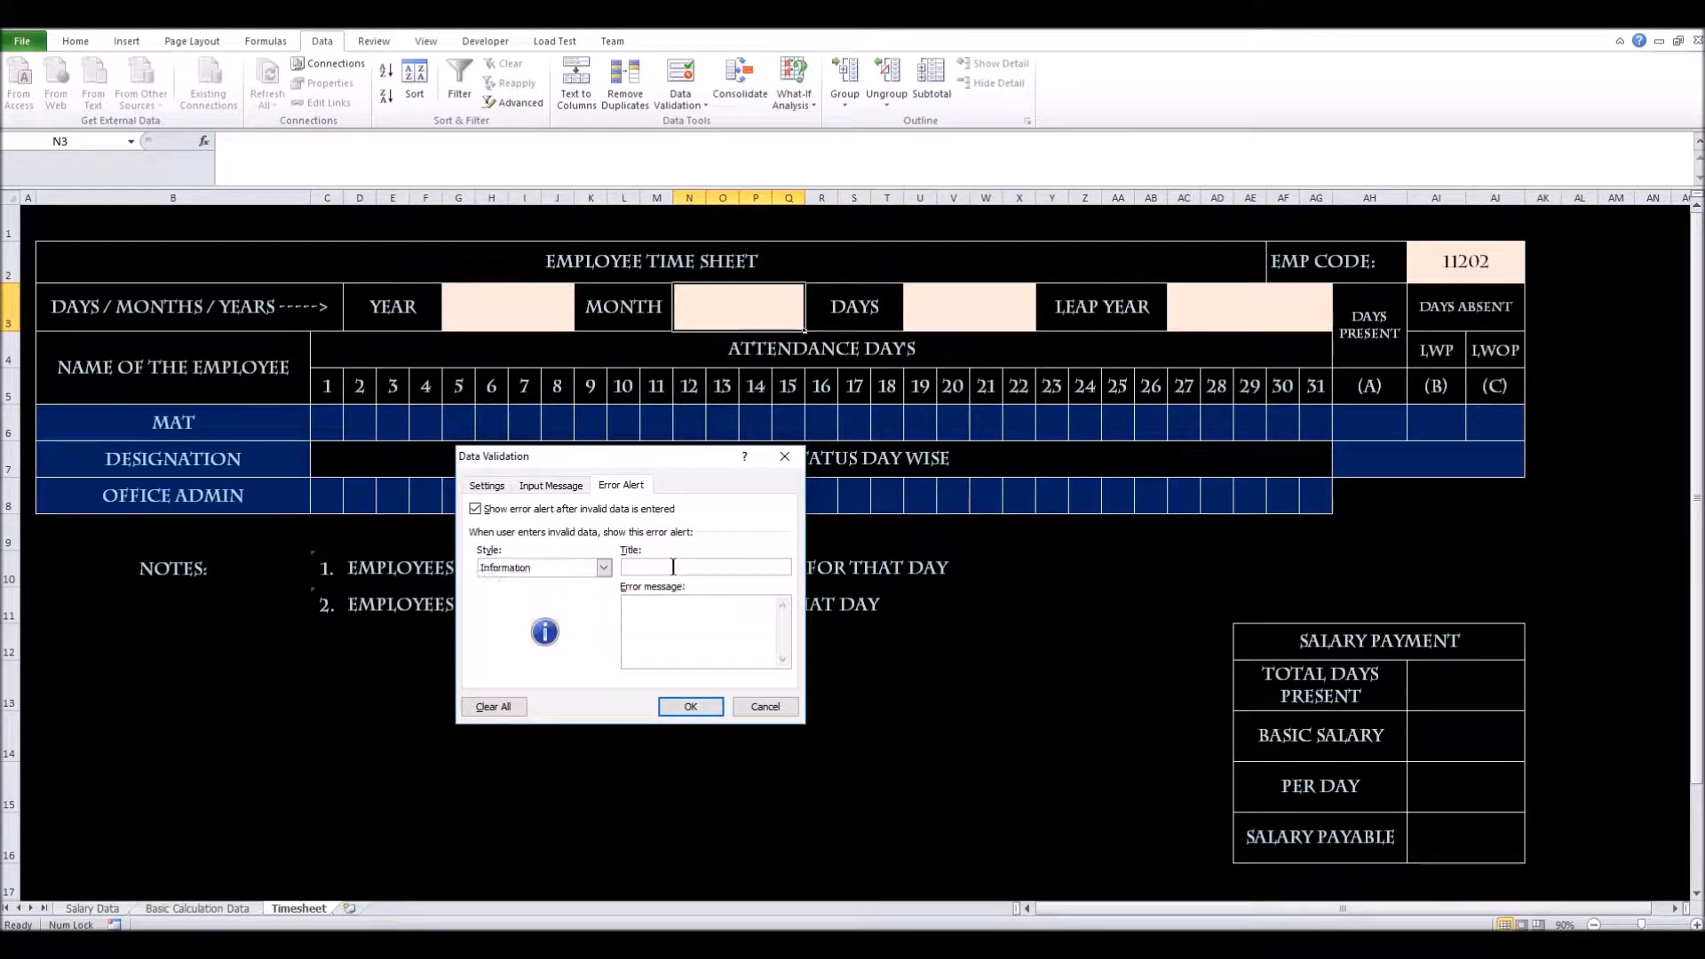
text(MON)
key(BackSpace)
key(BackSpace)
text(onths Error)
text(It should start with January!!)
click(701, 710)
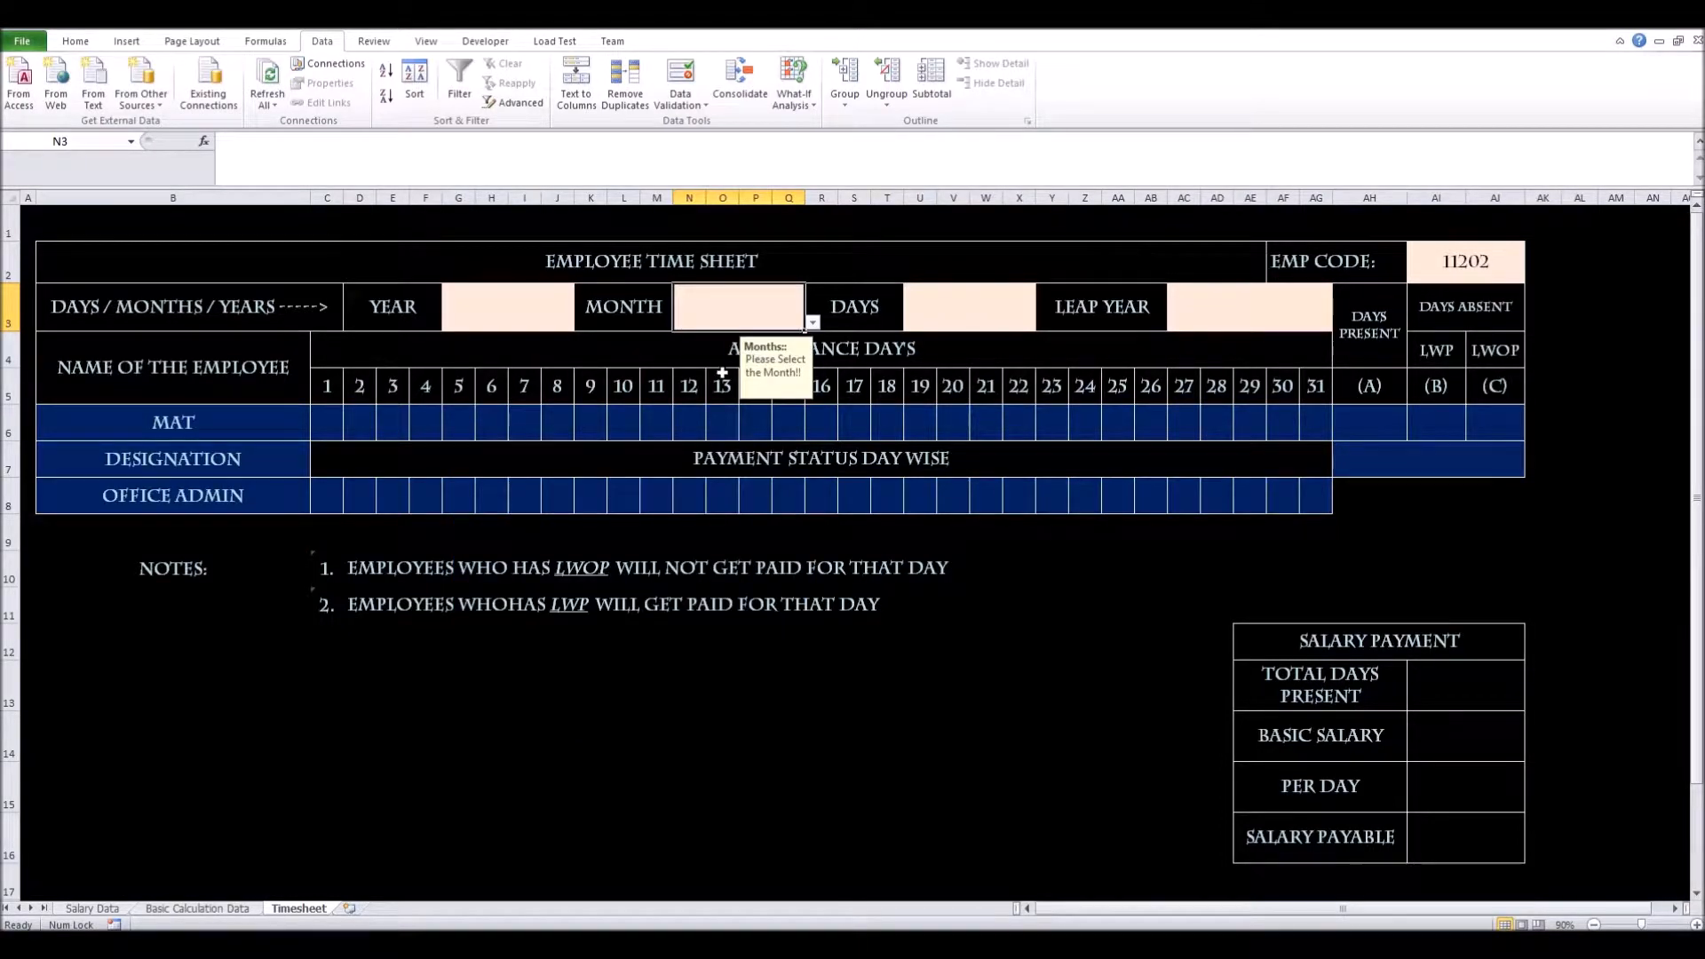
Choose JANUARY from the MONTH cell's validated dropdown list
click(969, 324)
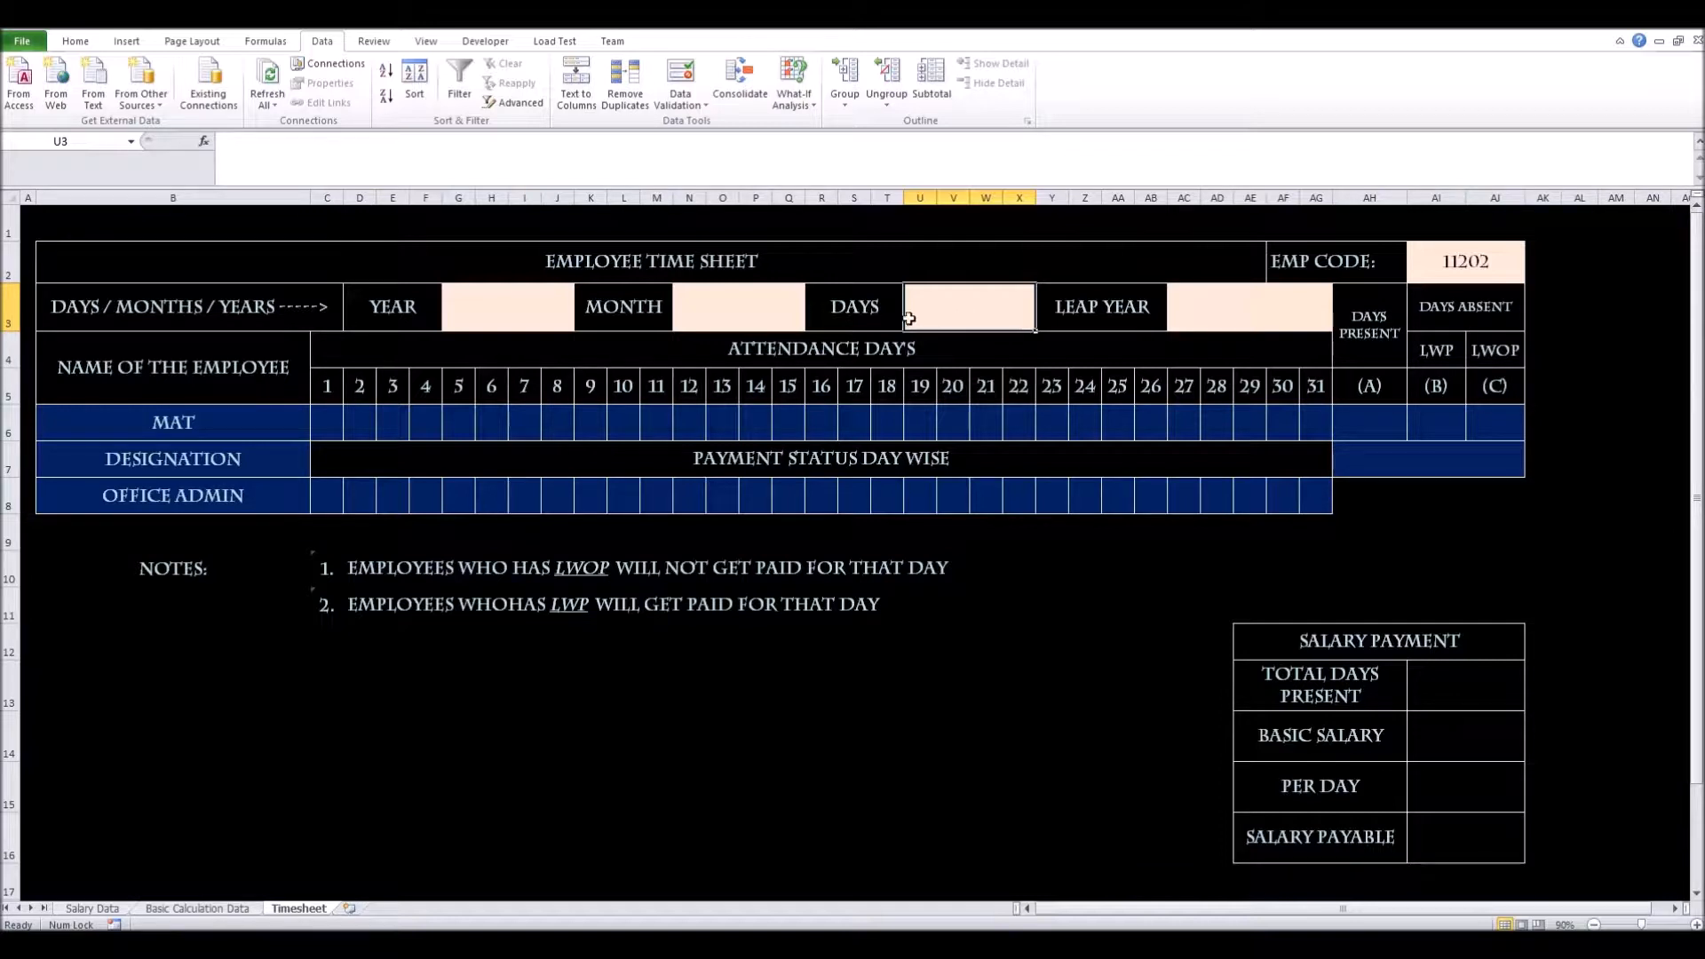
click(744, 320)
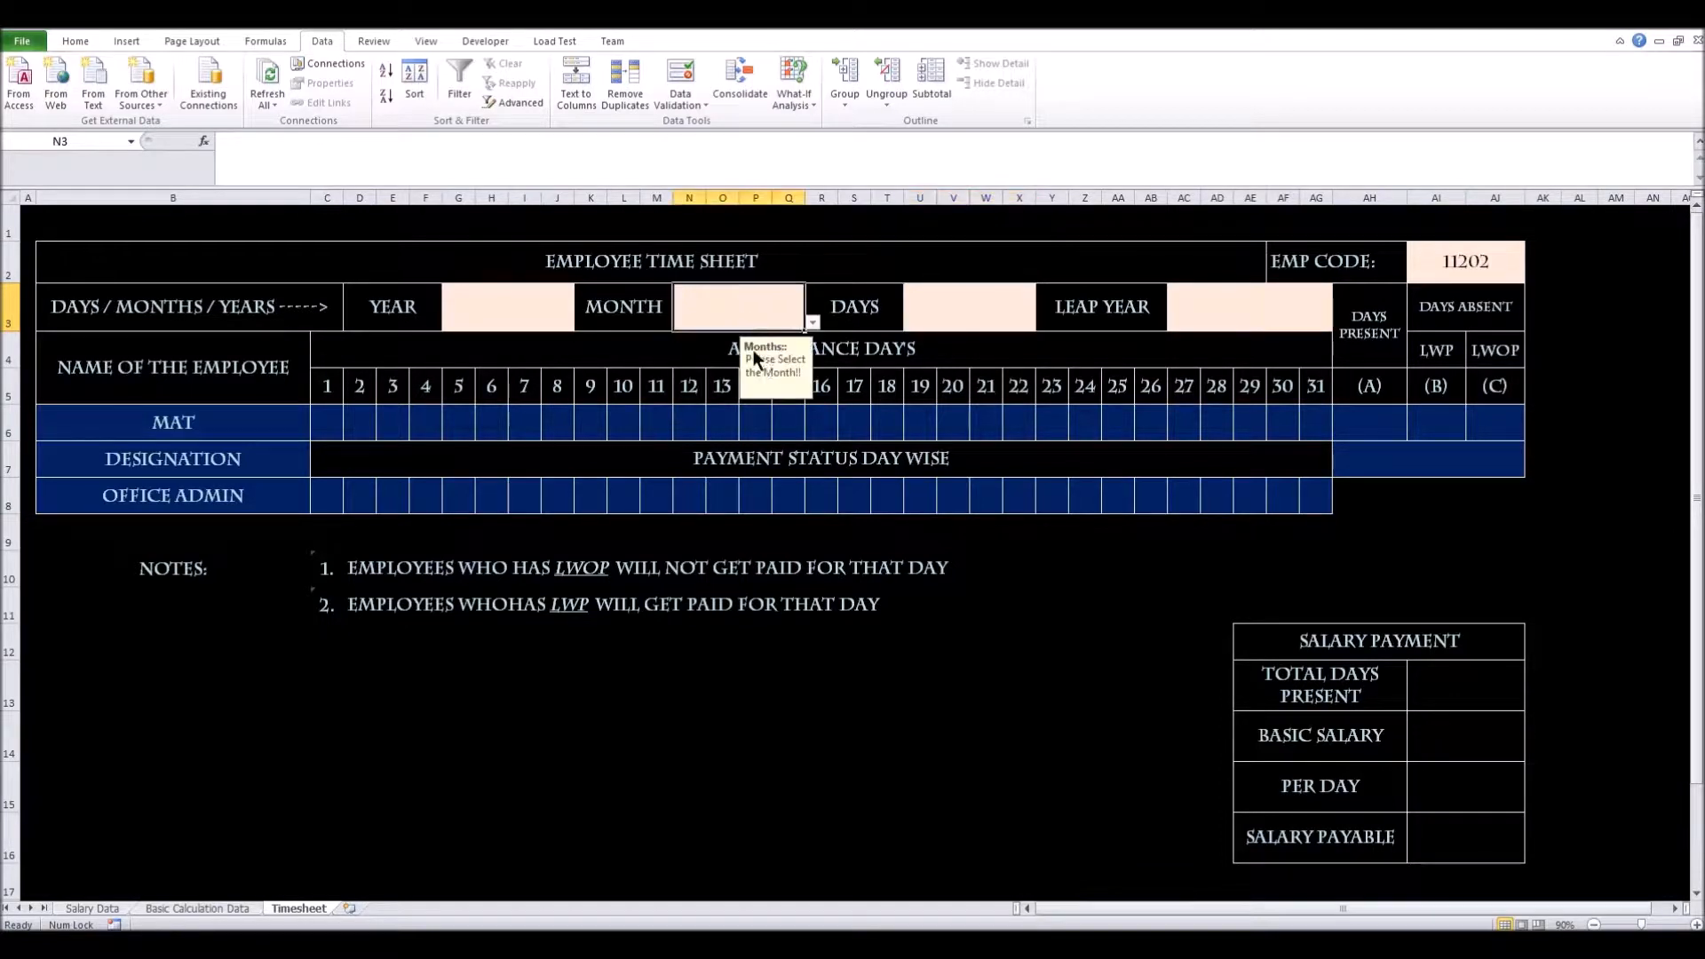
click(813, 323)
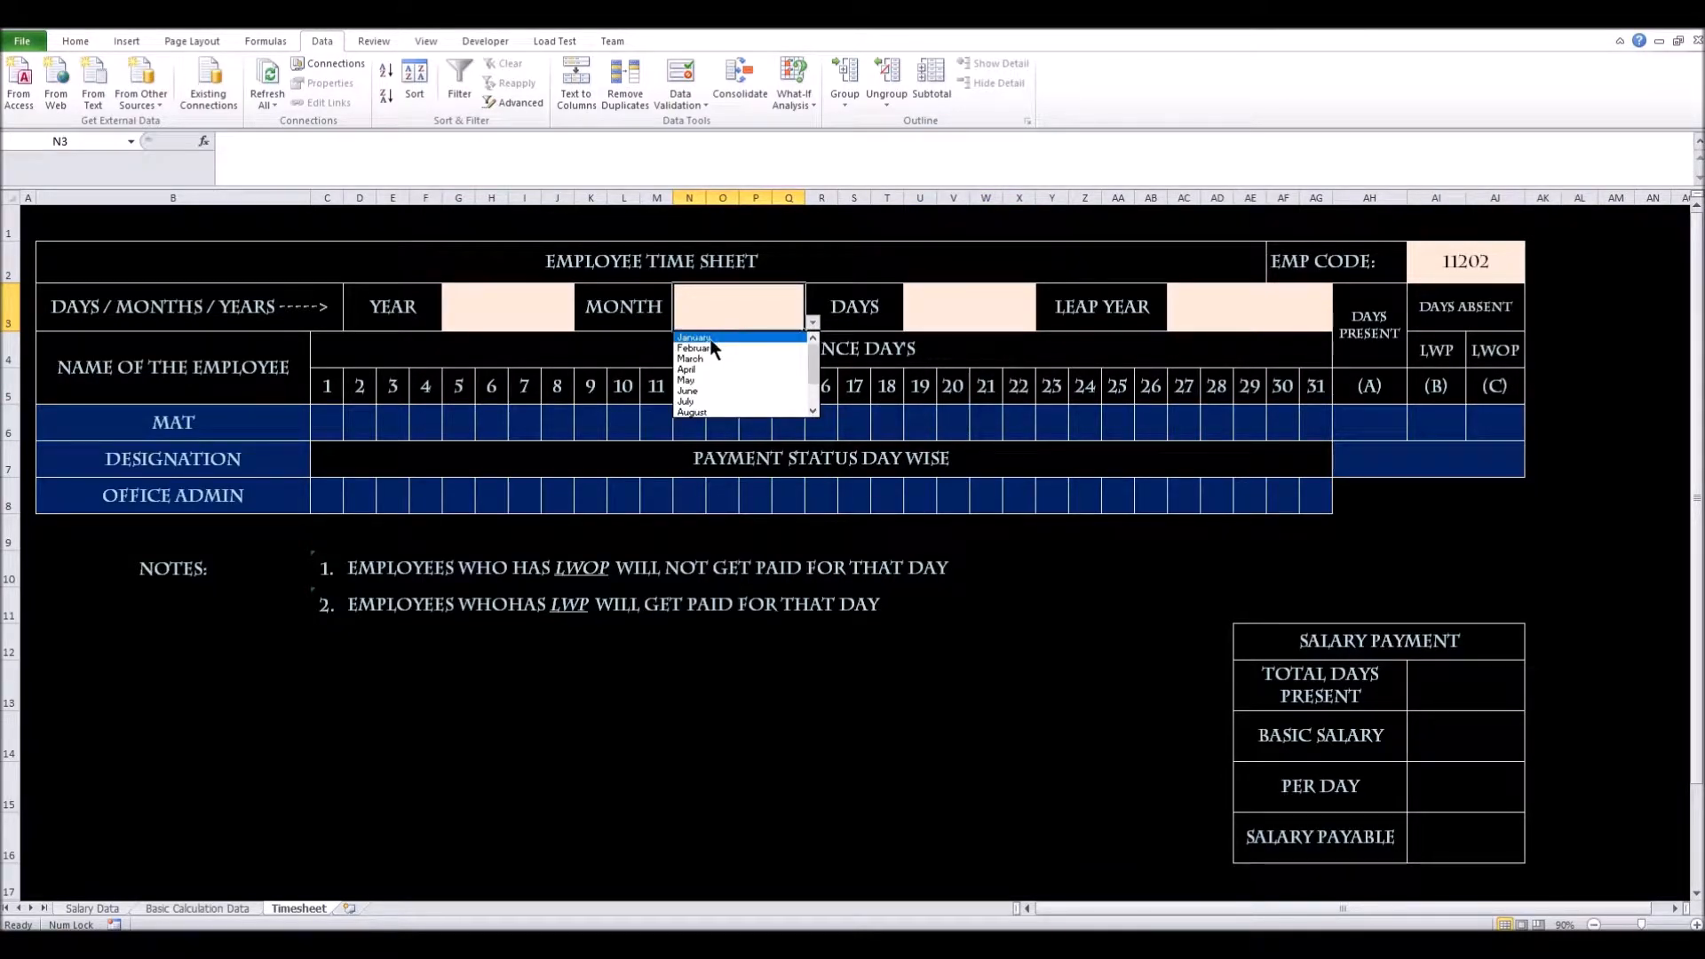
click(710, 338)
click(989, 316)
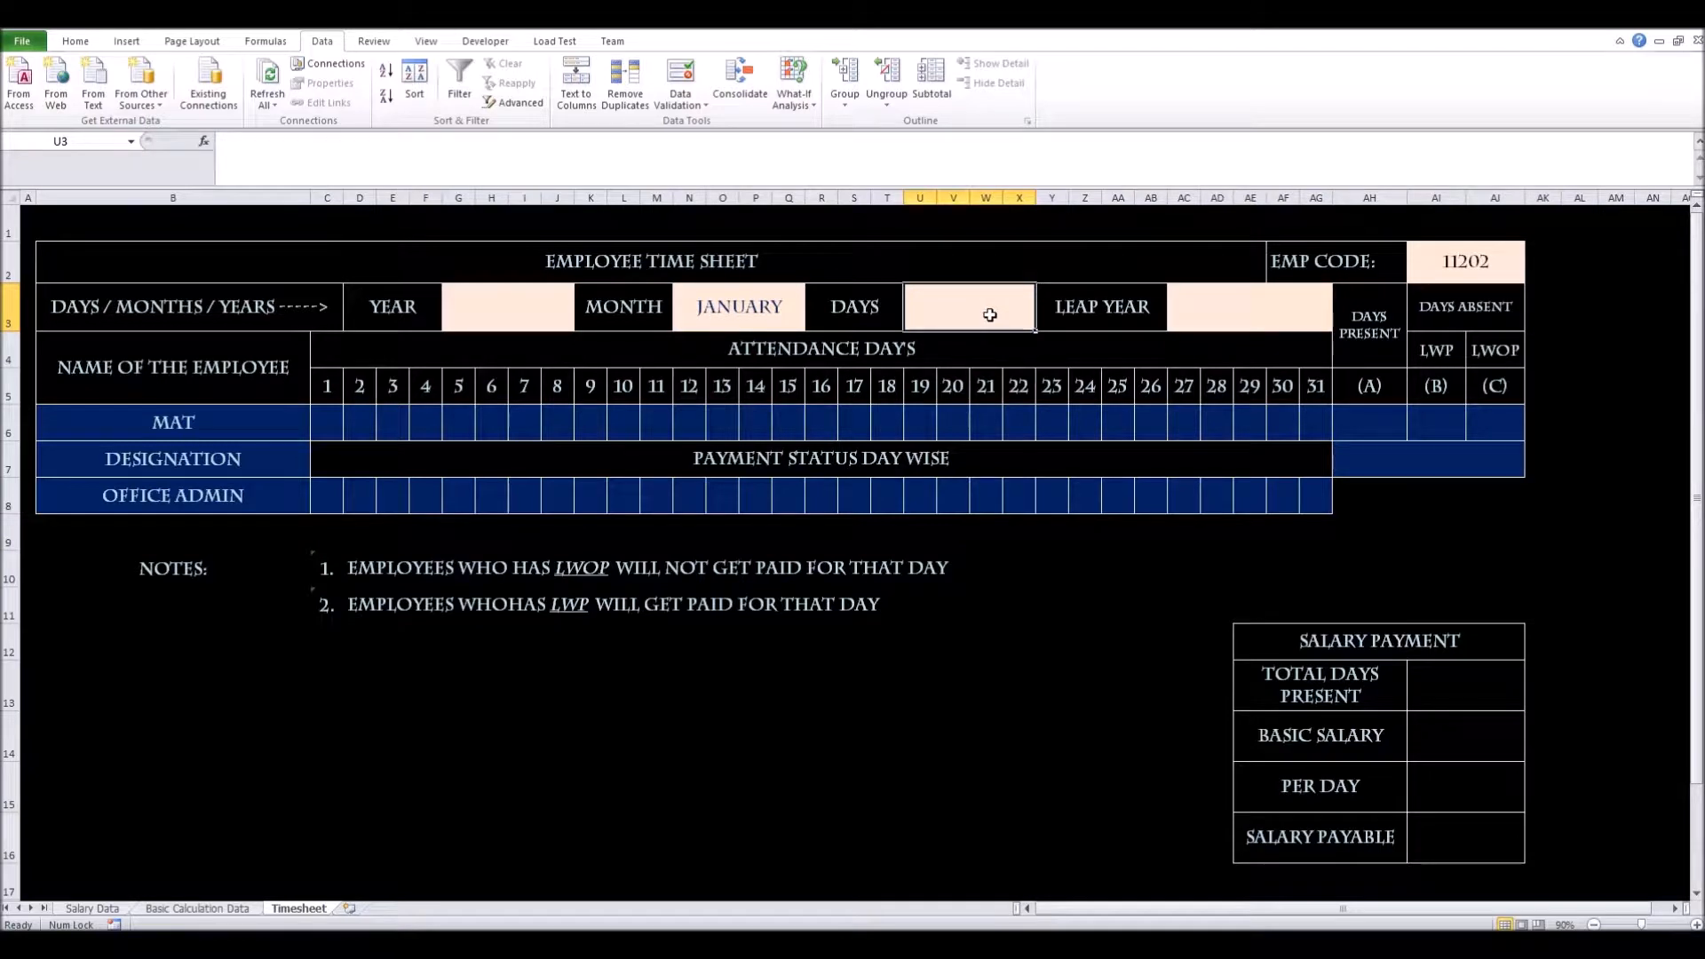
Start a VLOOKUP in the DAYS cell U3 using the month in N3 as the lookup value
text(+)
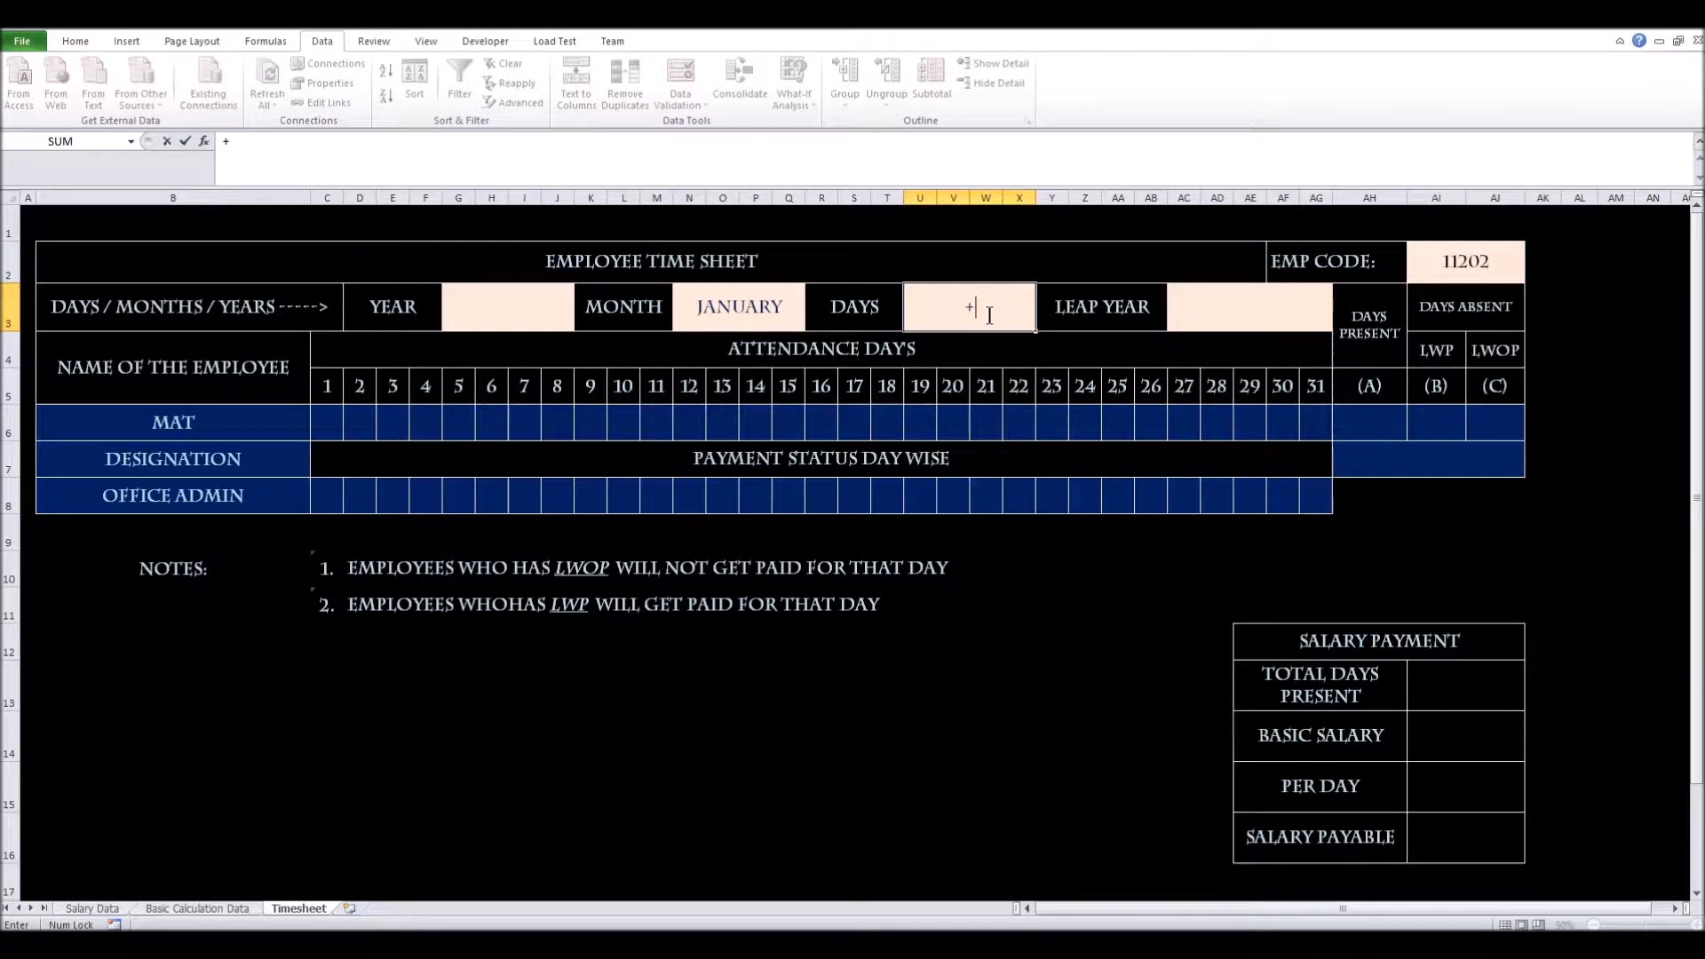
text(v)
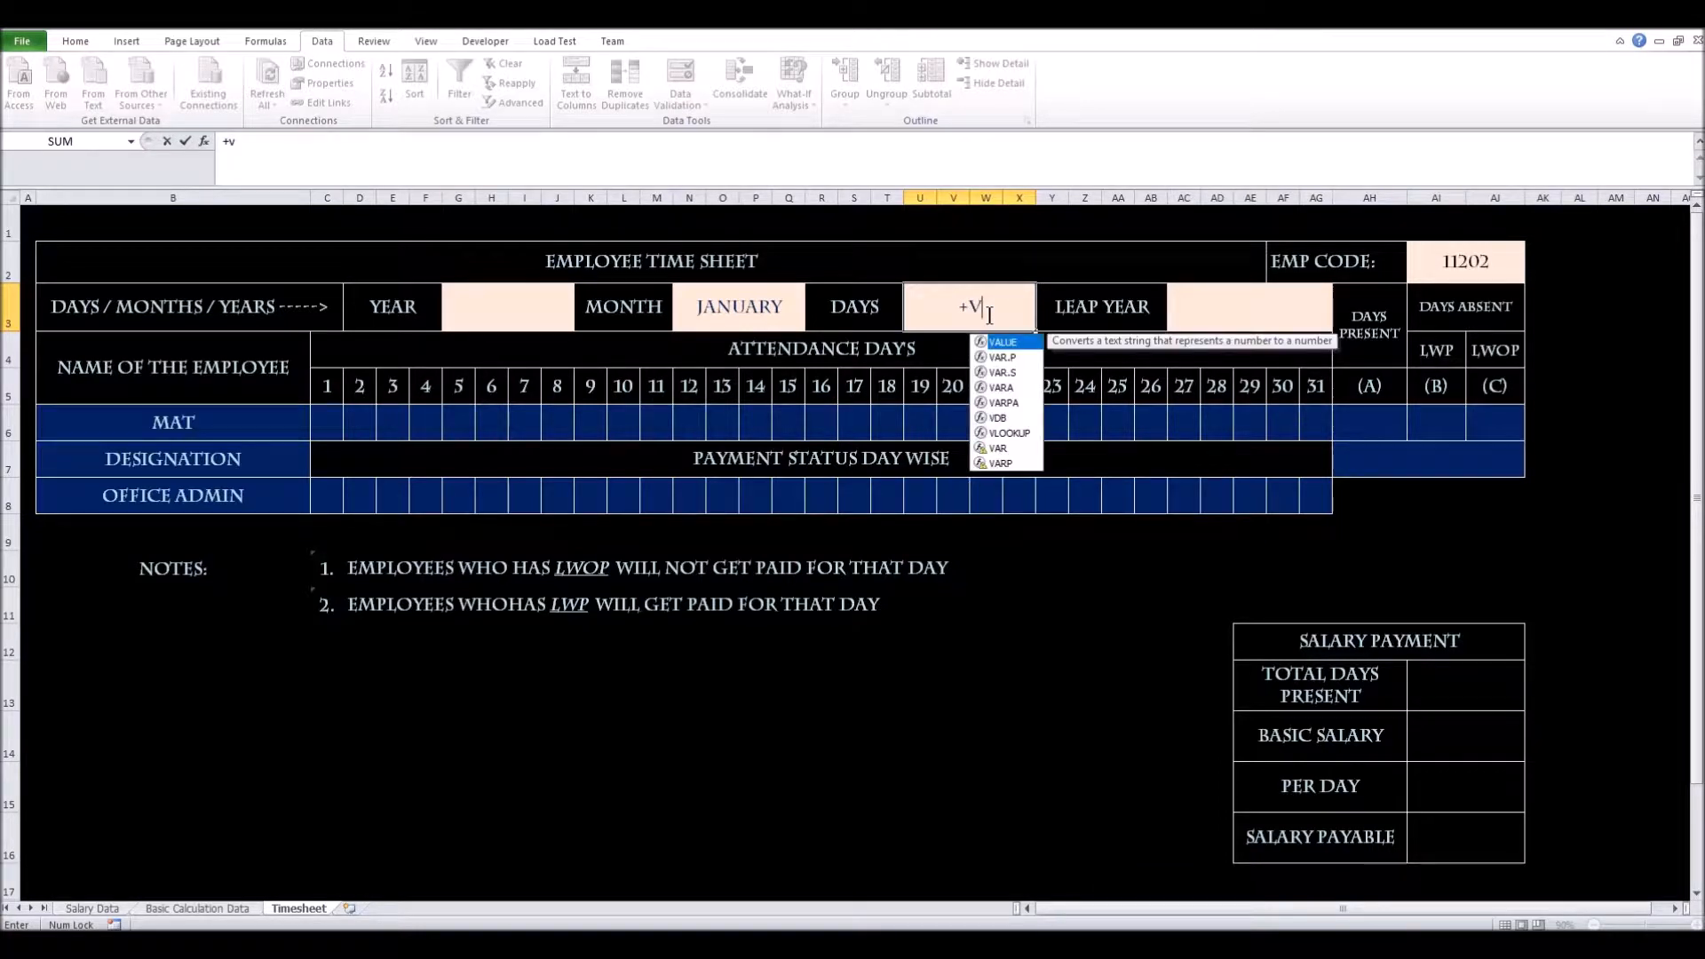
text(loo)
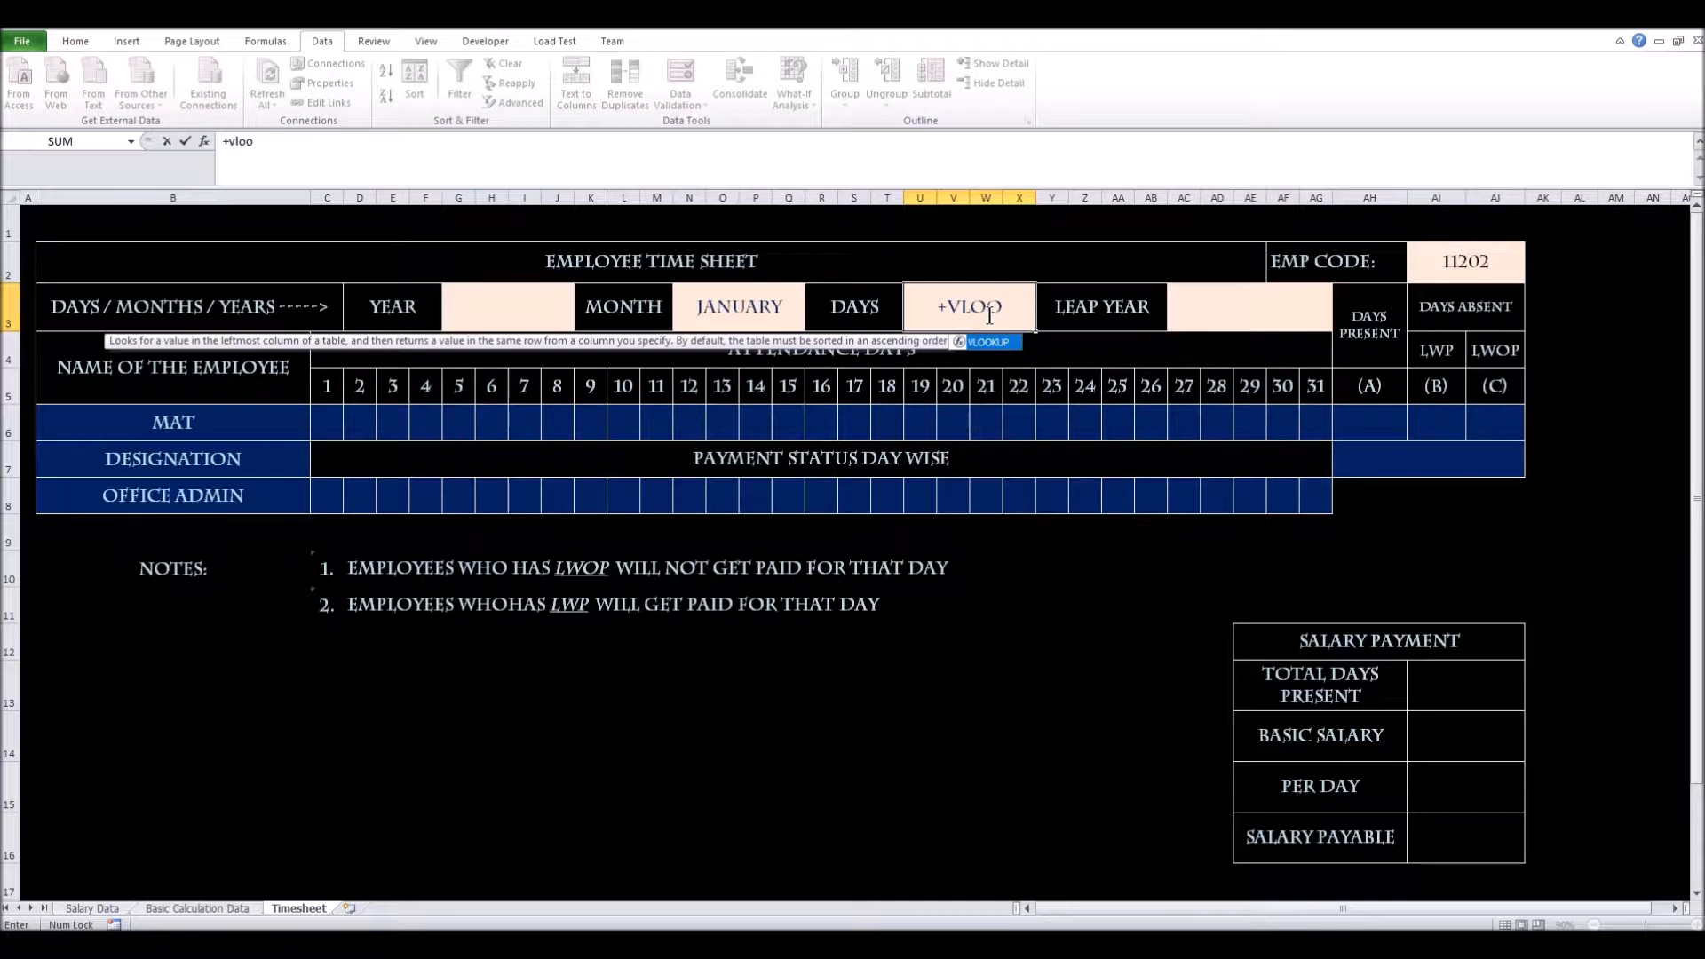
key(Tab)
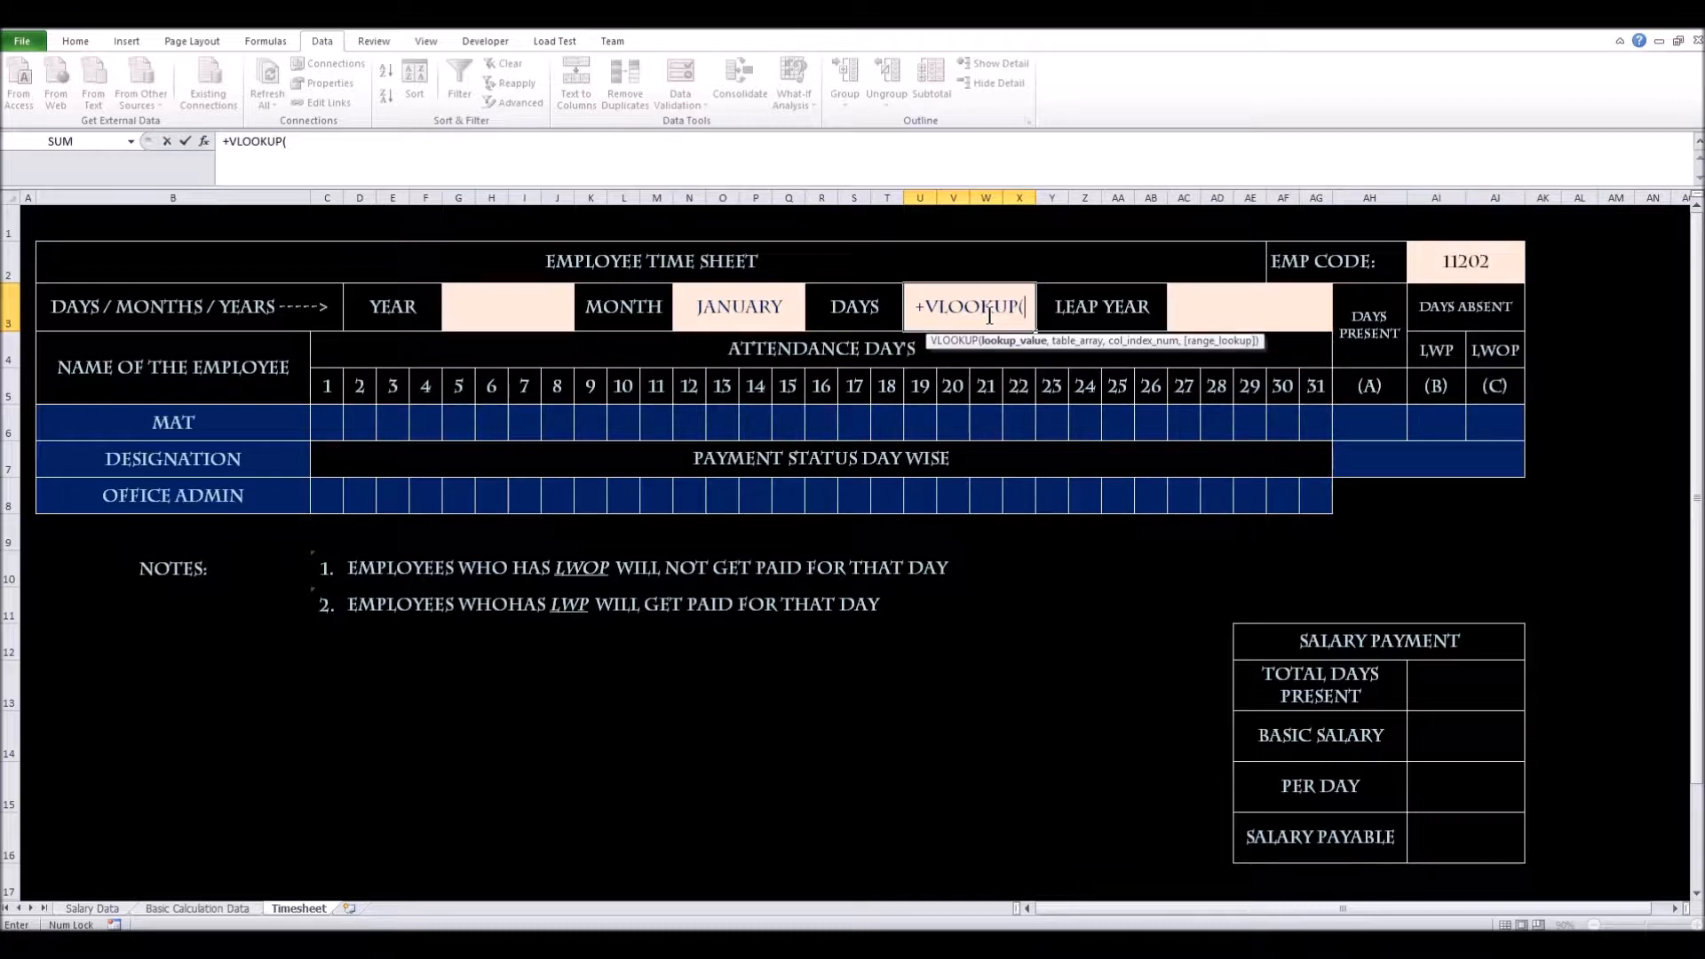
key(Left)
key(Left)
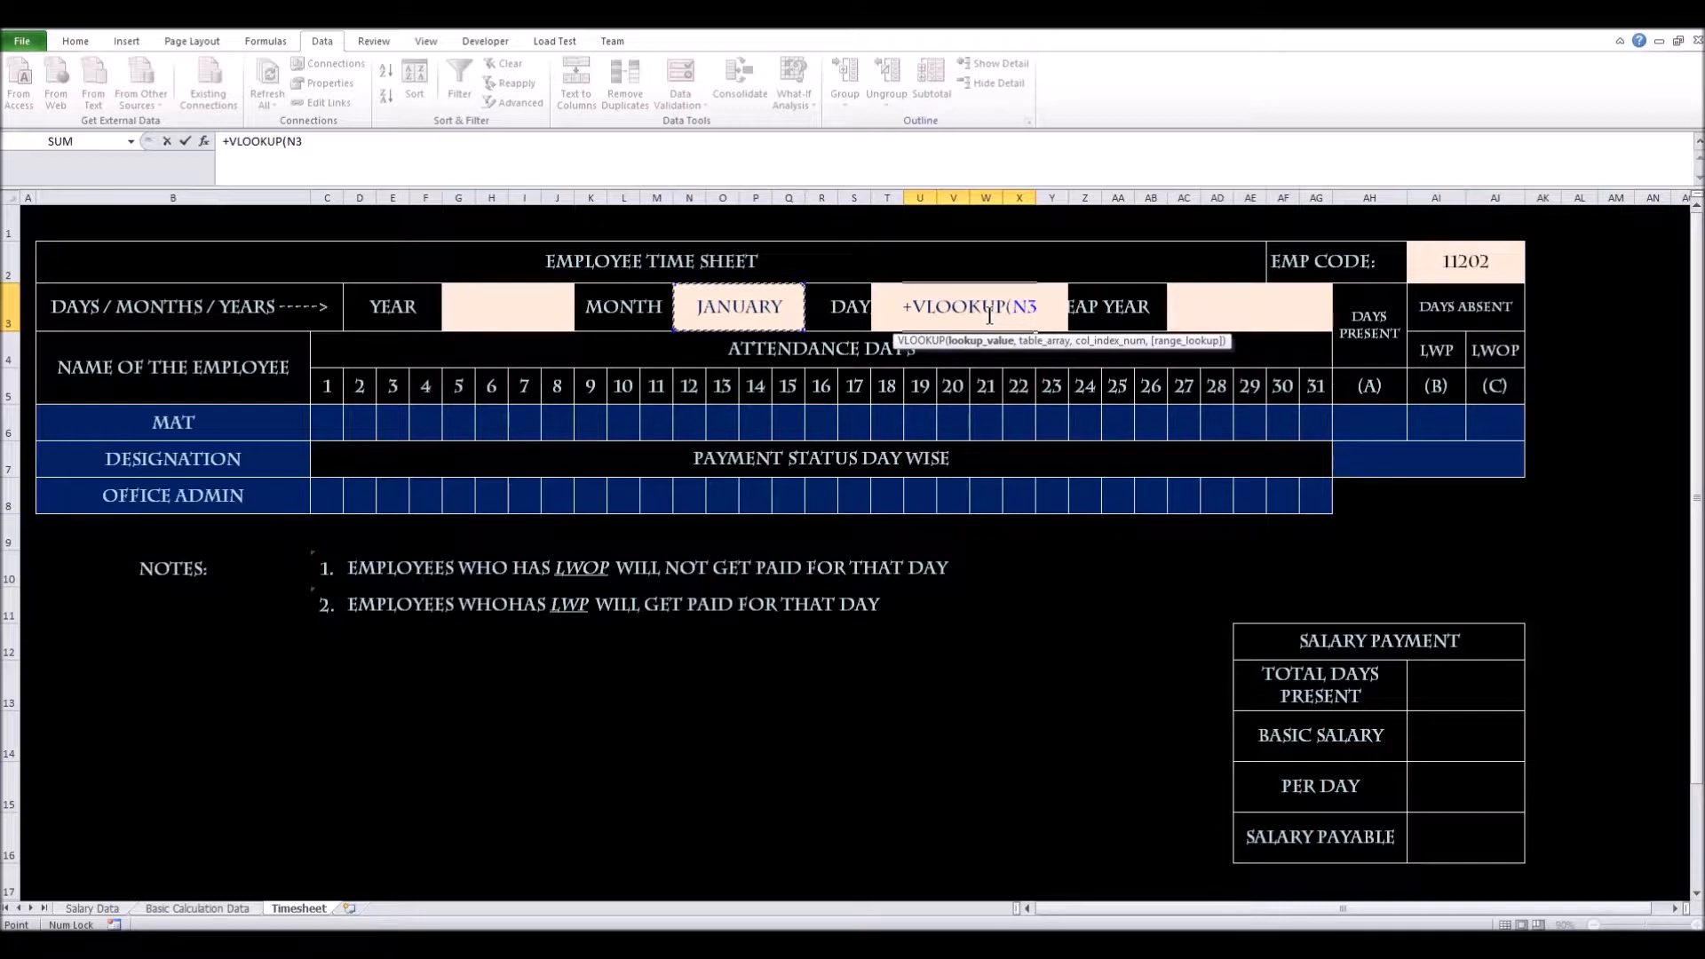
text(,)
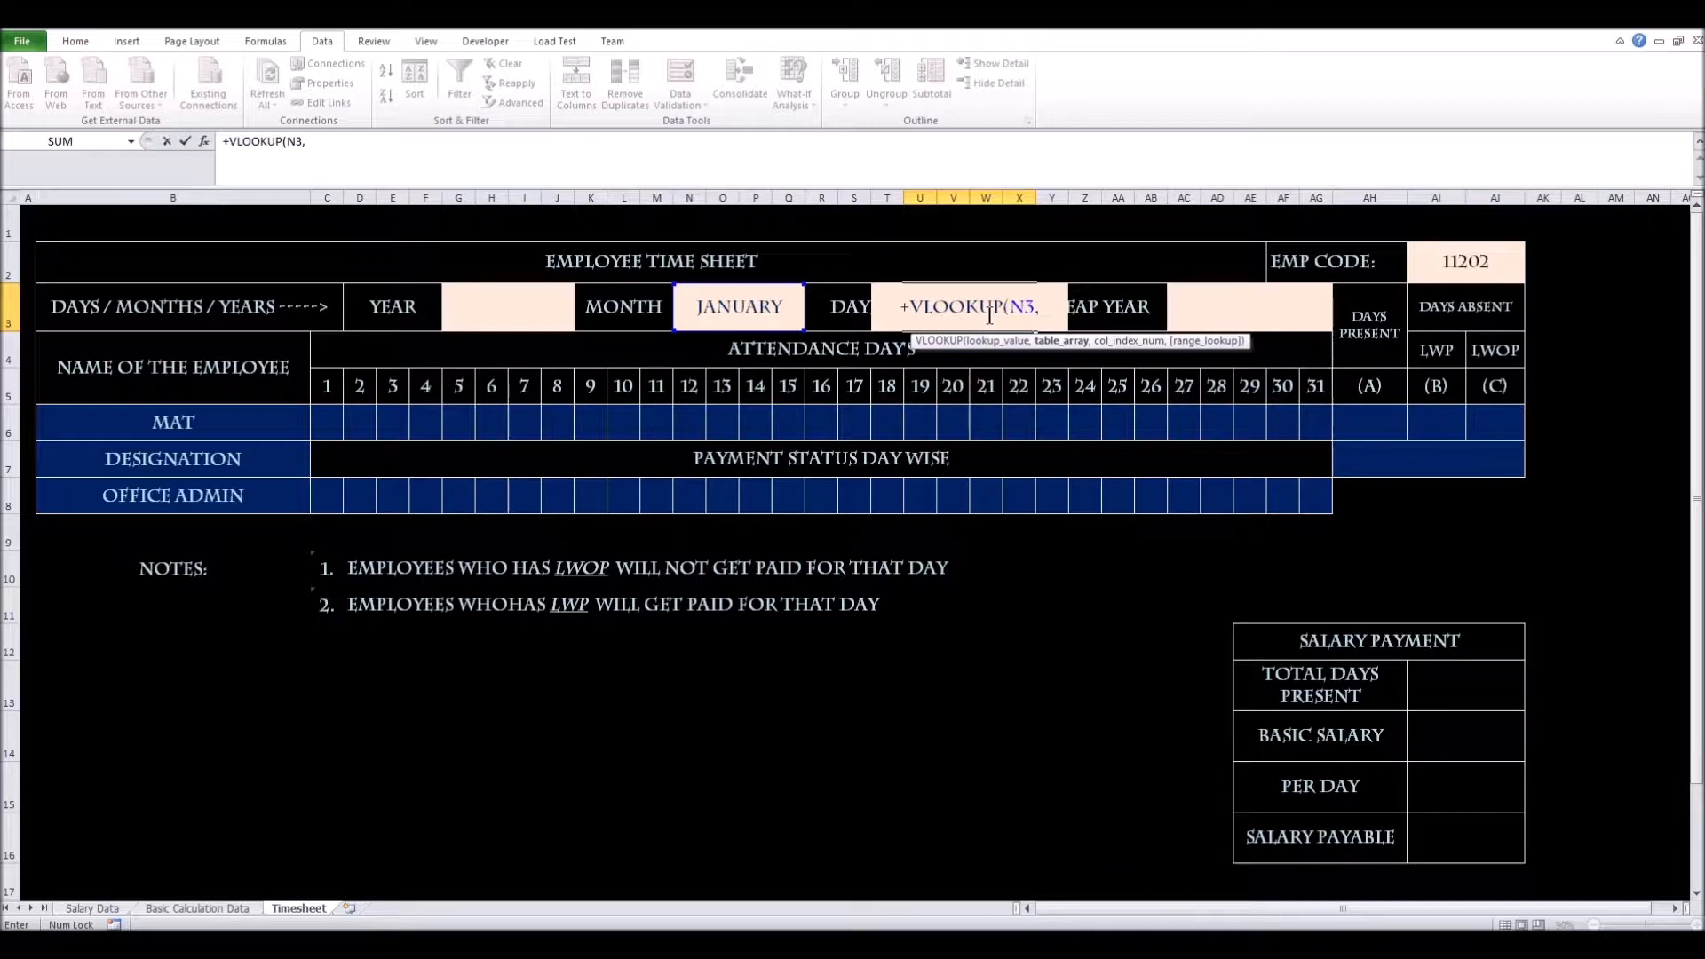
Complete it with 'Basic Calculation Data'!$D$3:$F$14, column 3, exact match, returning 31
key(ctrl+Page_Up)
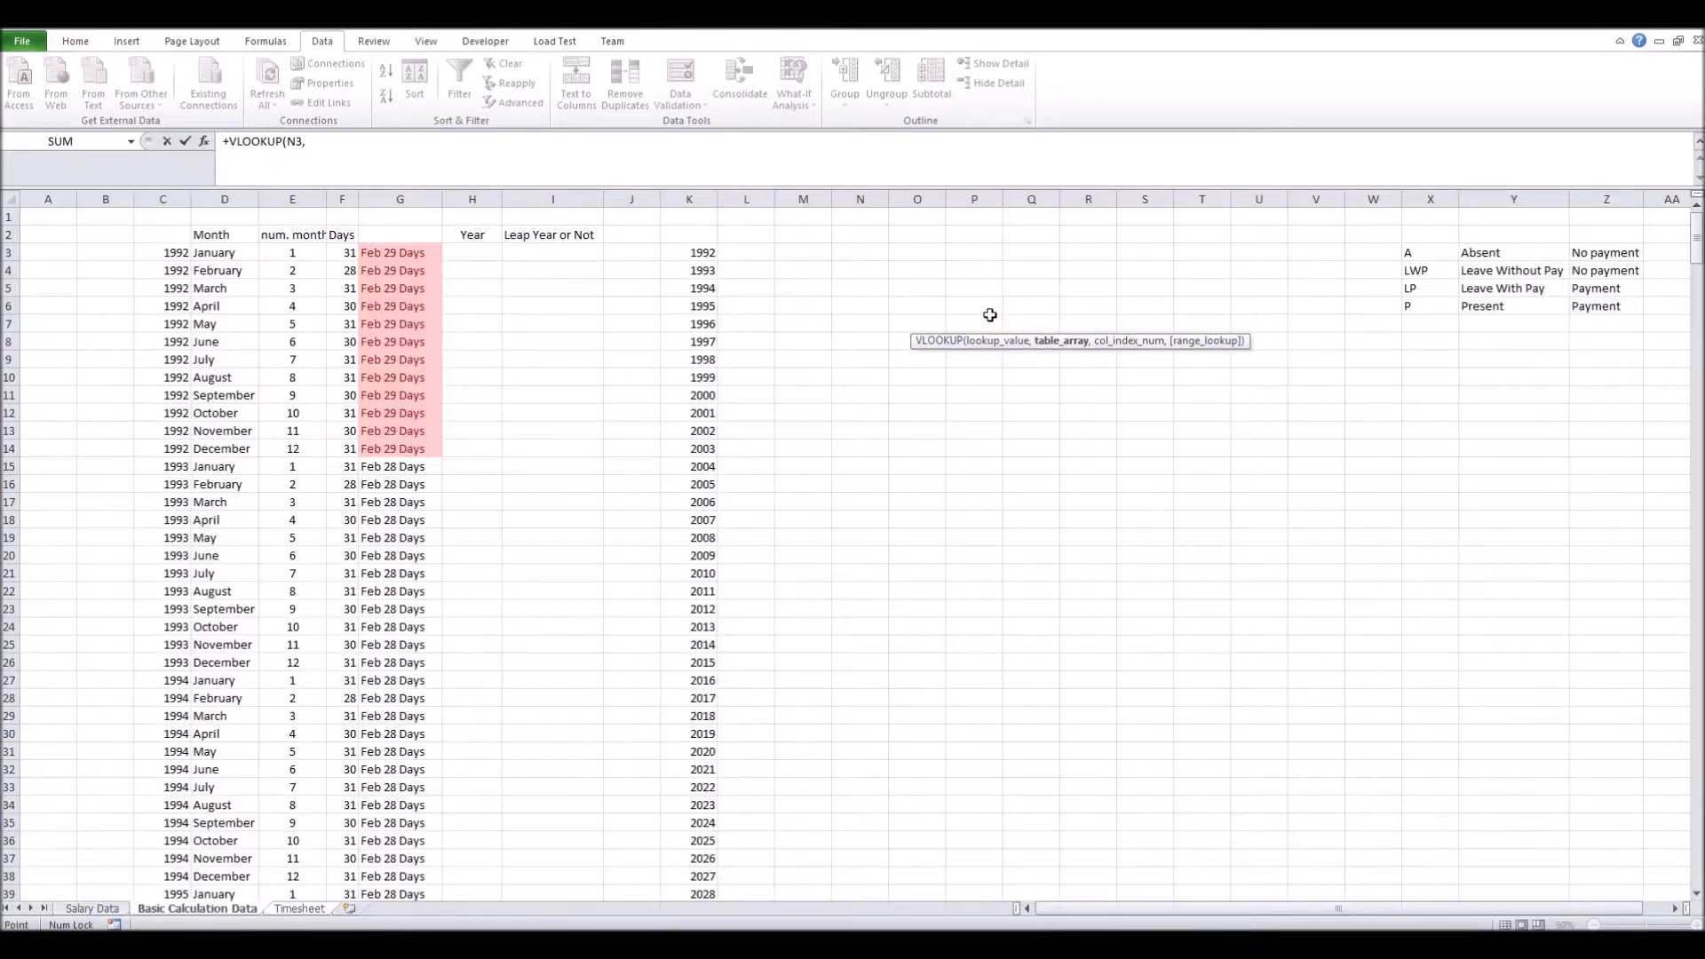
key(ctrl+Home)
key(Right)
key(Right)
key(Right)
key(Down)
key(Down)
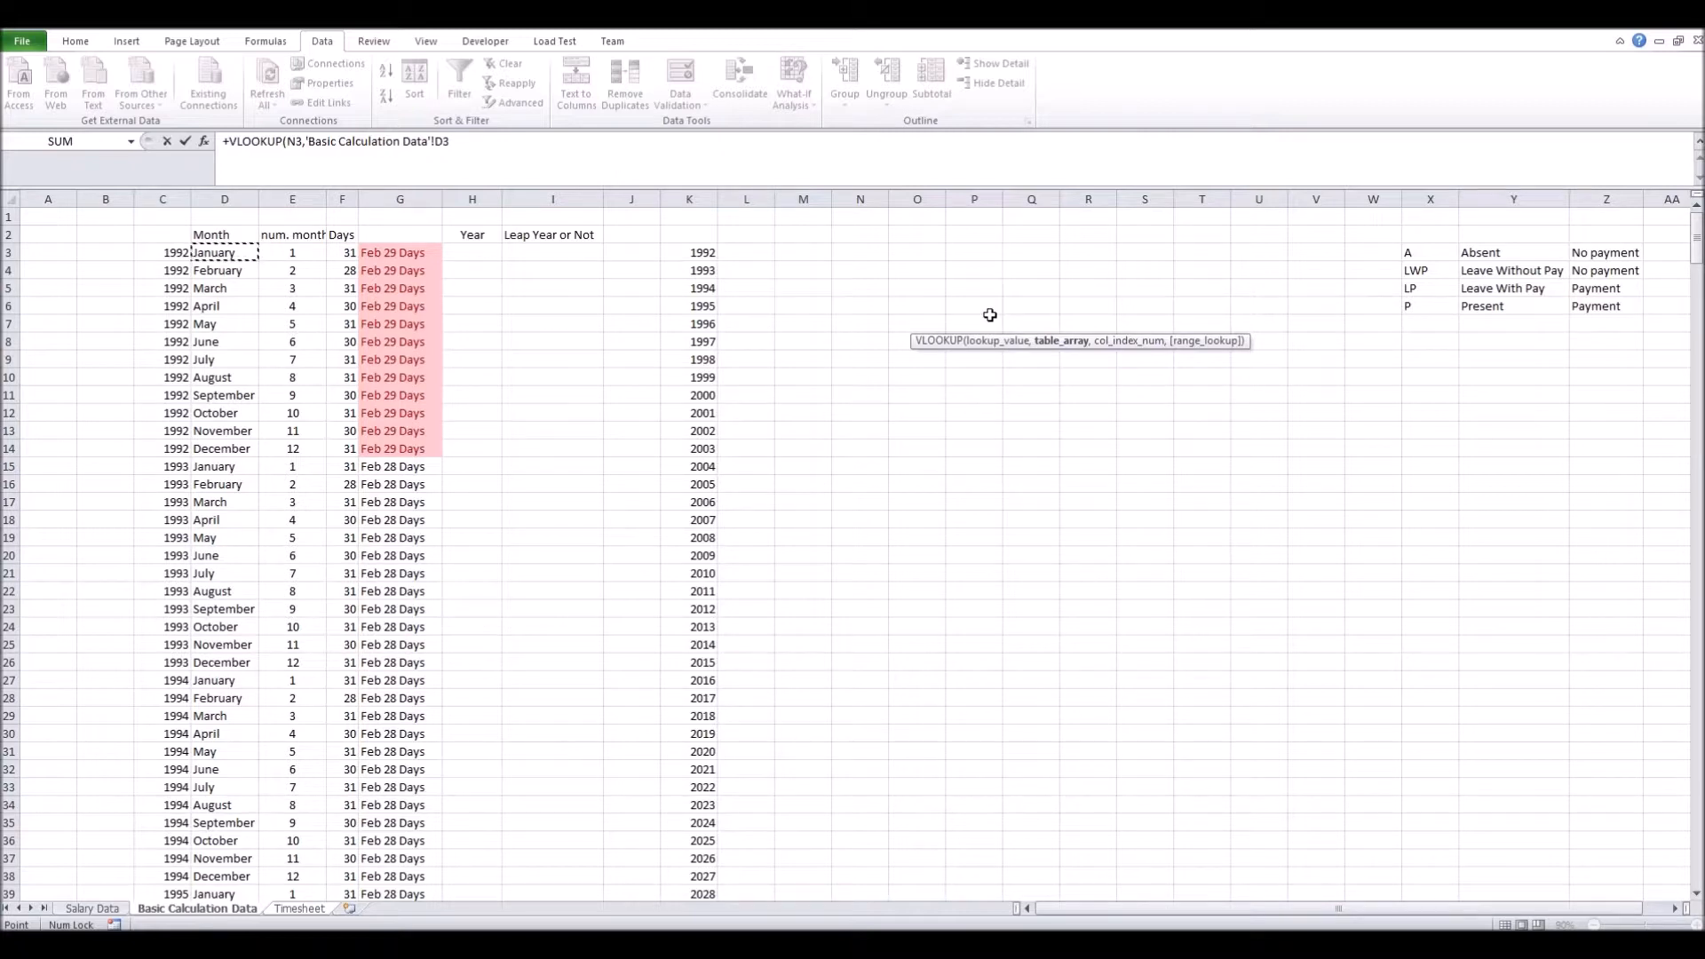
key(shift+Right)
key(shift+Right)
key(shift+Down)
key(shift+Down)
key(shift+Down)
key(shift+Down)
key(shift+Down)
key(shift+Down)
key(shift+Down)
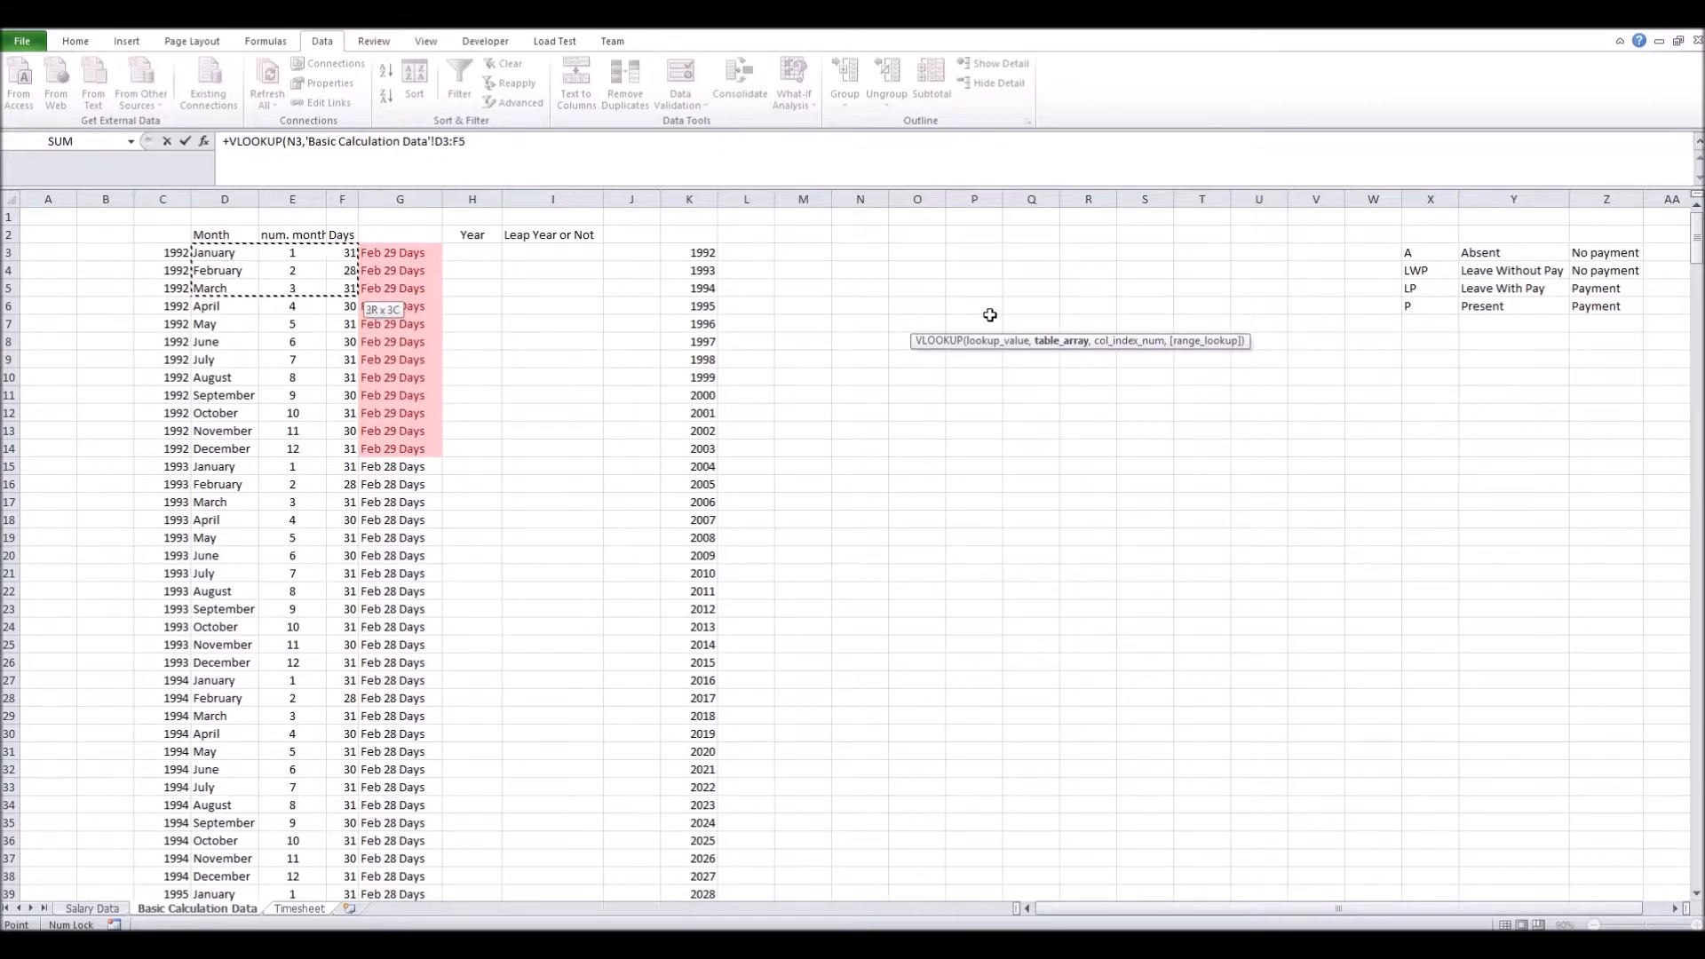
key(shift+Down)
key(shift+Down)
key(shift+Down)
key(shift+Down)
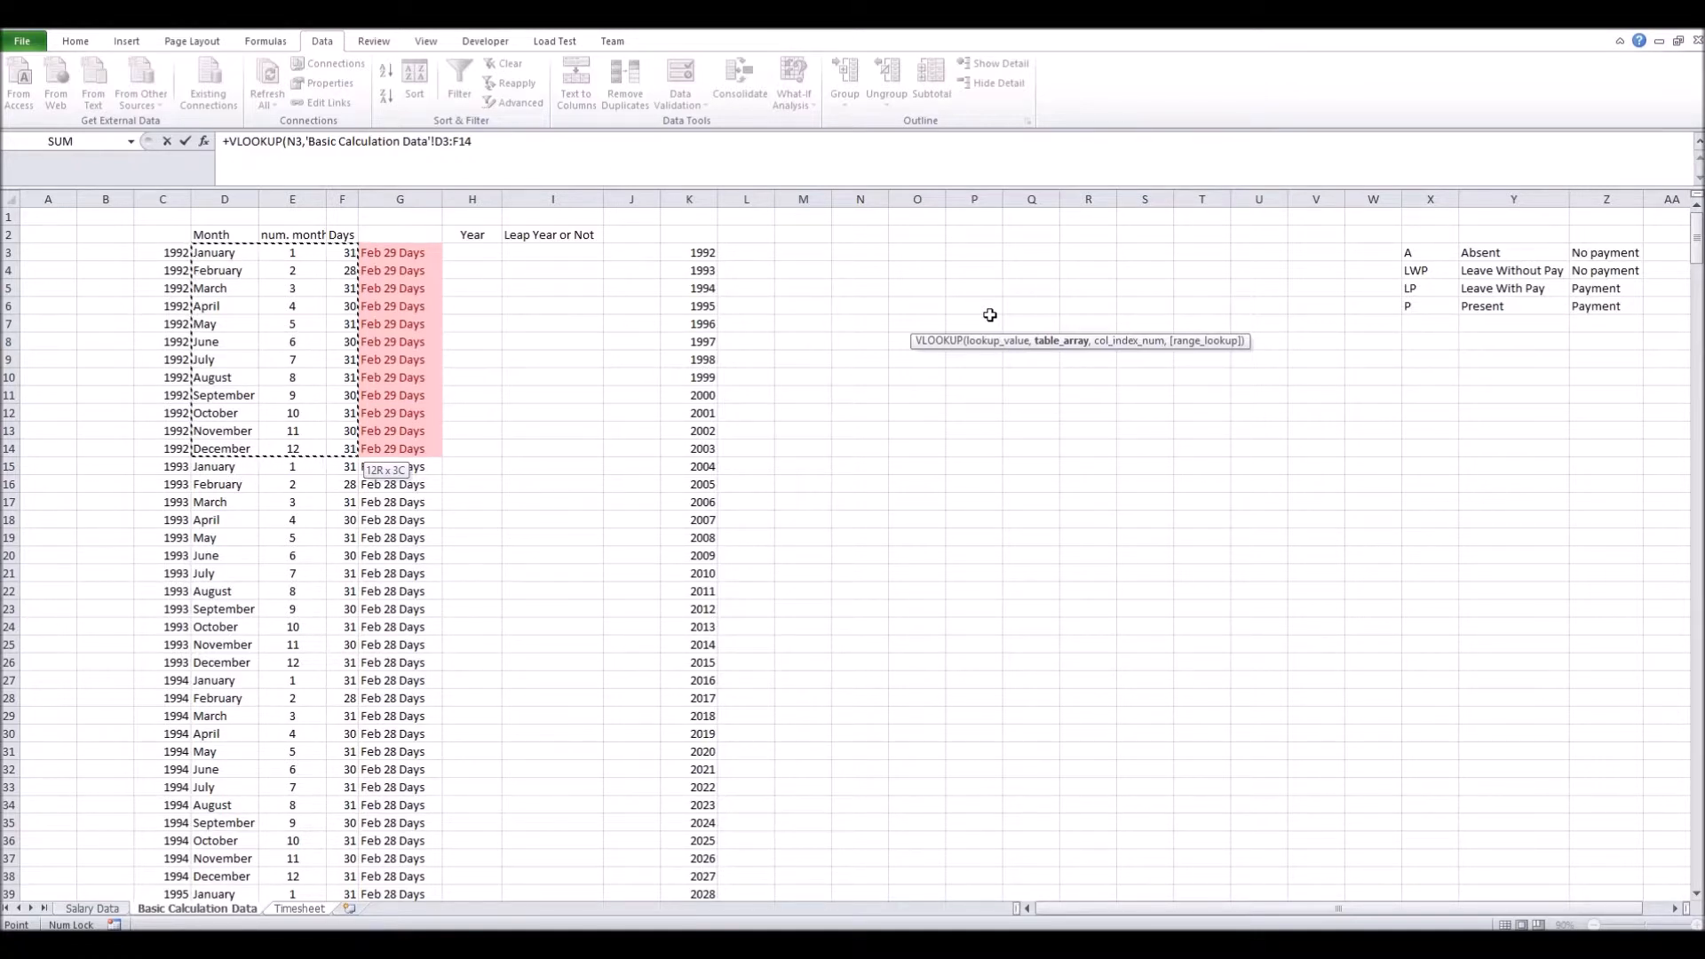
key(F4)
text(,)
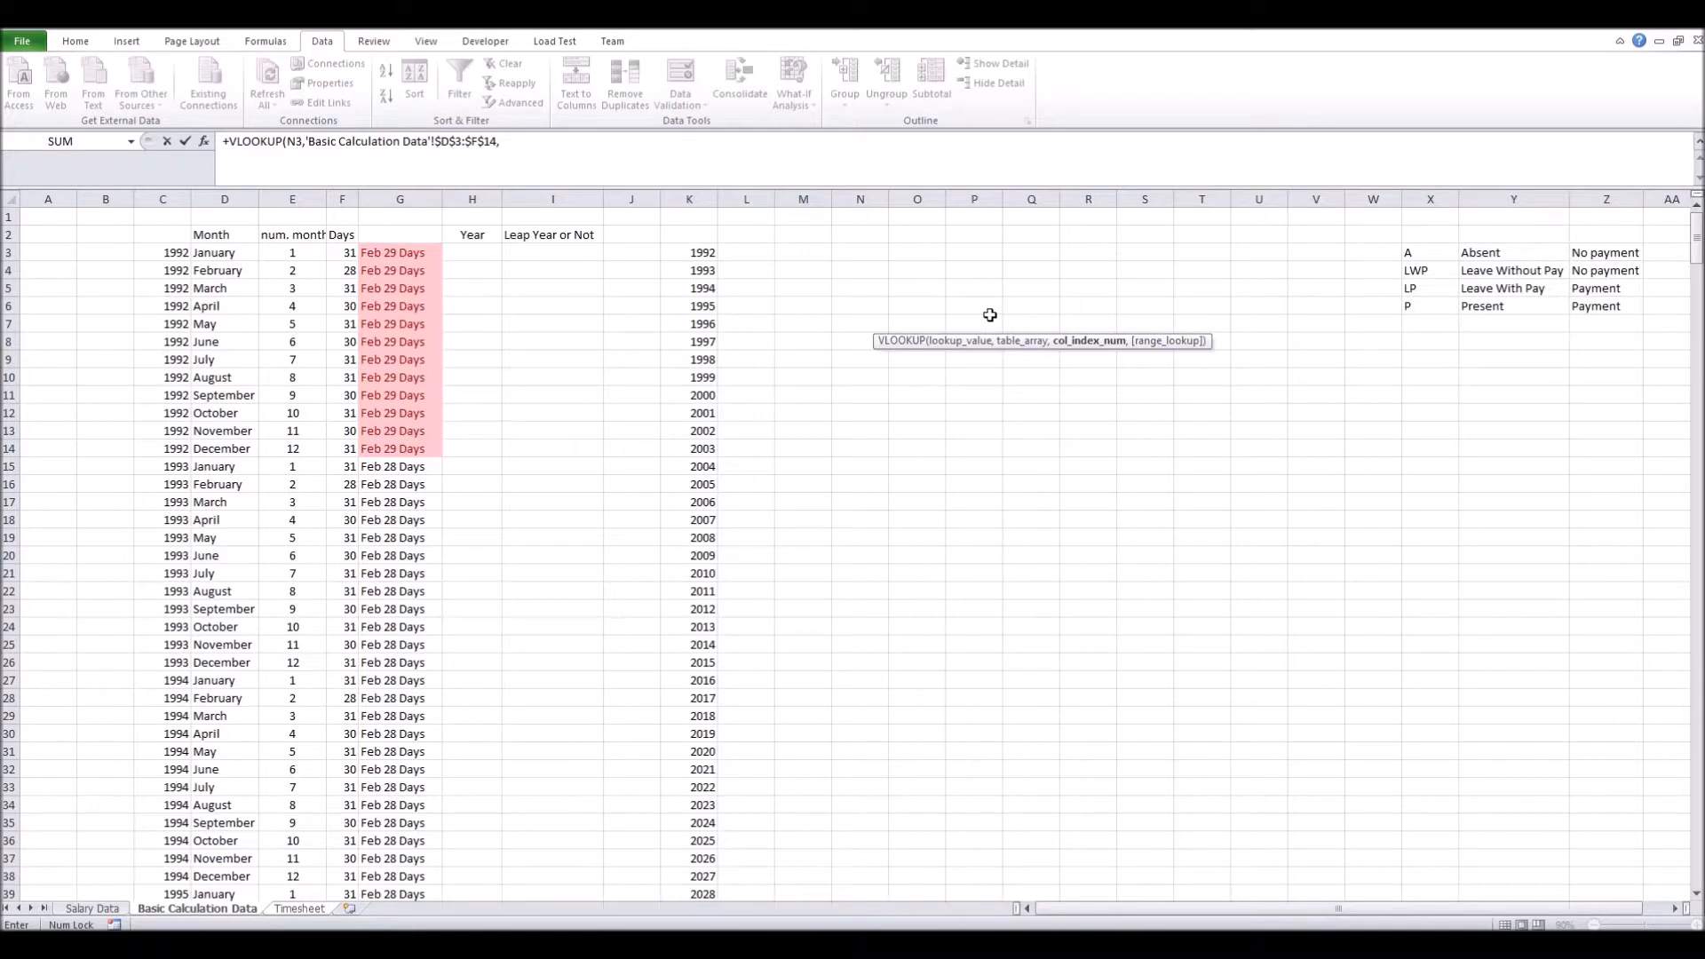
text(3,0)
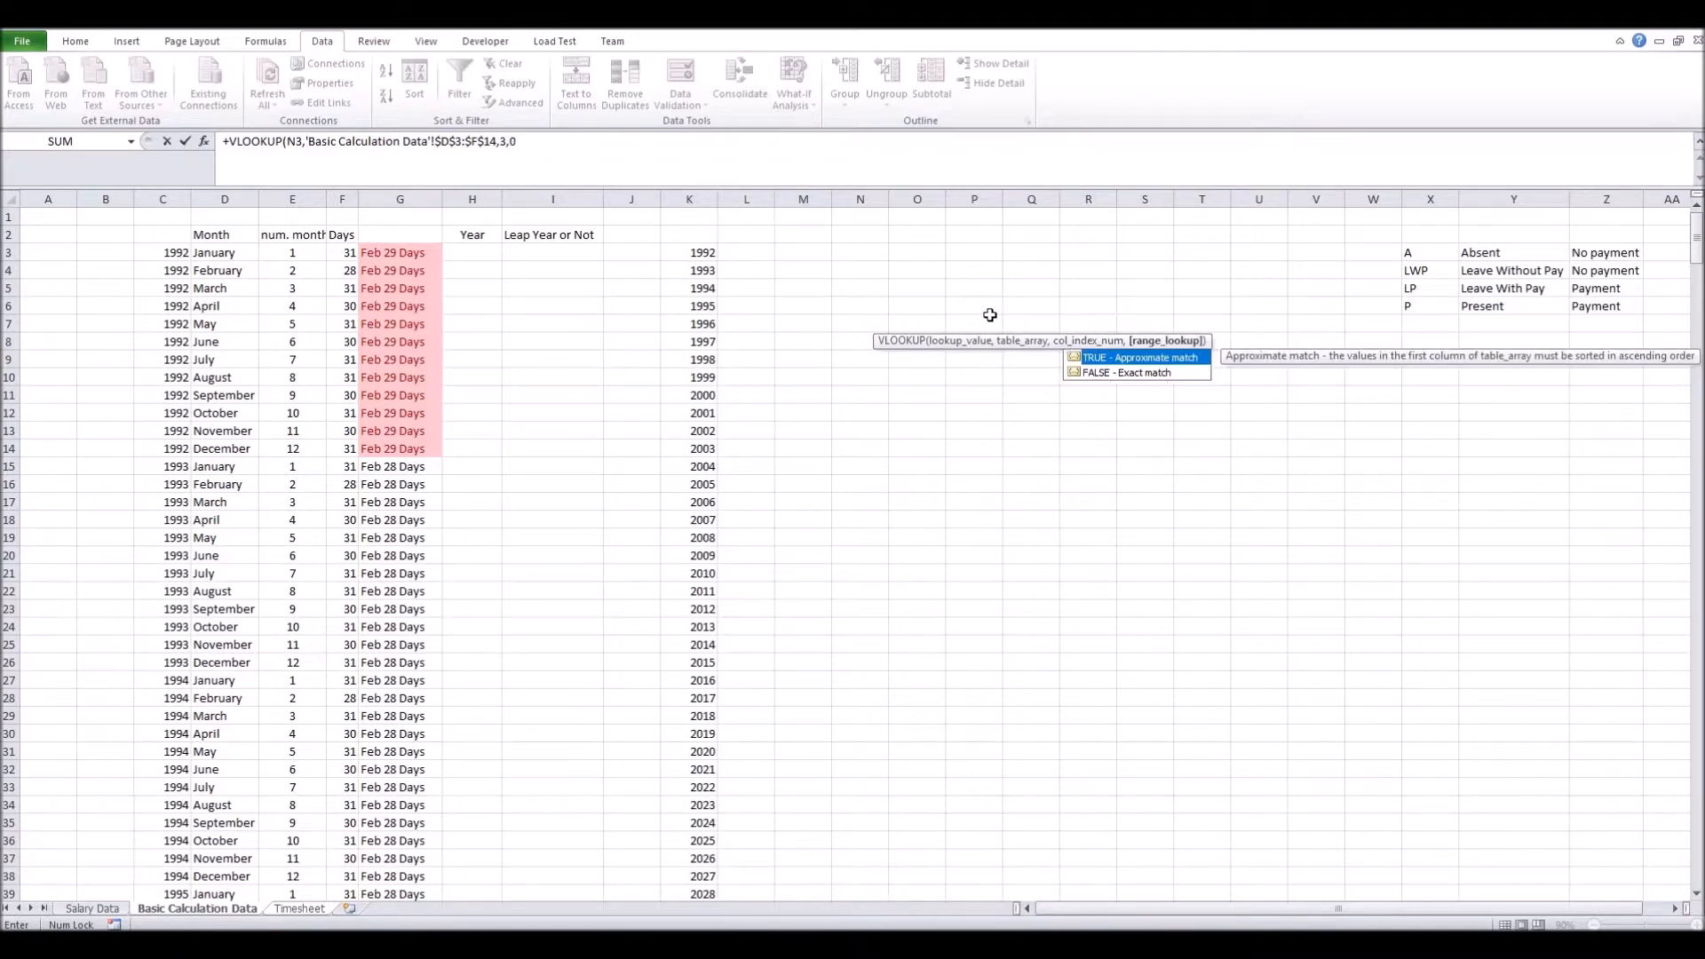
text())
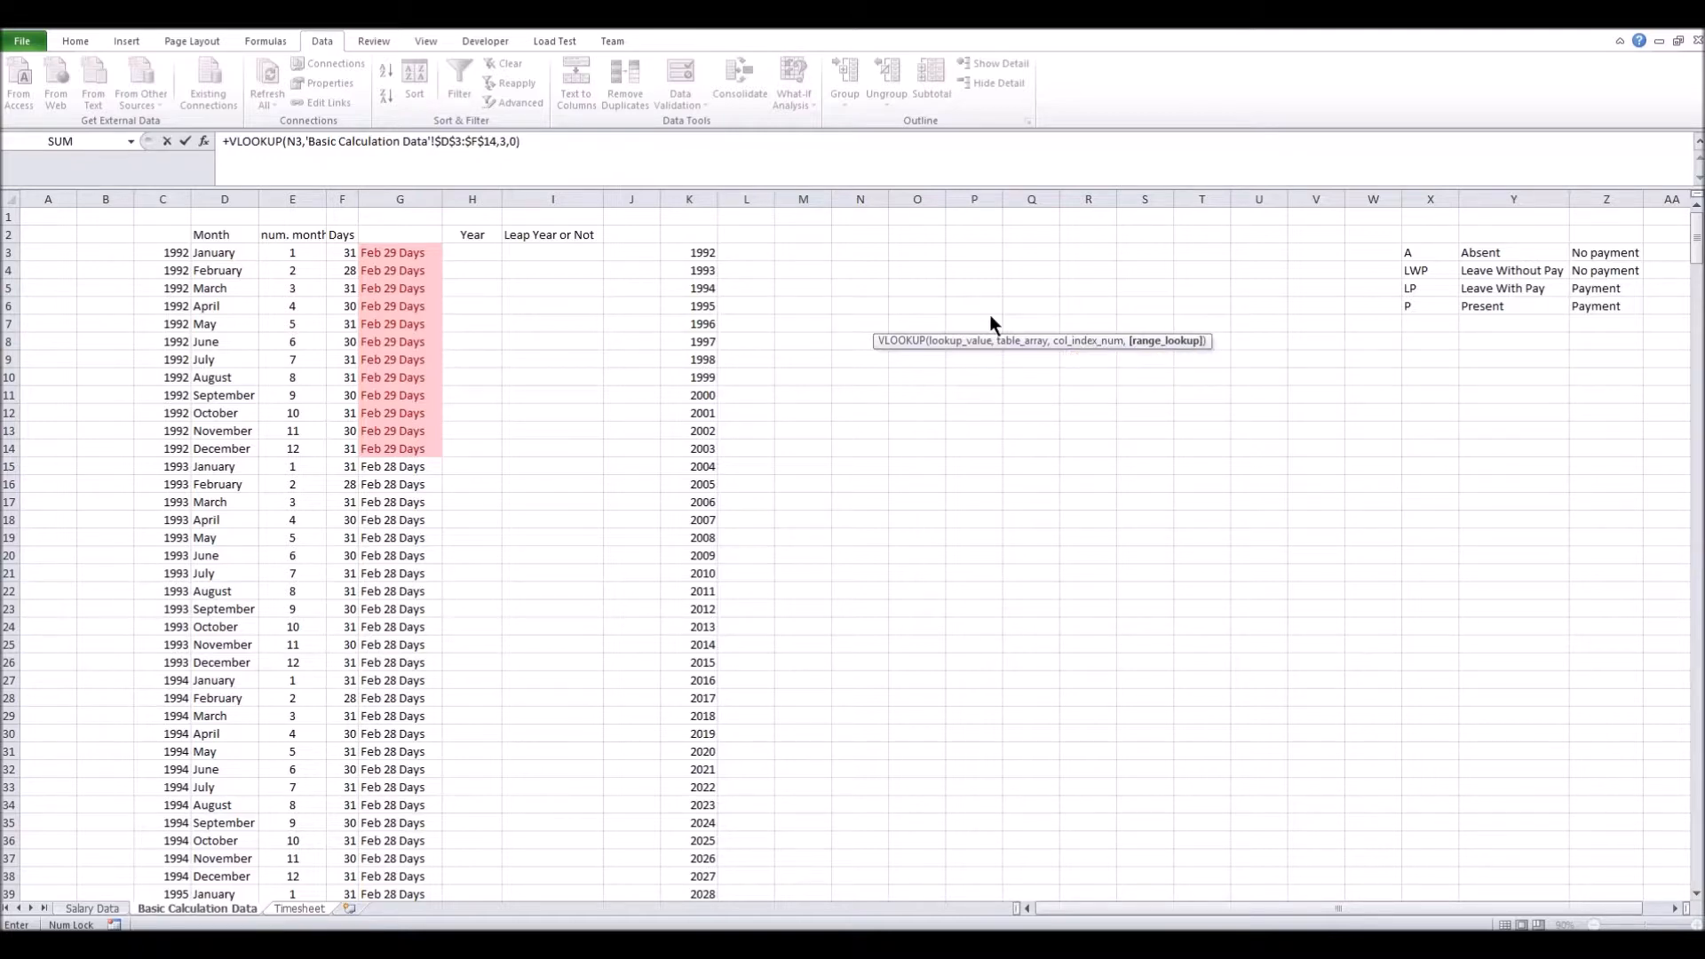
key(Return)
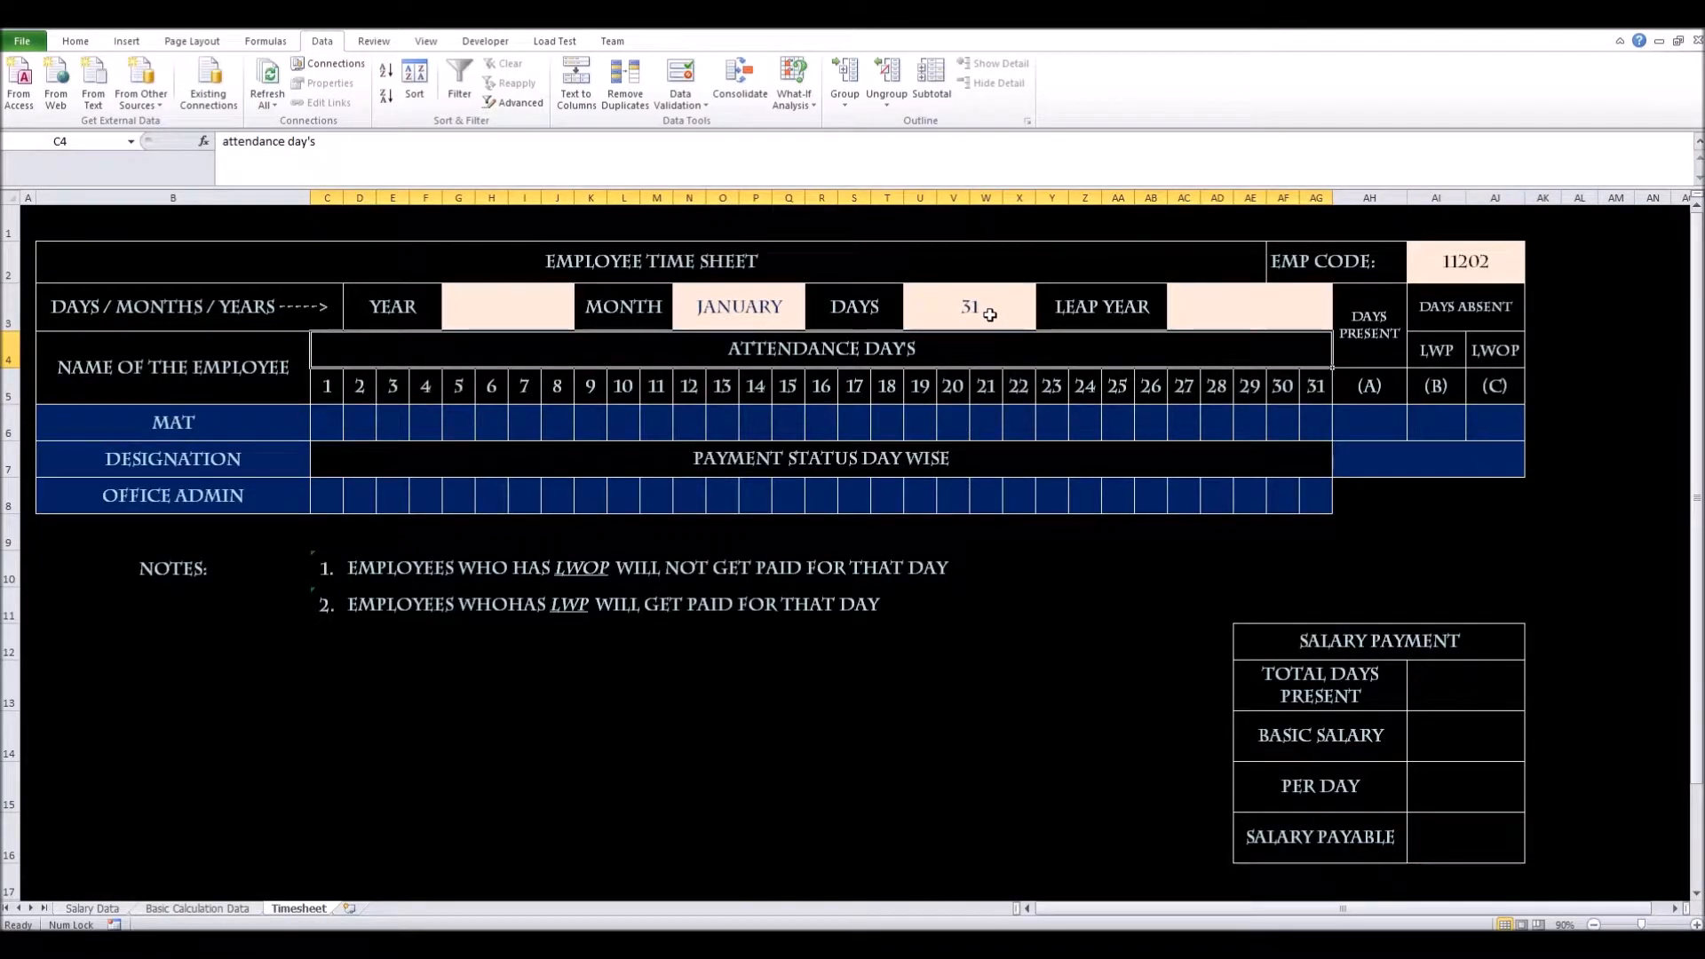
Switch MONTH in N3 to June to check DAYS shows 30, then to December
click(785, 316)
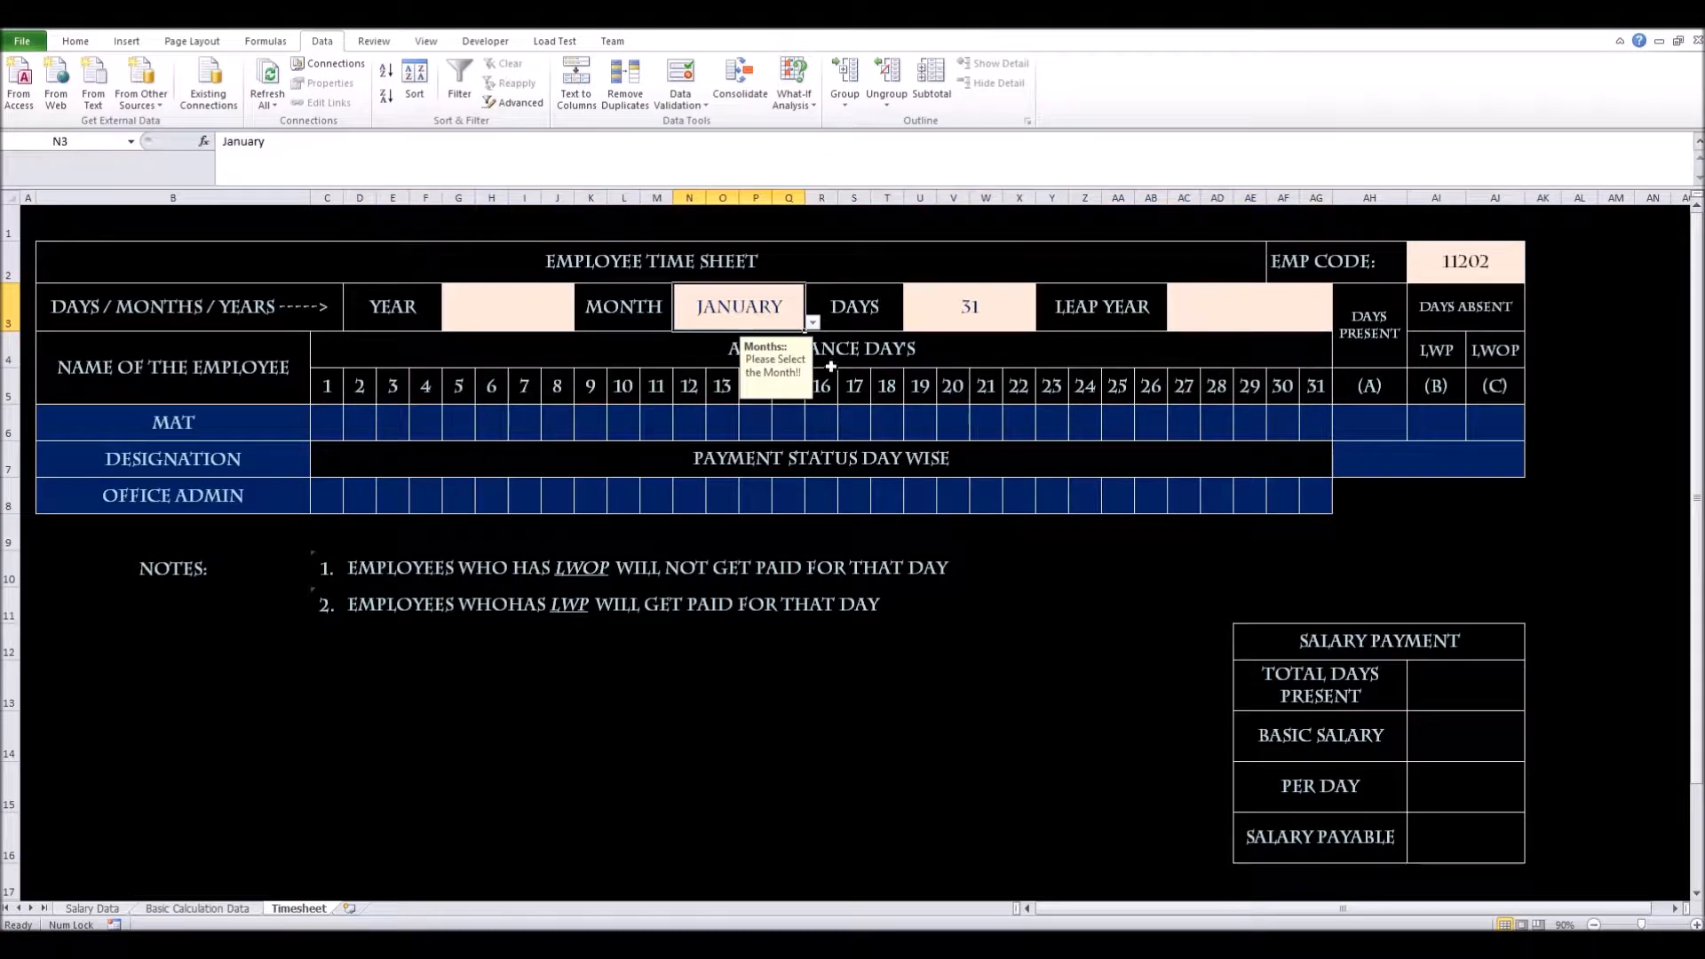
click(813, 323)
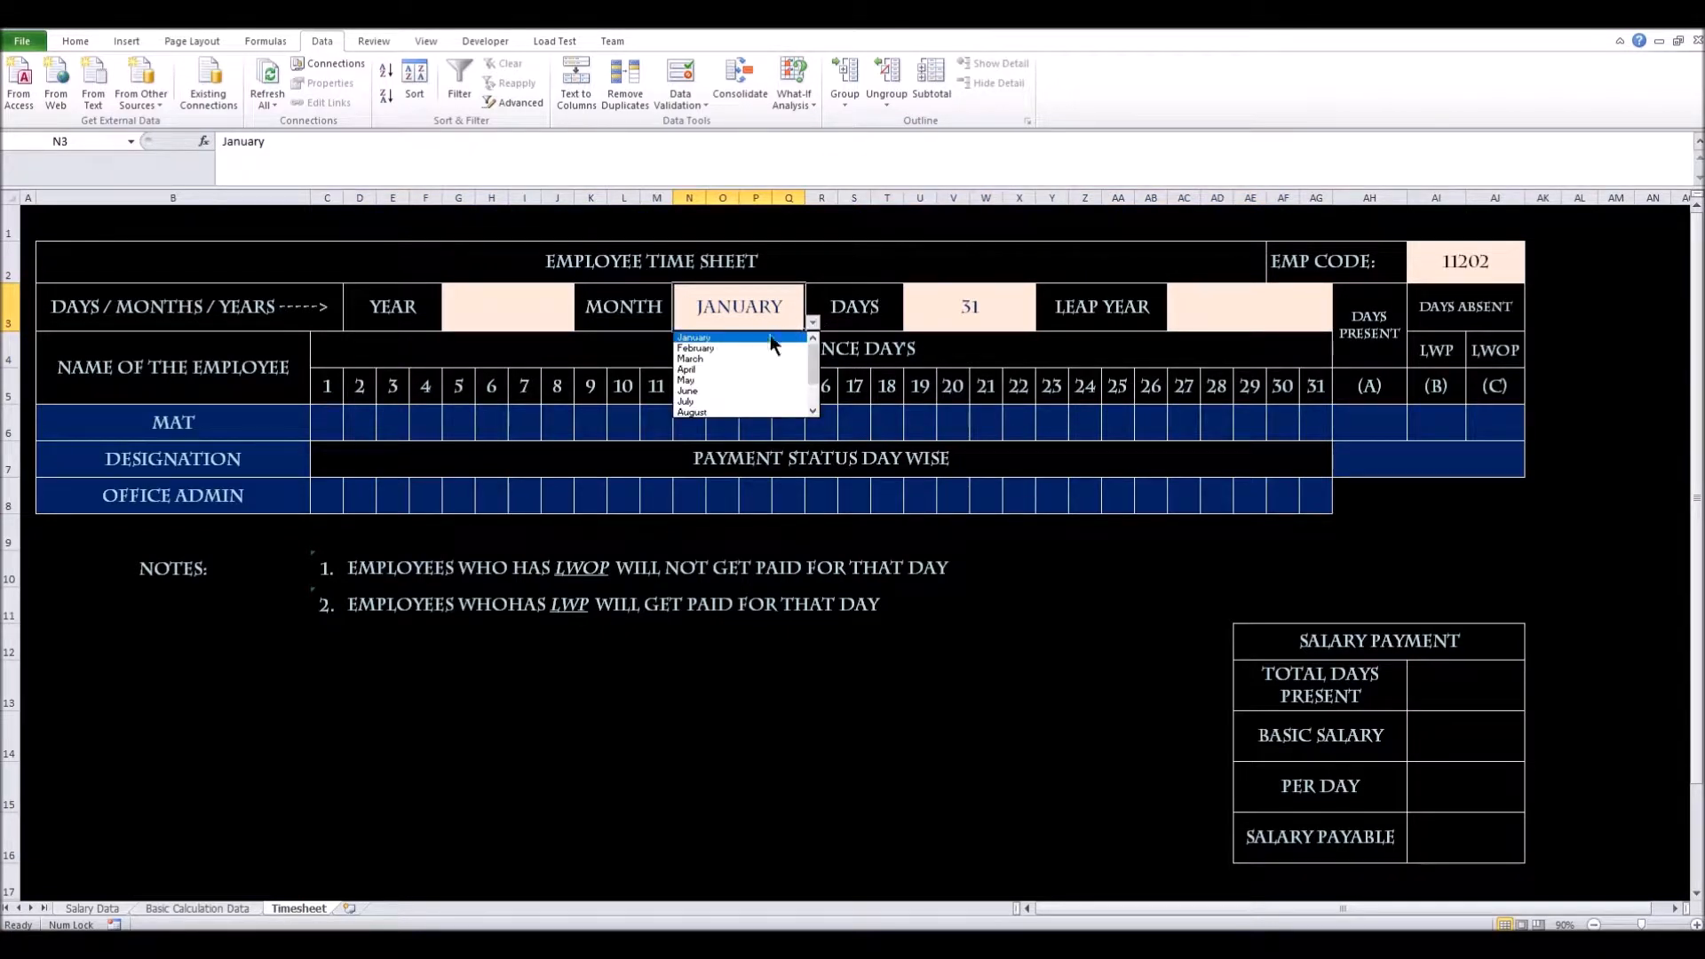
click(754, 389)
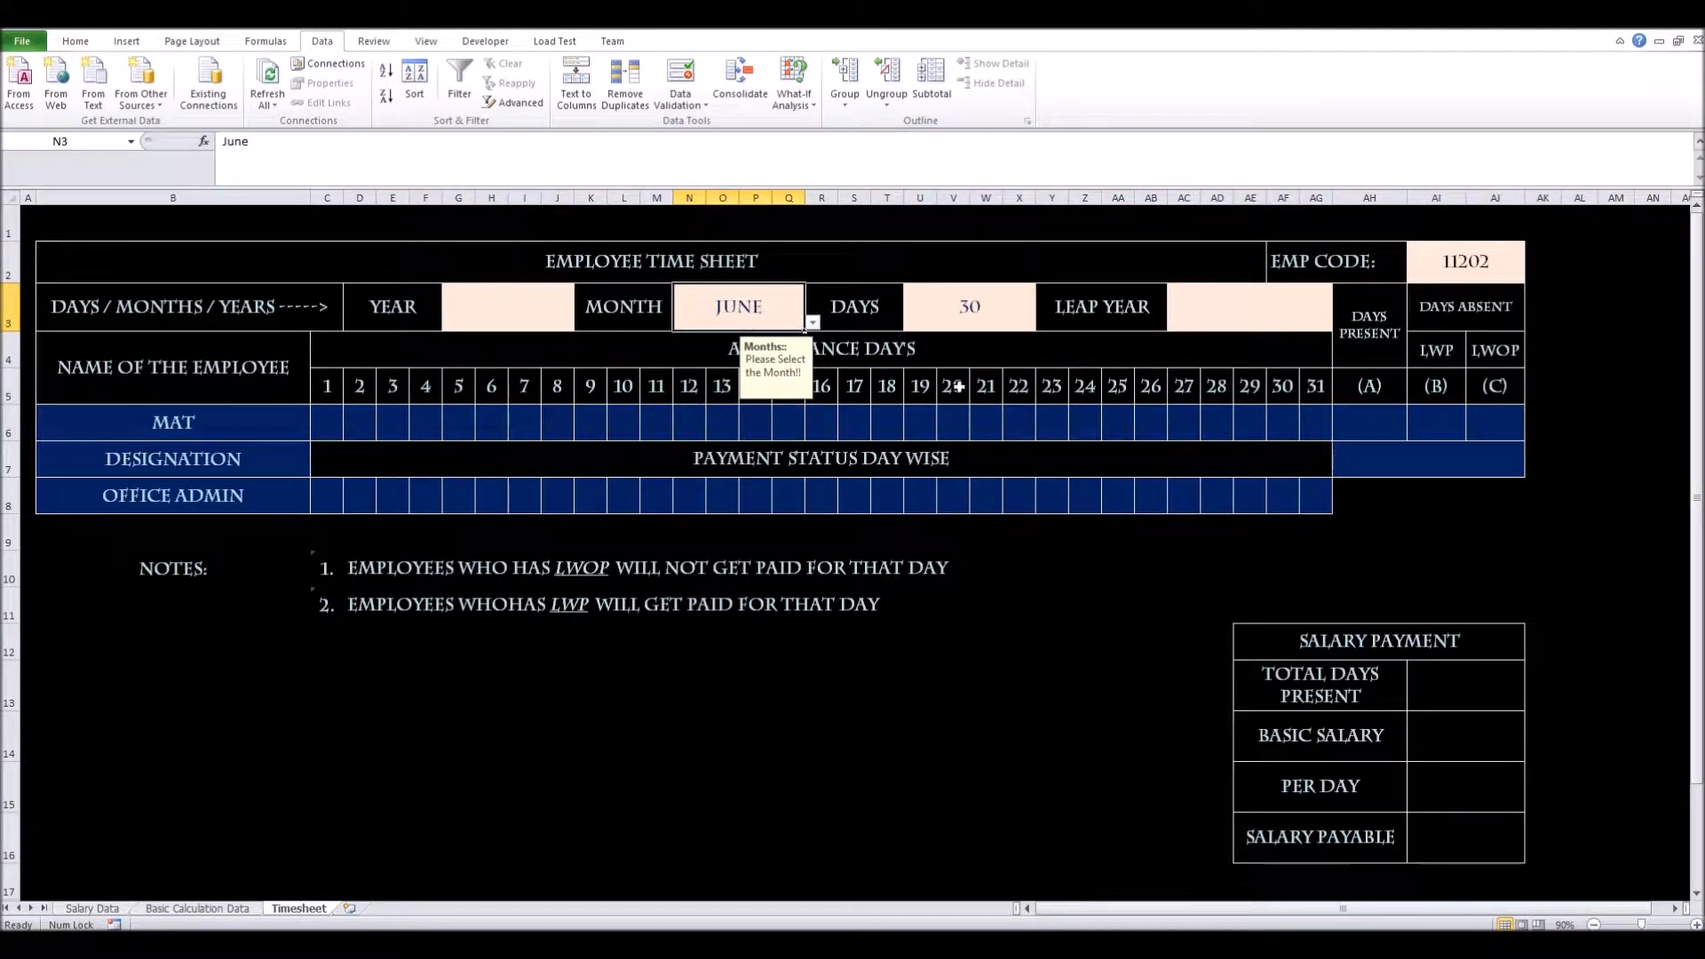
click(813, 323)
scroll(772, 391, down, 2)
click(780, 413)
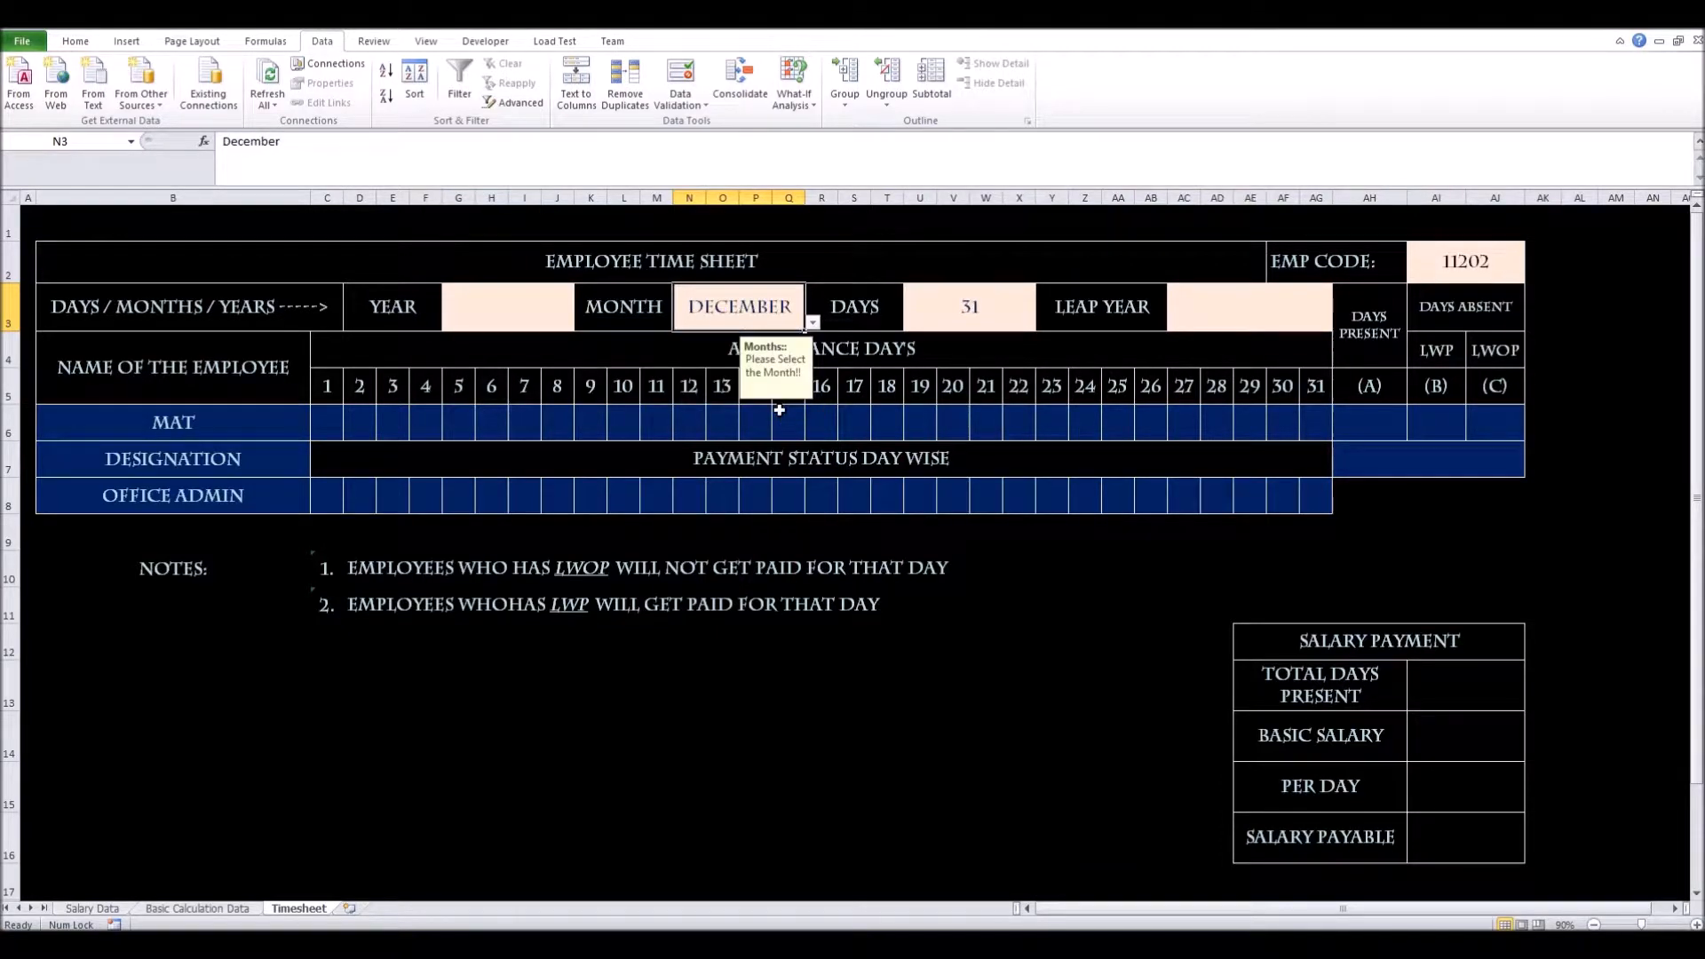
Set YEAR in G3 to 1996 and select the LEAP YEAR cell AC3
click(485, 301)
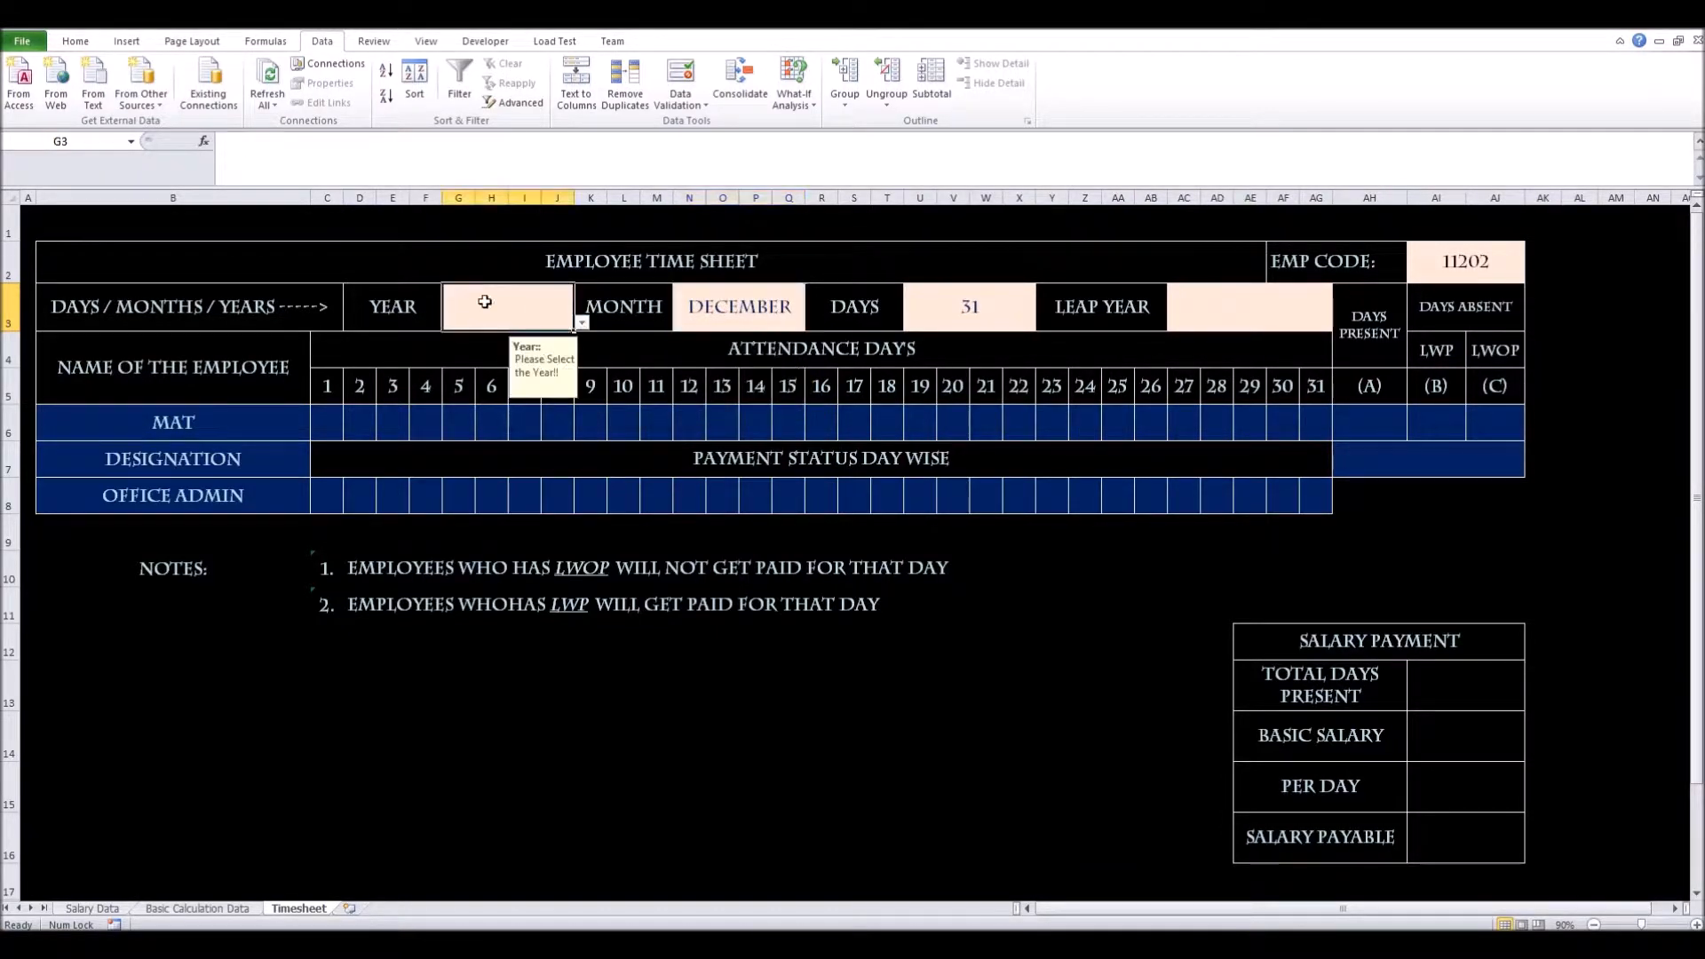
click(581, 322)
click(510, 374)
click(1186, 306)
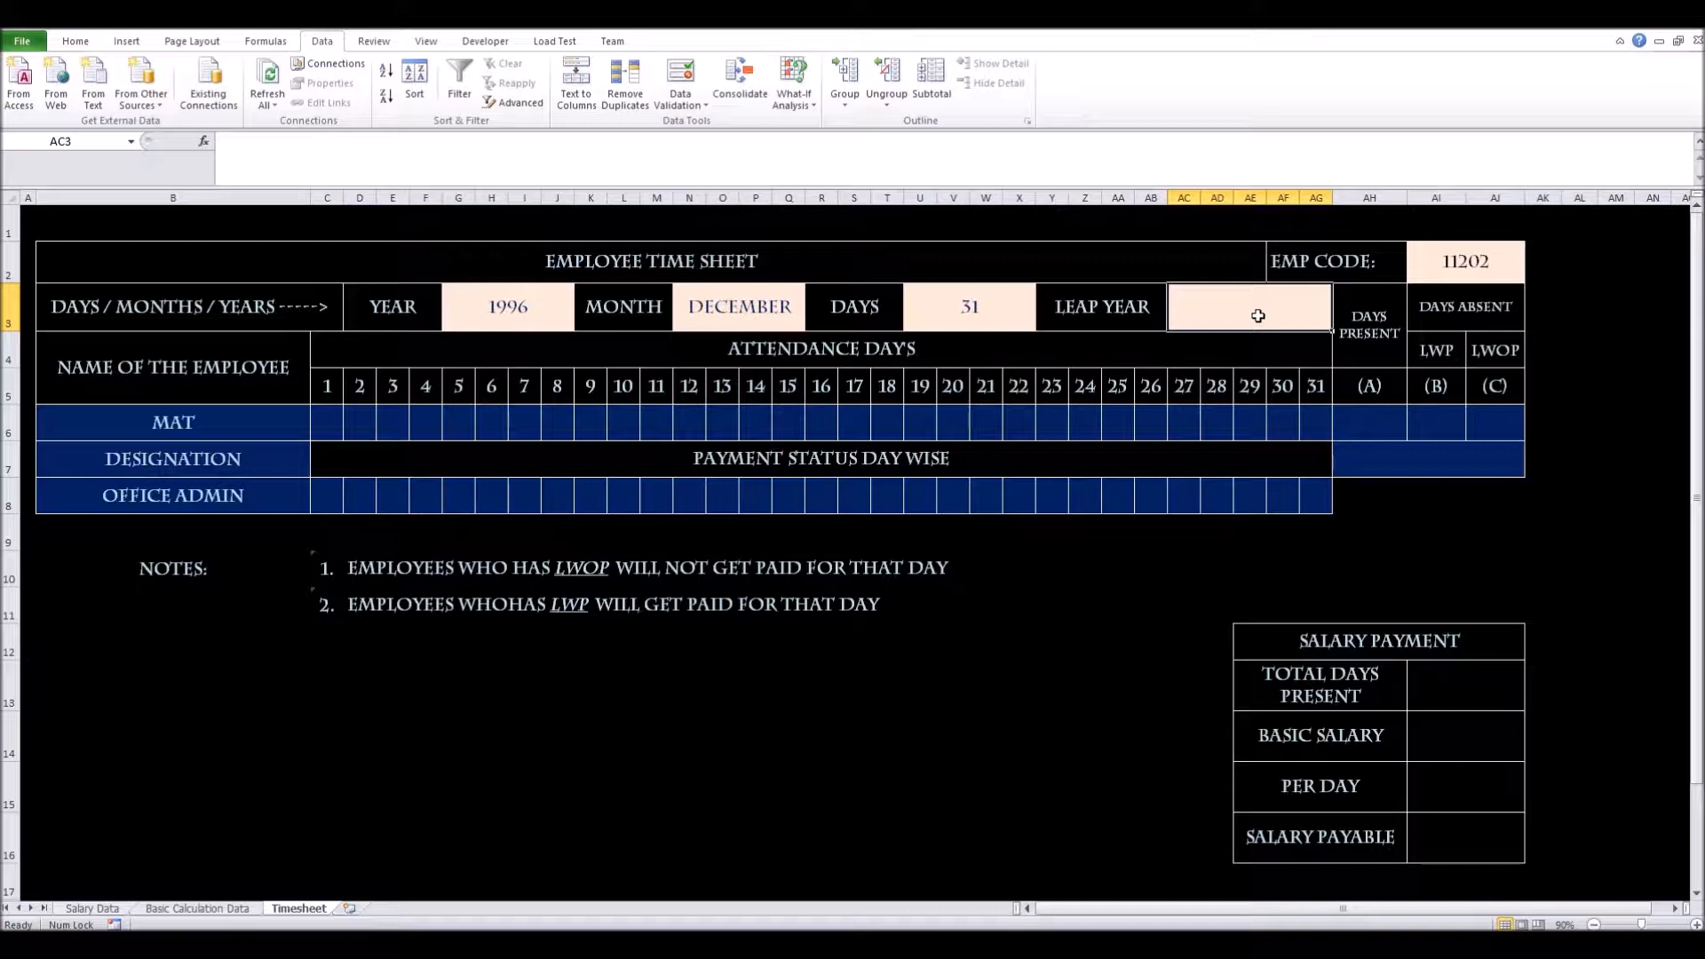
Start a VLOOKUP in the LEAP YEAR cell using the year in G3 as the lookup value
text(=v)
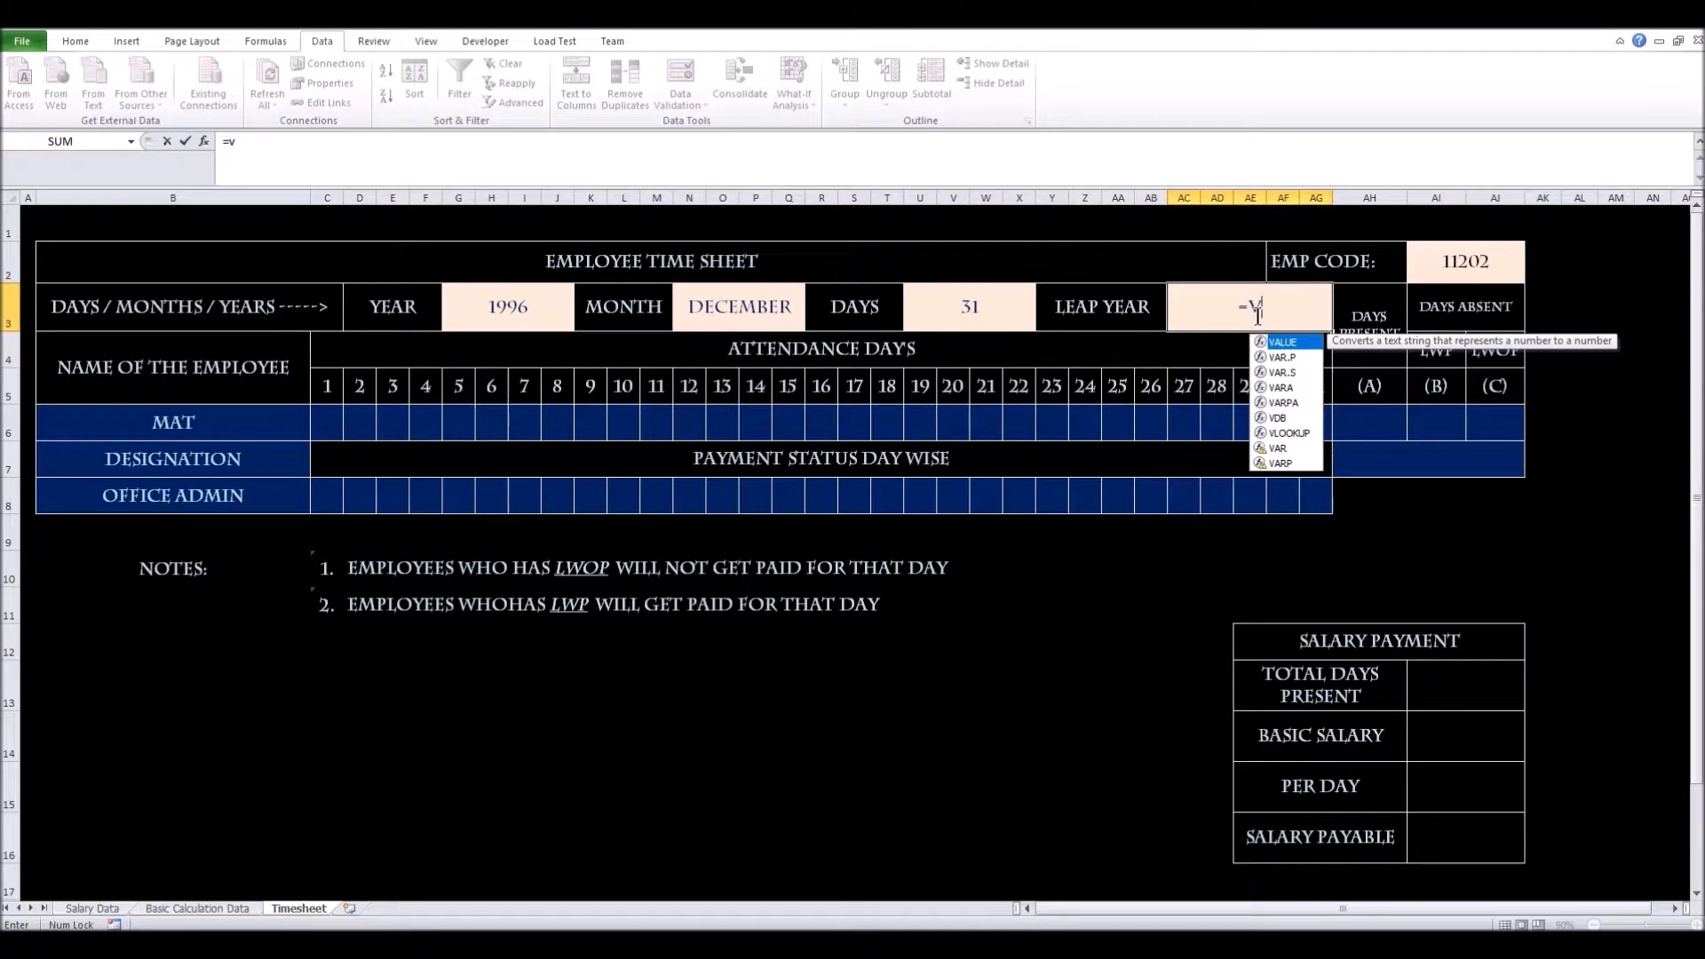
text(loo)
key(Tab)
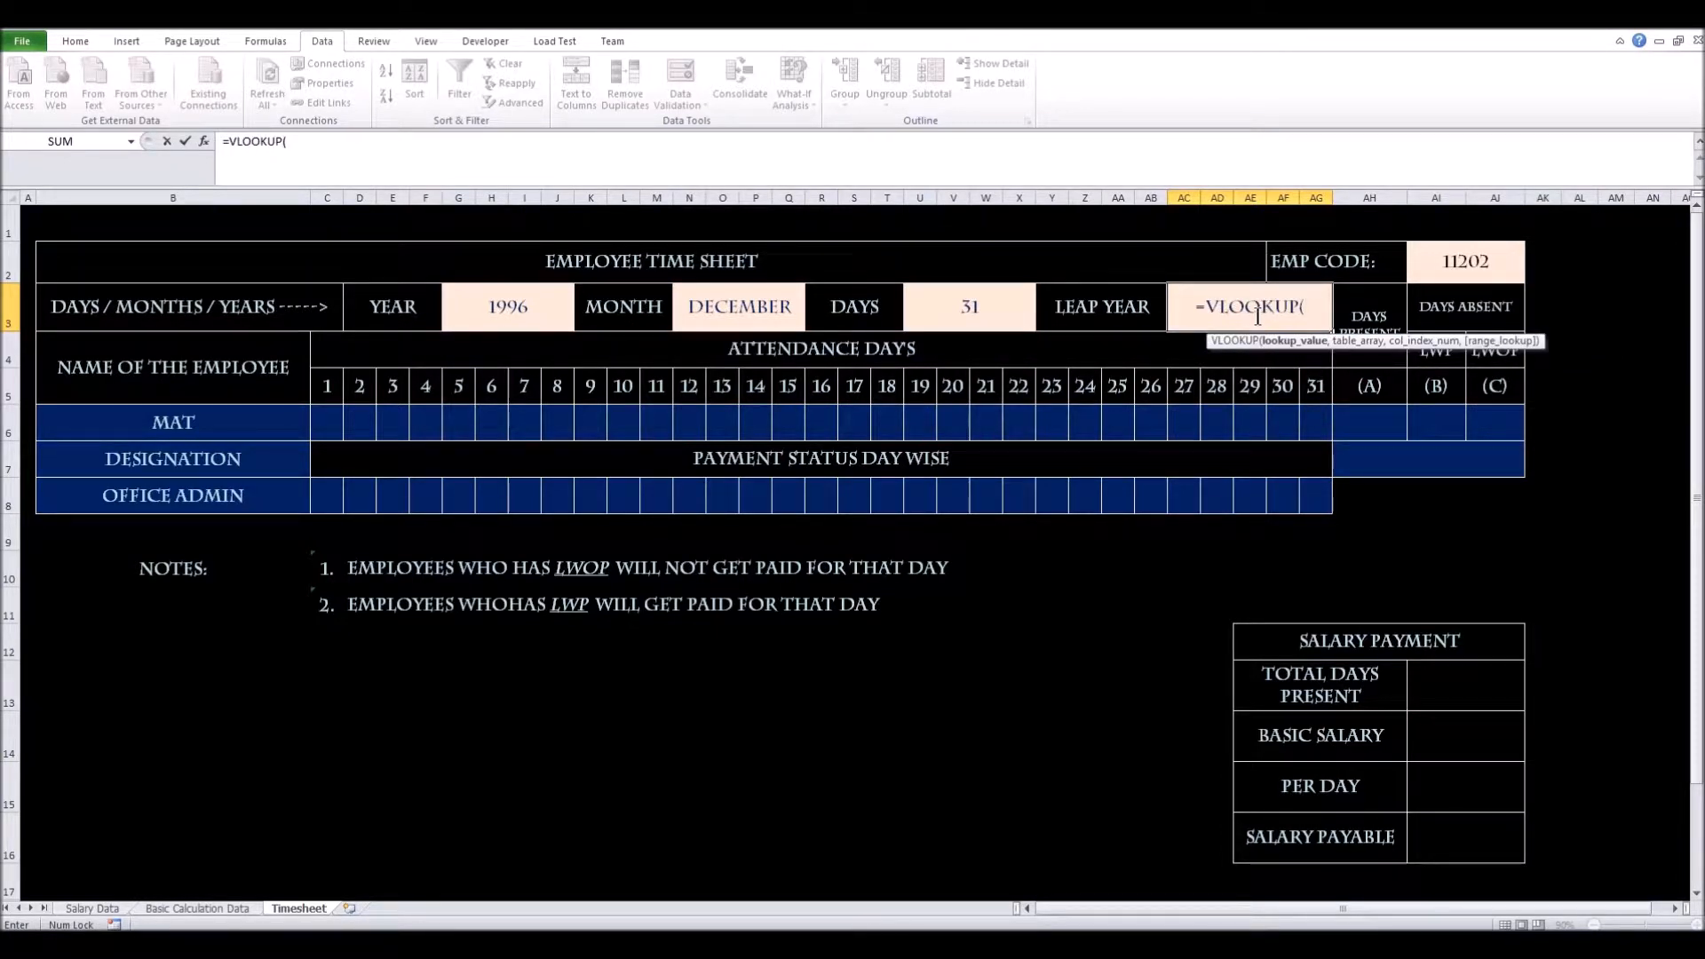
key(Left)
key(Left)
key(Left)
key(Left)
key(Left)
key(Left)
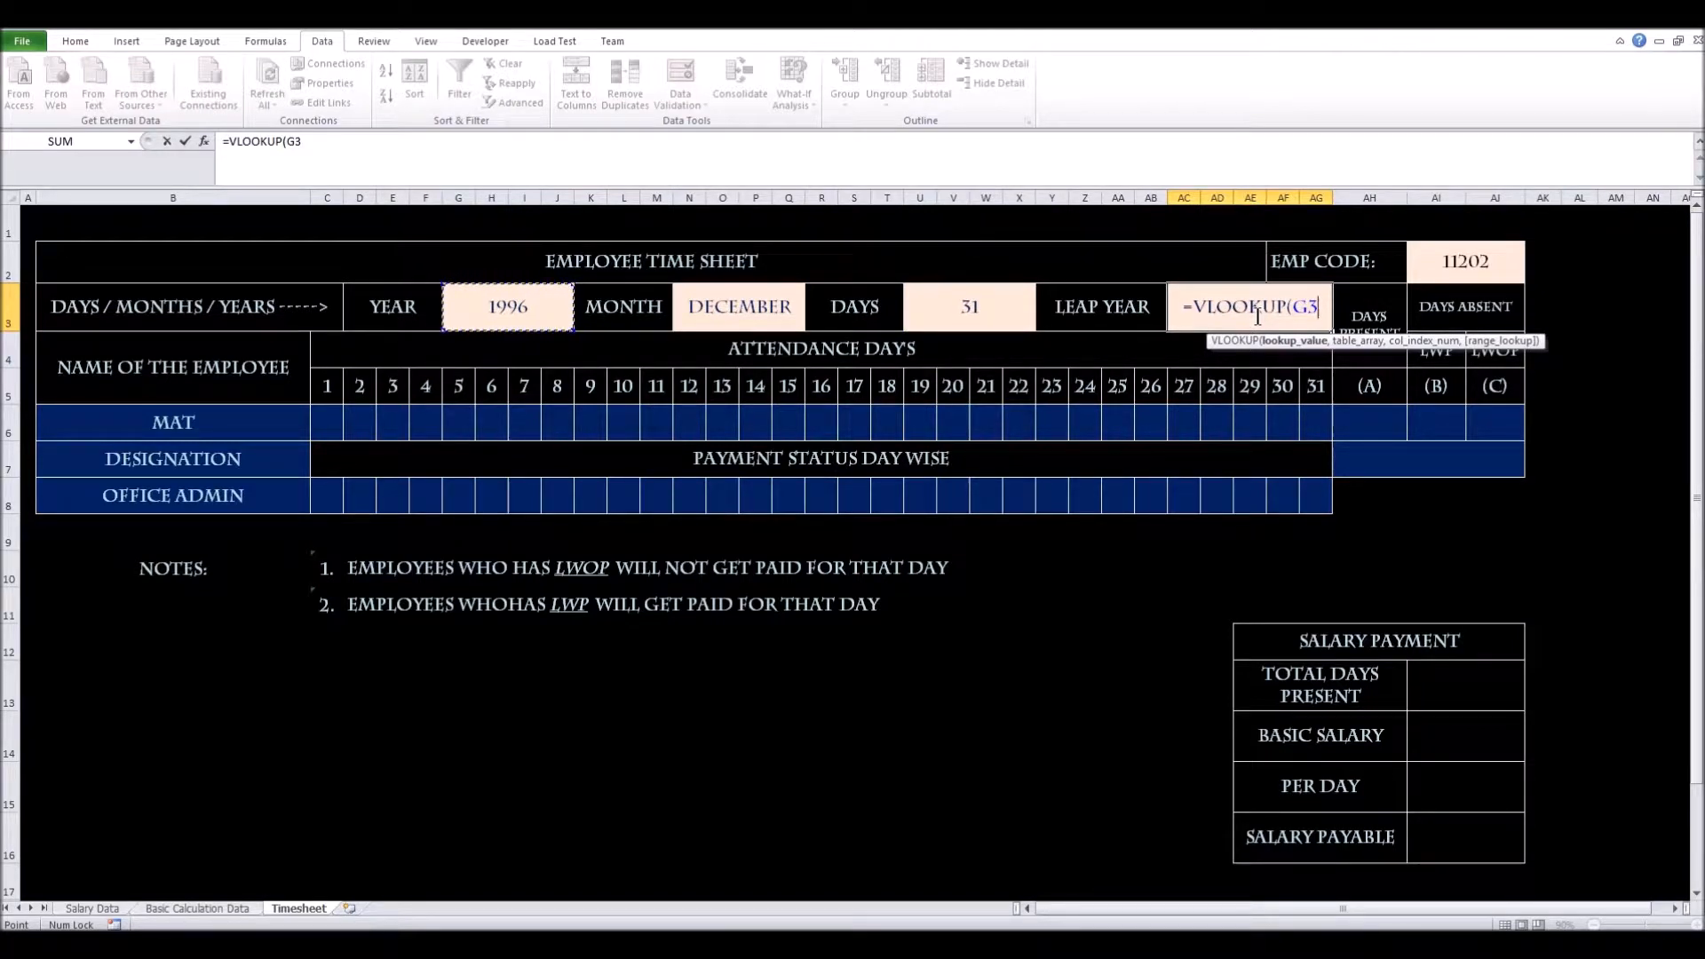
text(,)
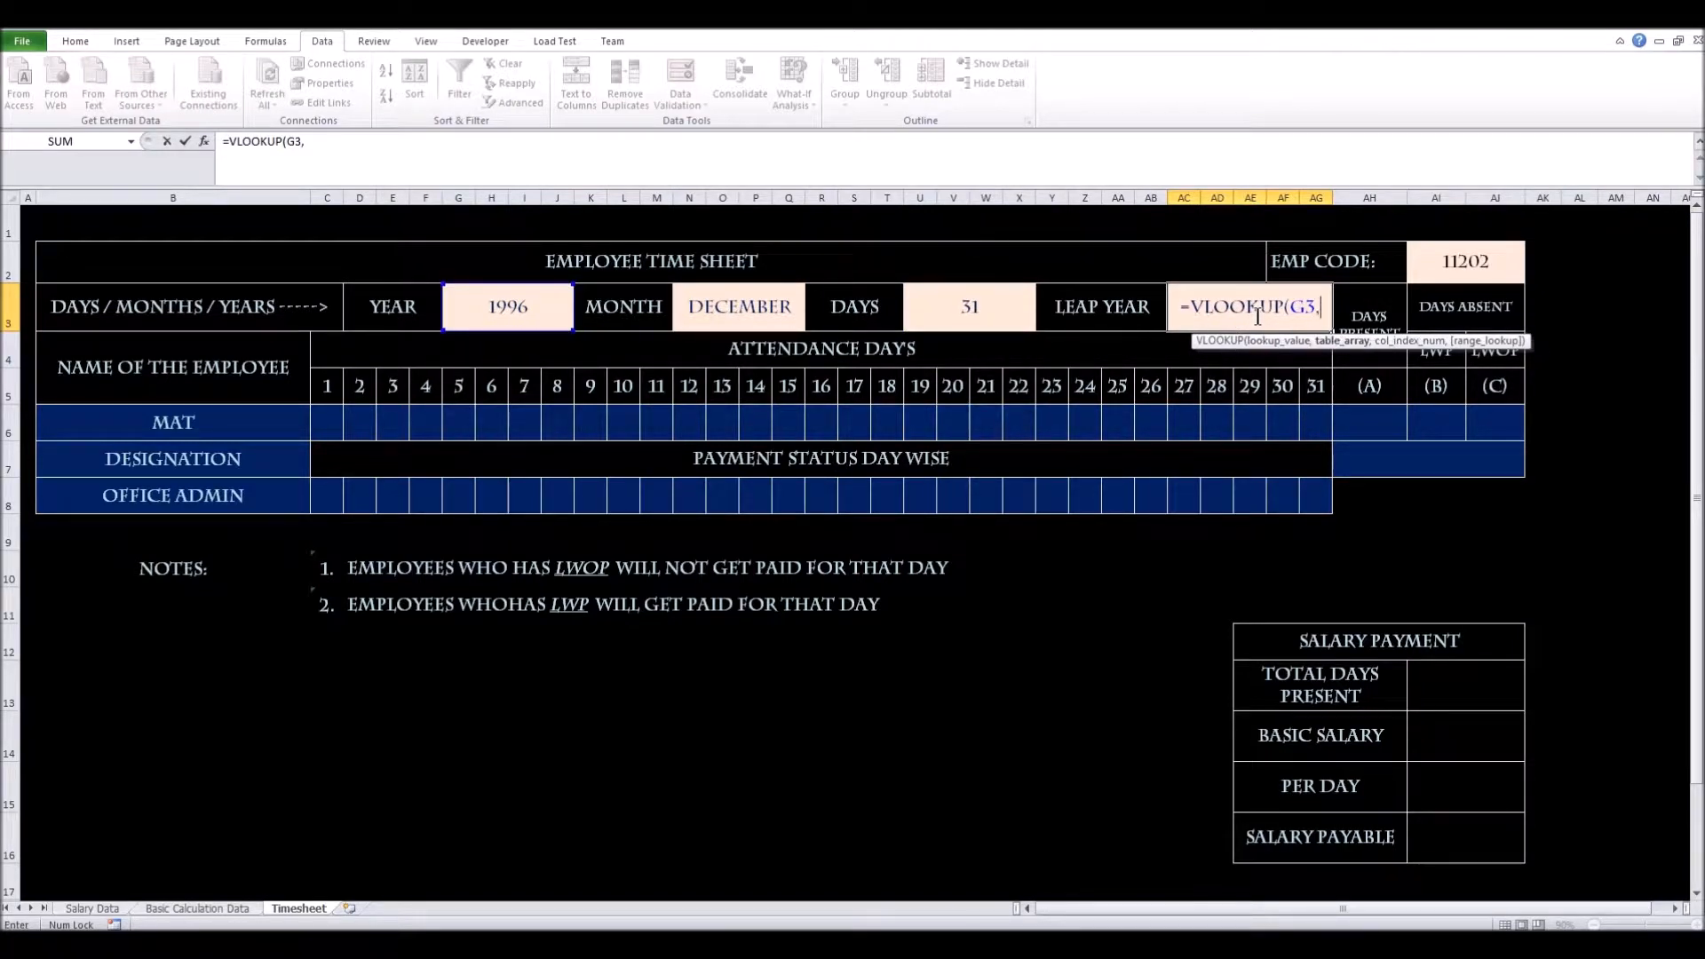
Complete it with 'Basic Calculation Data'!$C$3:$G$494, column 5, exact match, showing FEB 29 DAYS
key(ctrl+Page_Up)
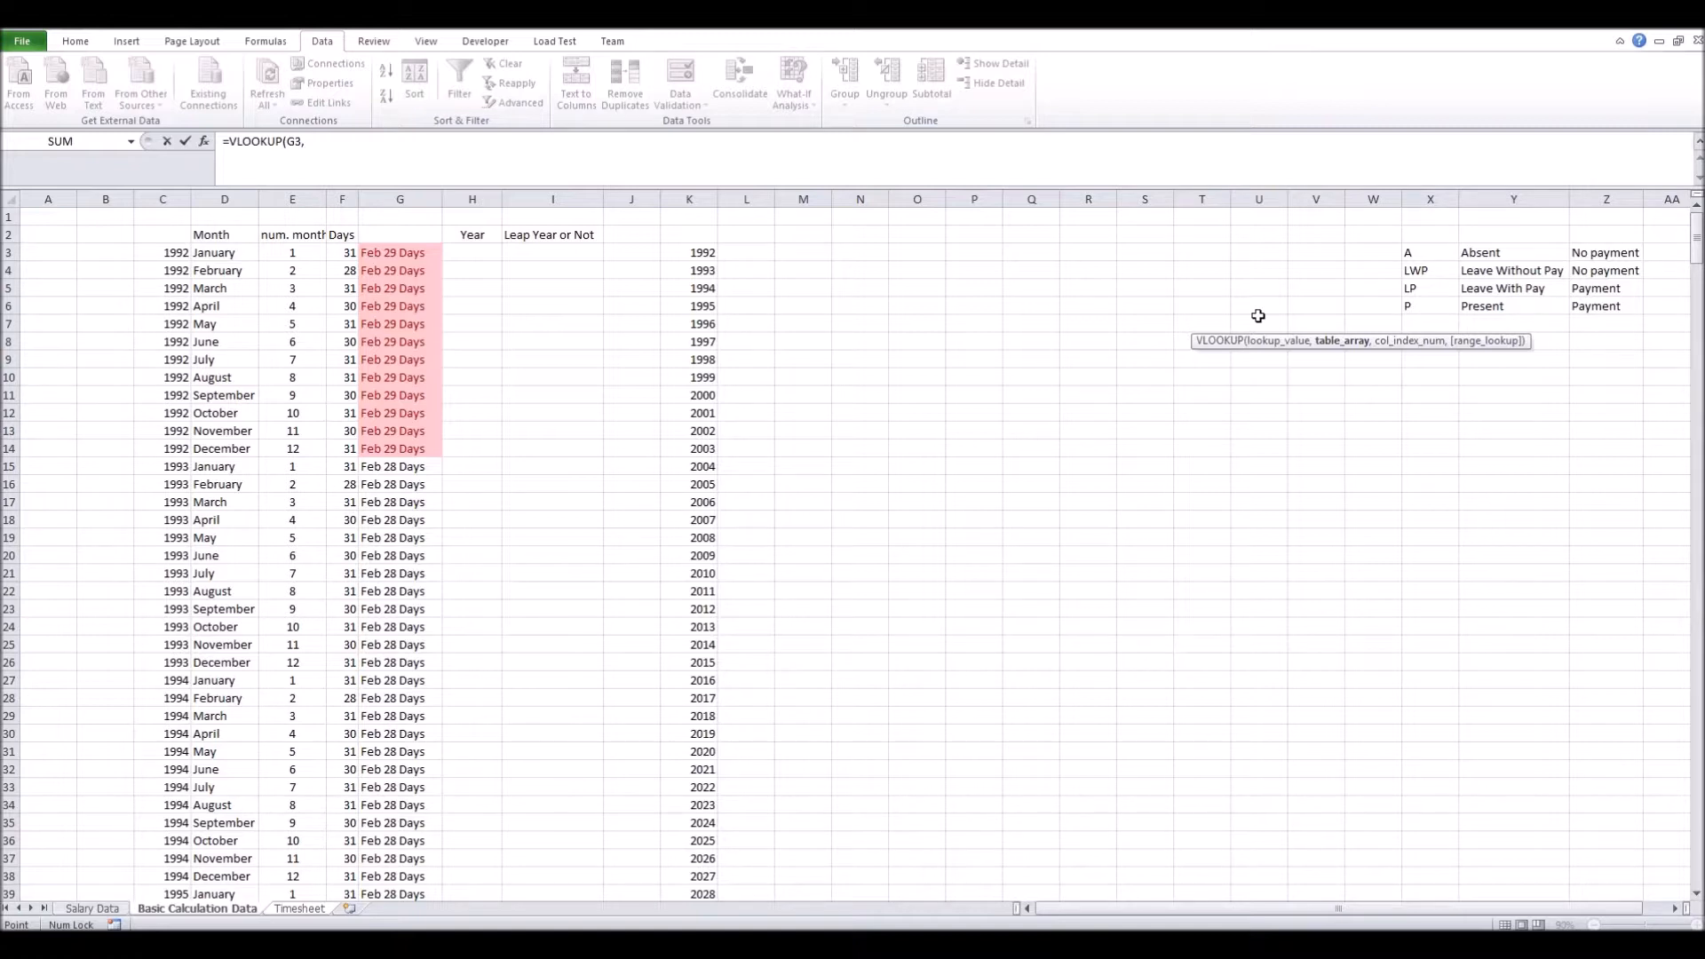
key(Down)
key(Right)
key(Right)
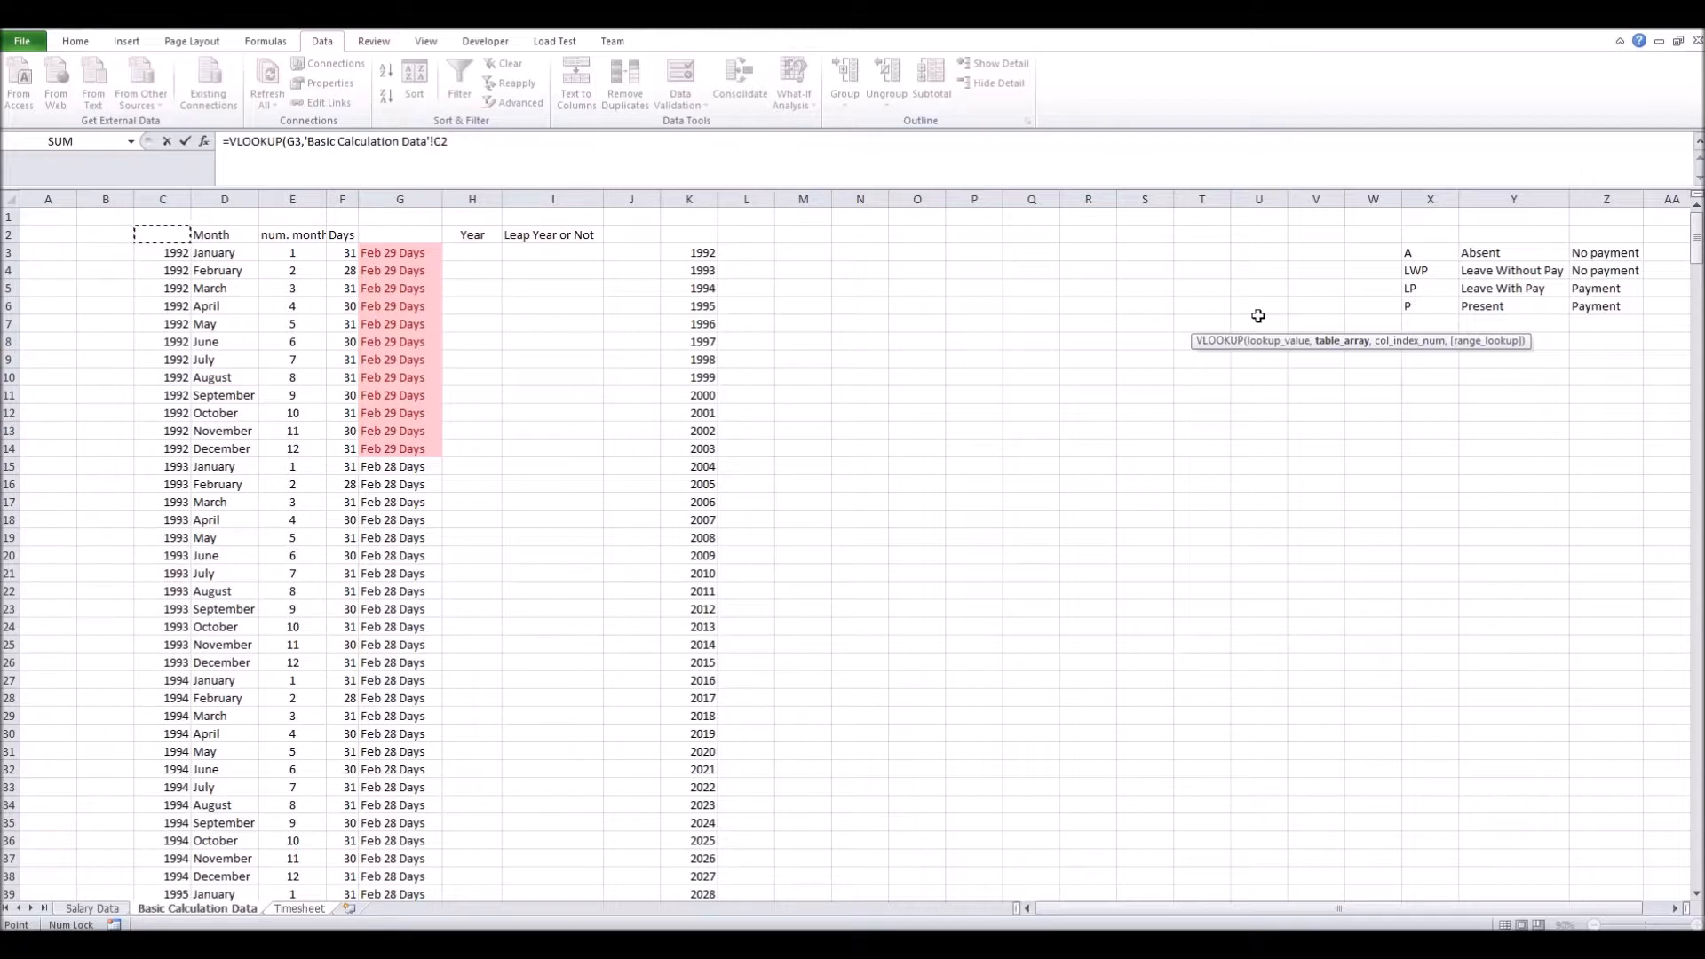
key(Down)
key(shift+Right)
key(shift+Right)
key(shift+Right)
key(shift+Right)
key(ctrl+shift+Down)
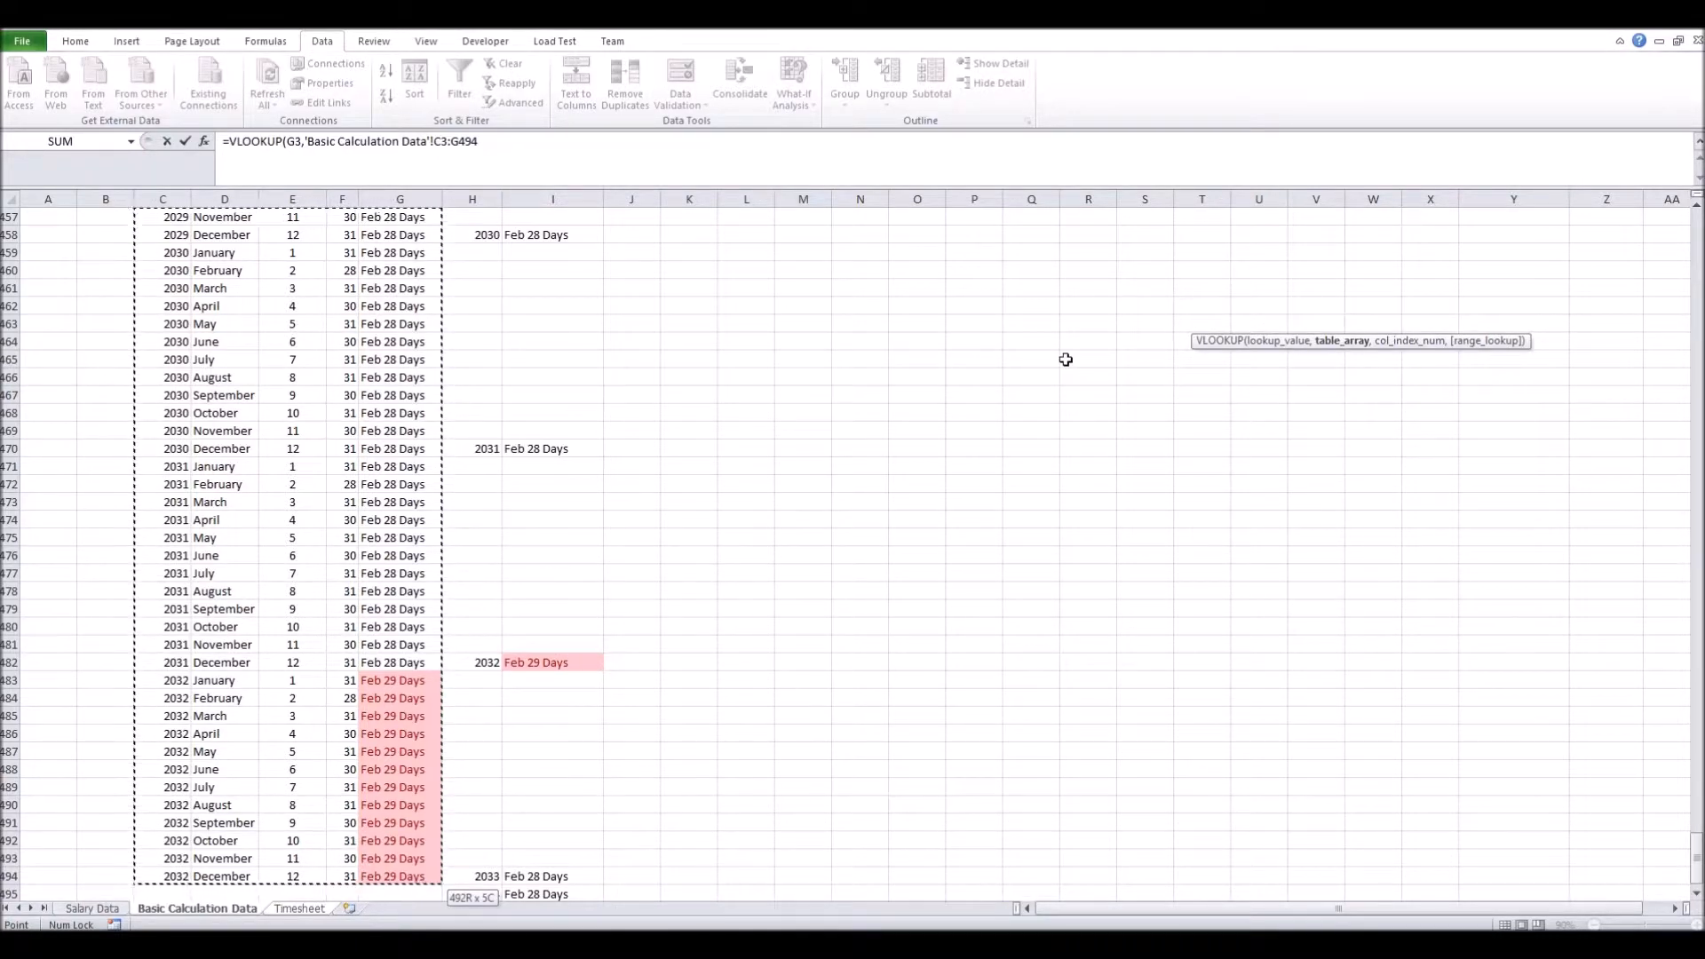
key(F4)
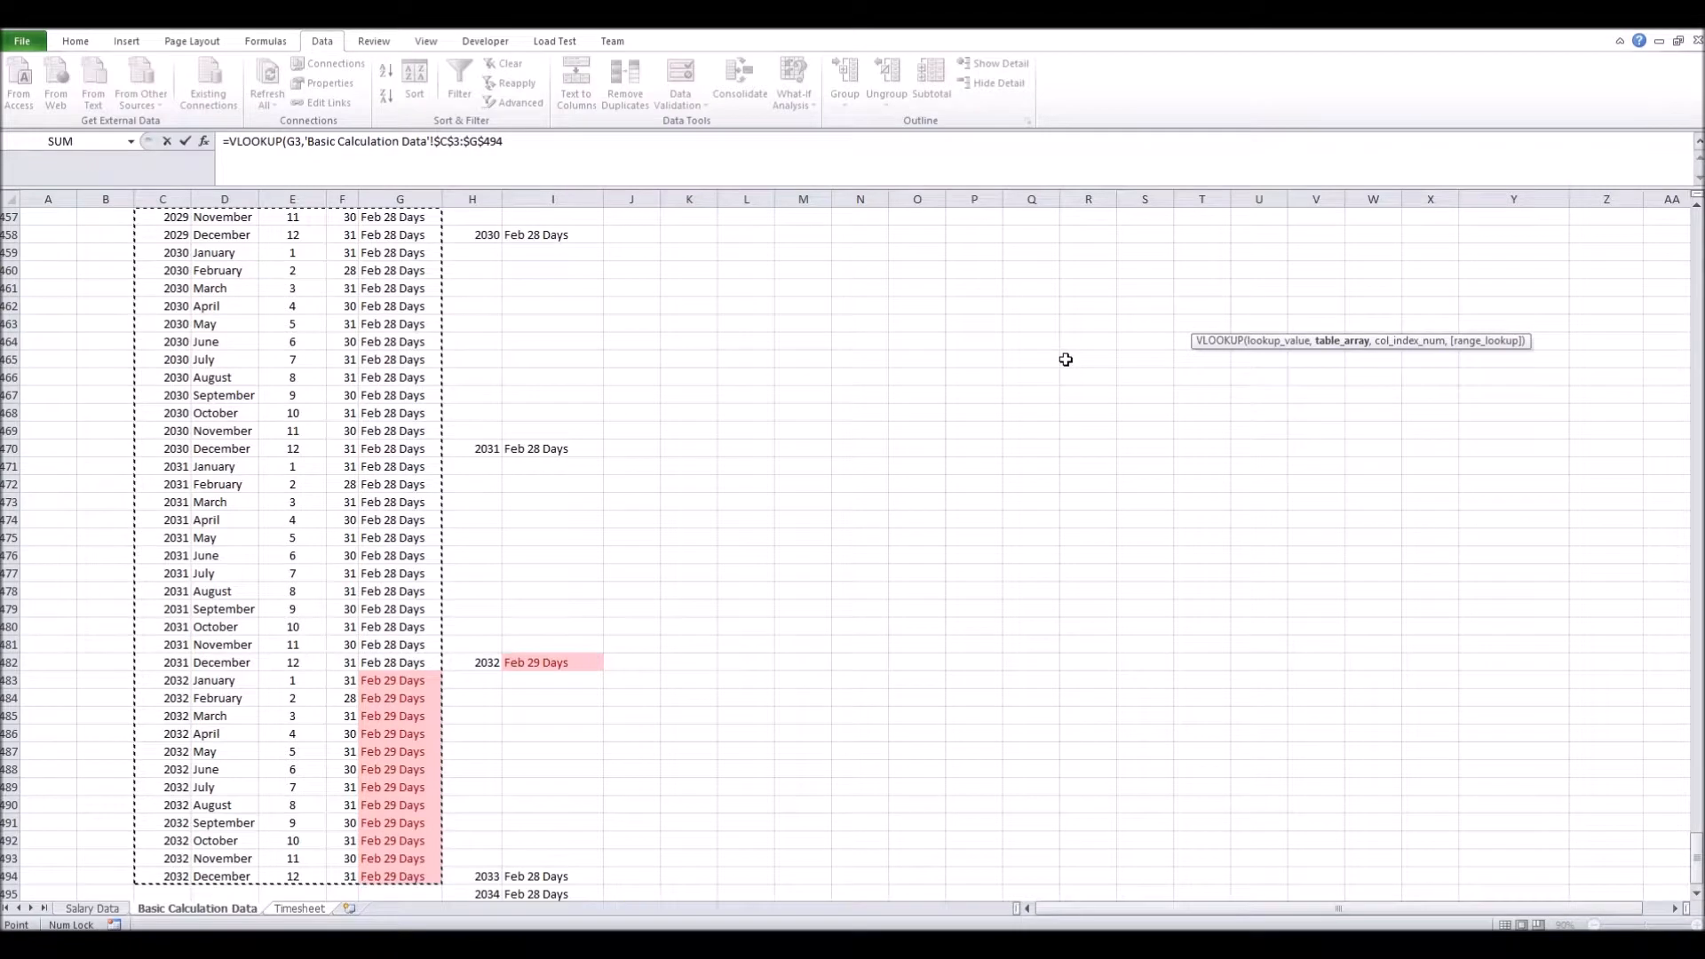
text(,)
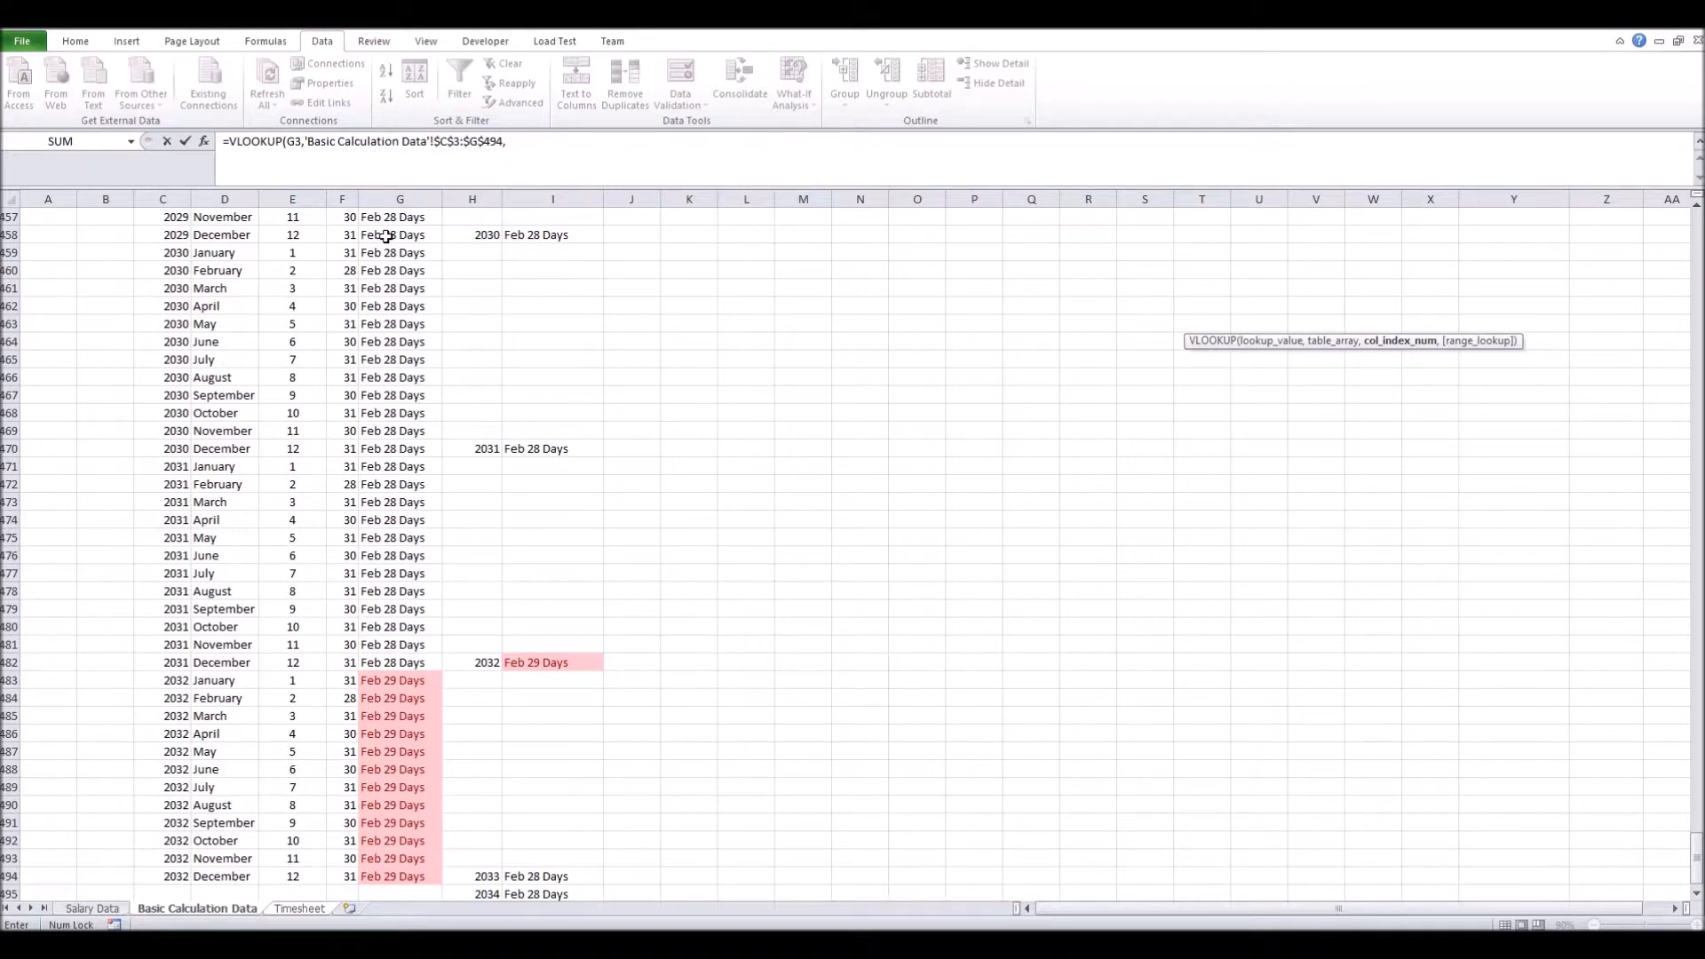
text(5,)
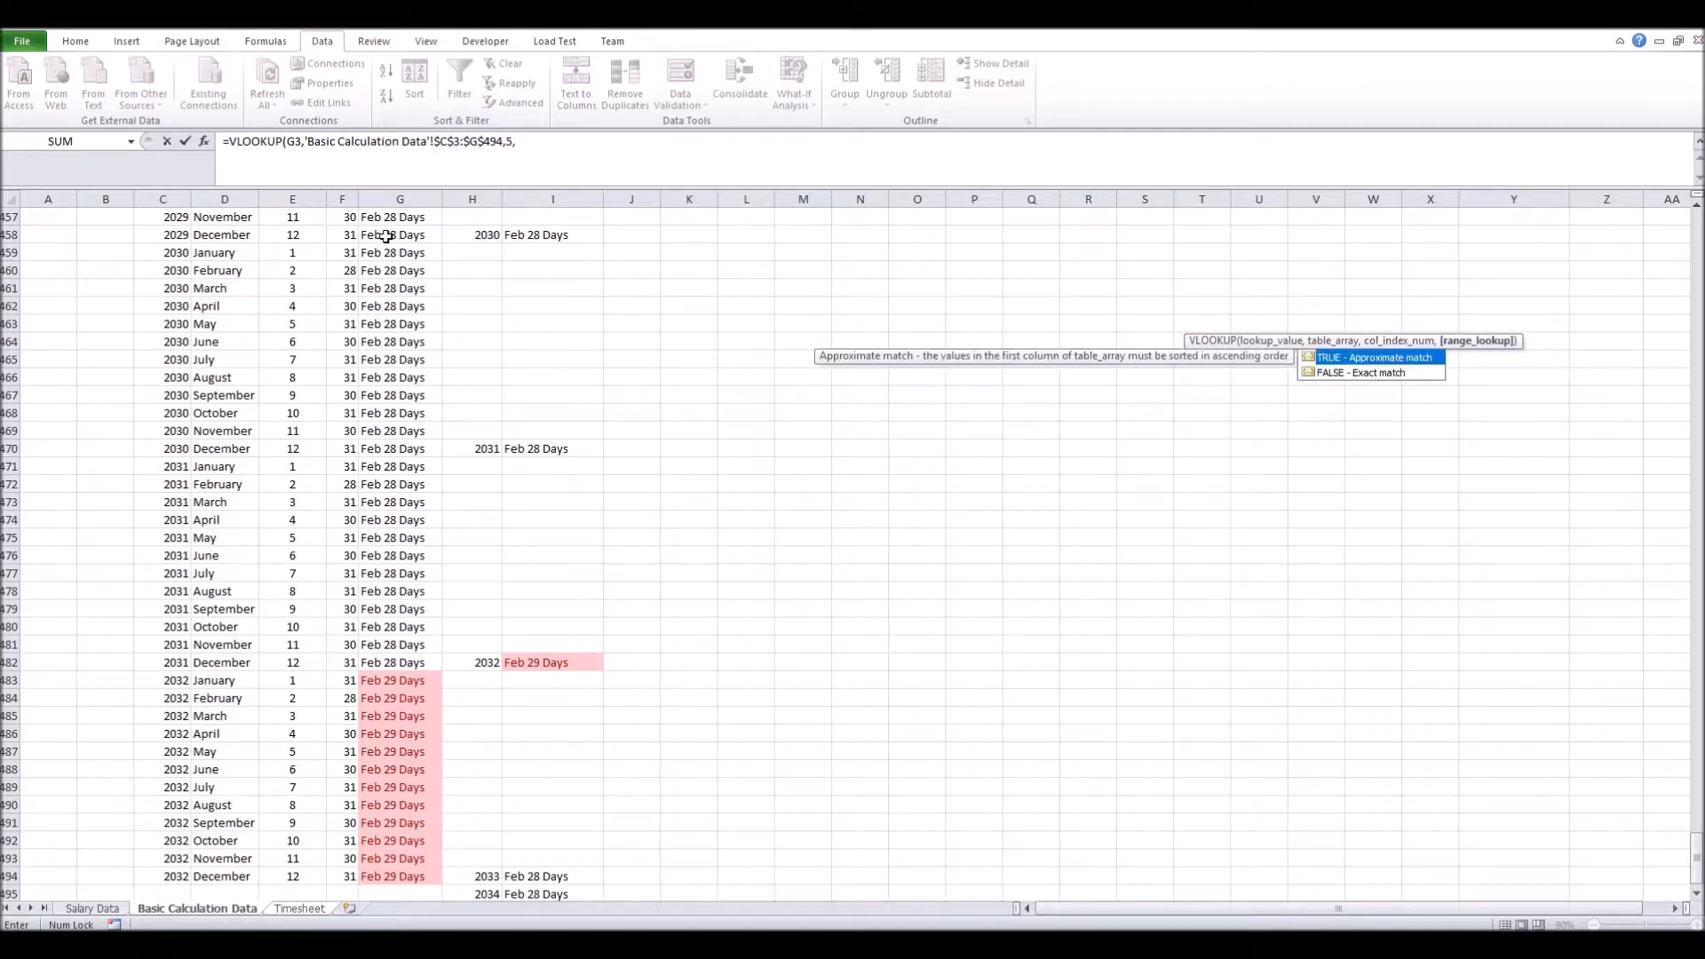
text(0)
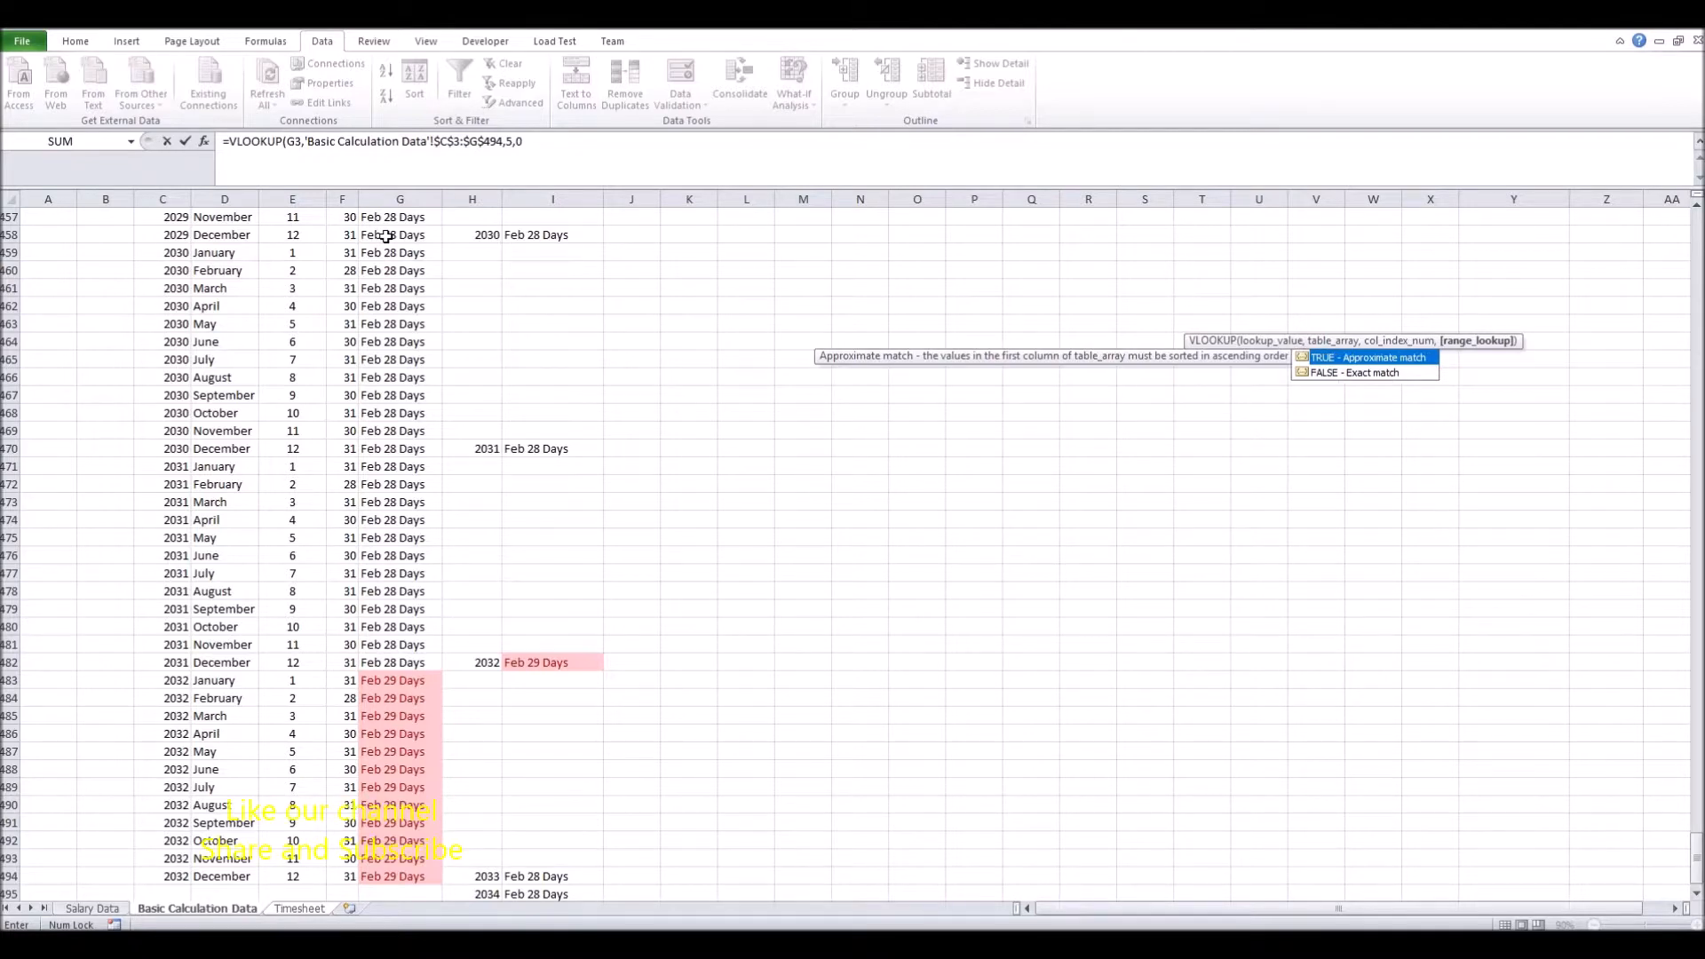
text())
key(Return)
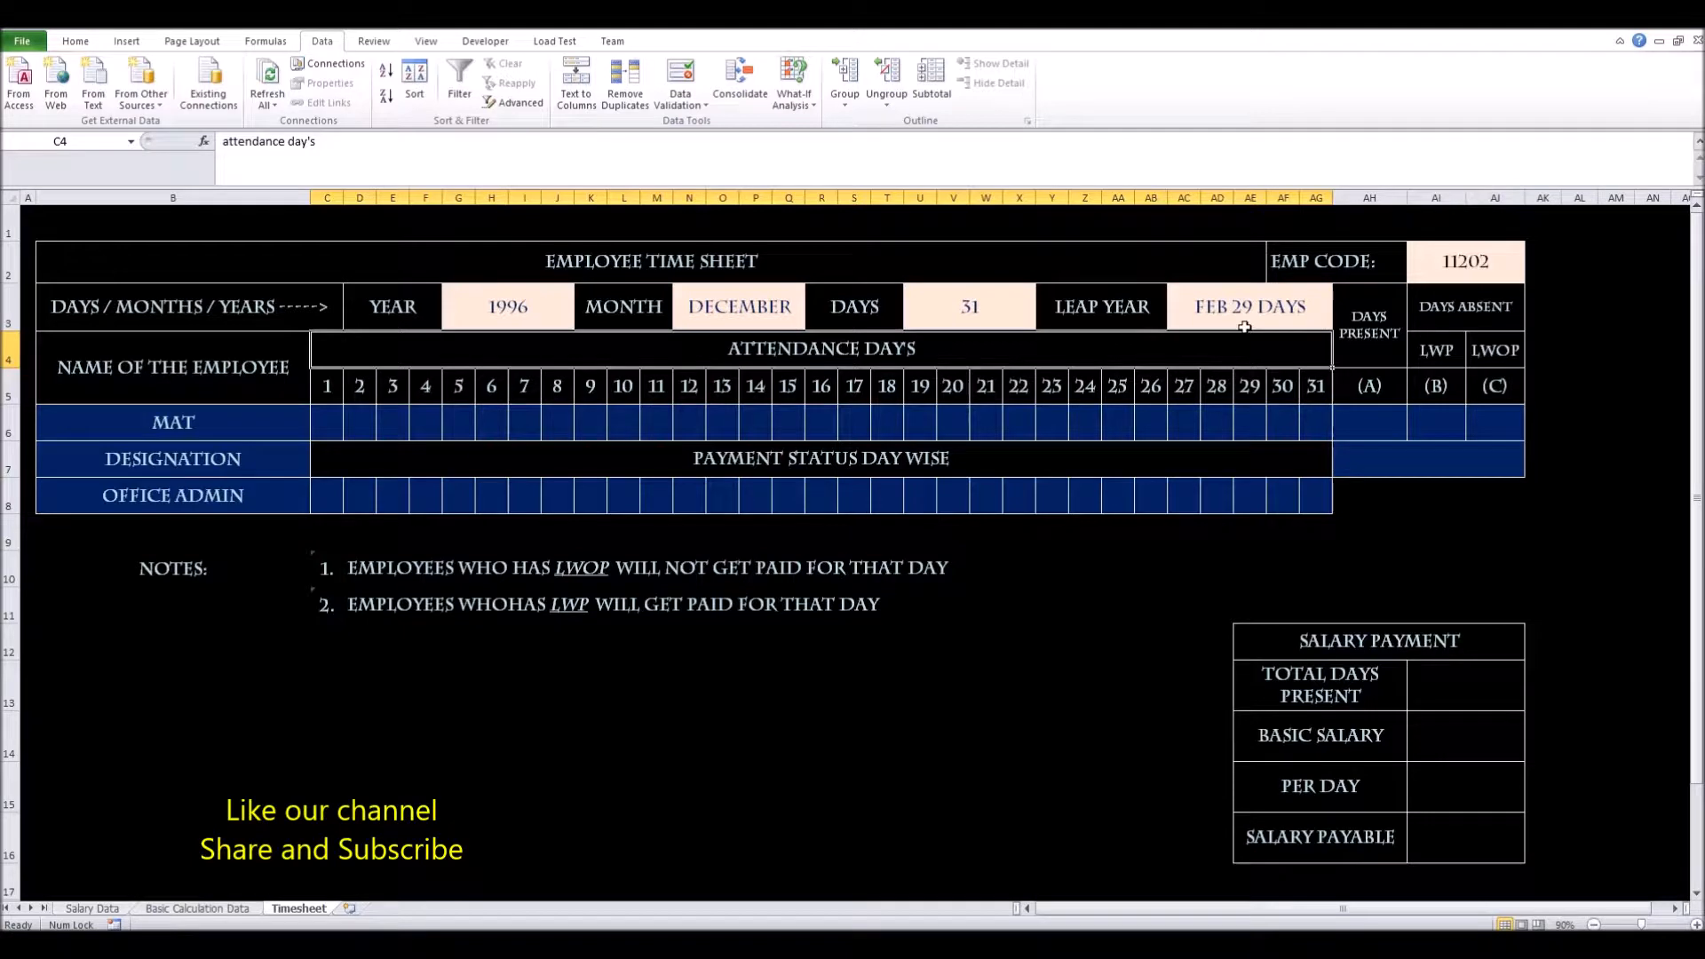
Try years 2000, 2004 and 2010 in G3, watching the leap-year cell update
click(515, 312)
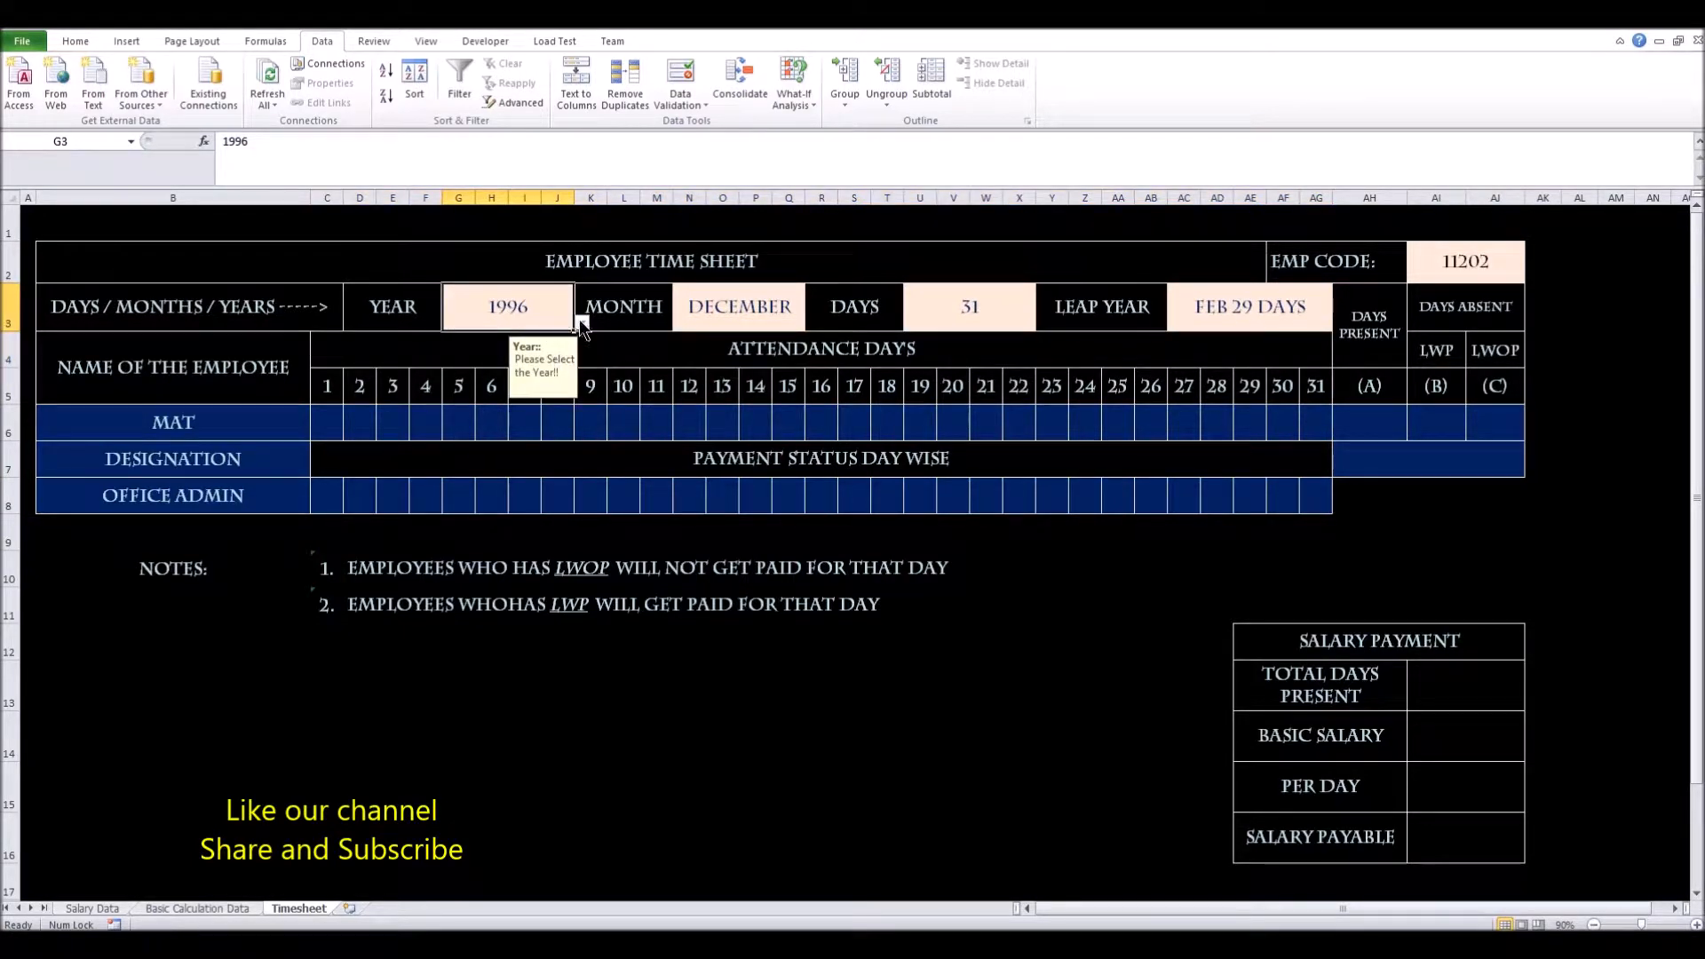
click(581, 323)
click(526, 377)
click(581, 322)
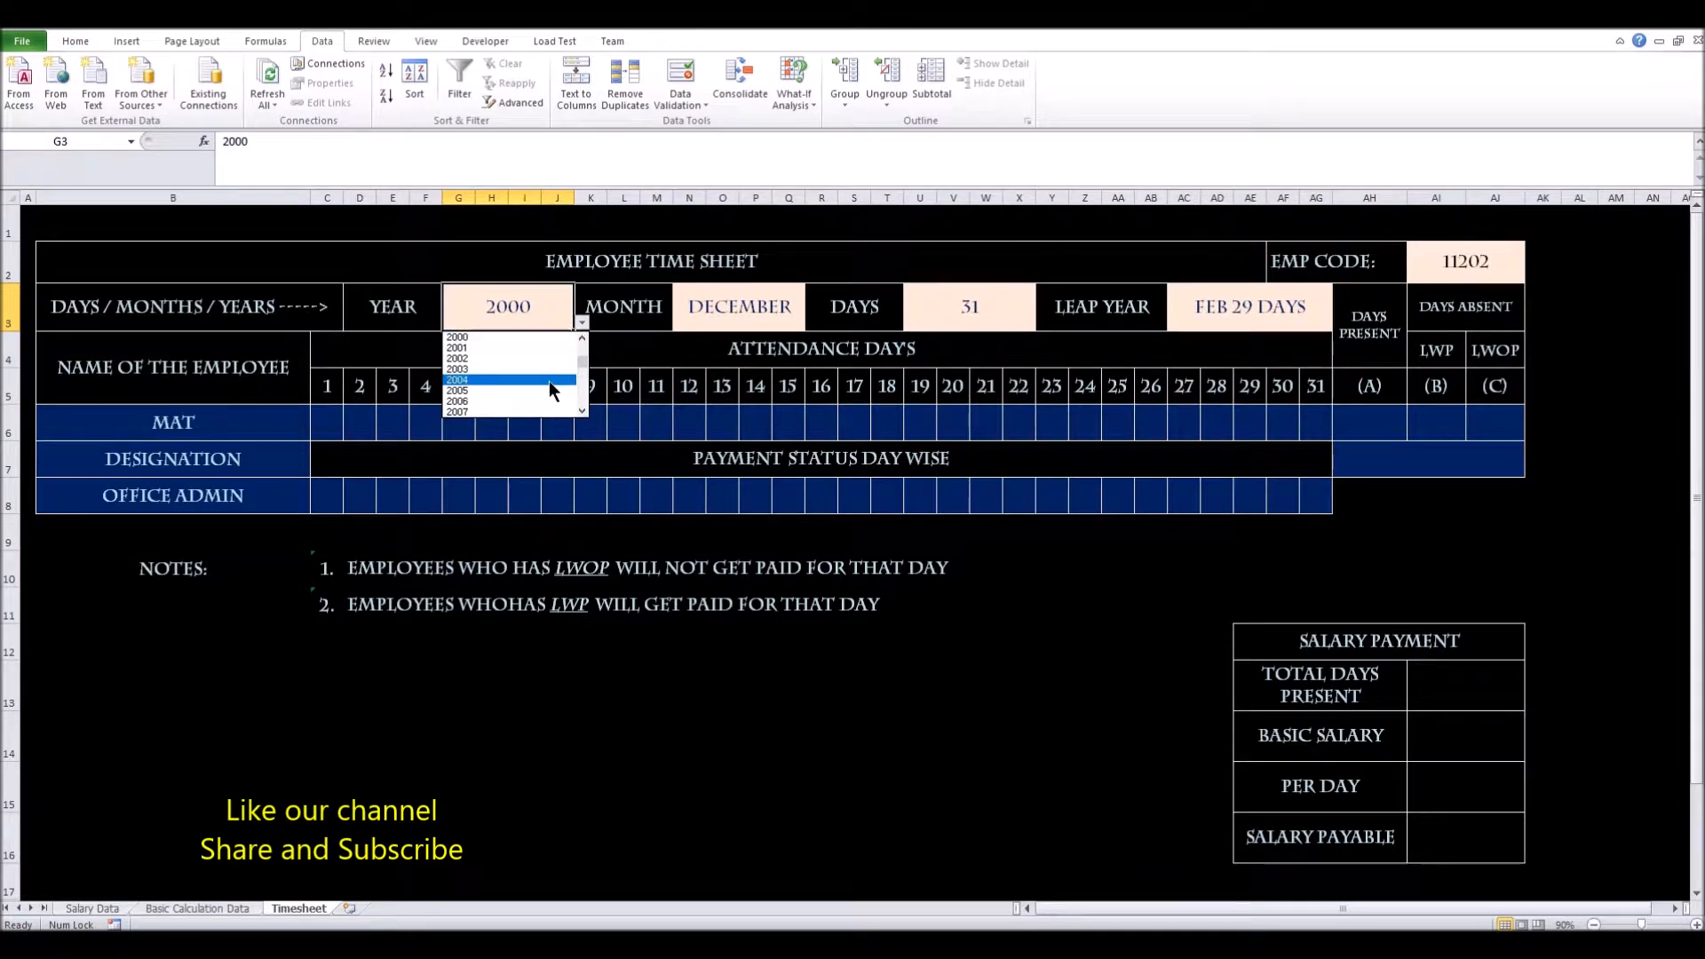
click(549, 381)
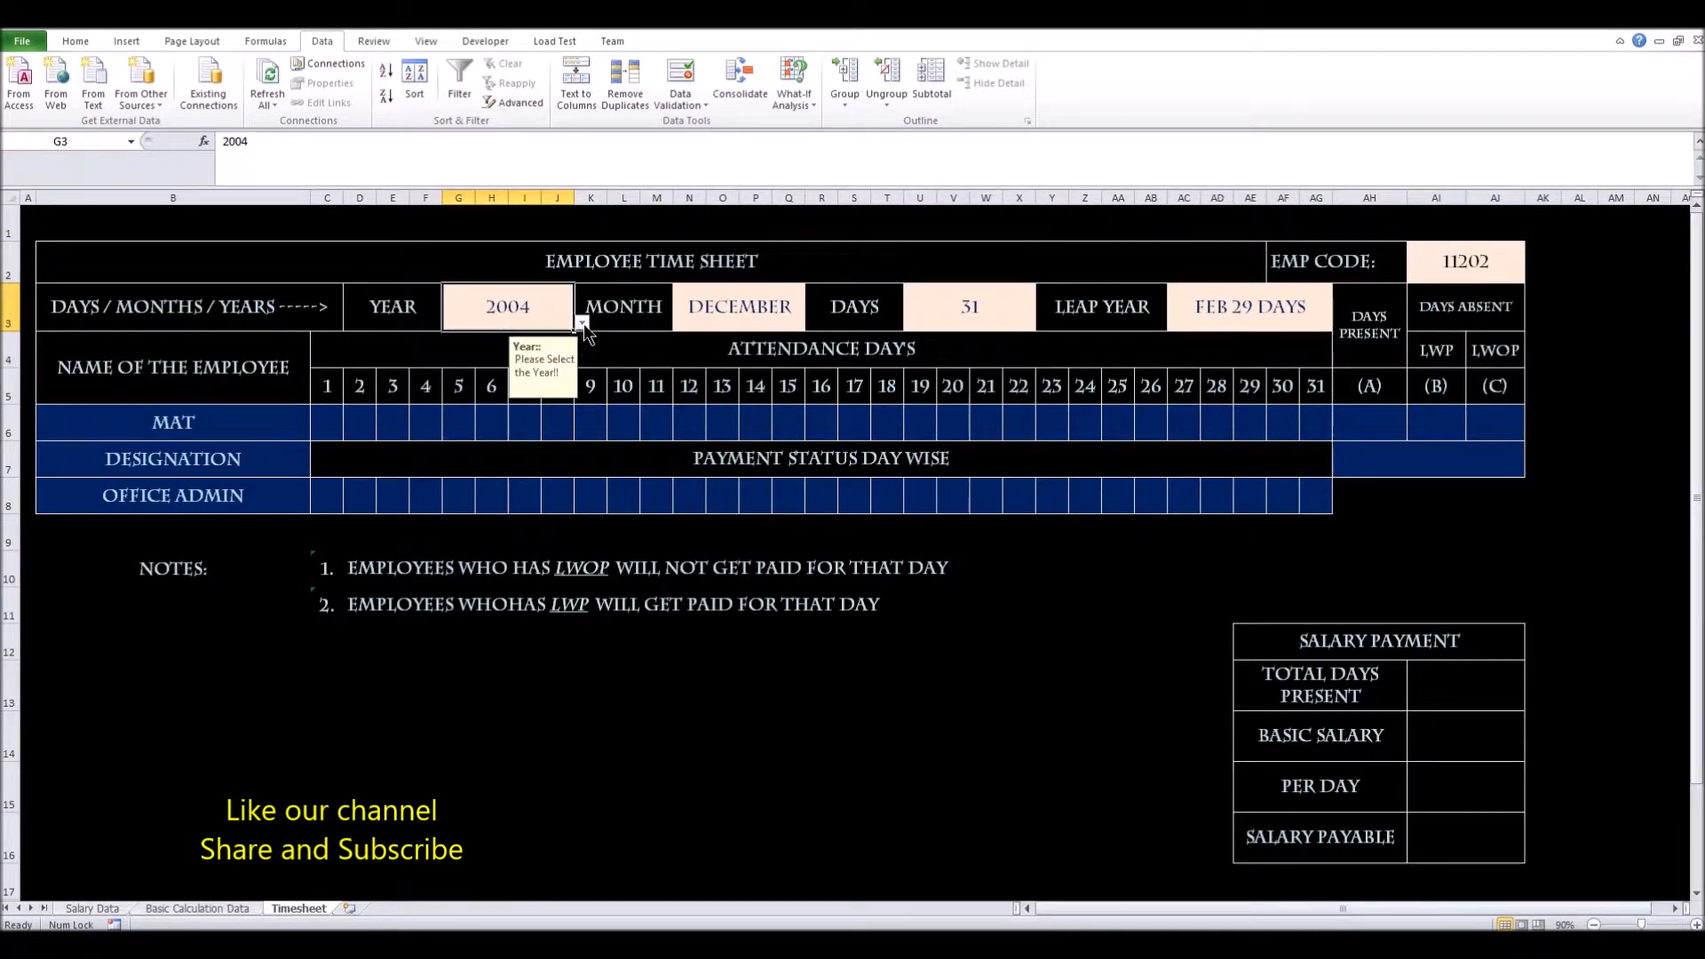
click(581, 322)
scroll(551, 391, down, 1)
click(561, 404)
Try 2016 and 2020, then settle on 2021 so the cell reads FEB 28 DAYS
click(582, 322)
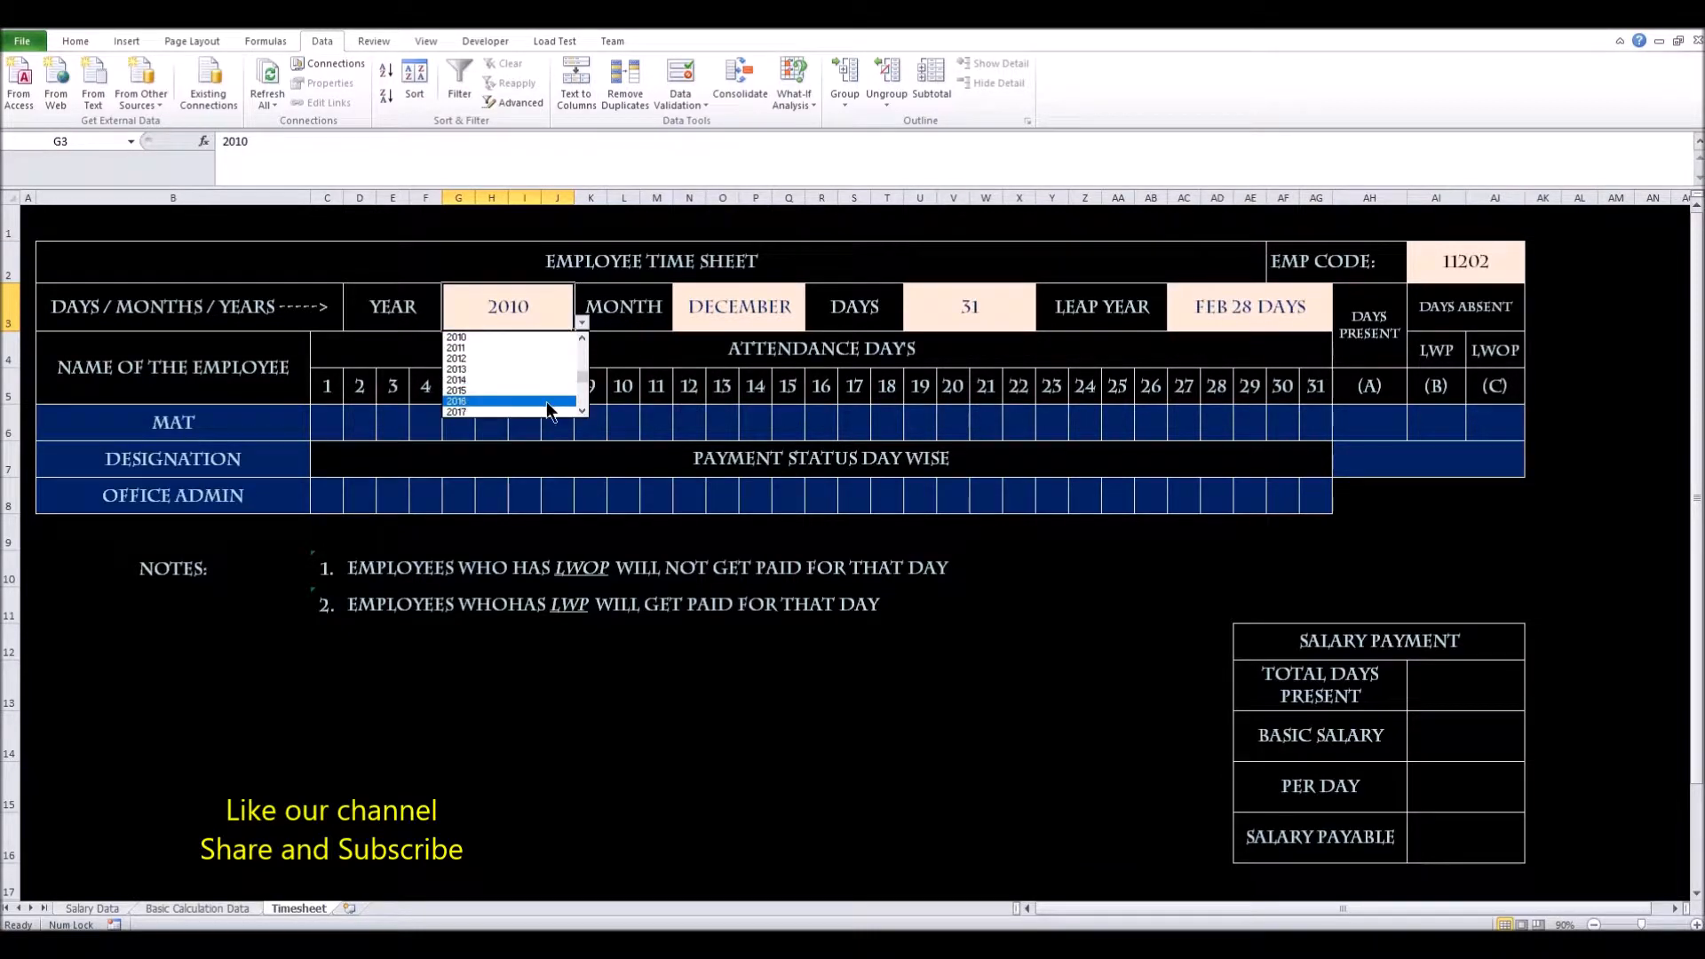
click(546, 402)
click(579, 323)
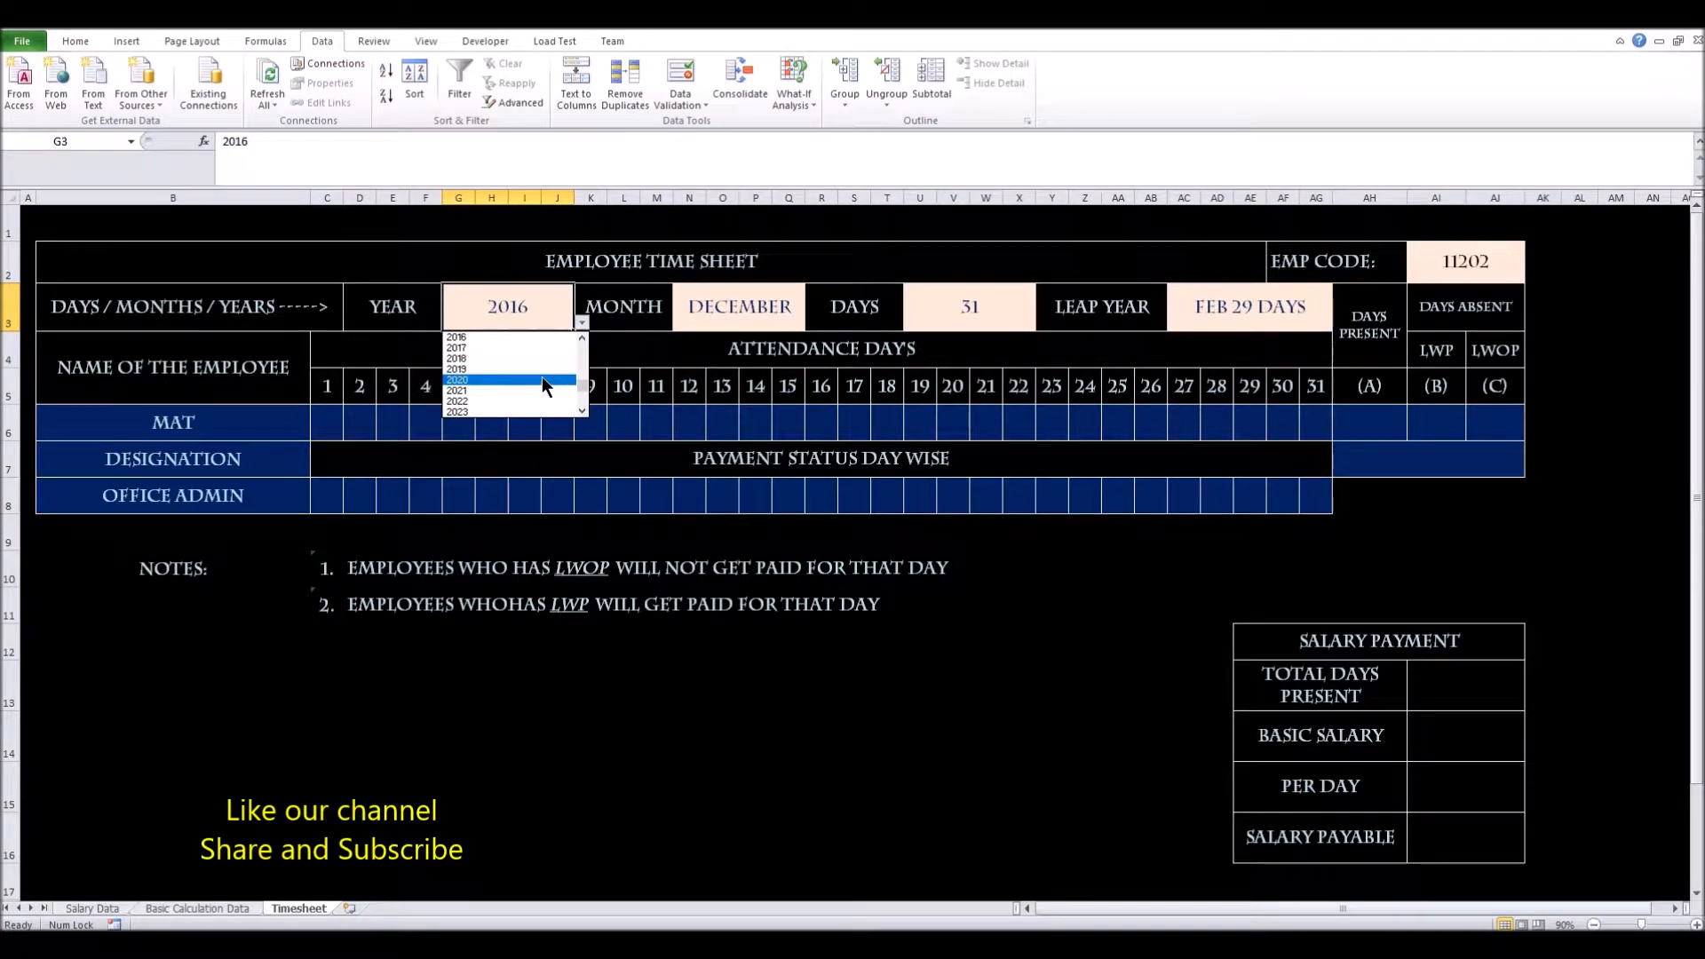
click(542, 380)
click(580, 324)
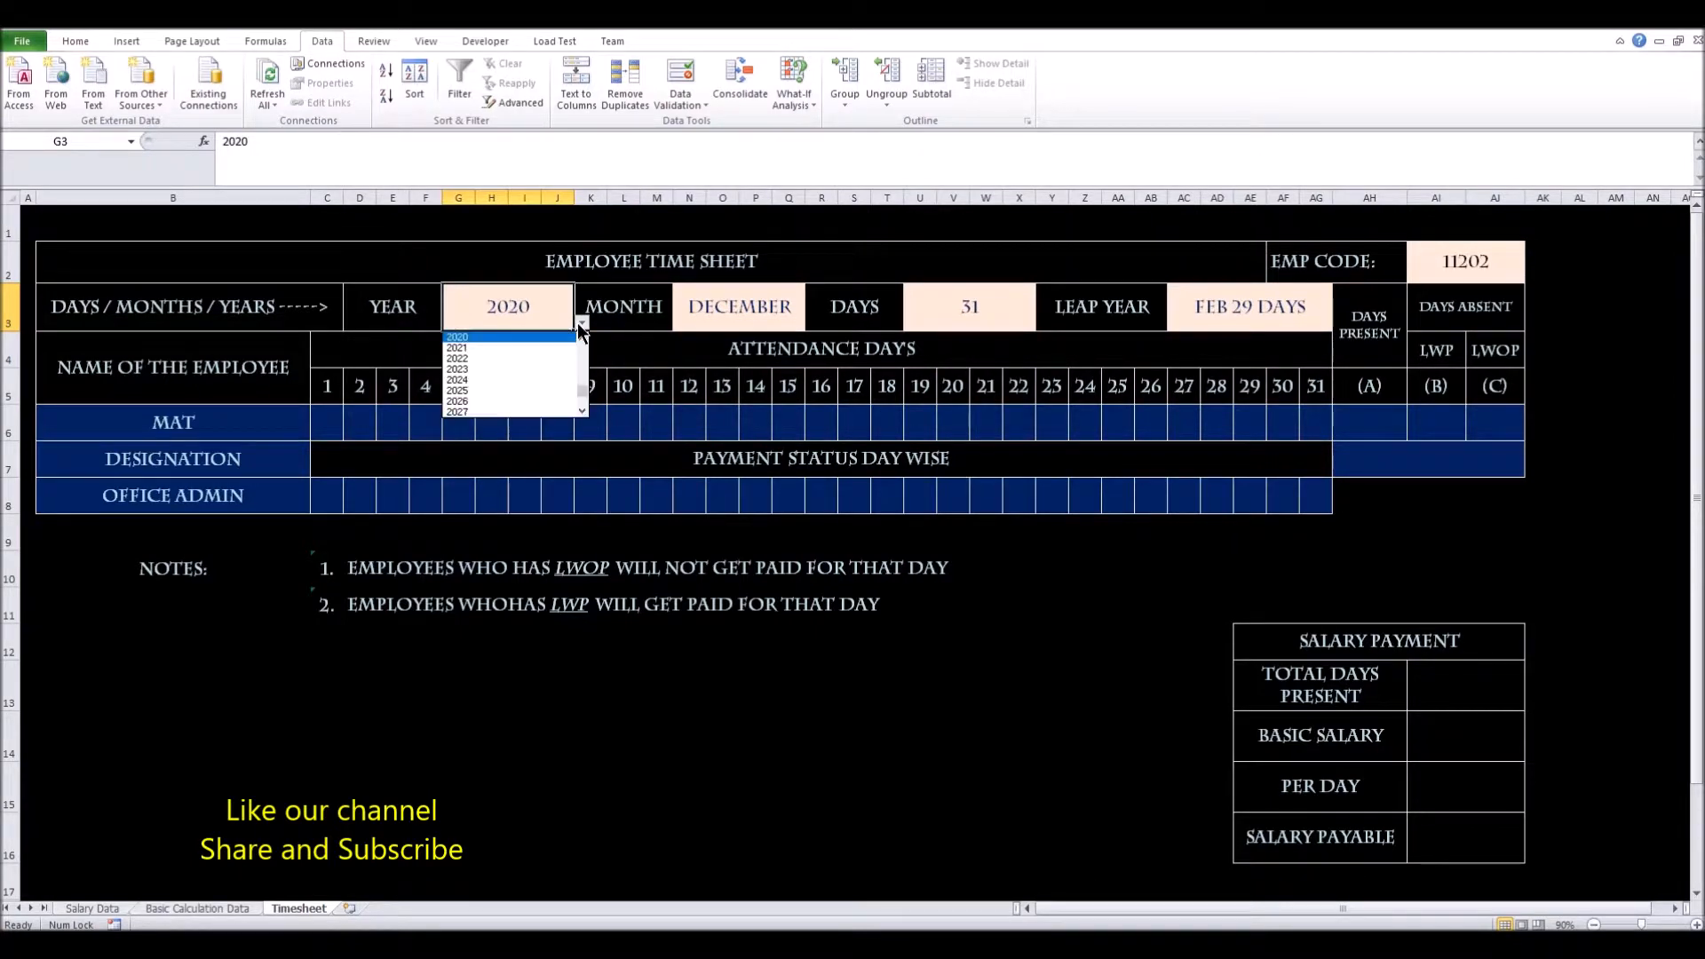
click(565, 348)
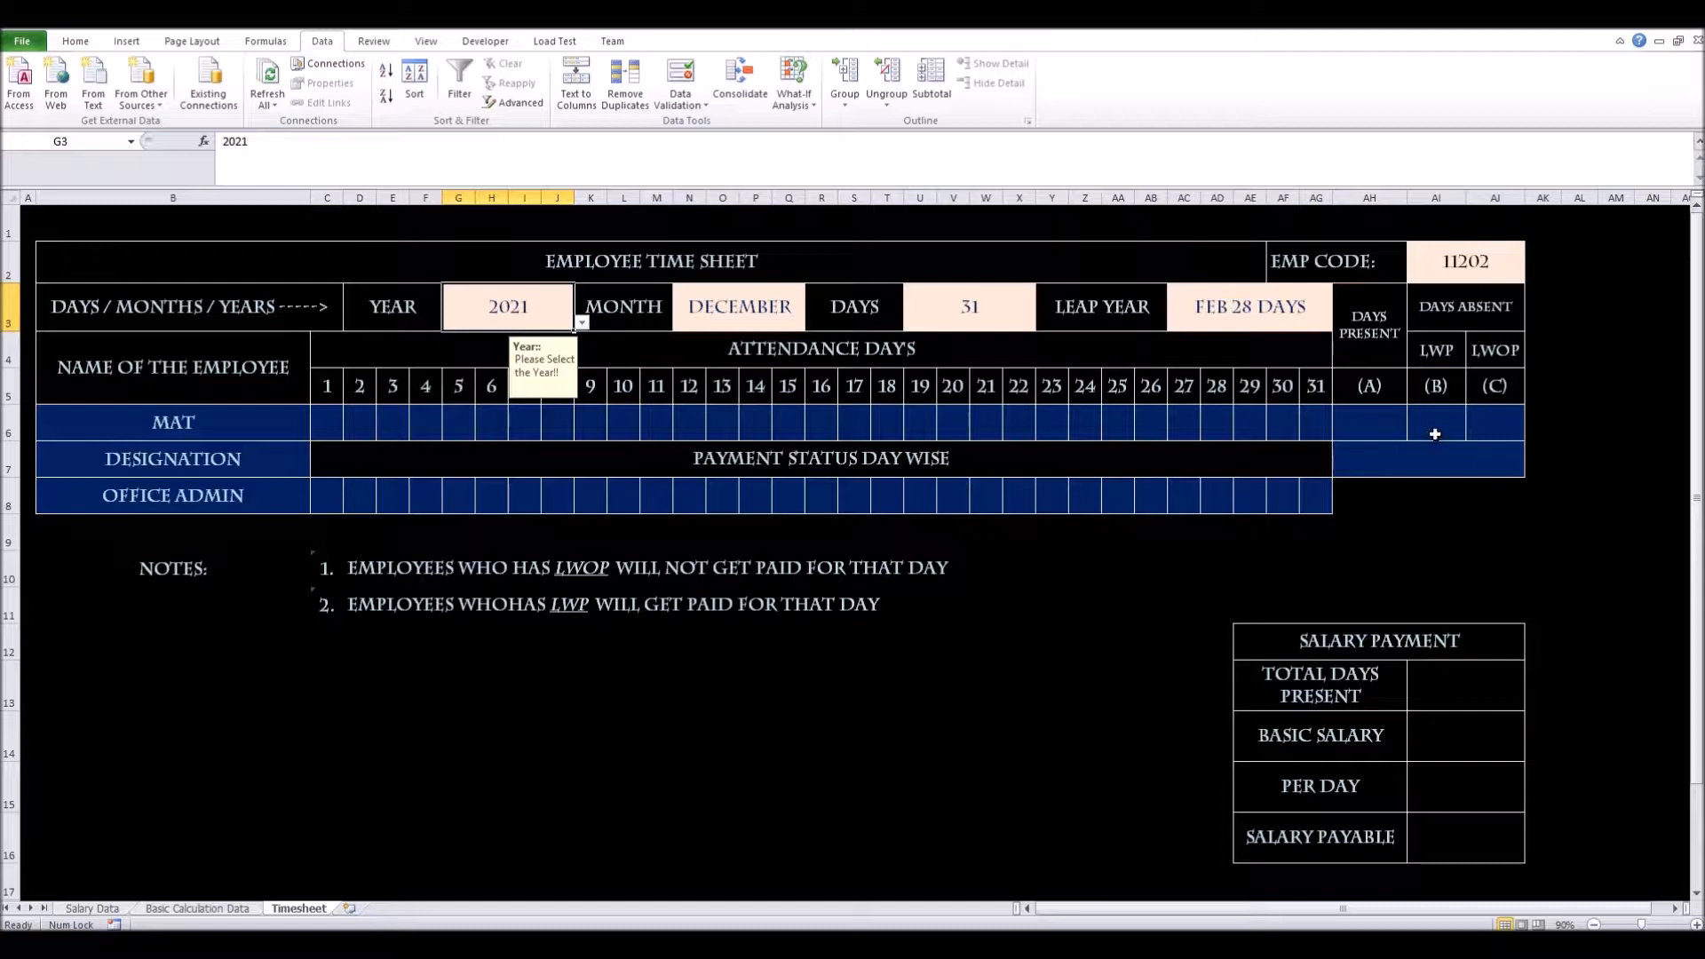
click(1301, 726)
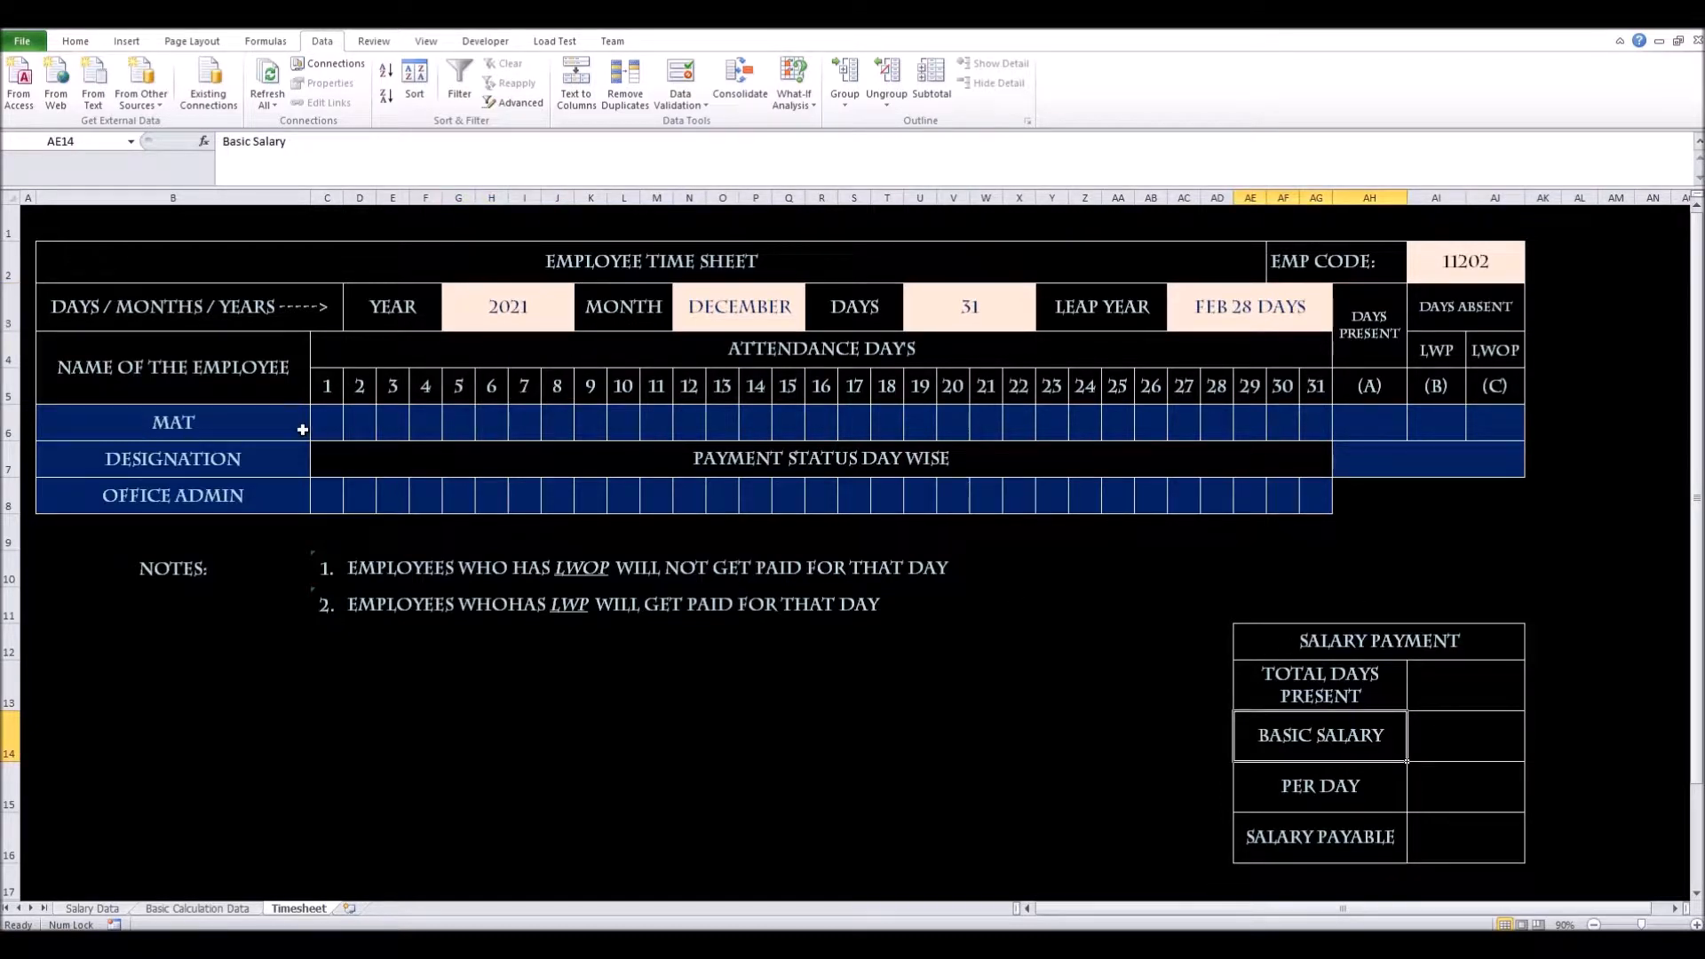
Start a VLOOKUP in Basic Salary cell AI14 using the absolute EMP CODE $AI$2
click(1429, 736)
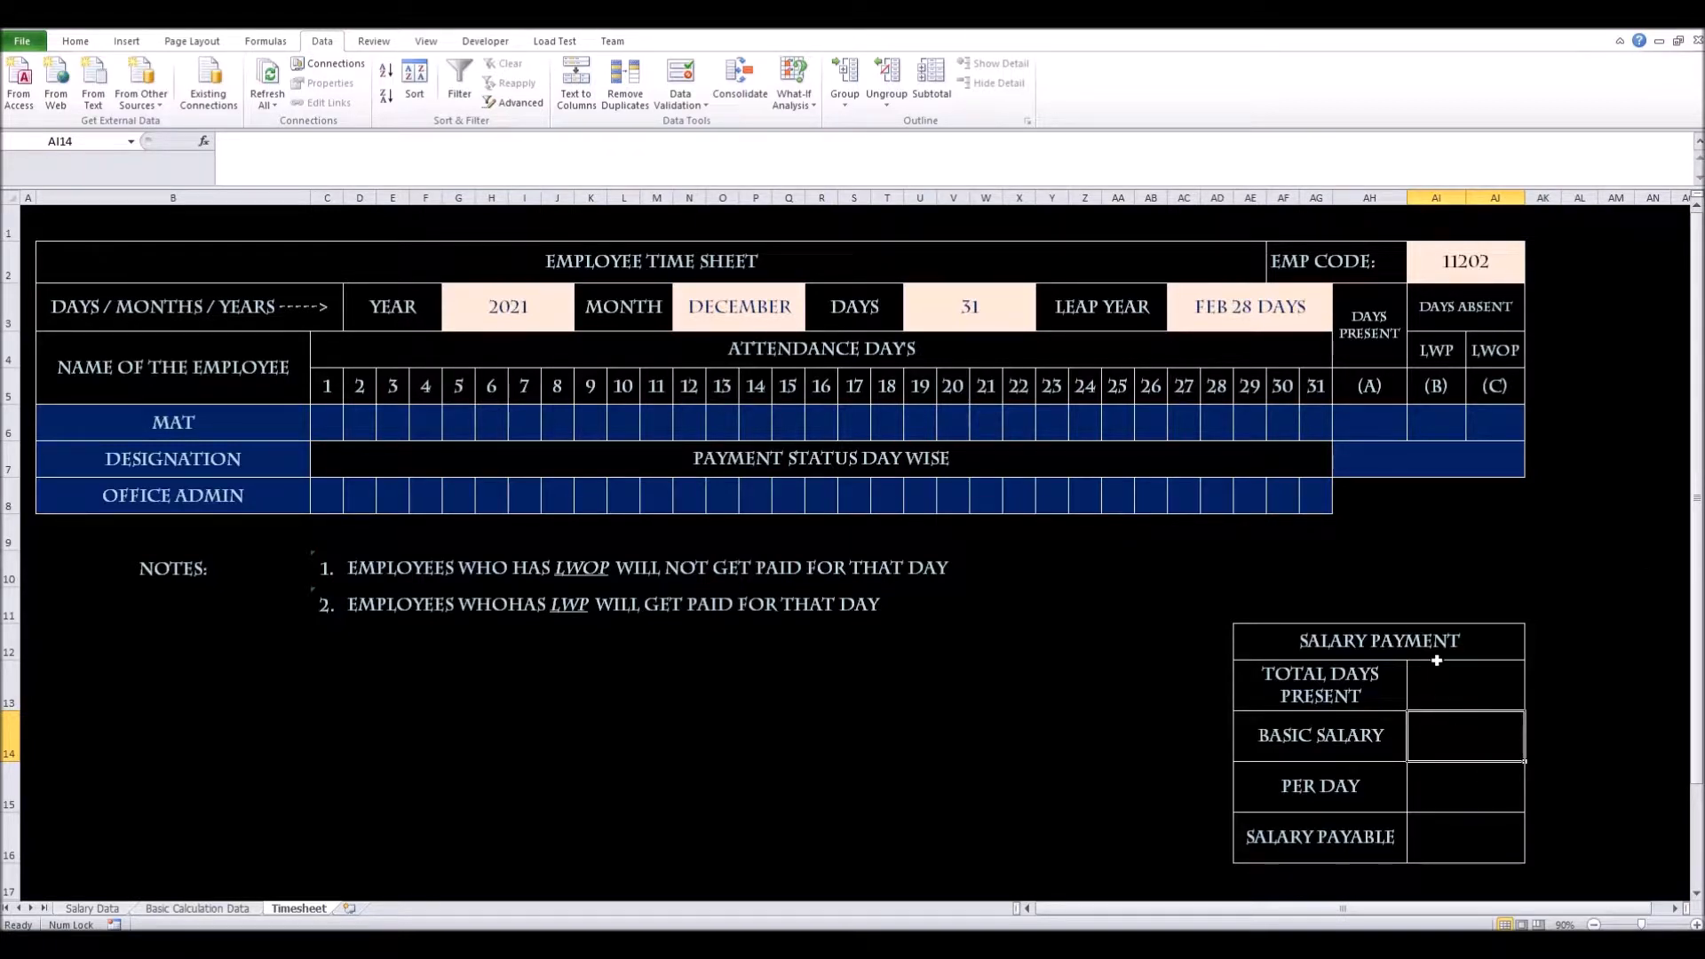
text(+)
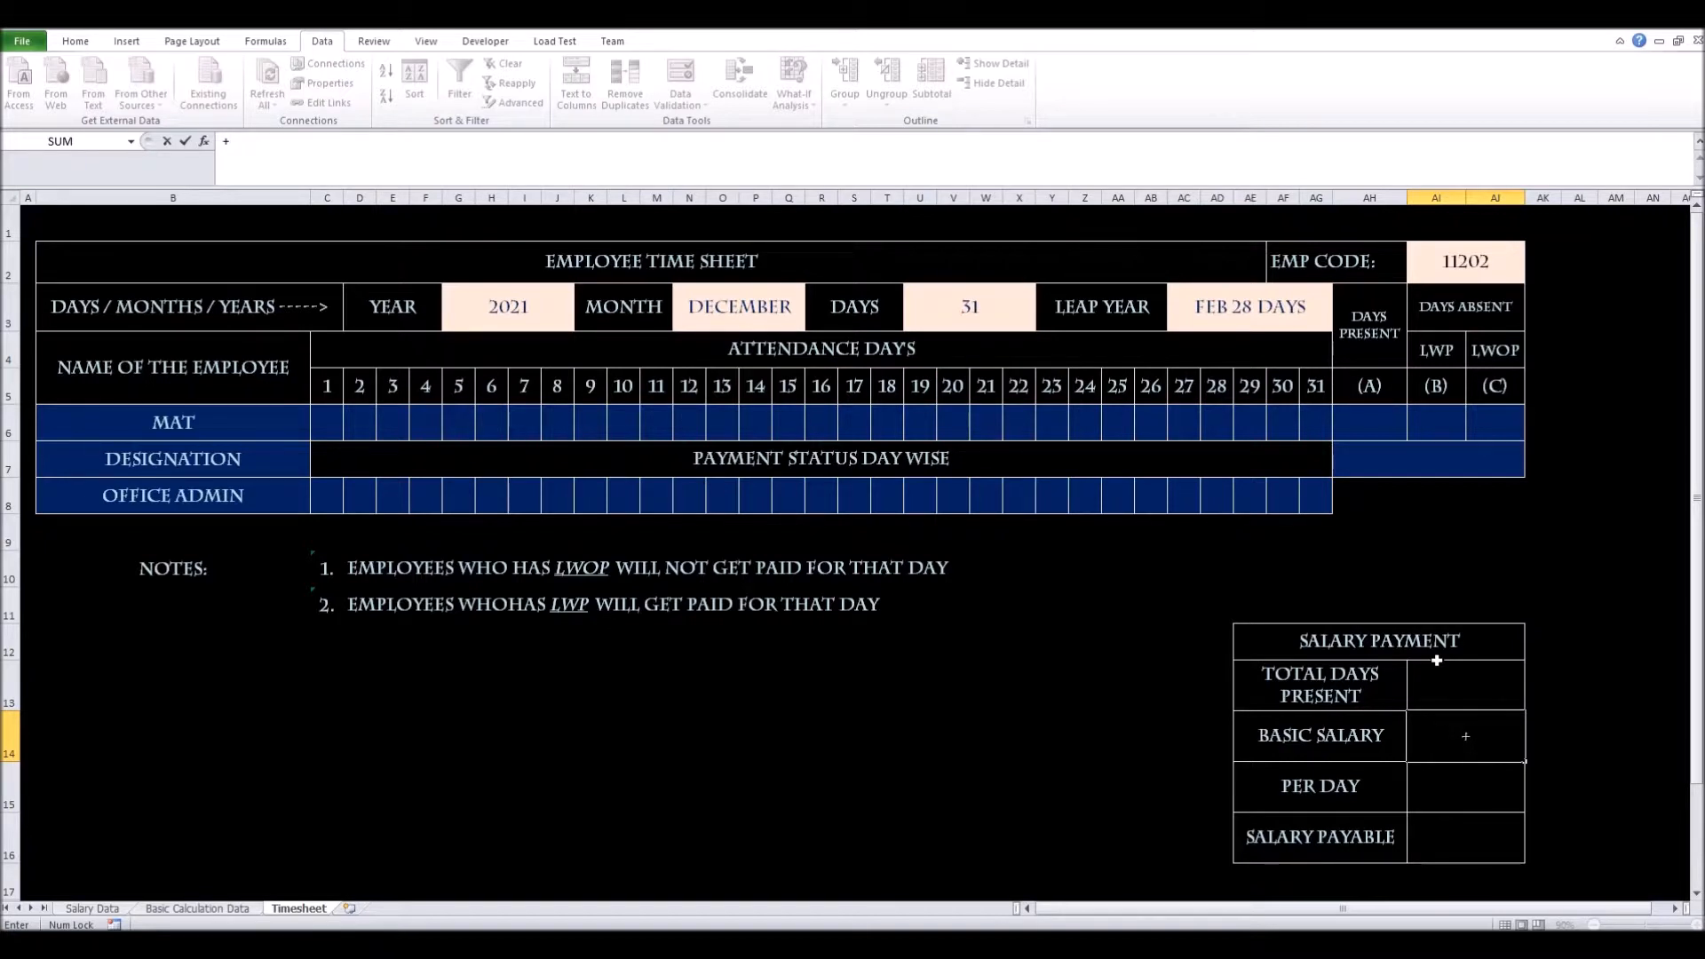
text(vloo)
key(Tab)
click(1437, 660)
key(Up)
key(Up)
key(Up)
key(Up)
key(Up)
key(Up)
key(Up)
key(Up)
key(Up)
key(Up)
key(Up)
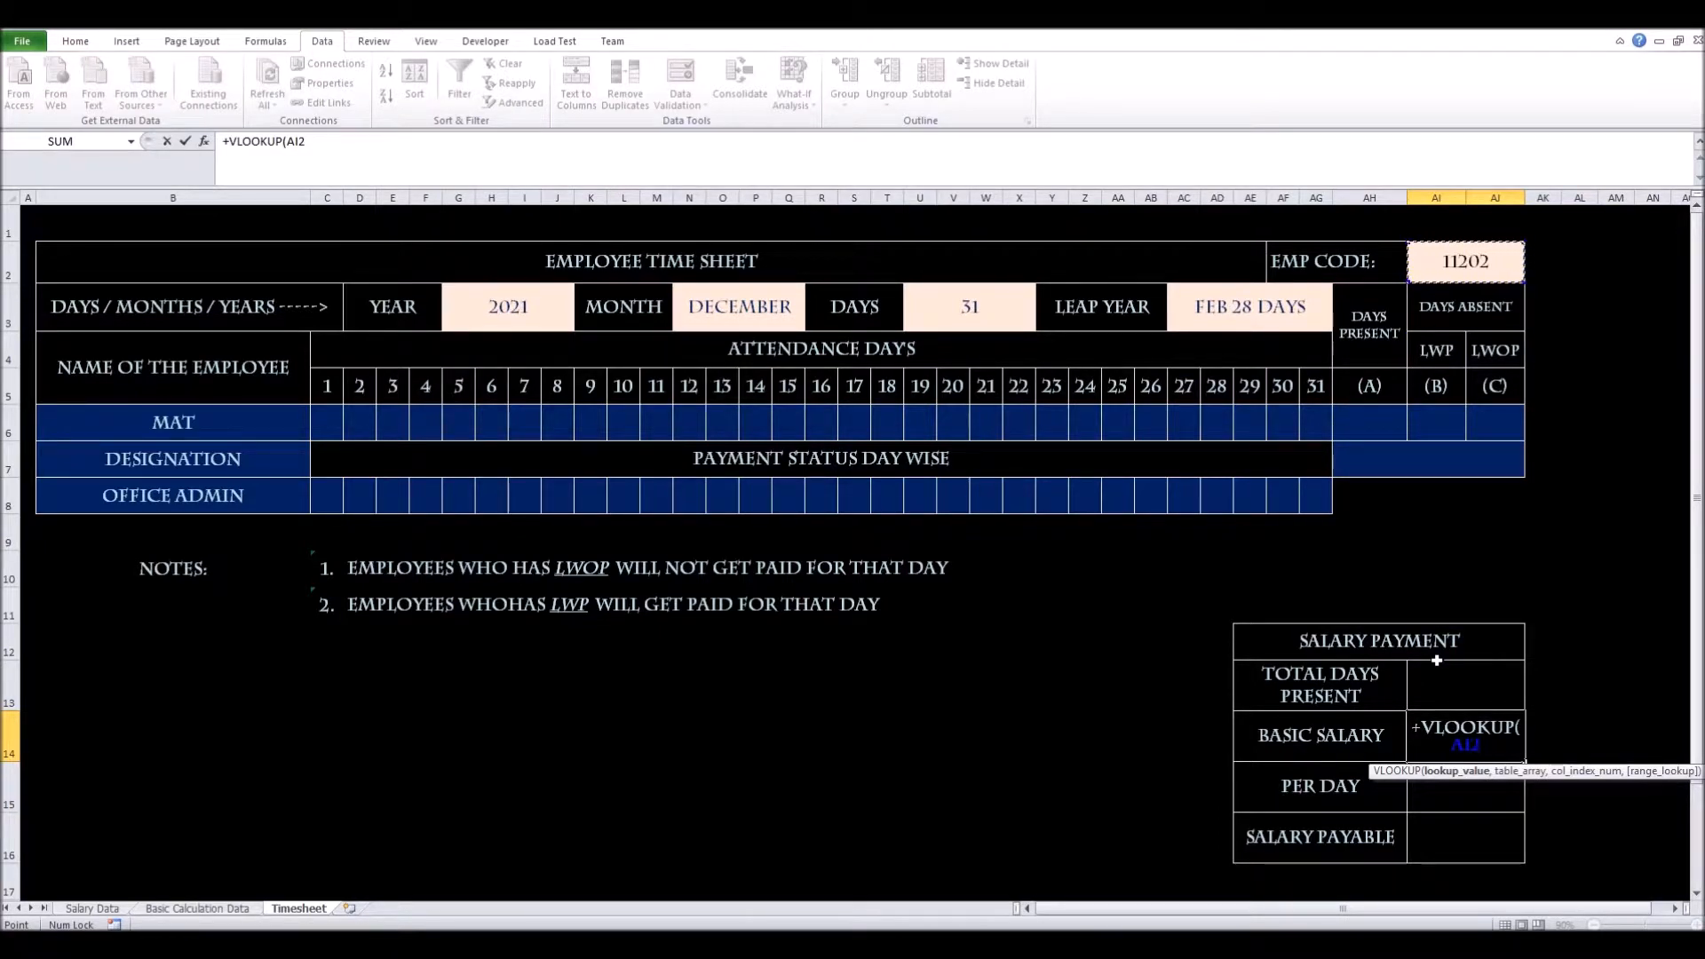
key(F4)
text(,)
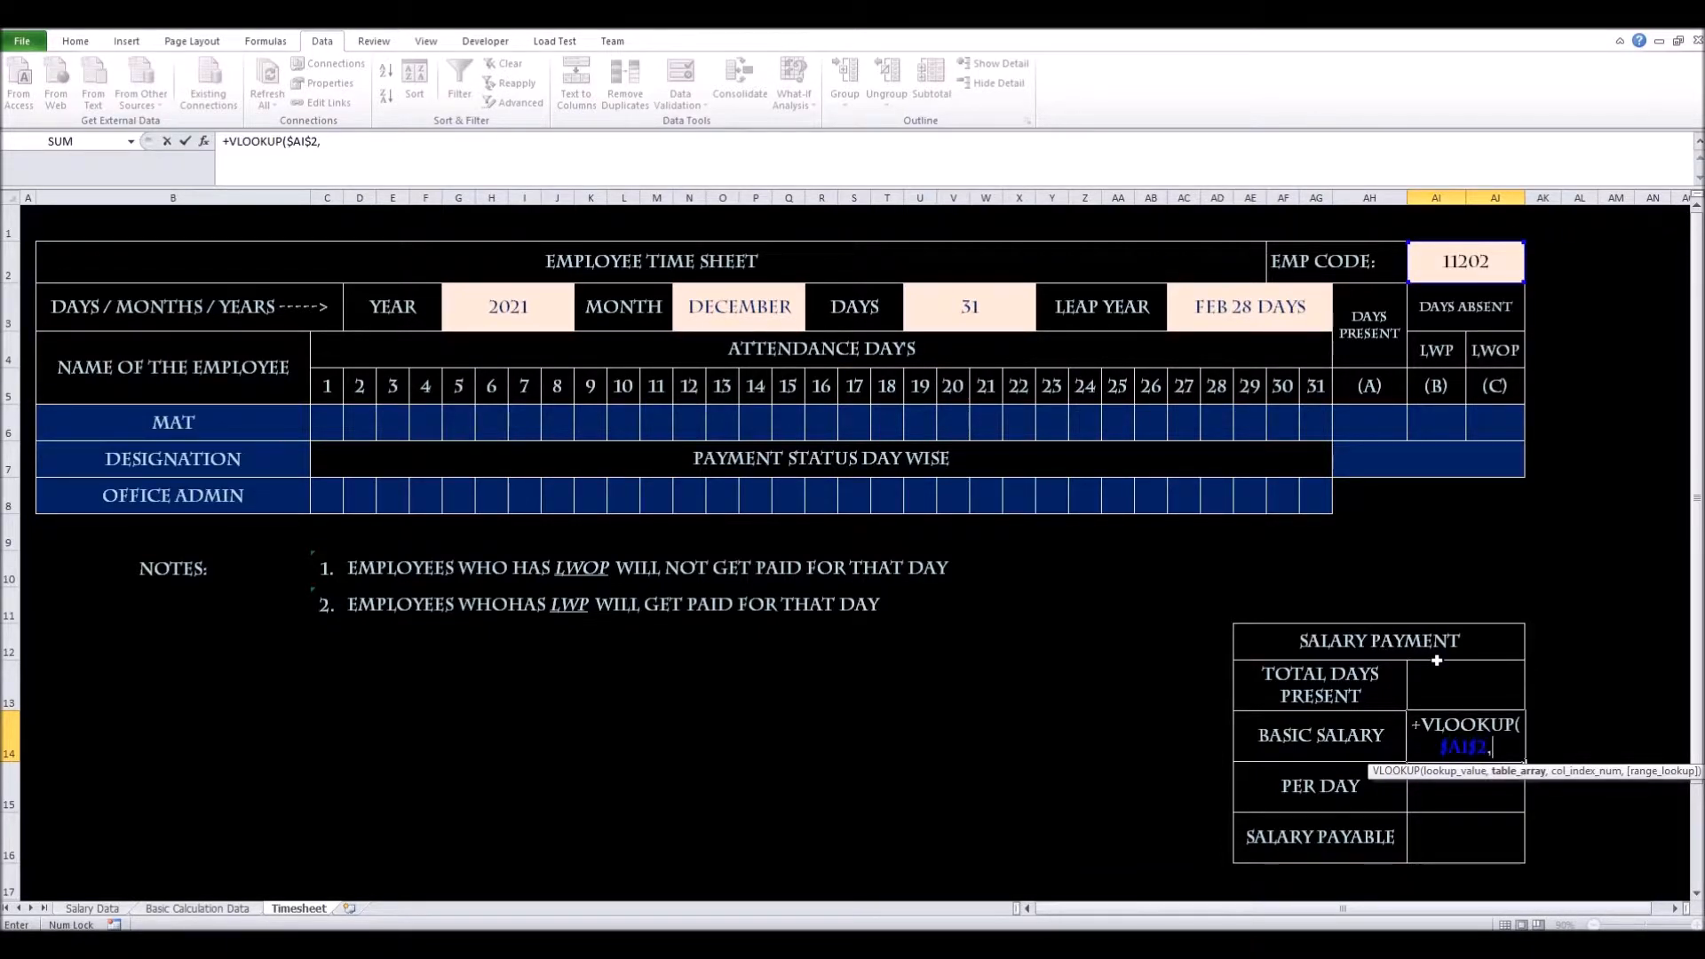
Complete it with 'Salary Data'!$A$3:$E$9, column 5, exact match, giving 4500
key(ctrl+Page_Up)
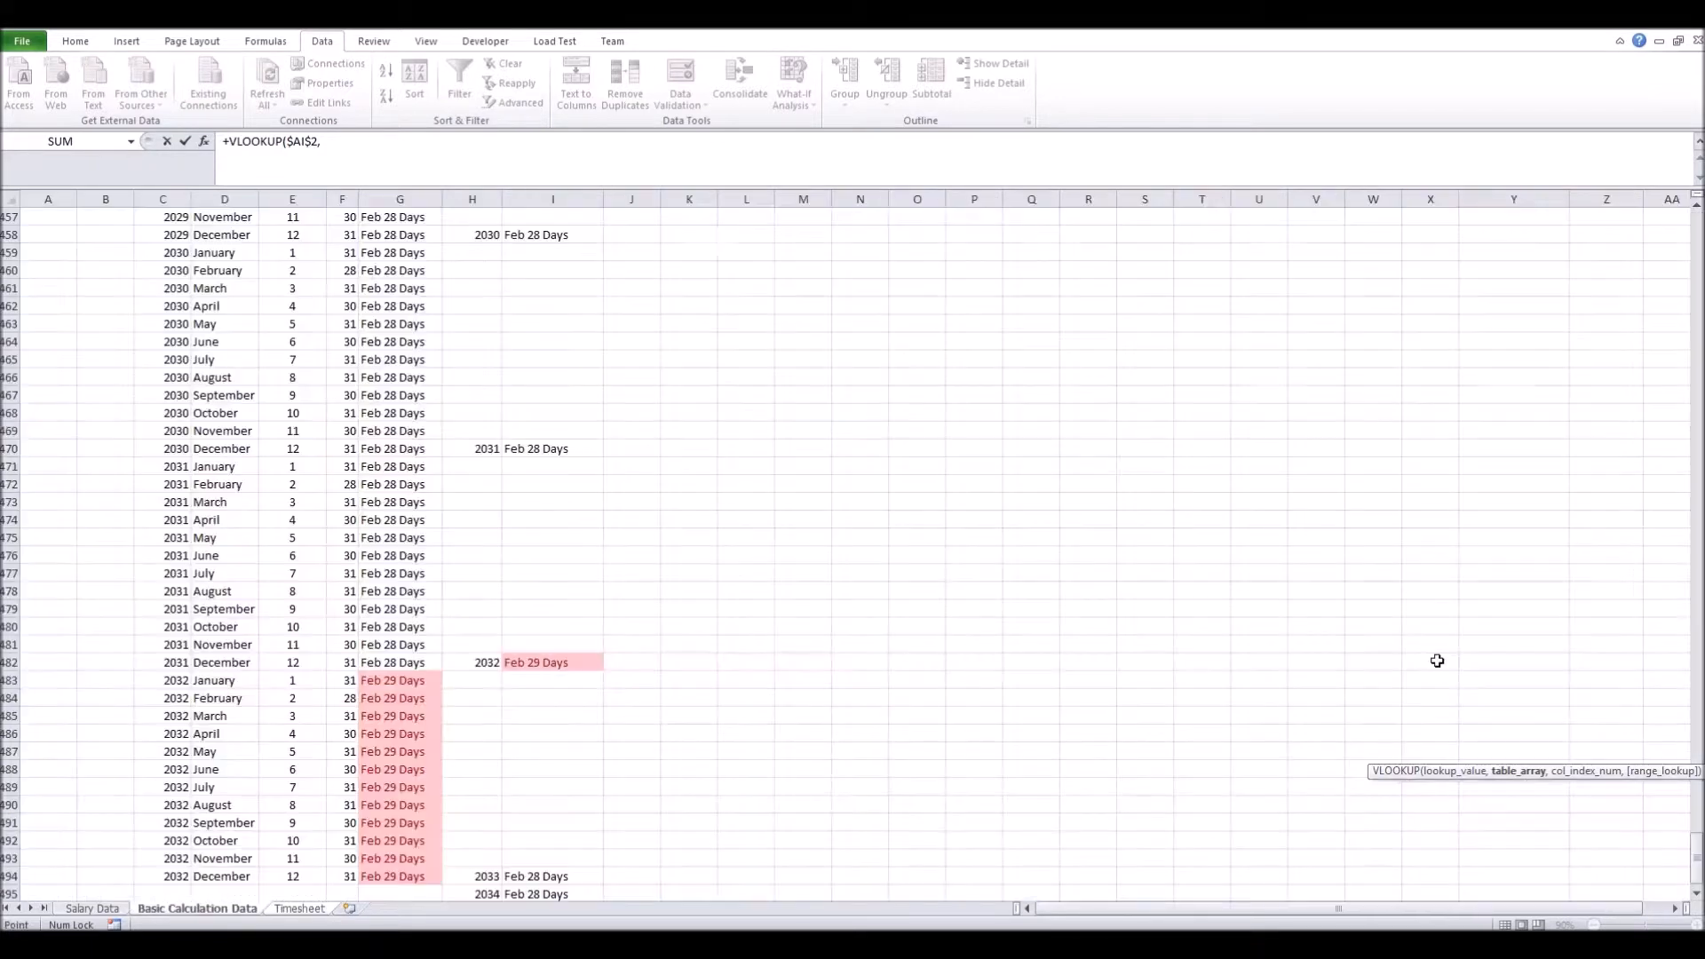
key(ctrl+Page_Up)
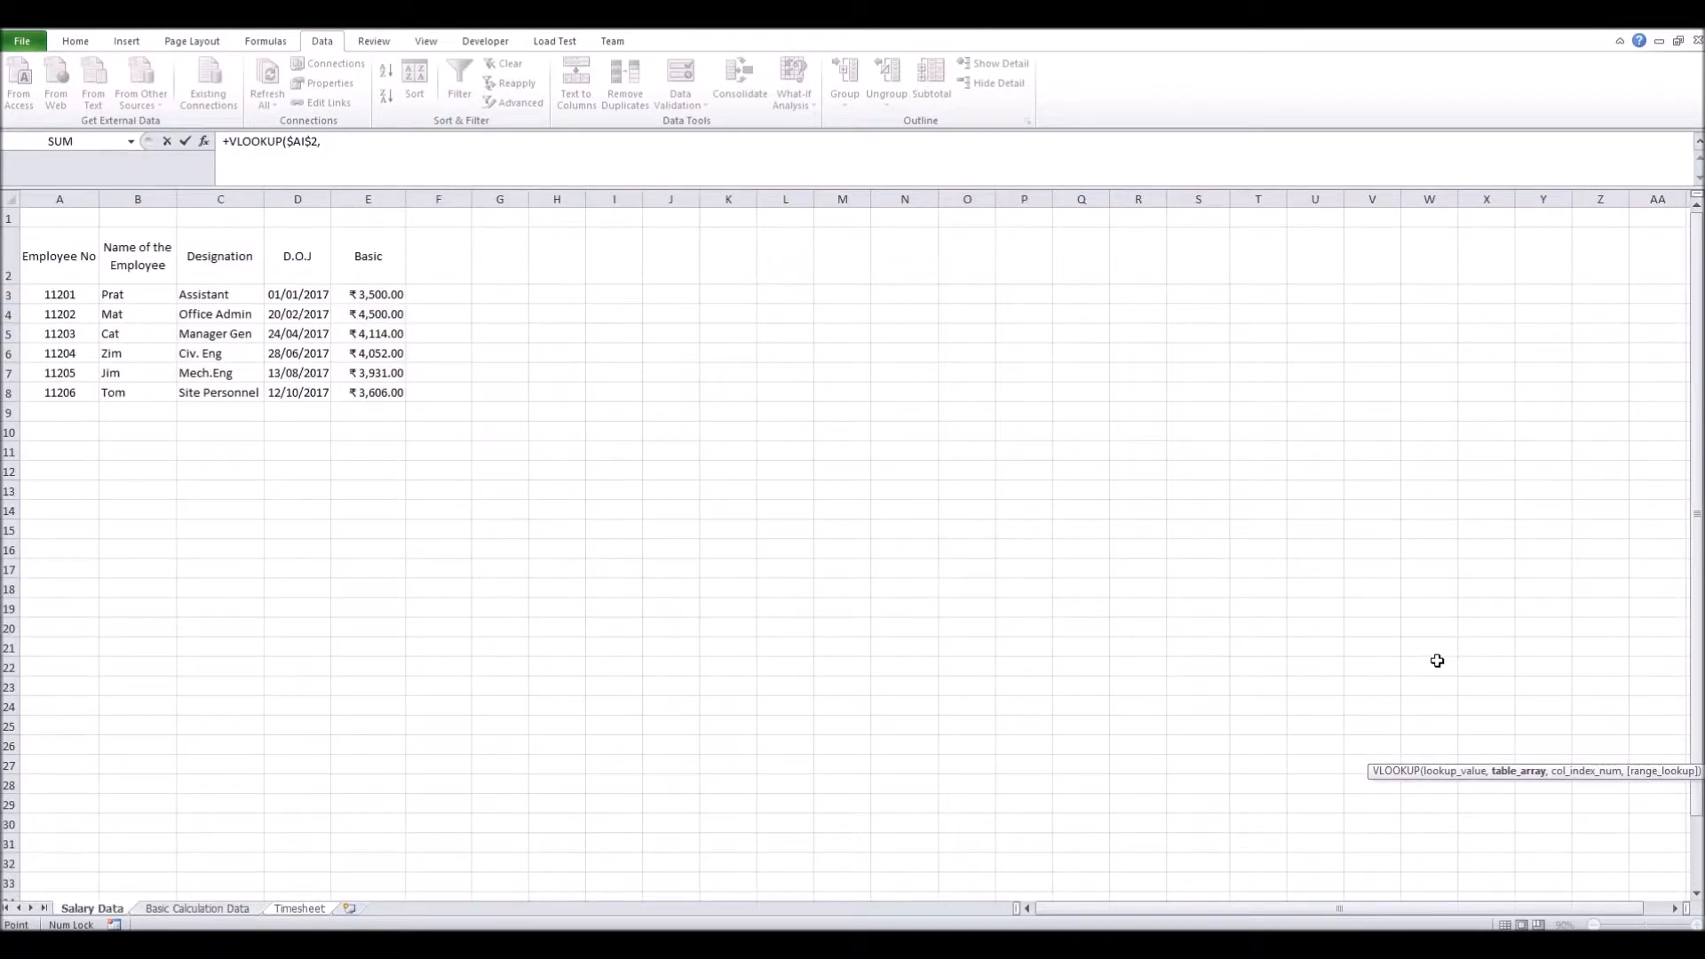
key(Down)
key(Down)
key(Down)
key(ctrl+shift+Right)
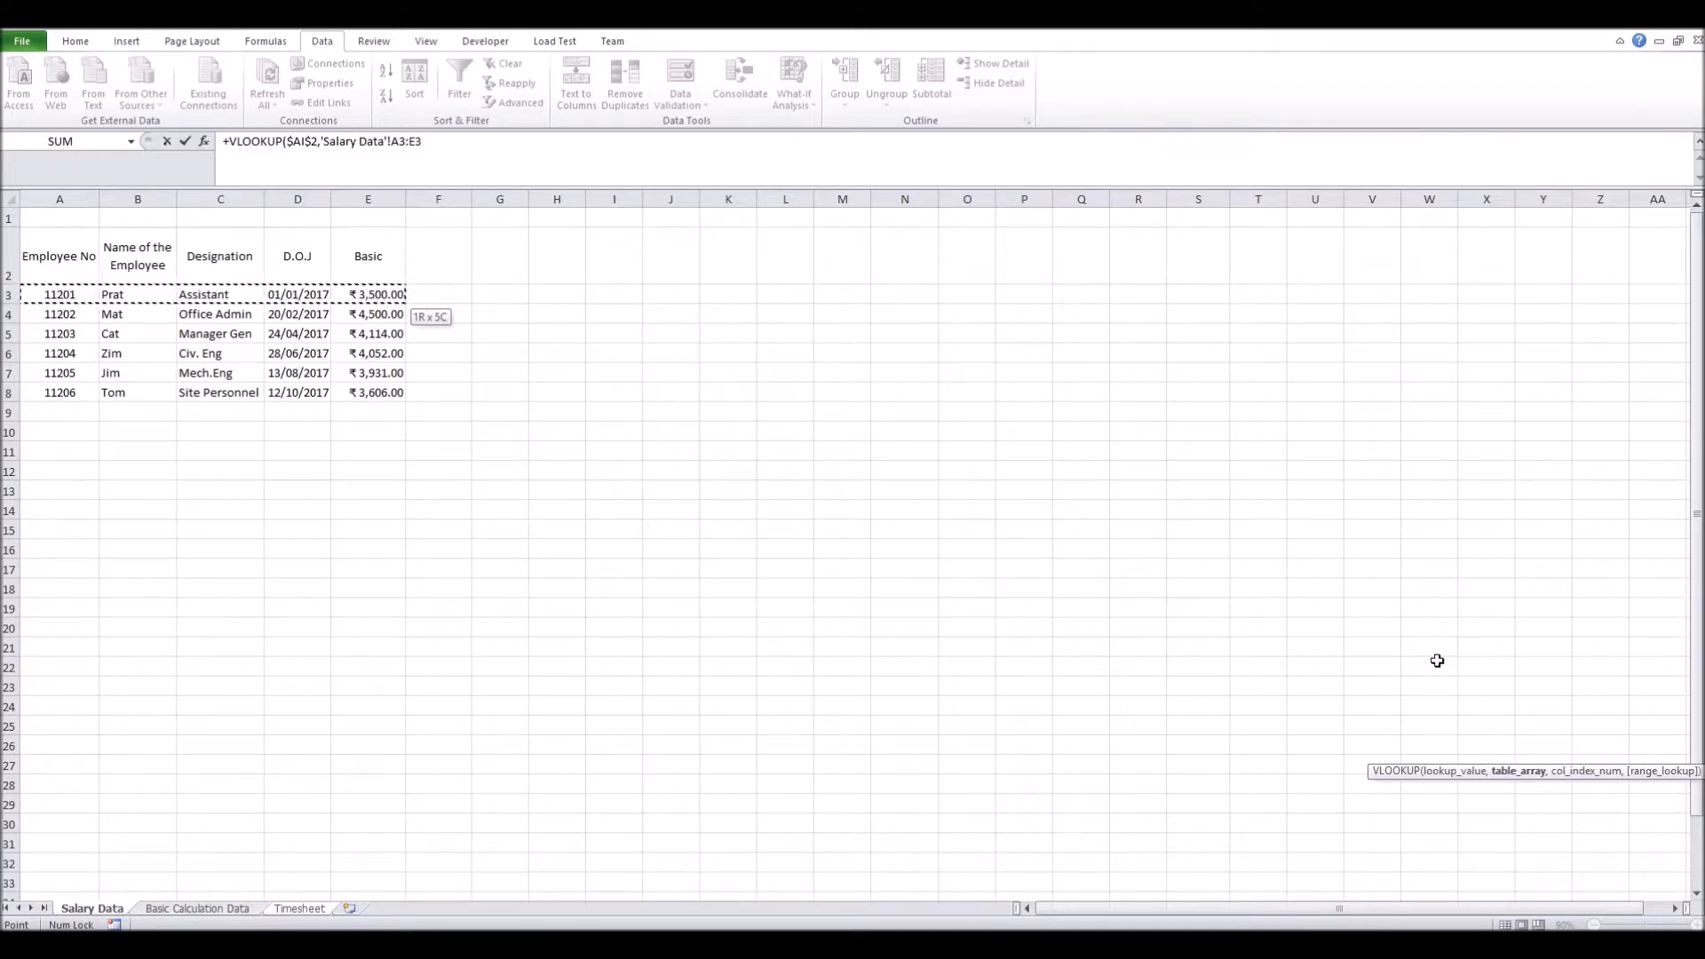
key(ctrl+shift+Down)
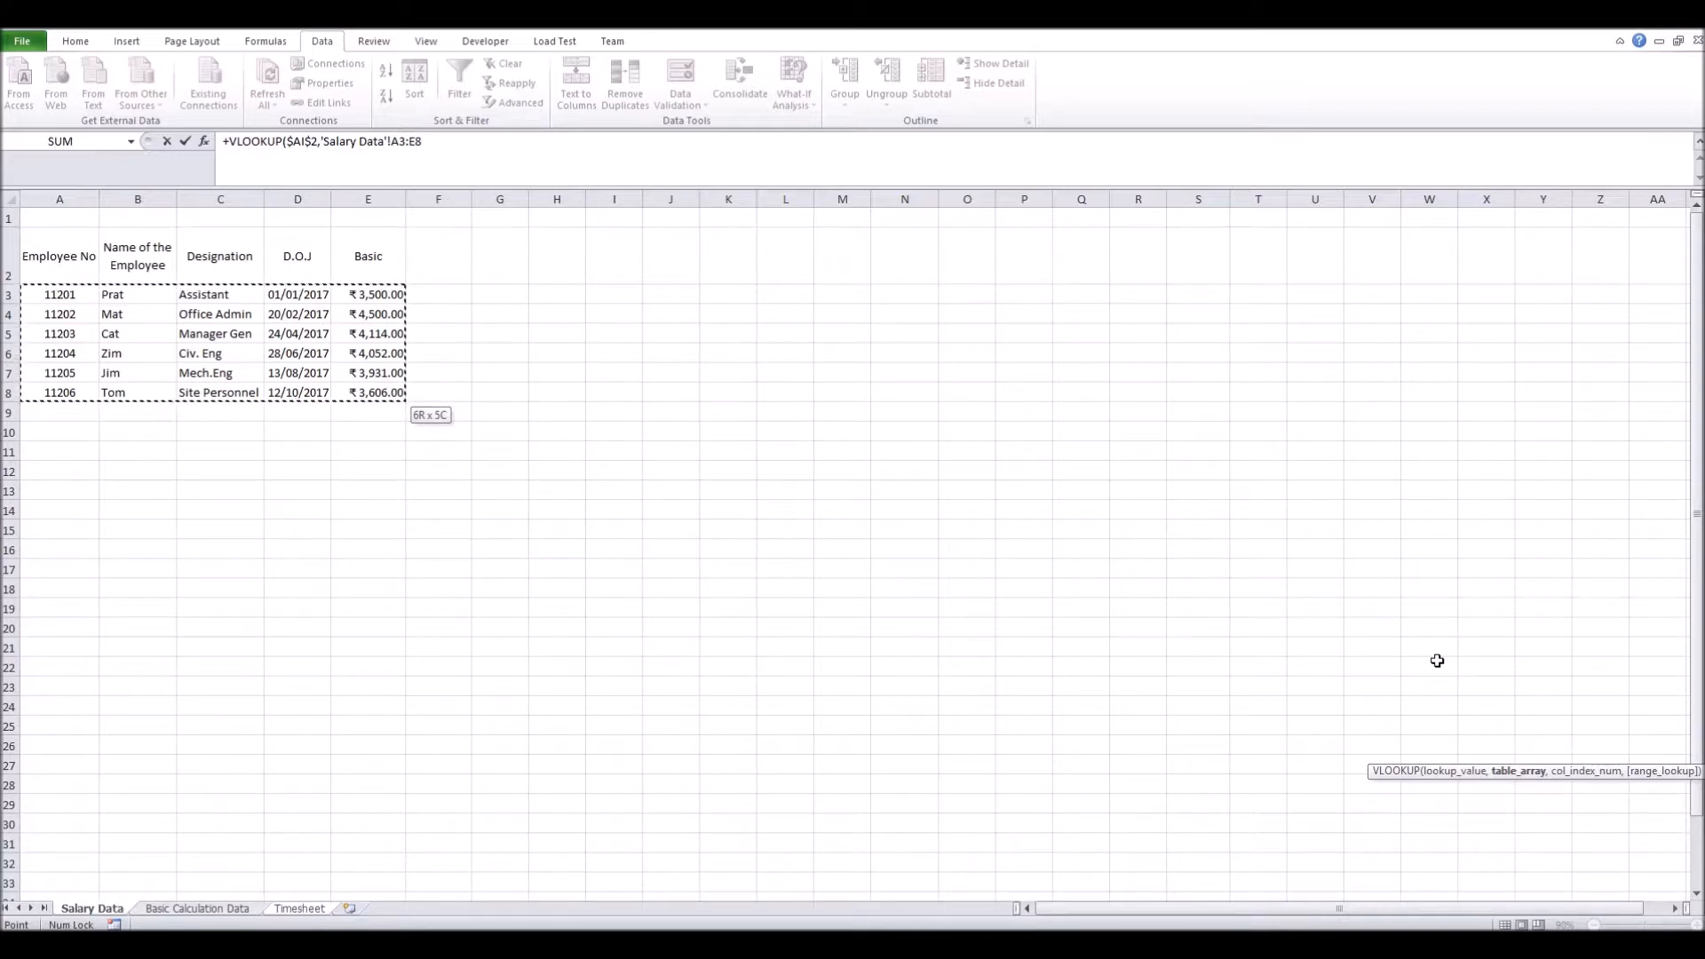
key(shift+Down)
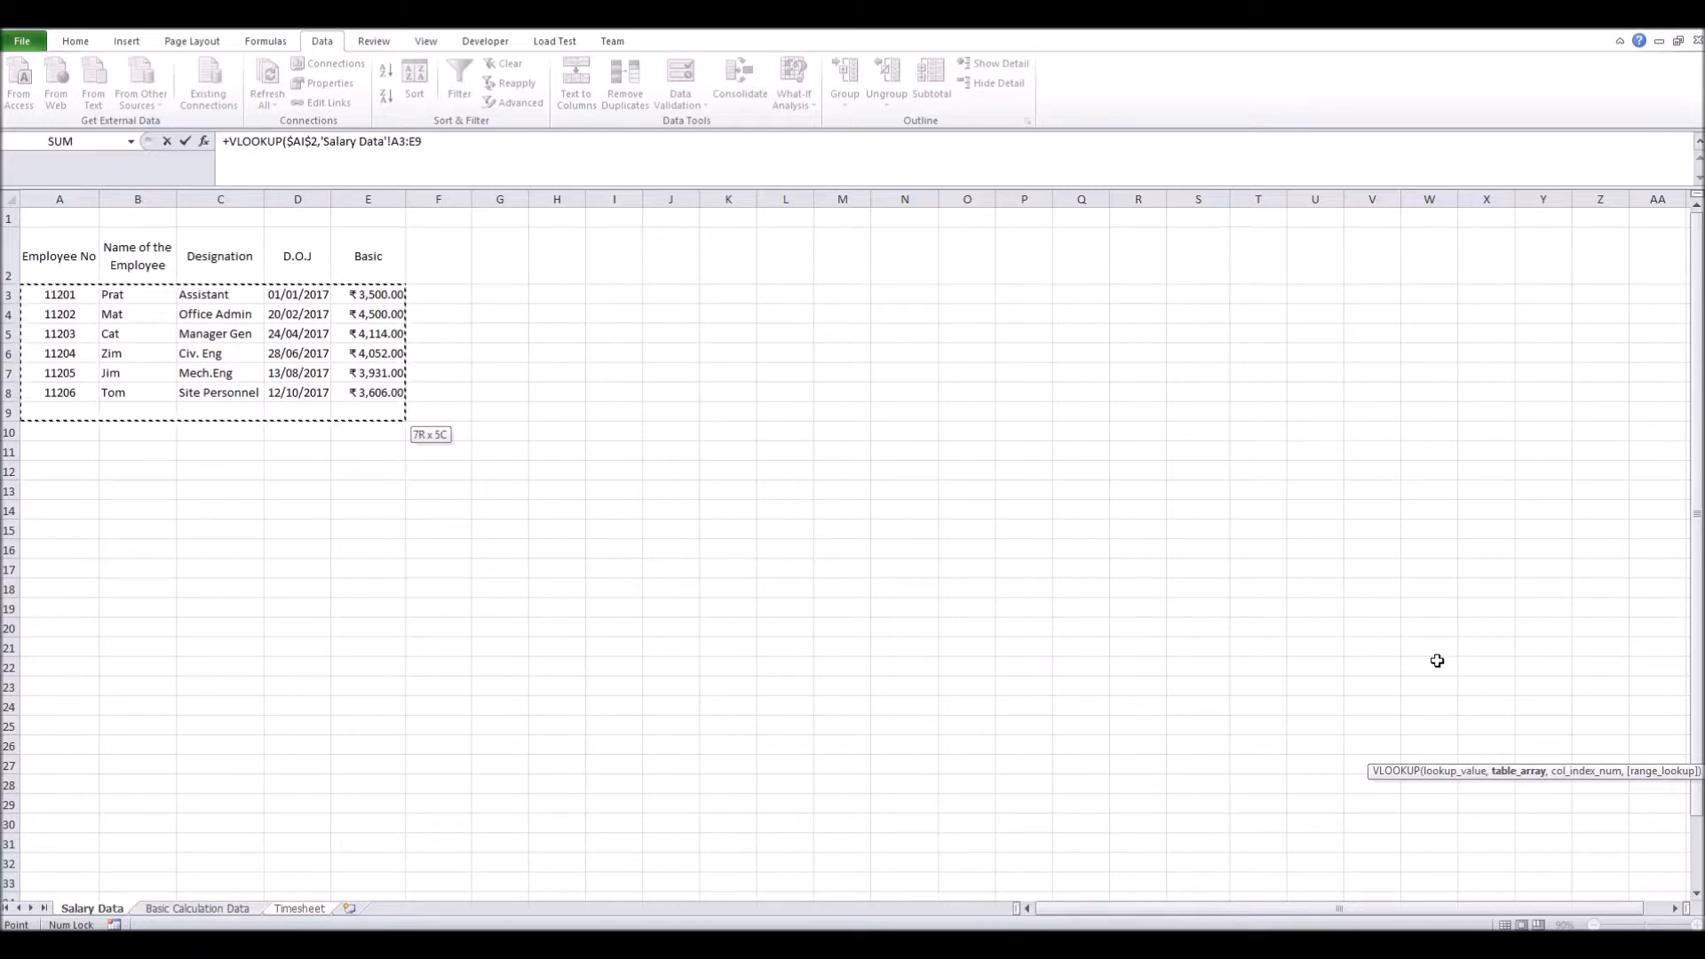
key(F4)
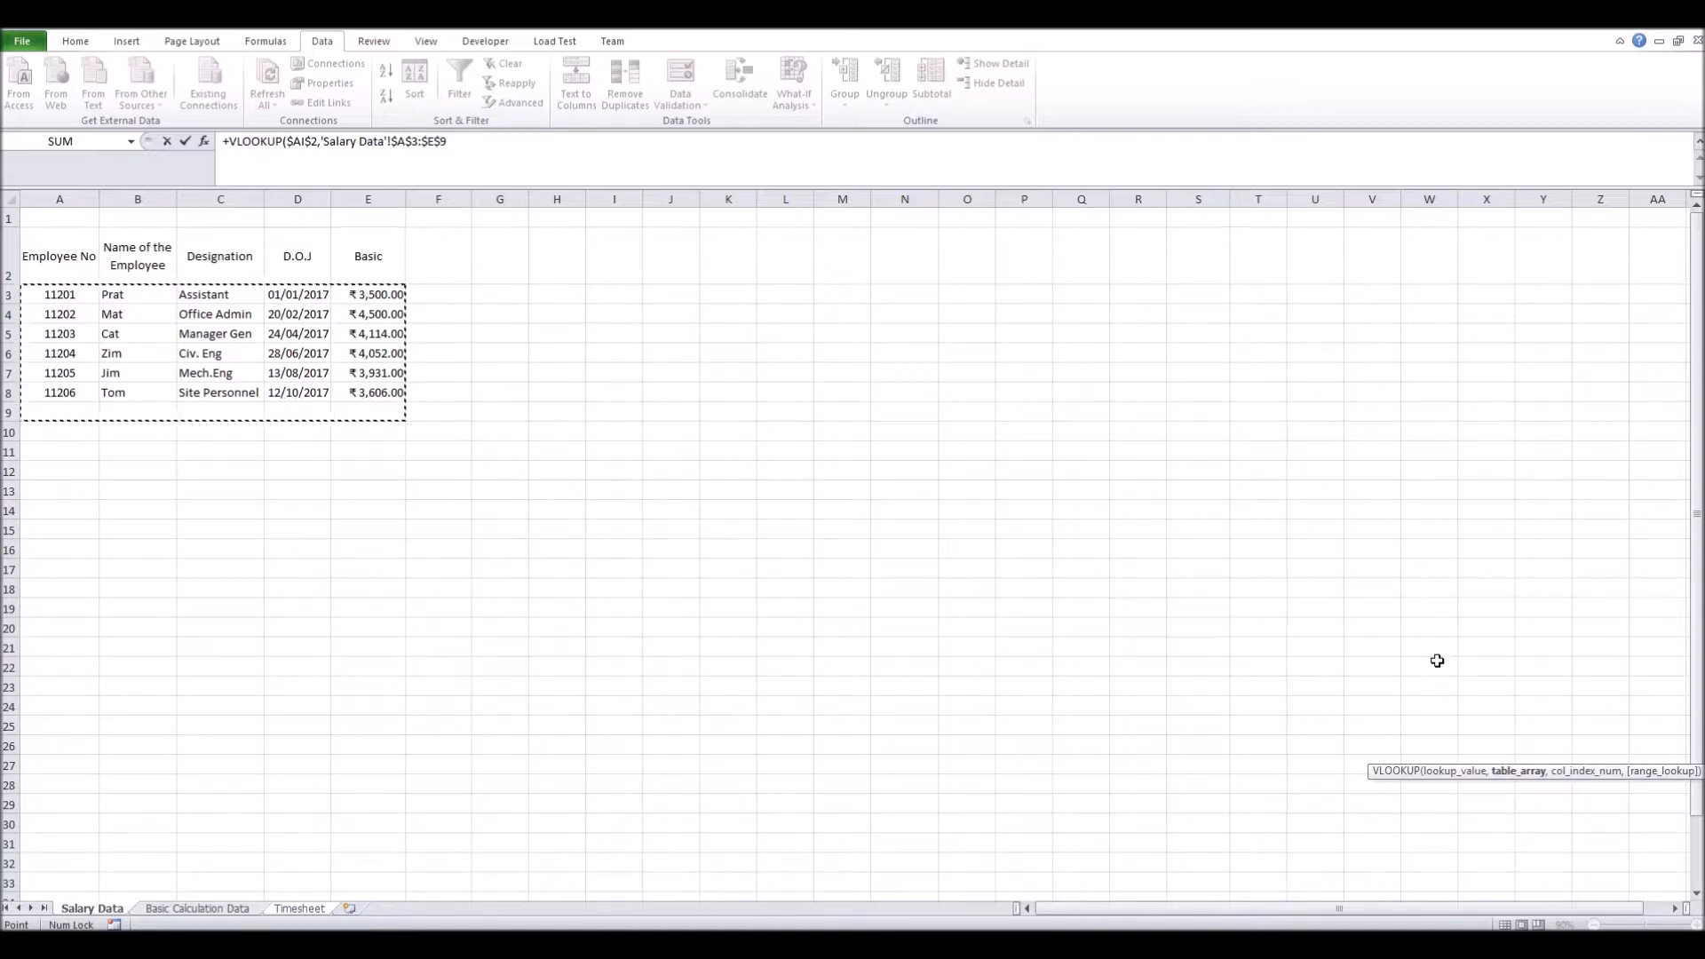
text(,5)
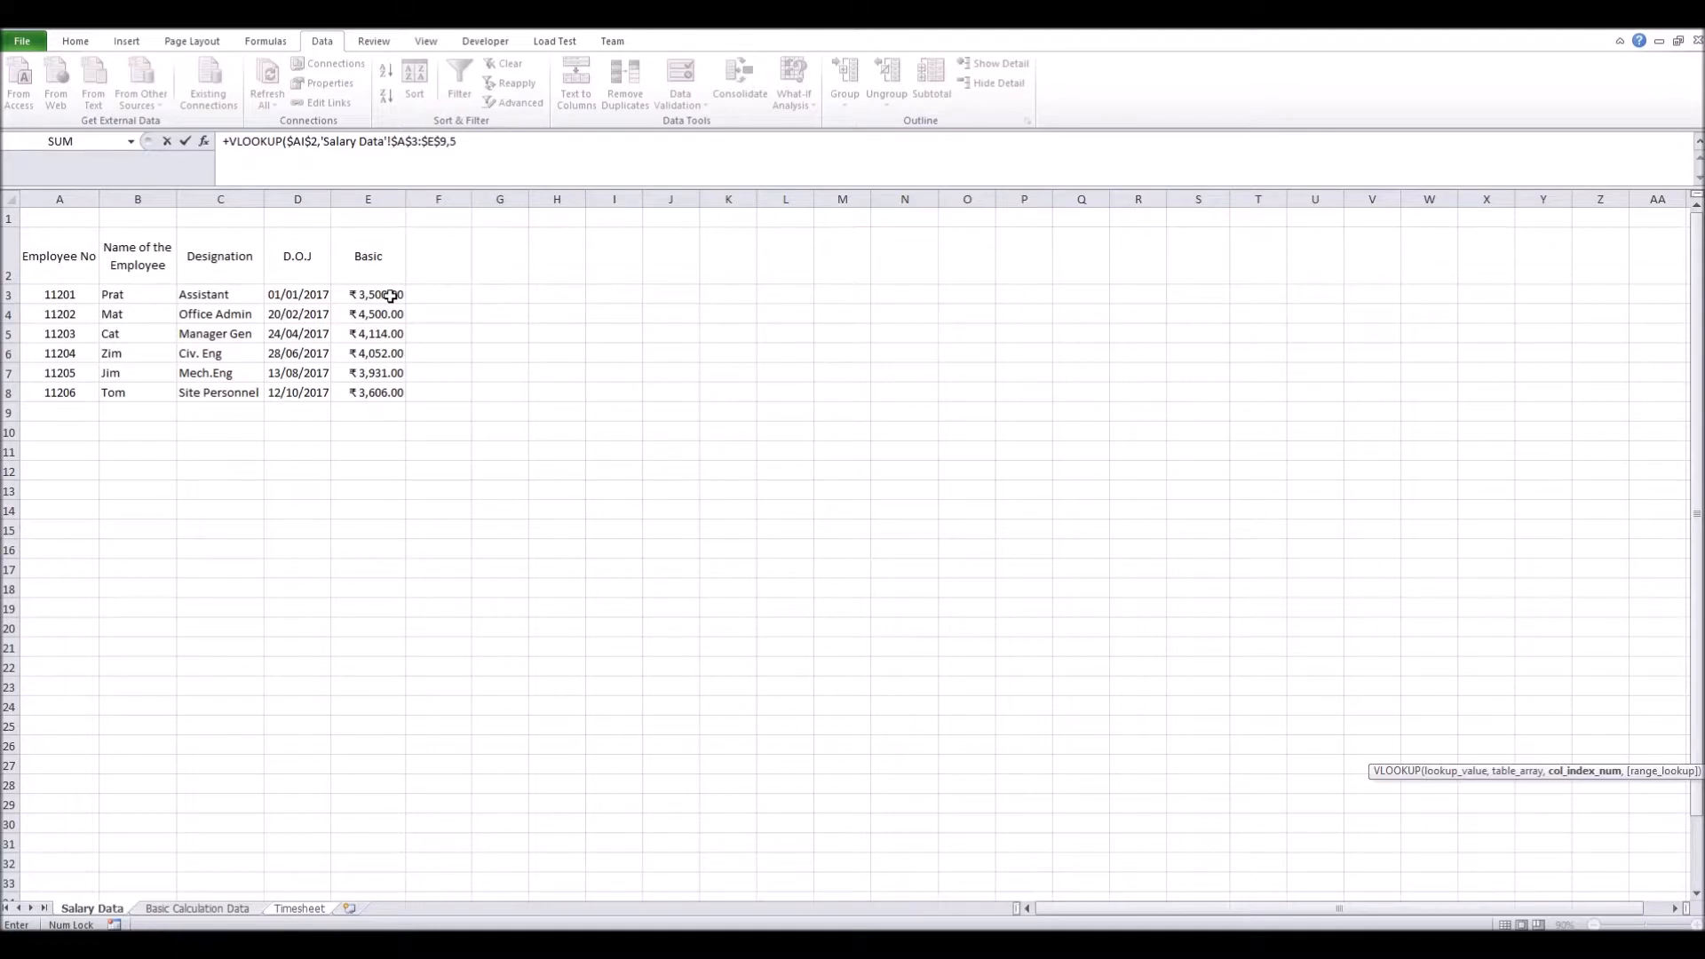
text(,0)
key(Return)
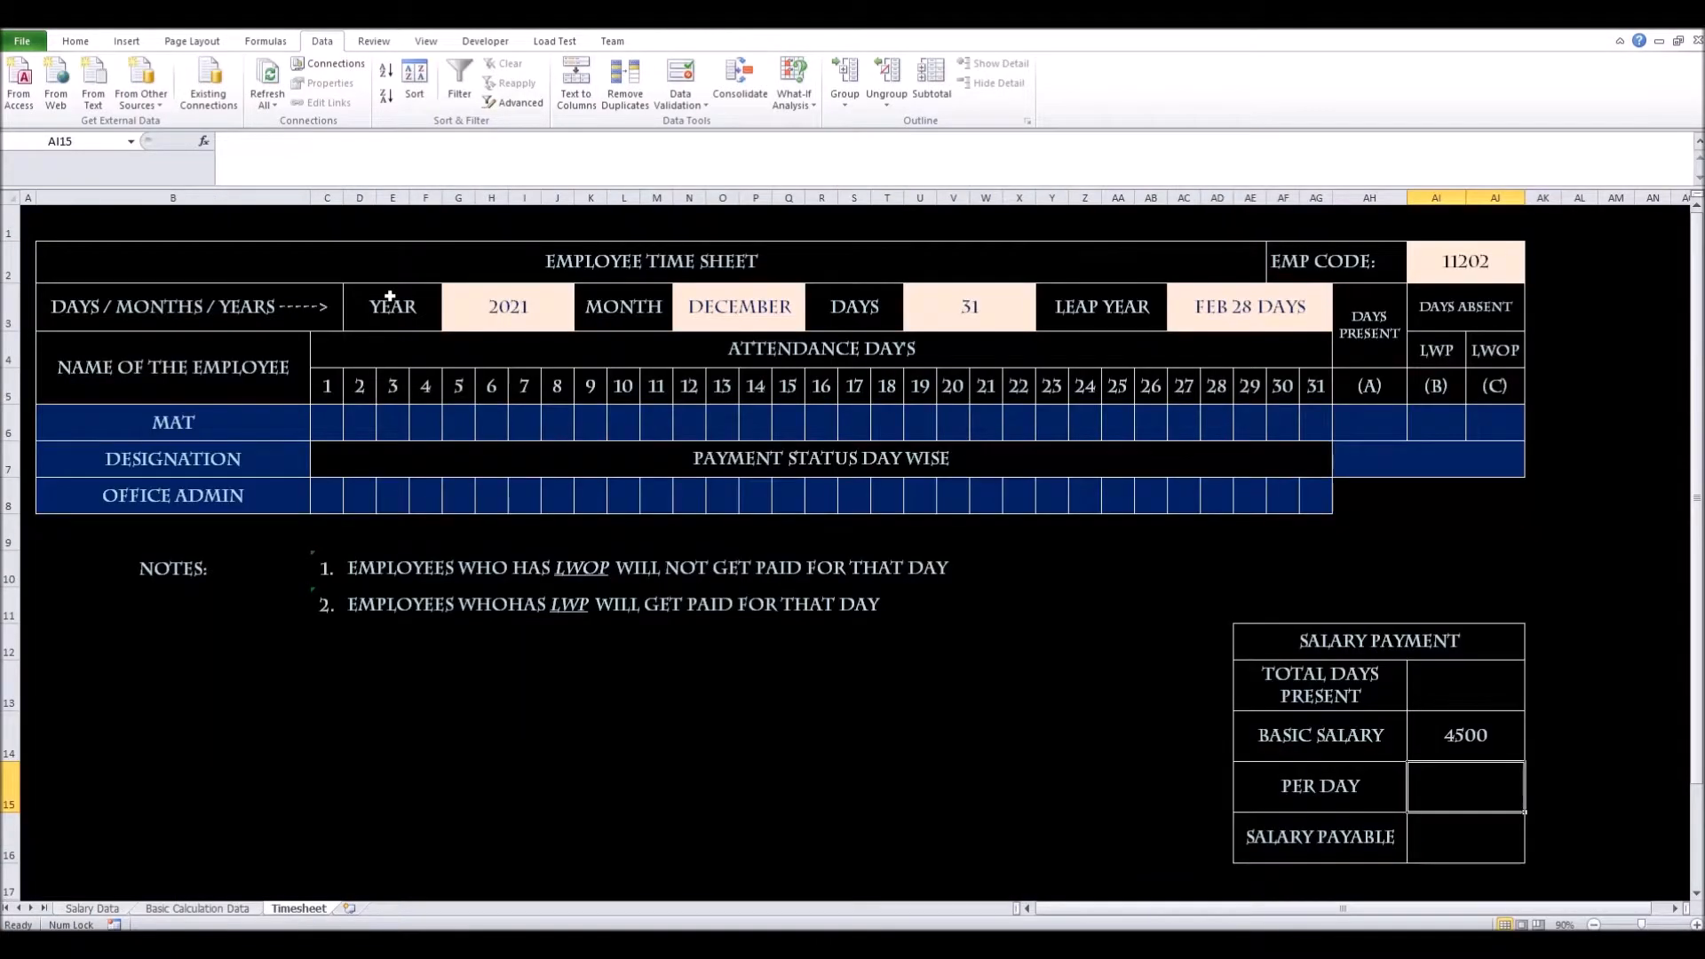
Format the basic salary in AI14 with comma style
click(1478, 743)
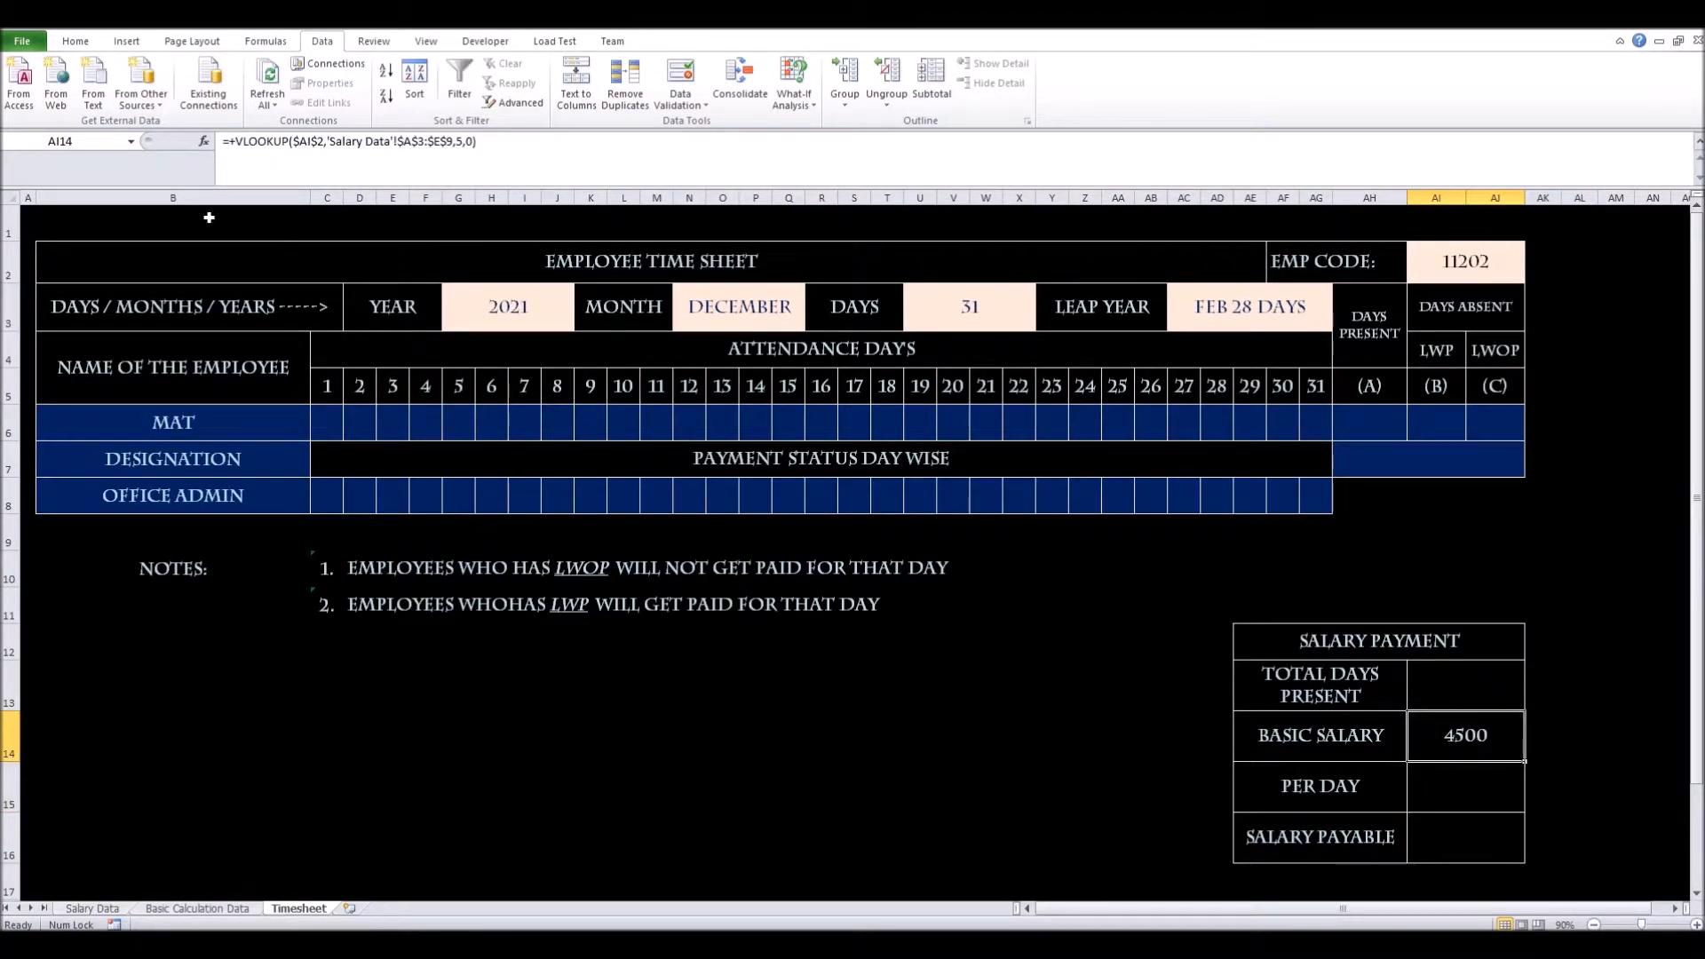
click(76, 41)
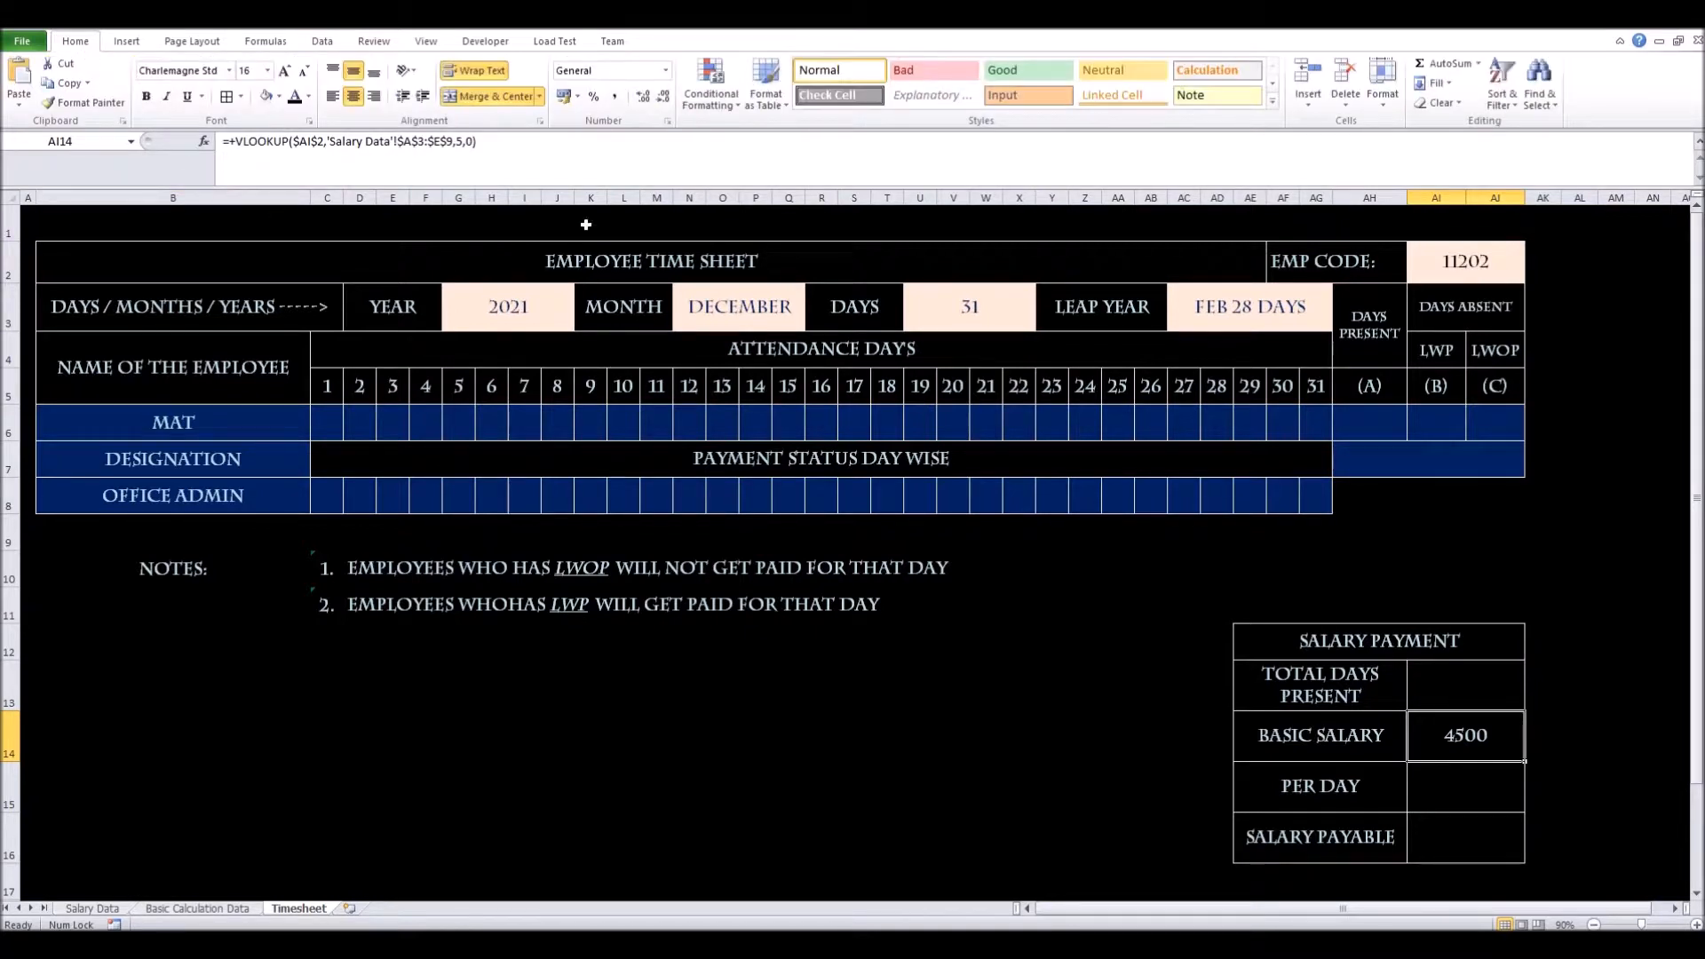
click(617, 103)
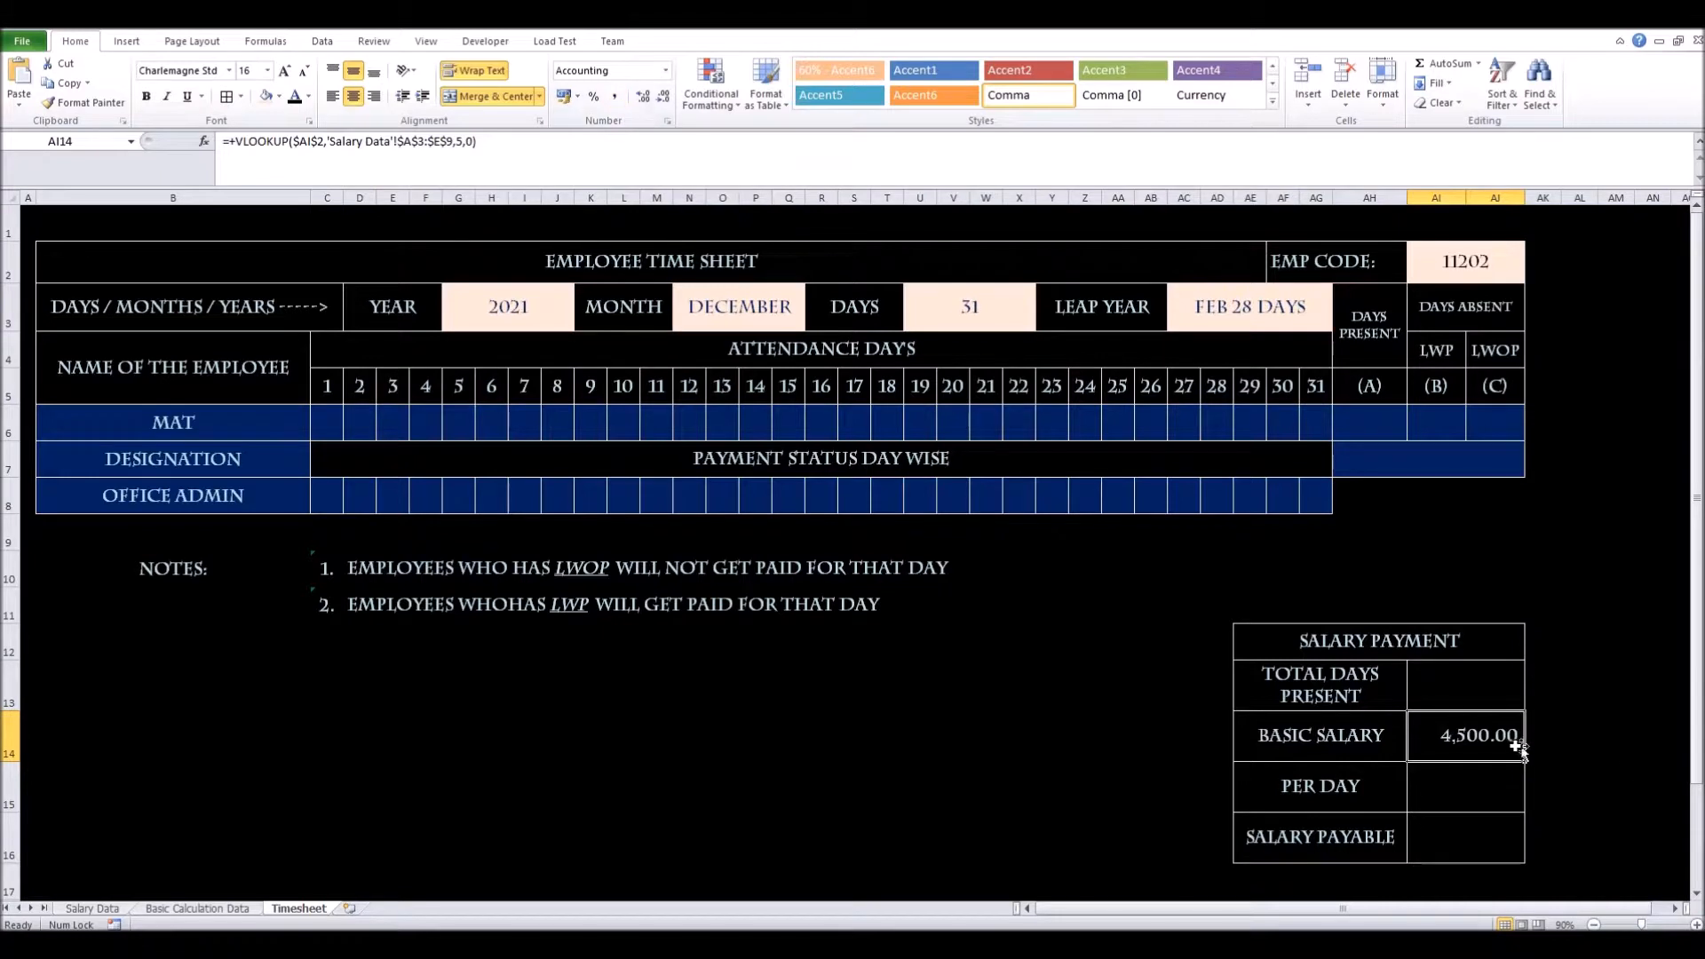
Enter =AI14/U3 in PER DAY cell AI15, giving 145.16129
click(1454, 793)
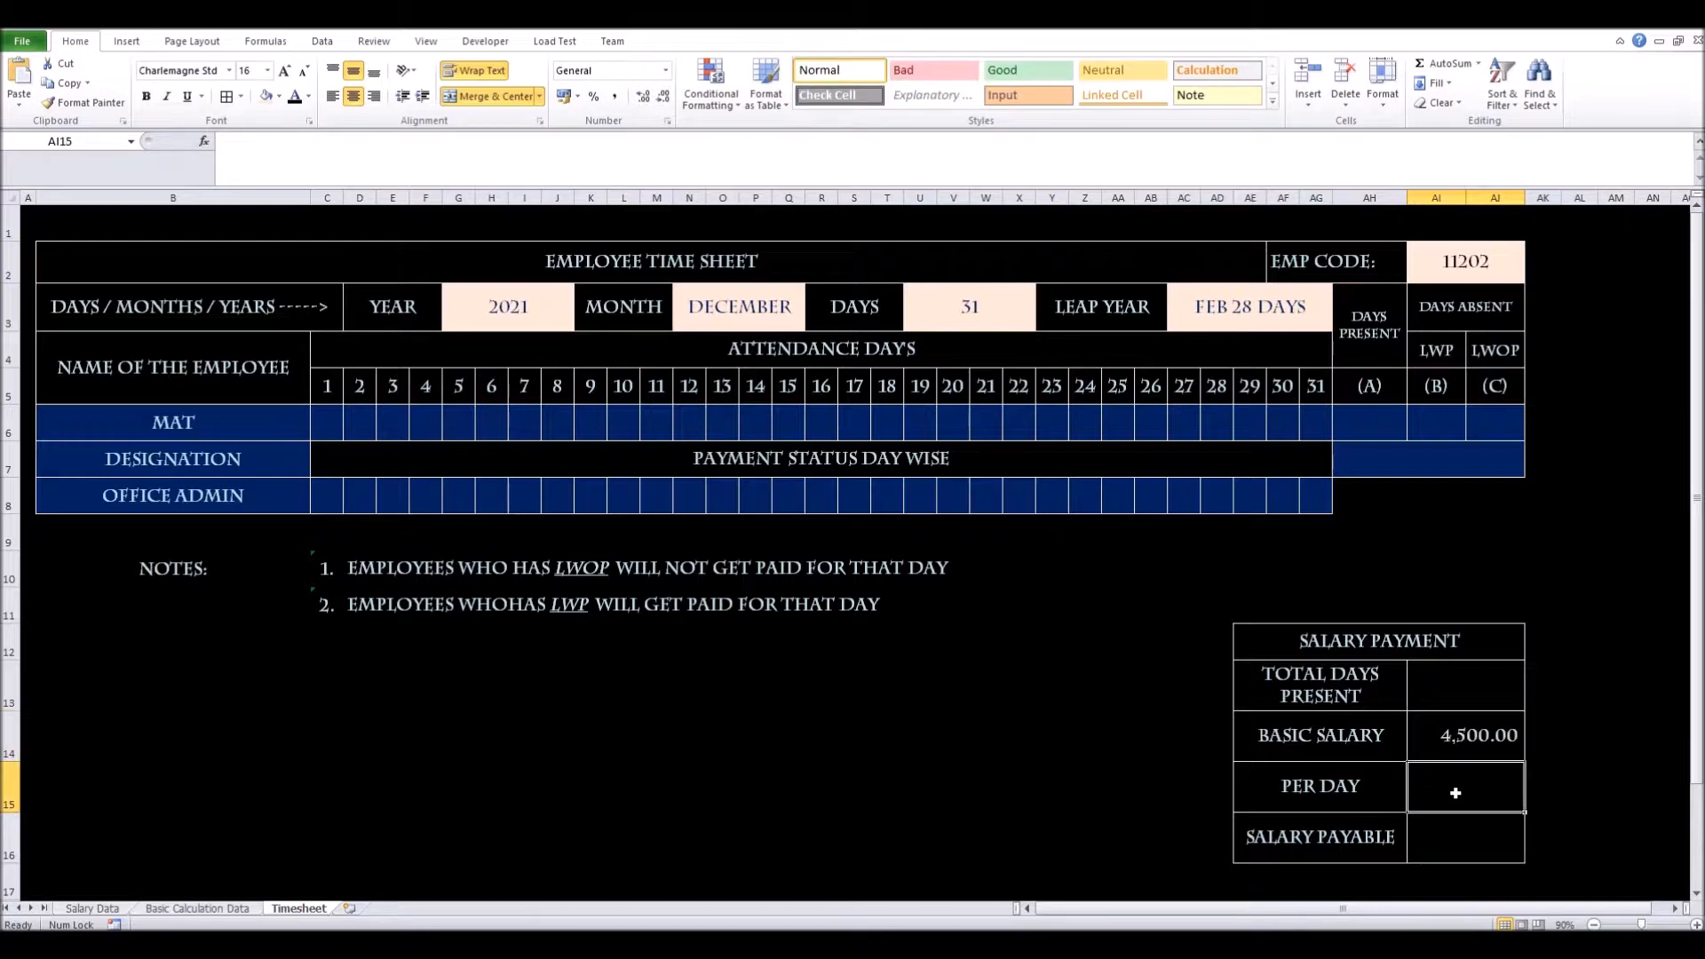
text(+)
key(Up)
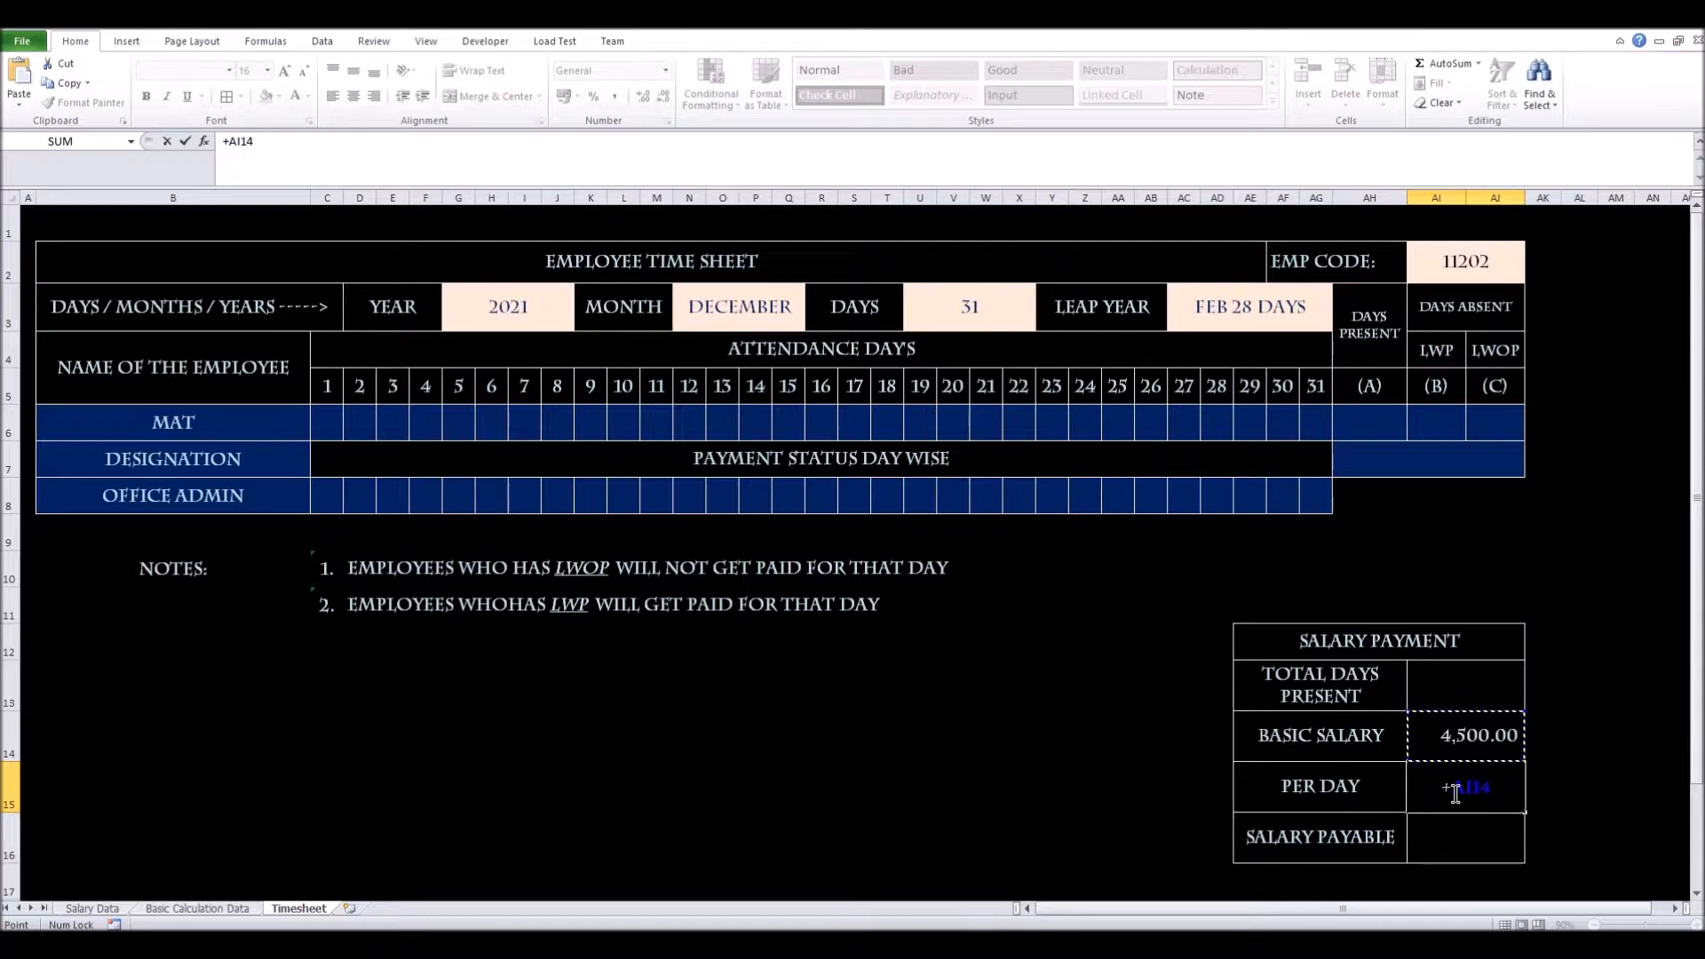
text(/)
click(957, 307)
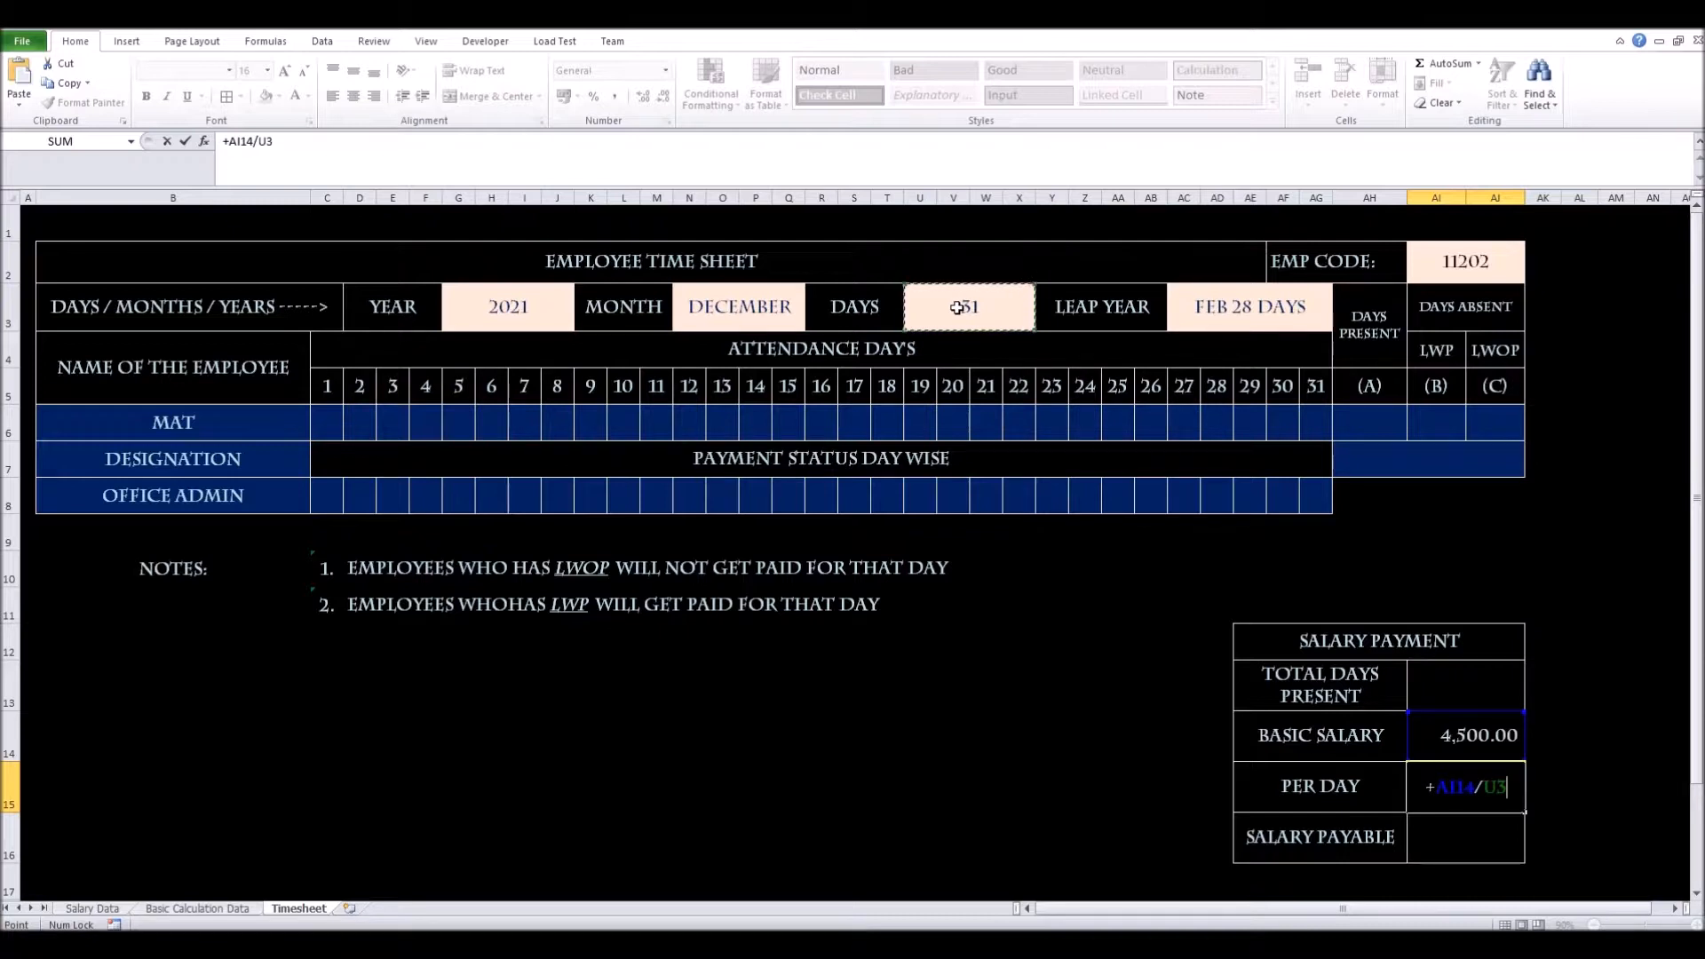
key(Return)
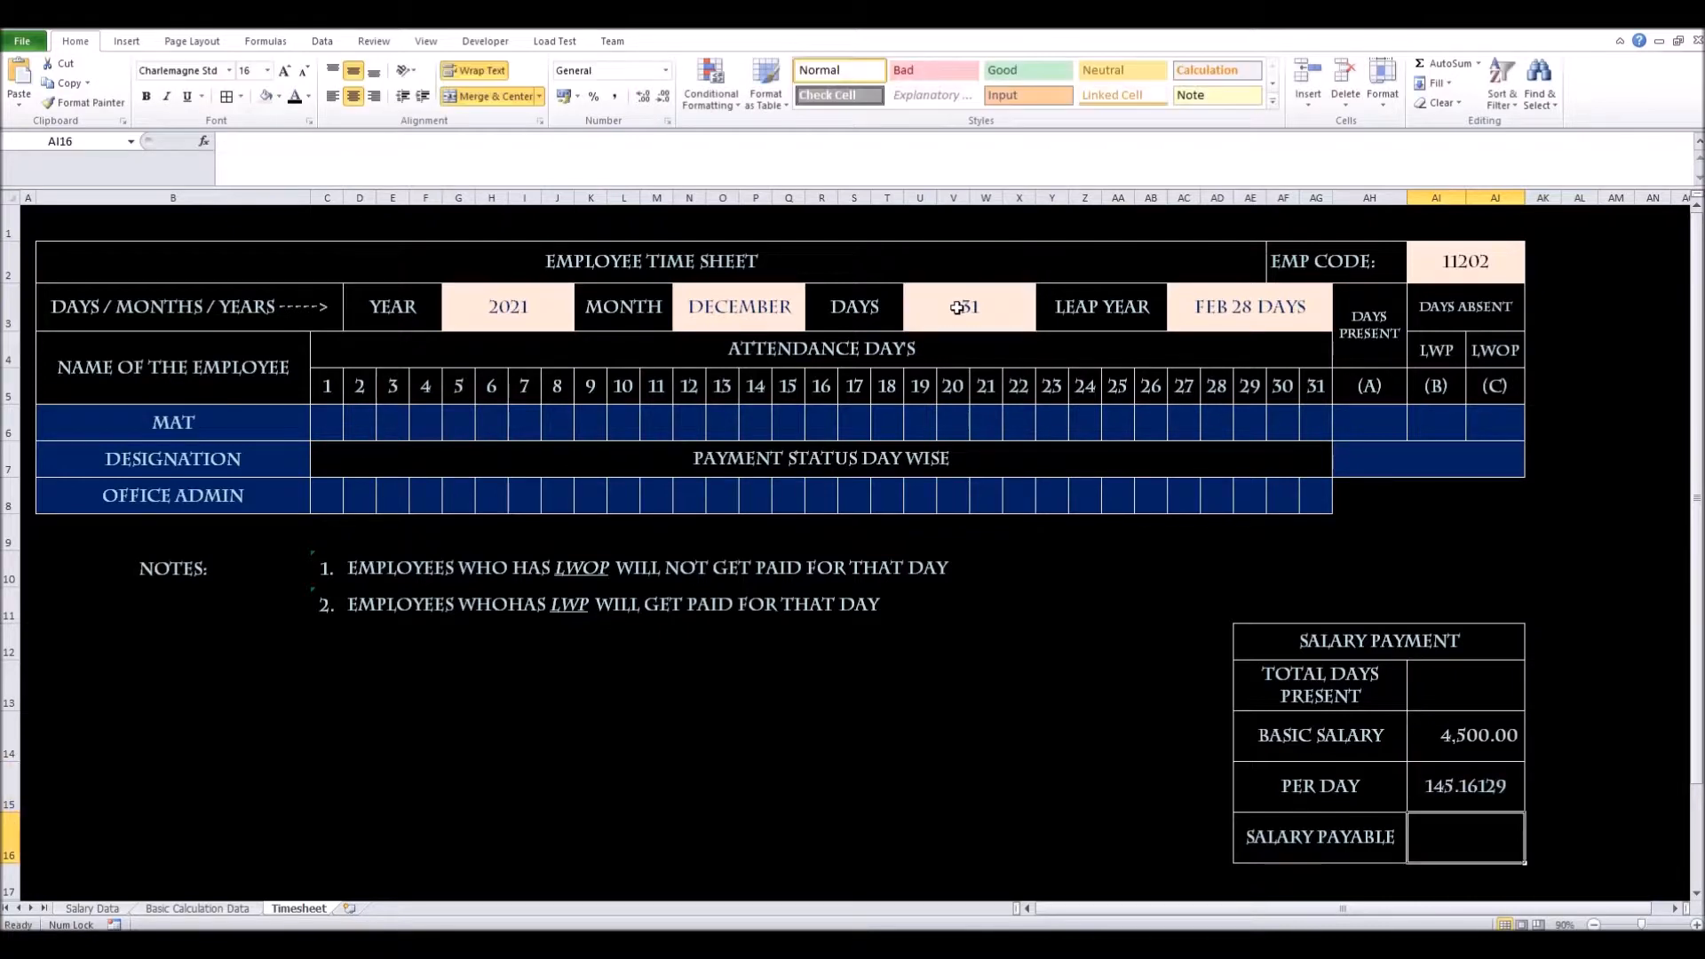
click(1470, 796)
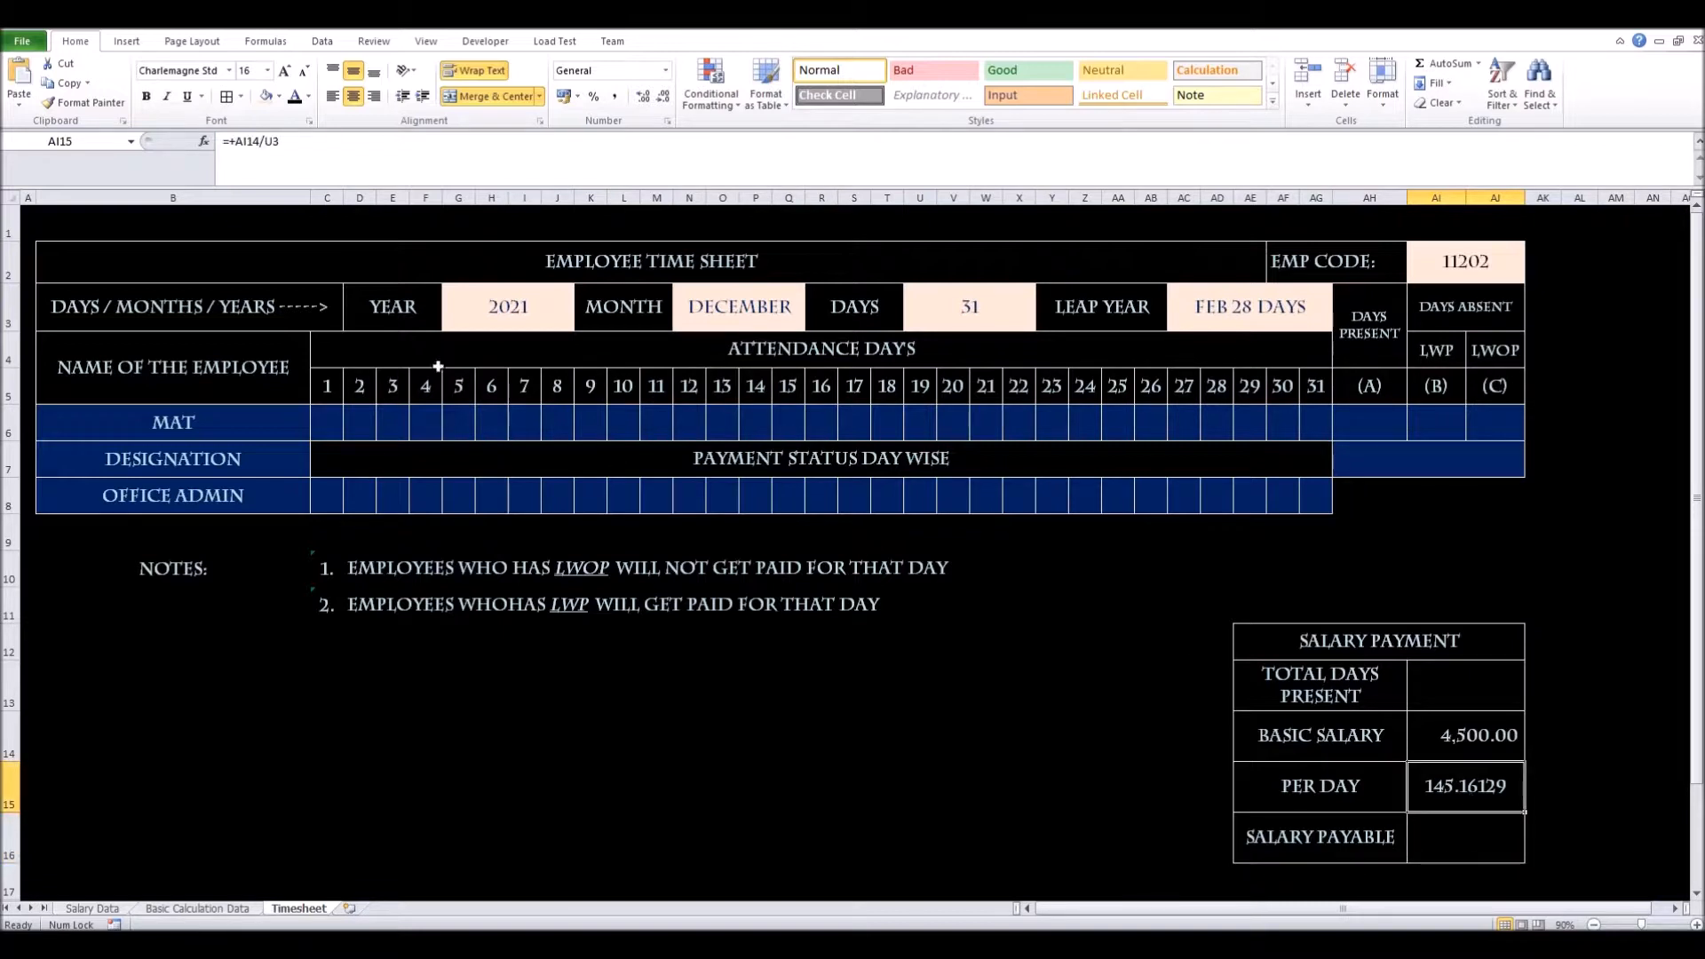
Round PER DAY to two decimals with Decrease Decimal three times
click(669, 93)
click(669, 93)
click(669, 93)
Choose employee code 11204 in AI2, updating basic salary to 4,052.00
click(1505, 265)
click(1533, 276)
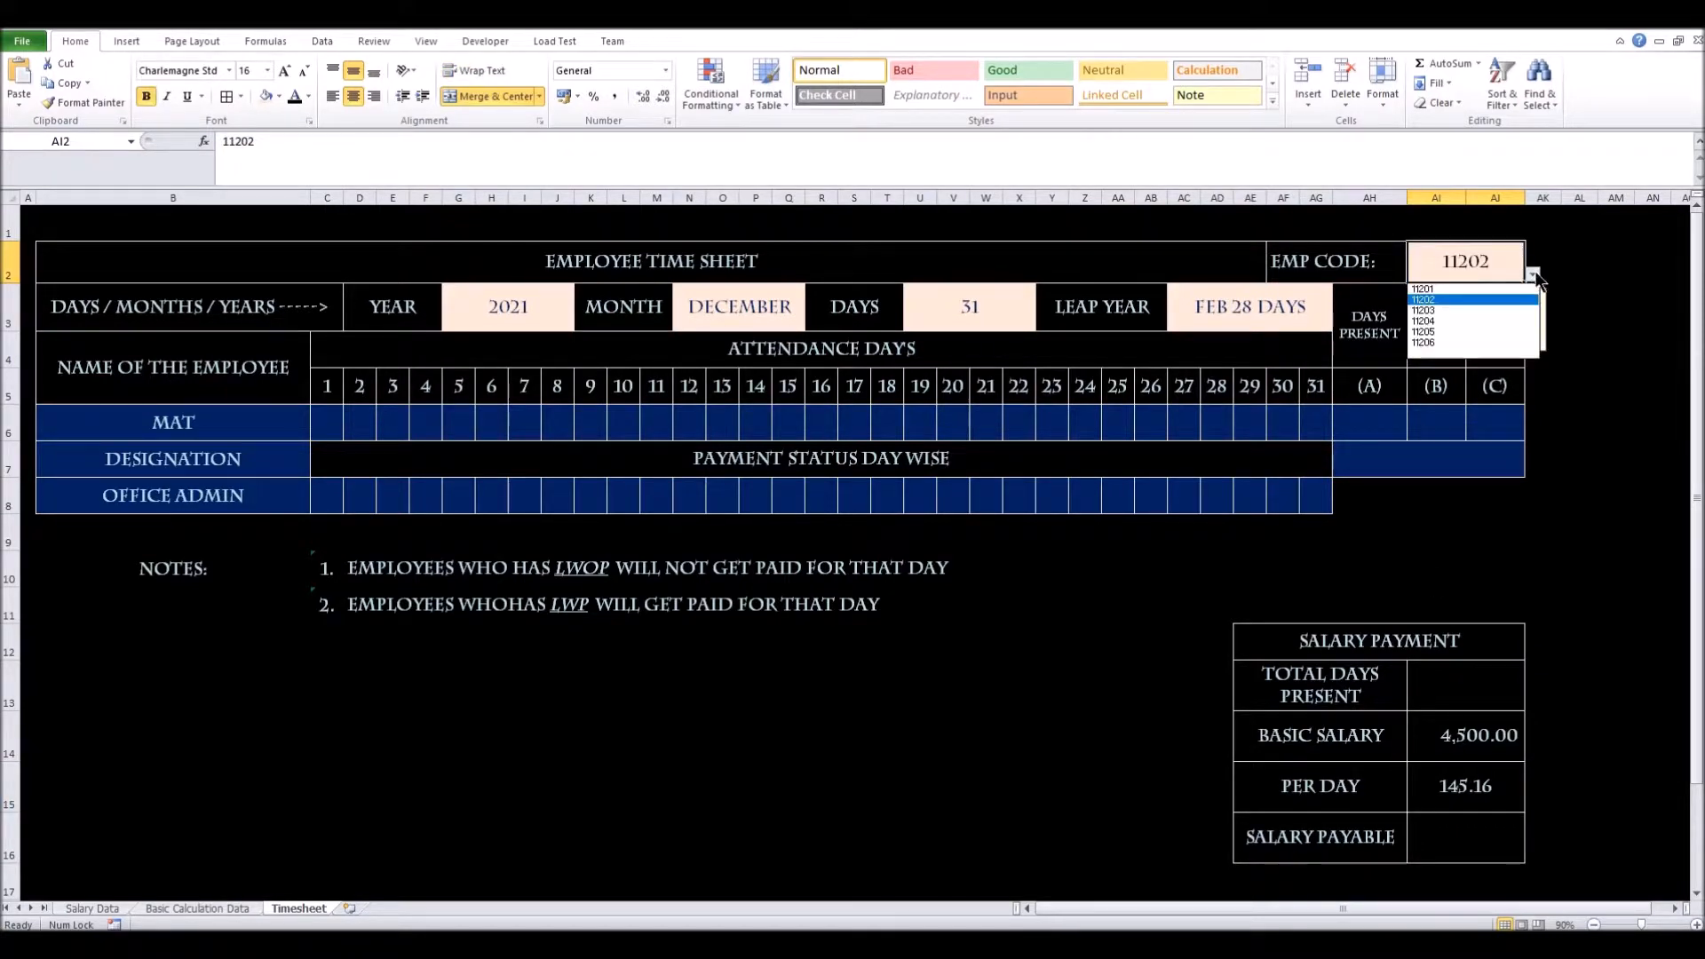
click(1472, 322)
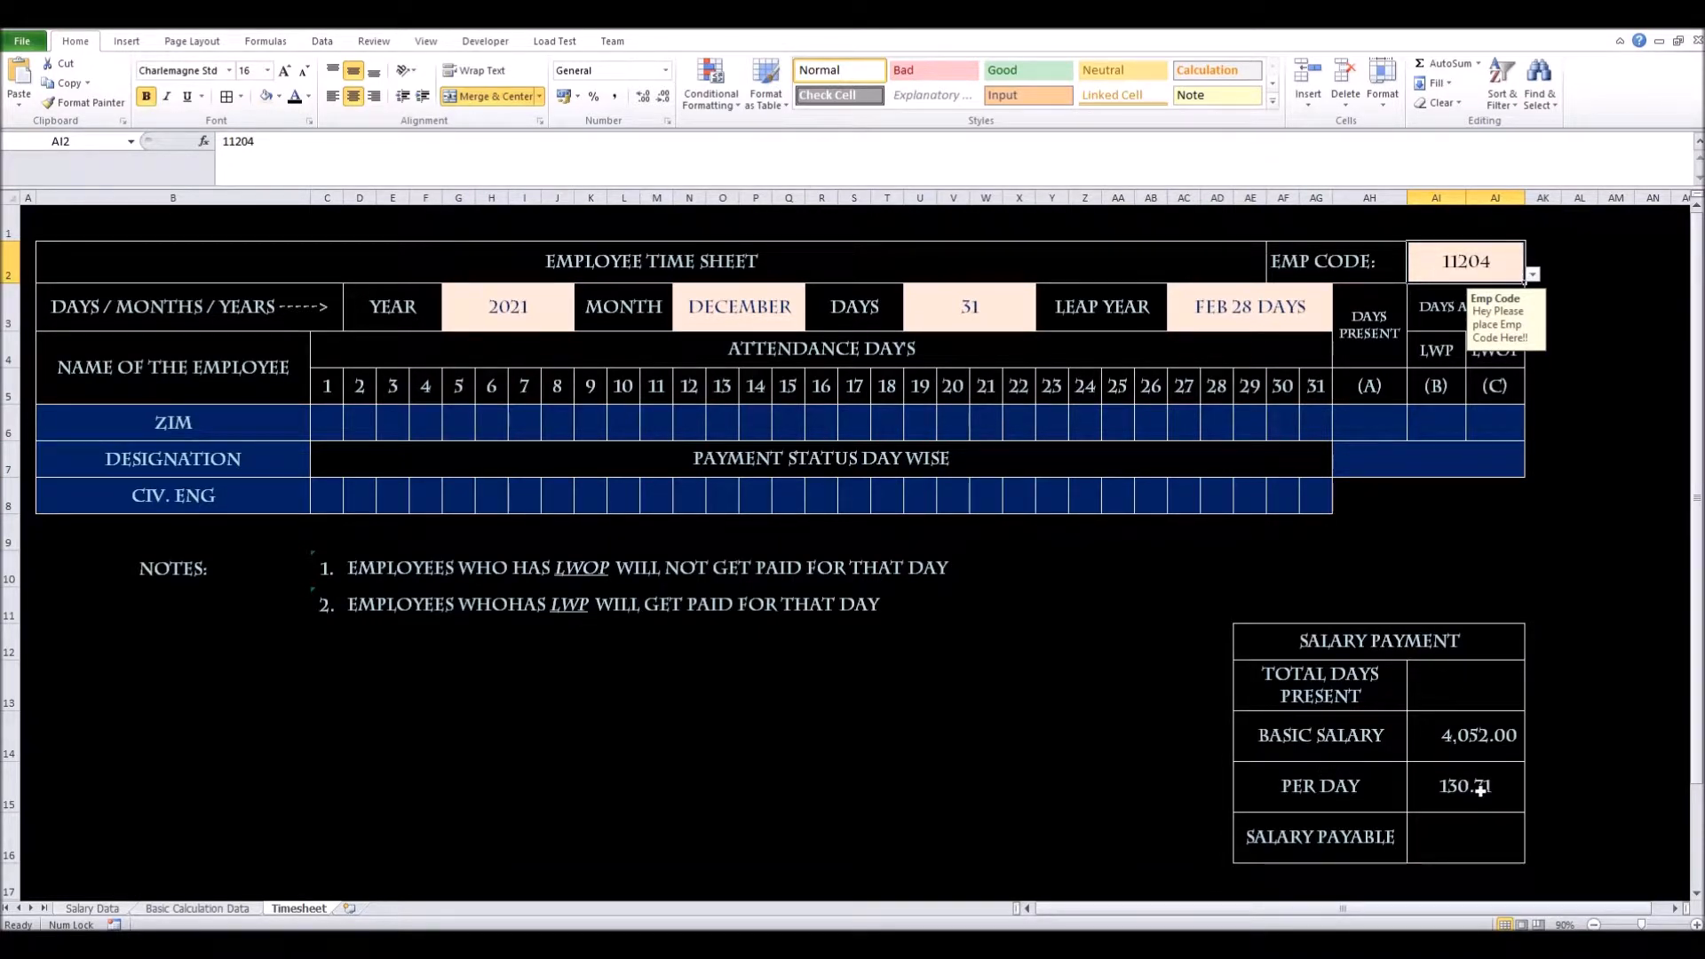
click(1481, 836)
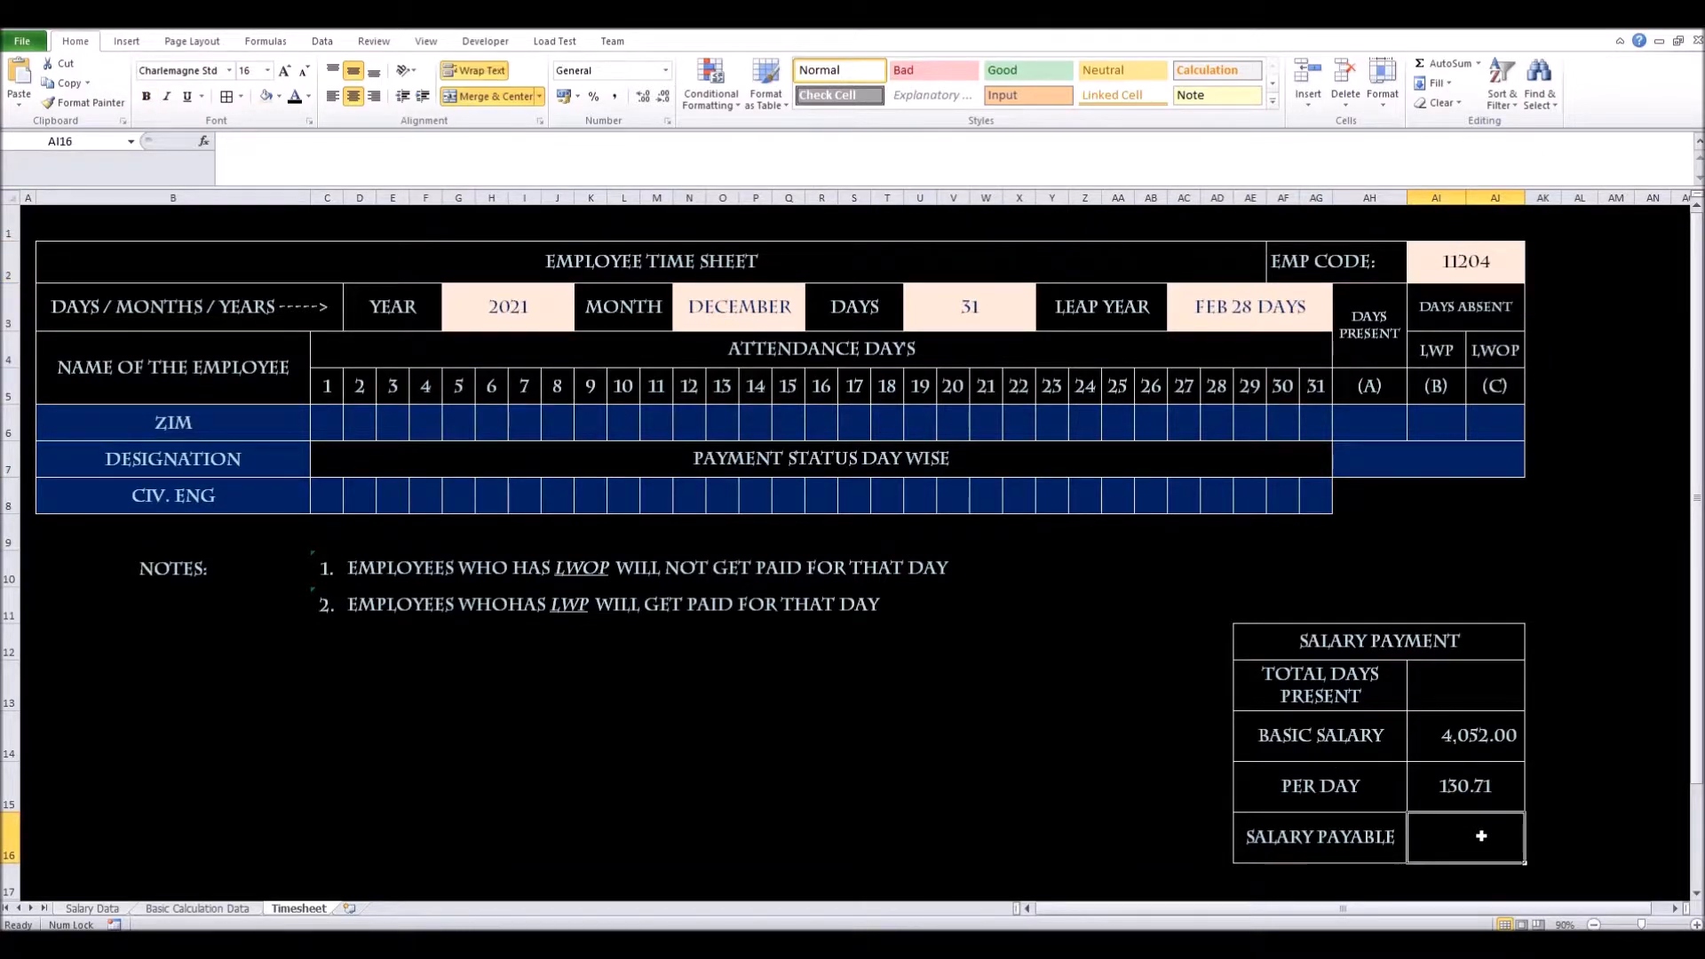
Enter =AI15*AI13 in SALARY PAYABLE cell AI16
text(+)
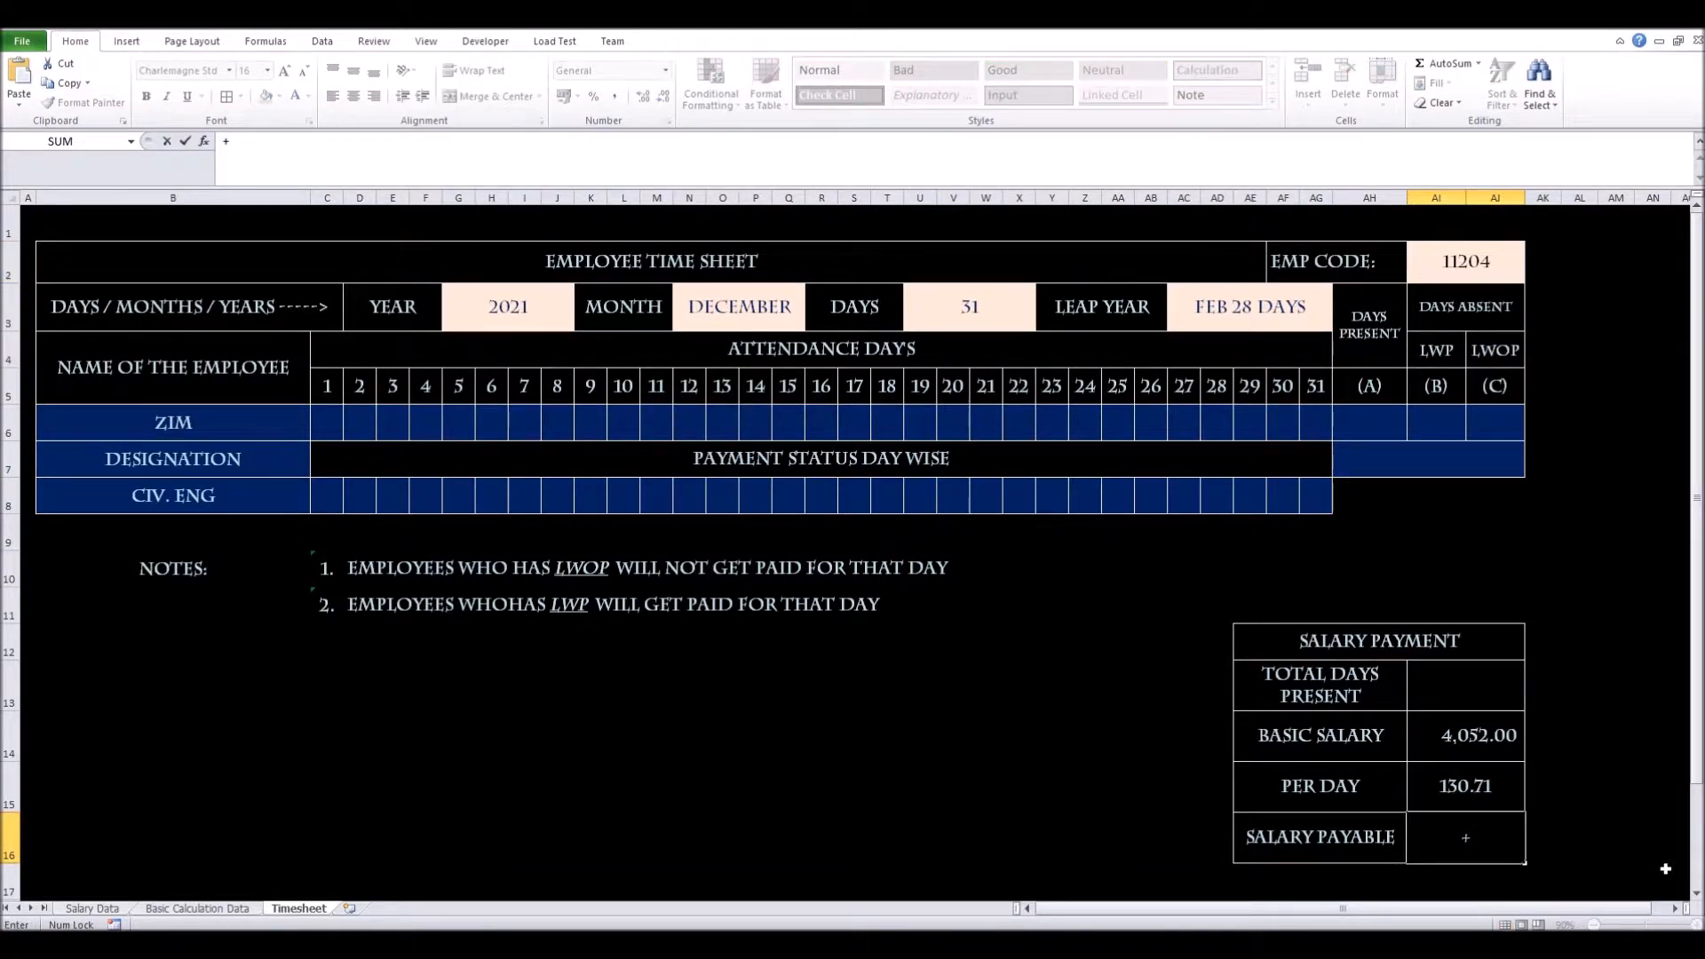
click(1468, 788)
text(*)
click(1445, 680)
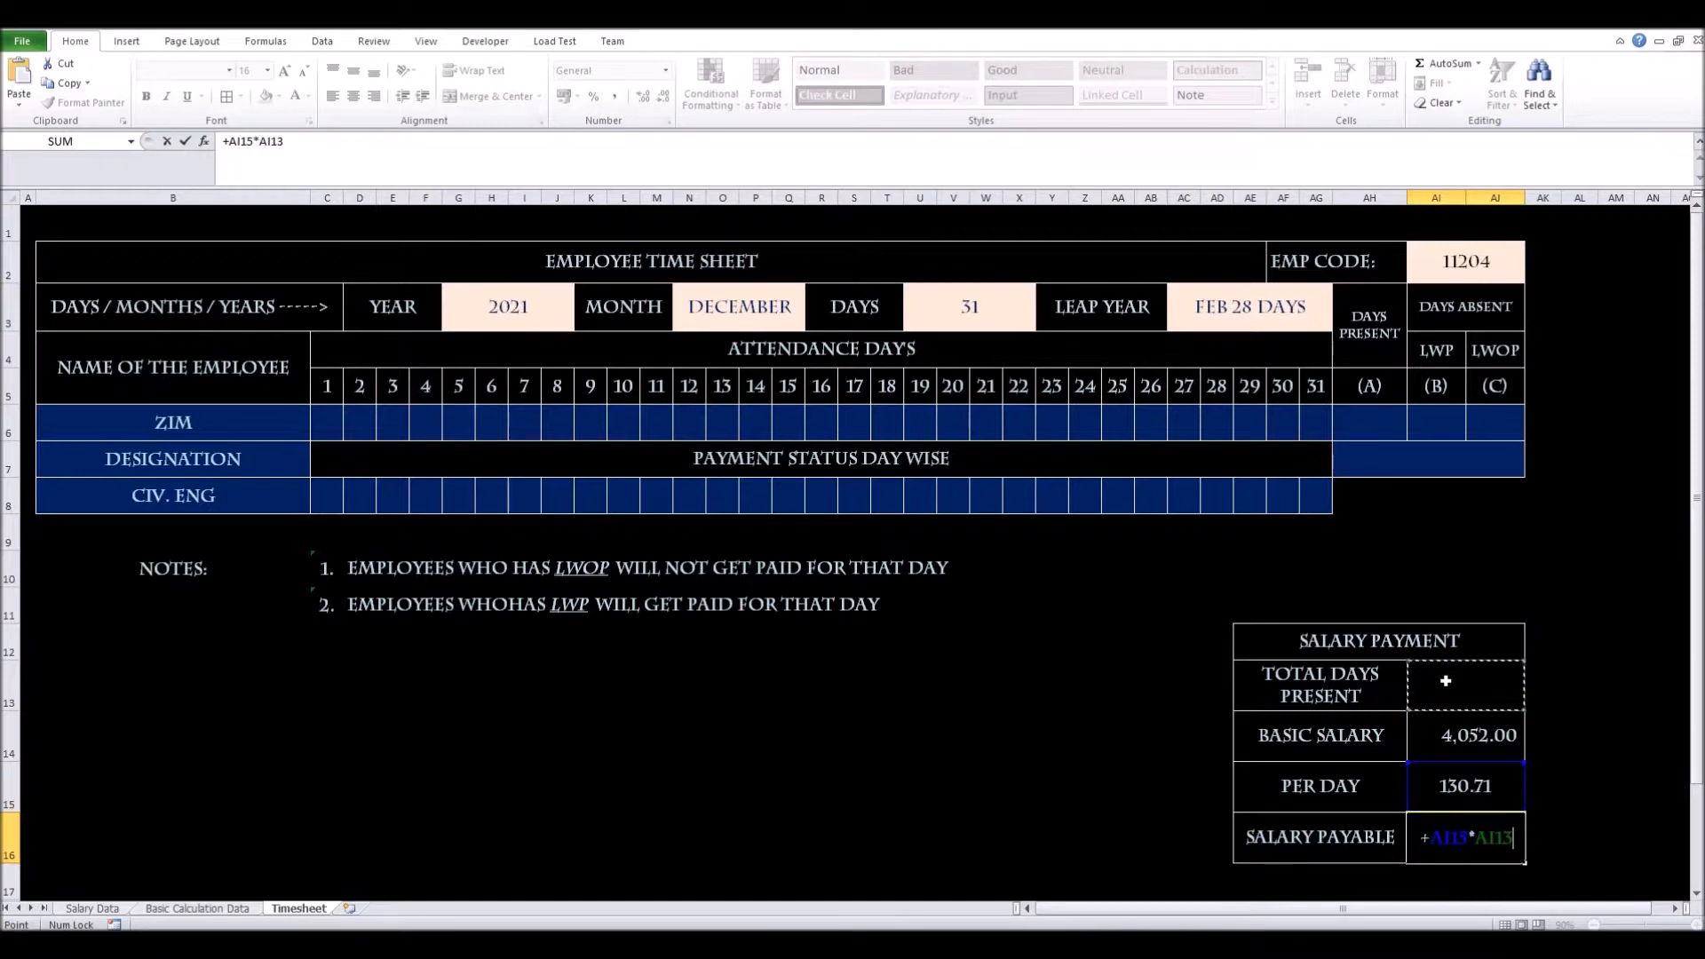
key(Return)
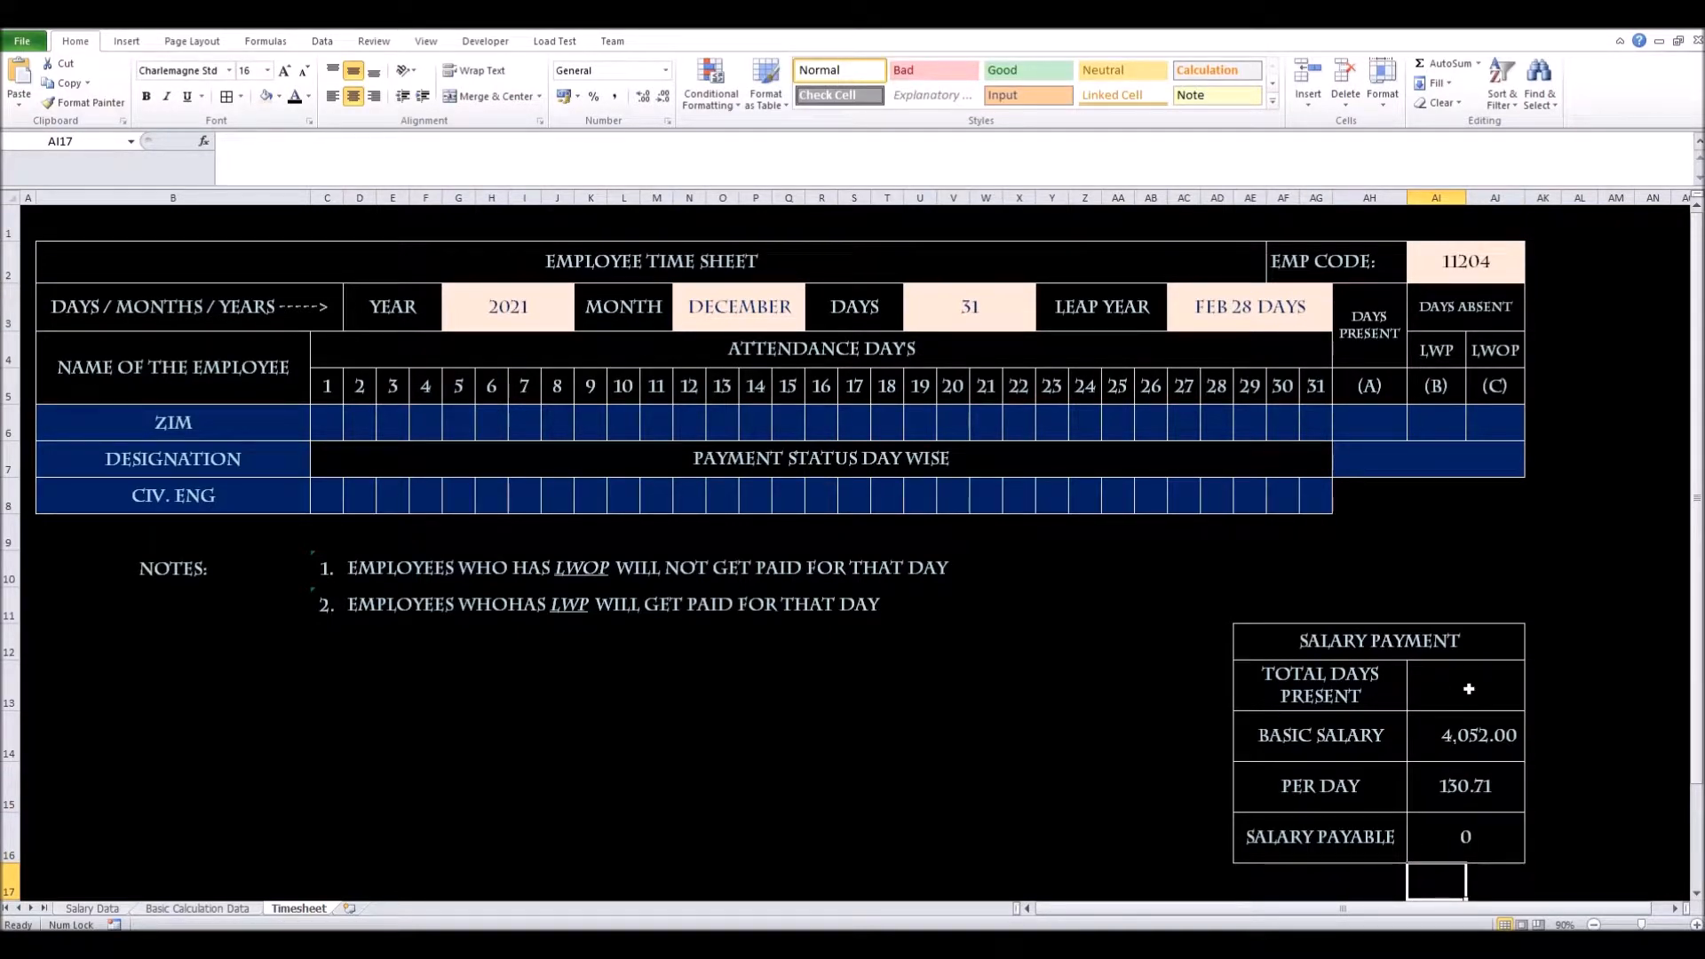
Enter 25 as TOTAL DAYS PRESENT, making salary payable 3267.7419
click(1469, 689)
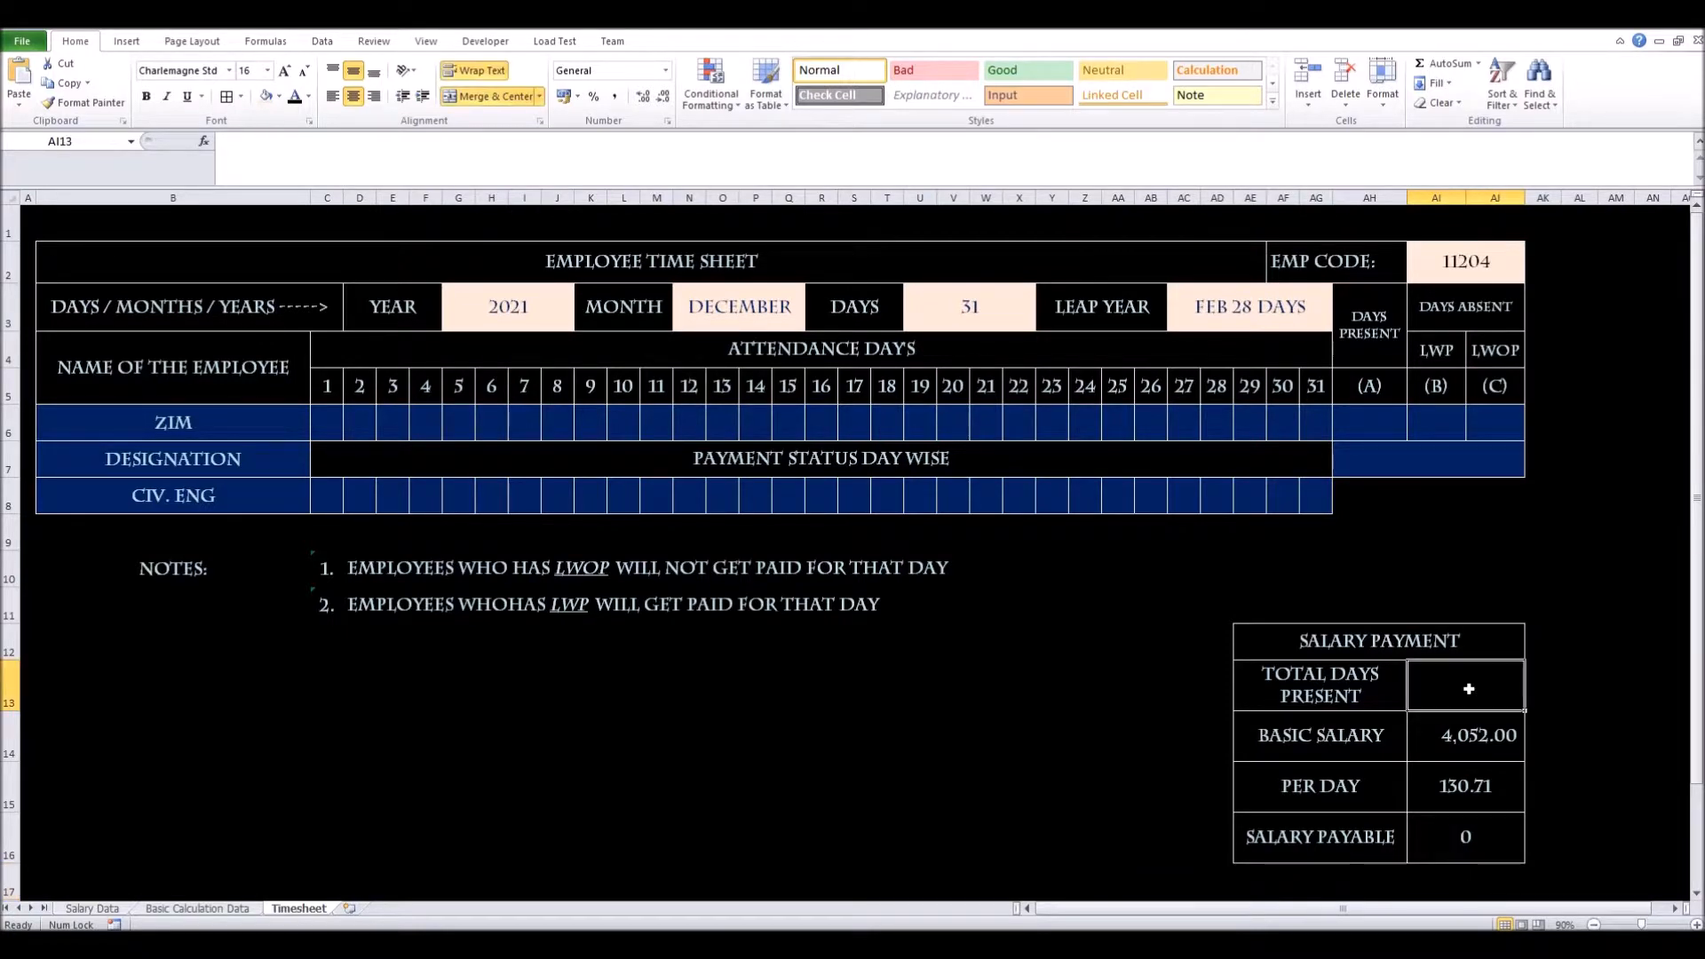
text(25)
key(Return)
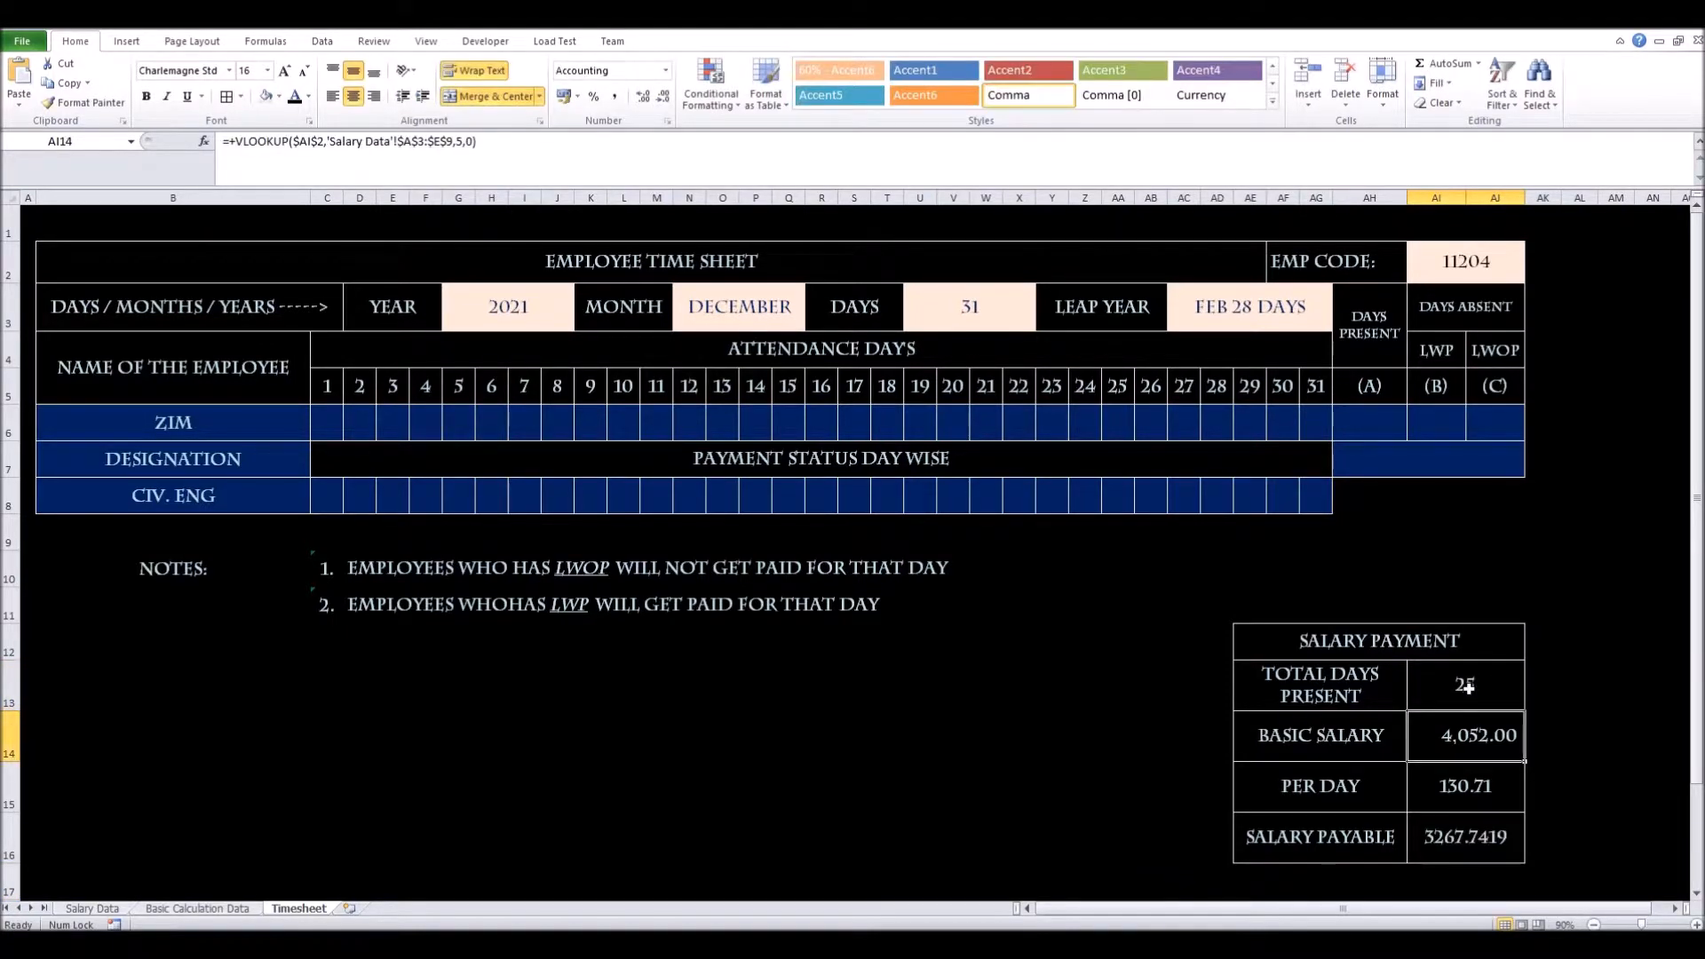
click(1476, 841)
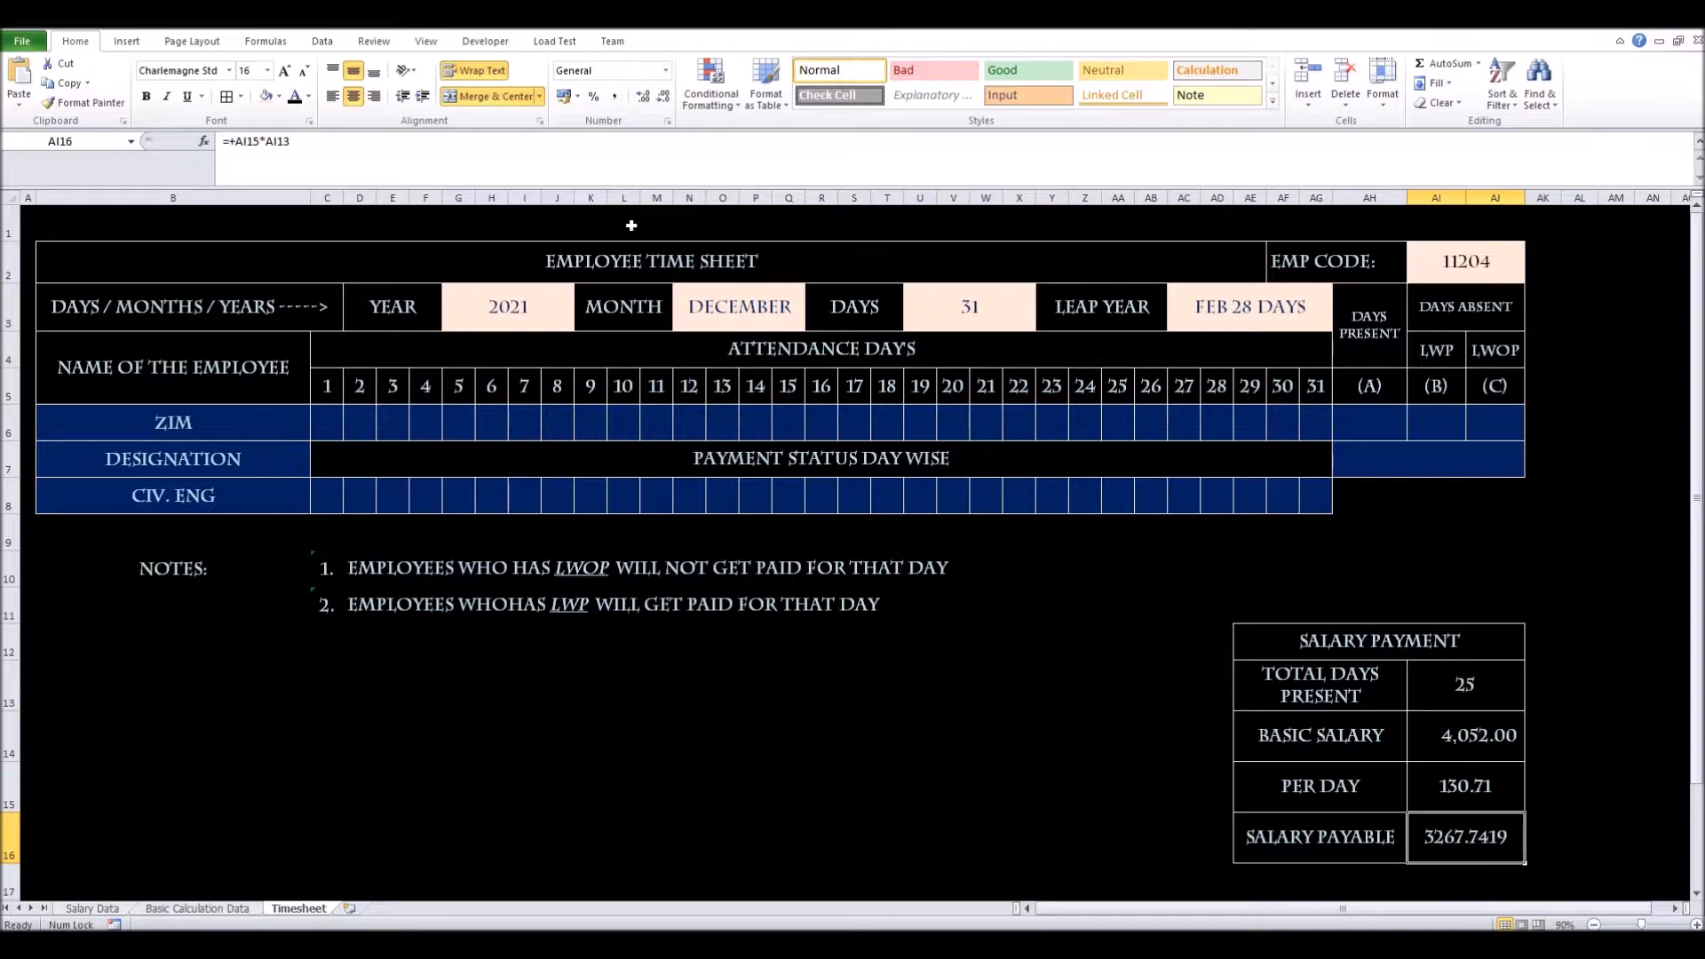
Show salary payable as 3,267.74 with two decimals and comma style
click(665, 95)
click(665, 95)
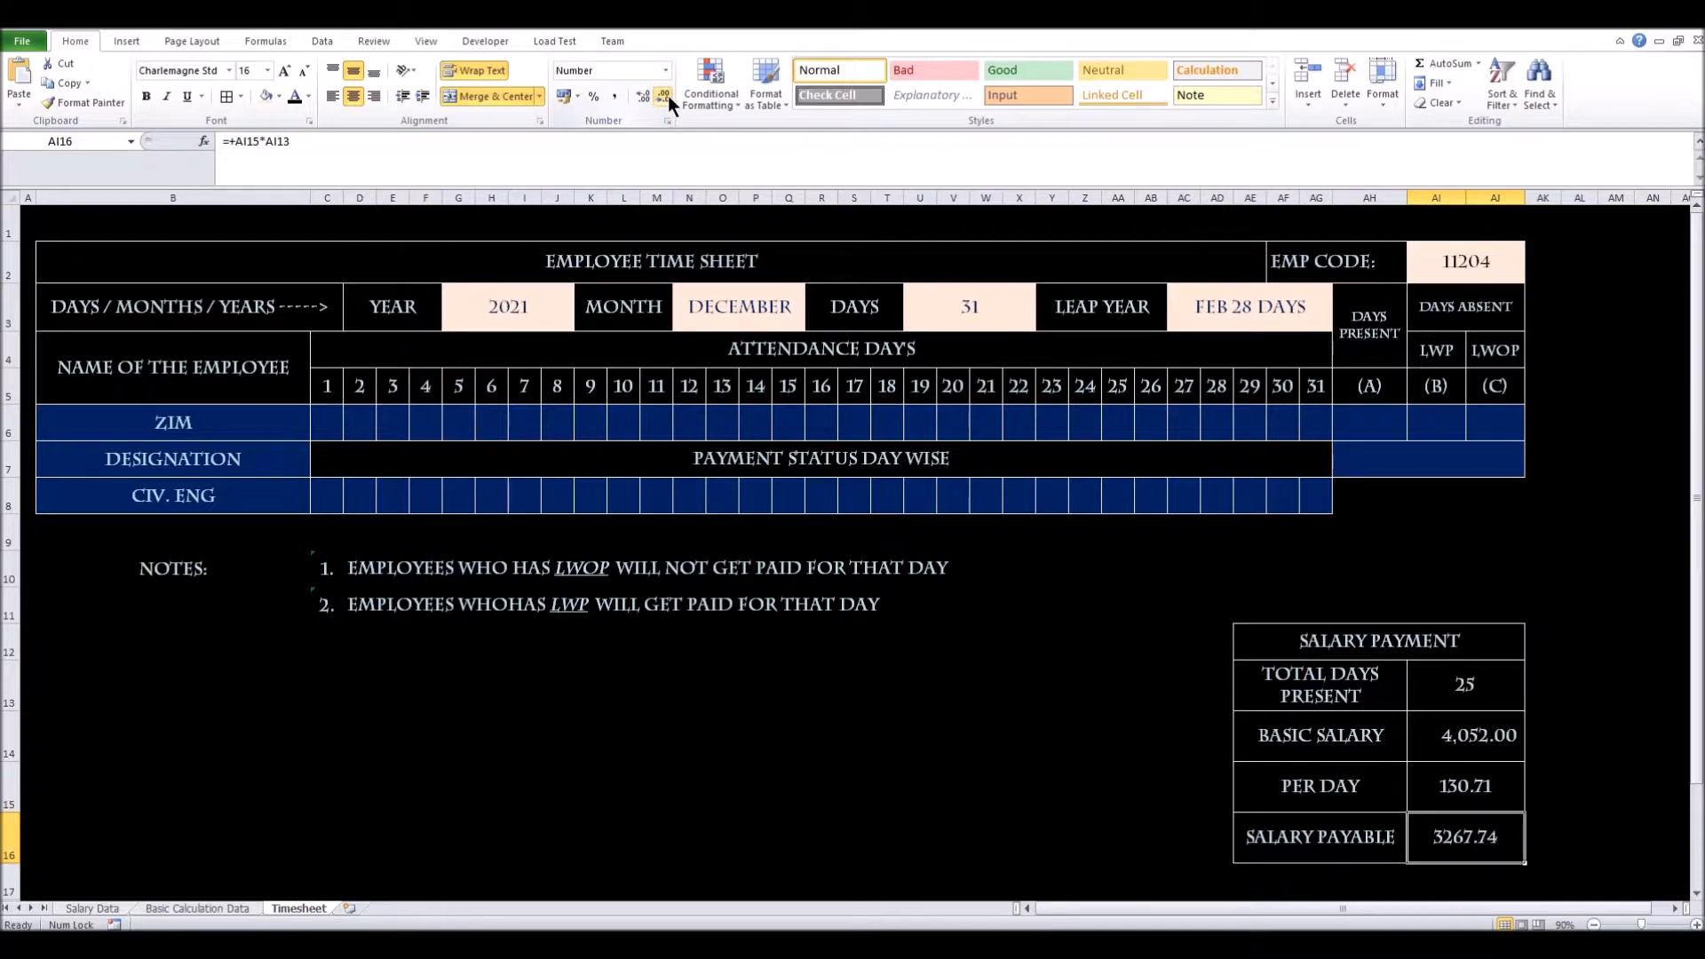
click(614, 97)
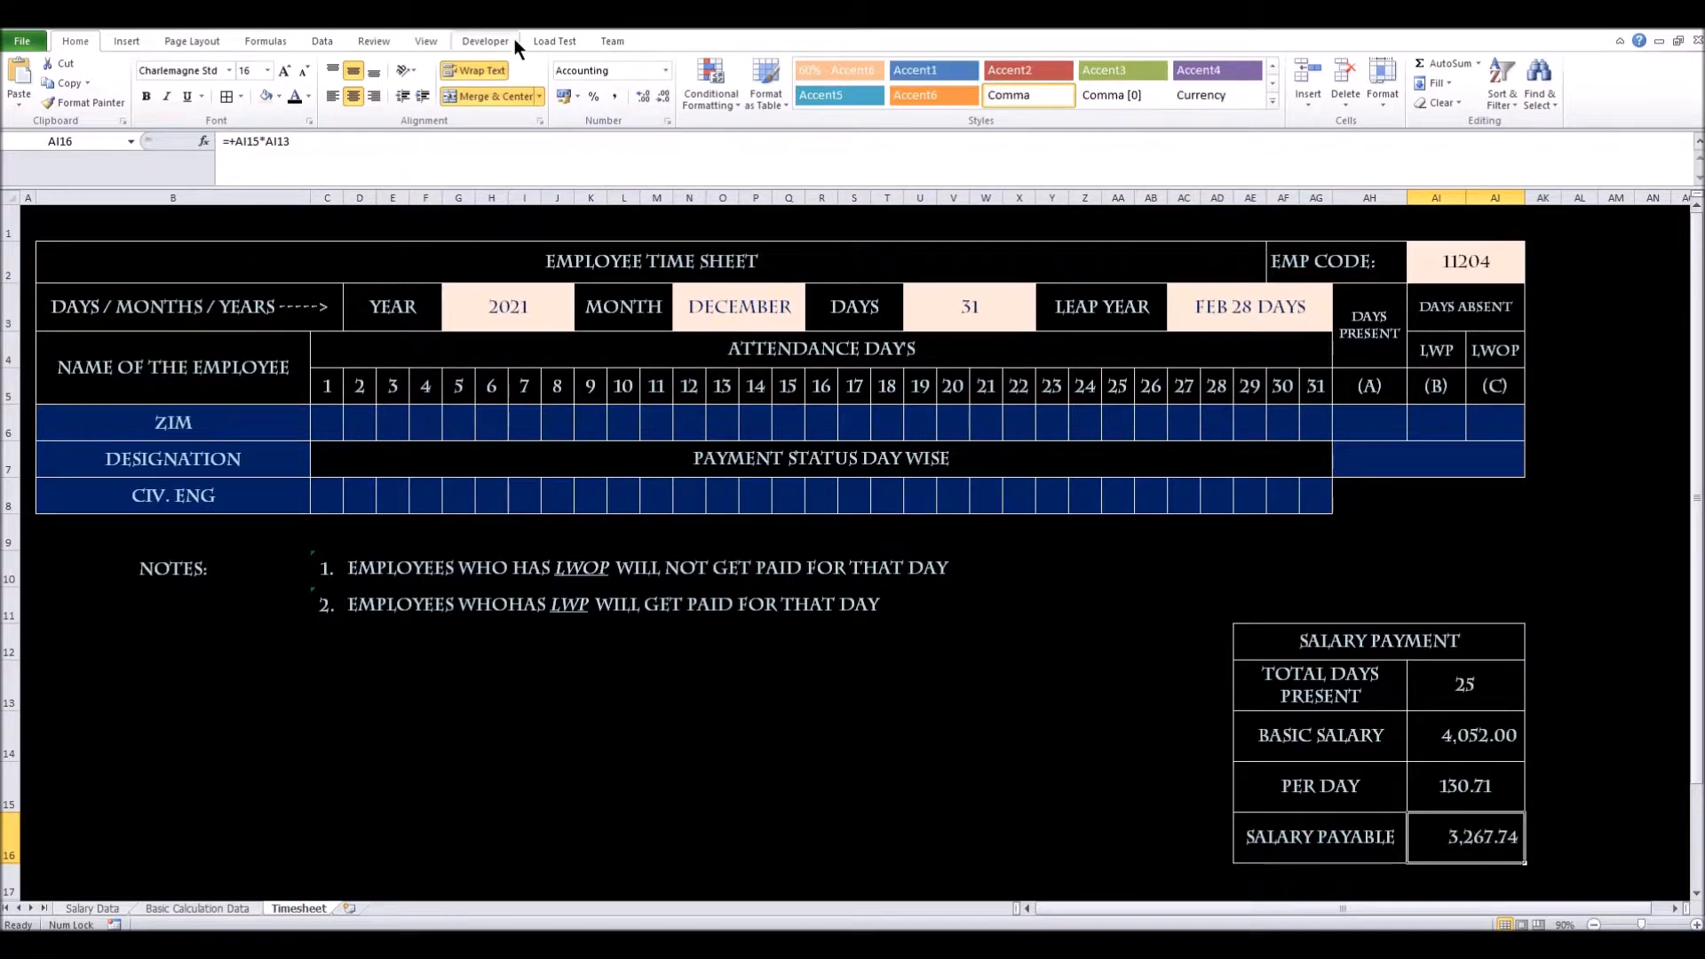
Fill the SALARY PAYABLE value and its label dark blue
click(279, 98)
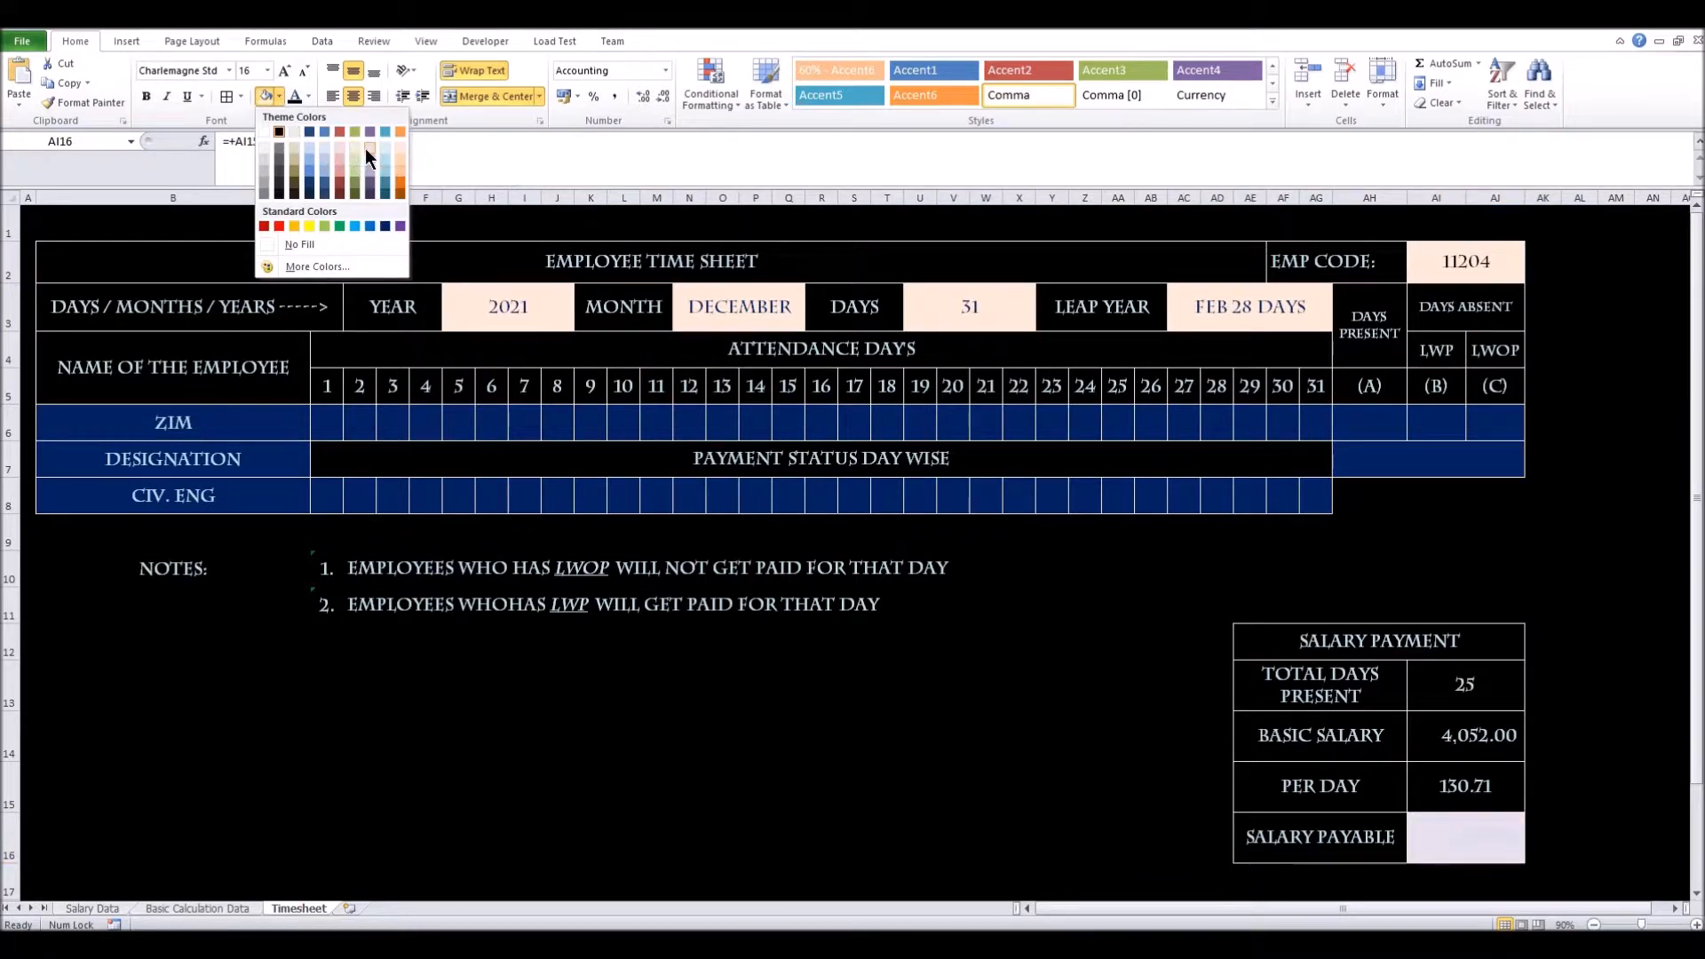
click(384, 222)
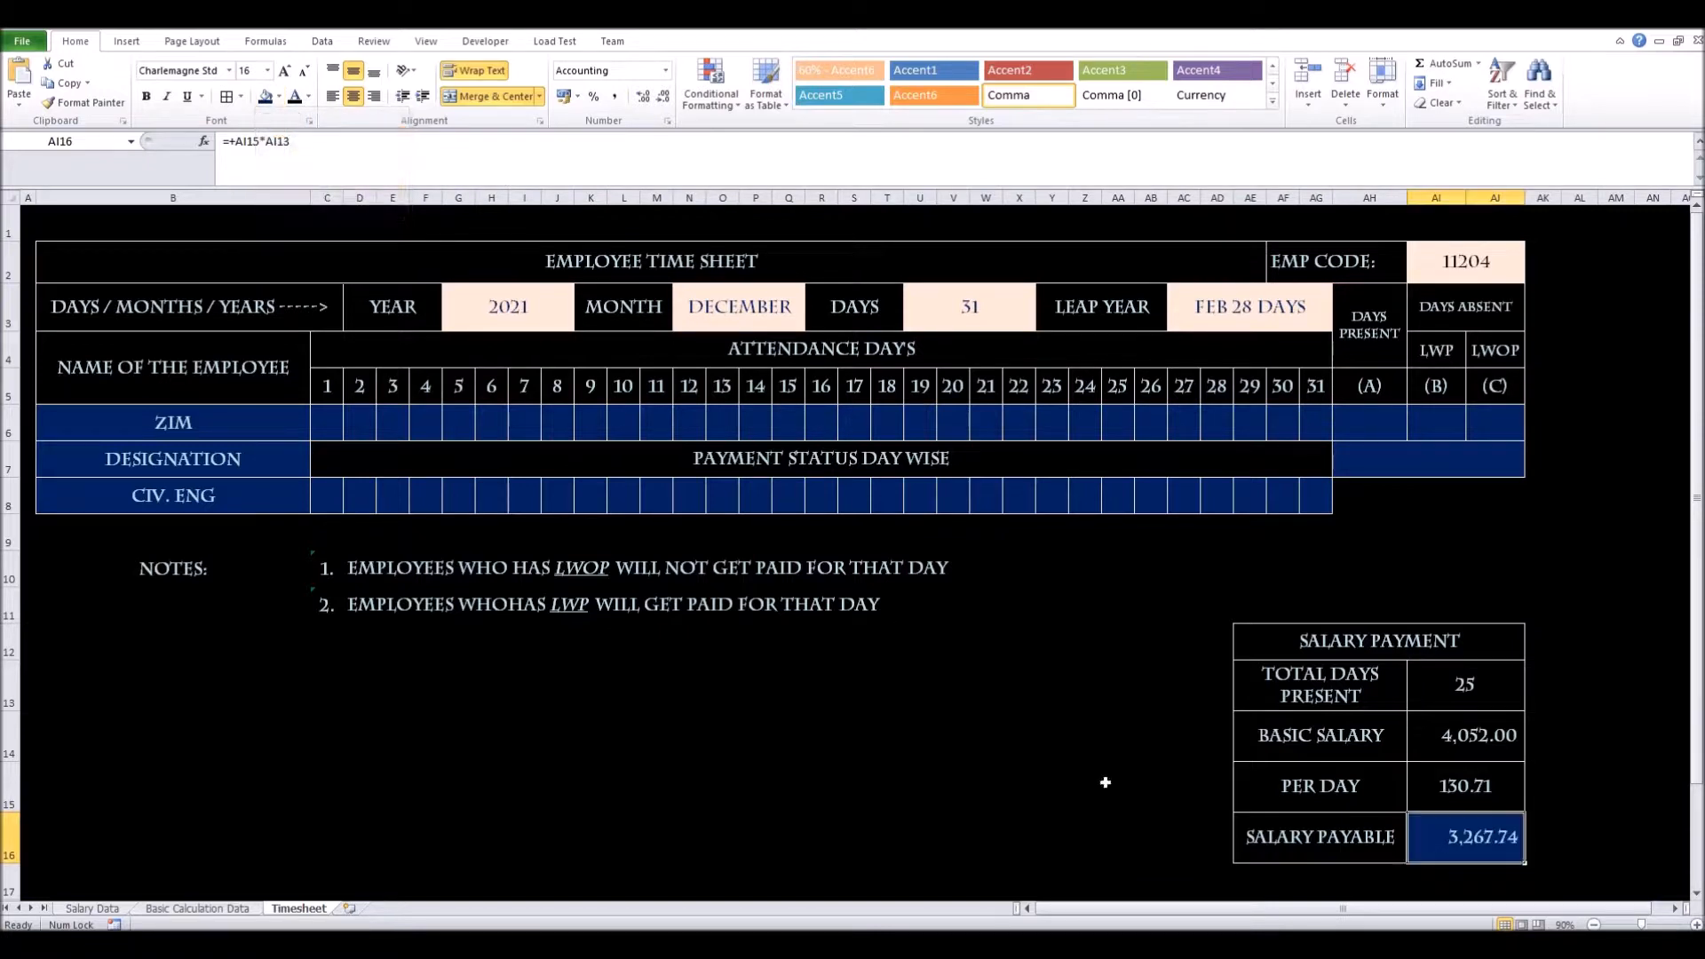
click(1152, 850)
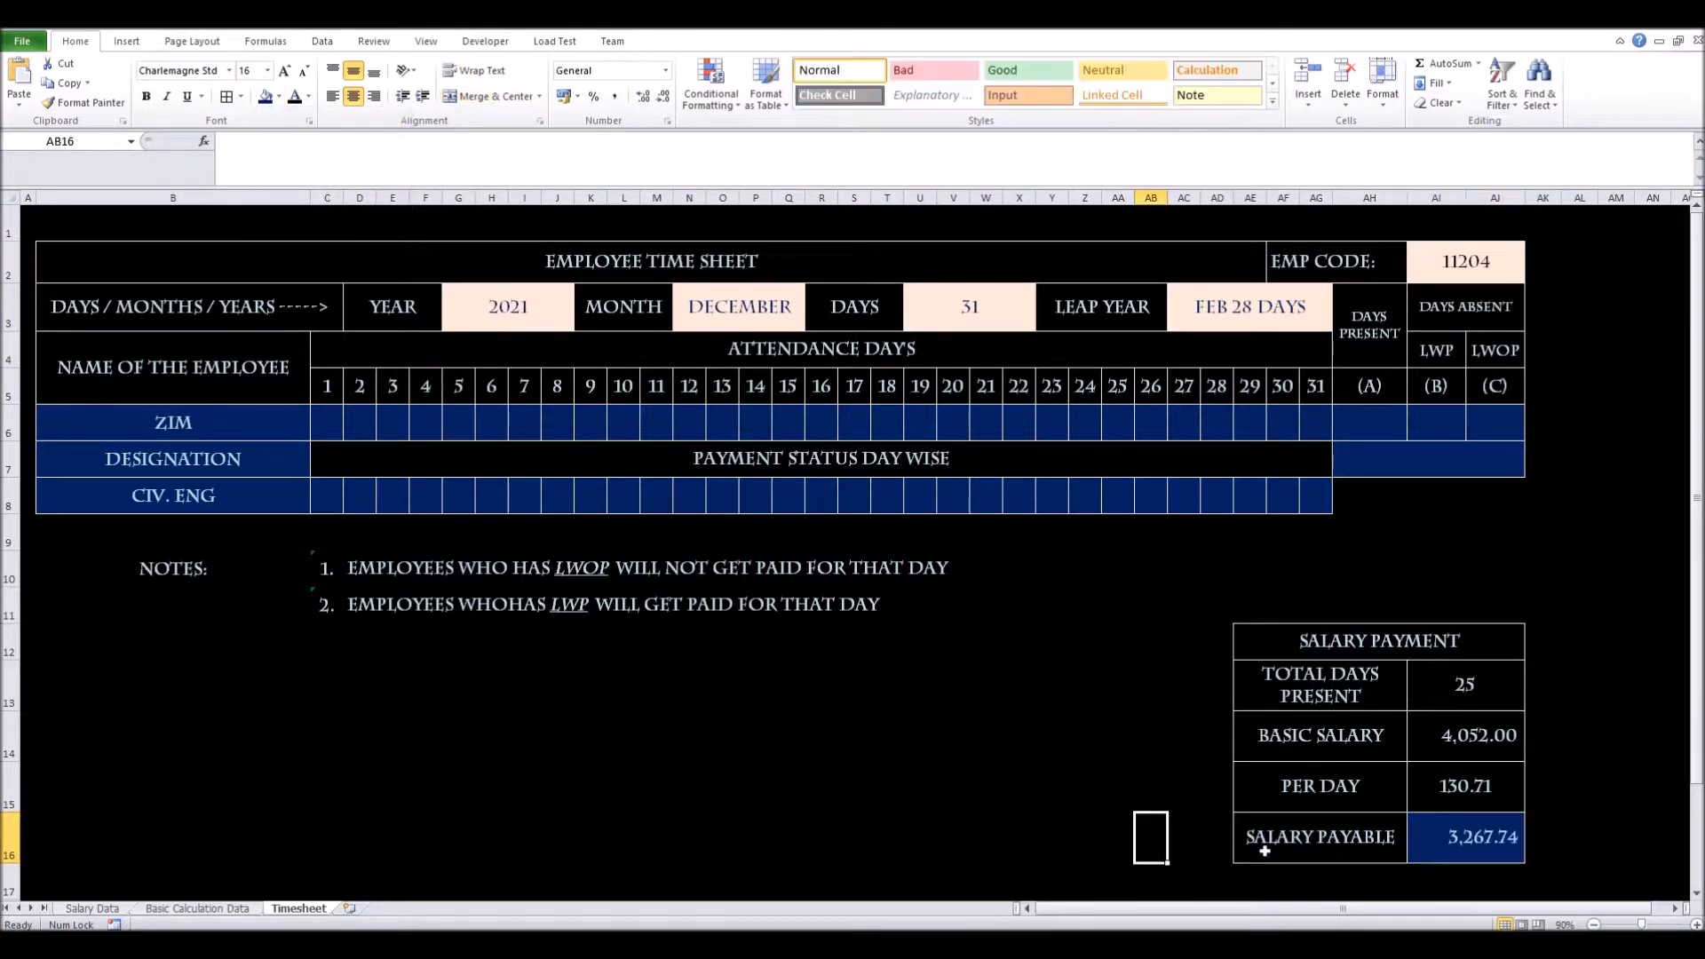
click(1349, 859)
click(265, 96)
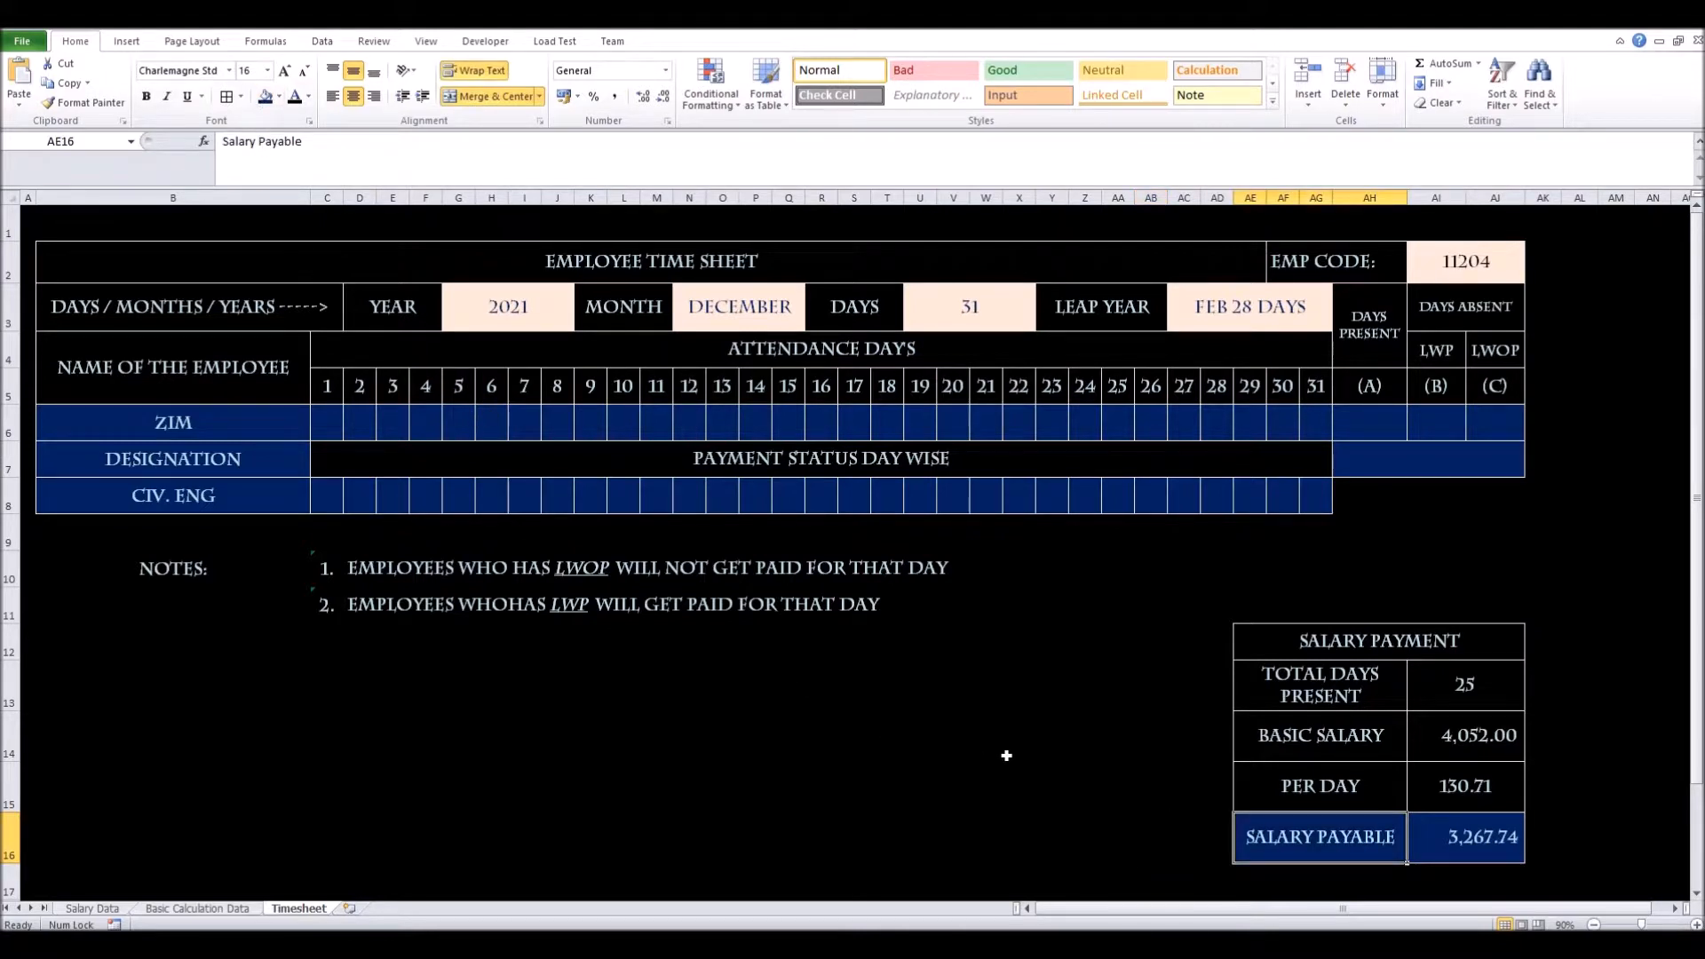
Set the salary payable figure to font size 18, then select the row 6 day cells
click(1450, 844)
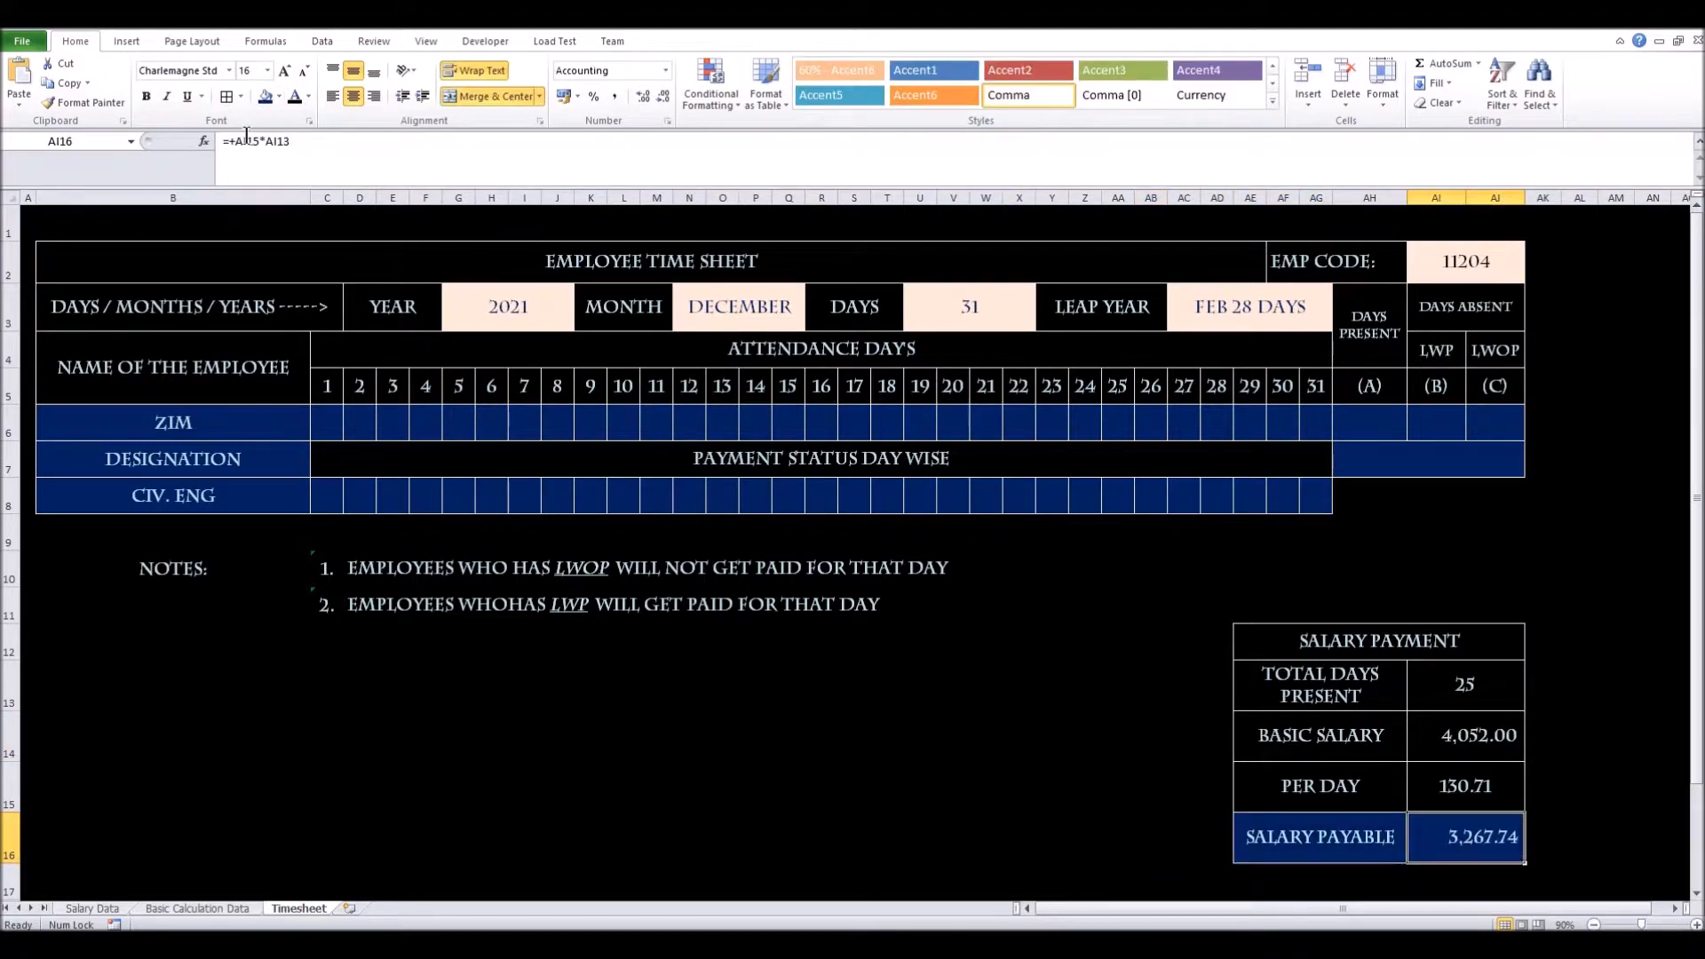
click(284, 70)
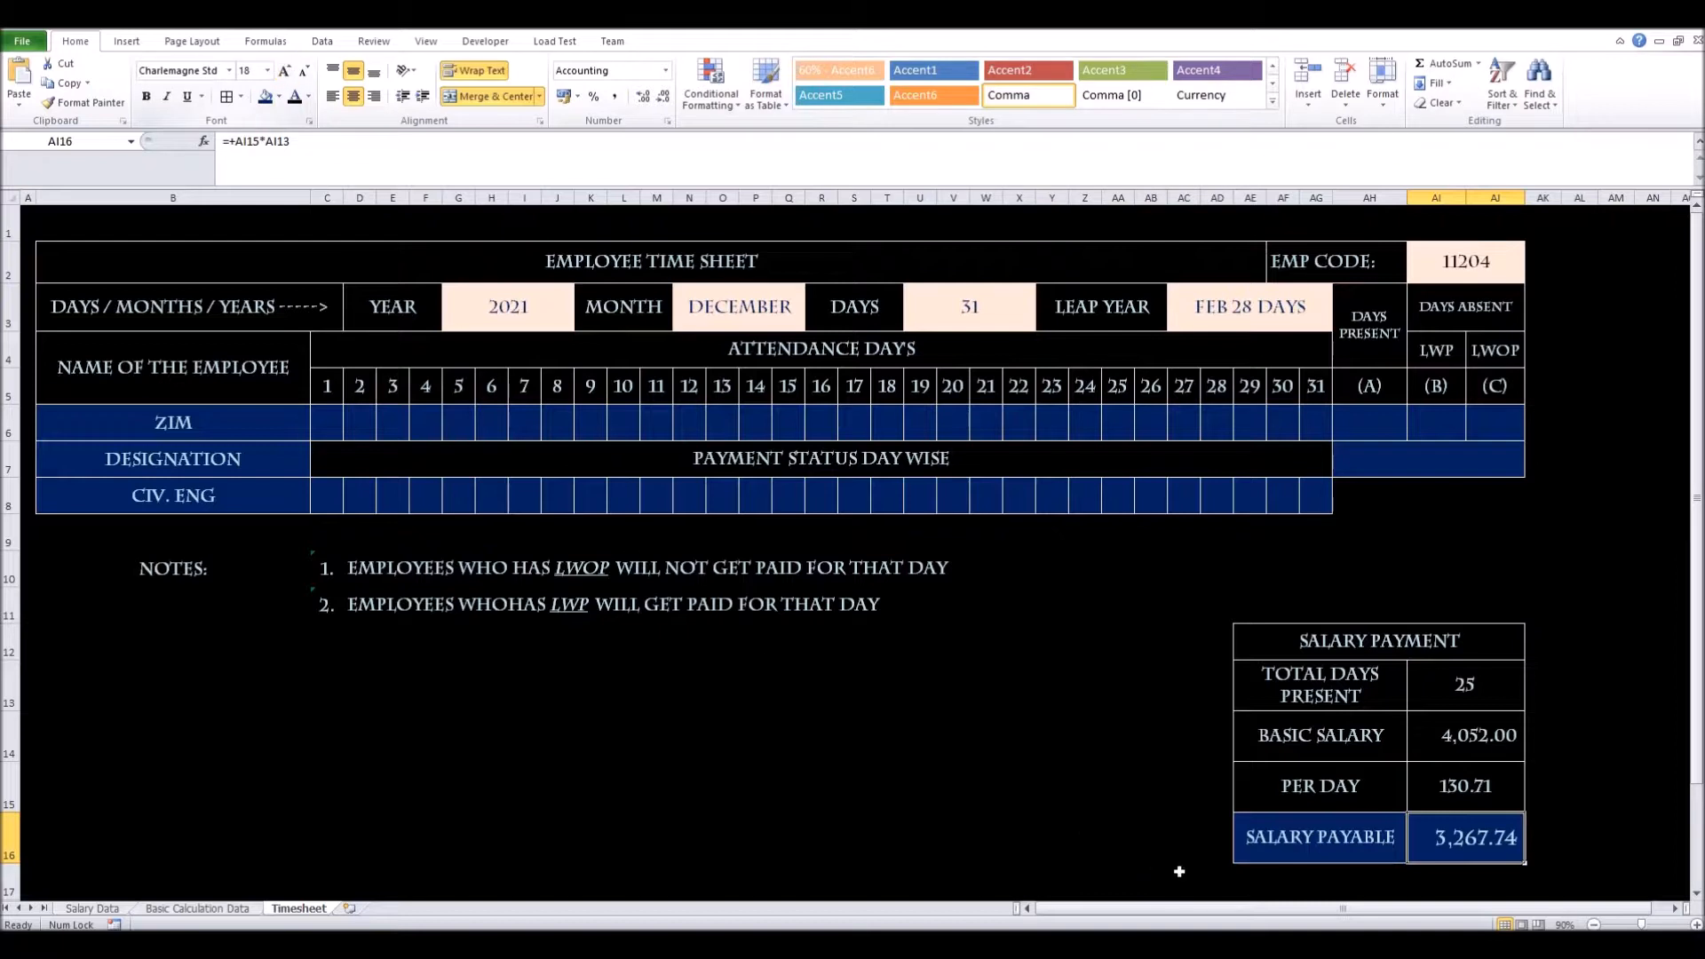
click(1118, 839)
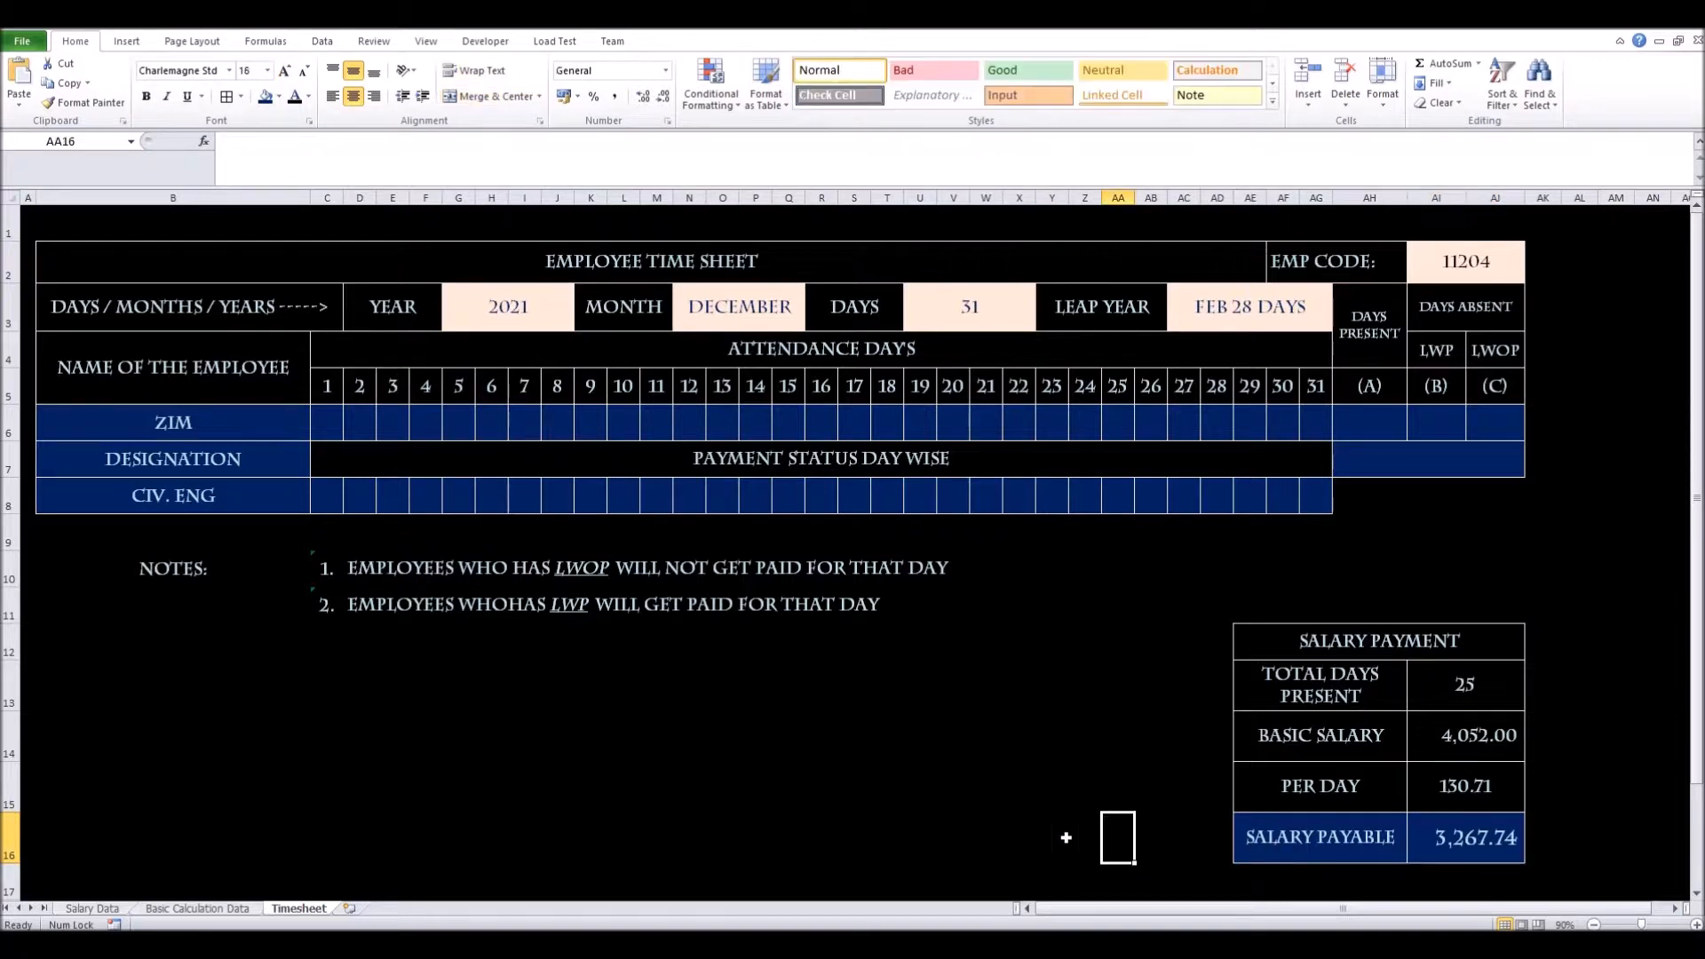
click(1417, 843)
click(1118, 749)
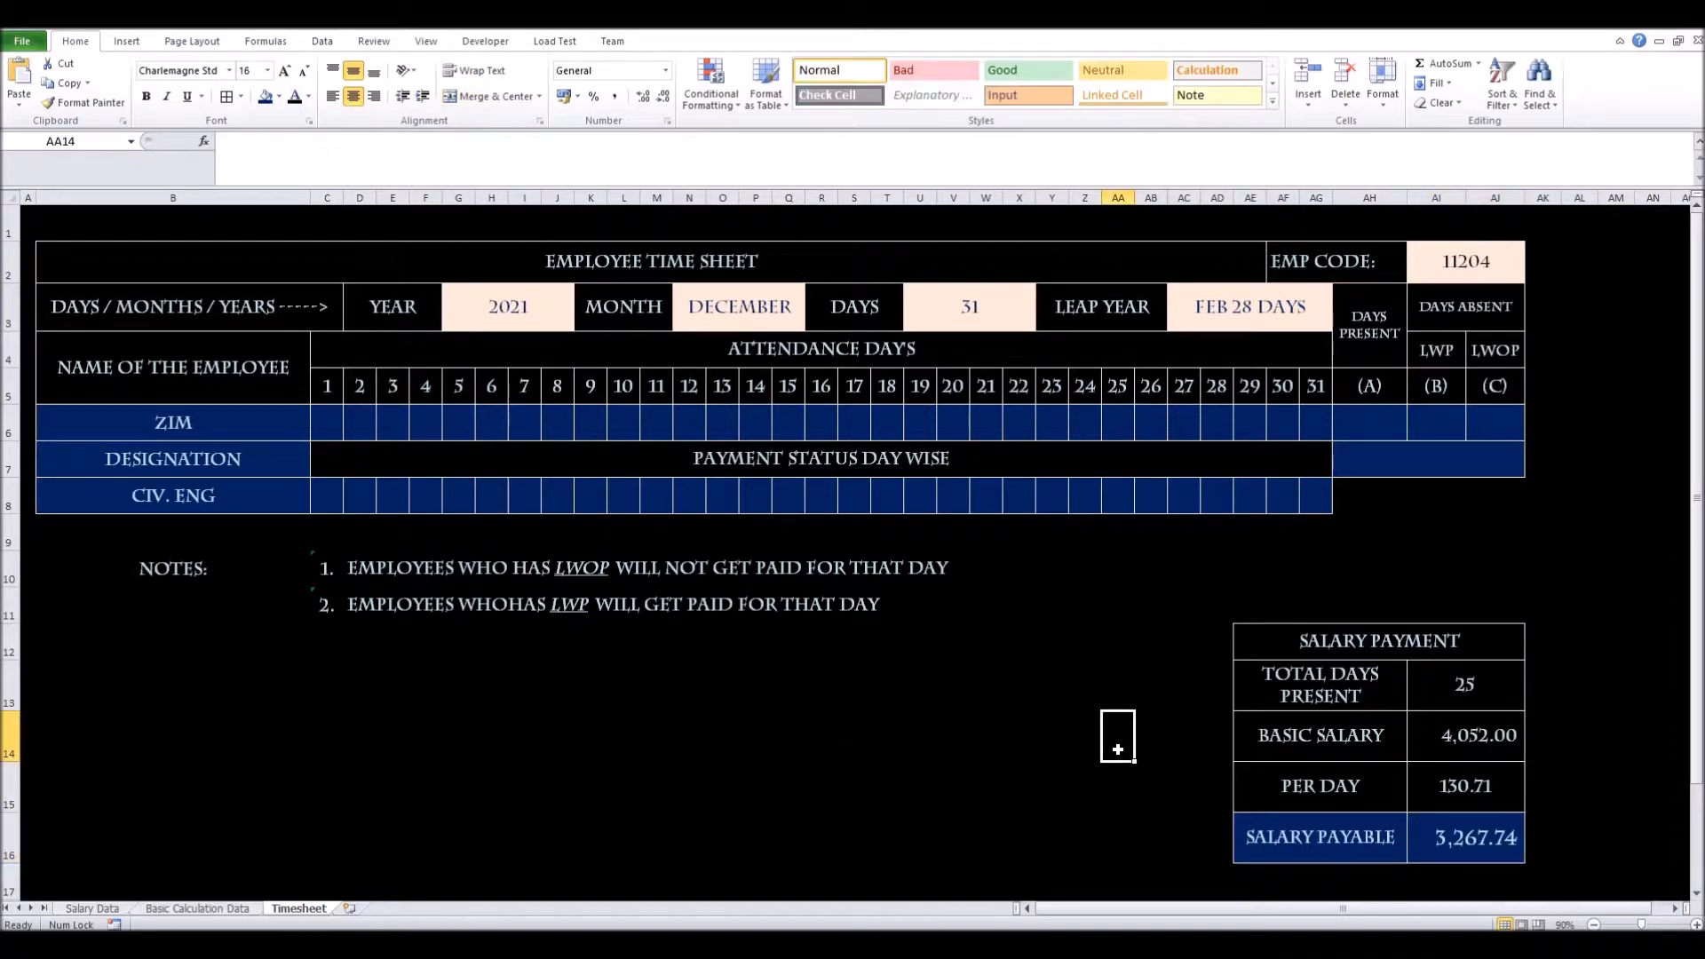
drag(330, 427, 1309, 428)
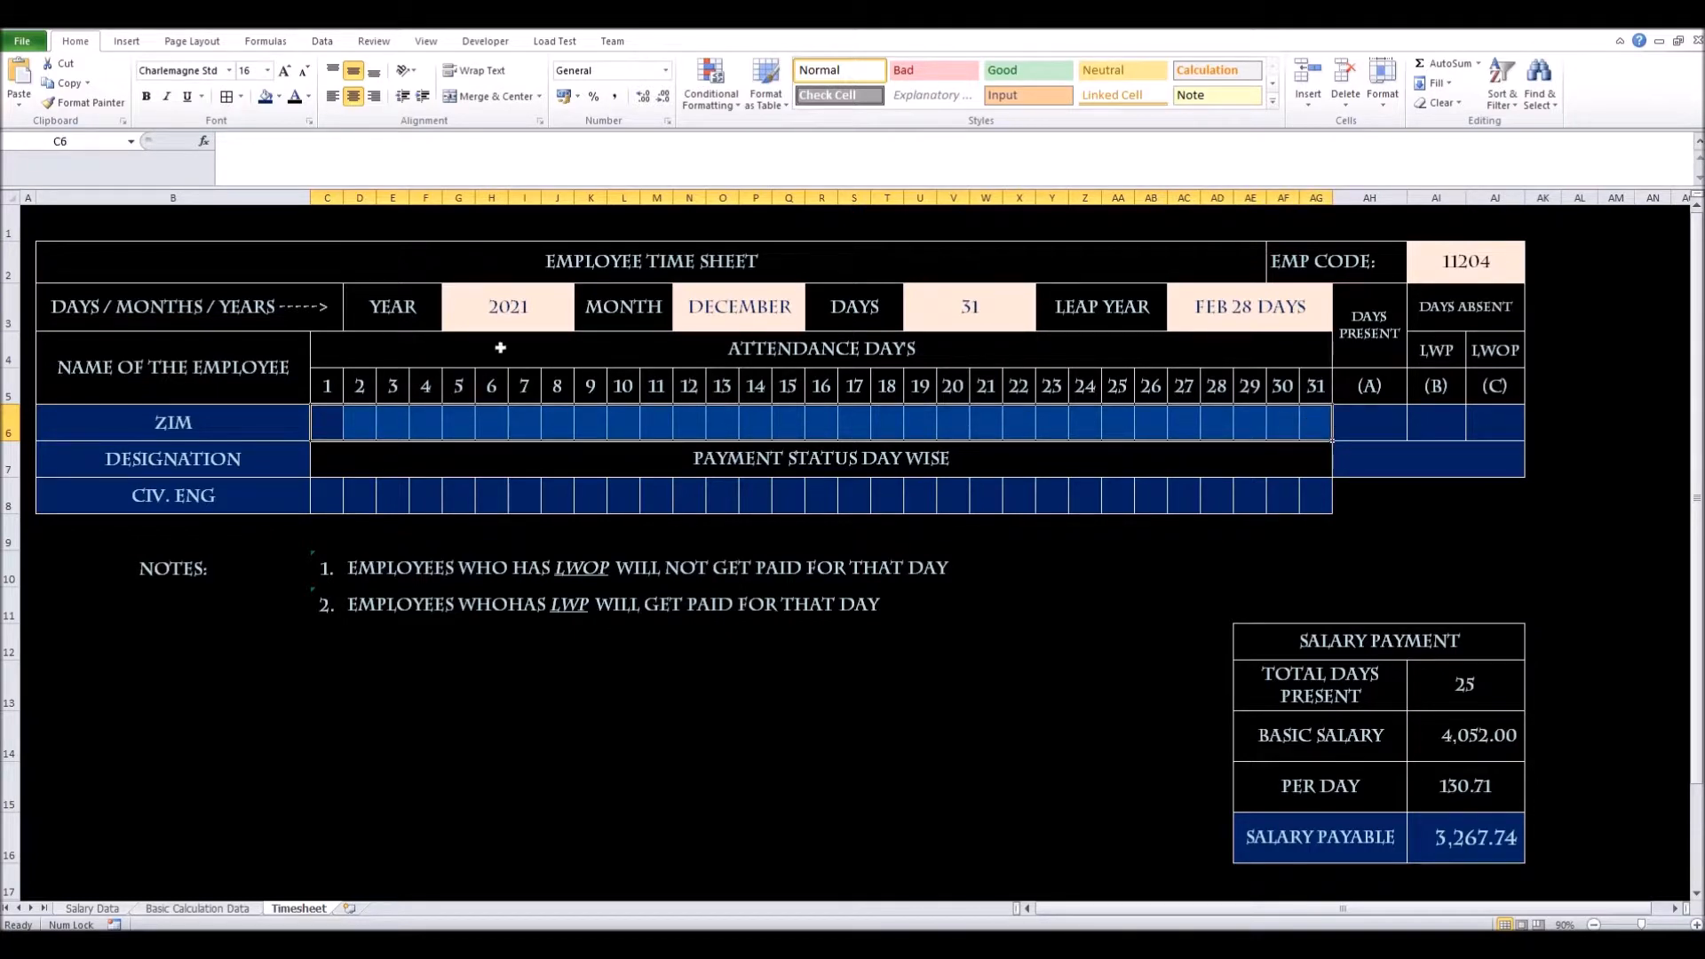
click(325, 423)
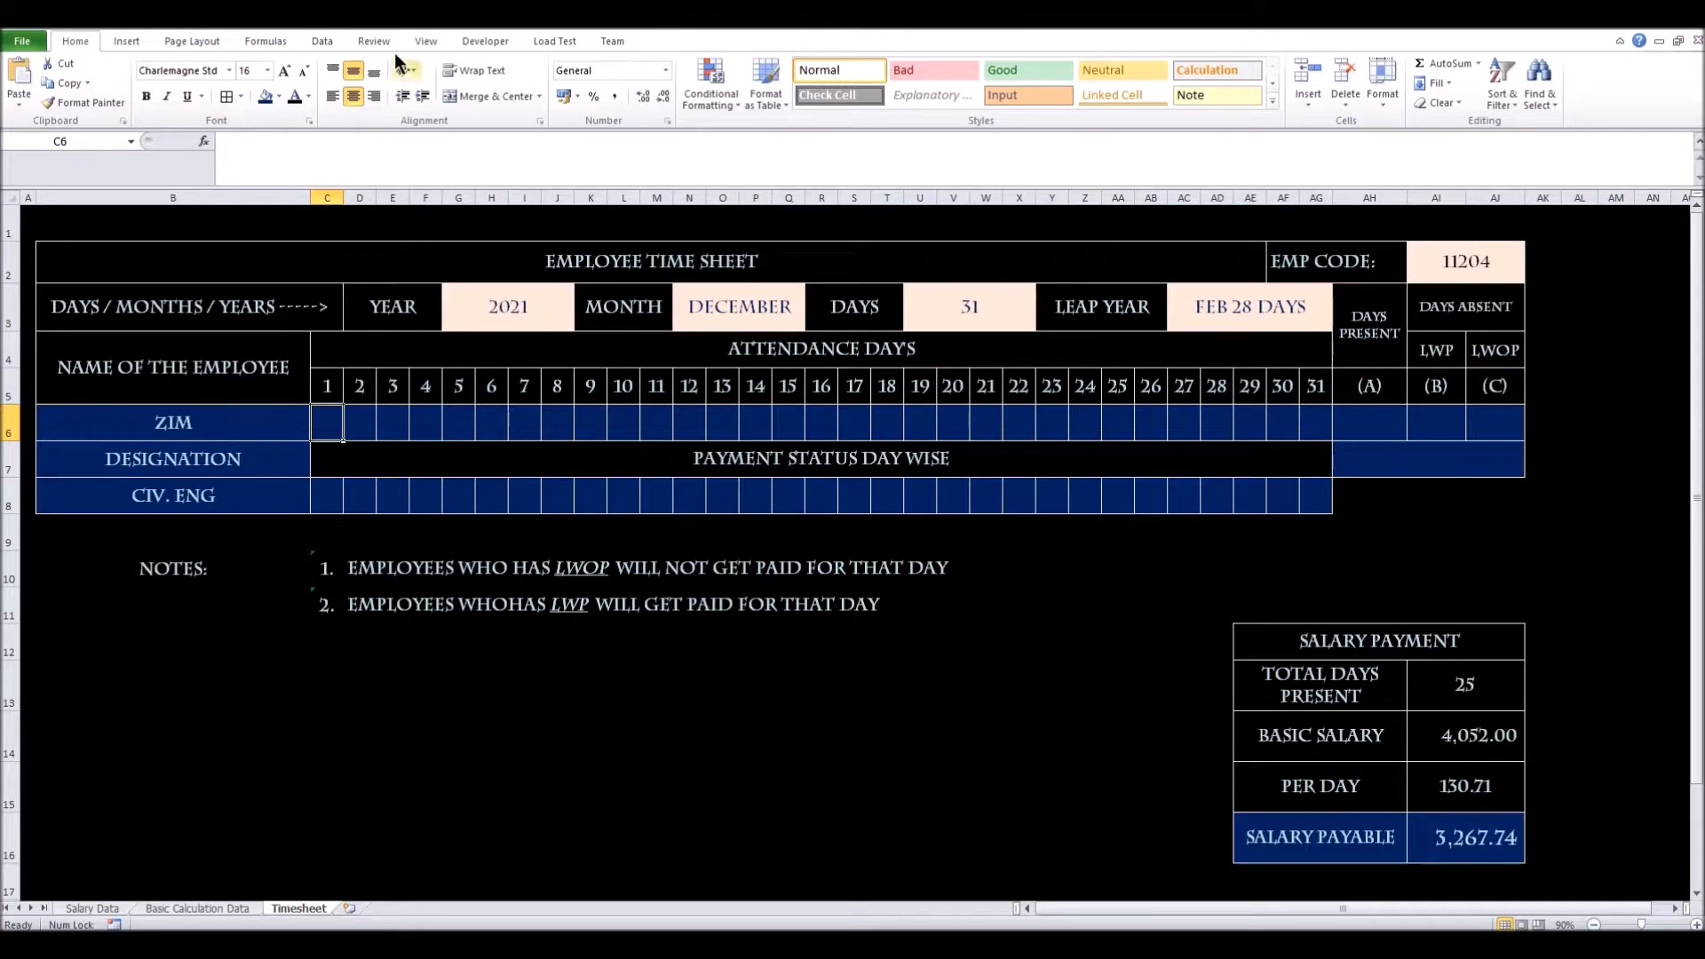
Start a List data validation rule for Timesheet cell C6
click(332, 40)
click(682, 77)
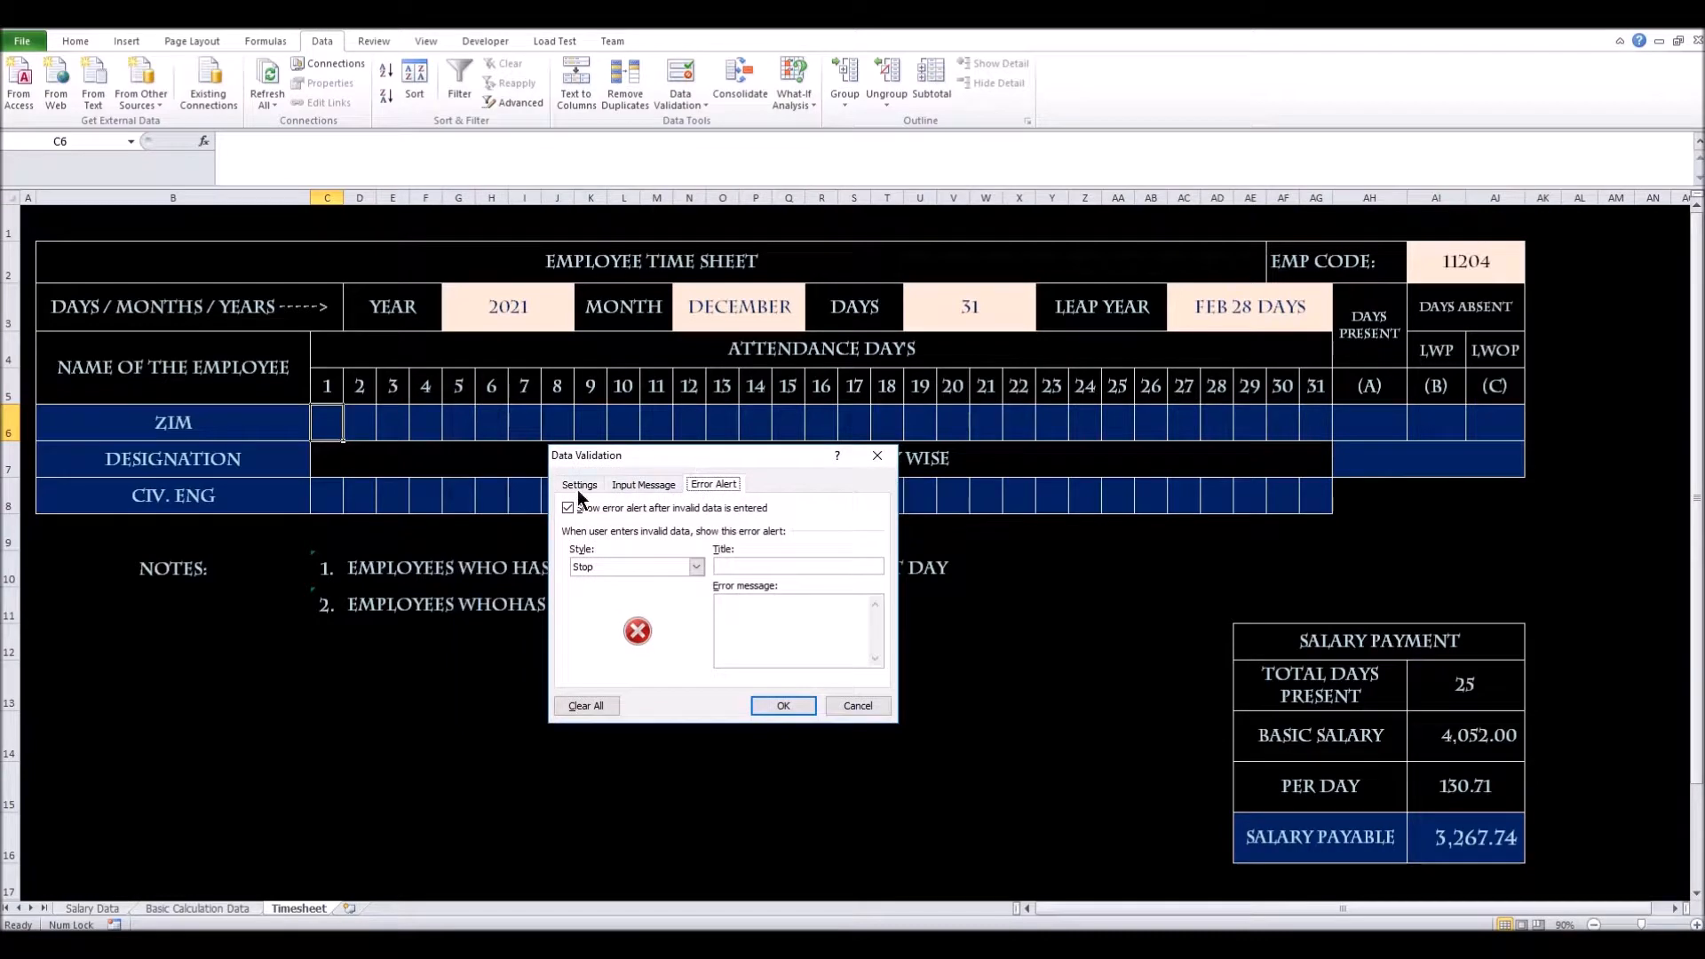
click(579, 485)
click(689, 541)
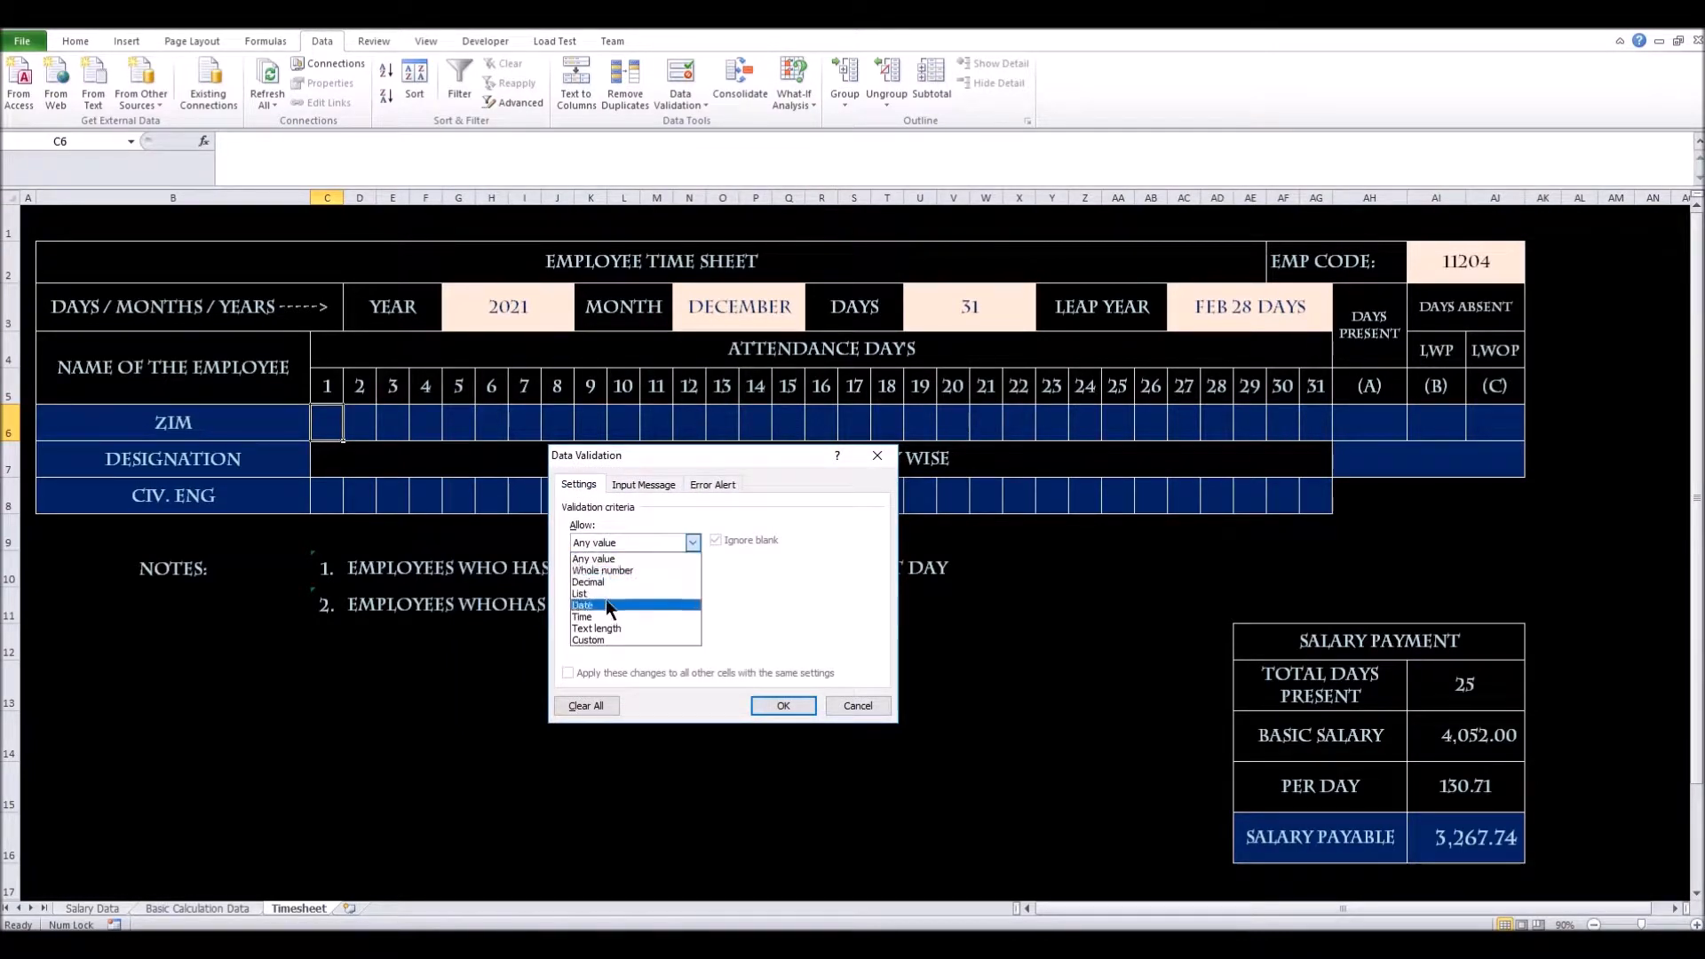
click(606, 598)
click(691, 542)
click(627, 588)
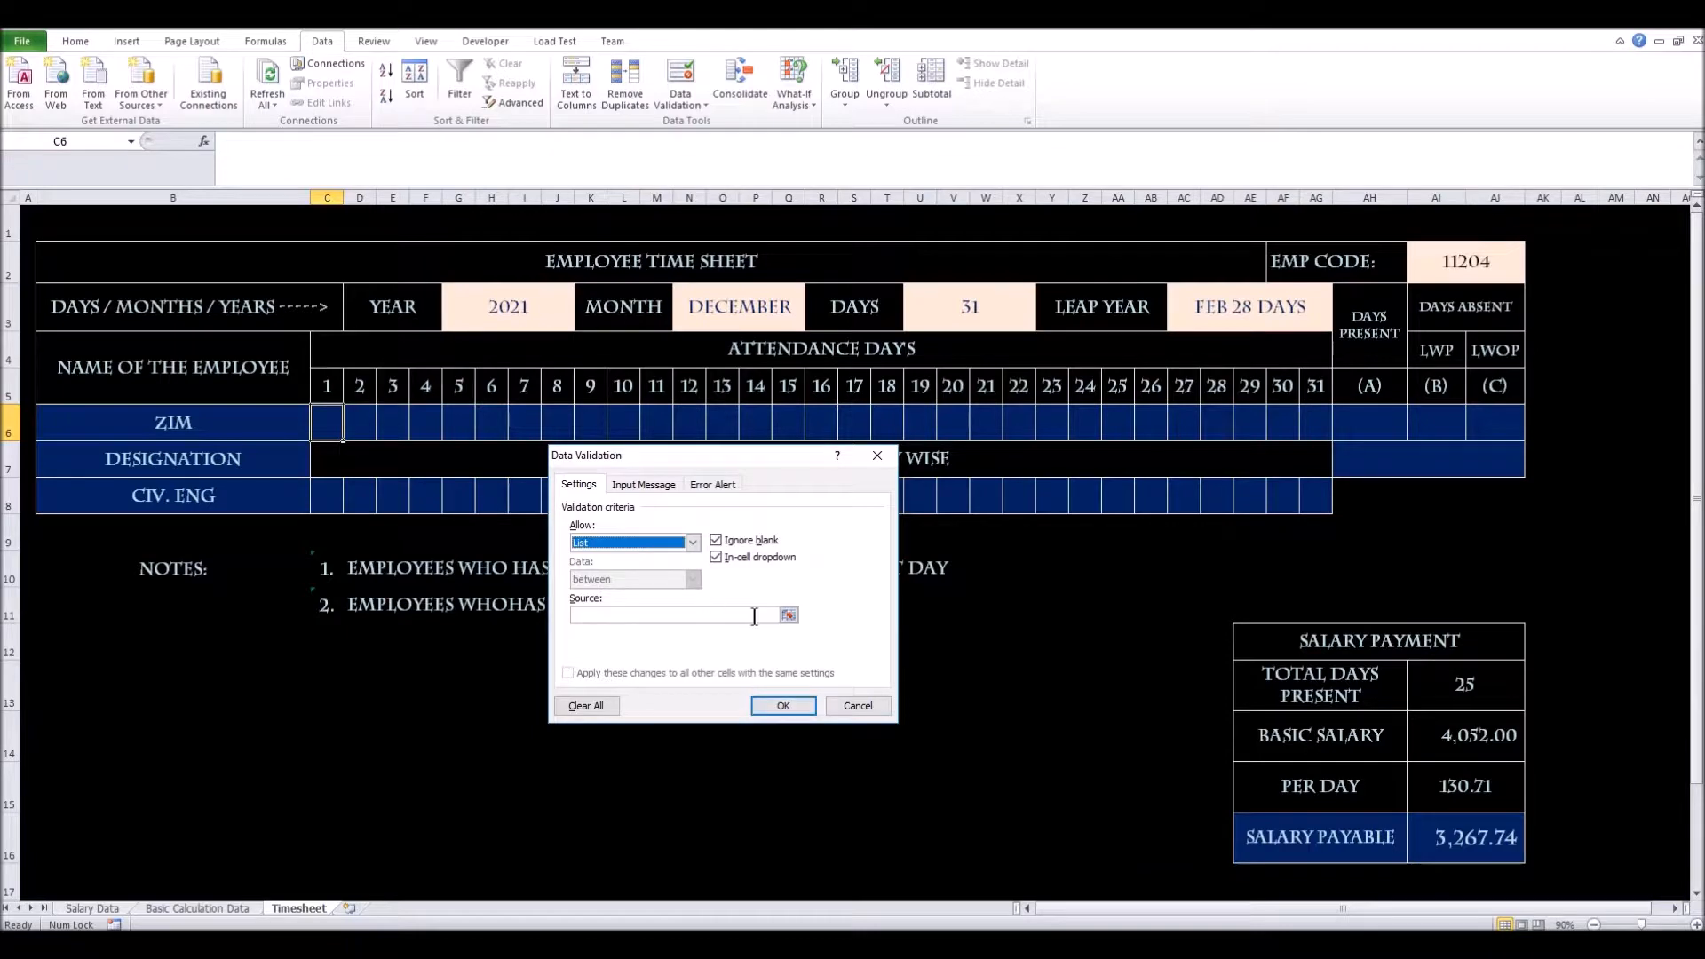
Set the list source to 'Basic Calculation Data'!$X$3:$X$6 (A, LWP, LP, P) and apply it
click(789, 615)
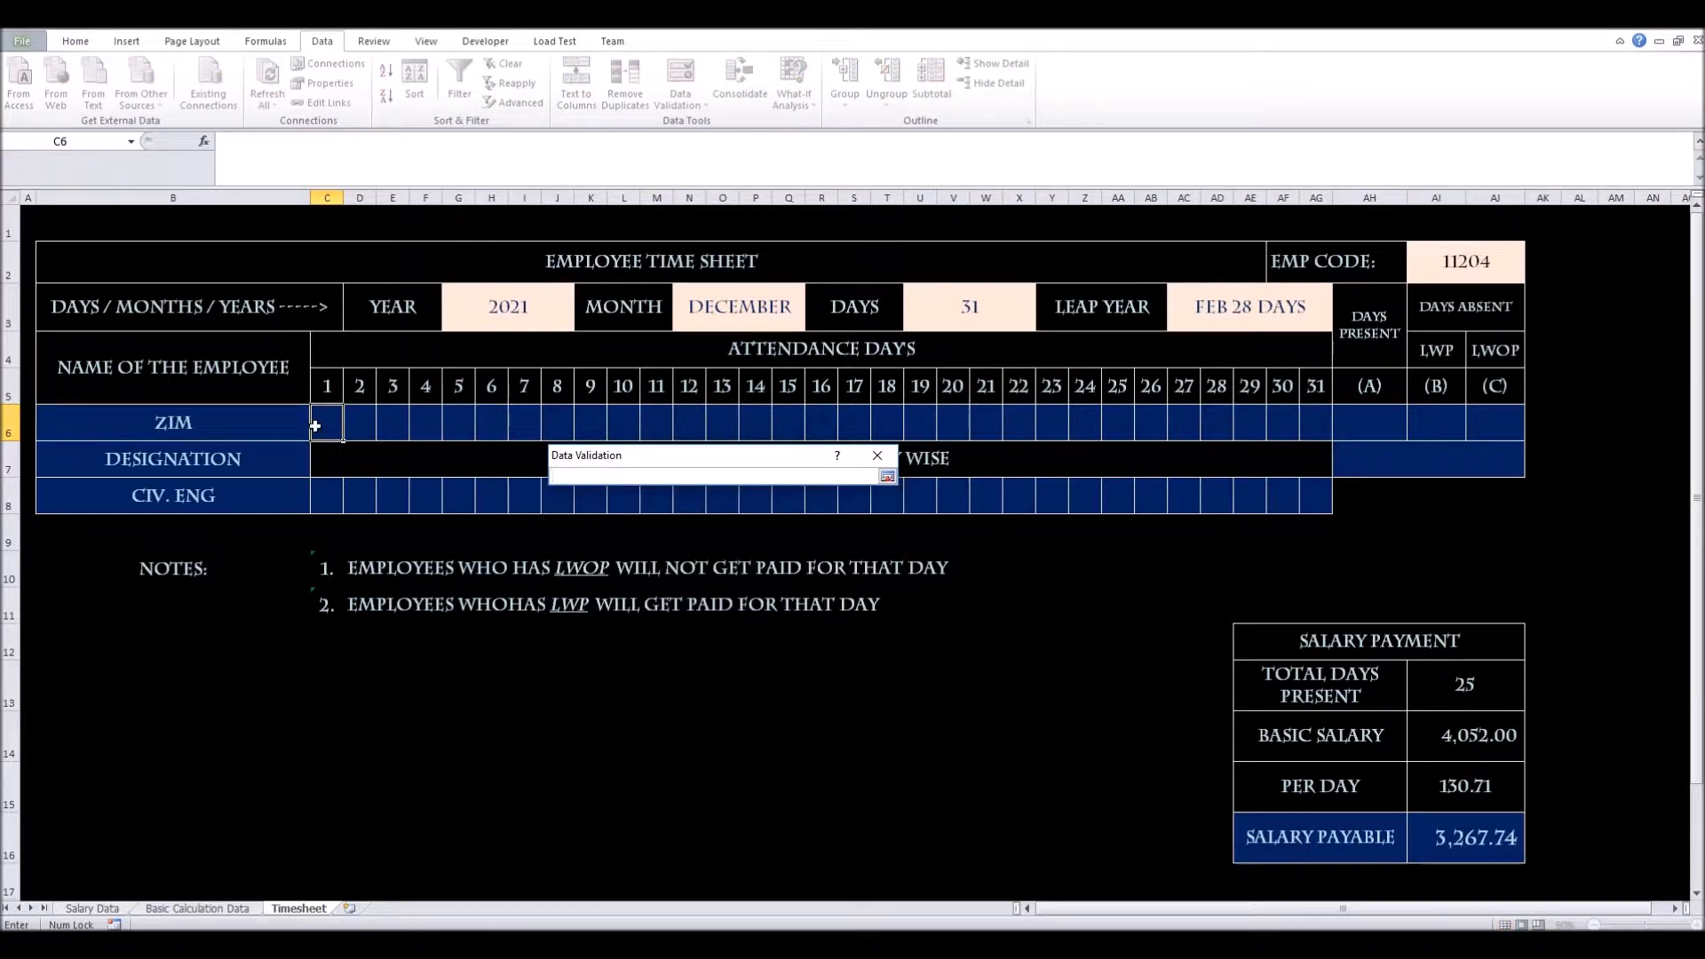
click(216, 909)
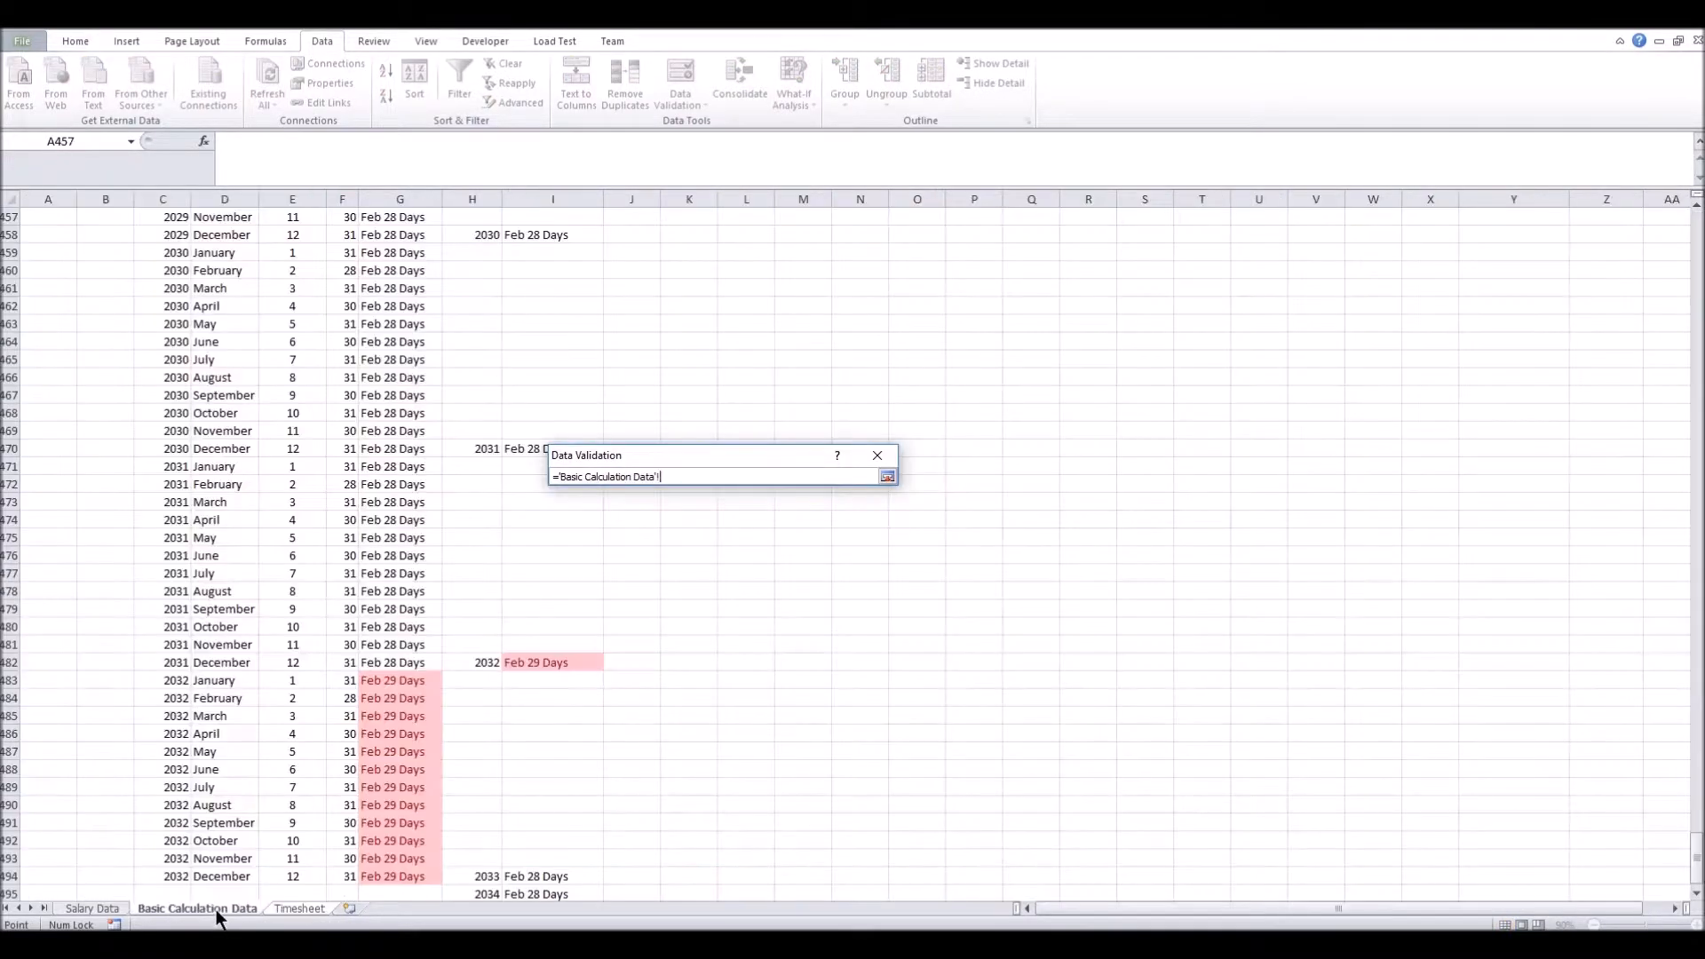
scroll(1313, 529, up, 19)
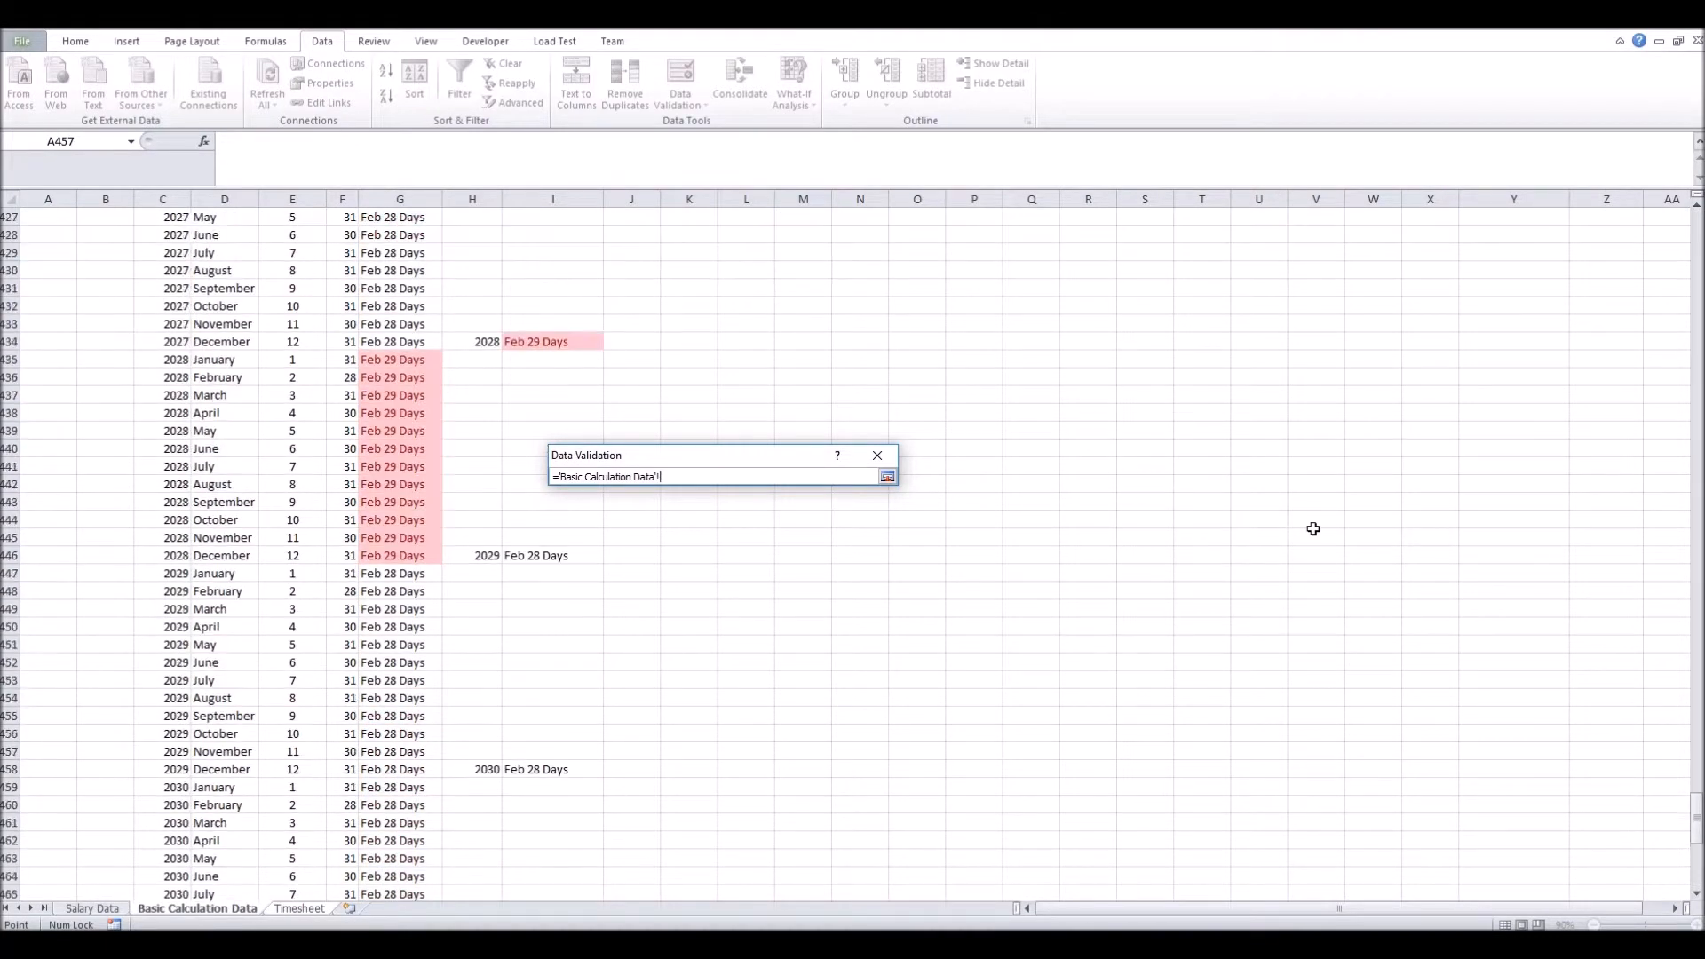
drag(1696, 779, 1693, 227)
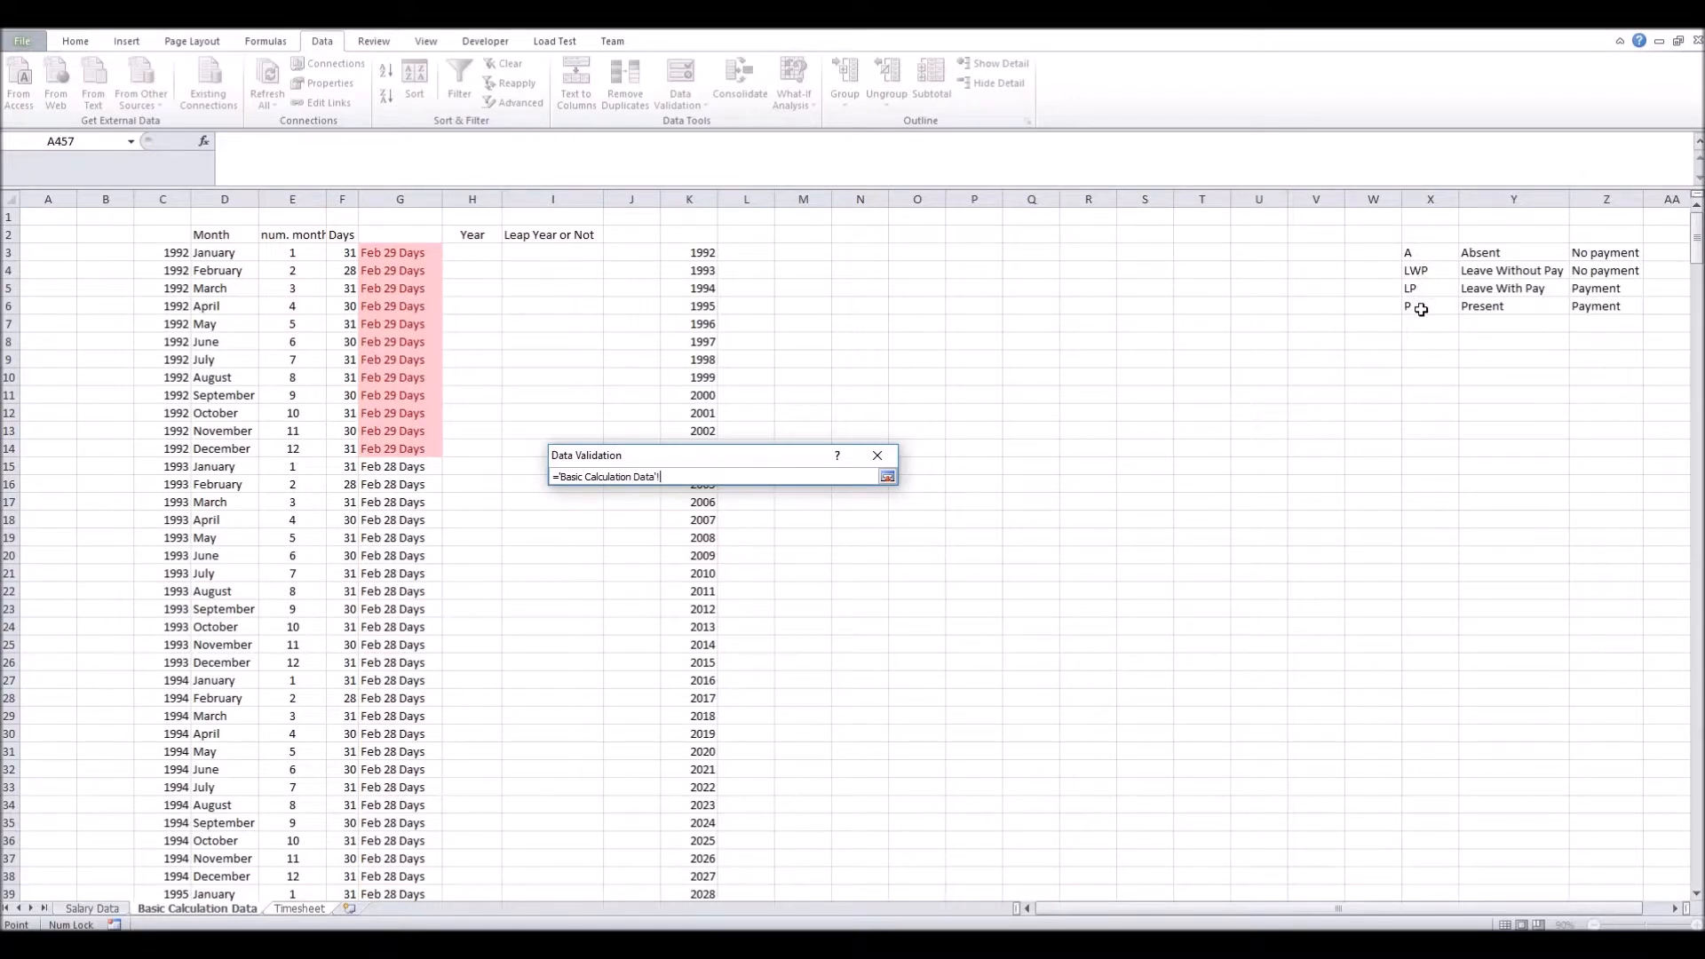
click(1437, 254)
ctrl+click(1434, 289)
ctrl+click(1439, 307)
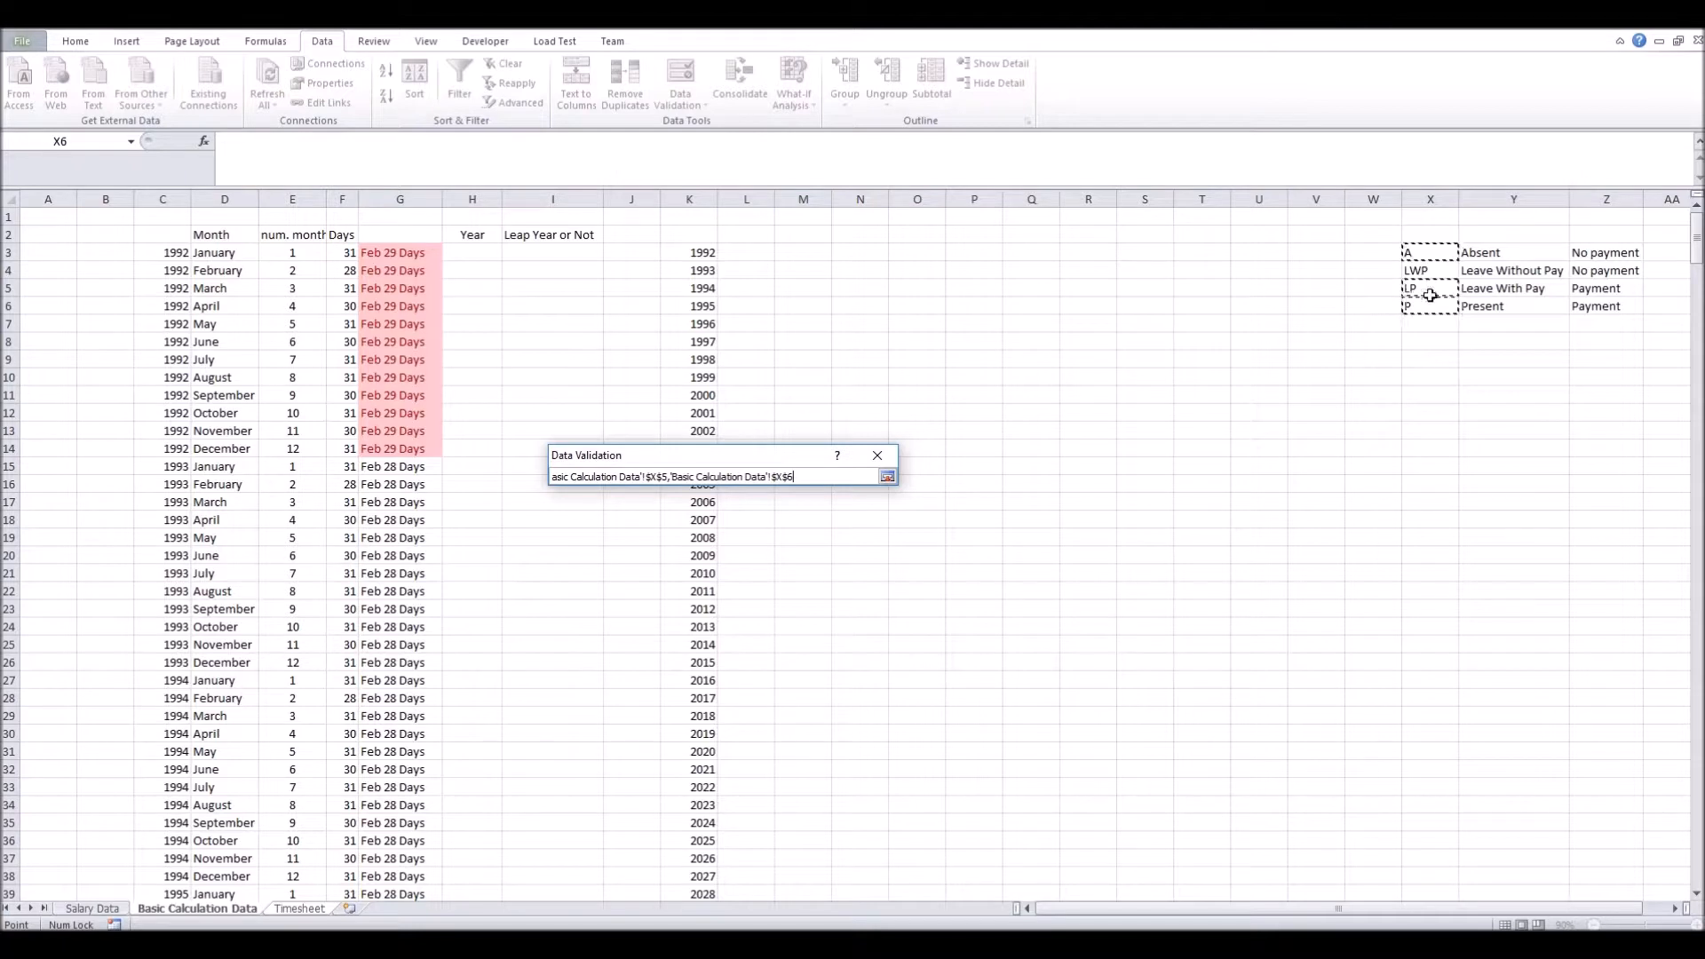
click(1434, 306)
drag(1434, 306, 1419, 252)
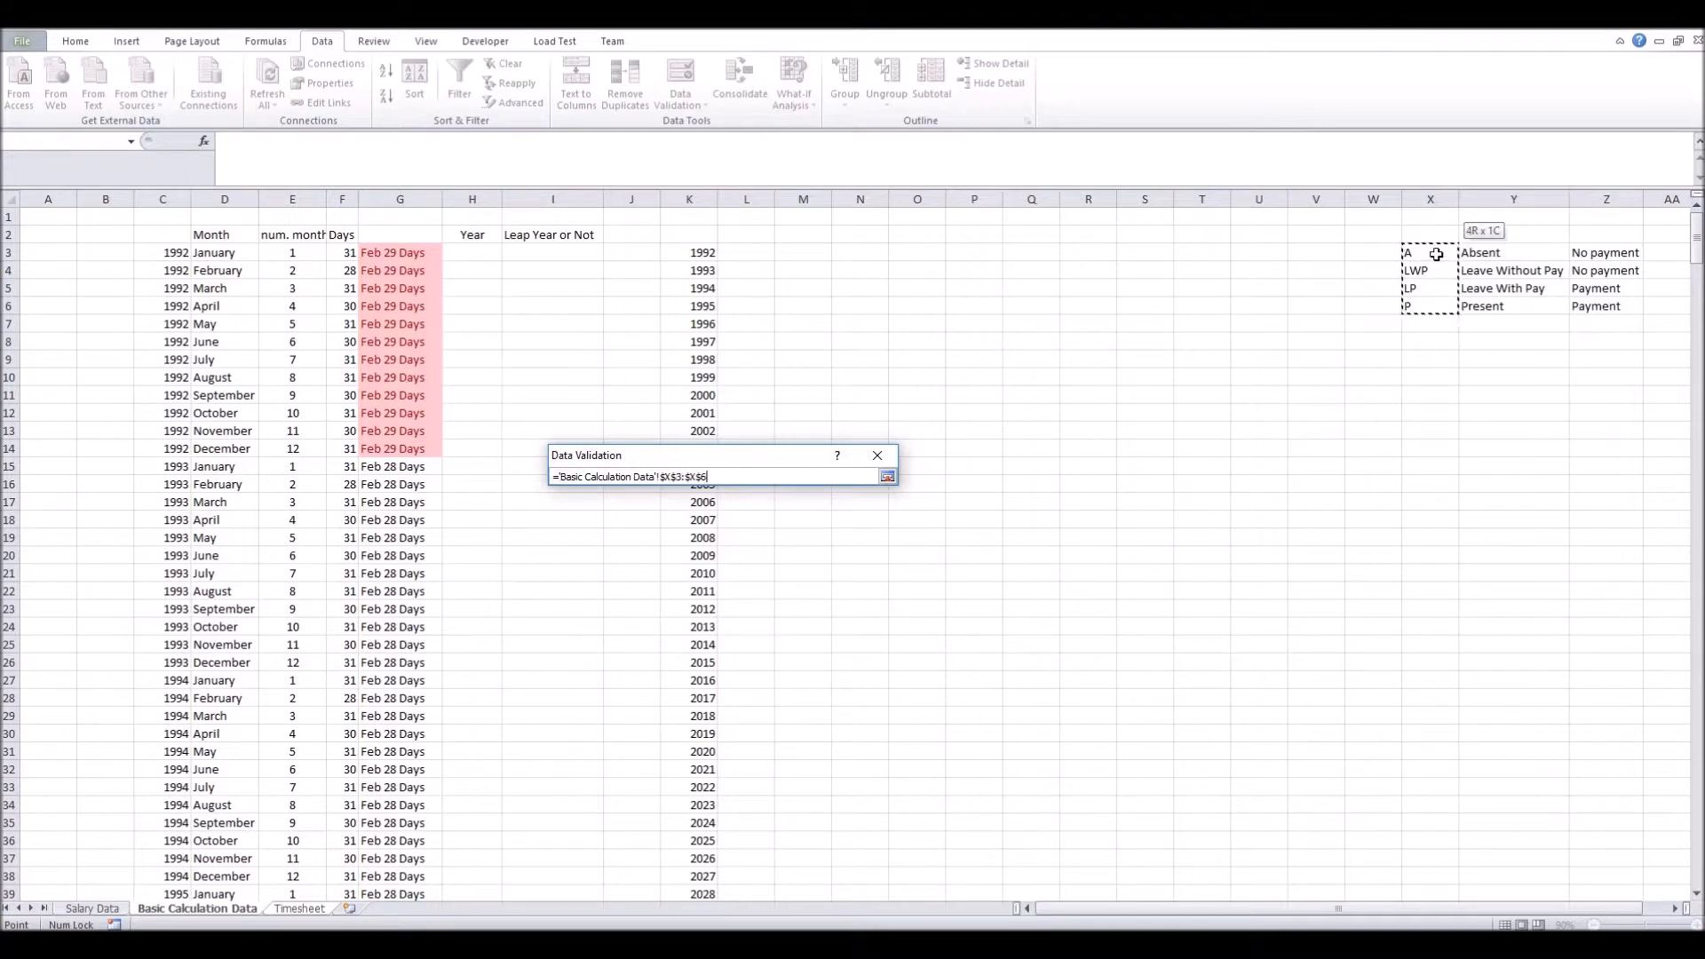
click(888, 477)
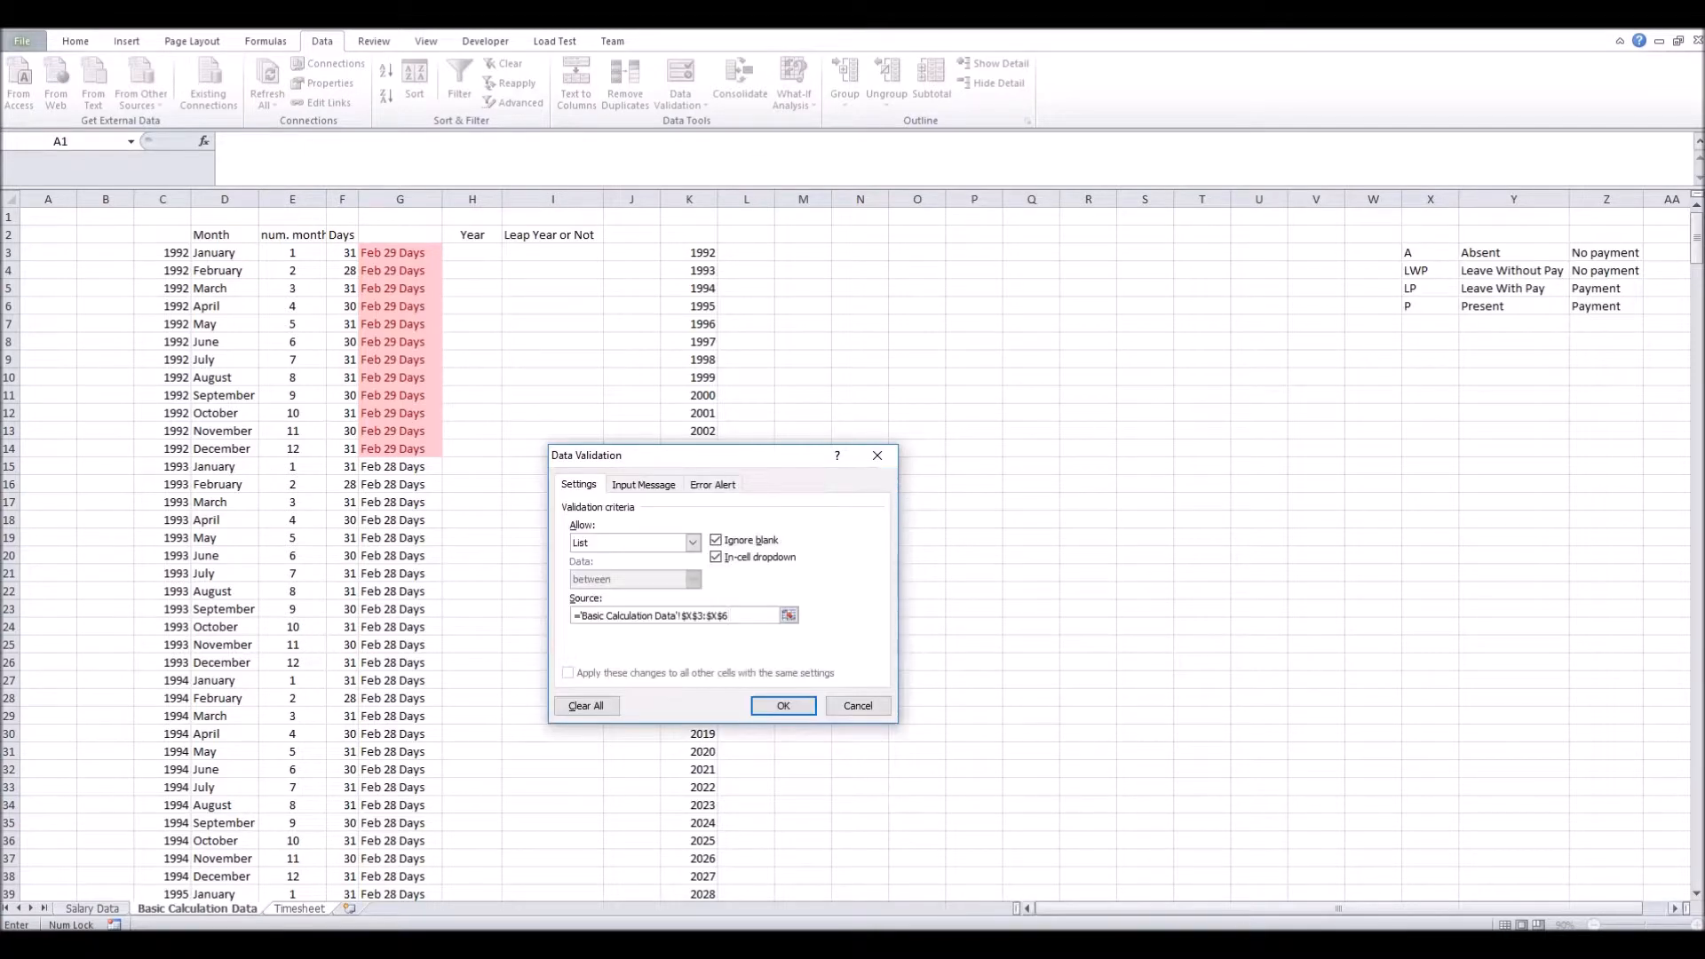
click(789, 616)
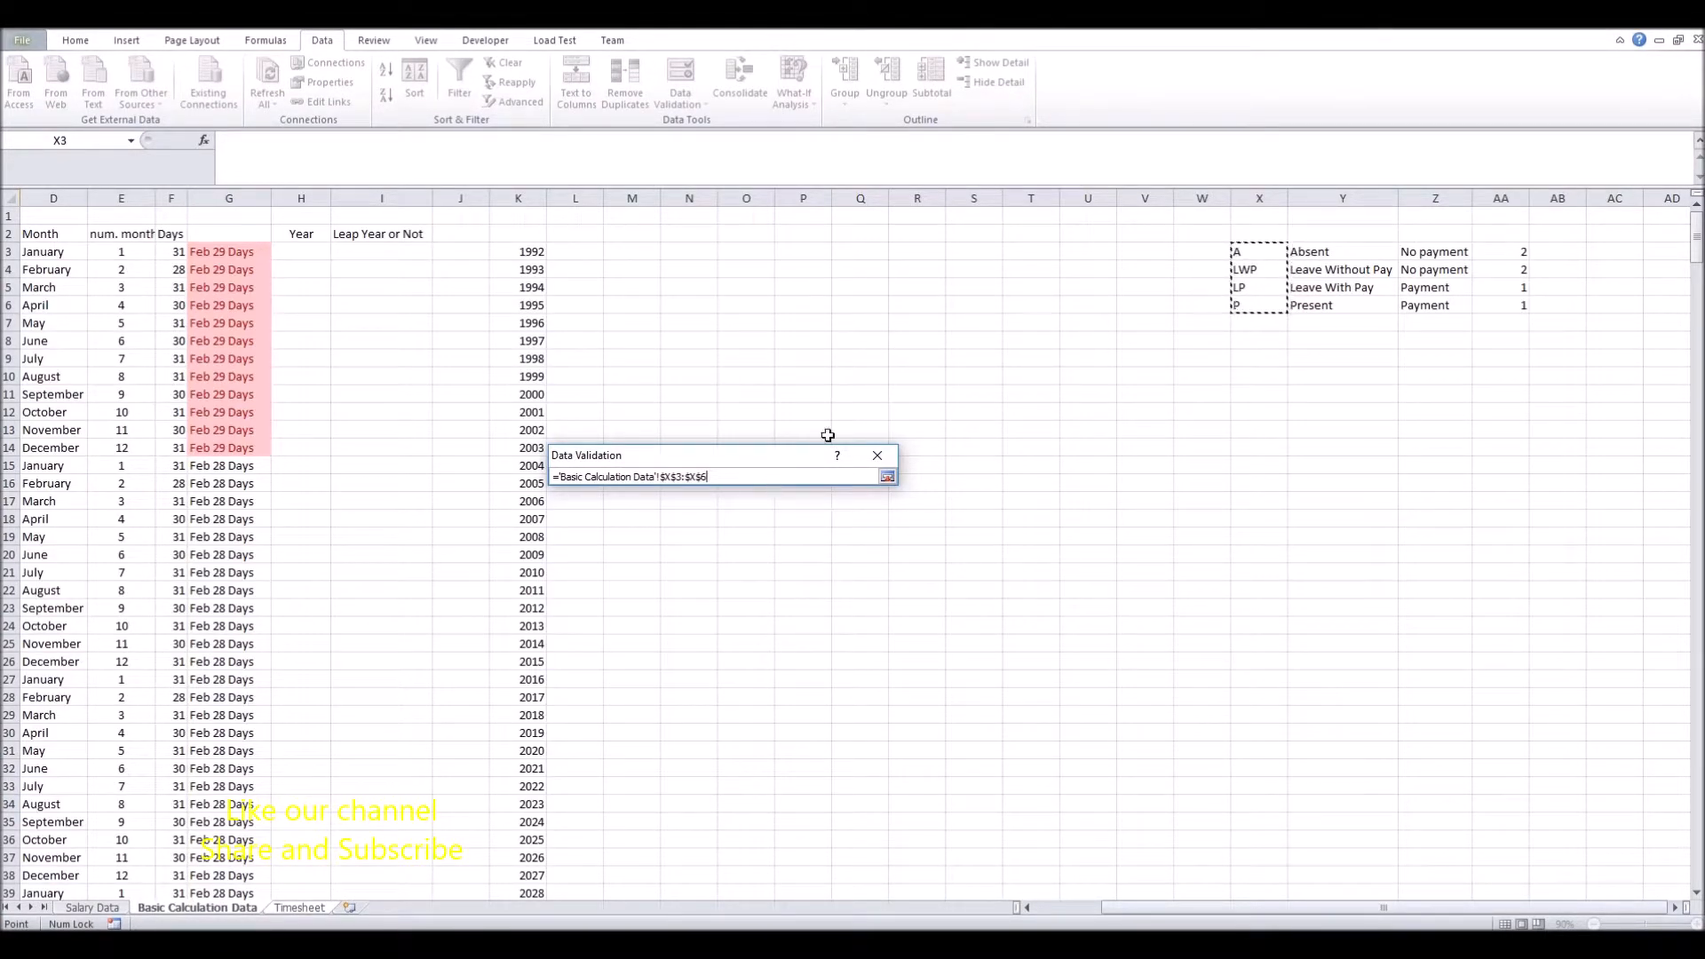
click(887, 477)
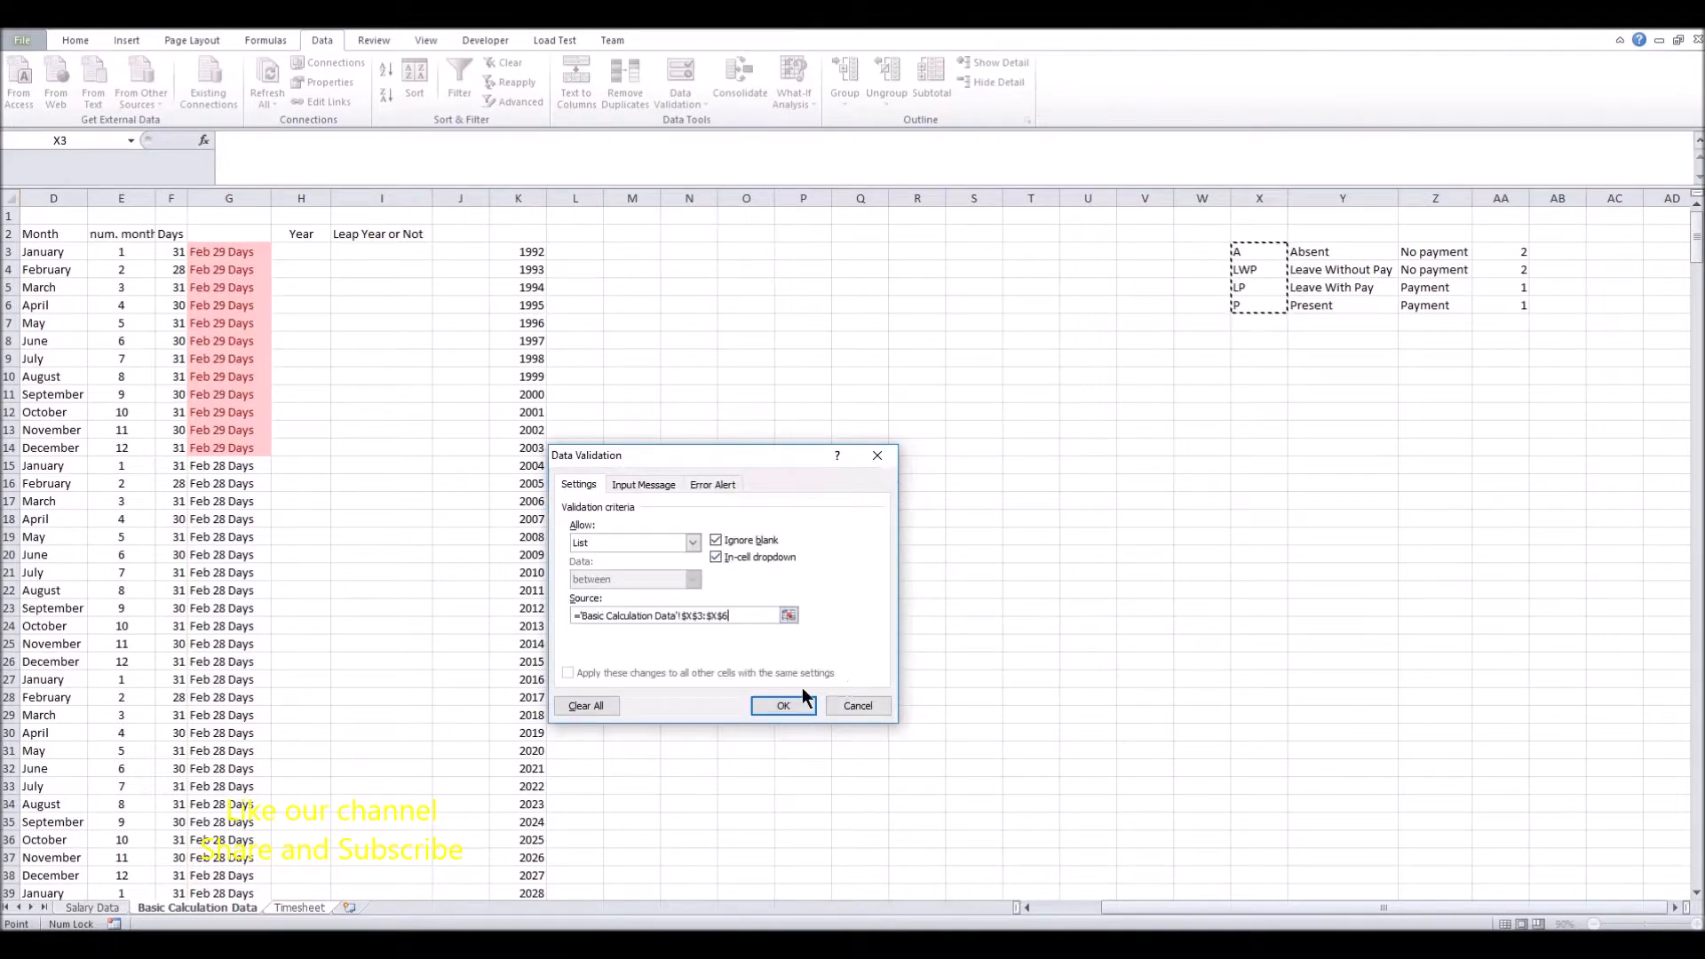
click(776, 706)
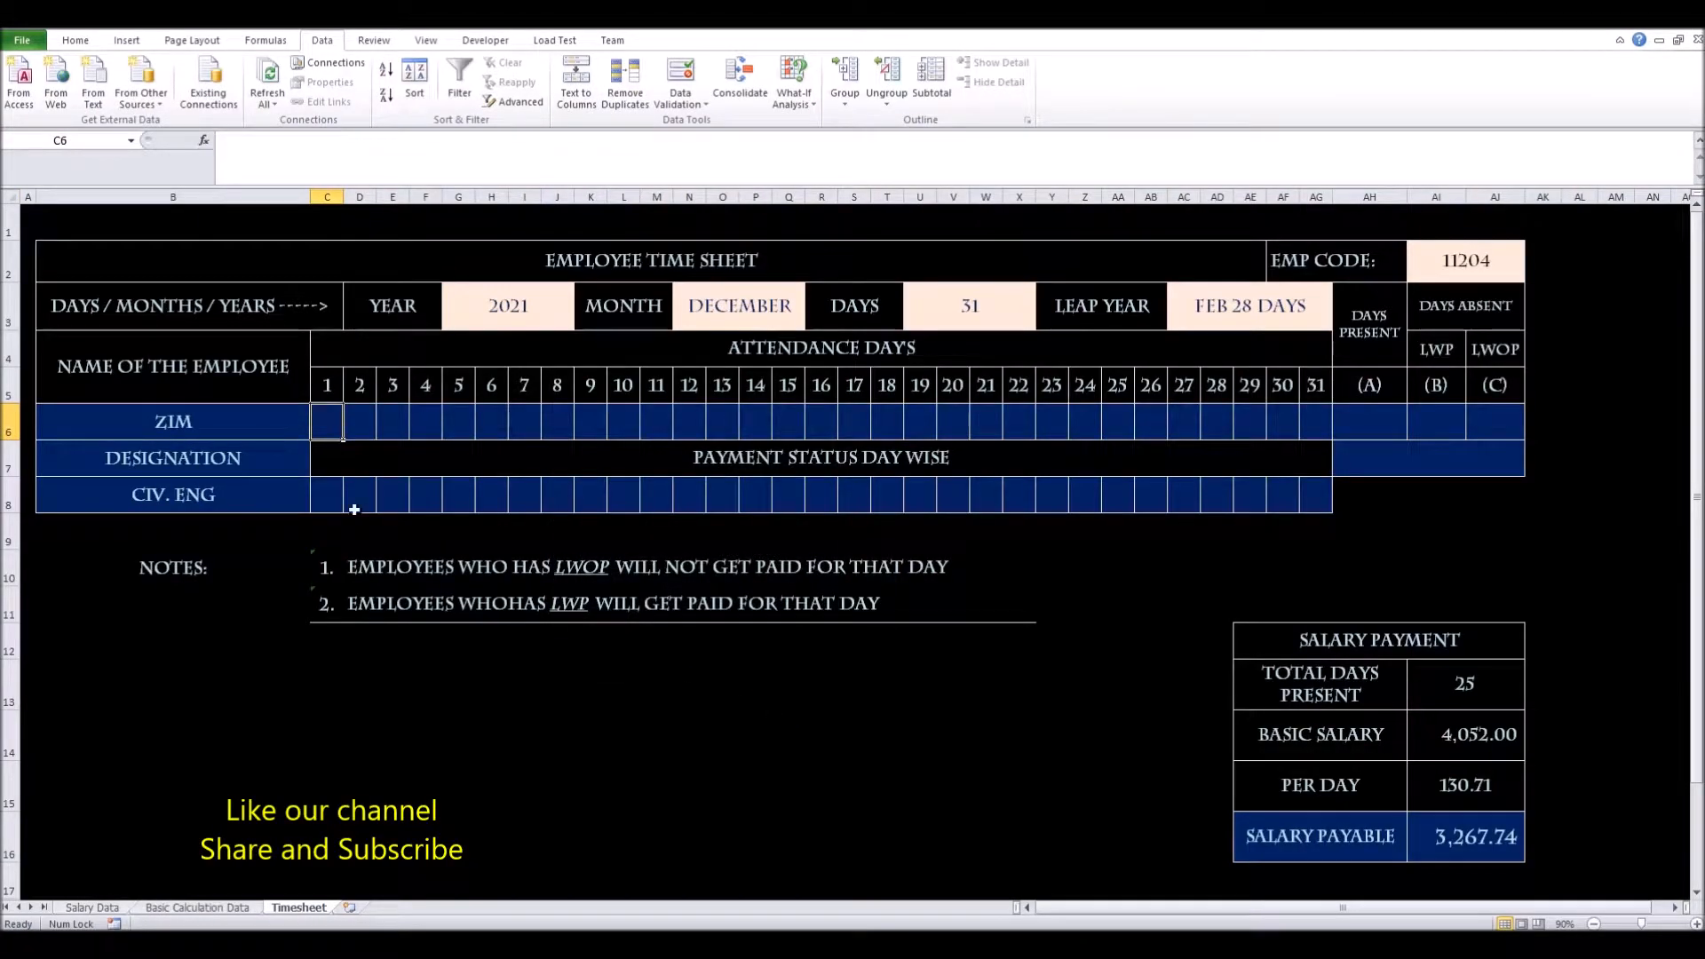
Check C6's code dropdown, then fill its validation across C6:AG6 for days 1–31
click(327, 426)
click(353, 432)
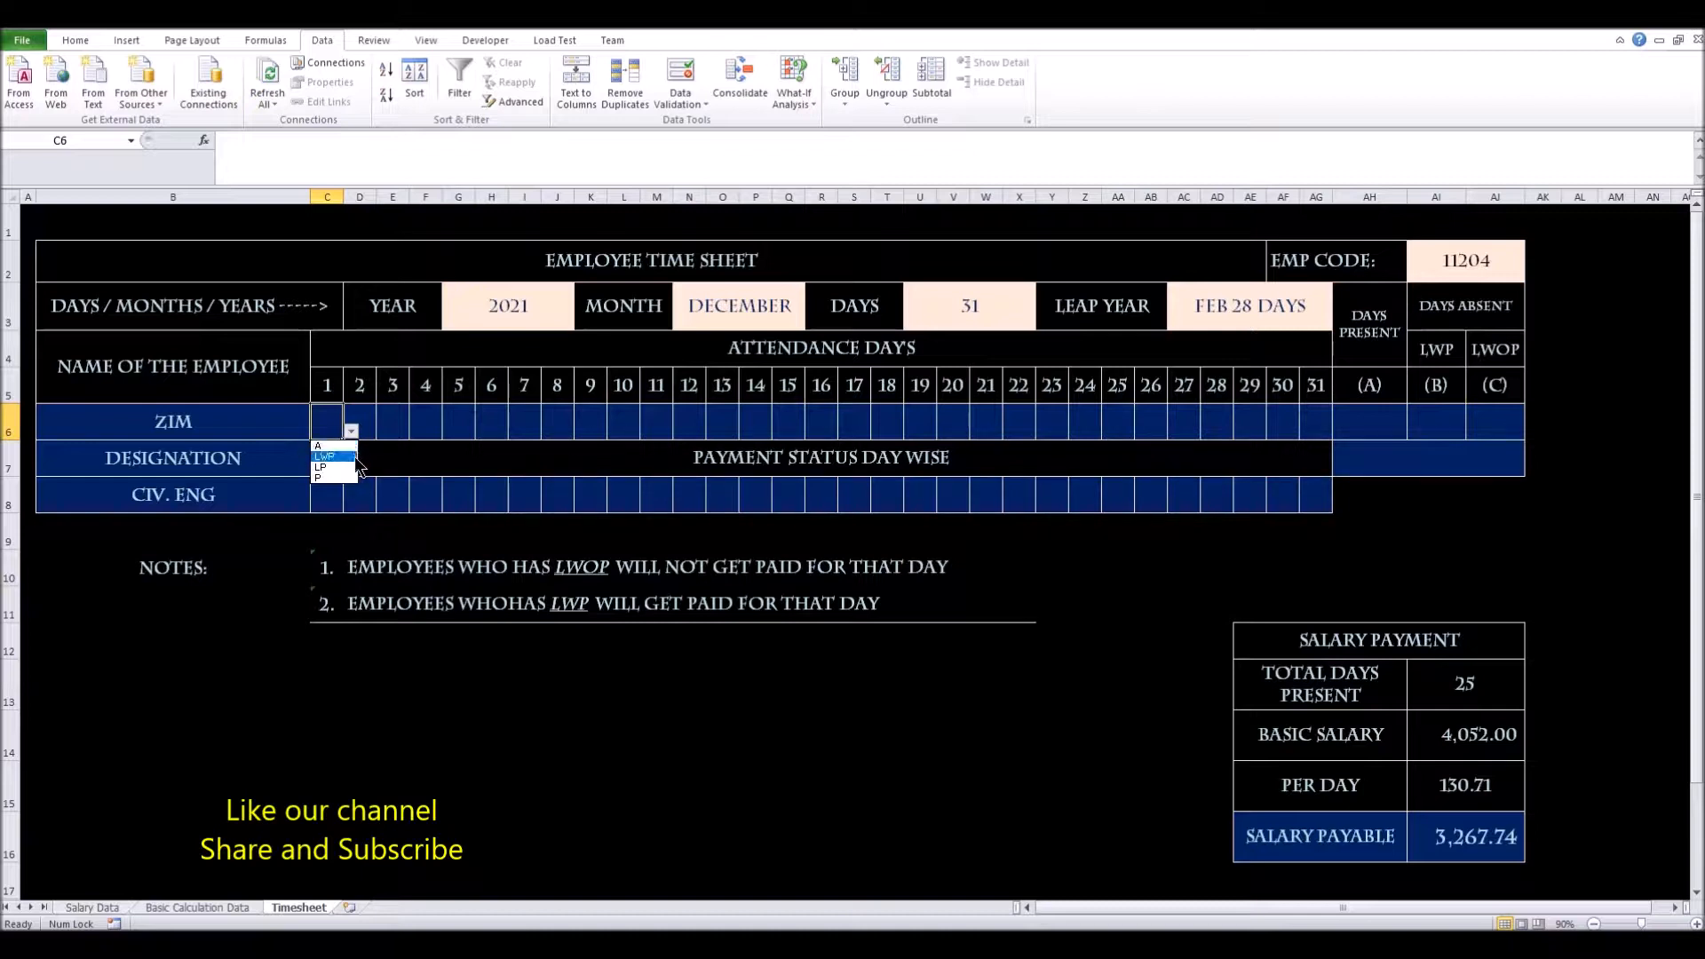
click(324, 424)
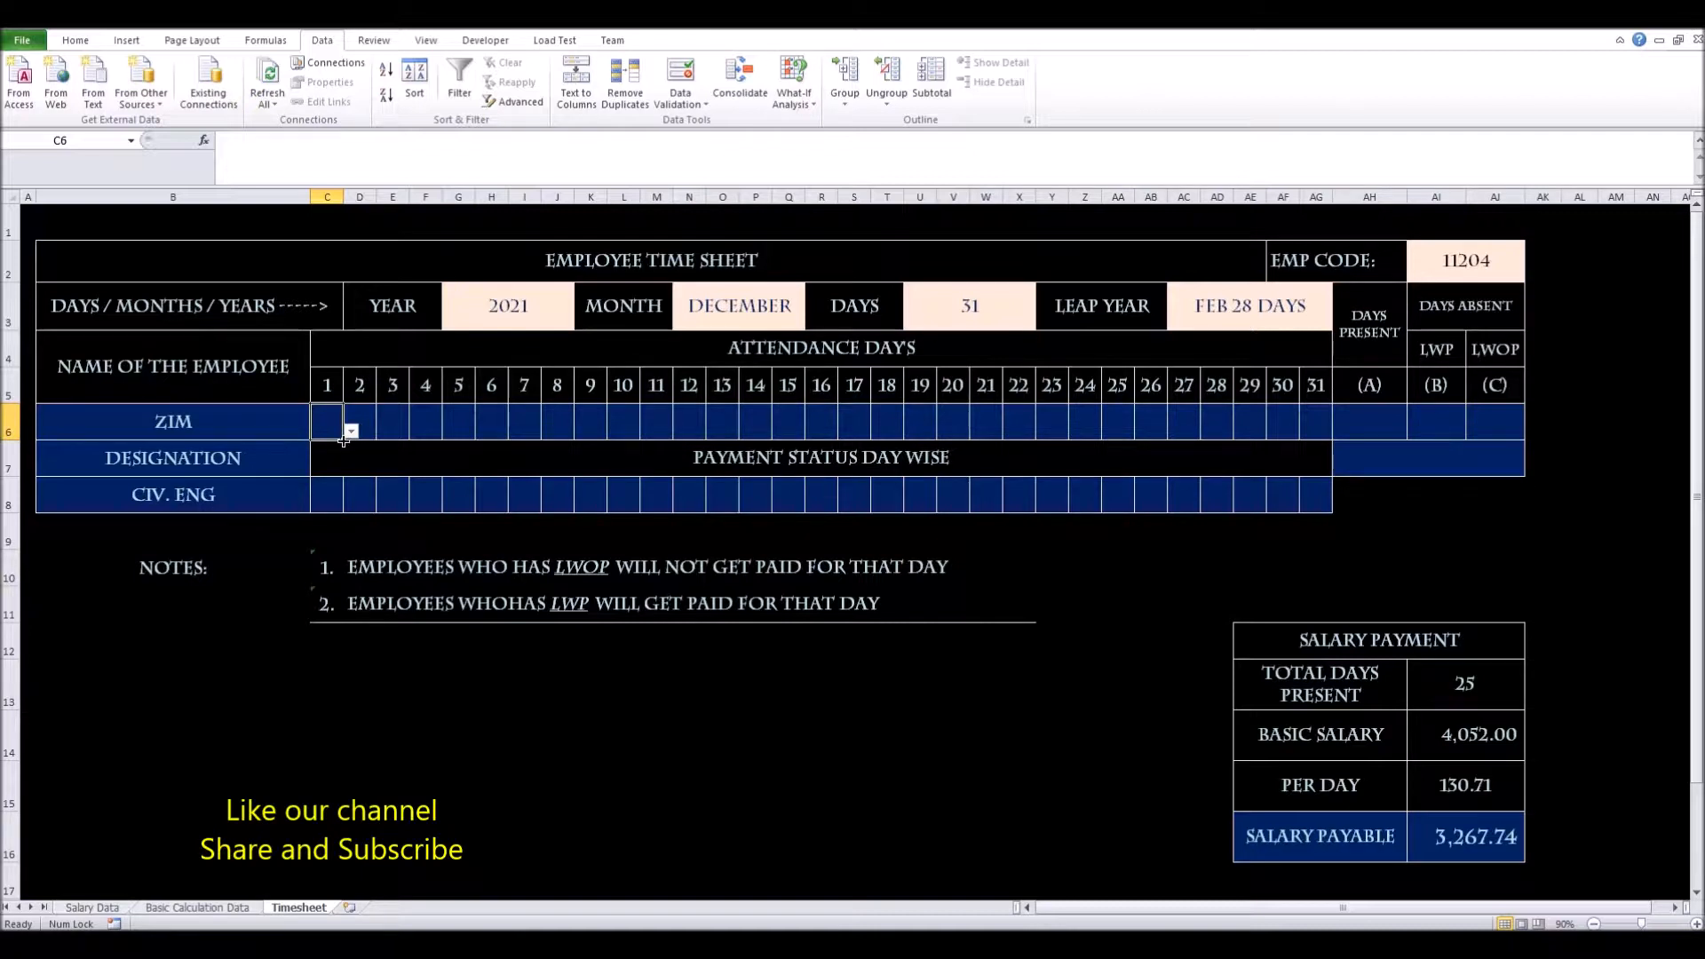
drag(343, 441, 386, 442)
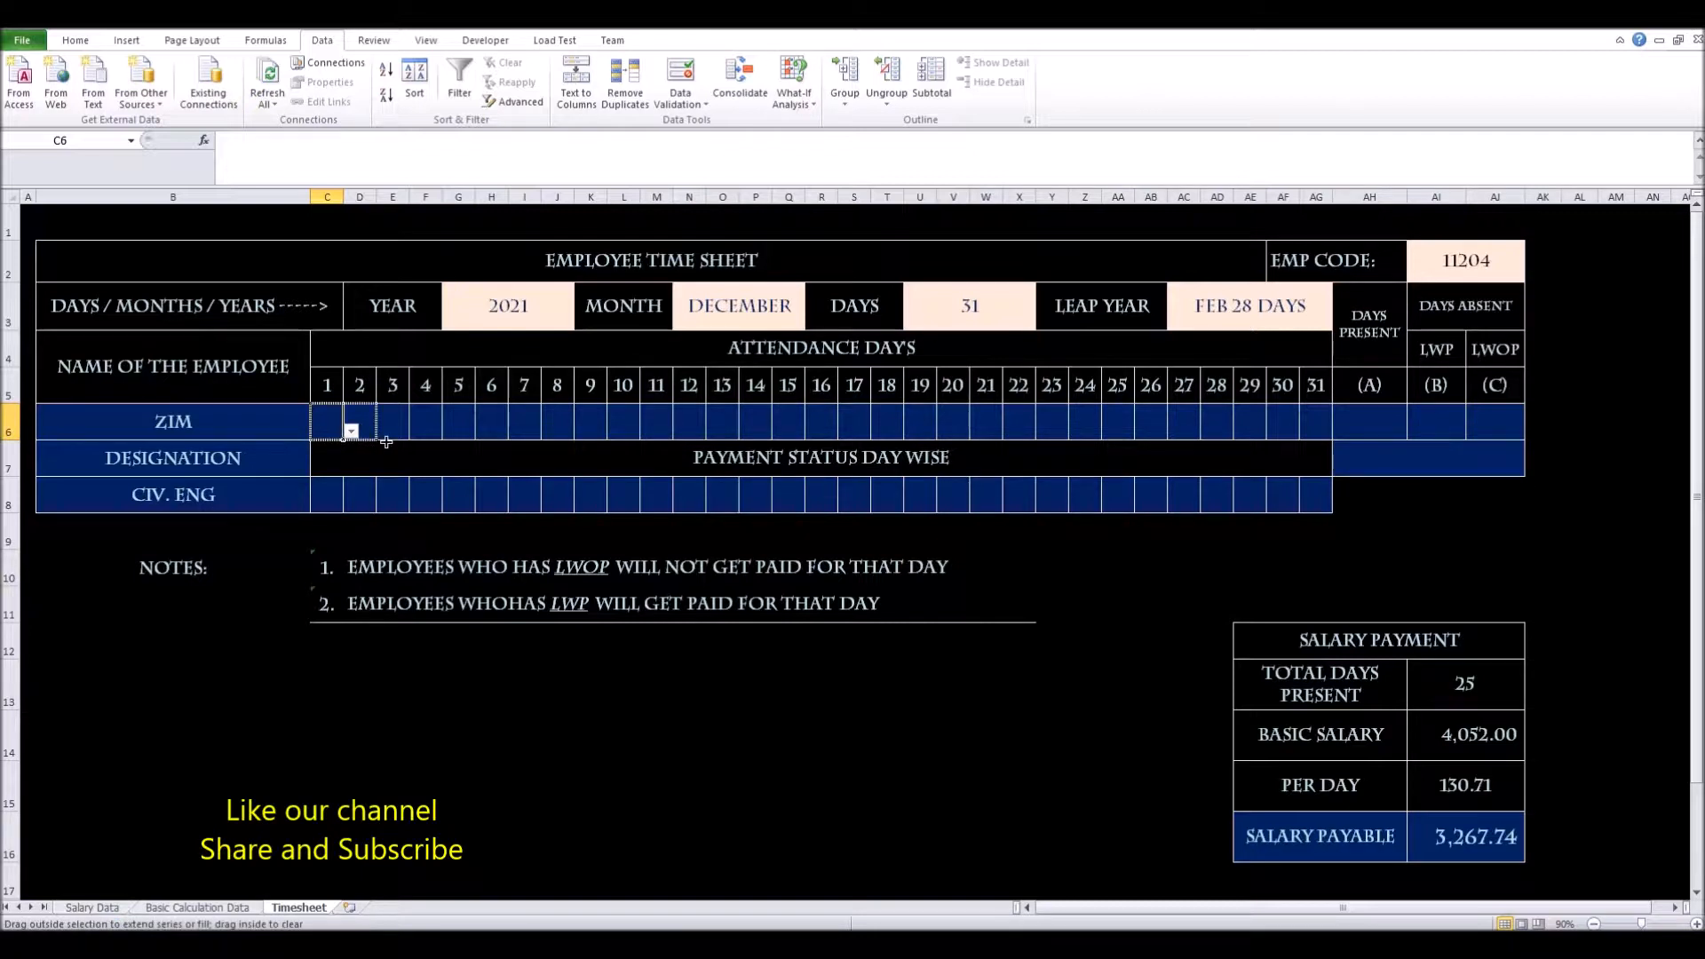
drag(386, 442, 1318, 441)
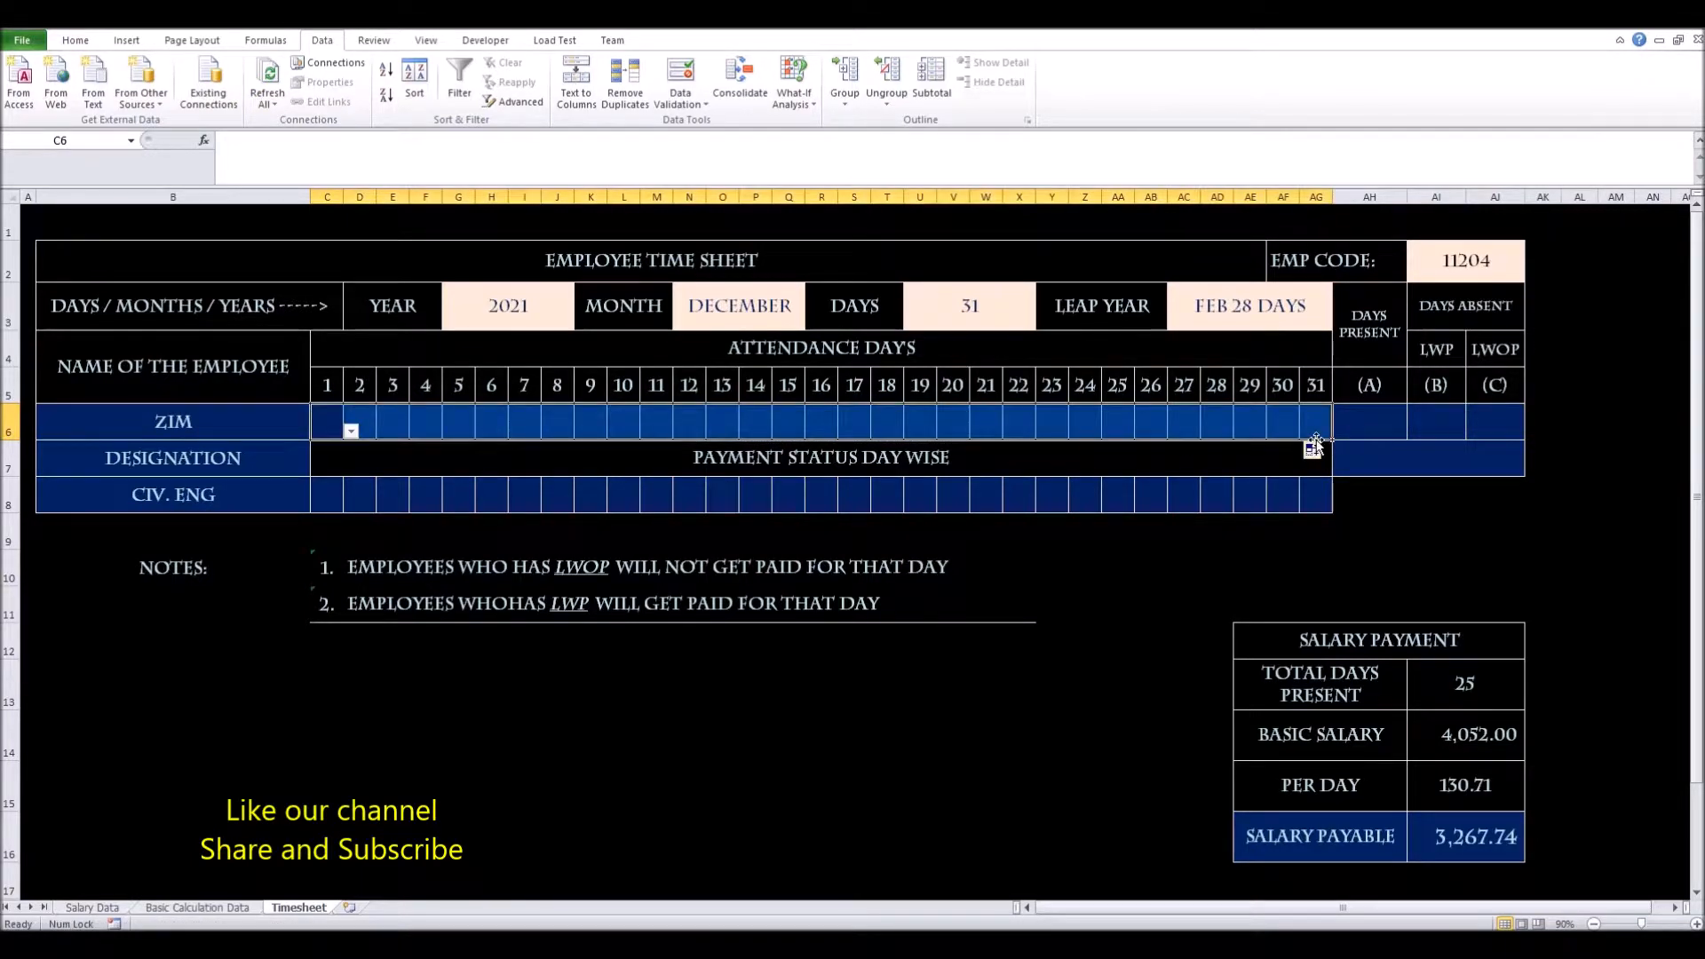
click(326, 432)
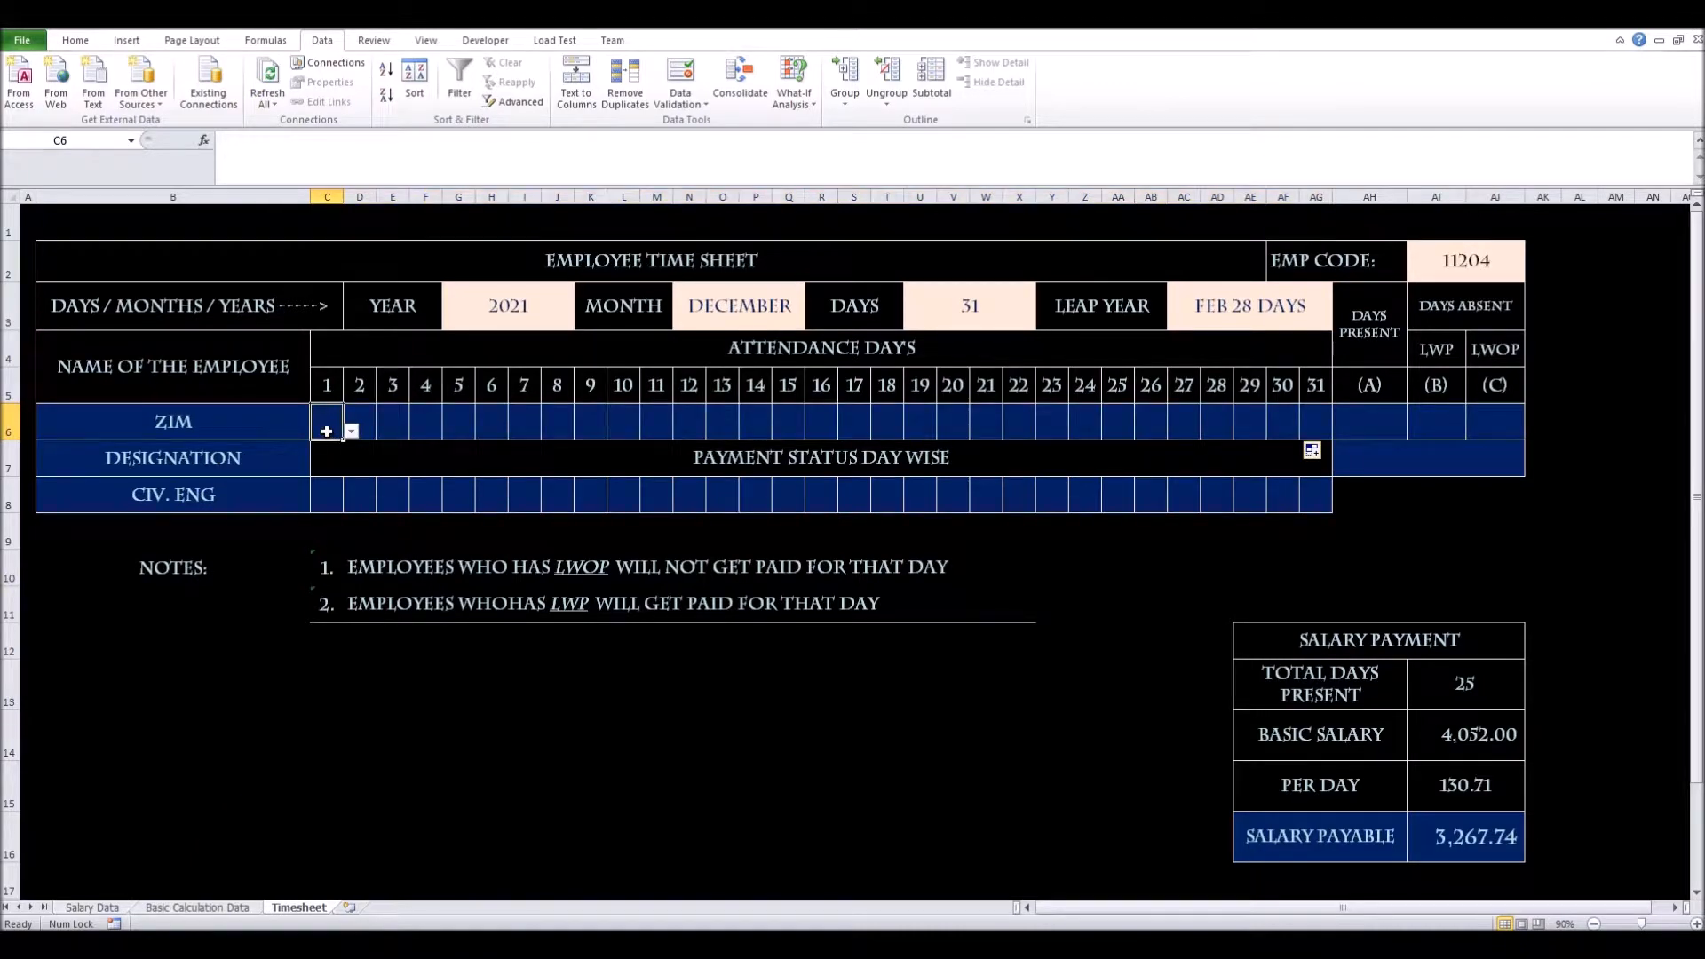
text(p)
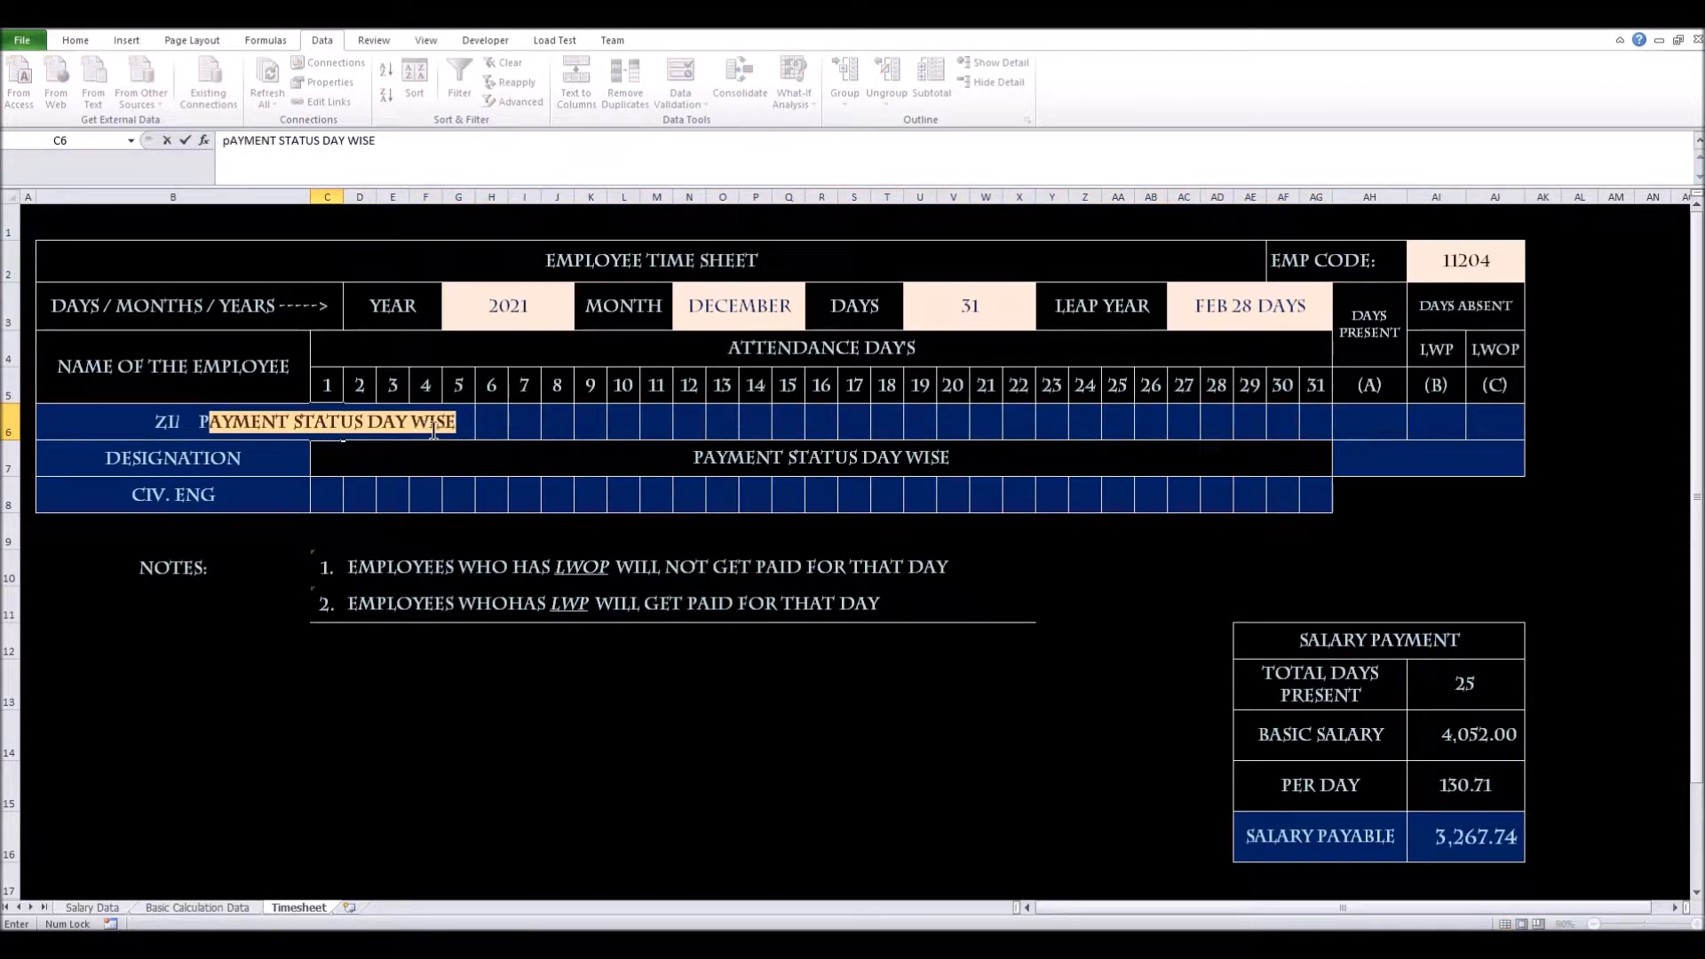
key(Delete)
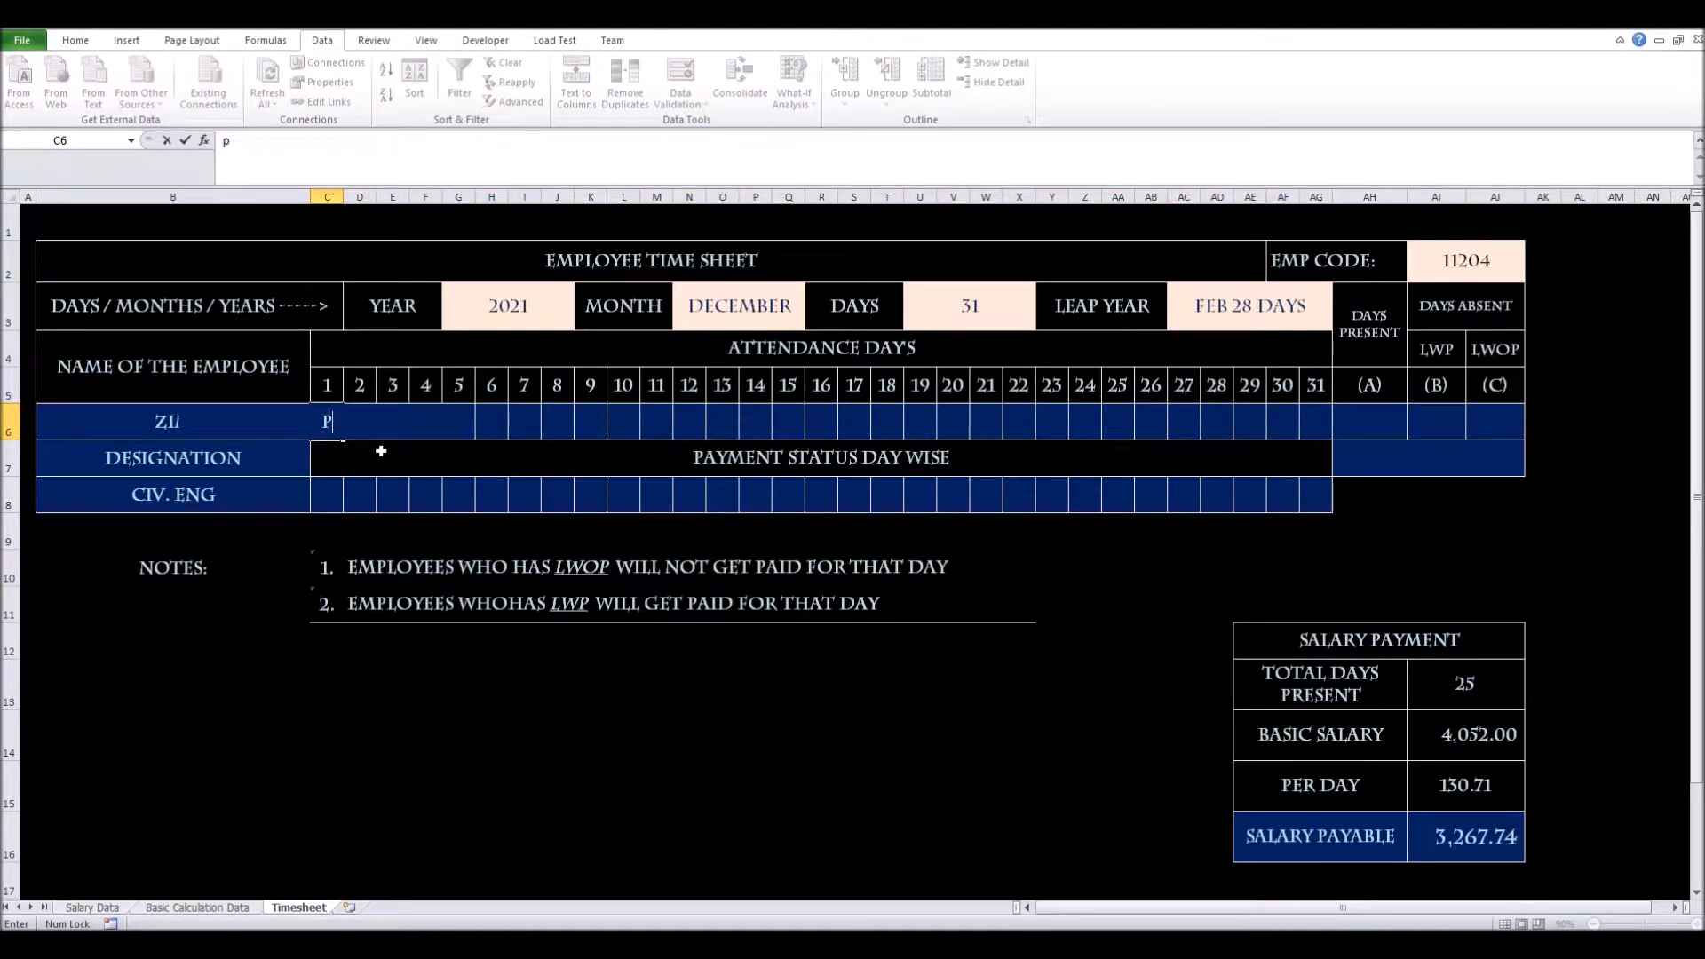
key(Return)
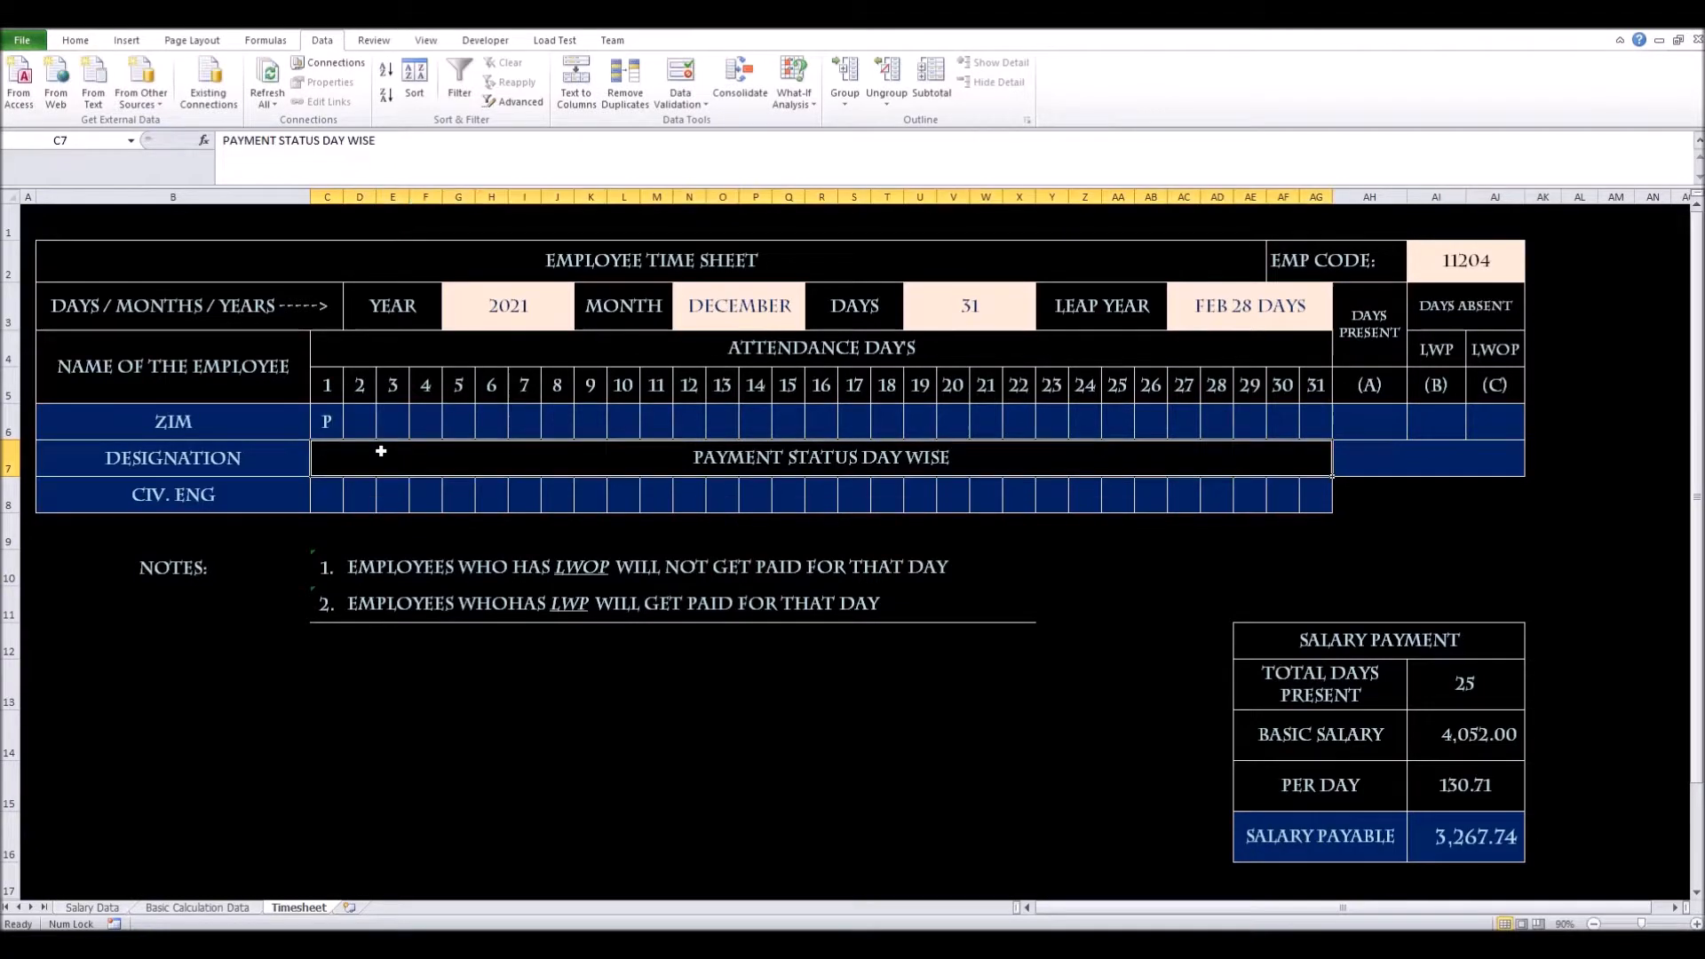
click(325, 416)
click(352, 432)
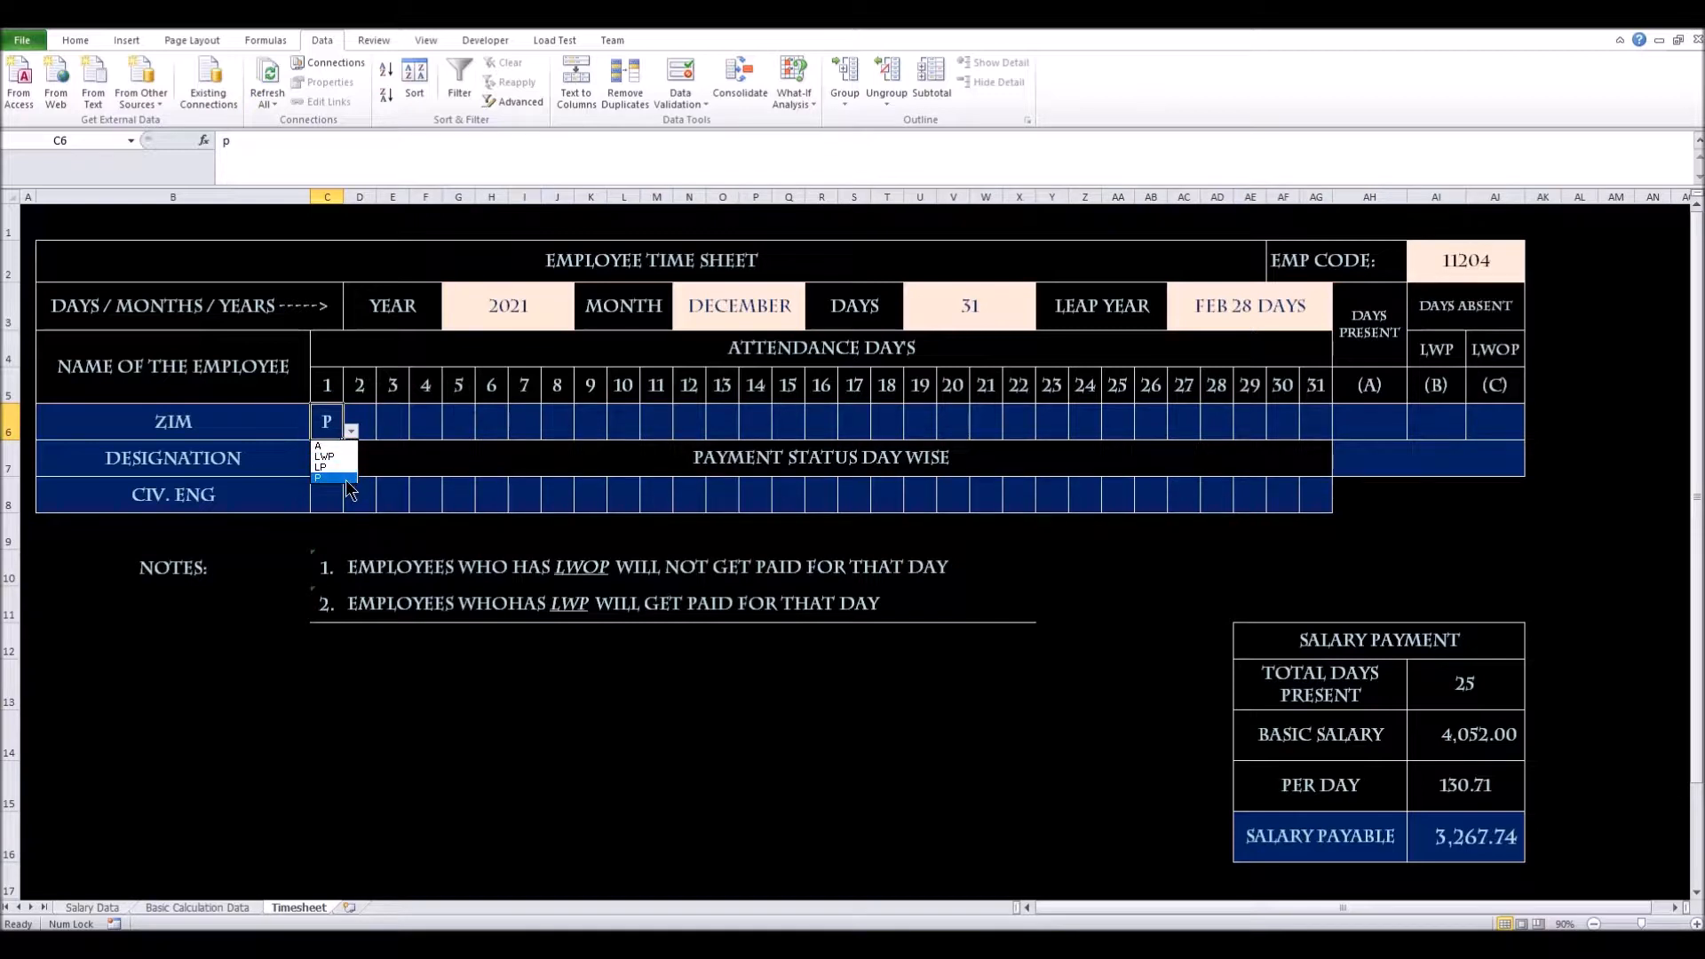
click(335, 423)
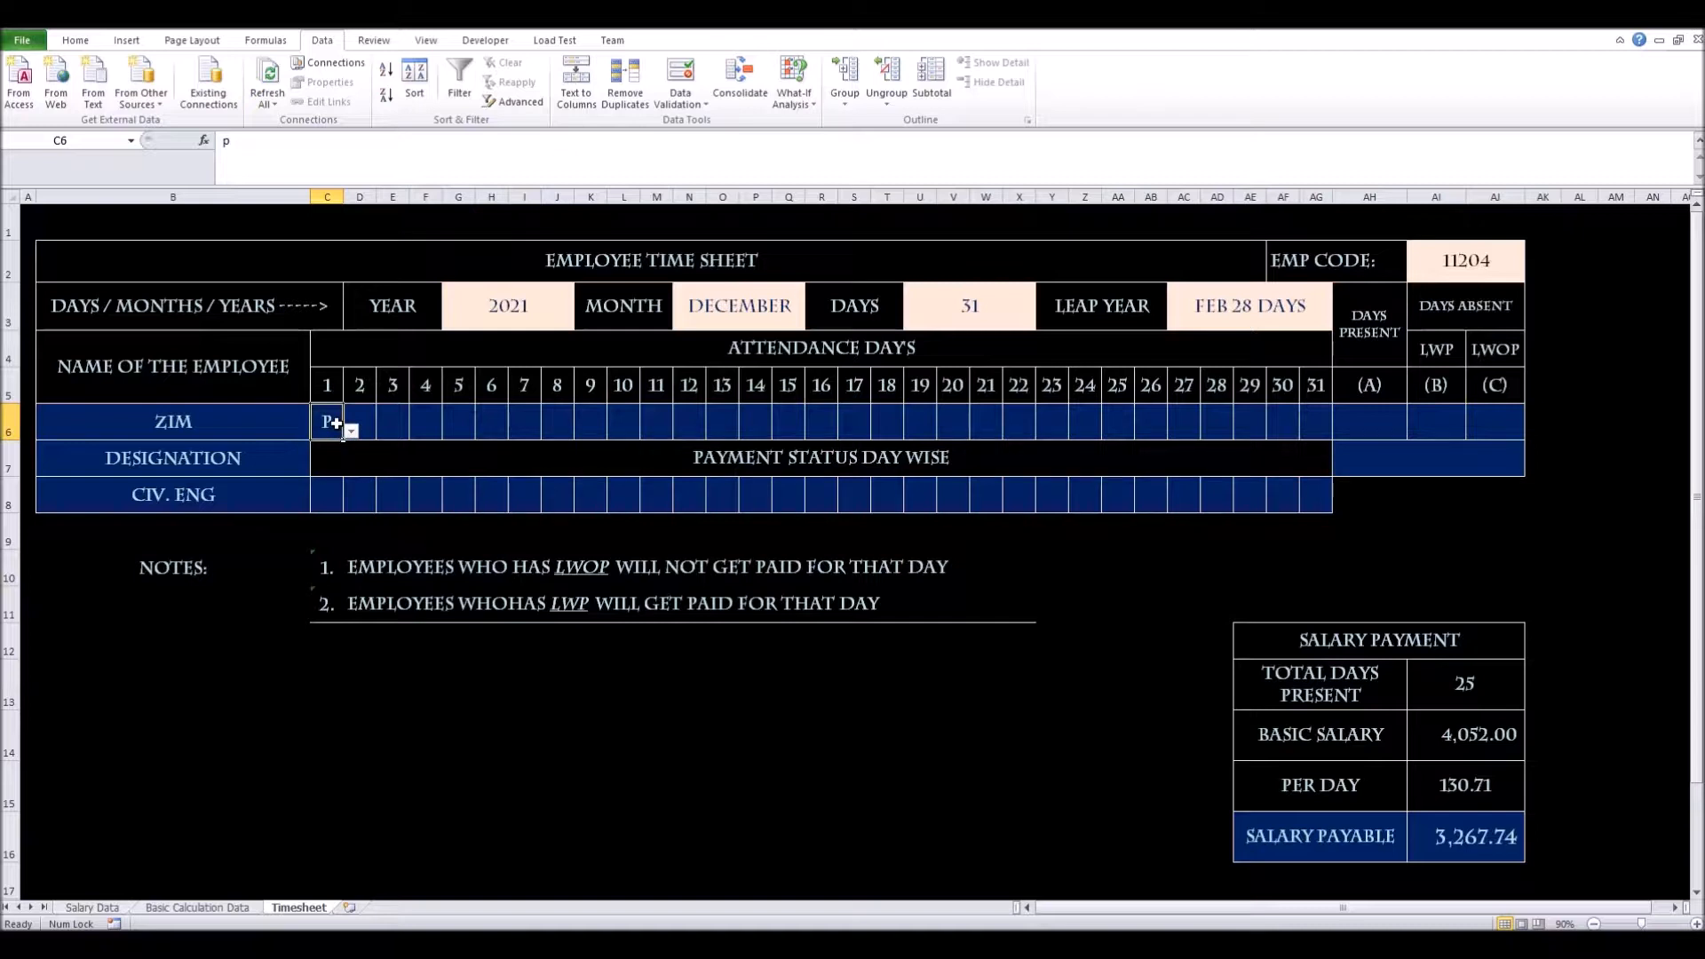
text(3)
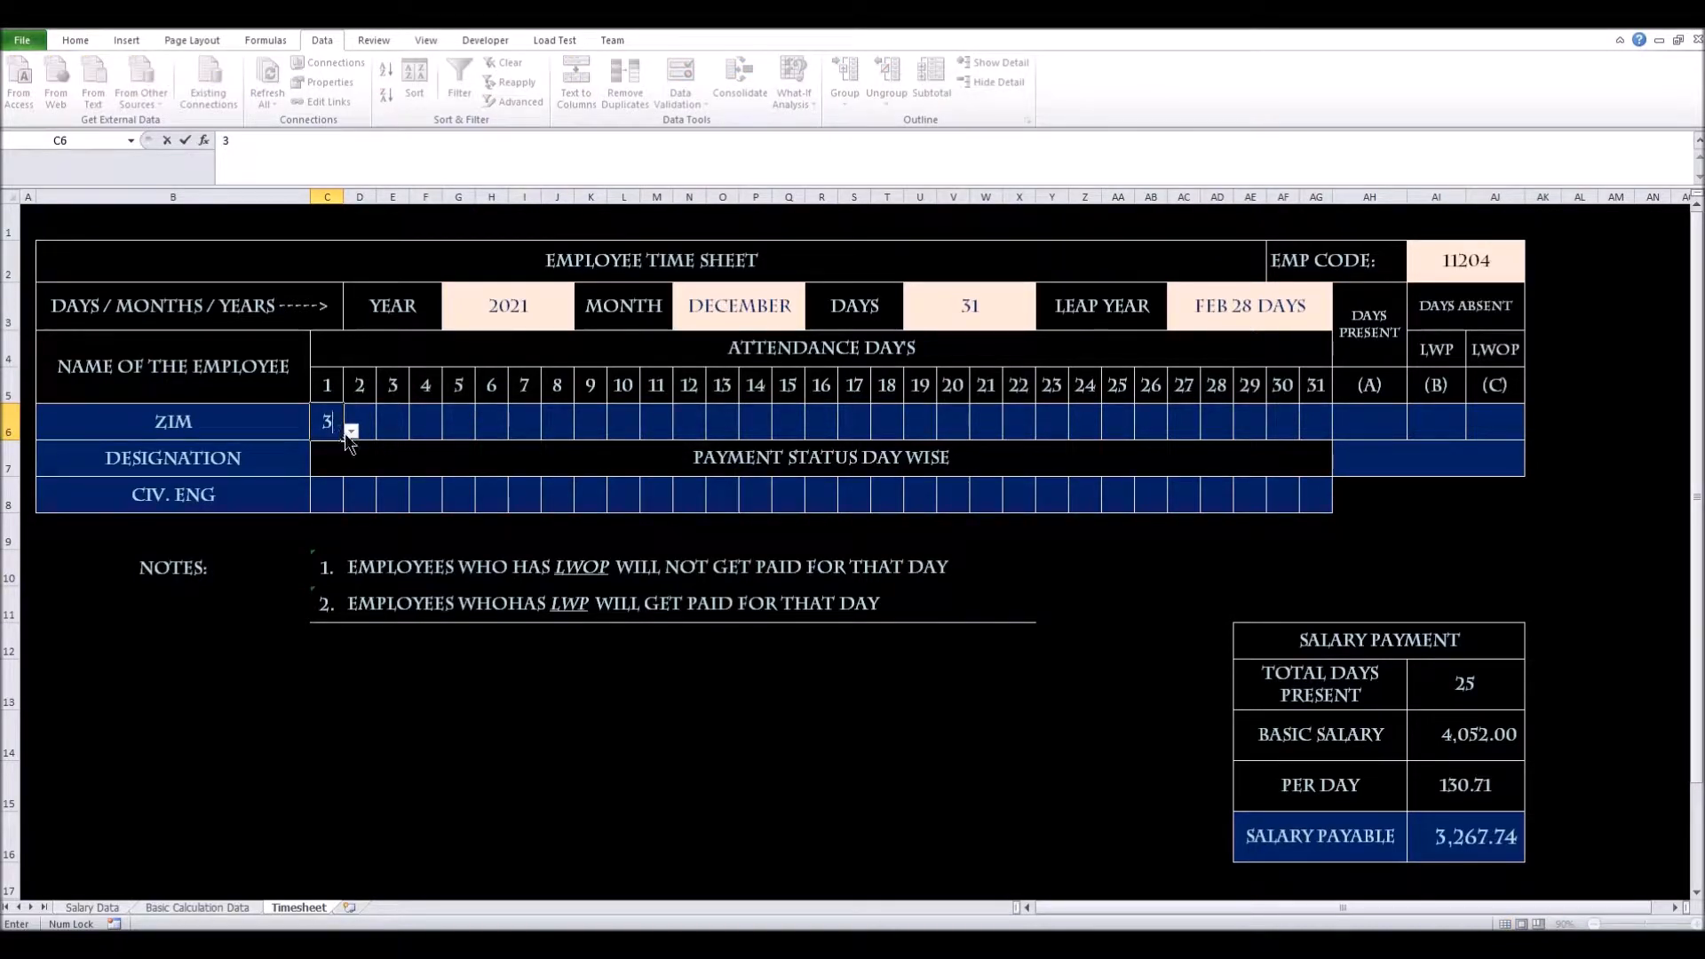
key(Return)
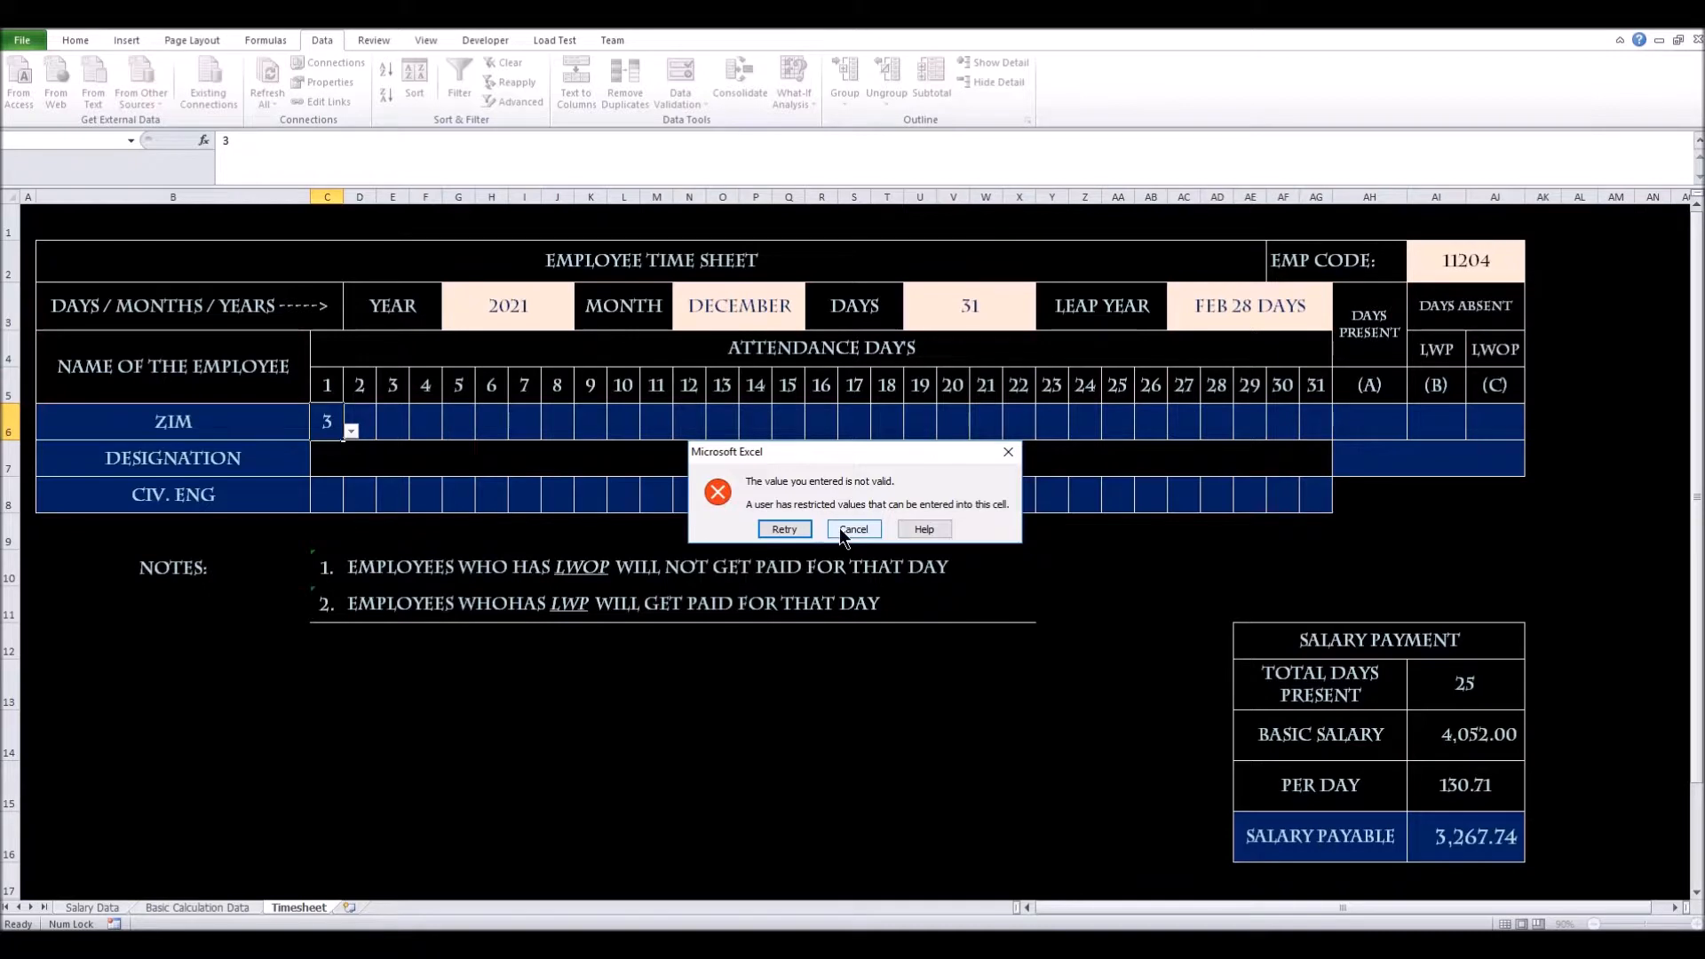
click(786, 528)
click(350, 434)
click(866, 529)
click(350, 467)
click(354, 456)
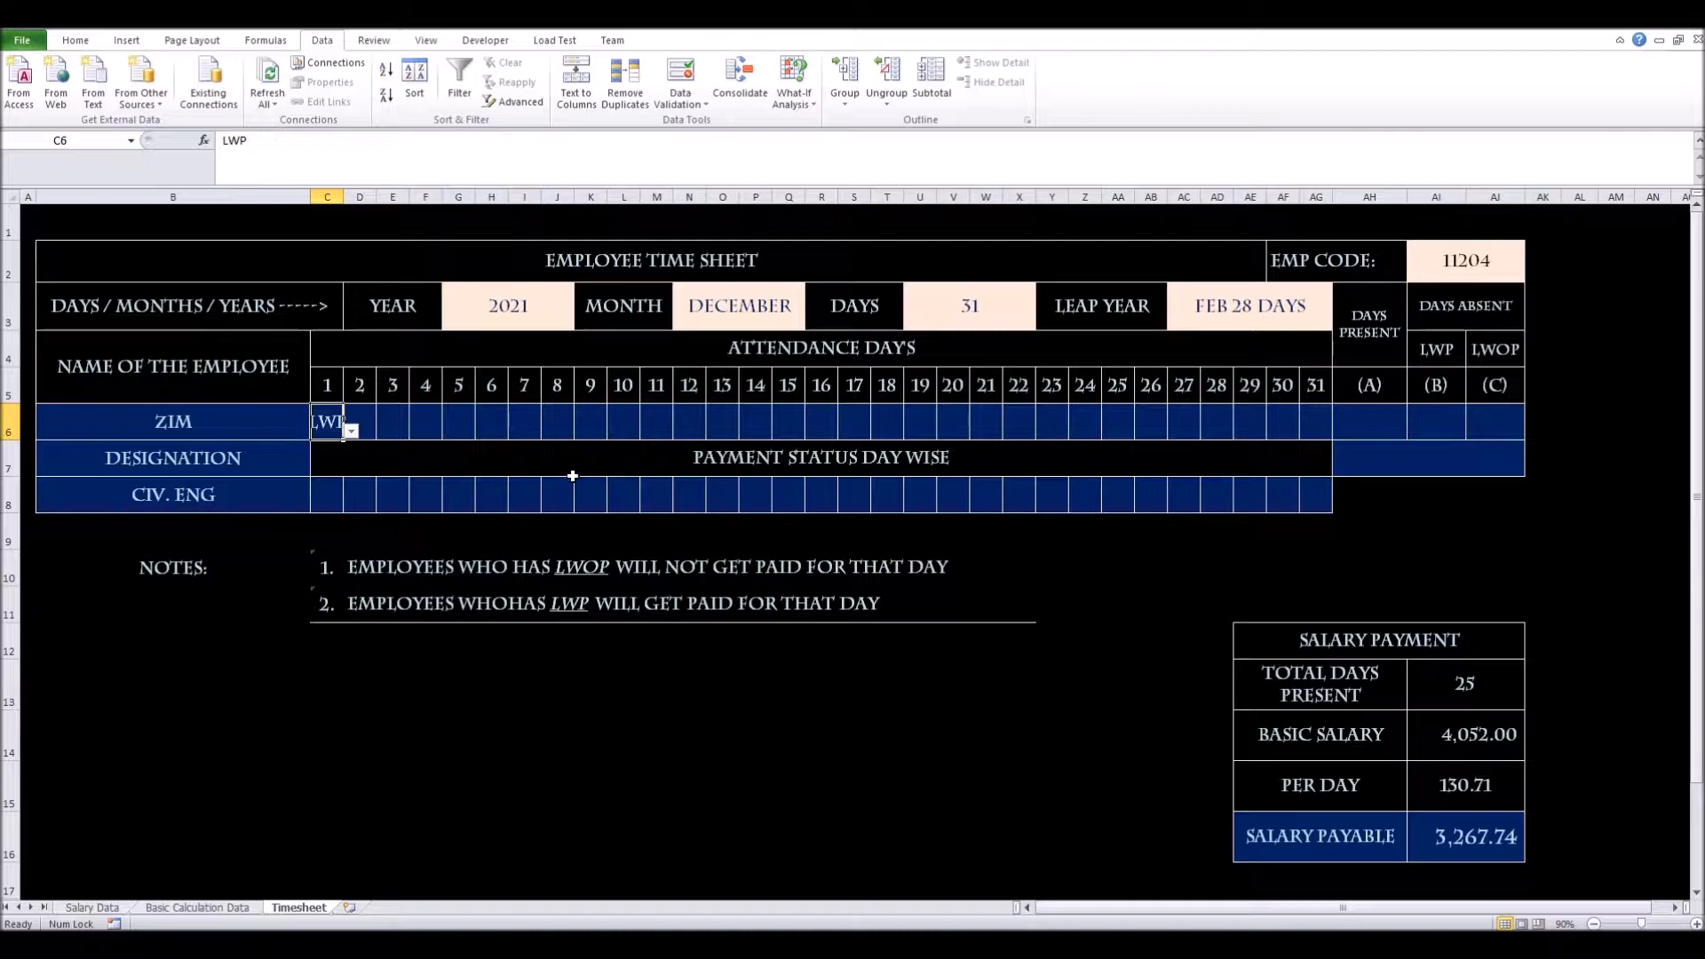
click(519, 459)
click(333, 420)
key(Delete)
click(843, 460)
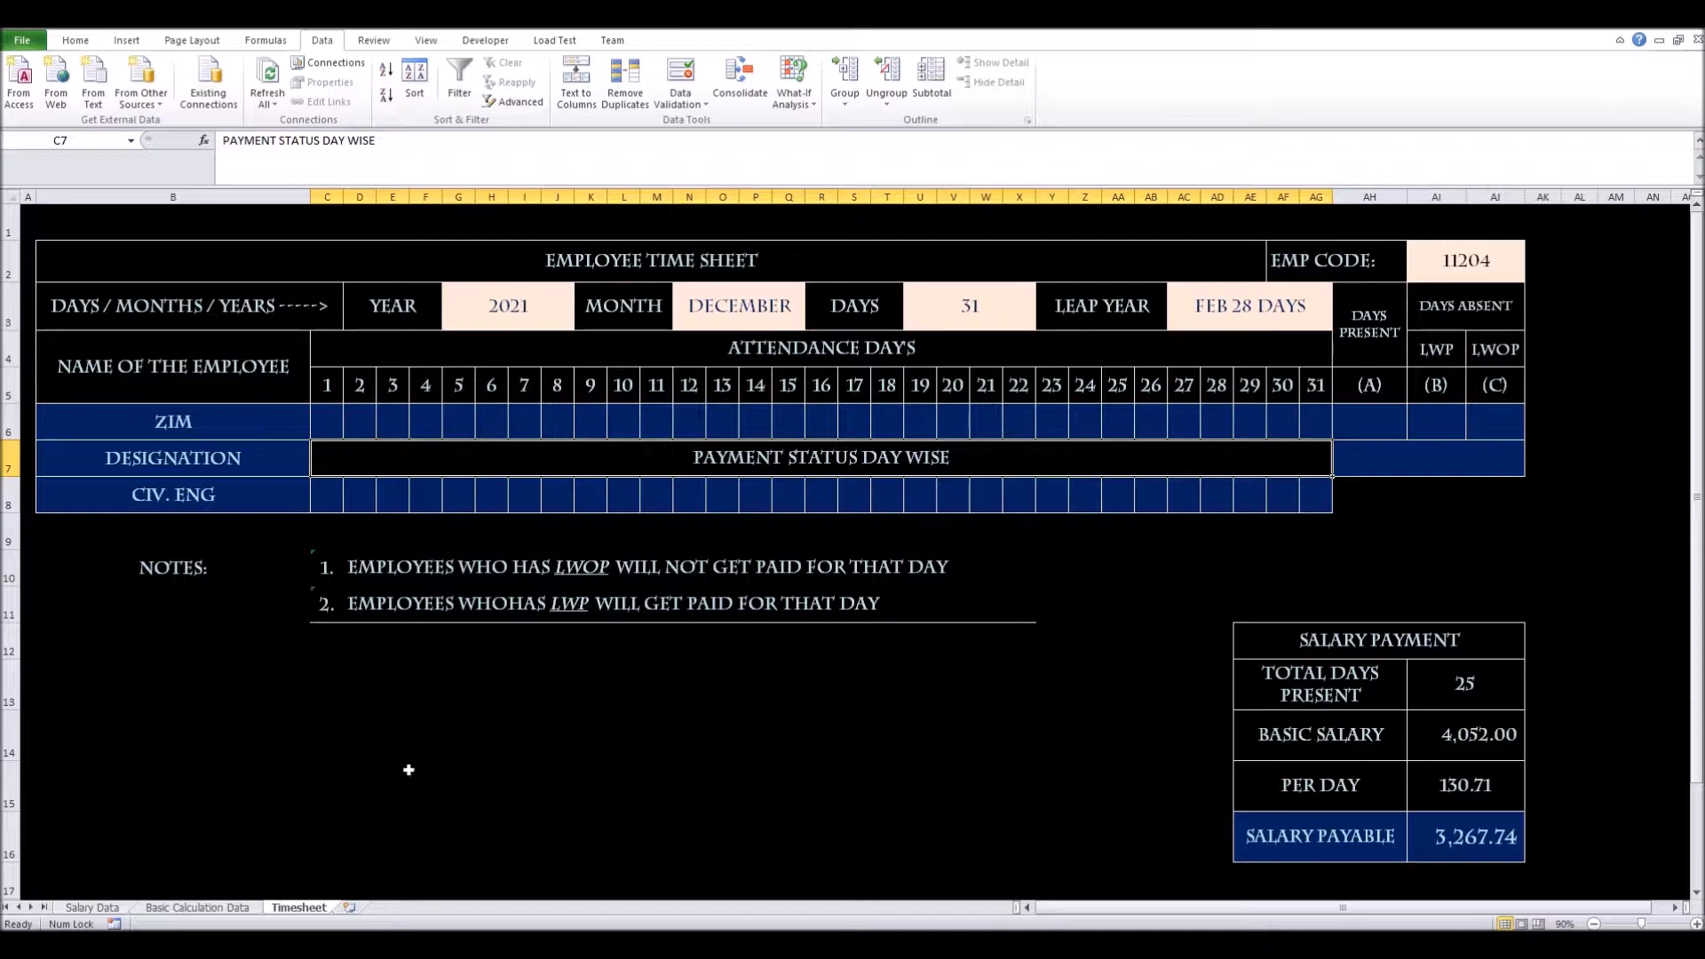
Review the code values in column AA on Basic Calculation Data, then go back to Timesheet
click(216, 907)
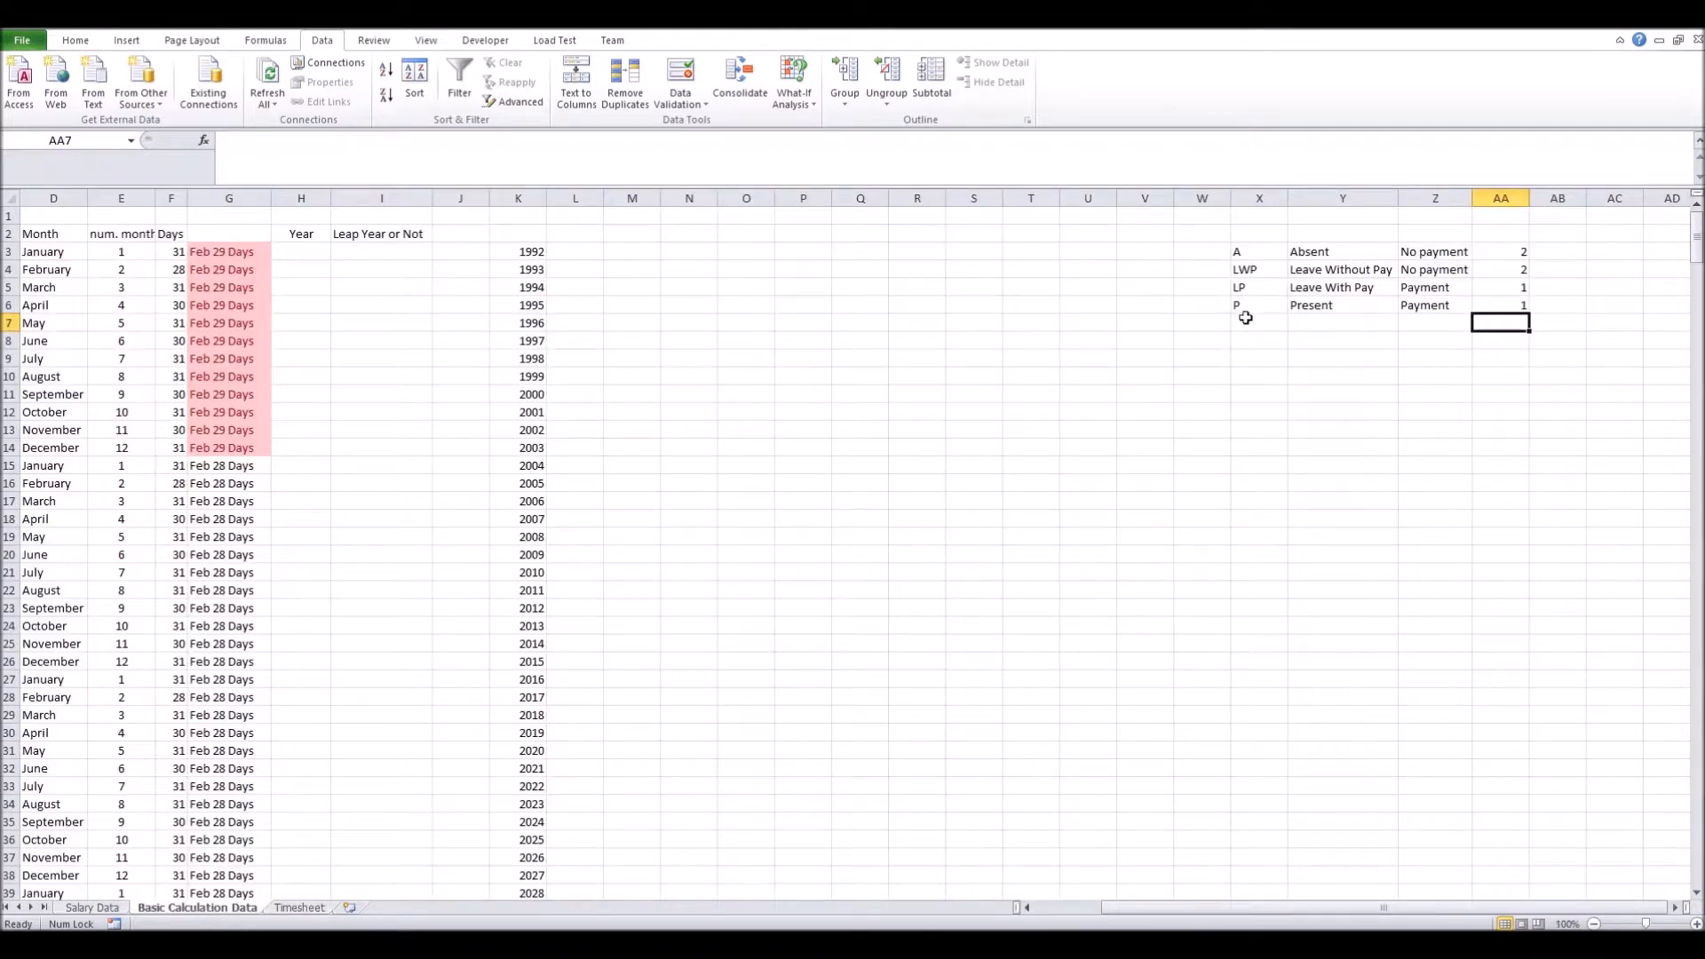
drag(1515, 255, 1514, 305)
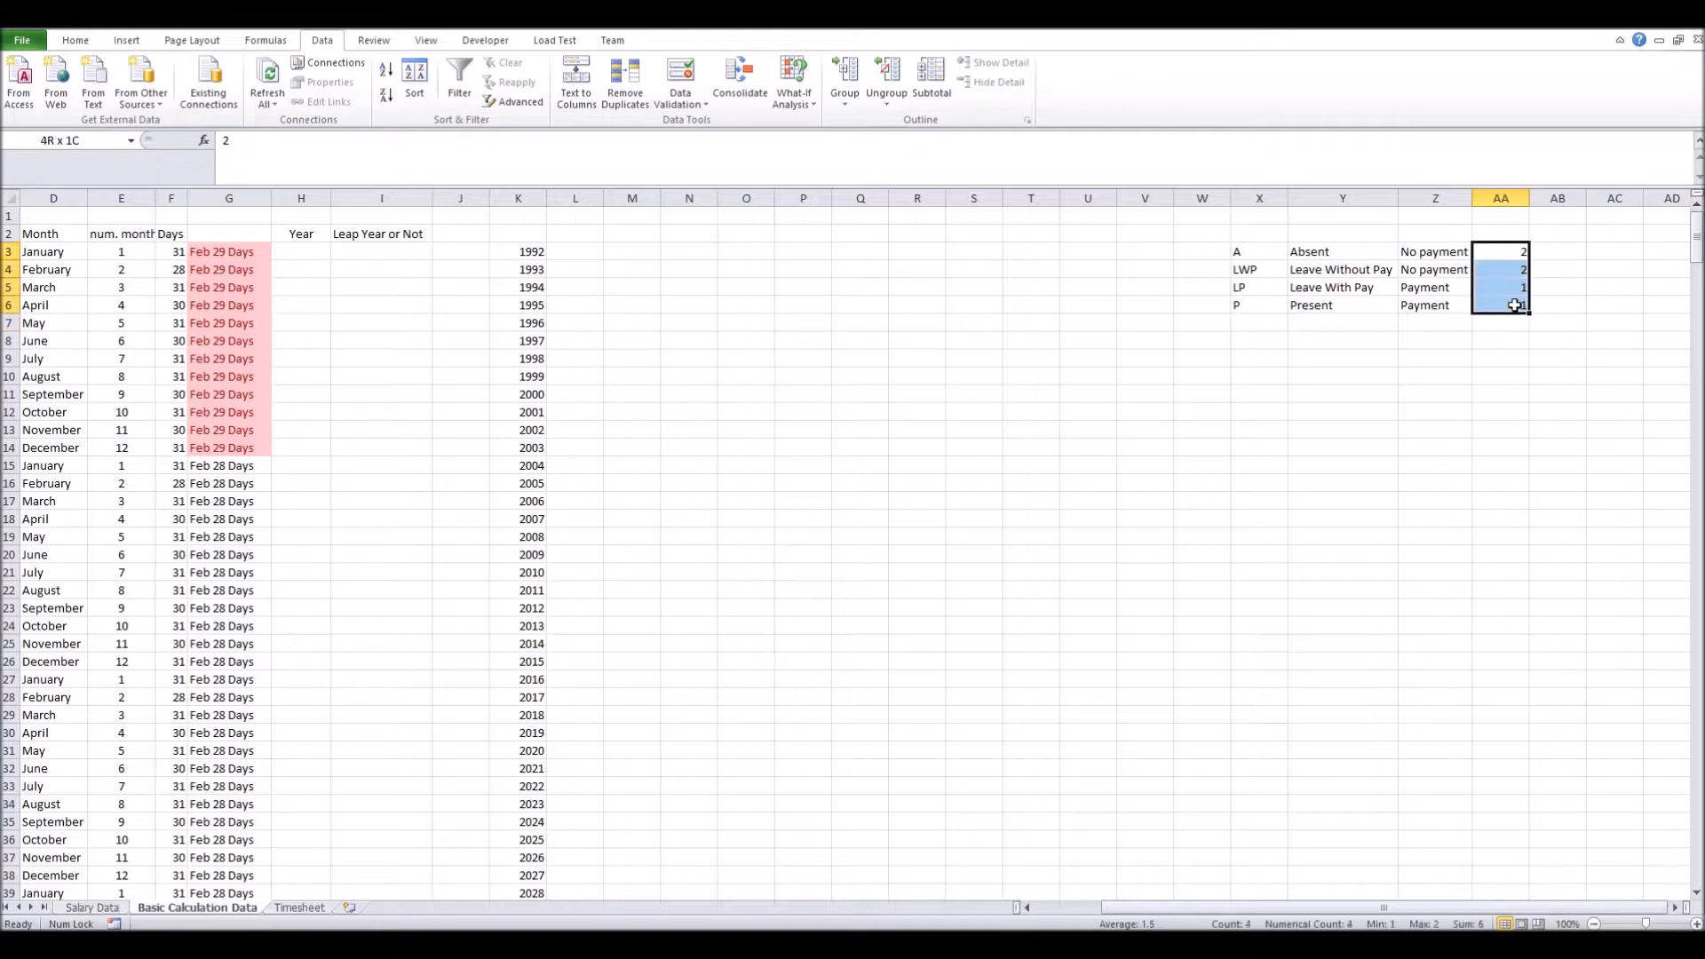
drag(1491, 288, 1489, 302)
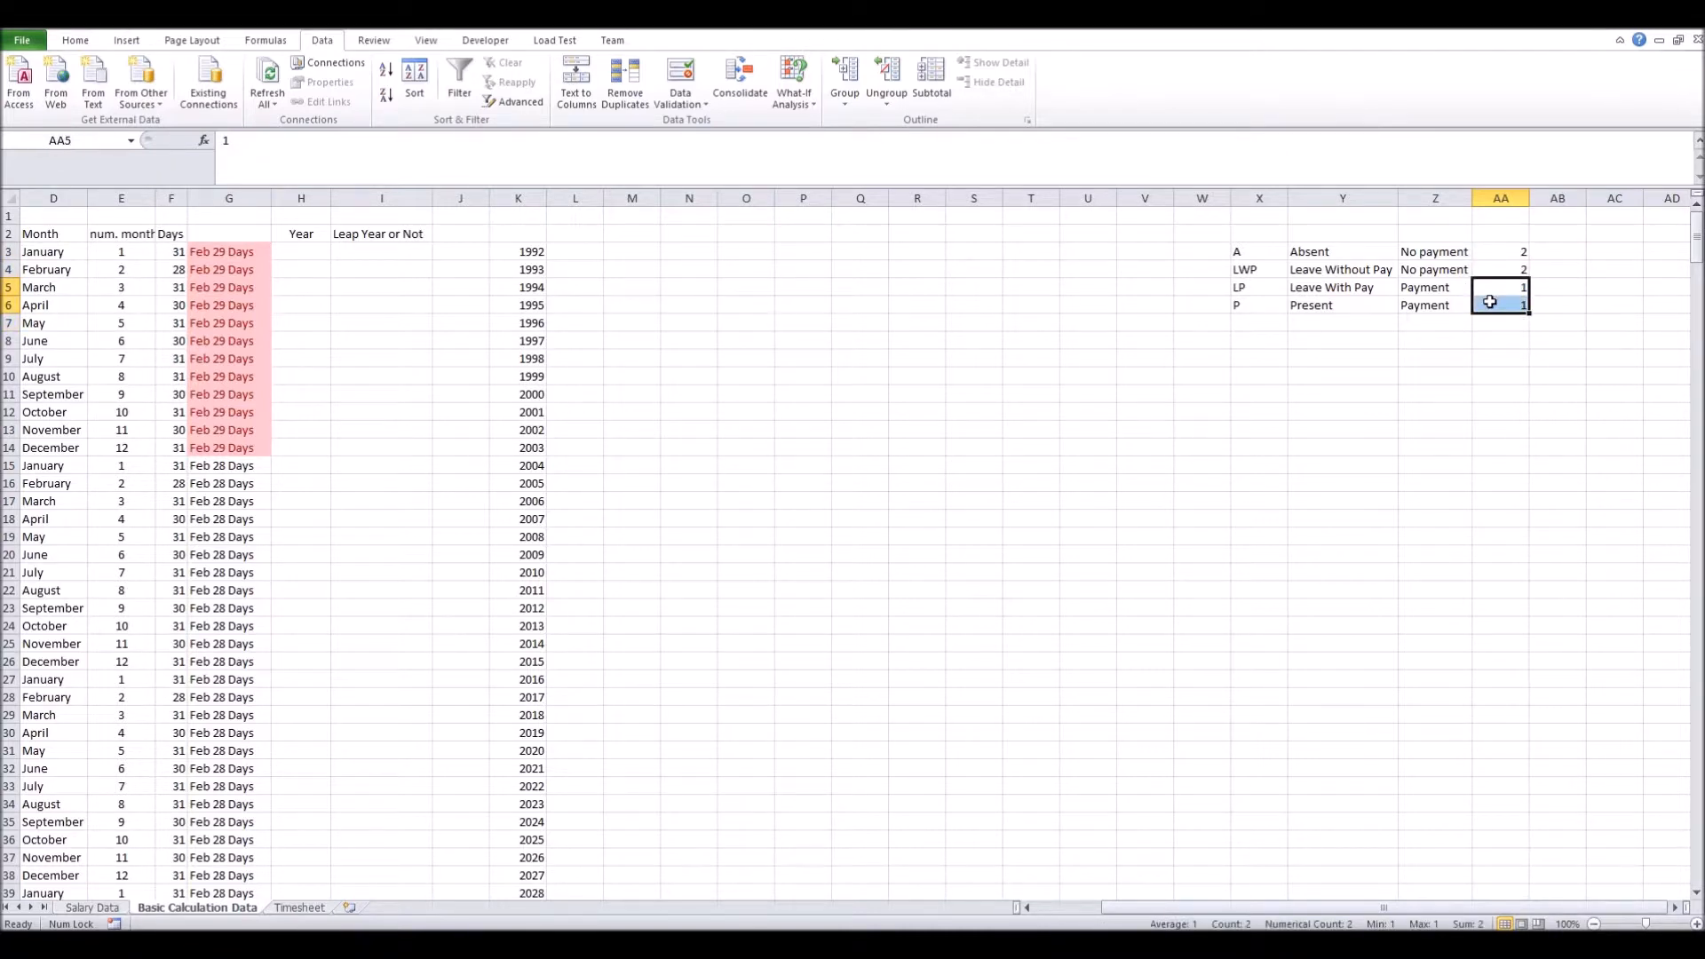
click(1484, 257)
drag(1485, 261, 1486, 265)
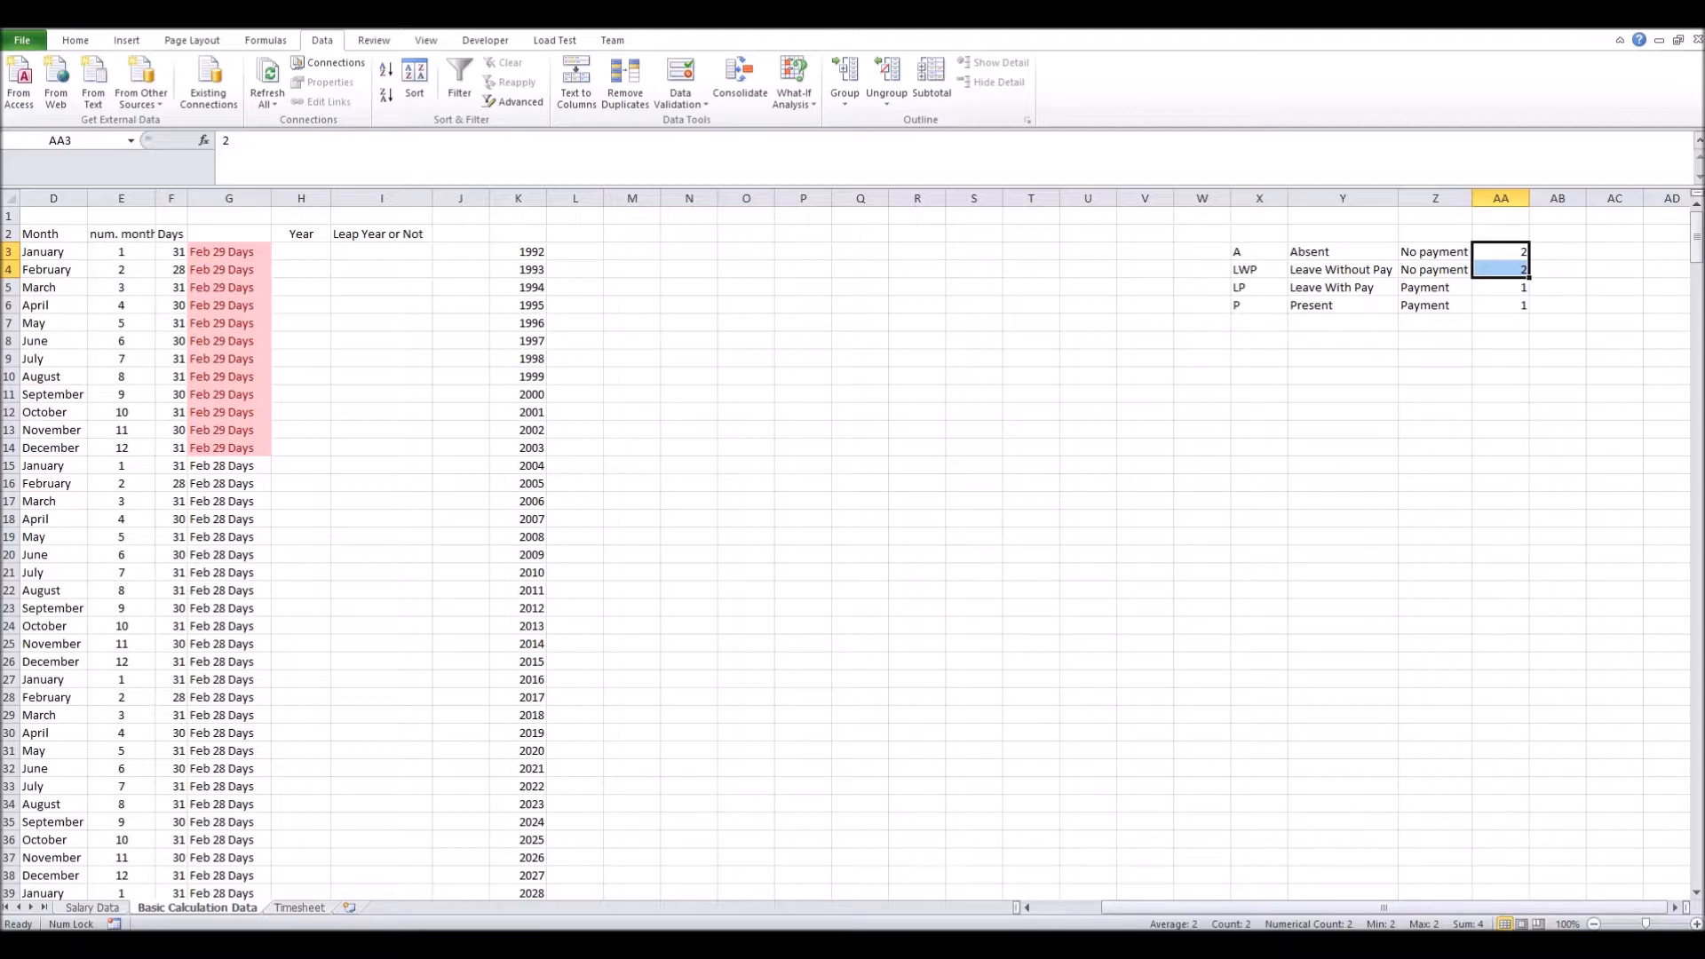
click(299, 907)
click(331, 424)
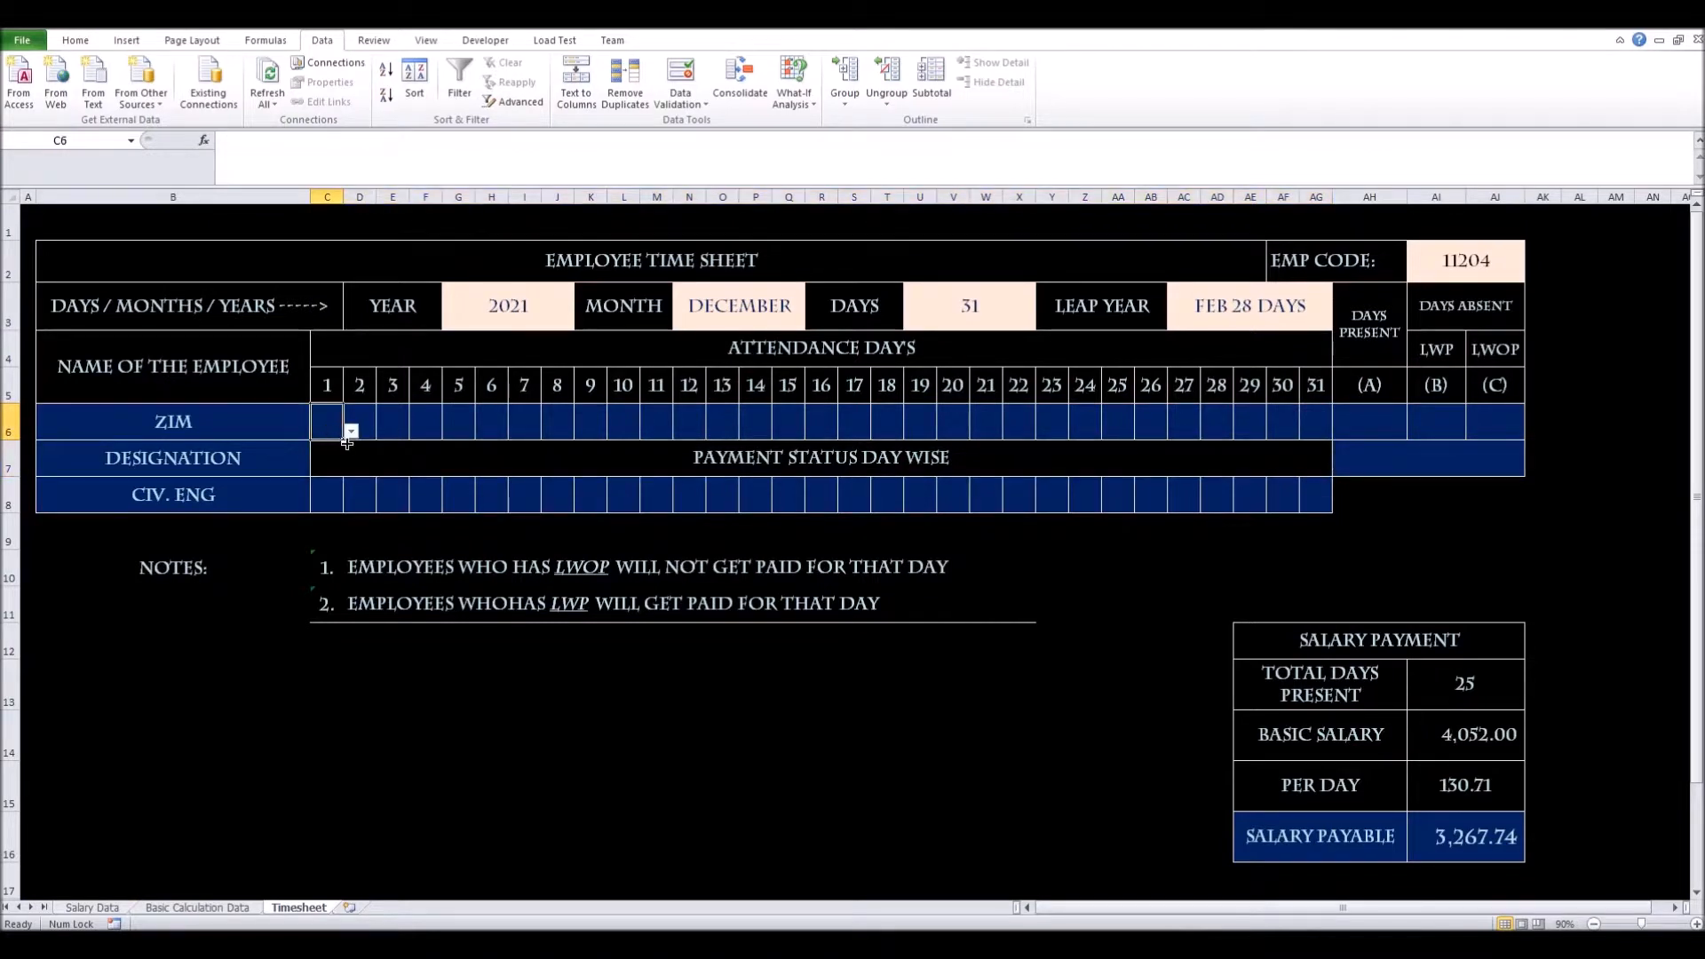
Pick P, A, LWP and LP from the dropdowns for days 1–4 in C6:F6
click(352, 431)
click(339, 481)
click(369, 424)
click(384, 433)
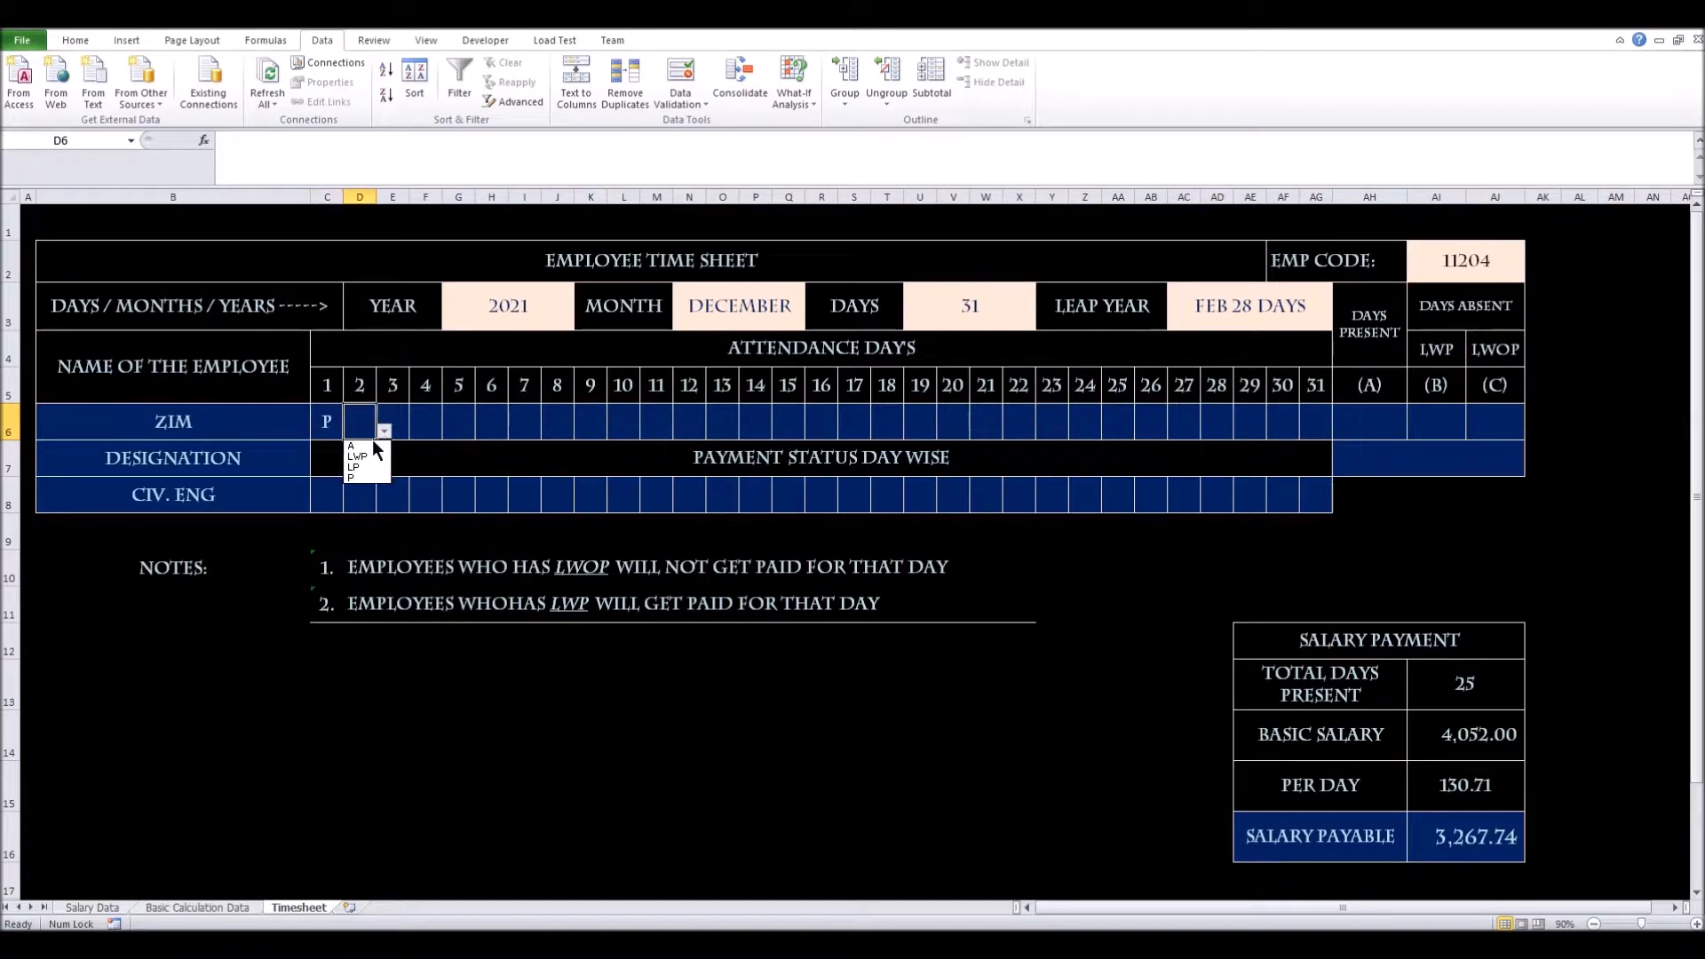
click(370, 445)
click(401, 424)
click(417, 431)
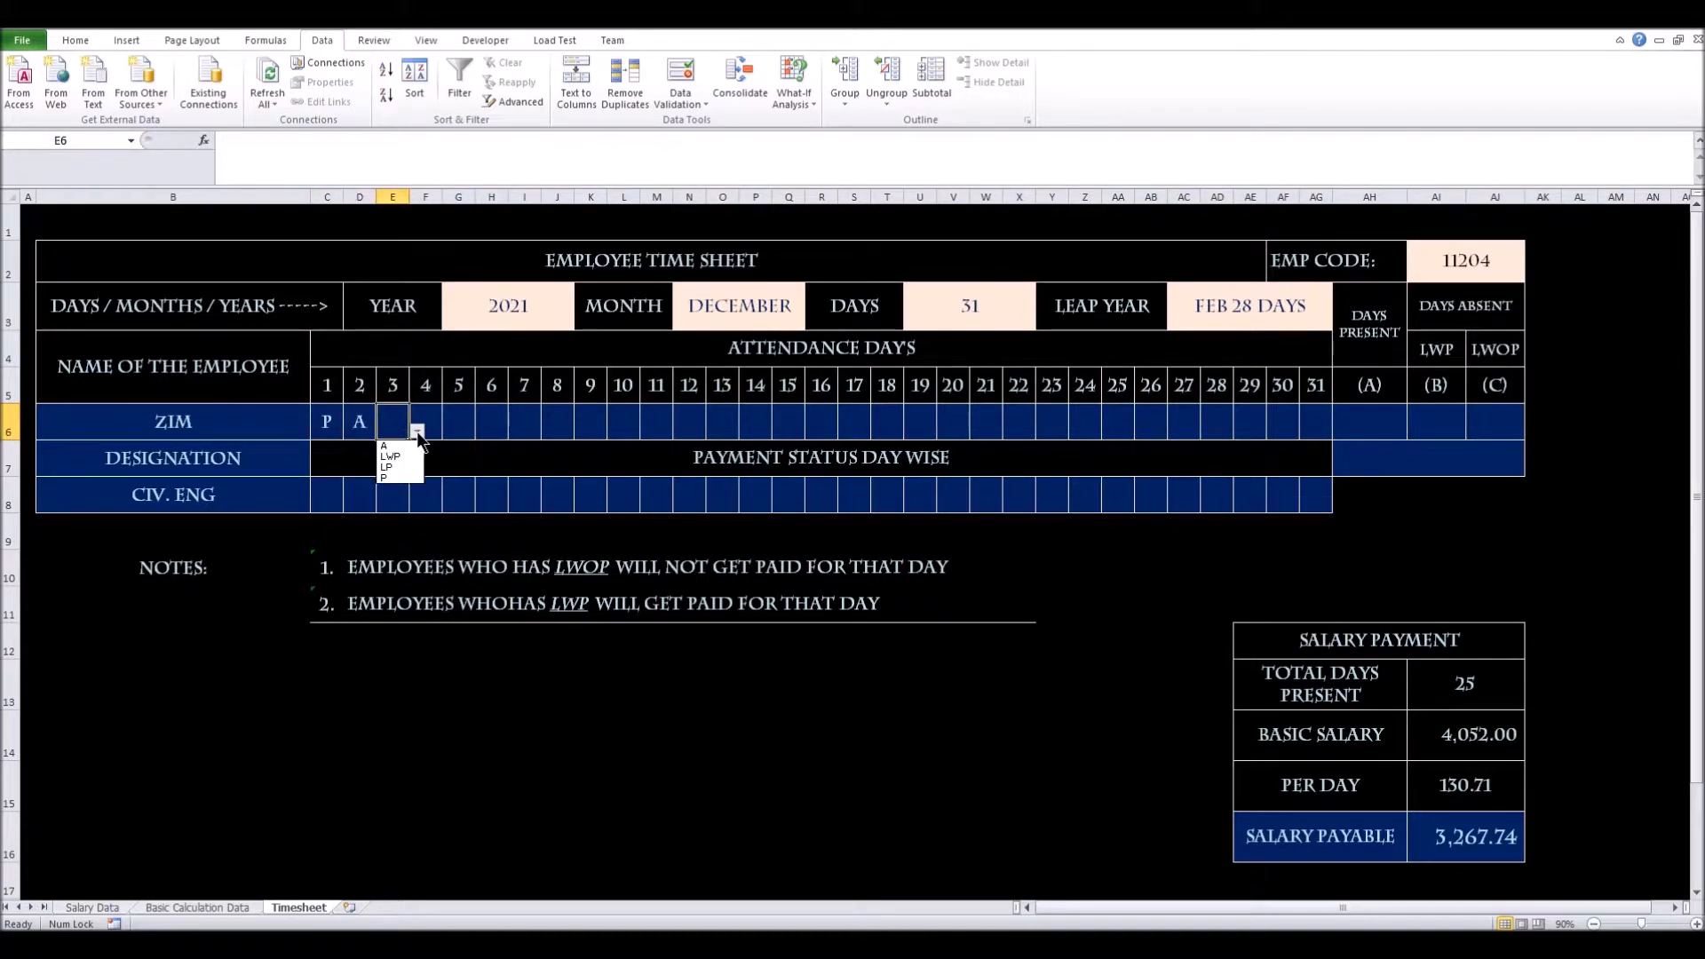
click(409, 456)
click(437, 428)
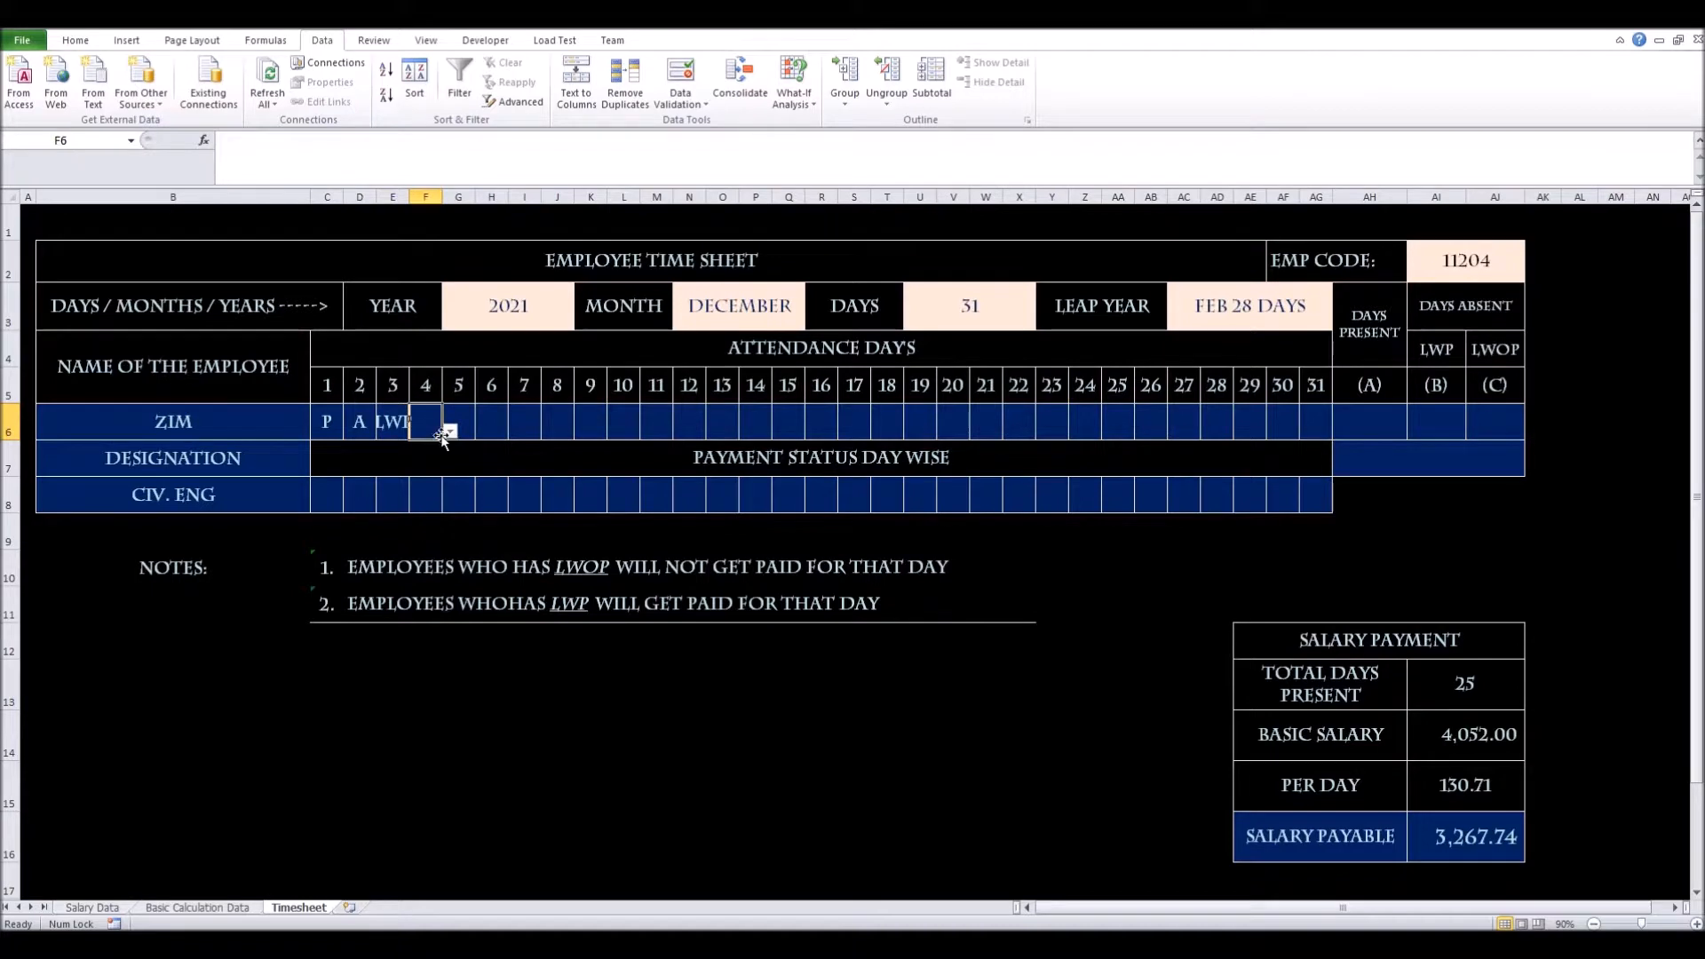
click(448, 432)
click(423, 463)
click(325, 495)
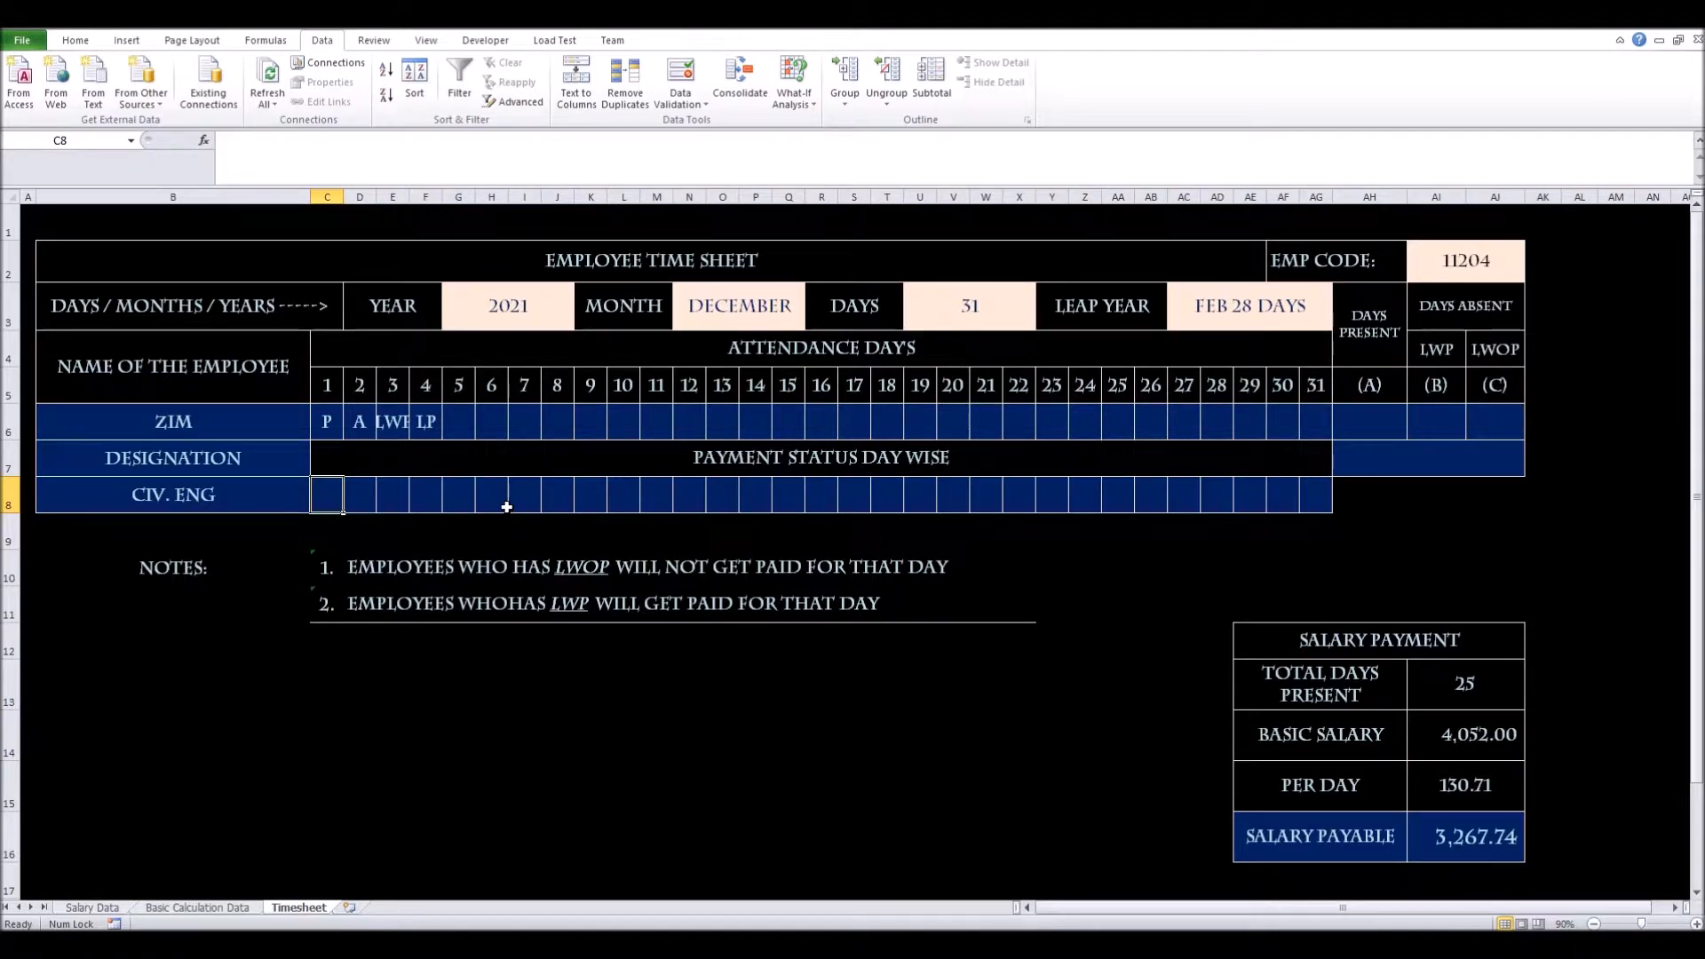
Begin a VLOOKUP in C8 using day 1's code in C6 as the lookup value
text(=)
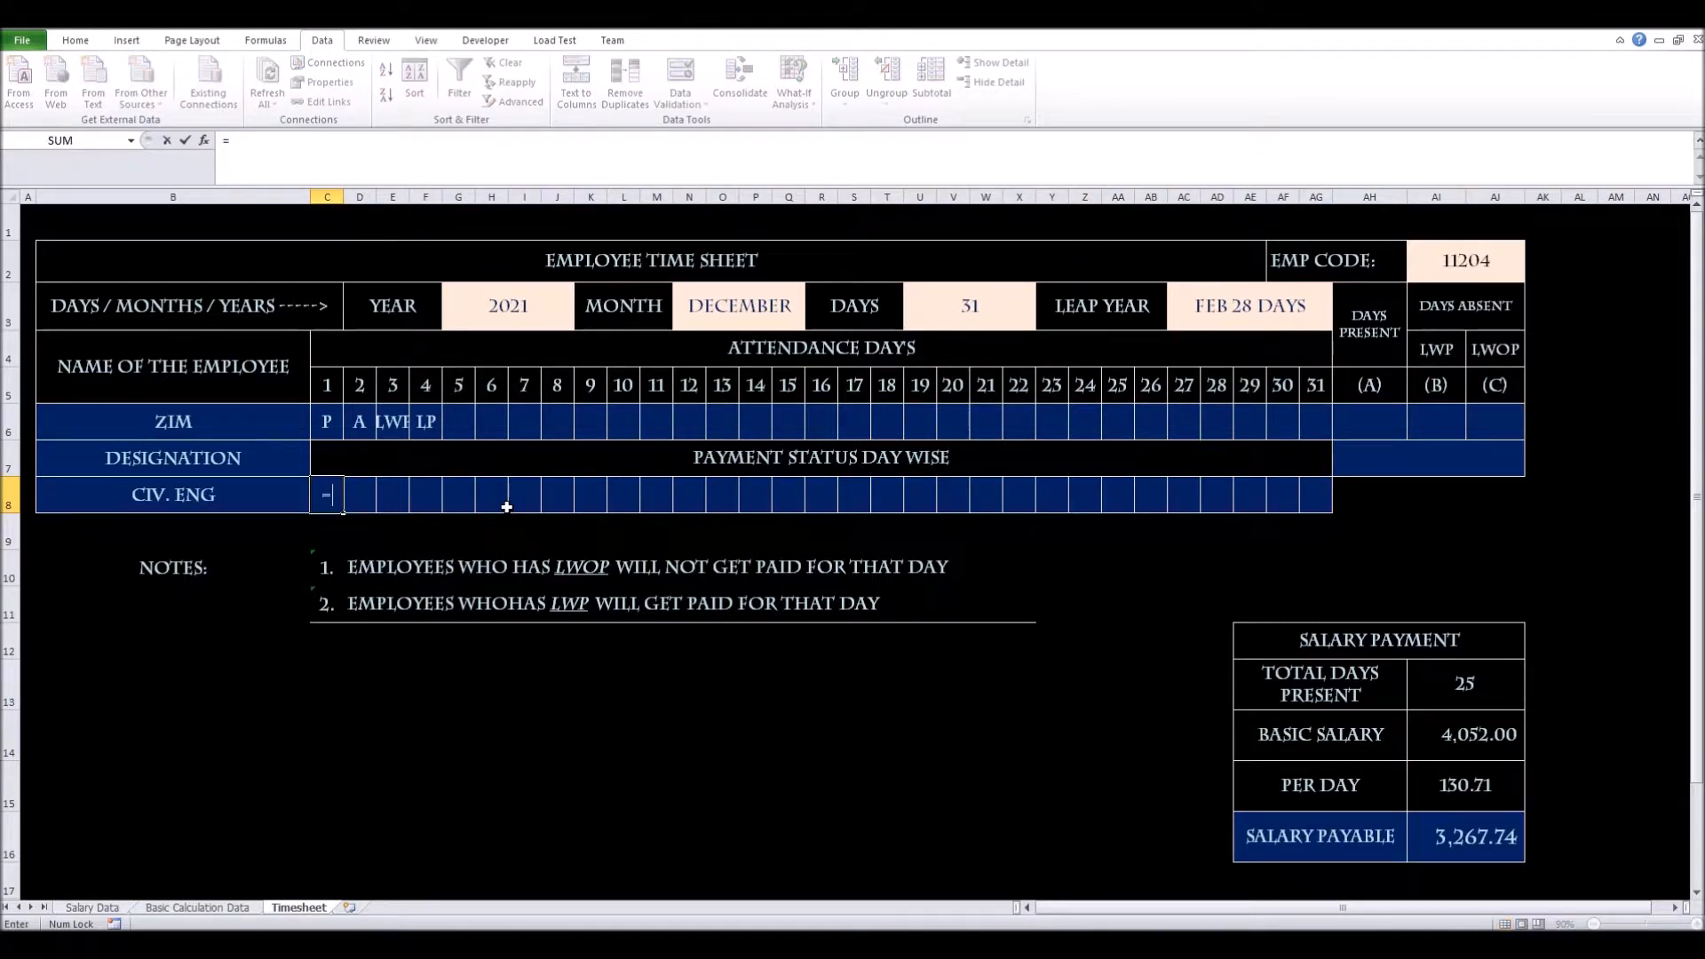
text(VLOOKUP()
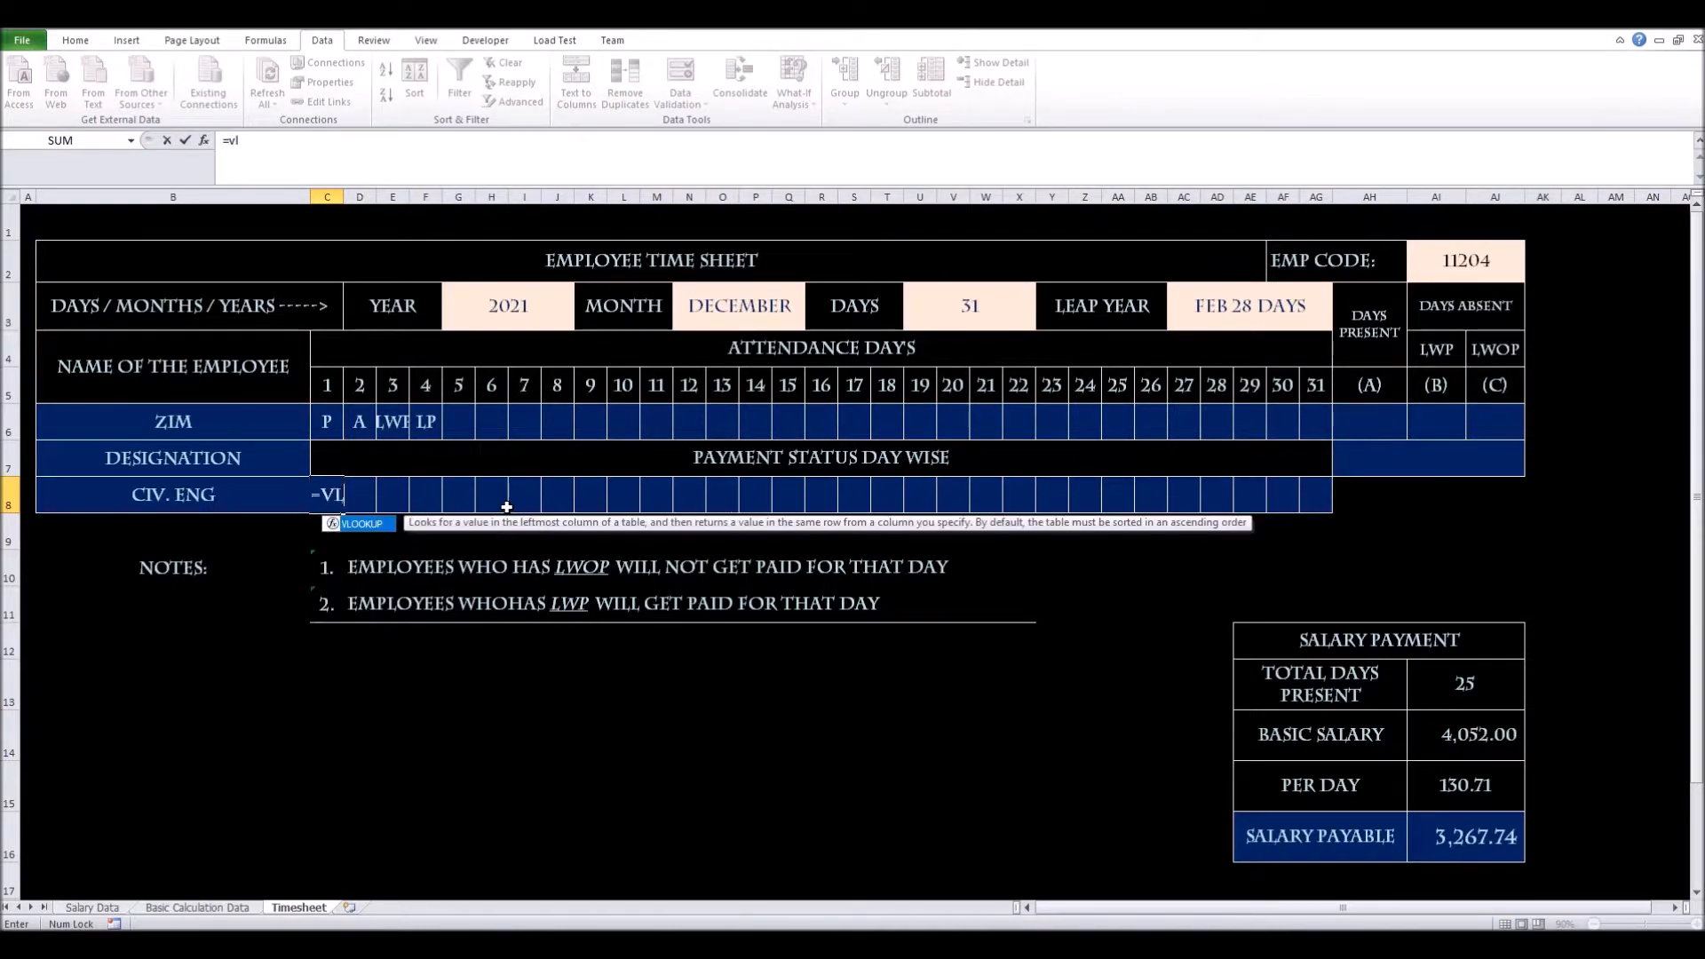
key(Up)
key(Up)
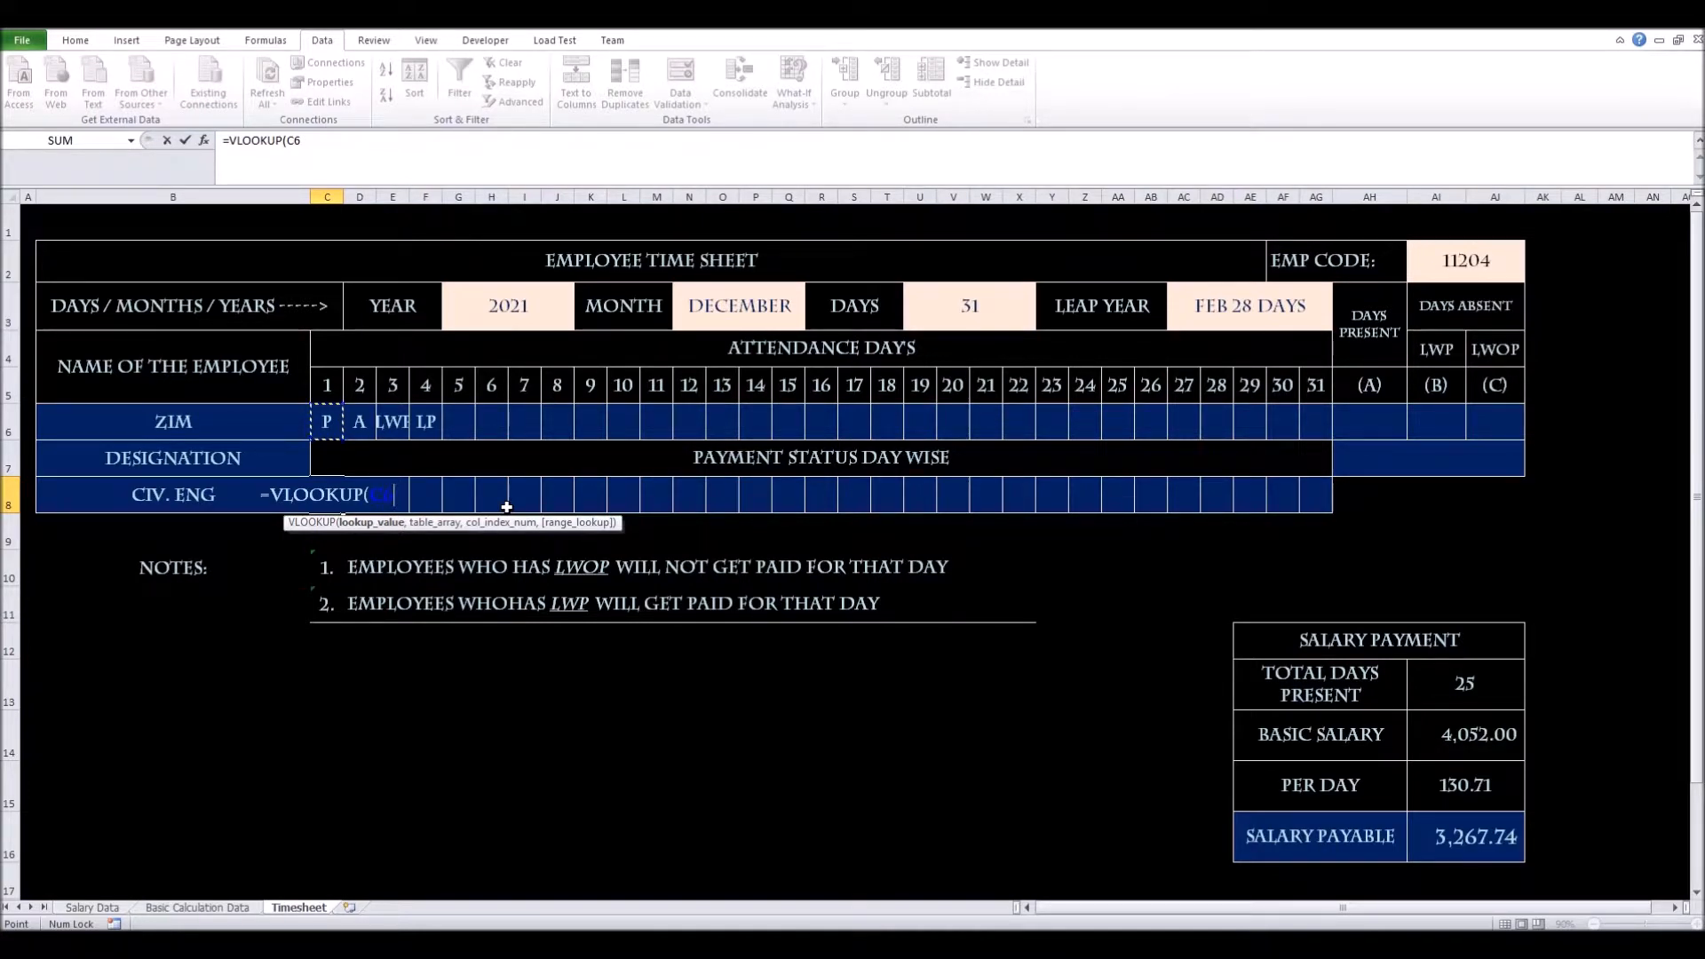
text(,)
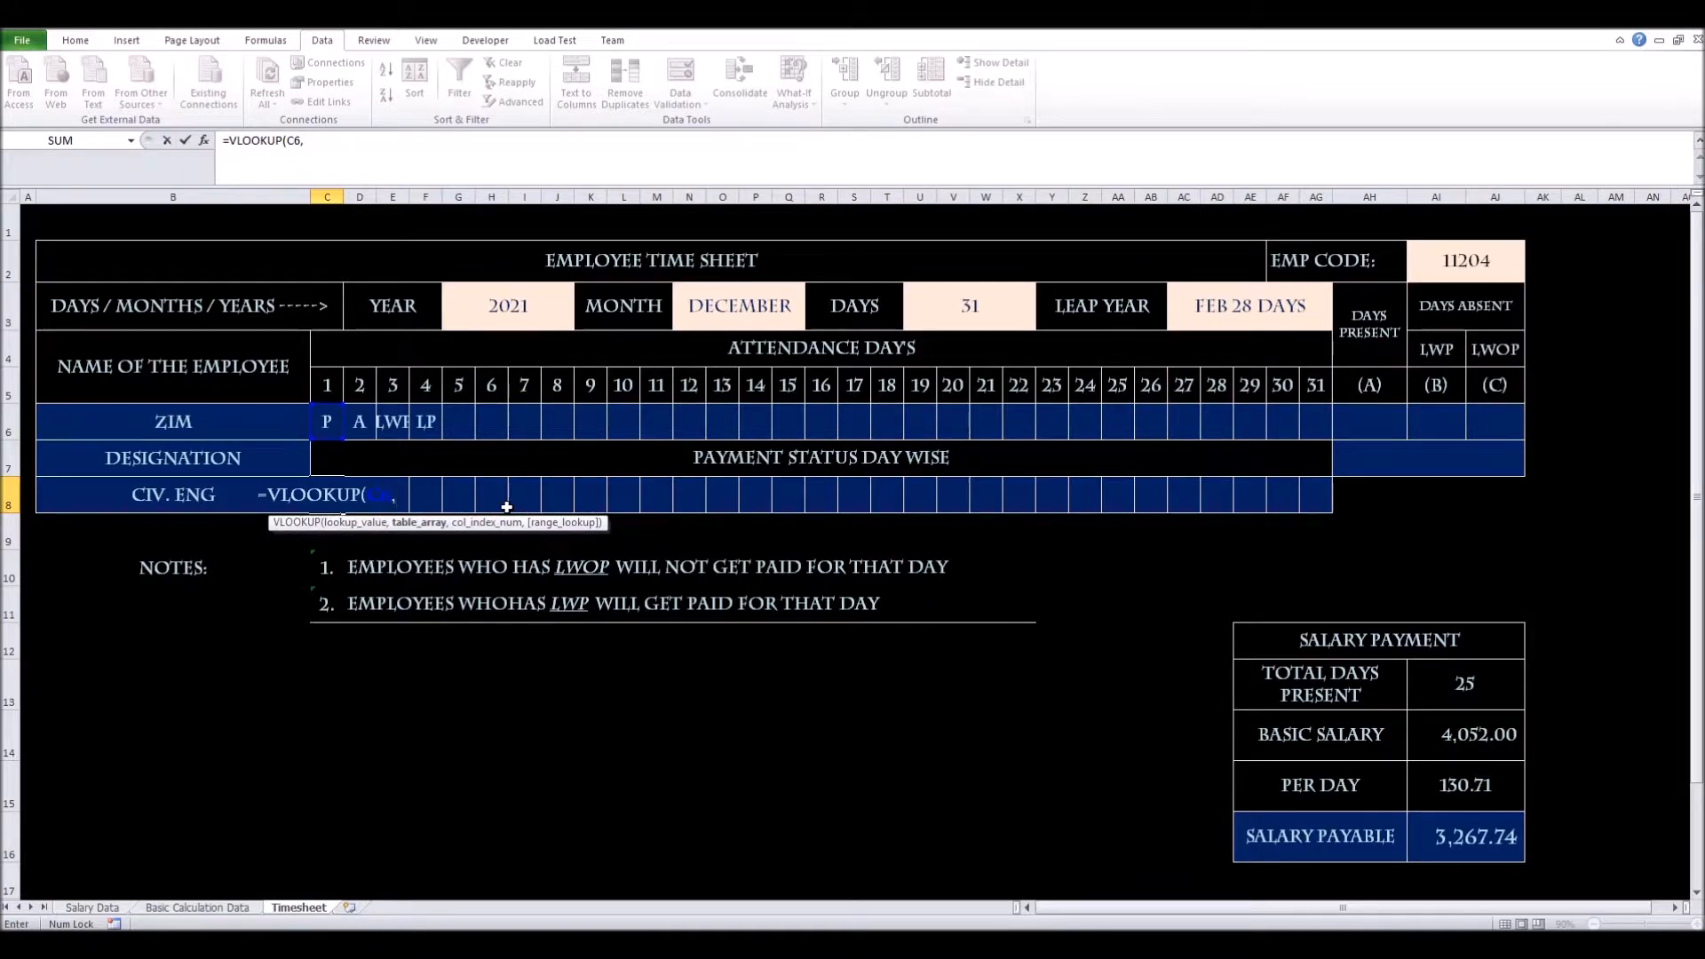
Look it up in absolute range 'Basic Calculation Data'!$X$3:$AA$6, column 4, exact match
key(ctrl+Page_Up)
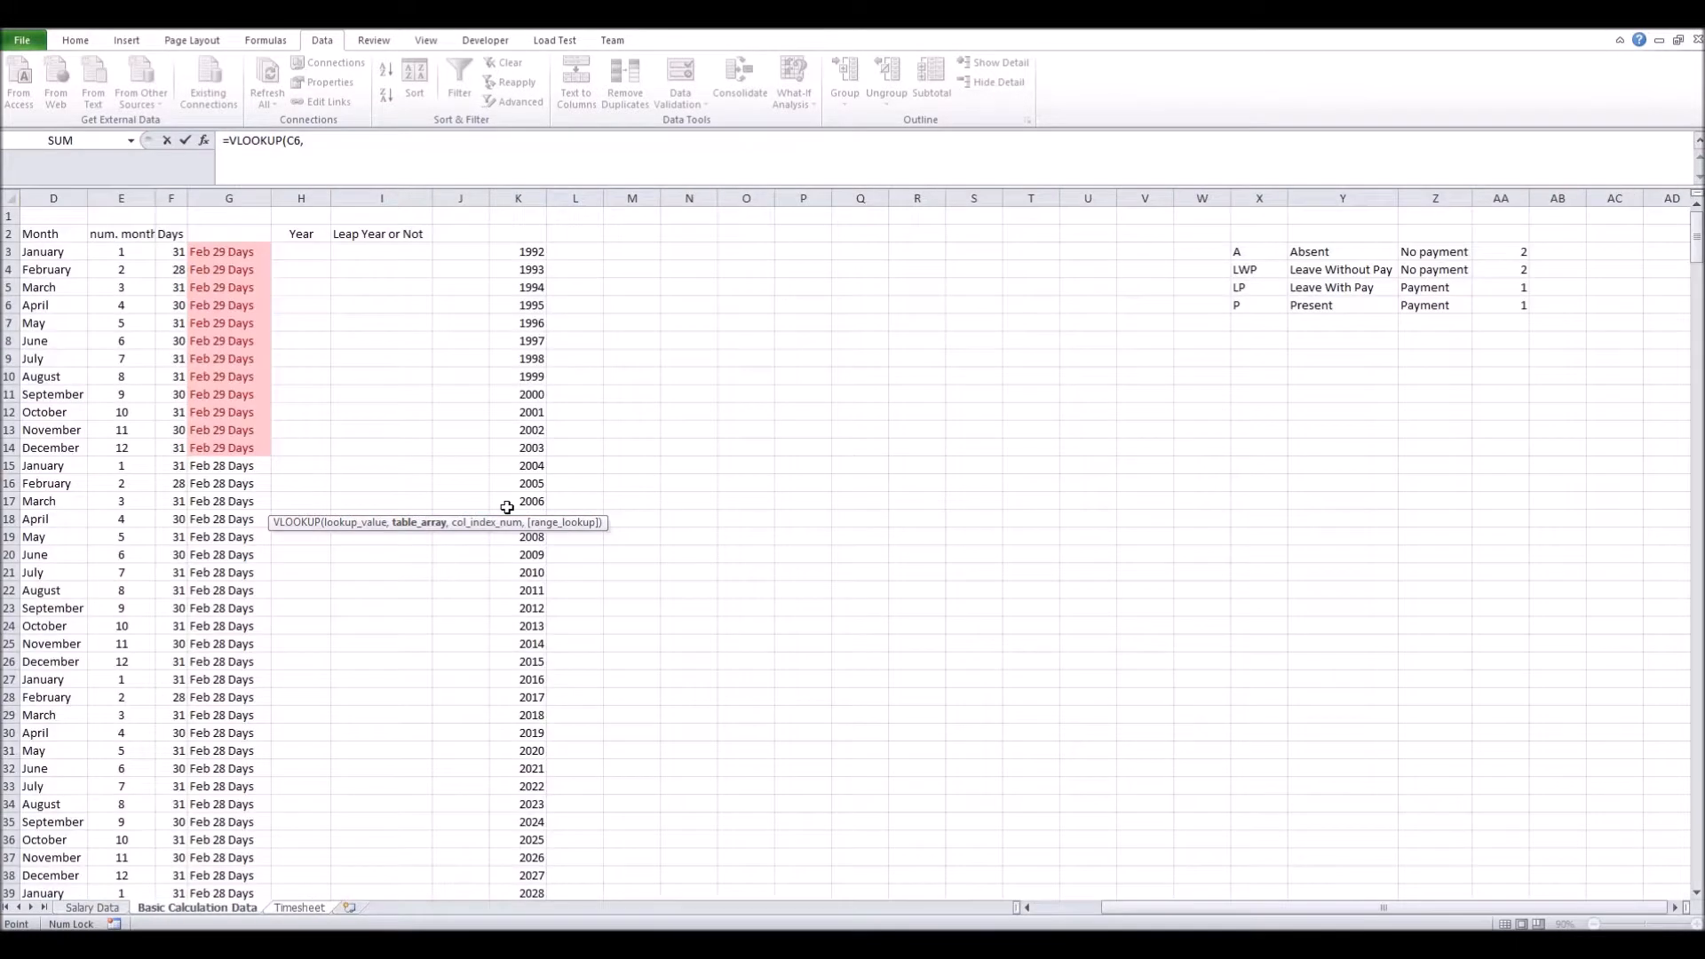
key(Right)
key(Right)
key(Right)
key(Right)
key(Right)
key(Right)
key(Right)
key(Right)
key(Right)
key(Right)
key(Right)
key(Right)
key(Right)
key(Right)
key(Right)
key(Right)
key(Right)
key(Right)
key(Right)
key(Right)
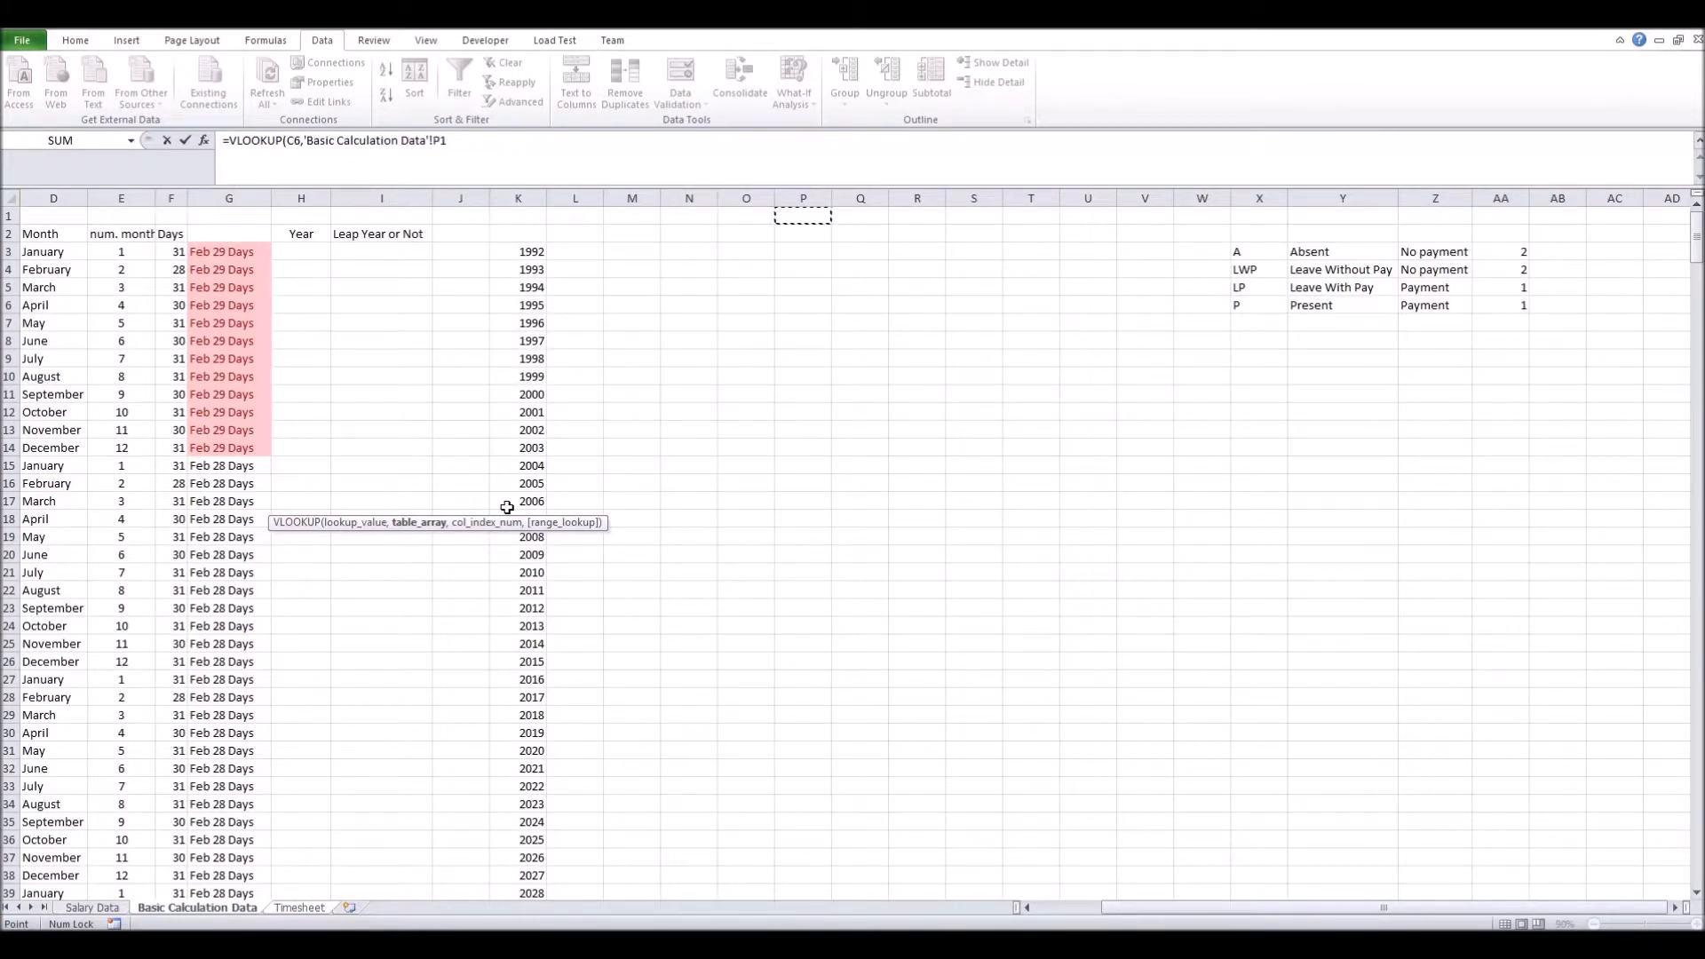
key(Down)
key(Down)
key(Left)
key(Left)
key(Left)
key(Right)
key(shift+Right)
key(shift+Right)
key(shift+Right)
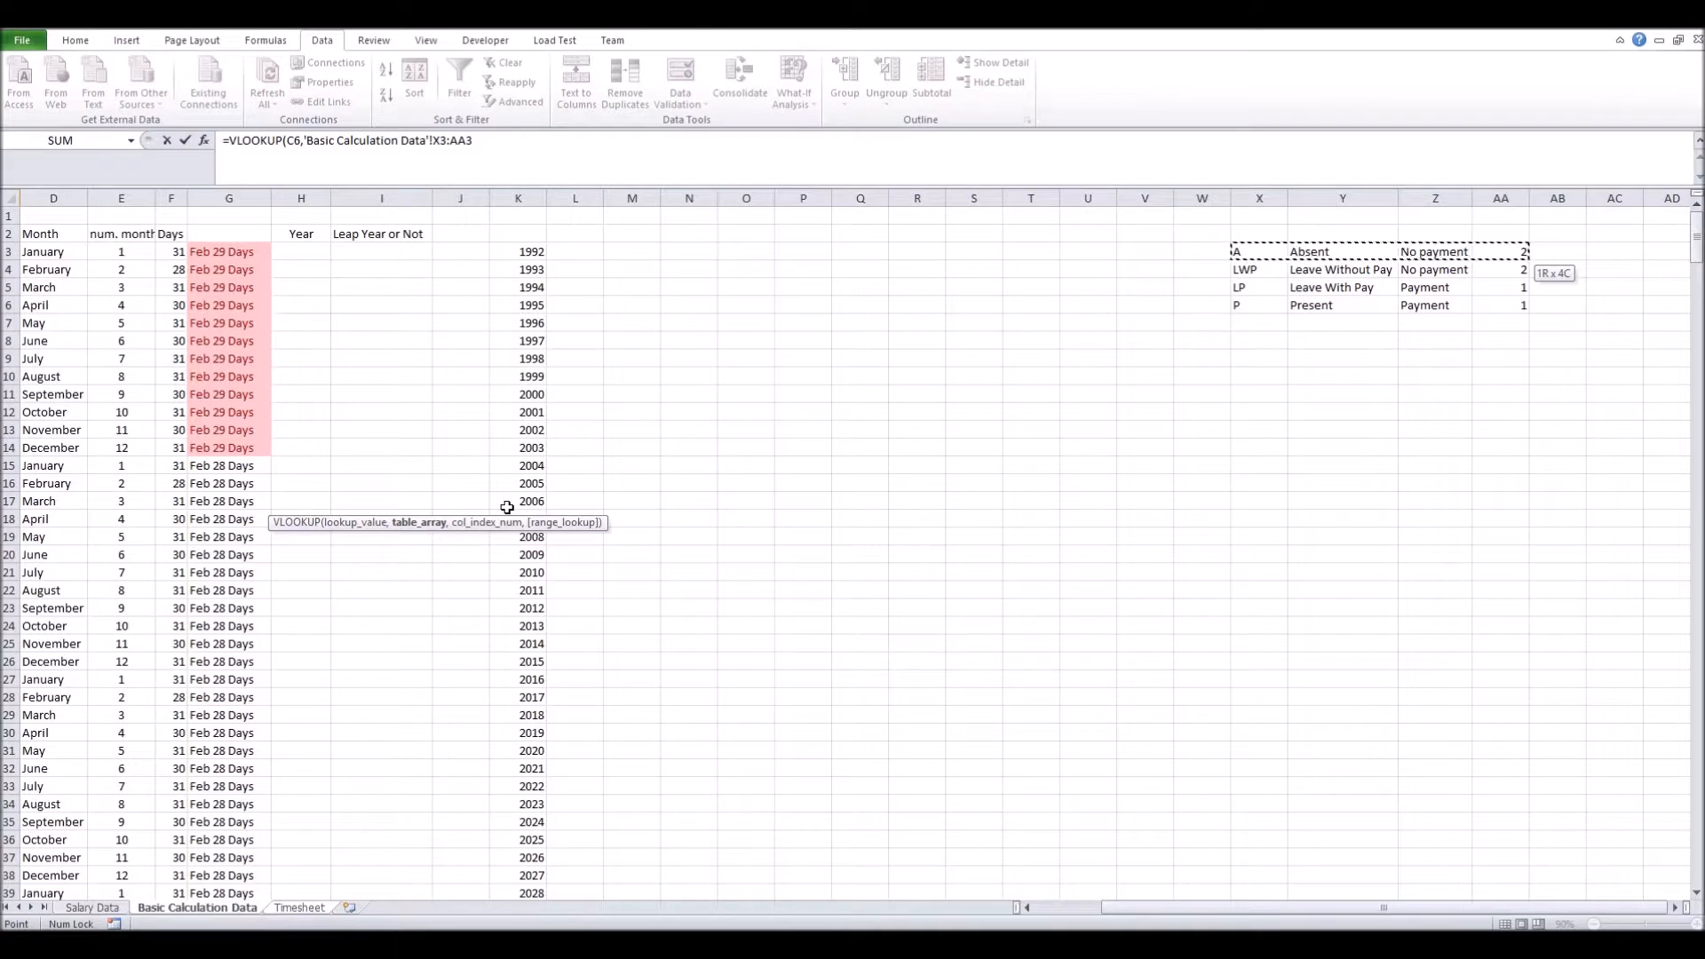
key(shift+Down)
key(shift+Down)
key(shift+Down)
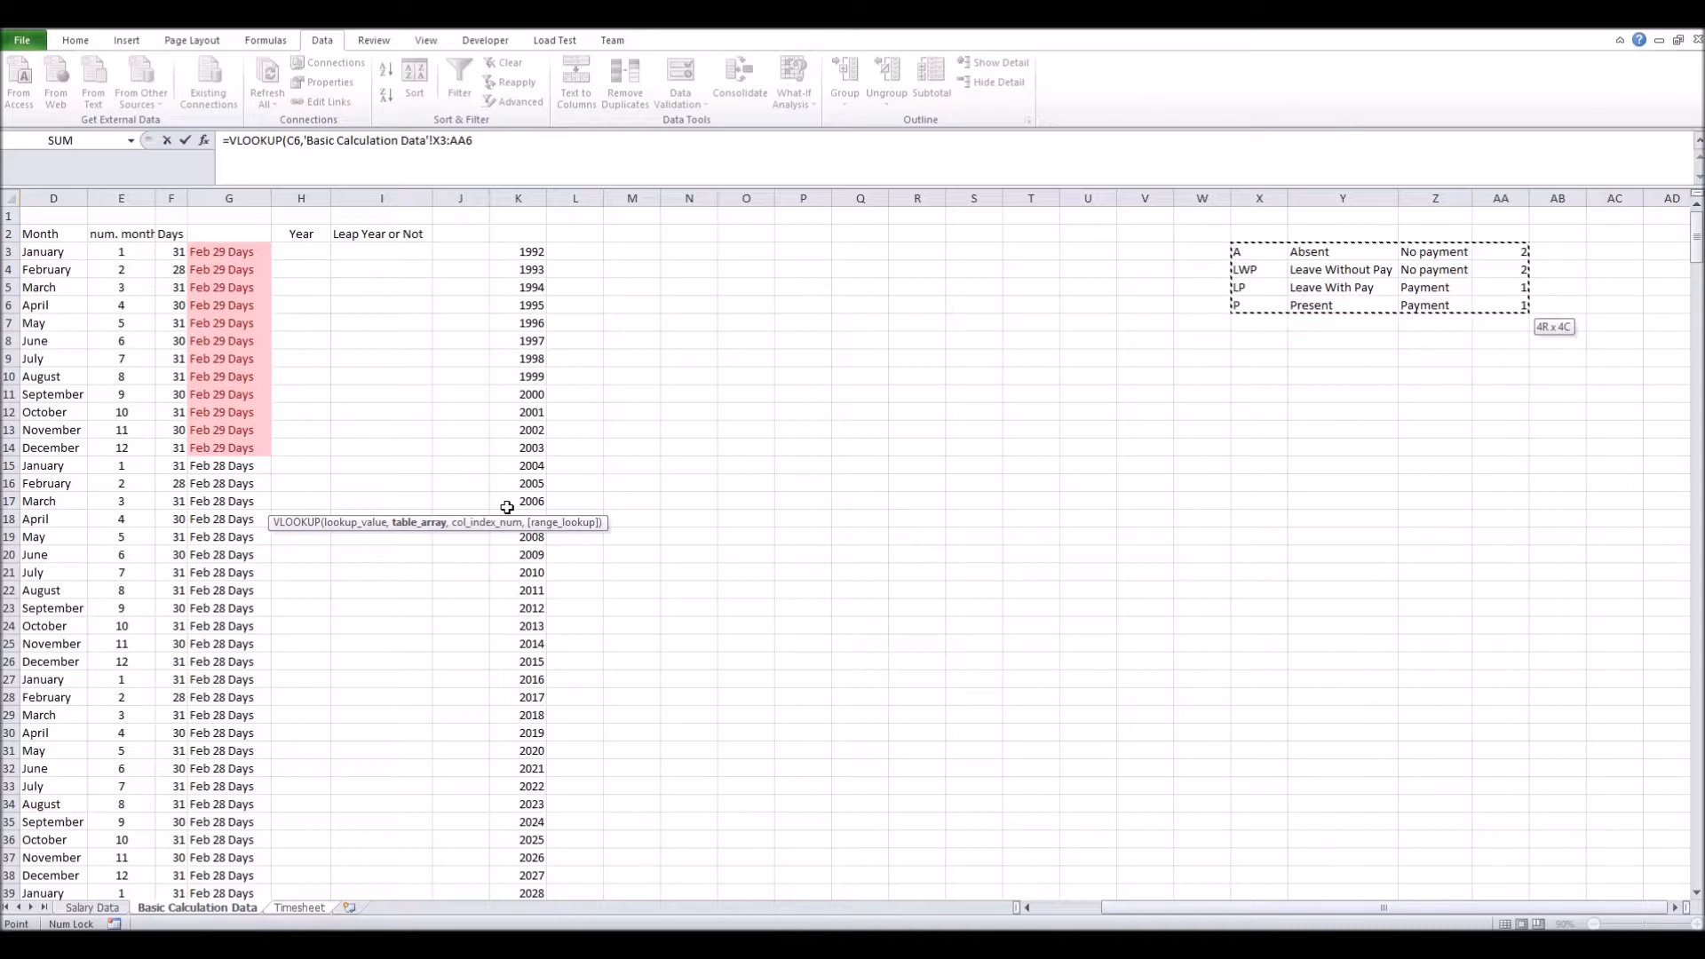
key(F4)
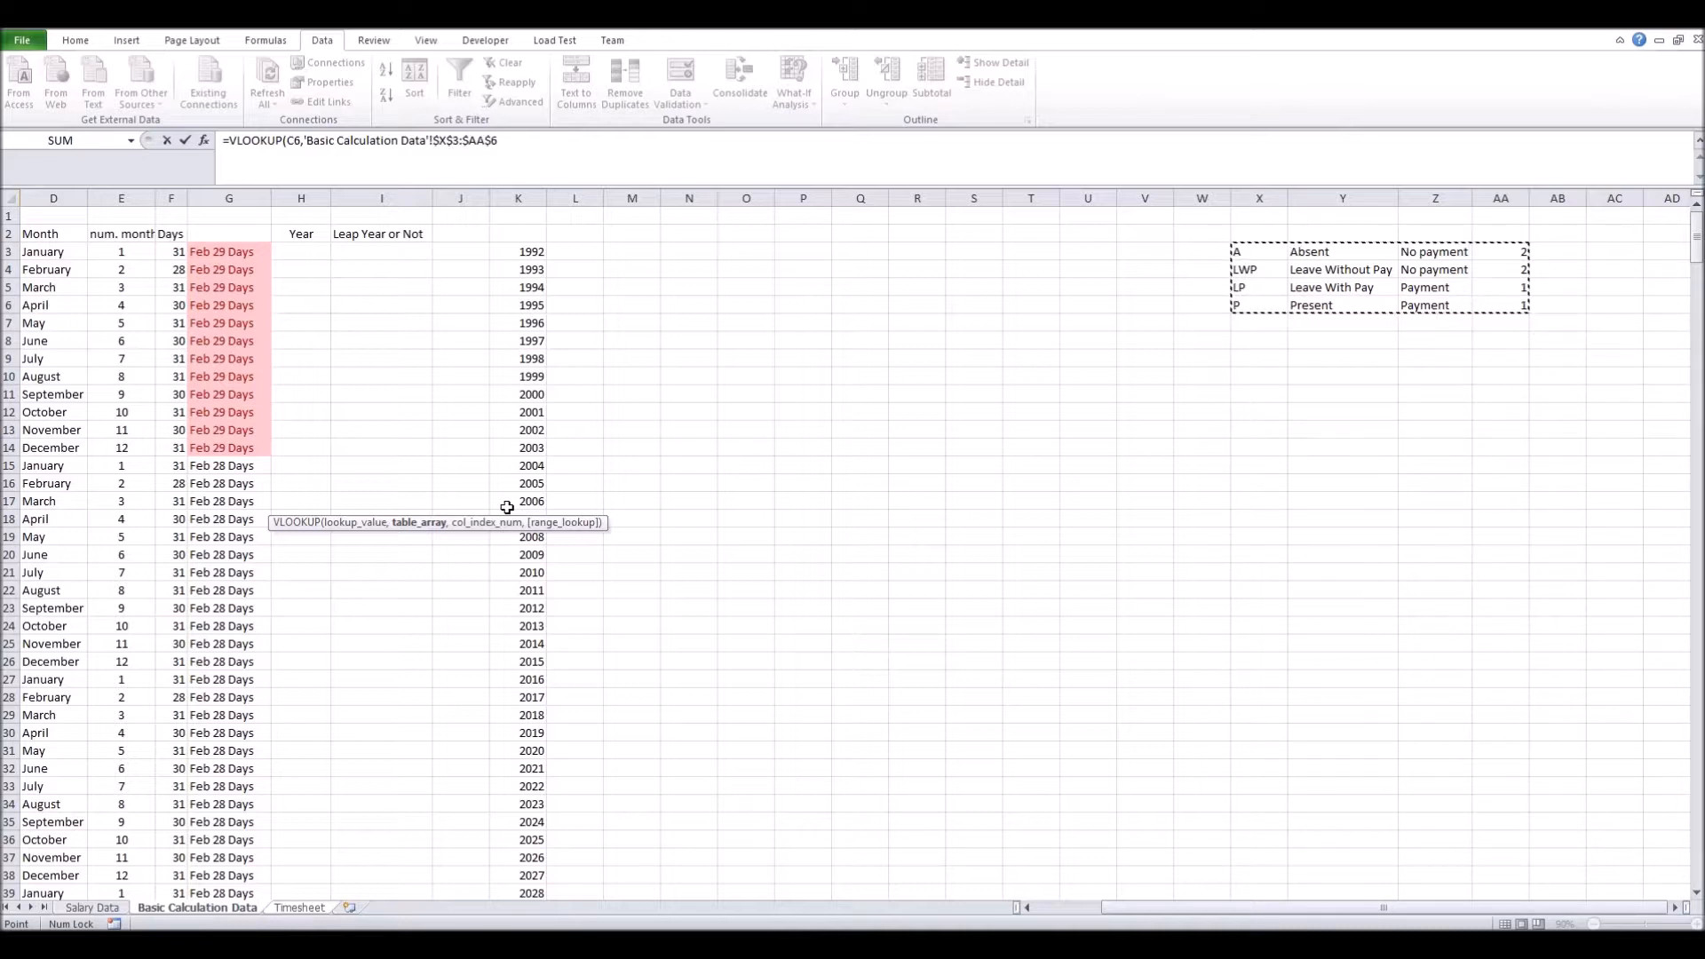
text(,4)
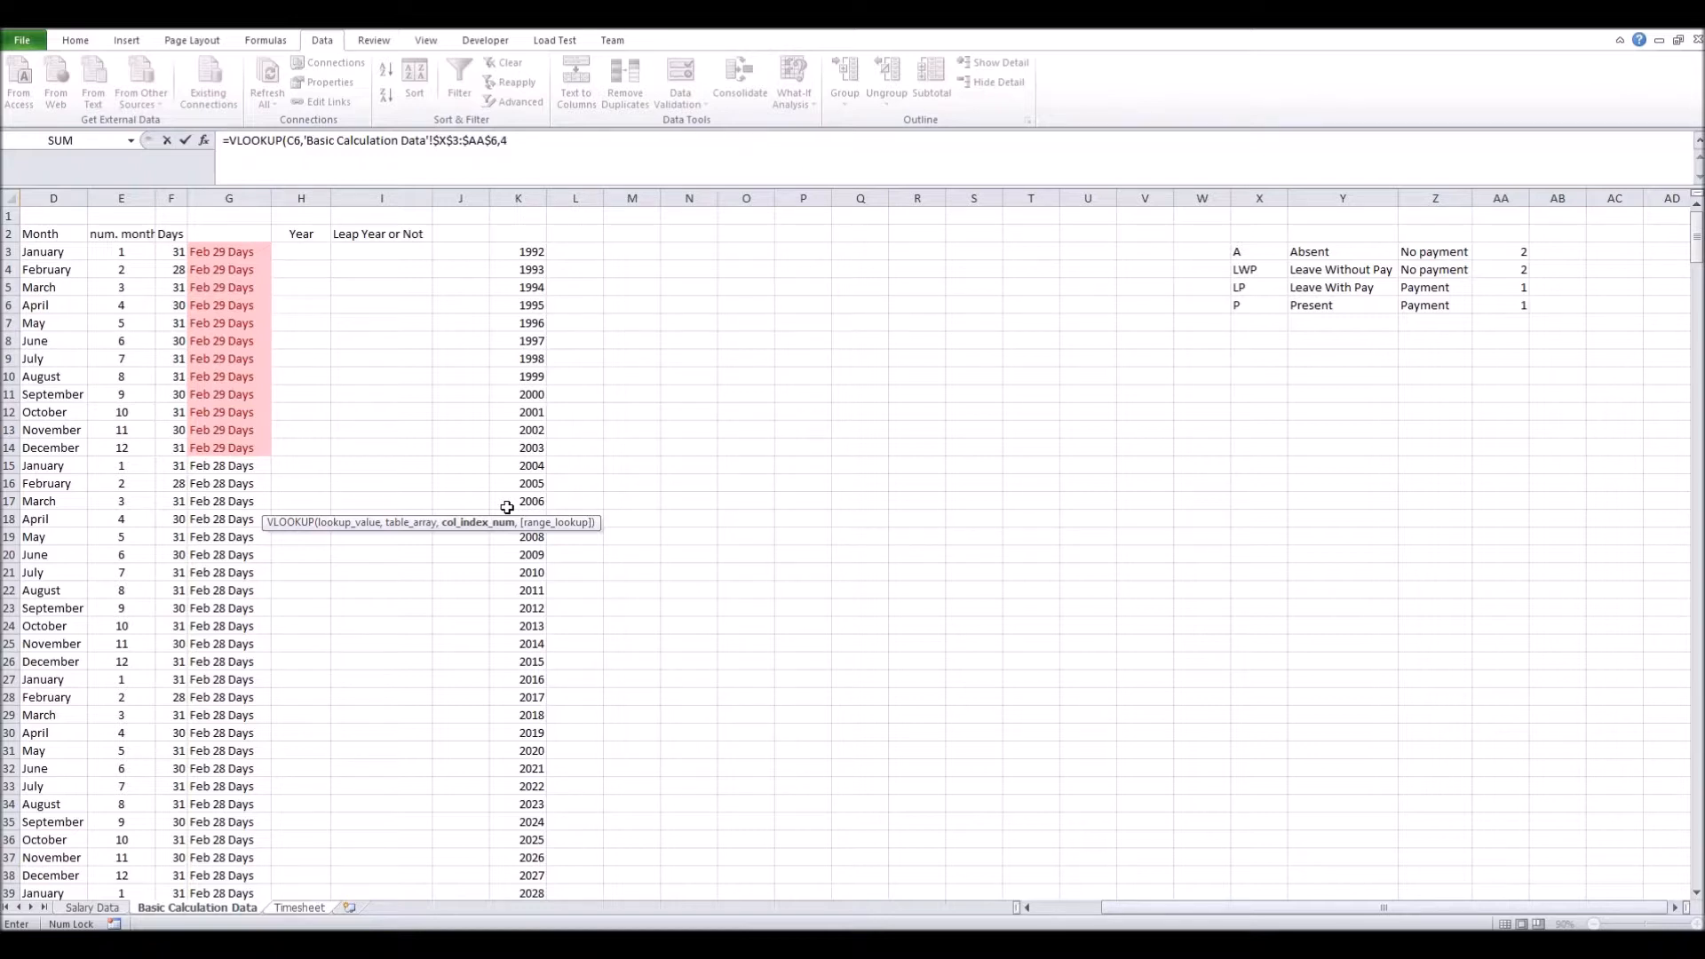
text(,)
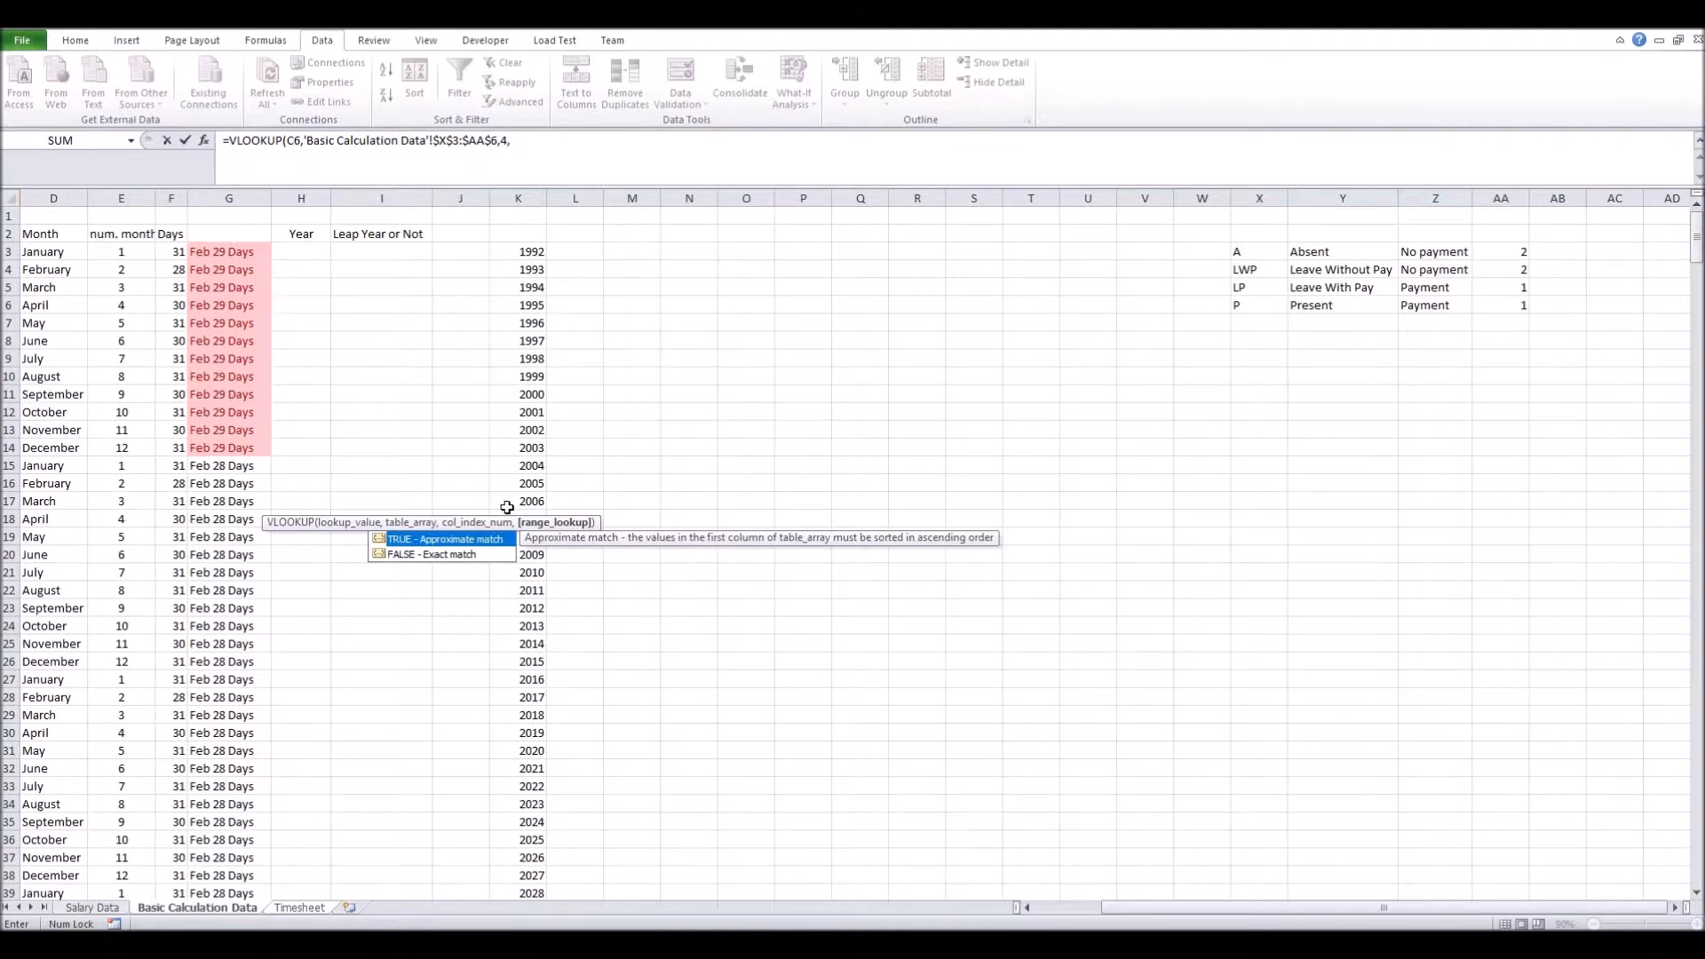
text(0)
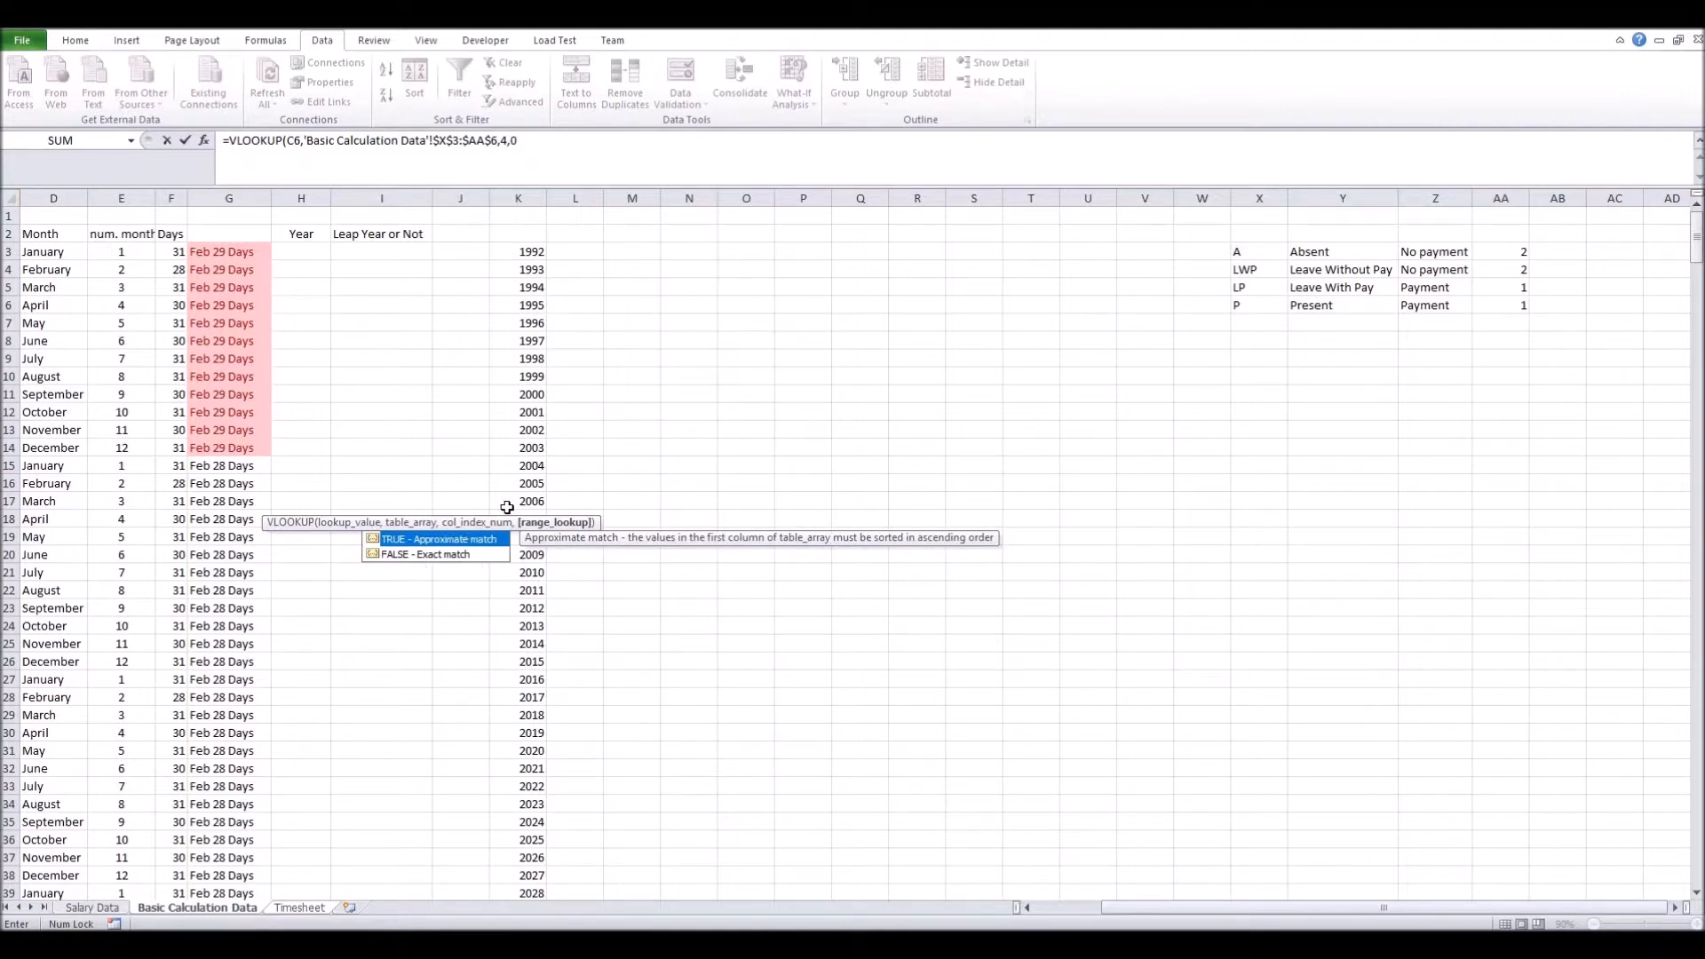
text())
key(Return)
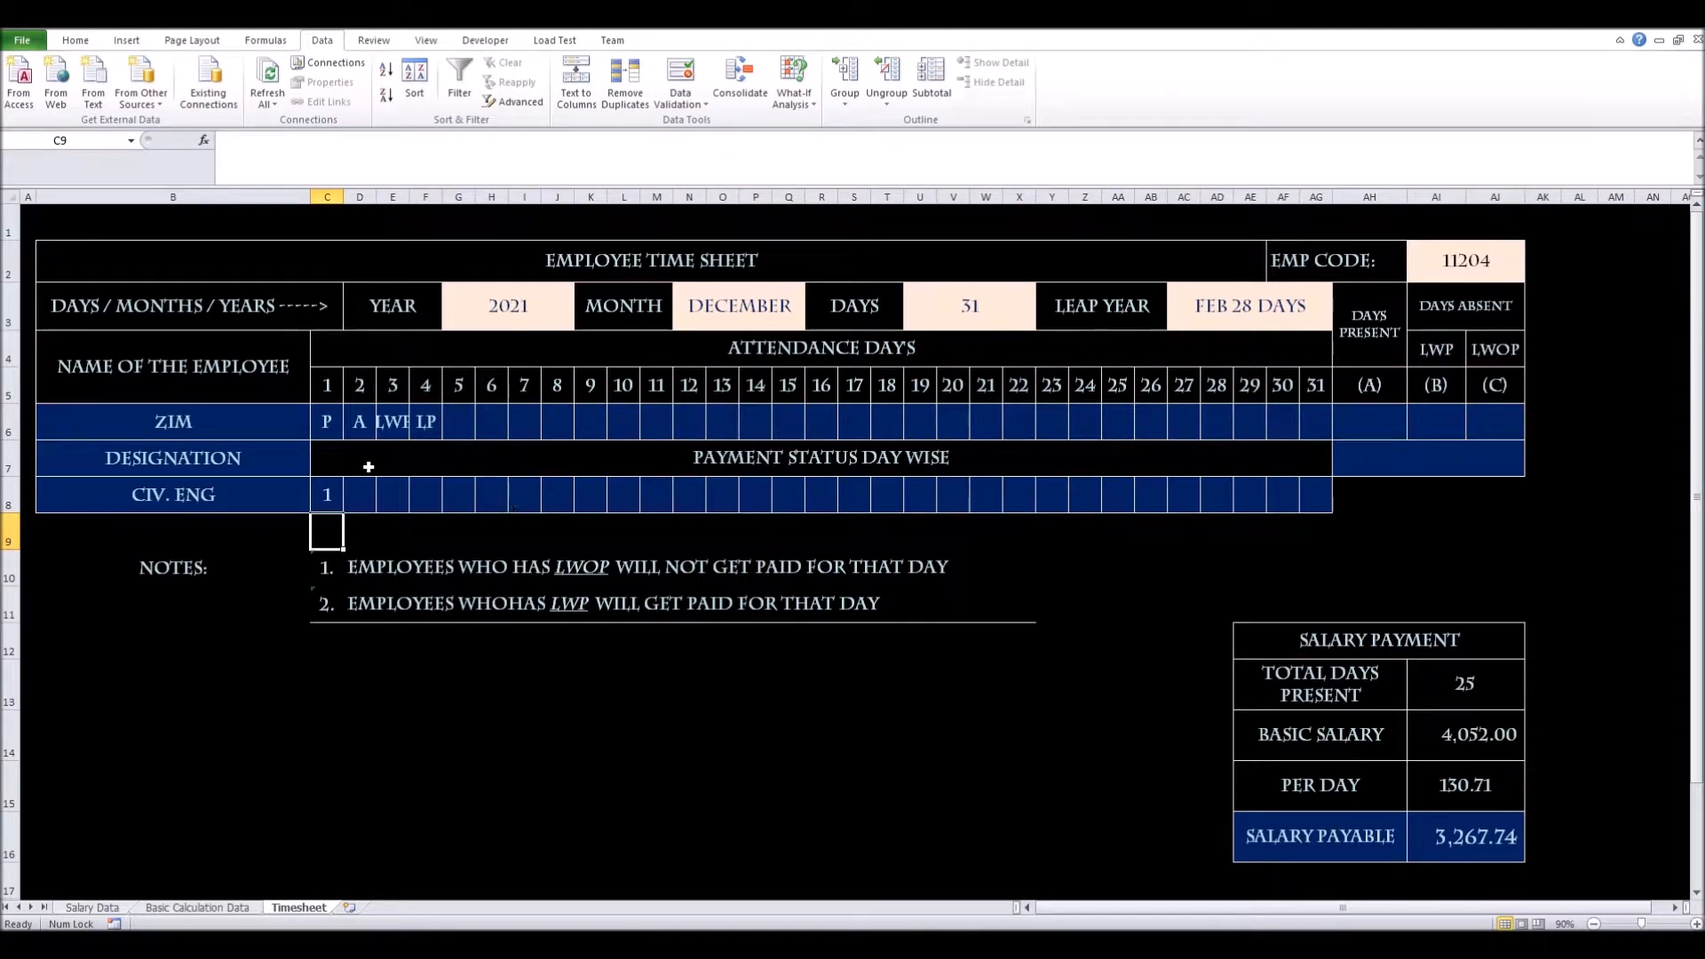
Copy C8's lookup formula across row 8 through AG8 for all 31 days
click(334, 494)
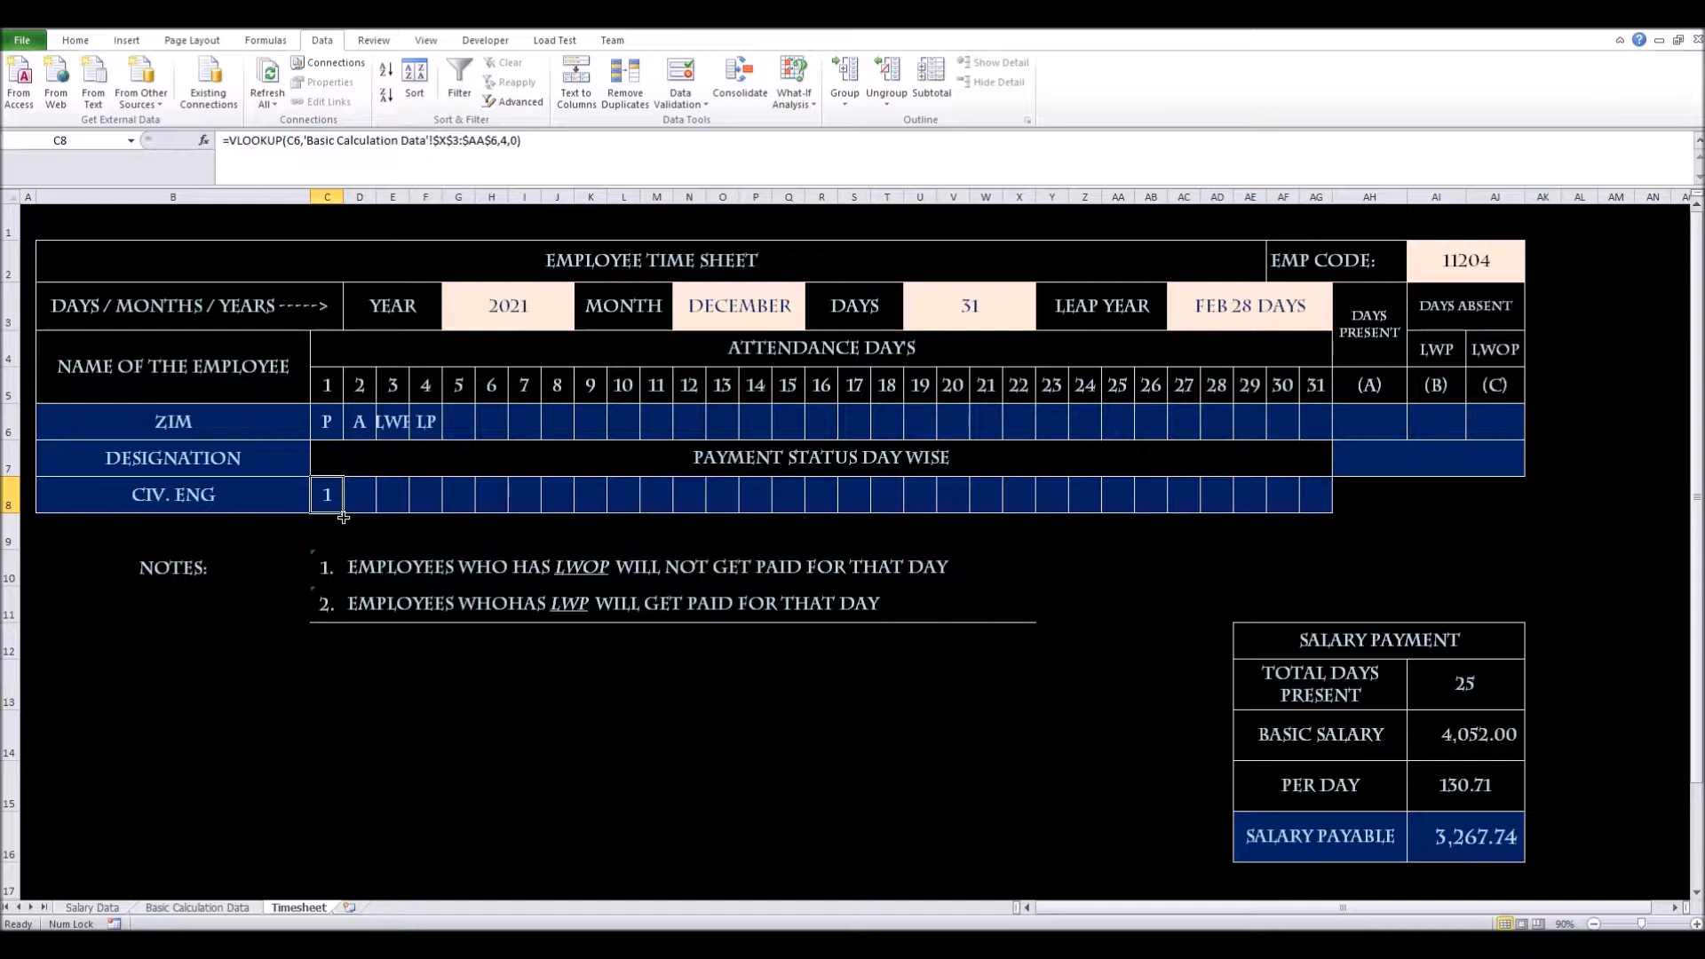
drag(344, 517, 345, 515)
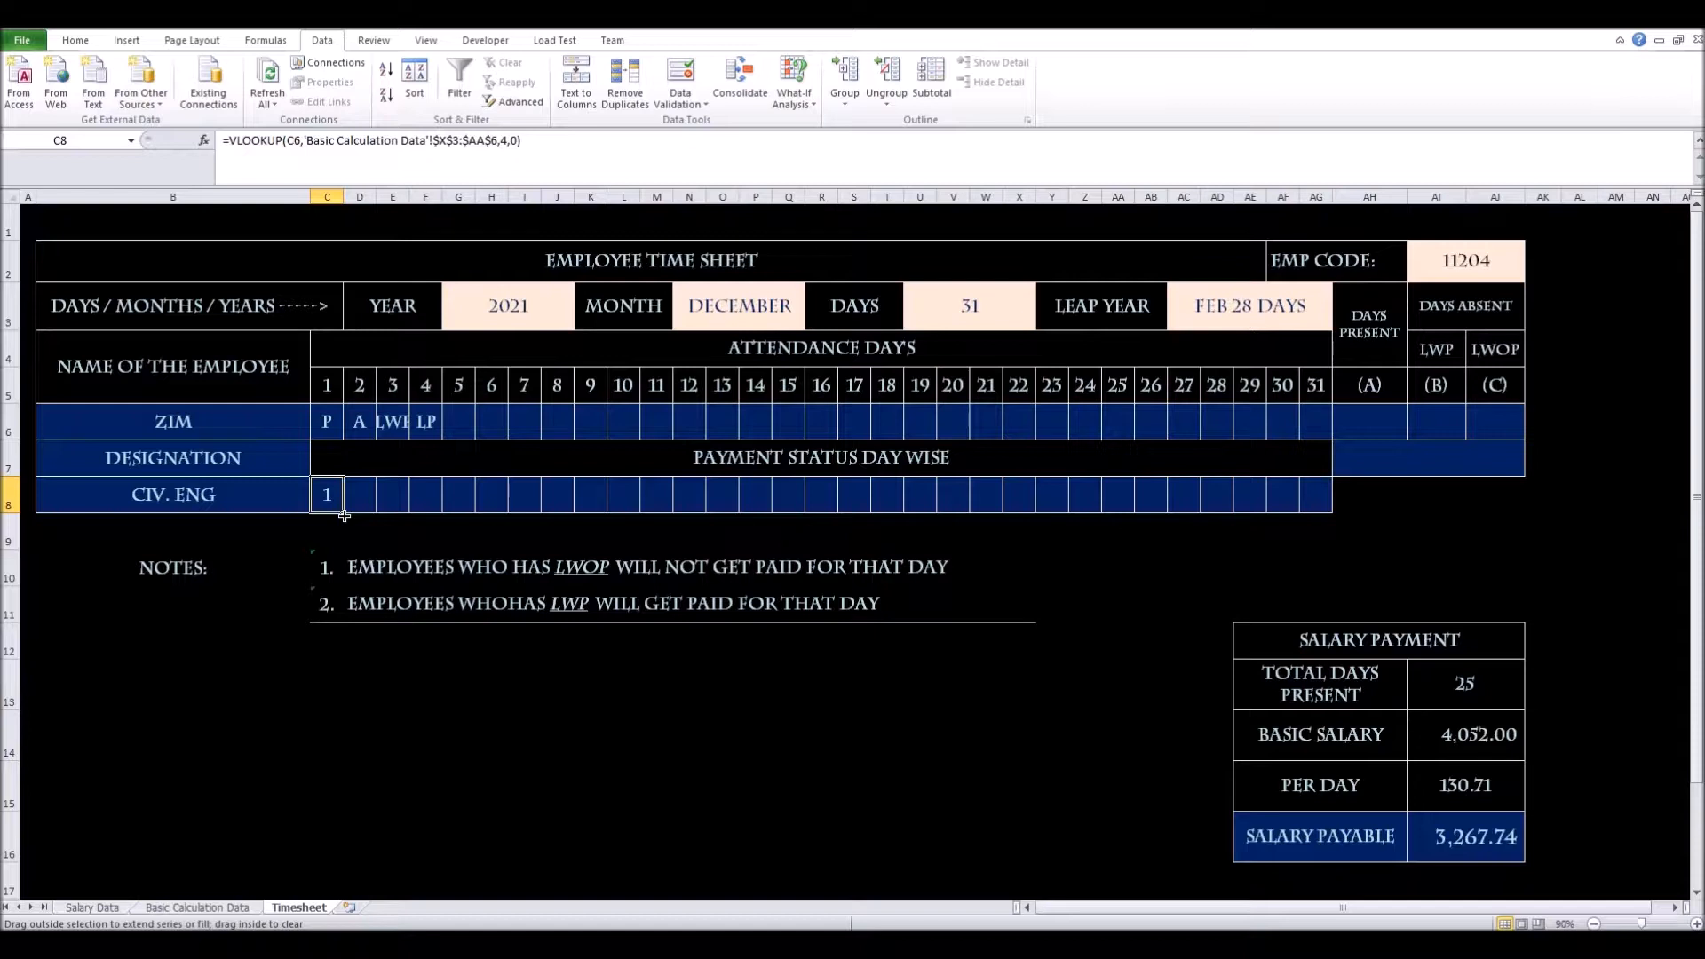
drag(343, 515, 1318, 501)
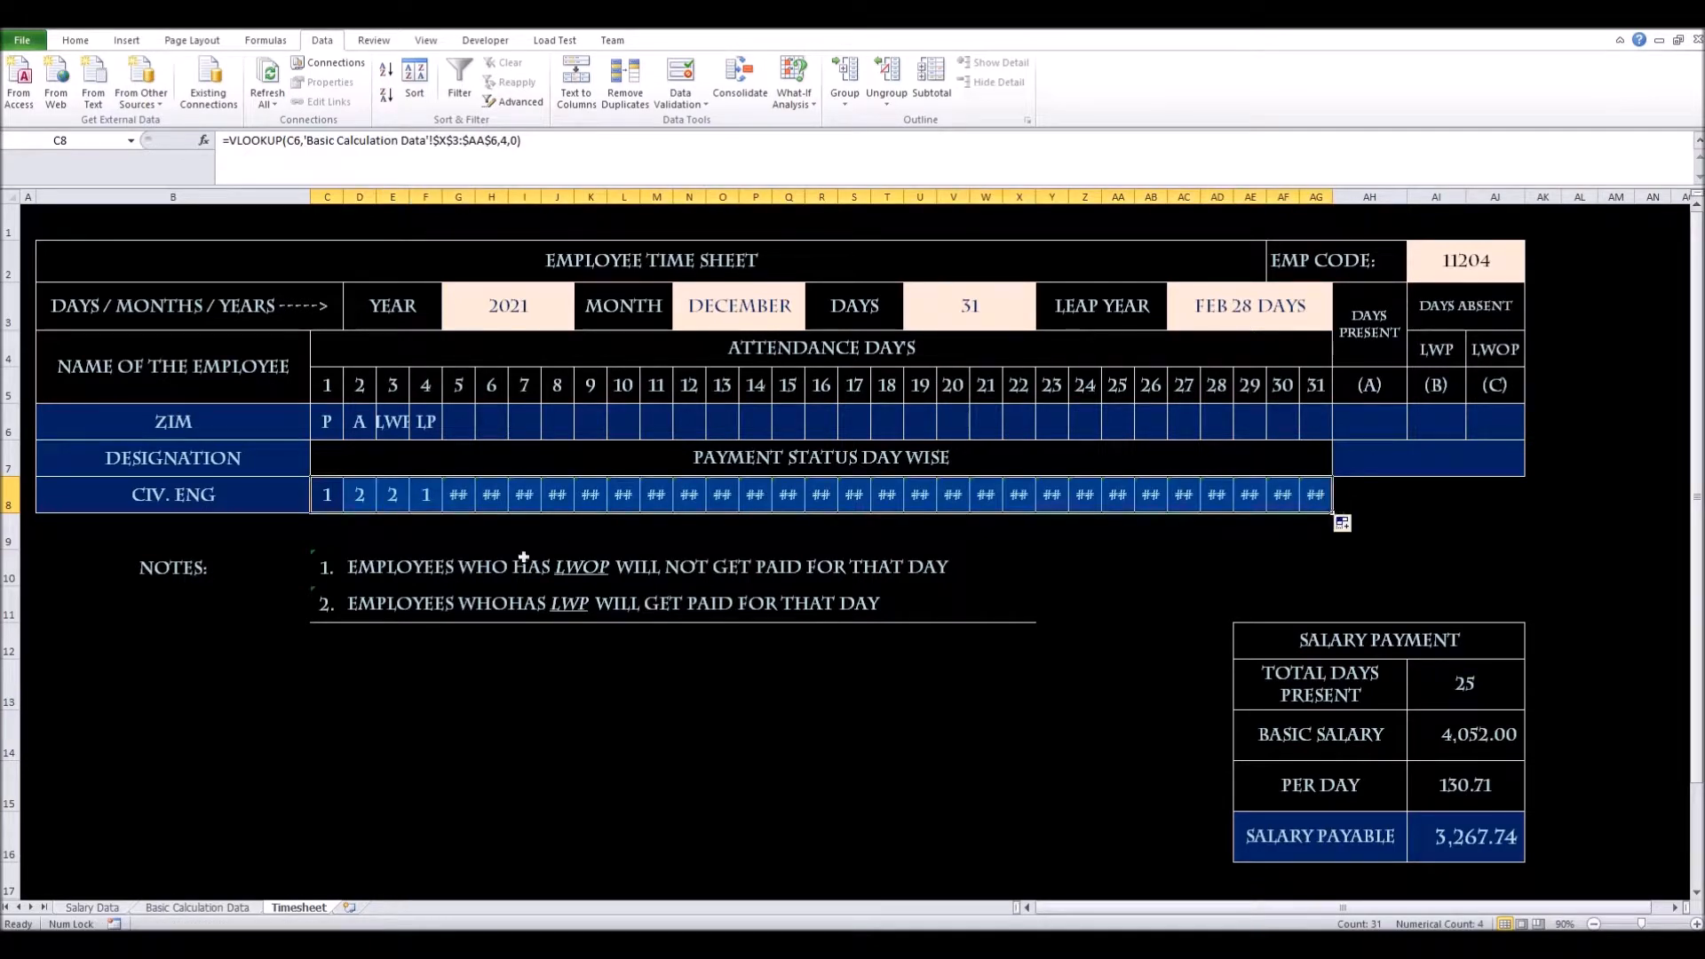
Inspect a #N/A result under an empty day and open its error menu
click(490, 502)
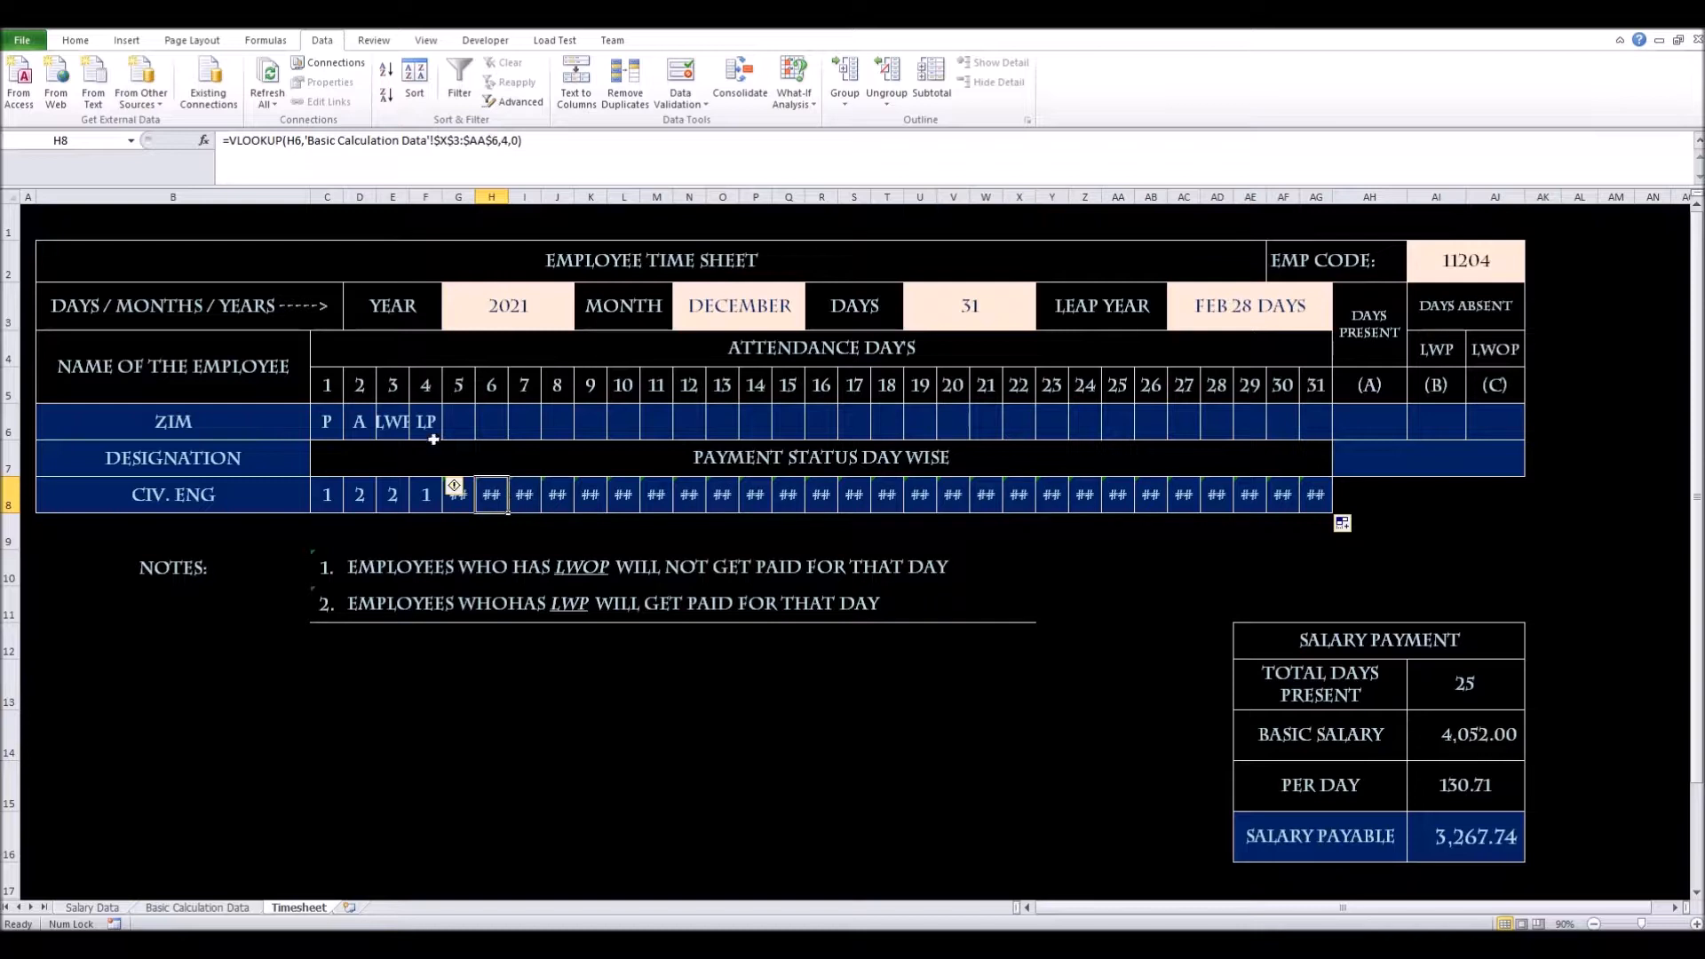
click(514, 425)
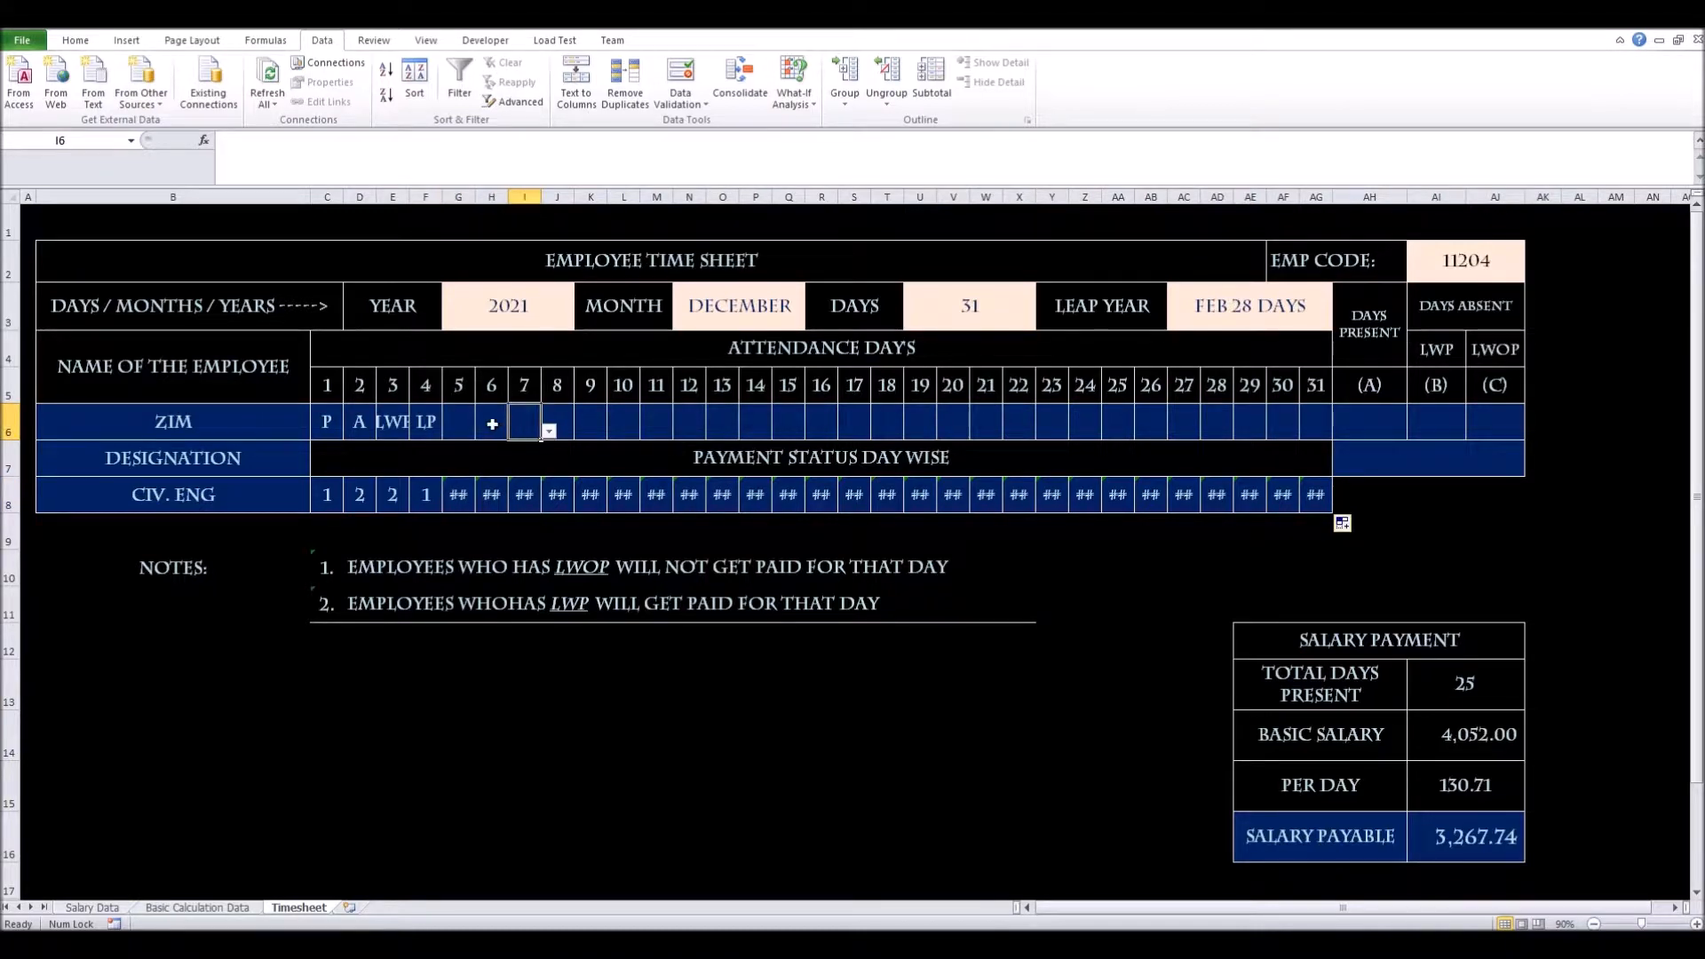
click(488, 497)
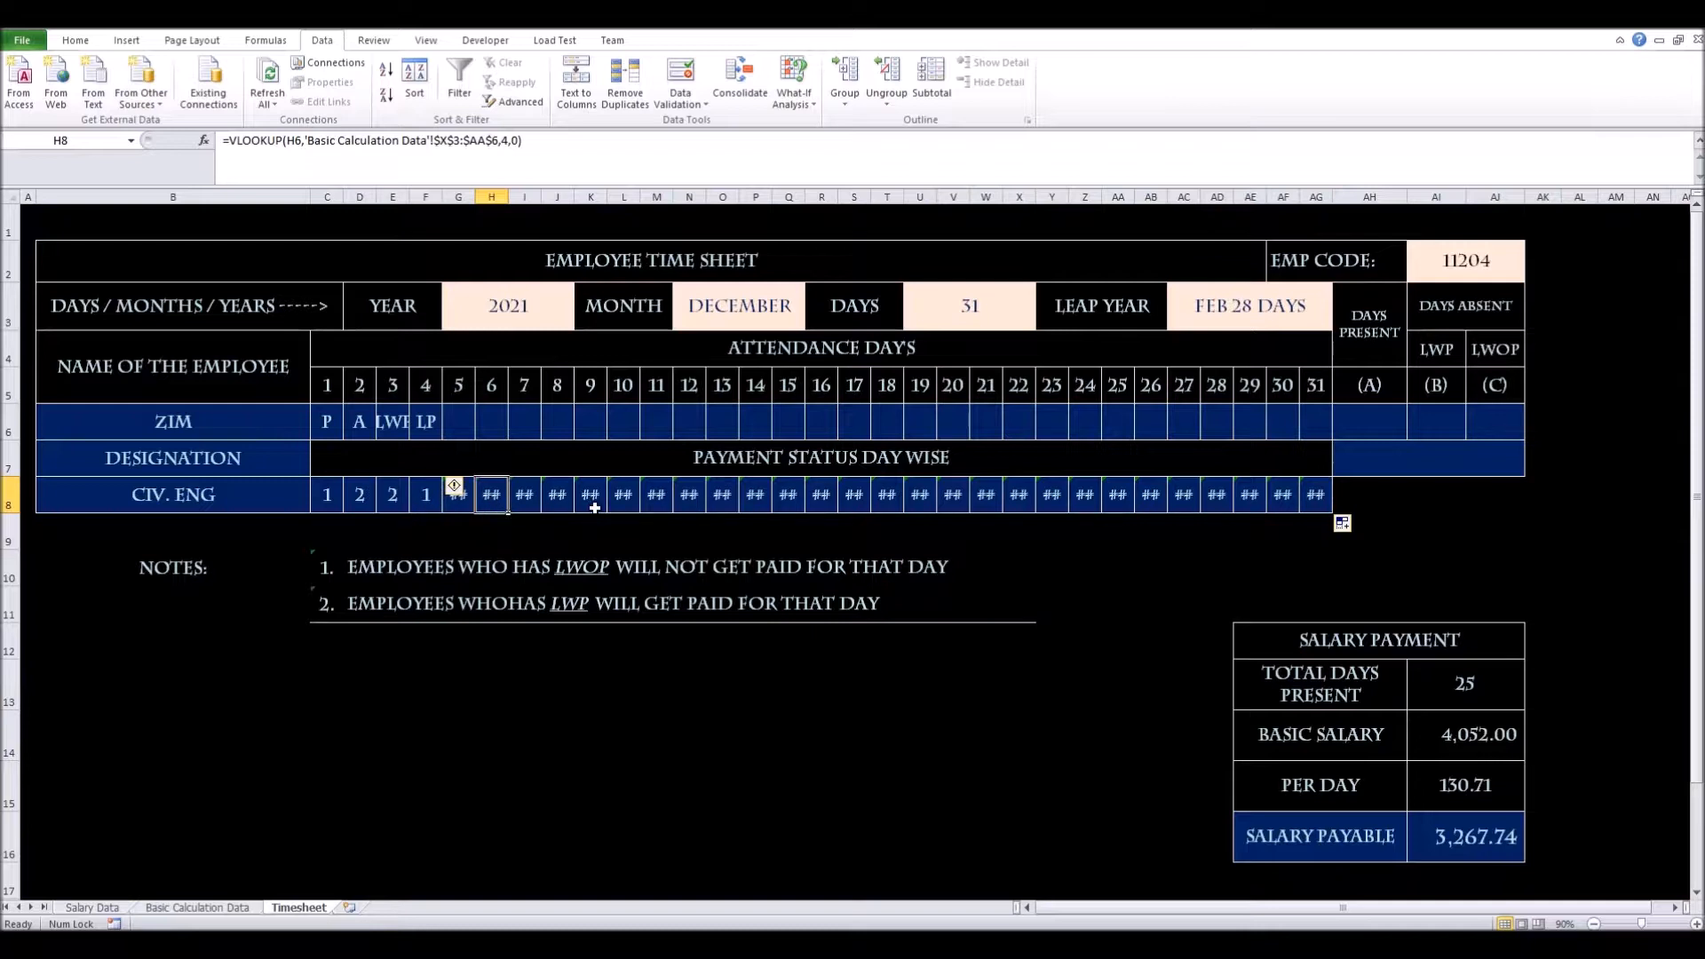
click(460, 490)
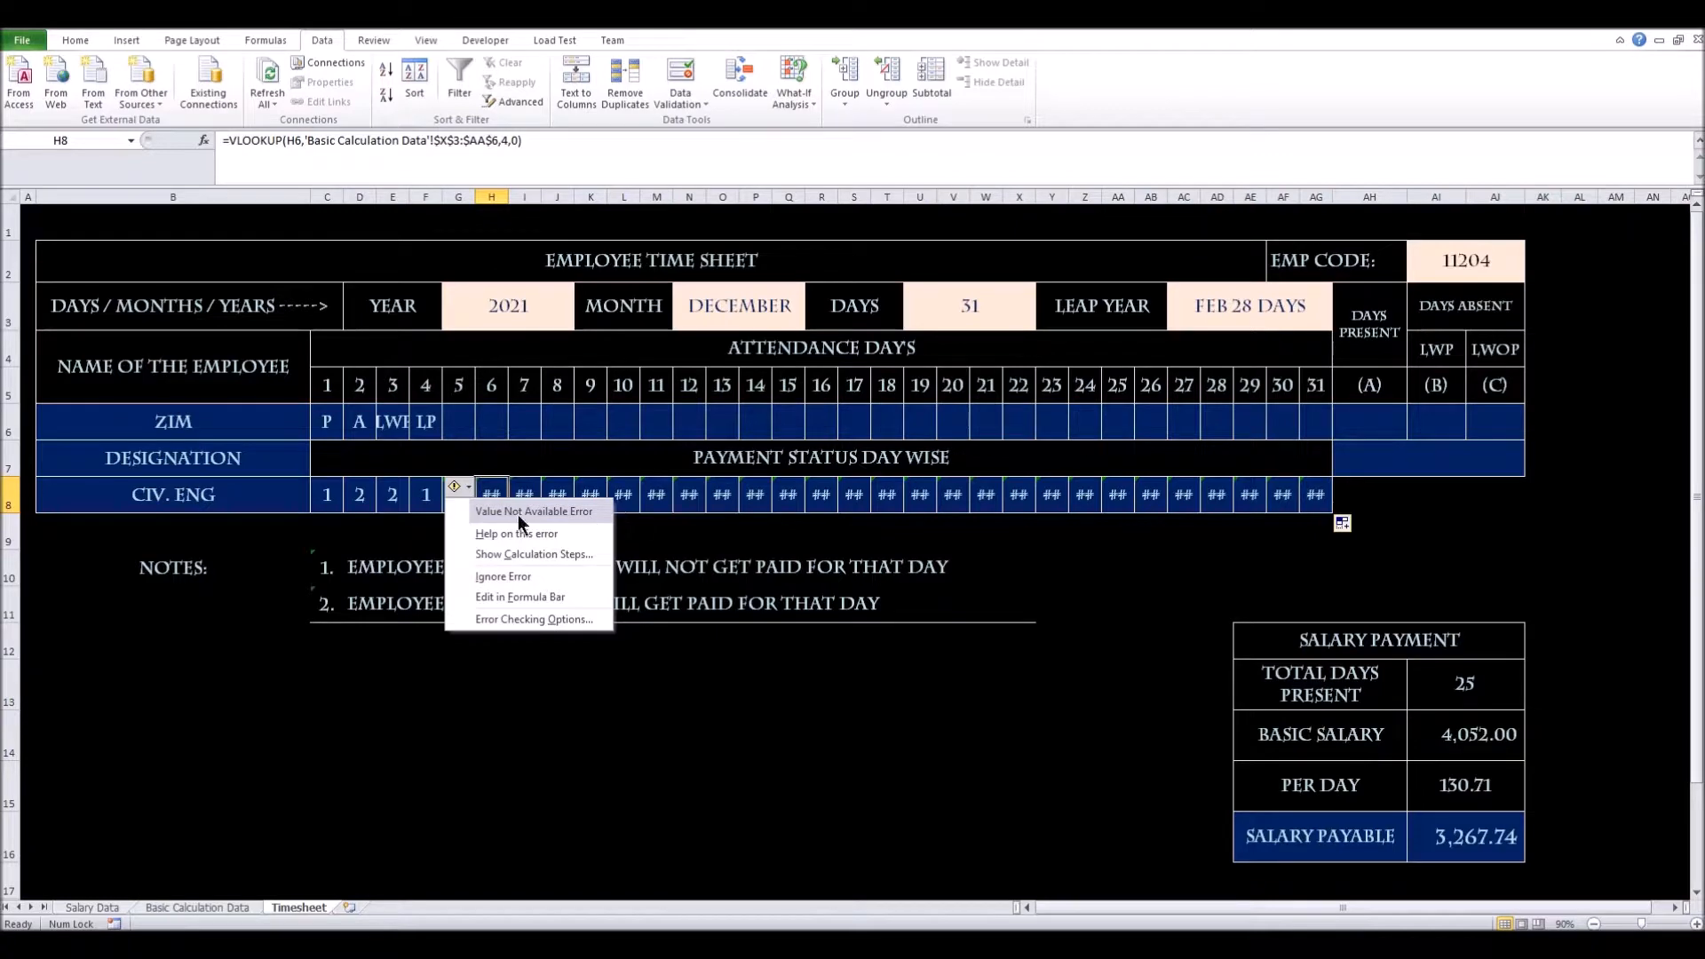
Open the Error Checking options, close them unchanged, and review the row 8 formulas
click(561, 621)
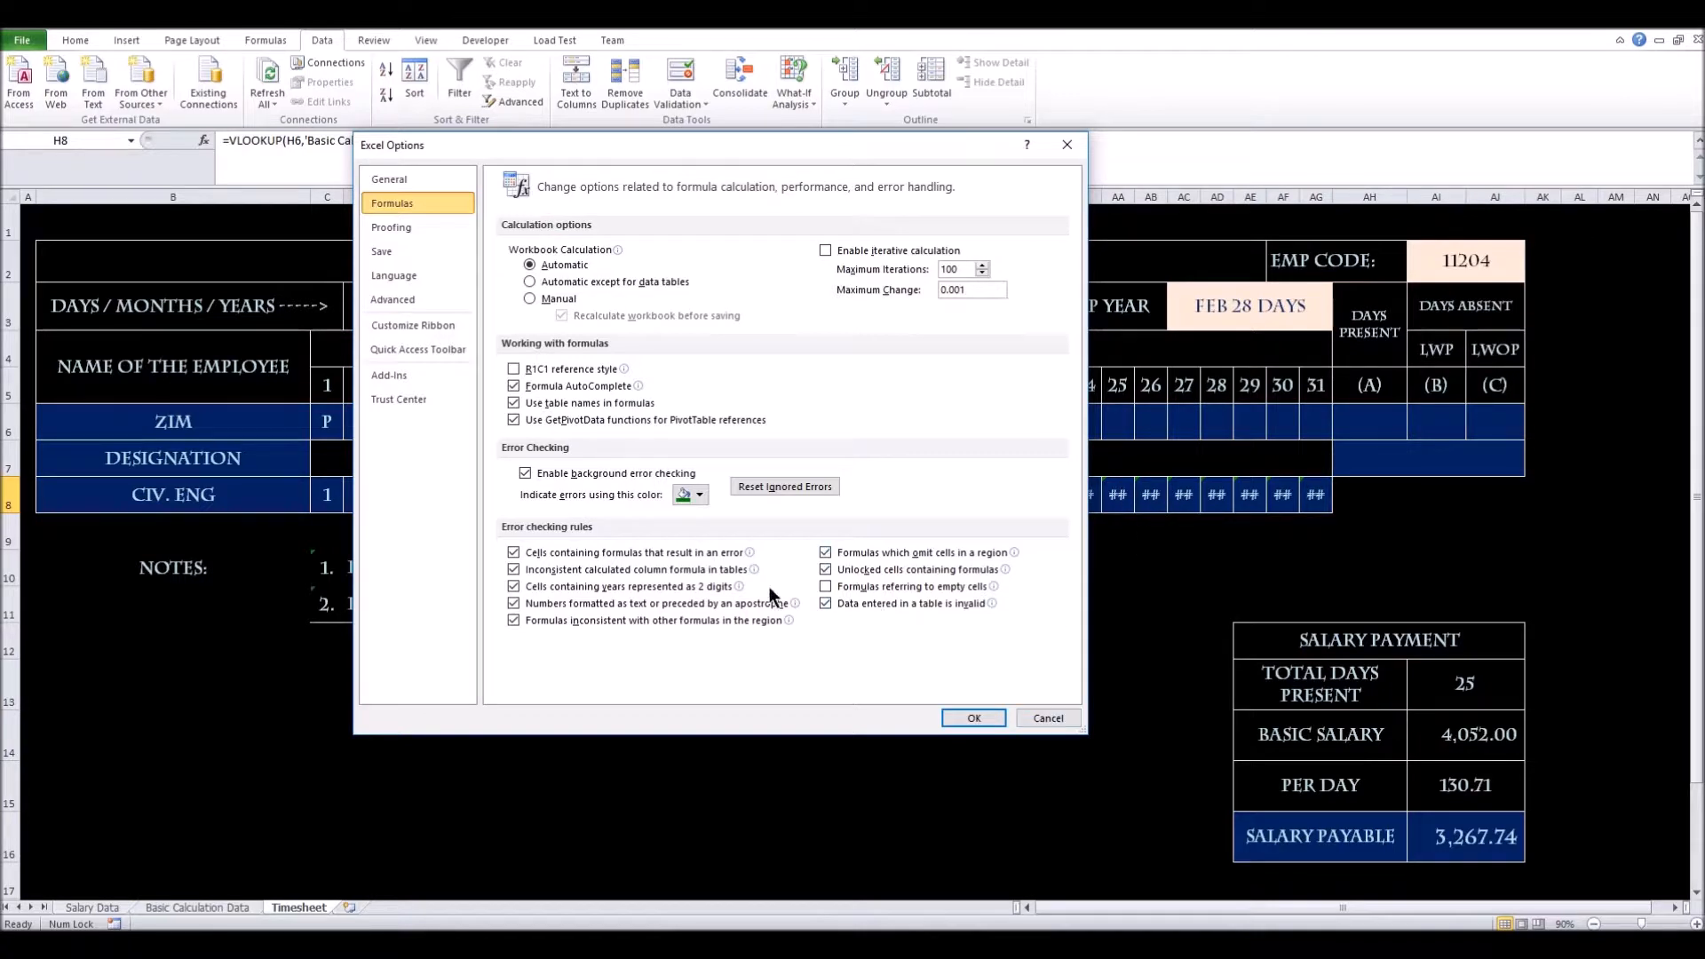
click(1048, 718)
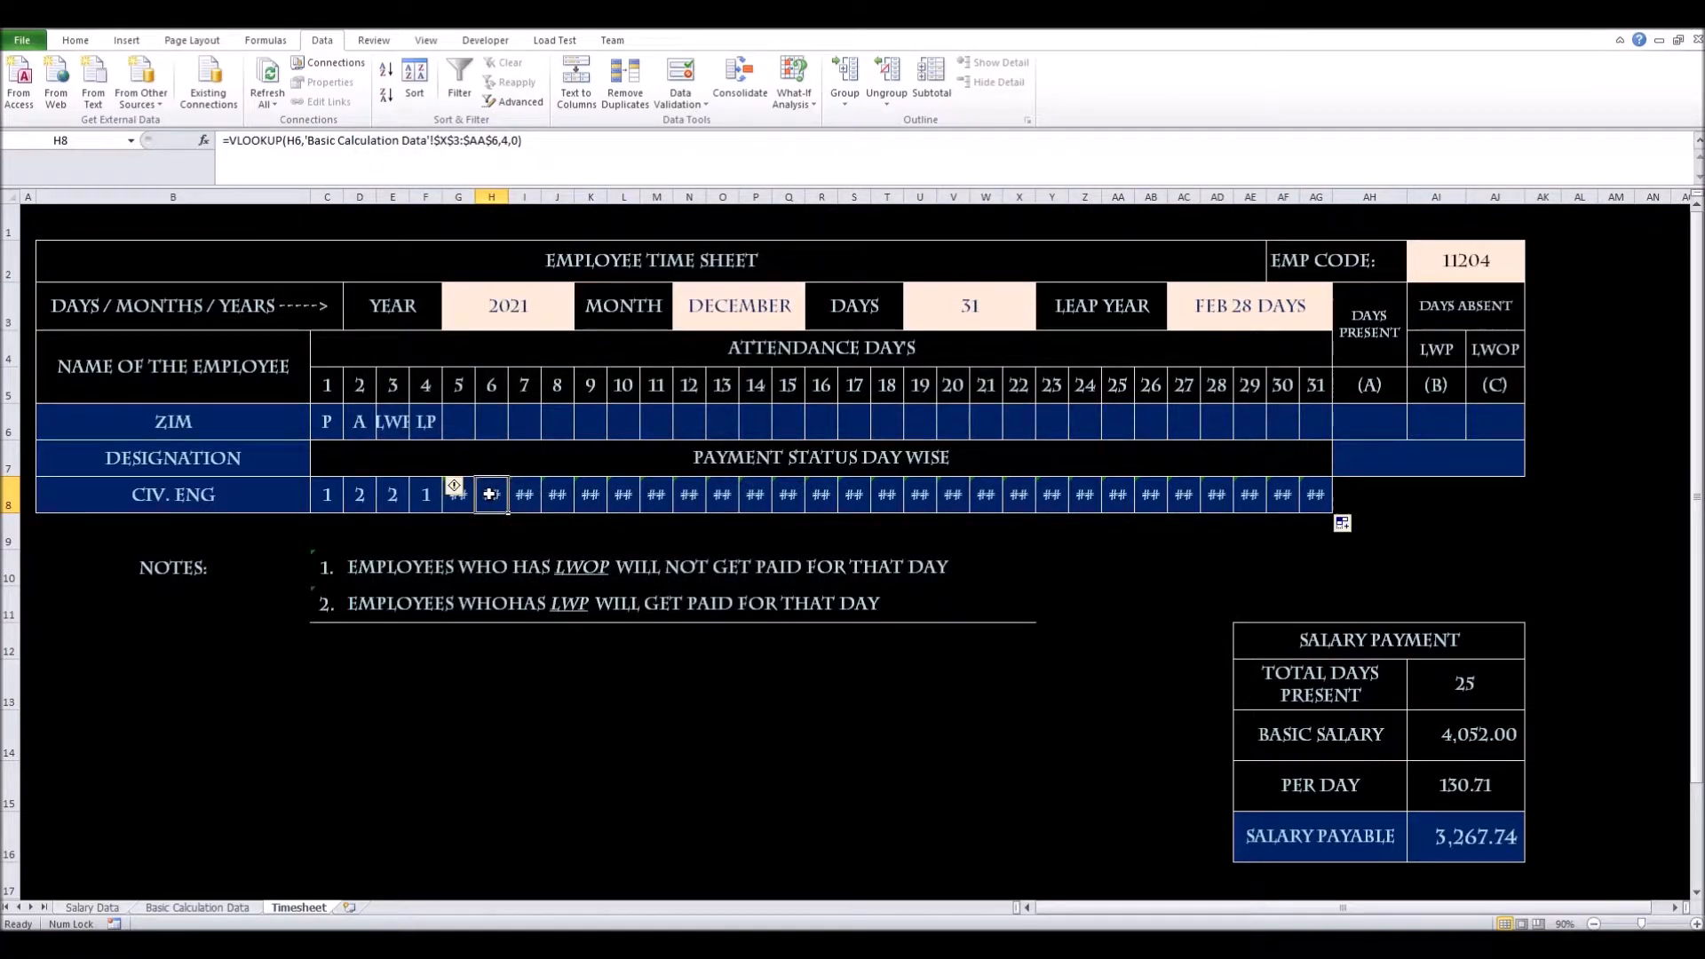
click(604, 498)
click(726, 496)
click(821, 496)
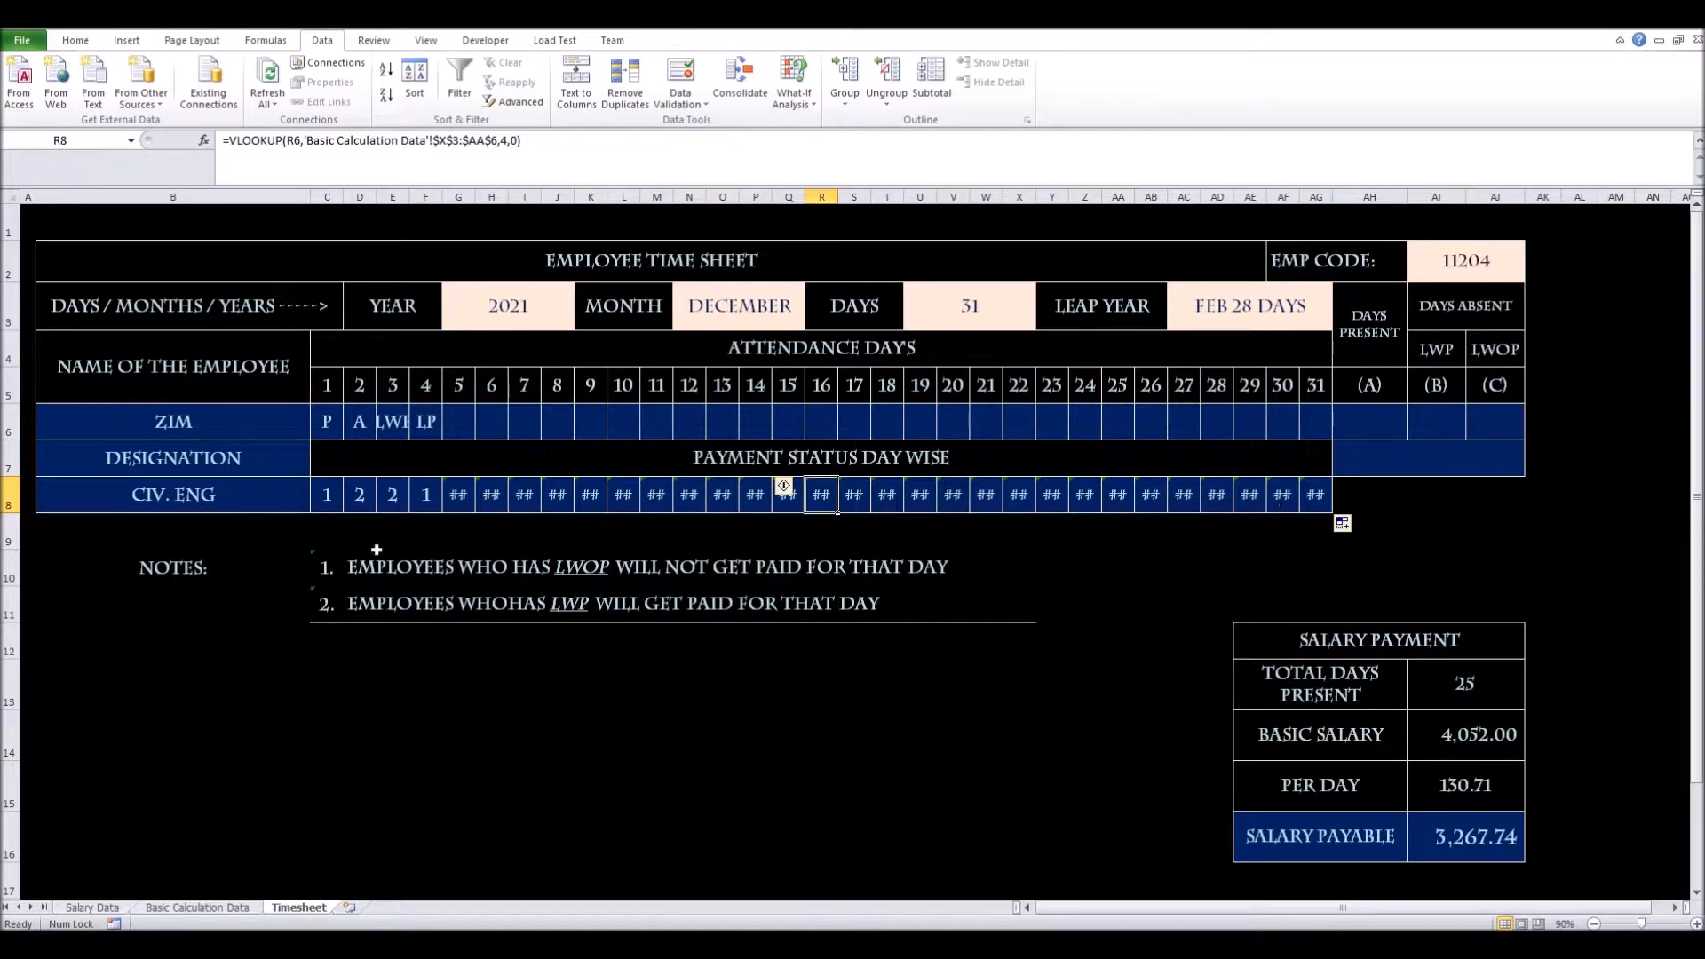
click(319, 495)
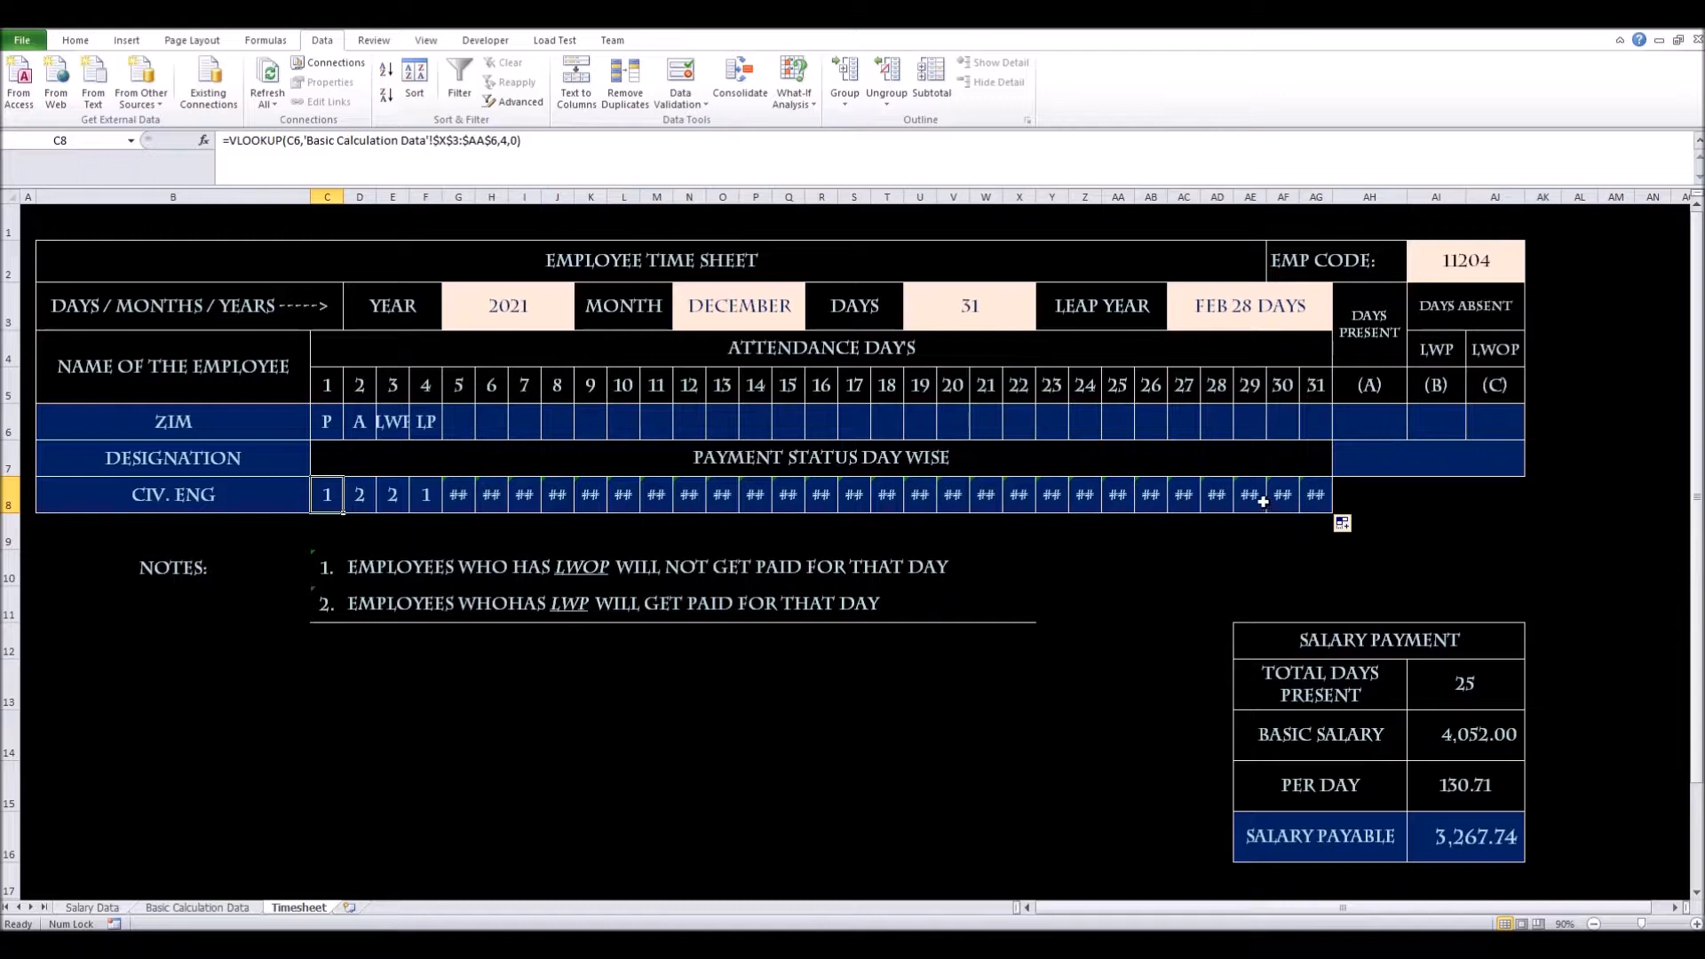
Clear the payment formulas in AG8 and AF8 for days 31 and 30
click(1309, 494)
key(Delete)
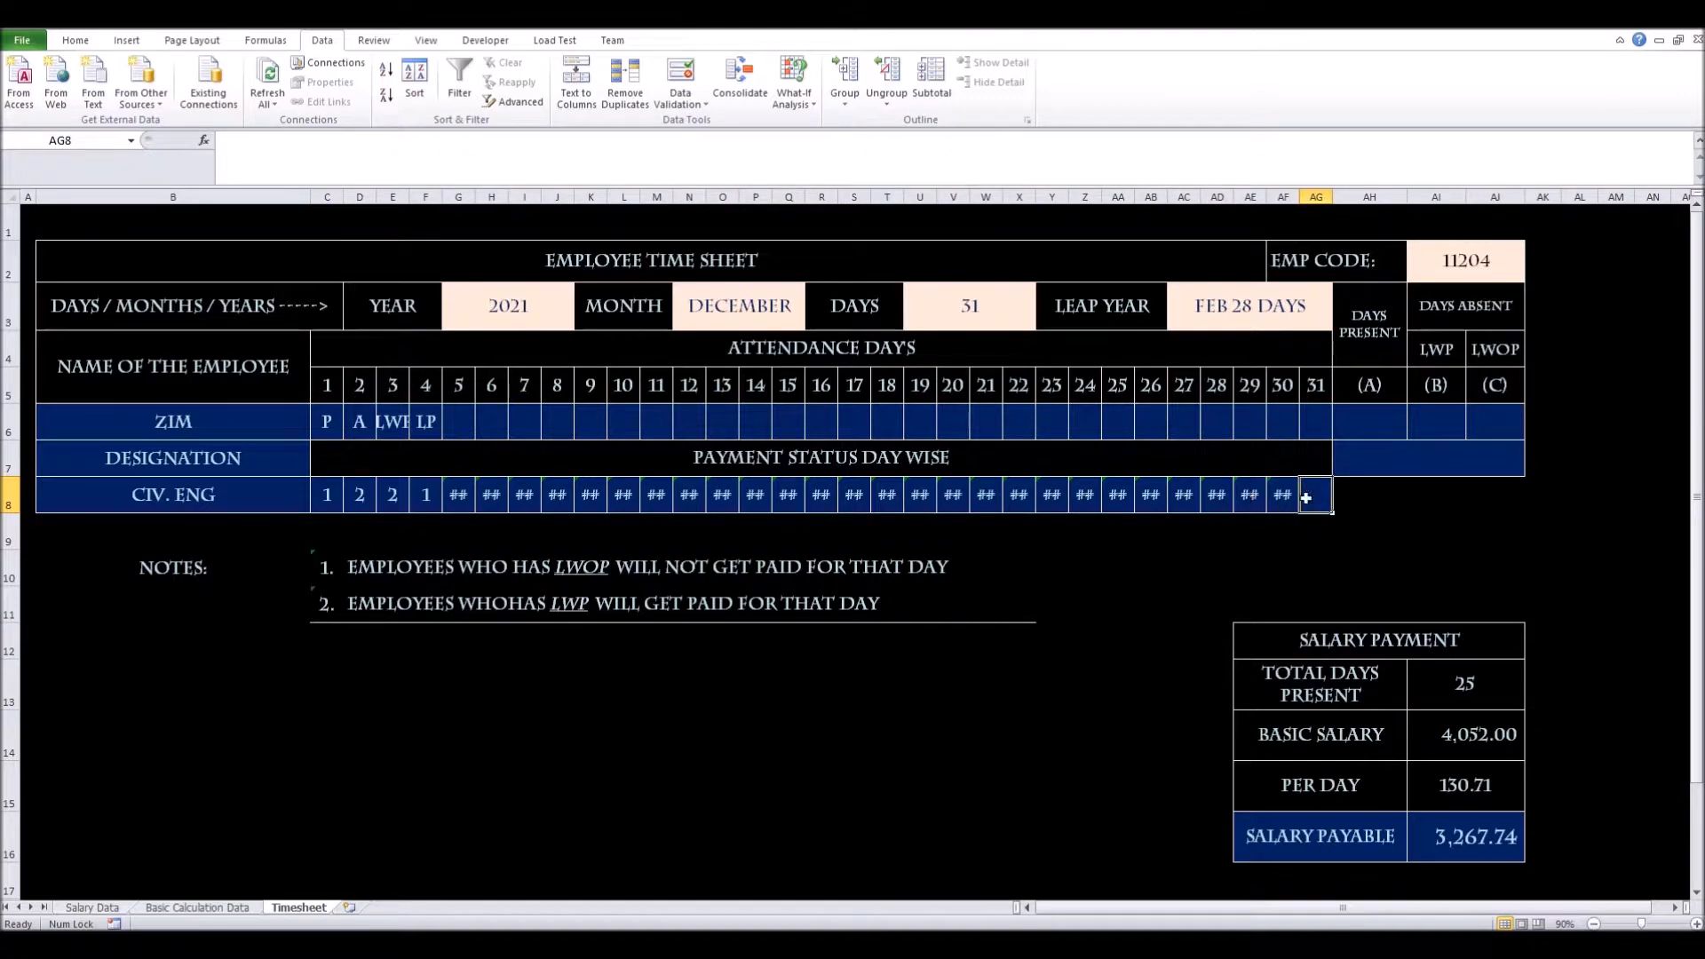
click(1276, 498)
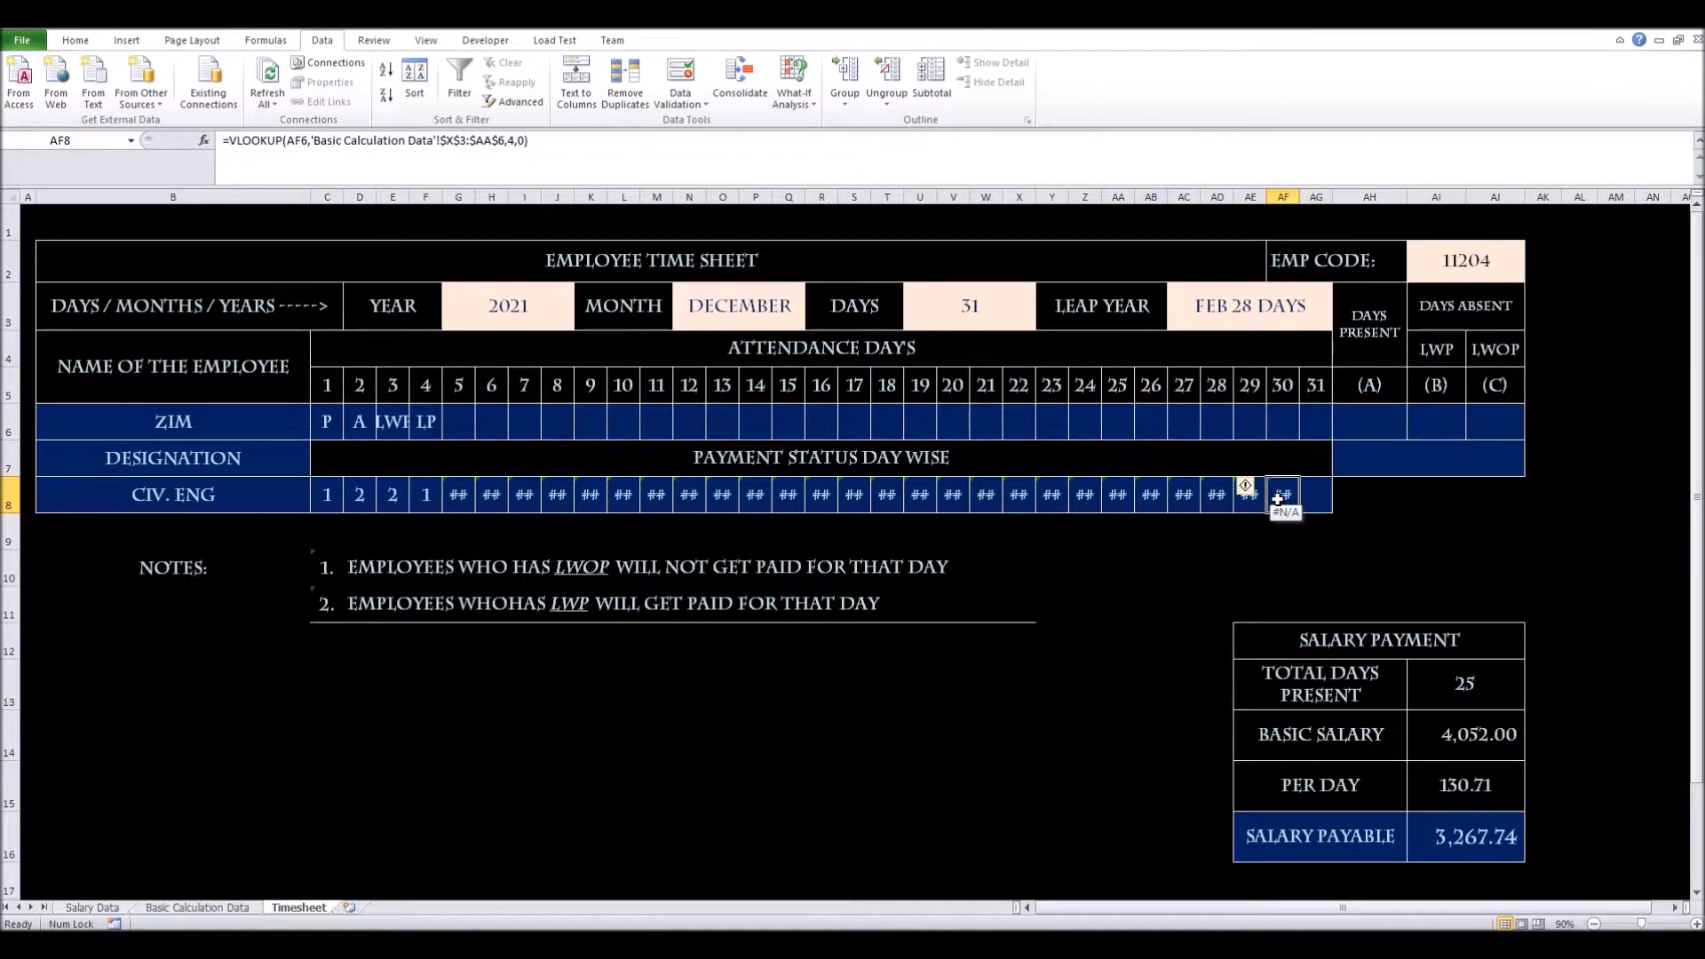
key(Delete)
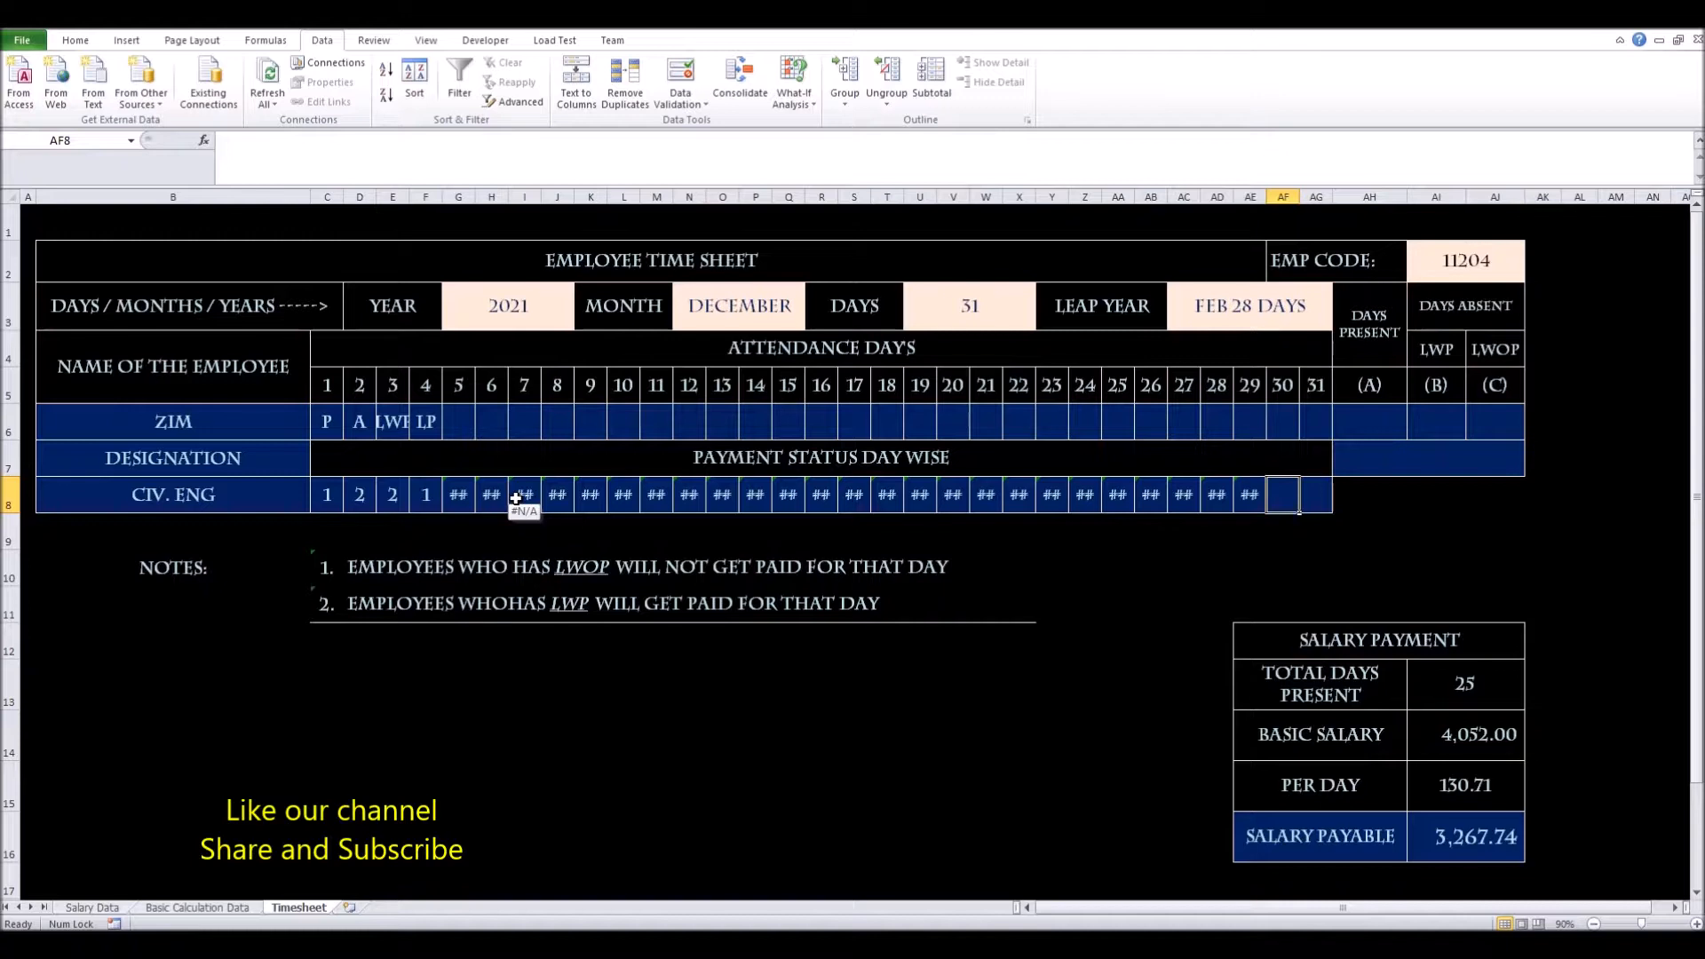
Delete the P, A, LWP and LP codes from C6:F6
click(441, 504)
click(427, 425)
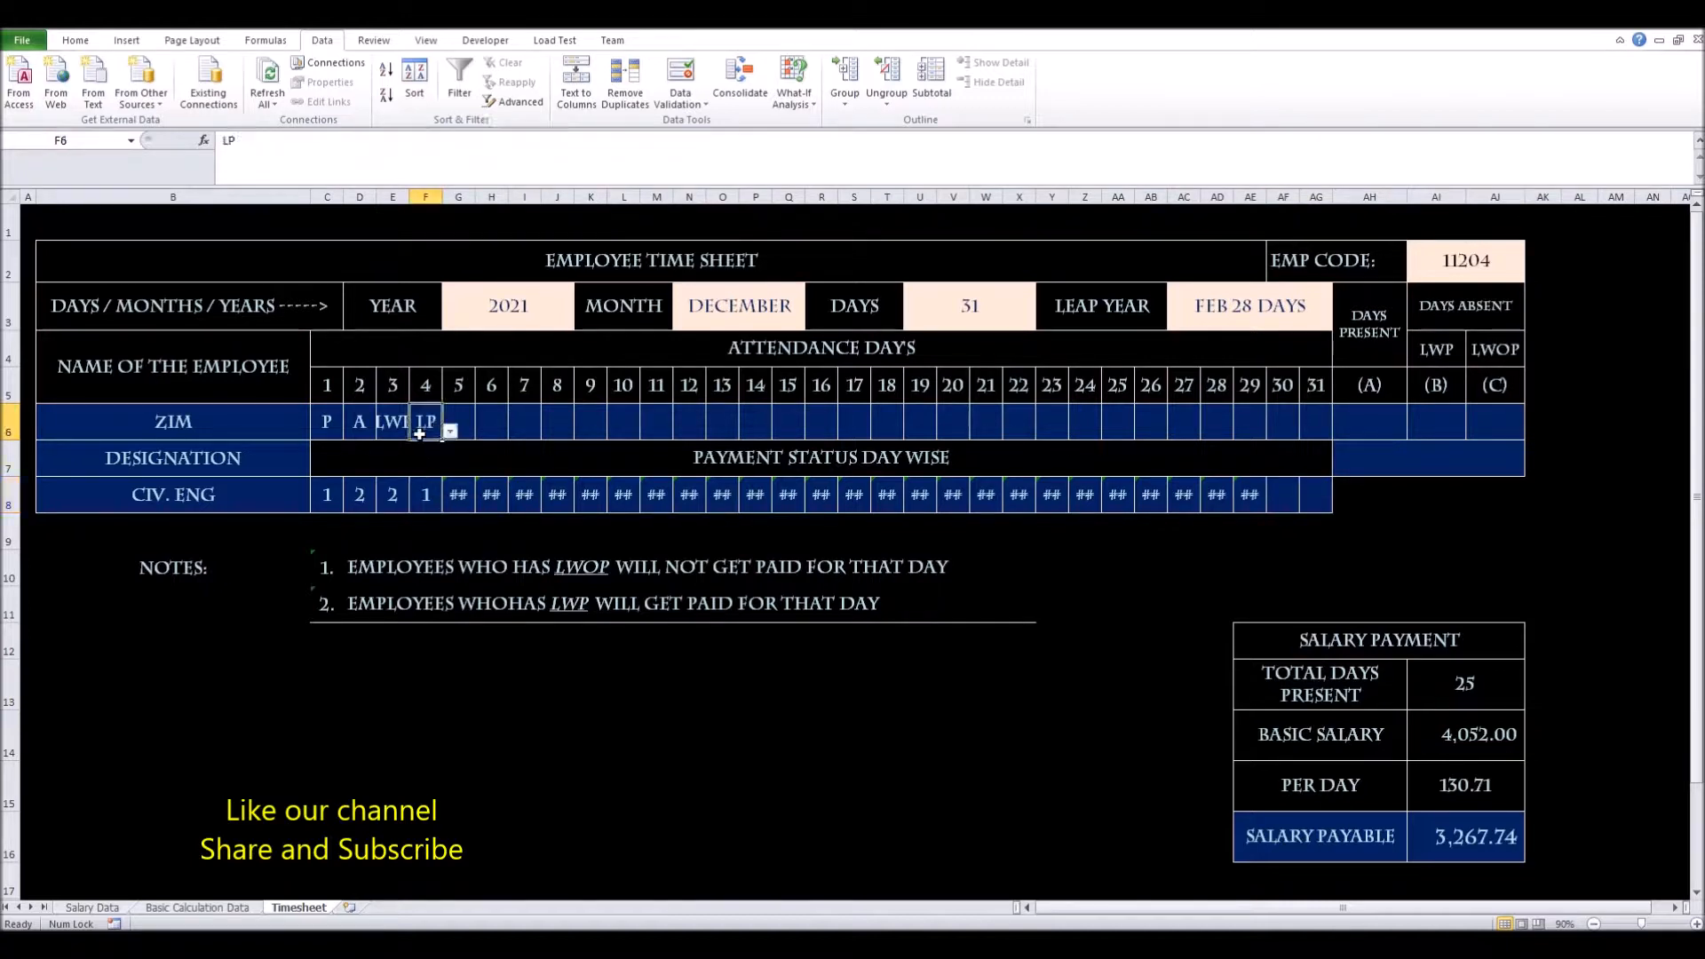
click(330, 428)
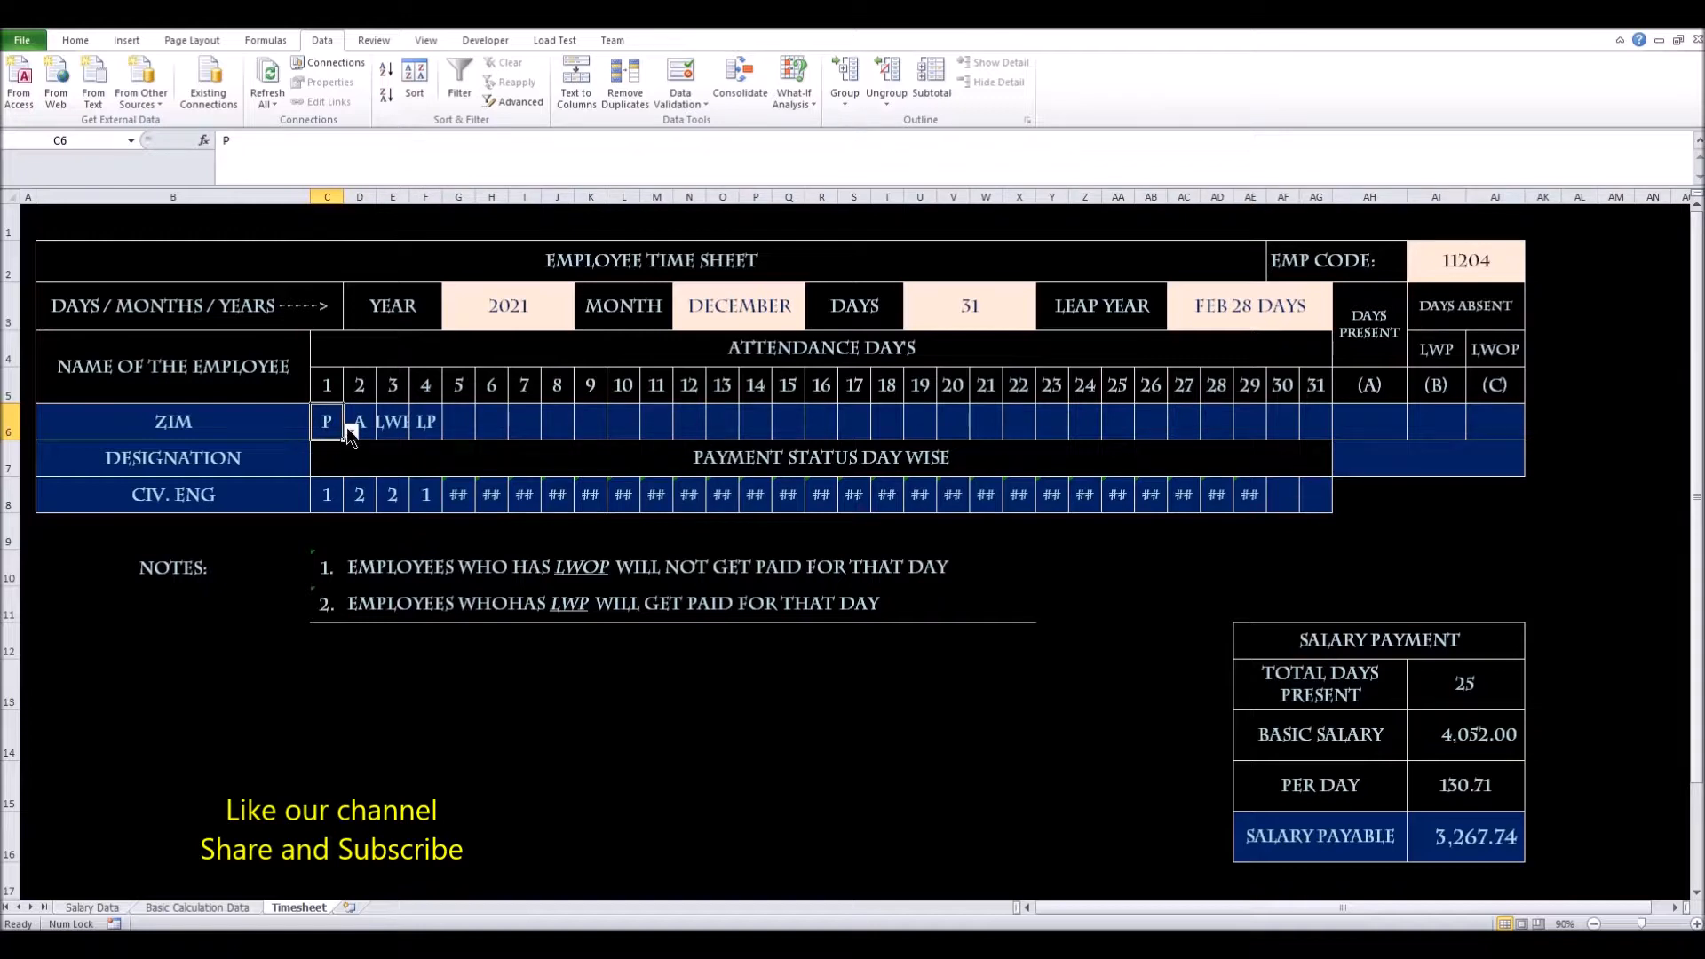
key(Delete)
drag(330, 424, 434, 422)
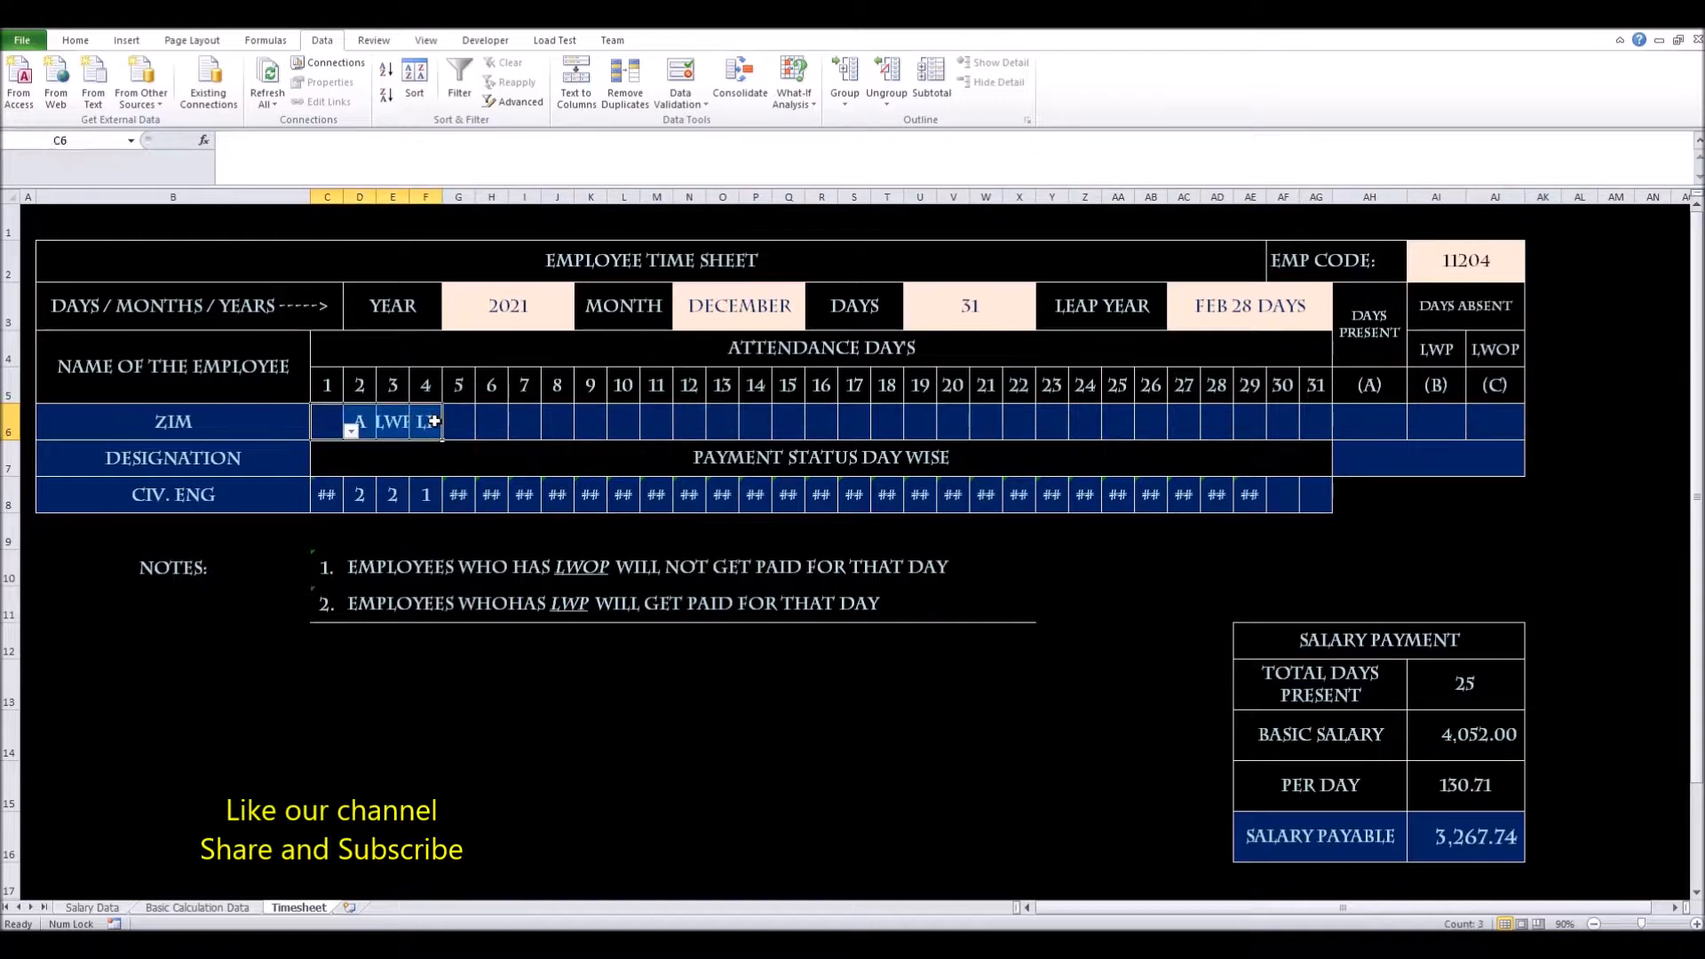
key(Delete)
click(555, 446)
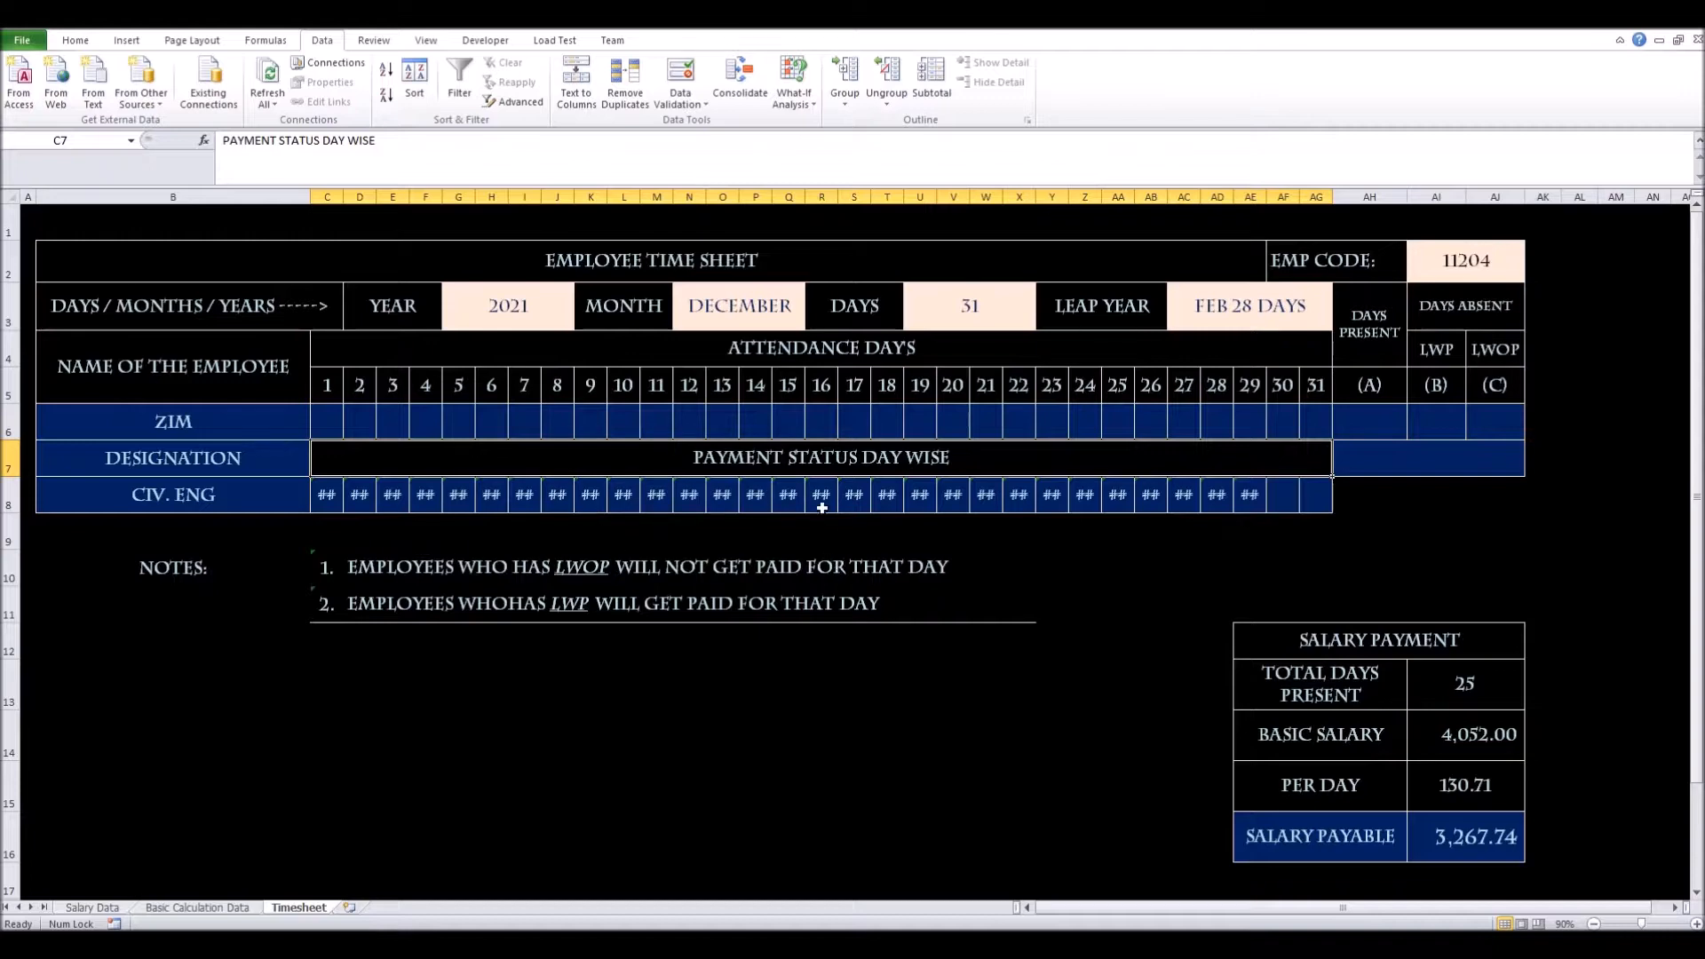
Move the Payment Designator line from row 20 up to row 12
click(230, 645)
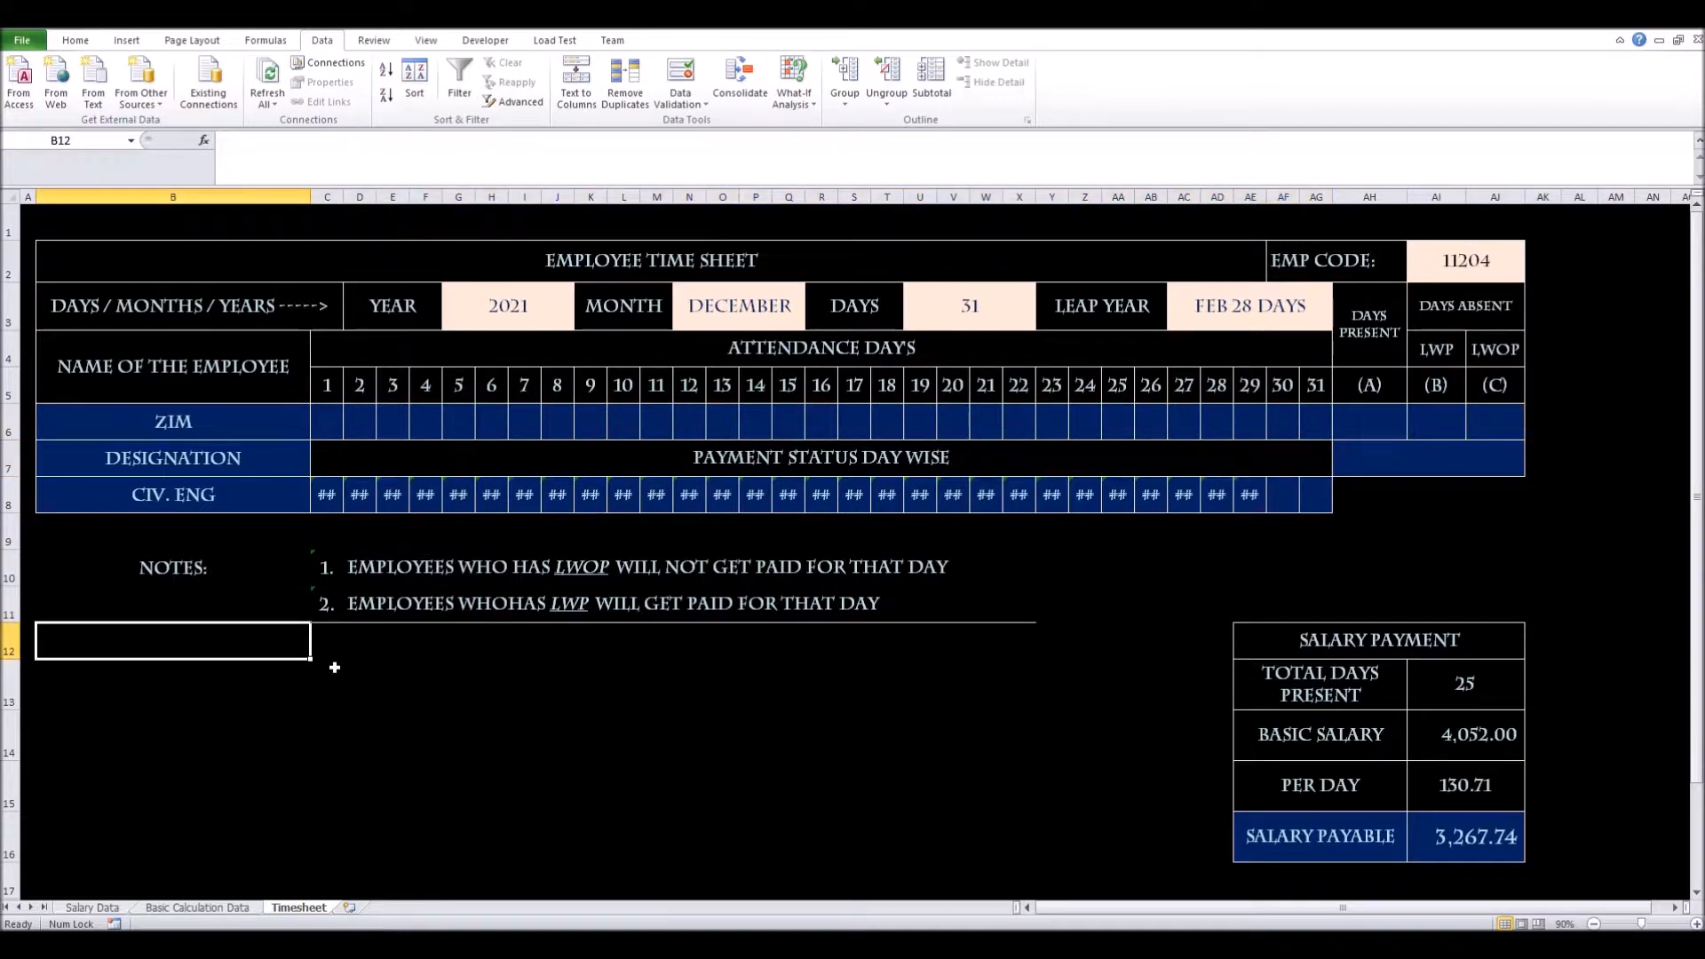
scroll(336, 666, down, 2)
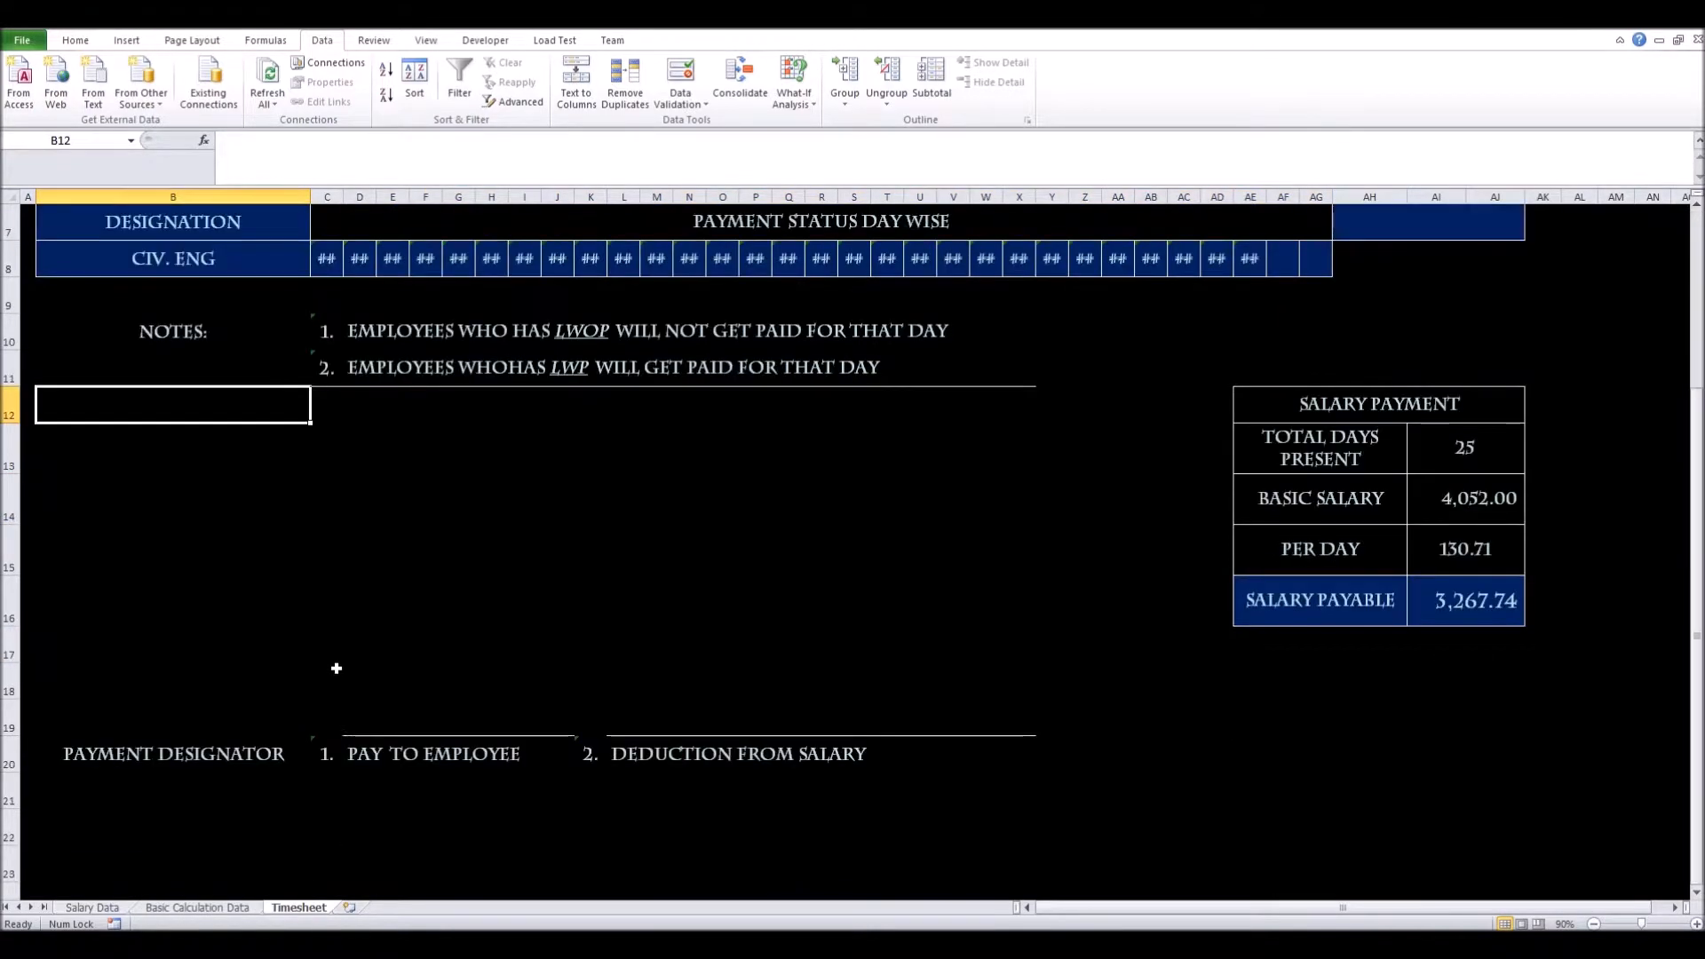
drag(138, 757, 1015, 756)
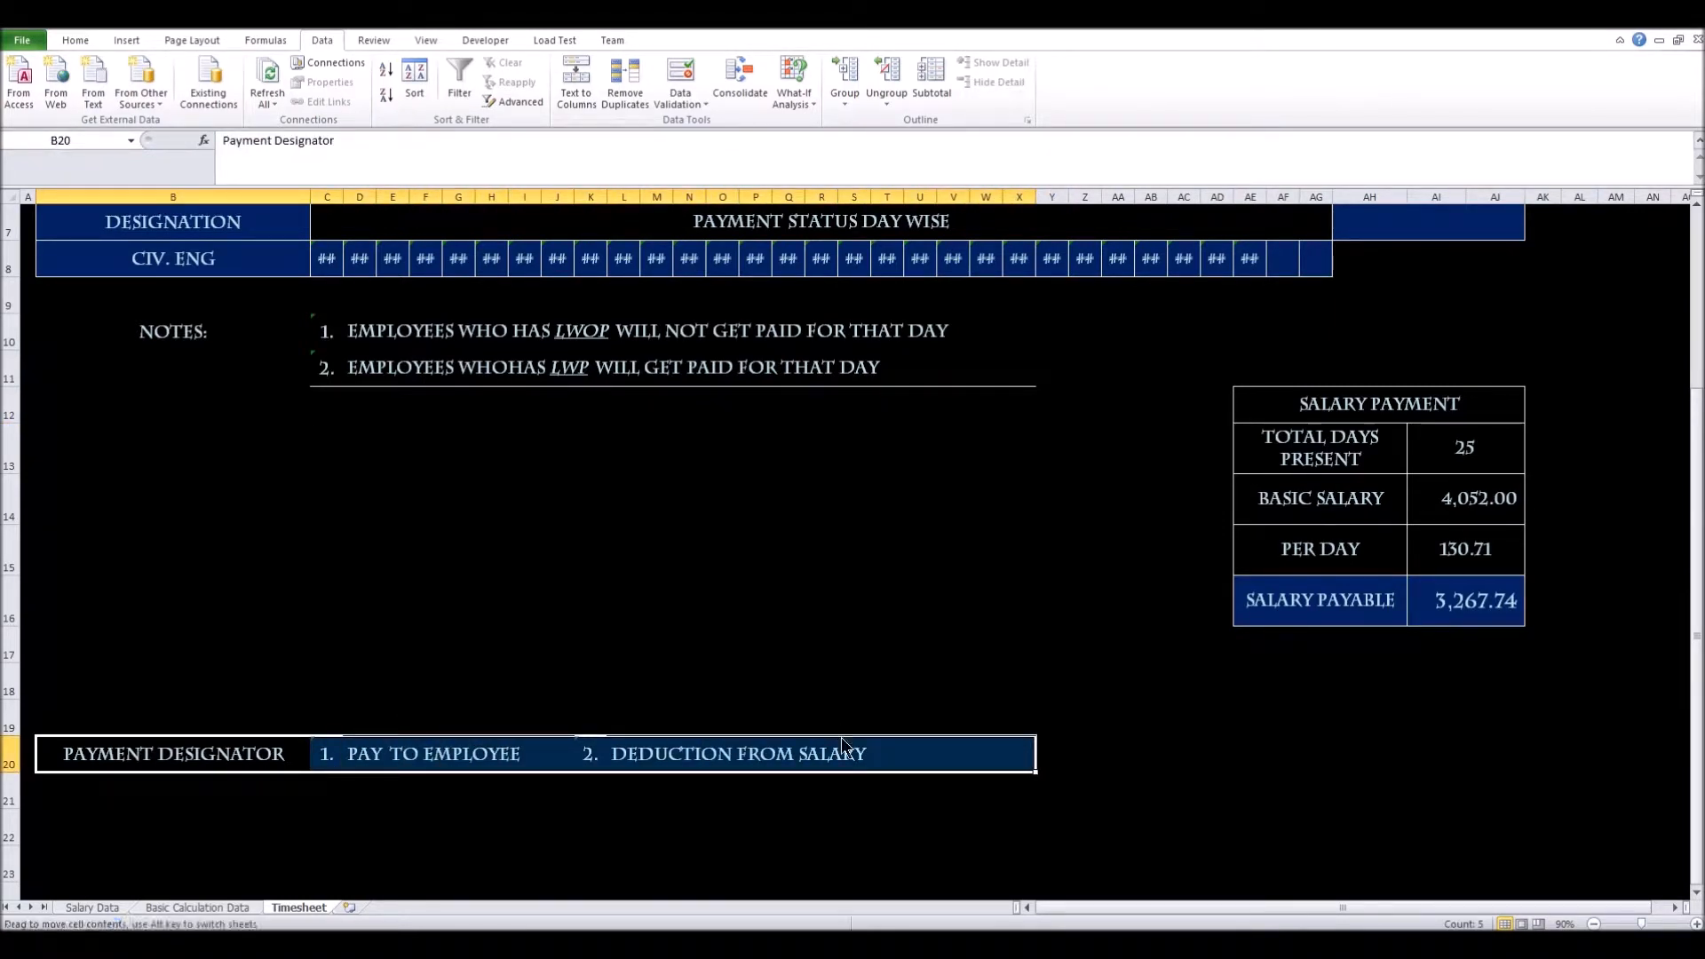
drag(842, 742, 861, 430)
scroll(799, 631, up, 2)
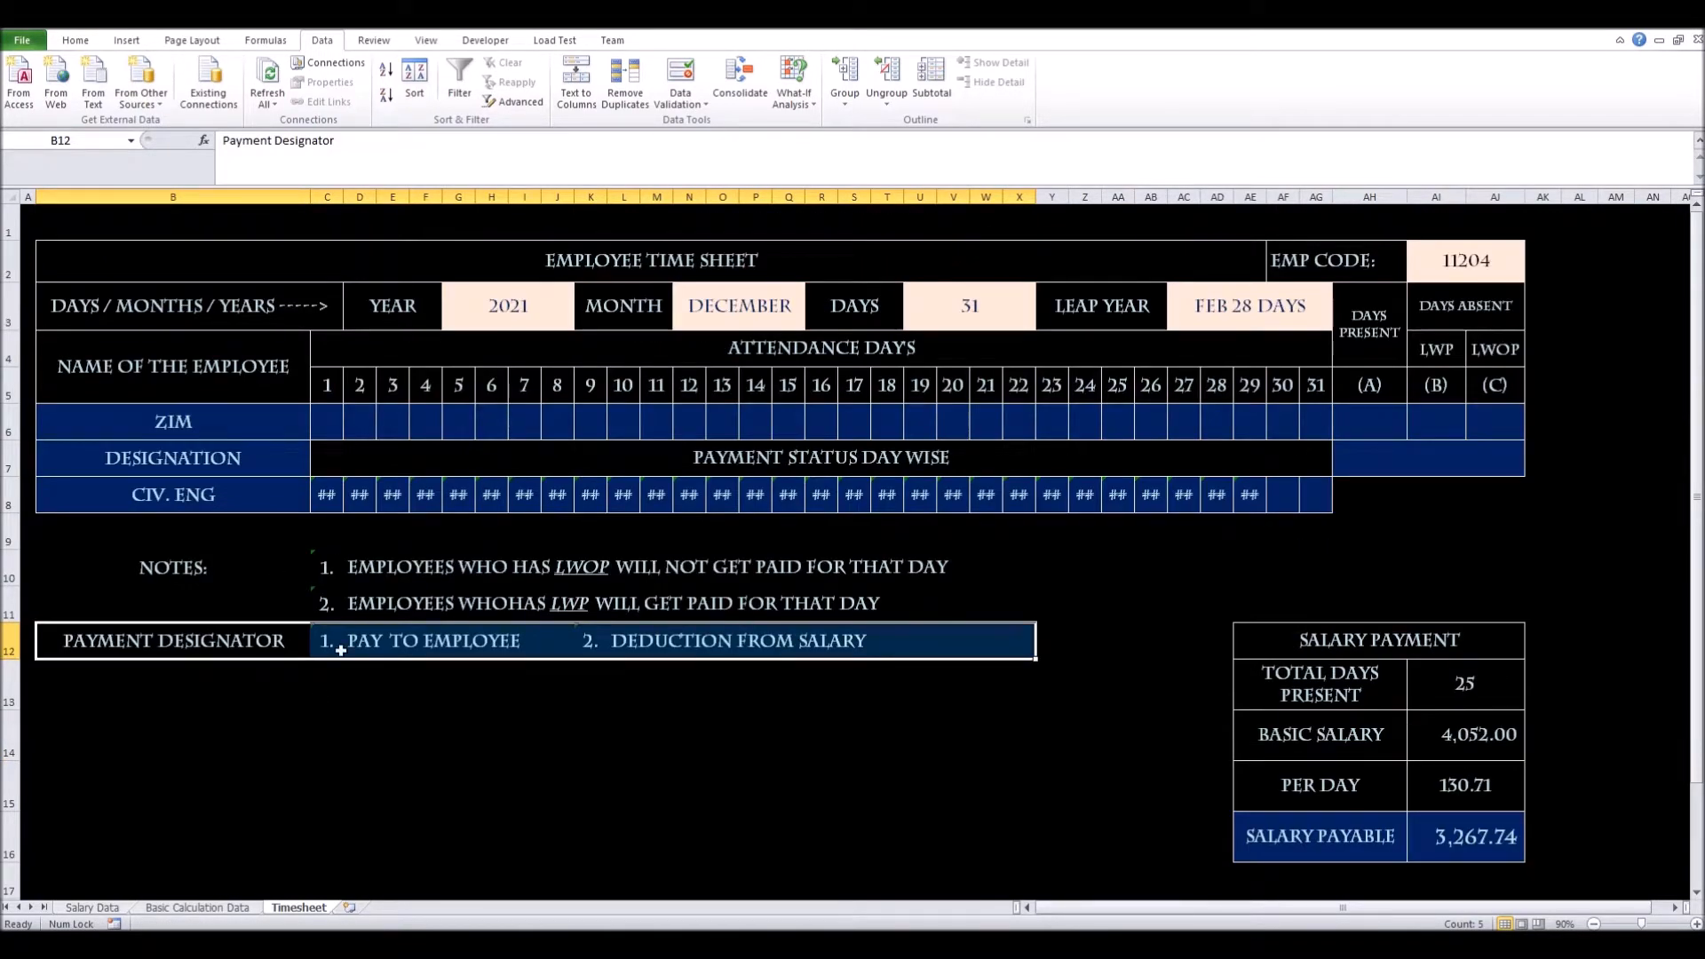
click(338, 702)
Set the row 7 heading in C7 to =B12 so it reads PAYMENT DESIGNATOR
click(197, 642)
click(795, 456)
drag(222, 140, 507, 171)
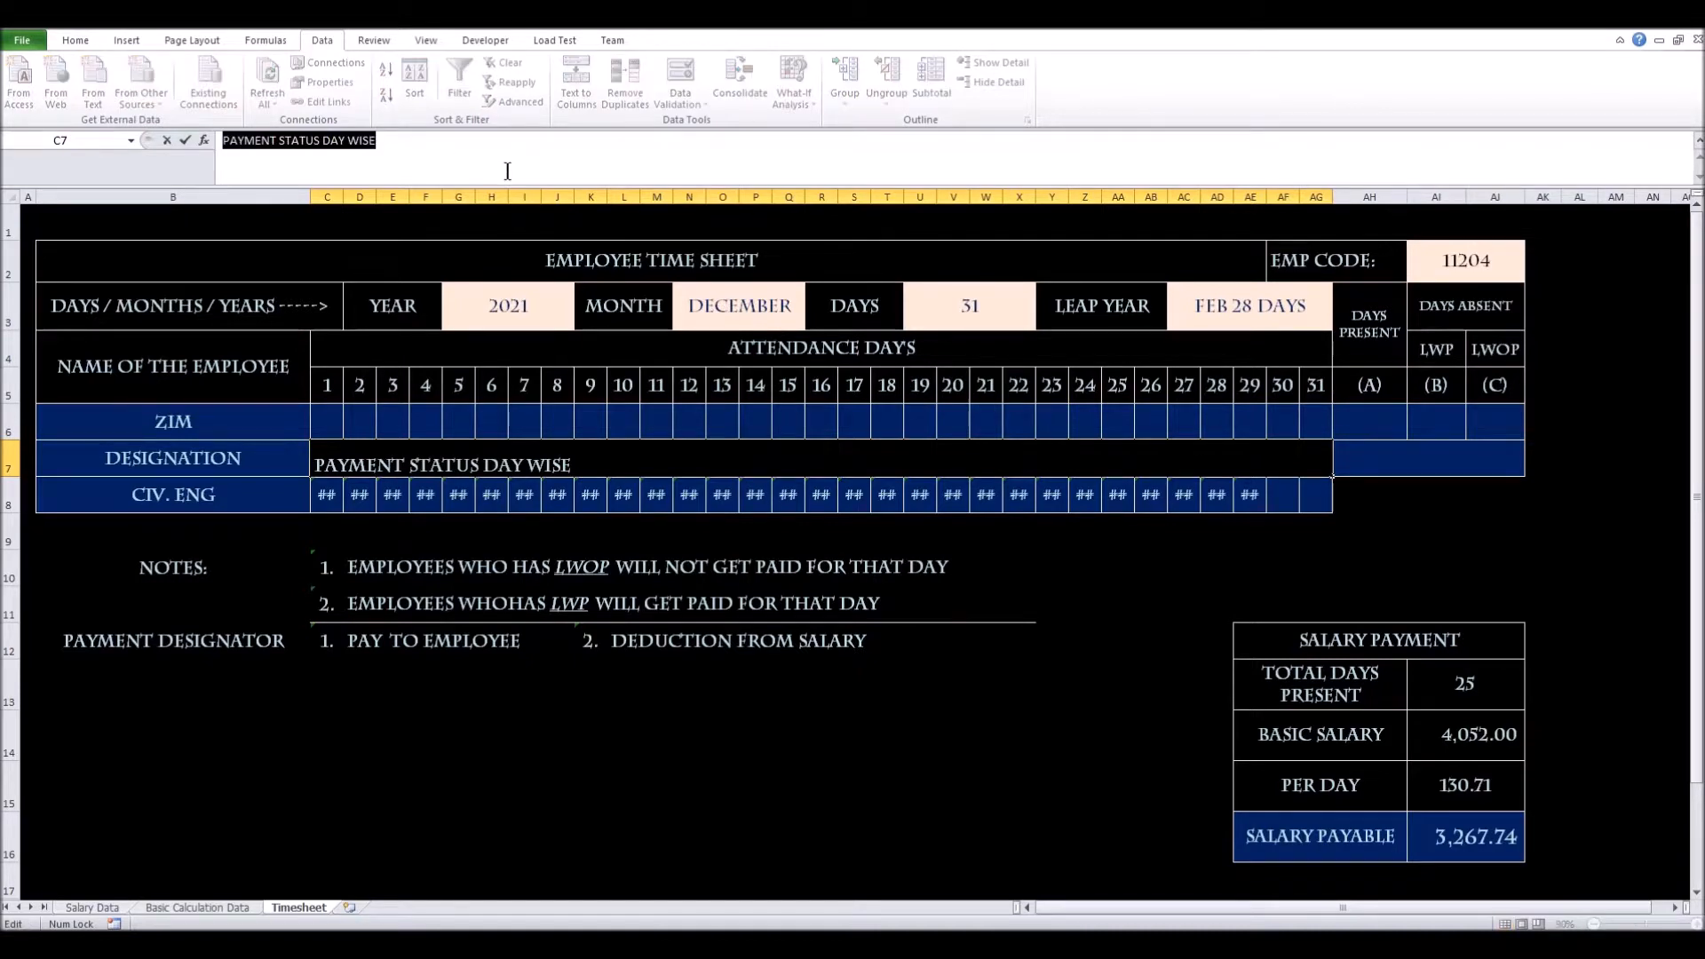
text(=)
click(191, 641)
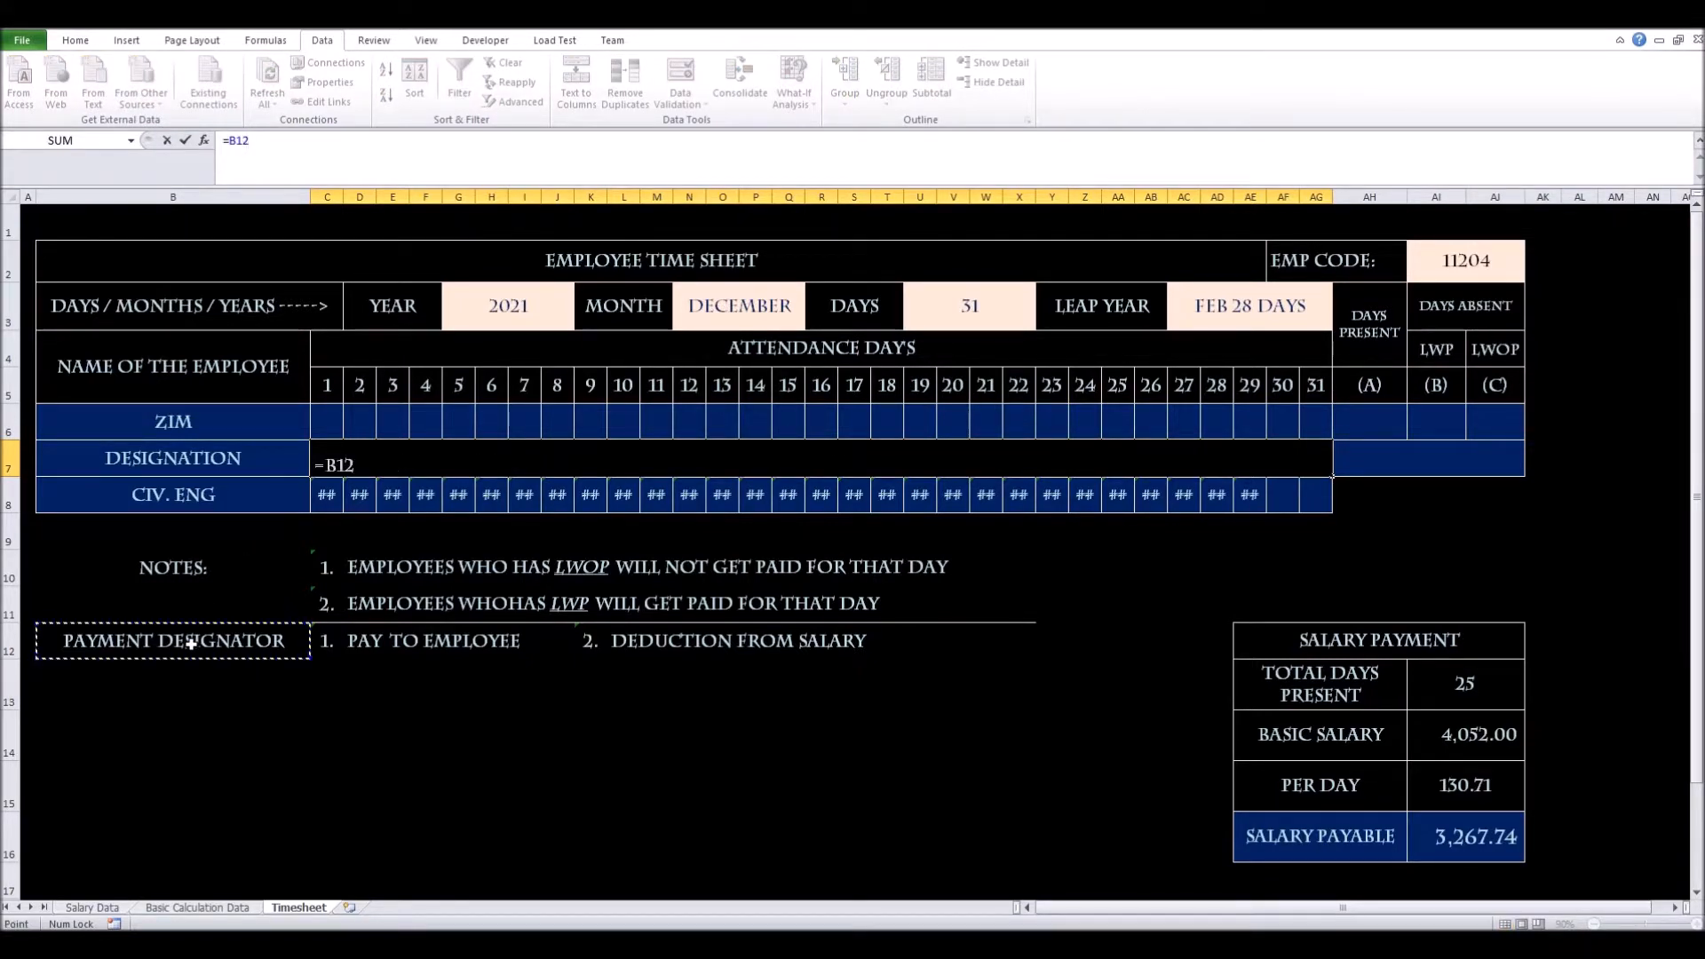
key(Return)
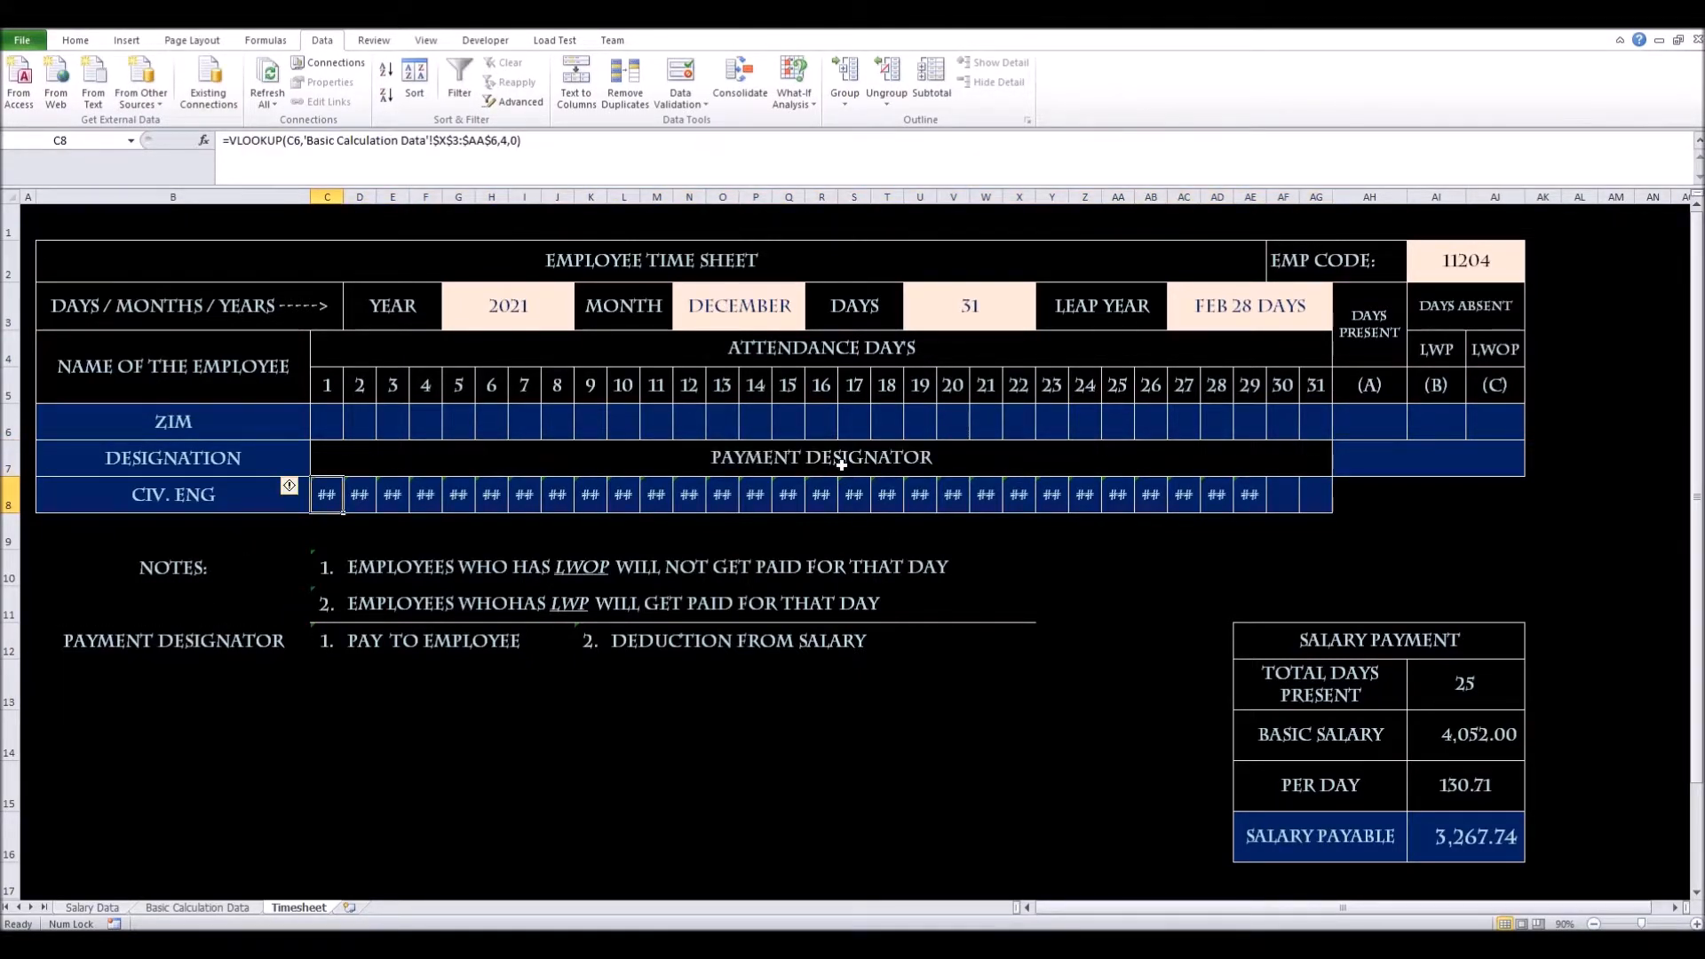
click(252, 637)
click(924, 446)
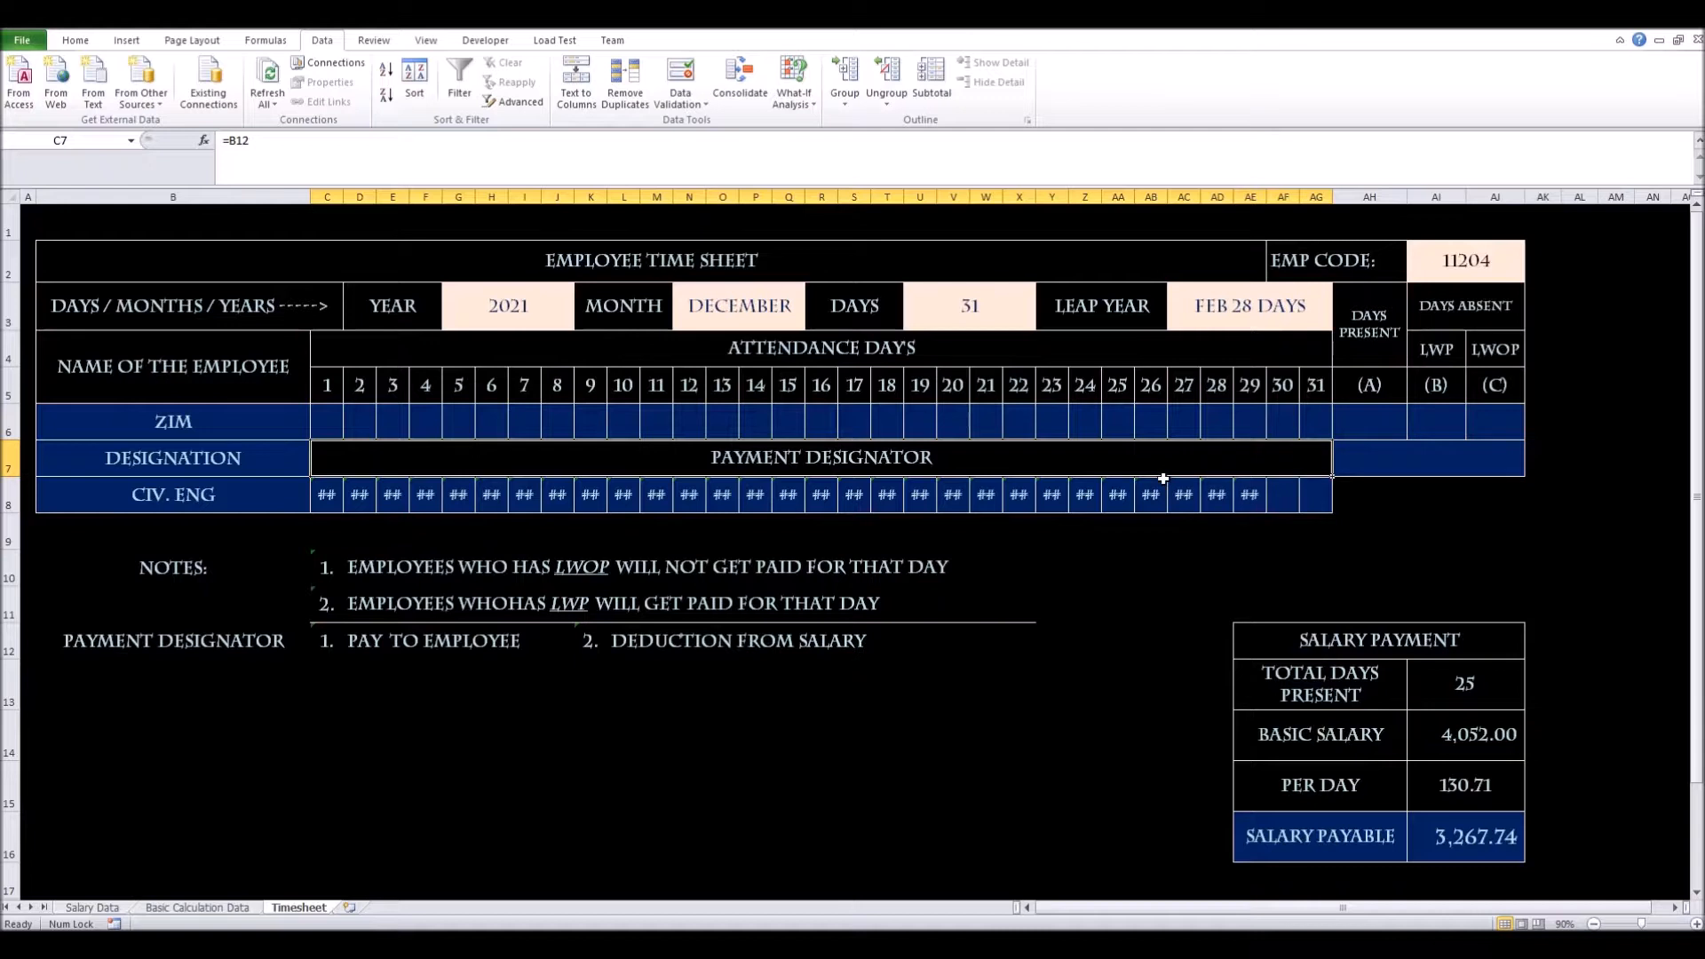
click(1372, 420)
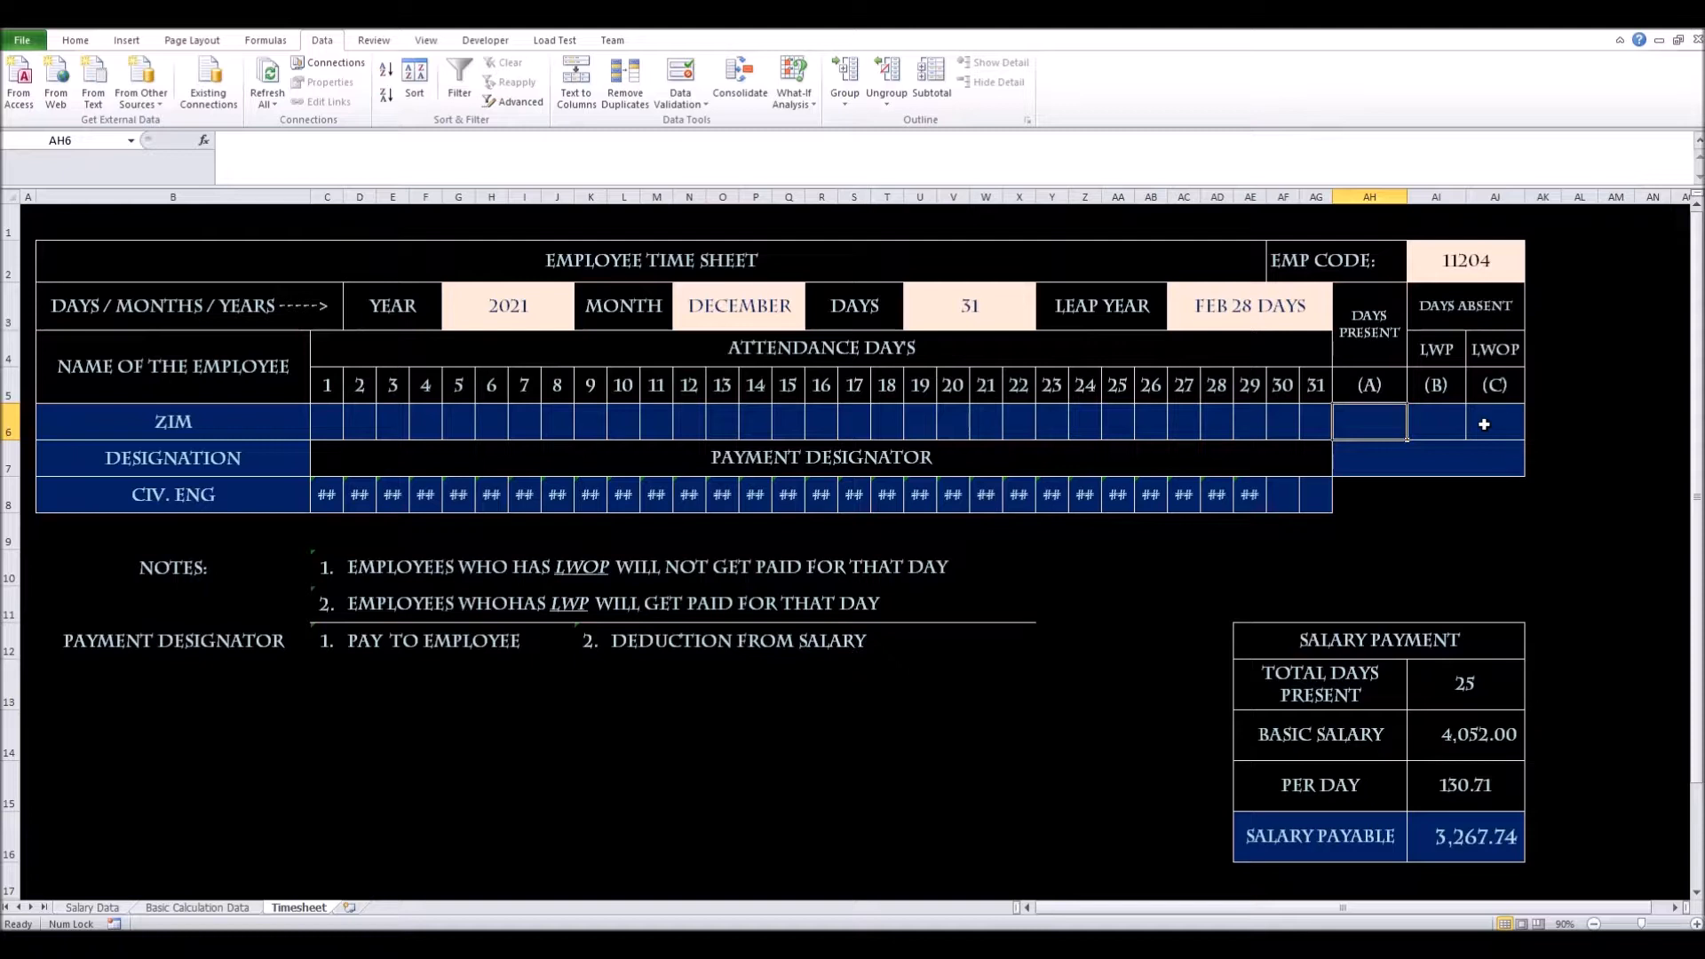
Choose P for day 1 and fill it across C6:AG6 for all 31 days
click(326, 427)
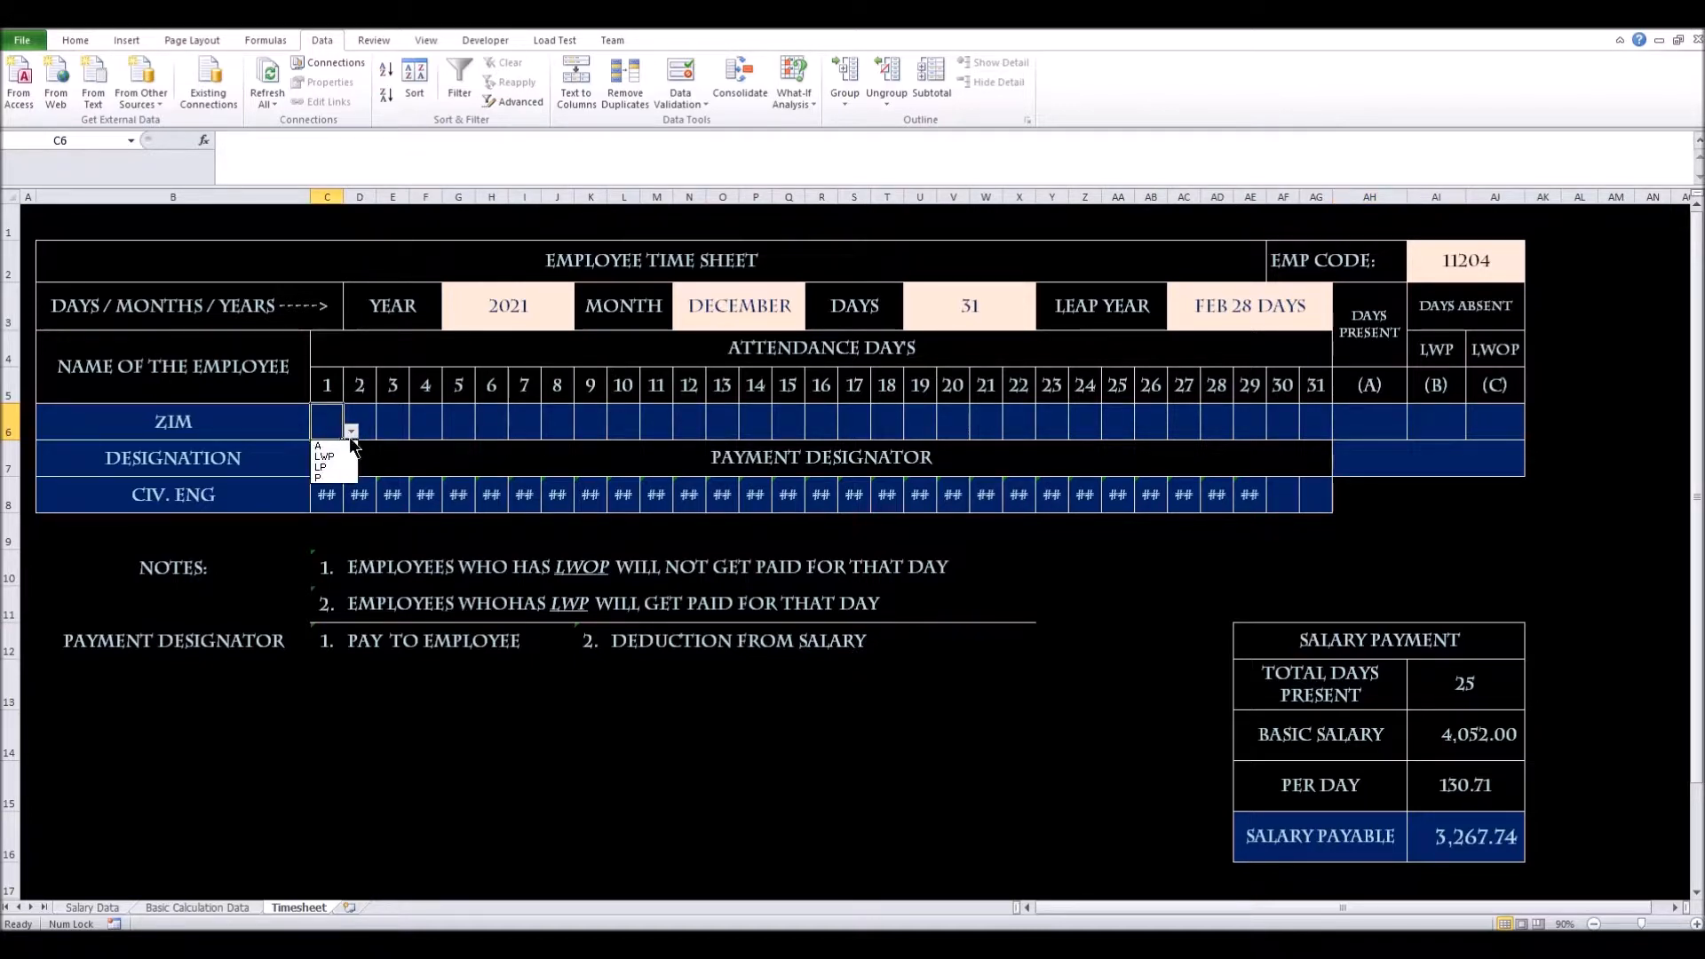
click(349, 478)
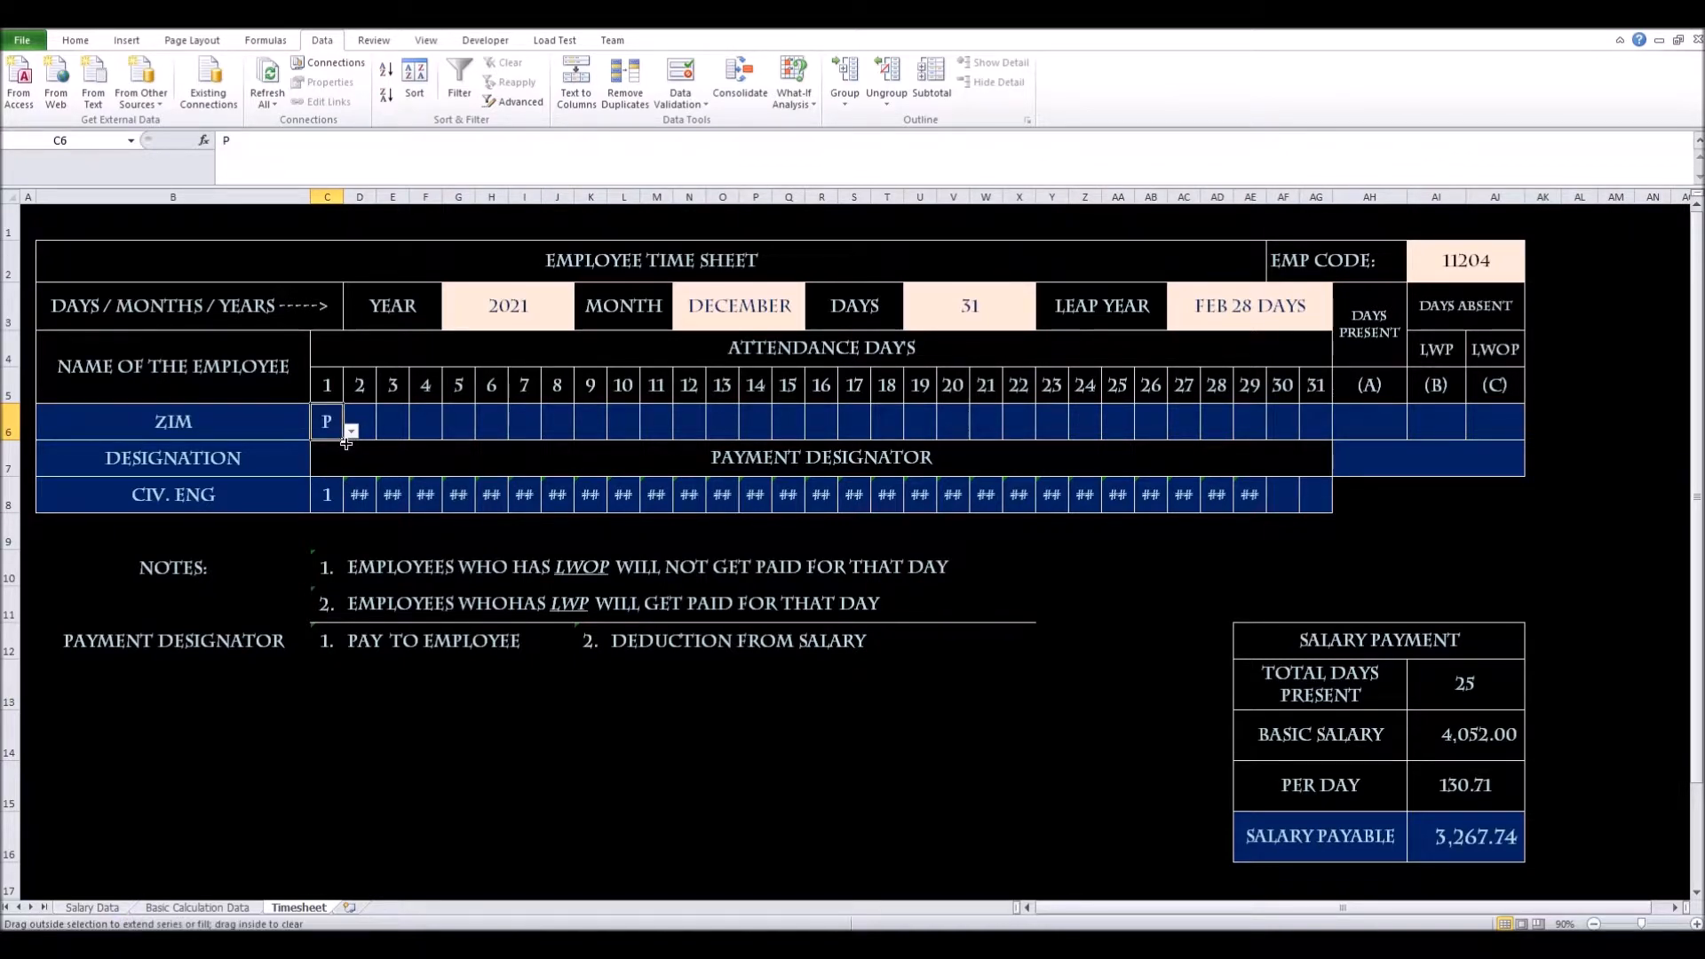
drag(346, 443, 1319, 428)
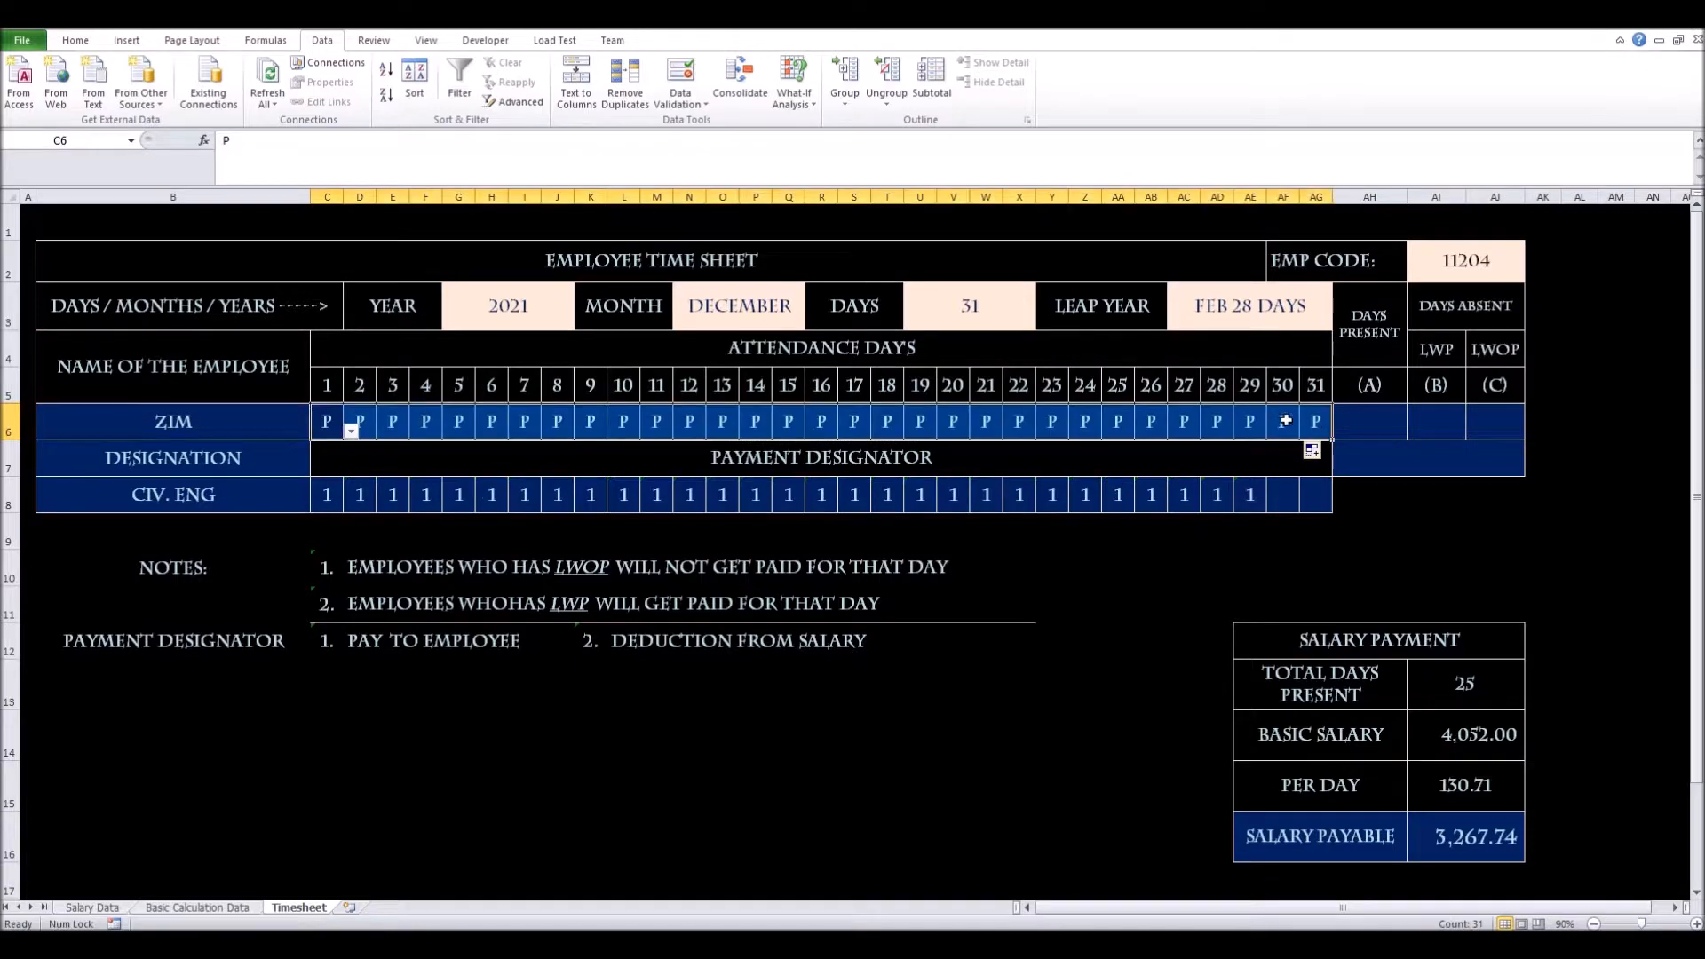
click(943, 311)
click(1328, 428)
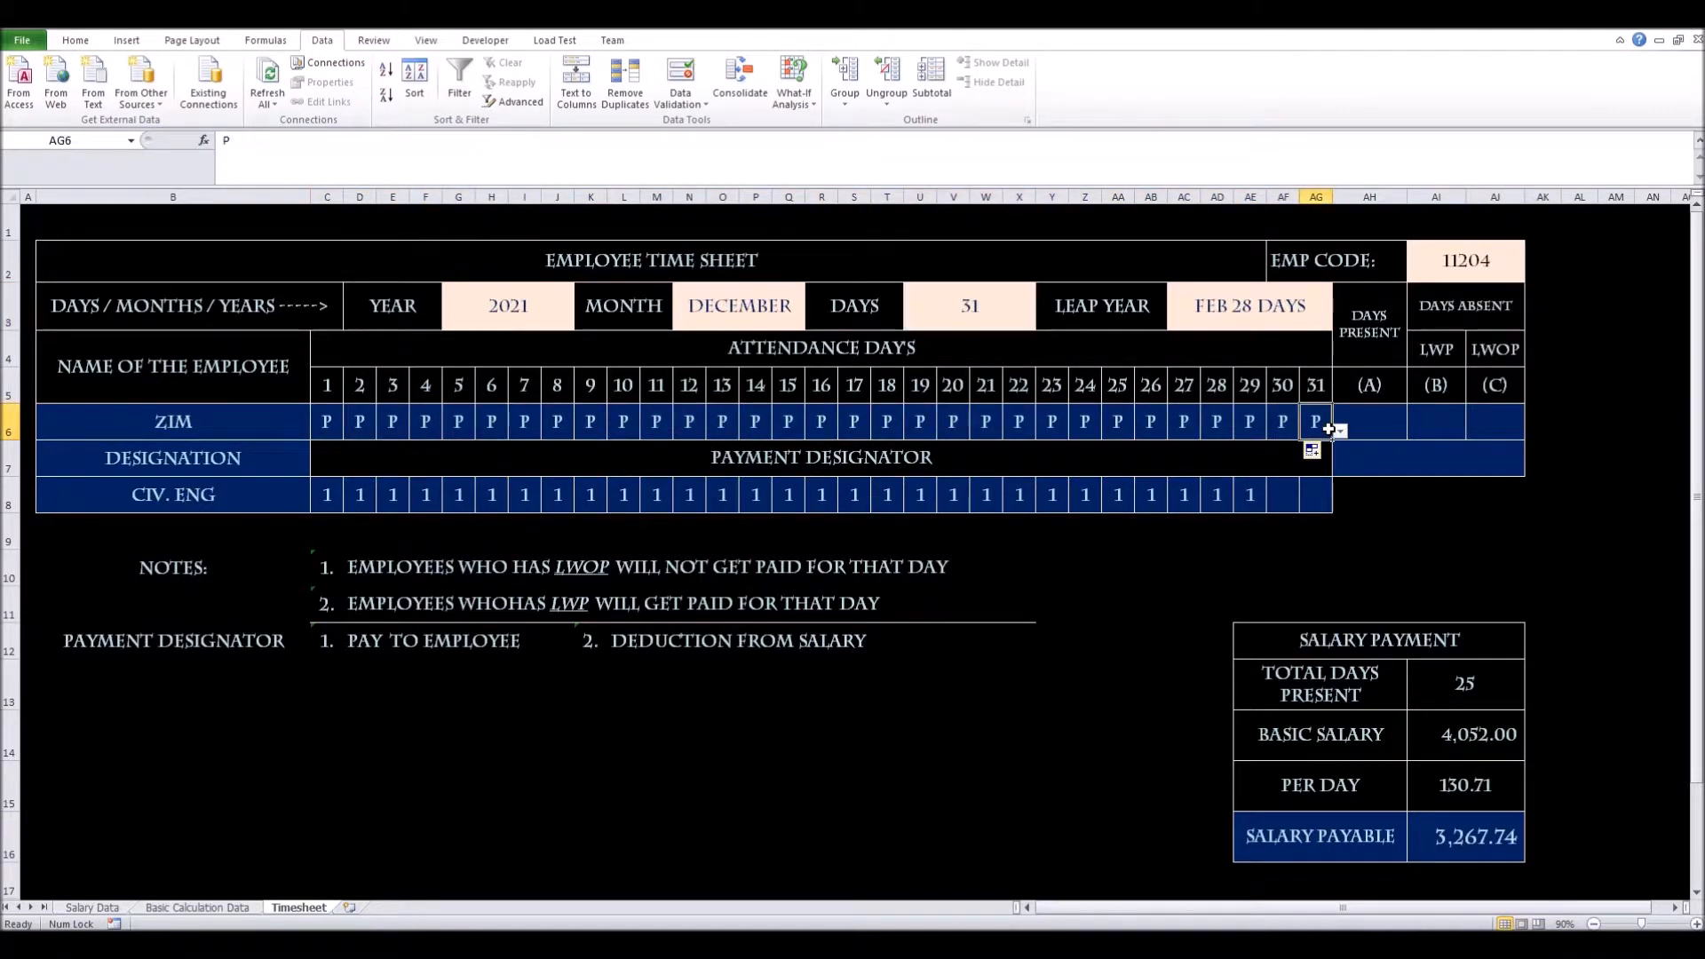
Extend the payment VLOOKUP to days 30 and 31 so row 8 shows 1 throughout
click(1248, 494)
drag(1266, 512, 1328, 513)
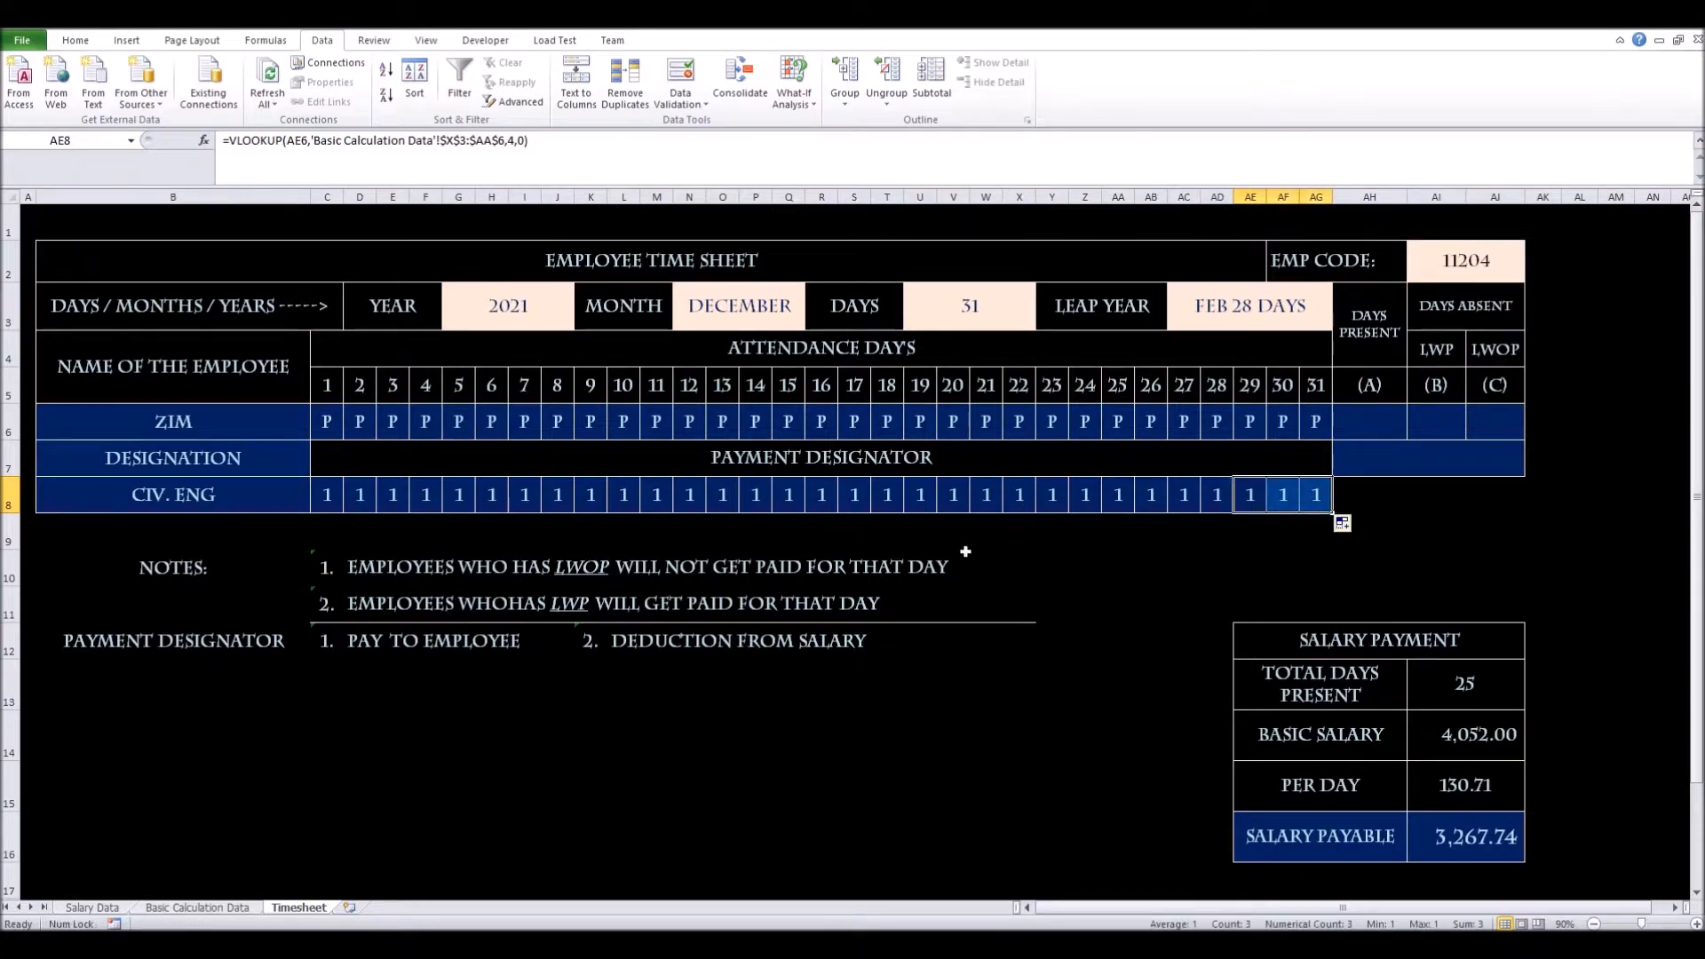
drag(326, 495, 1319, 497)
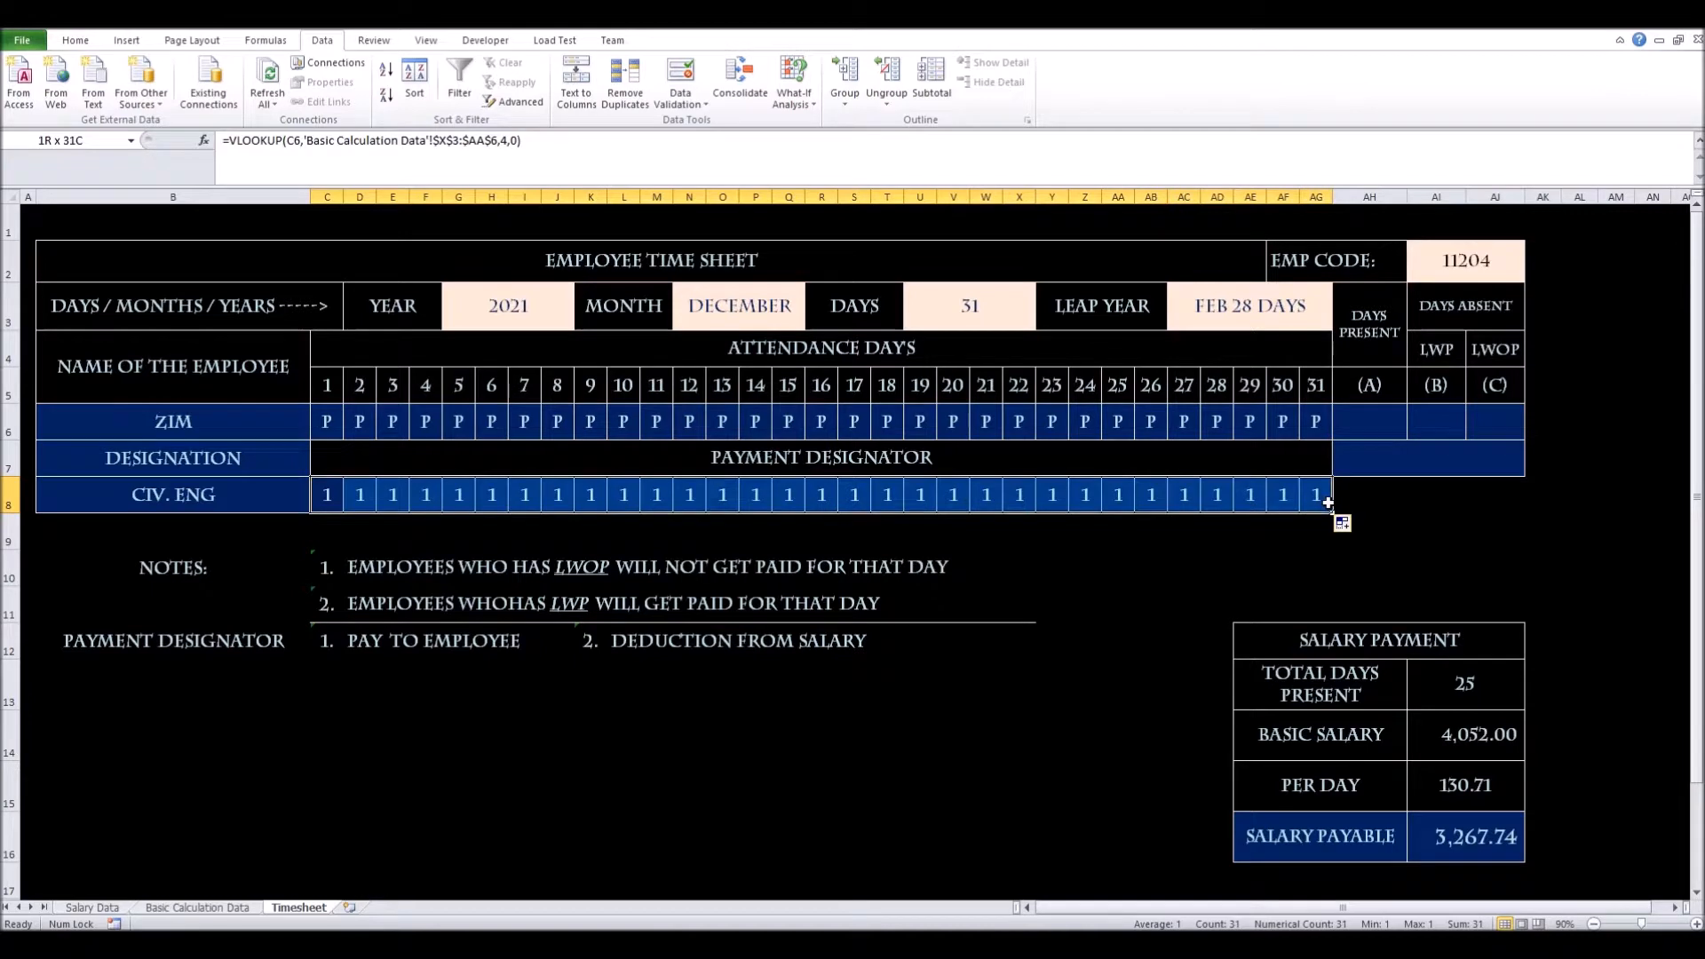
click(1367, 421)
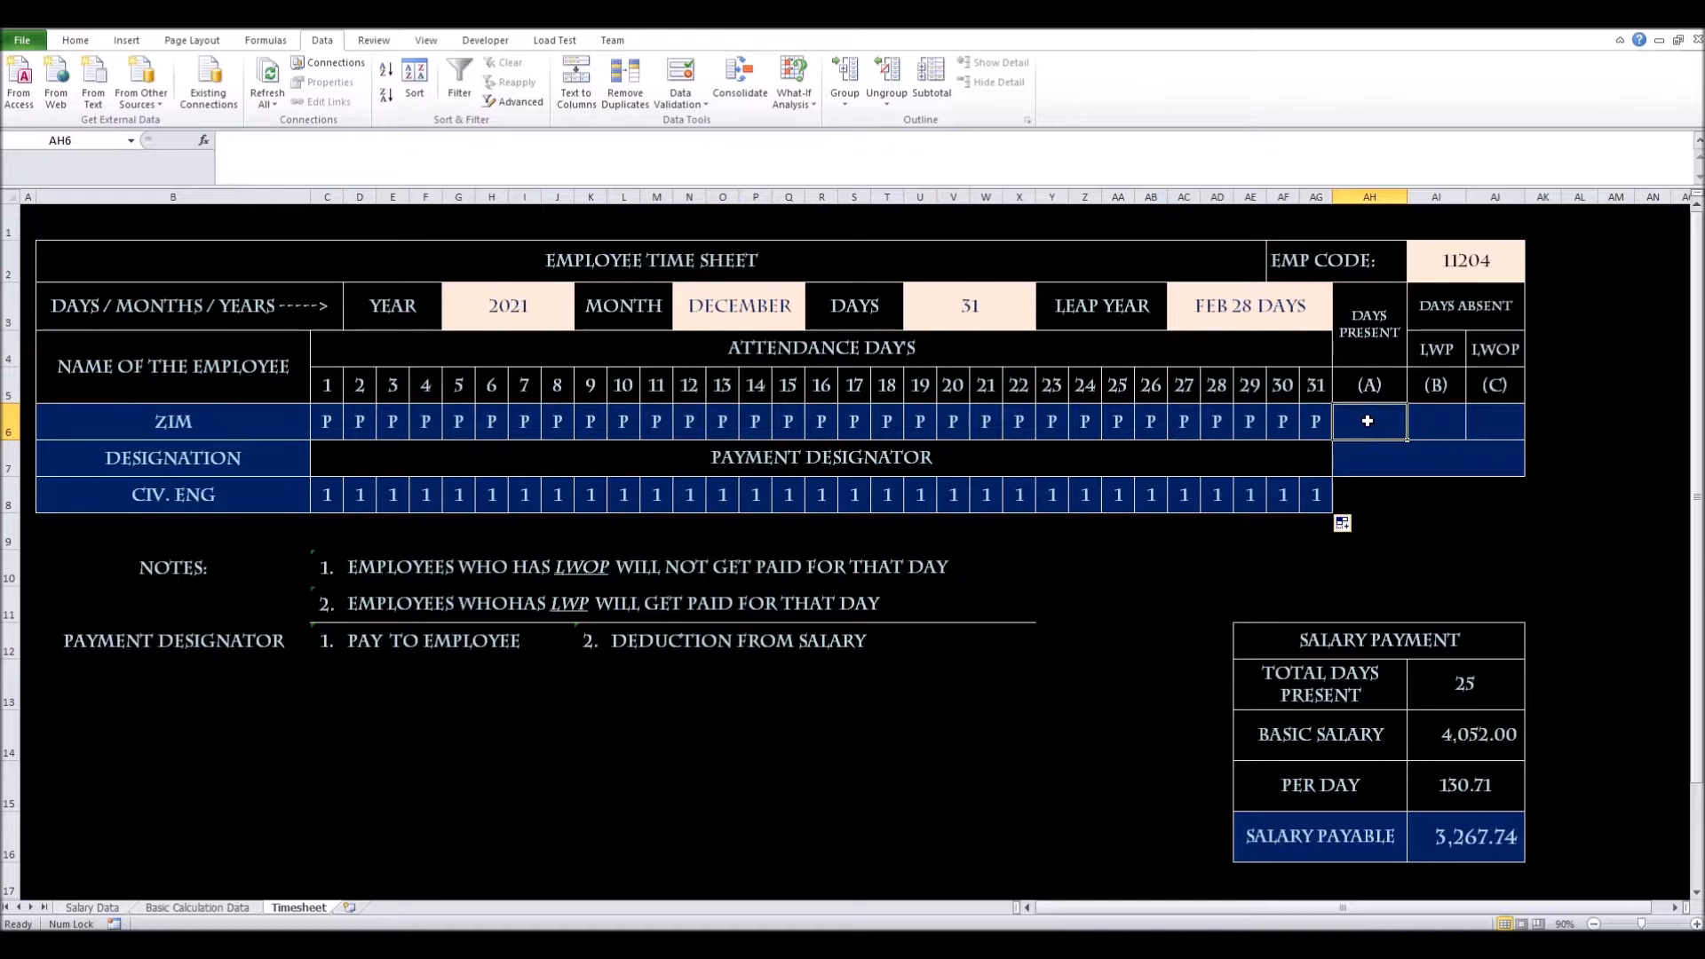
text(=)
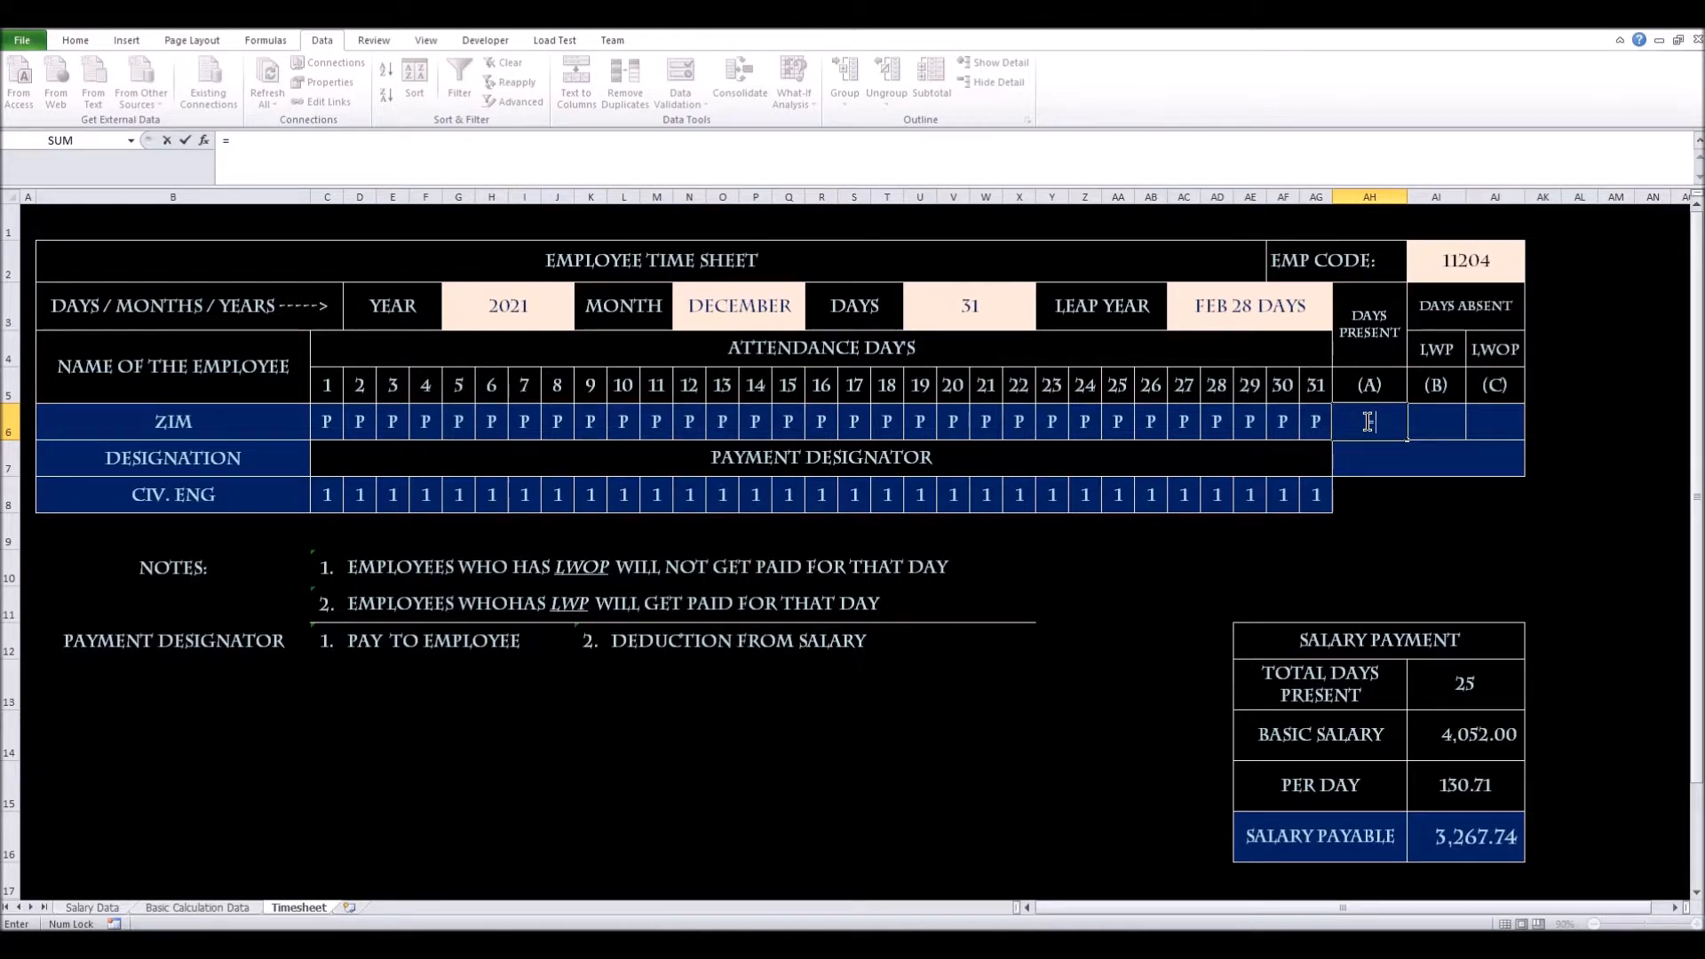
text(cou)
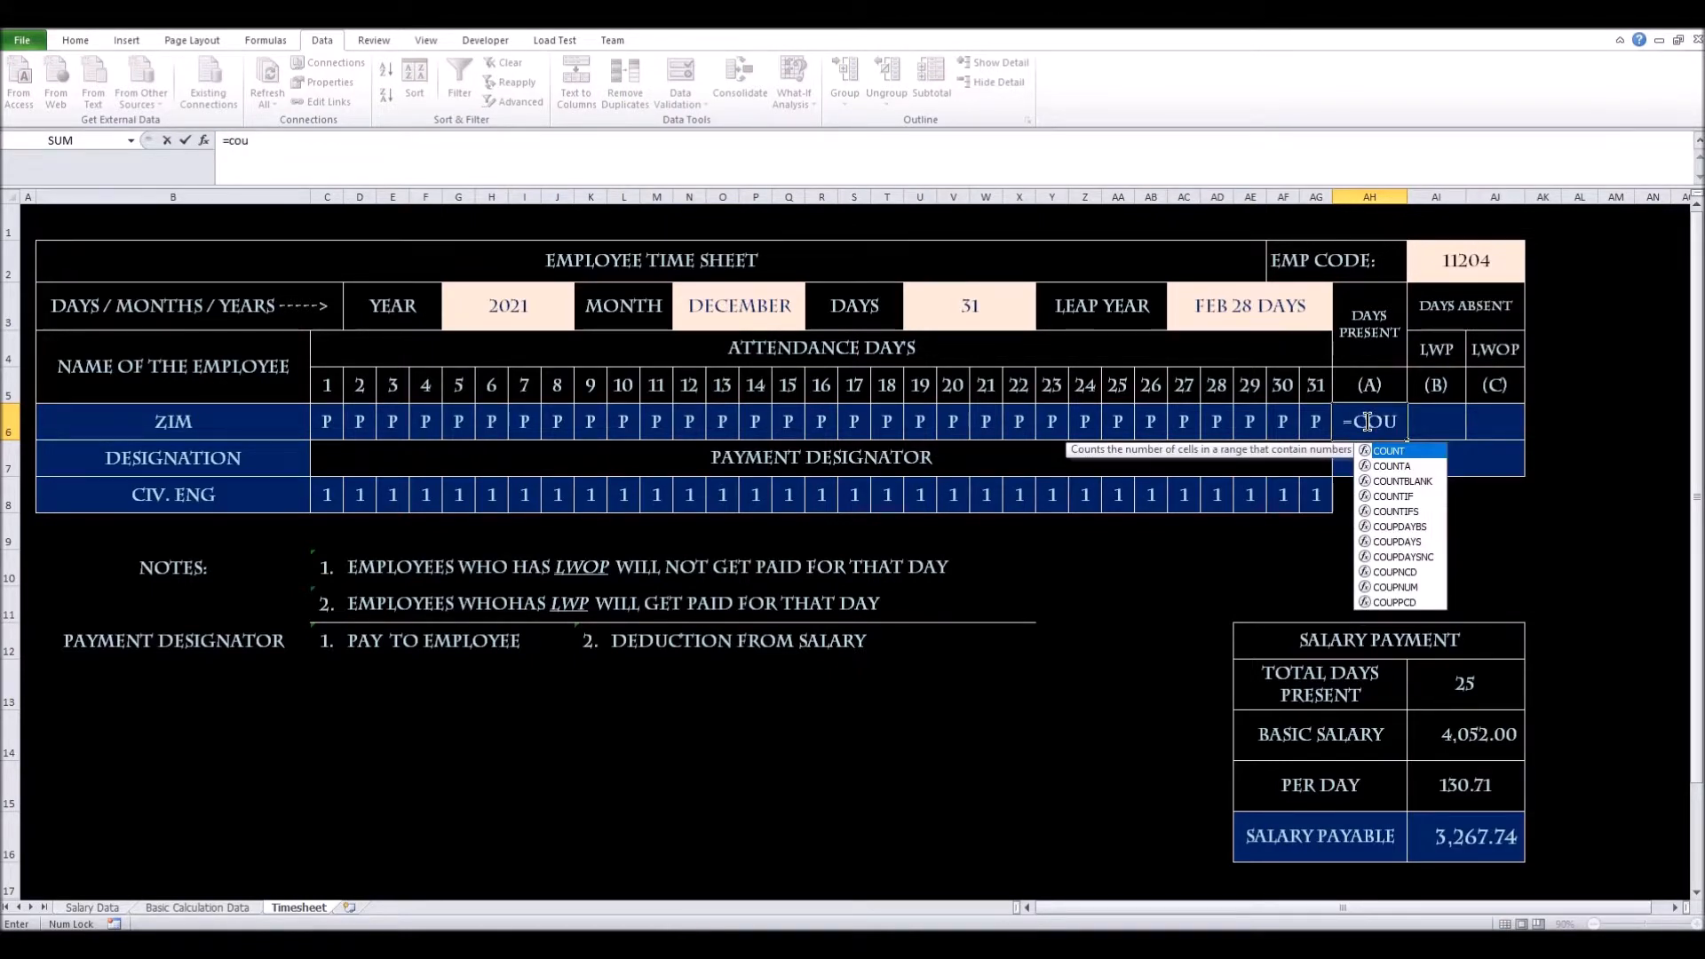
key(Tab)
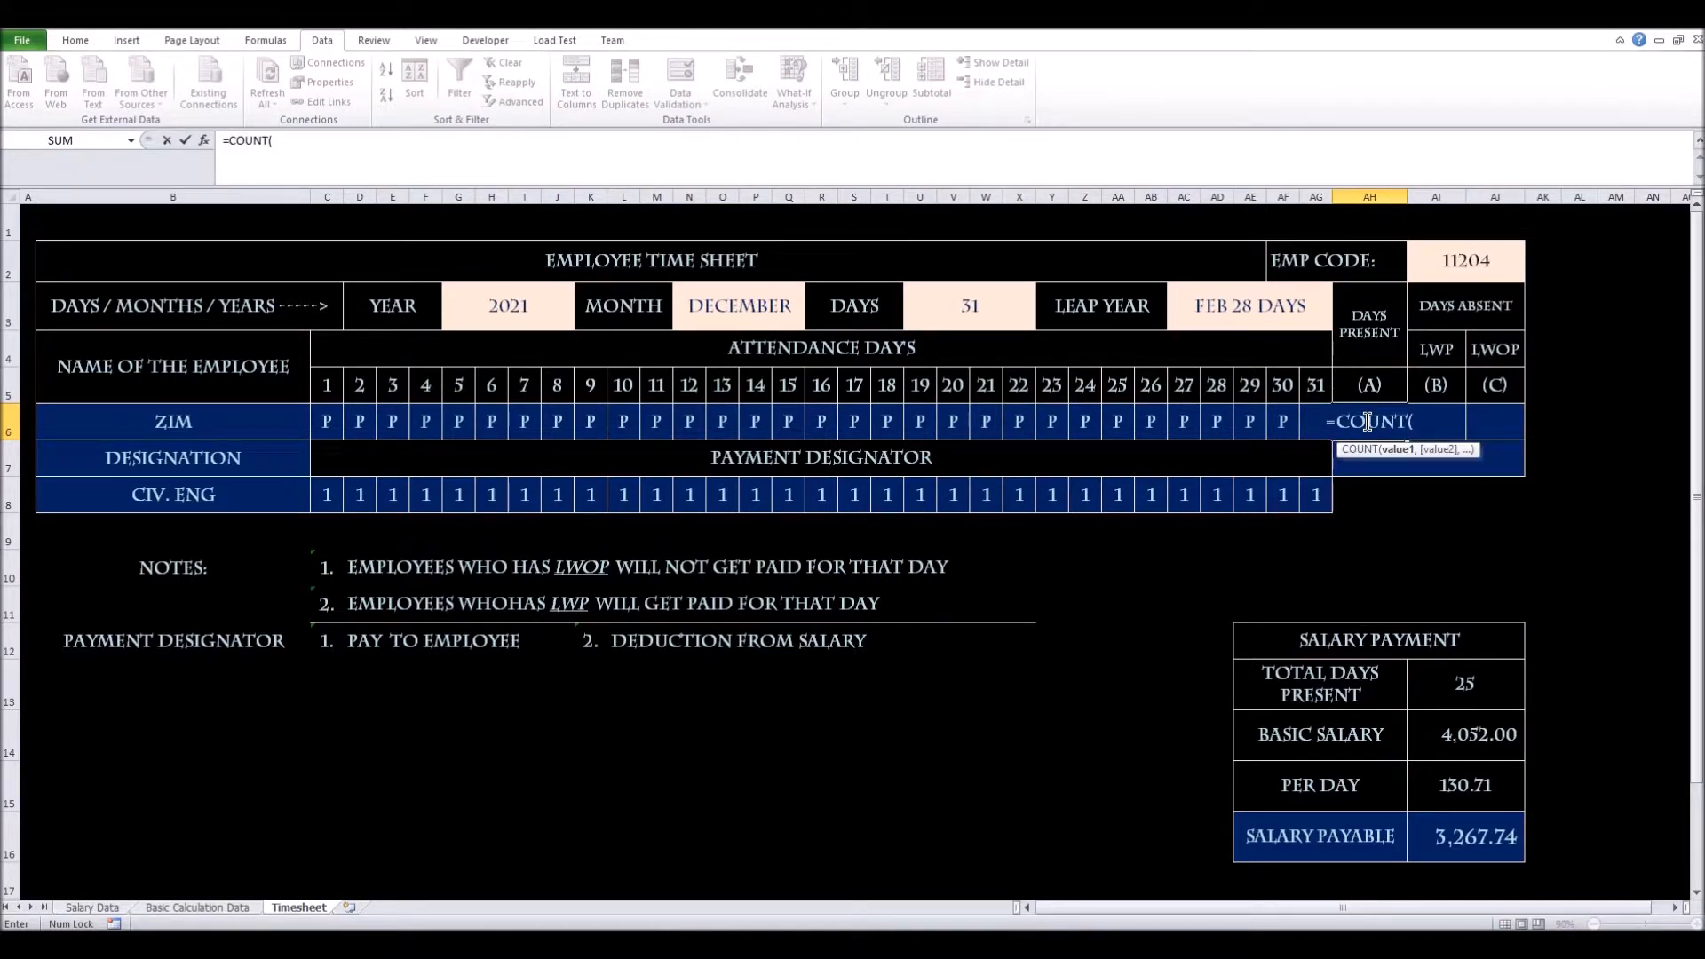
key(Left)
key(Left)
key(Left)
key(Left)
key(Left)
key(Left)
key(Left)
key(Left)
key(Left)
key(Left)
key(Left)
key(Left)
key(Left)
key(Left)
key(Left)
key(Left)
key(Left)
key(Left)
key(Left)
key(Left)
key(Left)
key(Left)
key(Left)
key(Left)
key(Left)
key(Left)
key(Left)
key(Left)
key(Left)
key(Left)
key(ctrl+shift+Right)
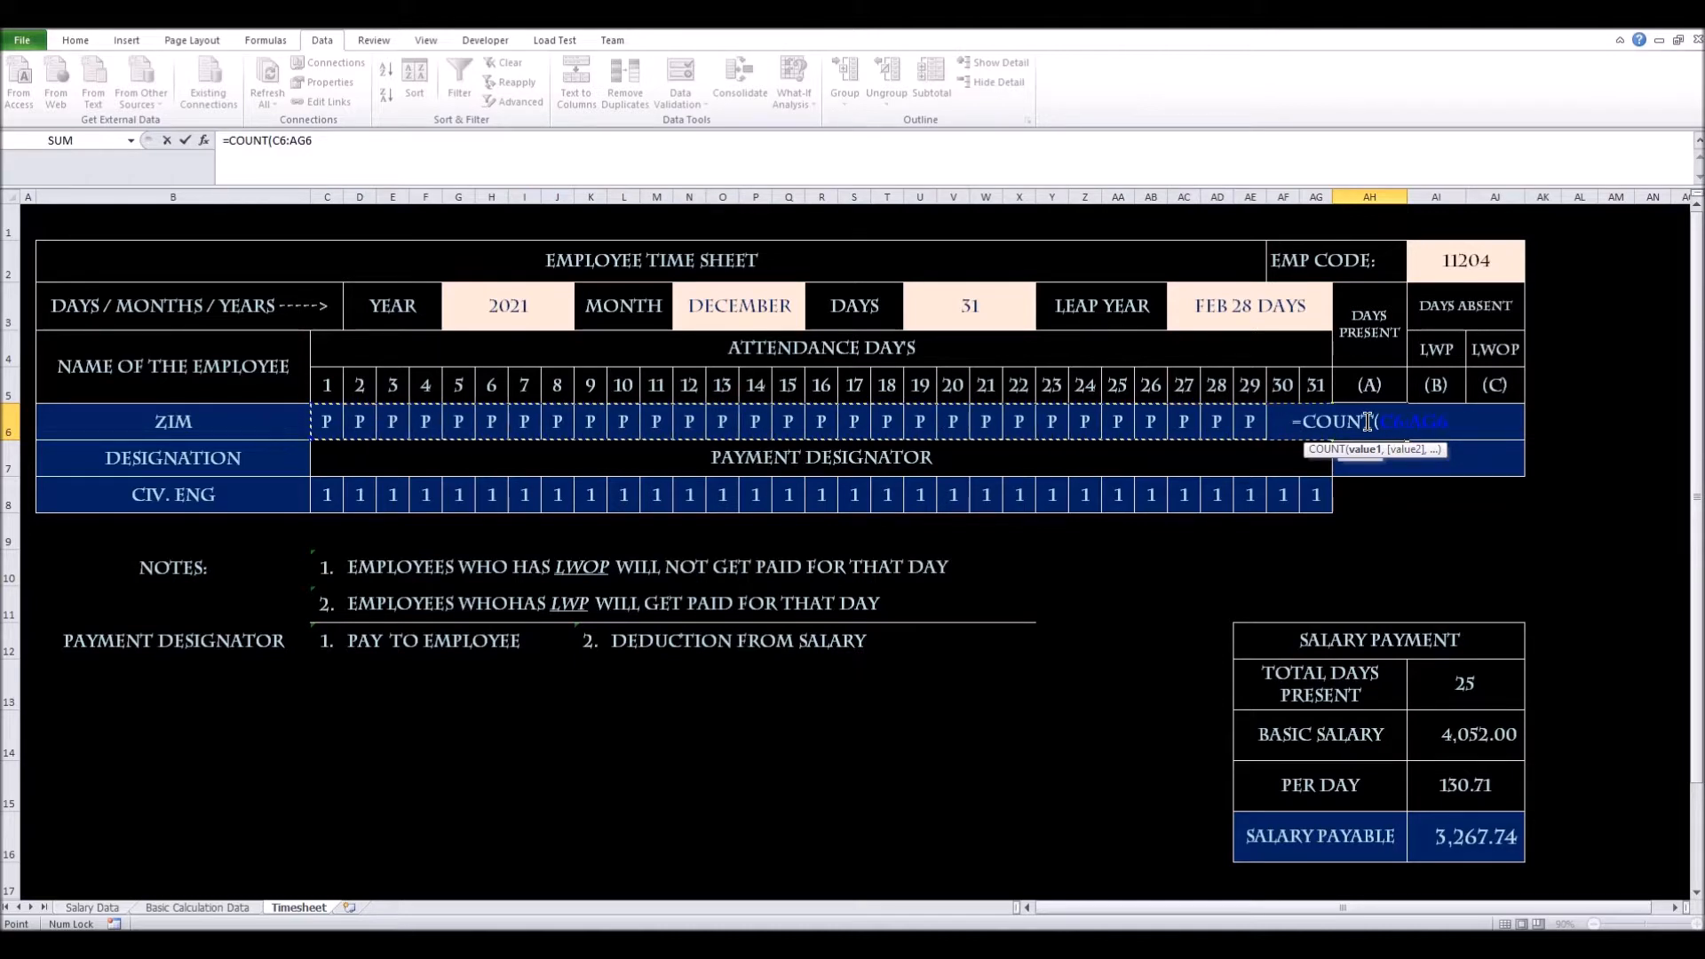
key(F4)
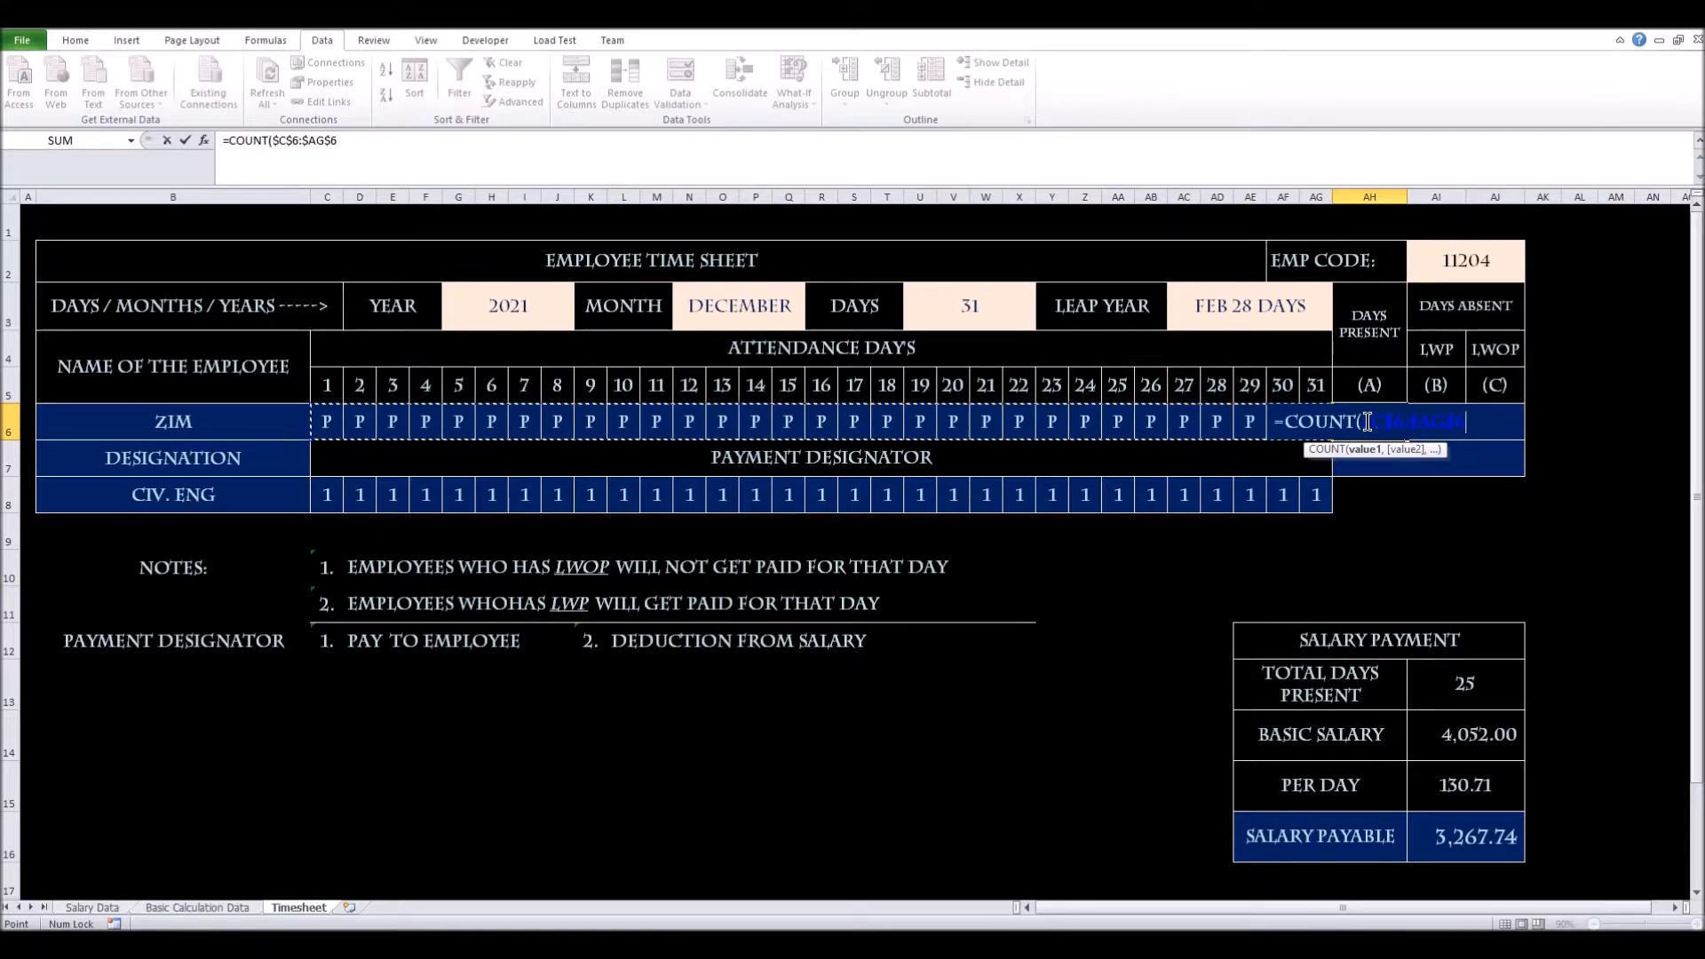
text())
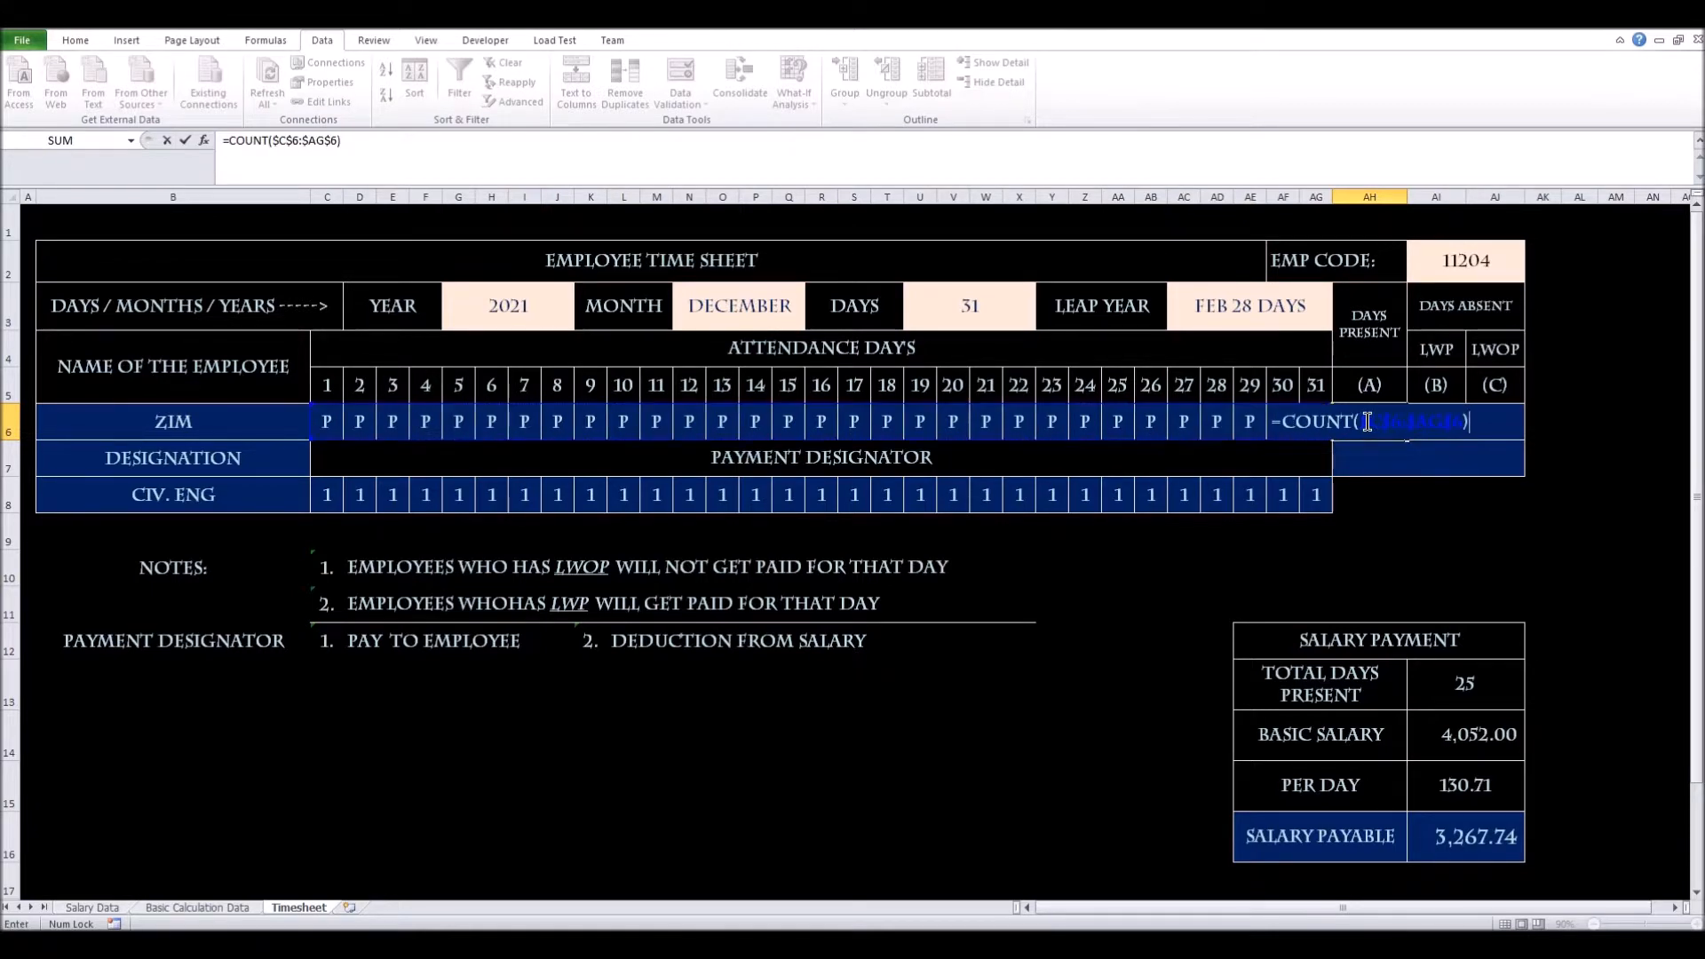
key(Return)
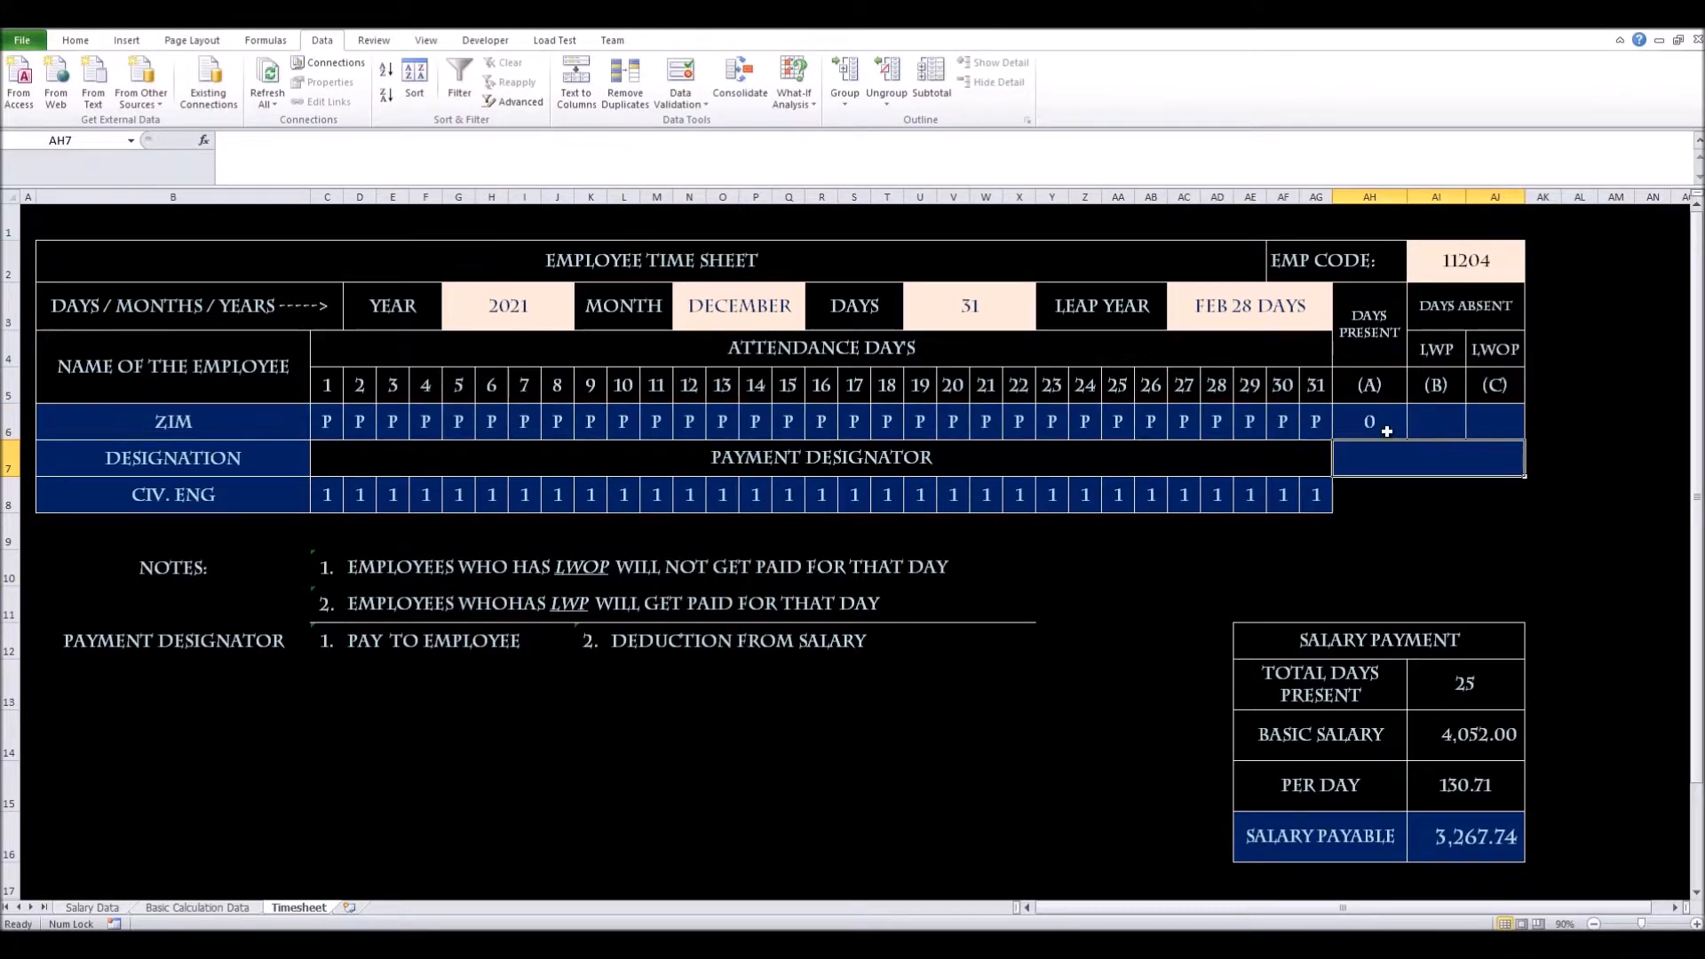
click(1344, 425)
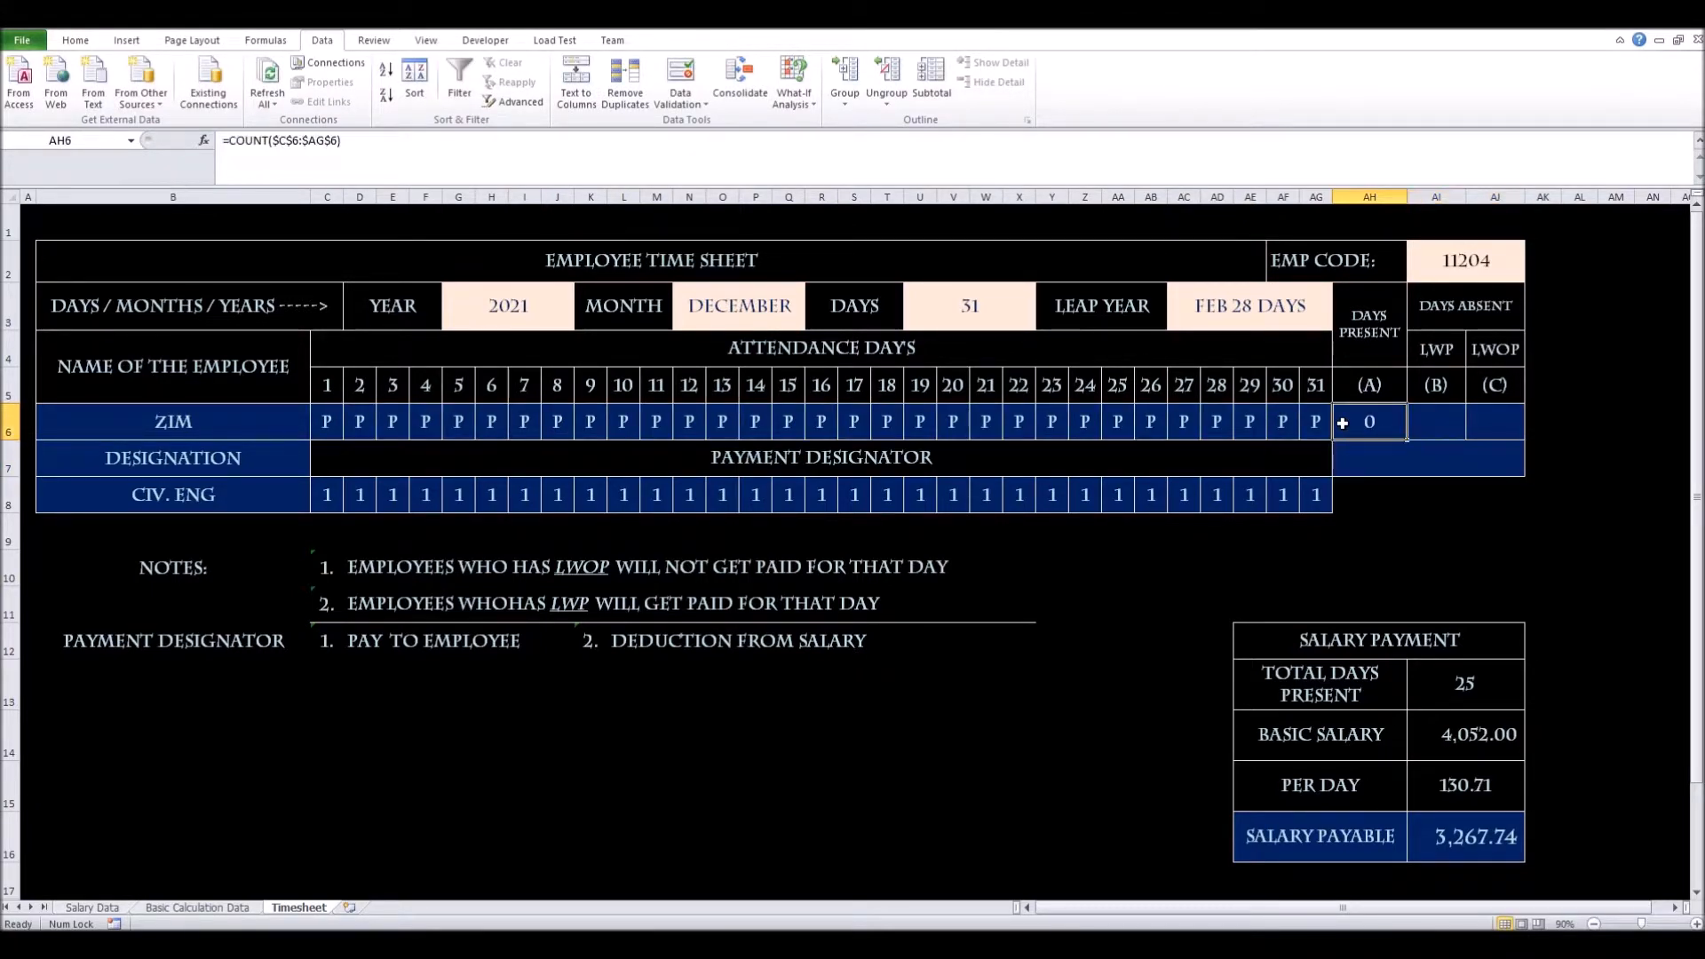
Turn AH6's COUNT into COUNTIF($C$6:$AG$6,"P") over the row 6 attendance codes
click(266, 144)
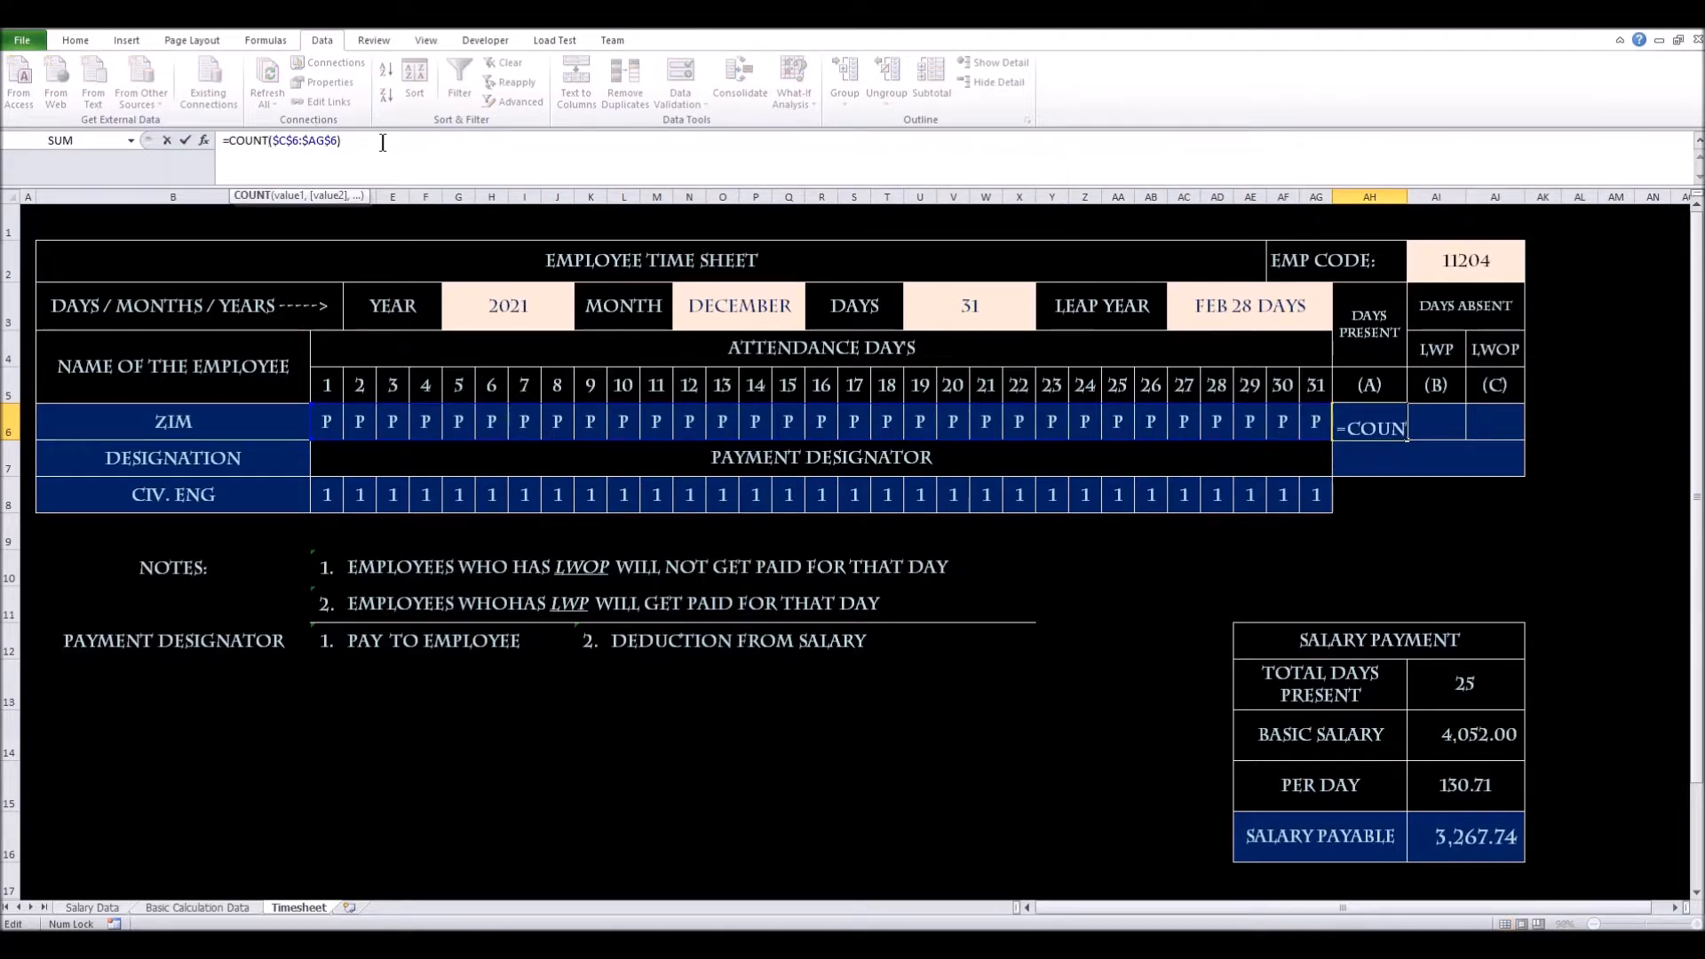
text(IF)
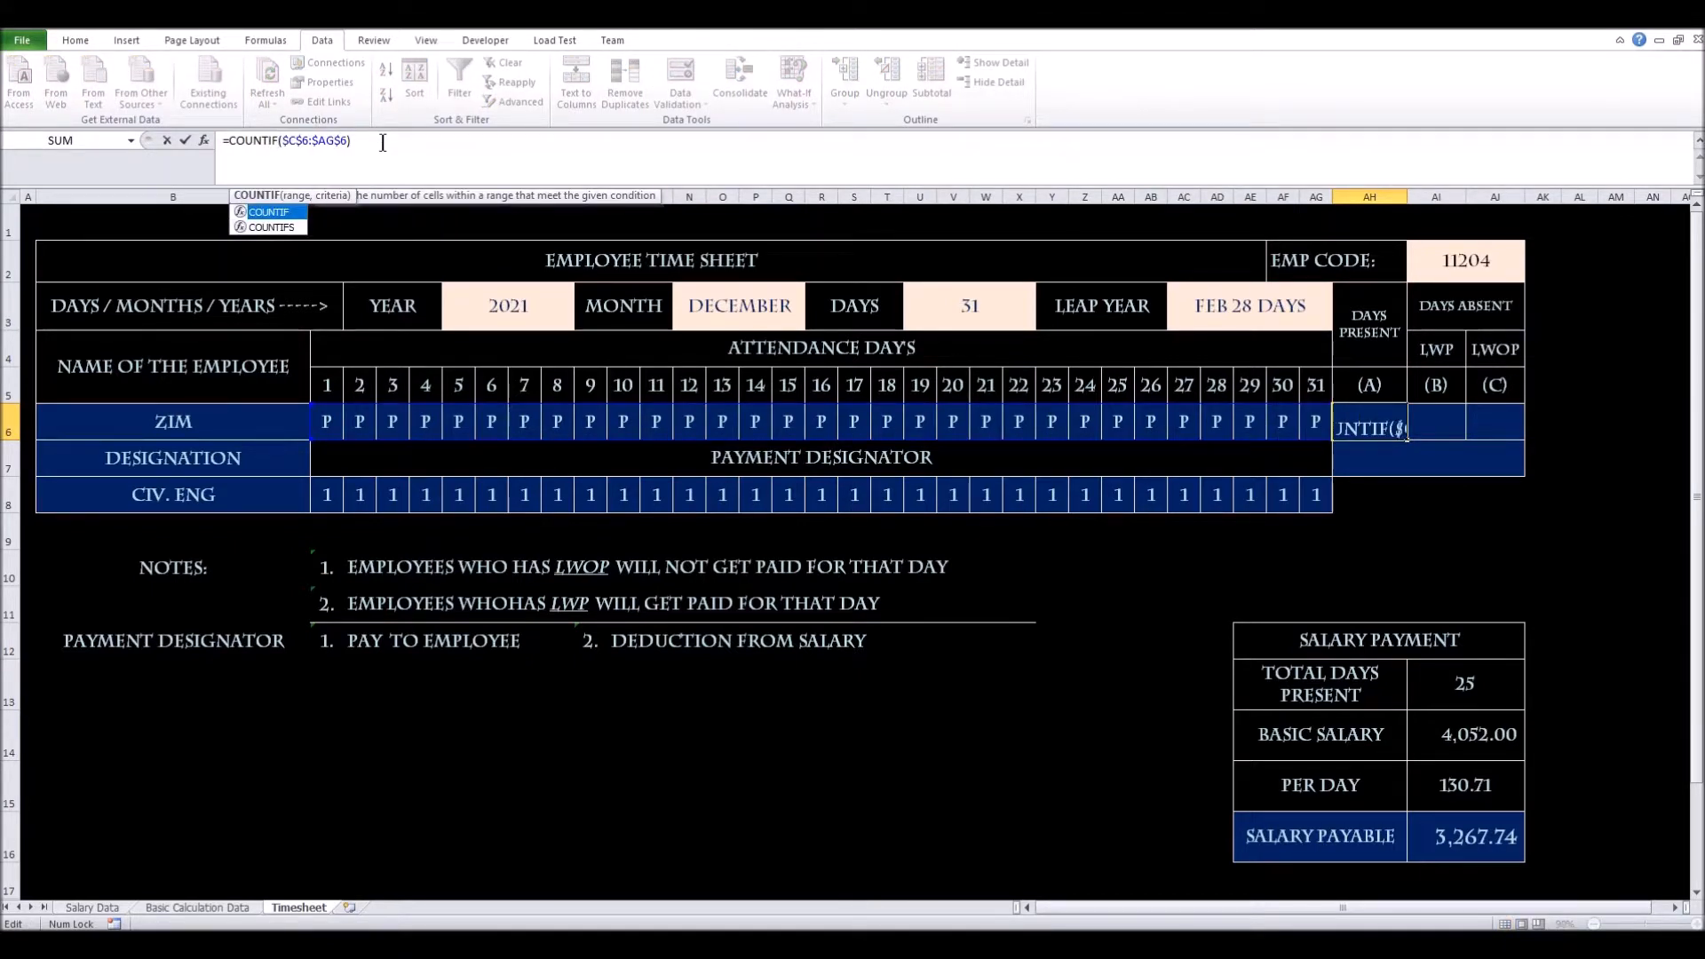
click(382, 142)
key(BackSpace)
key(BackSpace)
key(BackSpace)
key(BackSpace)
key(BackSpace)
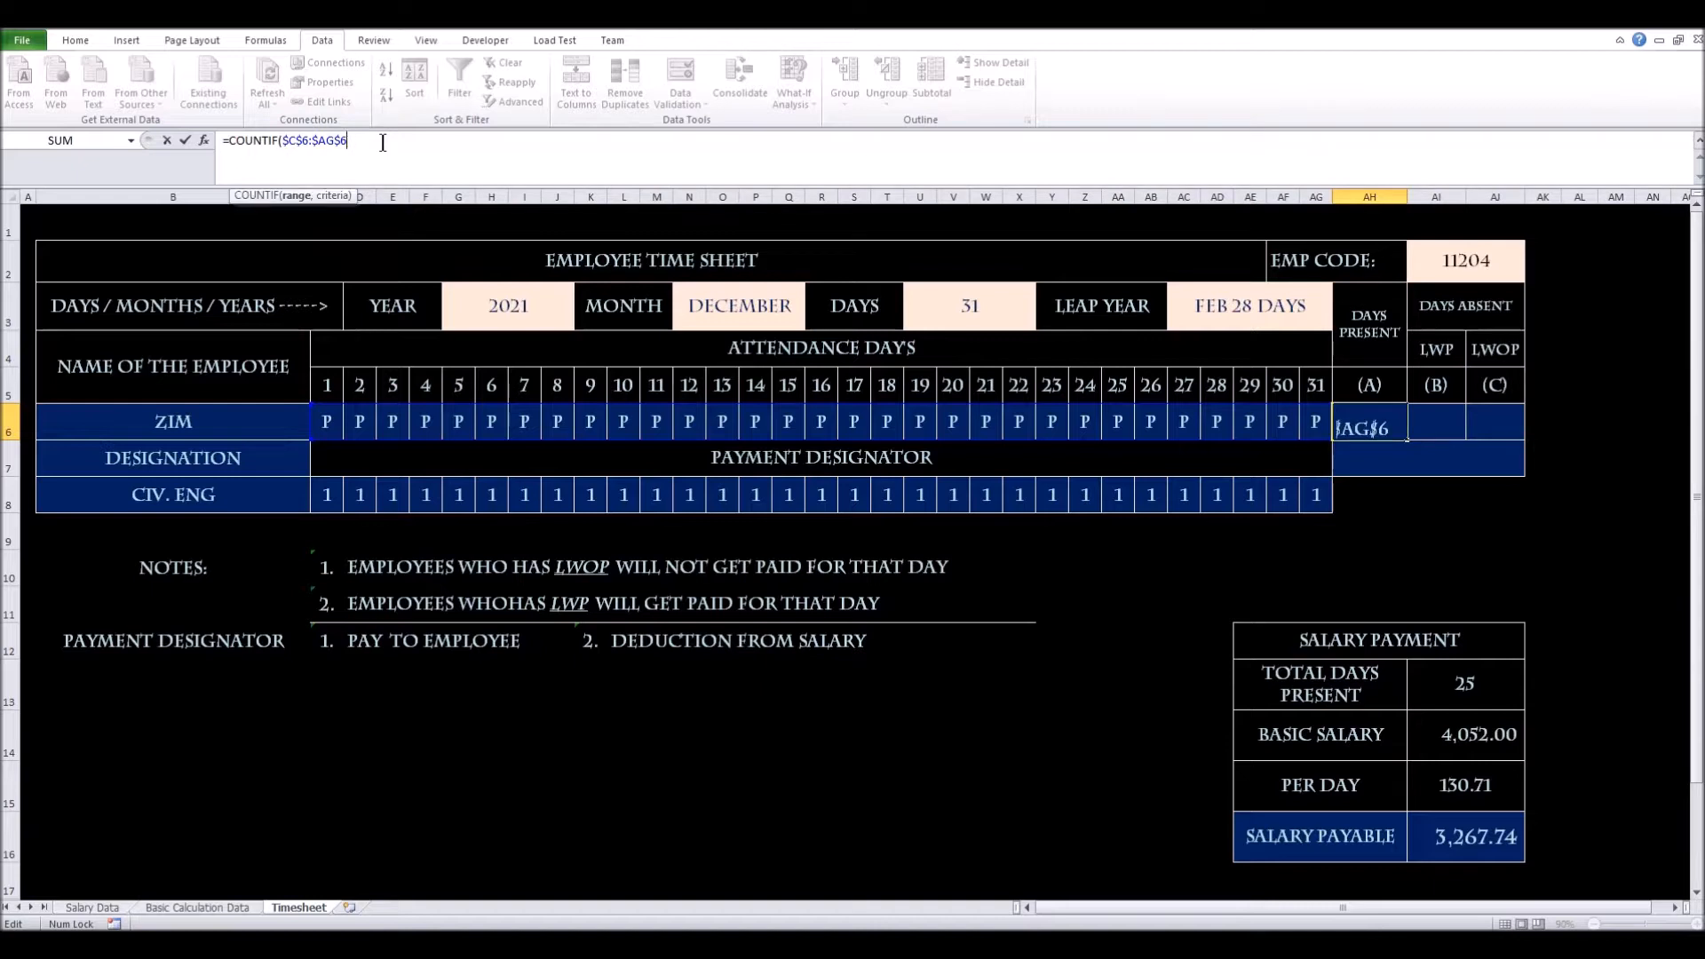
key(BackSpace)
key(BackSpace)
key(BackSpace)
key(BackSpace)
key(BackSpace)
key(BackSpace)
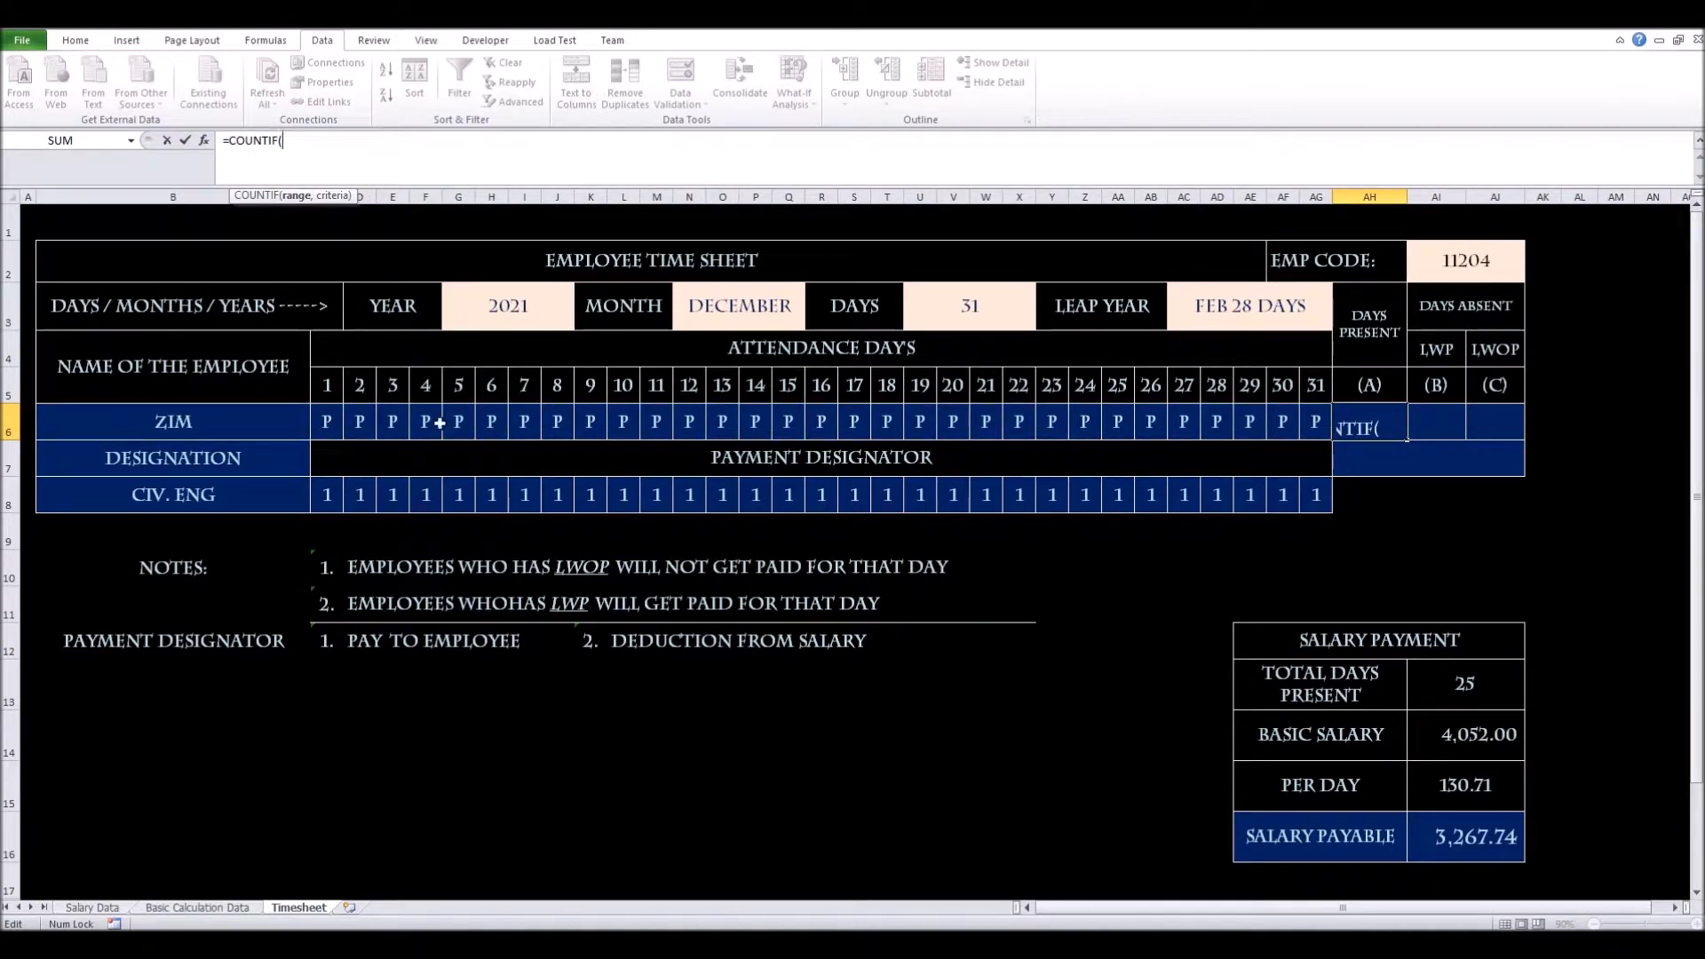
drag(328, 426, 1310, 427)
key(F4)
text(,)
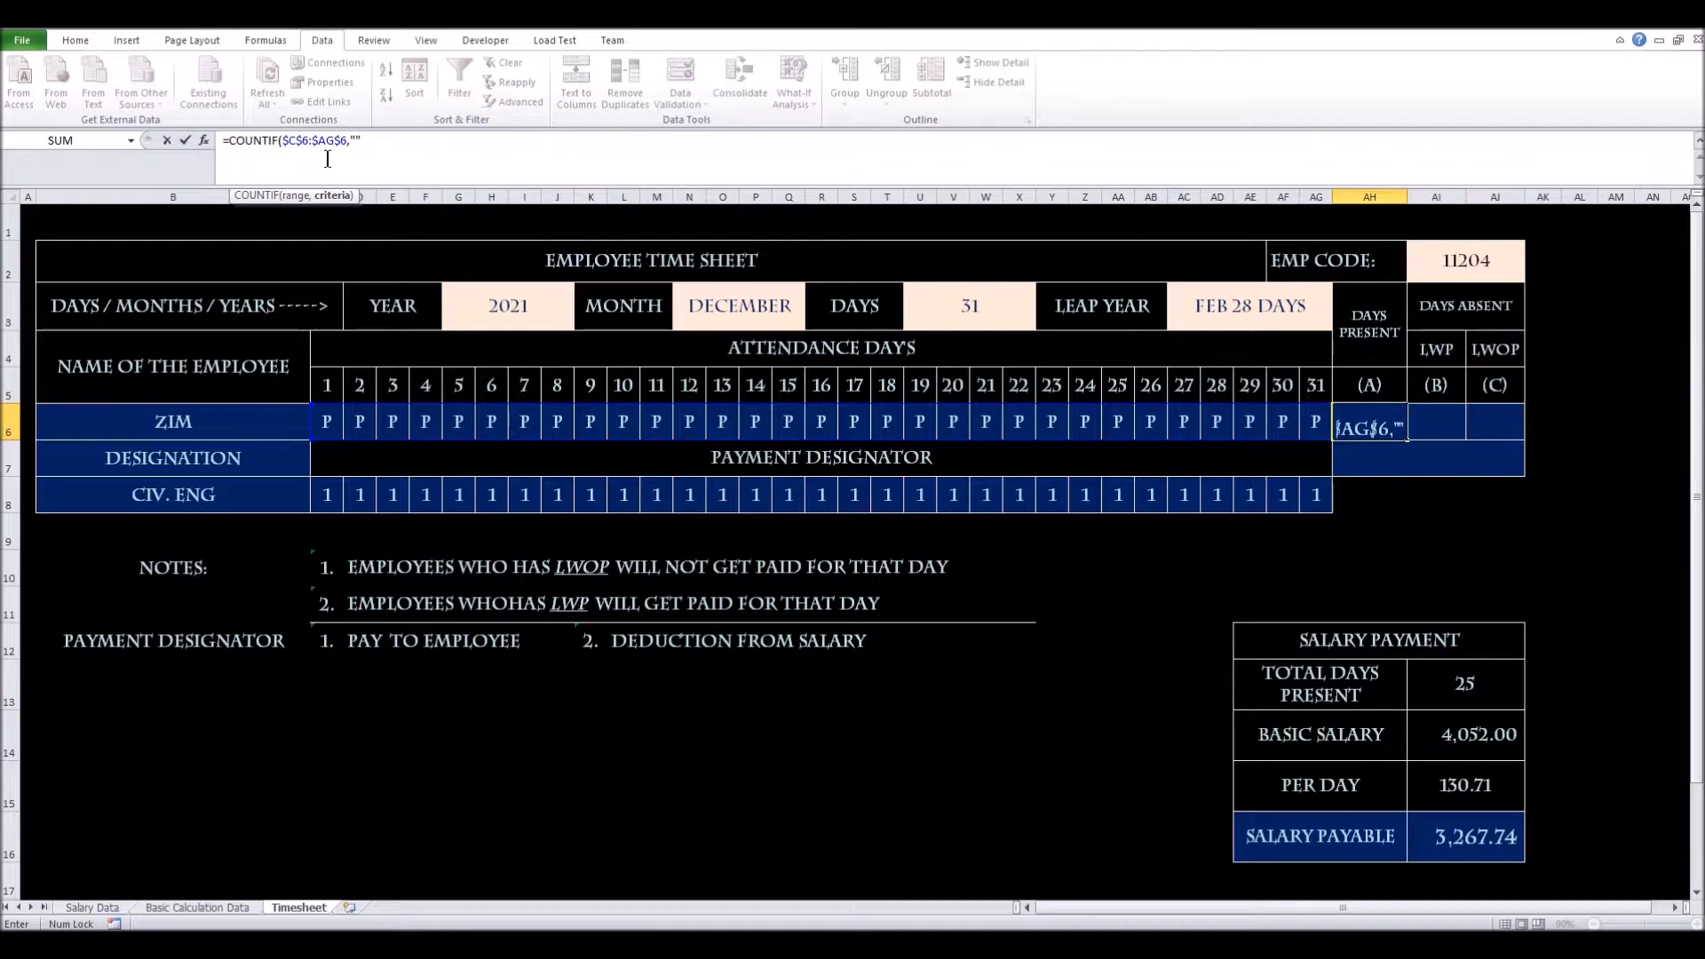
click(355, 141)
text(P)
Add a second COUNTIF($C$6:$AG$6,"p") to AH6, so Days Present shows 62
key(End)
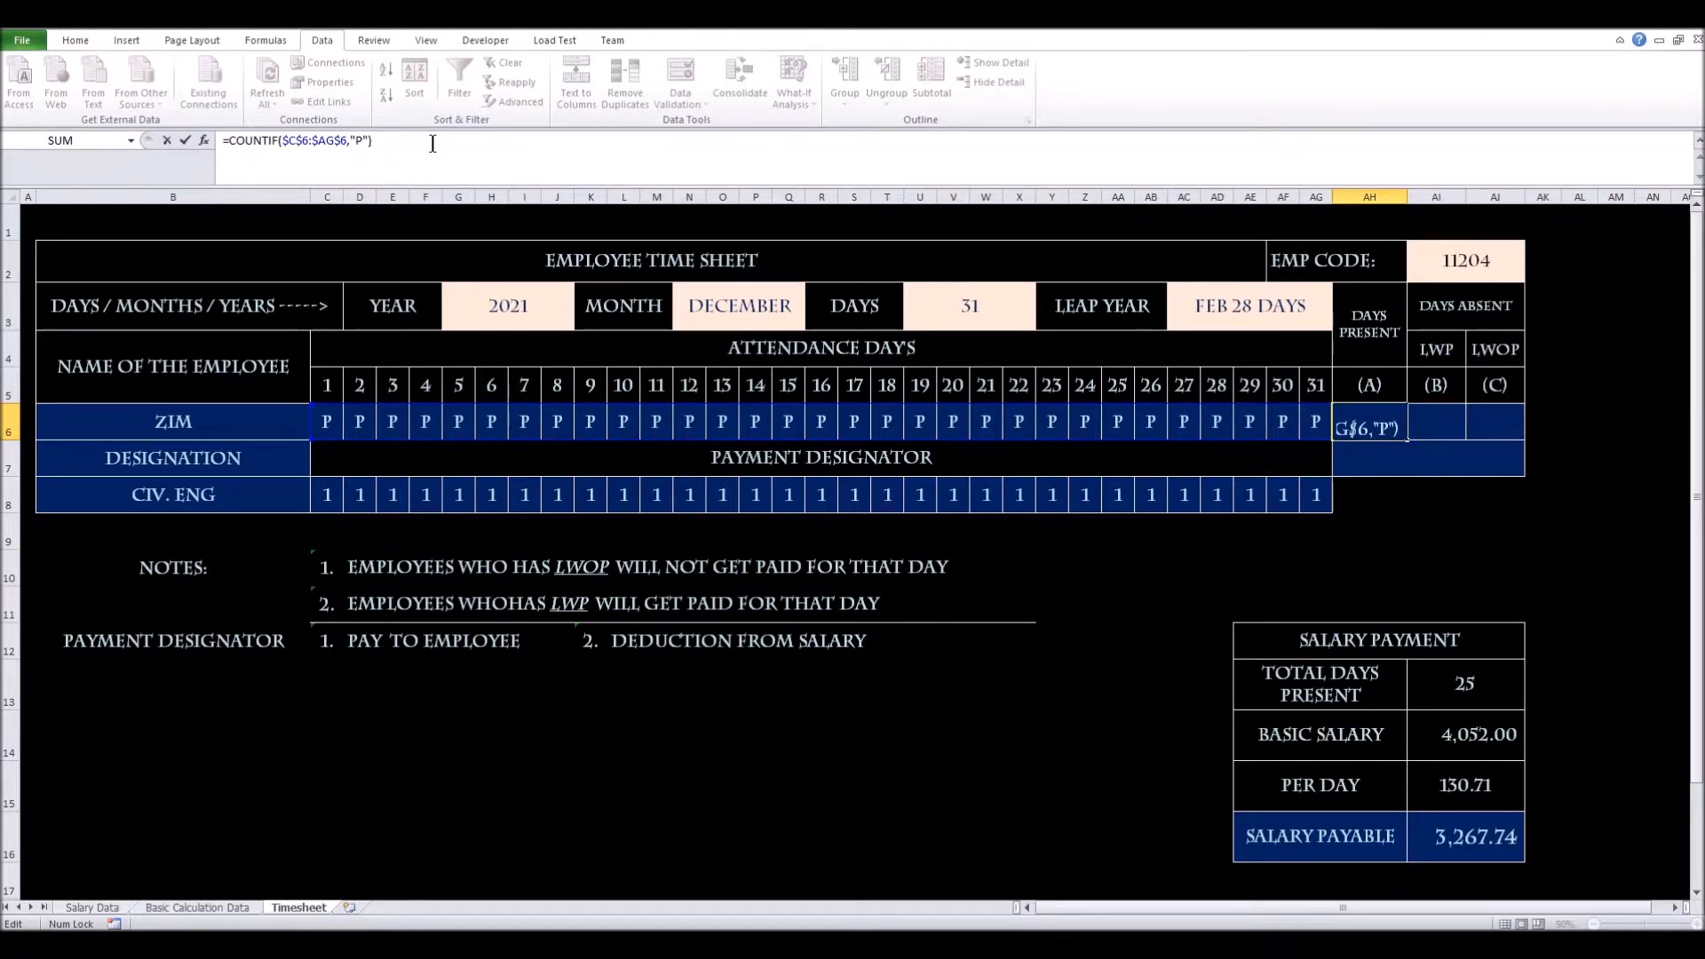
text(+co)
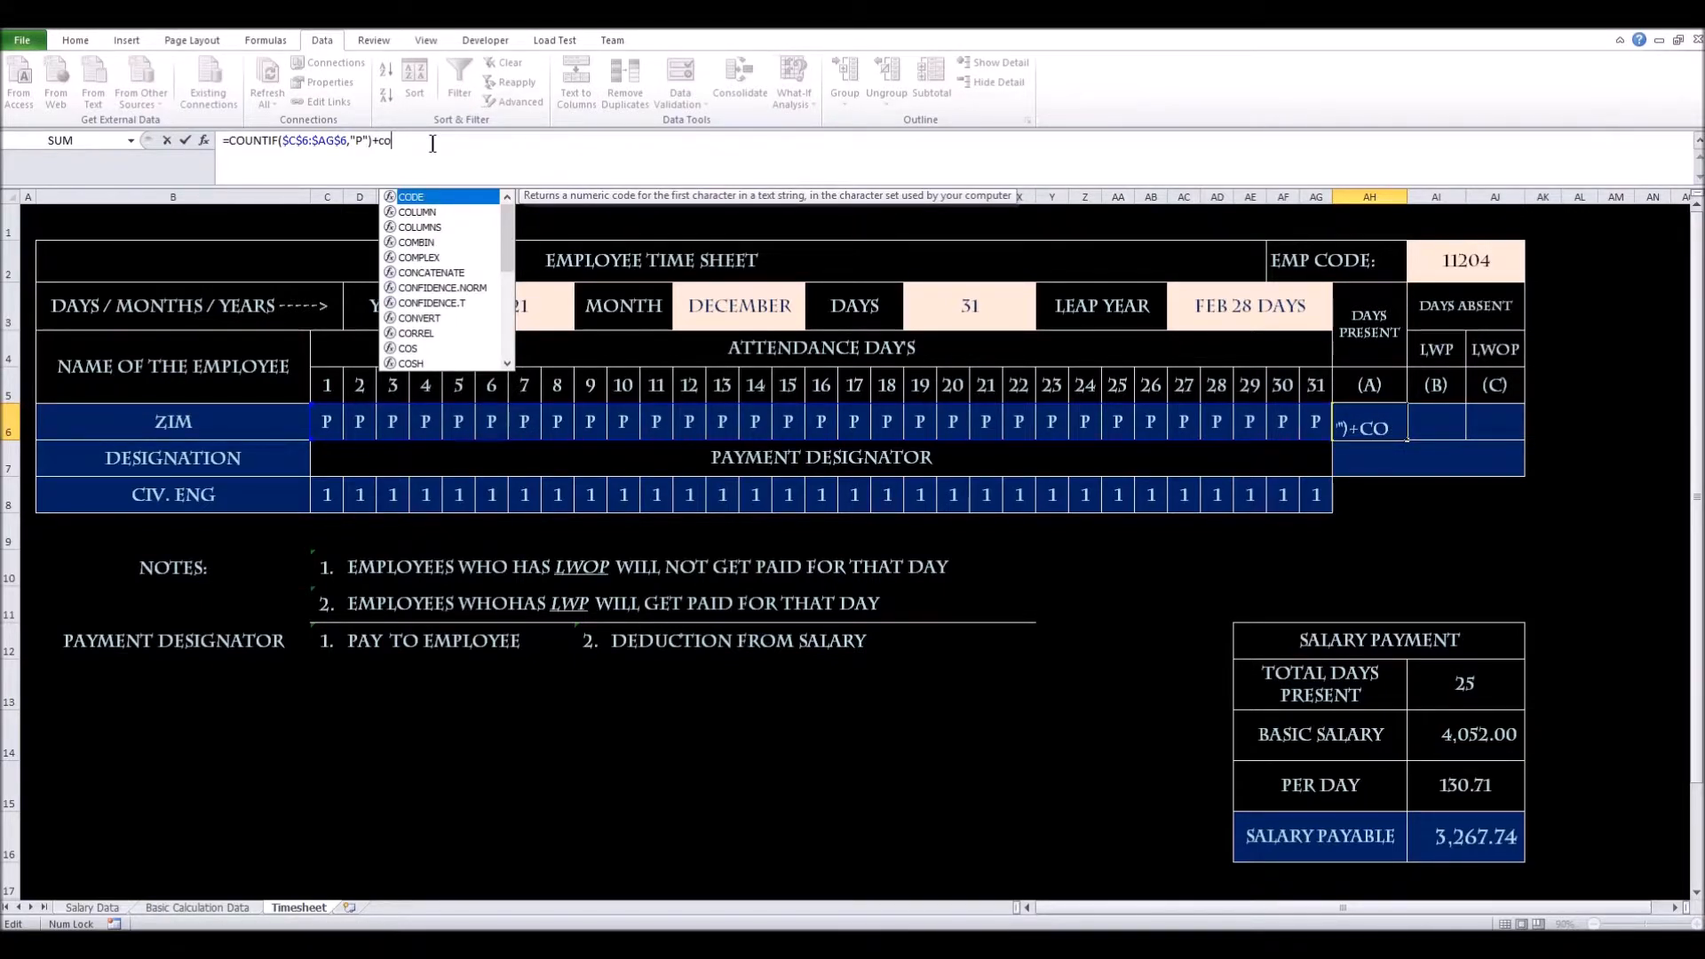
text(u)
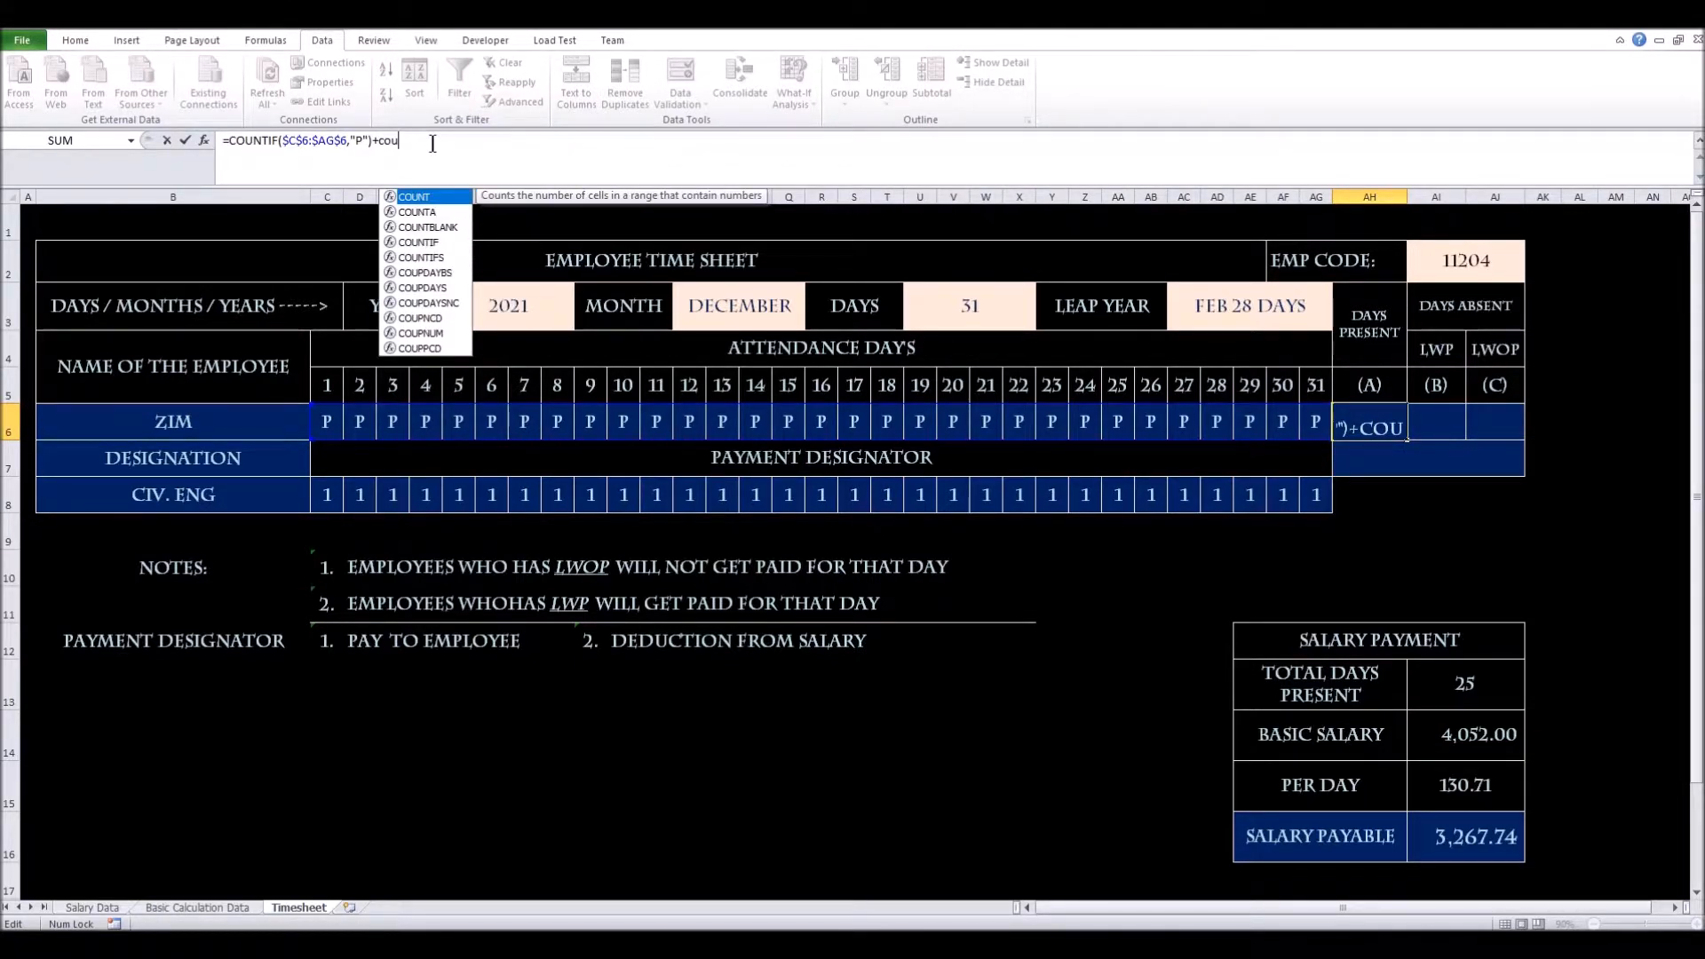
double_click(419, 242)
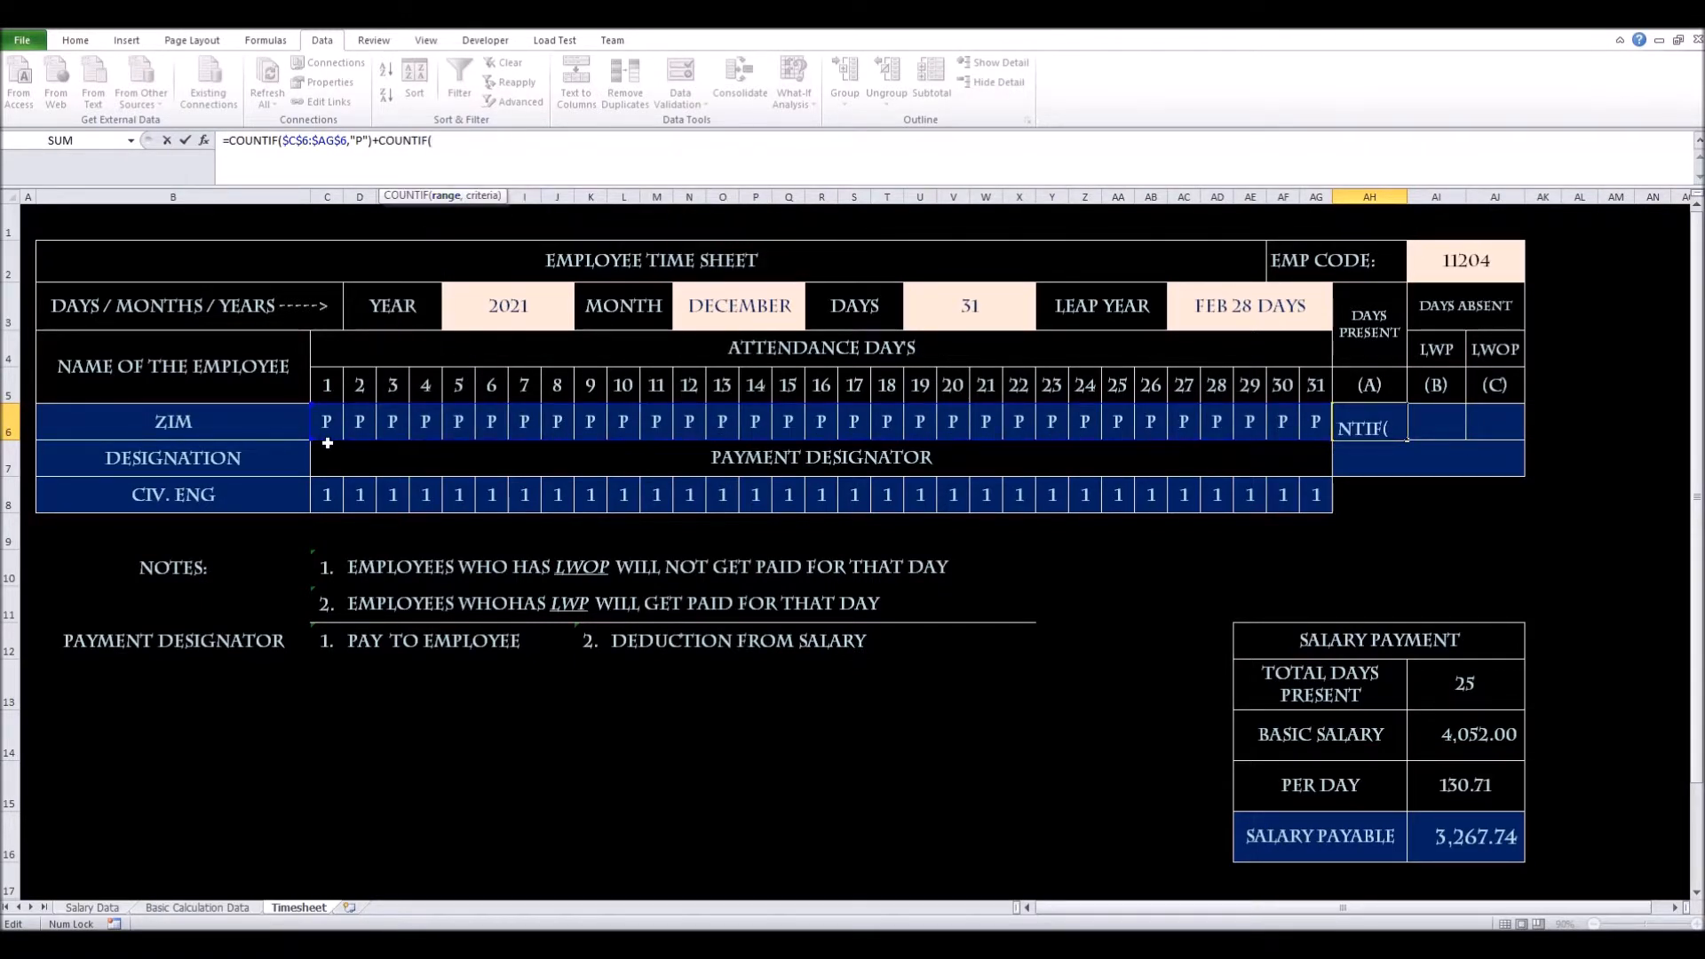
drag(286, 143, 358, 144)
key(ctrl+c)
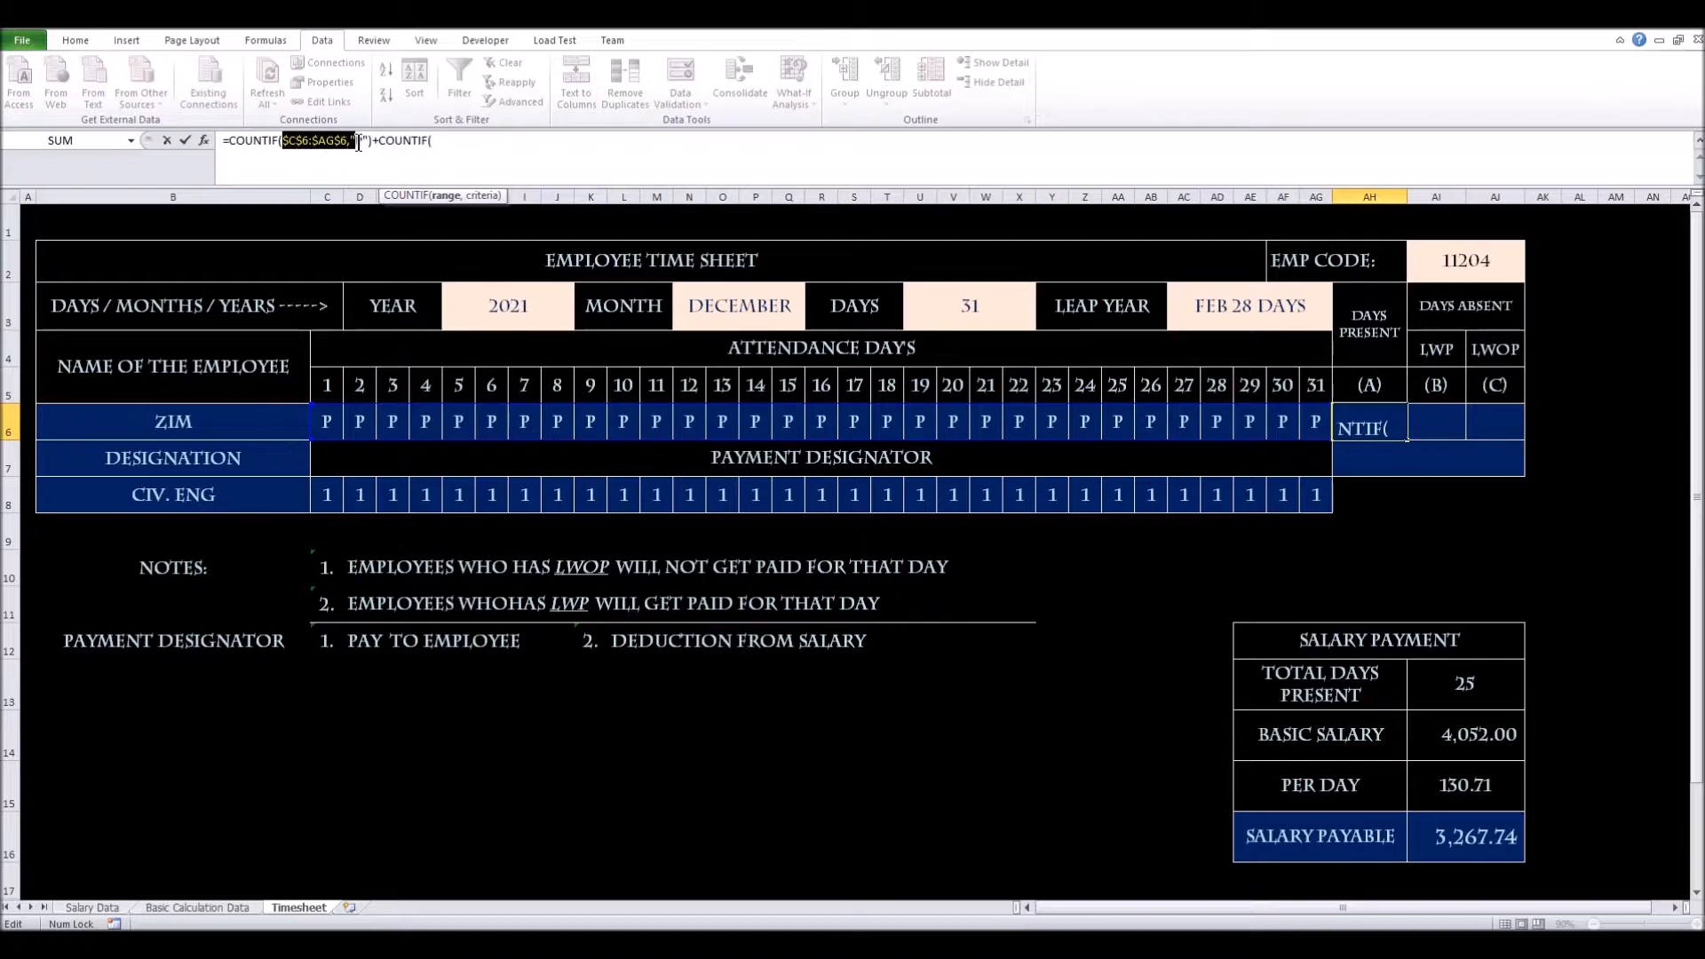
click(358, 143)
text(P)
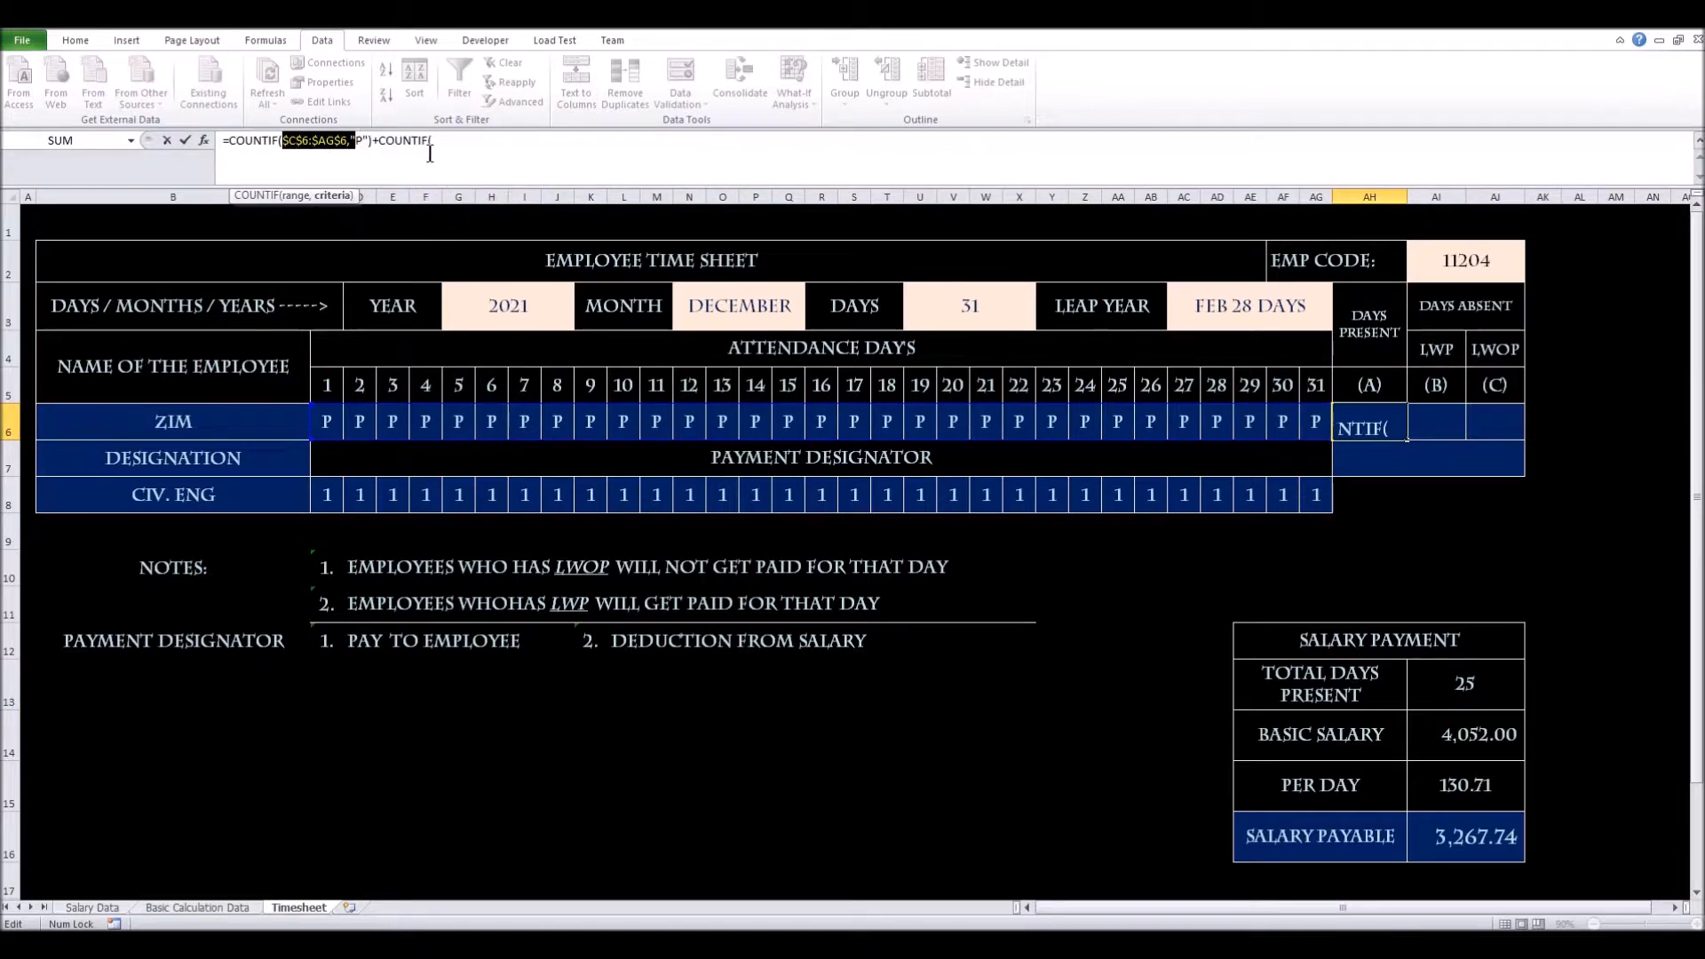
click(477, 143)
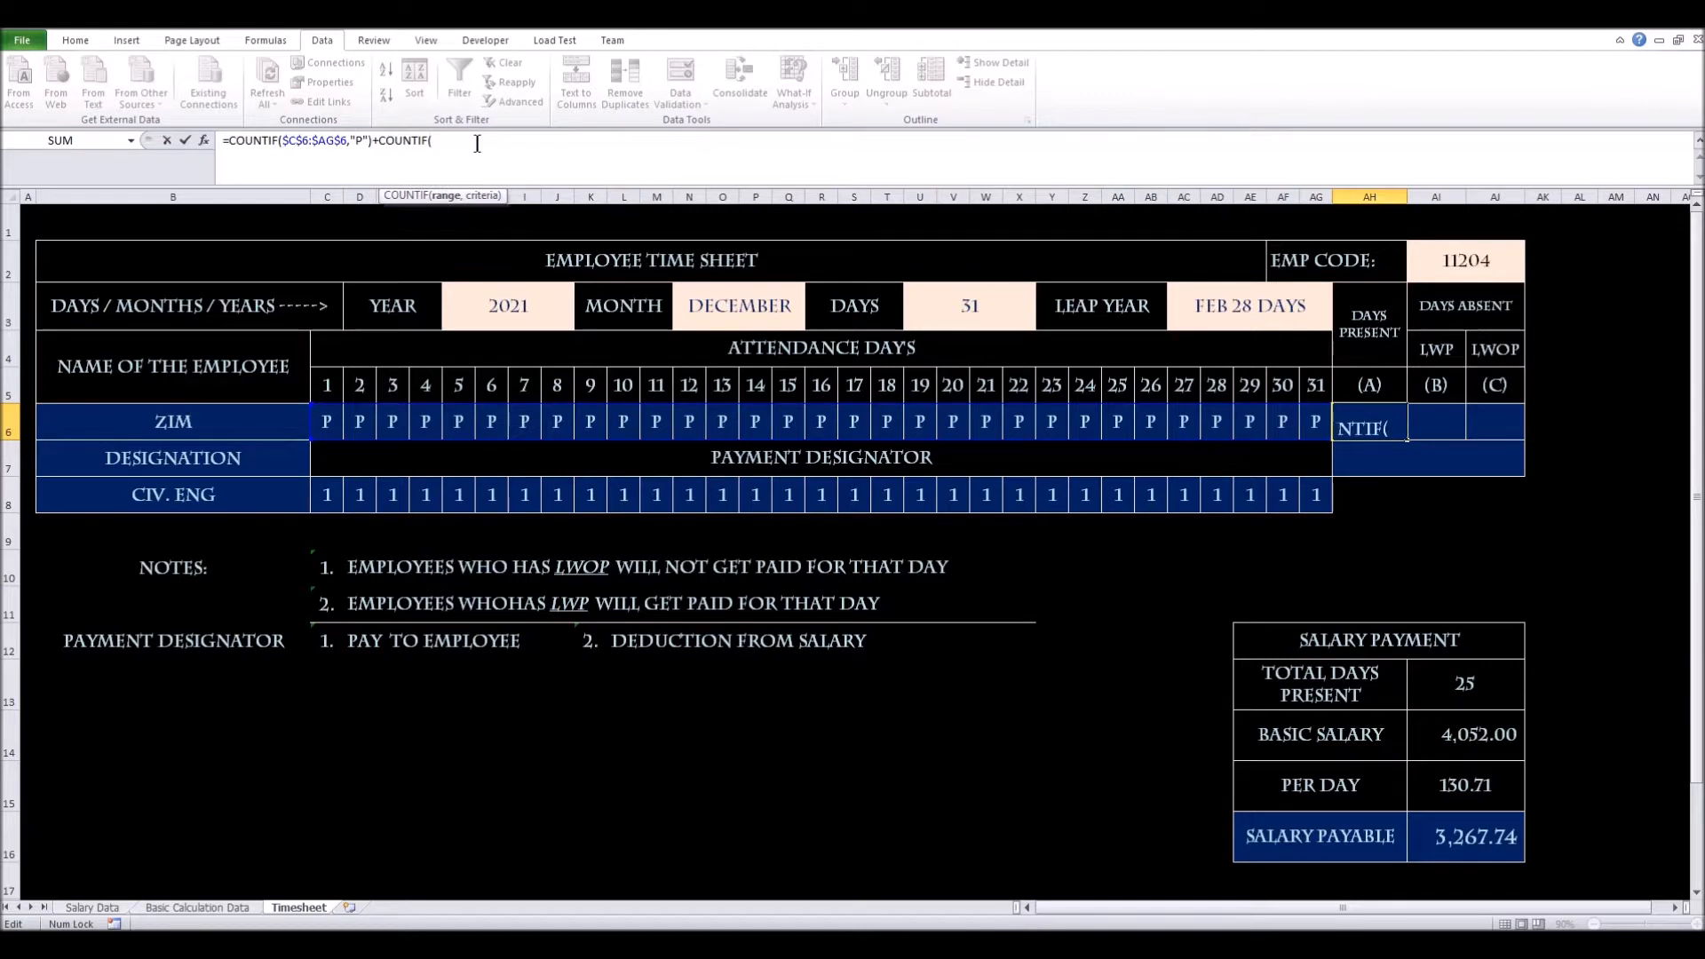
key(ctrl+v)
text(p)
text("))
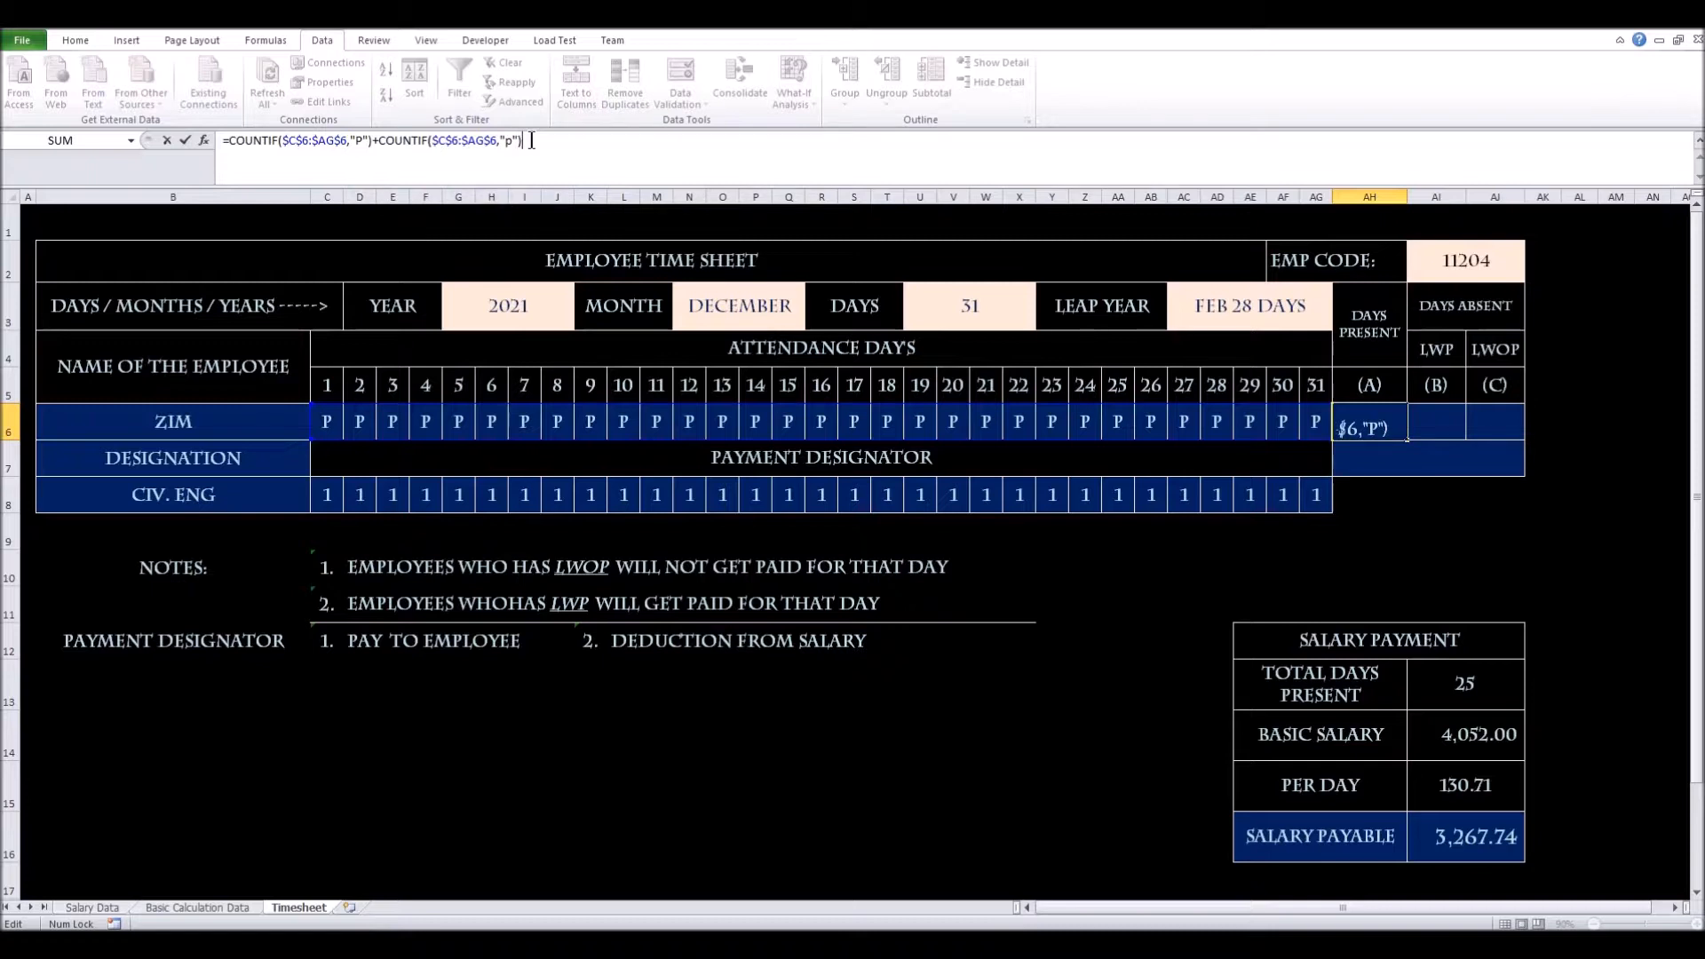
key(Return)
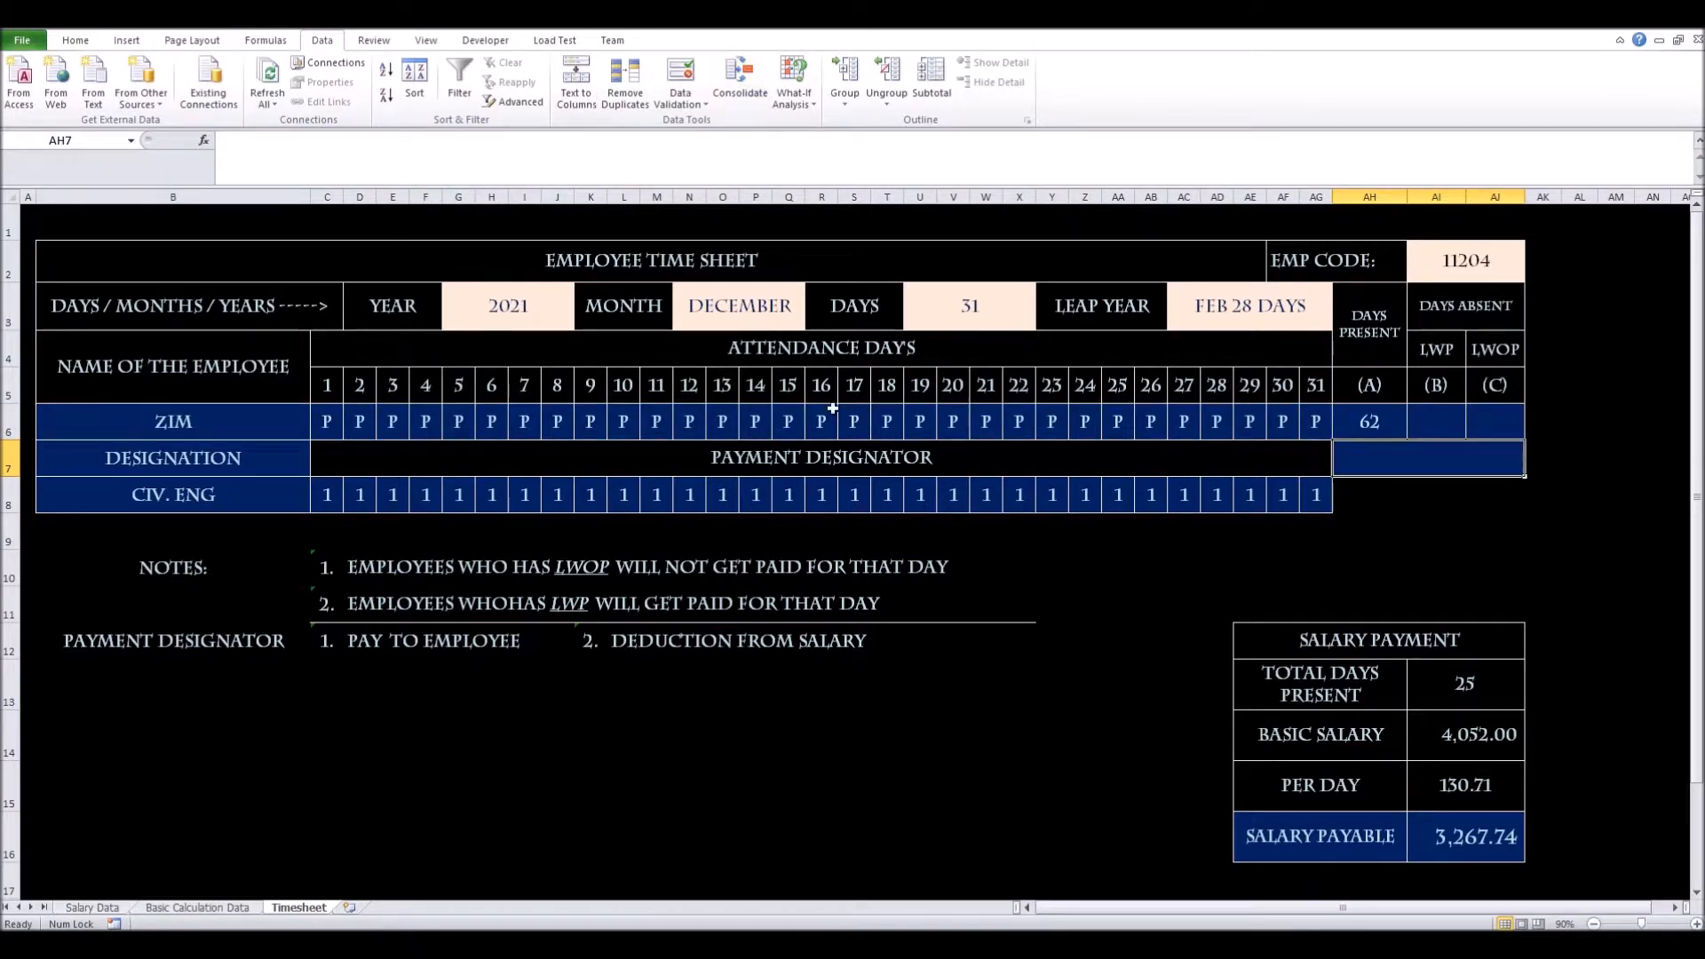
Remove the second COUNTIF from AH6 so Days Present counts only P, showing 31
click(1368, 429)
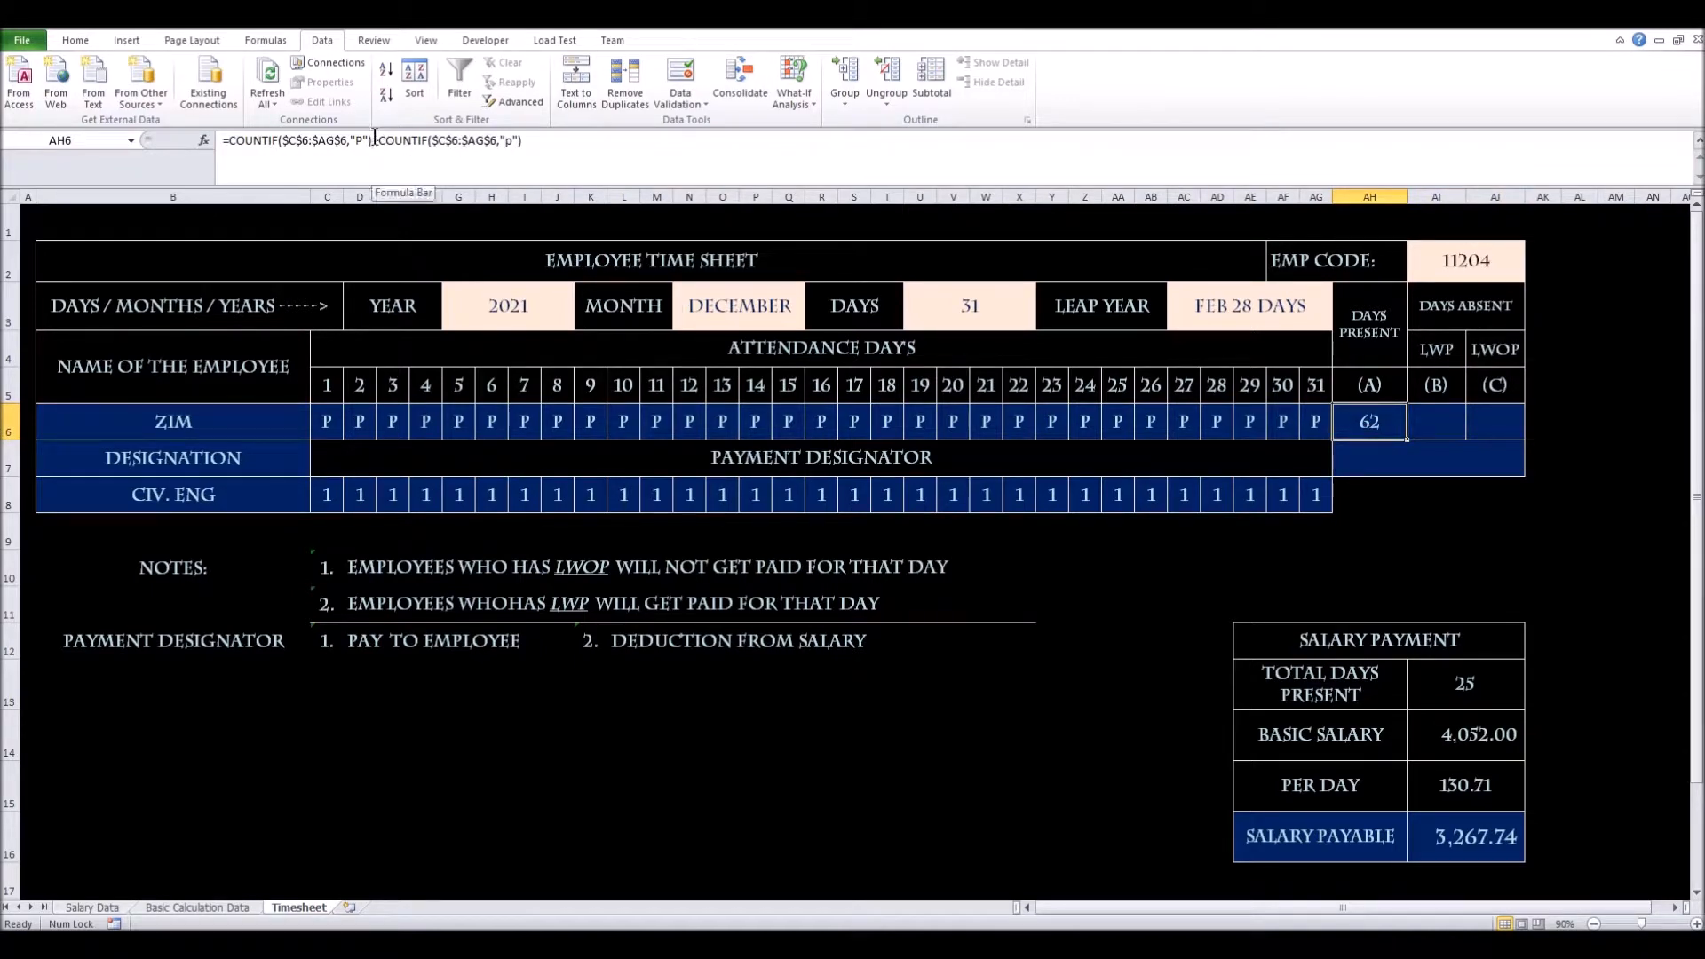
drag(373, 142, 604, 149)
key(Delete)
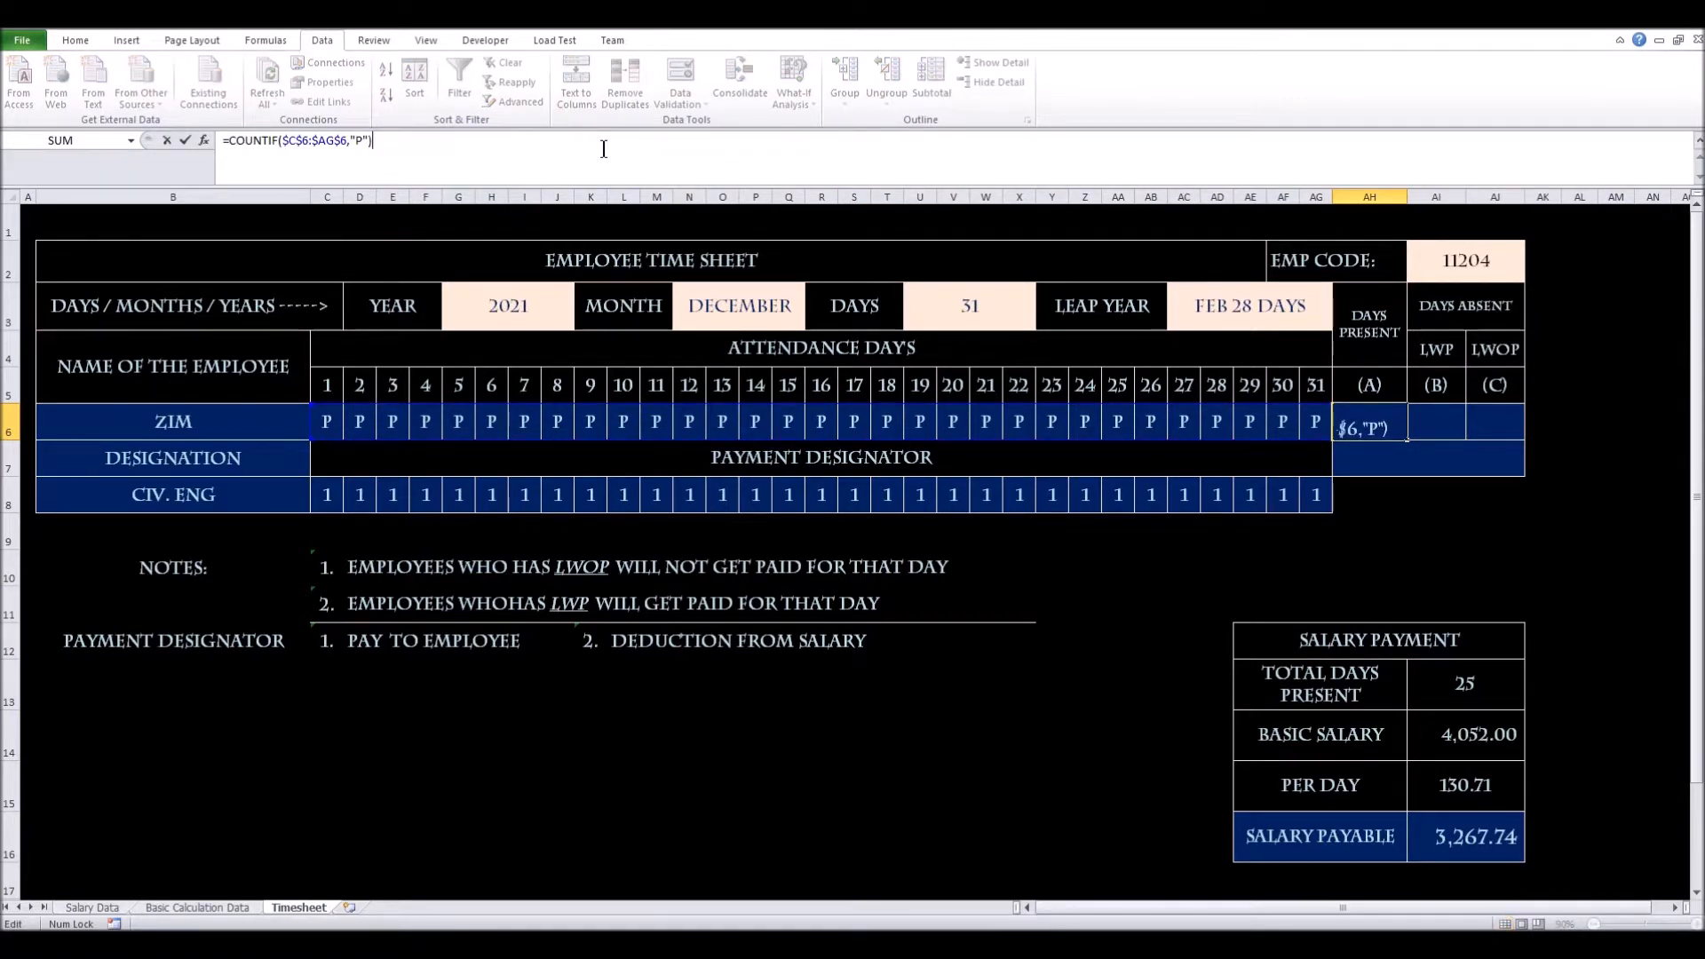
key(Return)
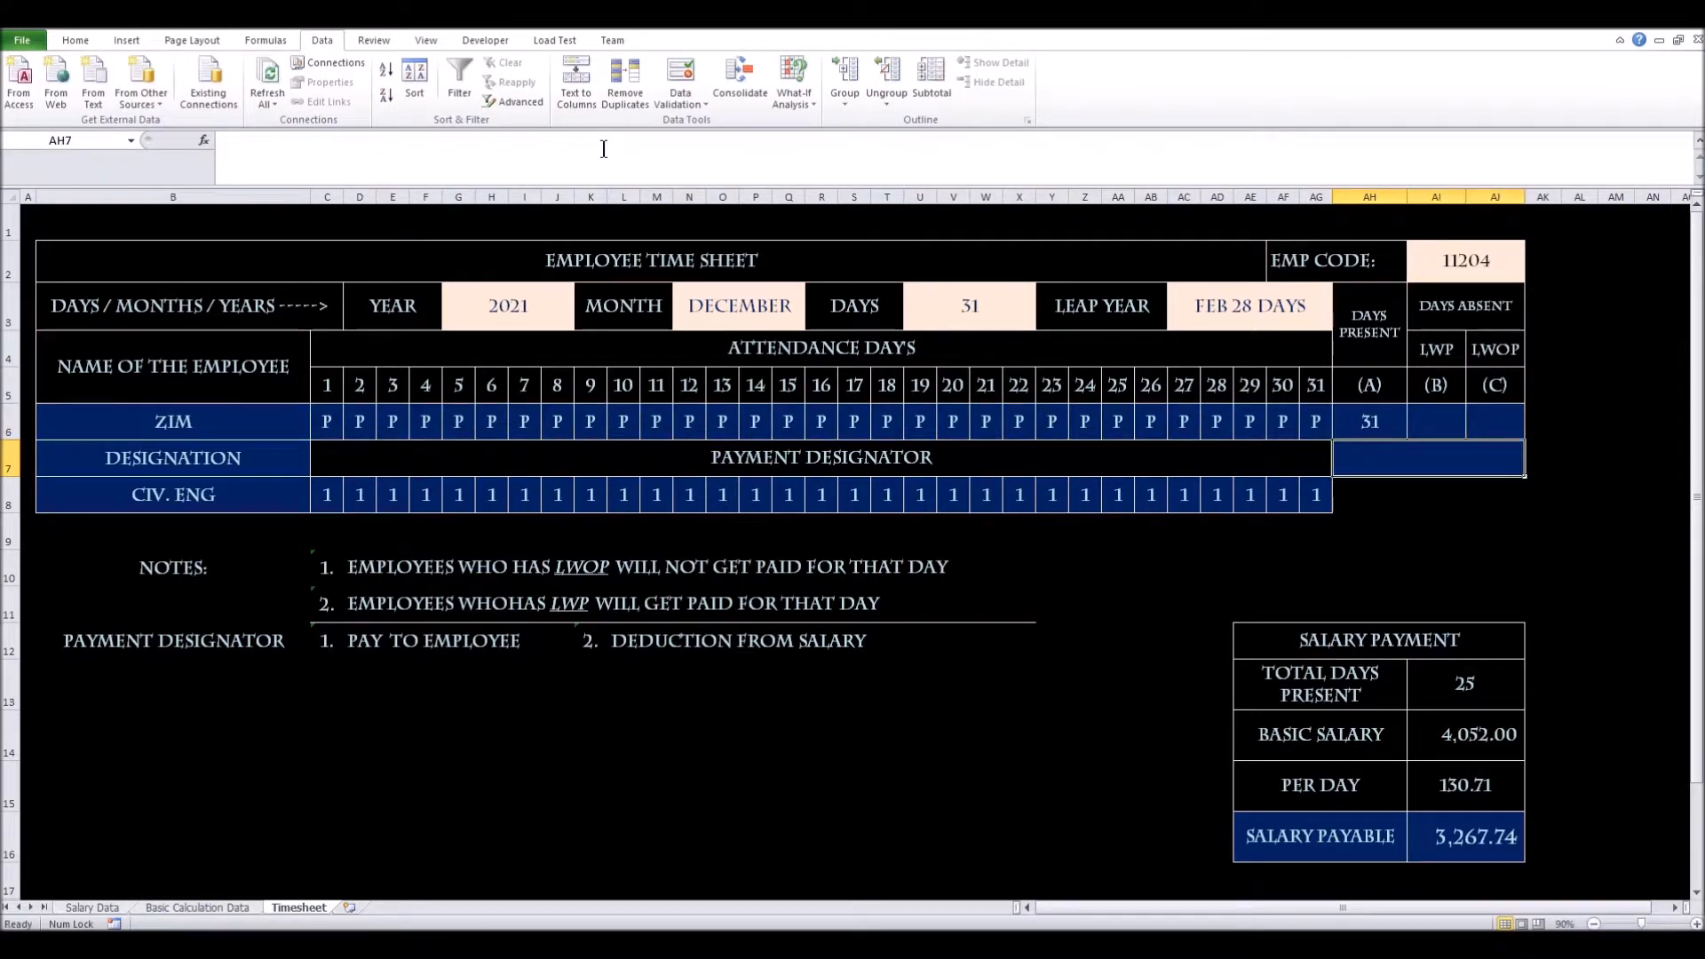
Copy the count into AI6 and change its criterion to "lwp", showing 0 LWP days
click(1347, 432)
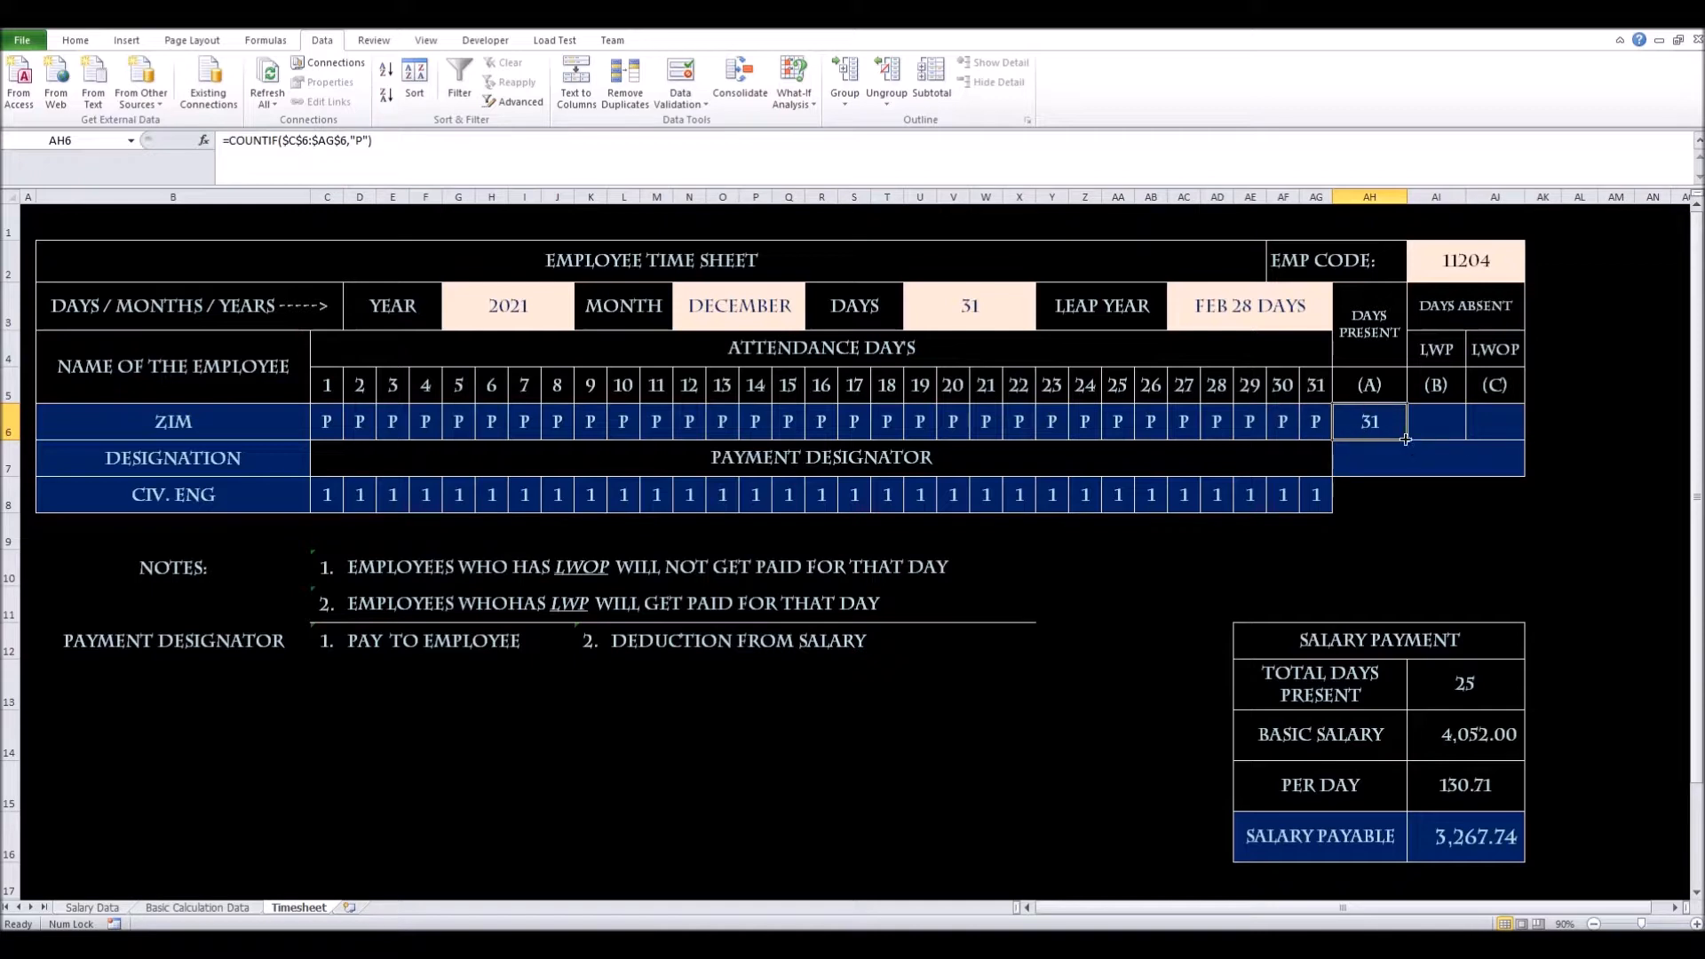
drag(1405, 438, 1458, 437)
click(1453, 431)
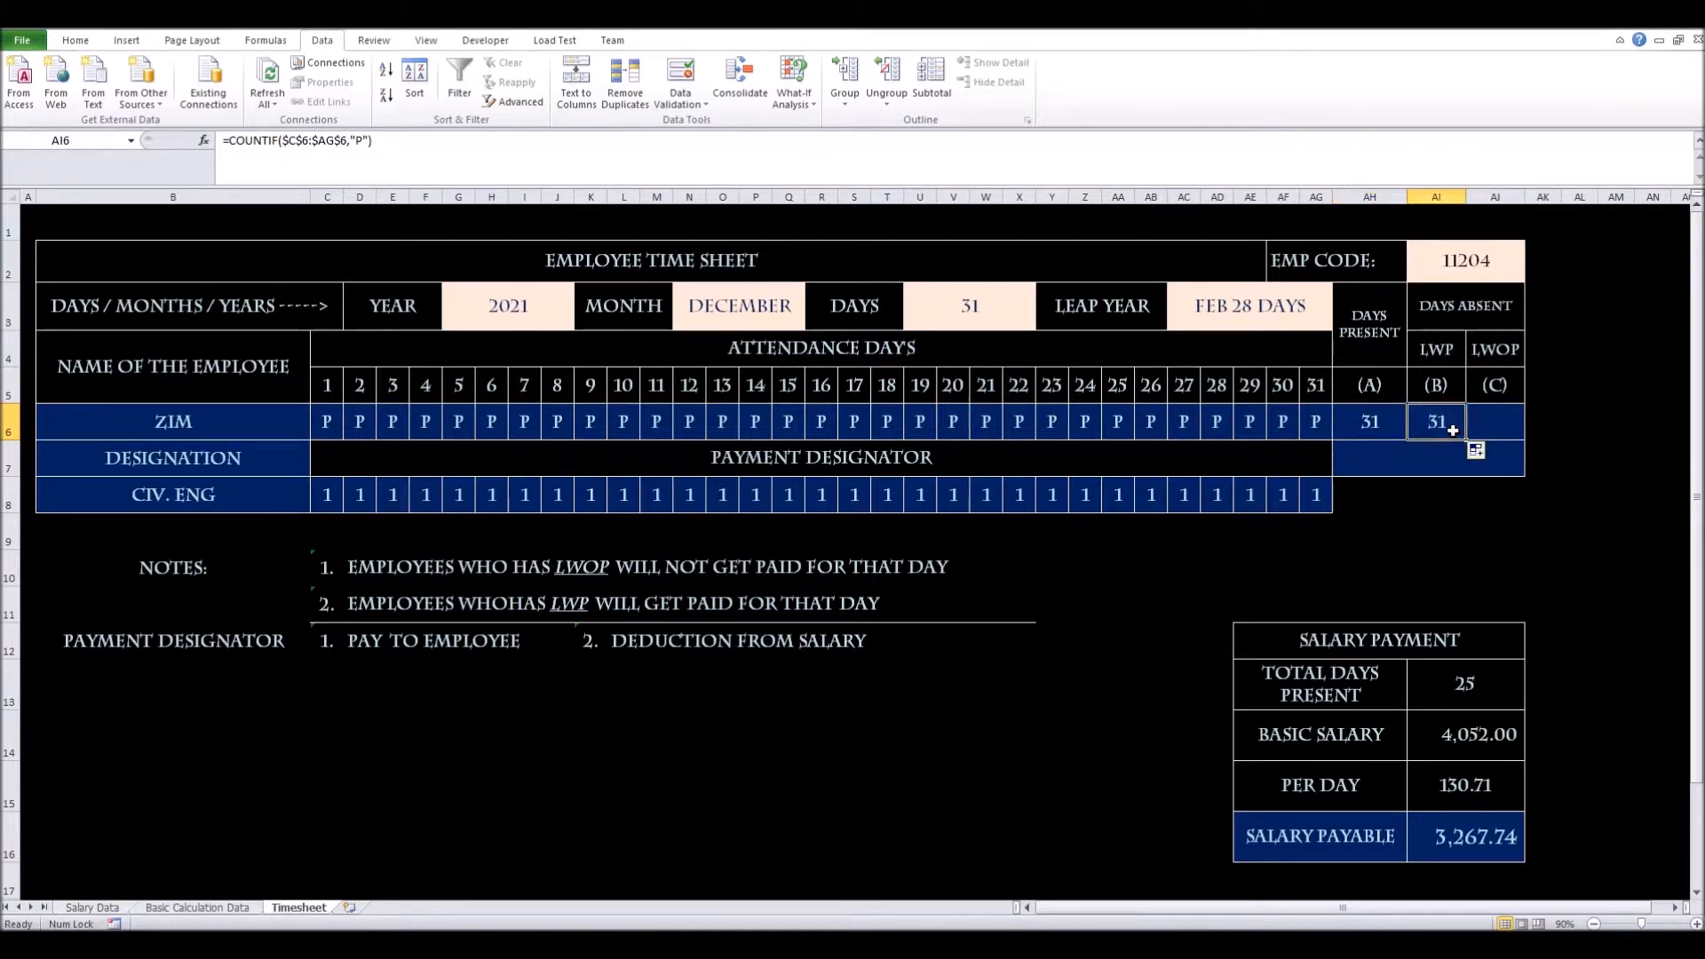
click(362, 145)
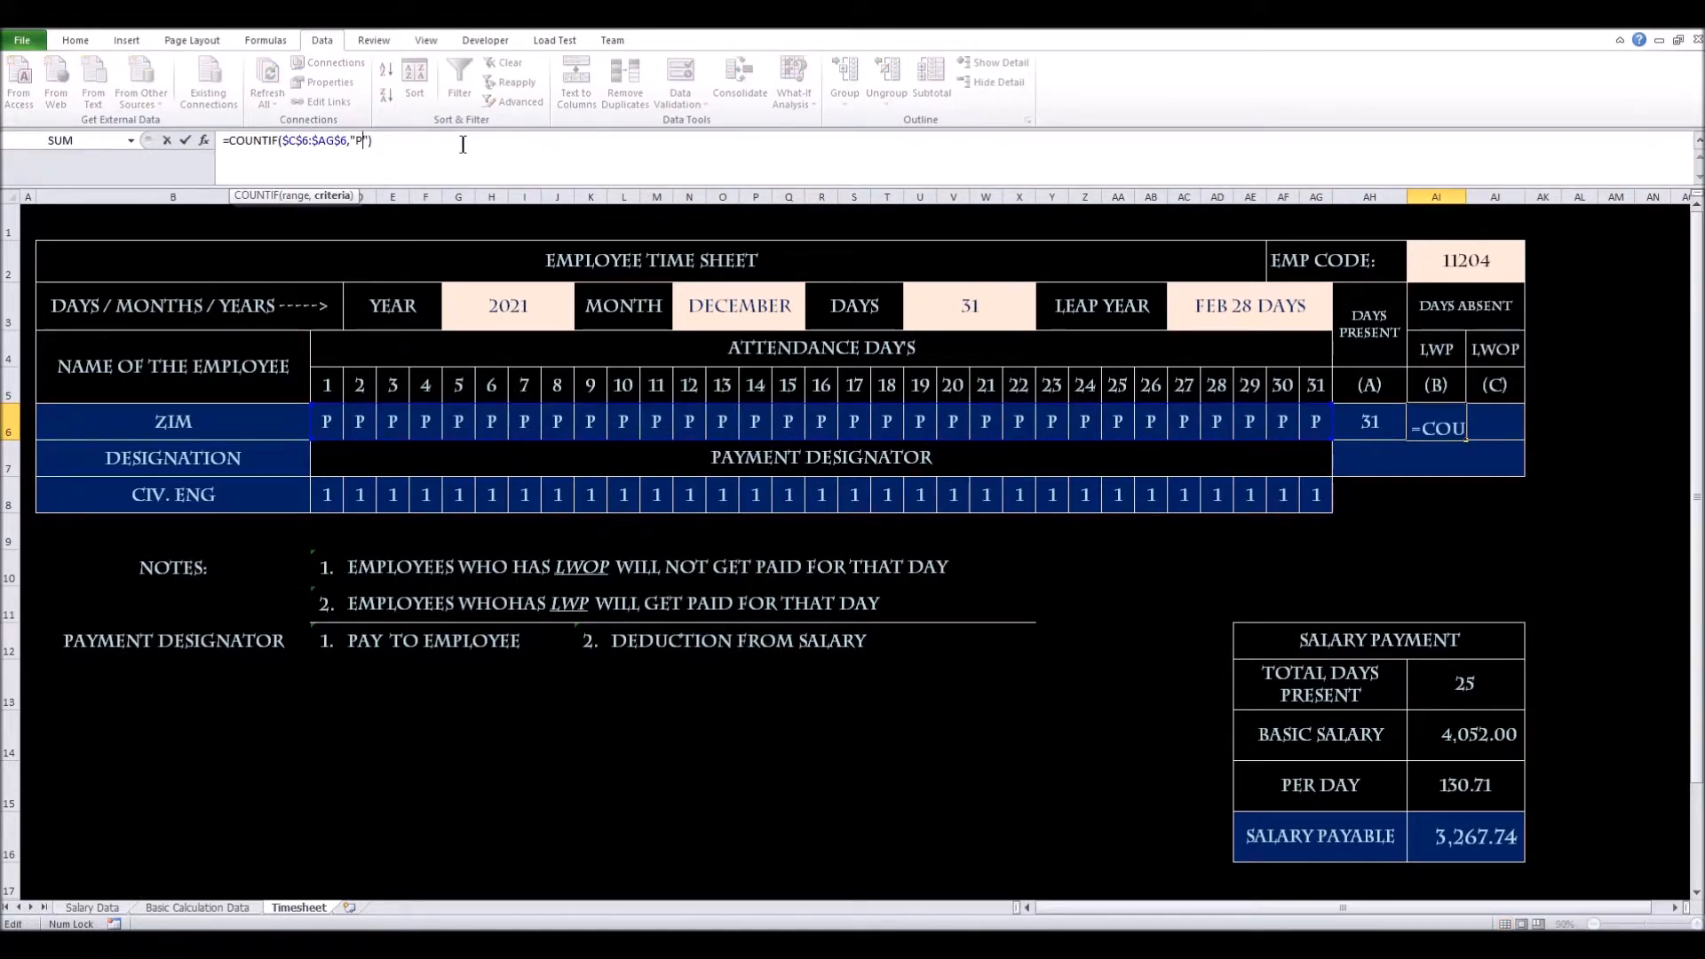
key(BackSpace)
text(lwp)
key(Return)
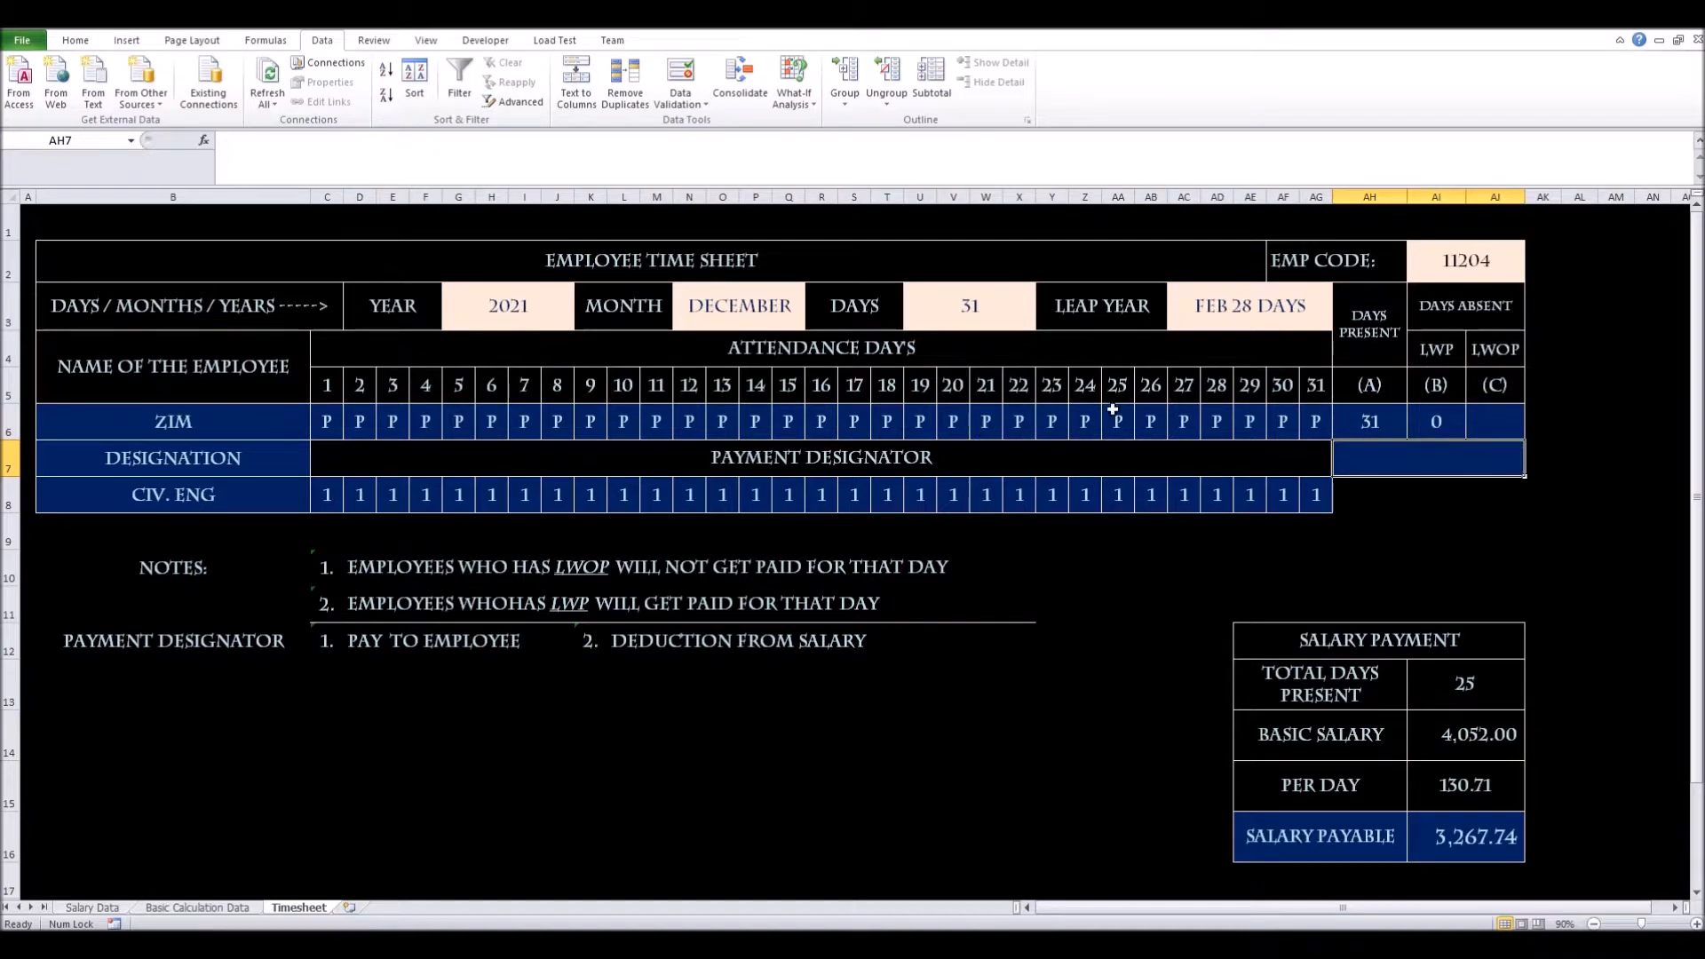
click(591, 424)
Set day 9 (K6) to LWP and select the payment designators in C8:AG8
click(614, 432)
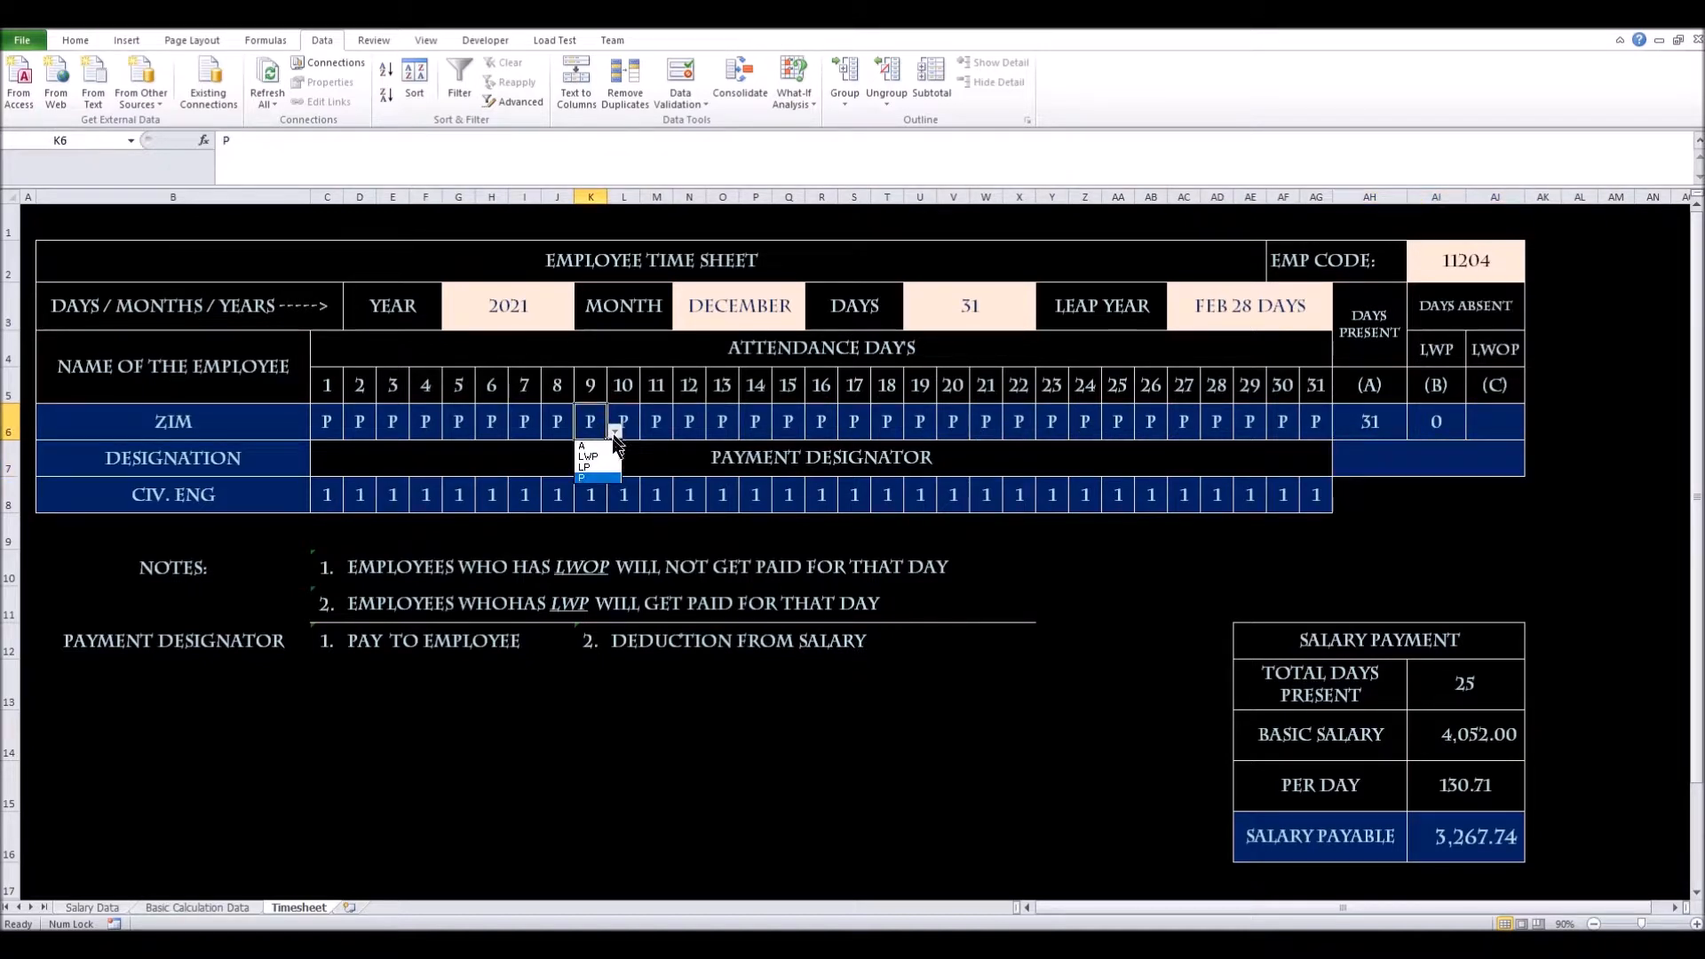
click(611, 456)
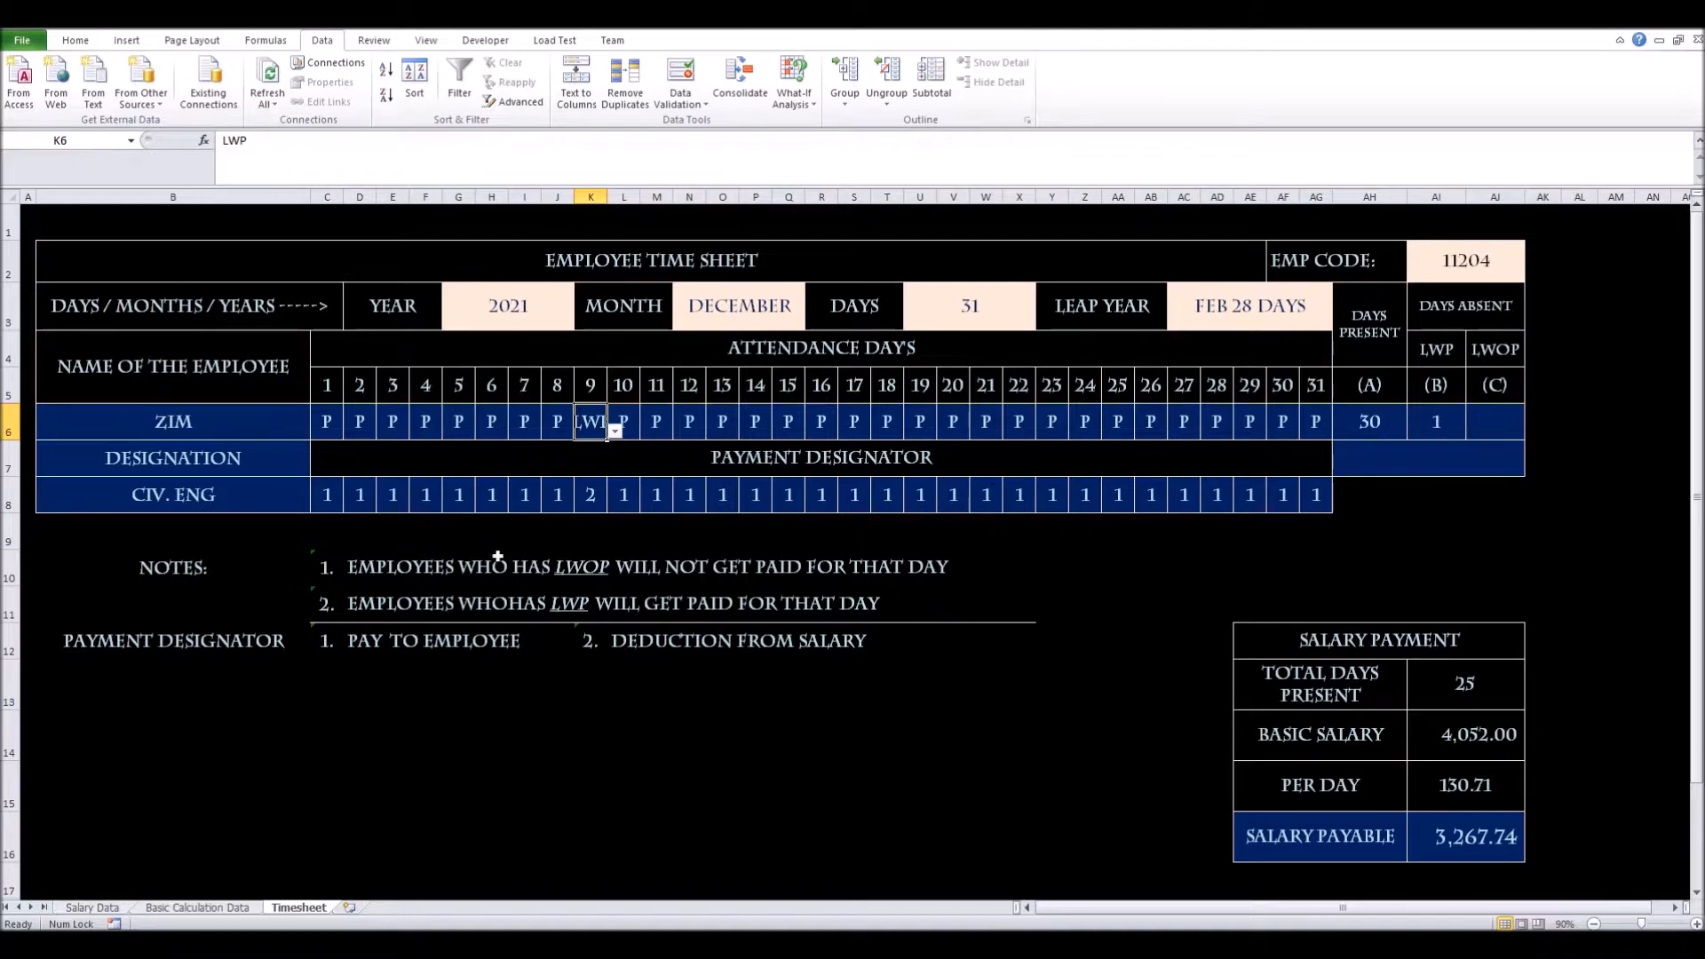
click(579, 511)
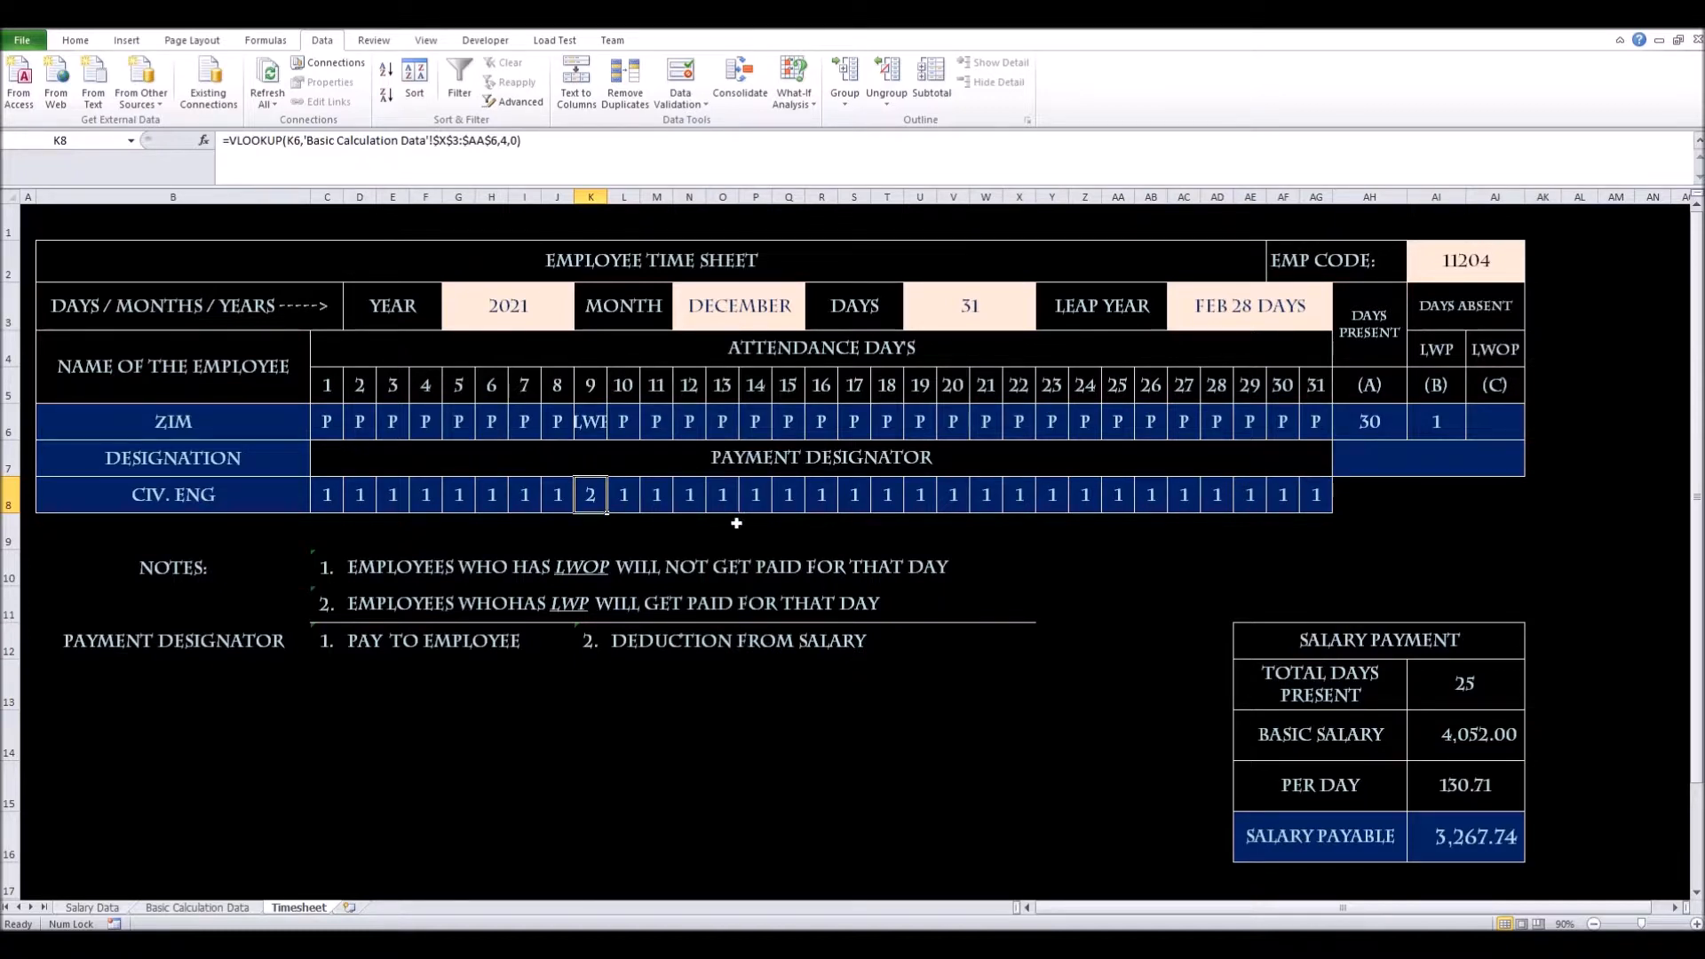
drag(330, 495, 1301, 503)
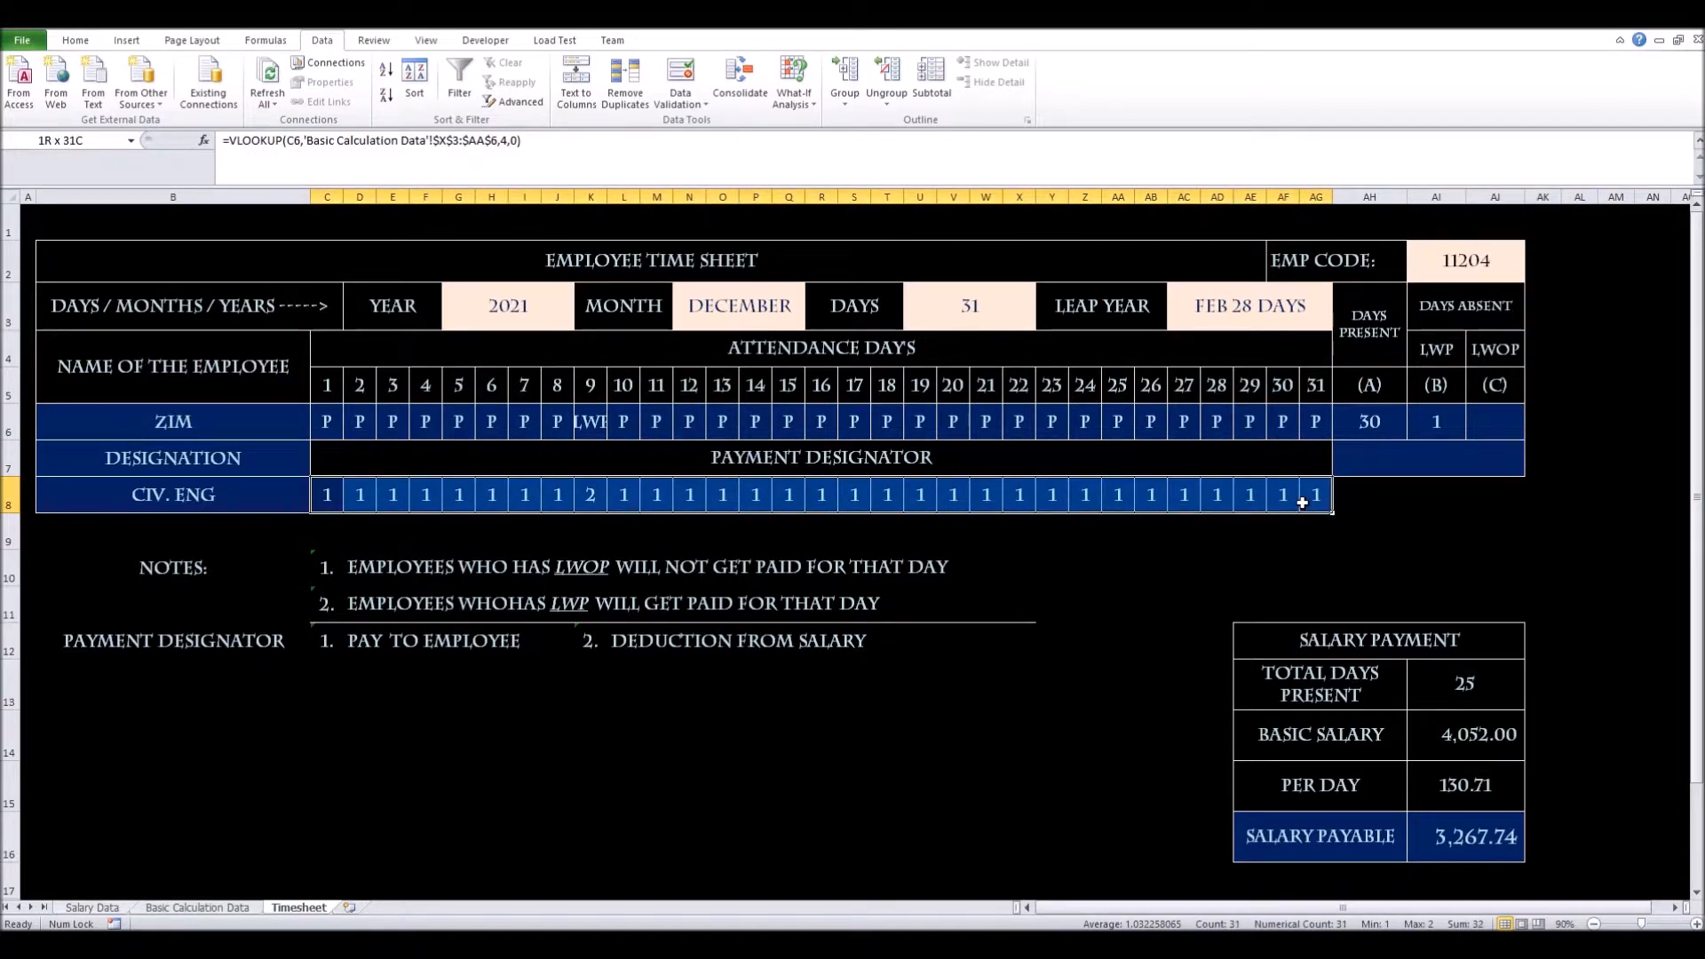
drag(1301, 502, 1302, 502)
Add a conditional formatting rule showing payment designators equal to 2 in red text
click(72, 41)
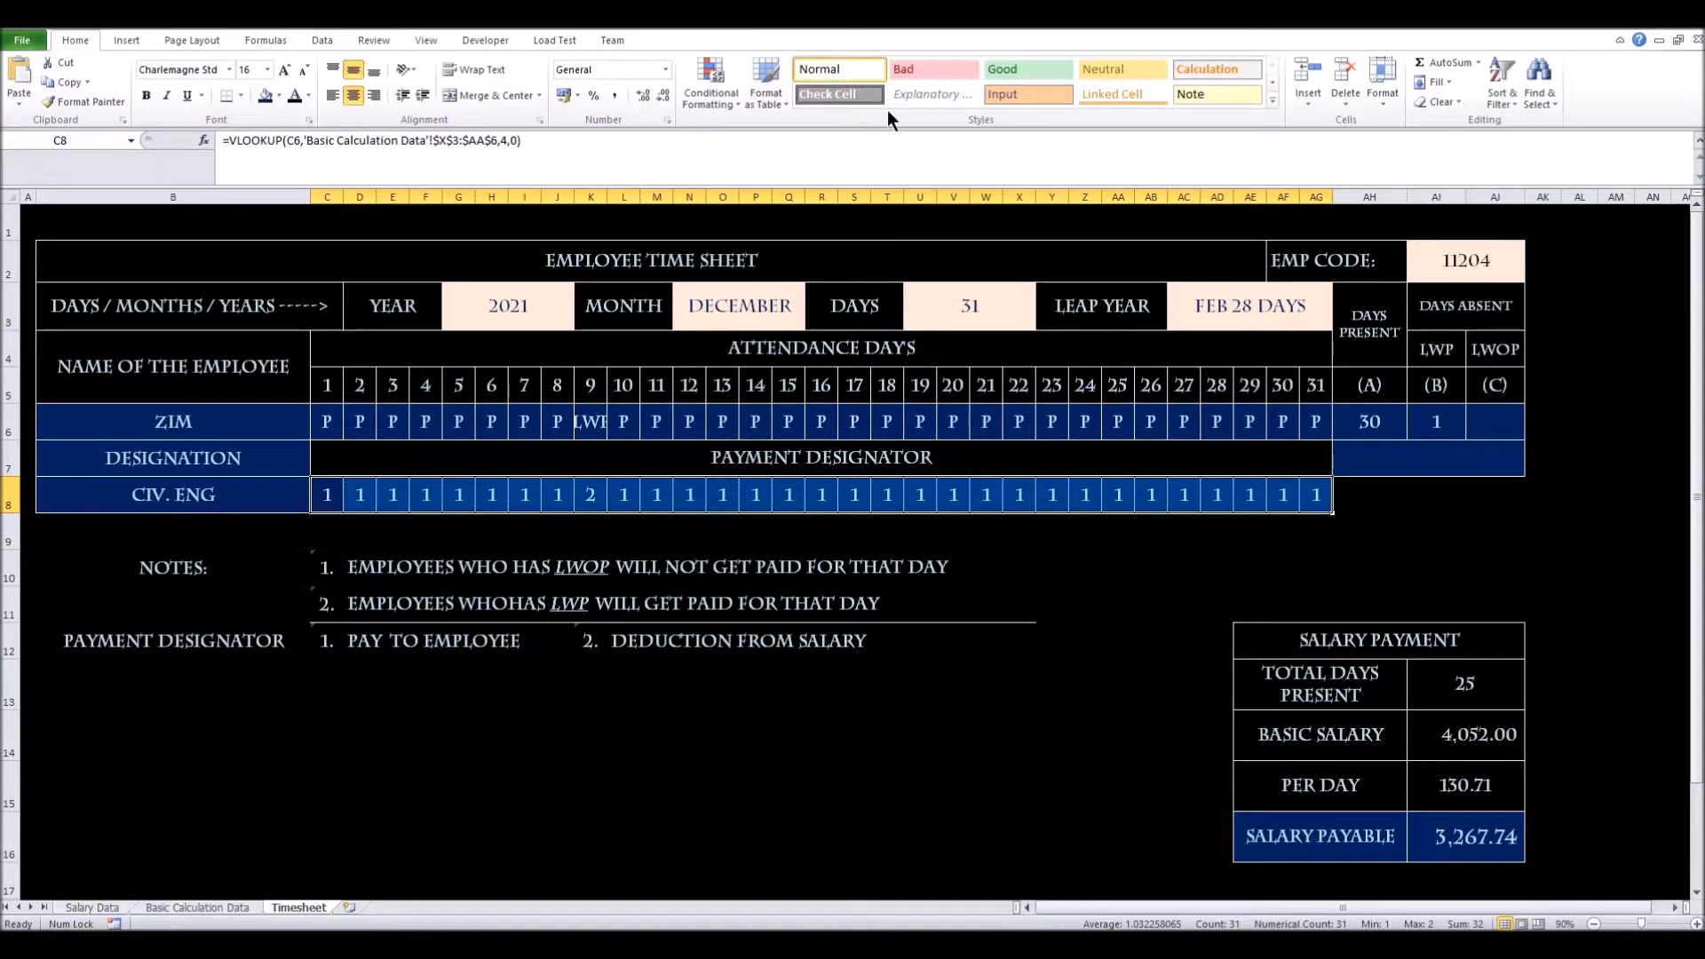
click(711, 89)
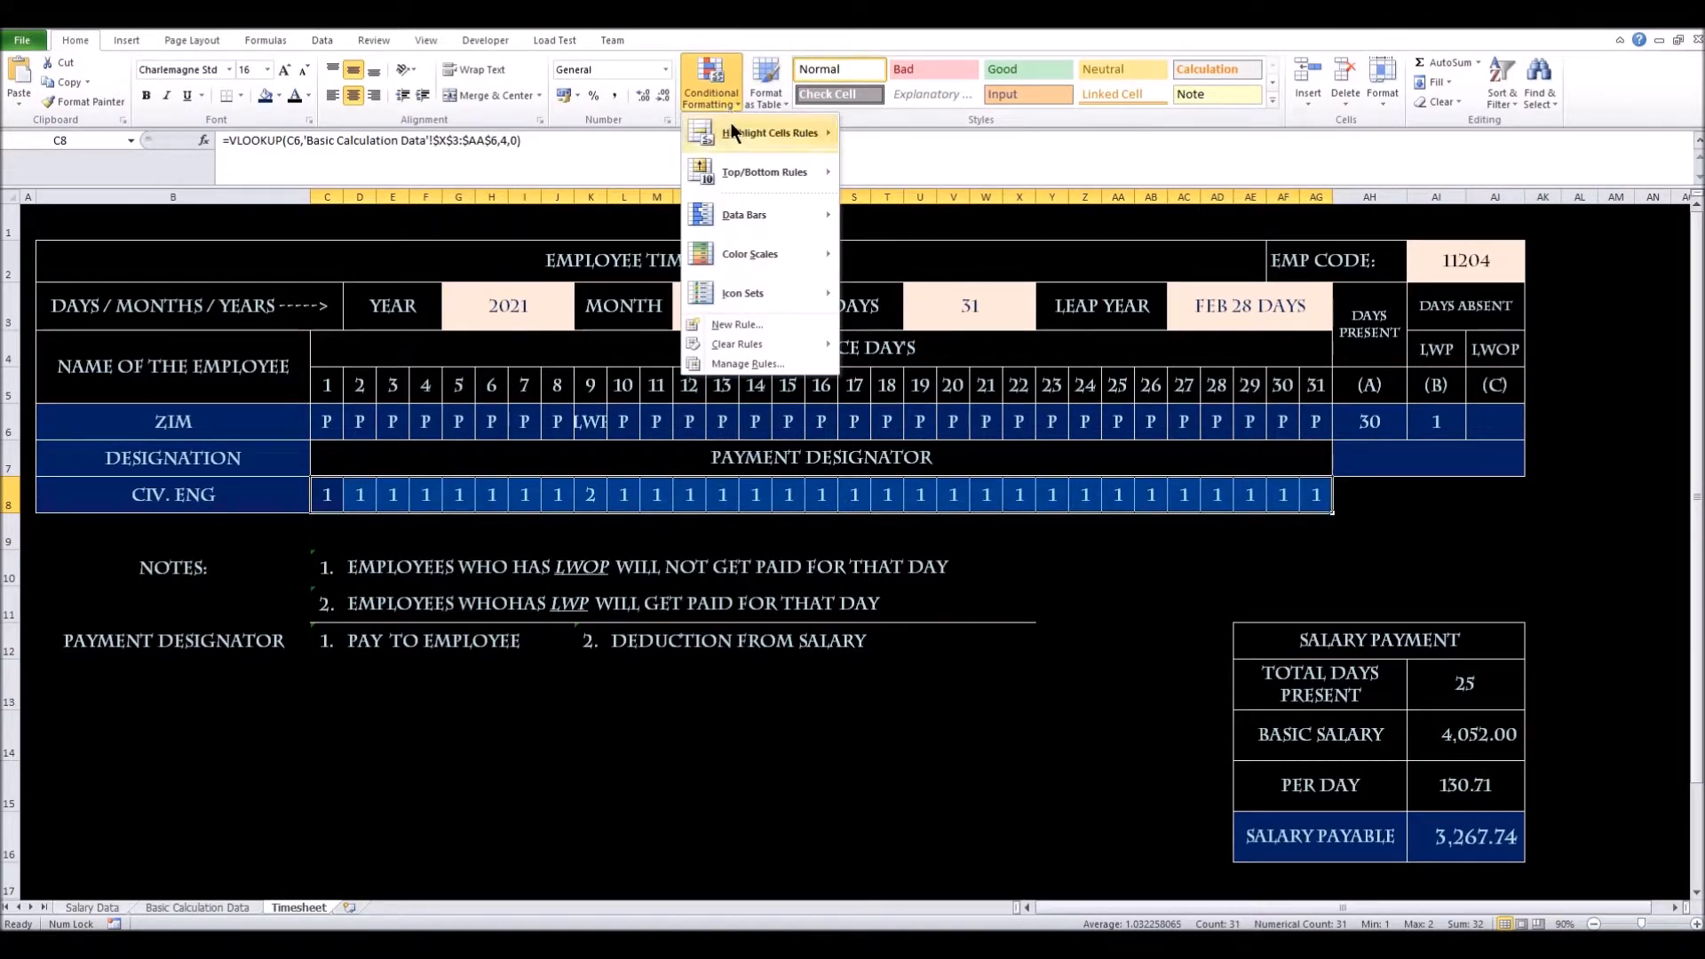
mouse_move(731, 126)
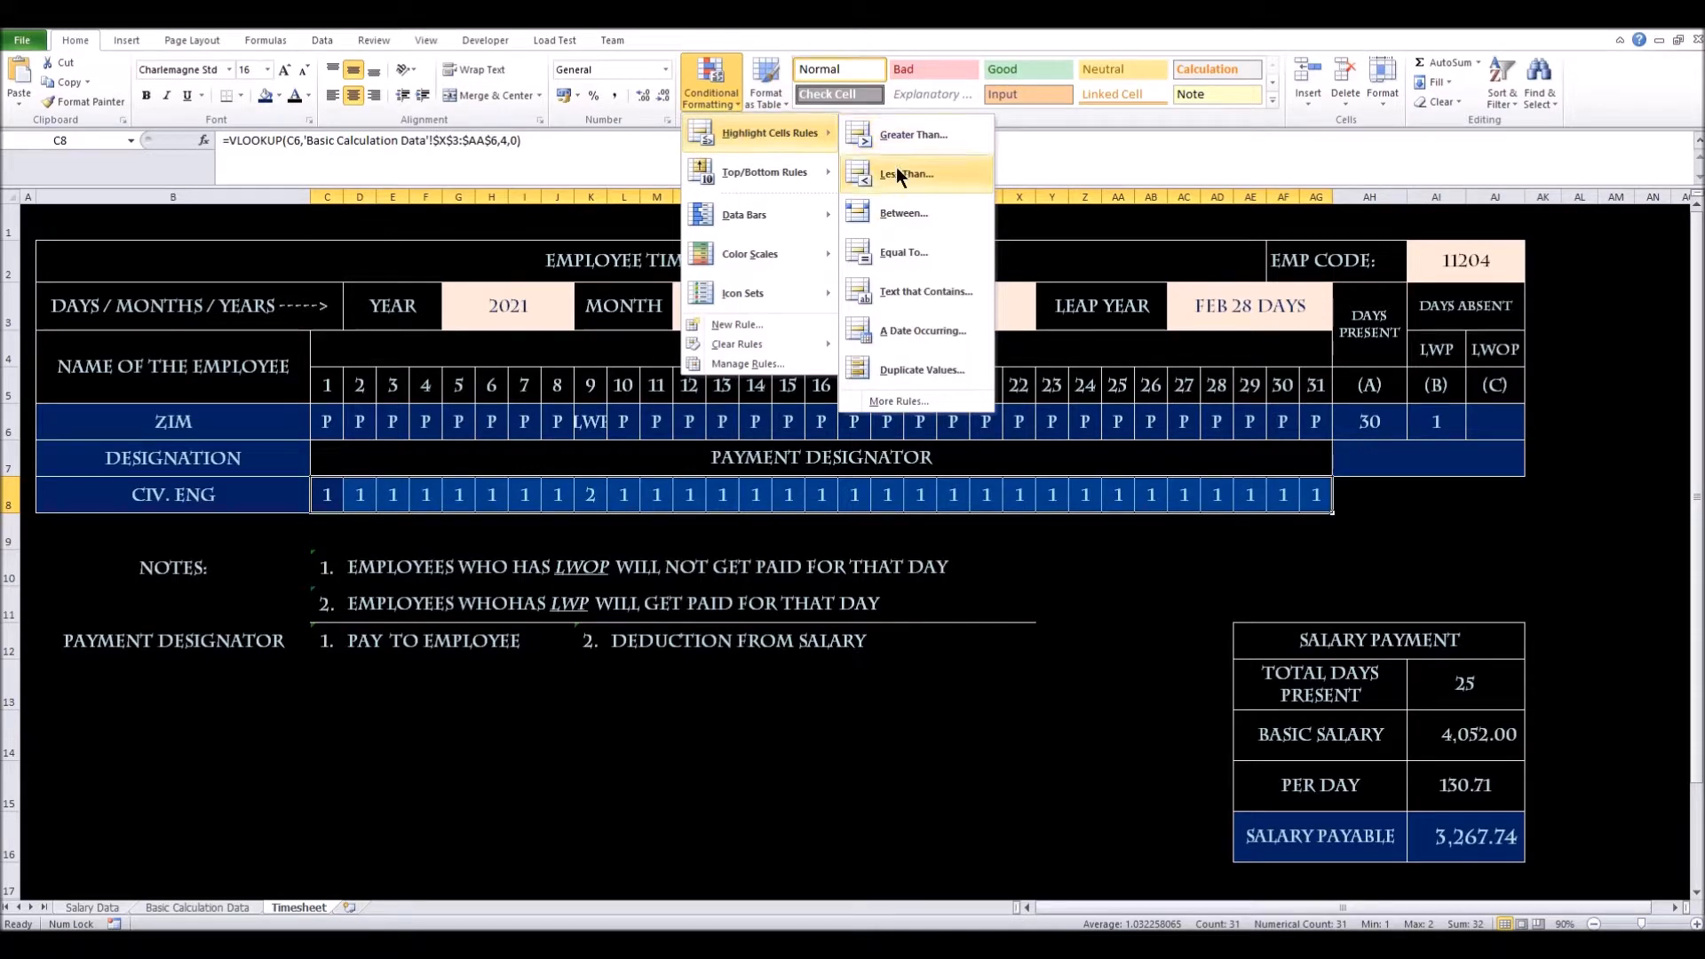
click(915, 252)
drag(696, 556, 818, 554)
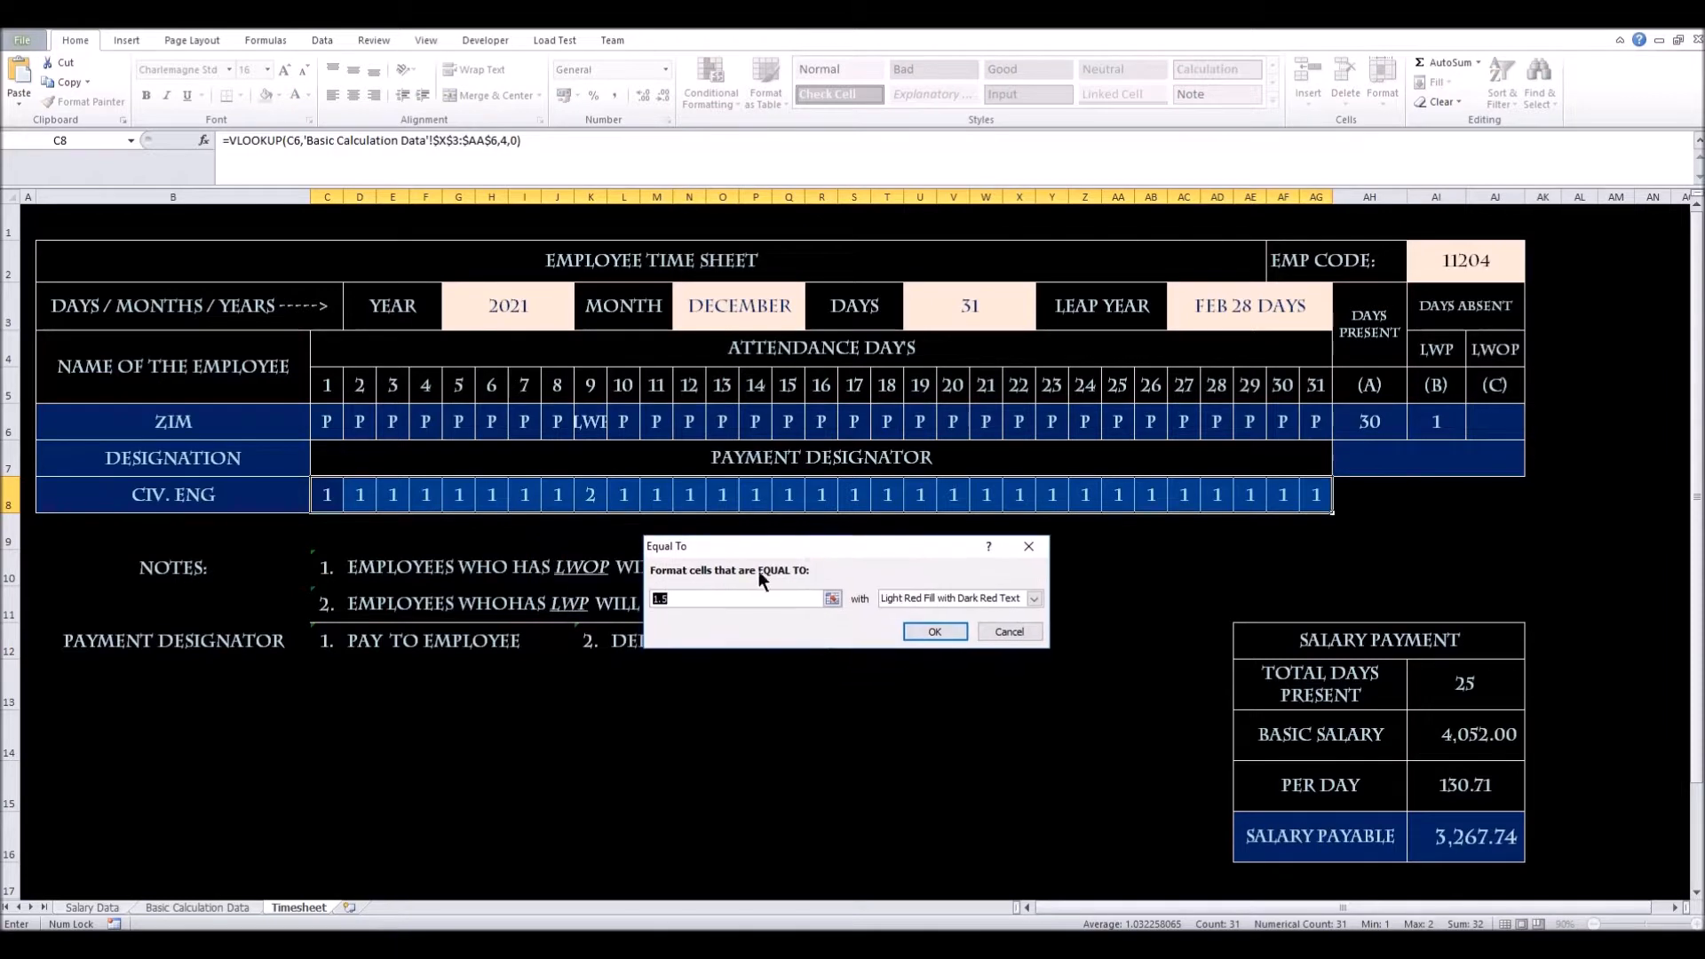
text(2)
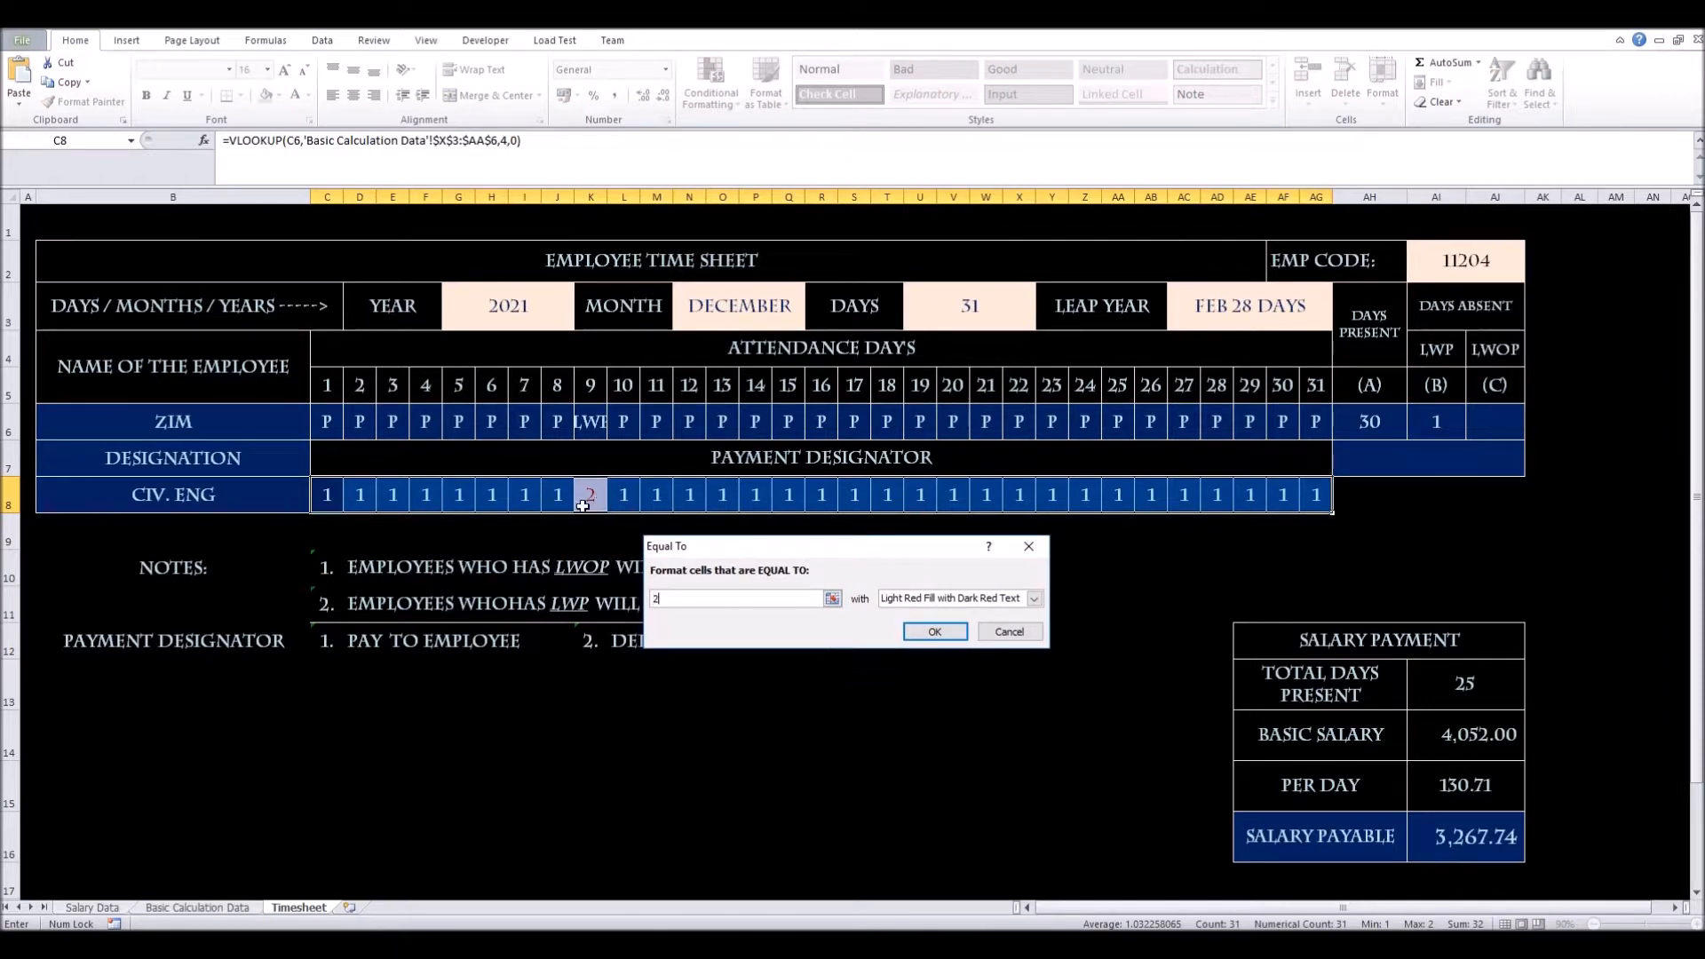
click(1031, 599)
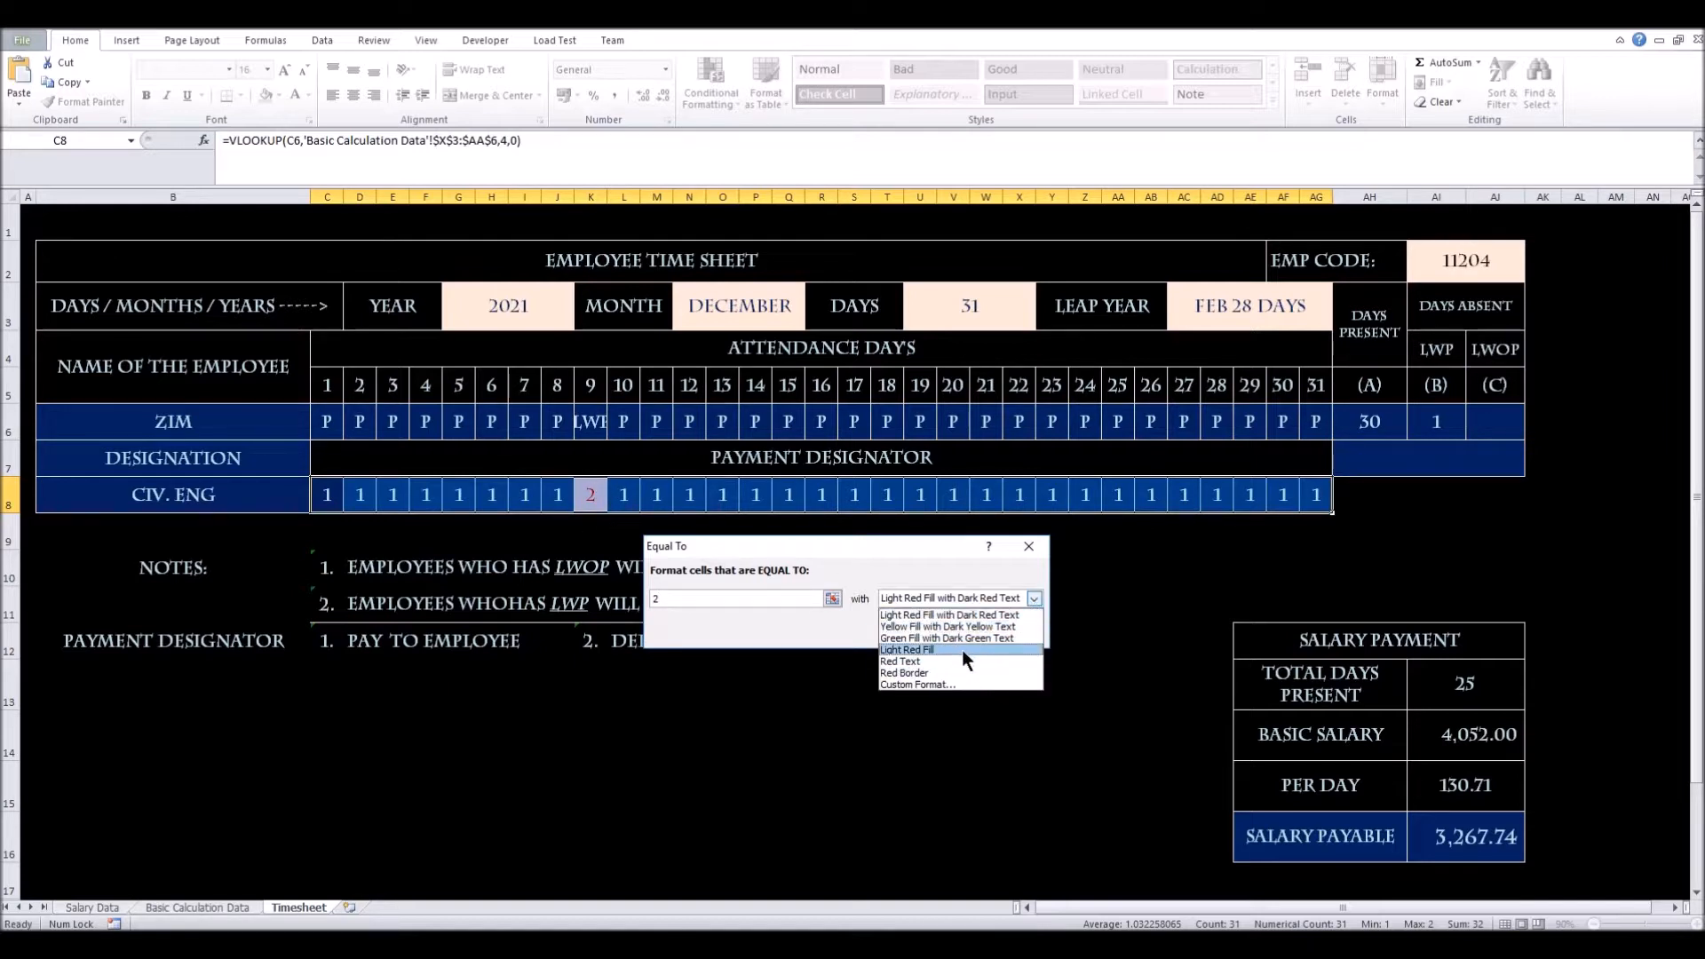
click(962, 649)
click(1033, 598)
click(983, 663)
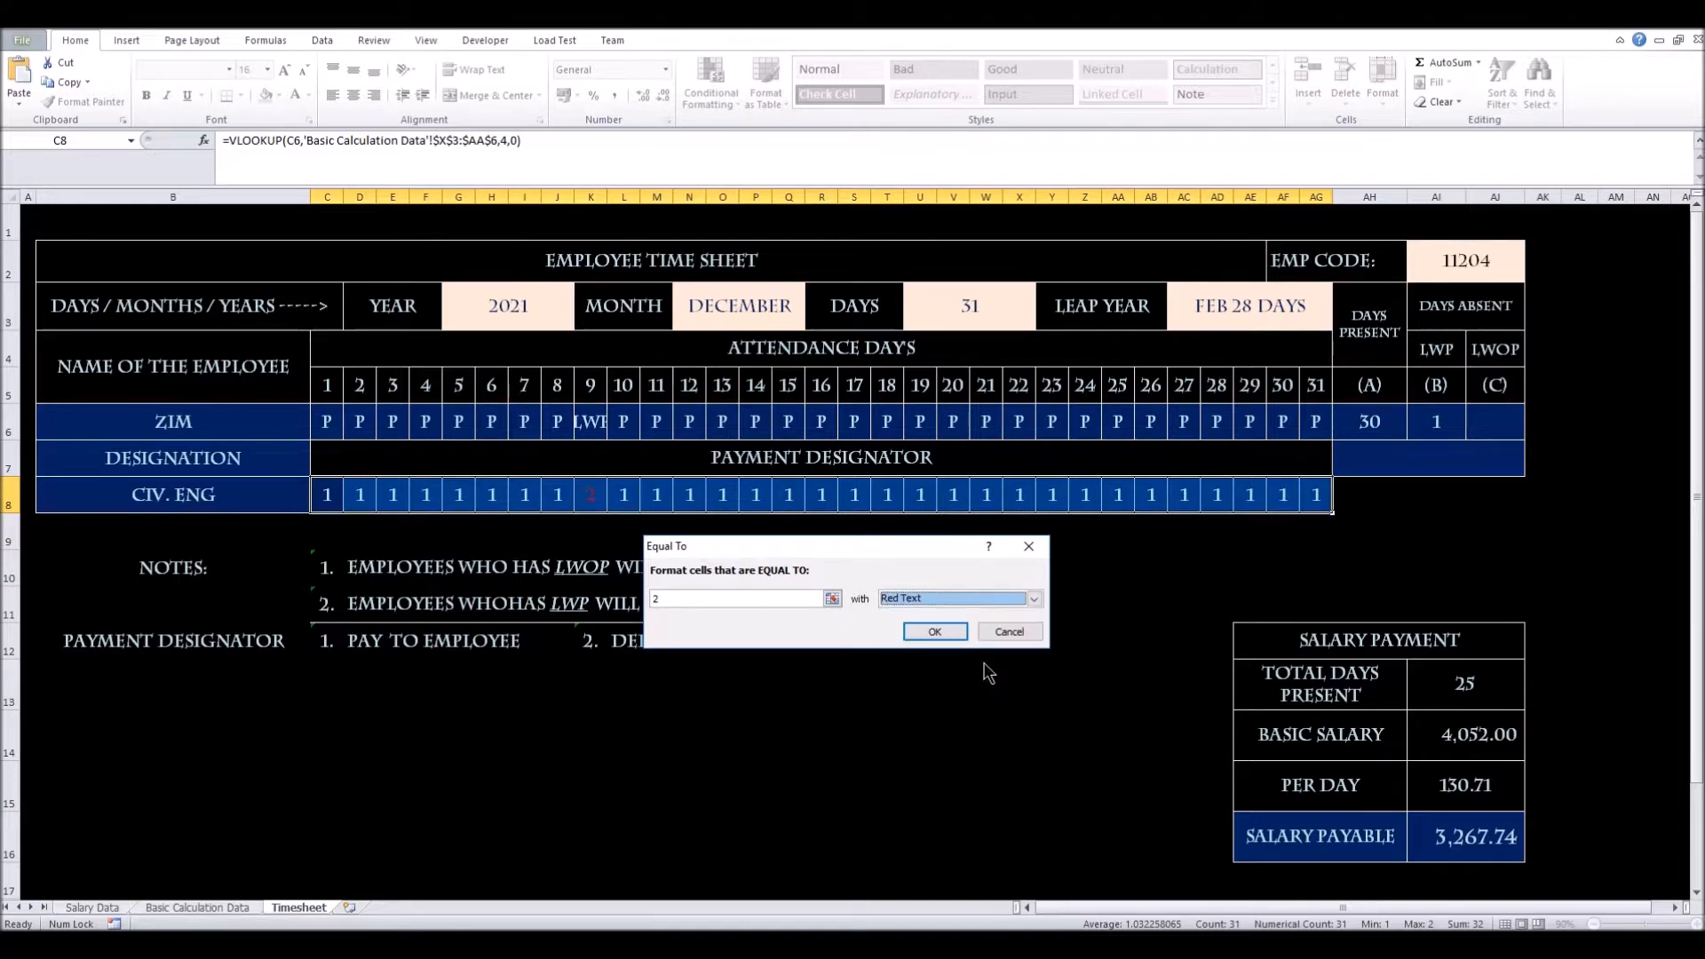
click(937, 632)
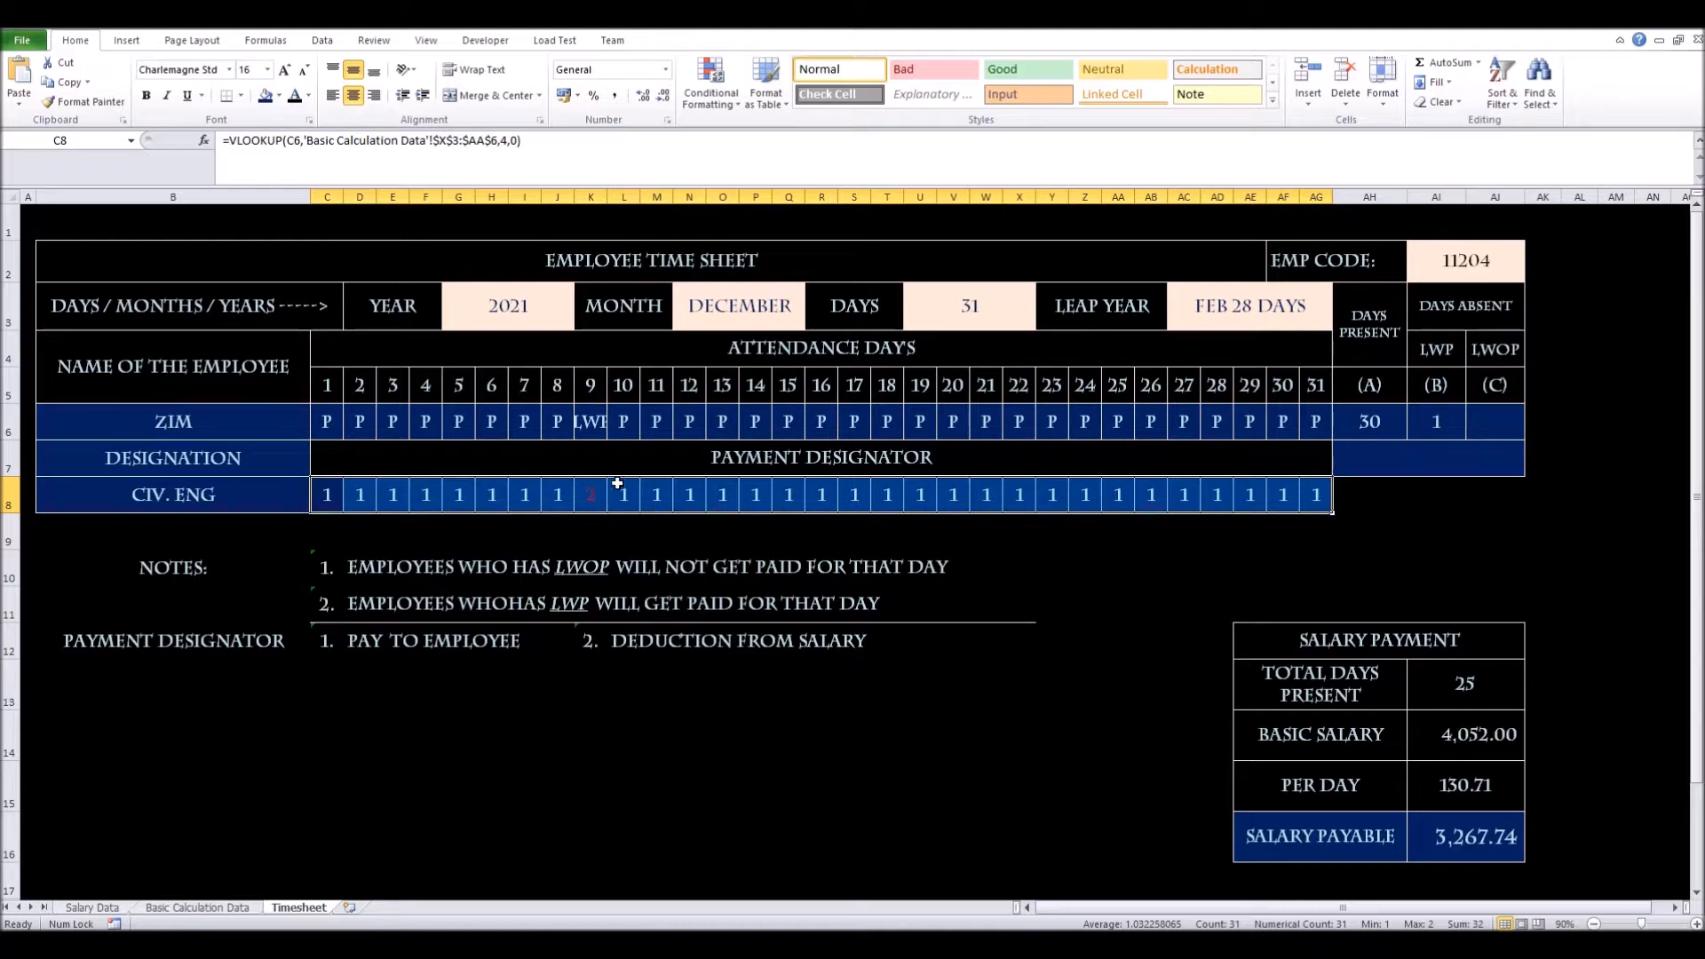
Change day 9's attendance code to A (absent)
click(593, 425)
click(614, 428)
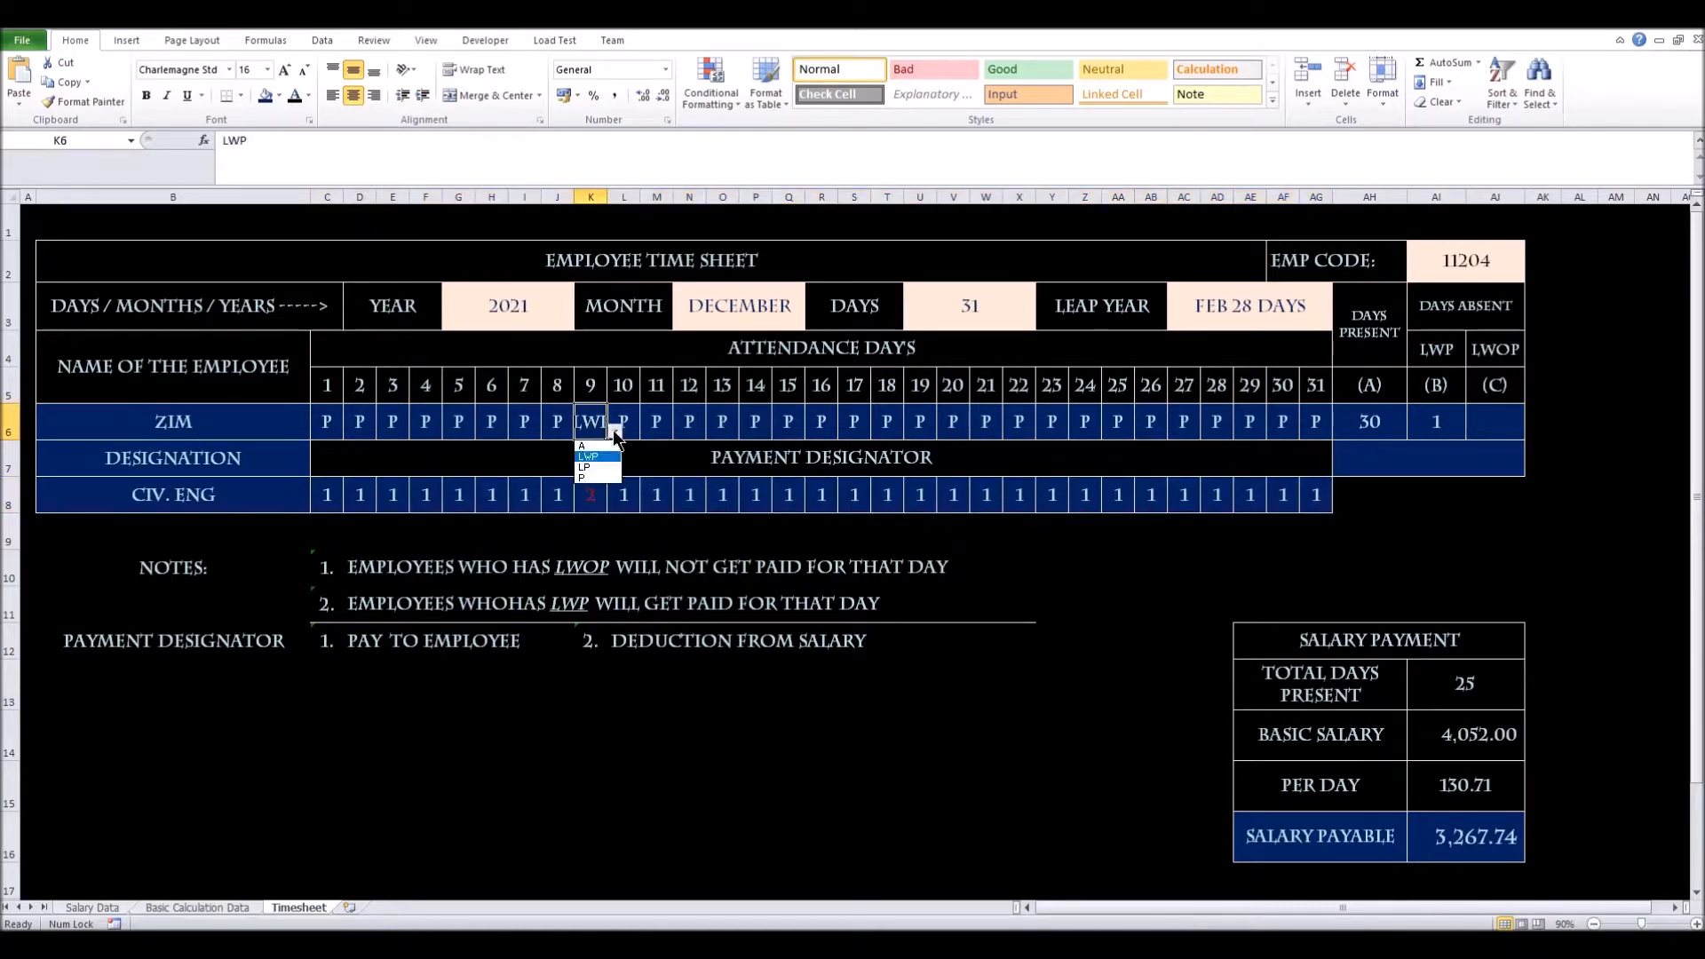
click(607, 447)
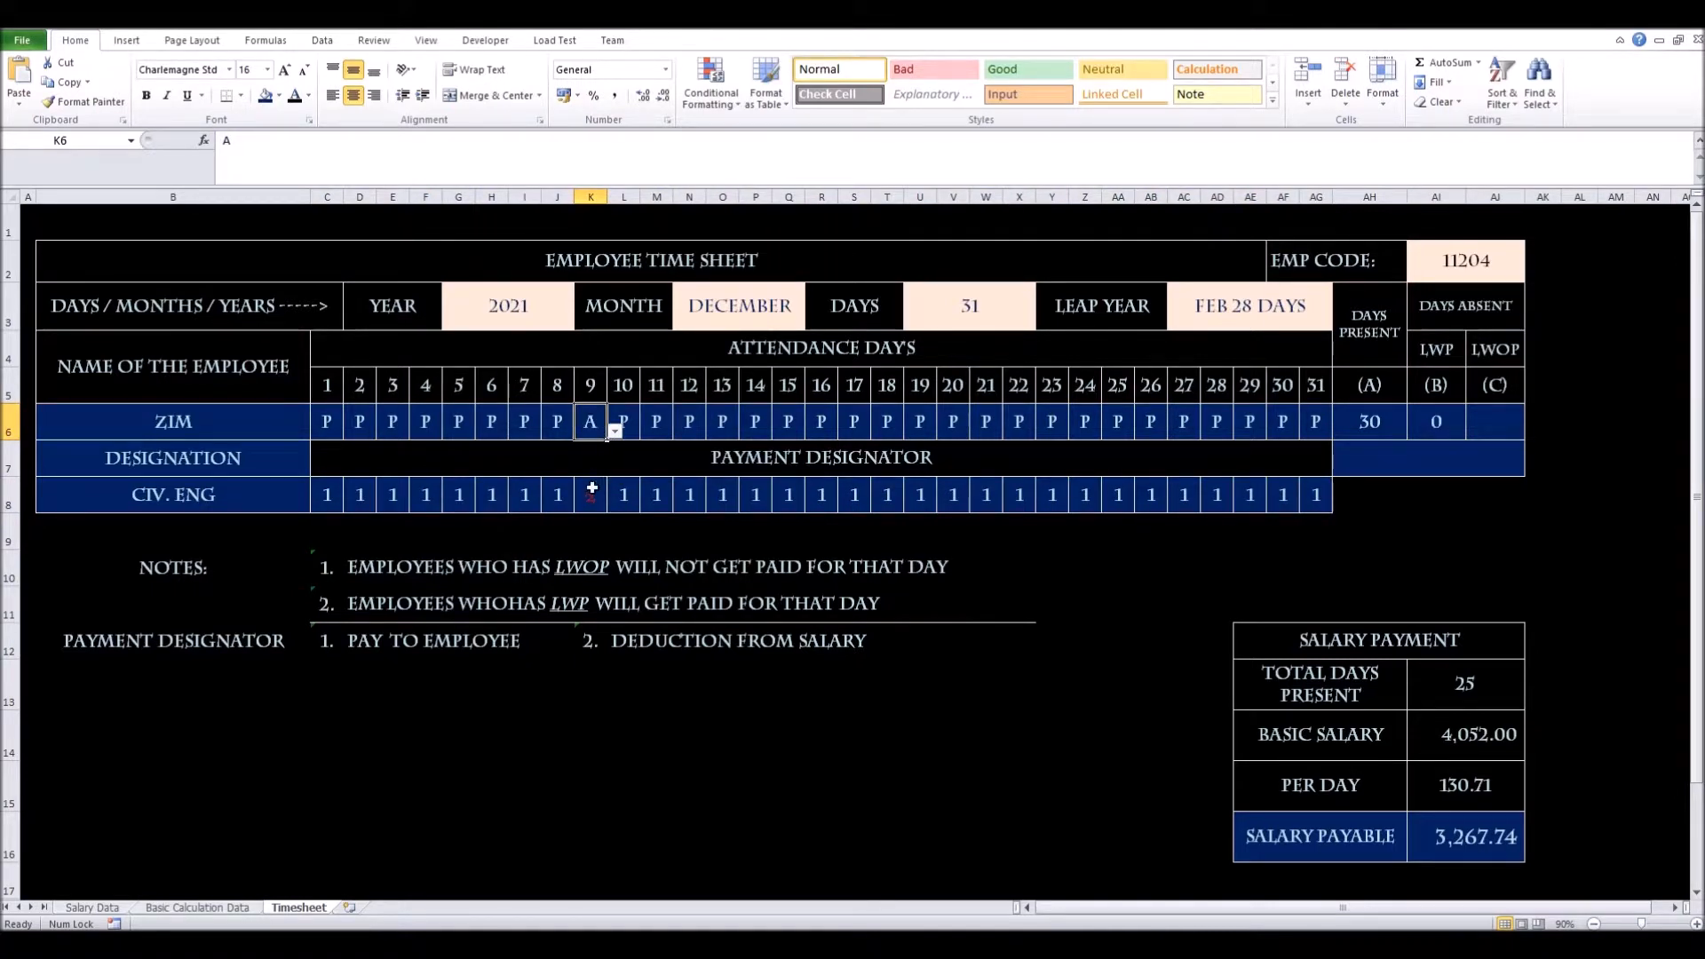
Set day 9 back to P so Days Present returns to 31
click(613, 430)
click(597, 477)
click(1489, 424)
click(1487, 358)
click(1498, 427)
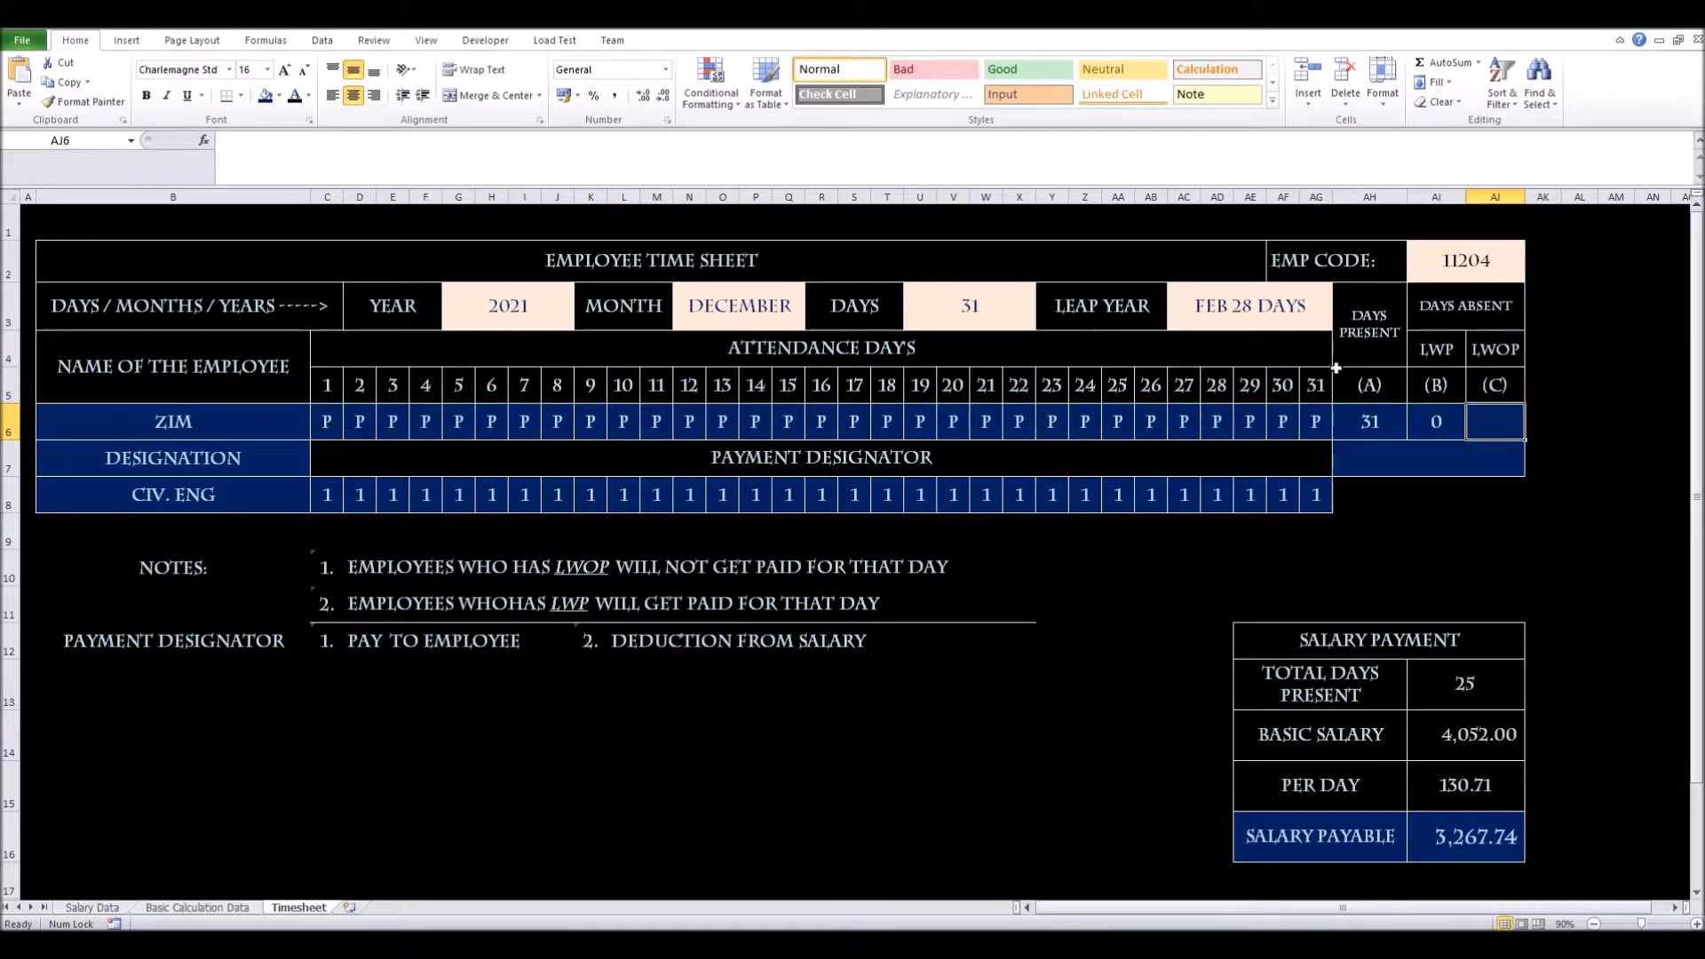
Review the LWOP header and select the Days Present COUNTIF formula text in AH6
click(1481, 360)
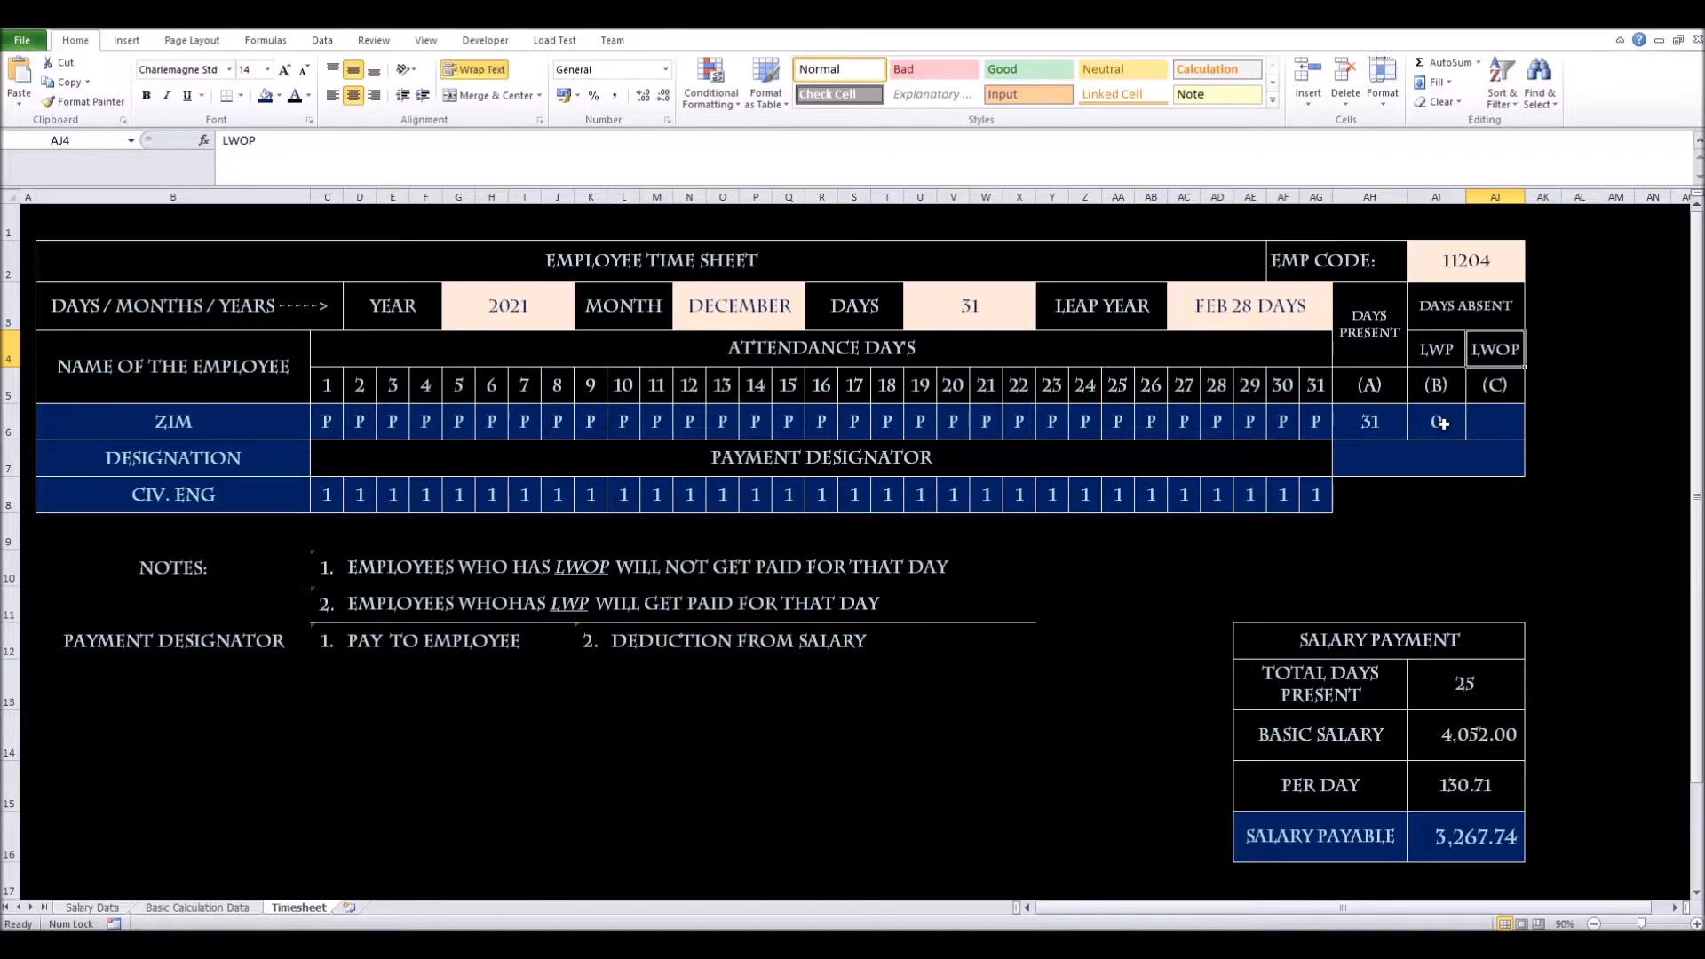
click(1388, 434)
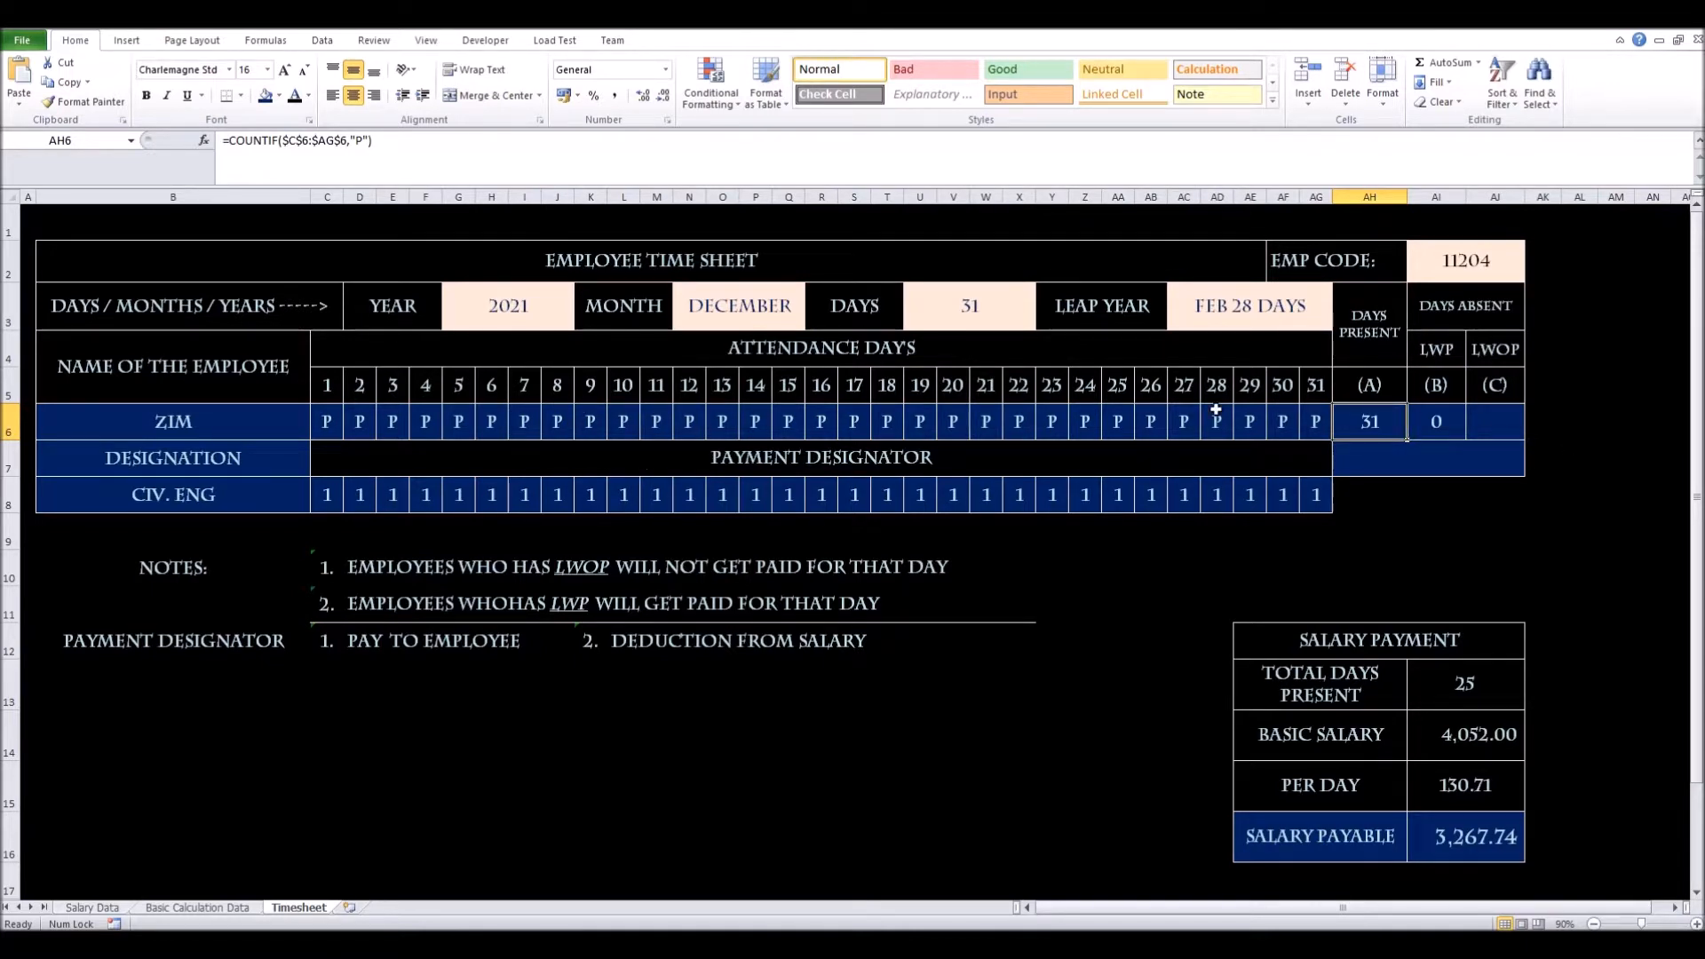
click(1482, 354)
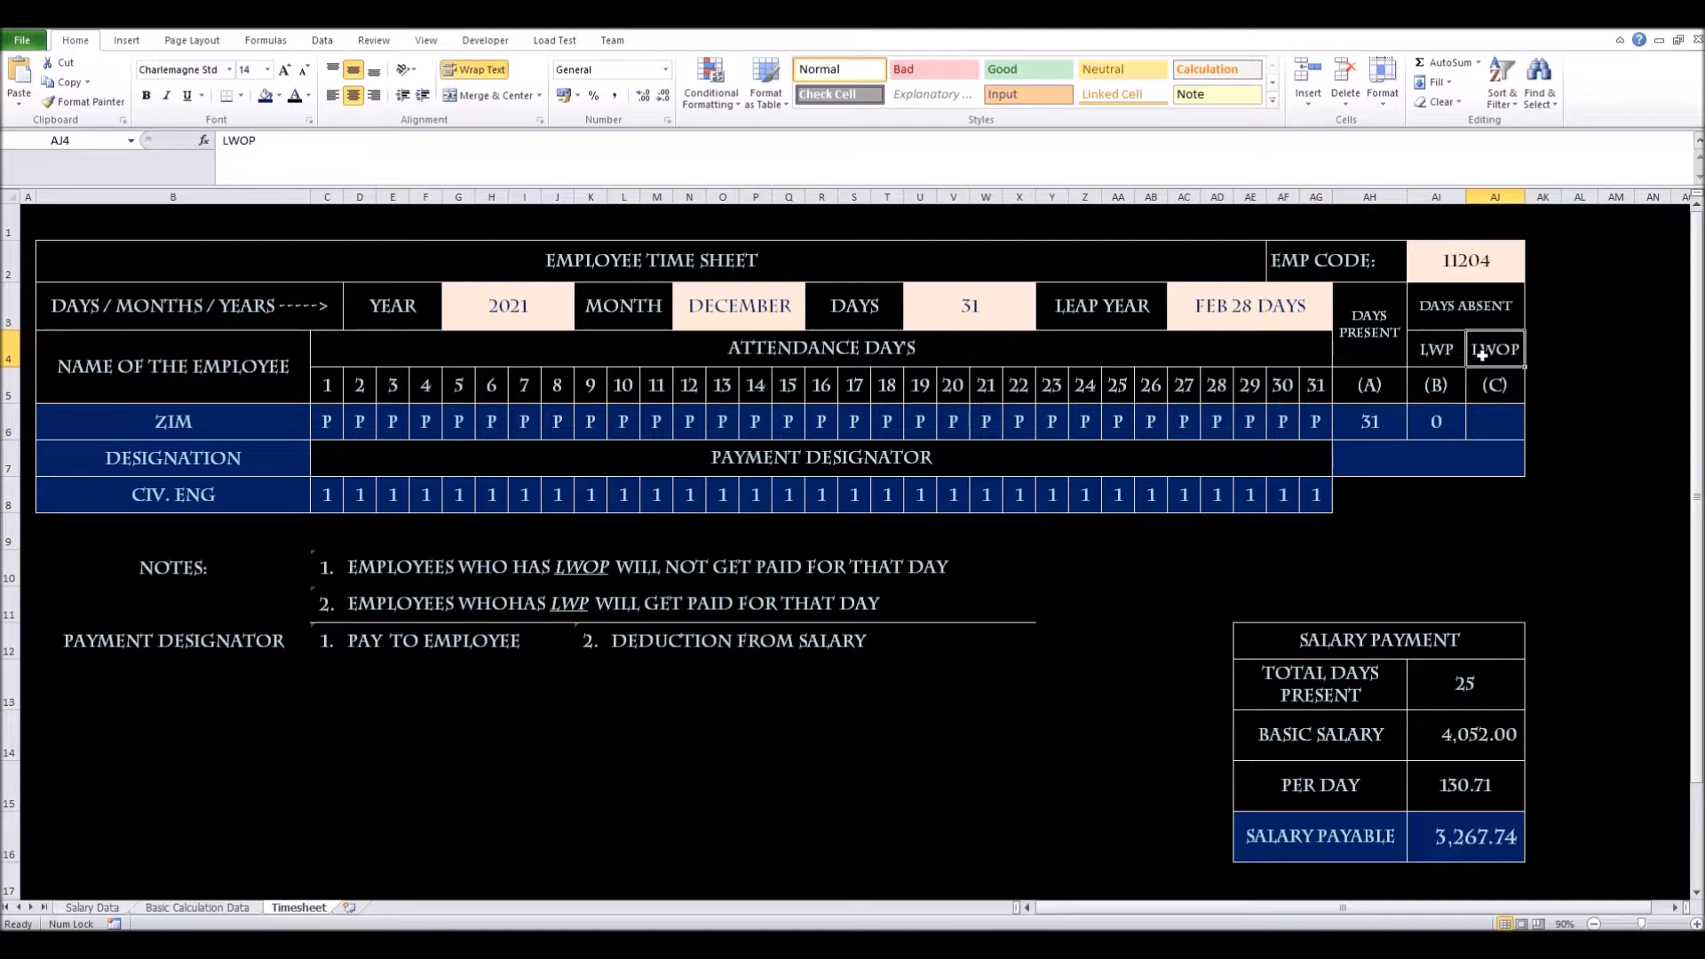
click(1482, 420)
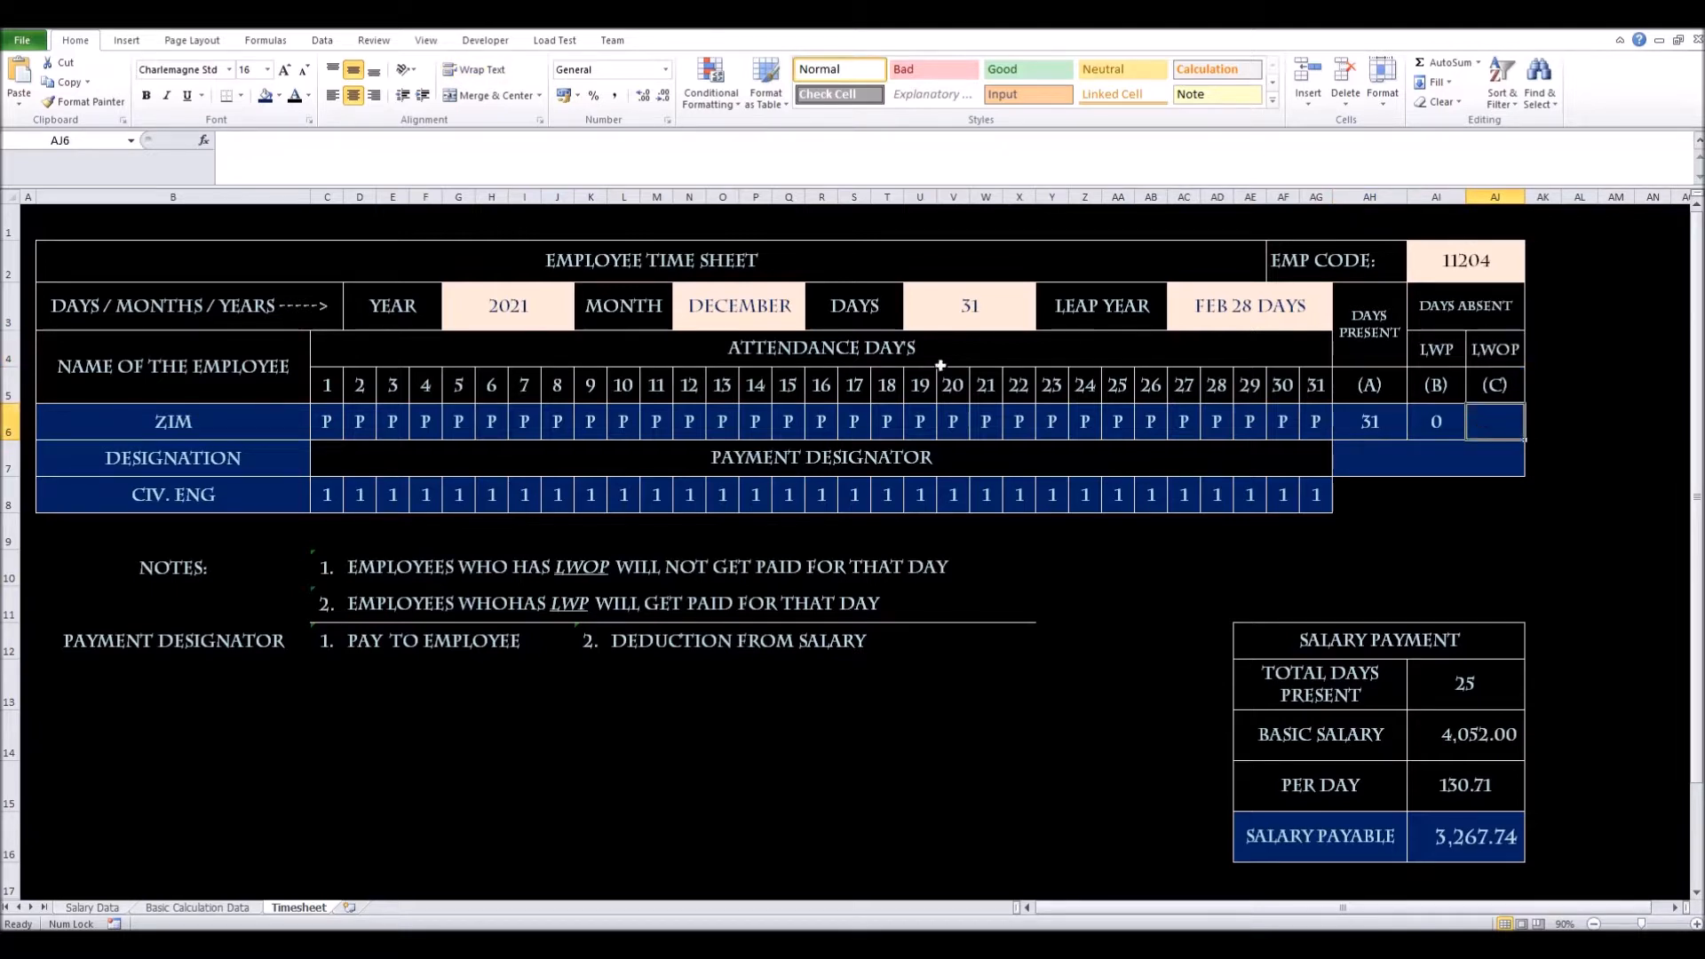
click(1383, 433)
drag(372, 140, 222, 146)
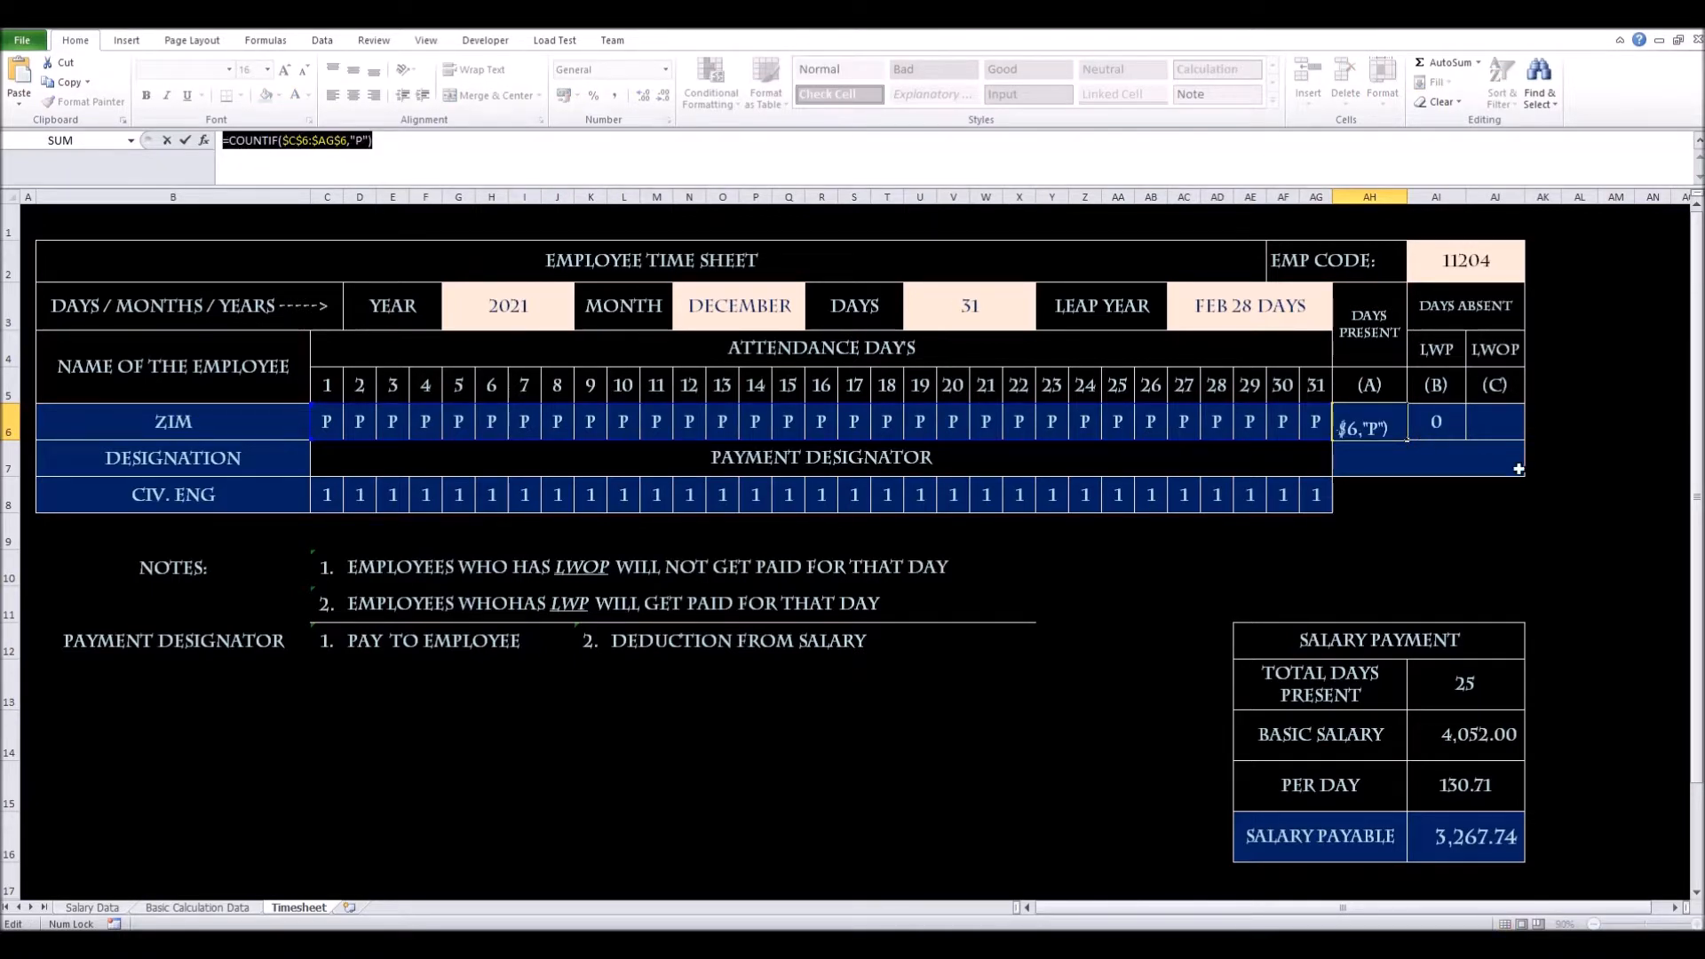
Fill the Days Present COUNTIF from AH6 right into AI6 and AJ6
text(=)
click(1509, 423)
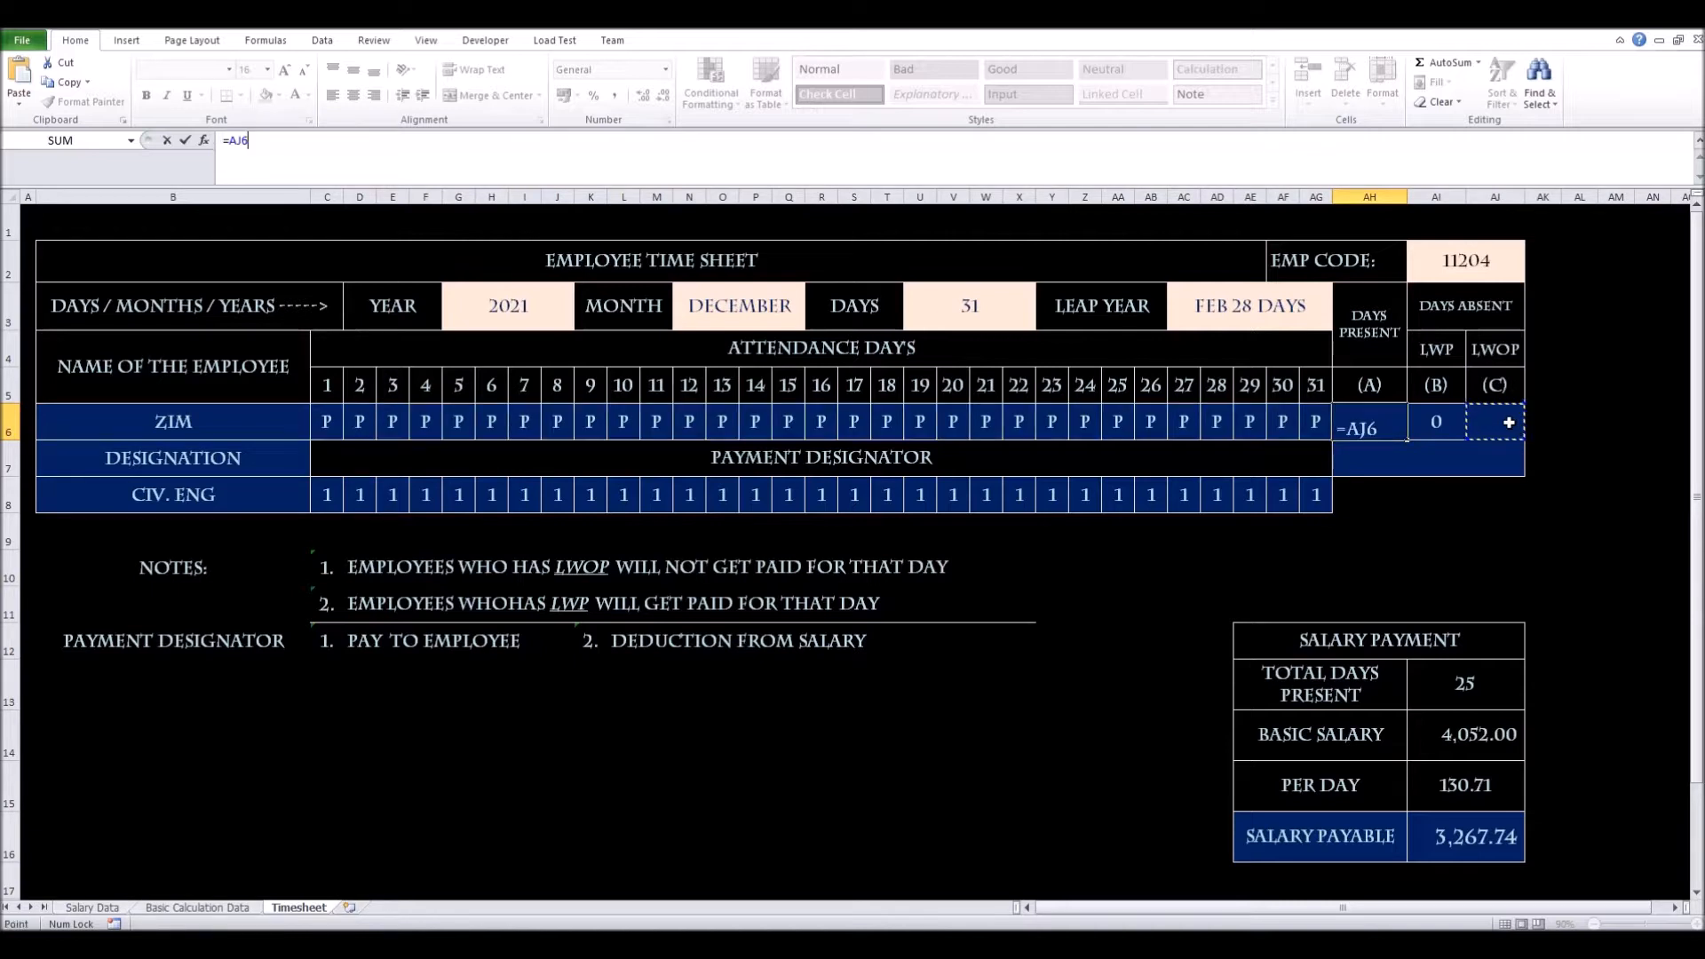
double_click(1383, 424)
click(165, 141)
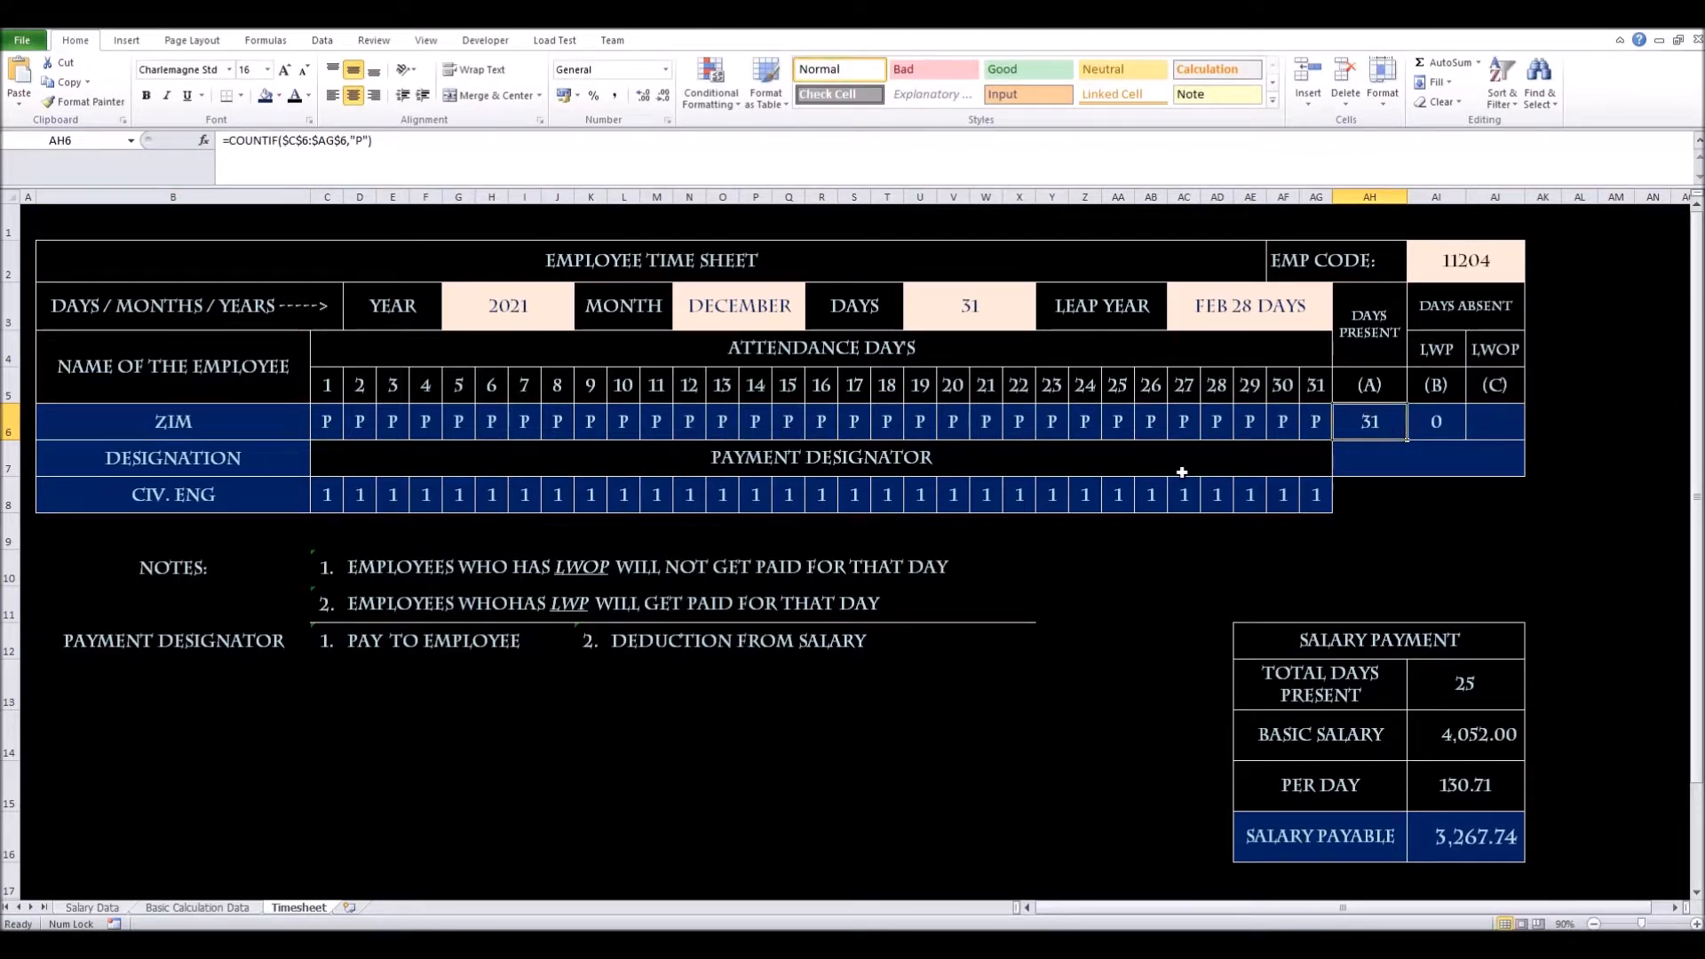
drag(1411, 442, 1481, 442)
Change AI6's criterion to "lwp" so it counts LWP days
click(1425, 430)
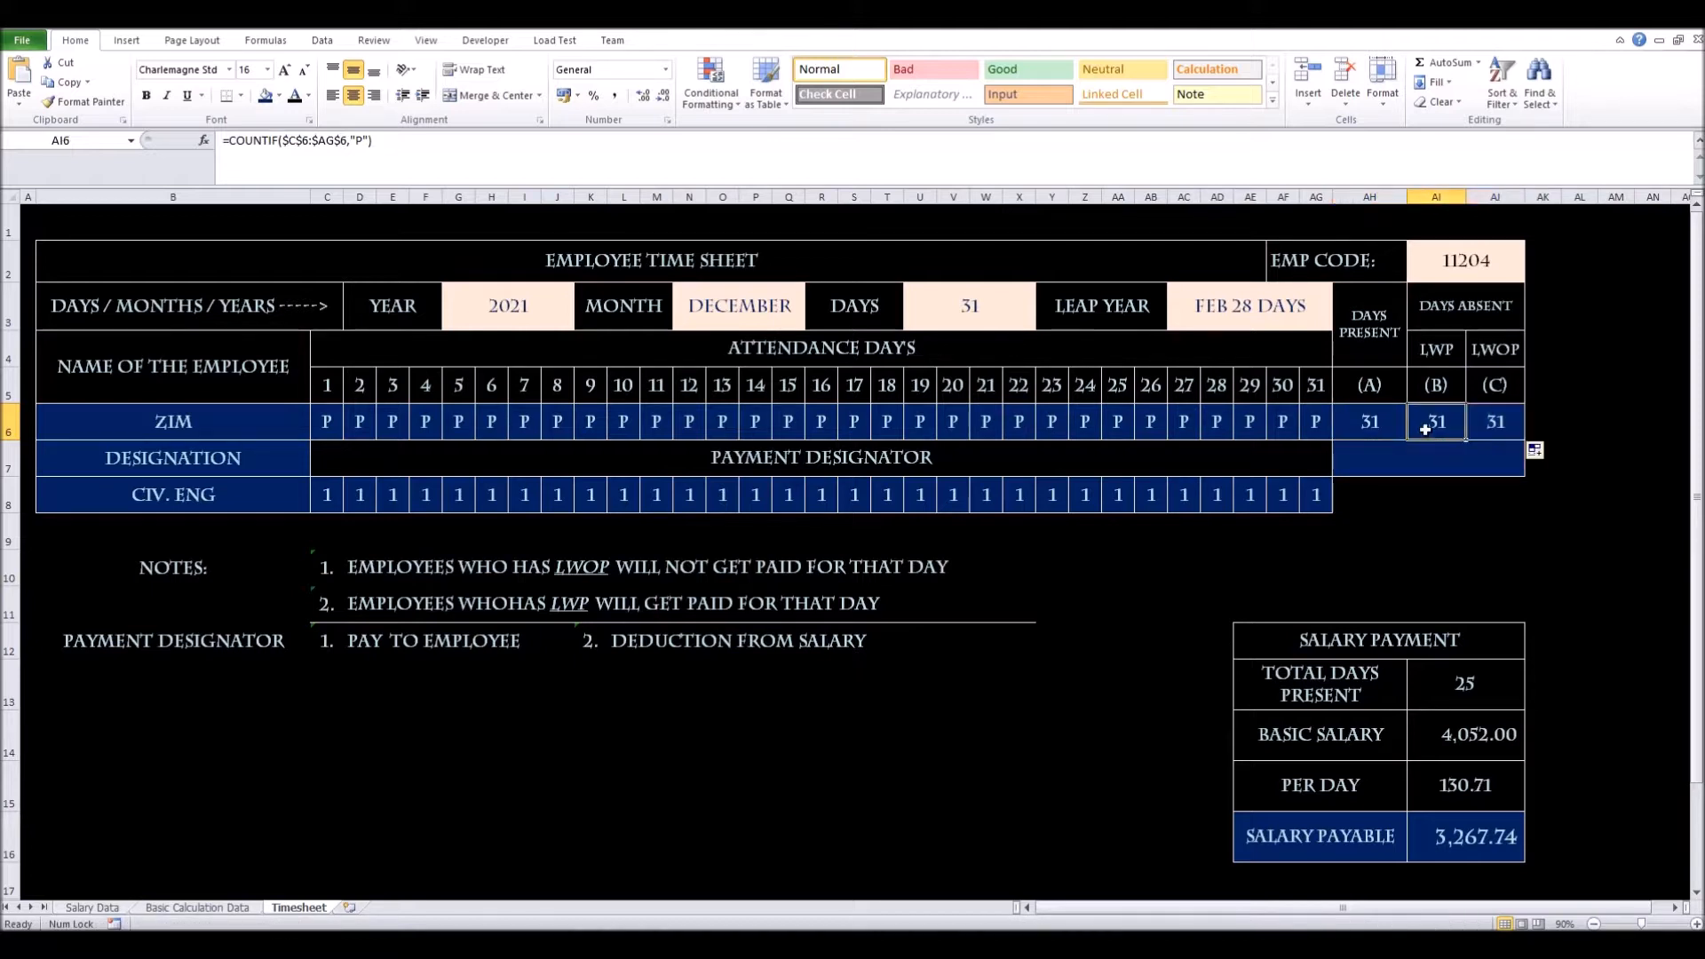
click(364, 140)
key(BackSpace)
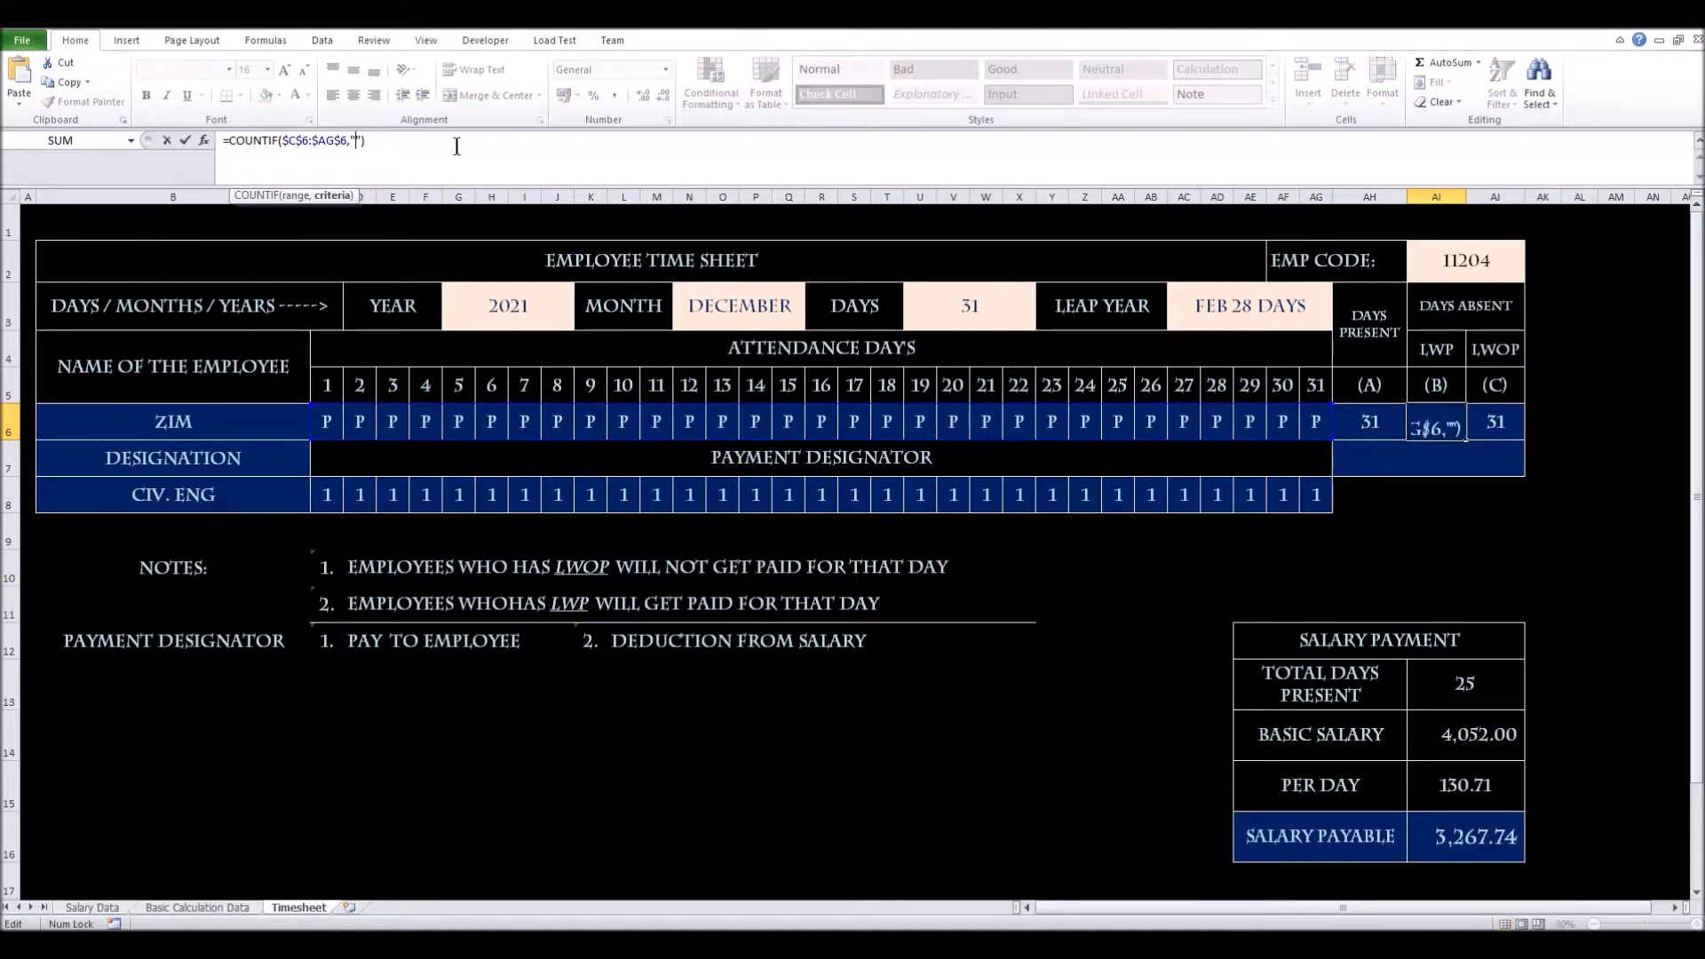
text(lwp)
key(Return)
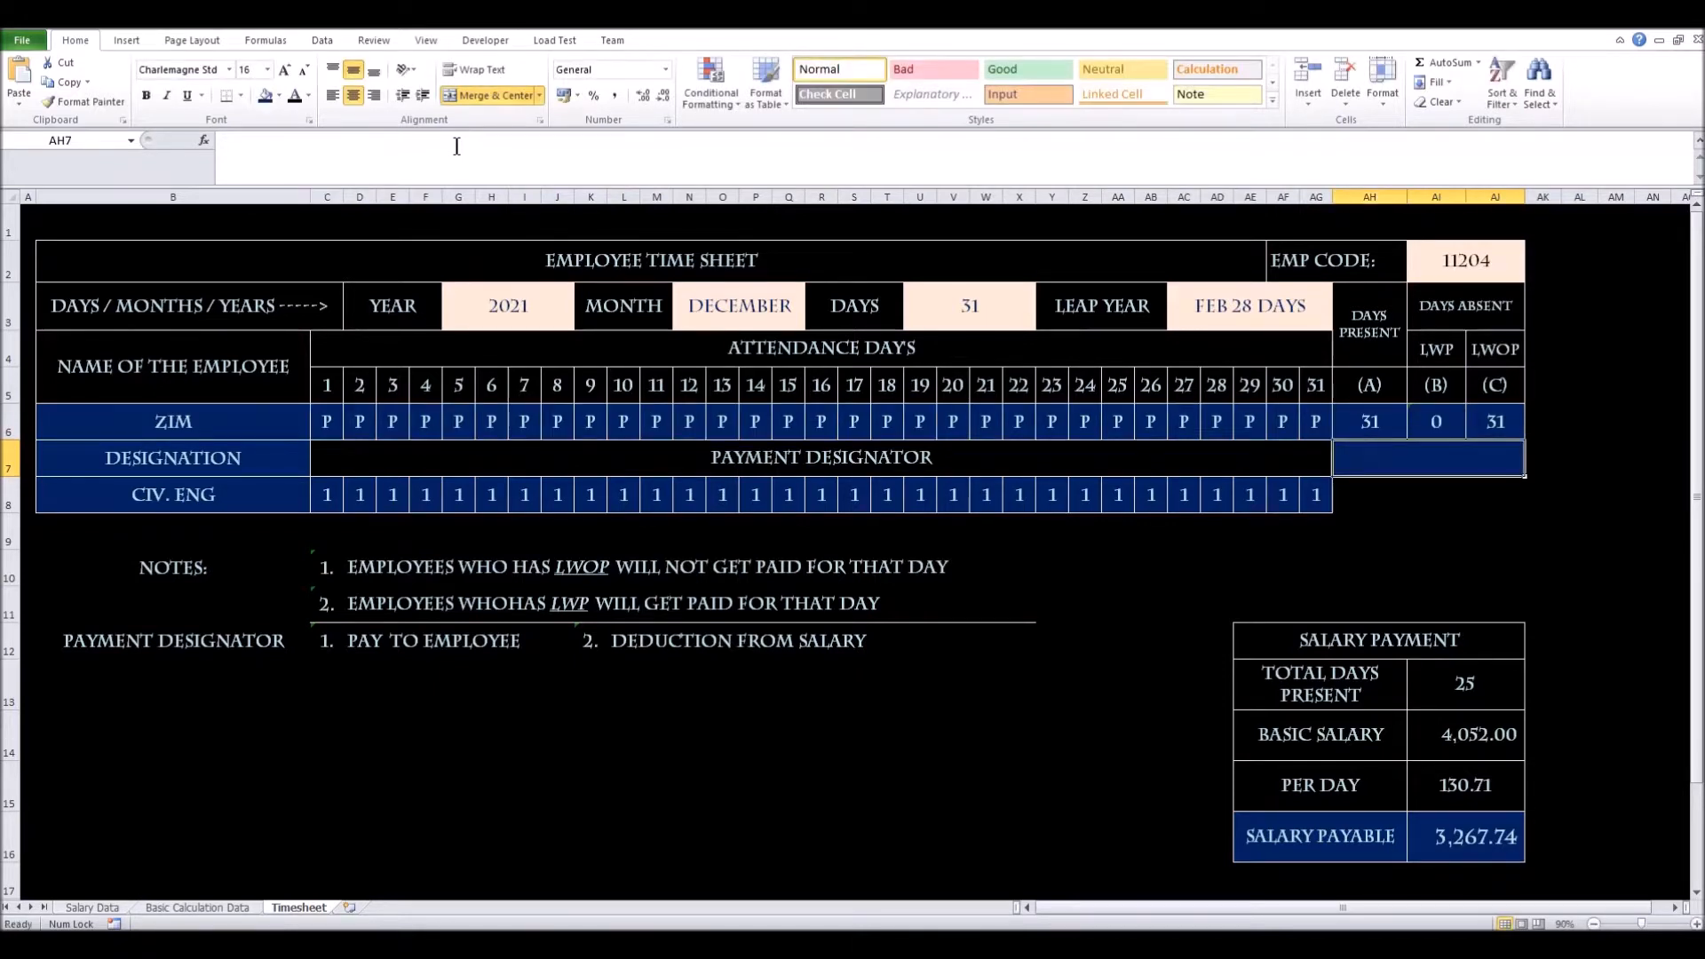
Make AJ6 count "a" codes in $C$6:$AG$6
click(1488, 424)
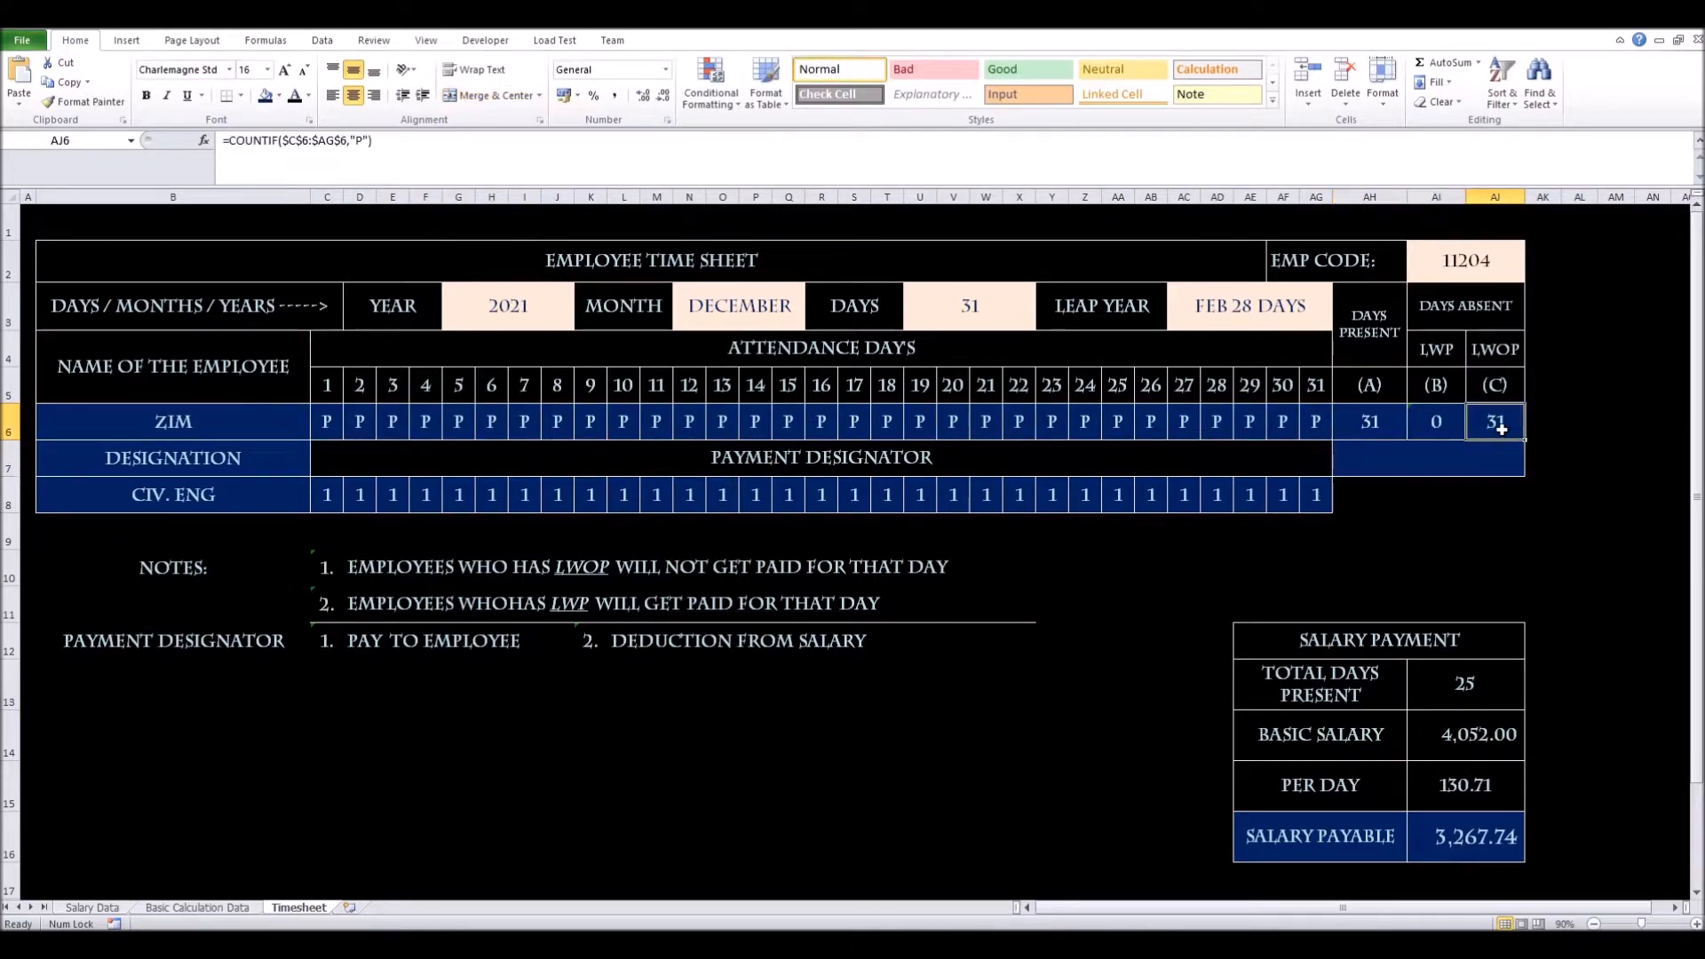
click(365, 143)
key(BackSpace)
text(a)
Add a second COUNTIF for "lwop" to AJ6, so the LWOP total shows 0
click(389, 144)
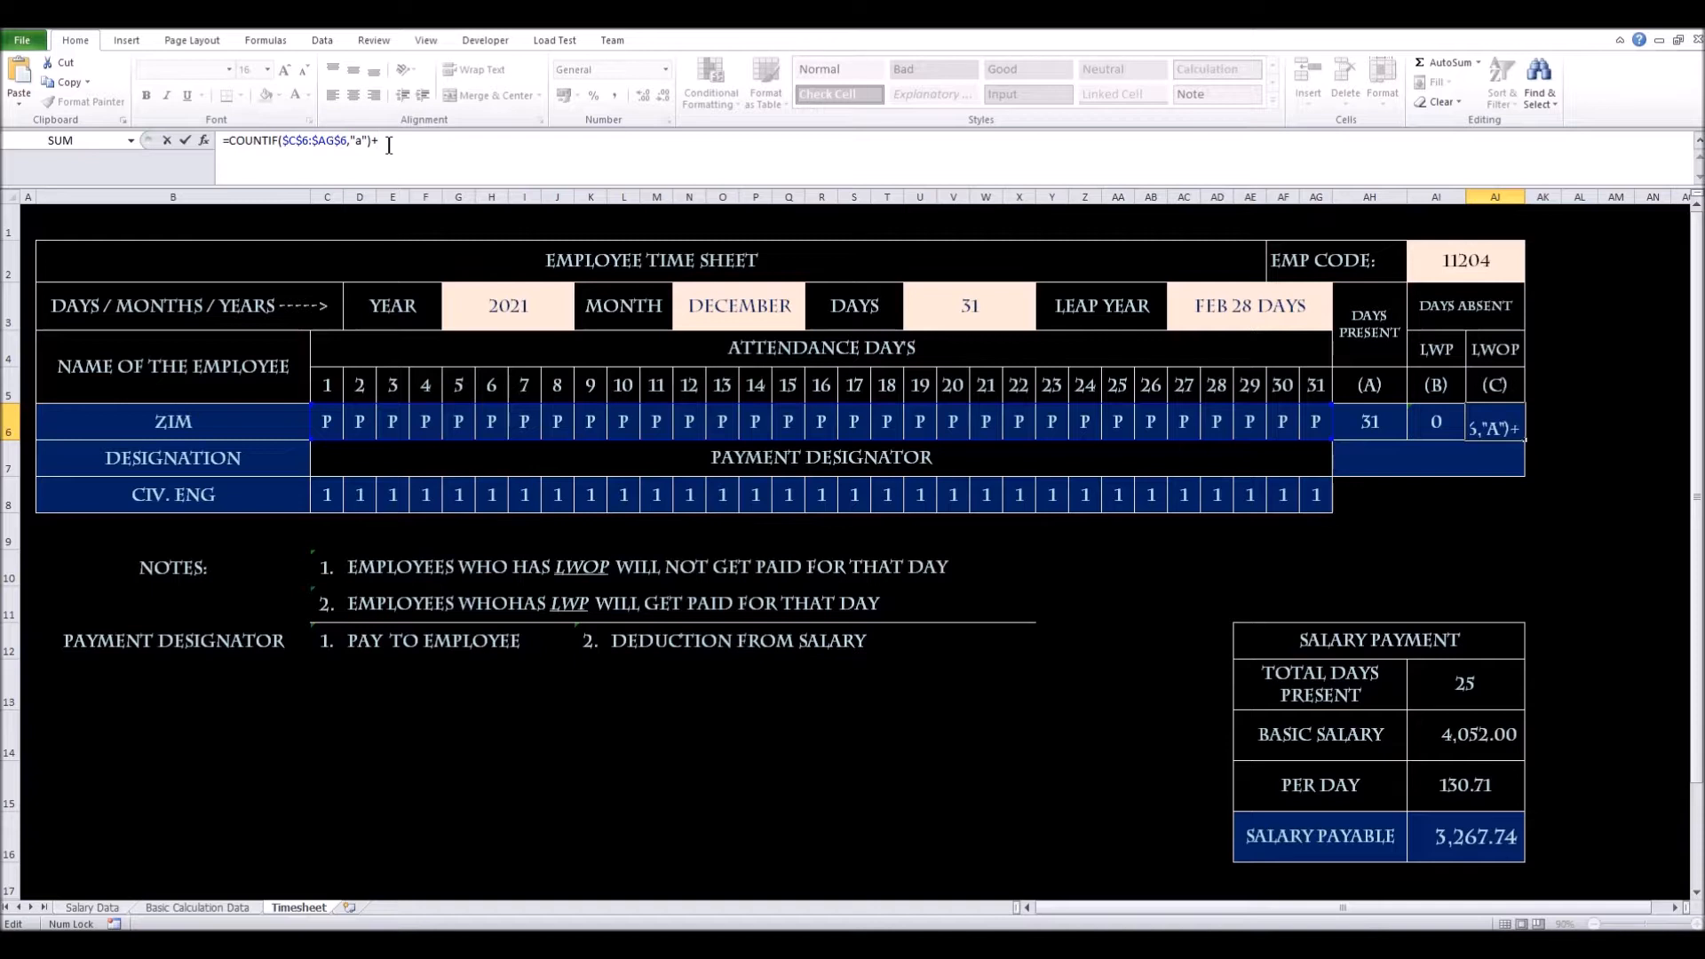
text(+count)
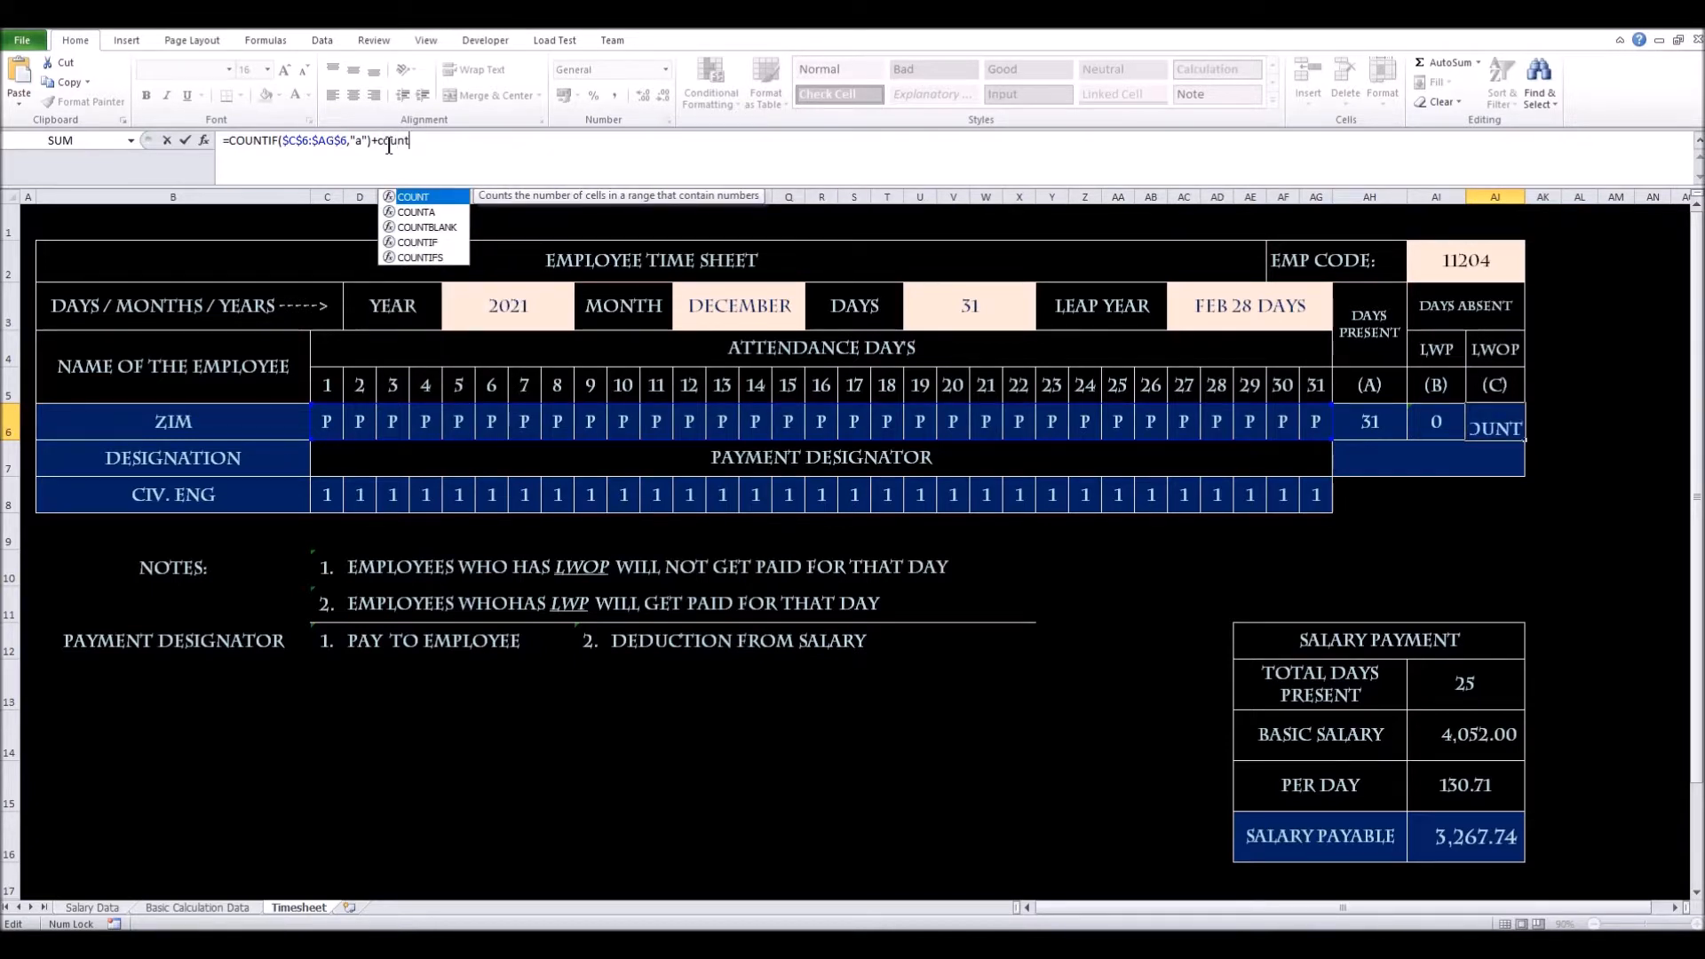
key(Down)
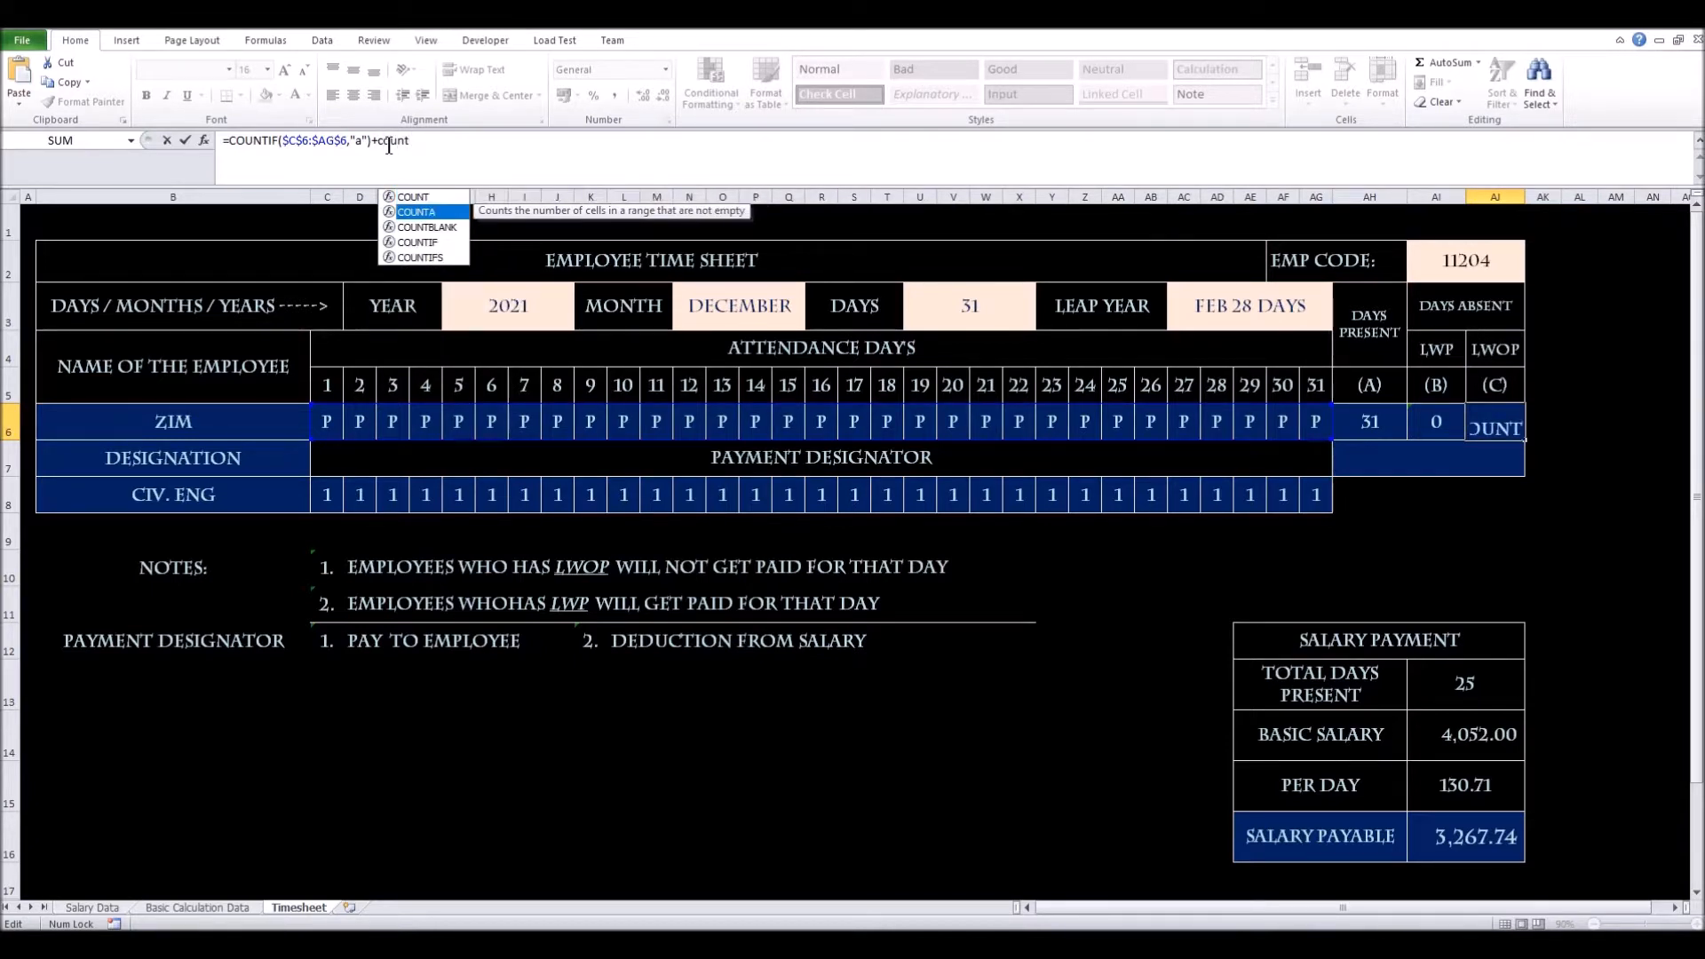
key(Down)
key(Down)
key(Tab)
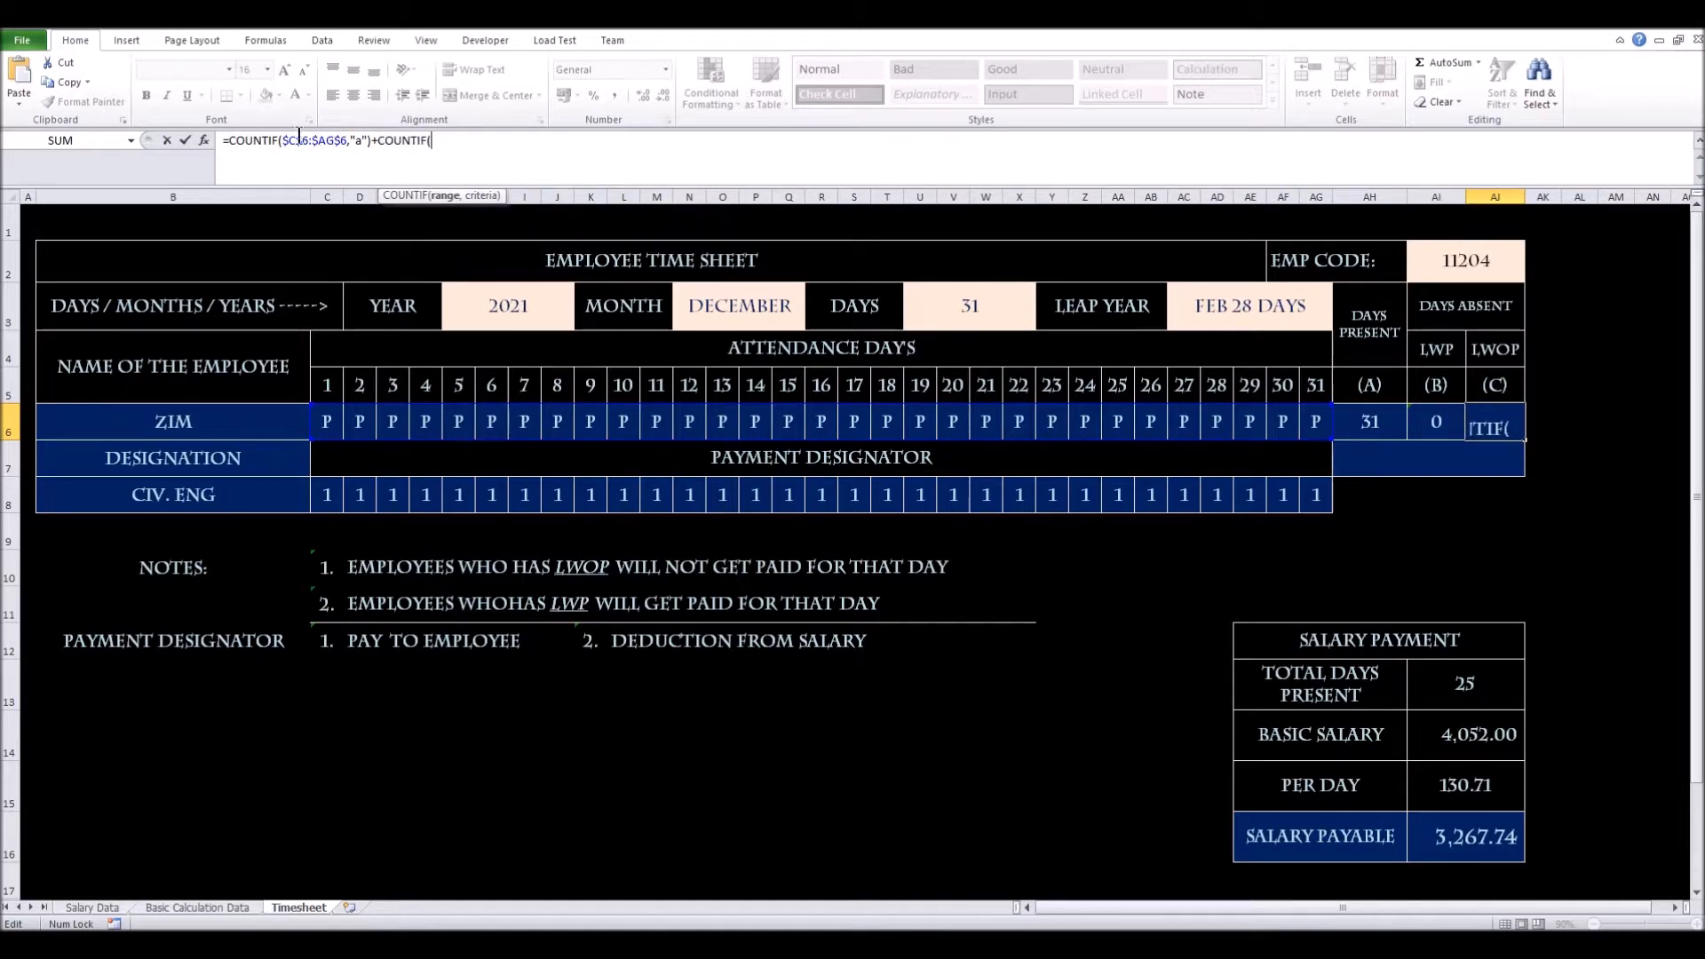
drag(282, 142, 365, 148)
click(483, 135)
key(ctrl+v)
text(lwo)
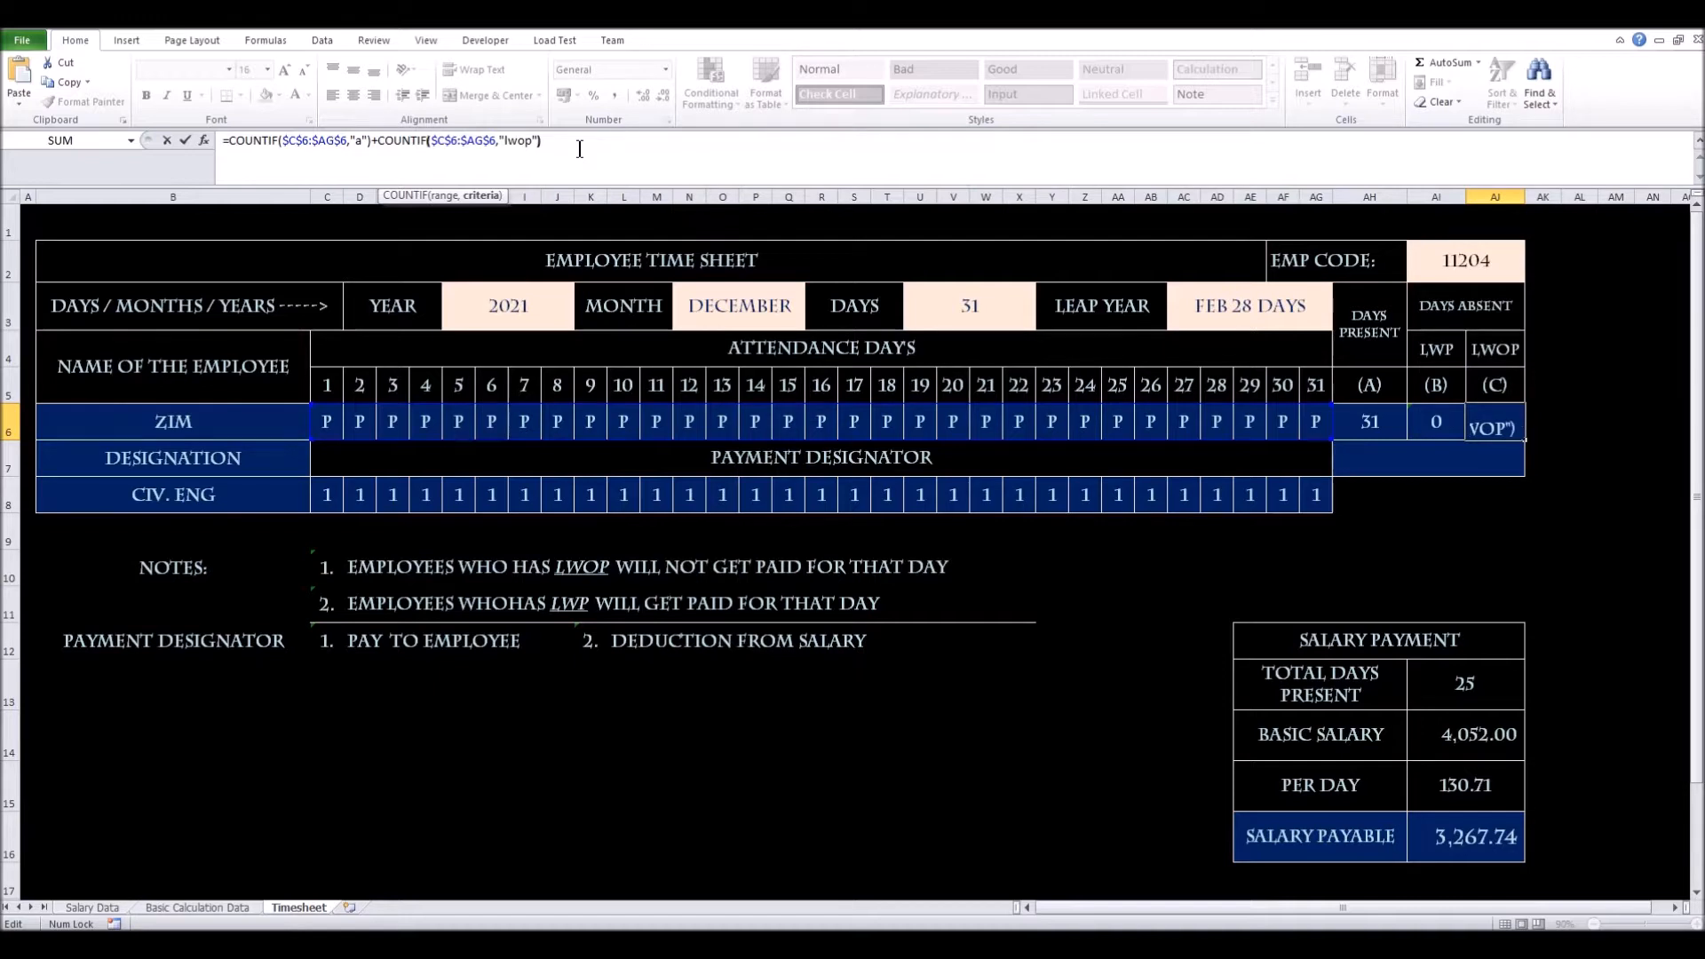
key(Return)
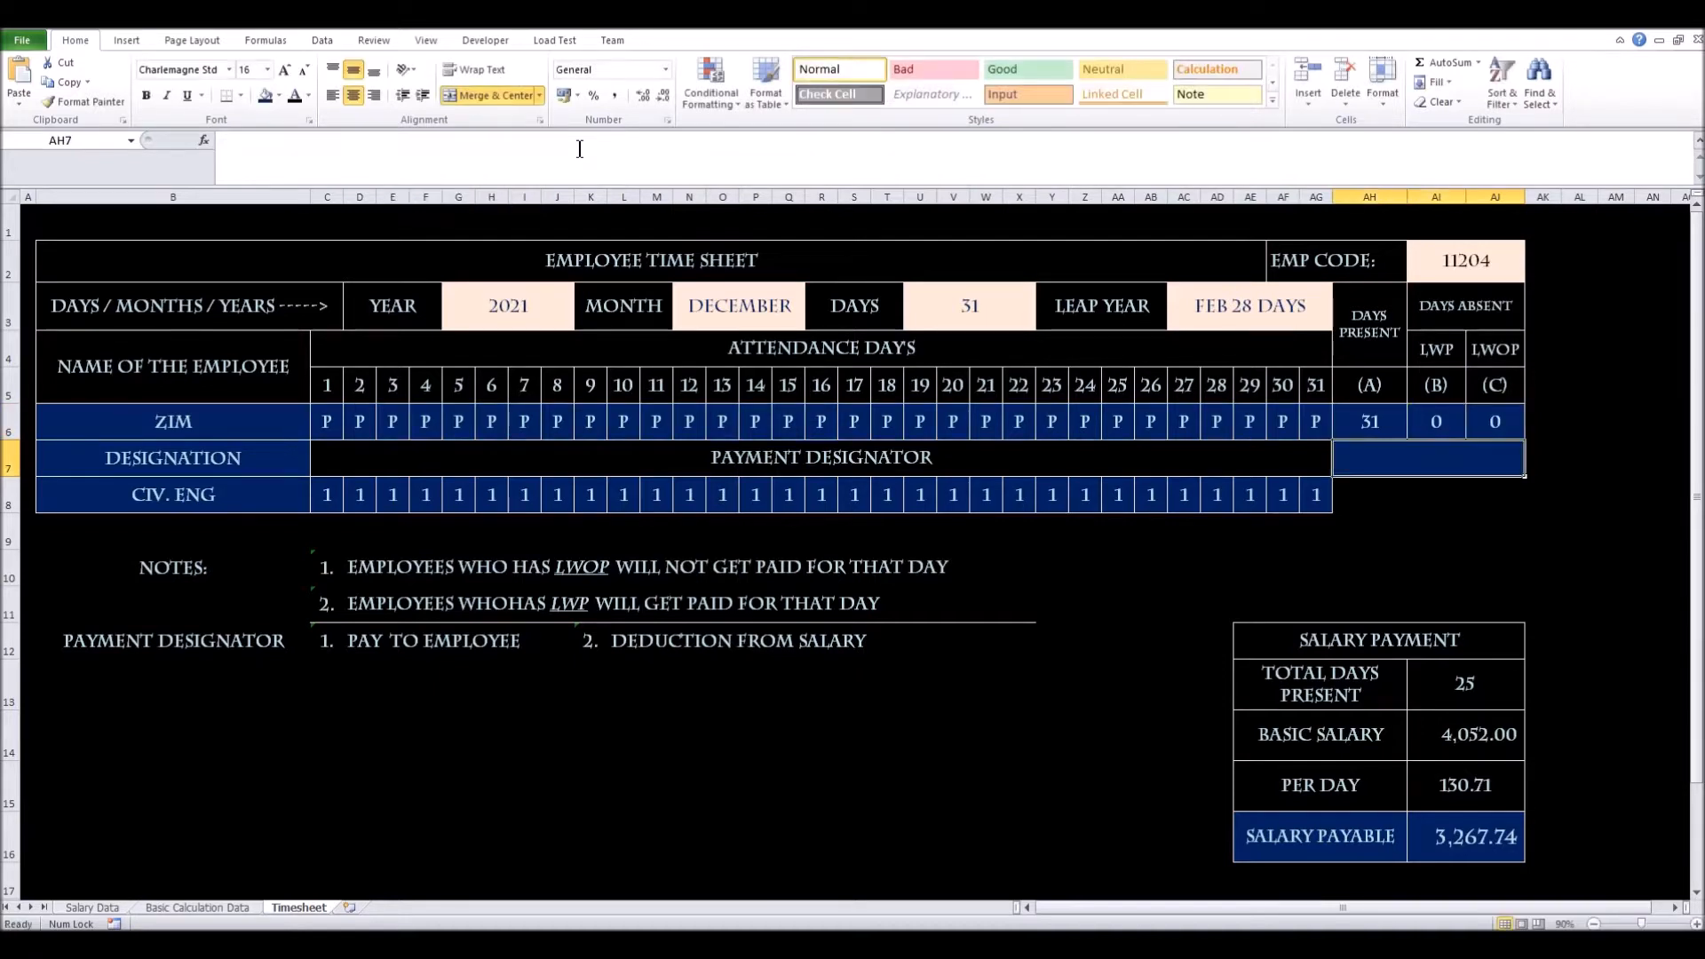
Mark day 10 absent (A) and day 14 as LWP, giving 29 present, 1 LWP, 1 LWOP
click(635, 427)
click(648, 431)
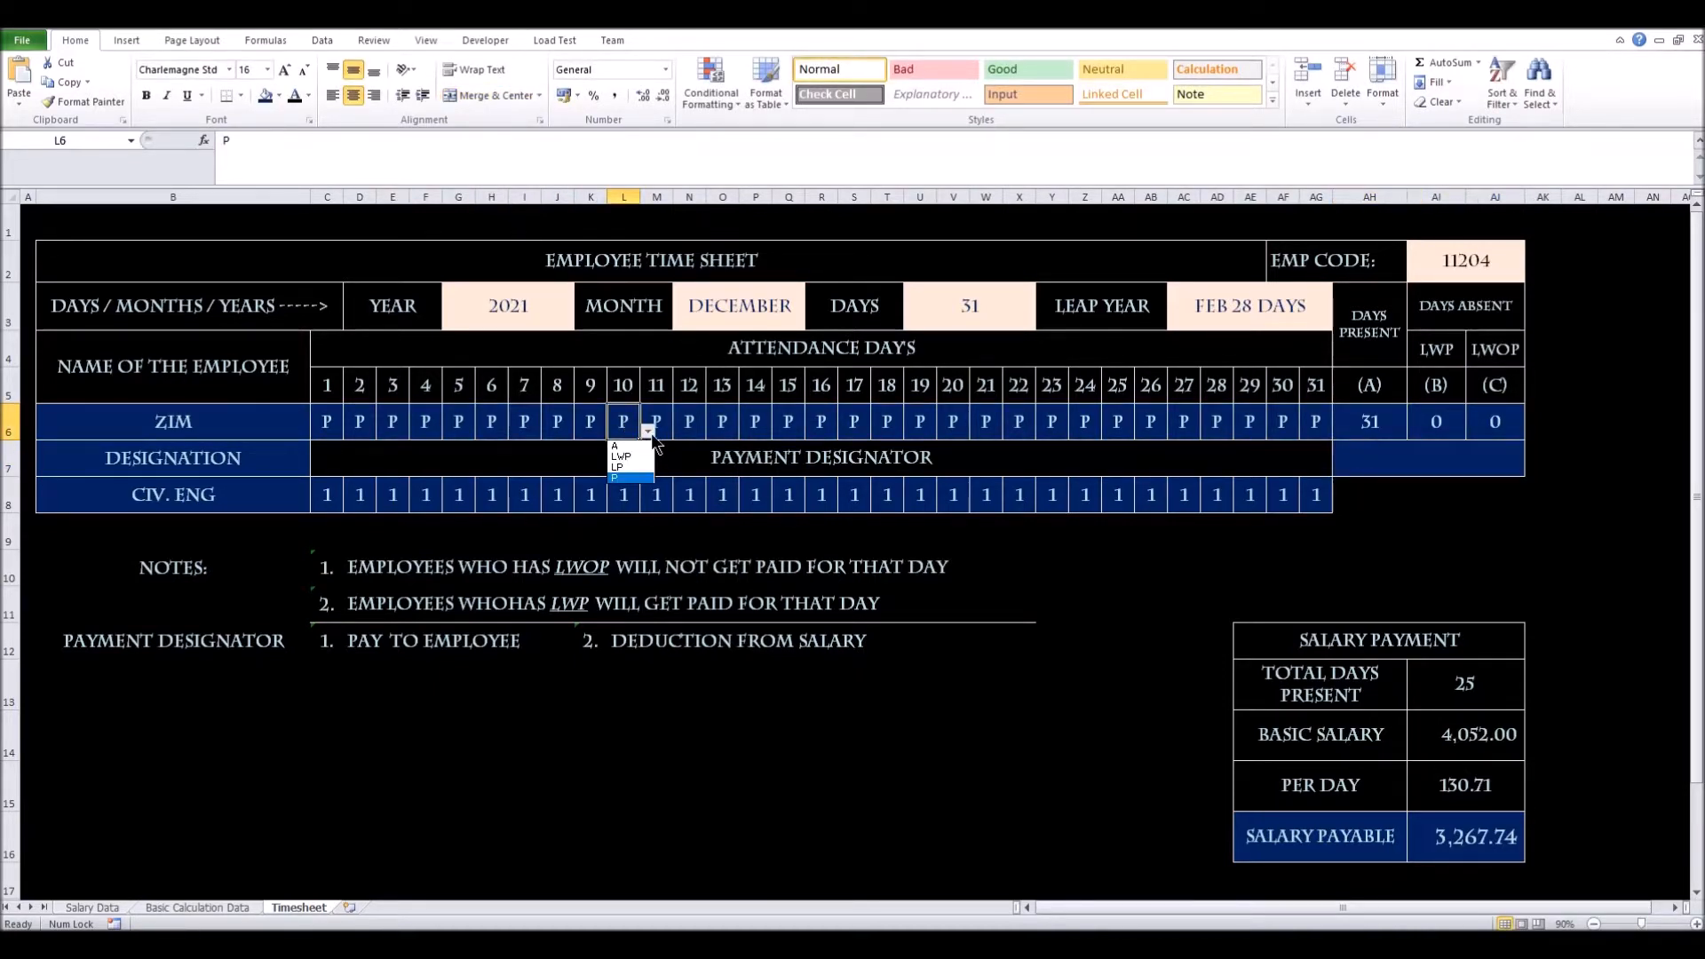
click(641, 446)
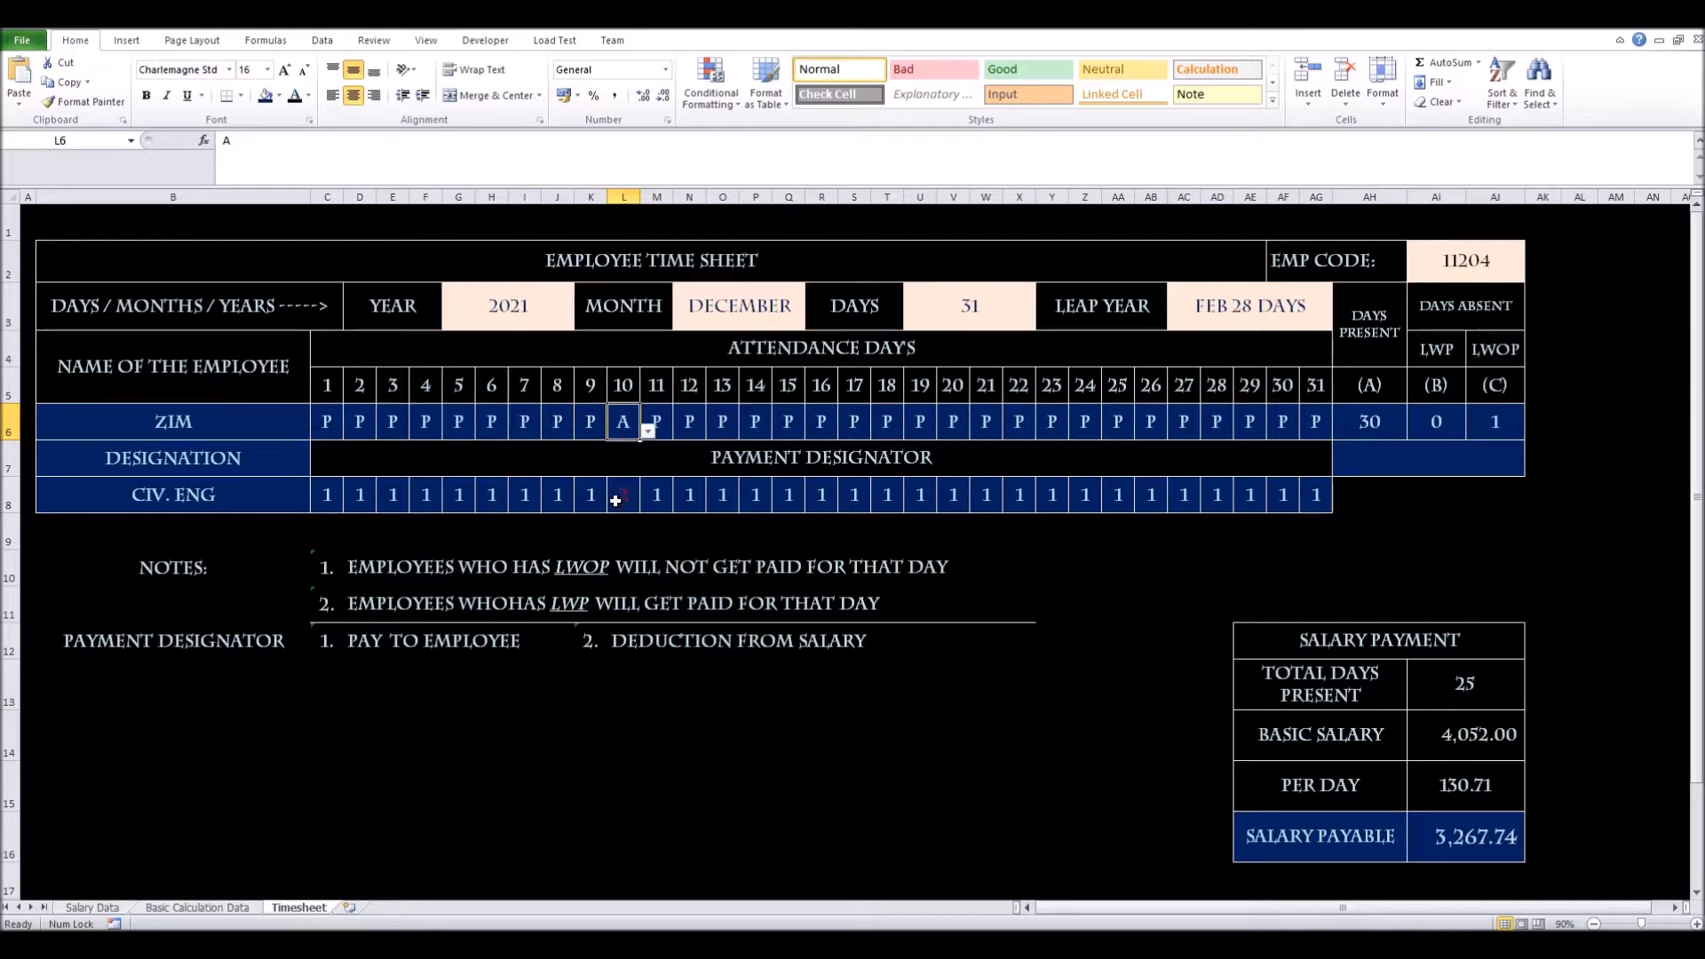
click(764, 420)
click(779, 432)
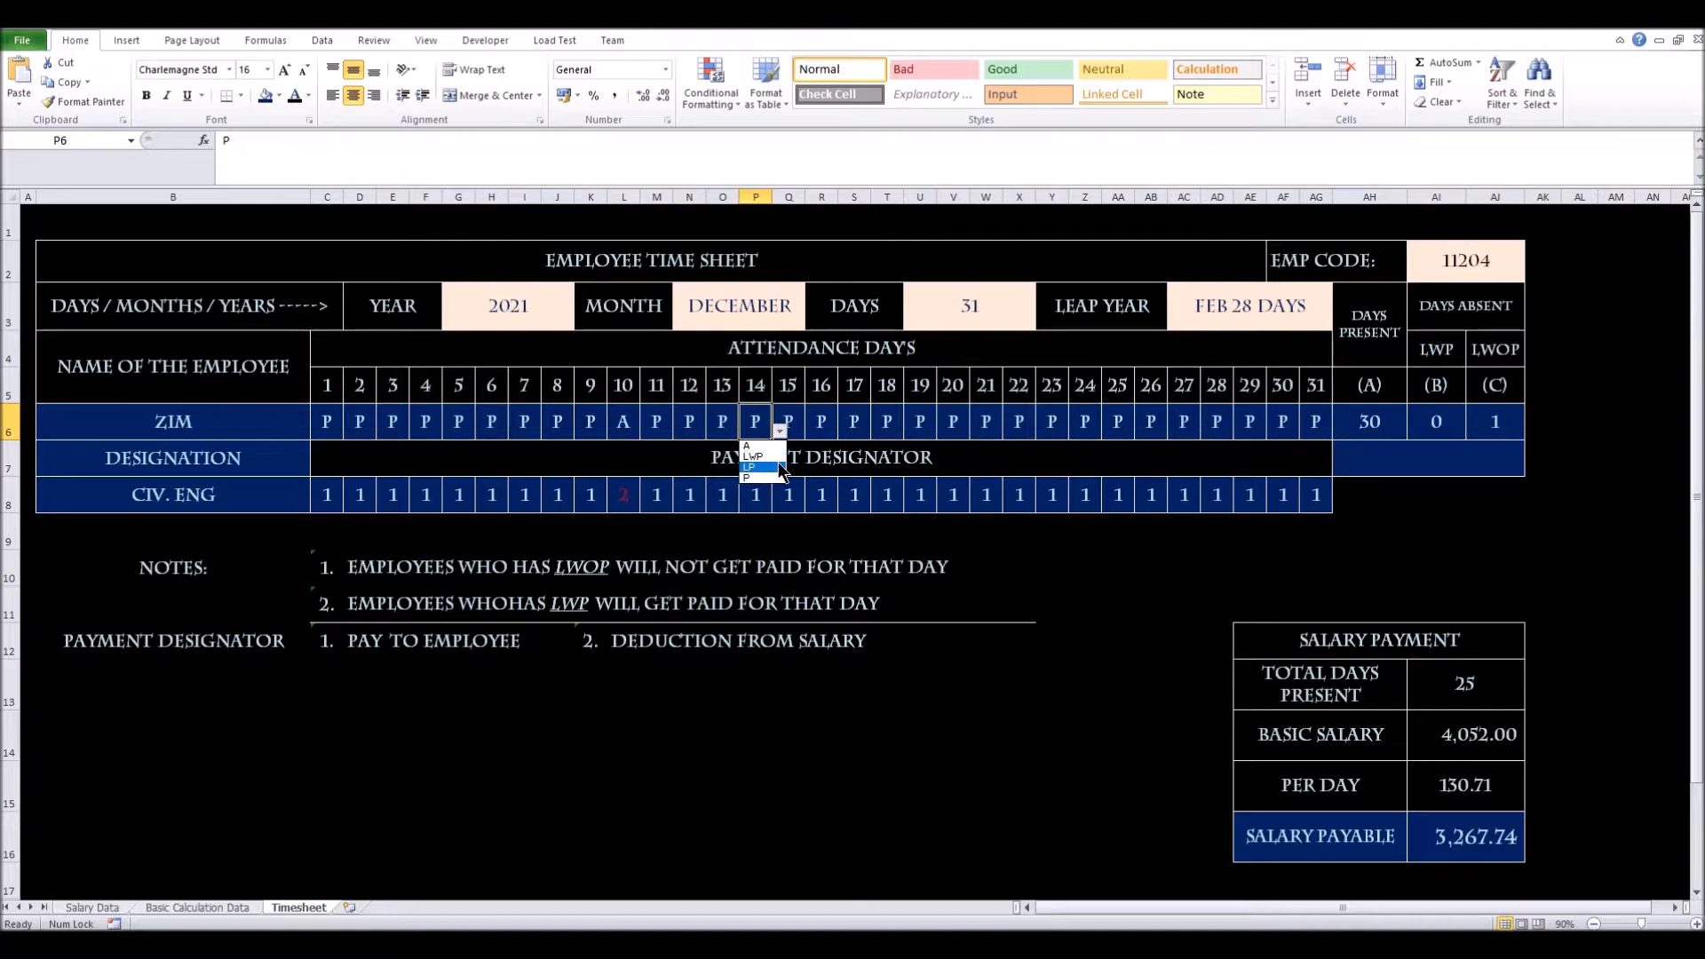
click(777, 459)
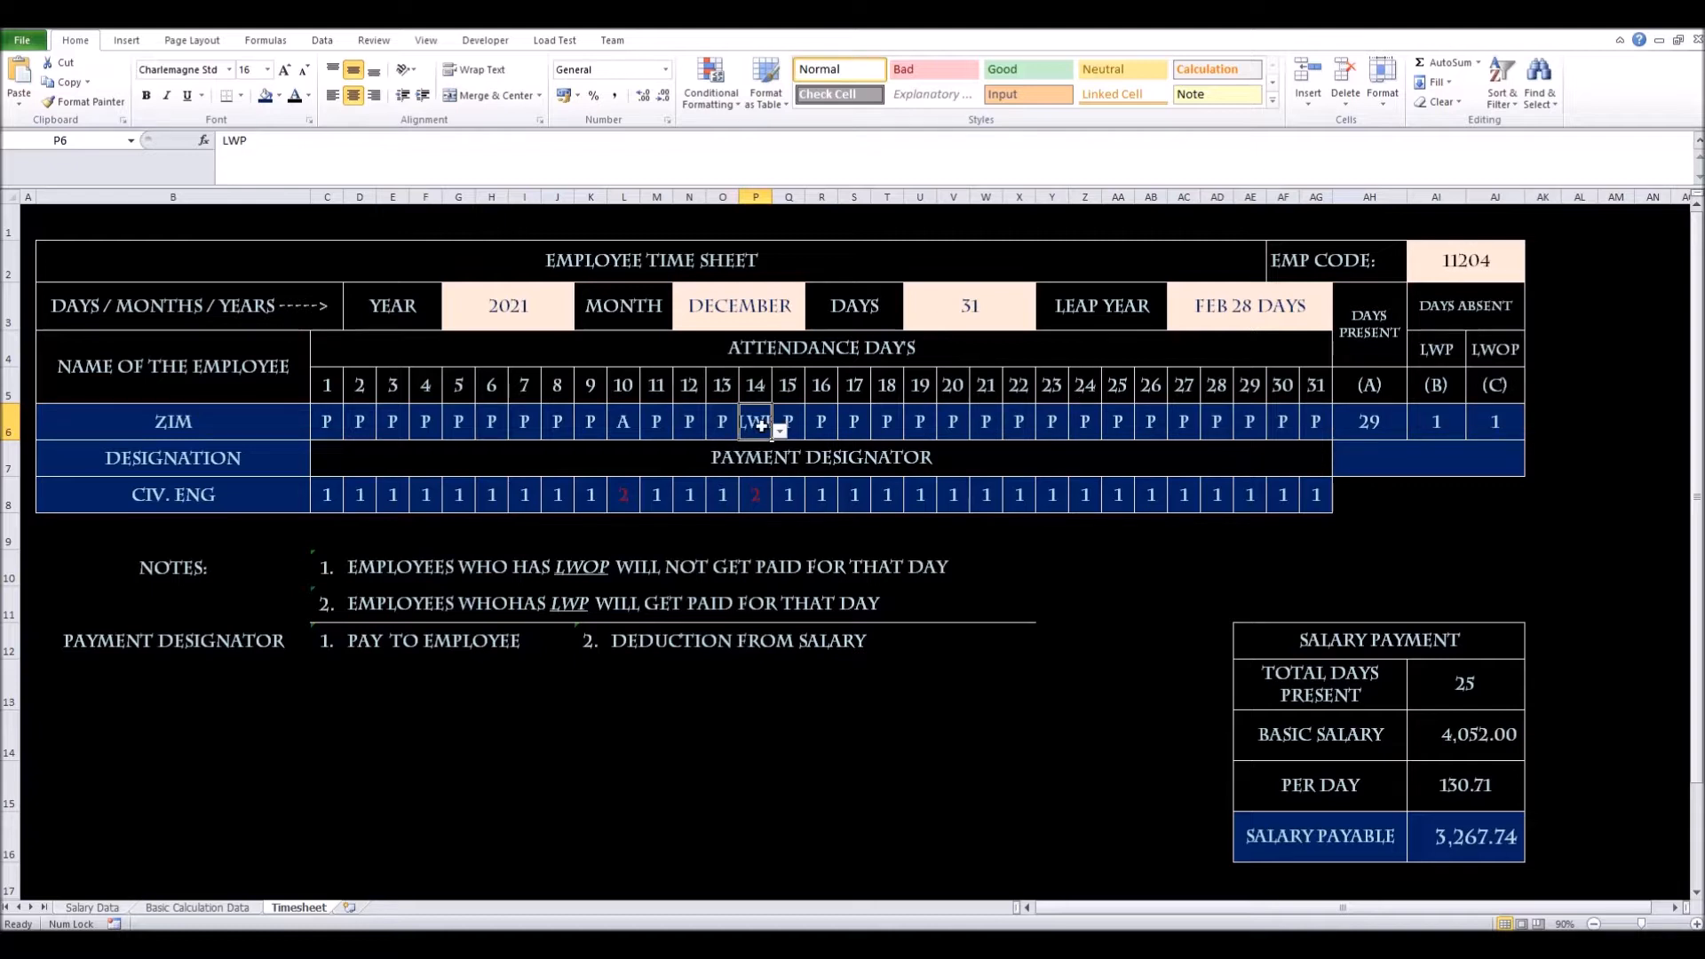
click(222, 910)
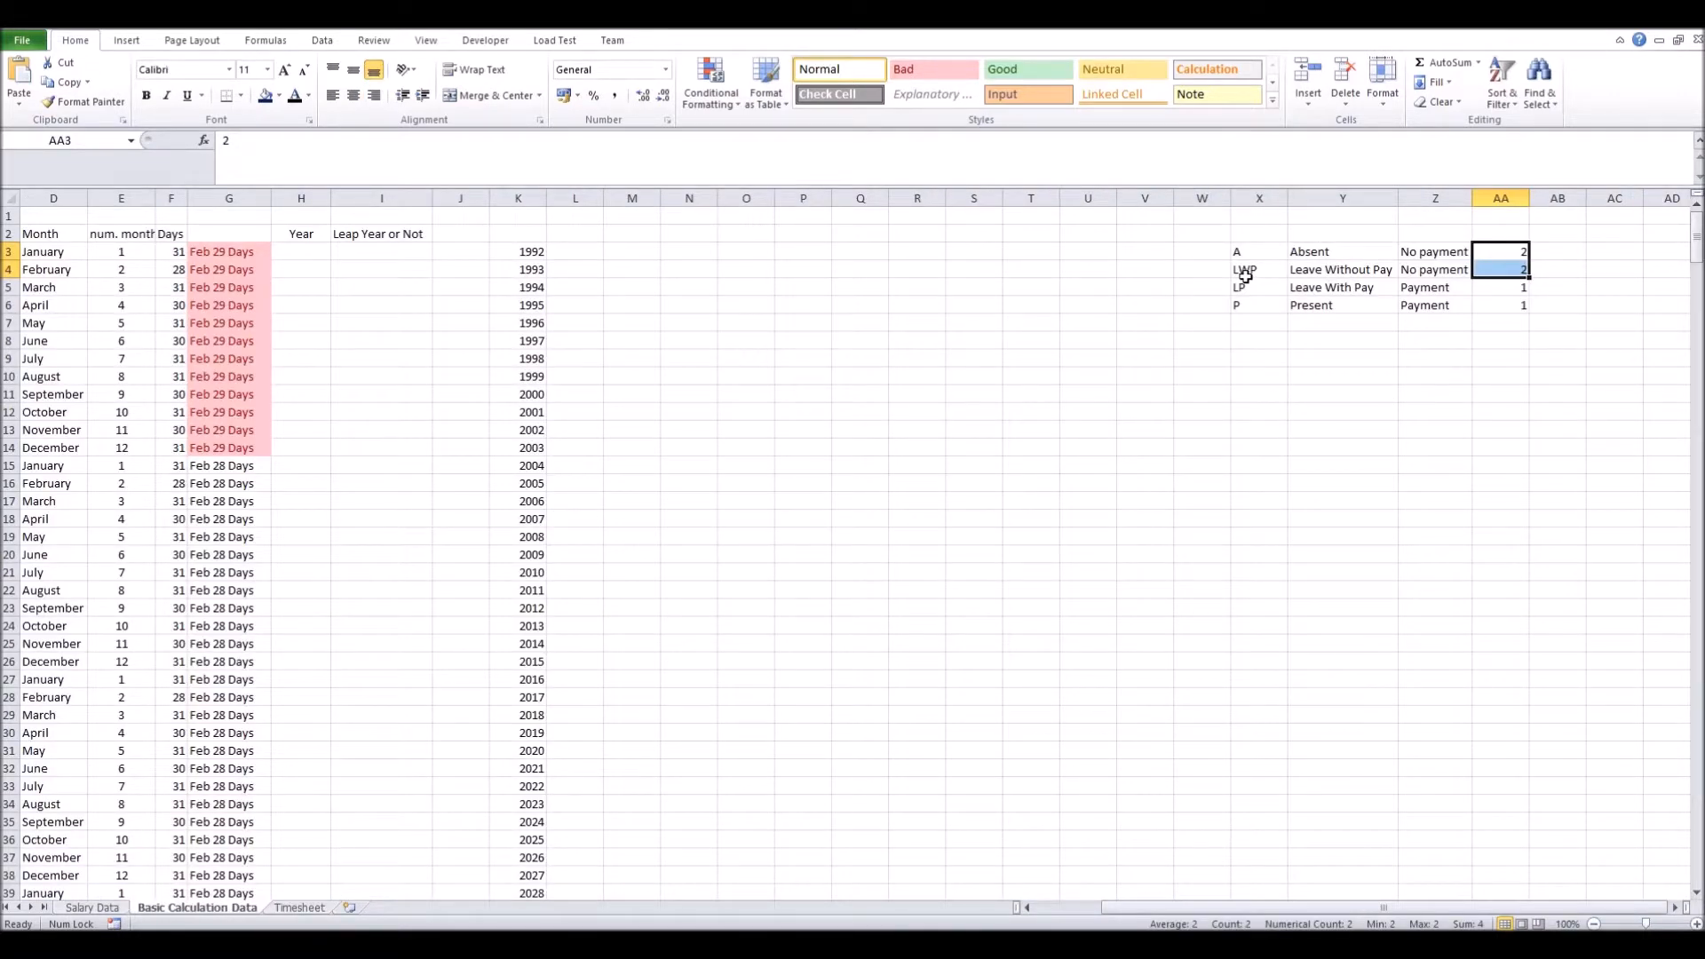
Change the Leave Without Pay code in X4 from LWP to LWOP
click(1338, 274)
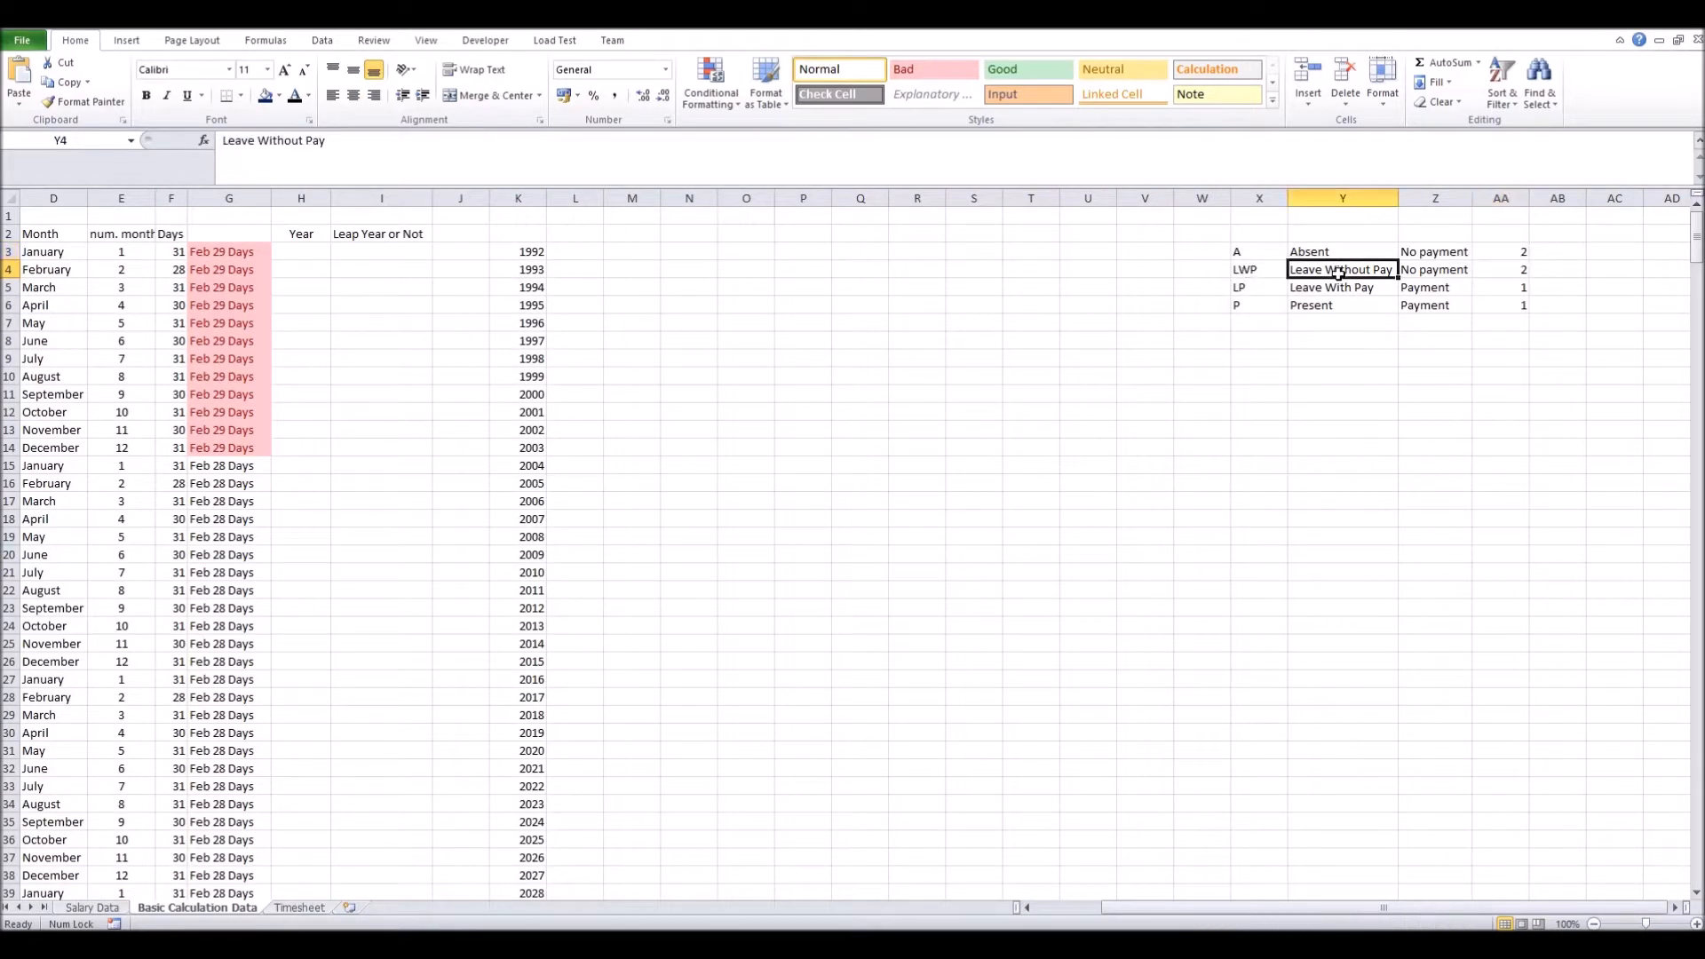
double_click(1246, 270)
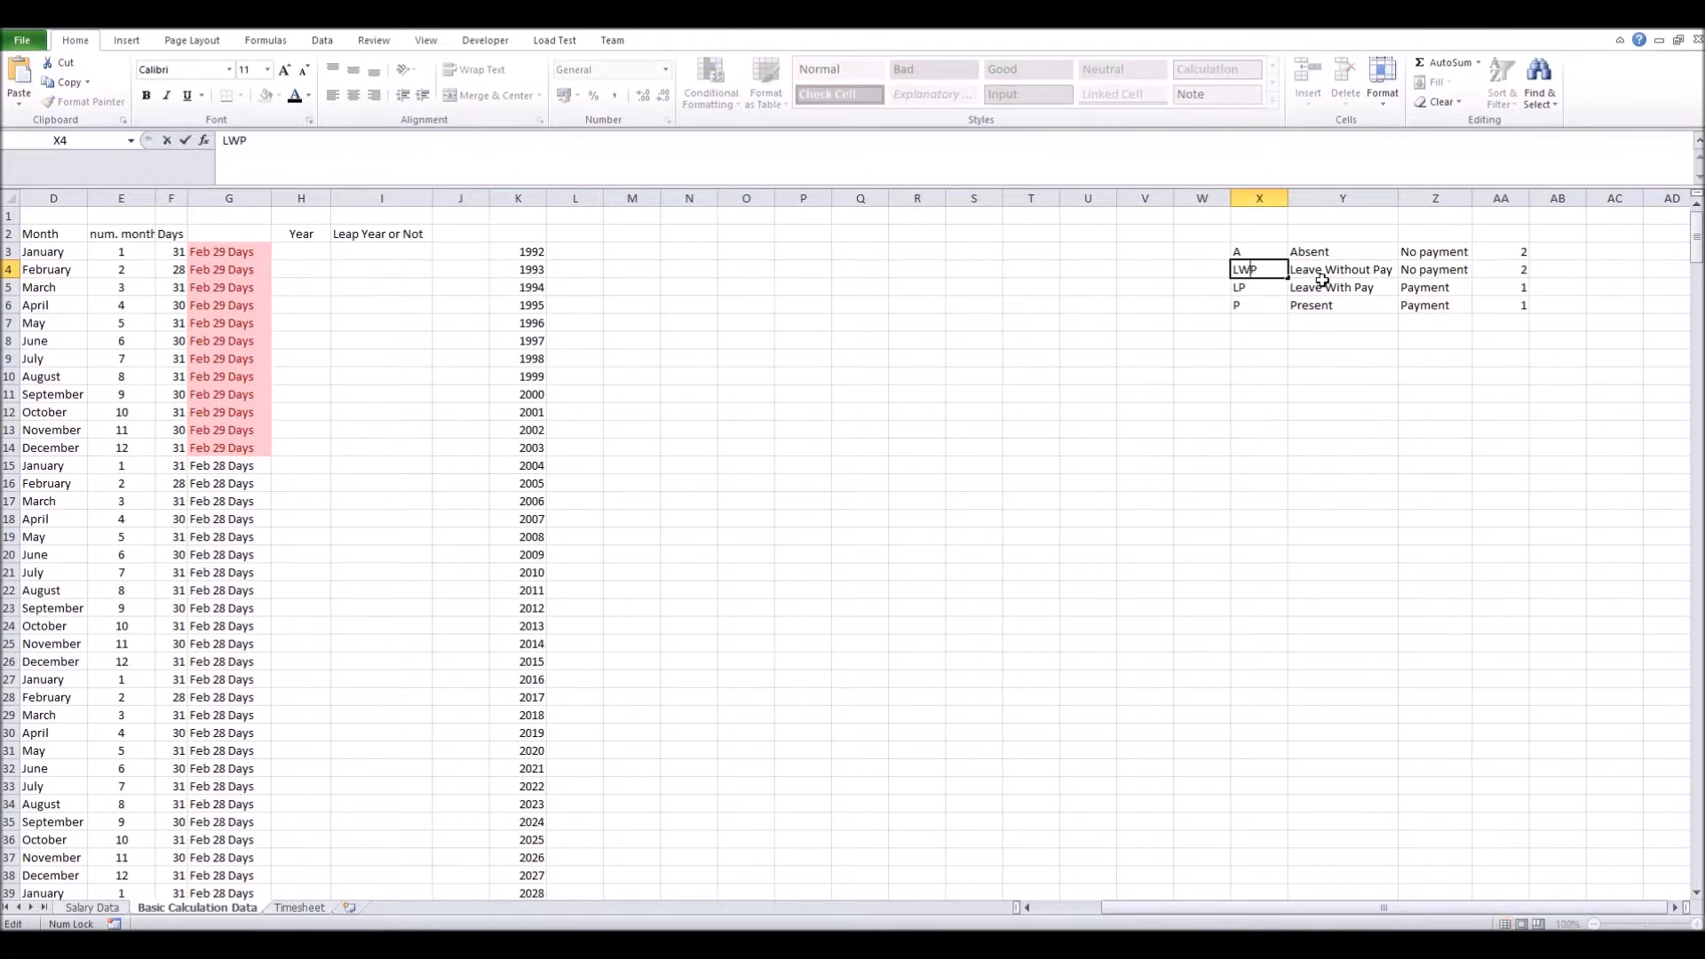
text(O)
key(Return)
Mark day 14 as LWOP on the Timesheet
click(300, 907)
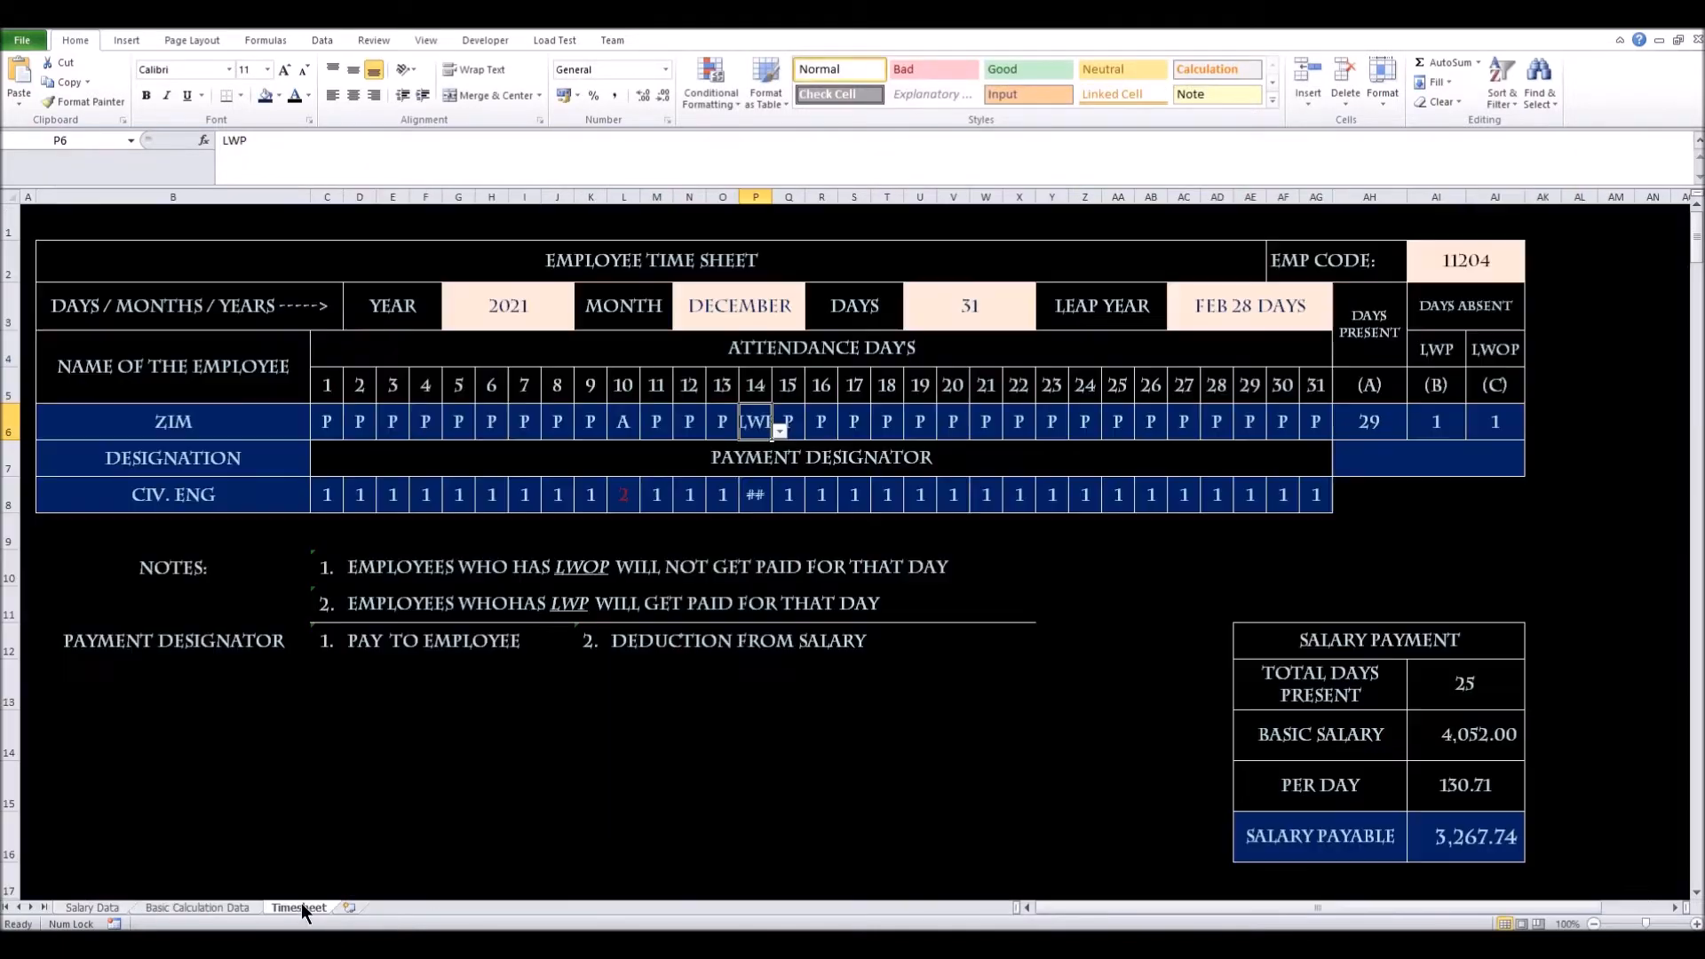
click(779, 430)
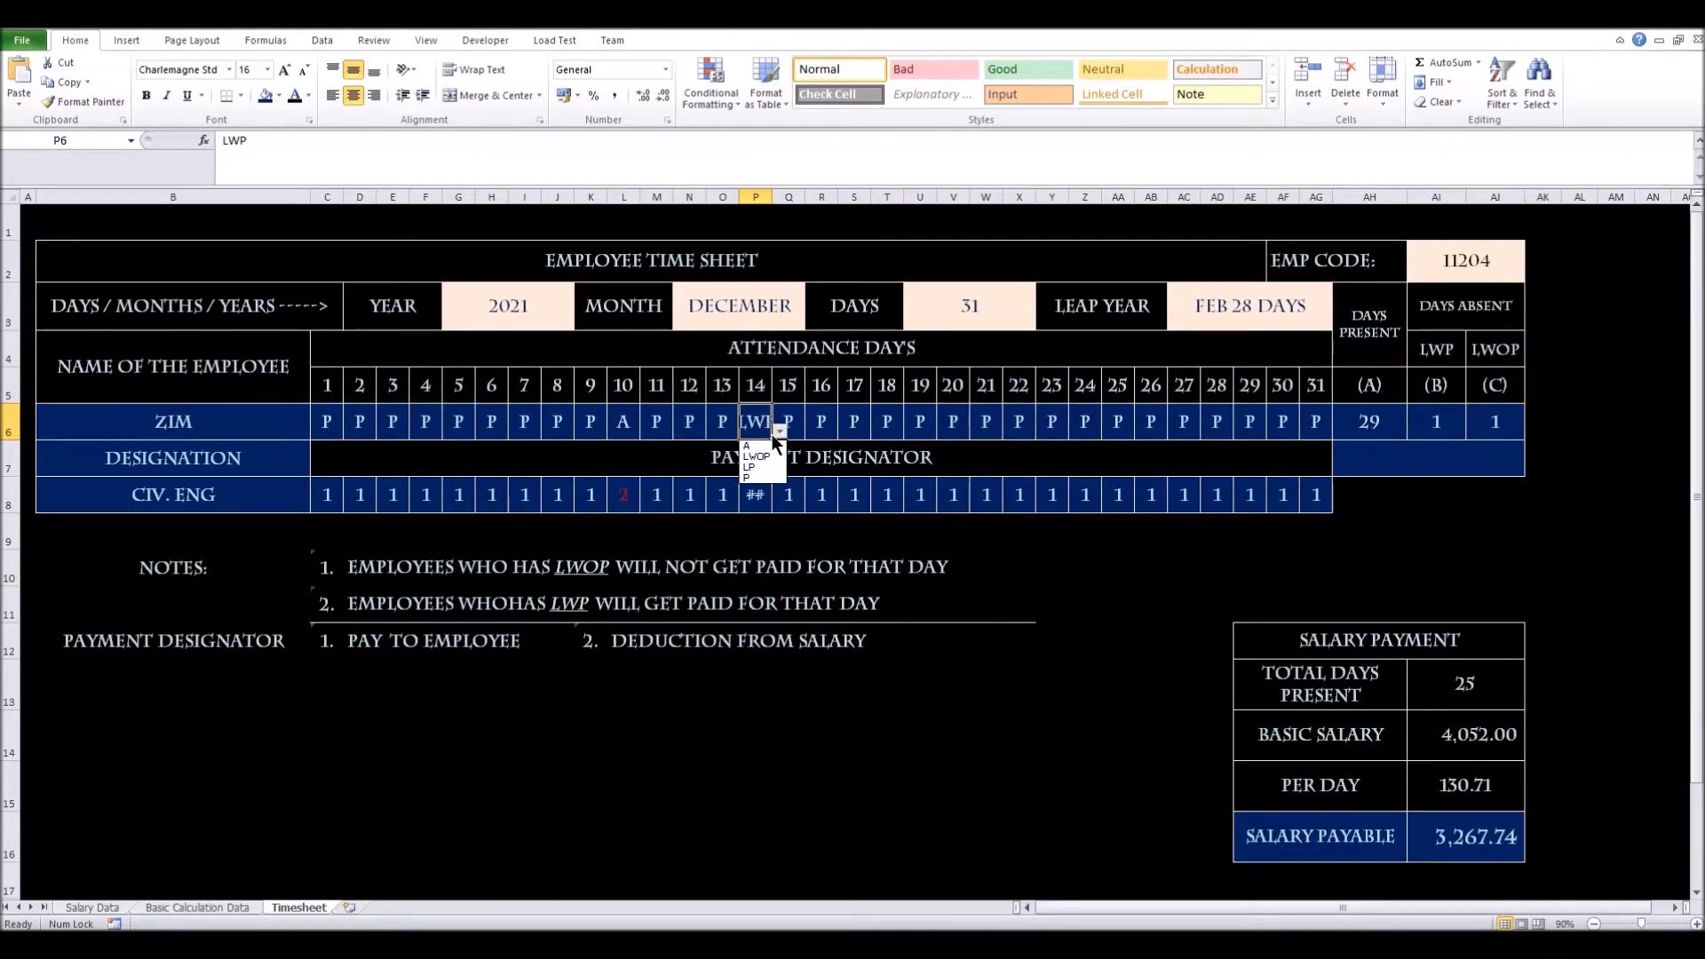
click(767, 453)
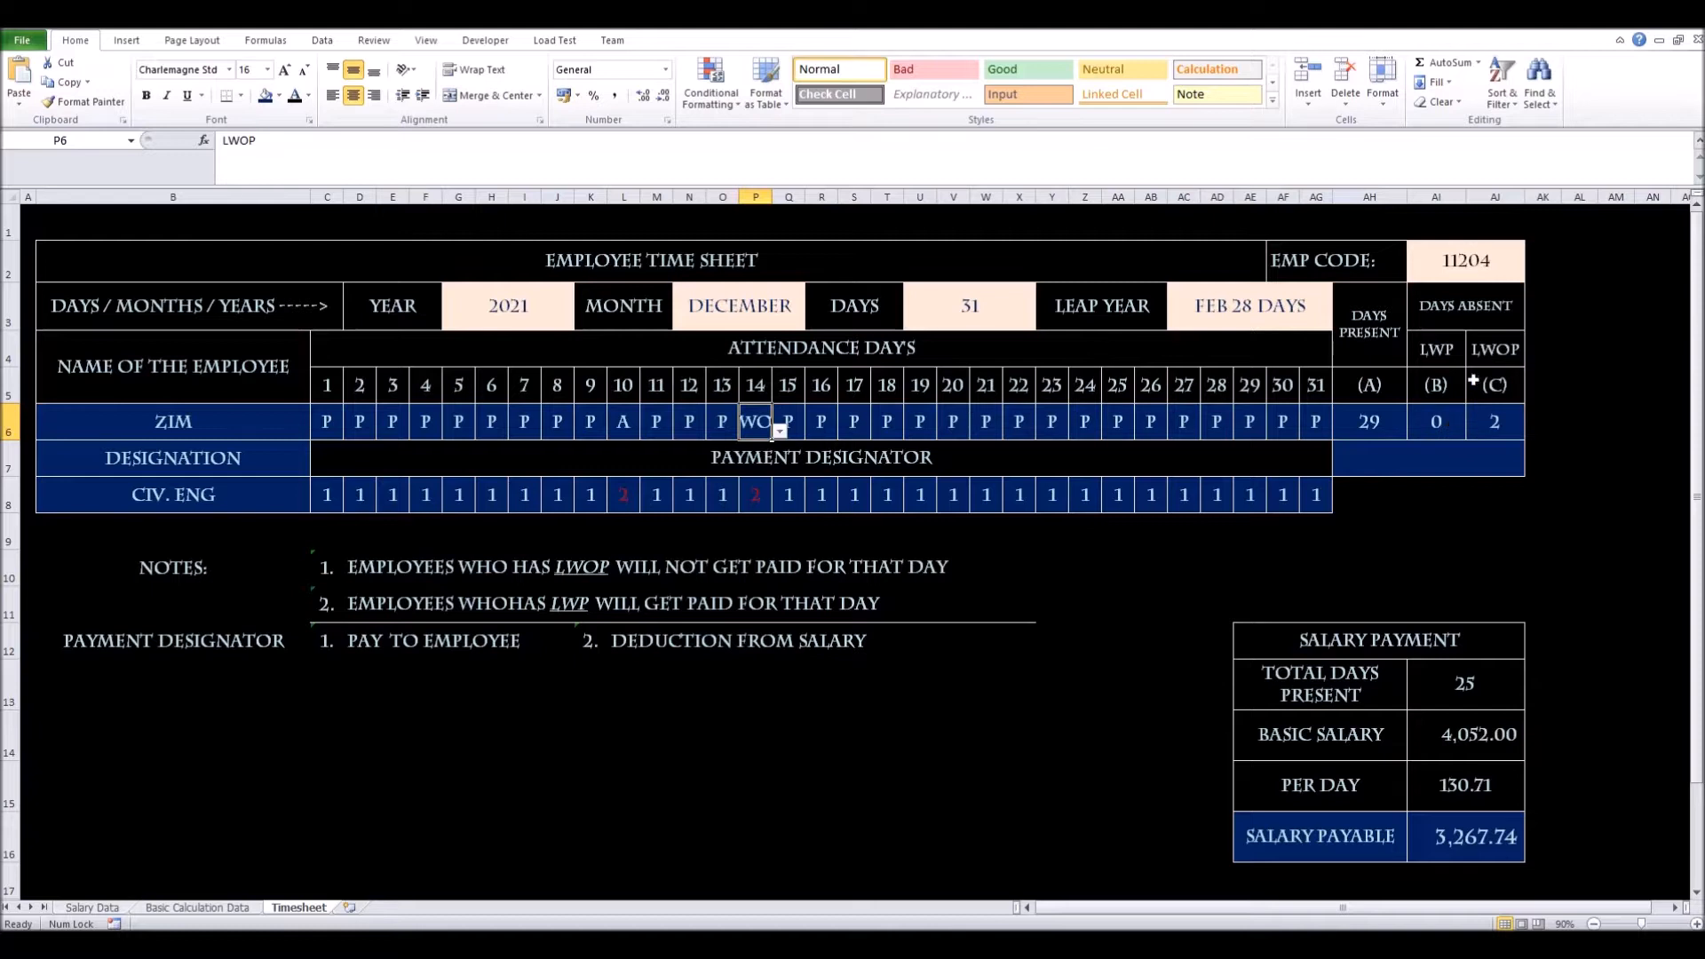
click(1499, 423)
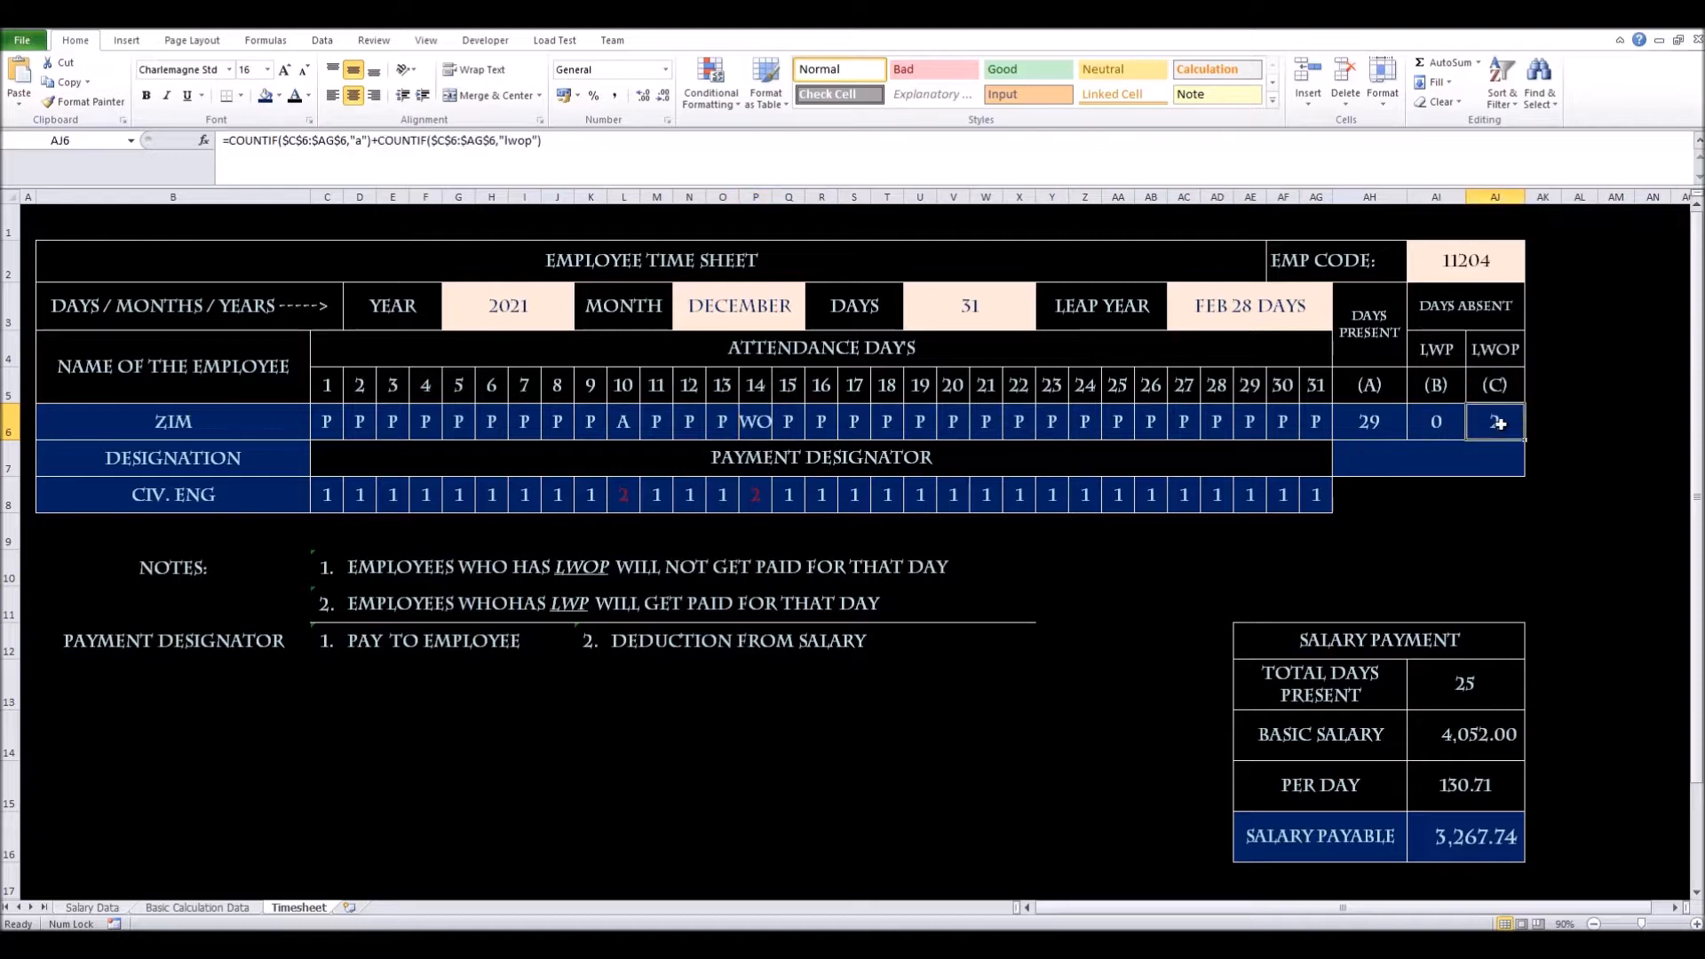
Fill days 16 to 21 (R6:W6) with LP, dropping Days Present to 23
click(819, 435)
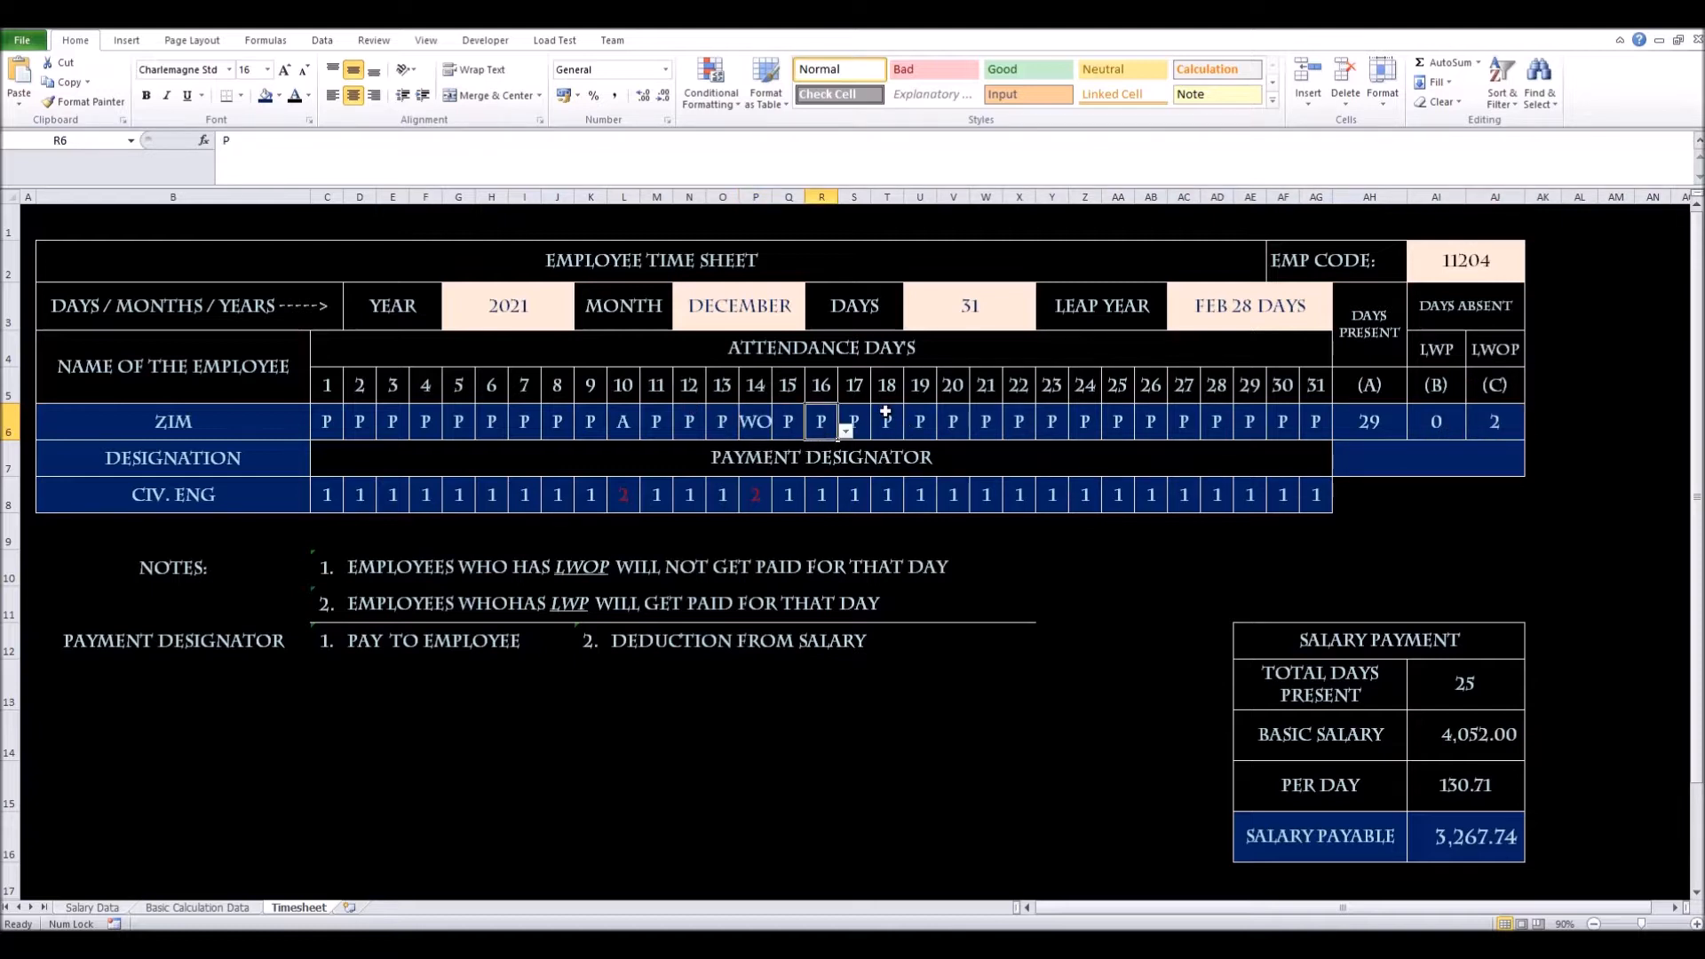
drag(818, 433, 984, 428)
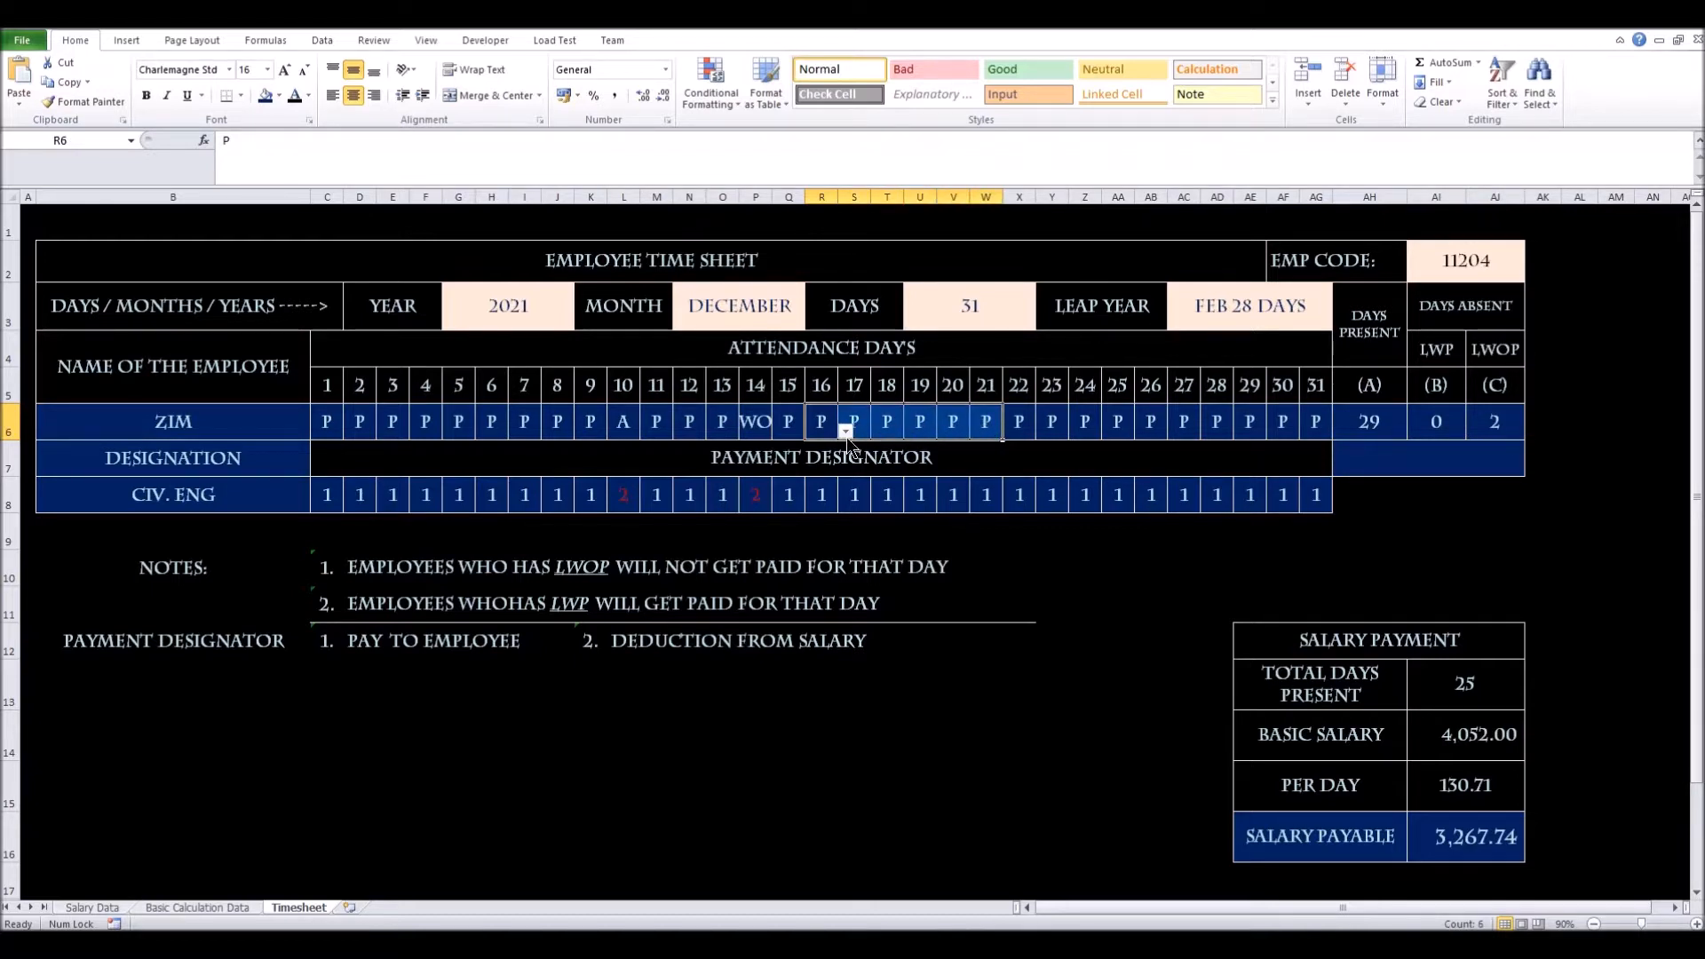
drag(834, 428, 978, 423)
drag(978, 422, 978, 423)
click(848, 466)
key(ctrl+r)
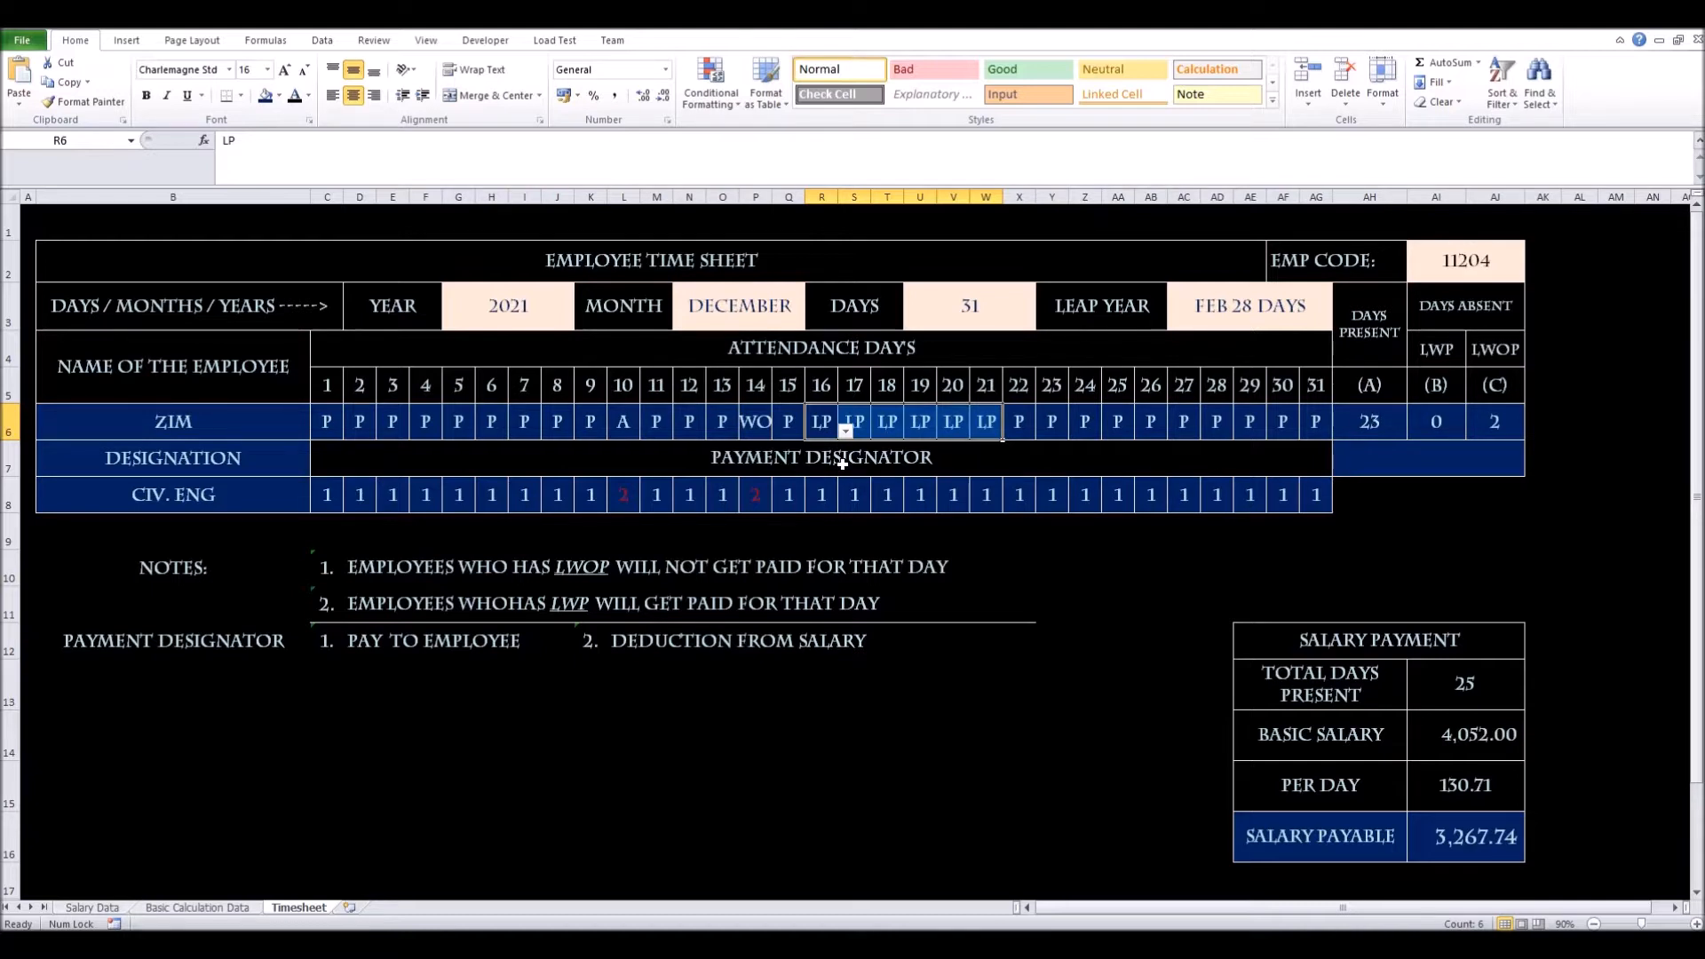
click(1048, 428)
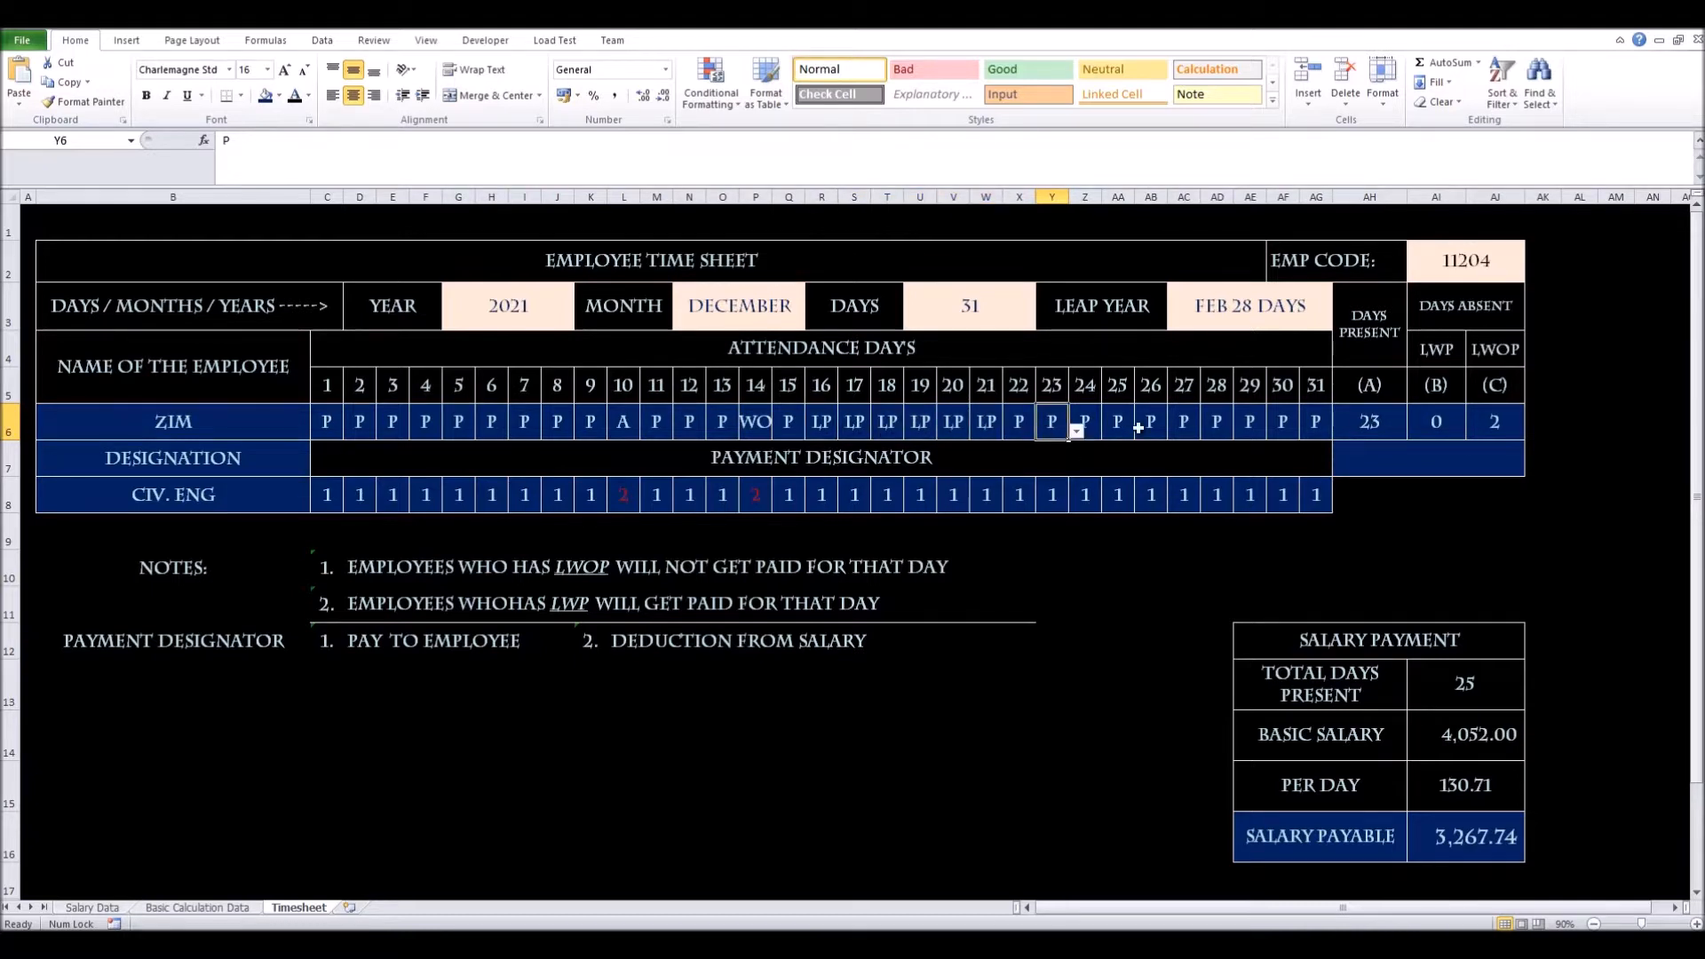
Change AI6's COUNTIF criterion from "lwp" to "lp", now counting 6 days
click(1429, 354)
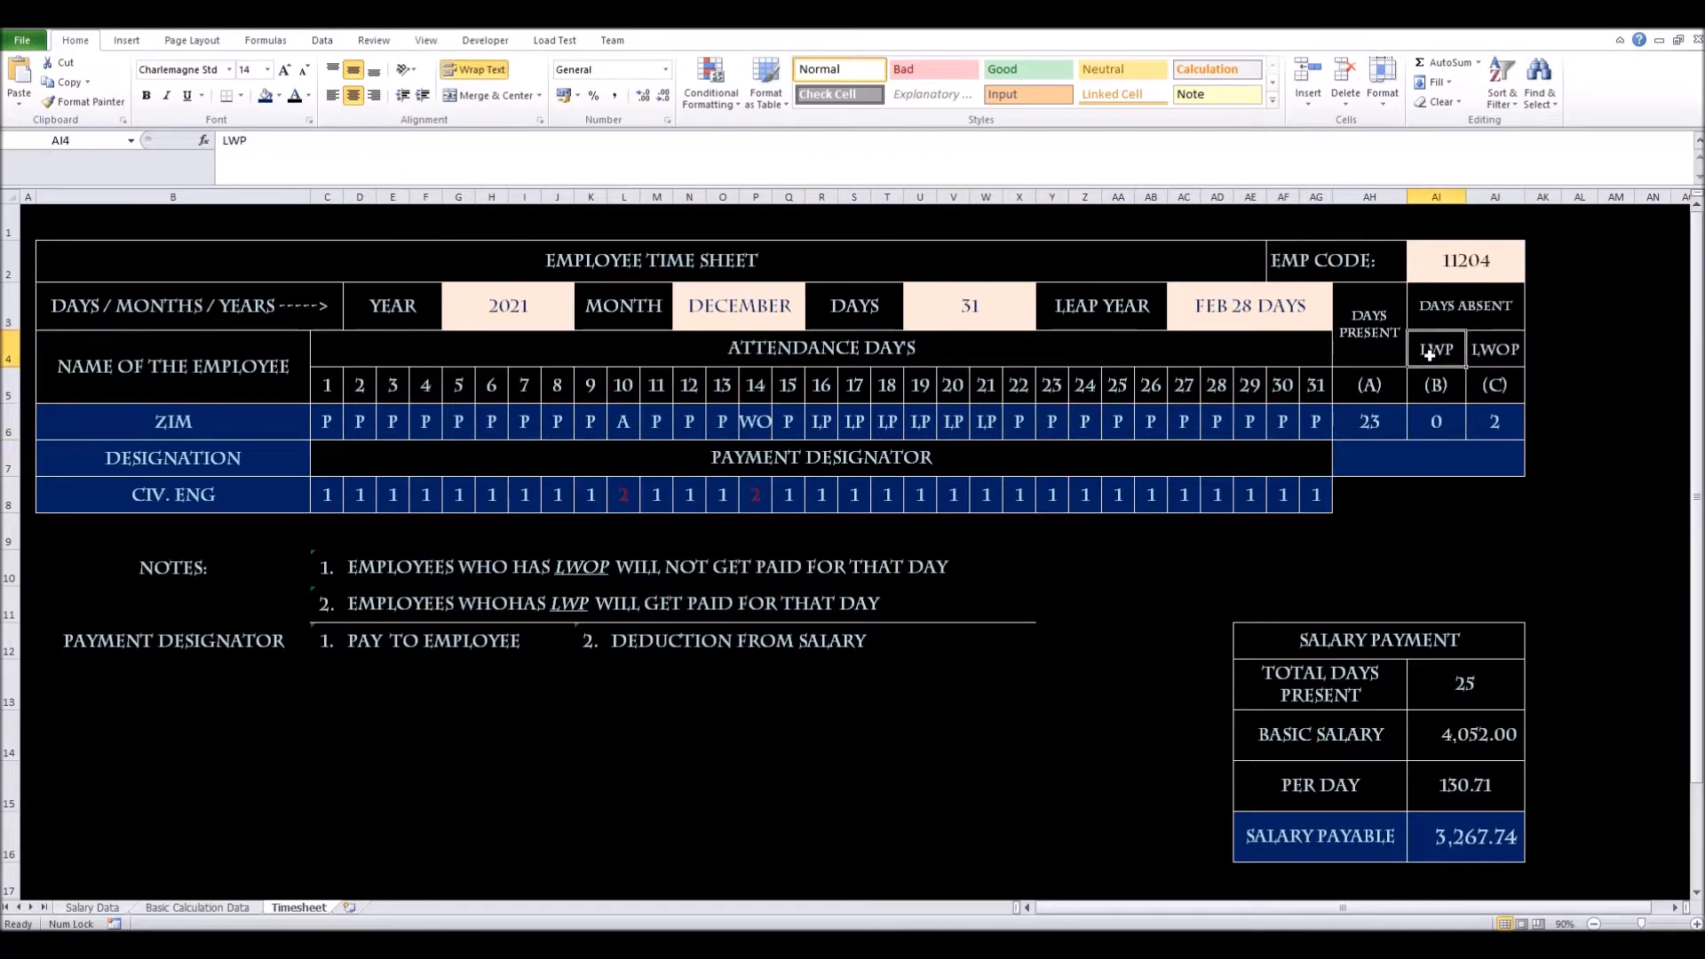
click(1449, 426)
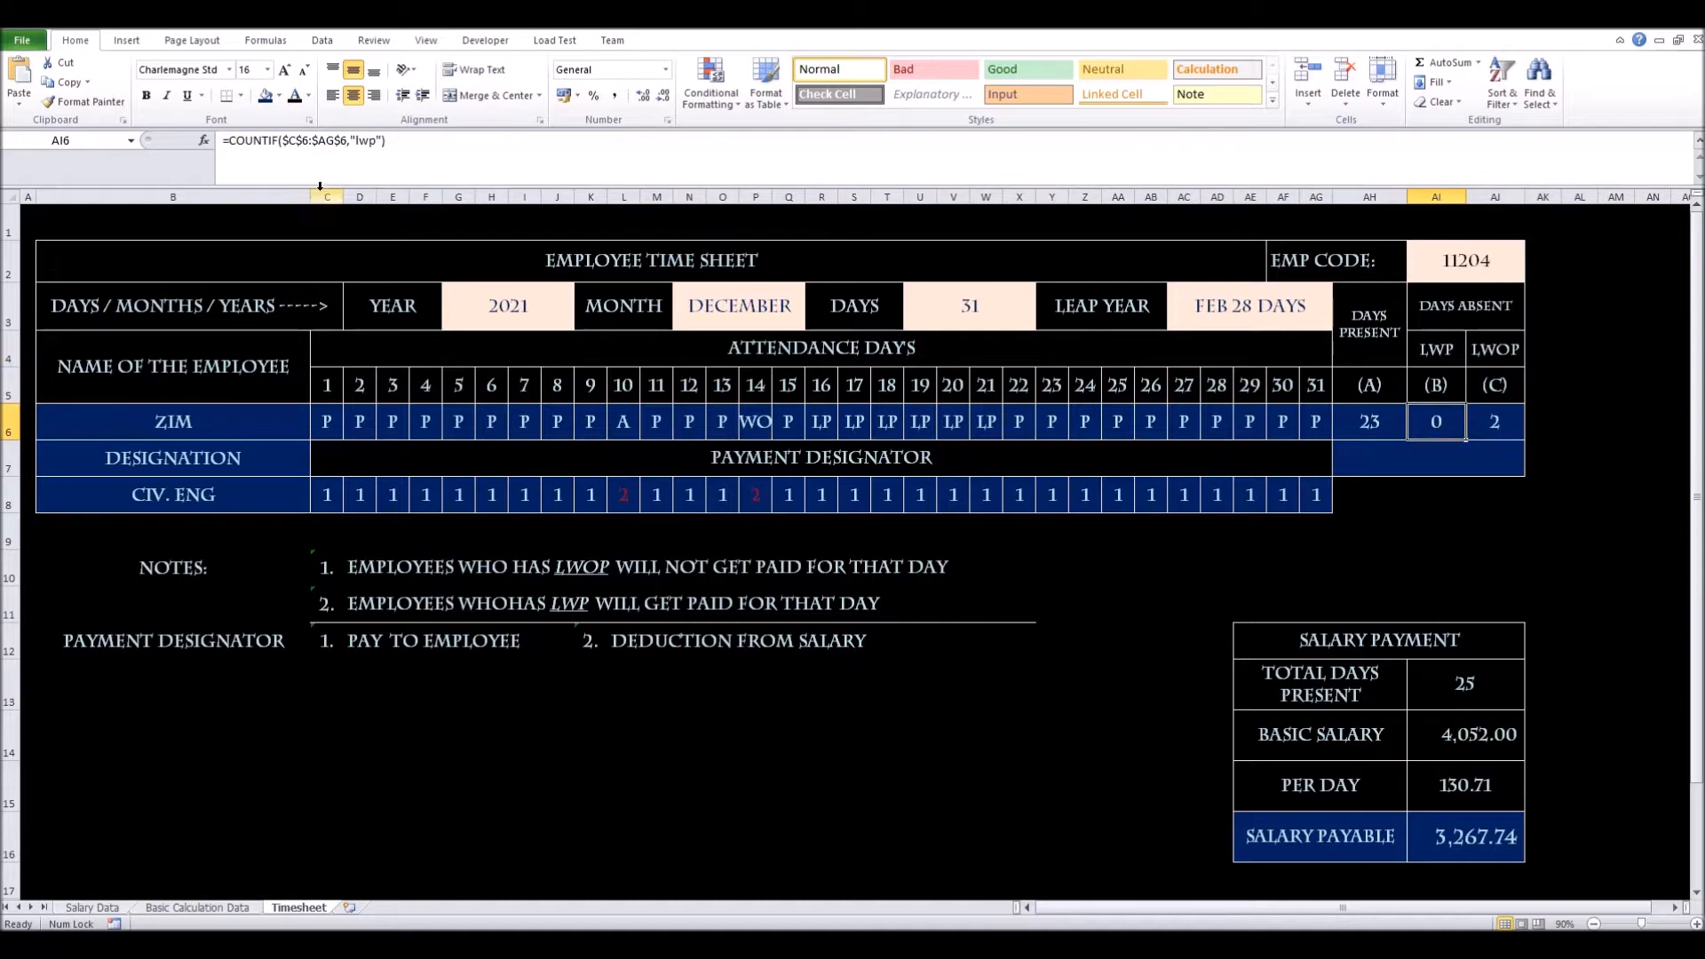
click(365, 144)
key(BackSpace)
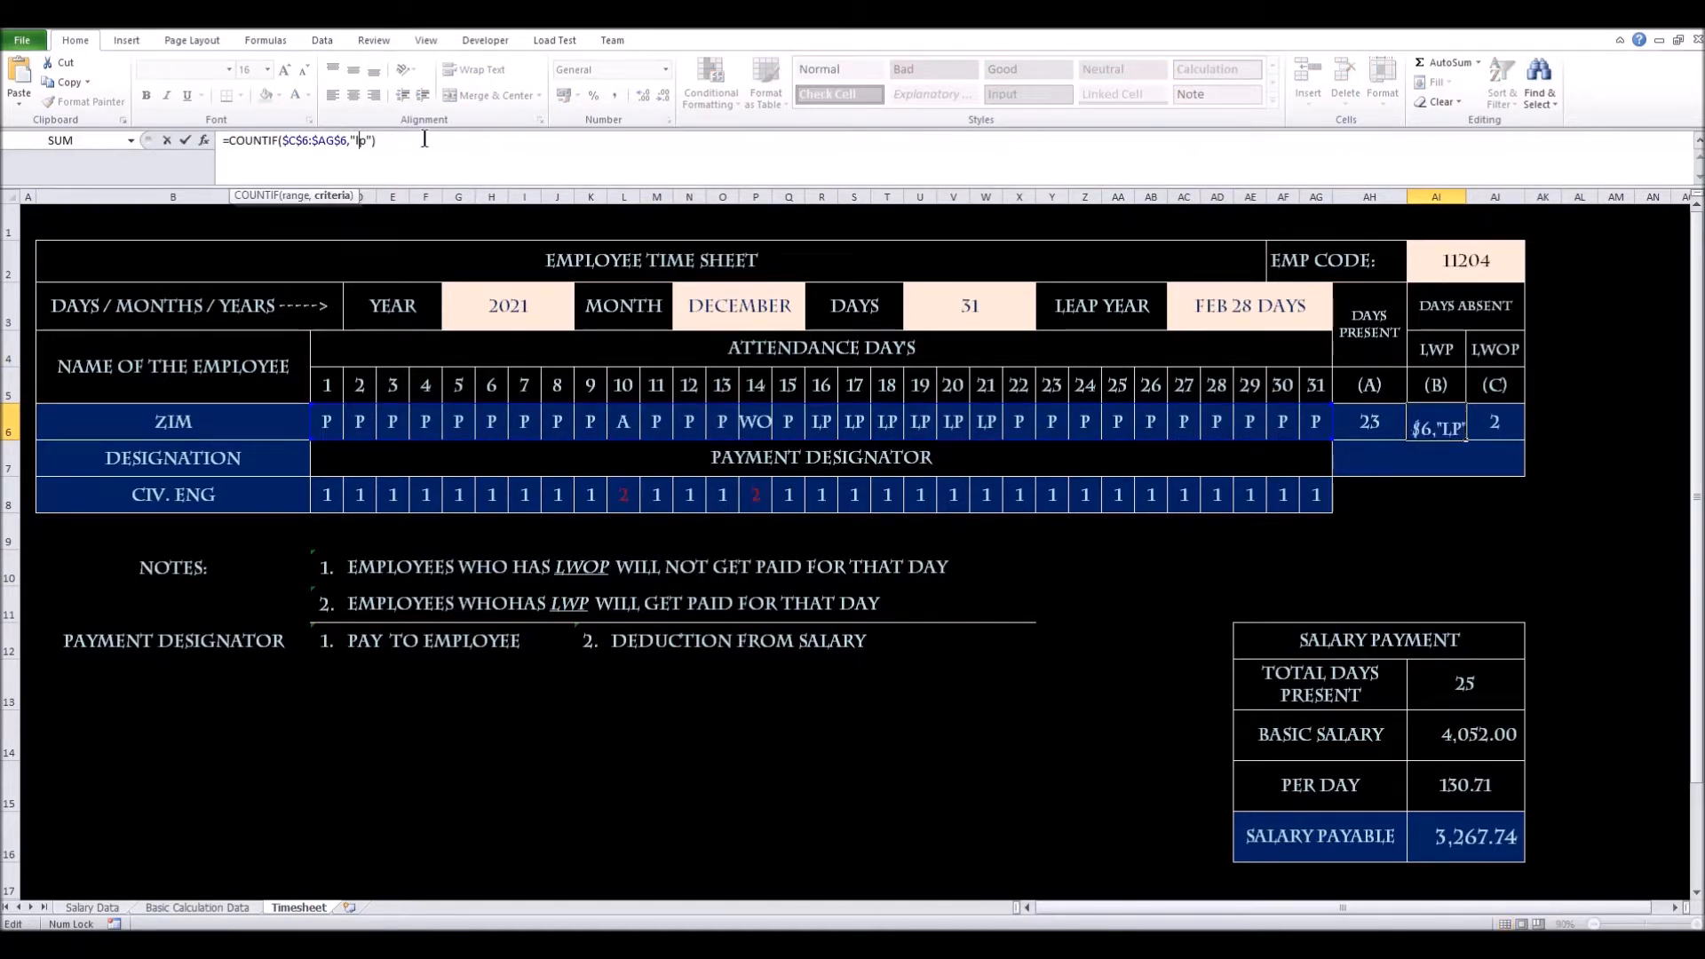
key(Return)
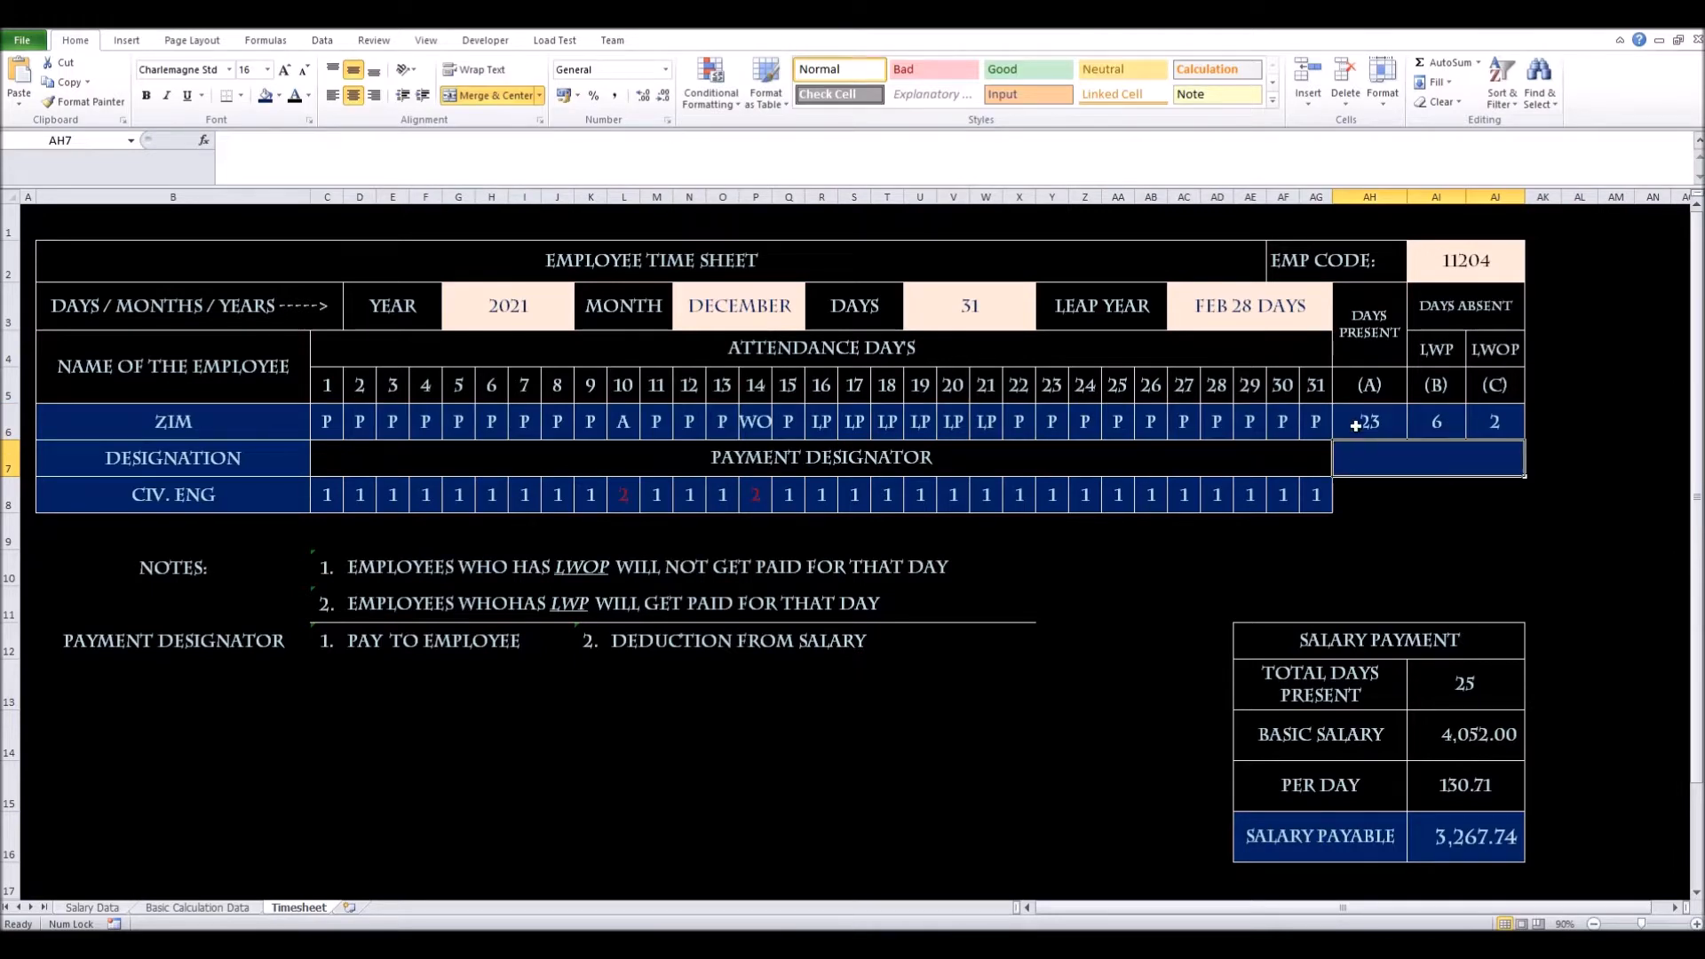
click(1445, 427)
Rename the AI4 header from LWP to LP and review the count formulas
click(1423, 355)
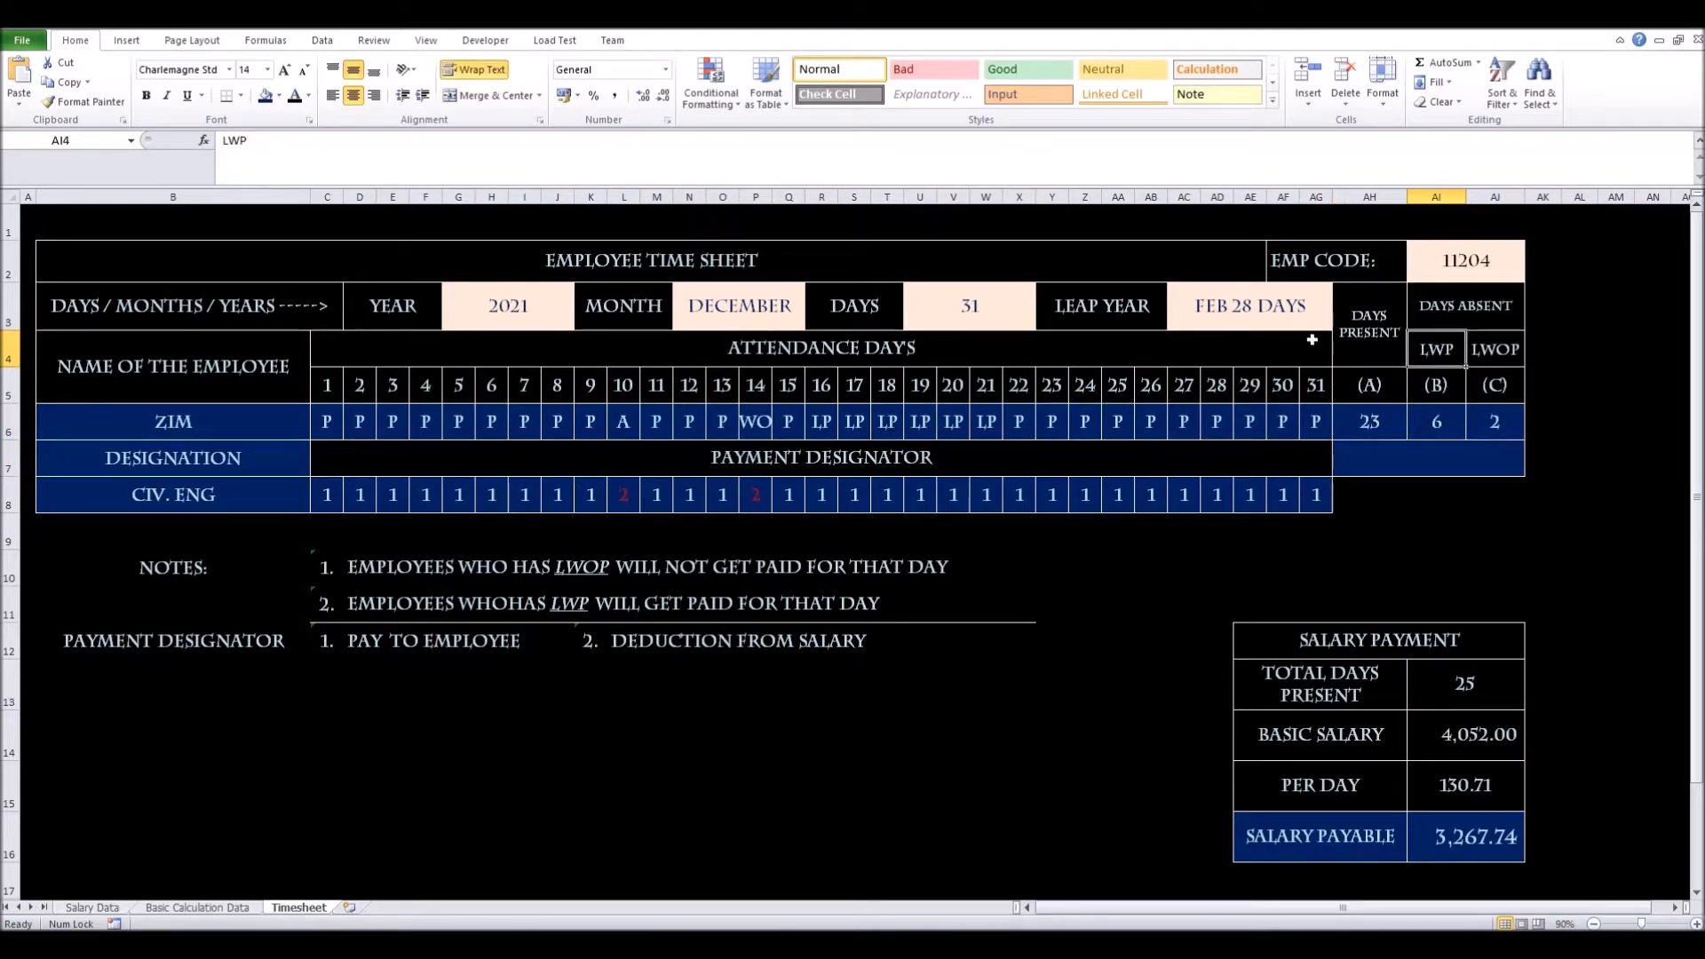
click(240, 139)
key(BackSpace)
key(Return)
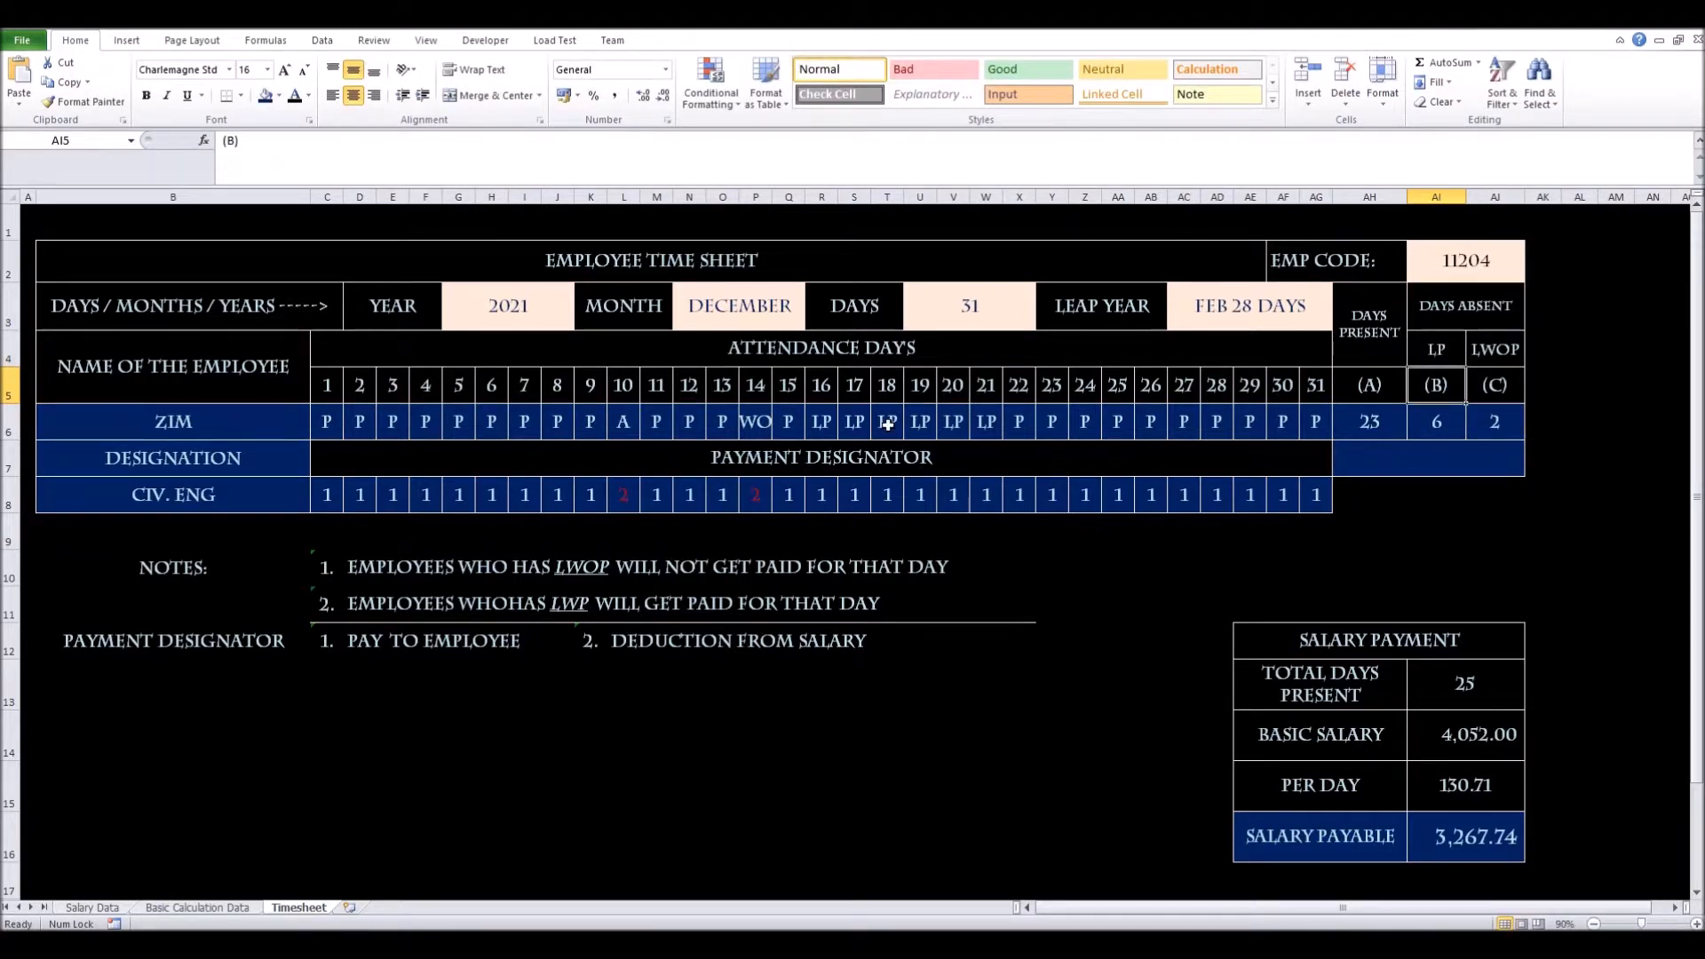
click(1372, 424)
click(1435, 424)
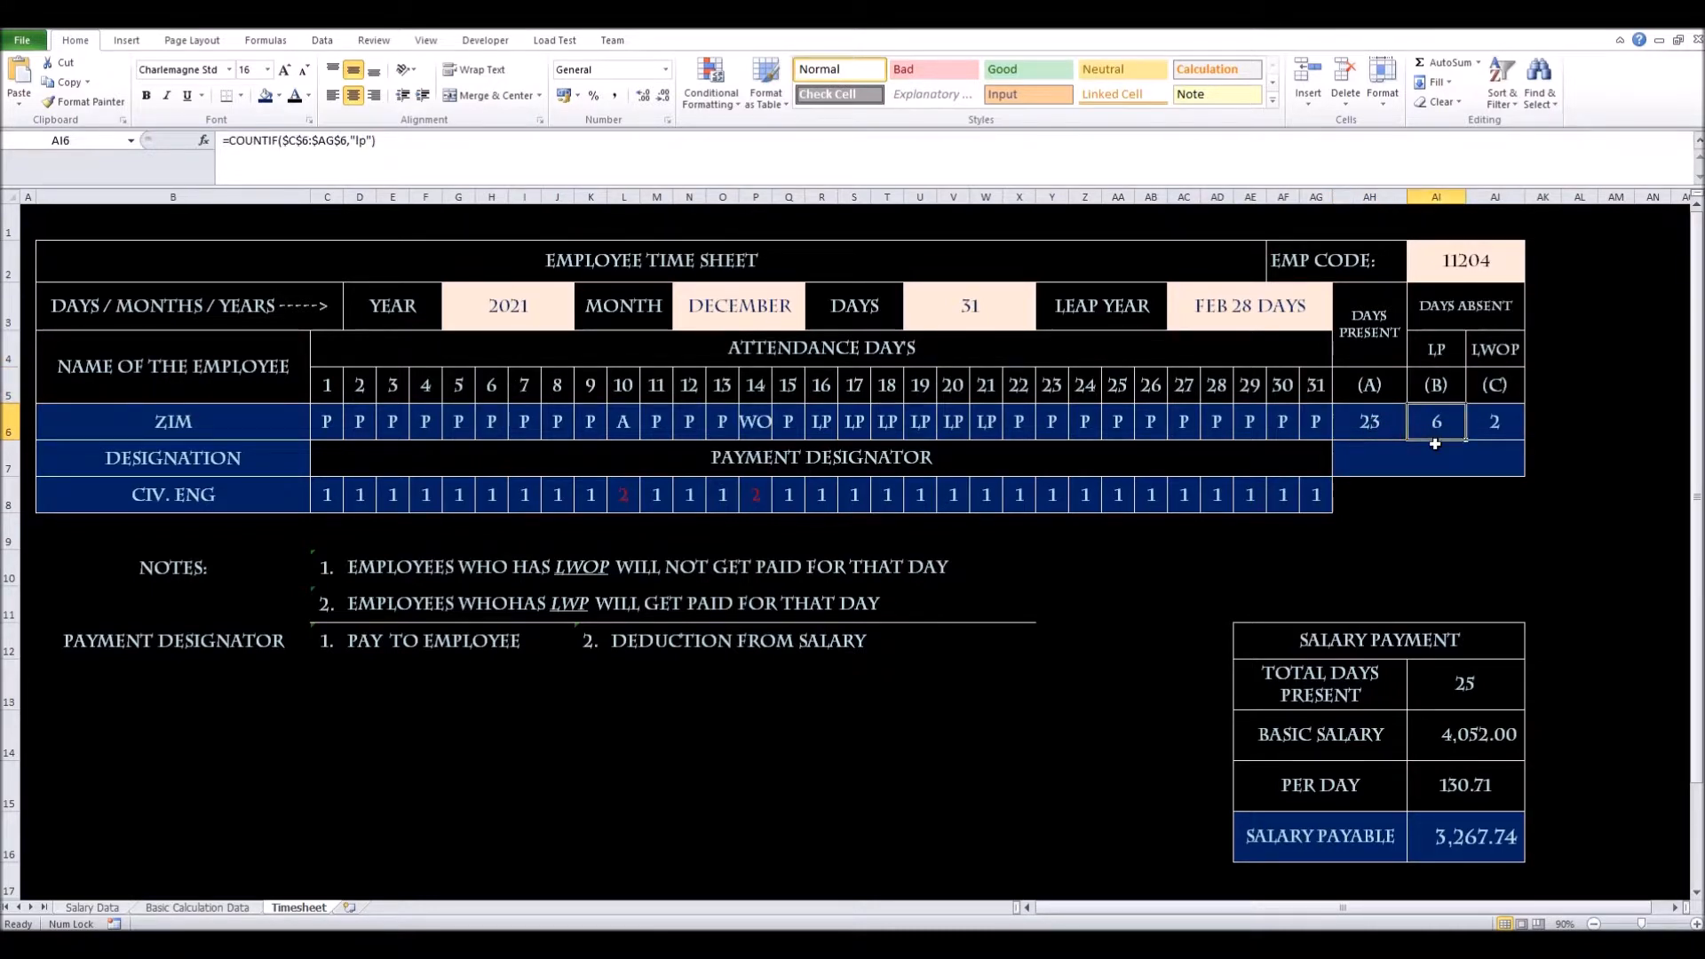
click(1509, 424)
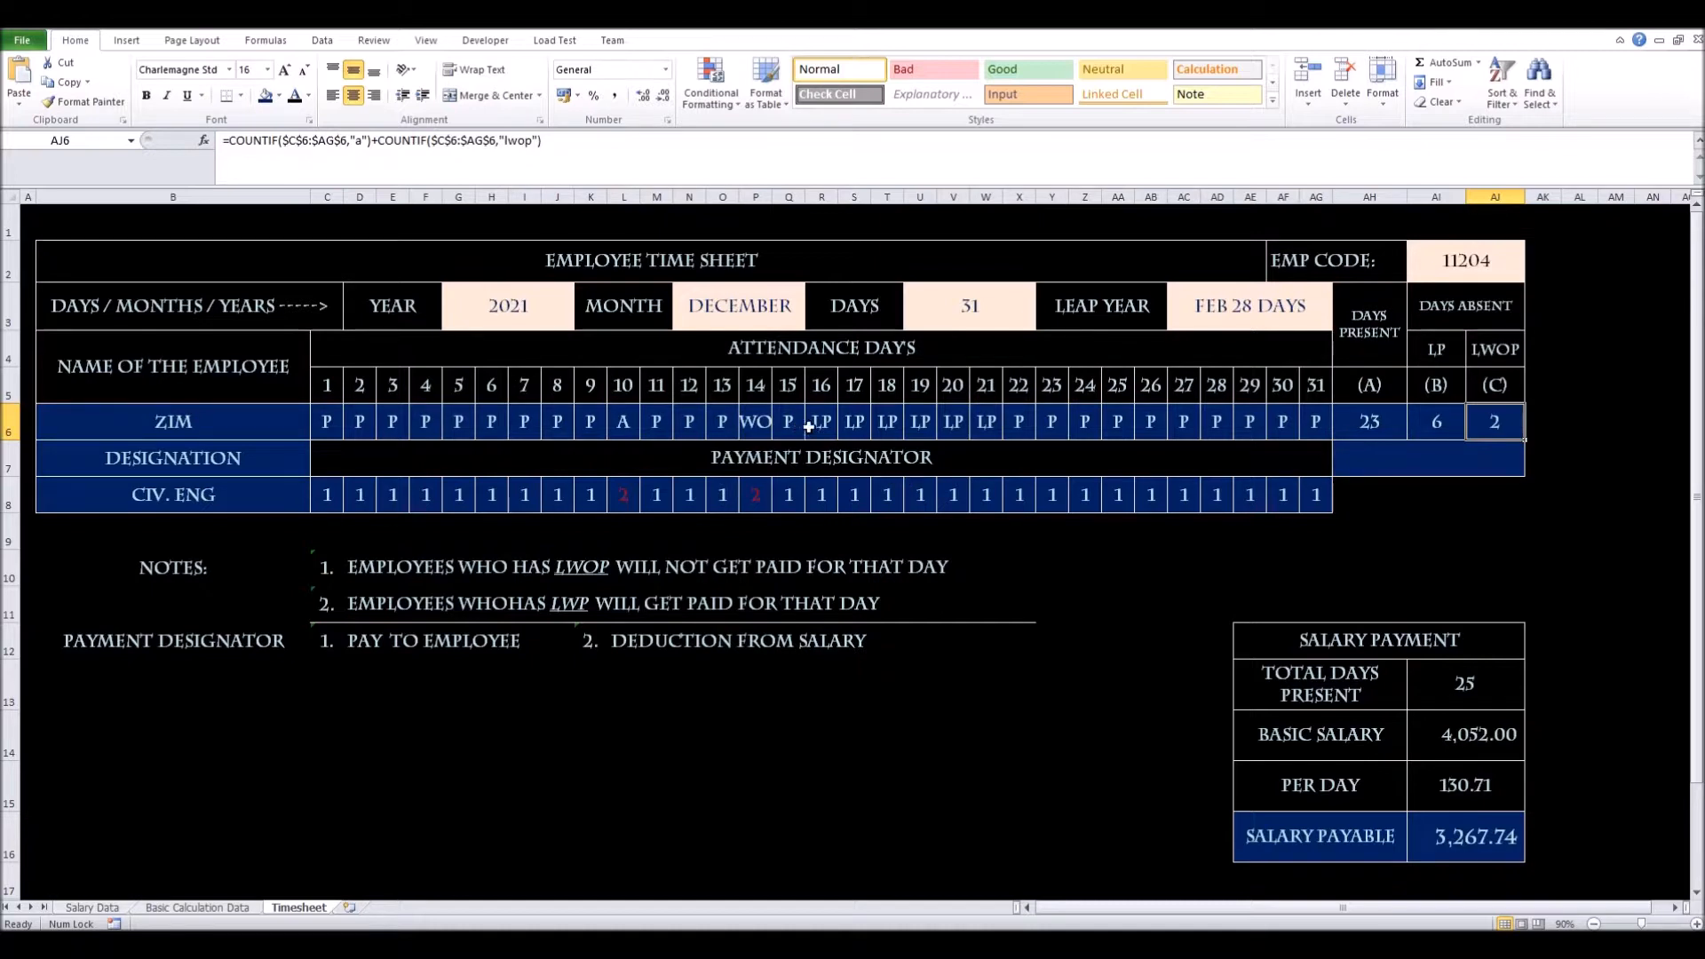
drag(821, 494, 950, 494)
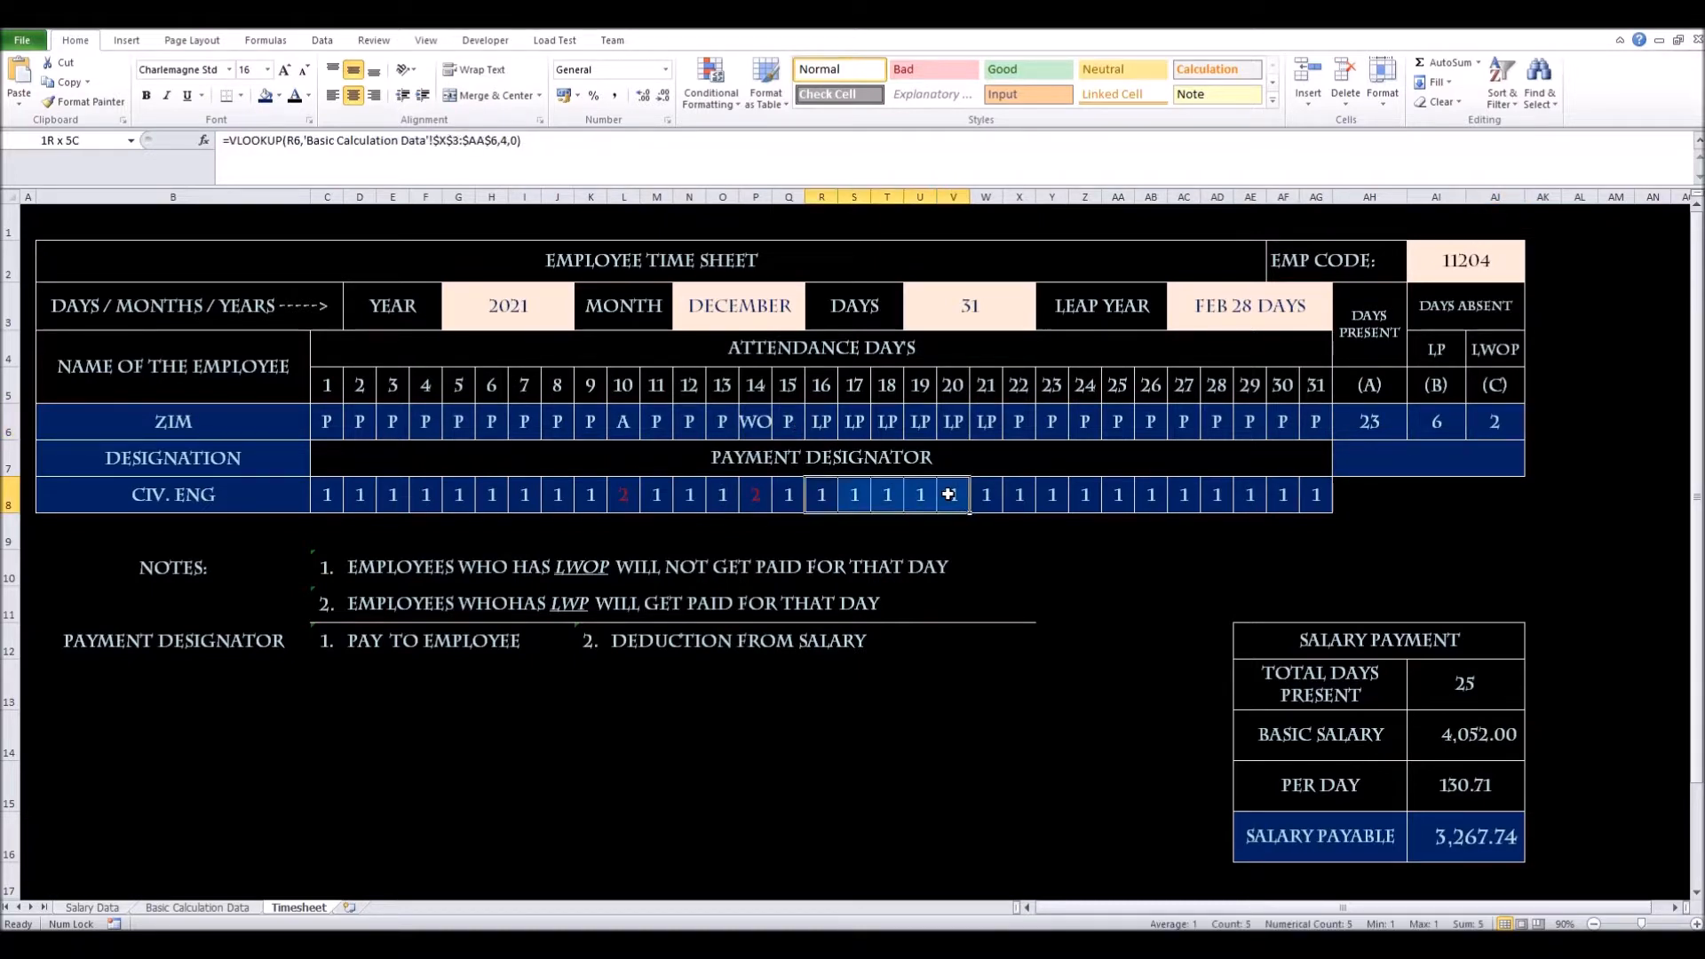
Widen day columns C through AG to 5.86 each, then select the attendance row C6:AG6
click(754, 495)
ctrl+click(624, 497)
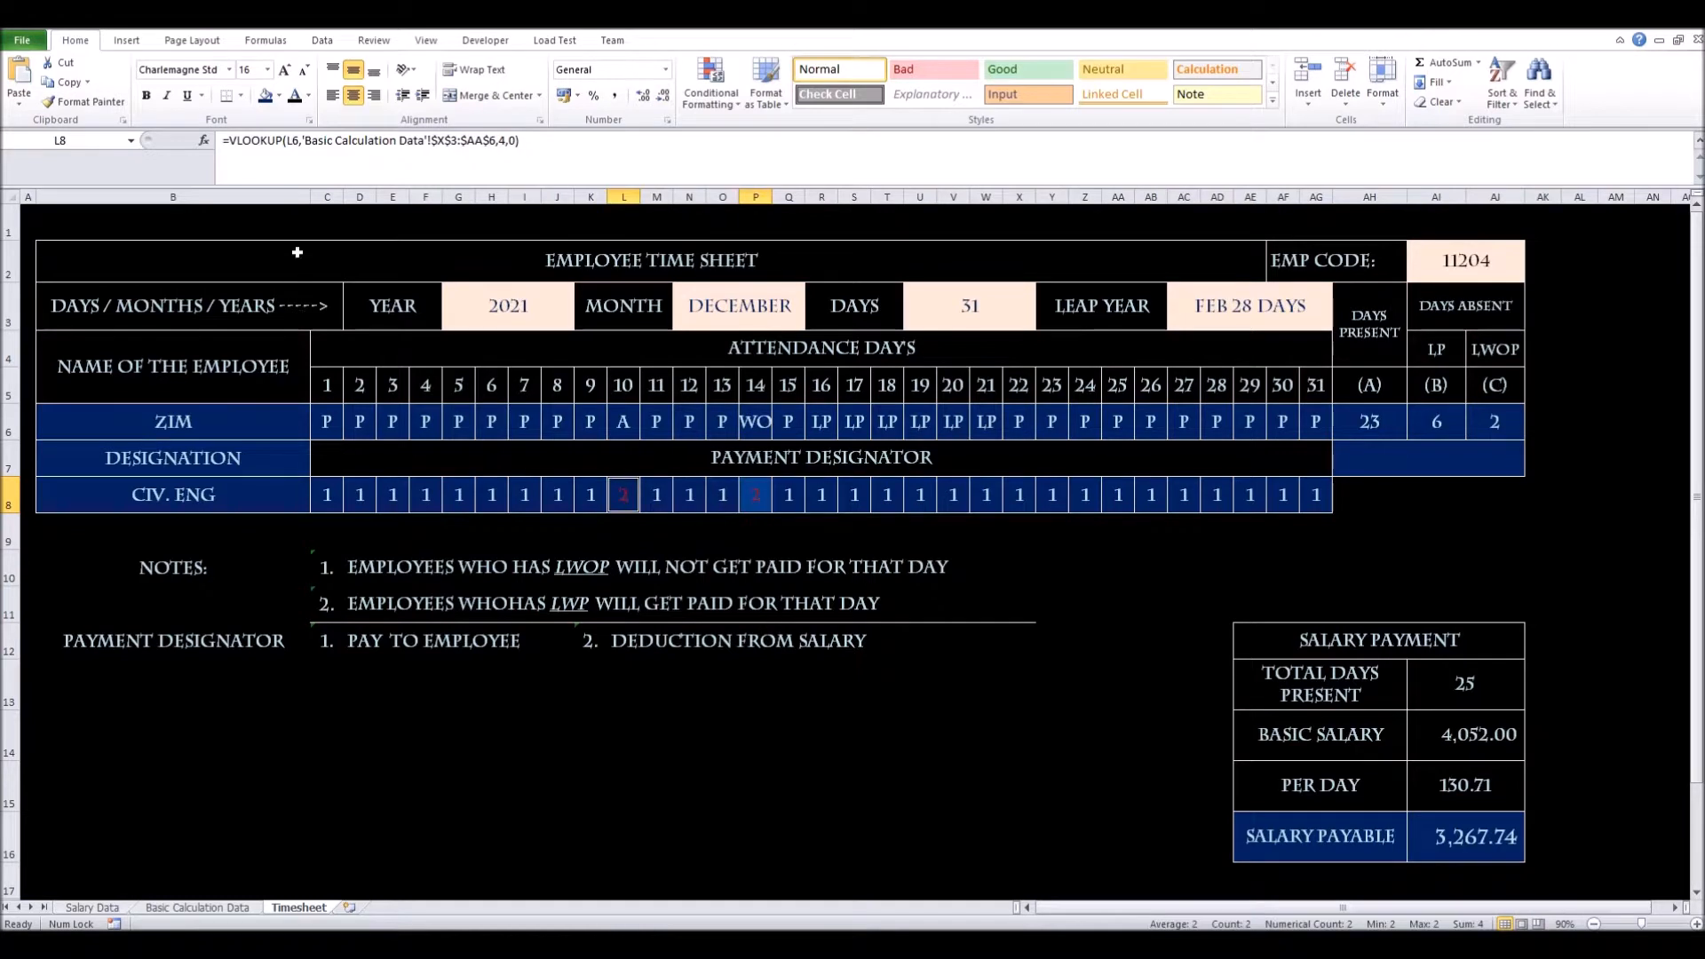
drag(327, 196, 1315, 221)
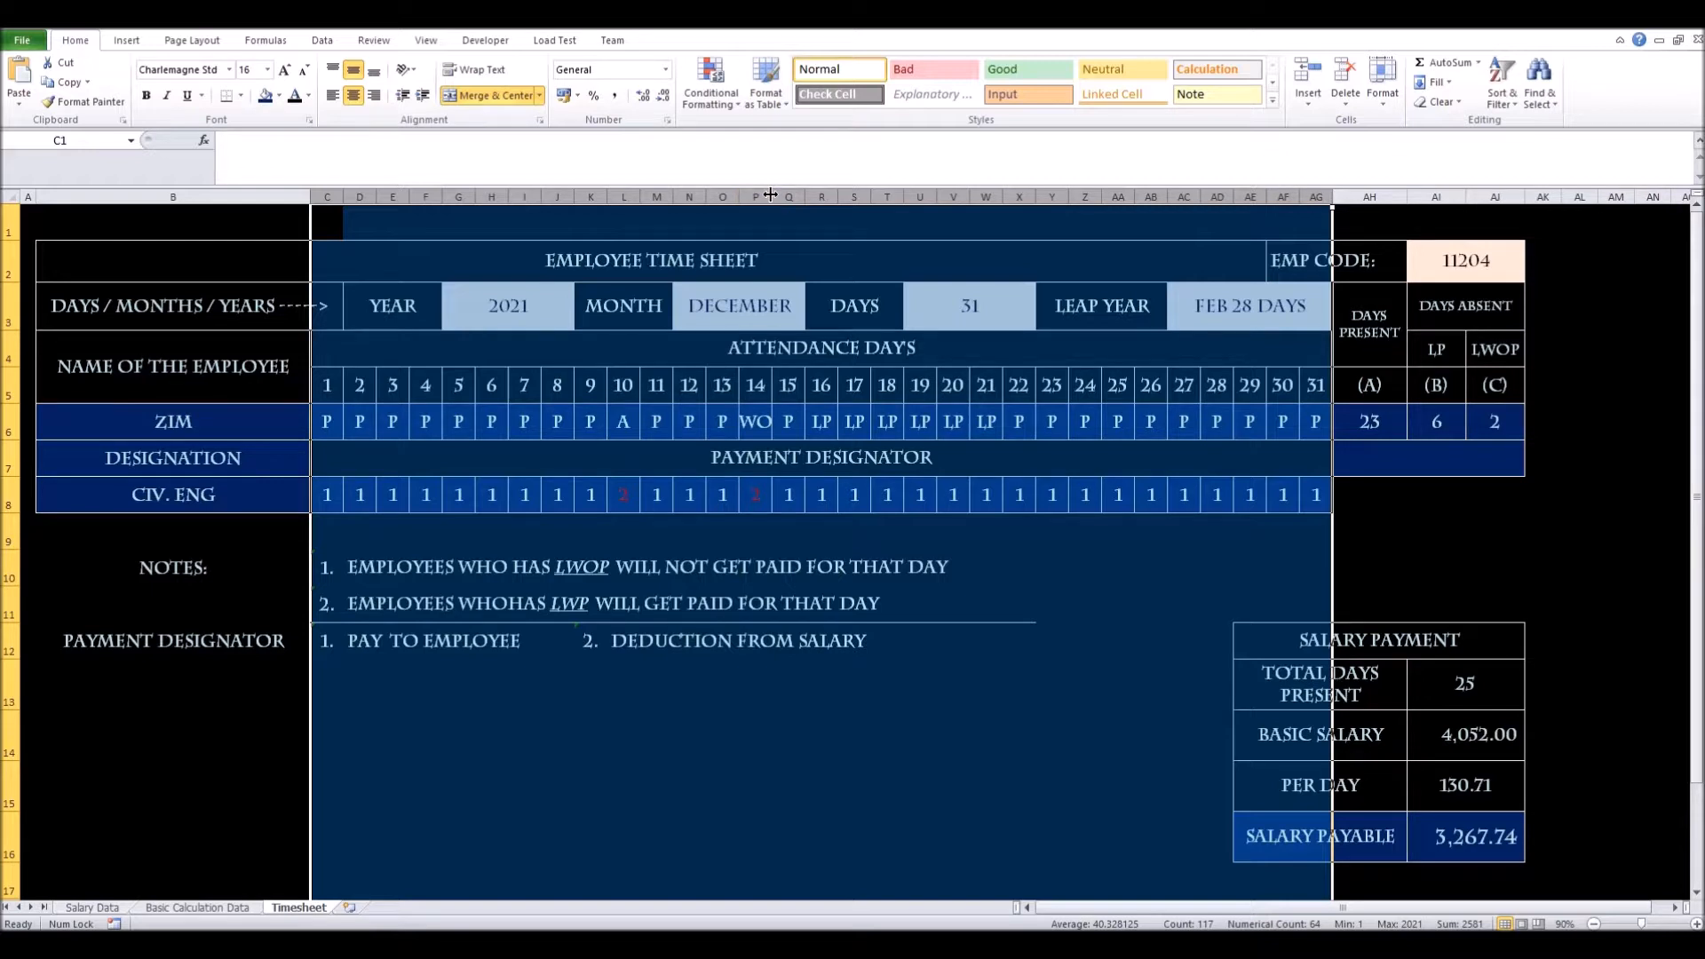
drag(773, 196, 777, 197)
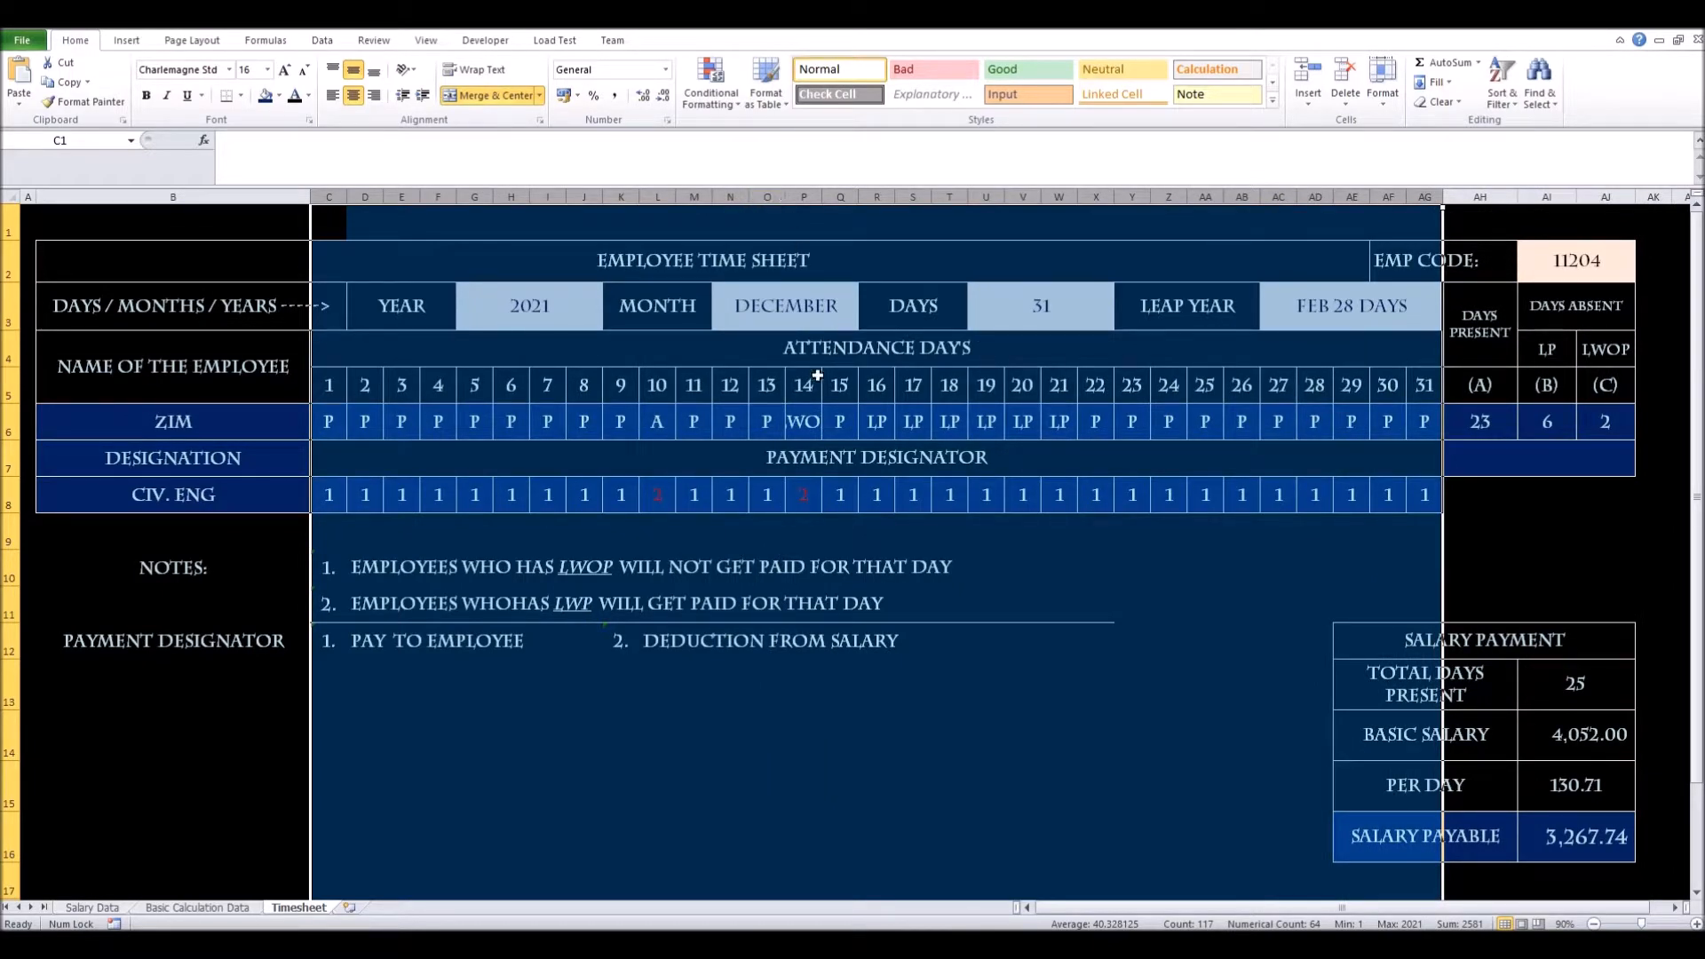
click(325, 424)
drag(321, 426, 1440, 424)
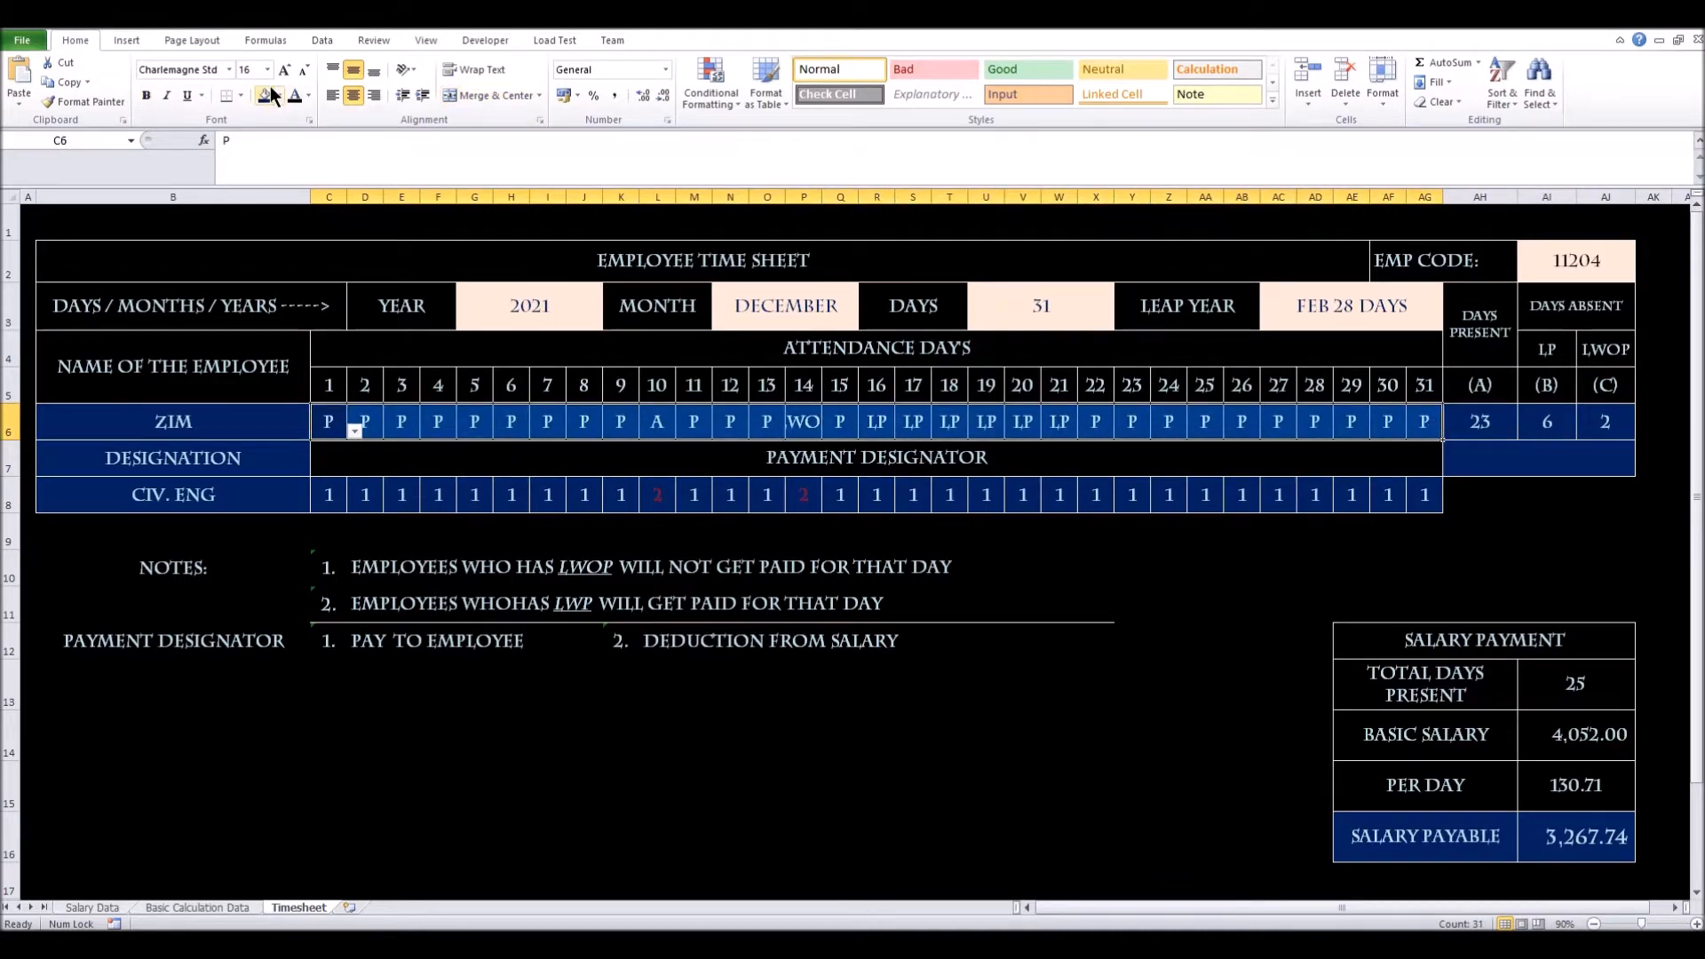
Shrink the attendance codes' font: four steps down, then one step back up
click(303, 76)
click(303, 77)
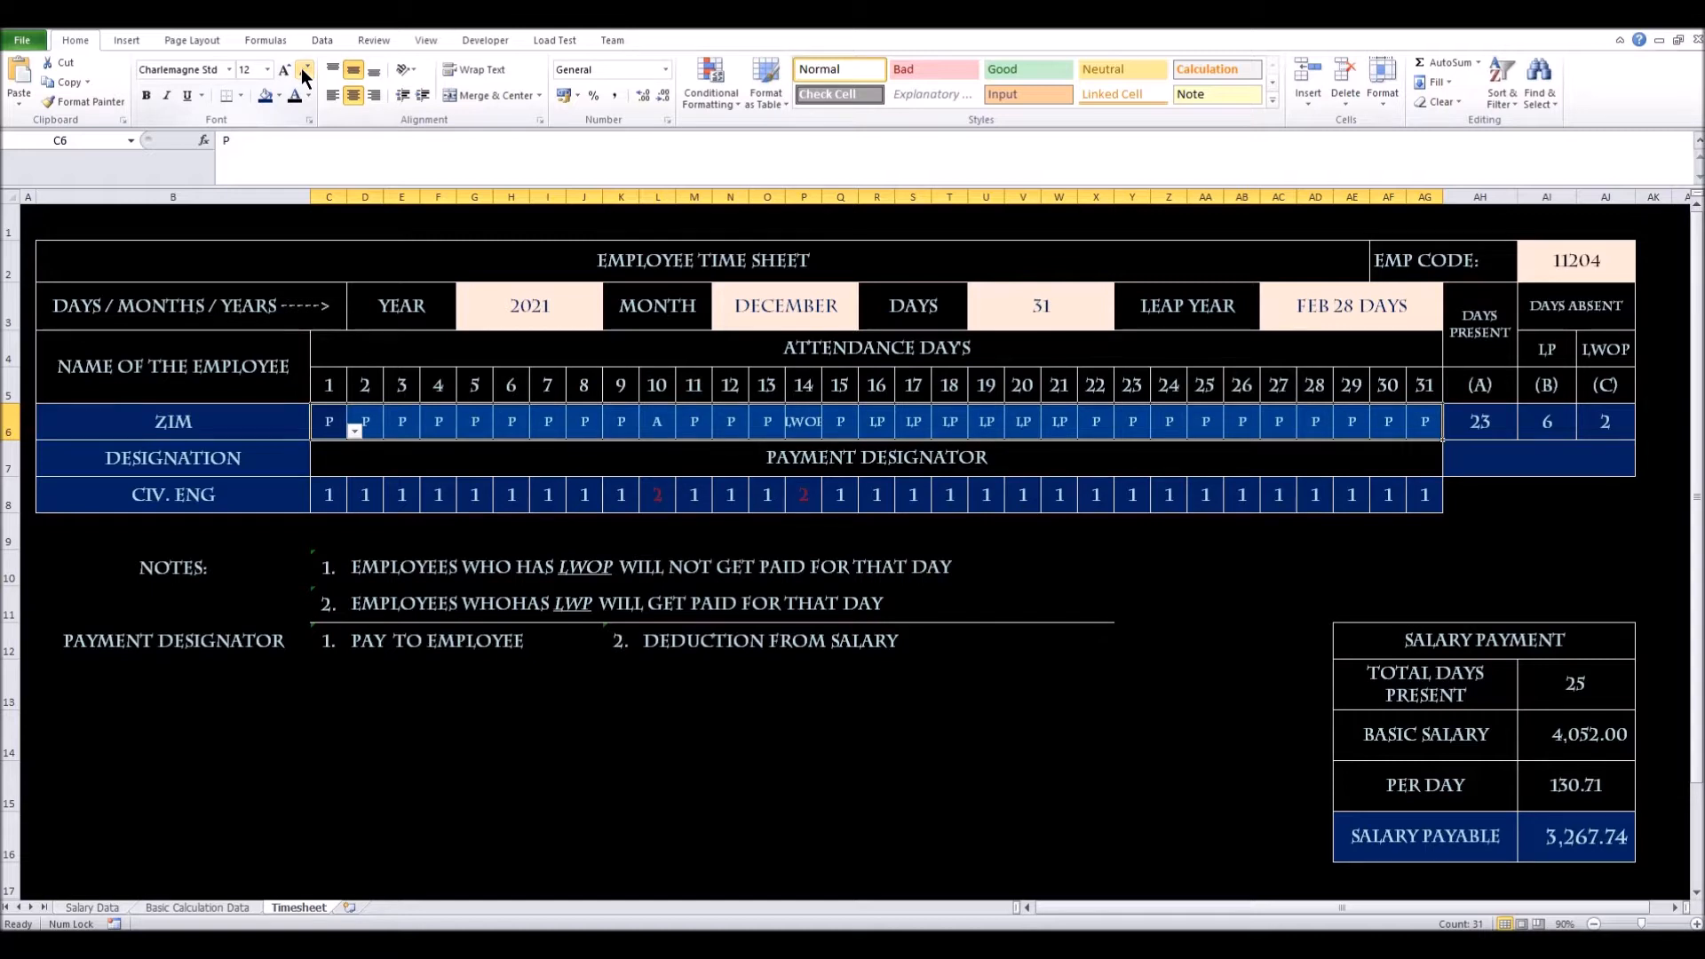
click(303, 76)
click(303, 76)
click(285, 75)
Wrap text on P6 and the whole attendance row so LWOP fits on two lines
click(808, 424)
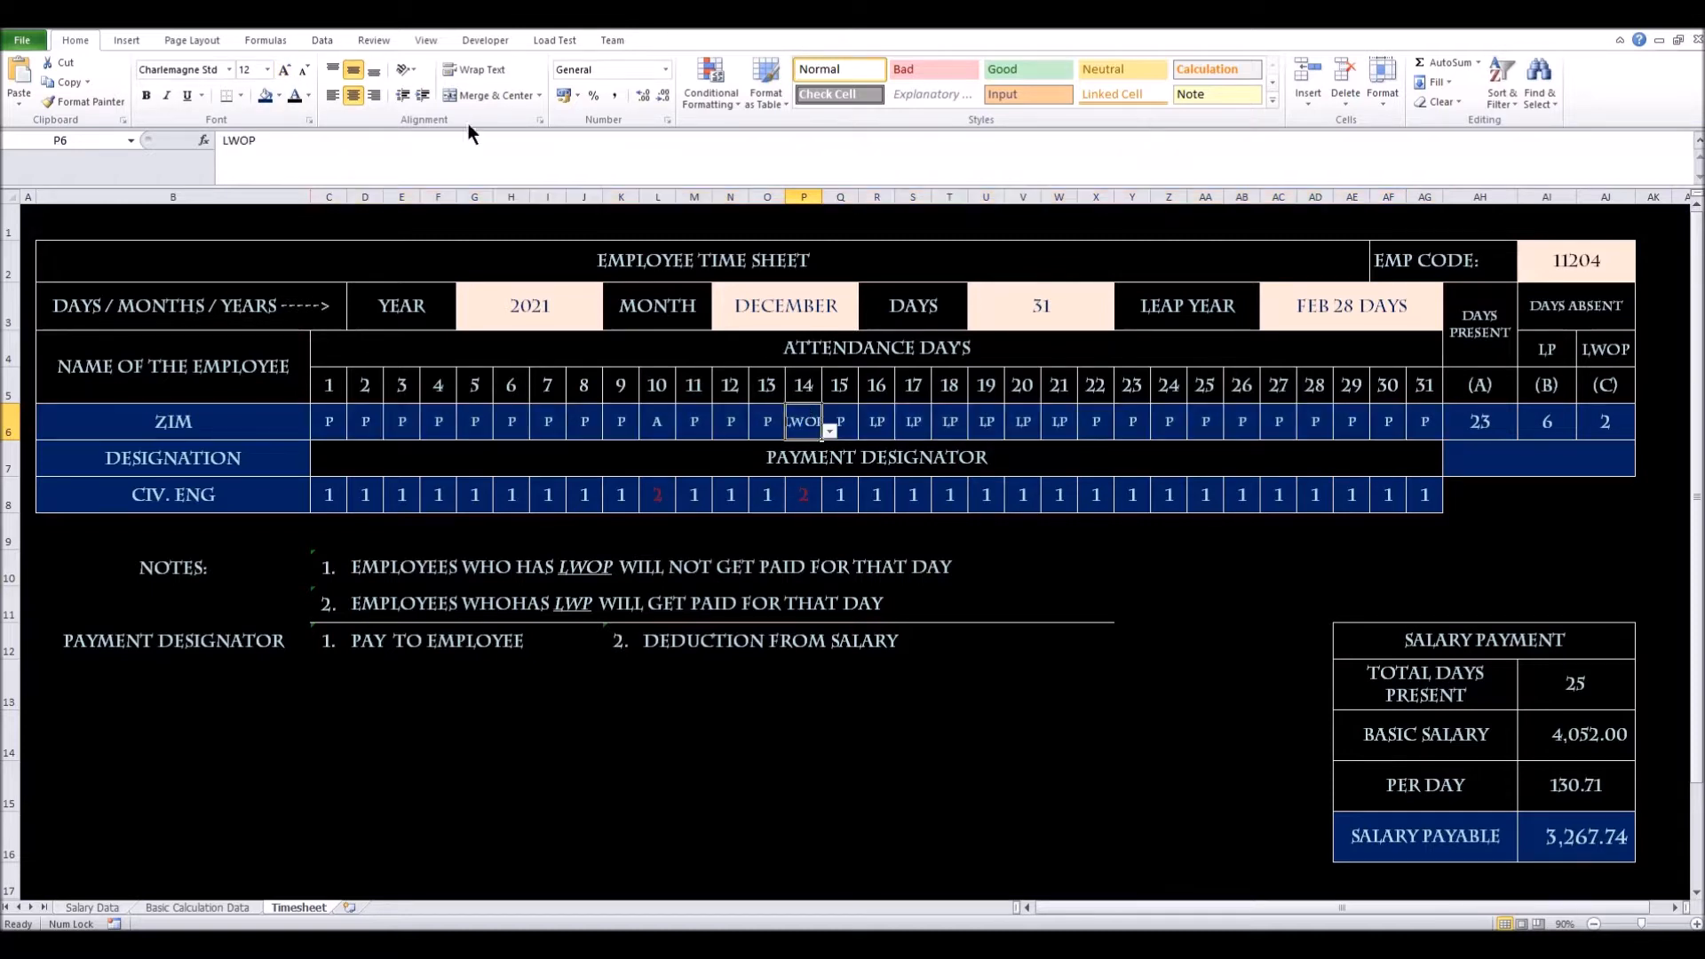
click(476, 76)
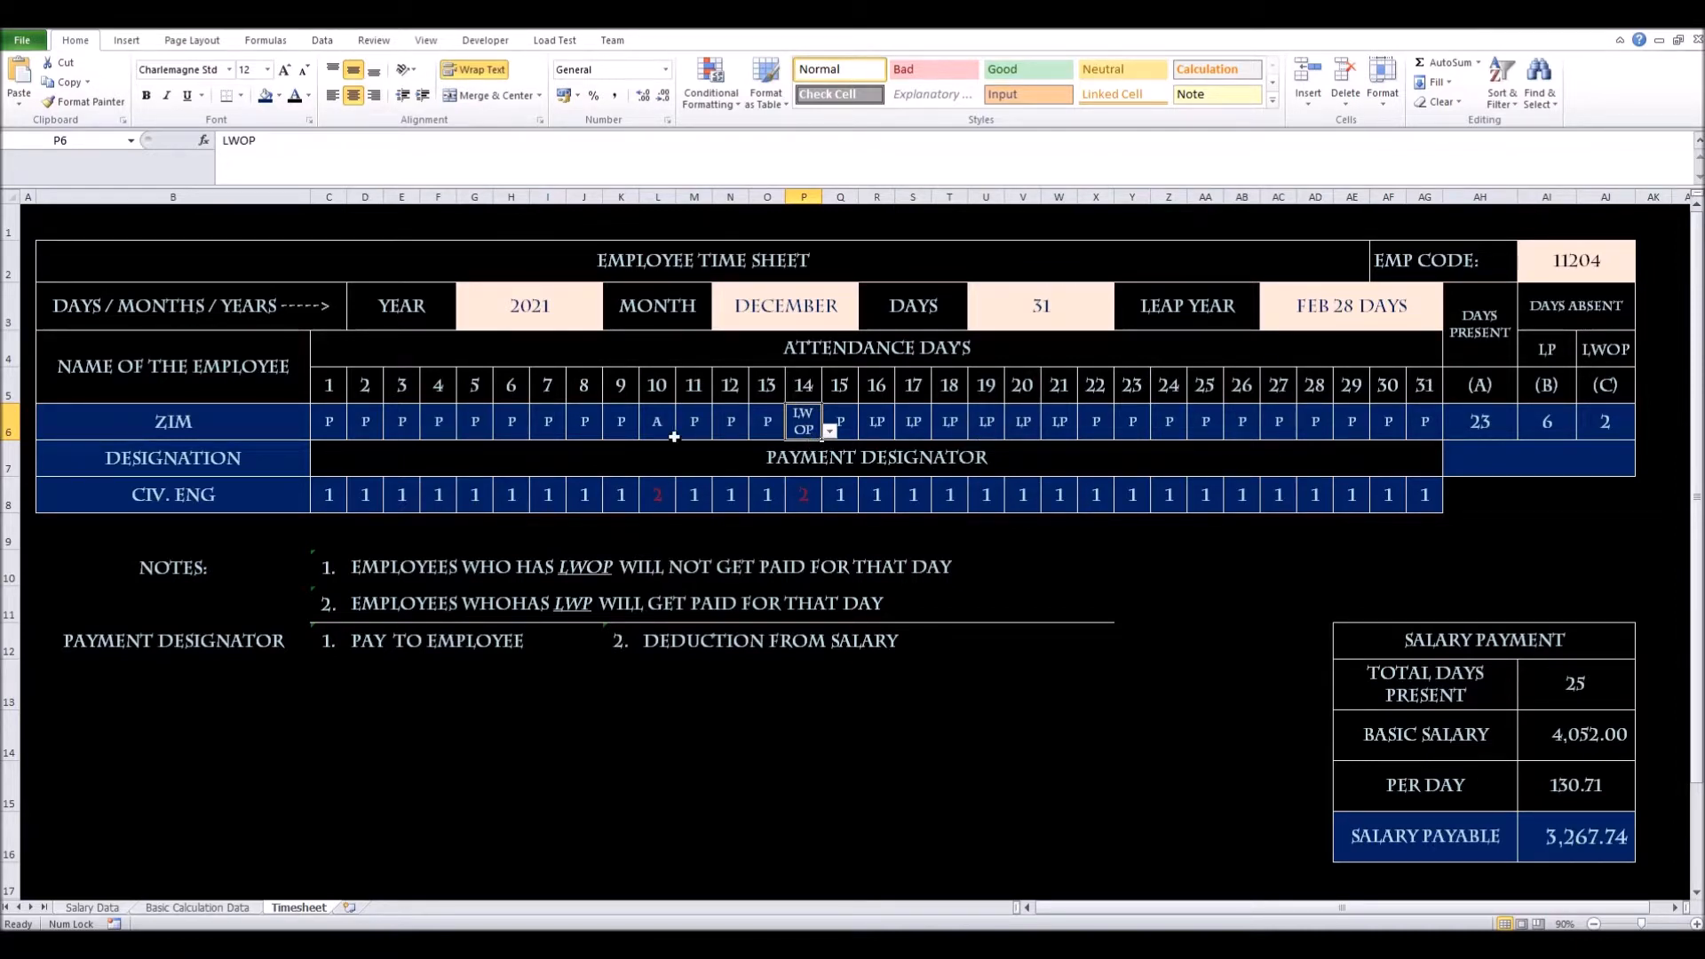
drag(329, 425, 1410, 414)
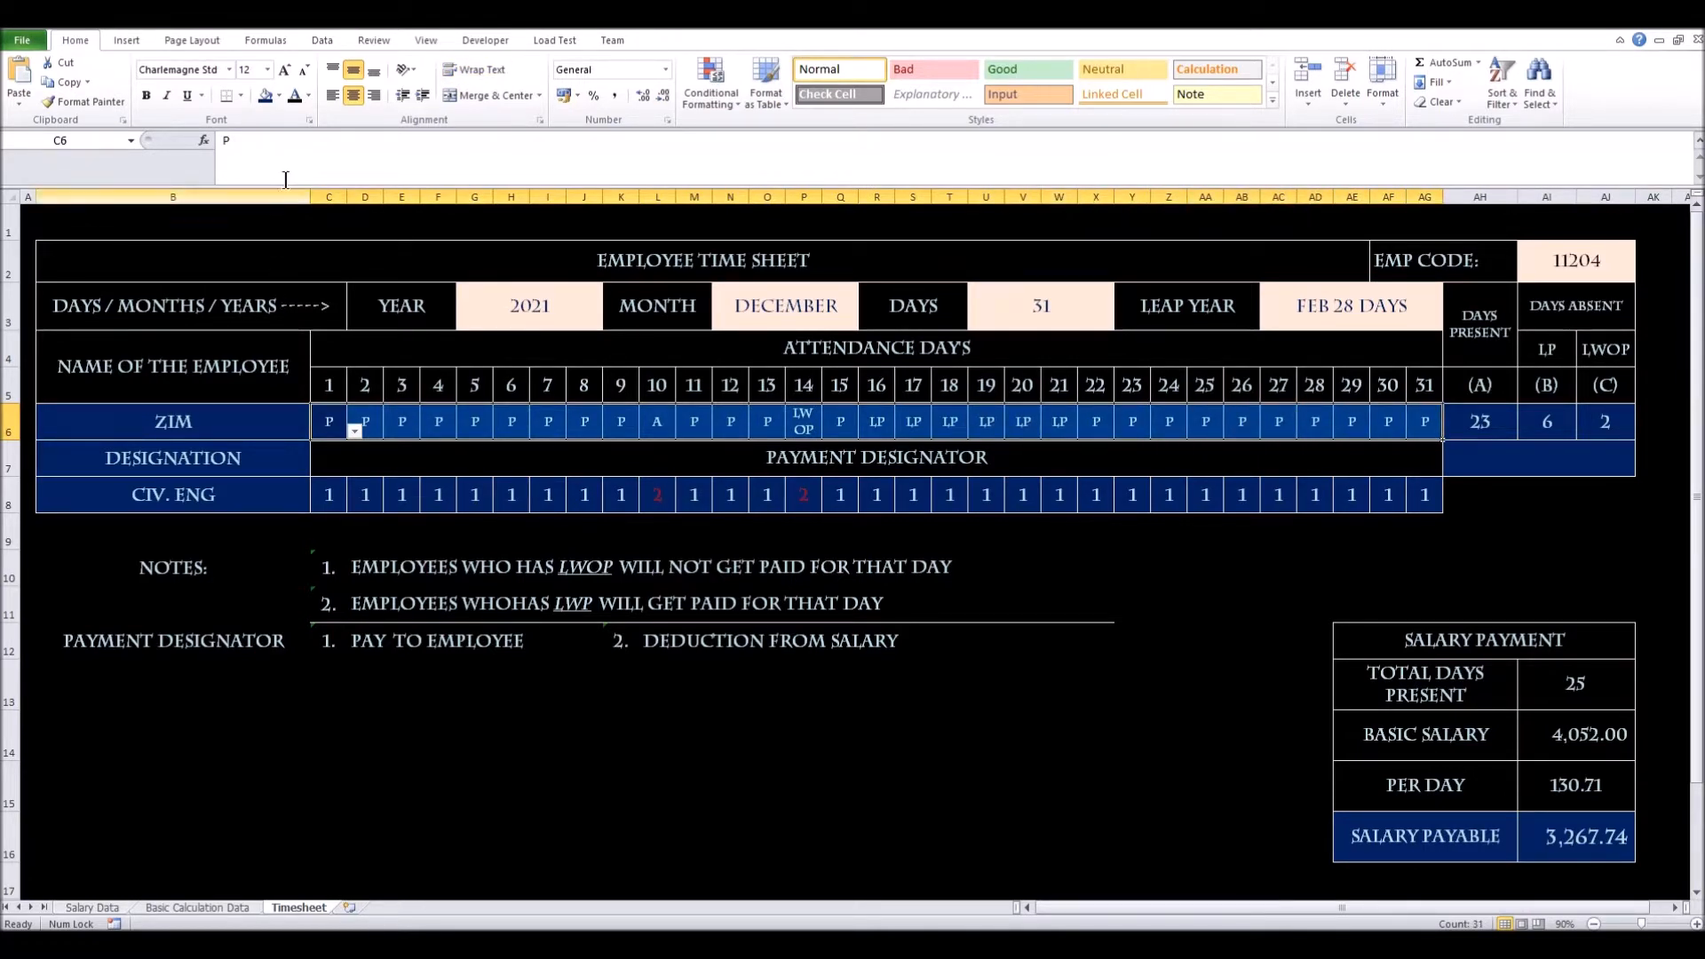
click(451, 71)
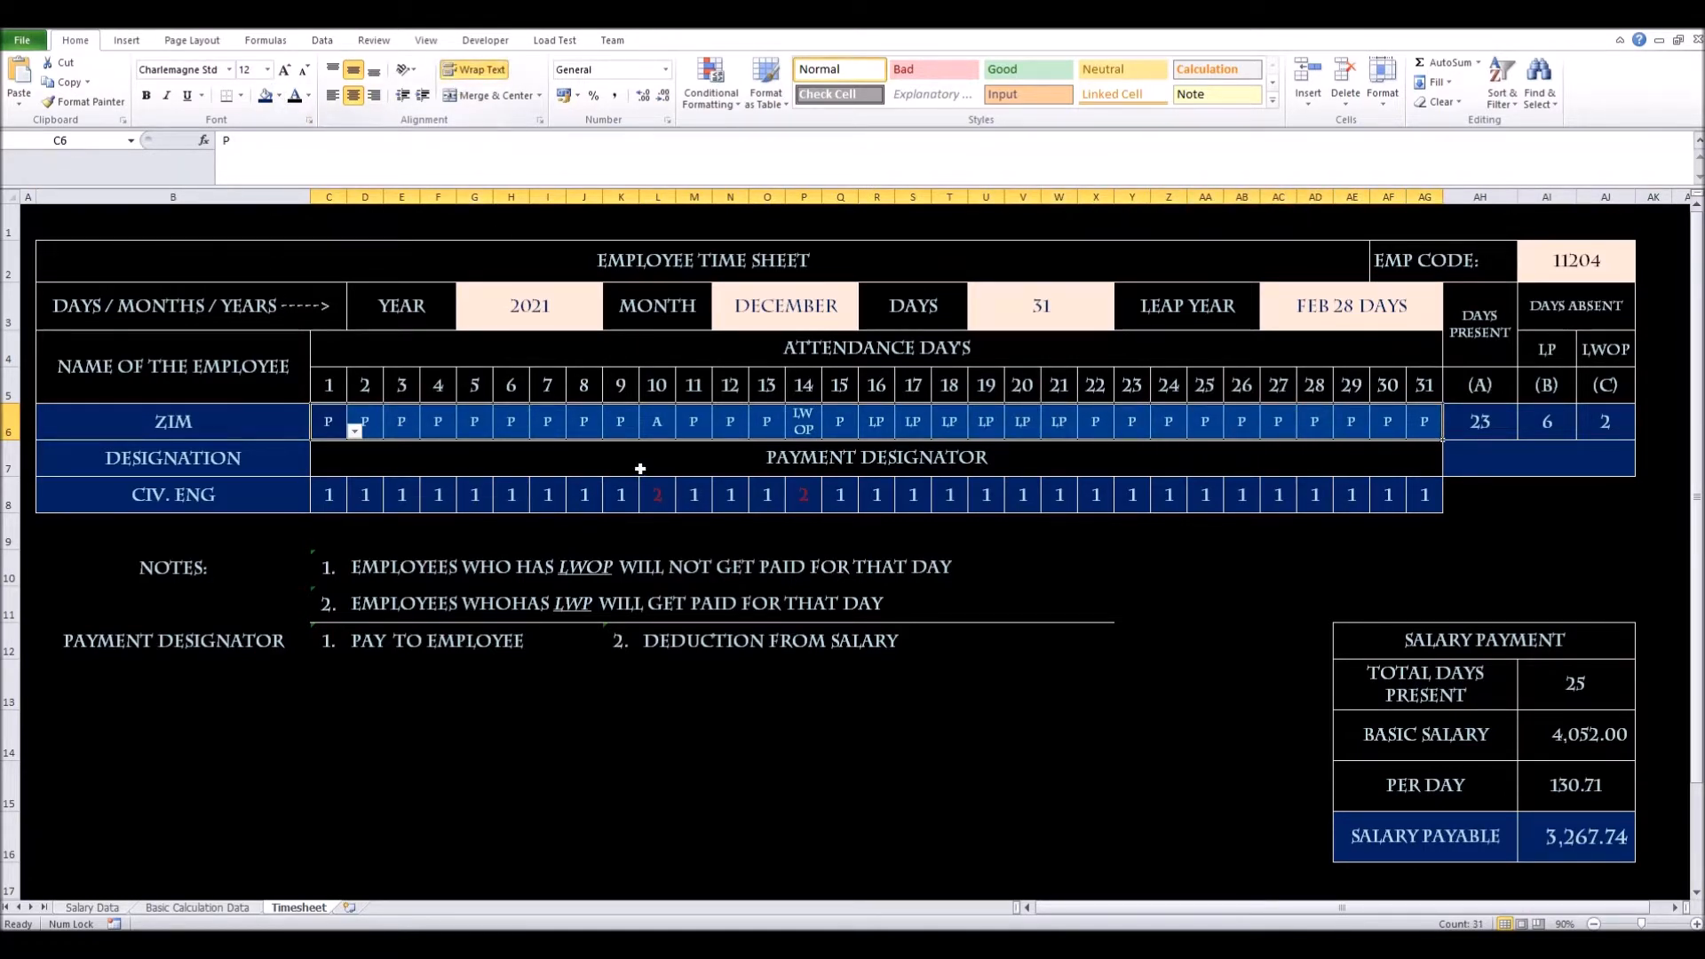
click(550, 494)
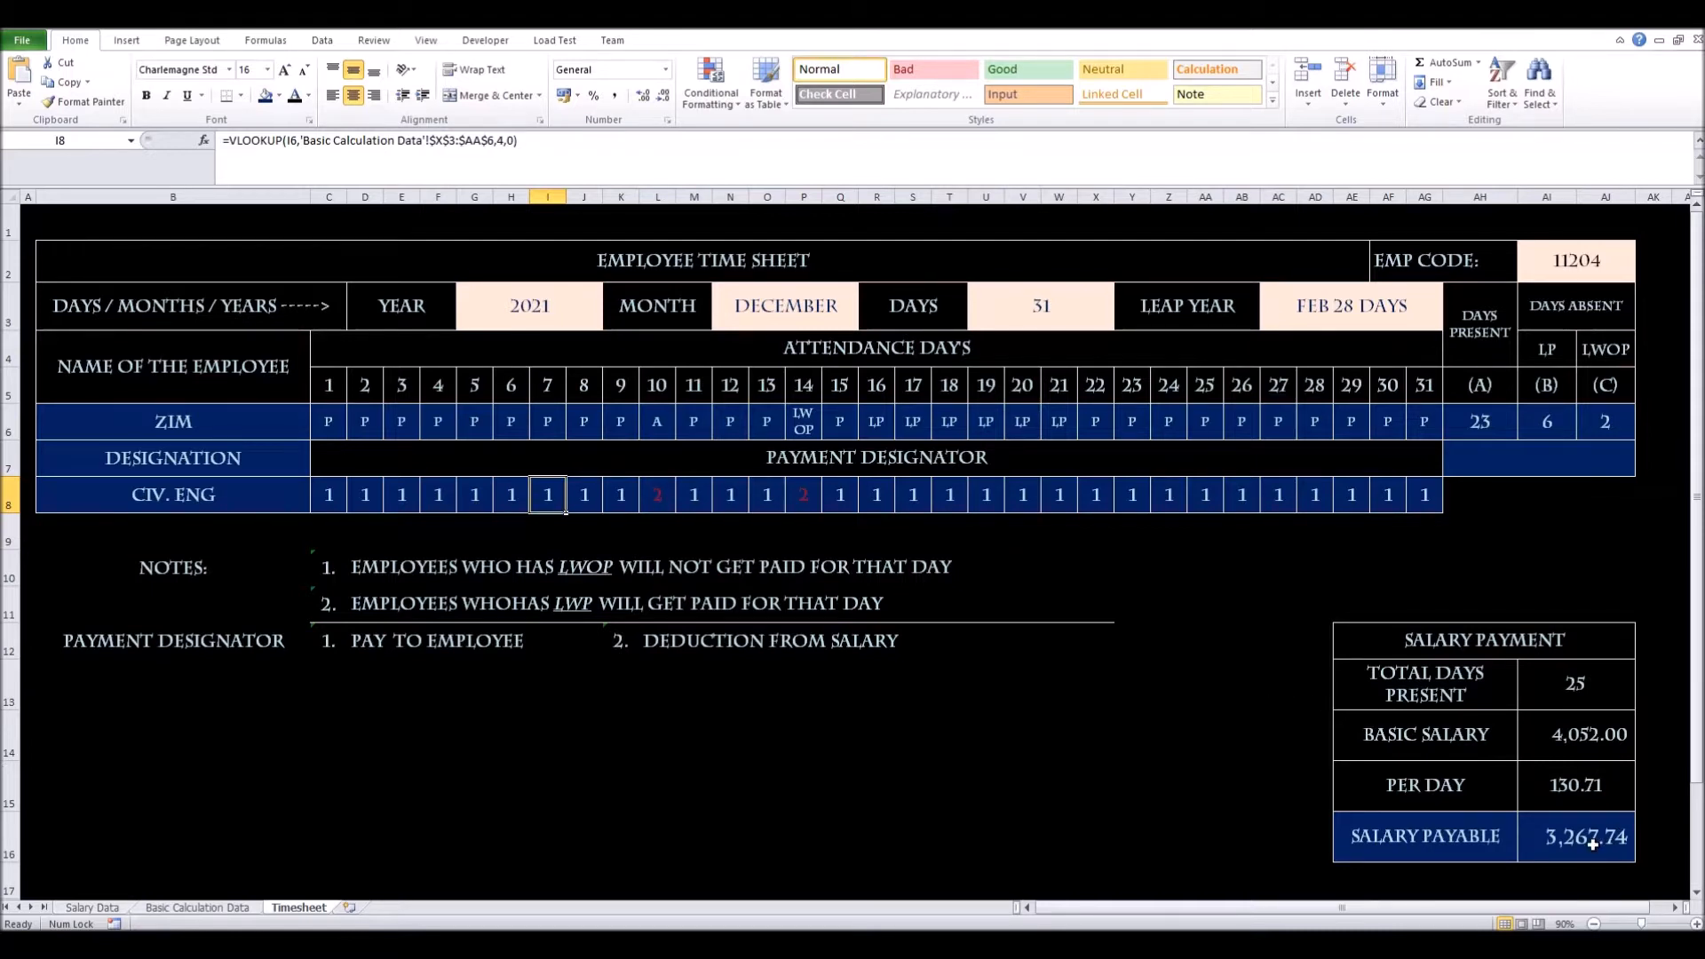
Review the basic salary, Total Days Present and the LWOP and Days Present COUNTIF formulas
click(1571, 735)
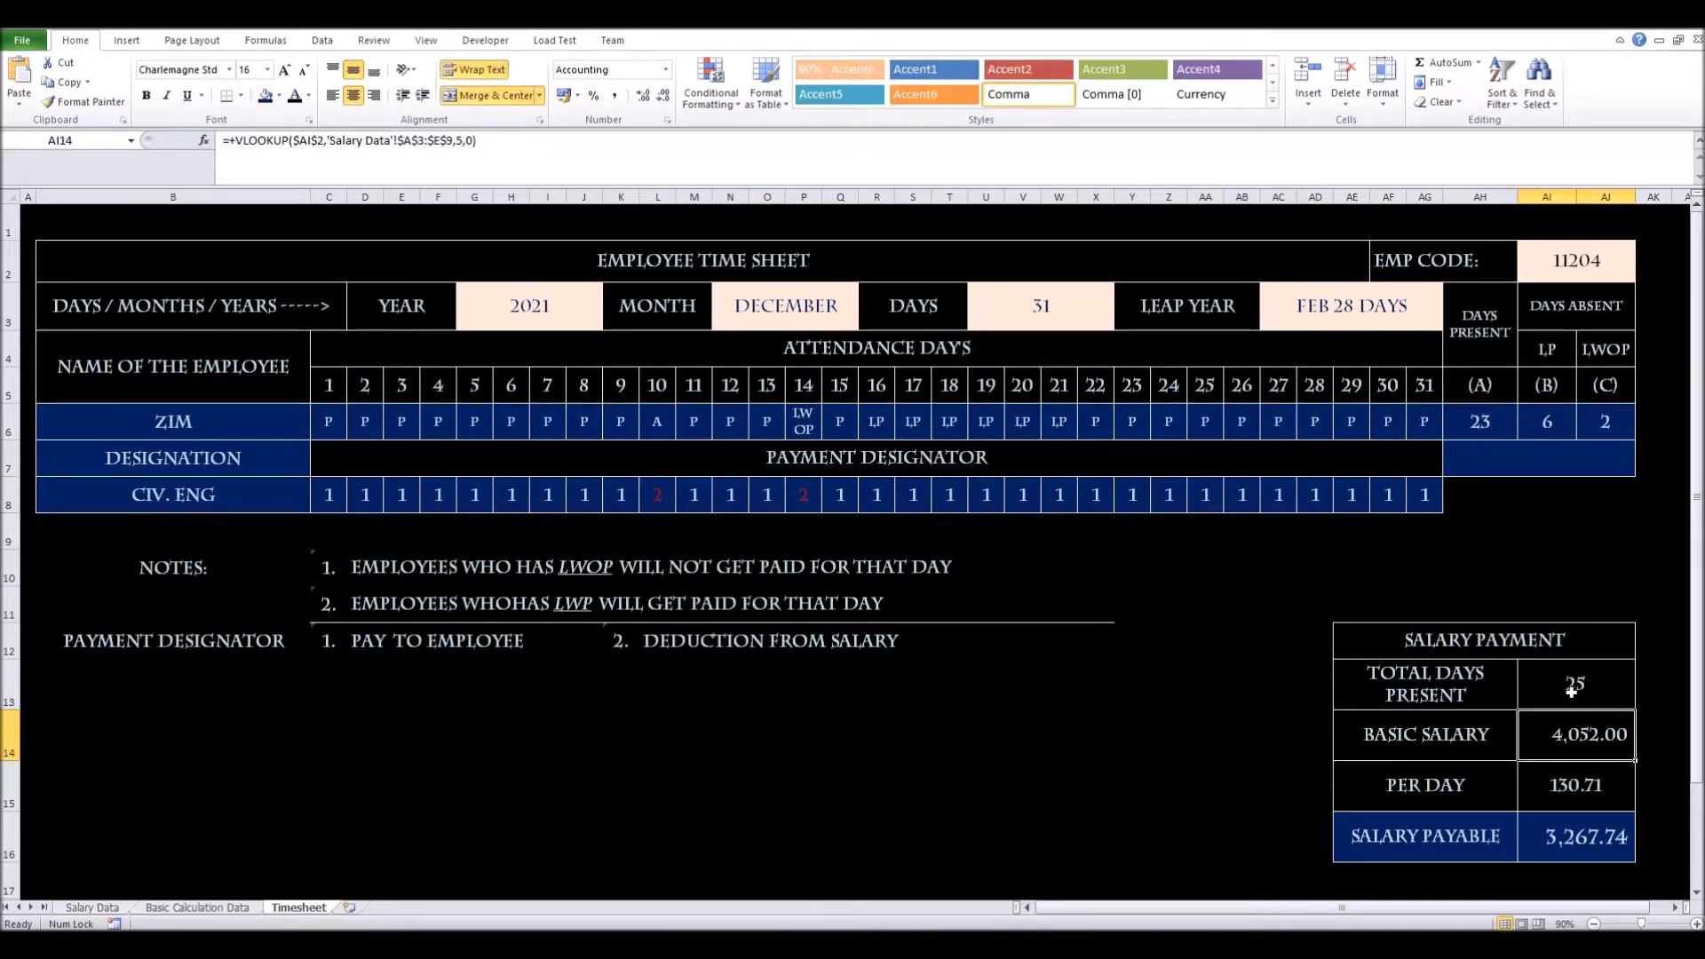
click(1570, 690)
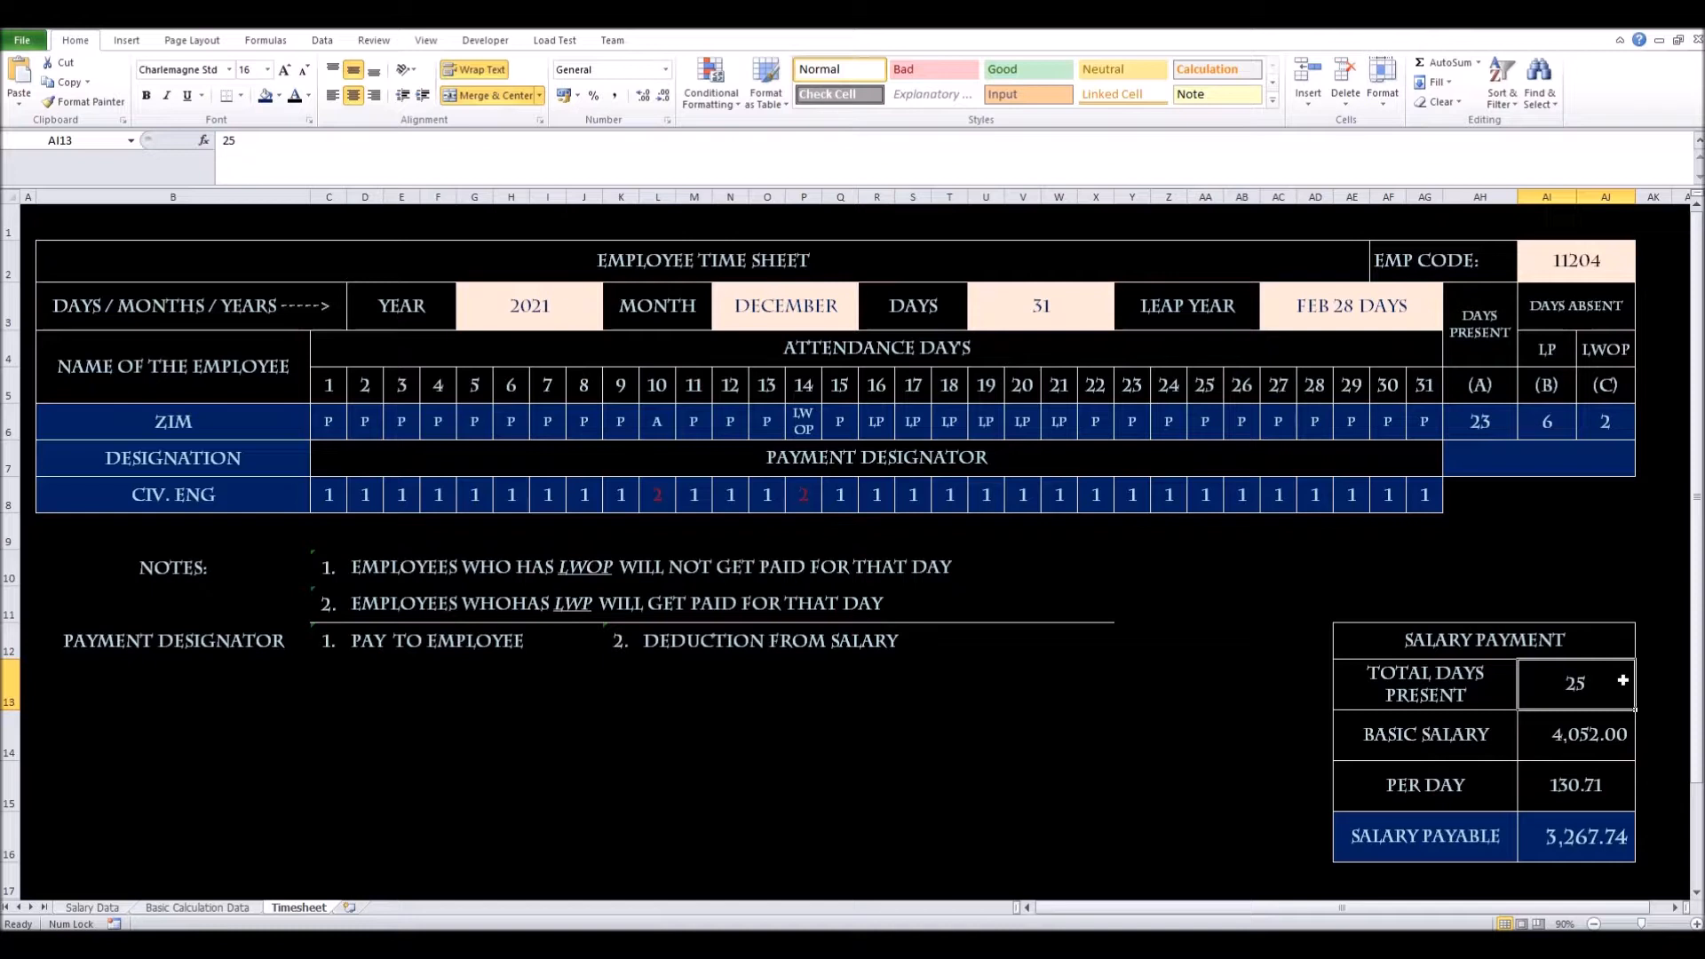
click(1586, 425)
click(1481, 425)
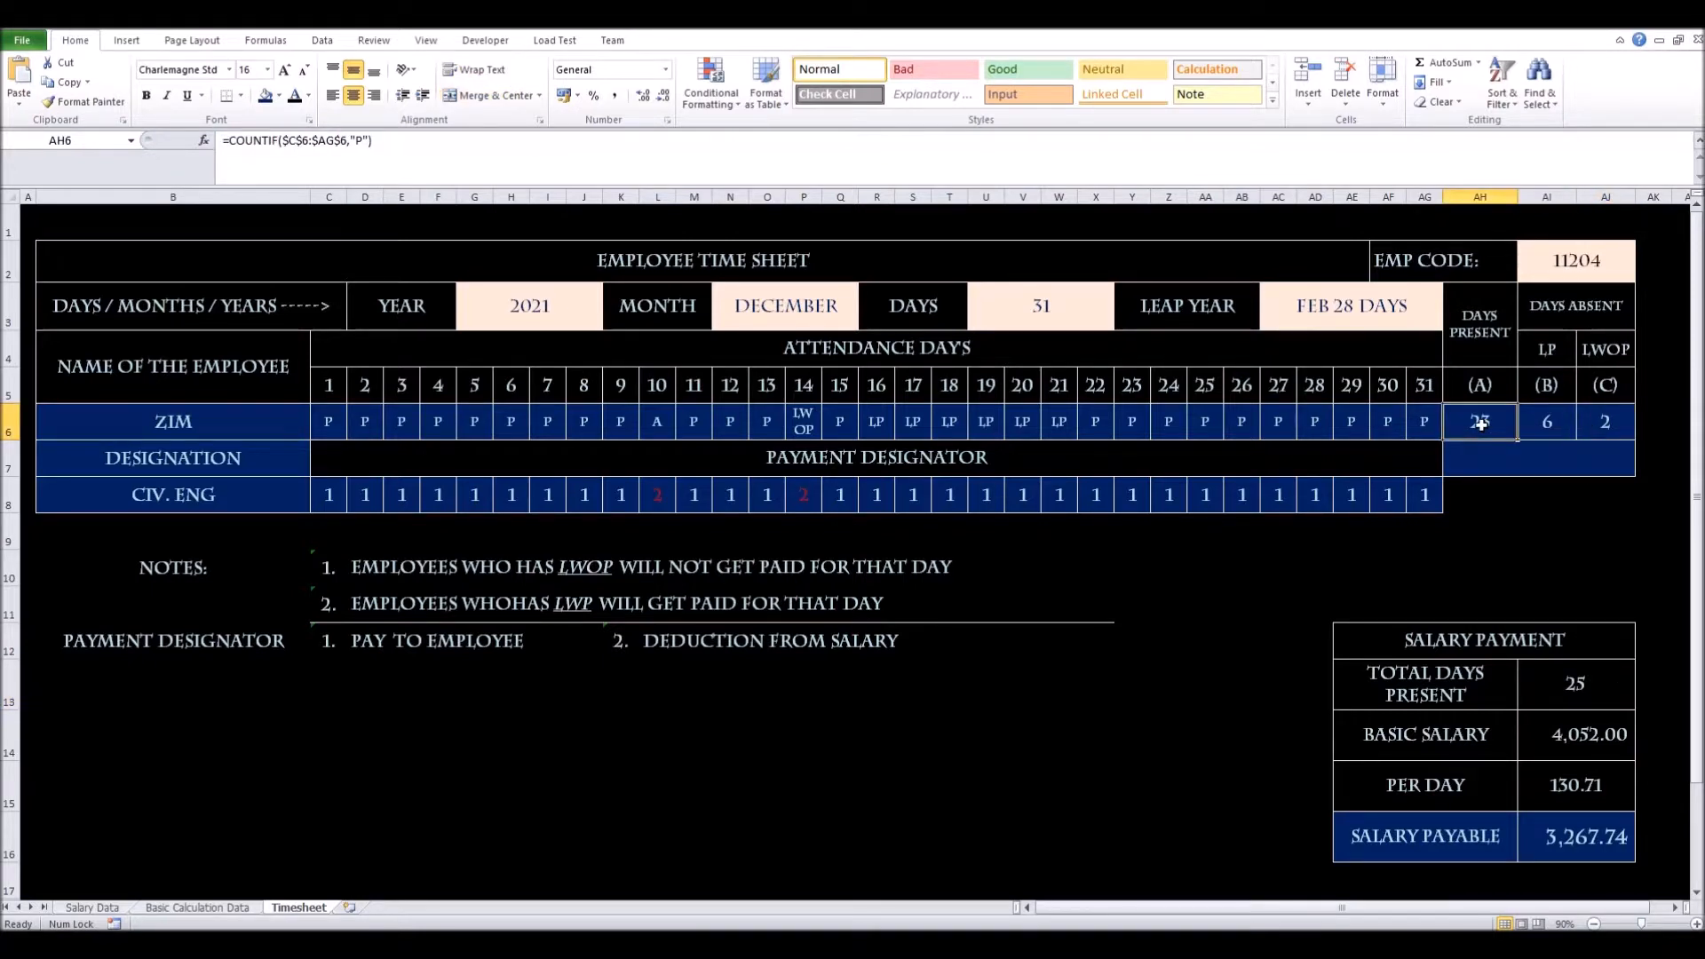
click(1605, 427)
click(1491, 429)
click(1549, 698)
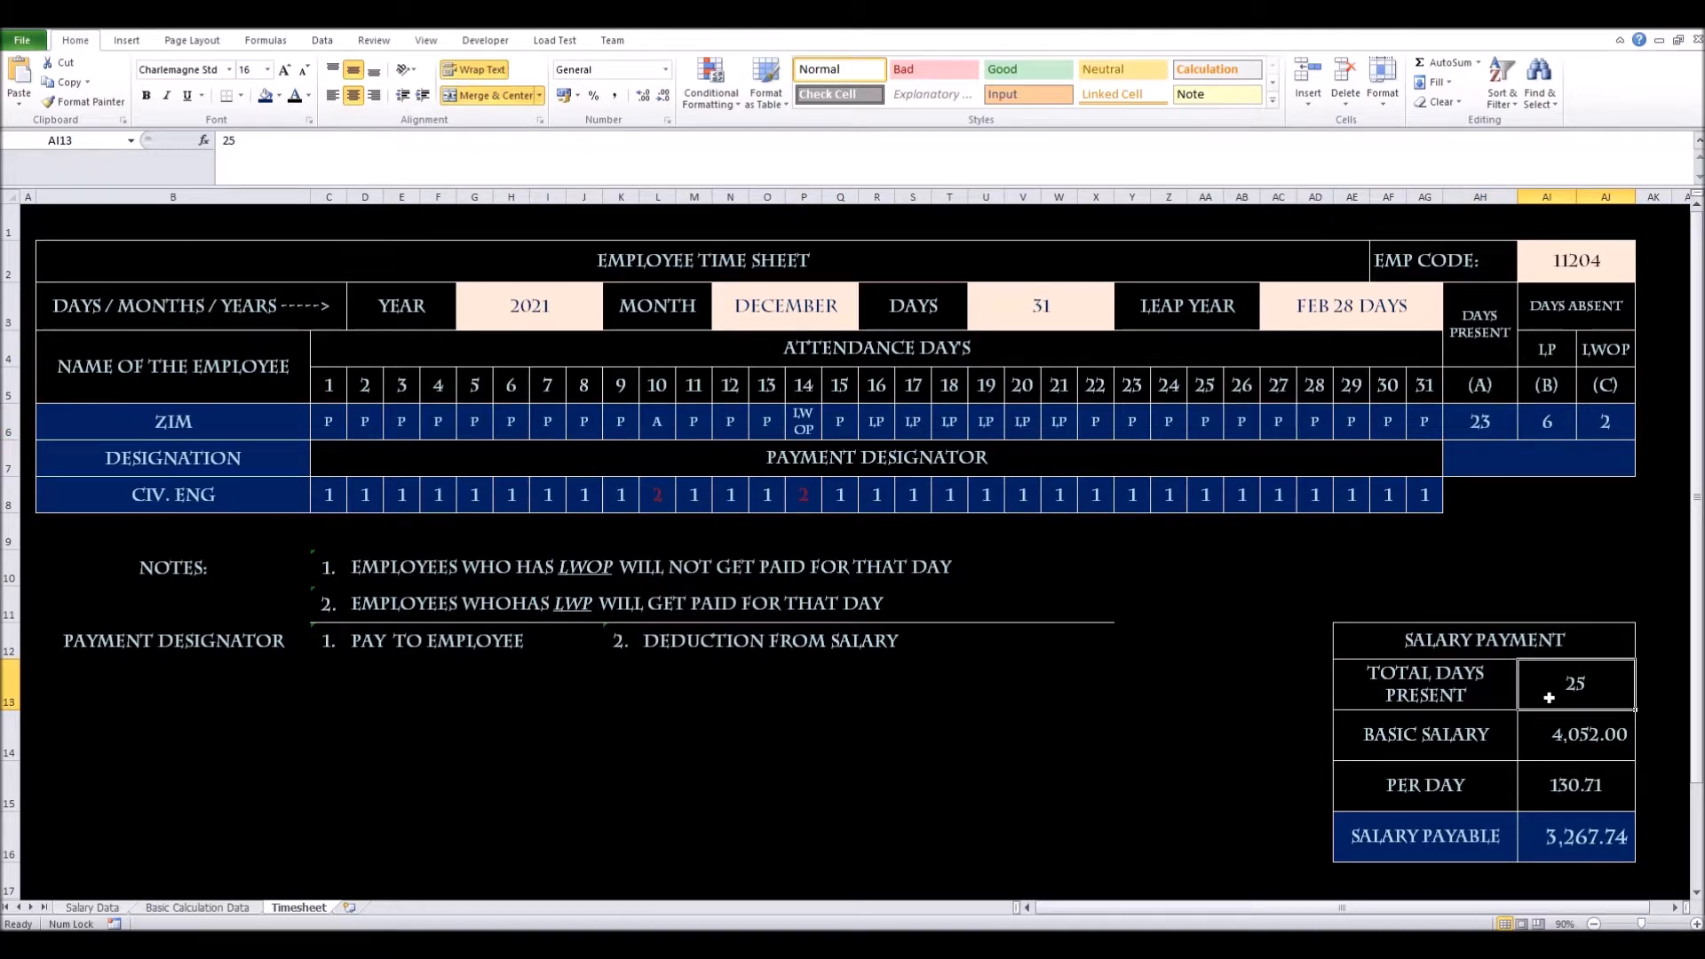
double_click(1549, 698)
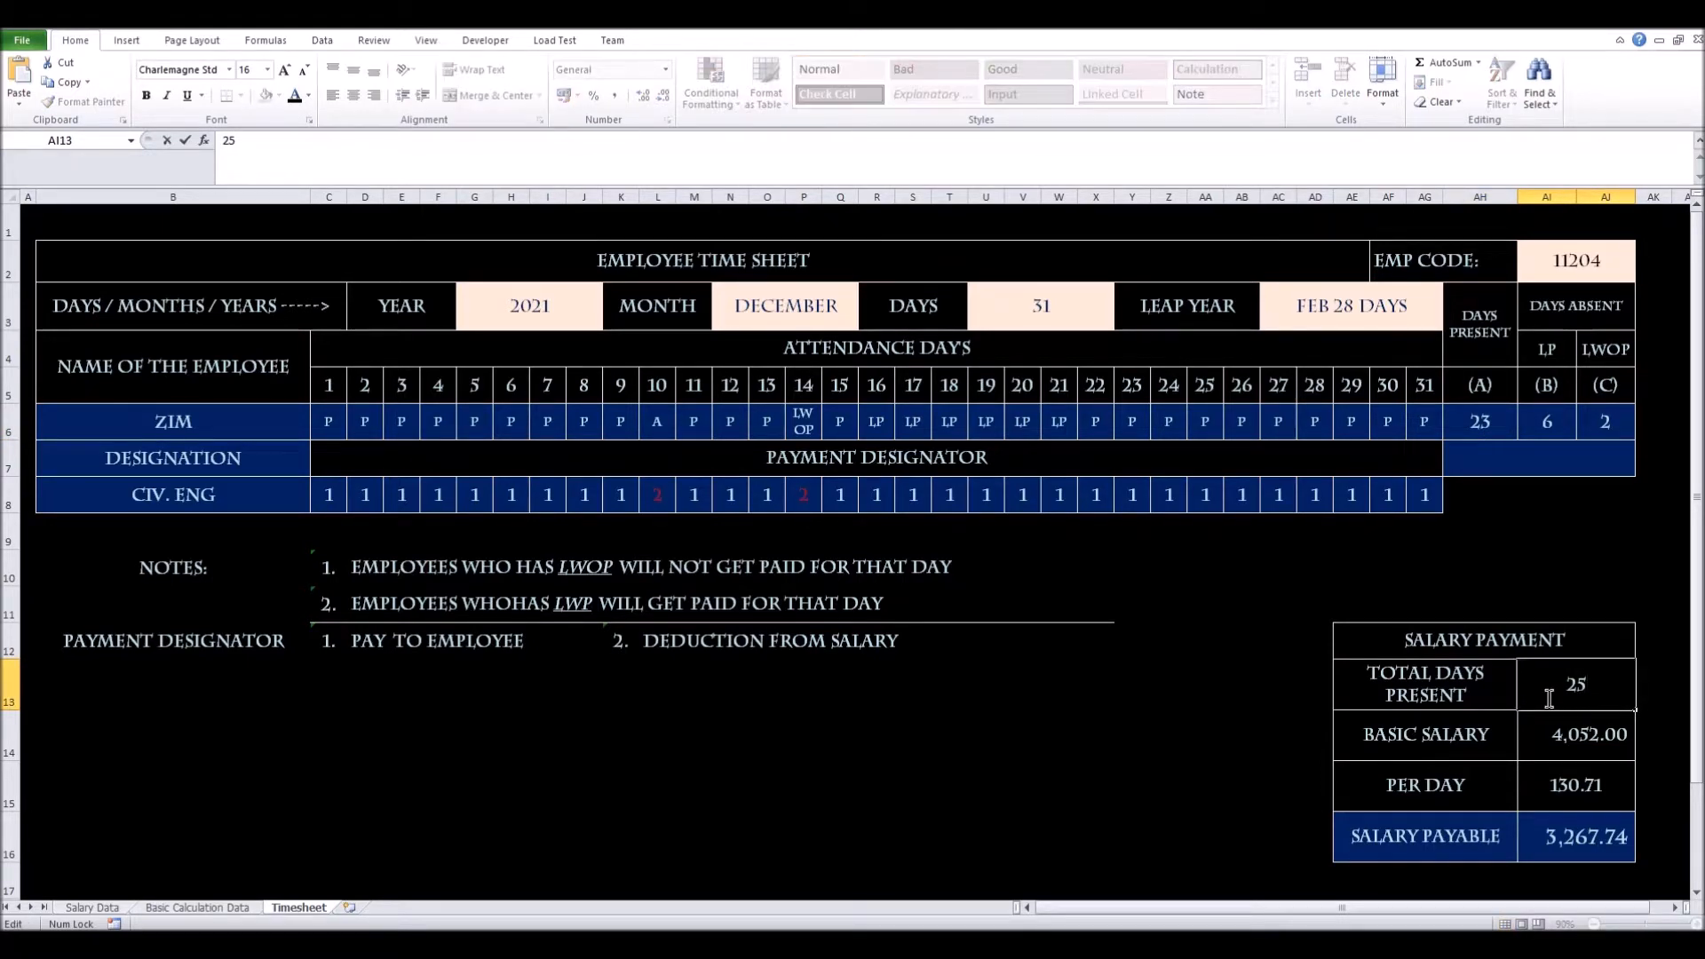
key(Return)
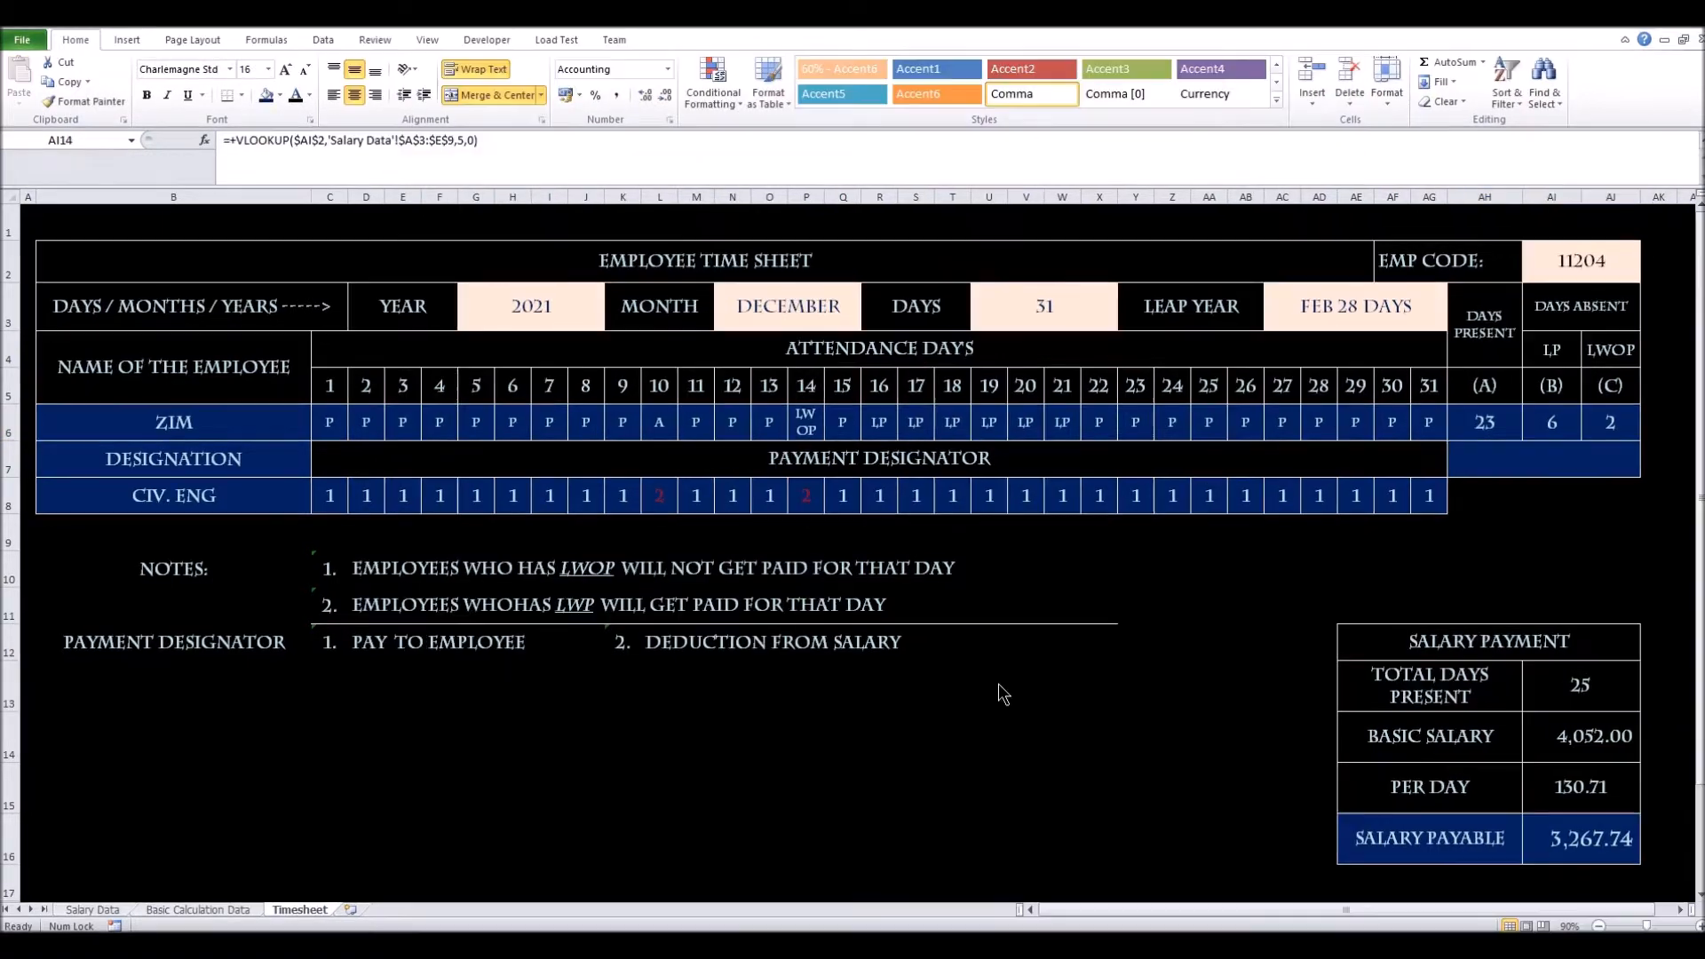
Check the Salary Payment lookups for employee 11204, then delete the typed 25 from Total Days Present
click(1470, 644)
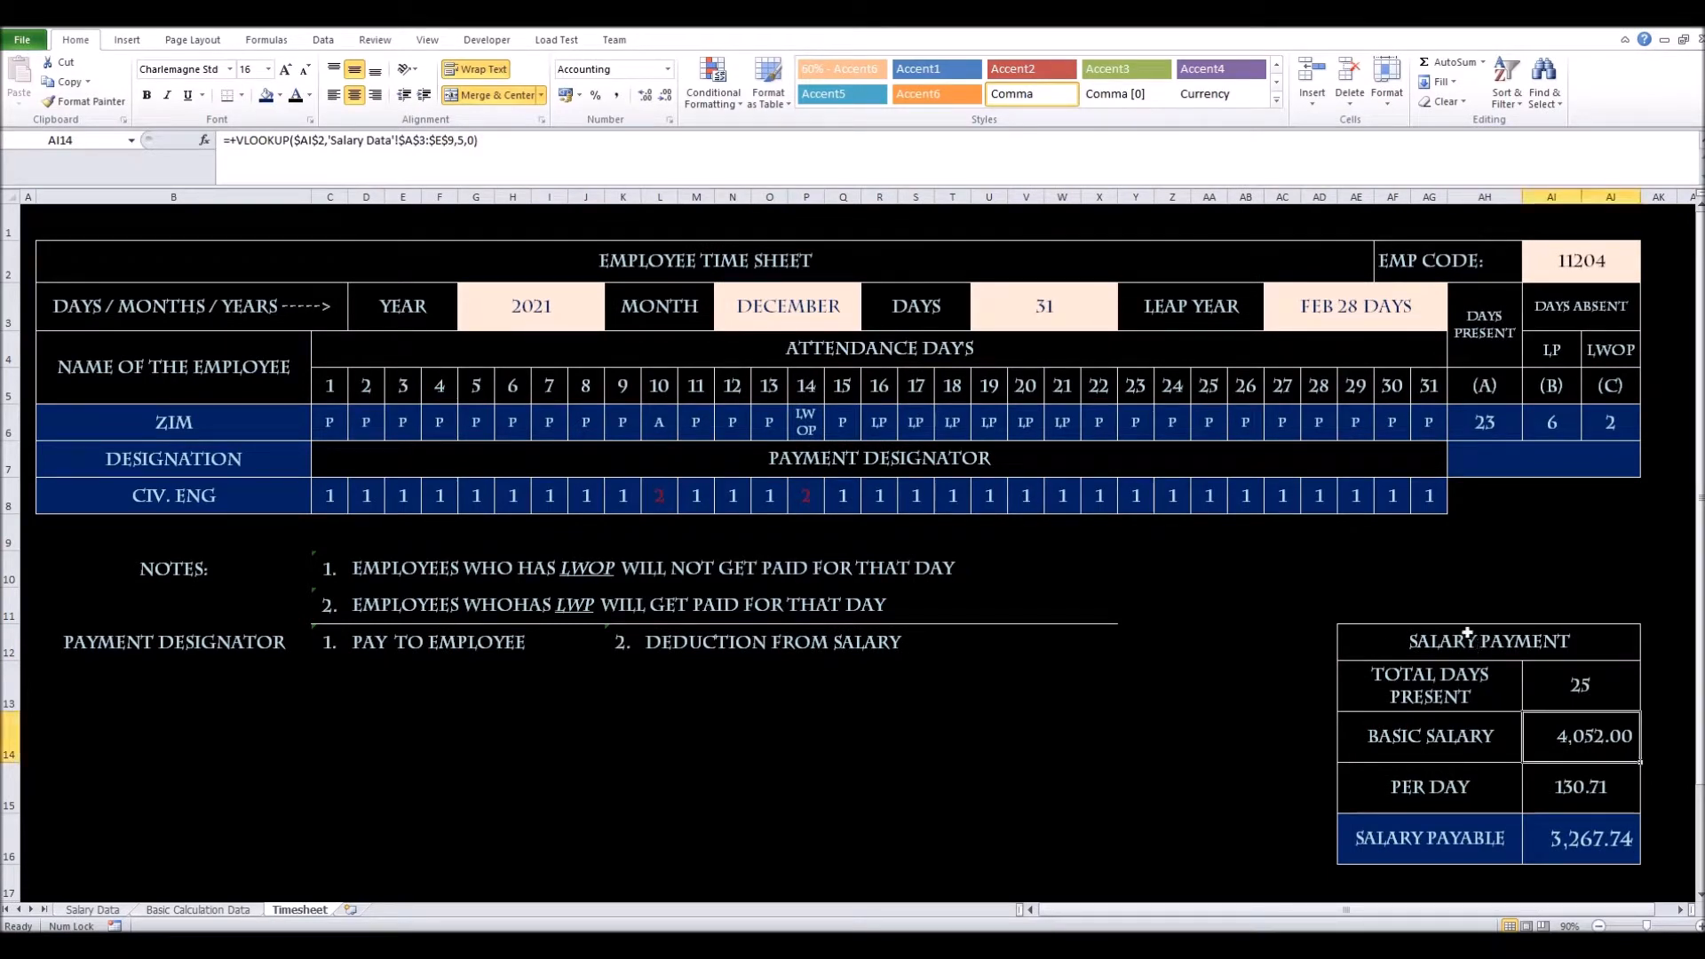
drag(1436, 651, 1462, 853)
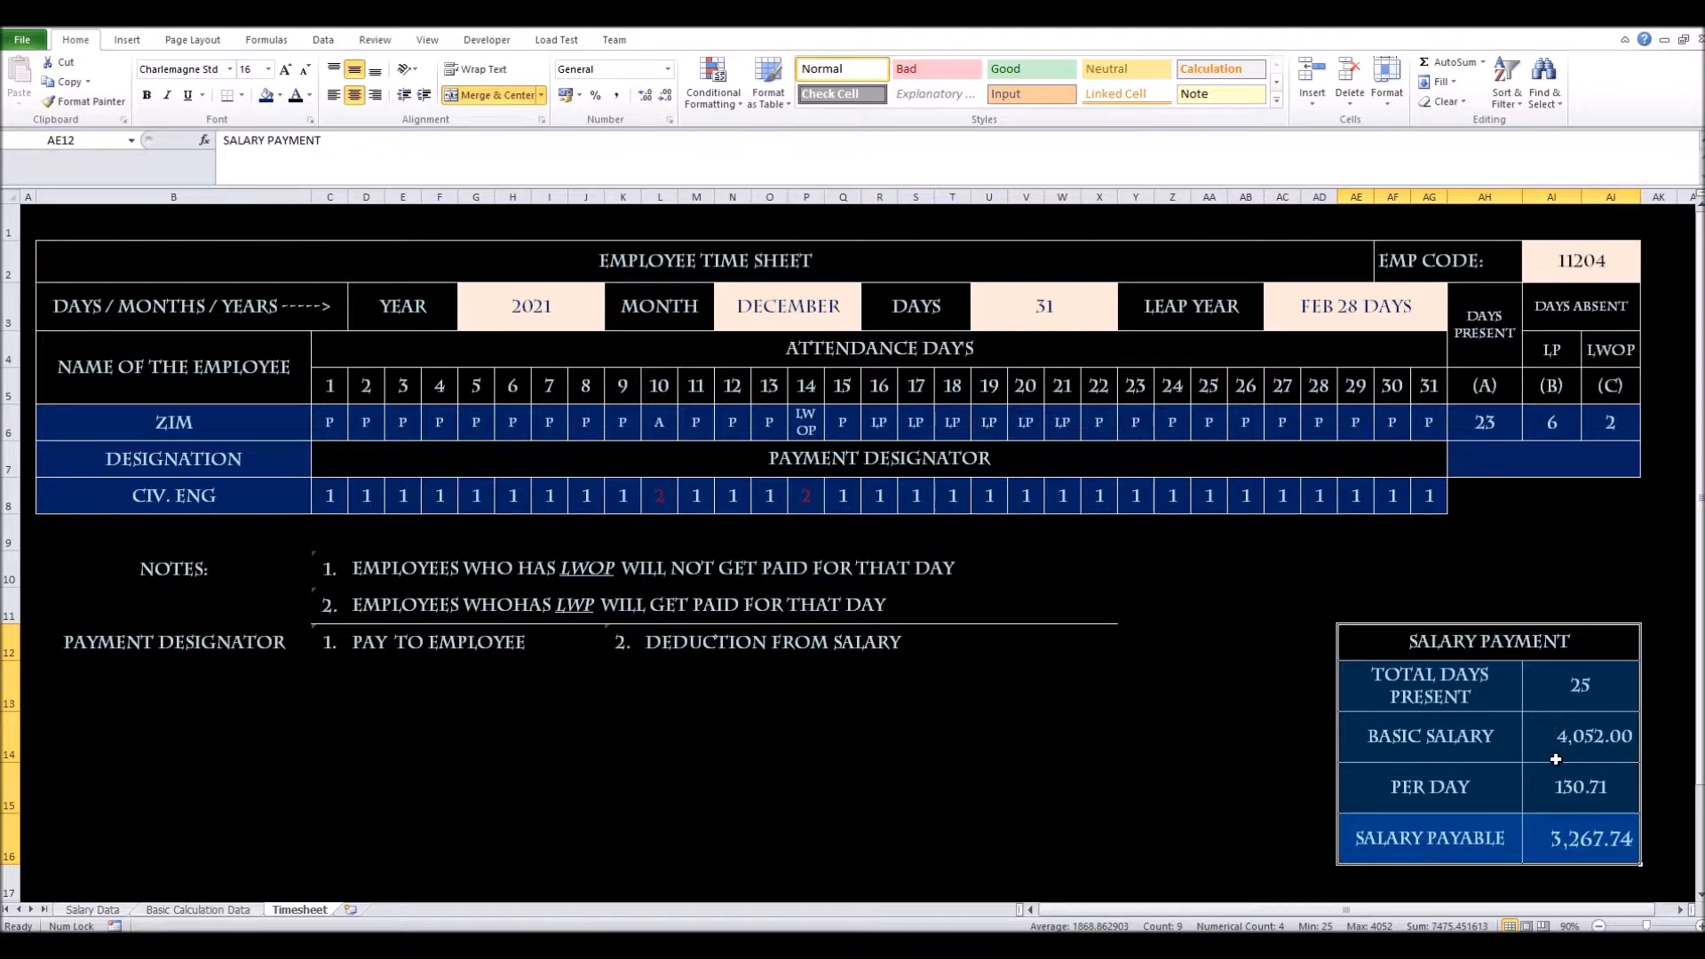
mouse_move(1569, 744)
mouse_down()
mouse_move(1571, 777)
mouse_move(1572, 723)
mouse_move(1569, 831)
mouse_move(1576, 759)
mouse_up()
click(1575, 778)
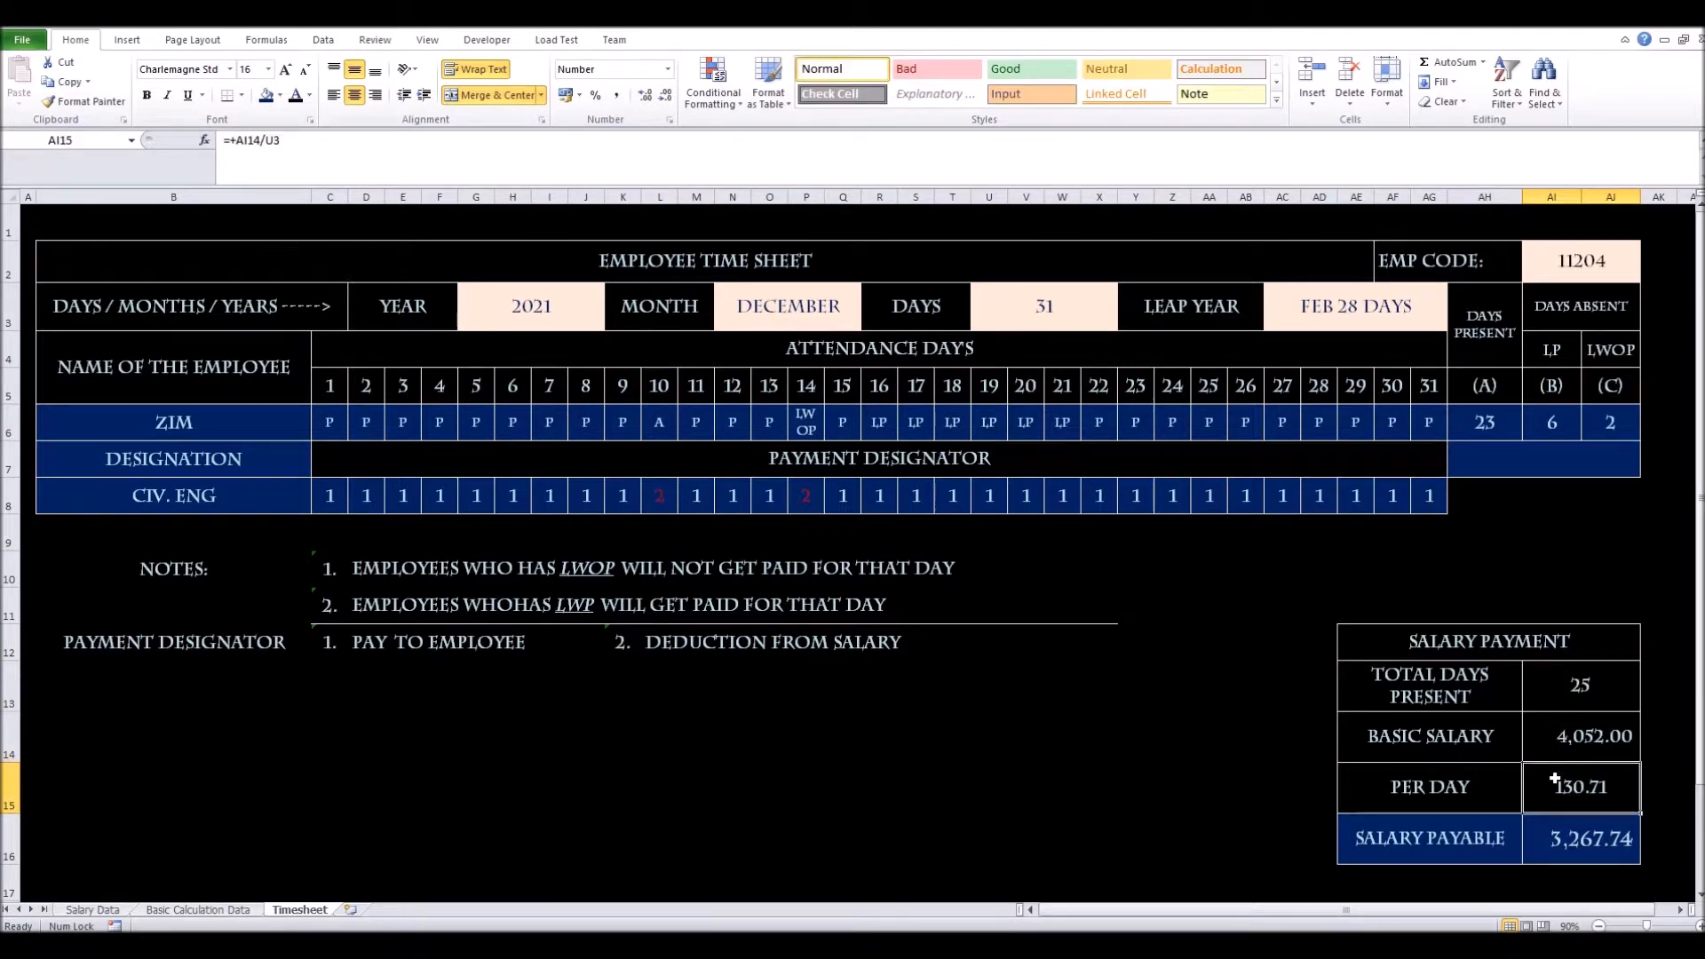
click(1589, 738)
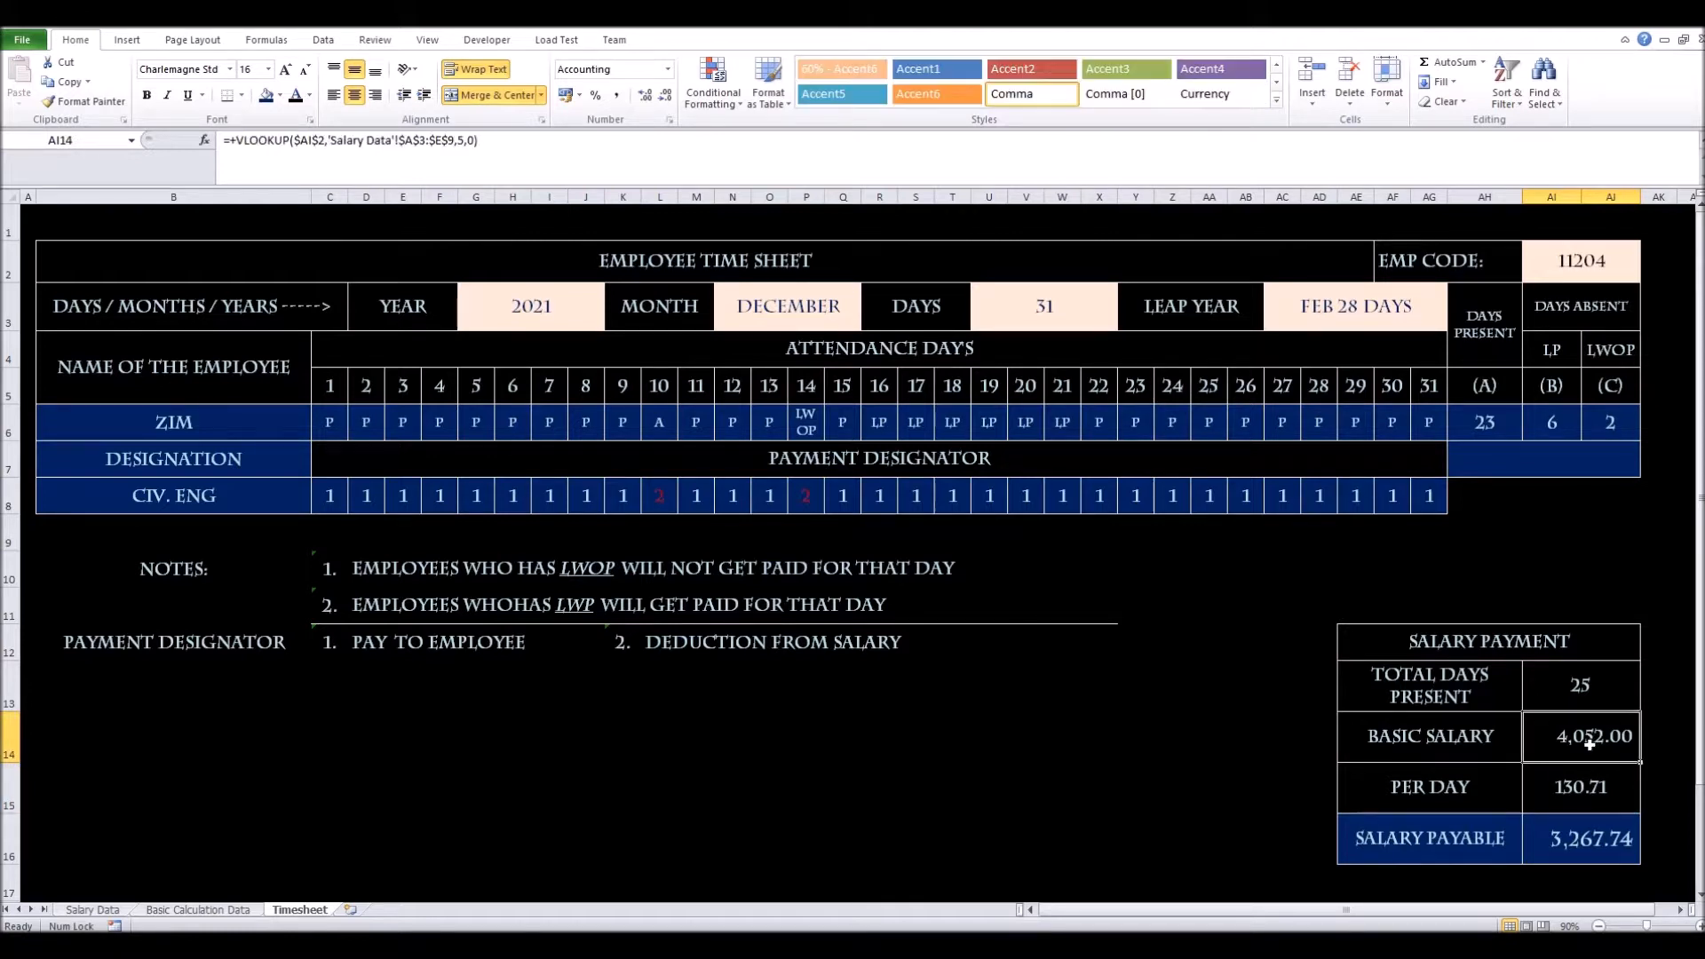
click(1582, 267)
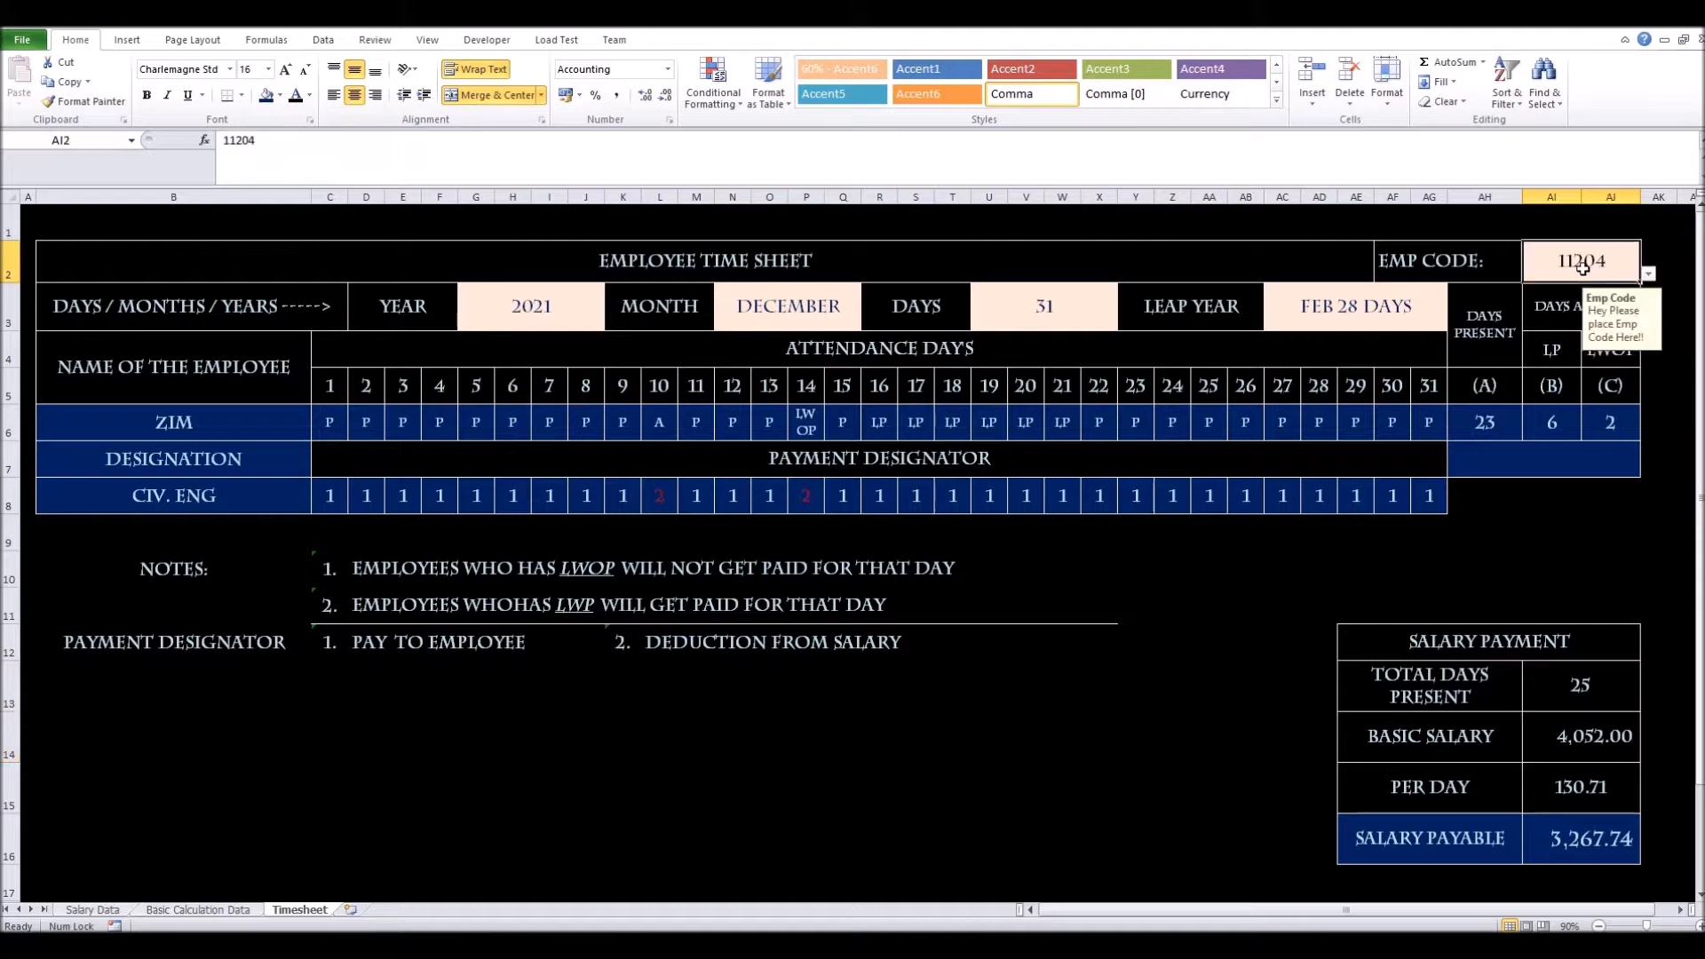
click(1581, 735)
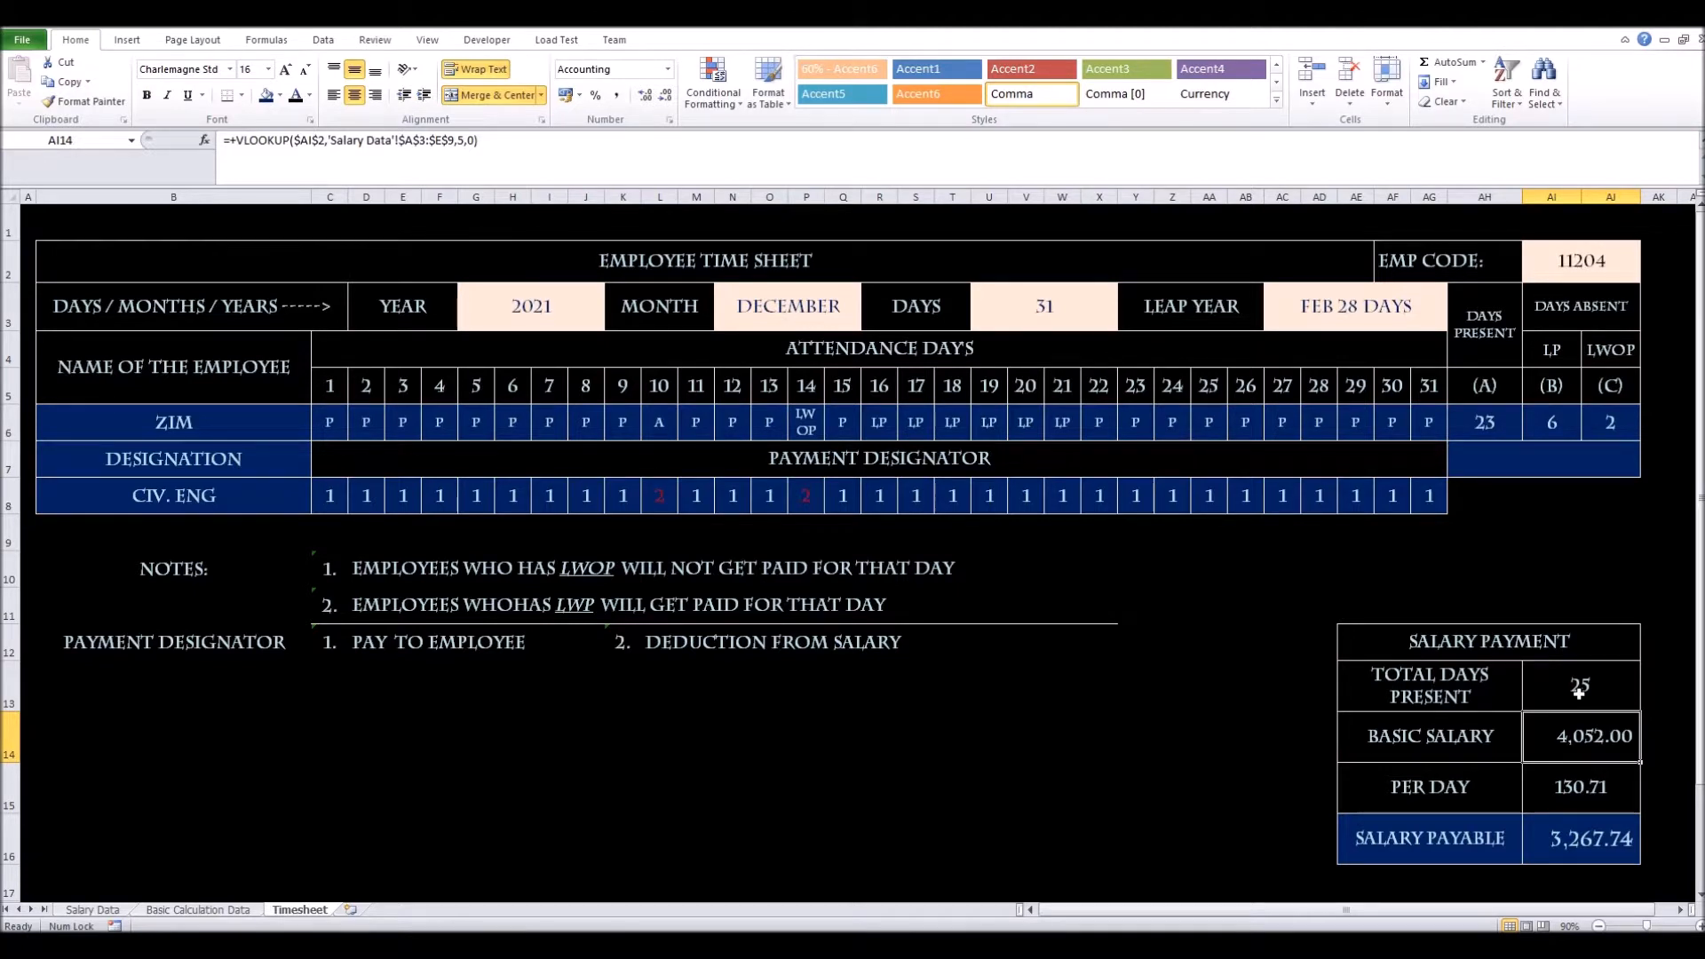
click(1579, 692)
key(Delete)
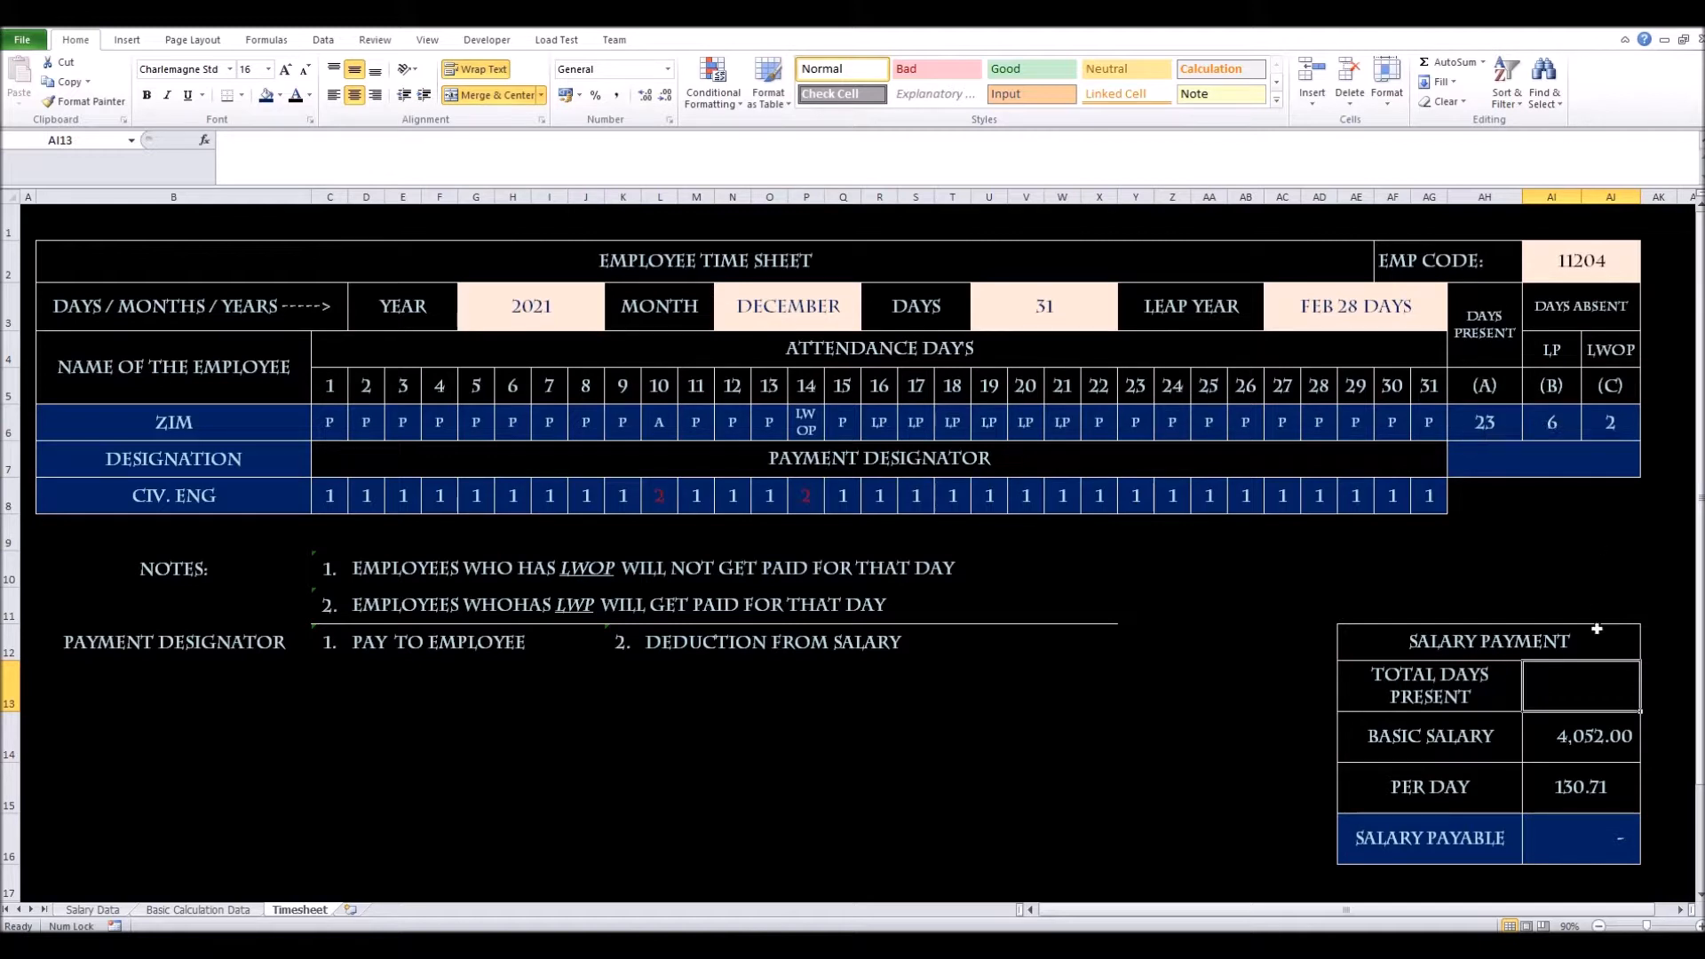
Enter =+AH6+AI6 in Total Days Present, giving 29 days and 3,790.58 payable
text(+)
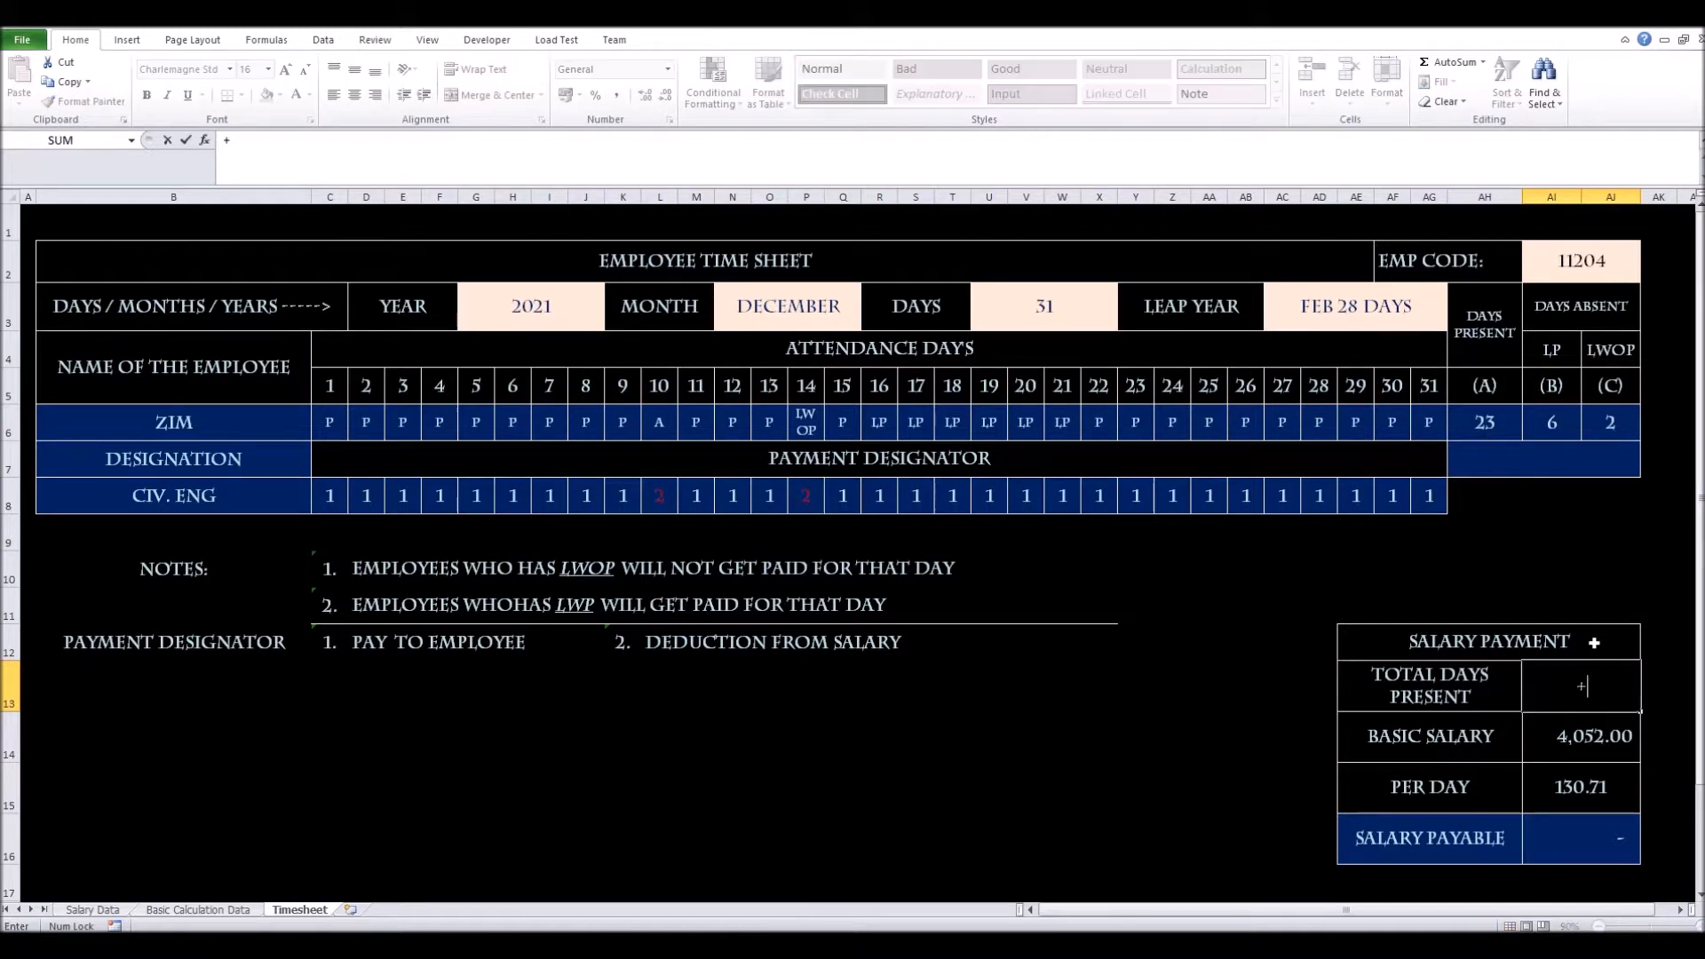
click(1487, 423)
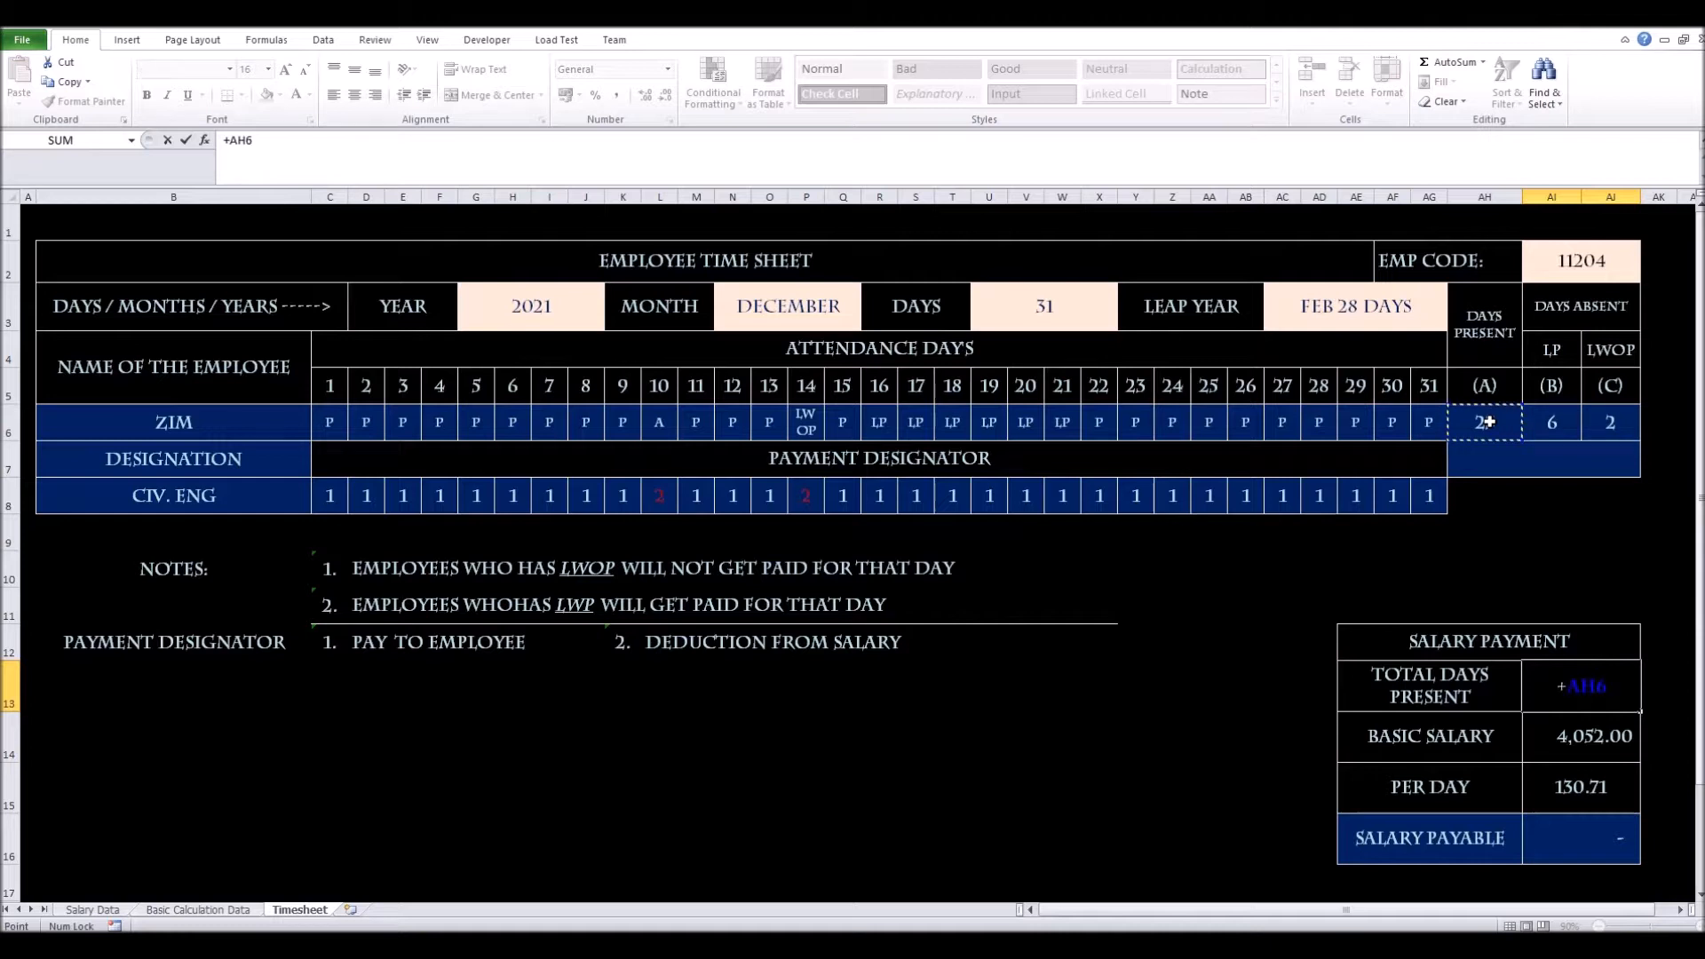
text(+)
click(1538, 424)
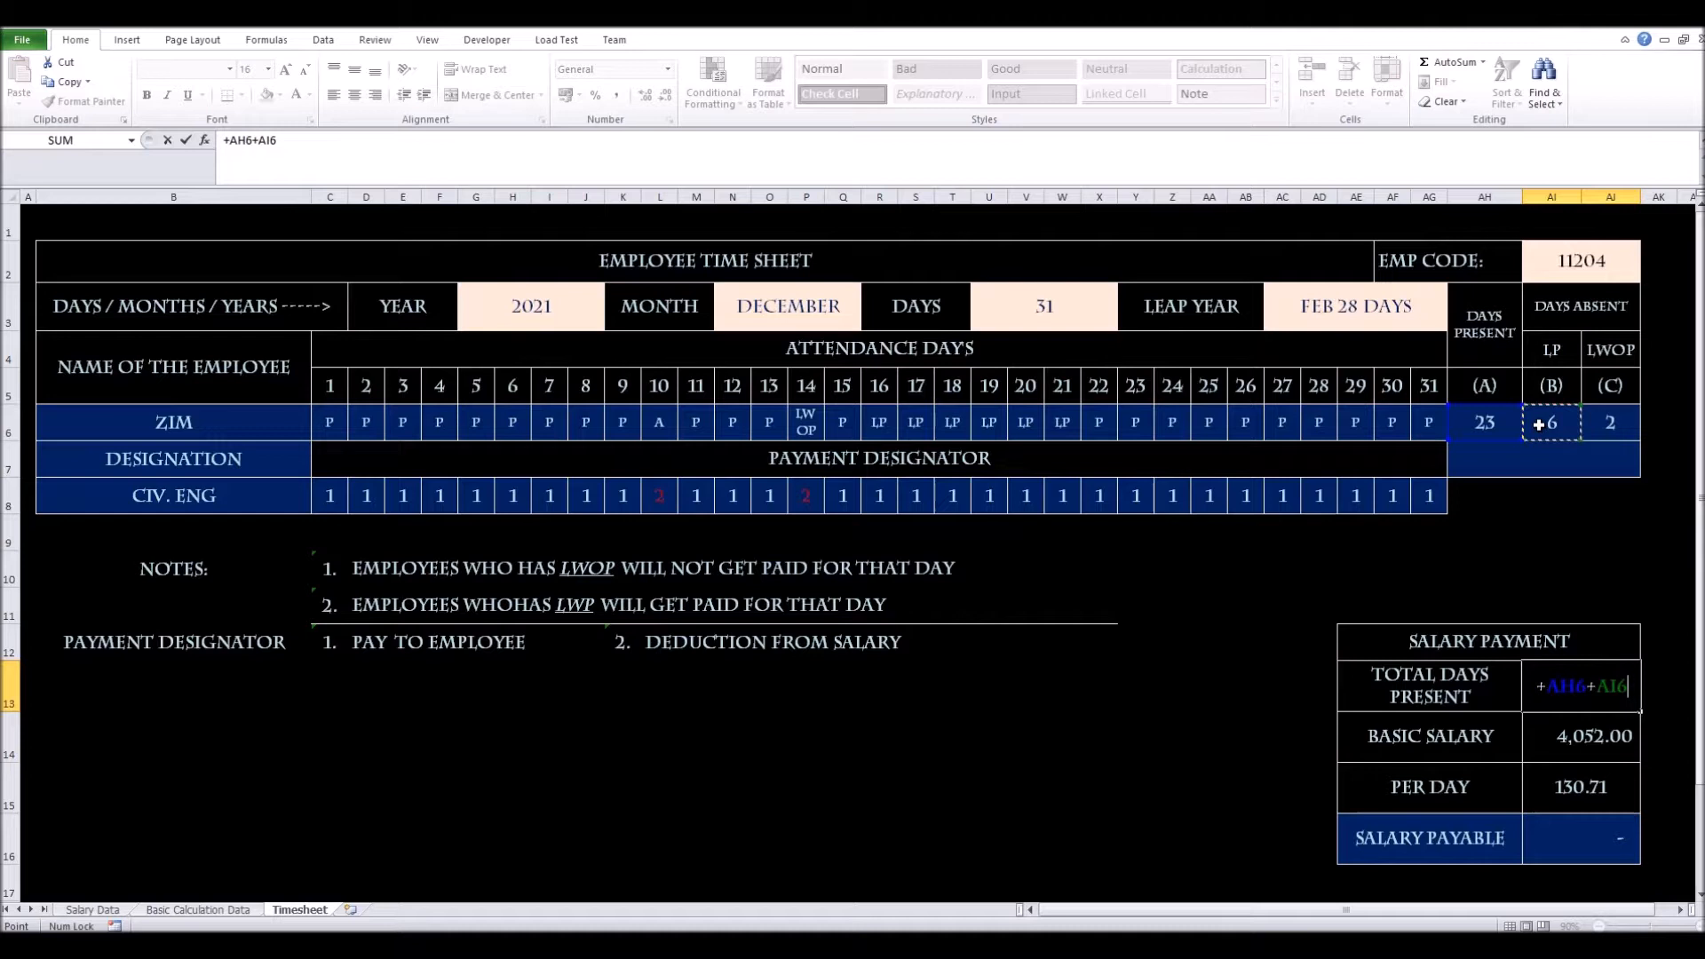
key(Return)
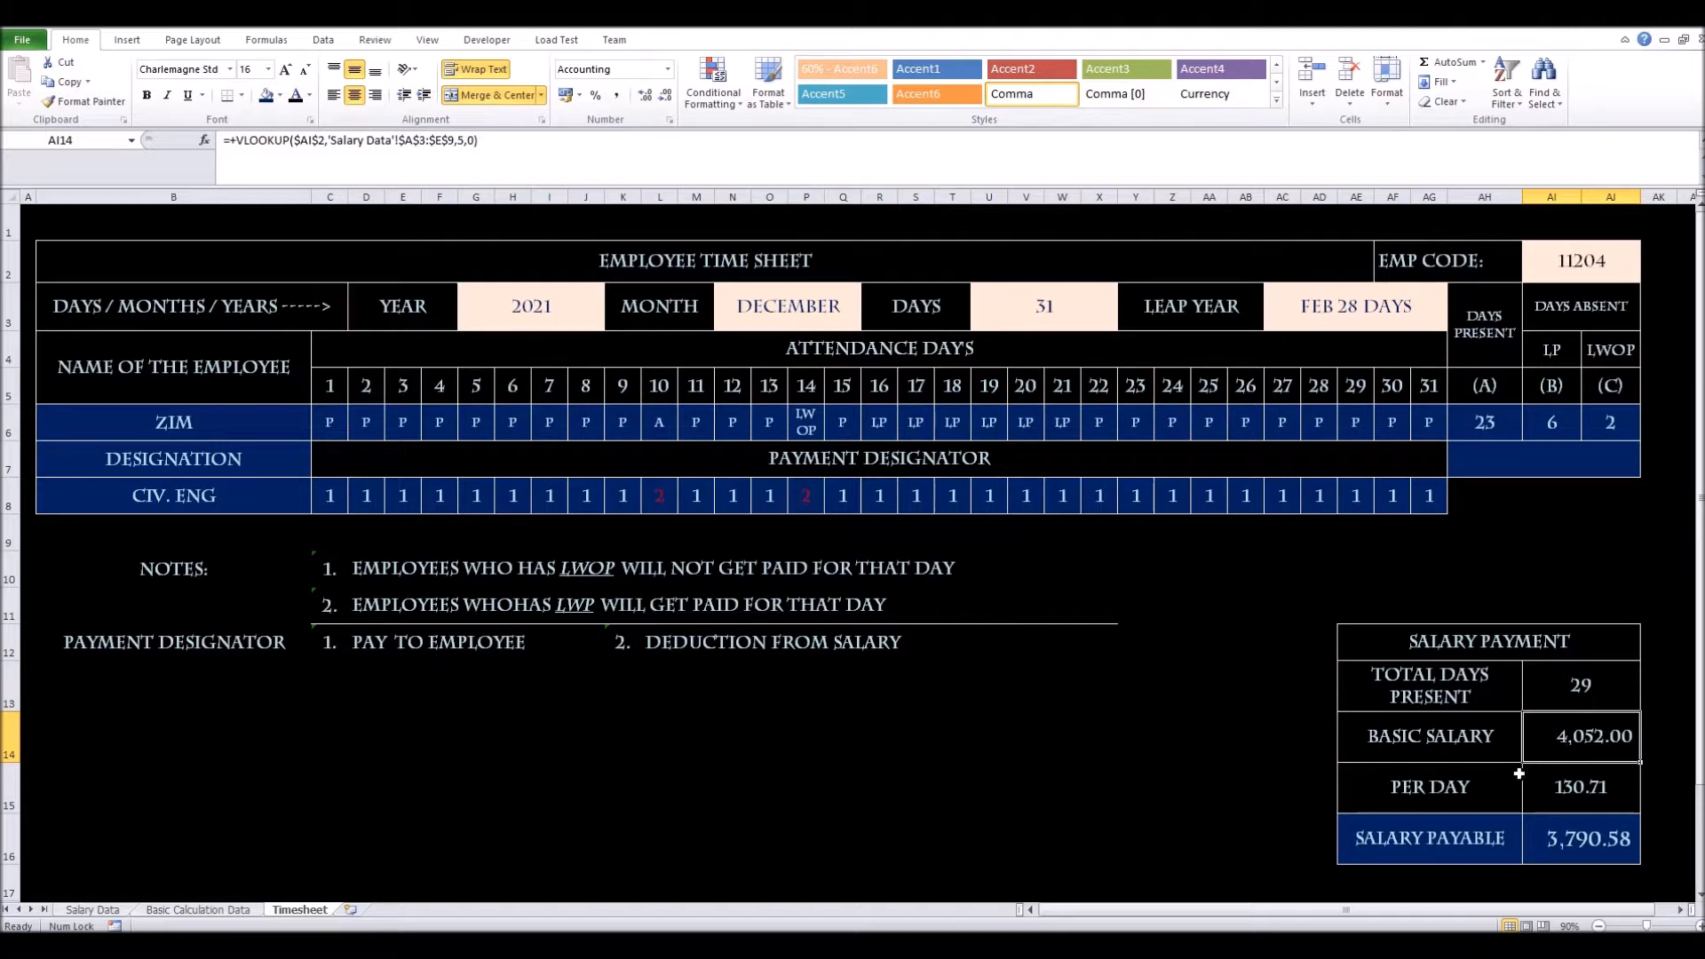
click(1574, 798)
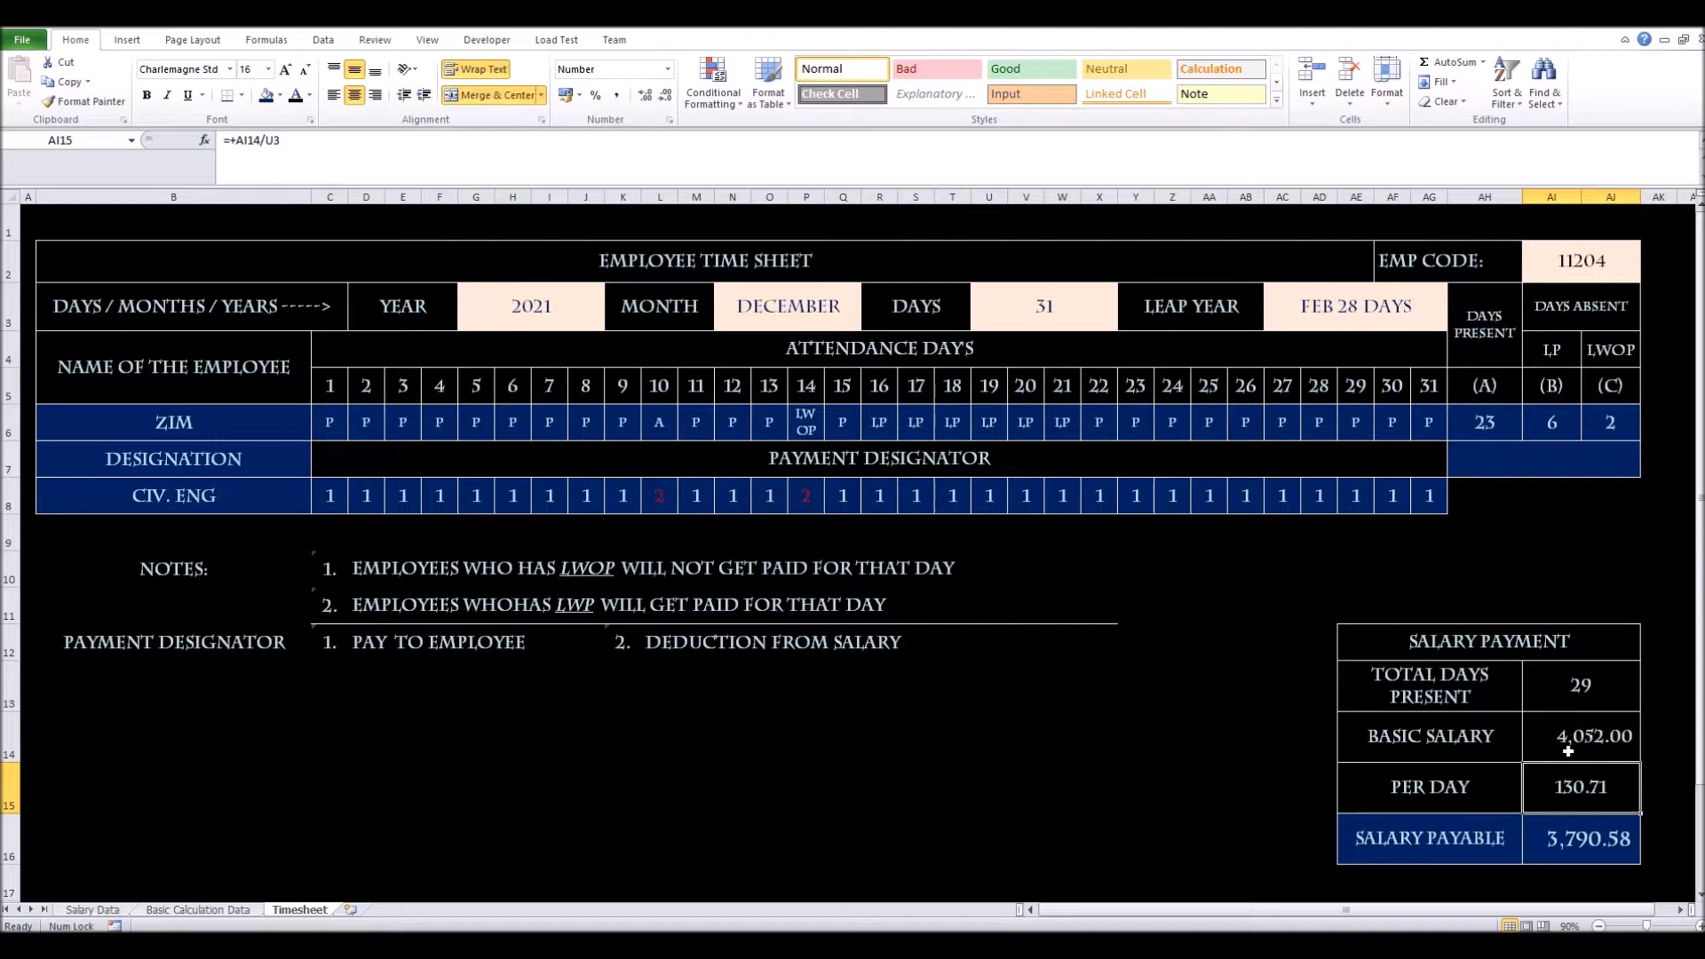
Verify the 31-day month count and the Per Day, Total Days Present and Salary Payable formulas
click(1024, 323)
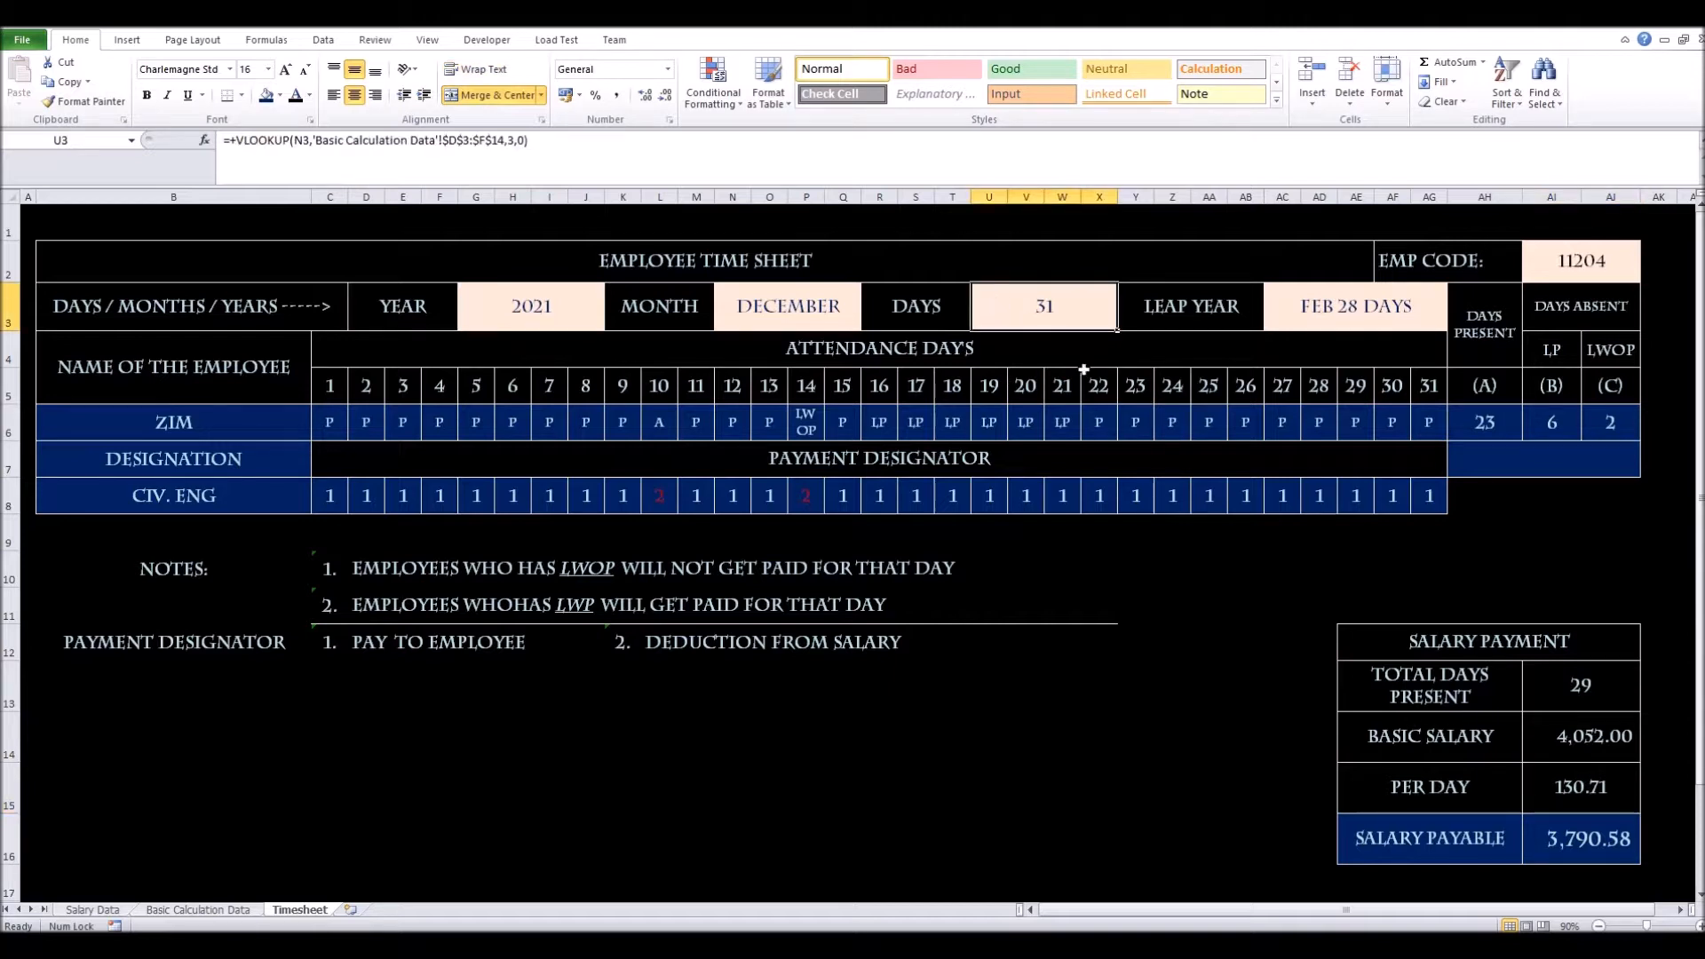
click(1571, 791)
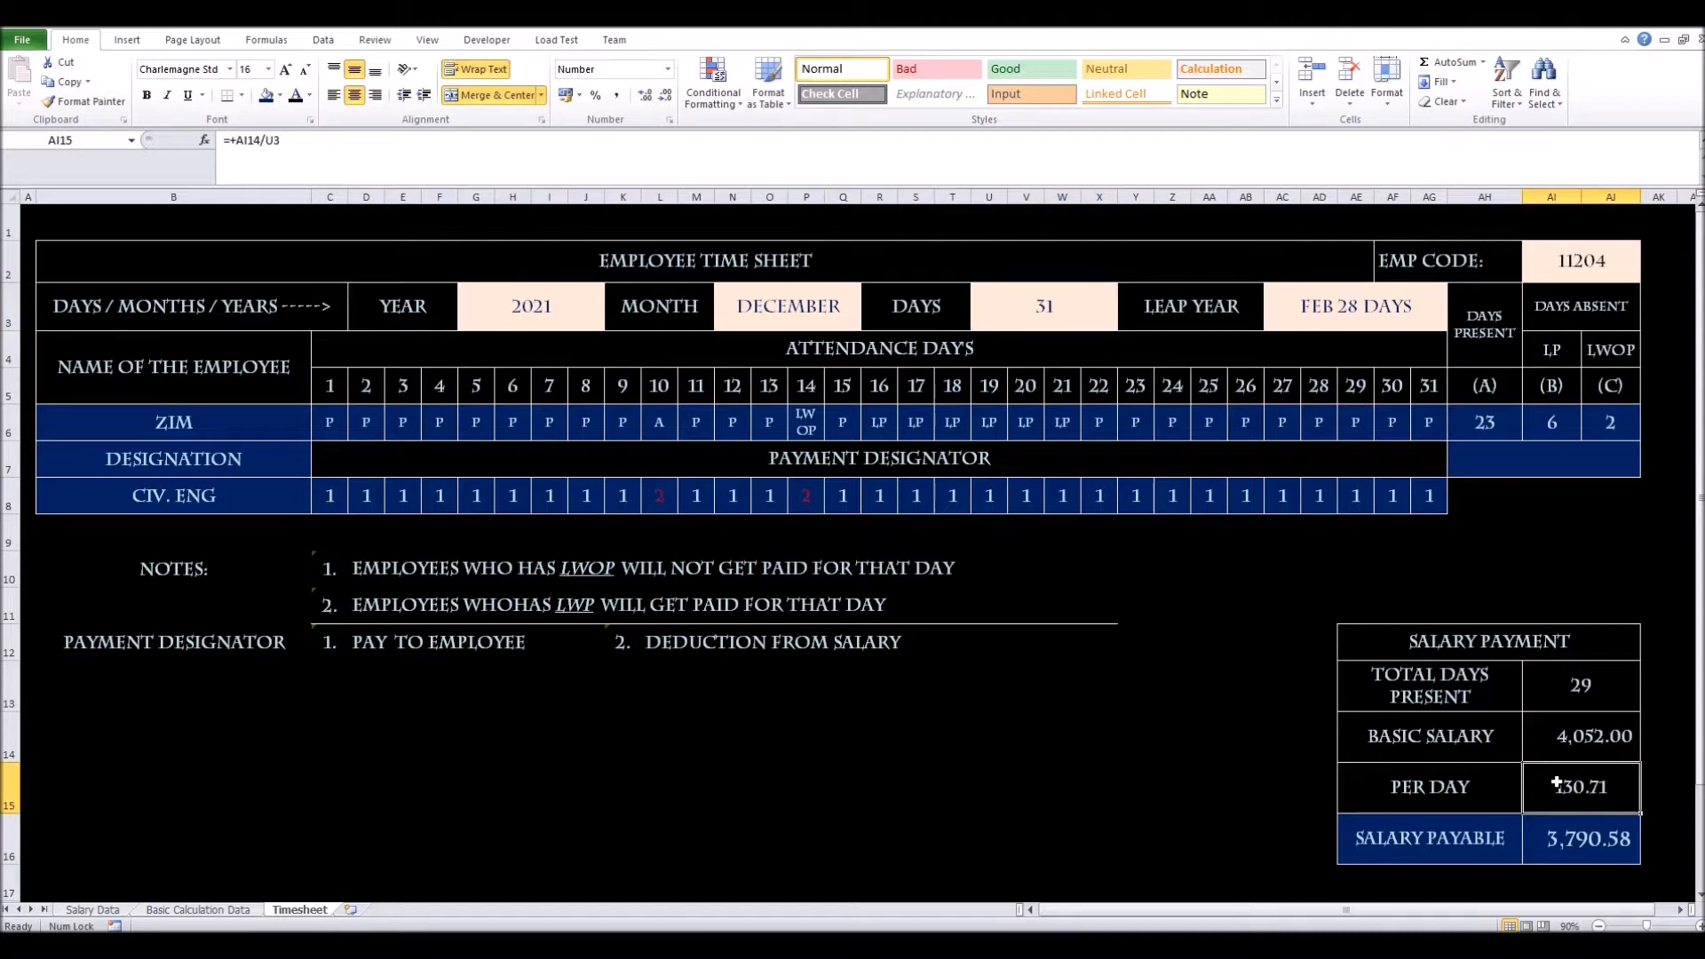
click(1602, 689)
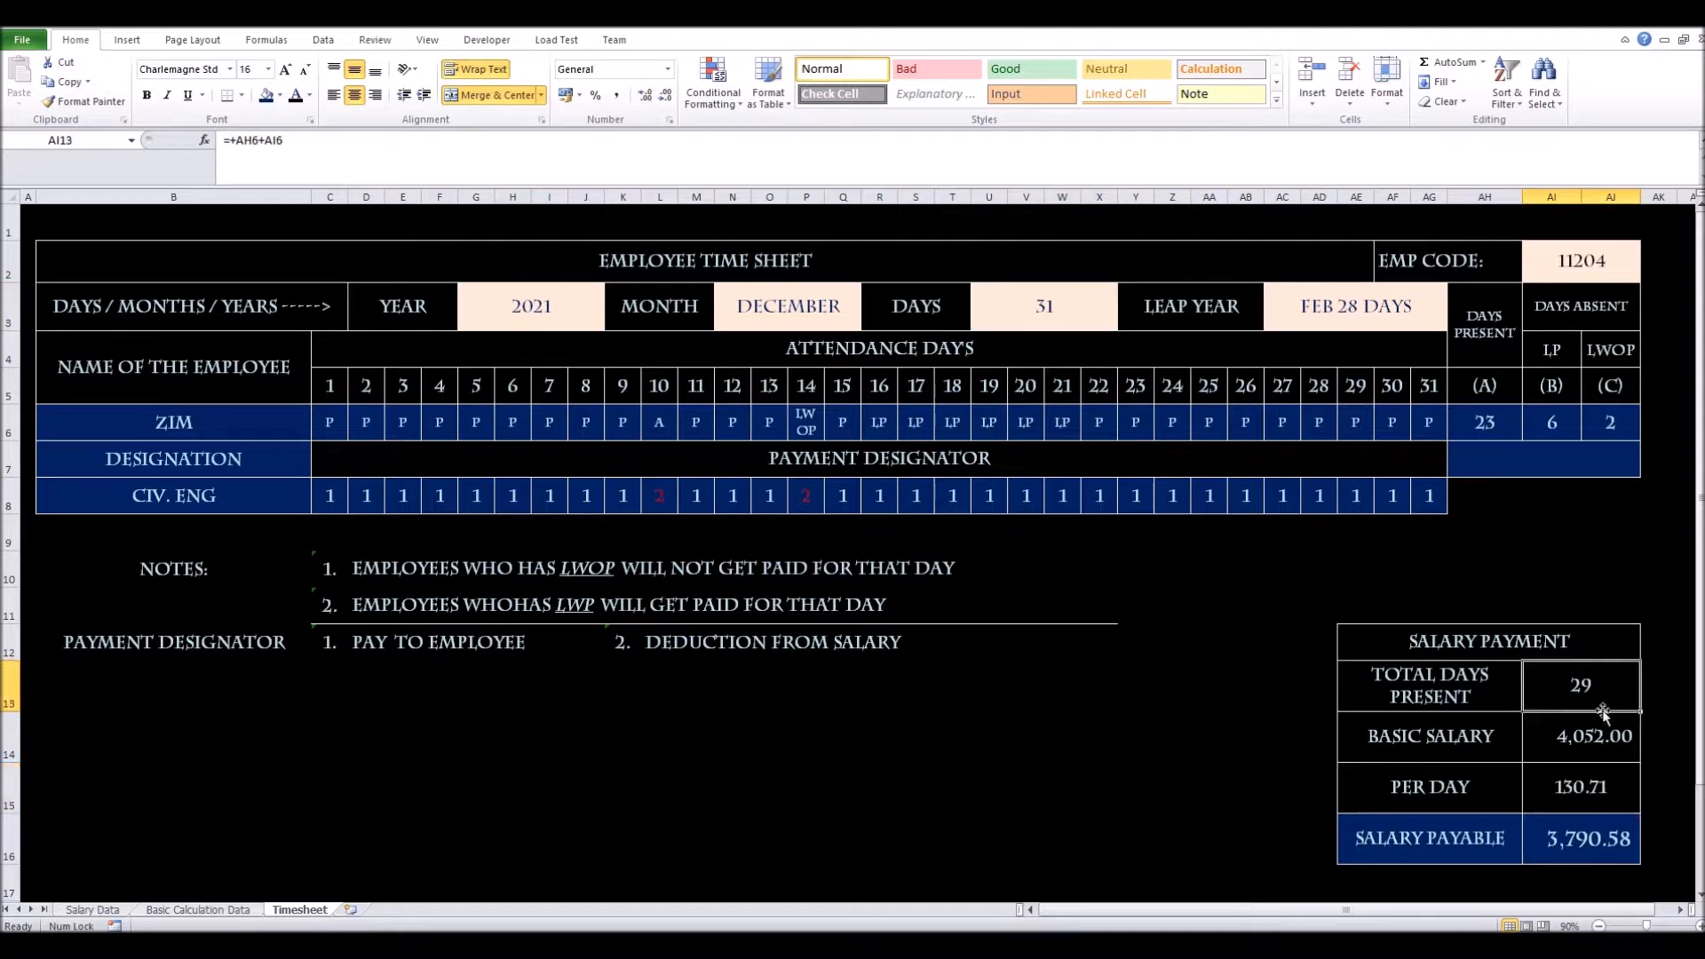
click(1580, 845)
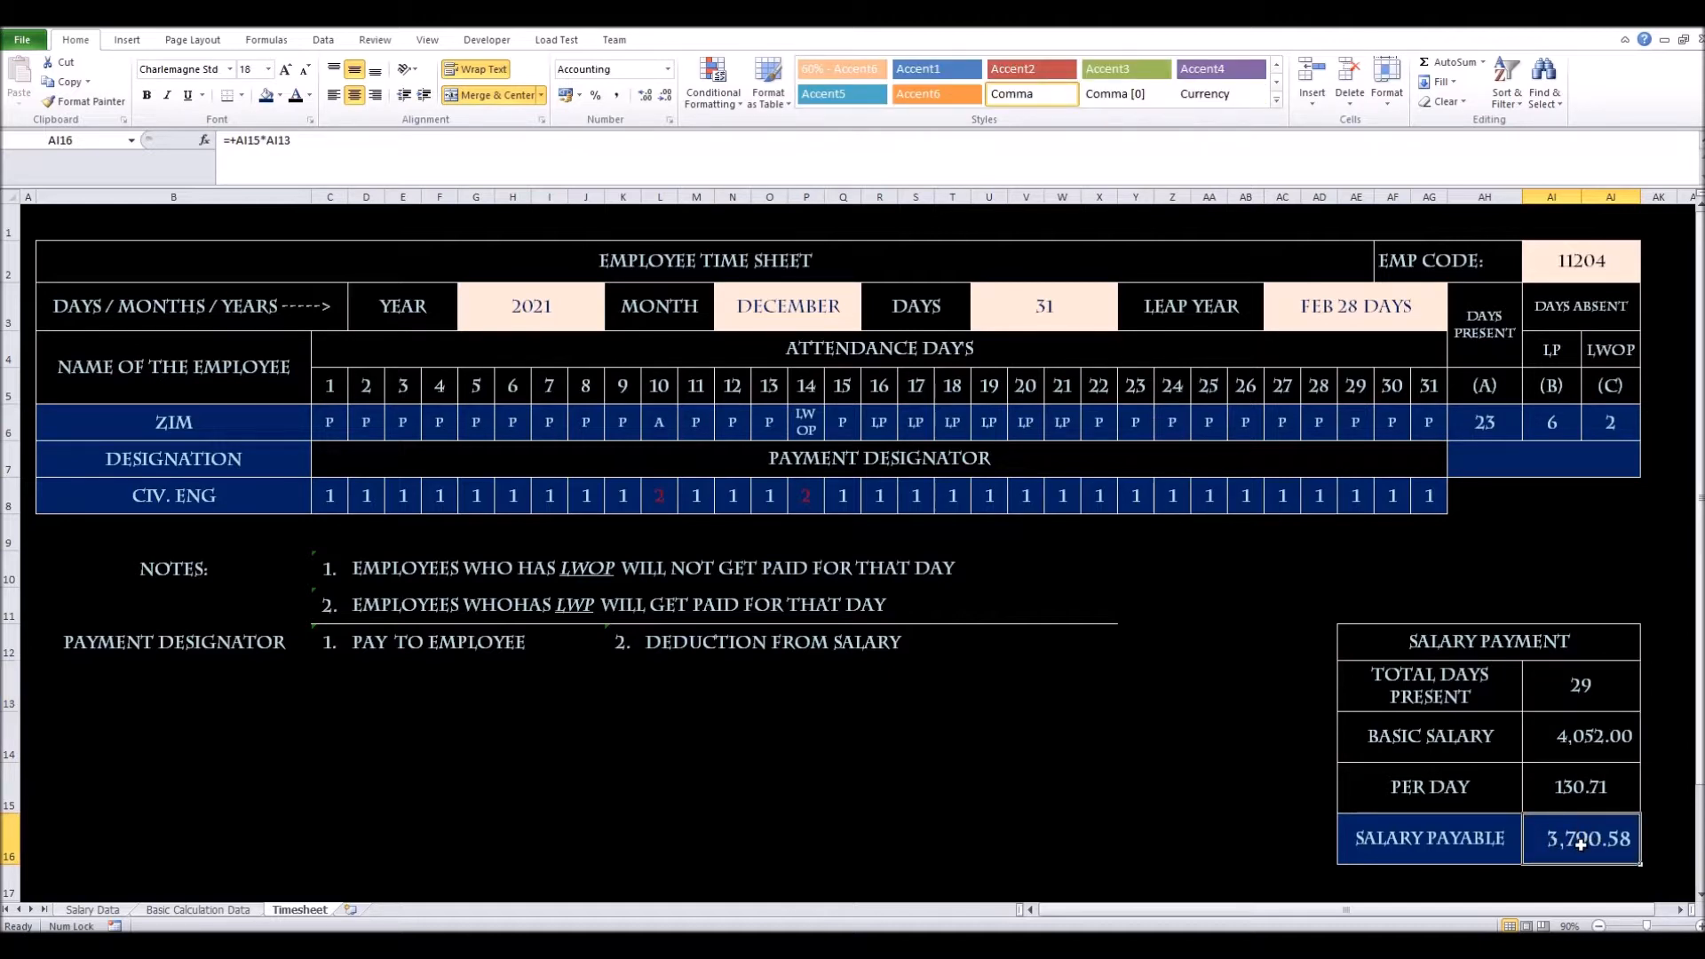
double_click(1580, 845)
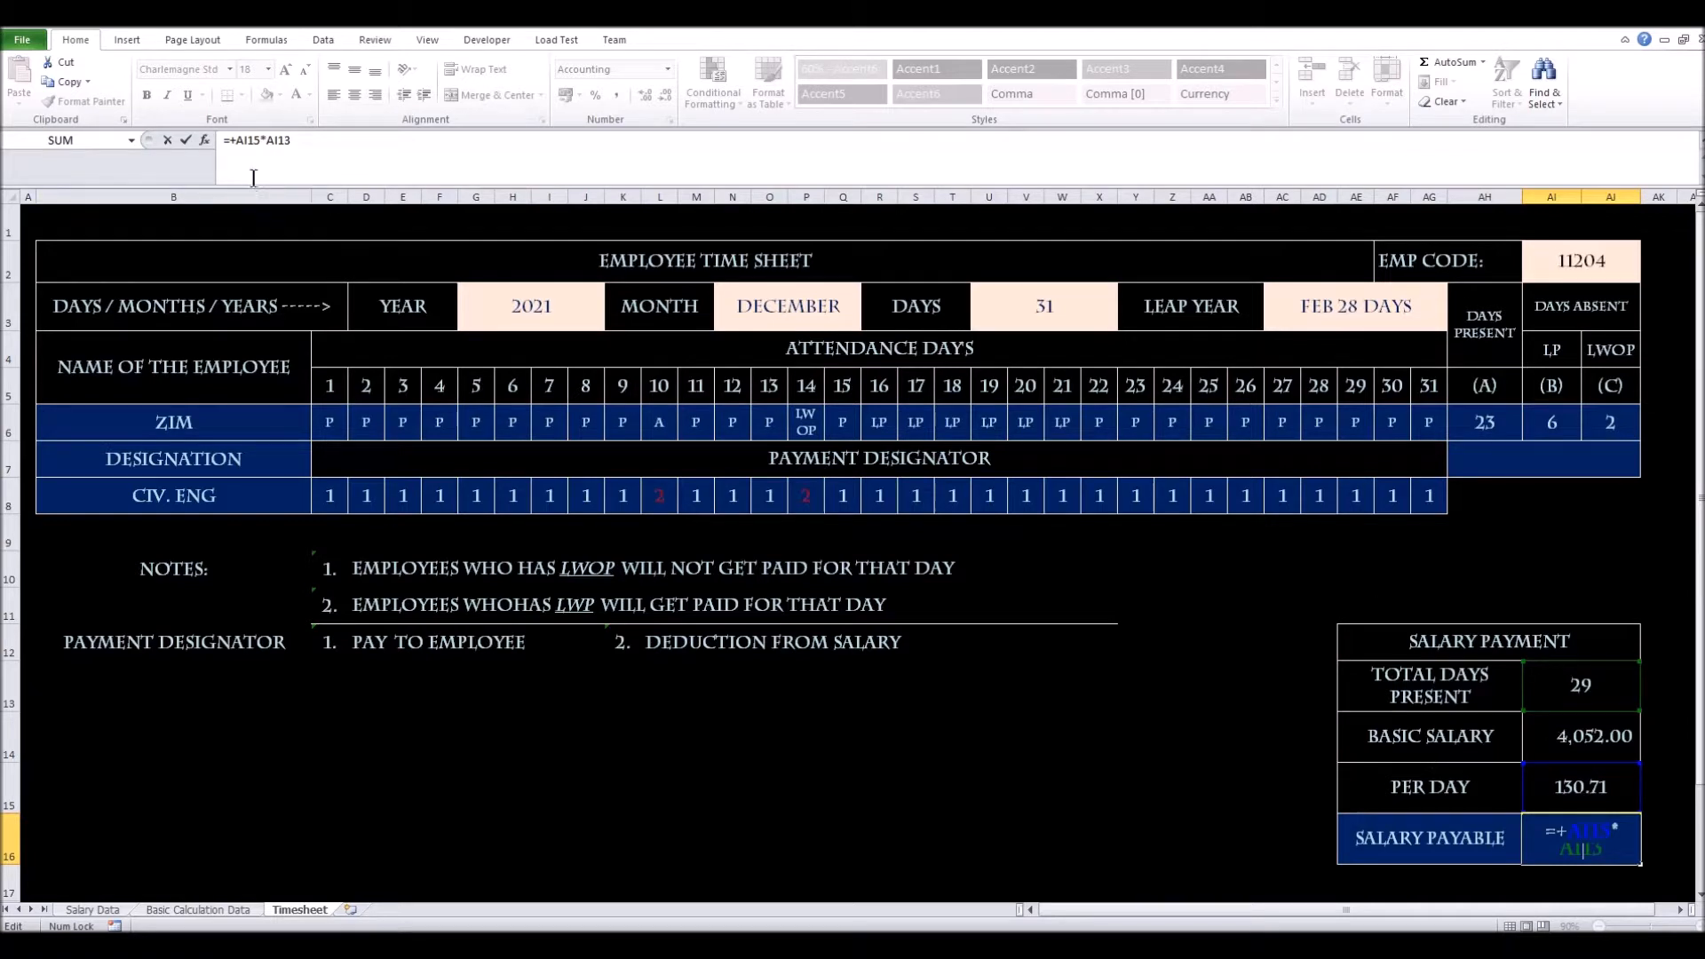
Move the Salary Payment table from AE12:AJ16 to U13:Z17
click(167, 140)
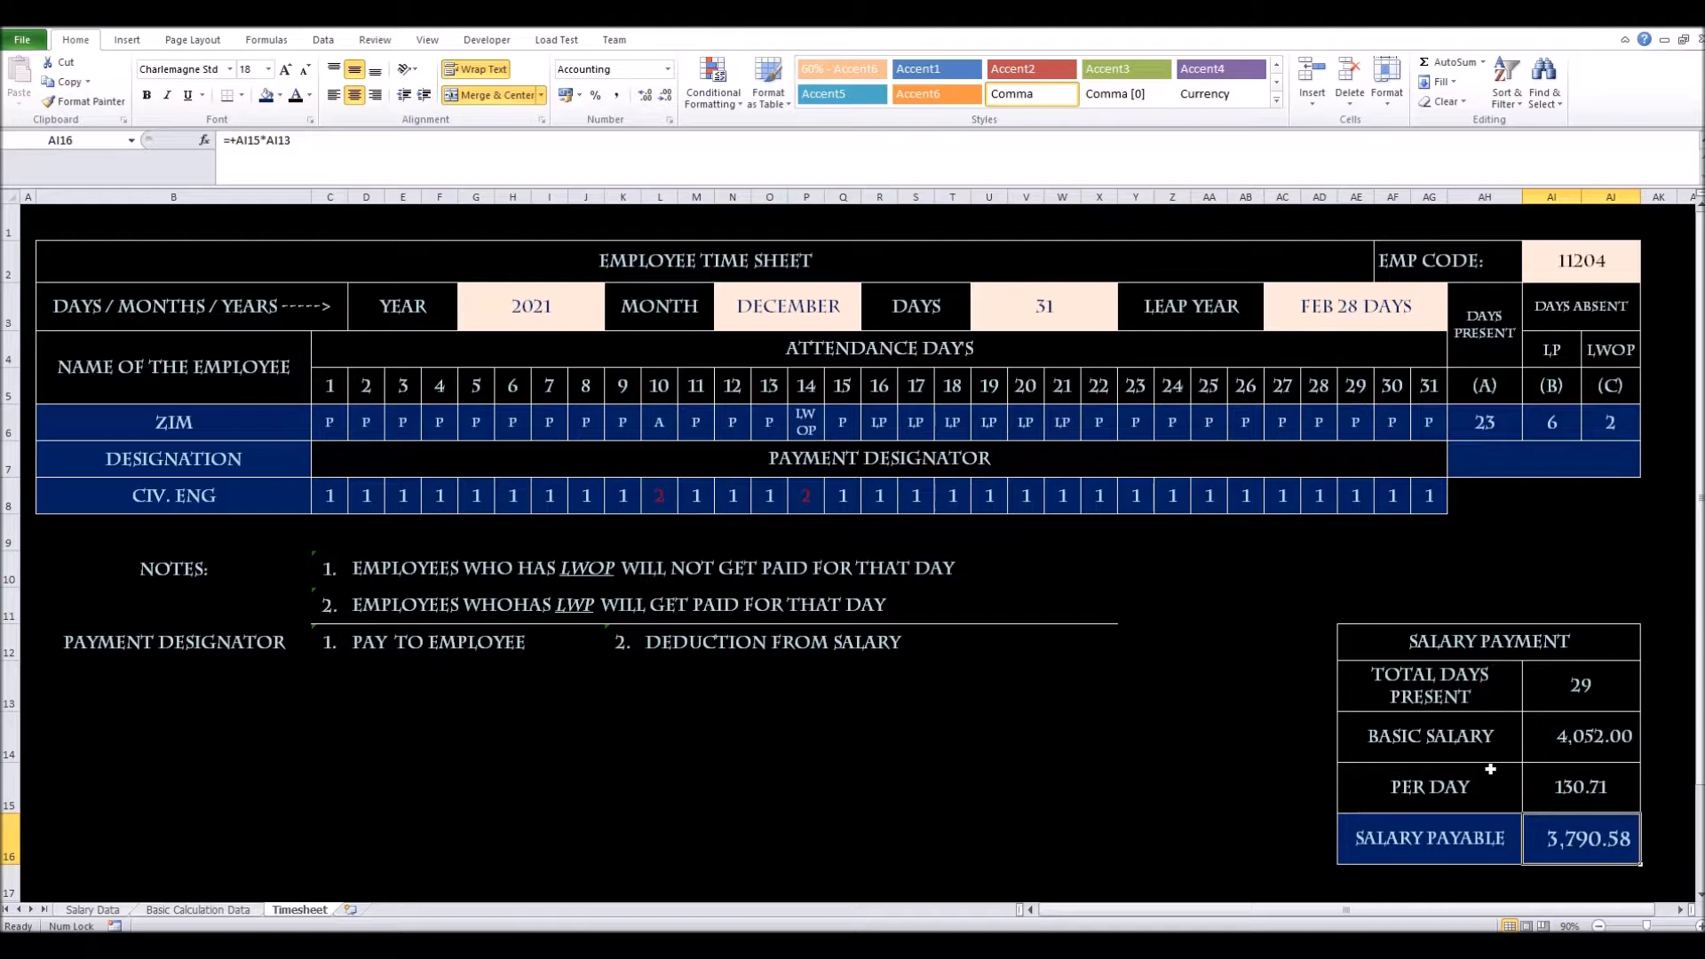
drag(1474, 645, 1427, 830)
drag(1418, 626, 1070, 684)
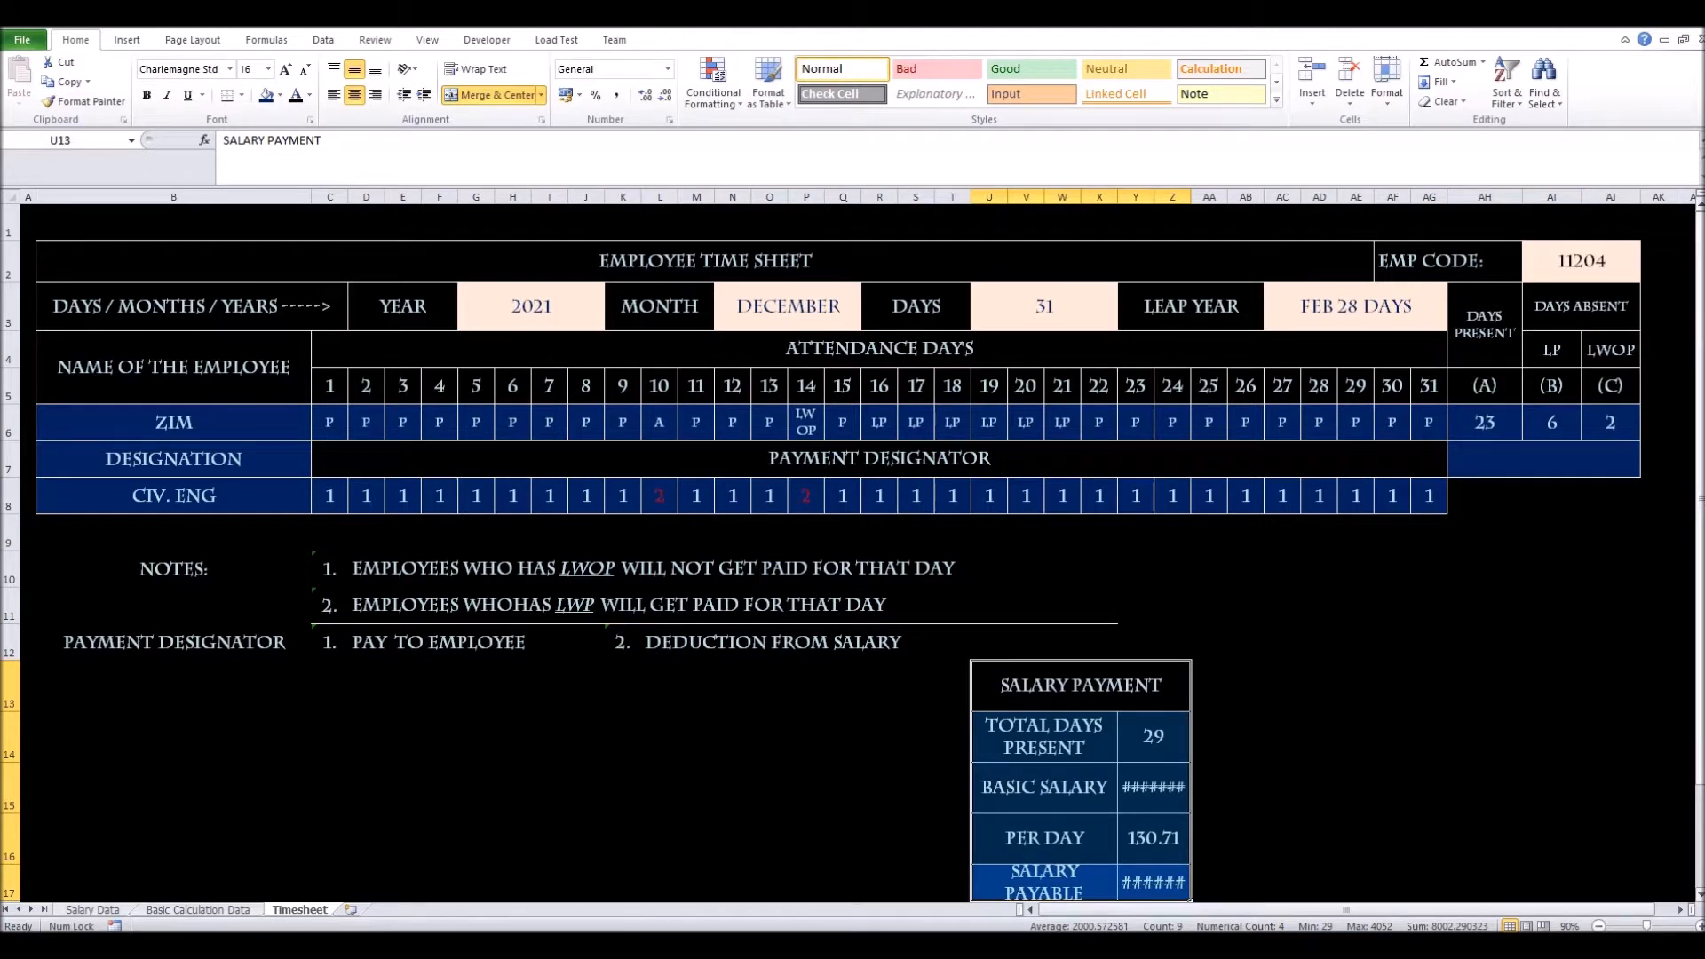
drag(1700, 491, 1700, 524)
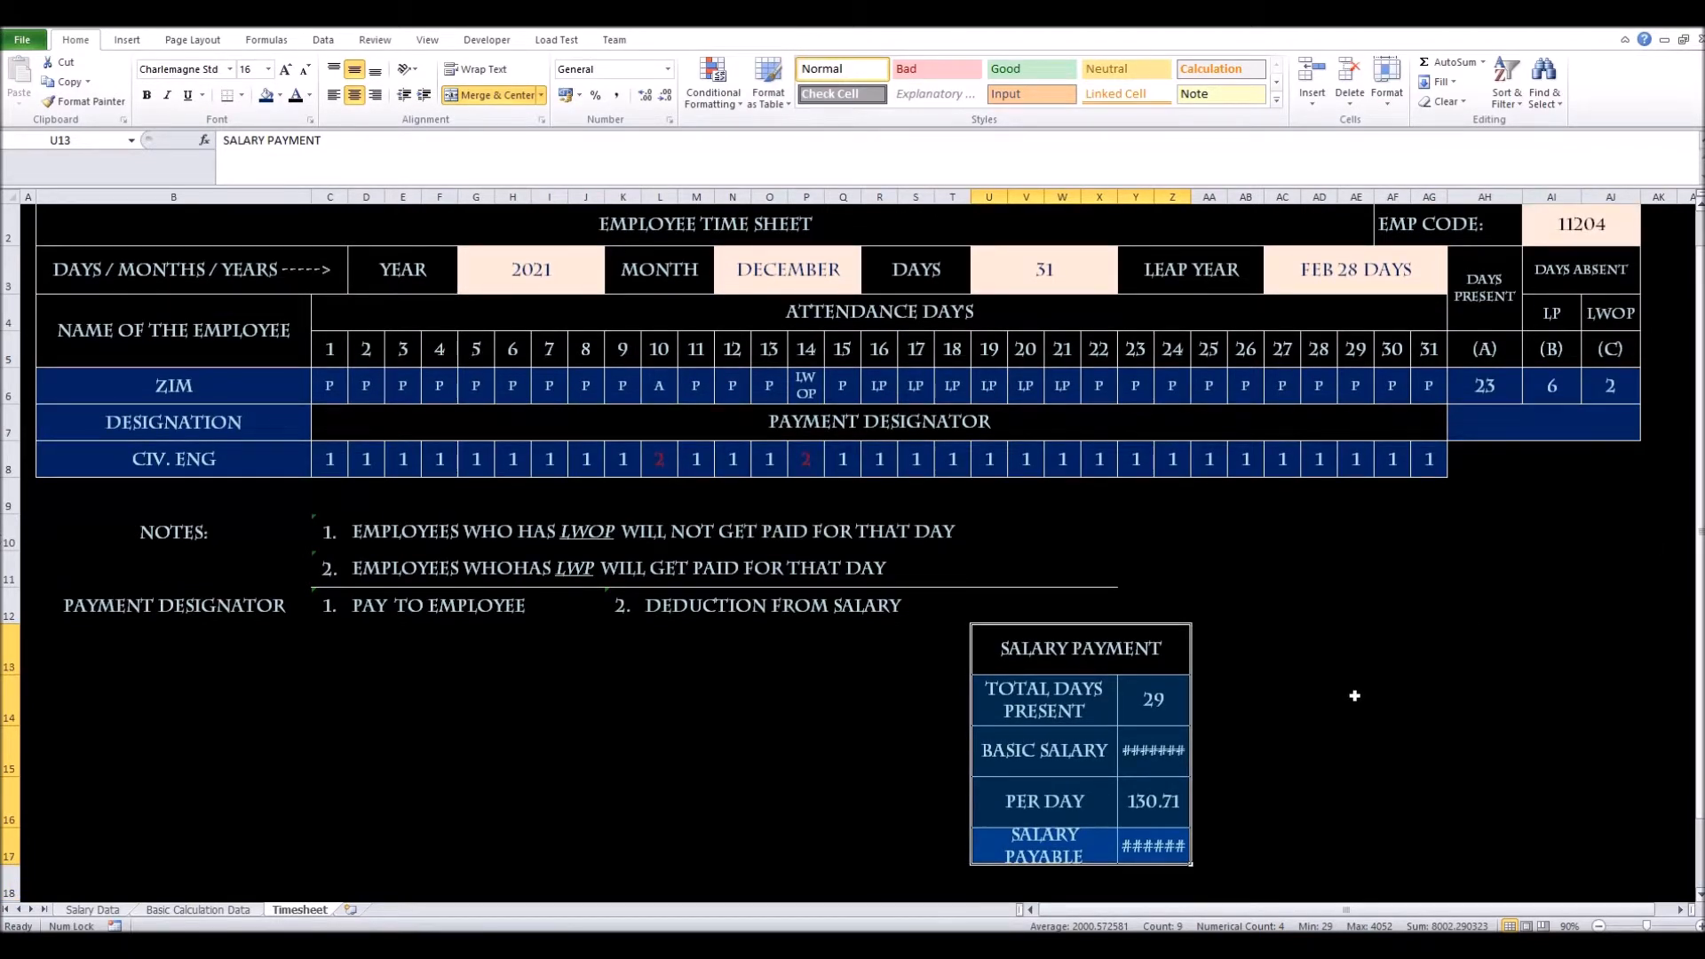
click(1076, 715)
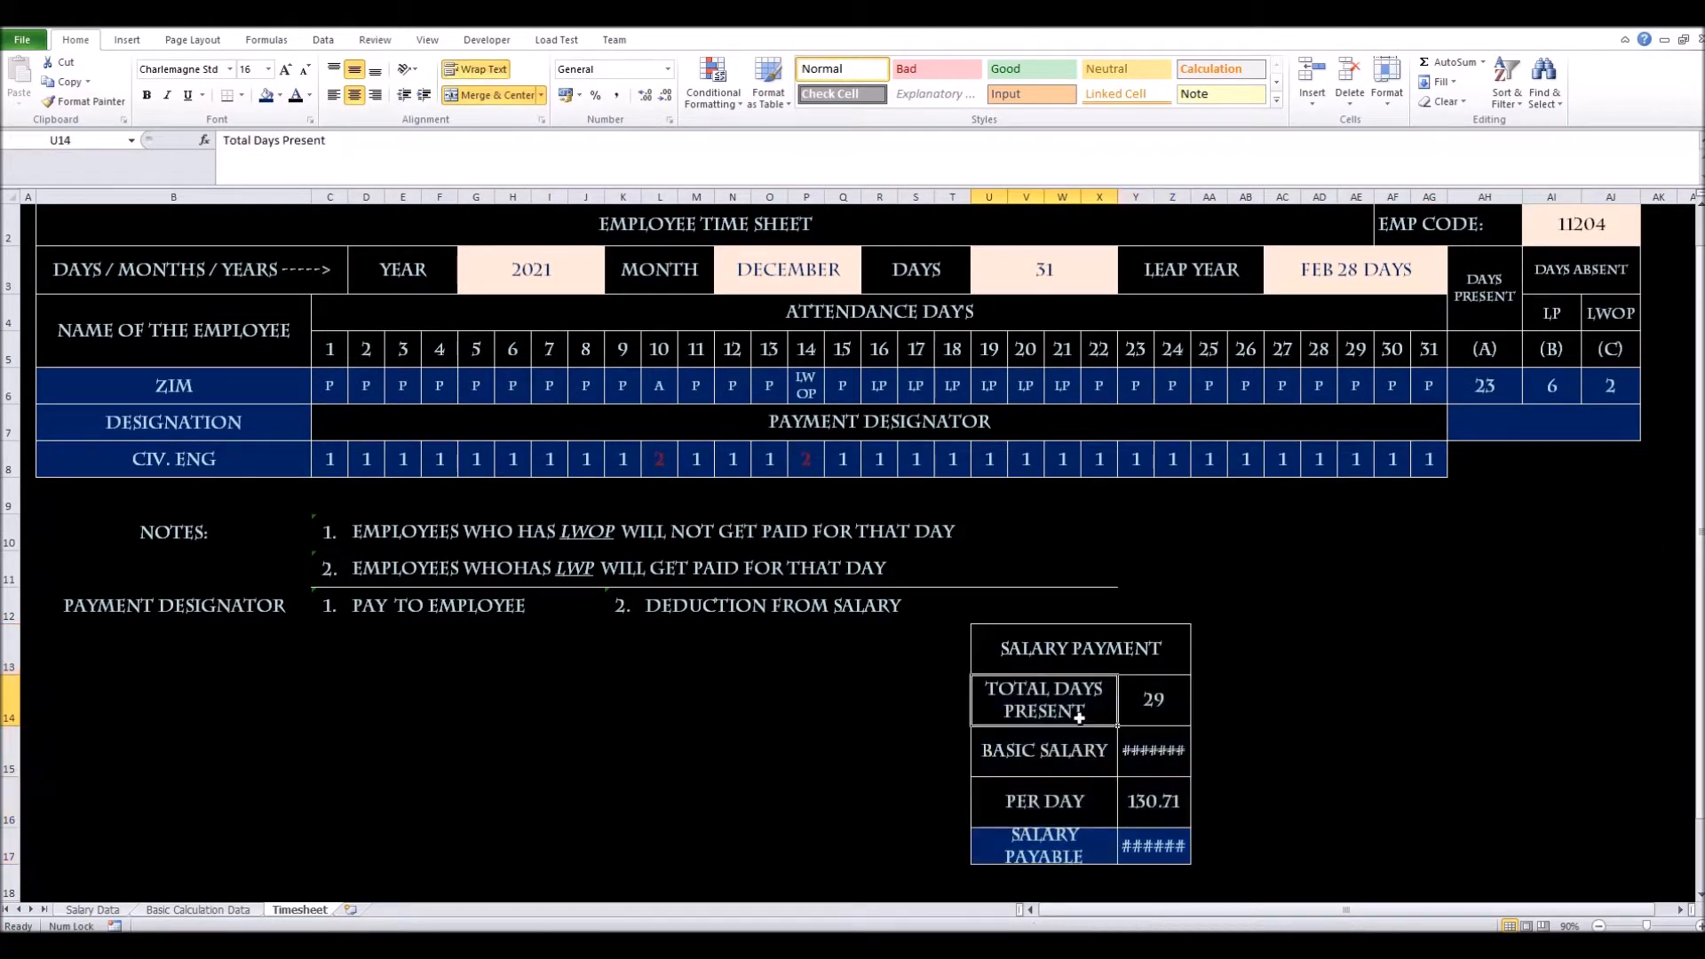
click(1151, 713)
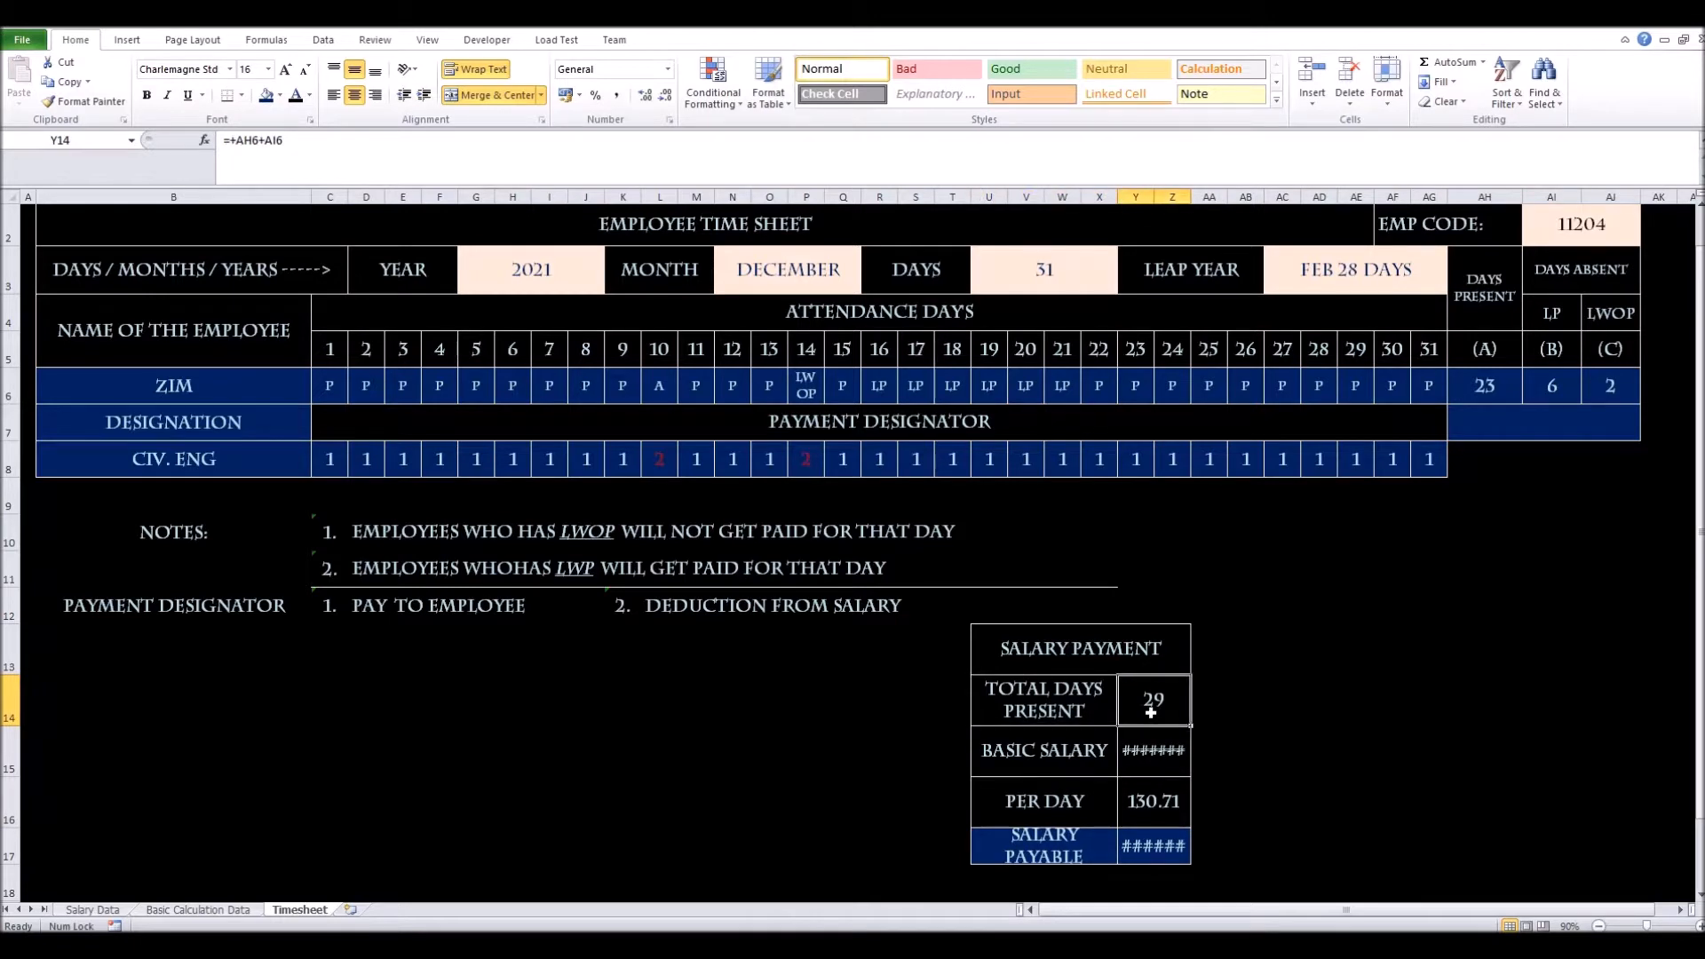
click(1053, 752)
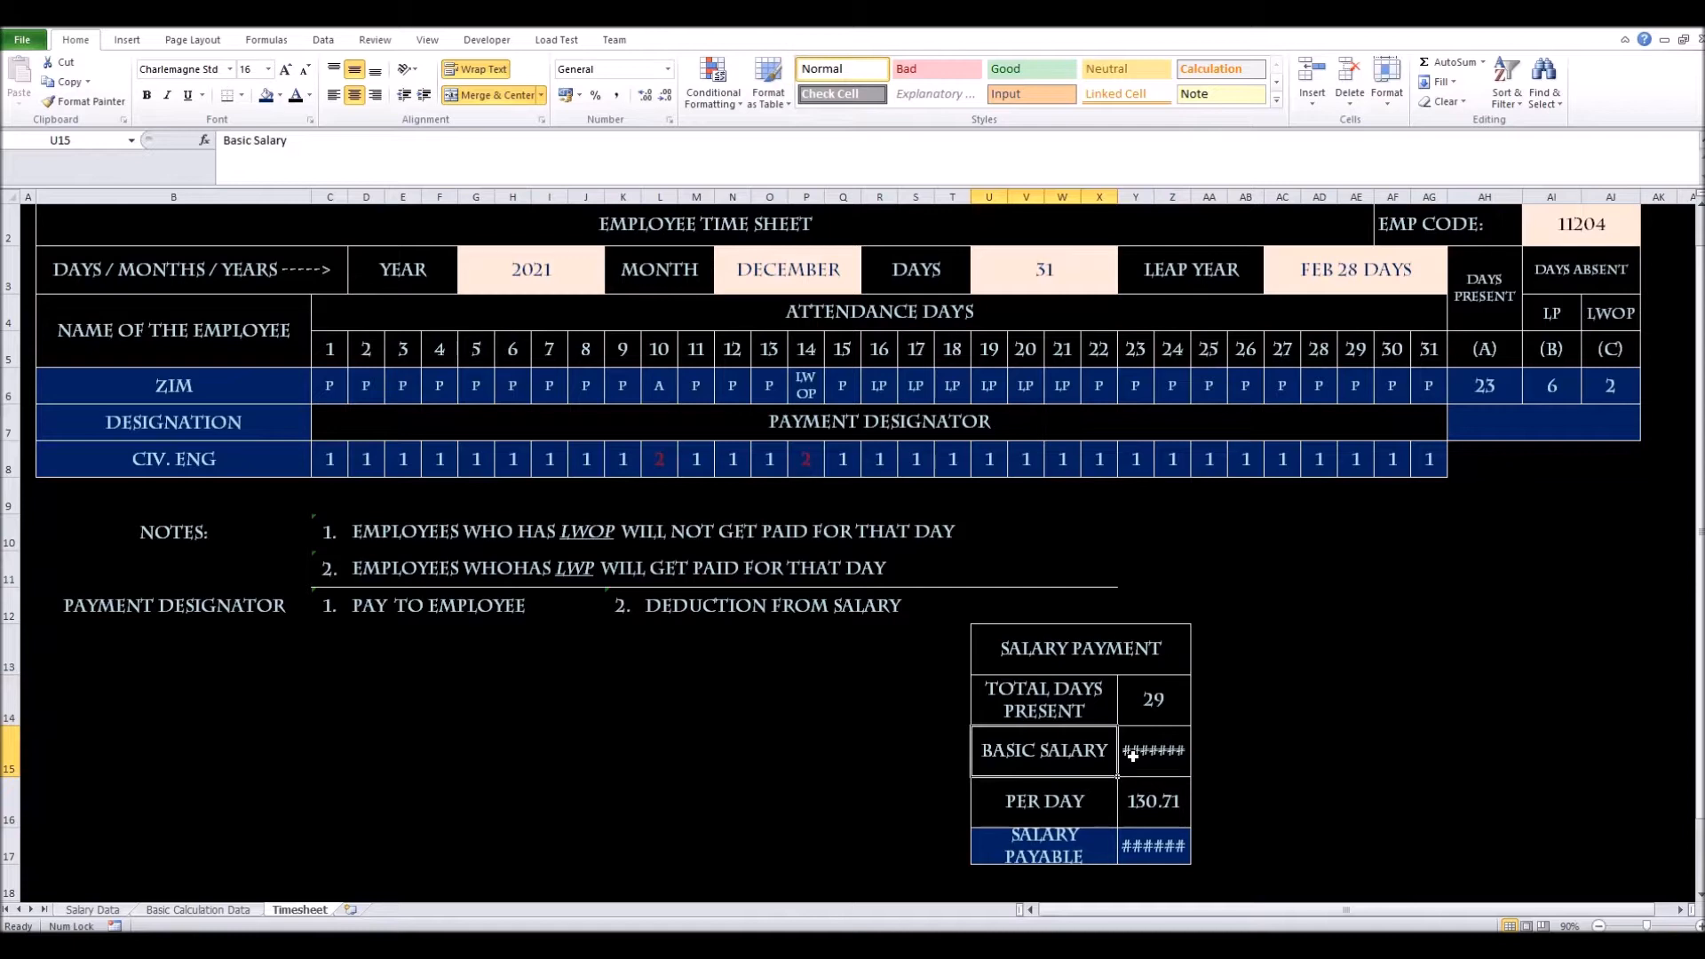
click(1141, 711)
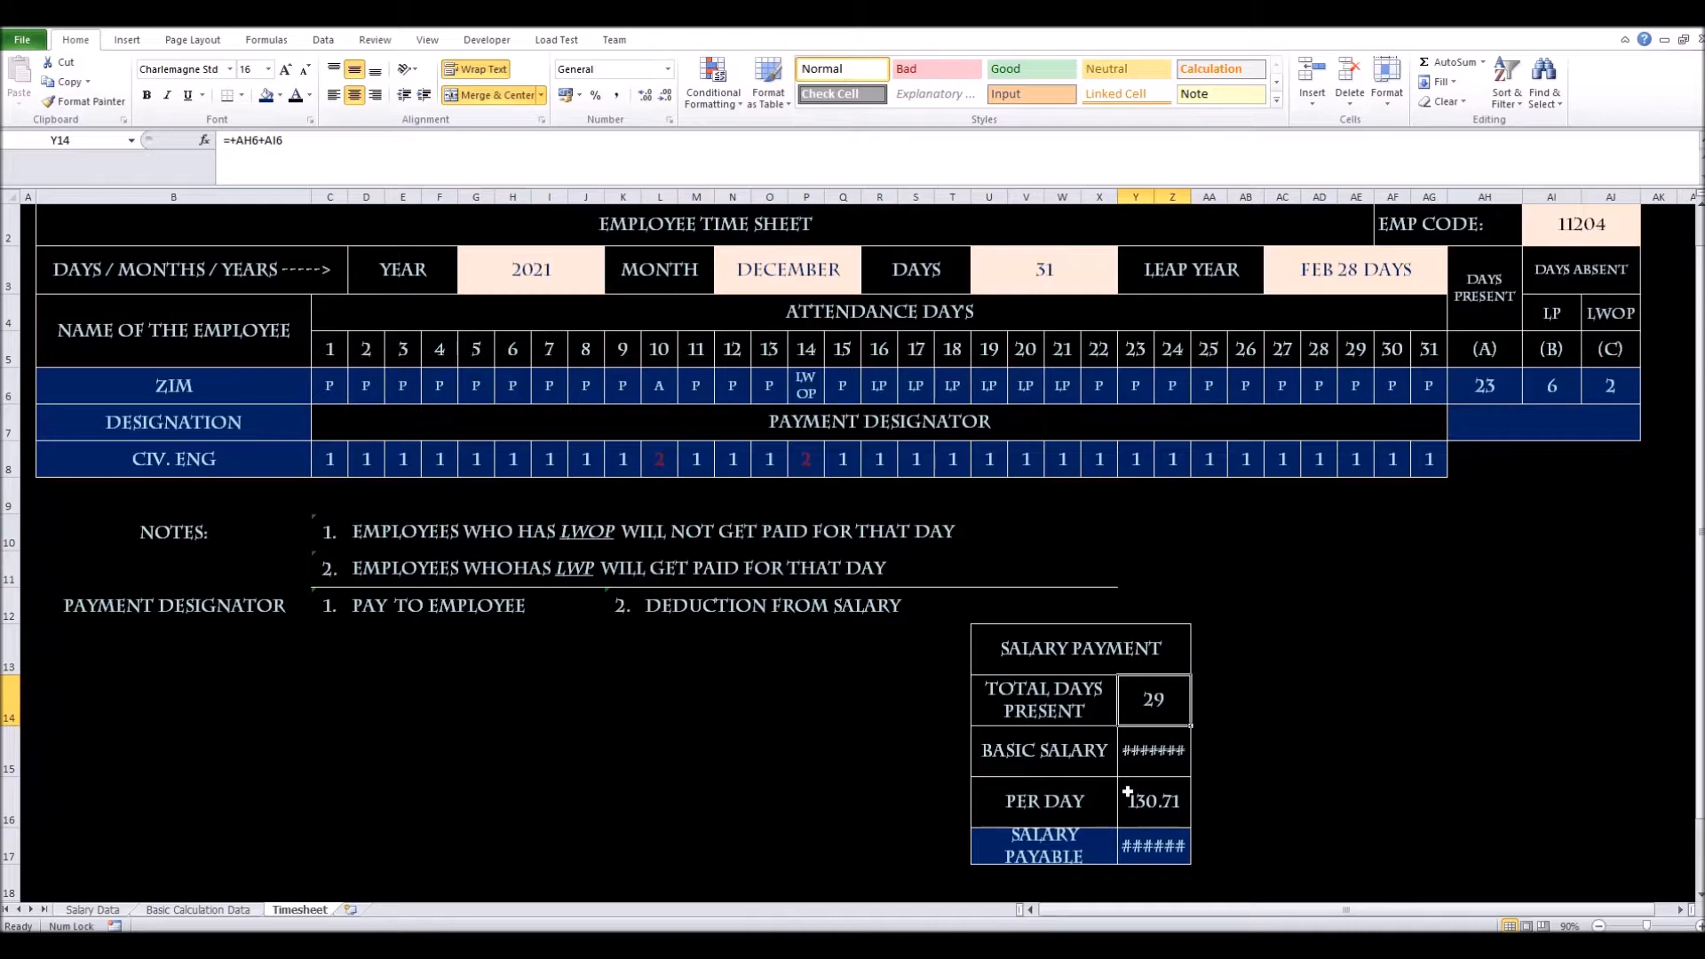
Move the Salary Payment table from U13:Z17 to C14:H18, beneath the payment notes
scroll(1094, 767, down, 1)
scroll(1092, 664, down, 2)
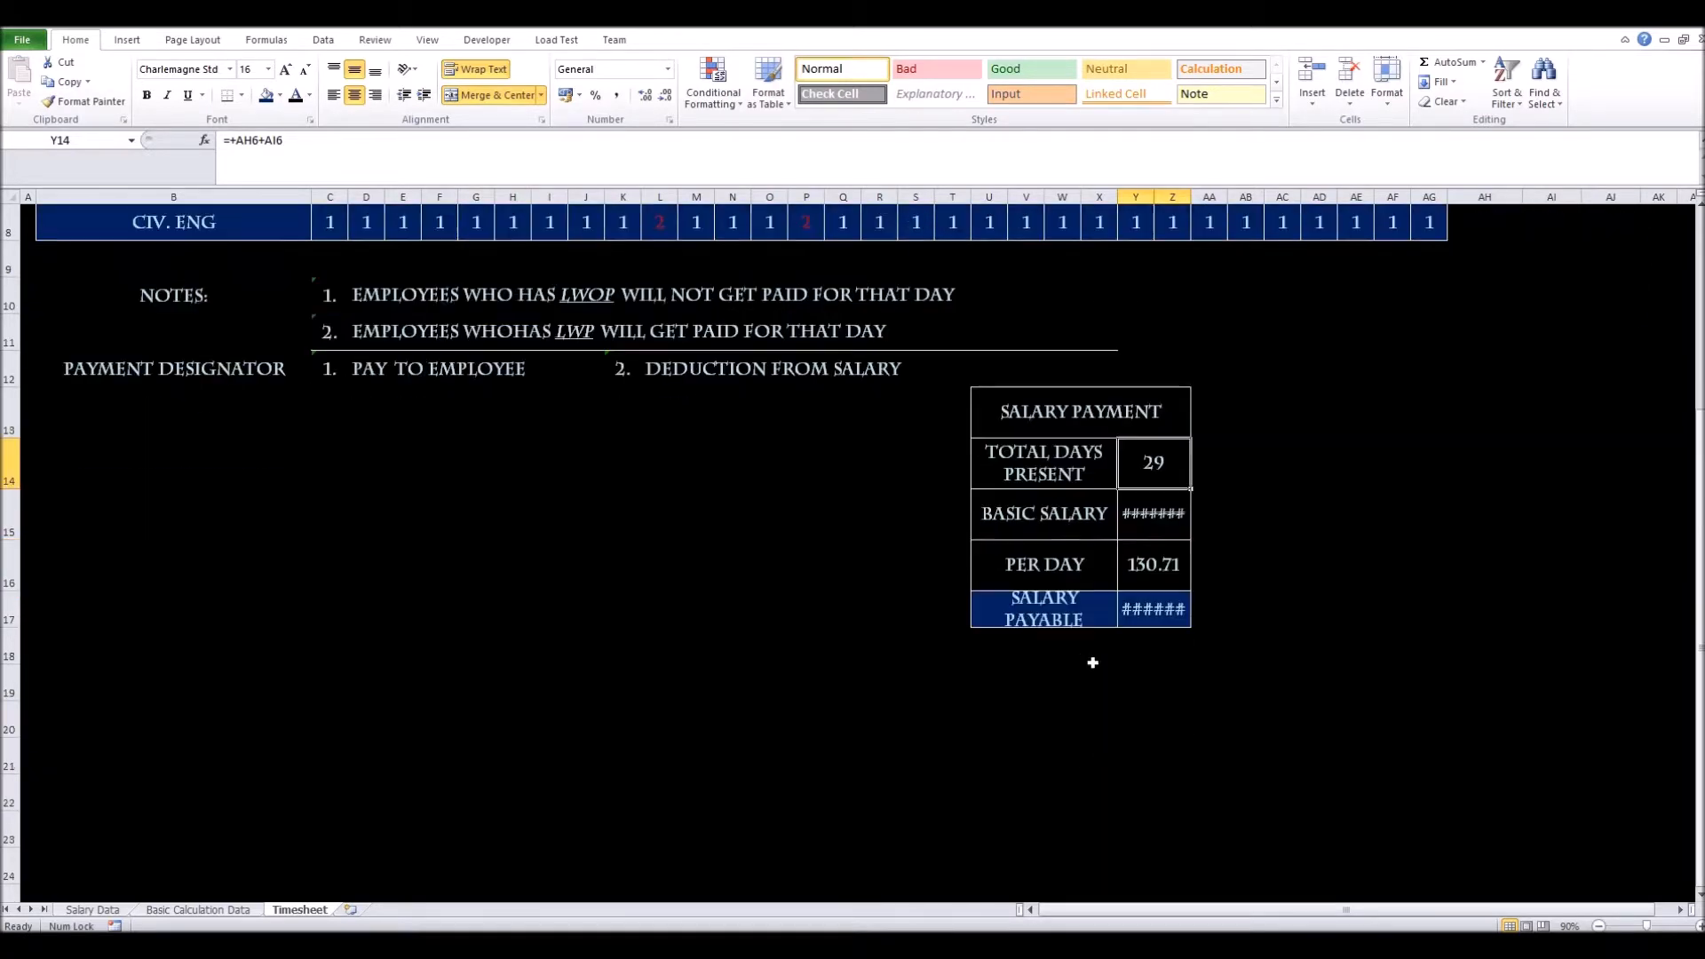
scroll(1092, 663, up, 1)
drag(1002, 413, 1096, 601)
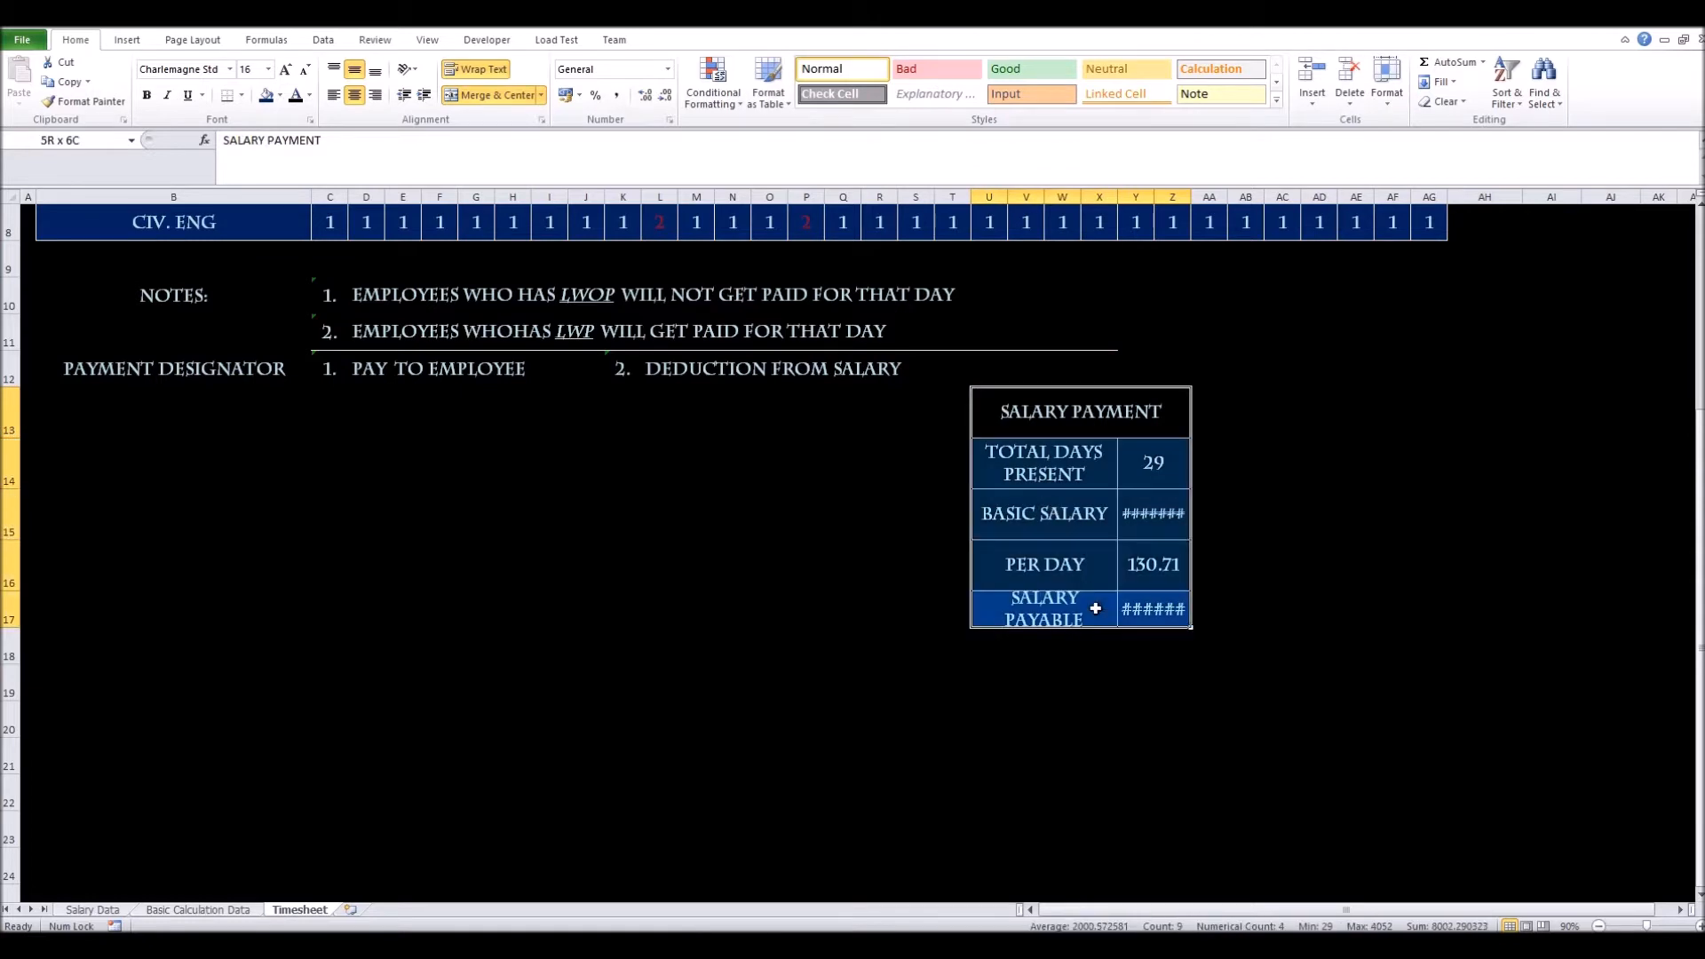
drag(1042, 388, 404, 463)
scroll(401, 528, up, 1)
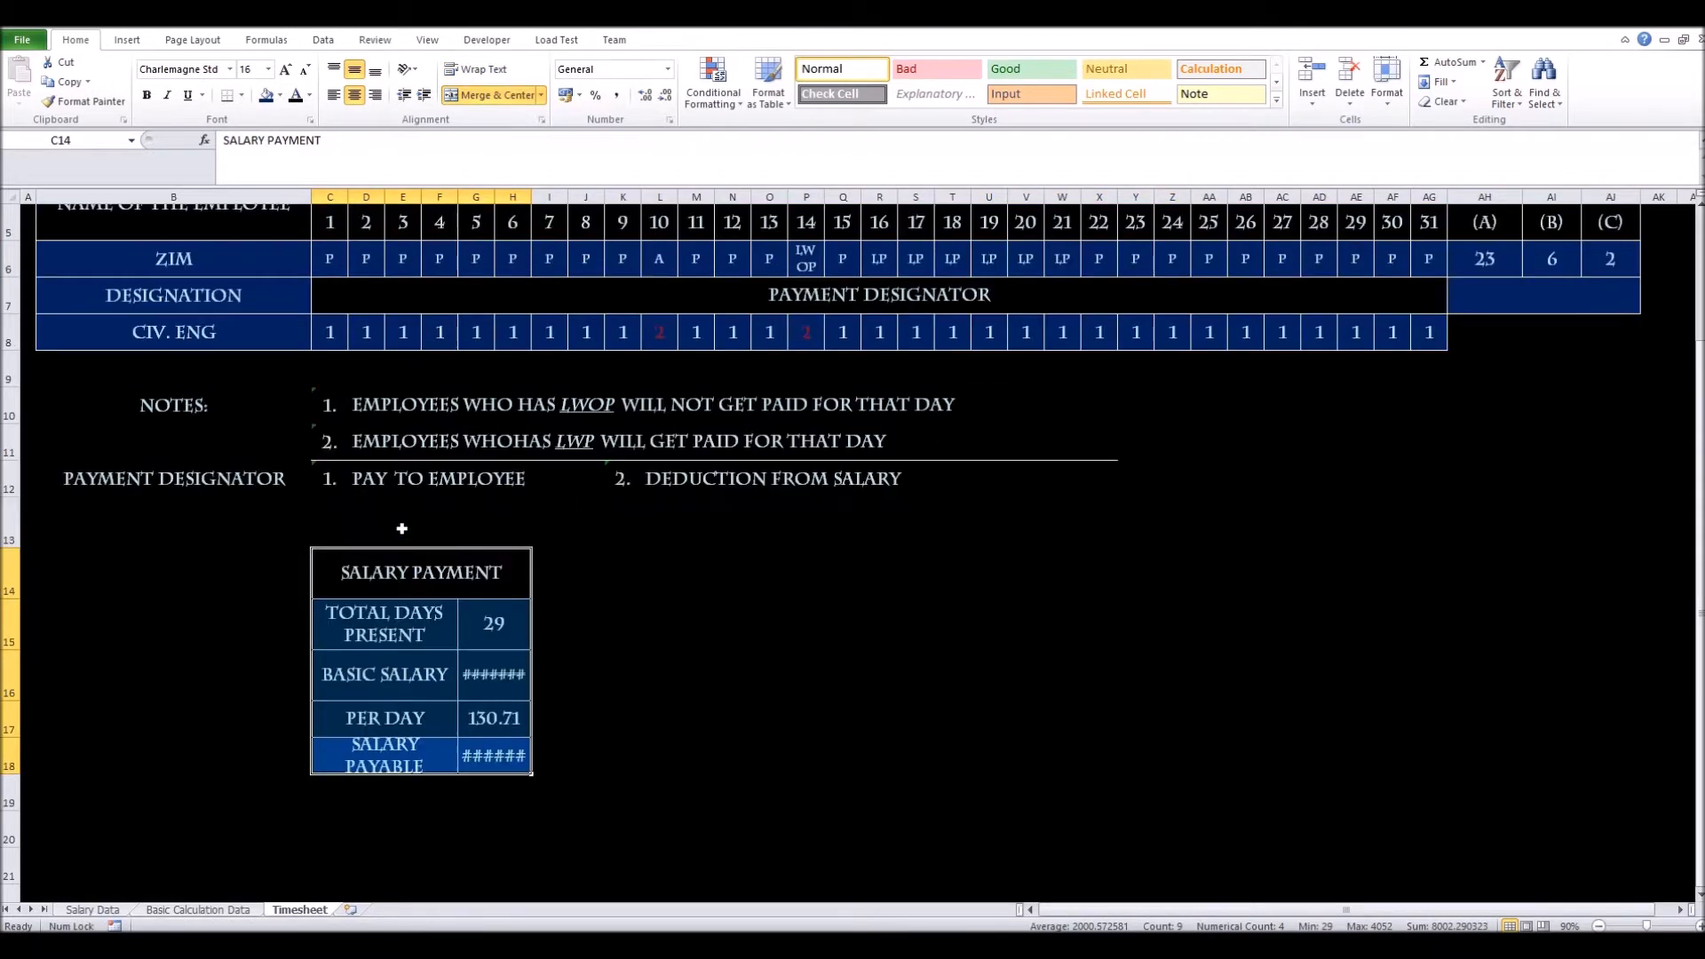
click(492, 684)
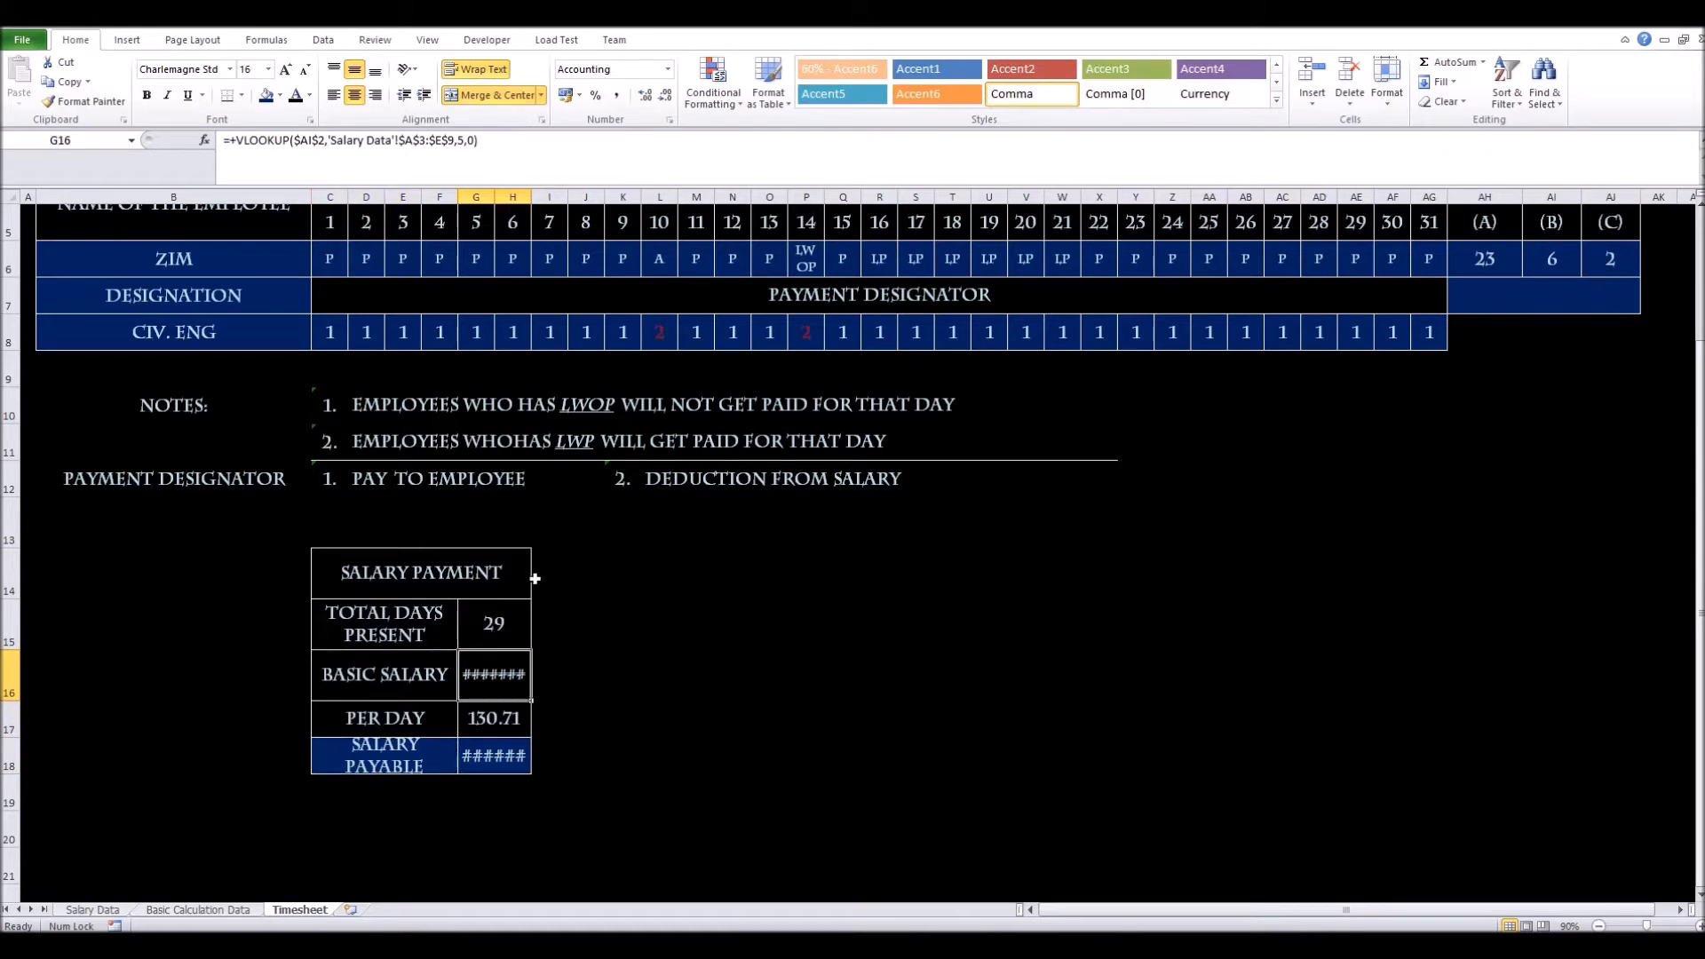
Merge and centre each Salary Payment value across three columns so the numbers display fully
drag(490, 627, 567, 637)
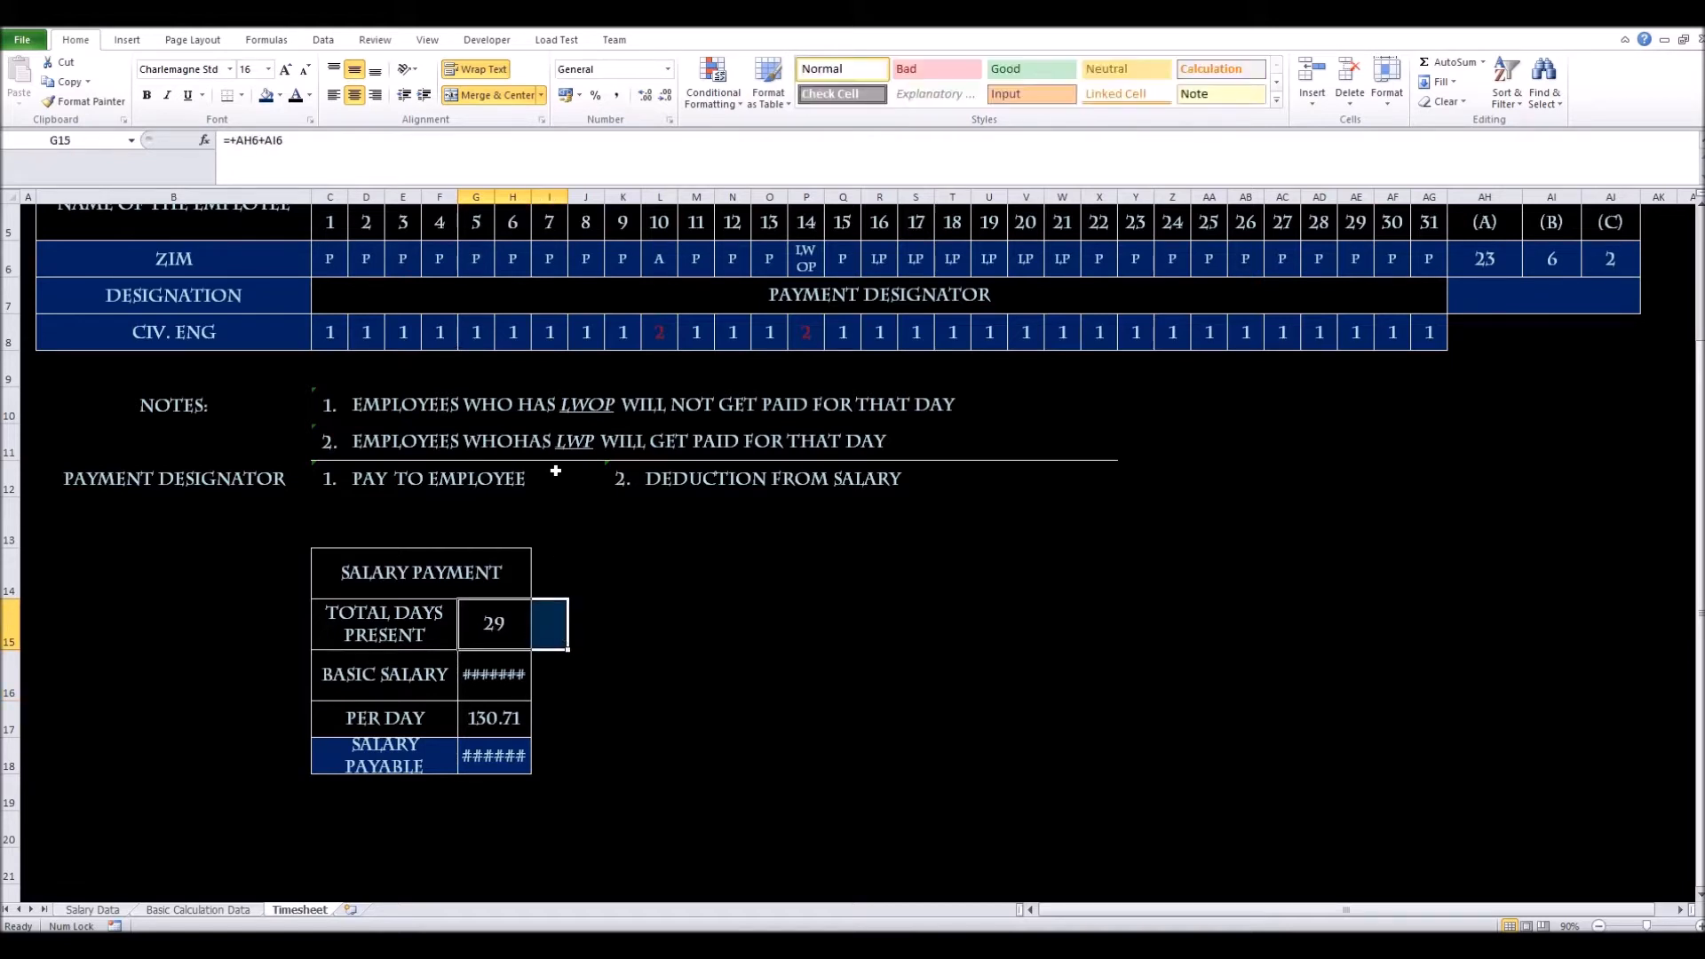
click(469, 96)
drag(502, 670, 533, 717)
key(F4)
key(F4)
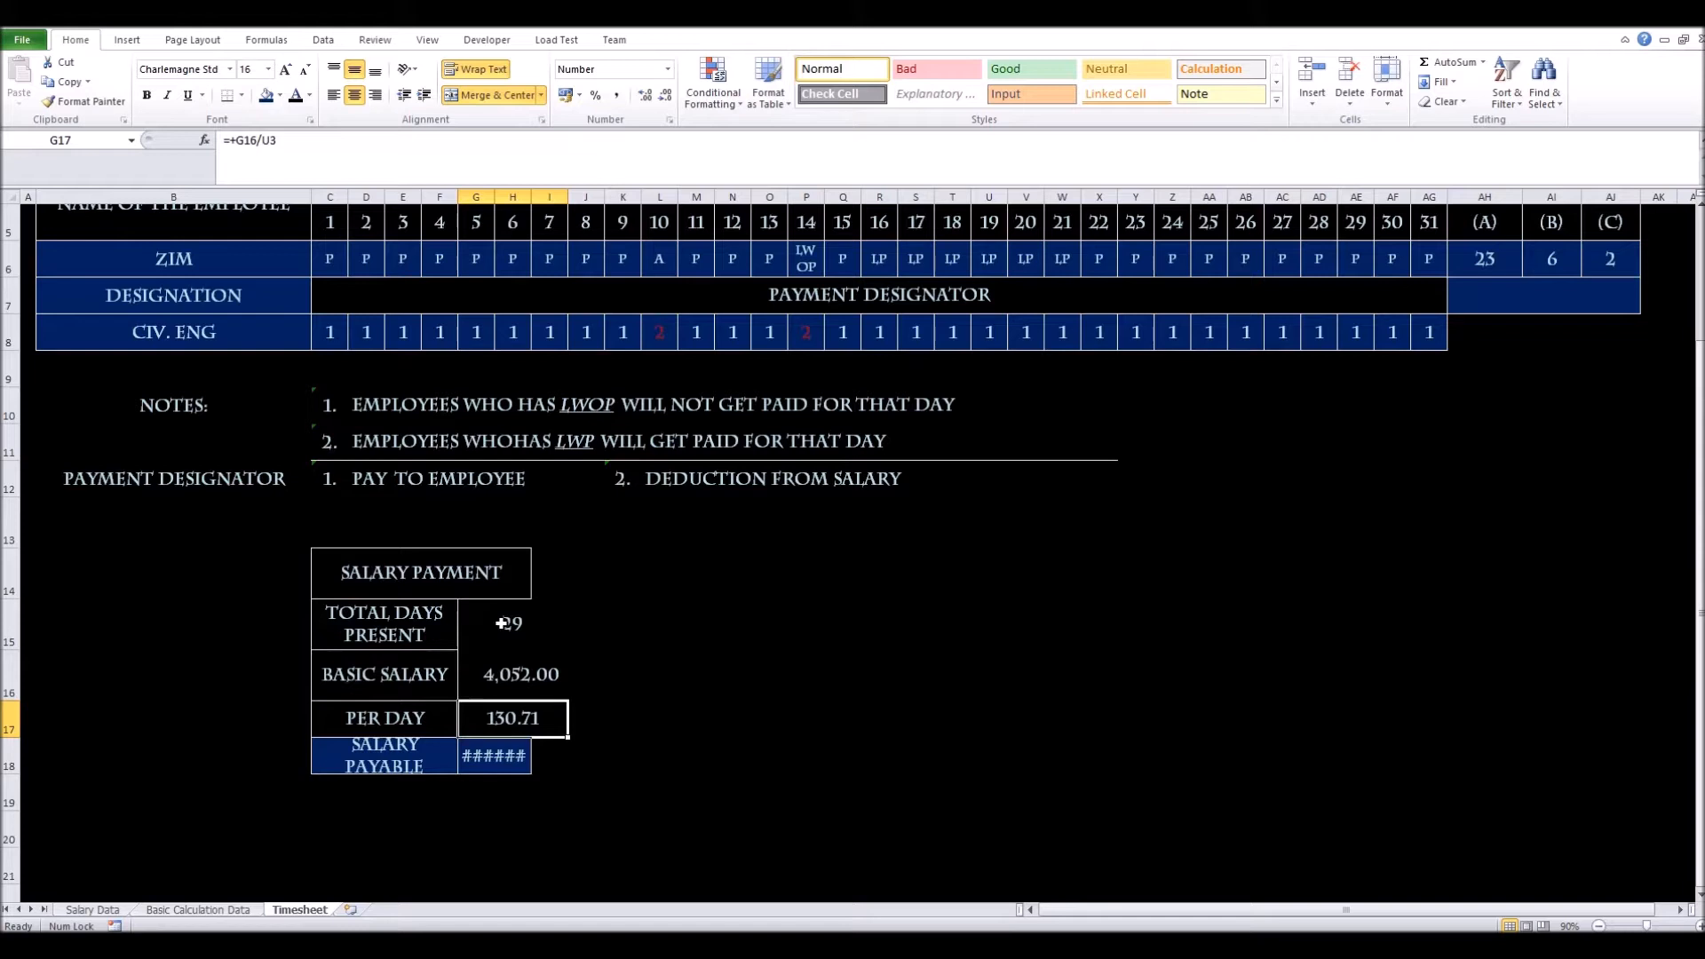
drag(451, 581, 565, 579)
key(F4)
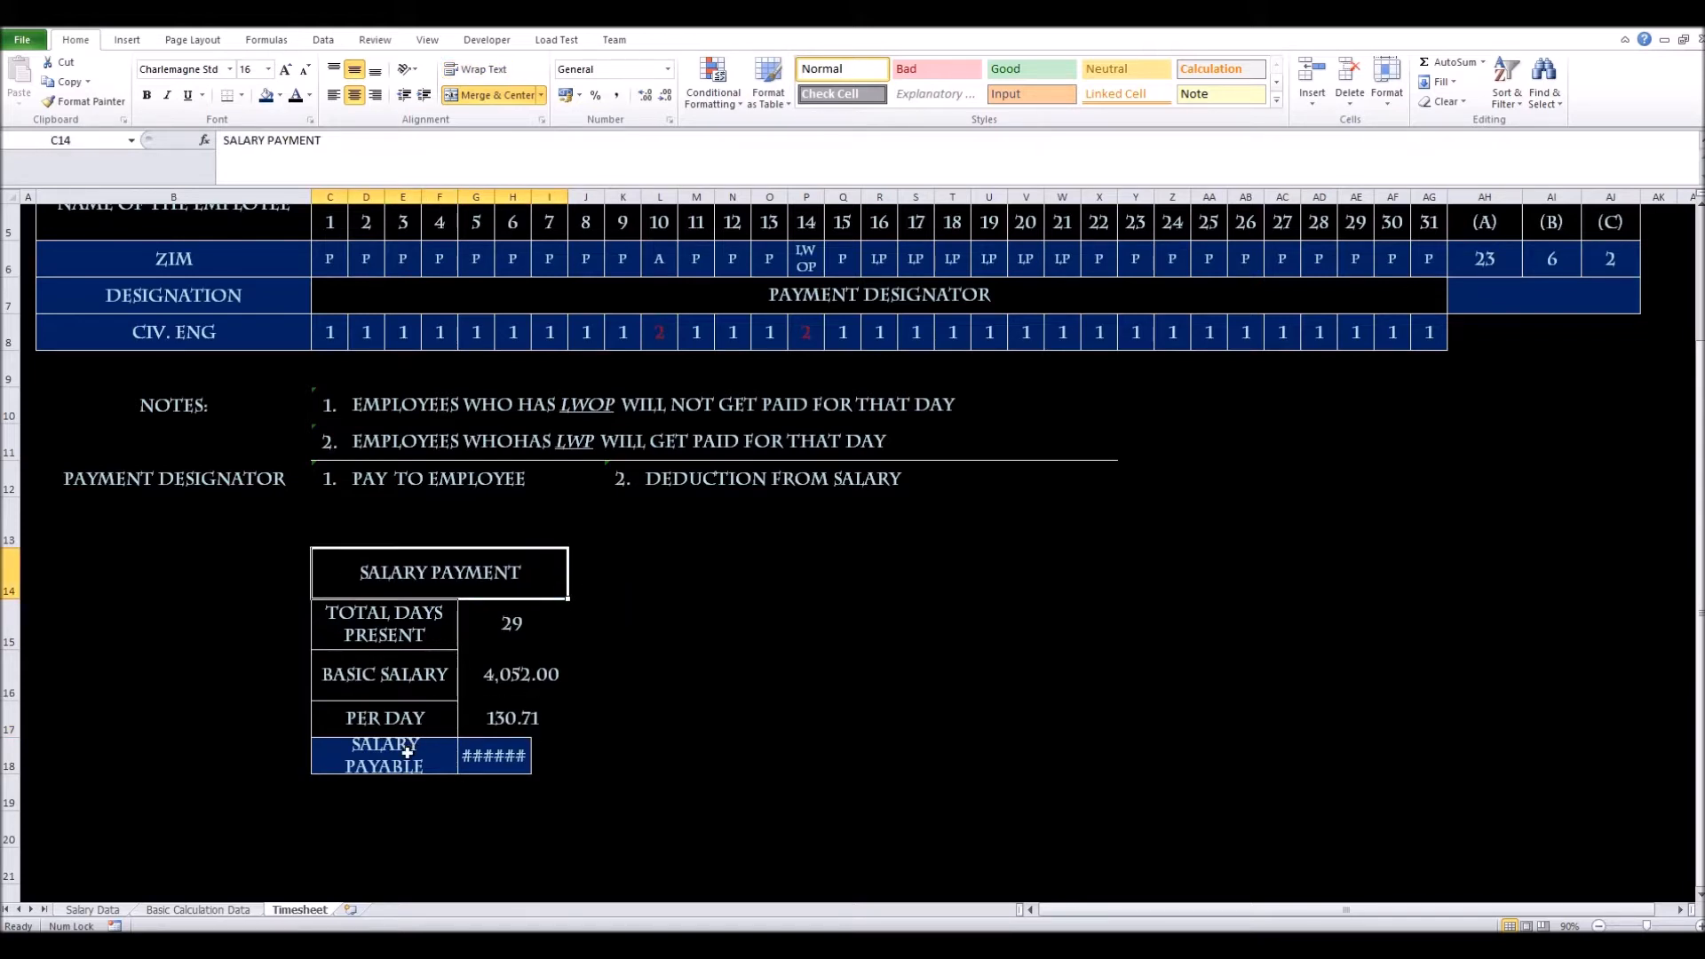
drag(490, 757, 554, 745)
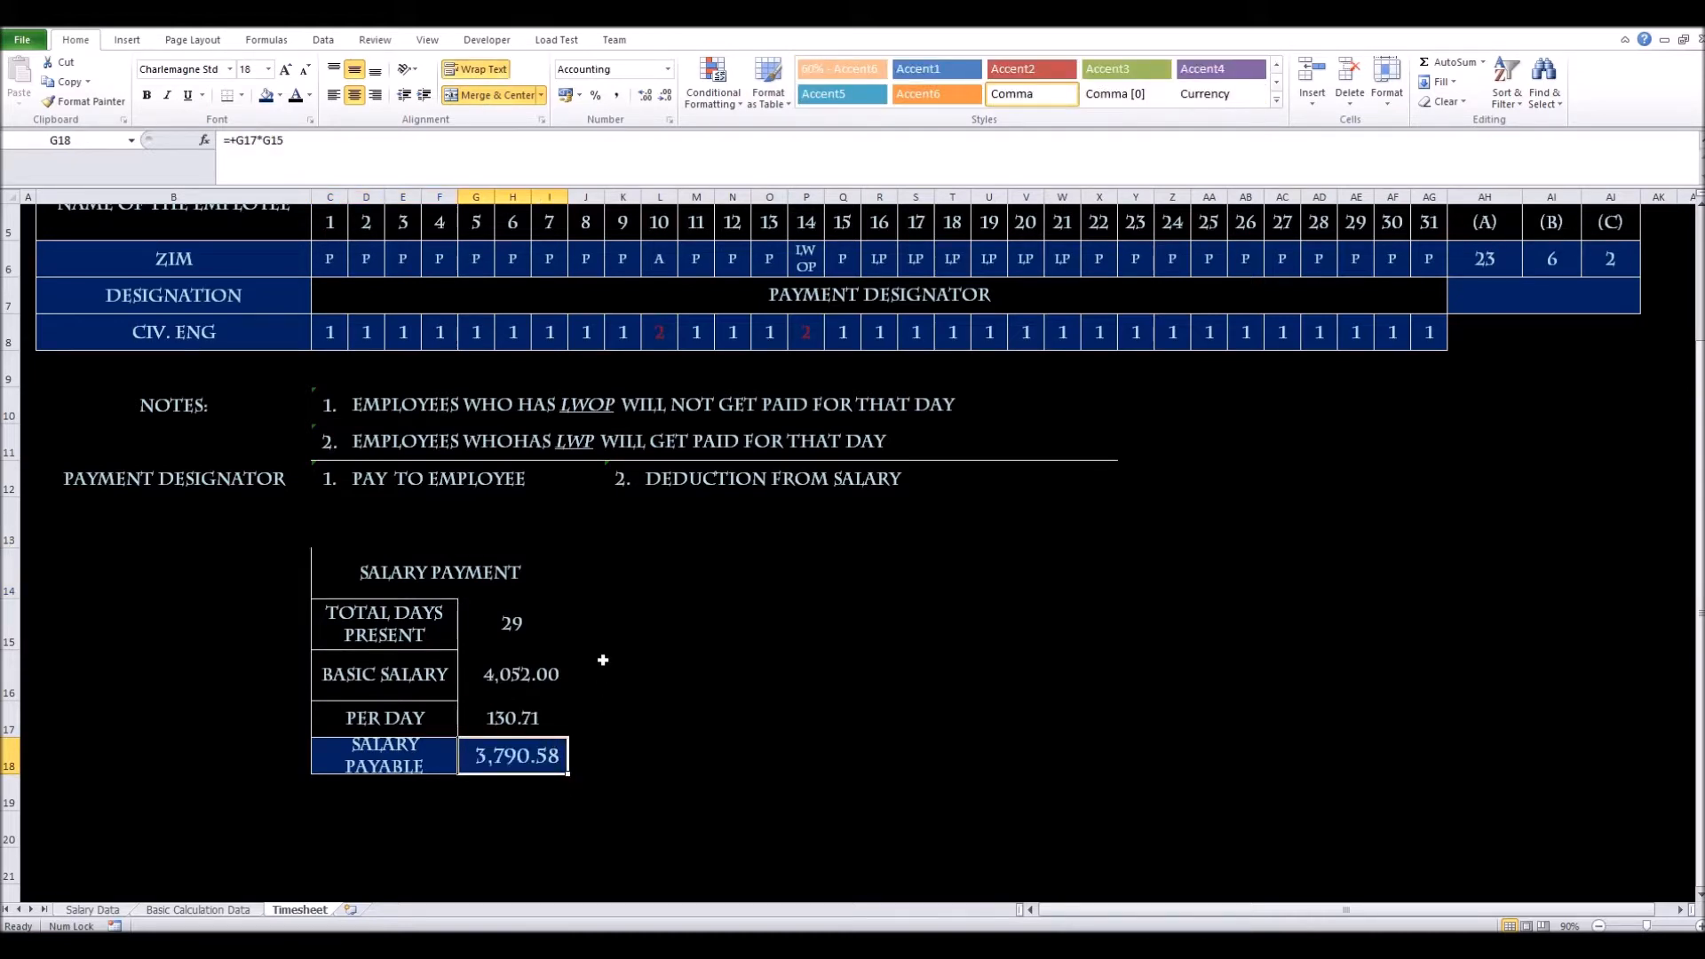
Make the Salary Payable row taller and review the Per Day value 130.71
drag(6, 774, 7, 788)
click(392, 756)
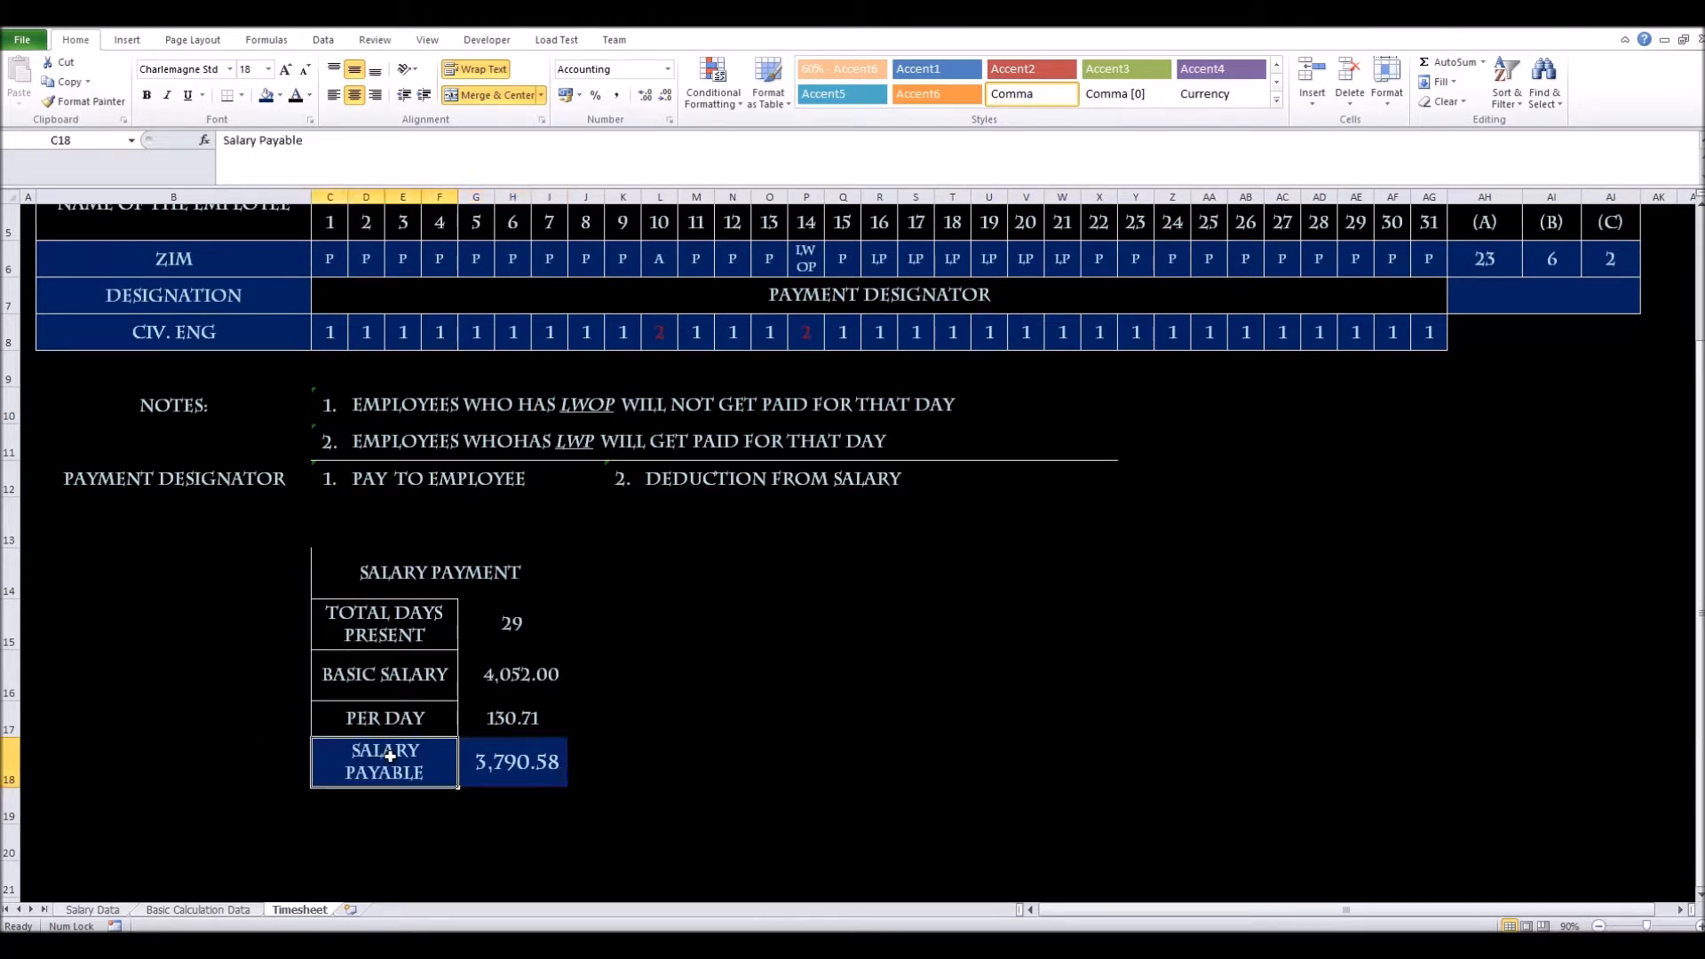
click(407, 719)
click(501, 722)
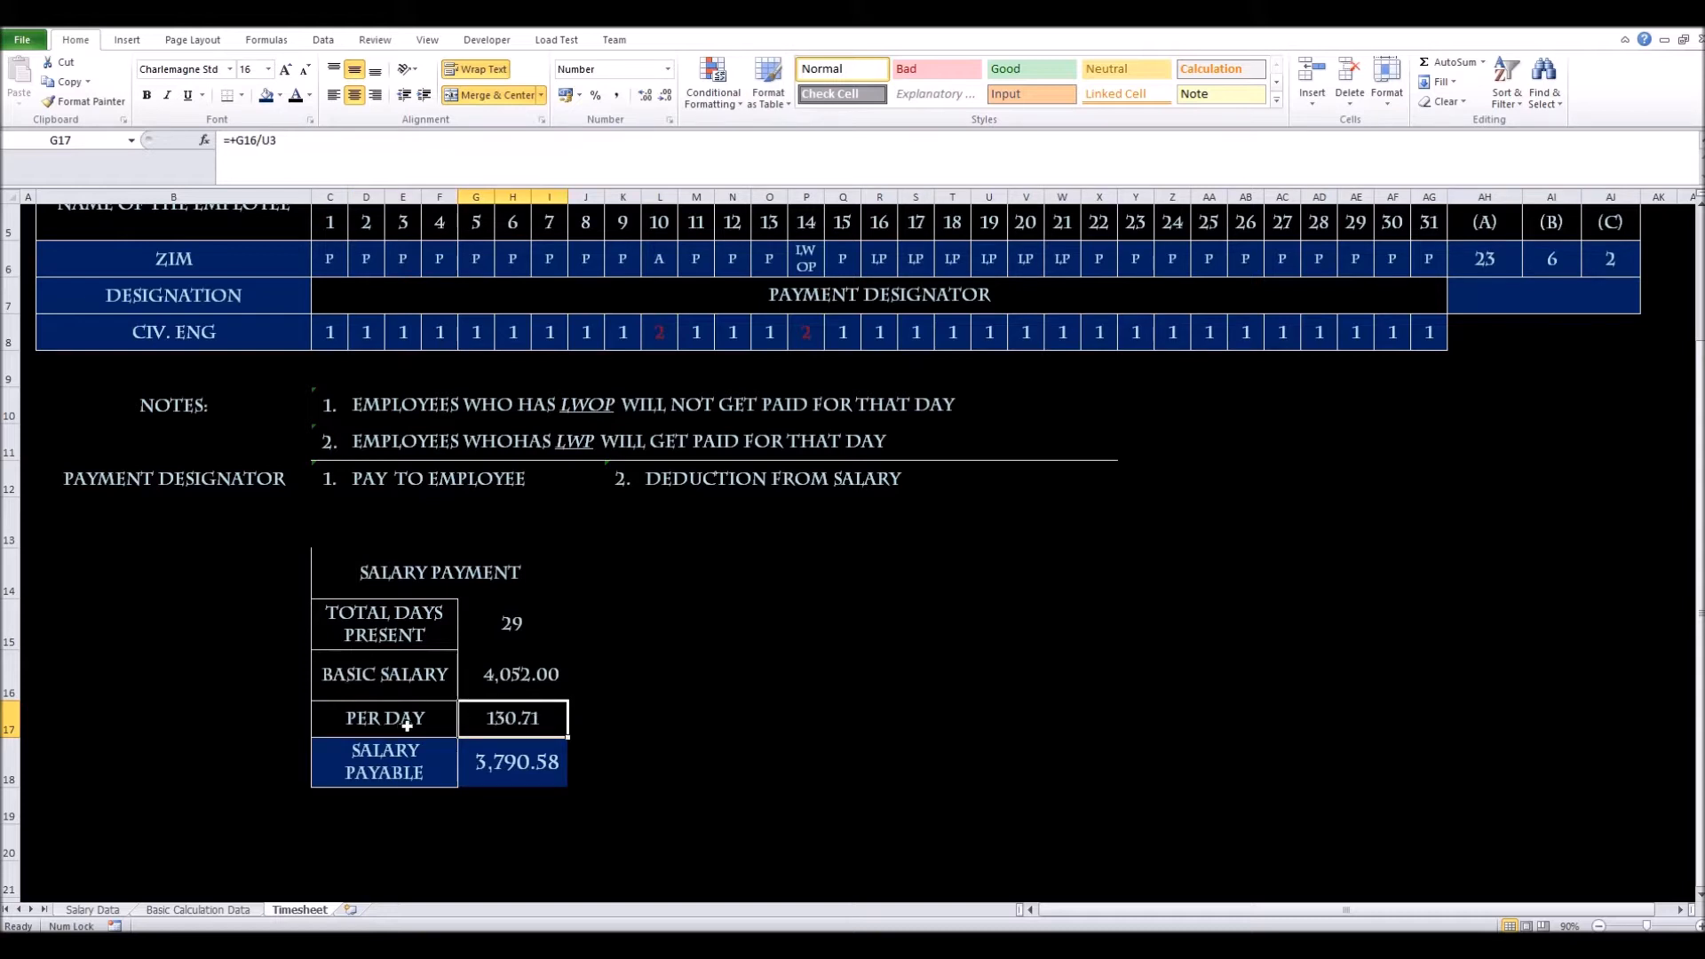
click(370, 567)
Apply All Borders to every cell of the Salary Payment table C14:I18
drag(496, 600, 524, 764)
click(241, 95)
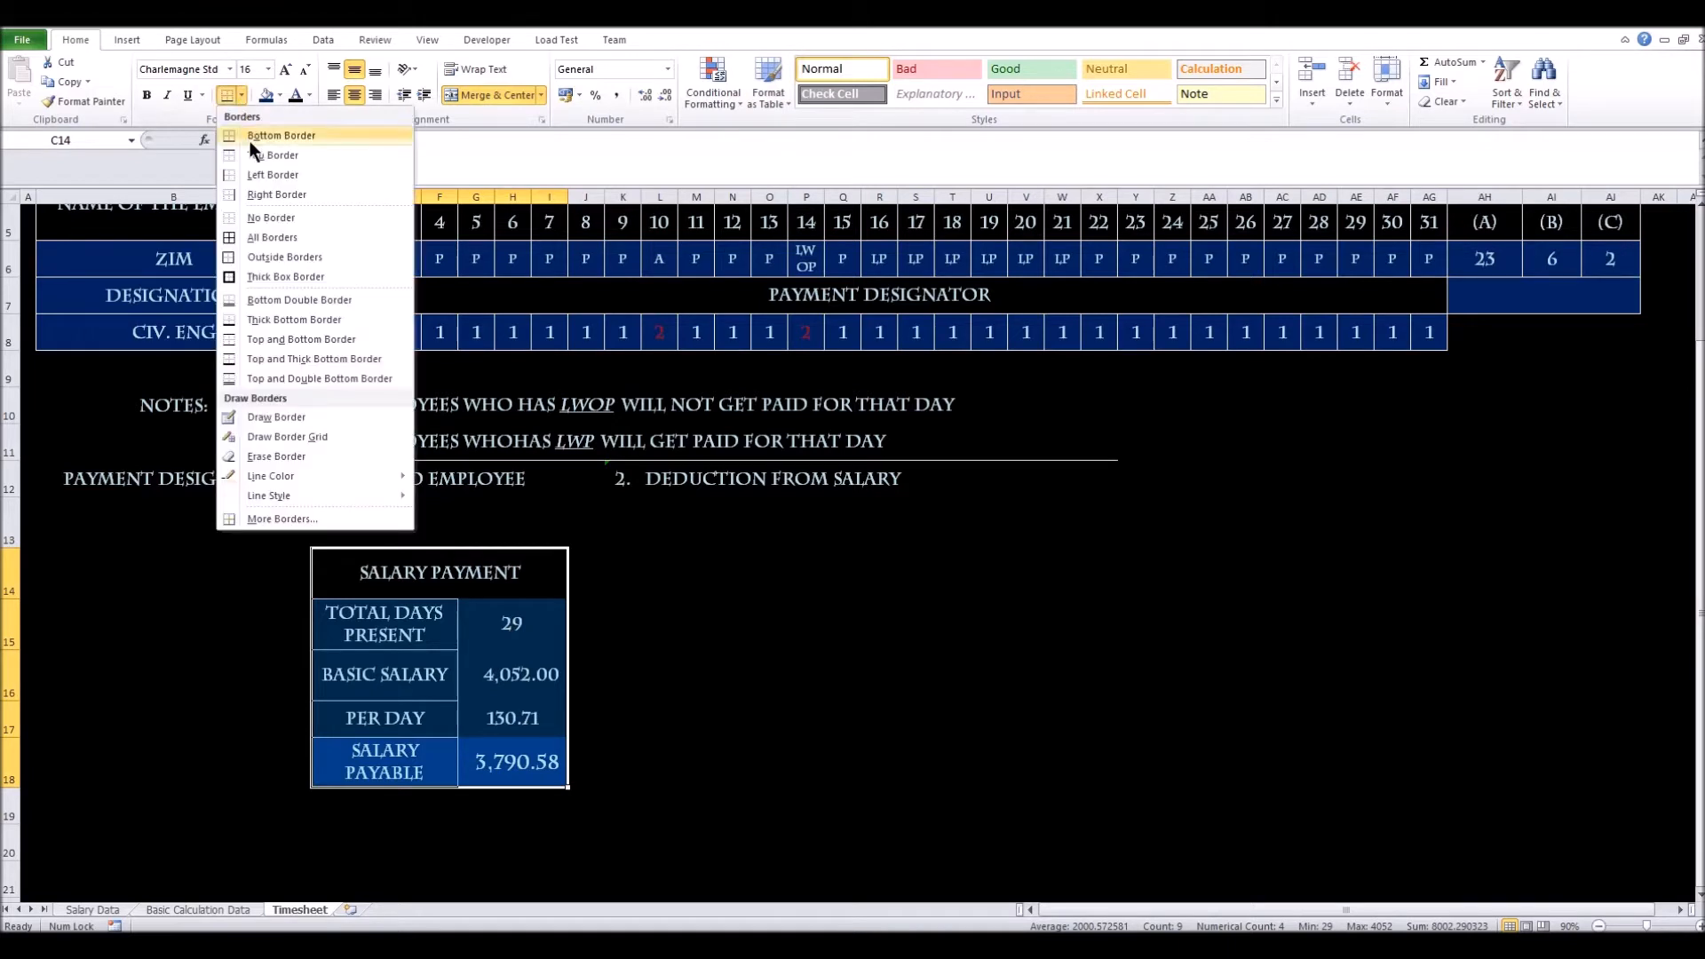
click(274, 237)
click(659, 625)
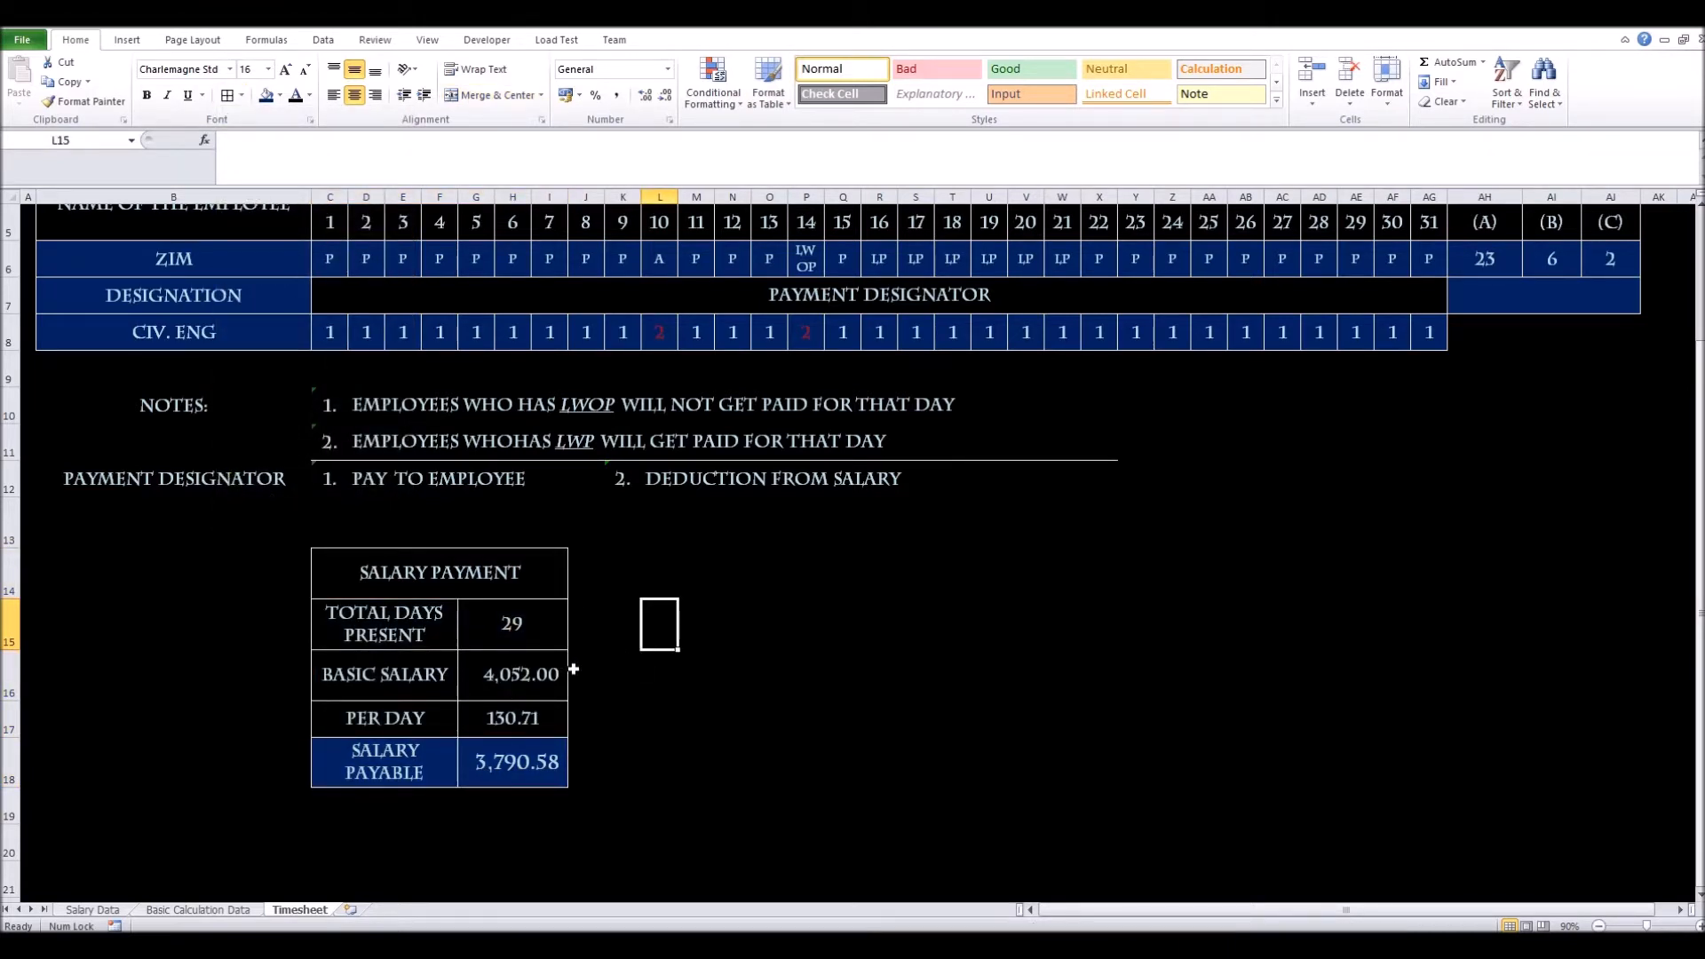
Merge K14:O14 into a single cell for a new heading
click(620, 630)
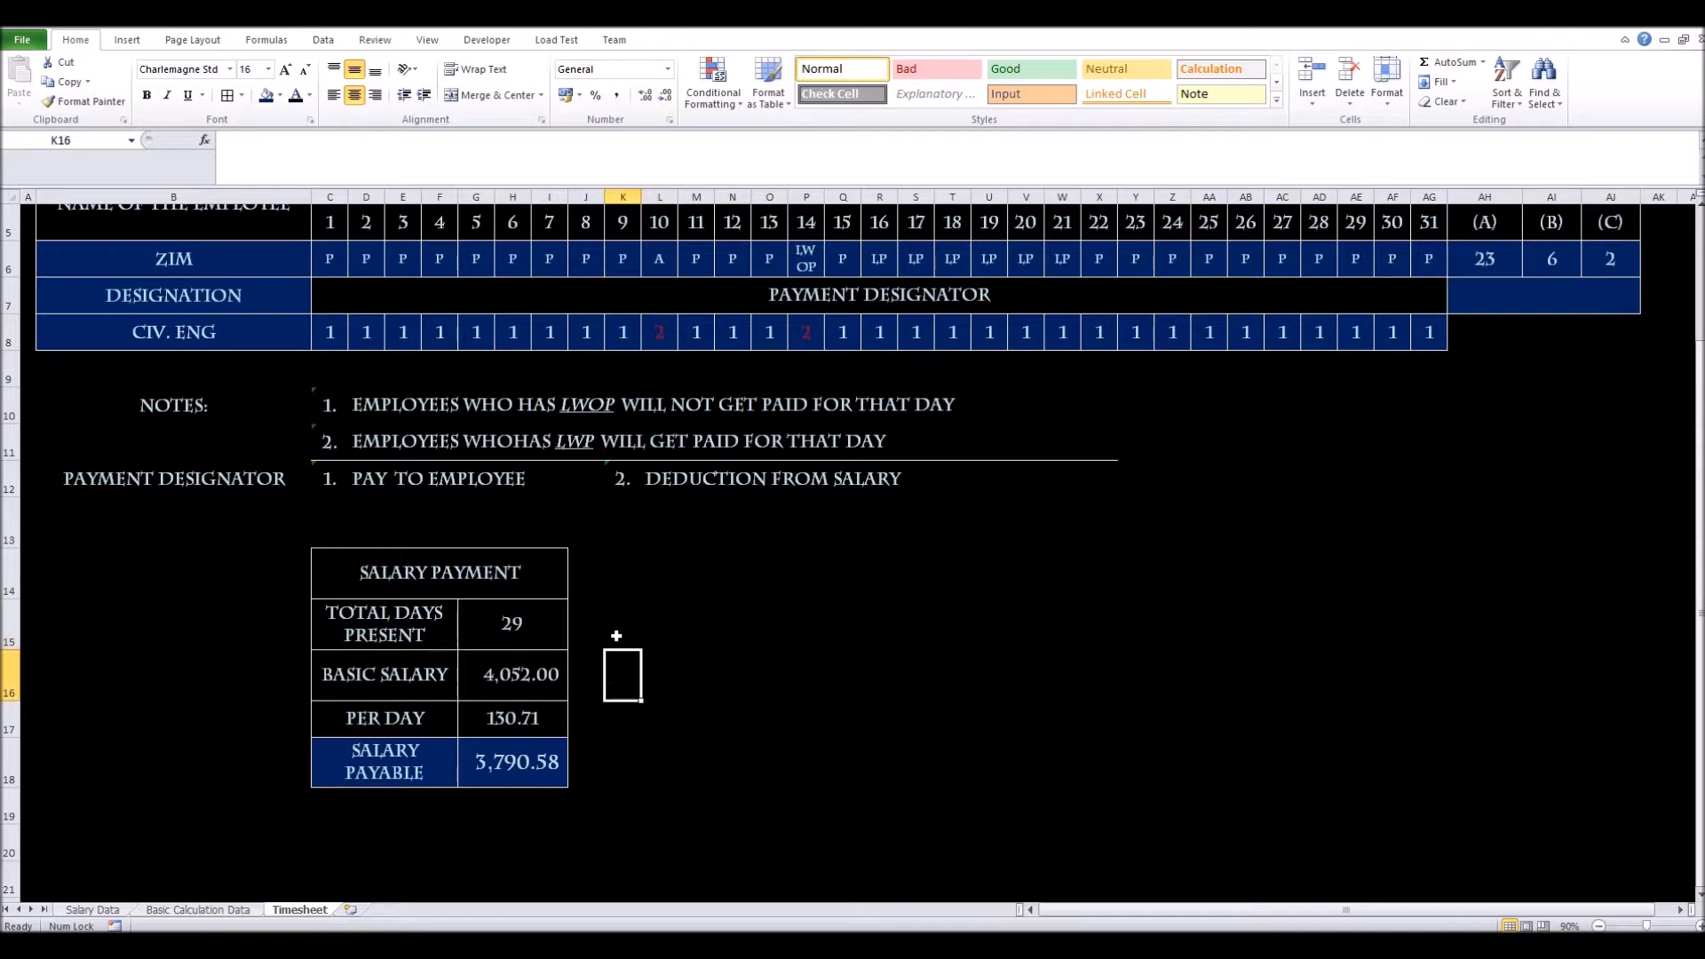
click(619, 576)
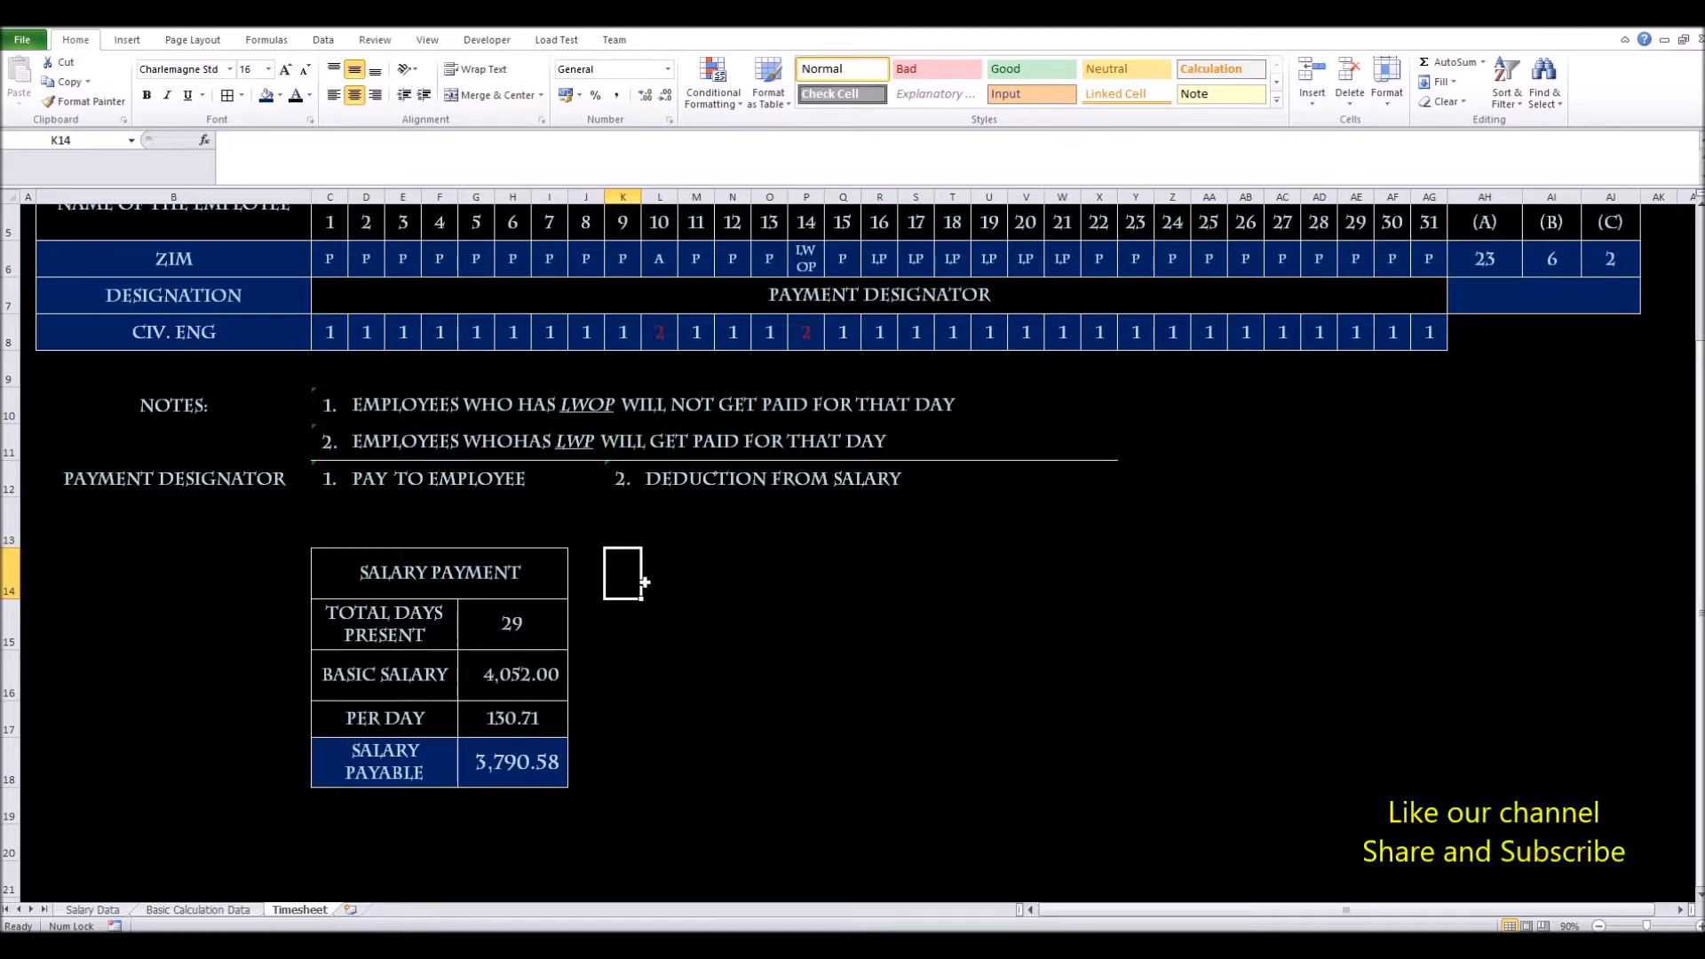
click(502, 767)
click(621, 573)
drag(621, 573, 761, 573)
click(497, 98)
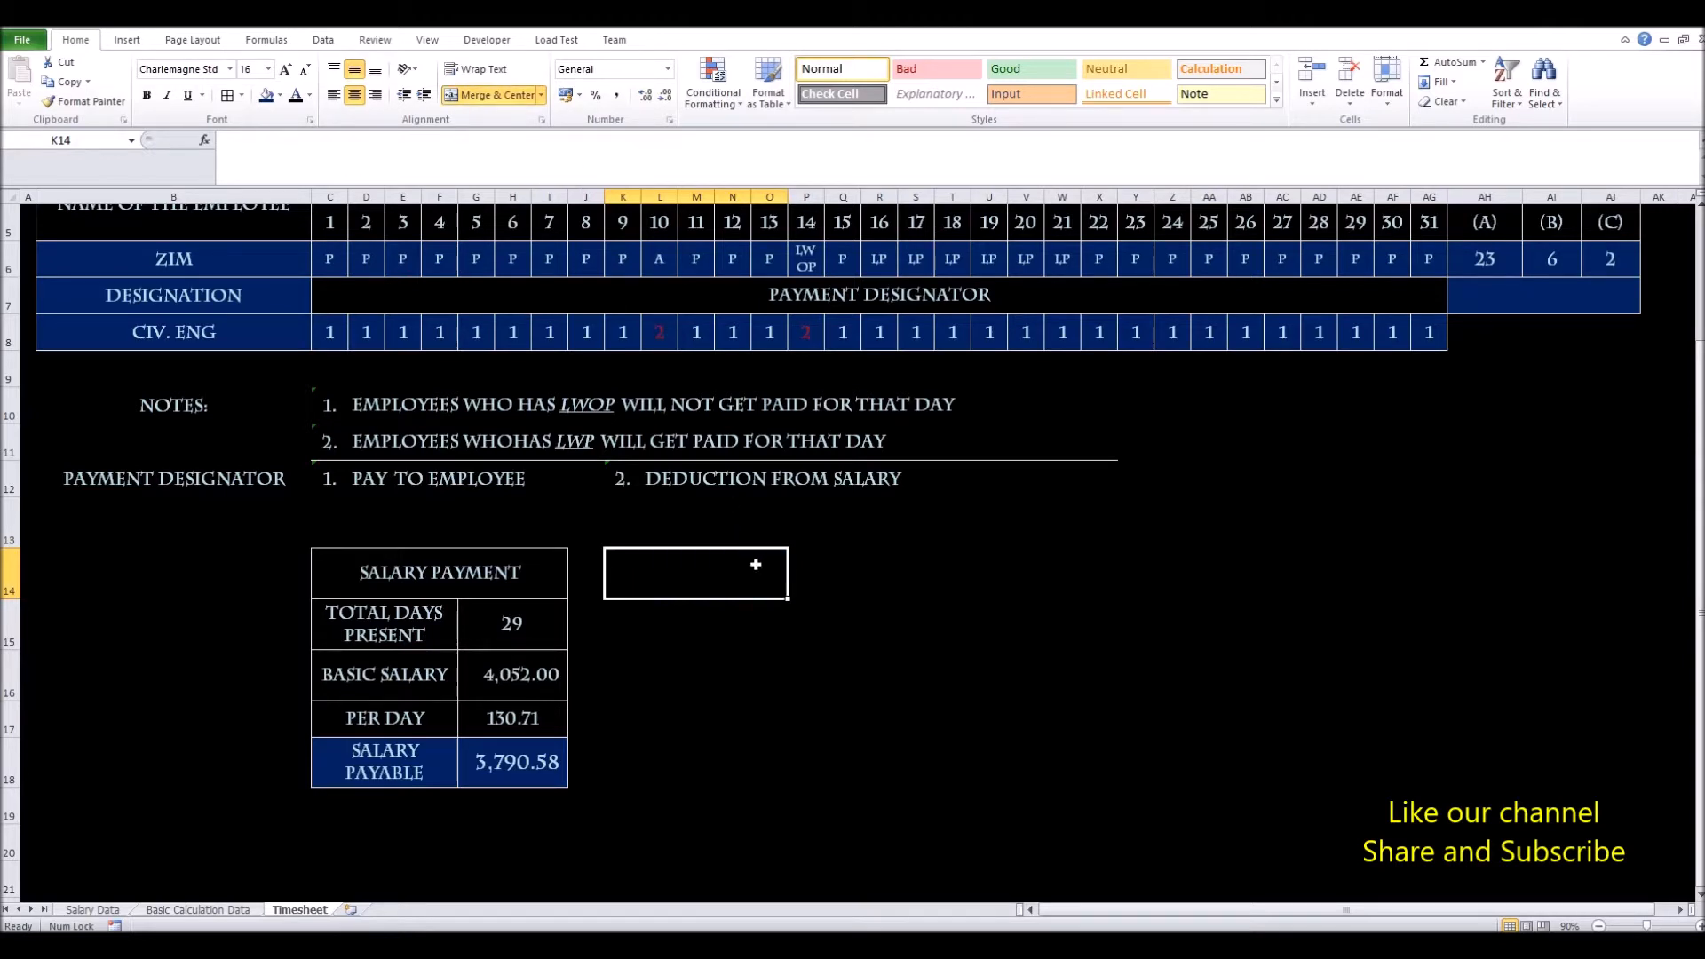
Enter the heading 'Payment Breakdown' in K14 with wrapped text
text(Payment Breakdown)
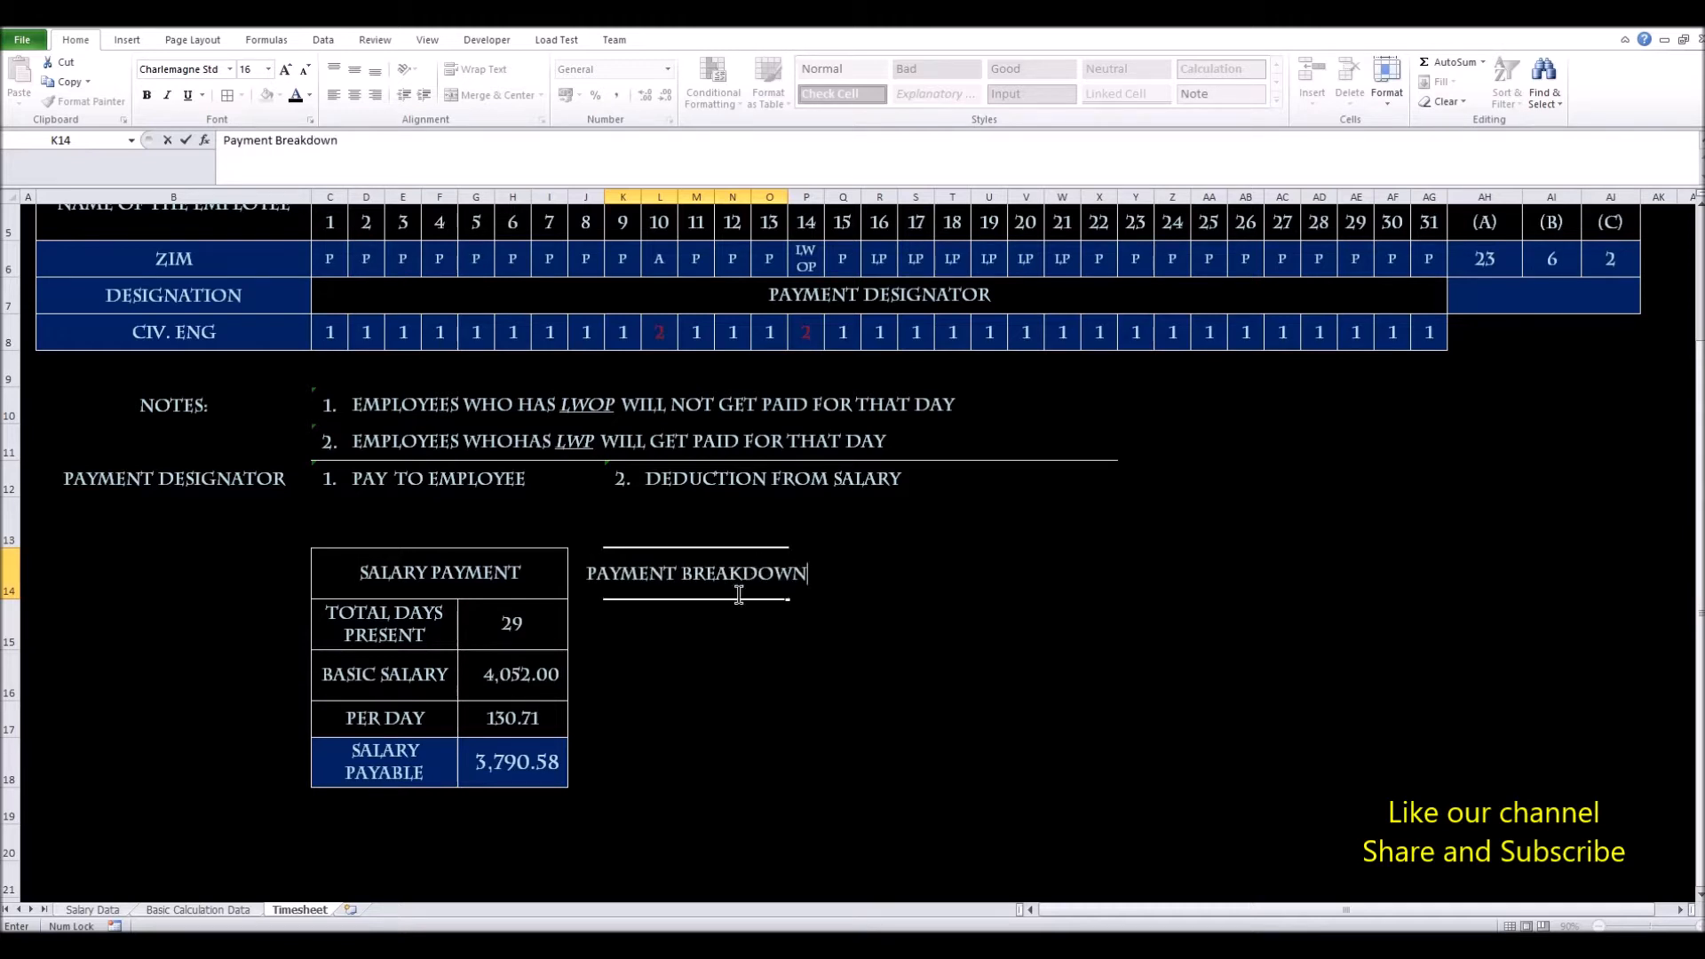
key(Return)
click(665, 576)
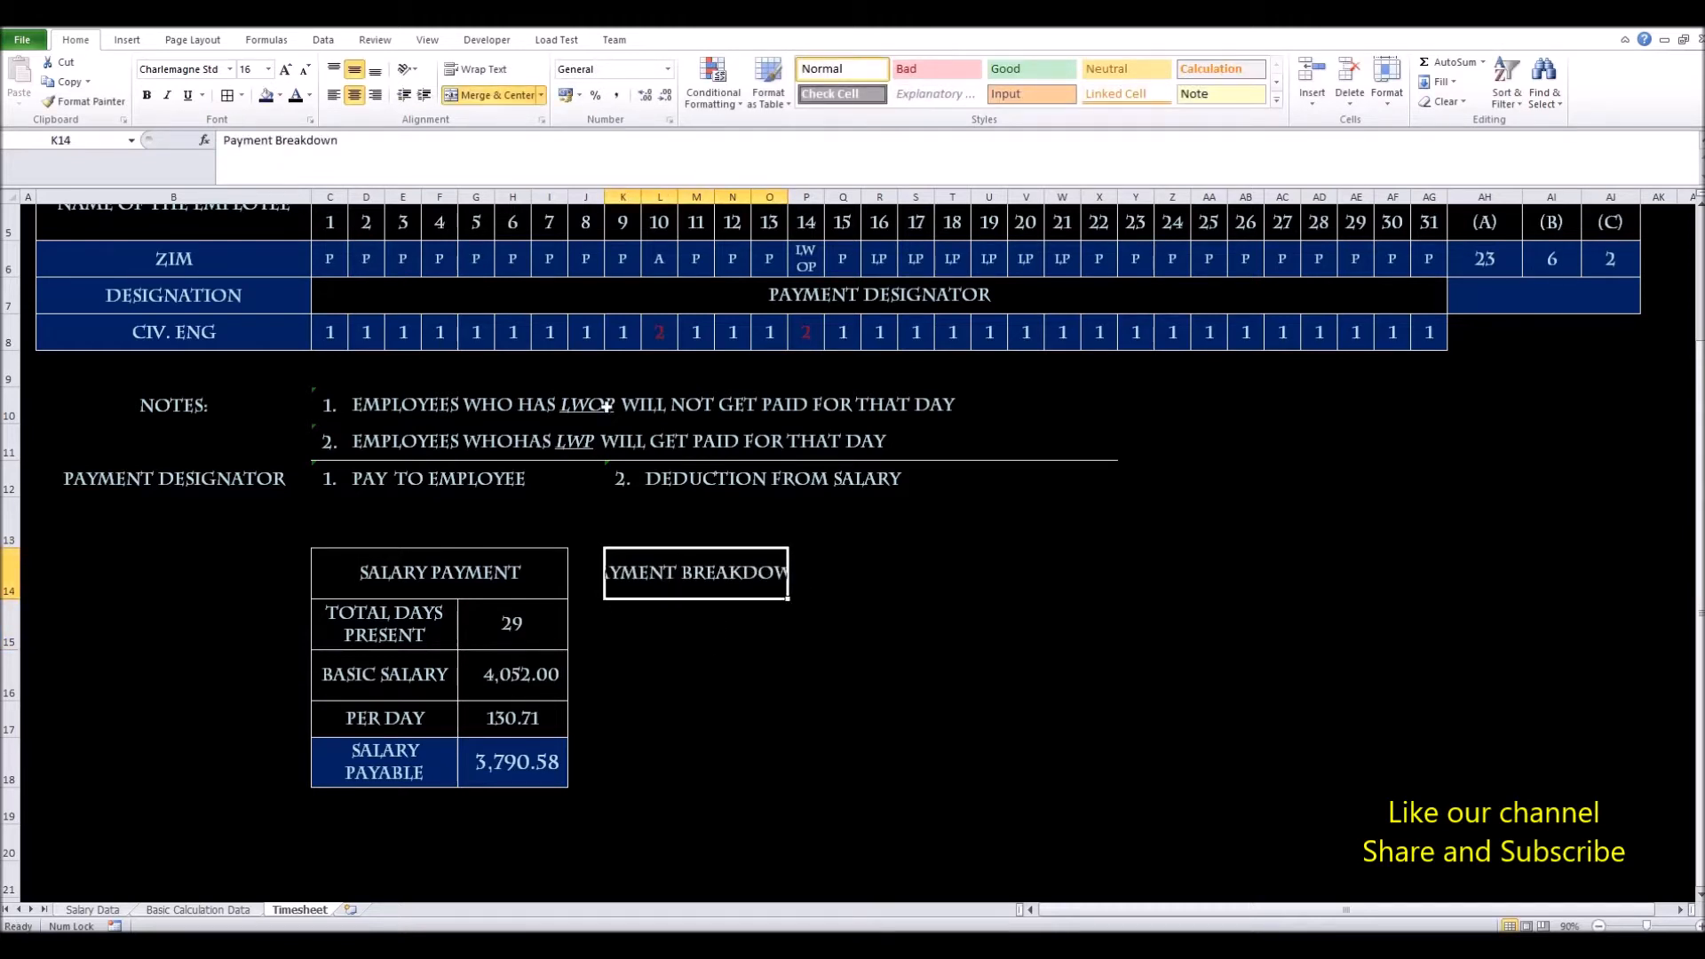
click(497, 71)
Re-merge the heading across K14:R14 so 'Payment Breakdown' is centred
click(636, 634)
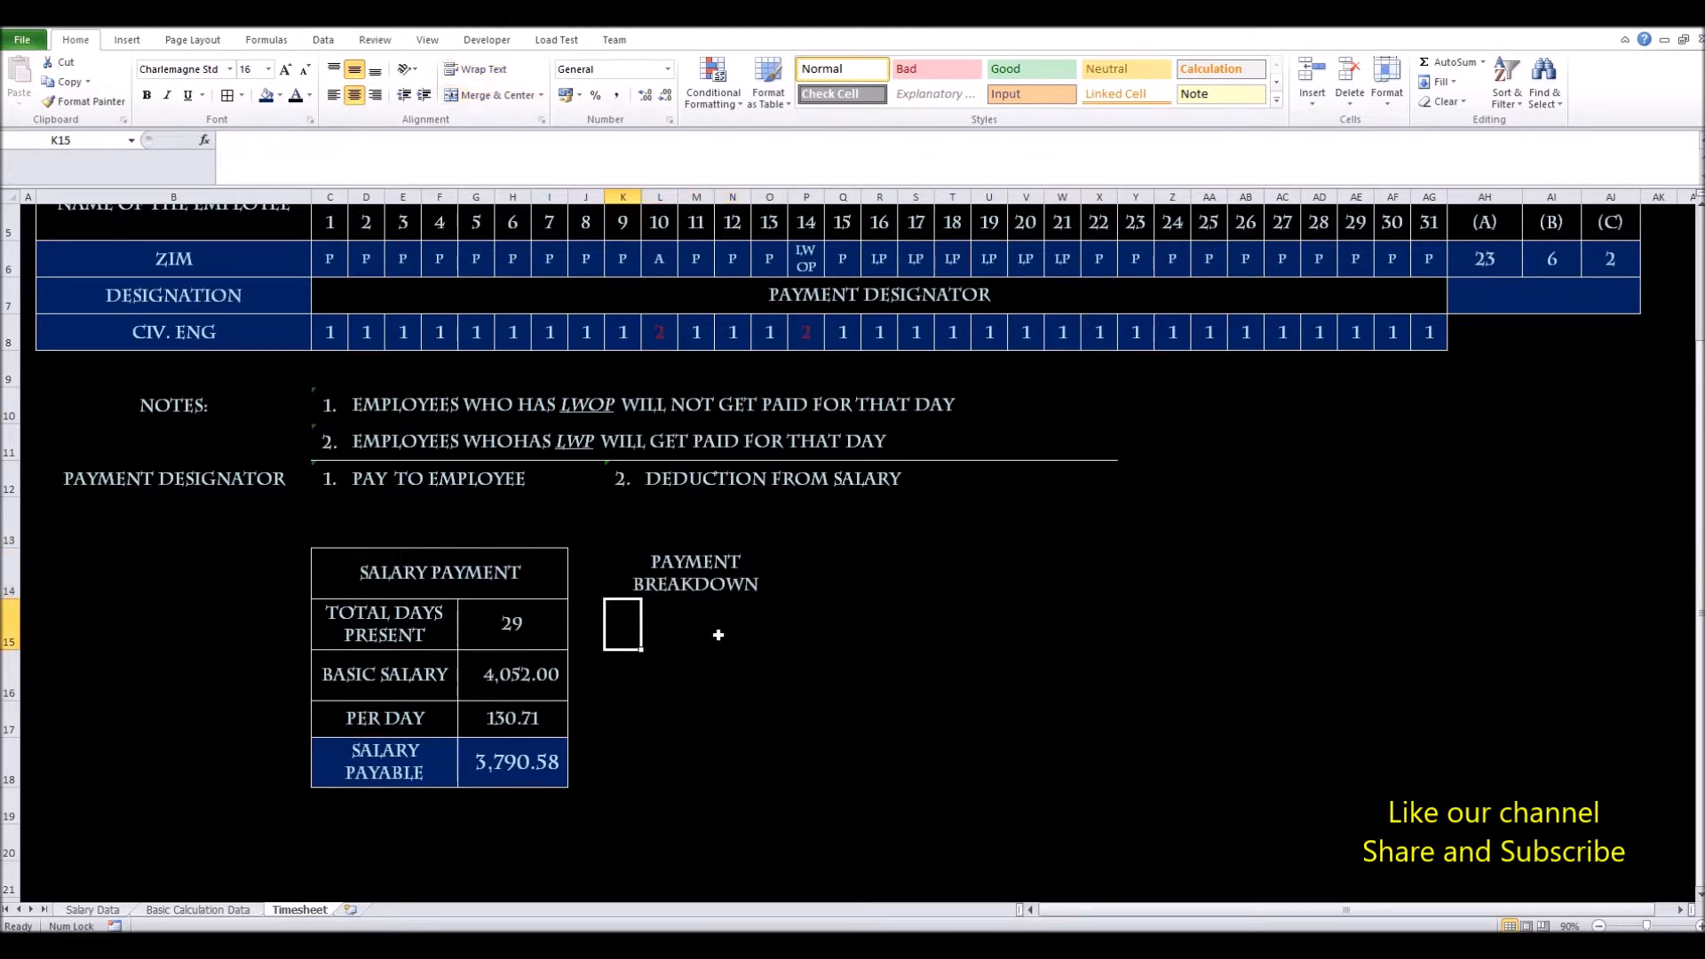
drag(625, 629, 750, 637)
click(687, 579)
drag(774, 578, 879, 581)
click(483, 96)
click(483, 95)
click(740, 668)
click(640, 620)
click(661, 576)
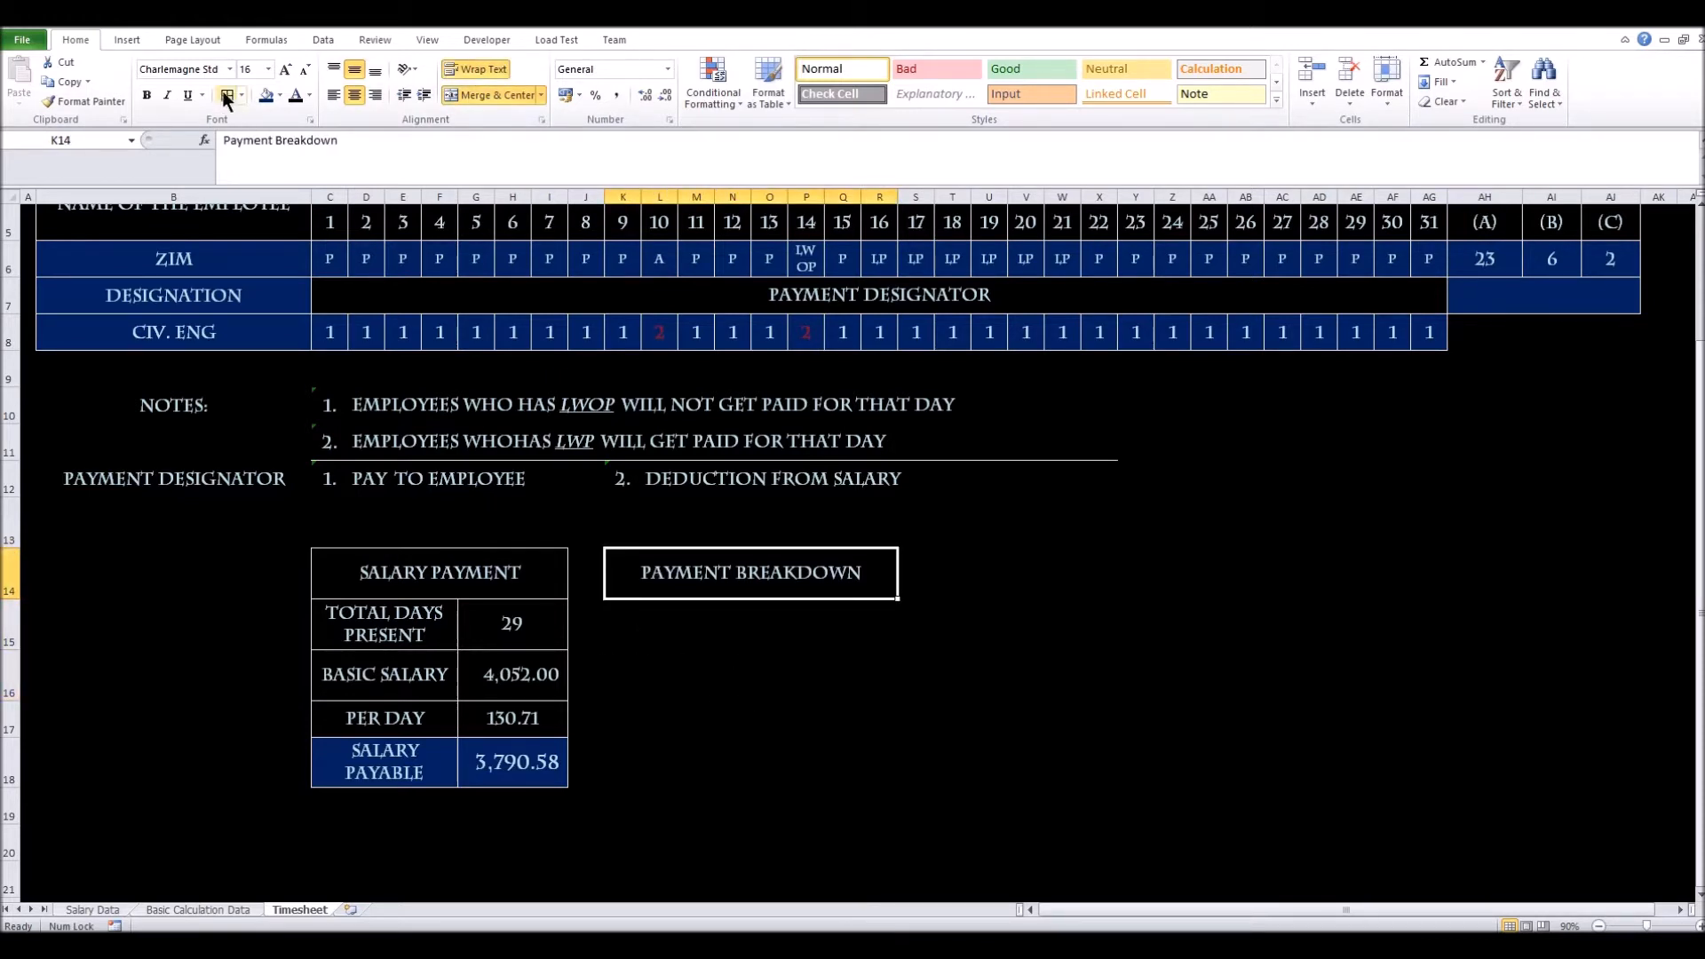
click(744, 695)
Apply All Borders to the Payment Breakdown block K14:R17
drag(686, 579, 694, 704)
click(227, 100)
click(806, 675)
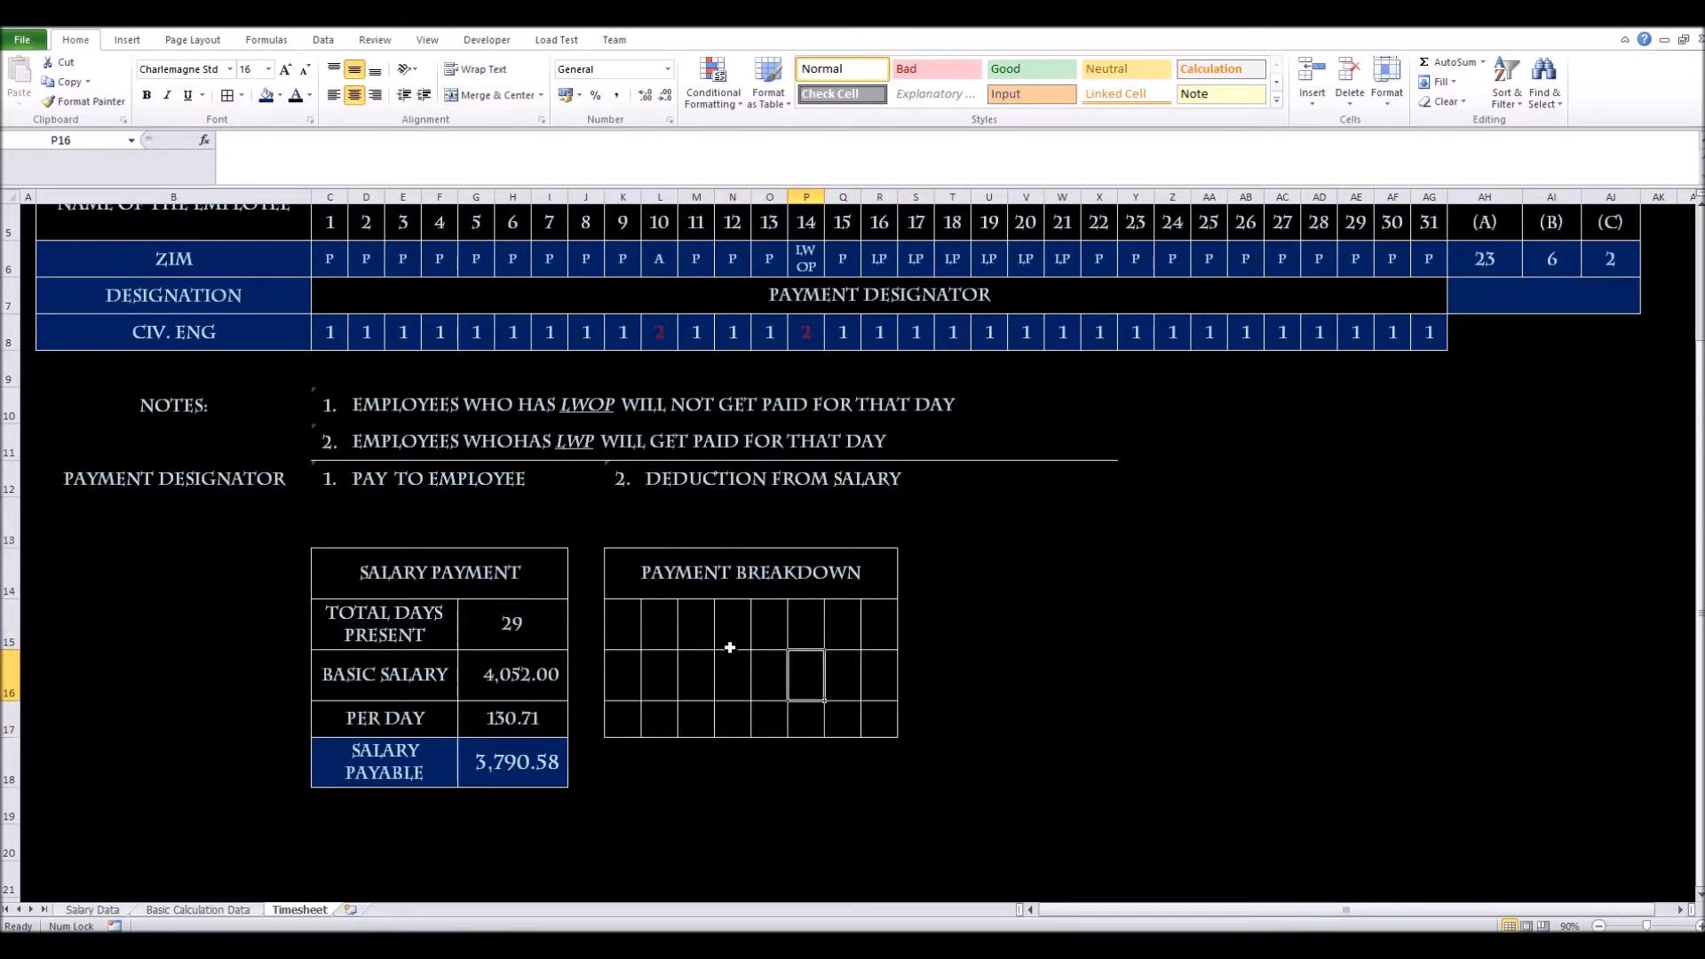
Merge K15:O15, K16:O16 and K17:O17 into wide label cells
drag(610, 631, 759, 649)
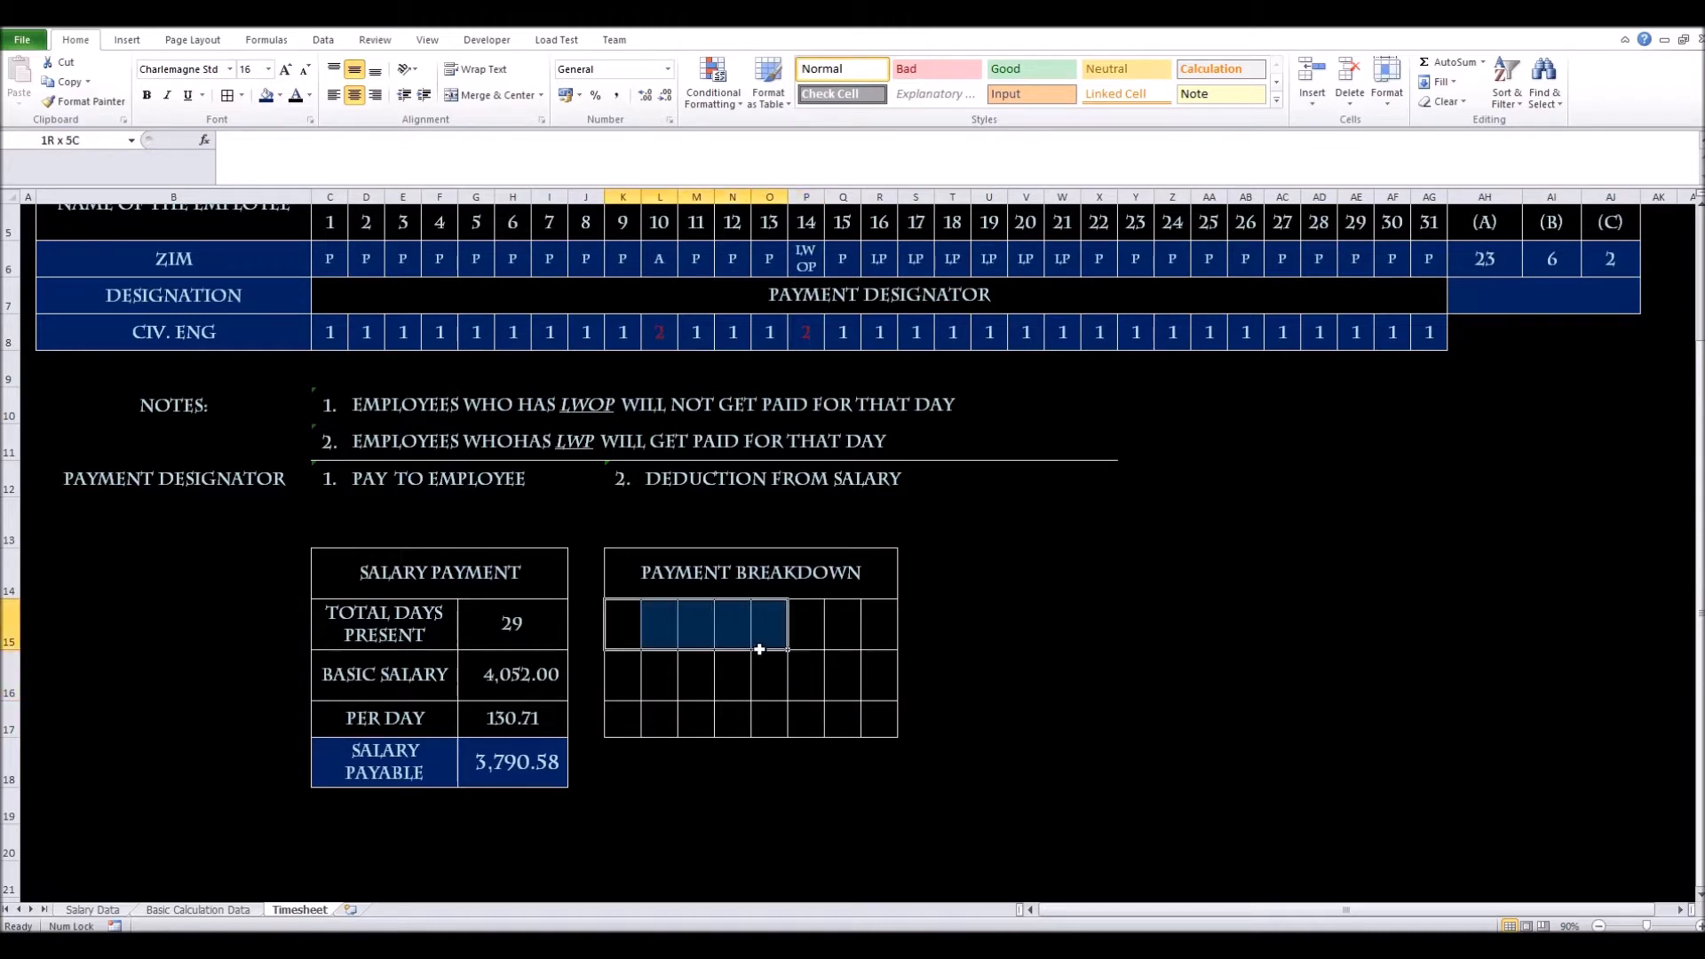
drag(759, 649, 759, 649)
click(467, 98)
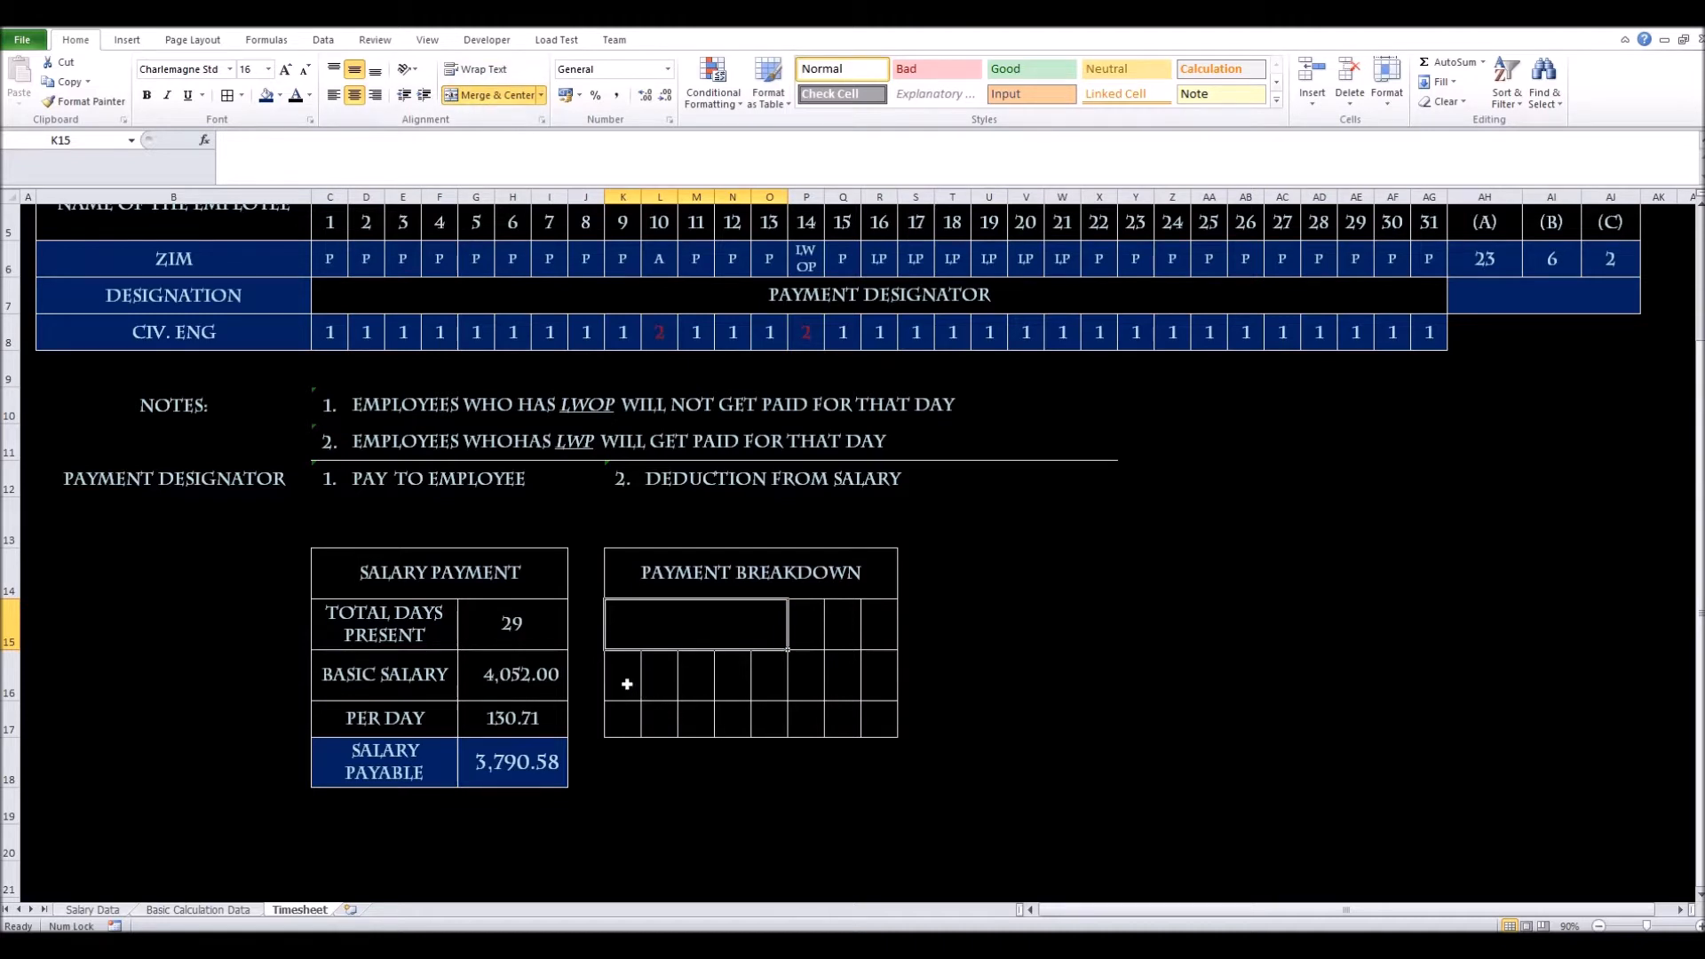
drag(624, 680, 772, 690)
click(487, 100)
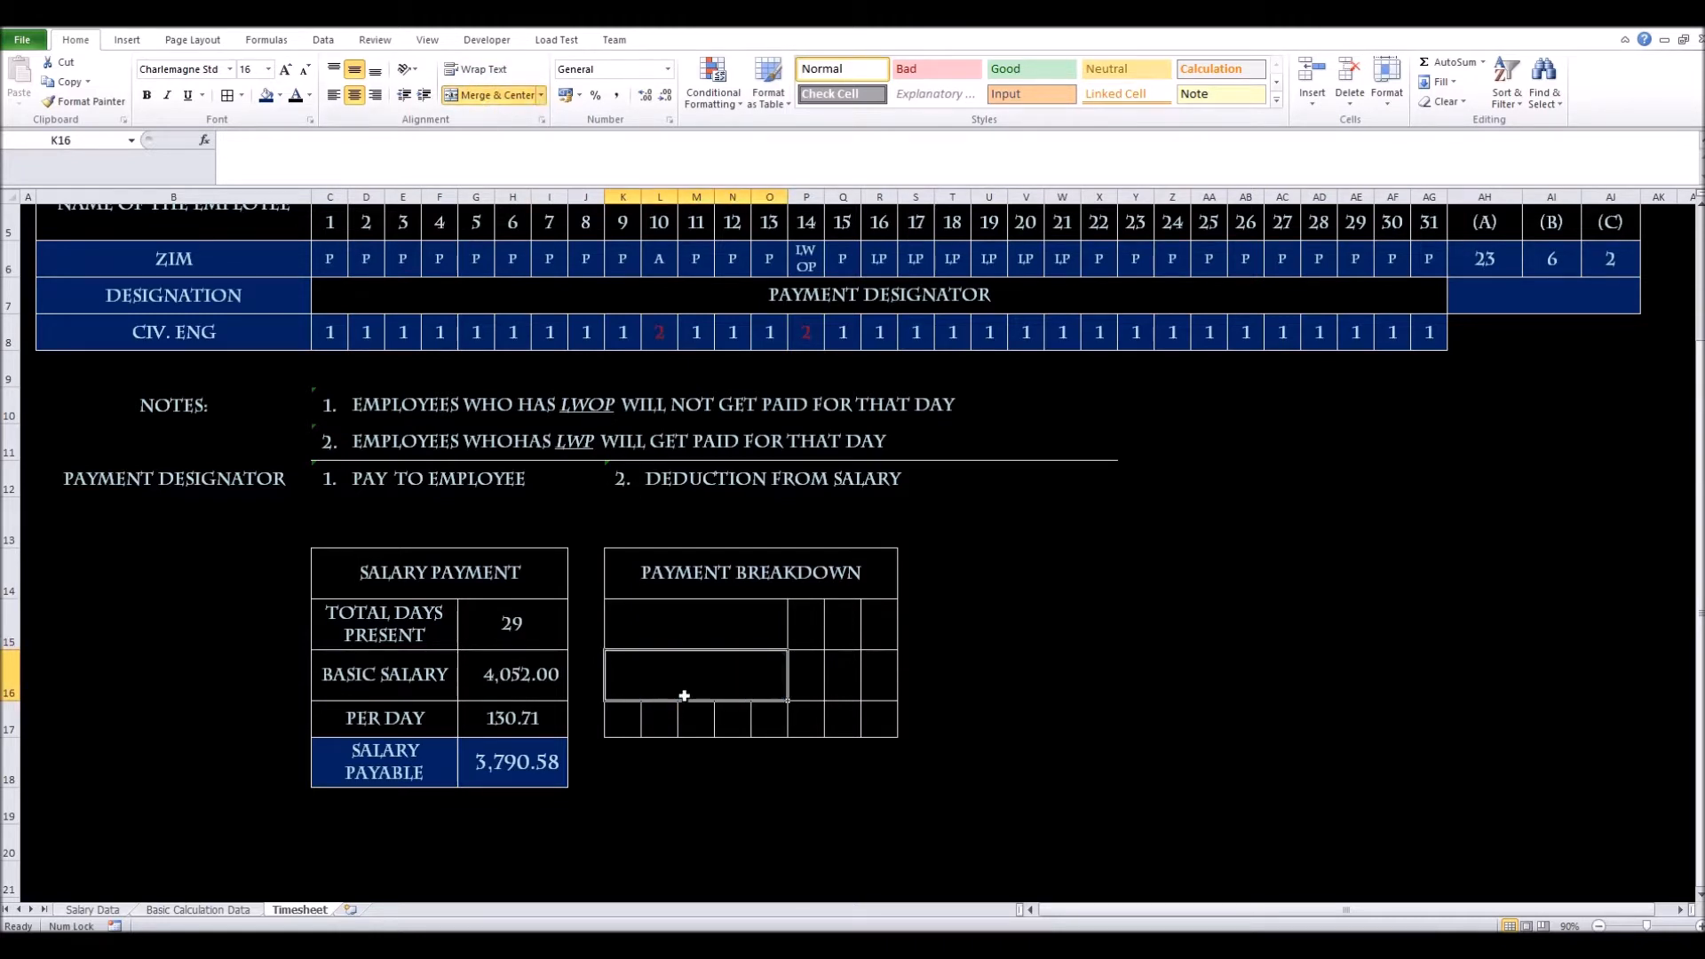
drag(627, 716, 772, 707)
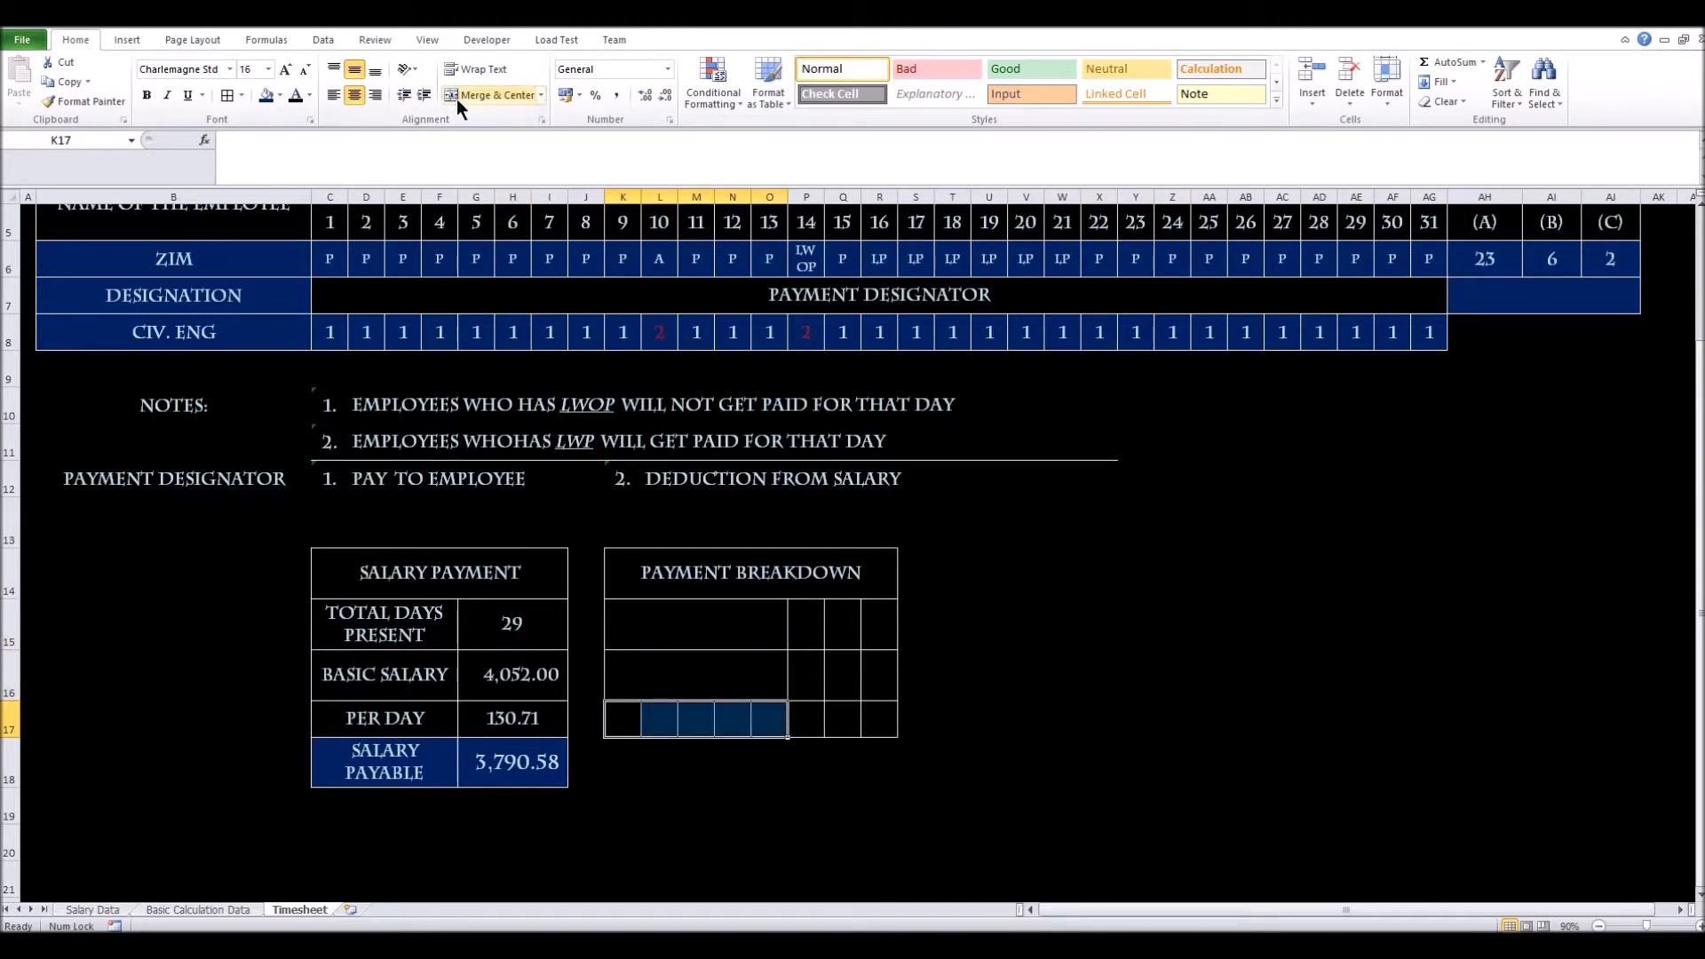
click(488, 95)
click(825, 717)
Merge P15:R15, P16:R16 and P17:R17 into value cells
click(797, 600)
drag(798, 599, 871, 616)
key(F4)
drag(814, 664, 876, 669)
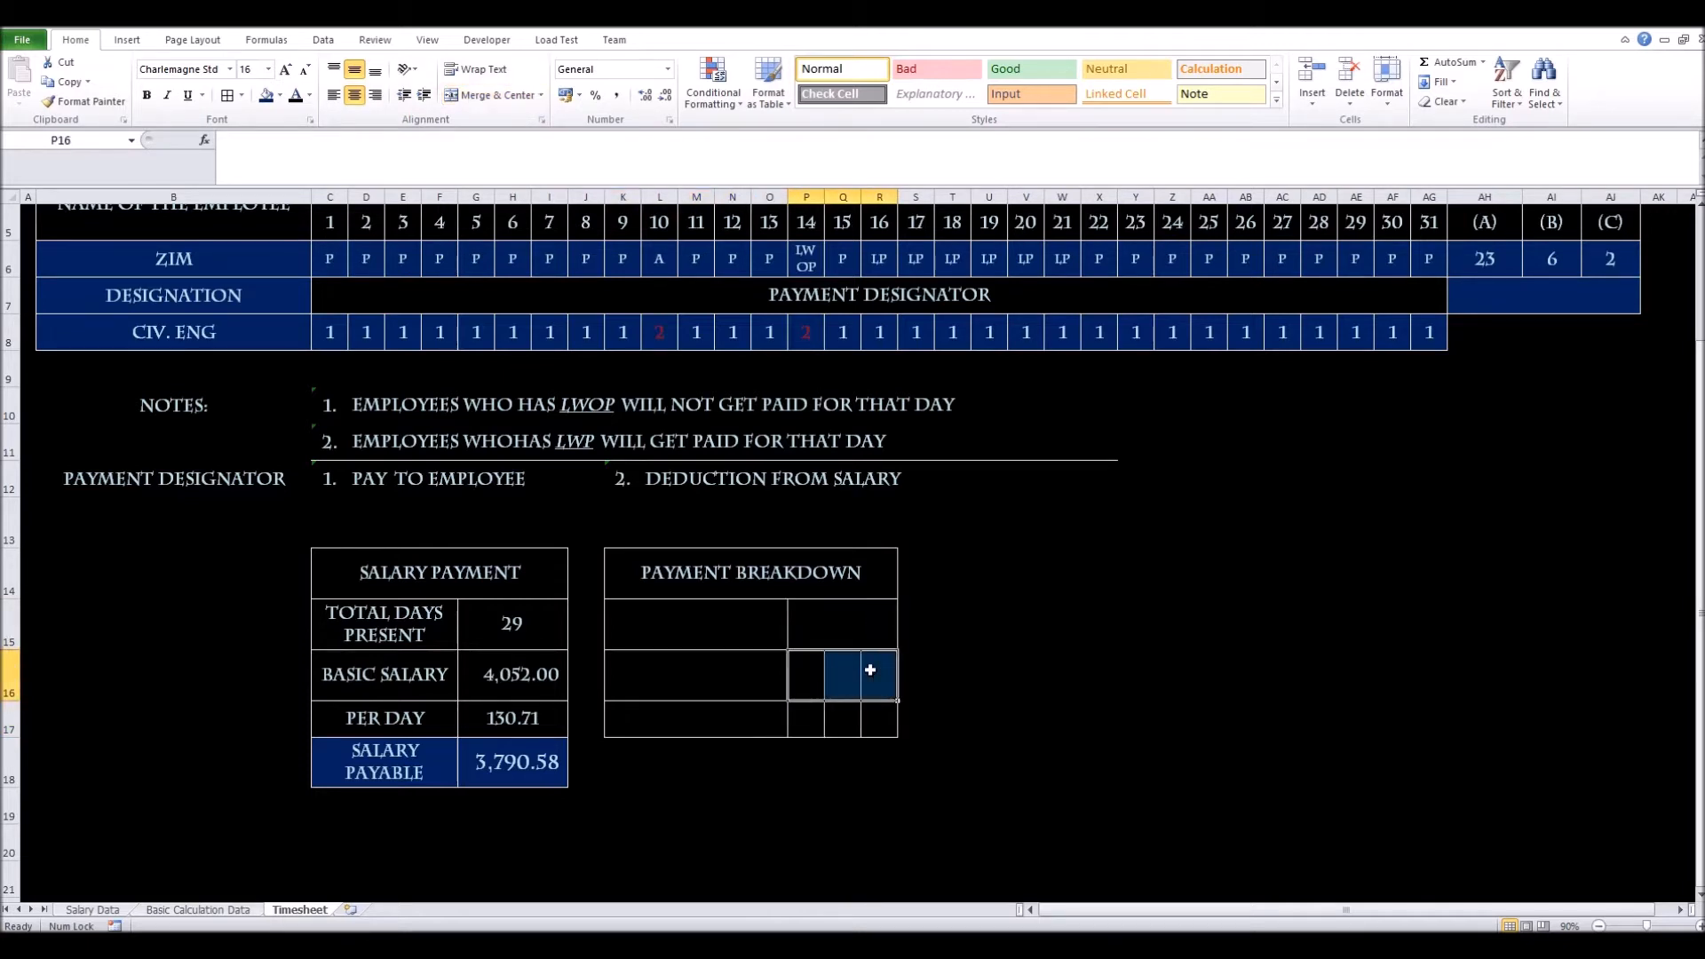
key(F4)
drag(817, 719, 871, 719)
key(F4)
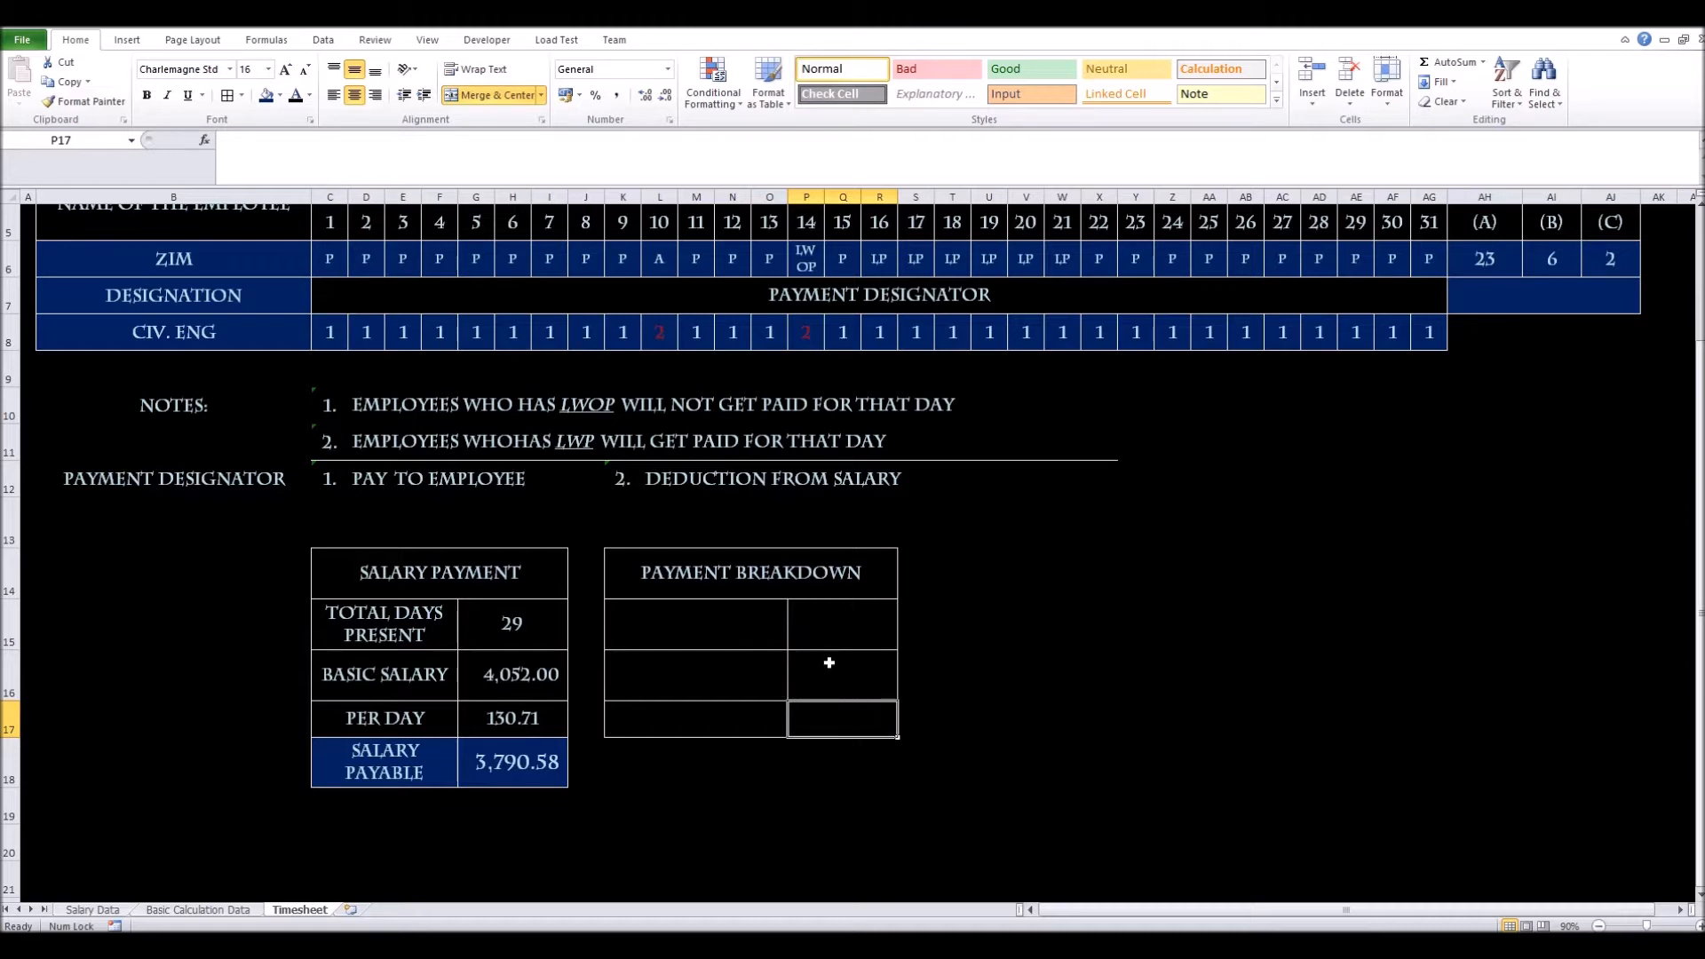
click(707, 624)
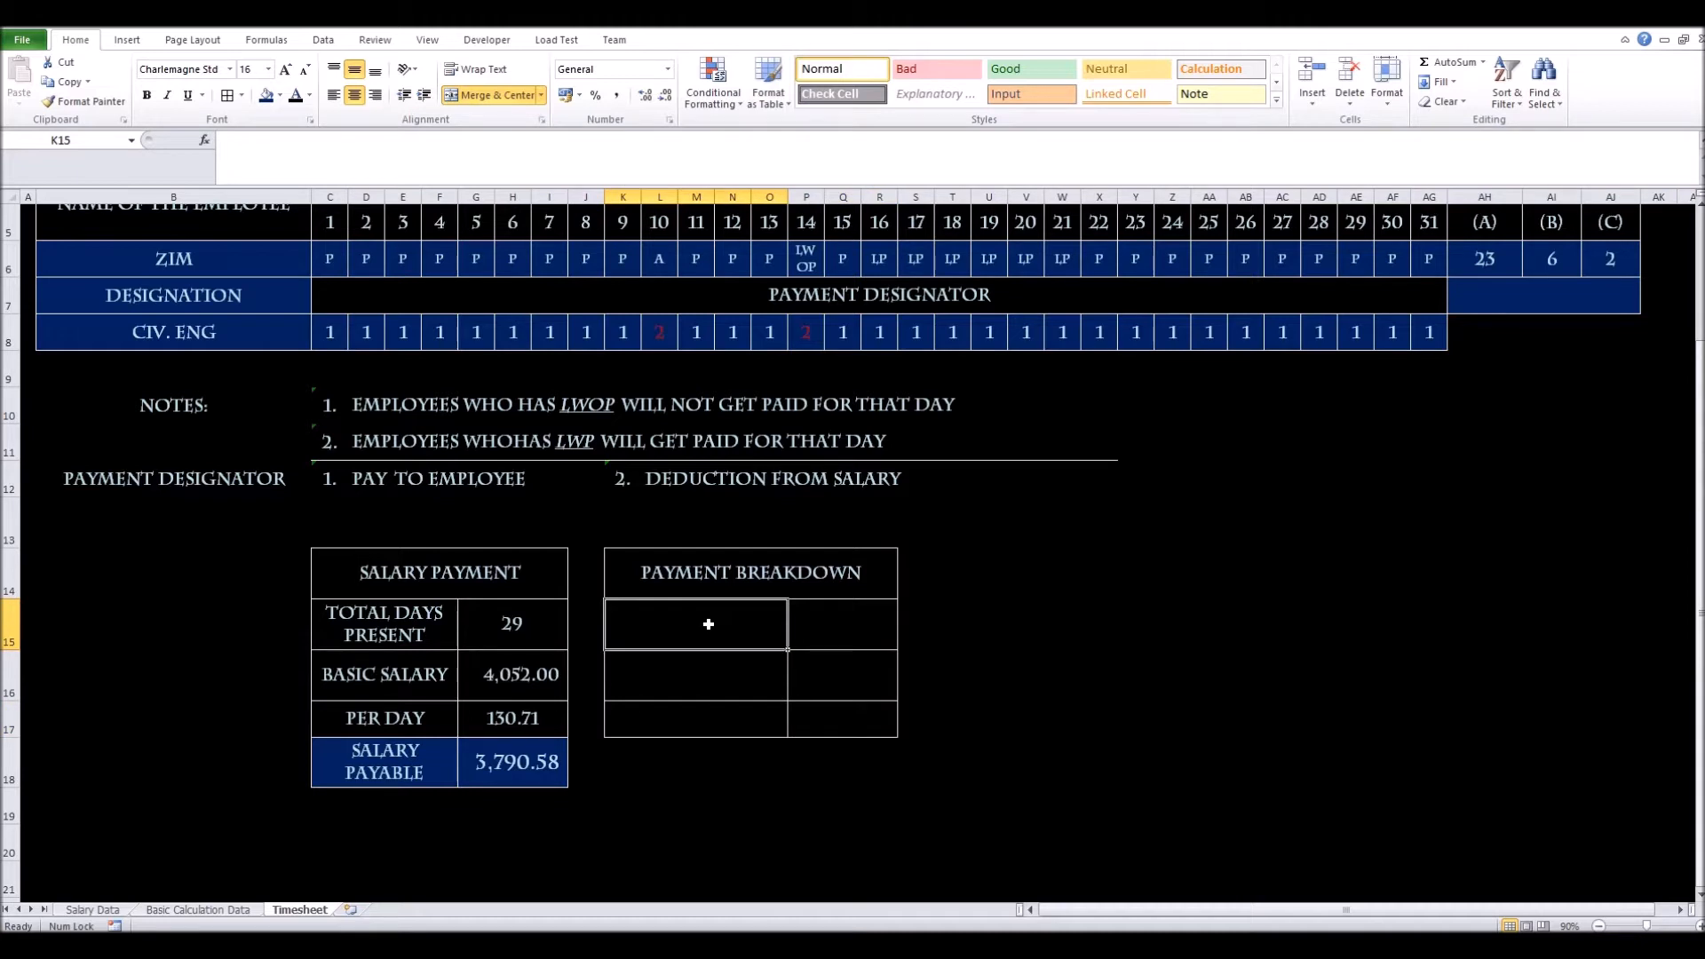
Enter 'Present Days Salary' in K15 and wrap its text
text(Da)
key(BackSpace)
key(BackSpace)
text(P)
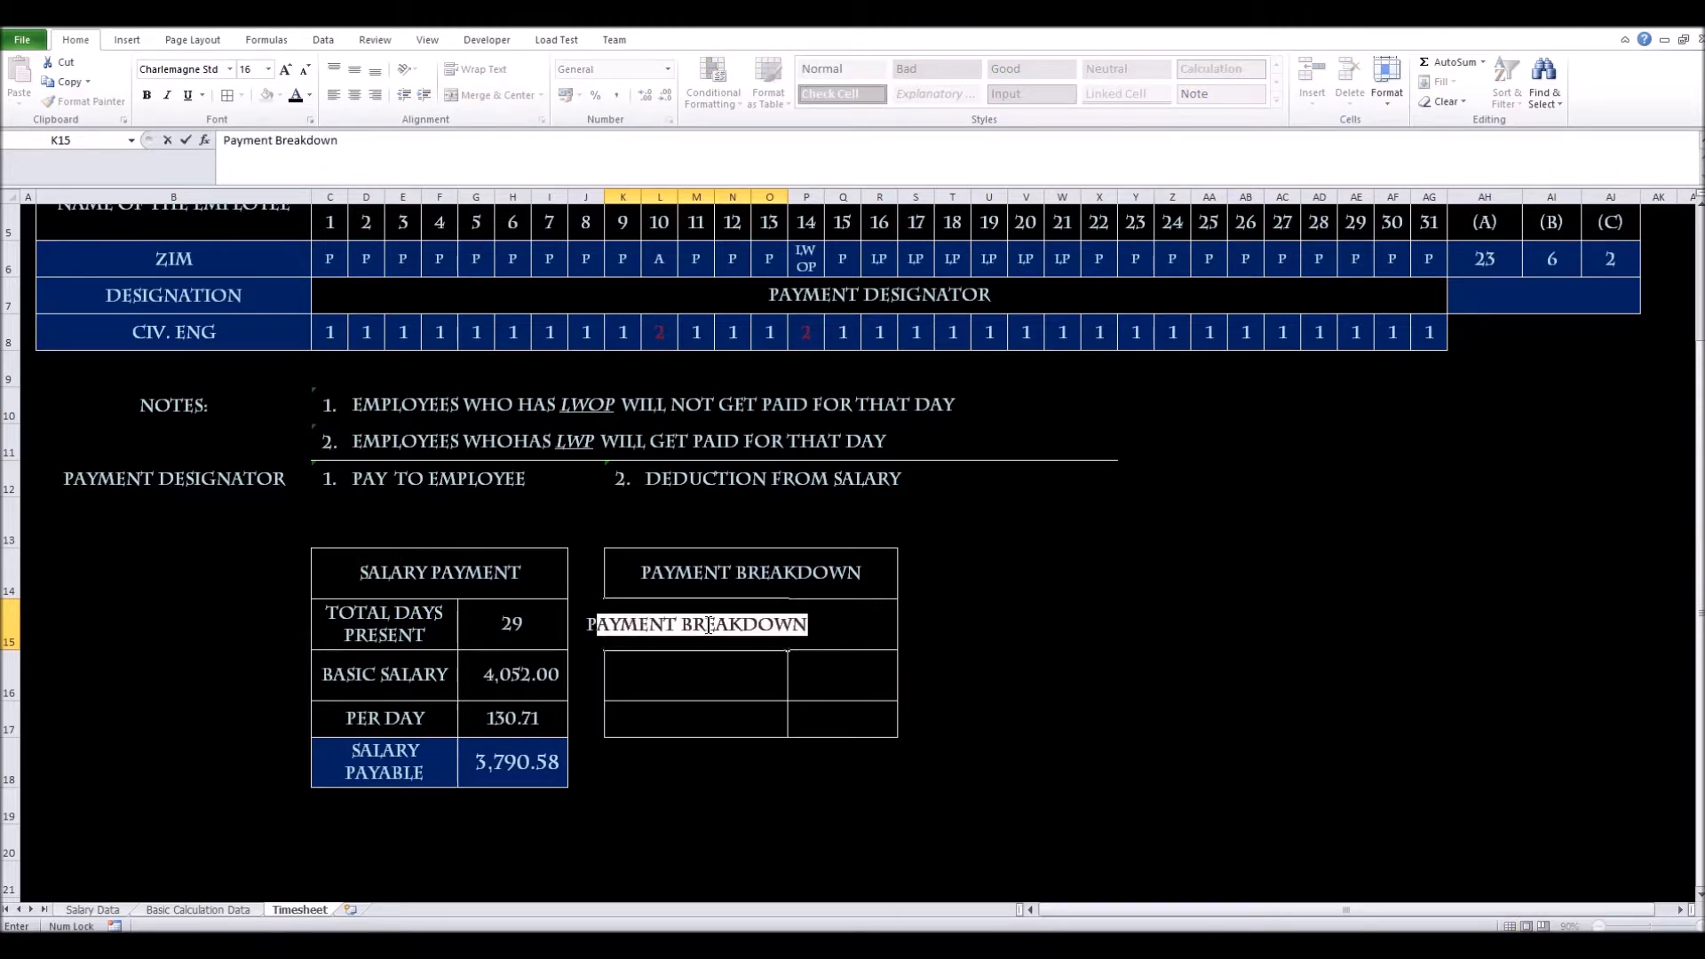
text(resent )
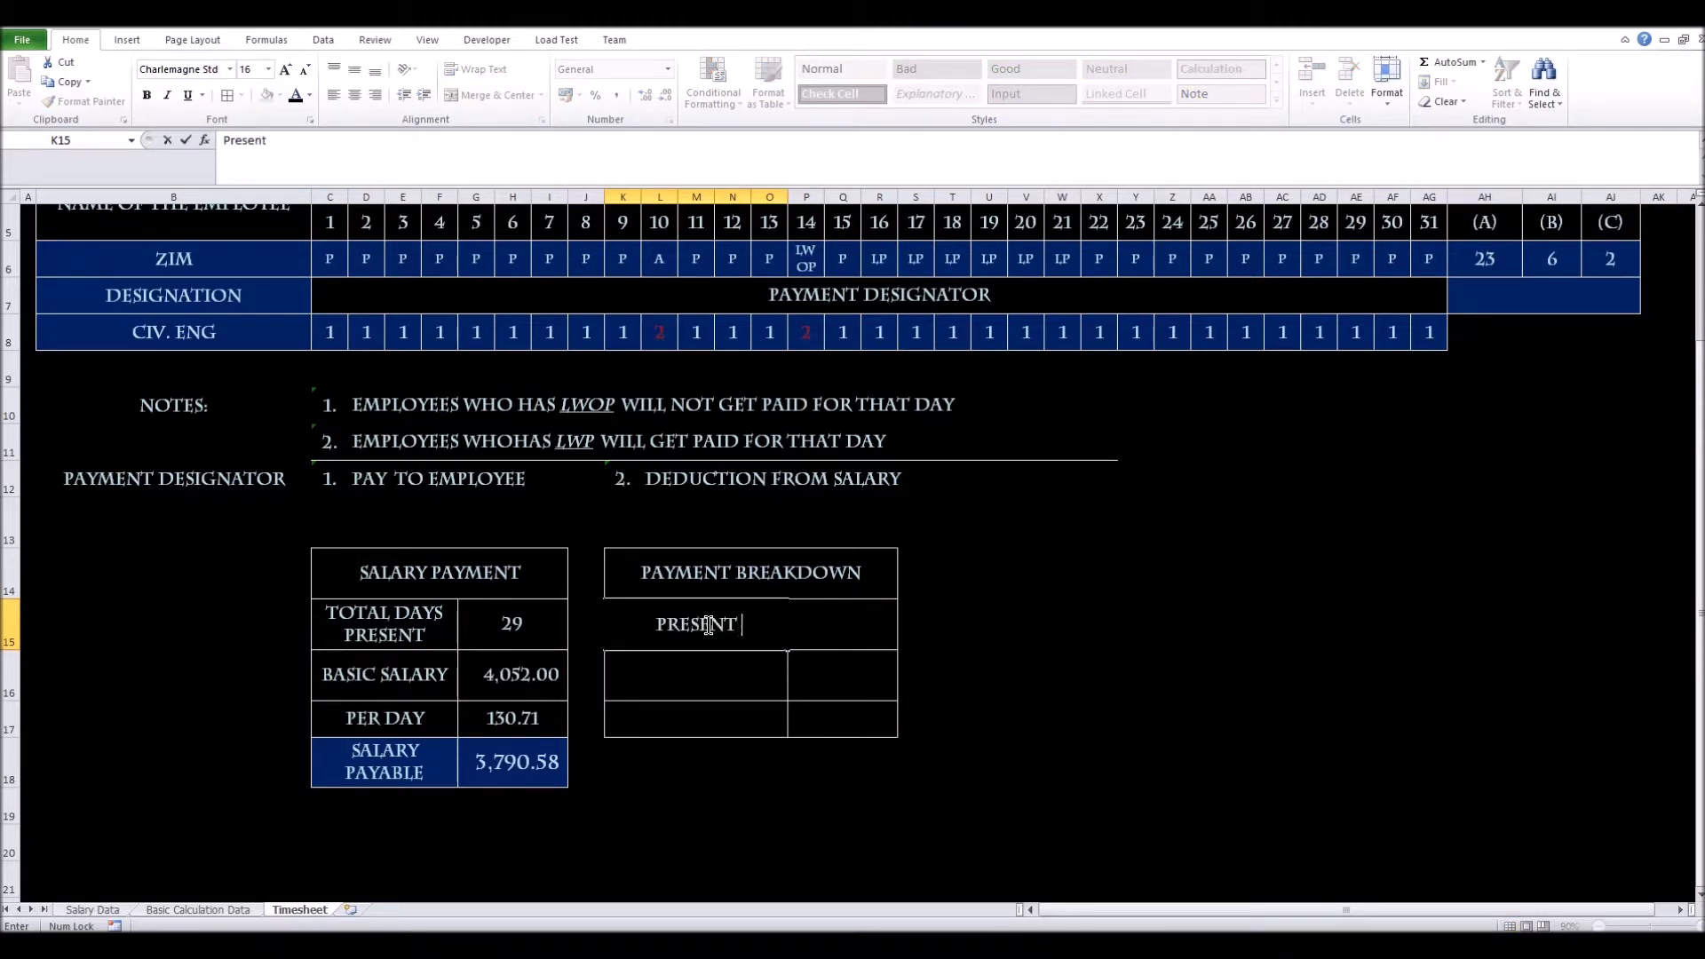
text(Days)
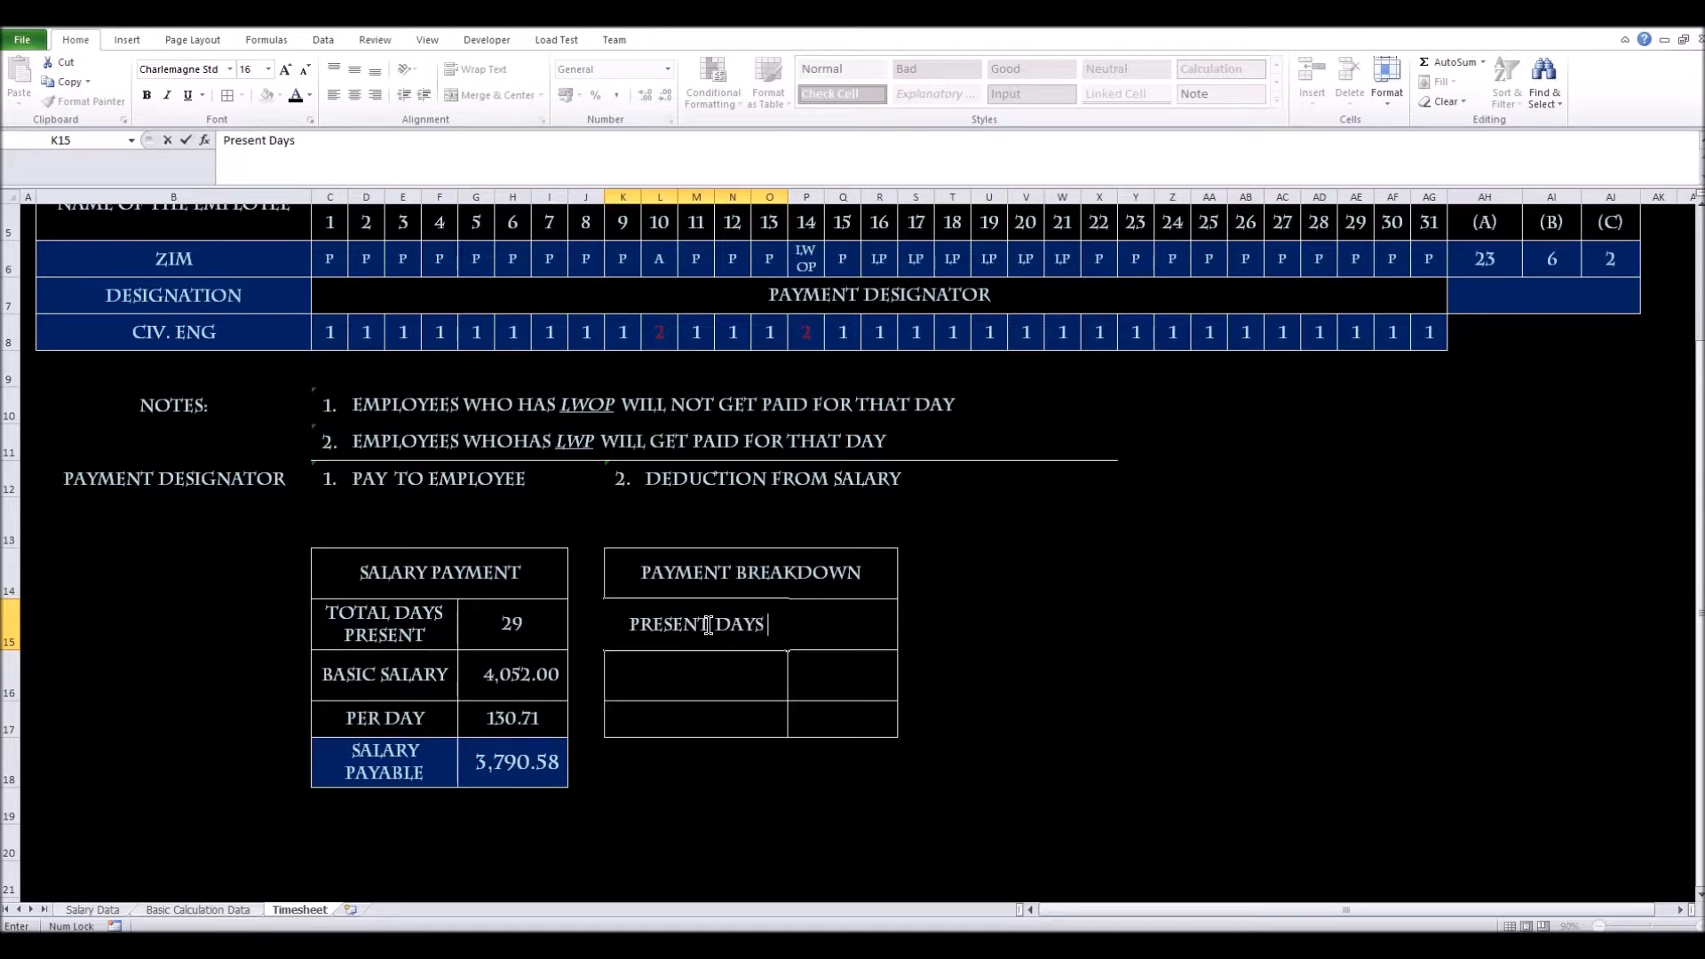
text(Salary)
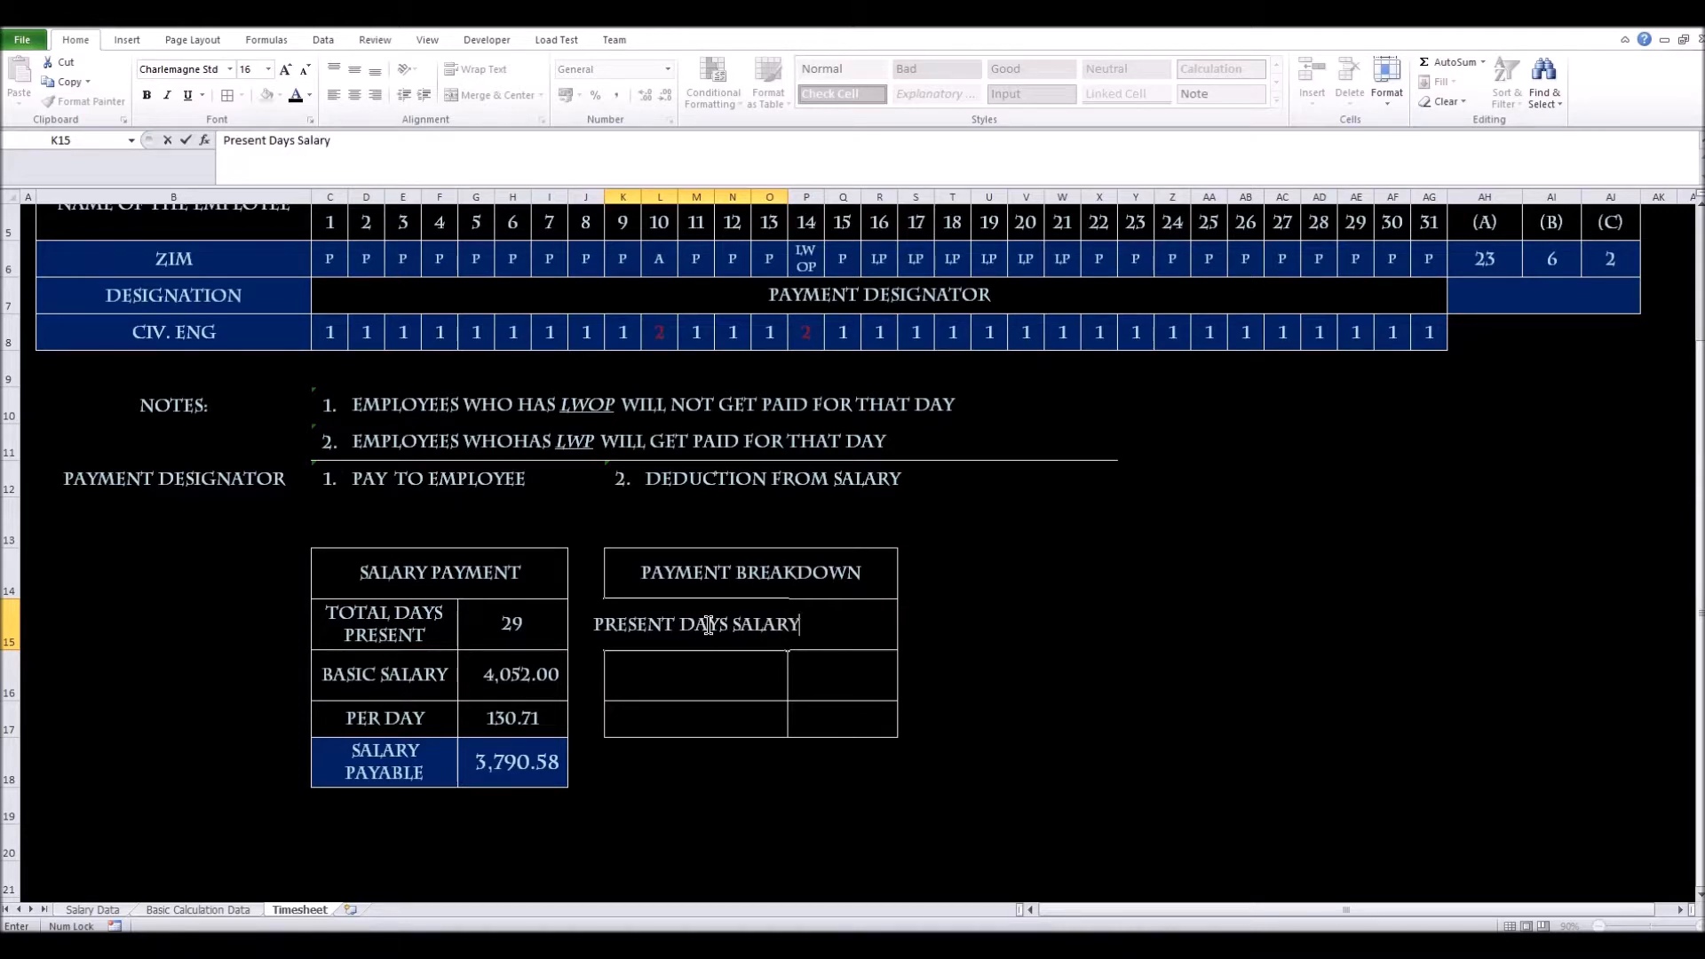
key(Return)
key(Up)
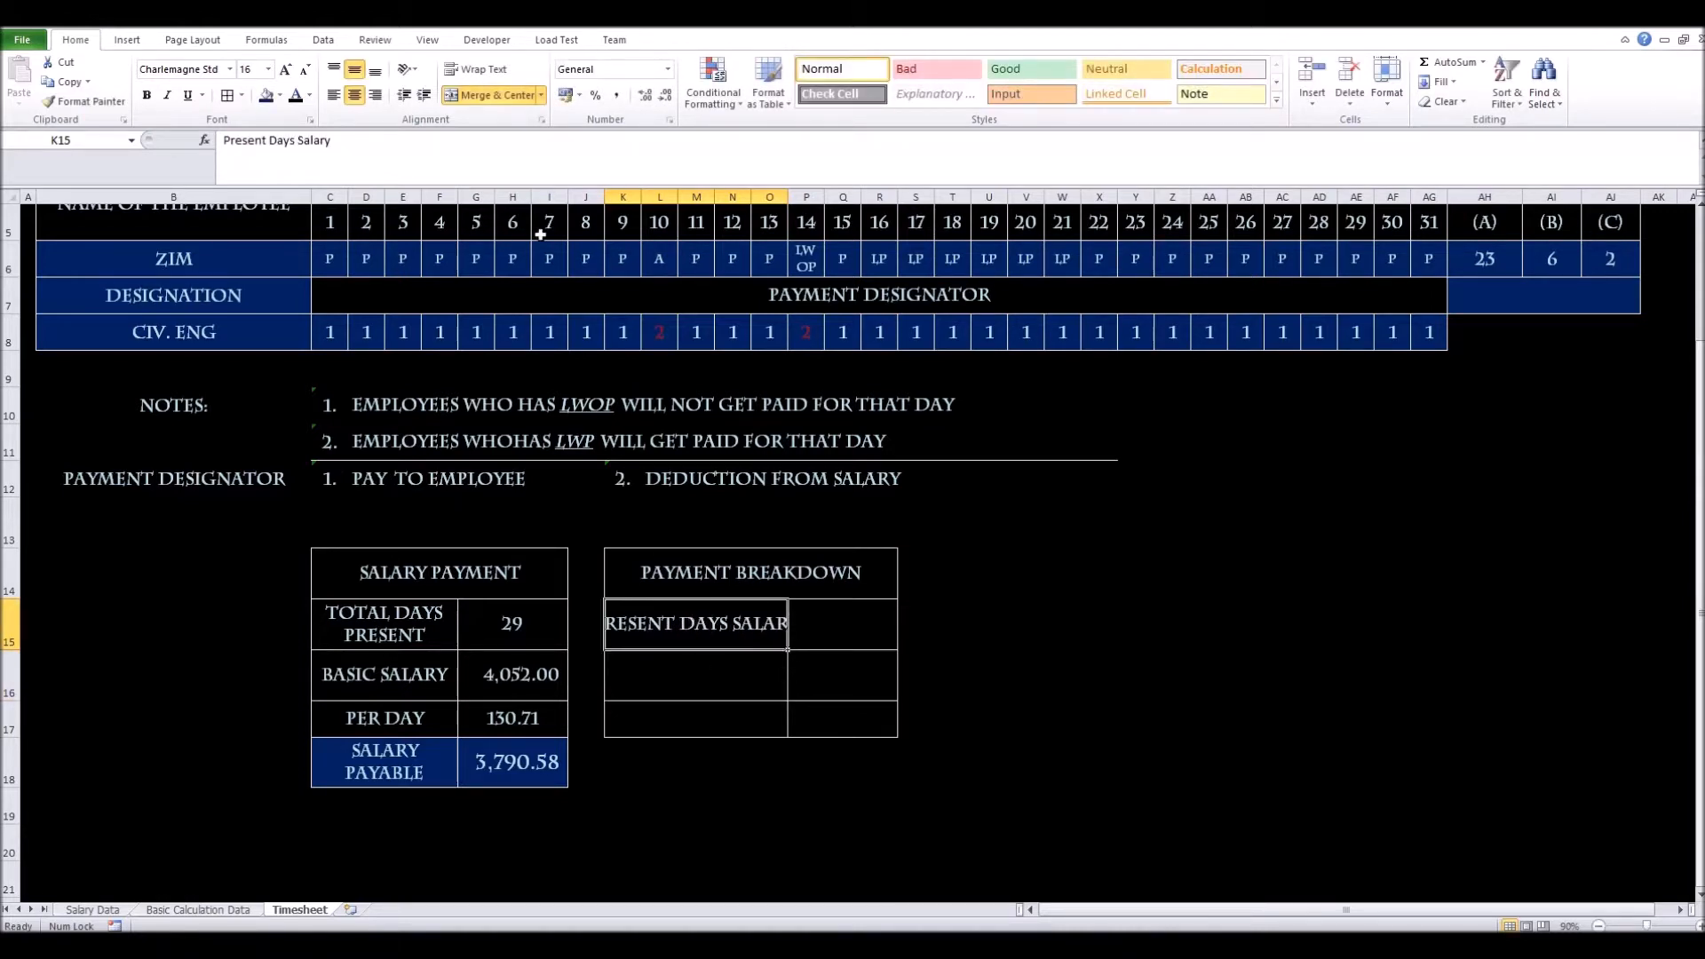
click(465, 66)
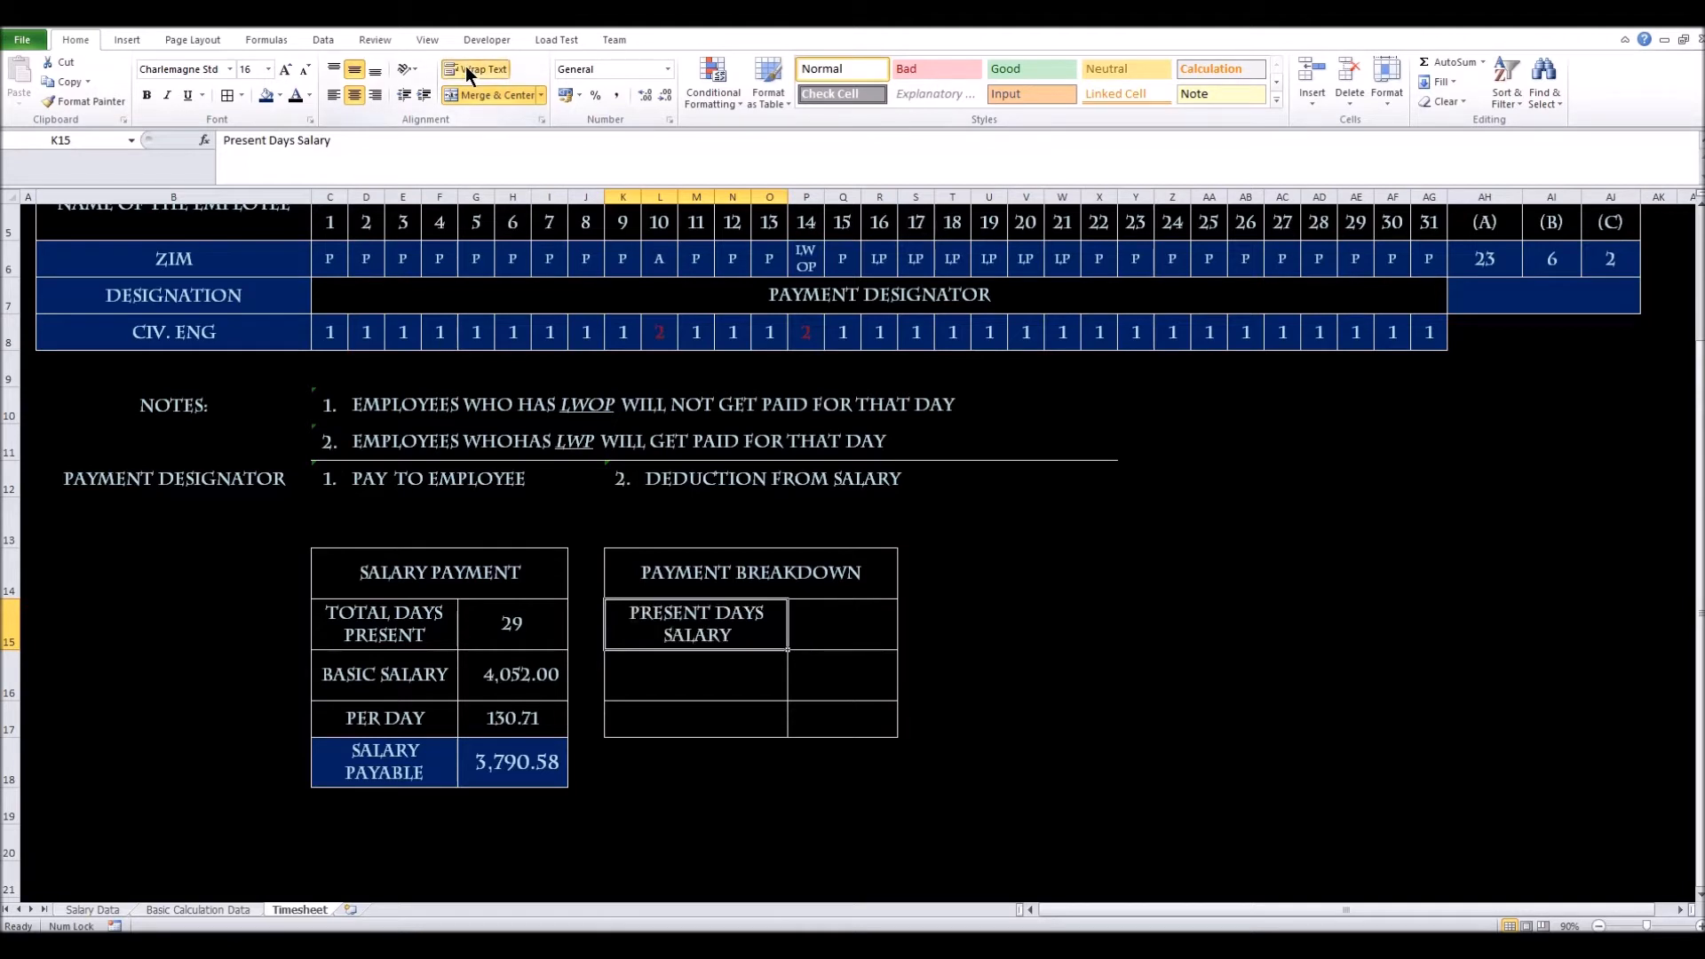
Enter 'Leave with pay salary' in K16 and wrap its text
click(680, 687)
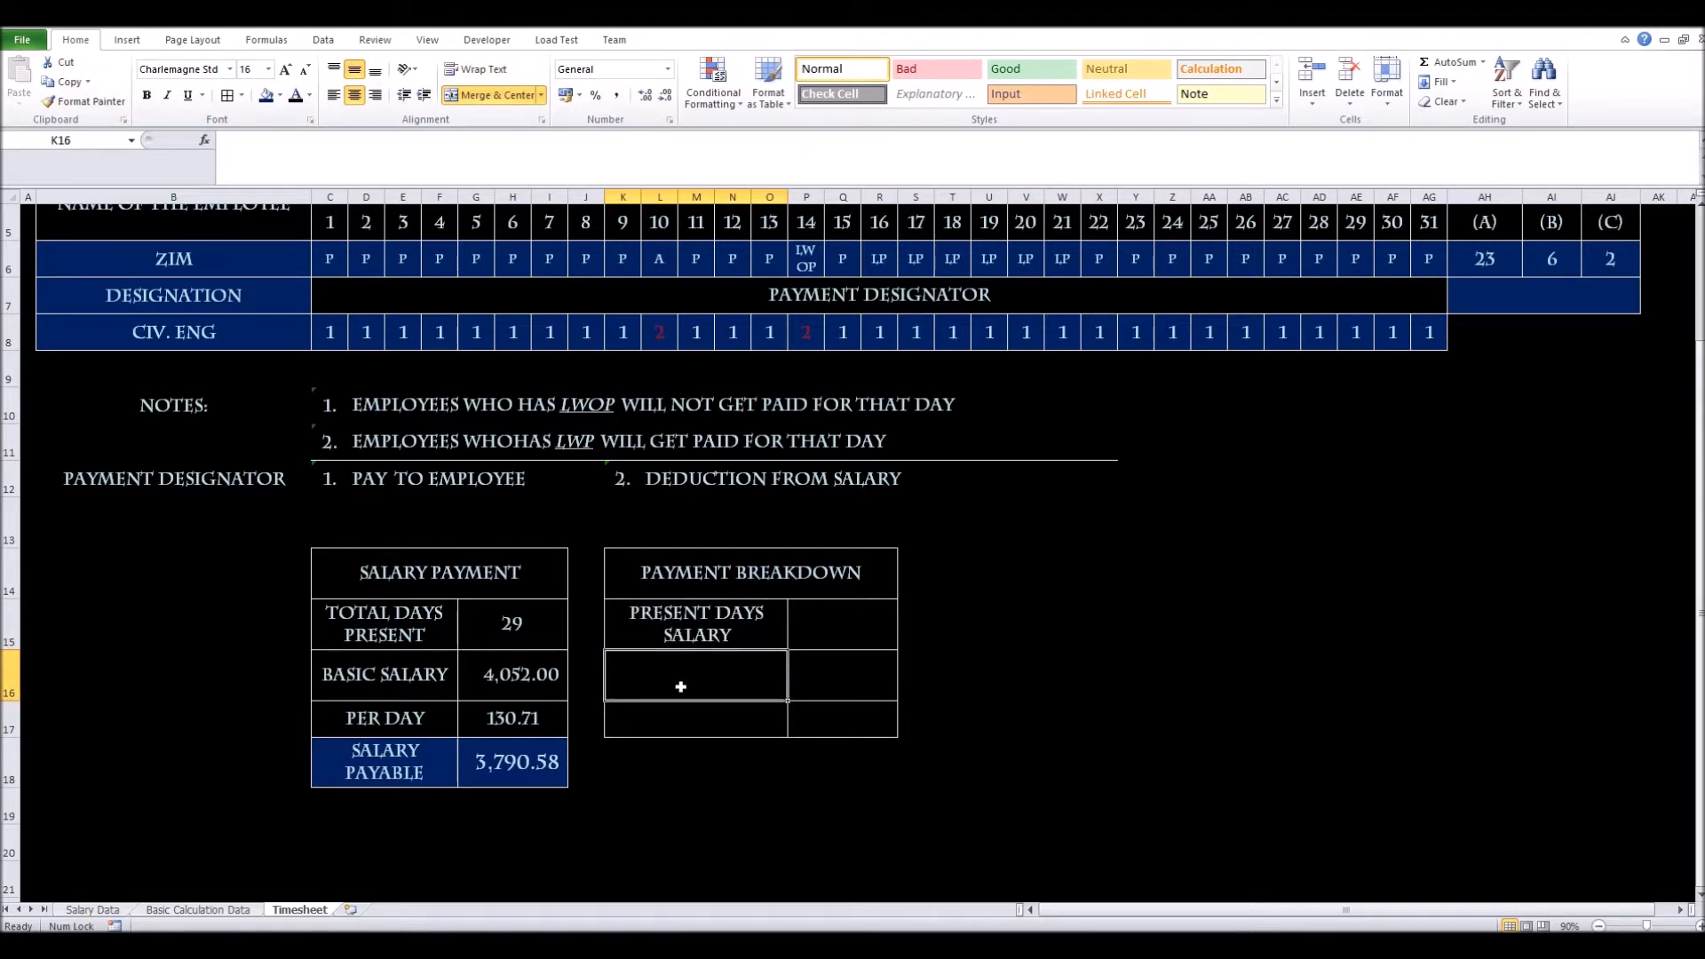
text(Leave with pay salary)
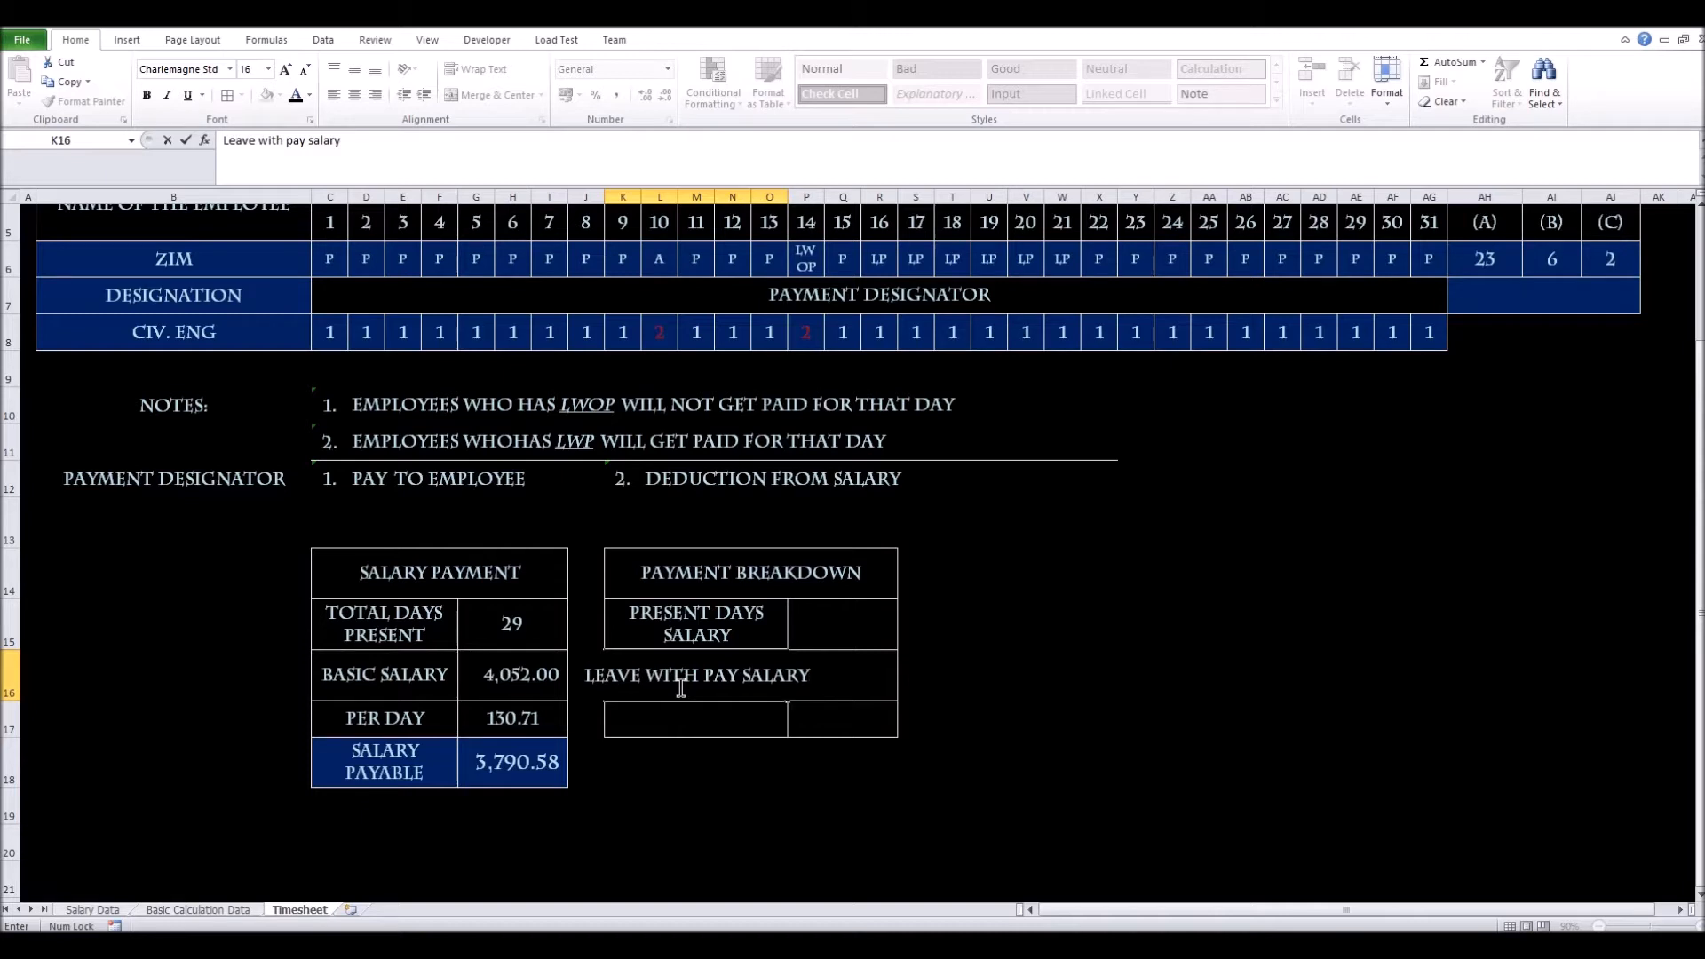
key(Return)
click(681, 689)
click(467, 68)
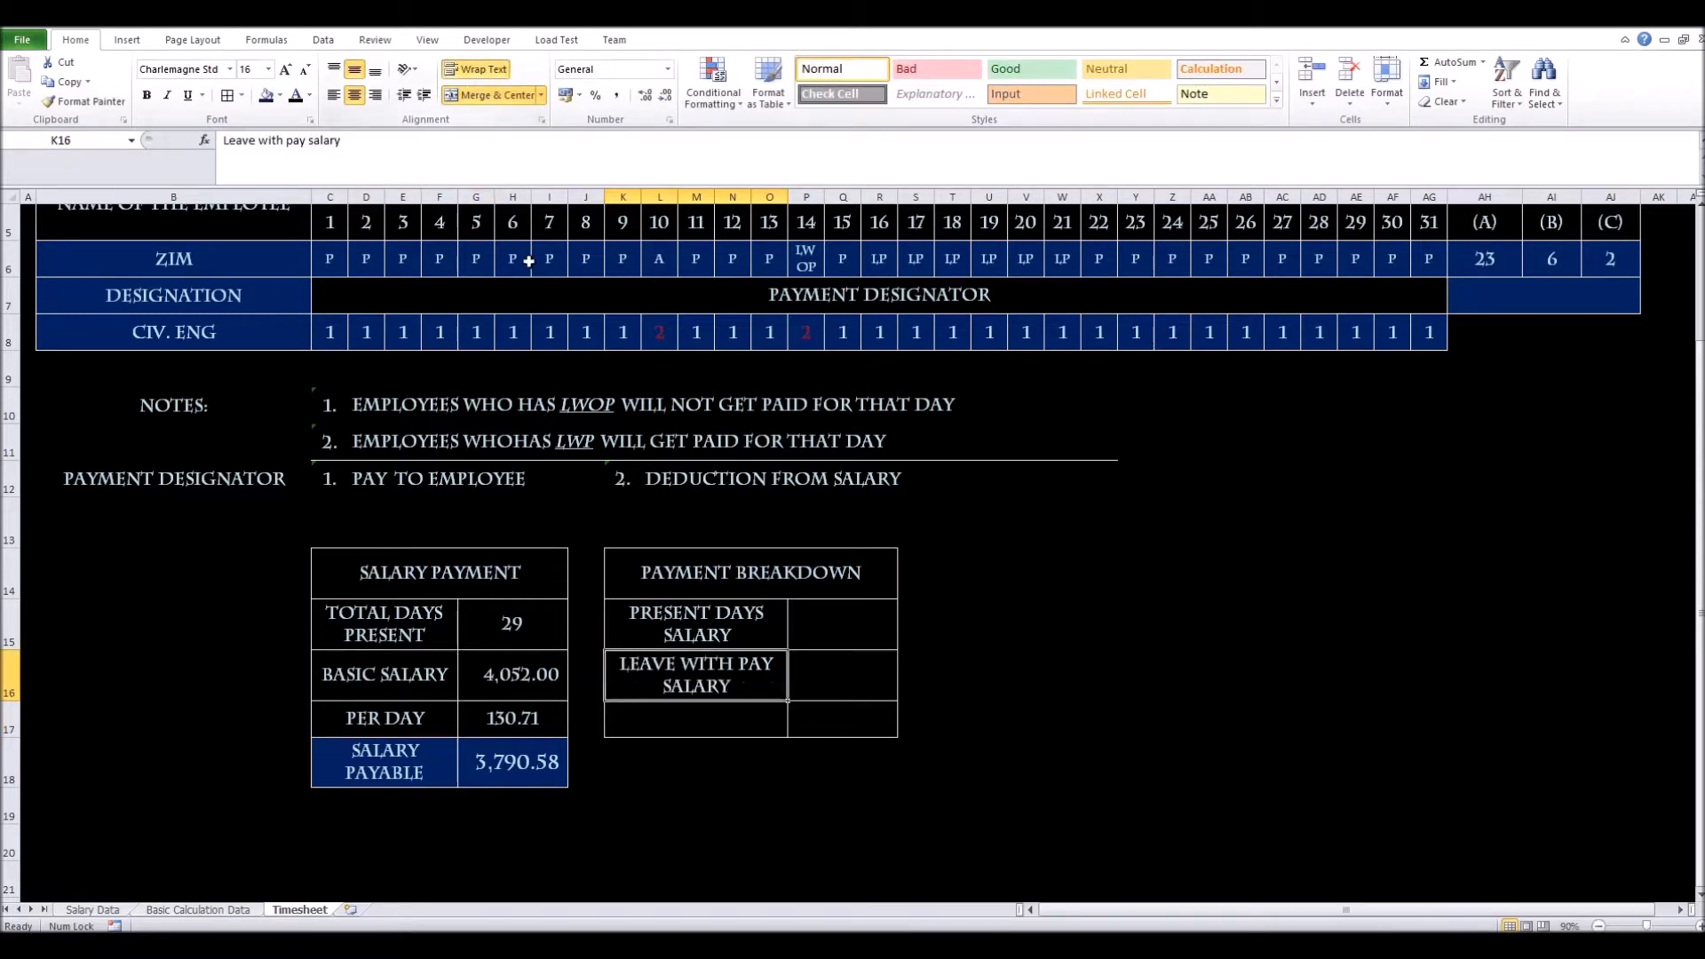
Left-align both breakdown labels and reduce their font size to 14
click(635, 641)
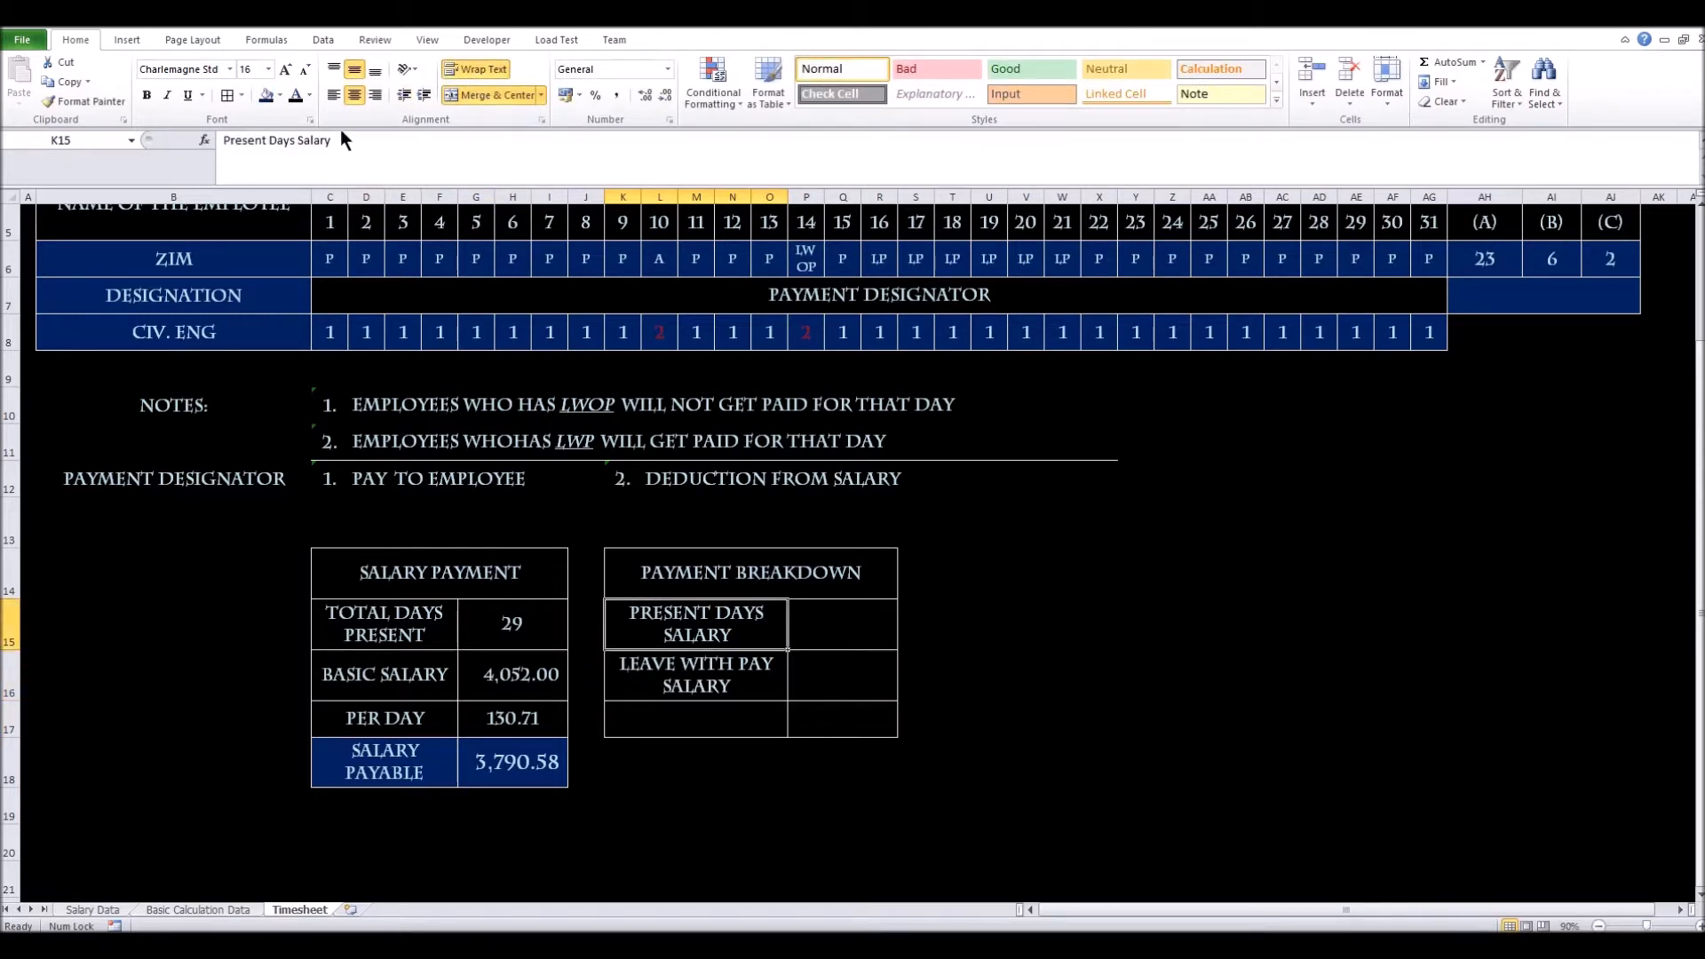
click(333, 95)
click(655, 670)
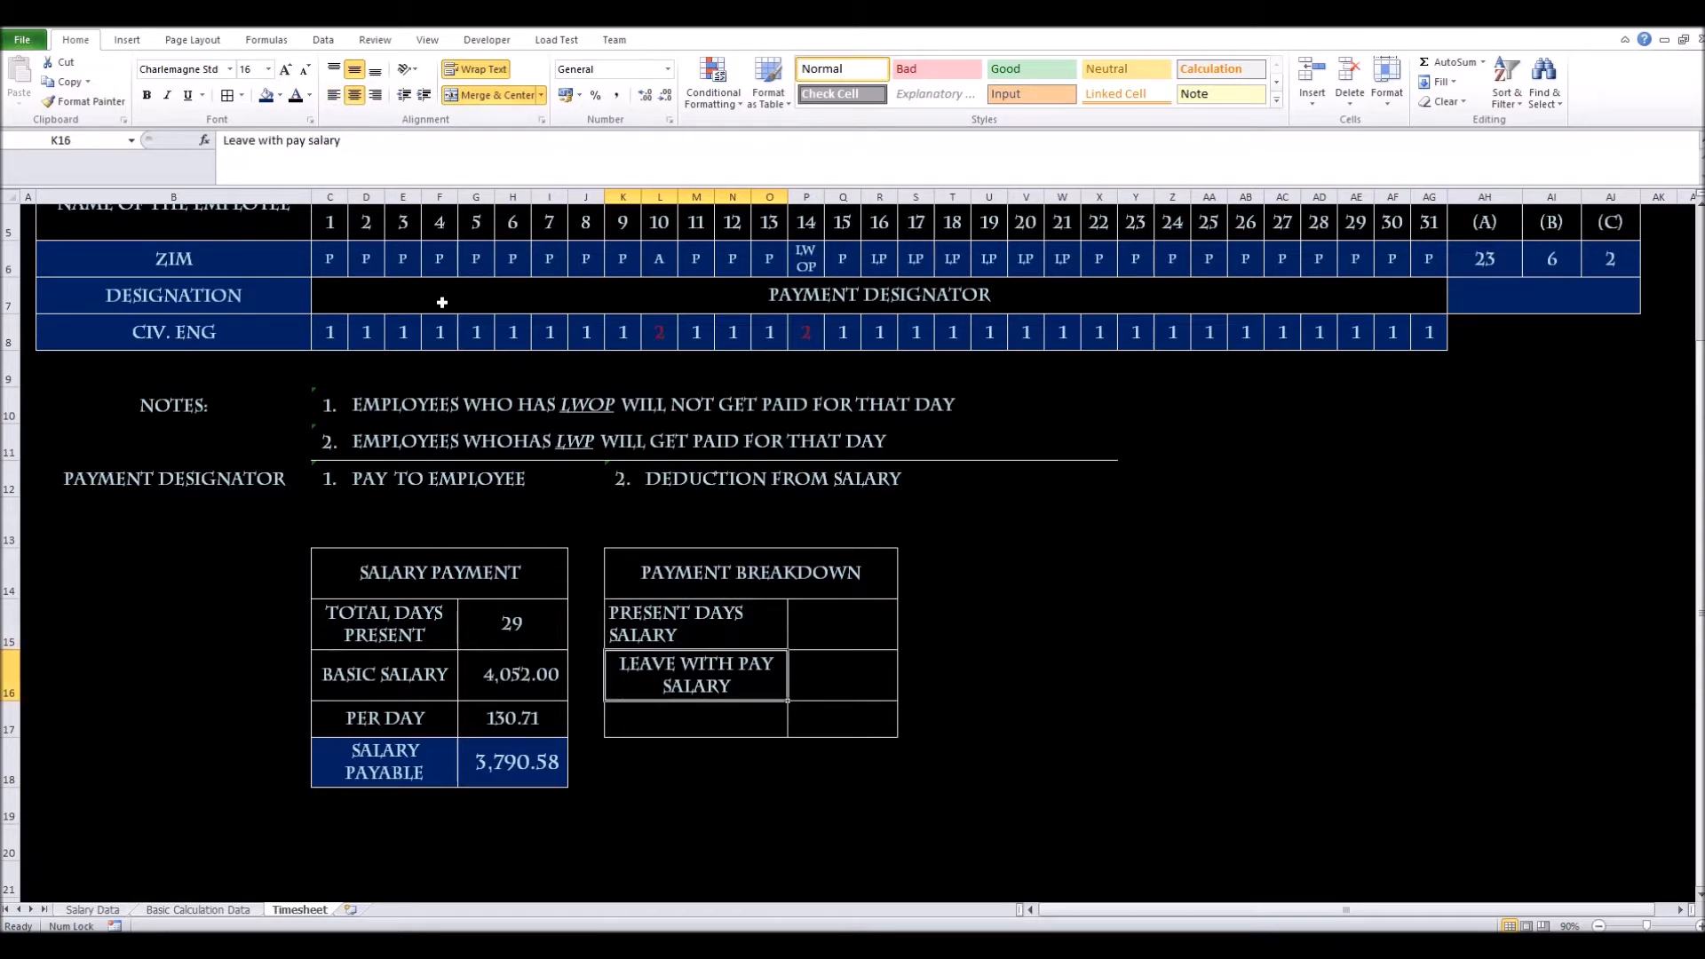
click(333, 95)
drag(704, 627, 706, 690)
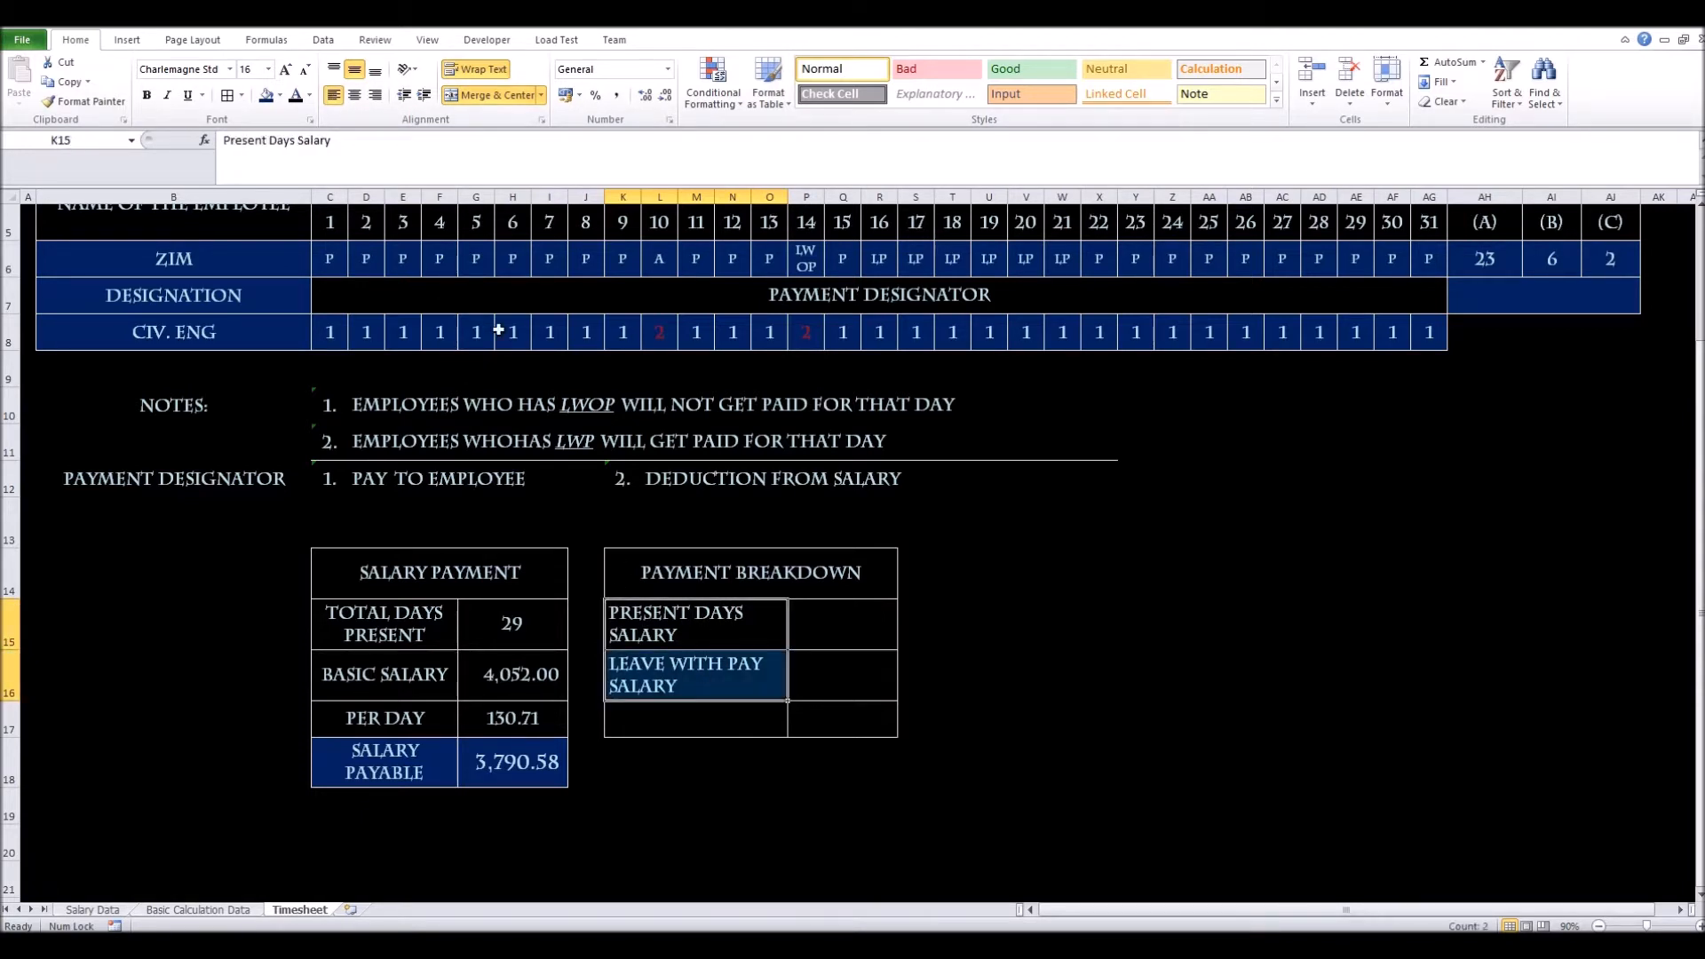
click(285, 70)
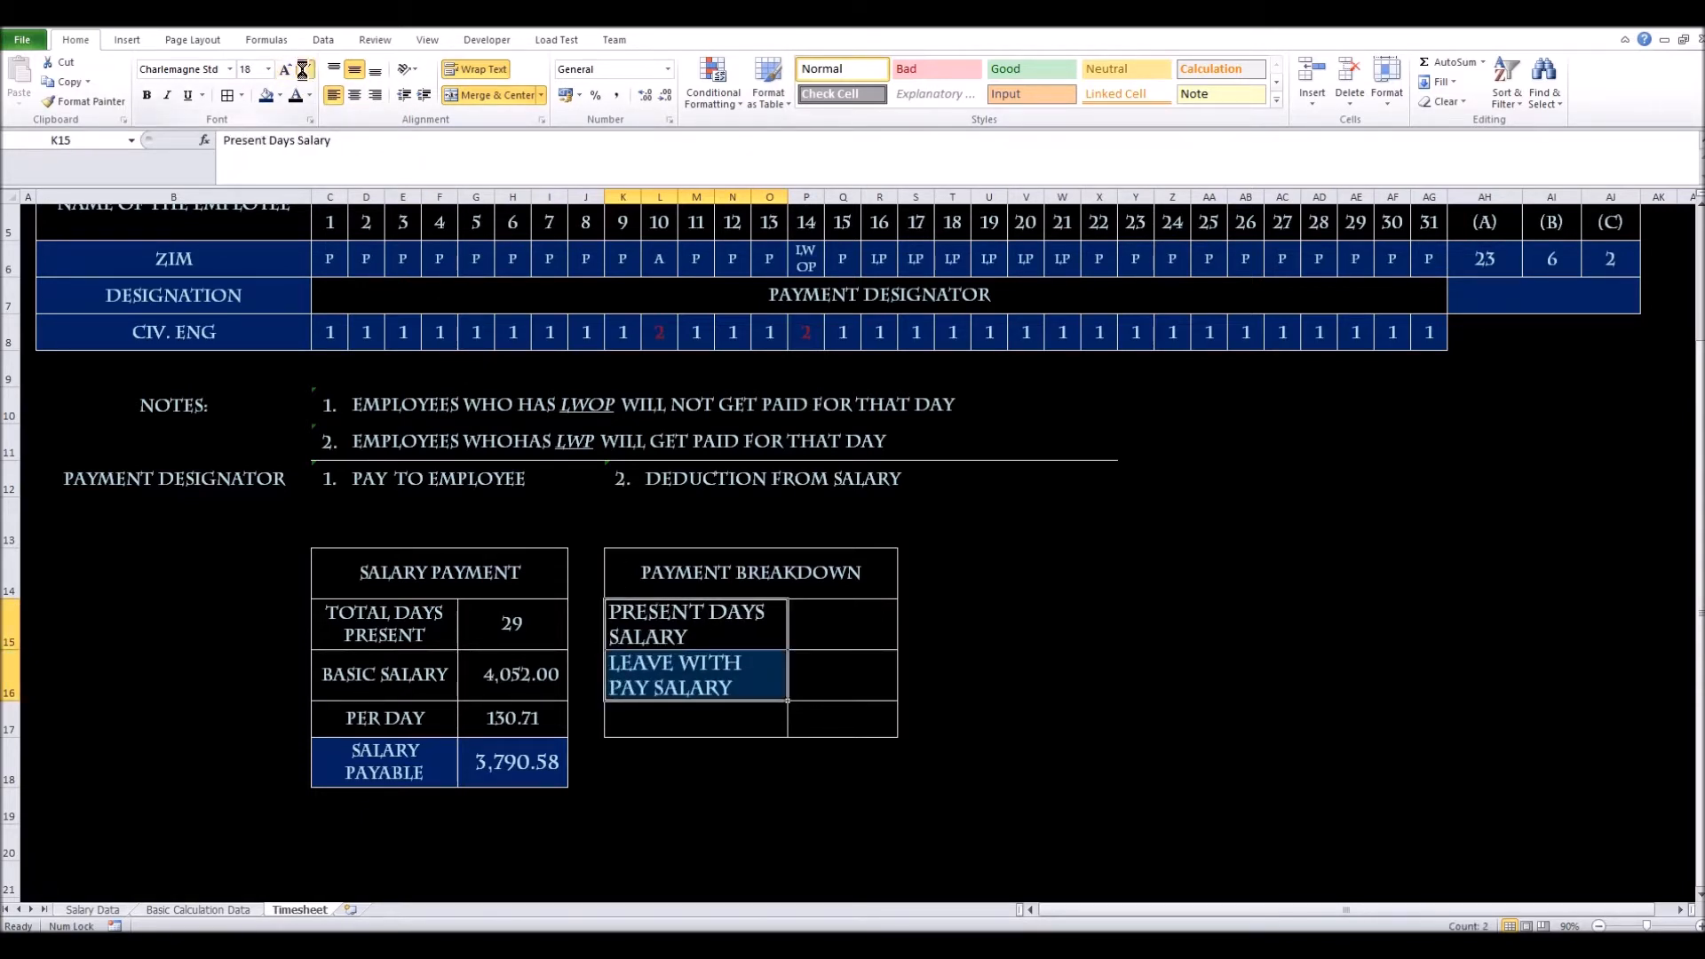
click(304, 69)
click(305, 69)
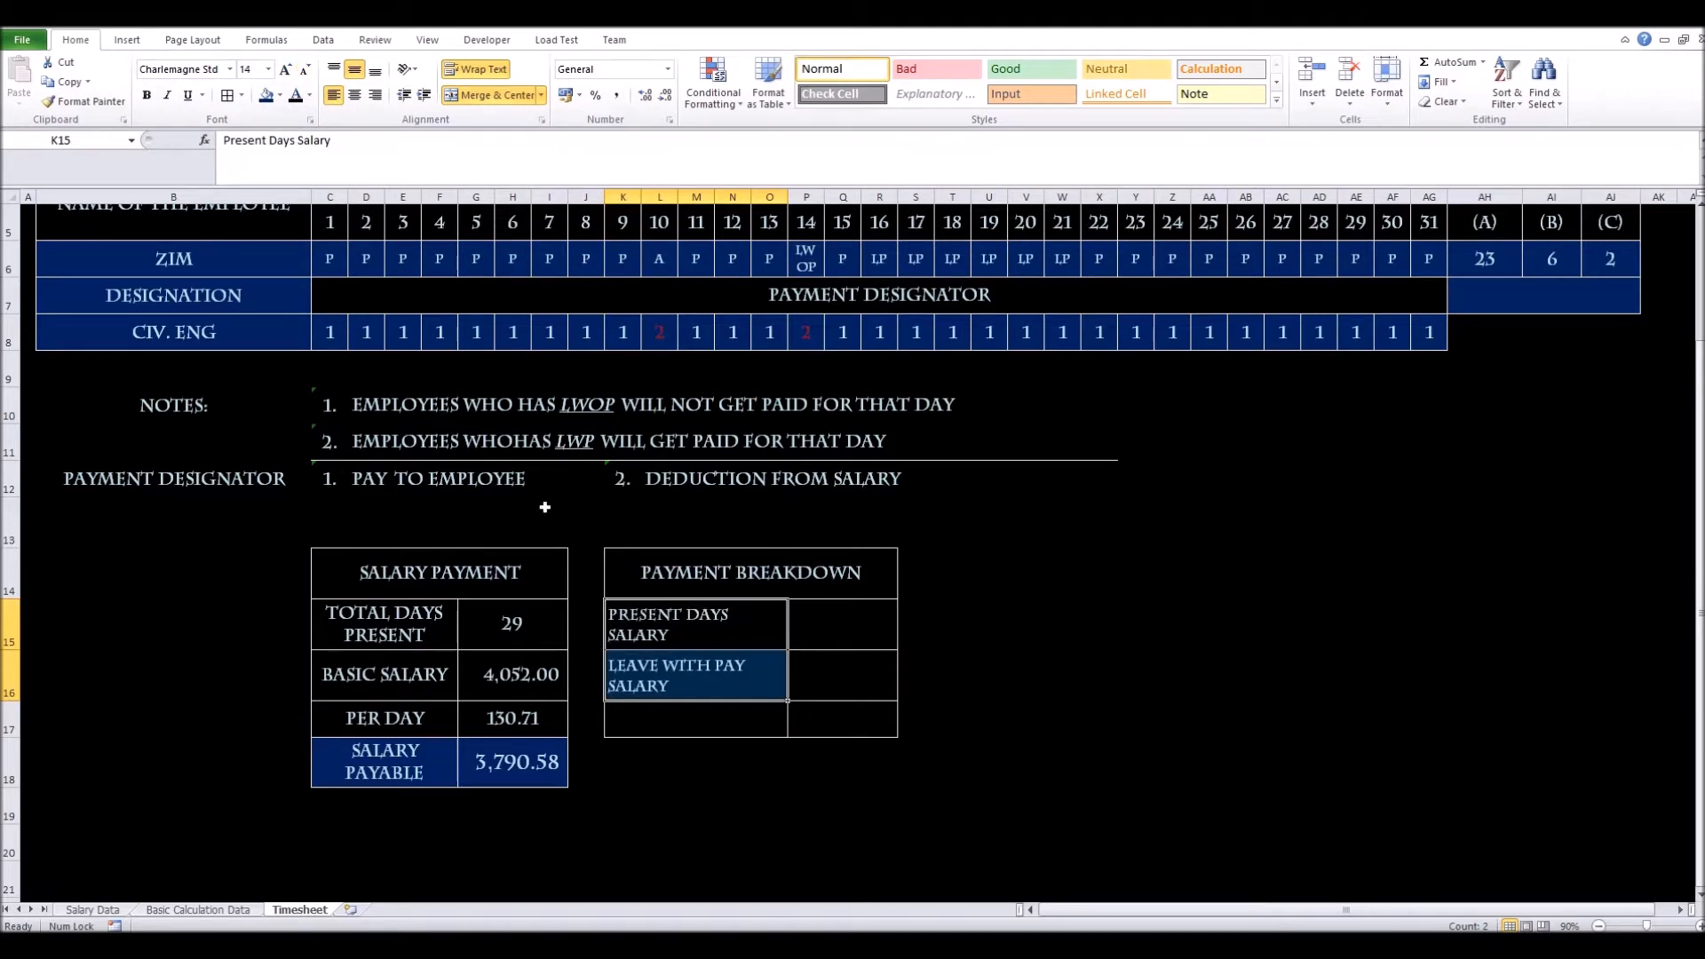
click(850, 626)
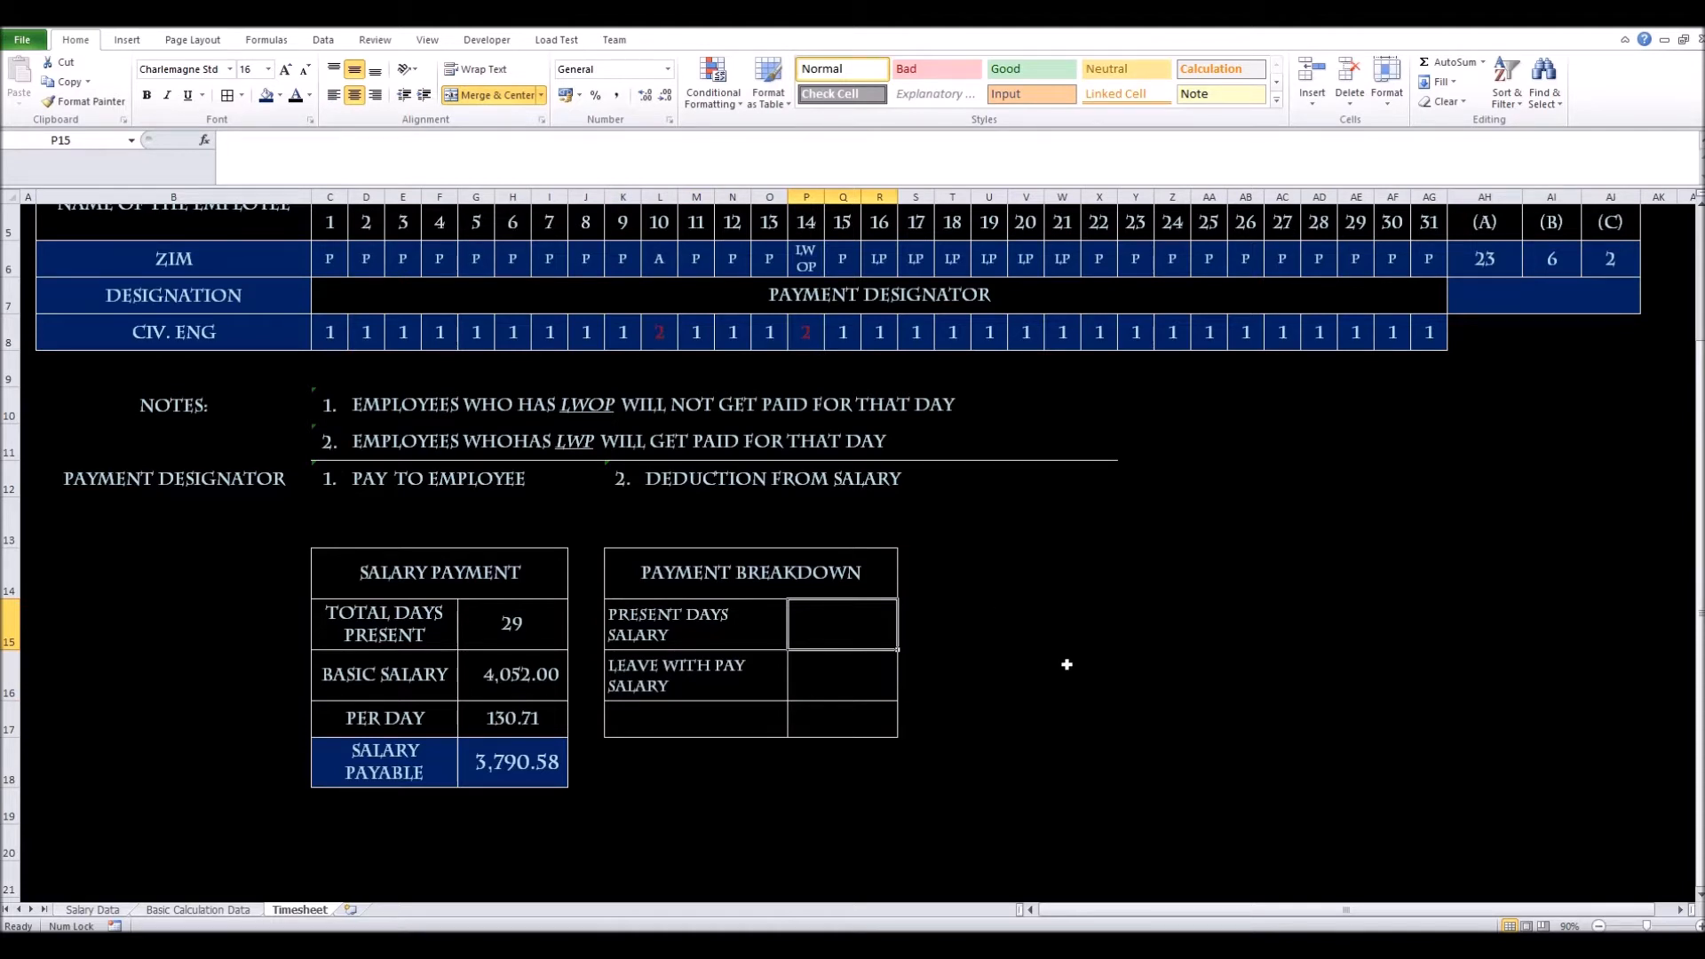
Enter =+G17*AH6 in P15 to calculate the Present Days Salary
text(+)
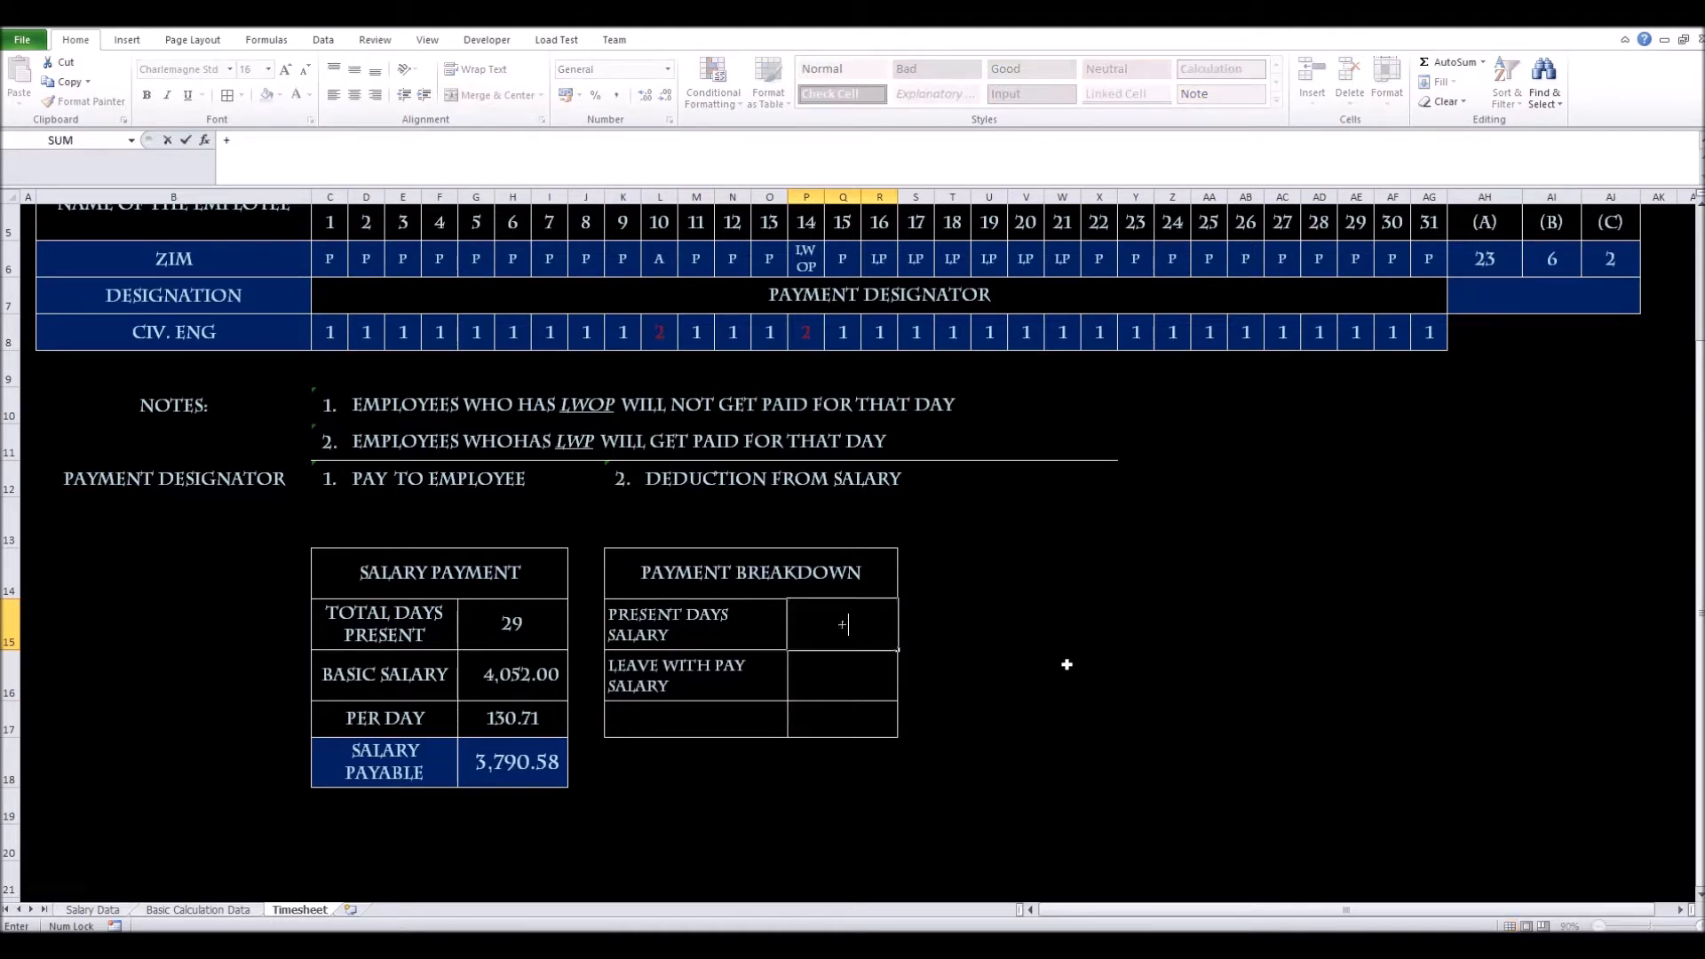
click(518, 727)
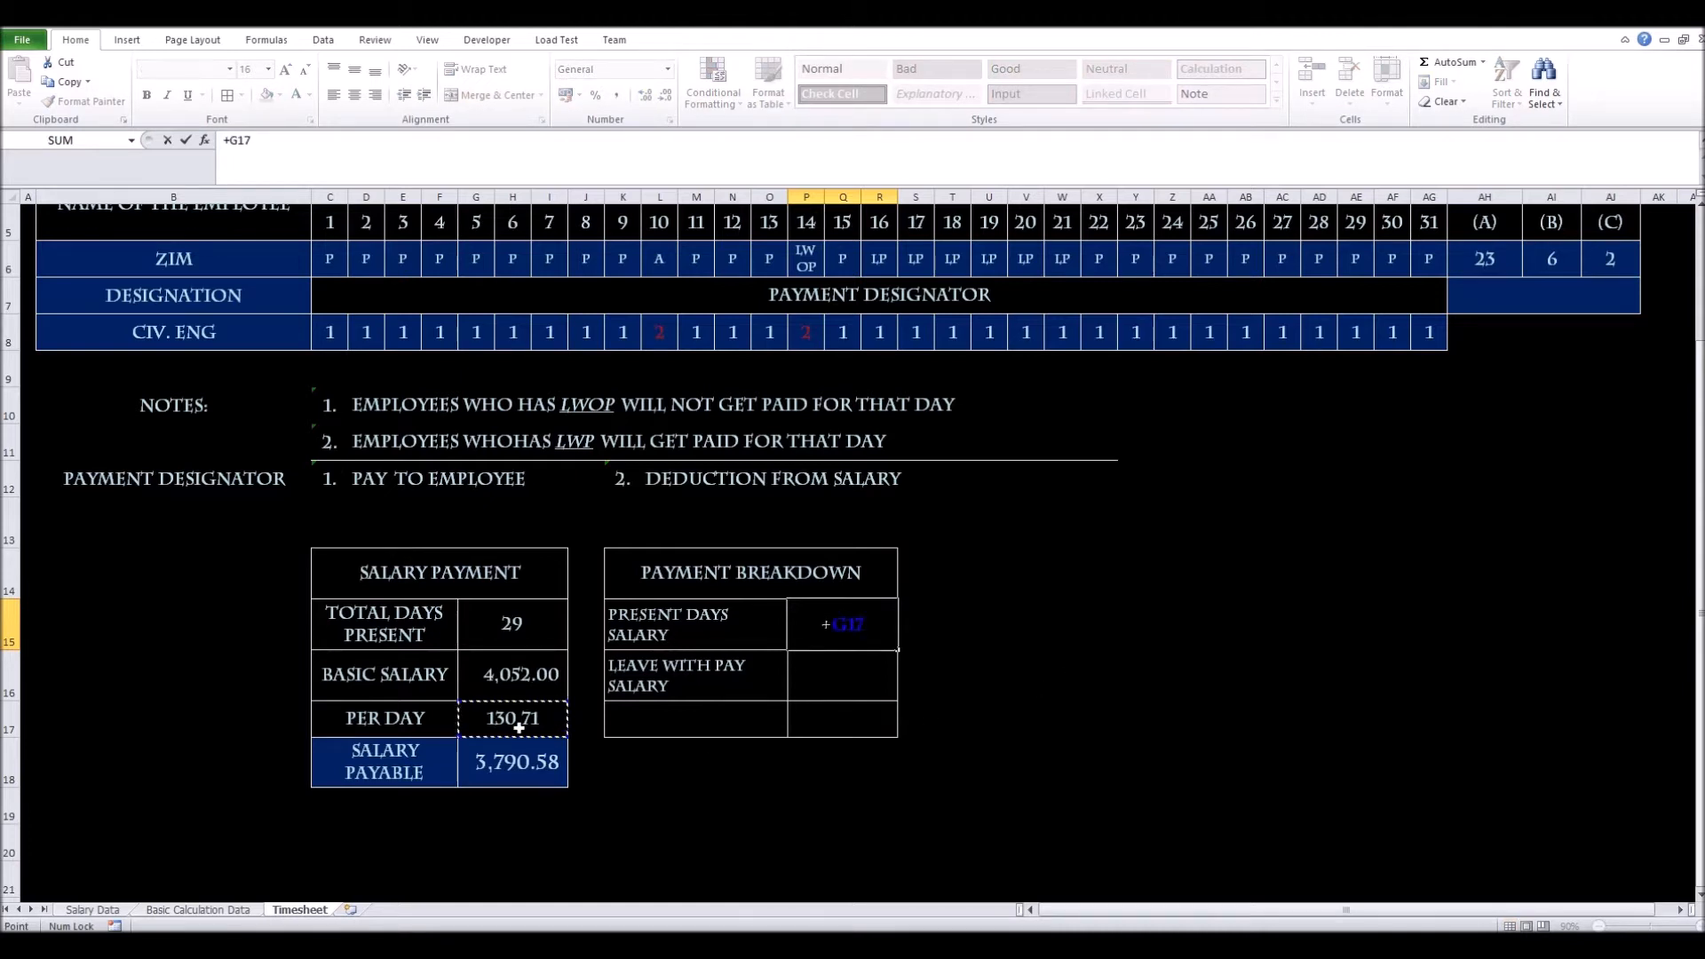
text(*)
scroll(1521, 643, up, 1)
click(1484, 387)
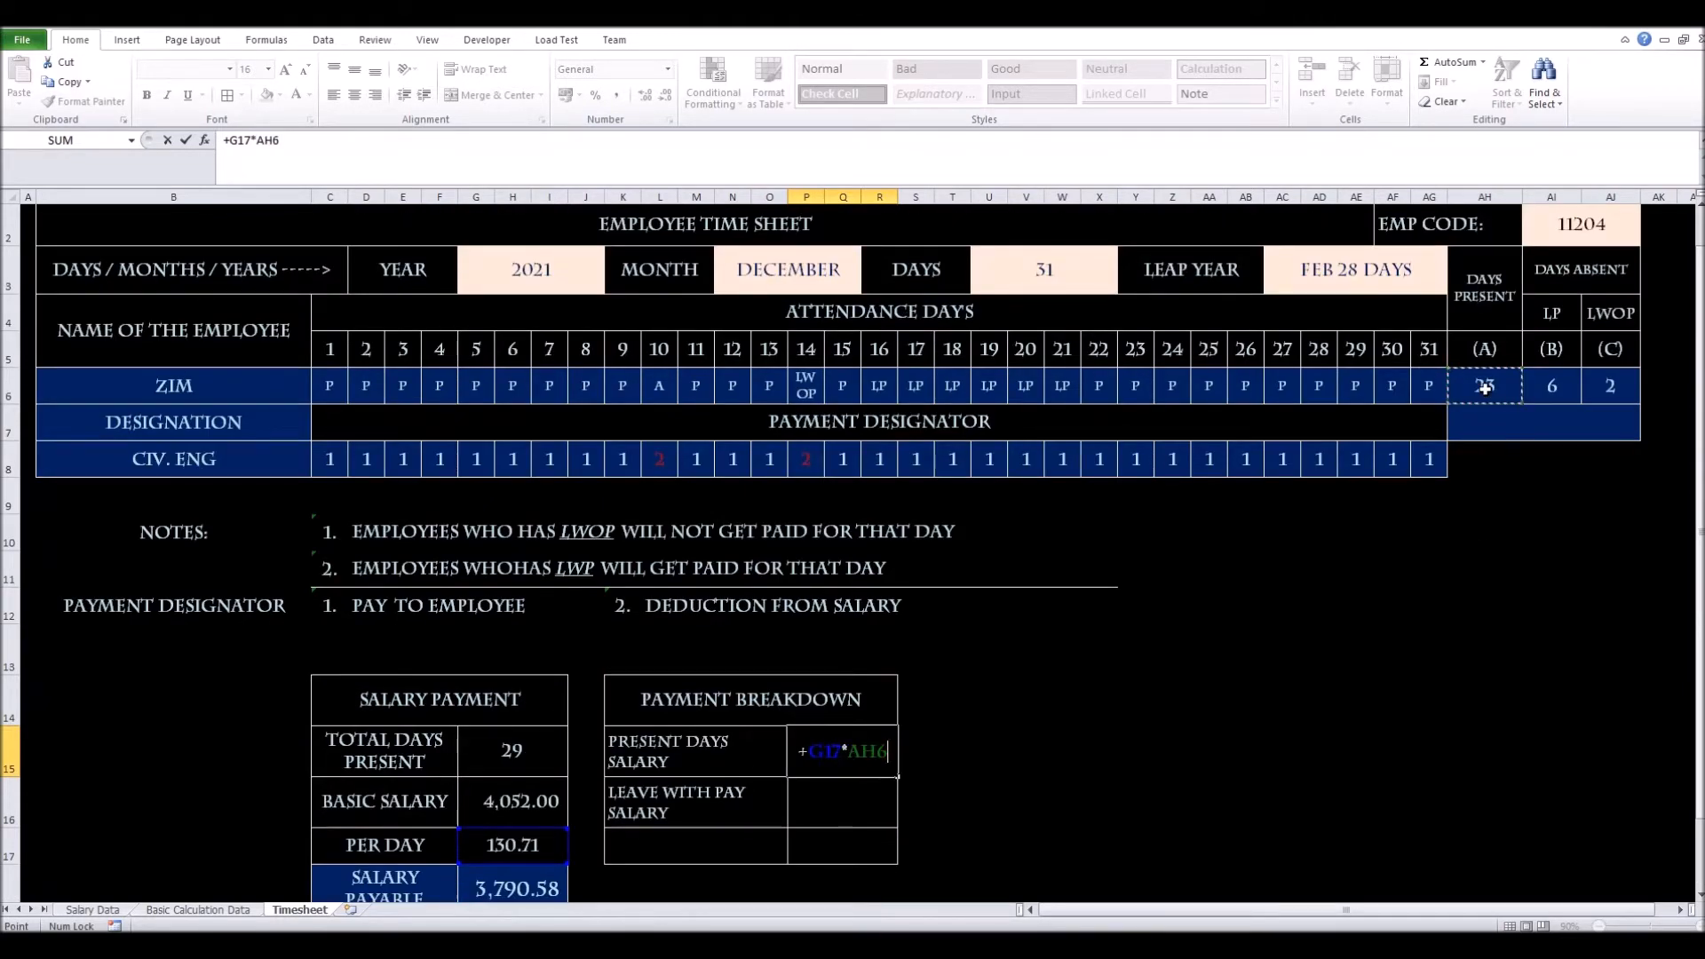
key(Return)
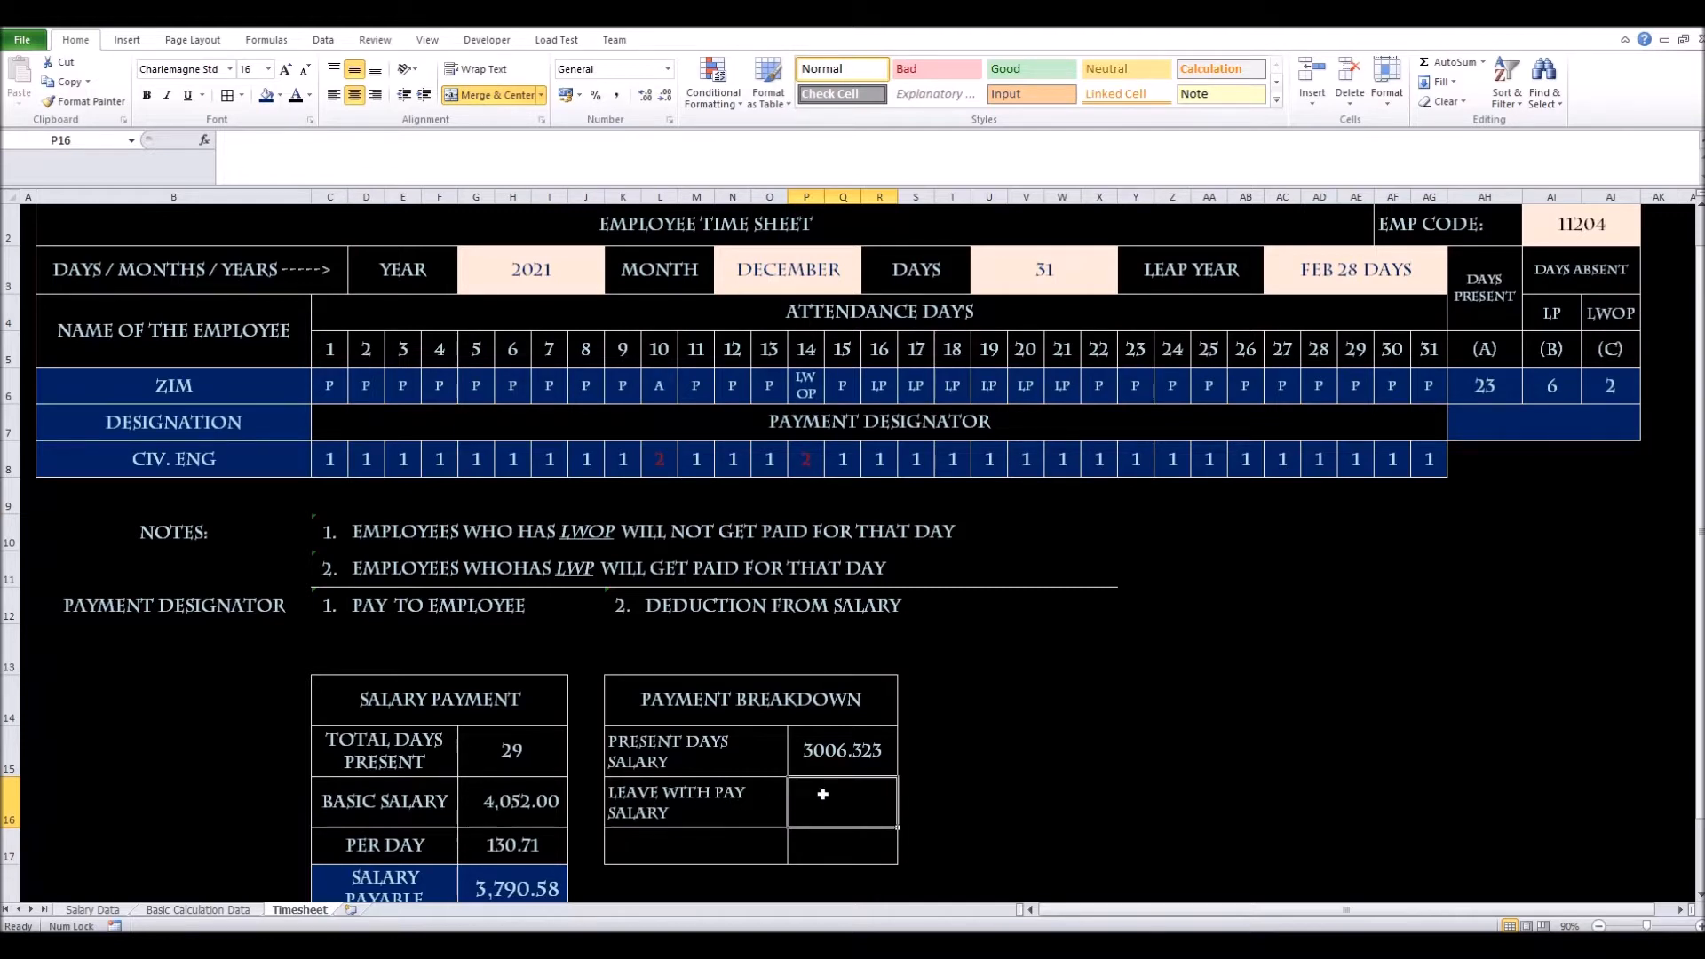
Enter the Leave with pay salary formula in P16, correcting it to =+G17*AI6 (784.2581)
text(+)
click(521, 883)
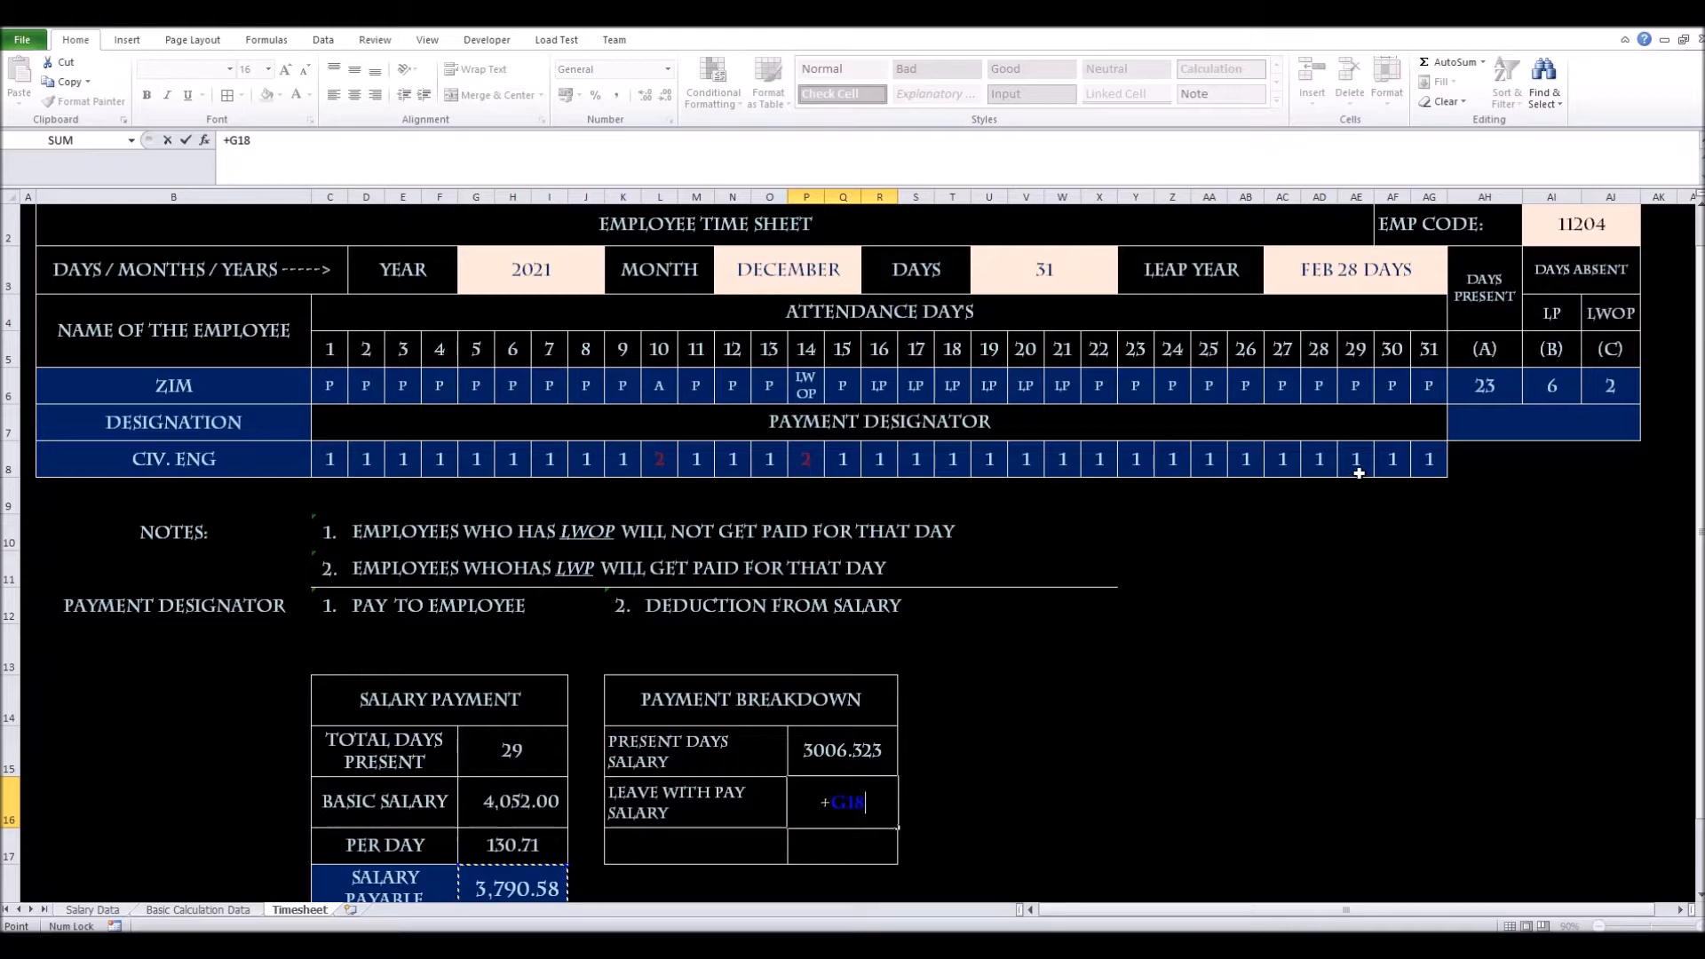
text(*)
click(1570, 380)
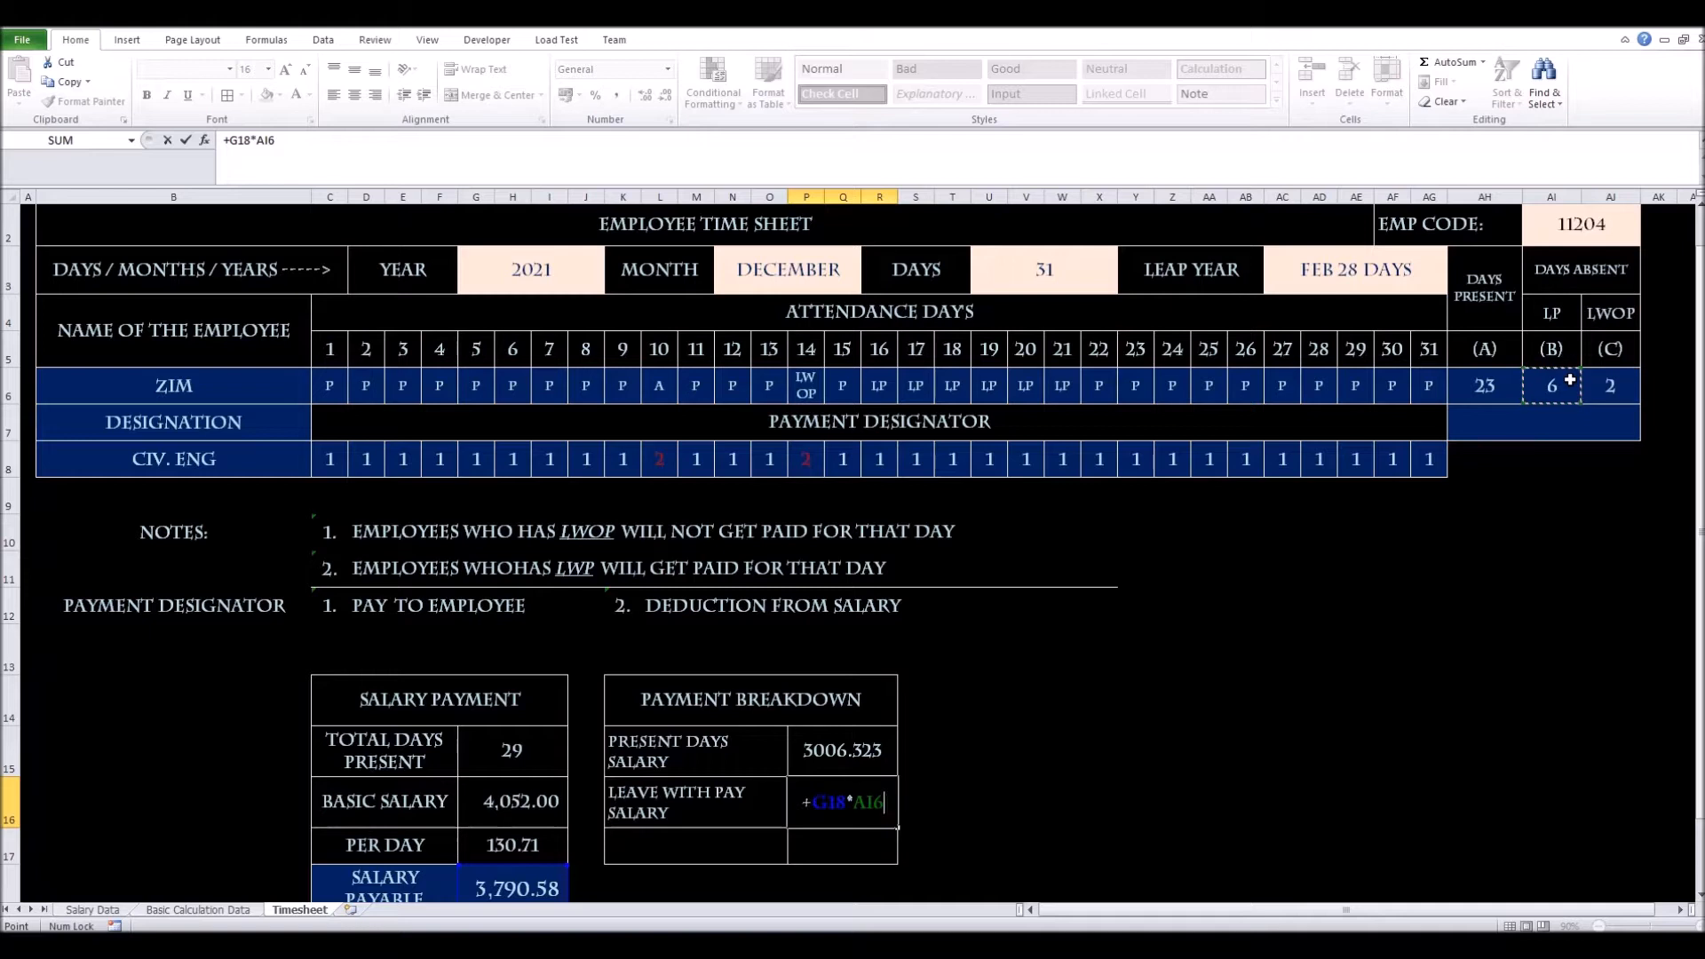
key(Return)
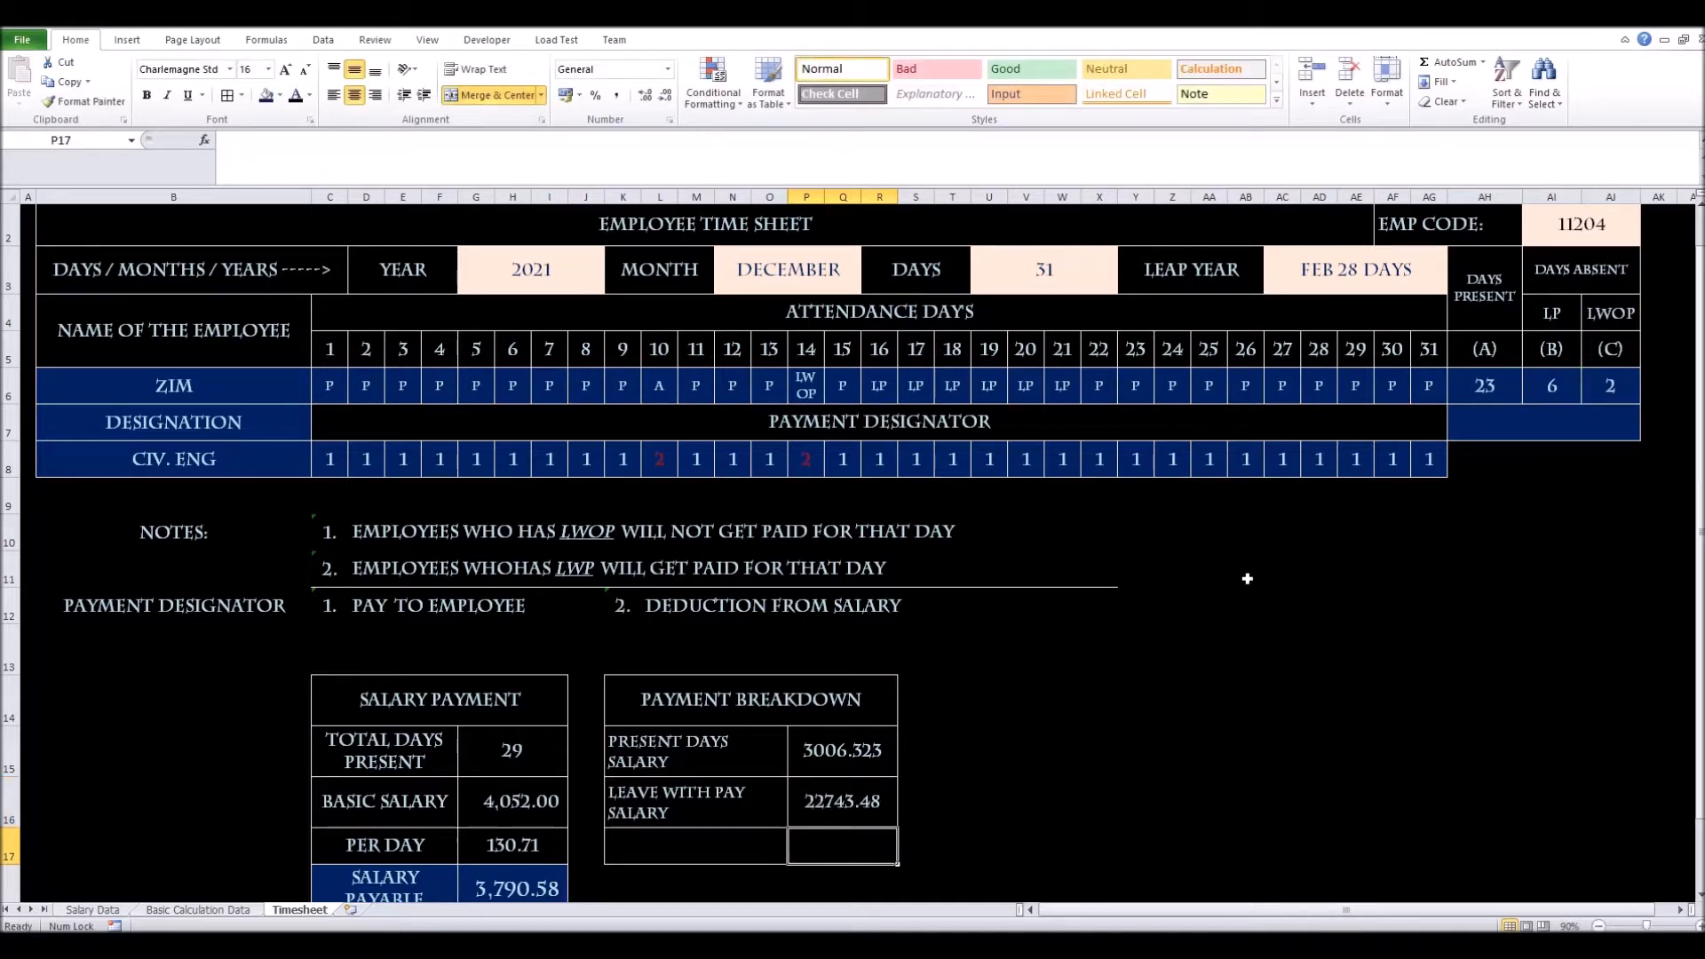
scroll(869, 786, down, 1)
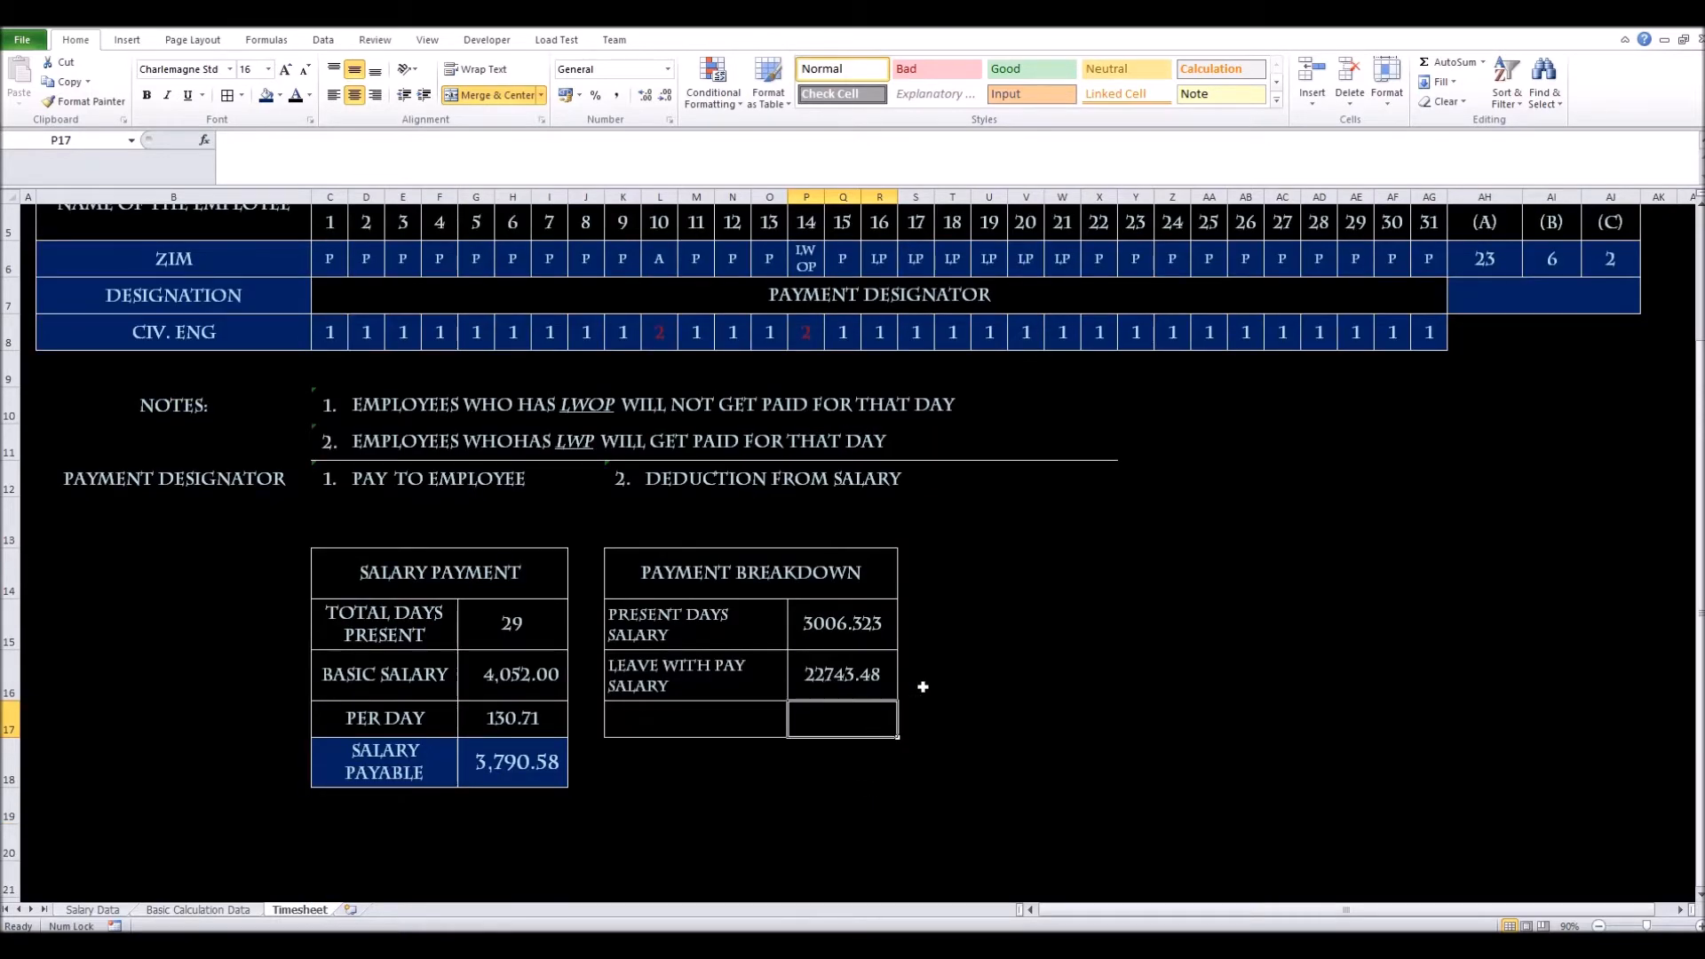
click(877, 682)
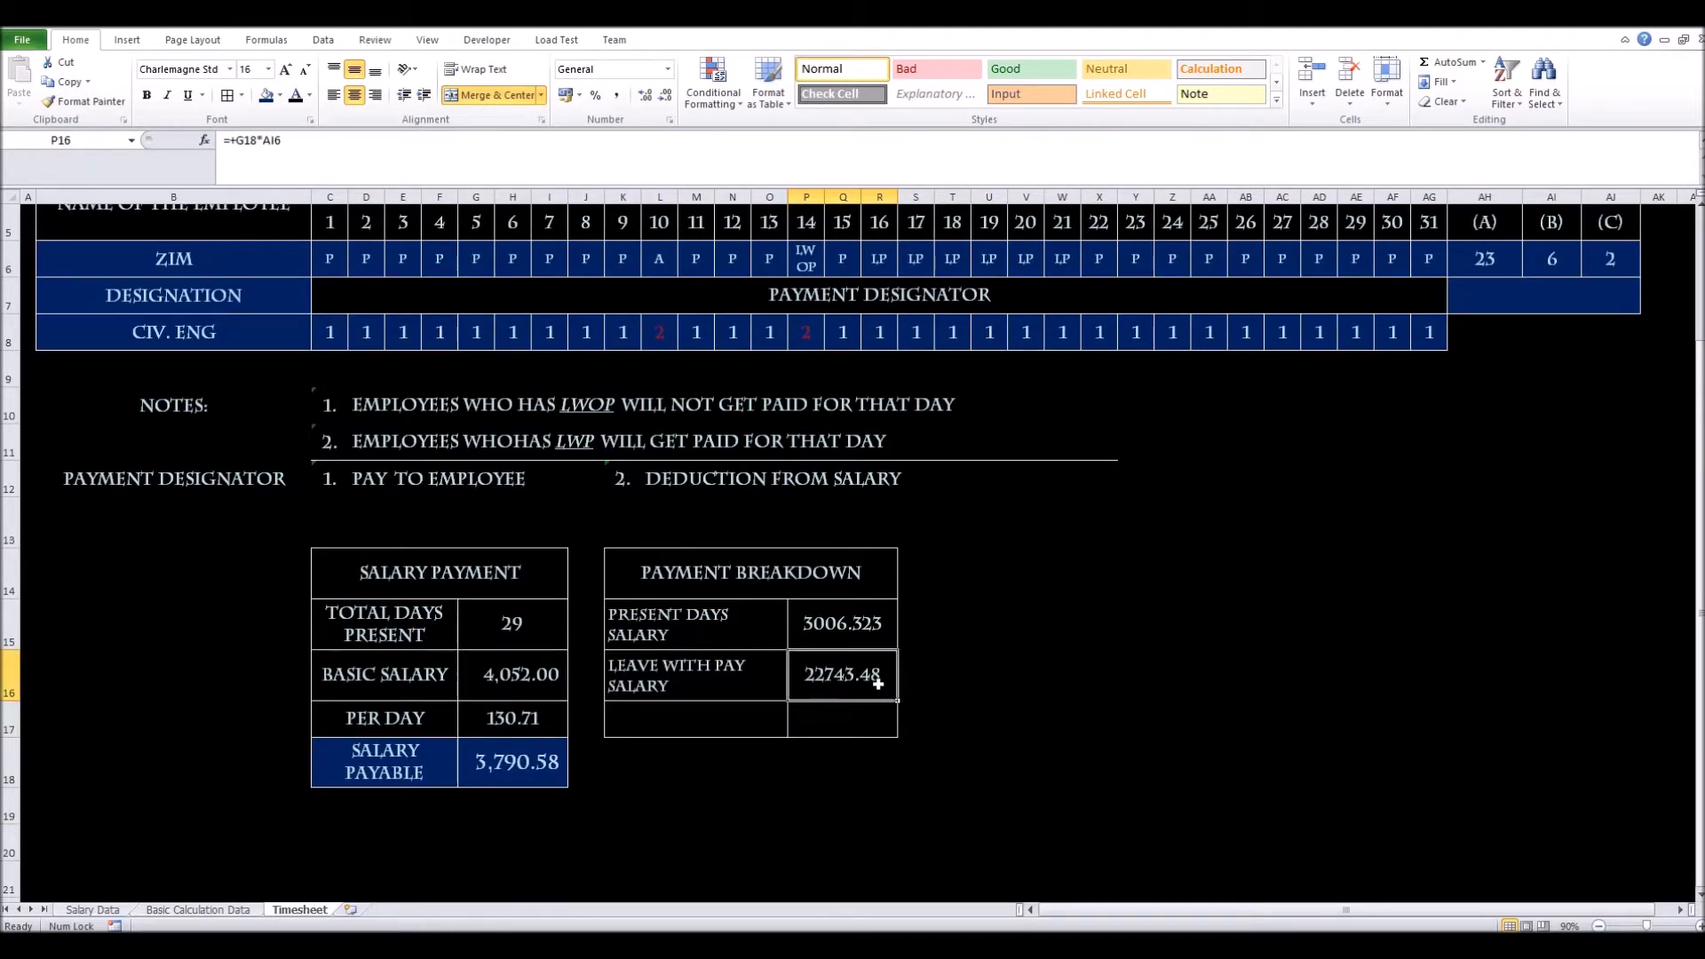
double_click(878, 684)
drag(539, 740, 539, 727)
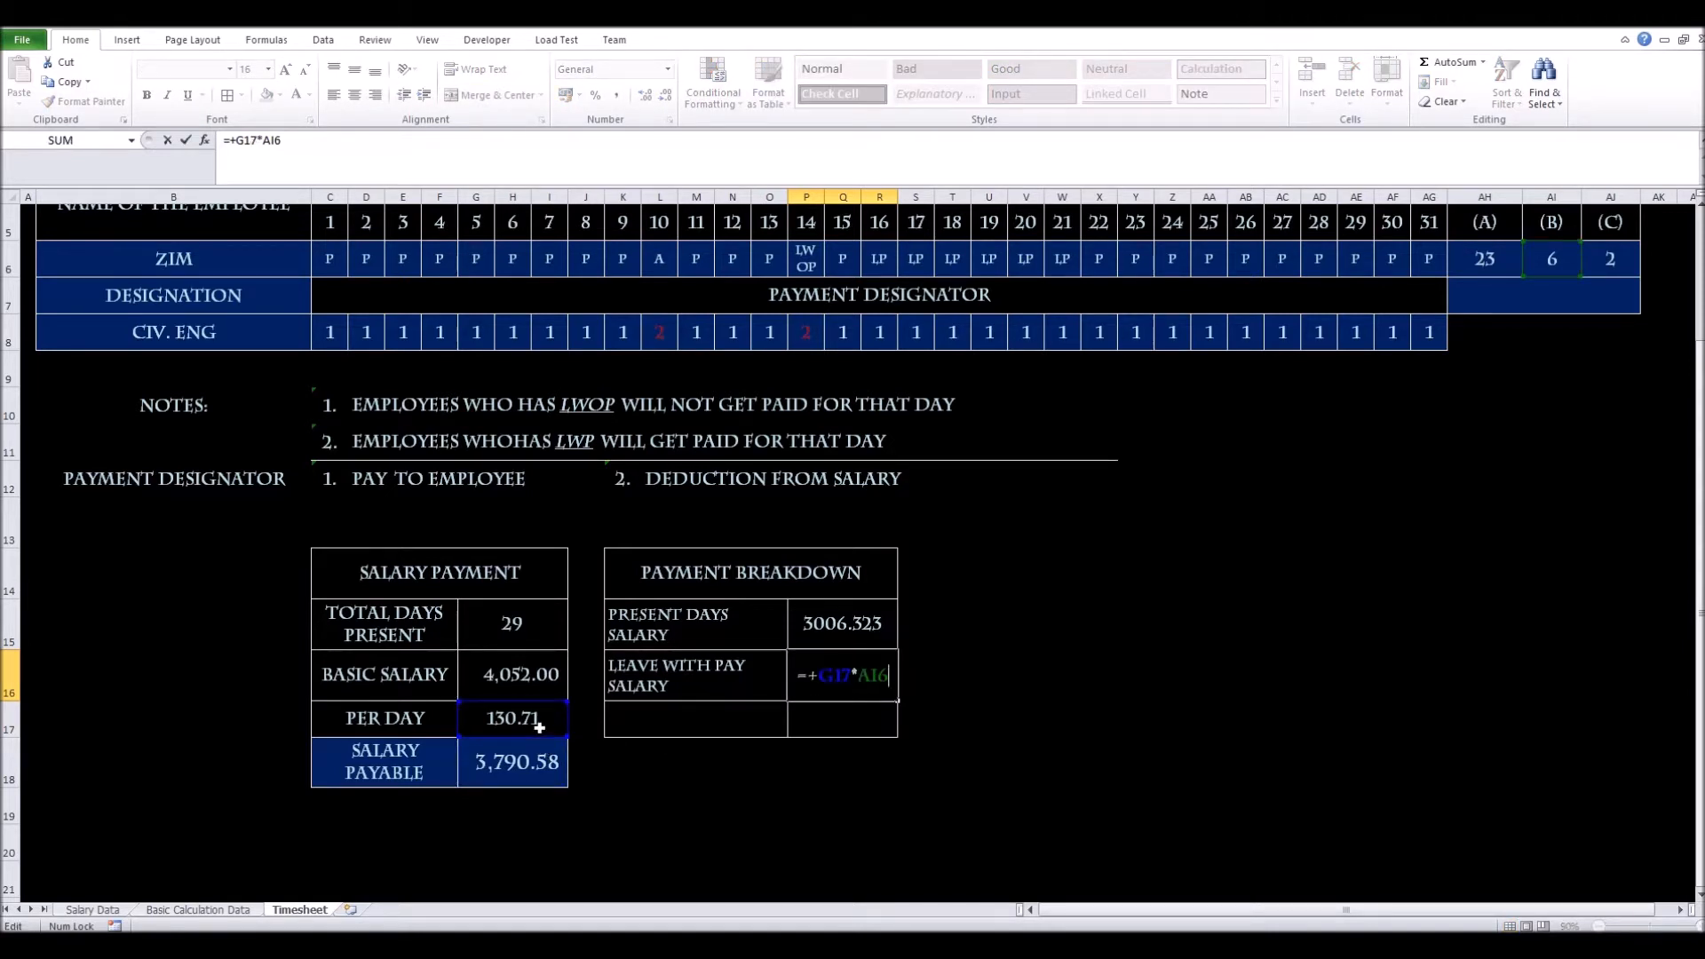
key(Return)
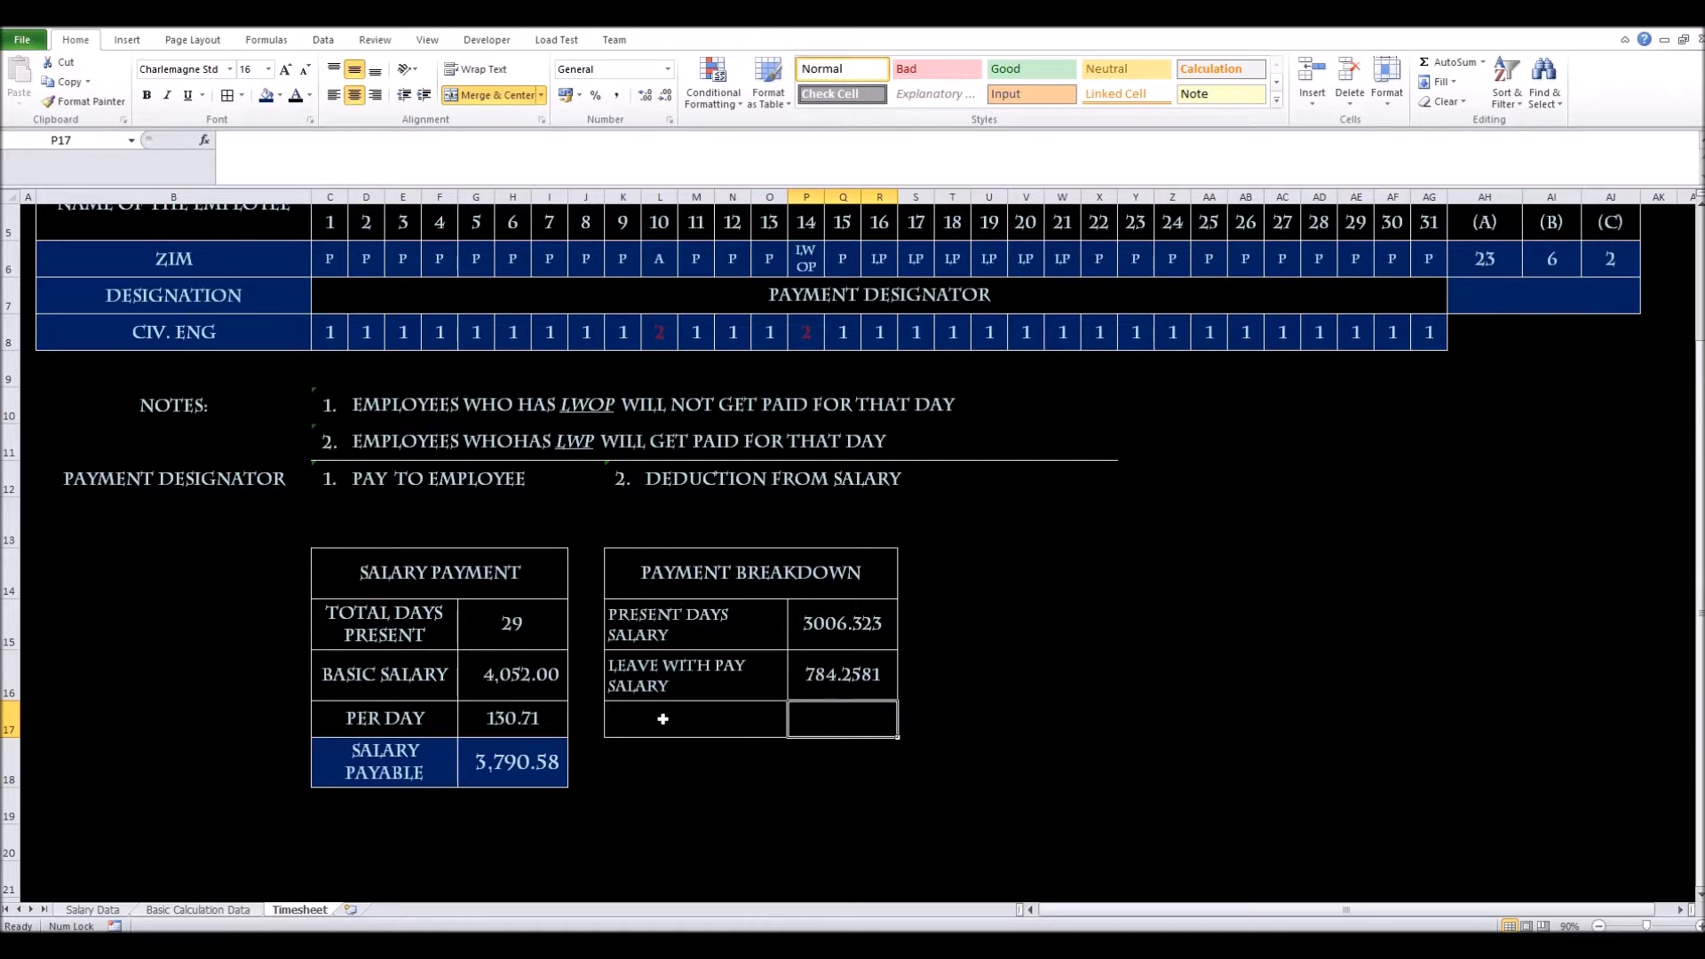
click(745, 719)
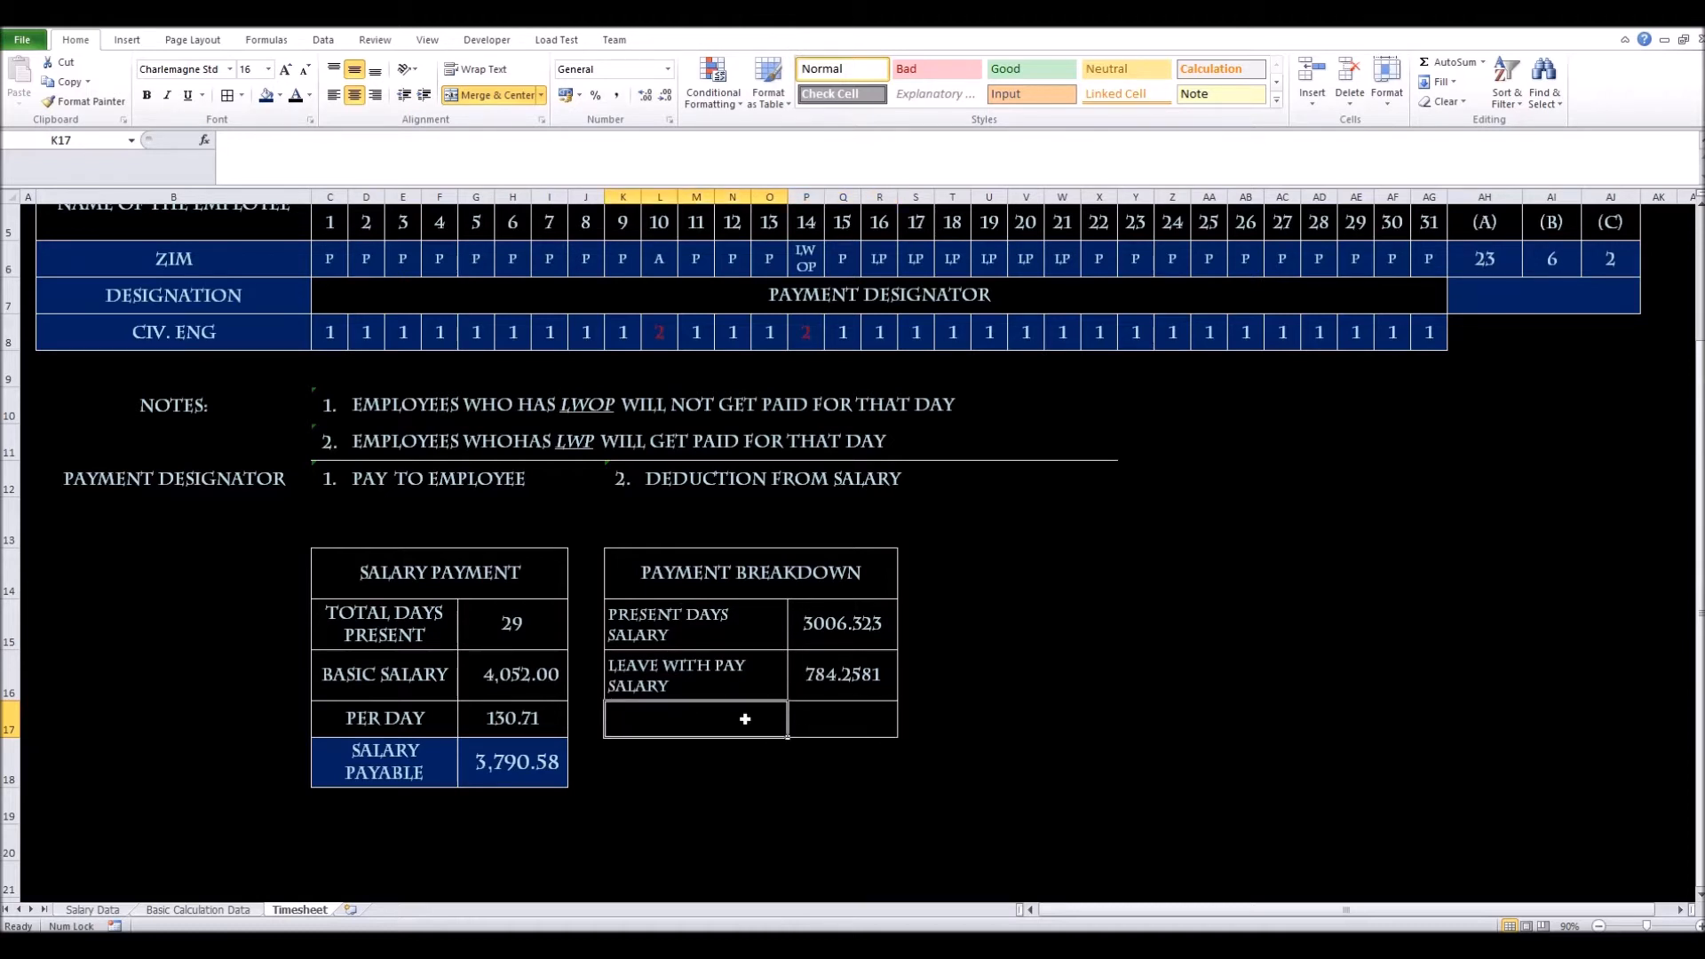
Add 'any absence deducted' in K17, wrapped and left-aligned at size 12, and make rows 14–18 taller
text(any)
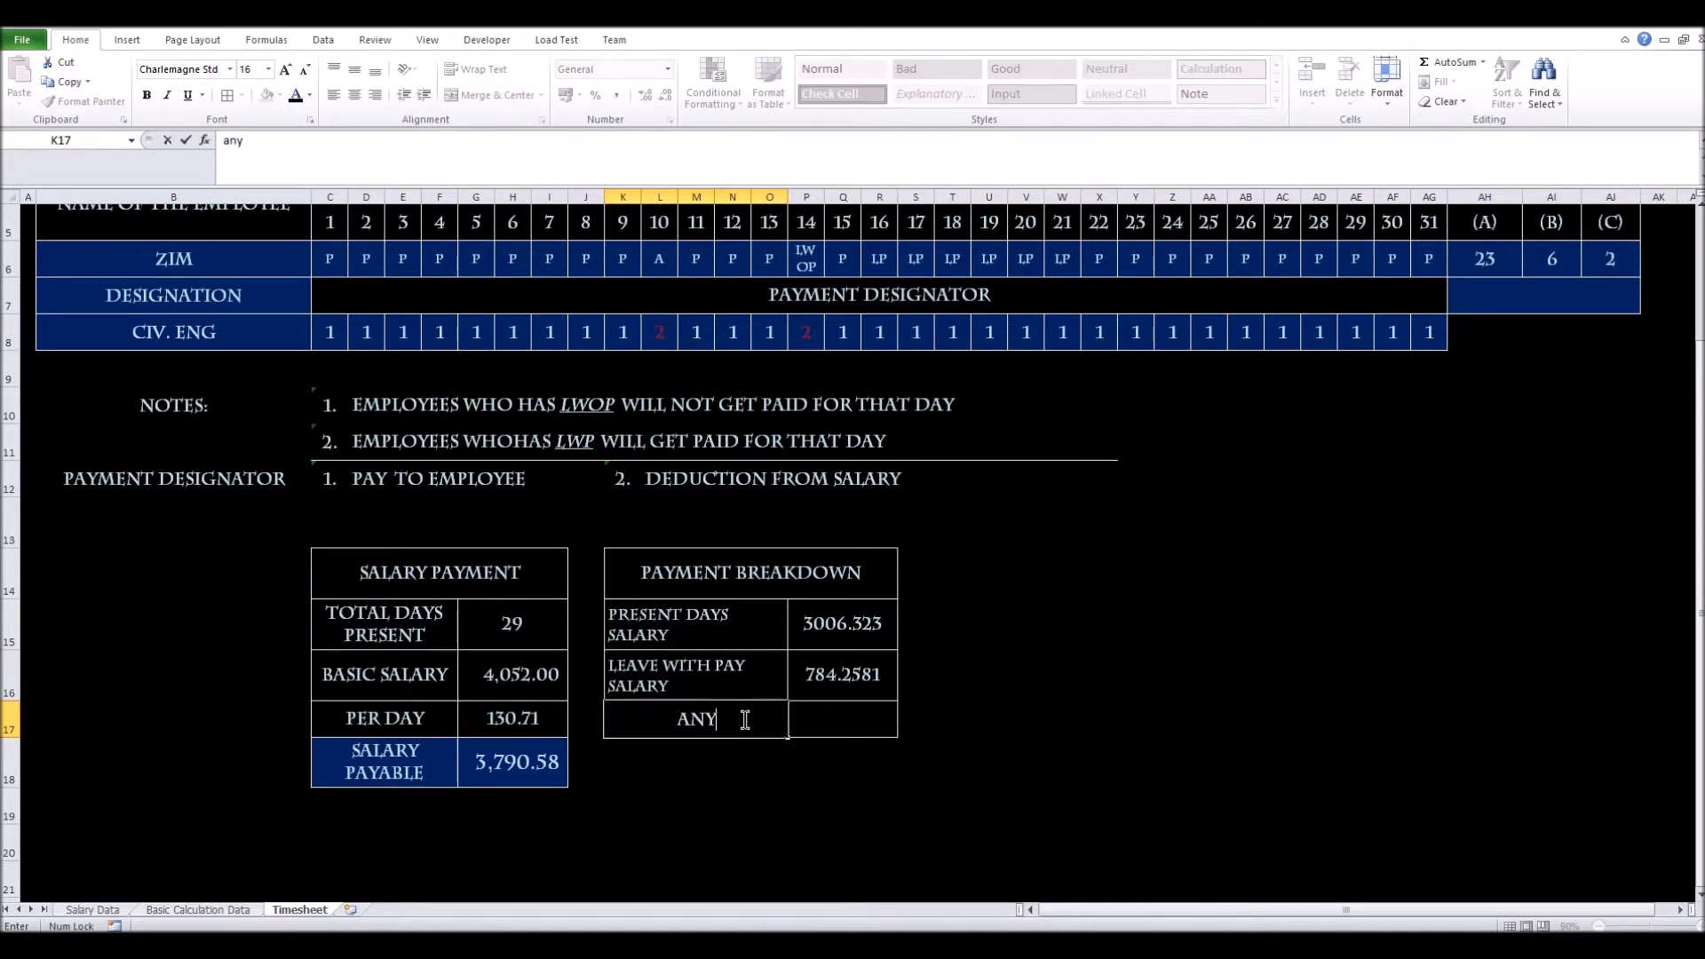
text( absen)
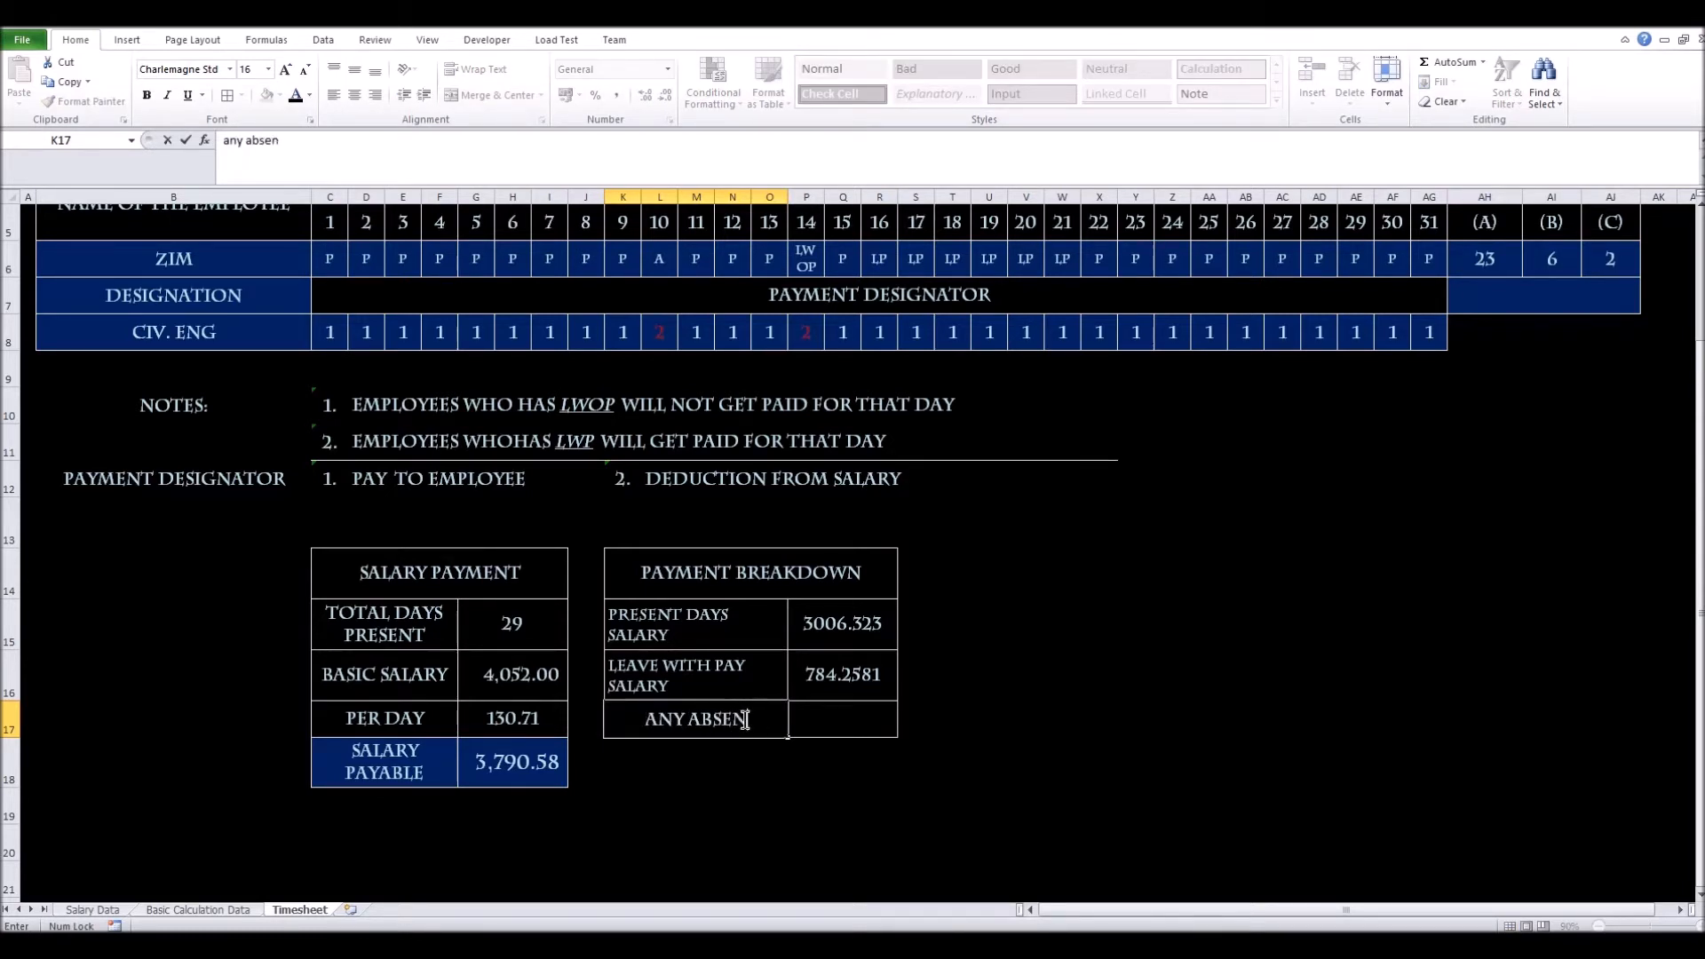
text(ce deducted)
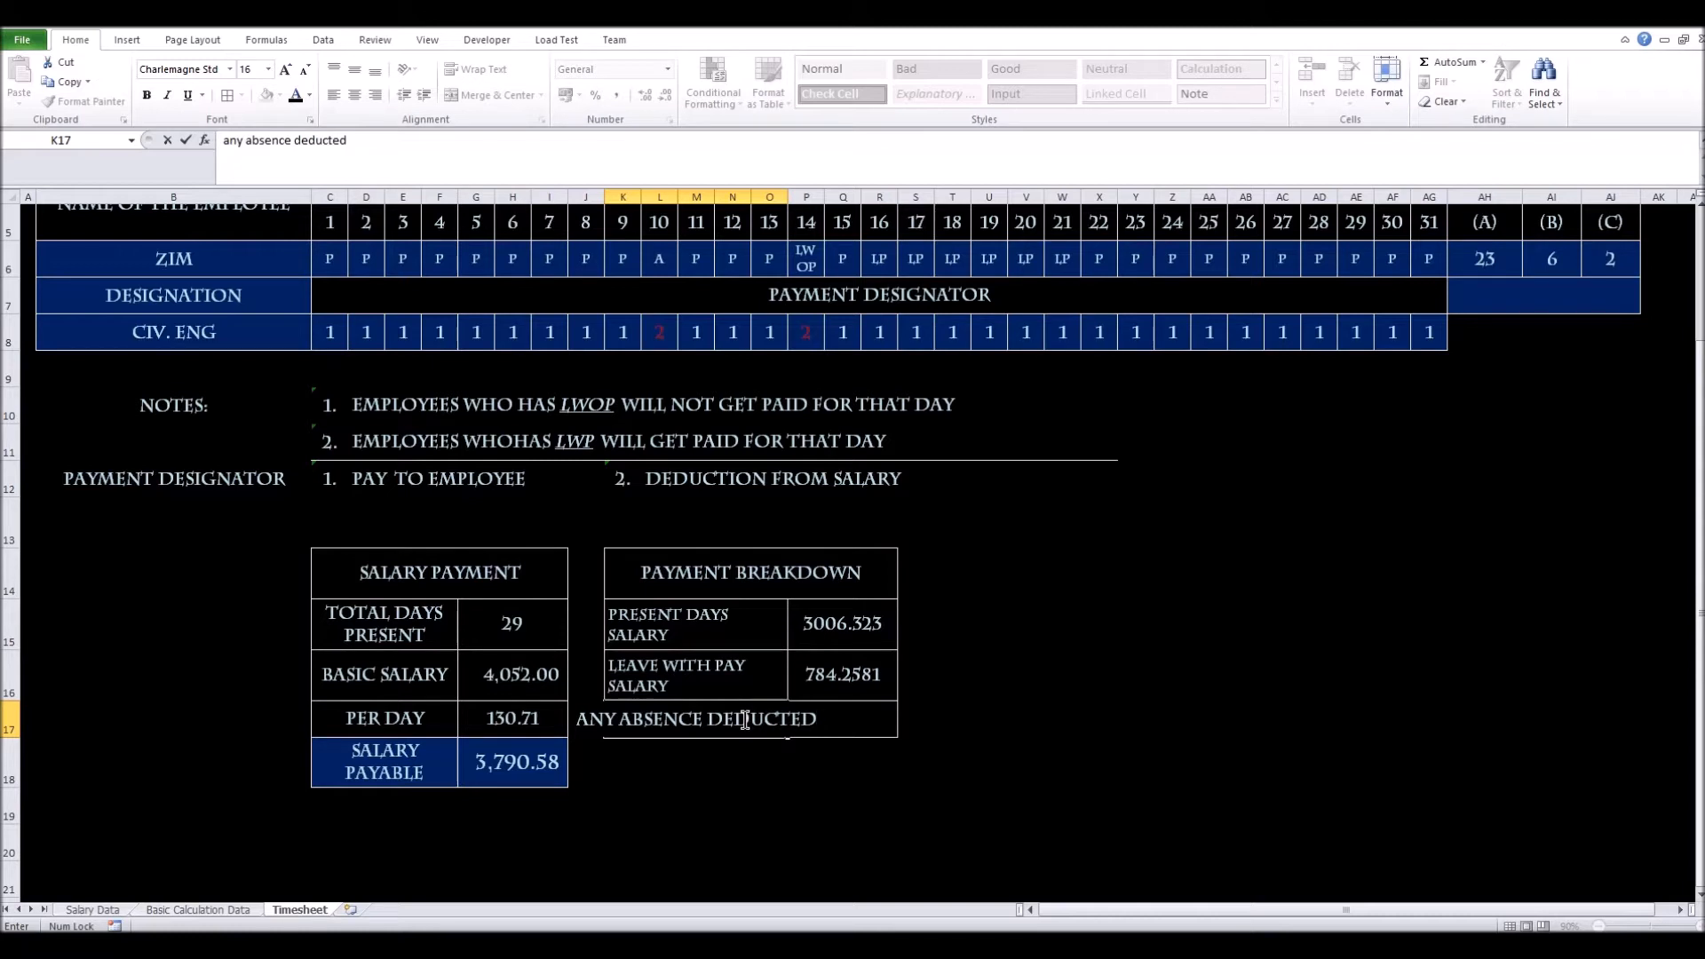
click(757, 764)
click(724, 728)
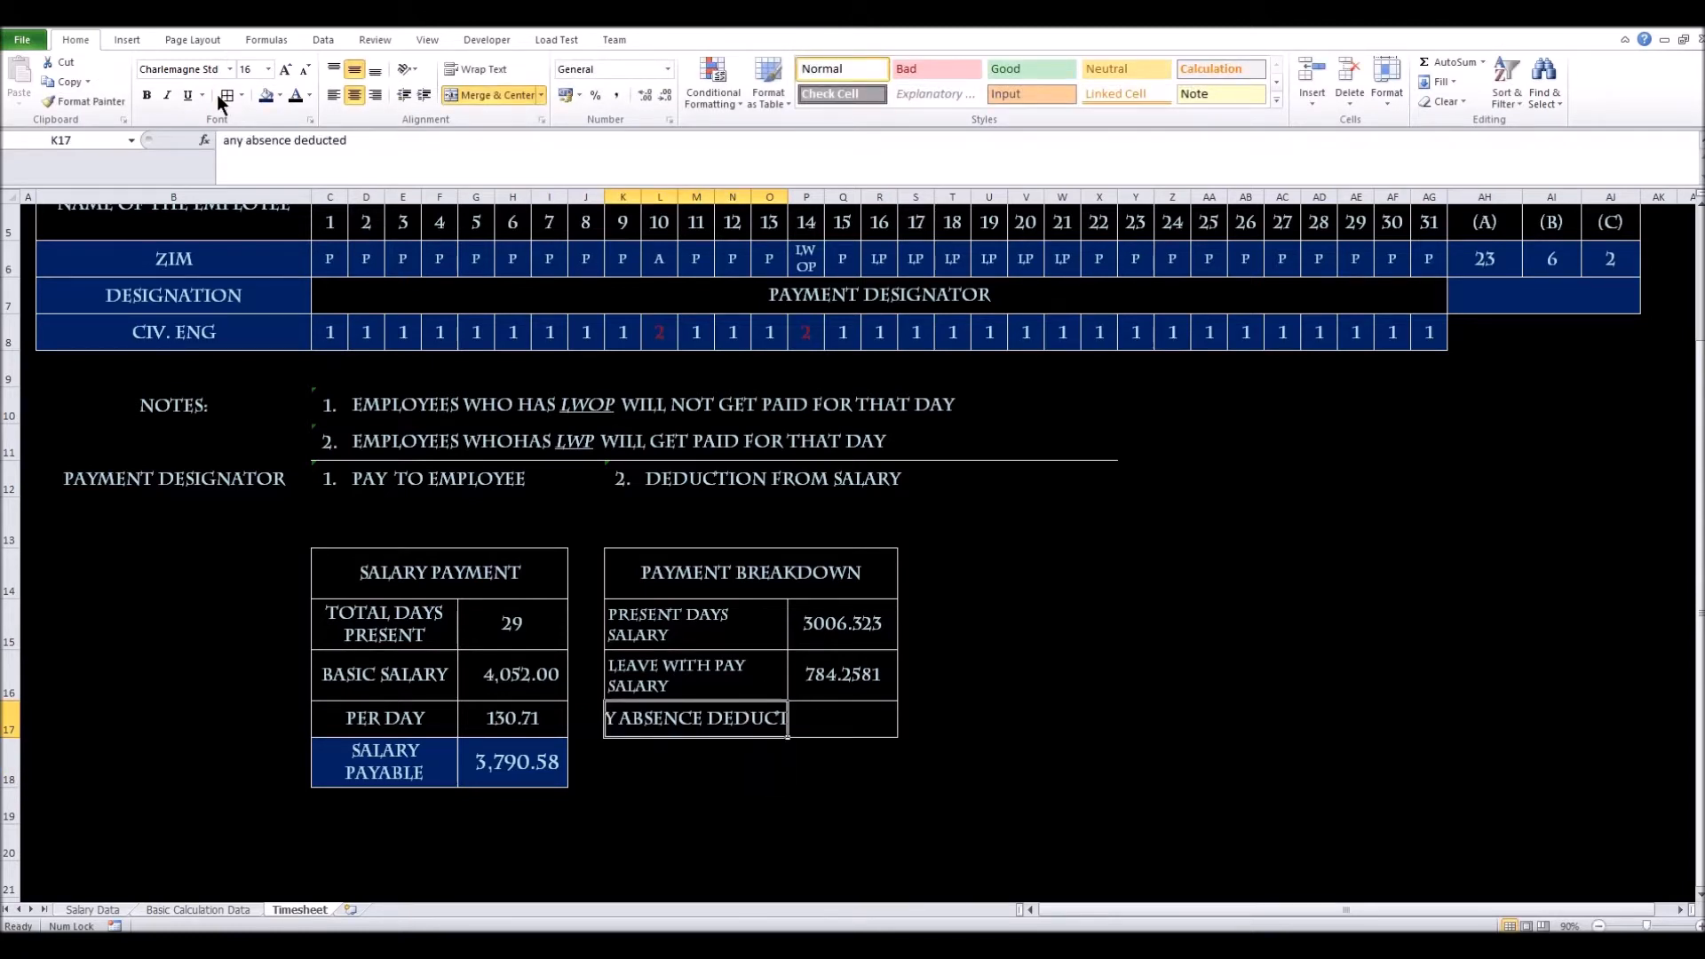
click(485, 76)
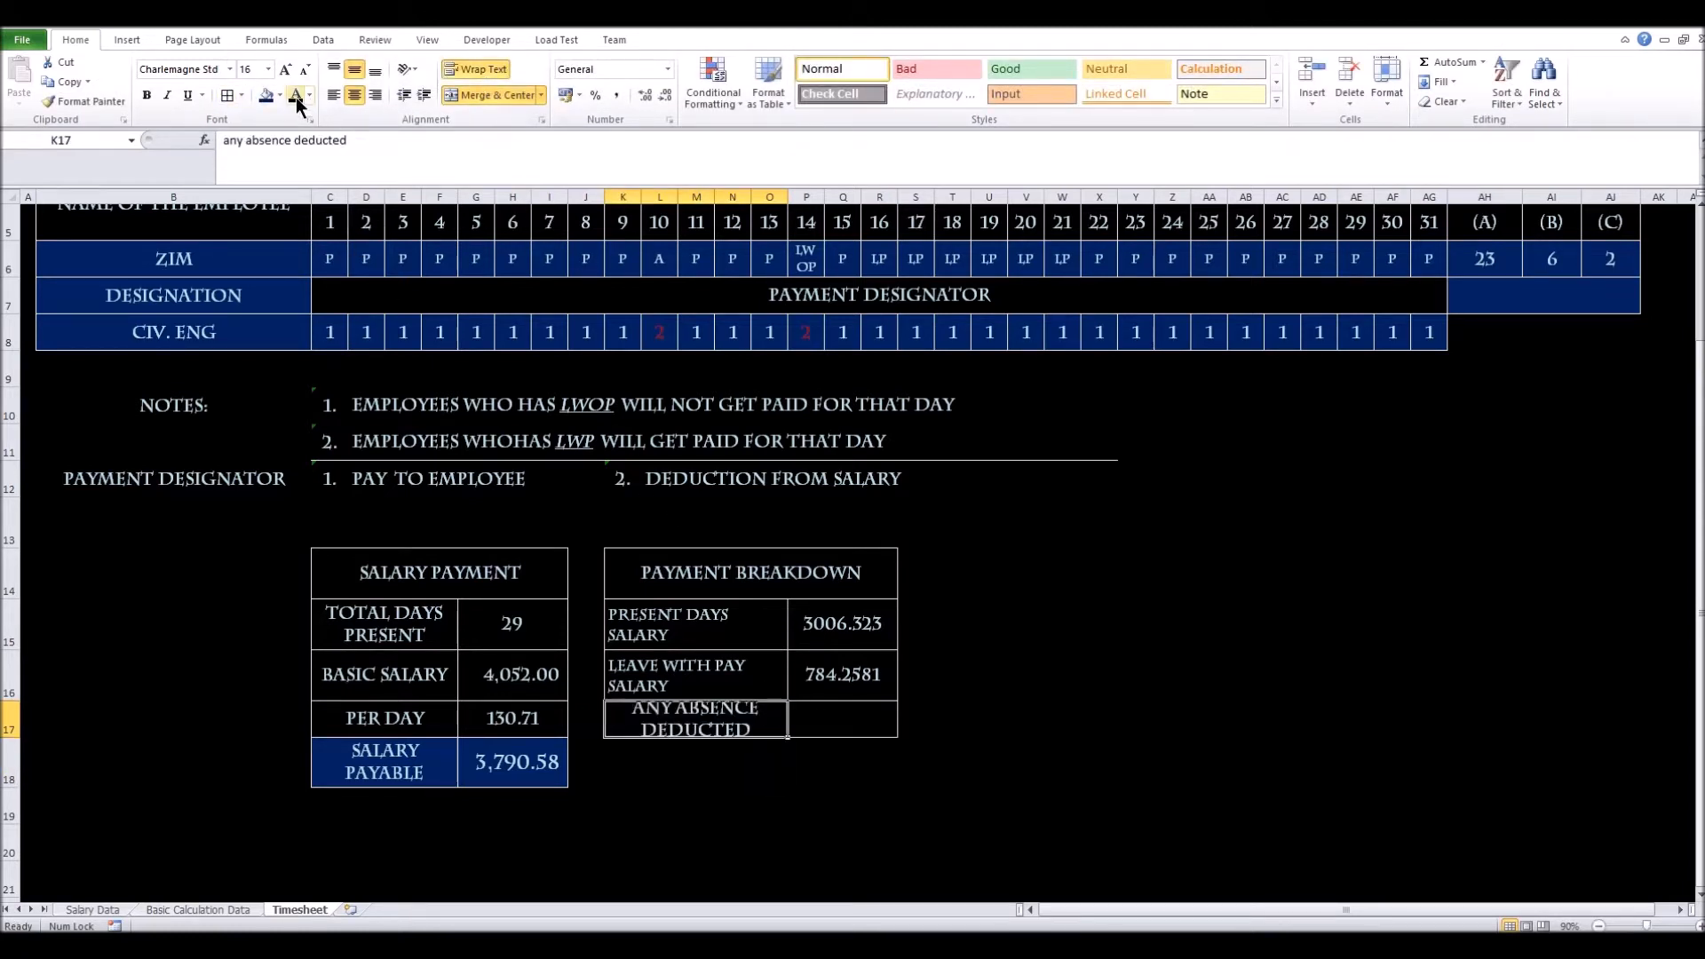
click(330, 95)
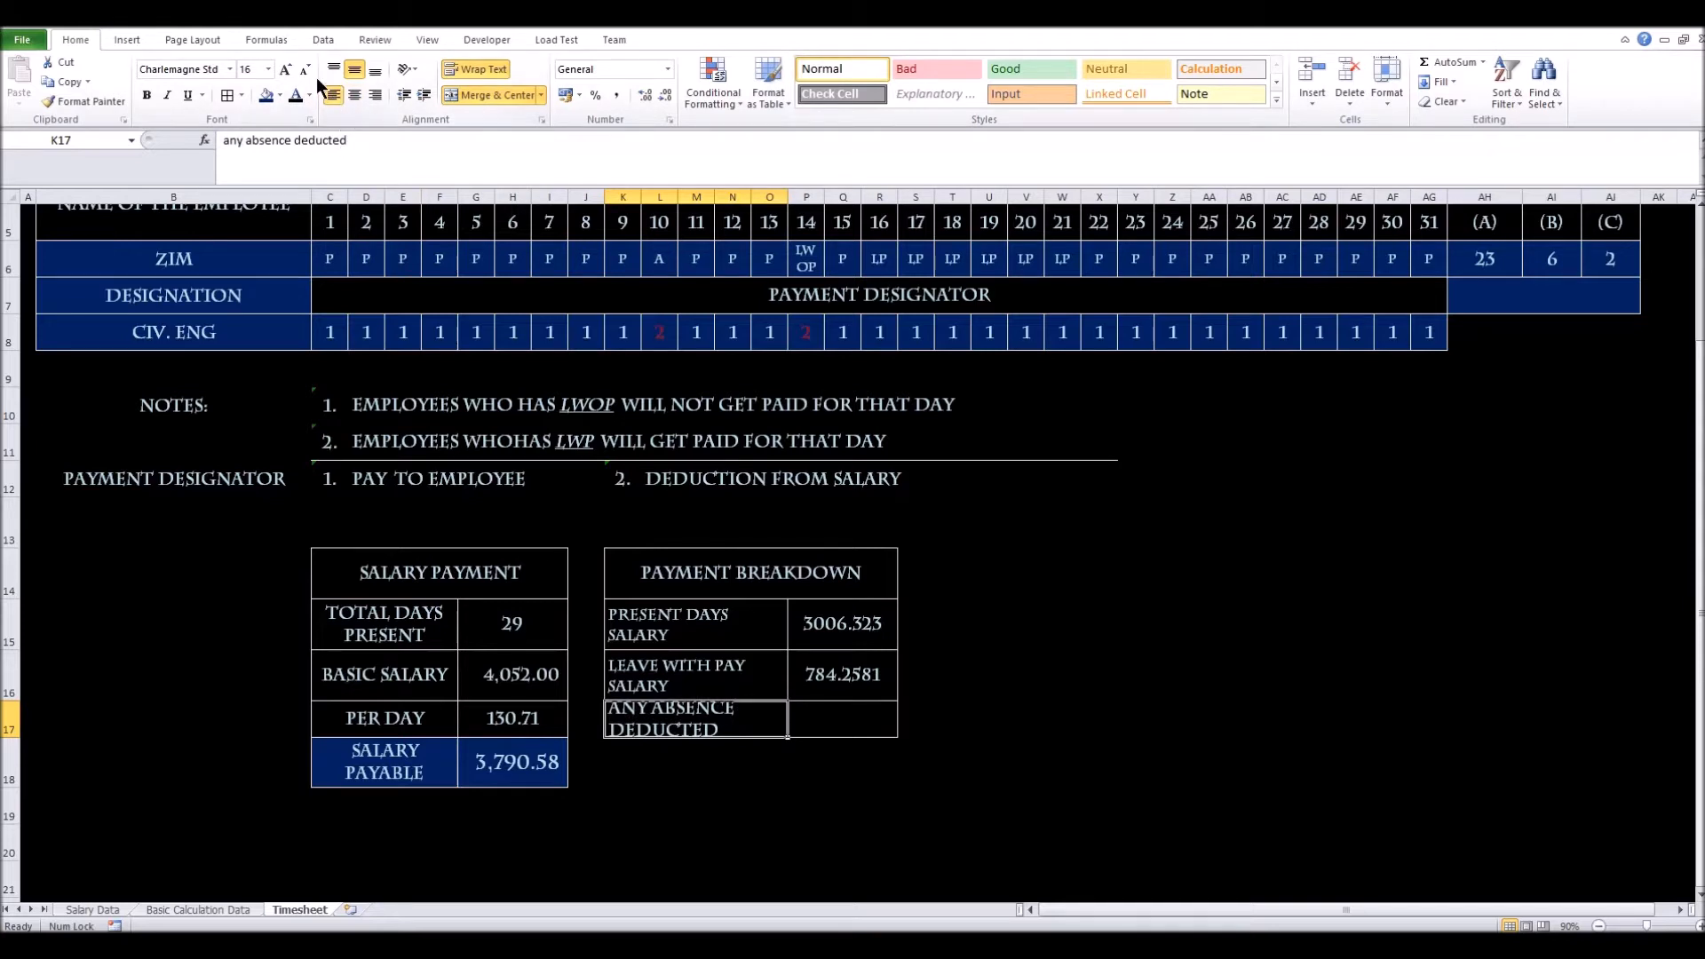
double_click(305, 71)
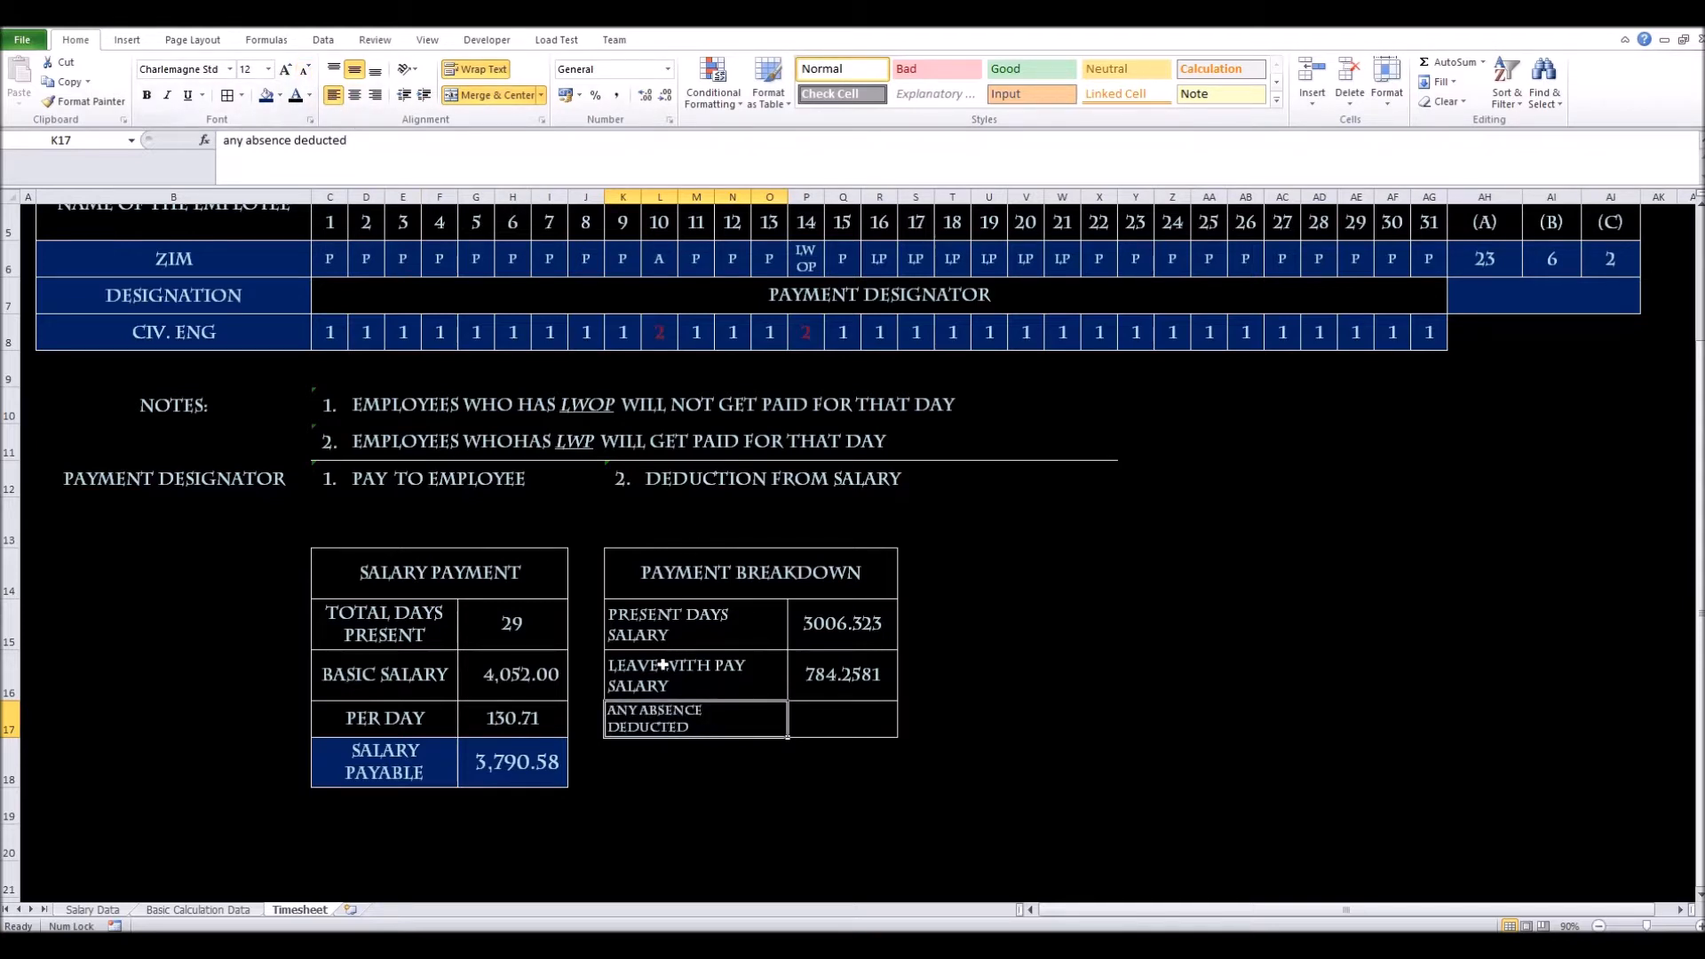
drag(10, 573, 19, 653)
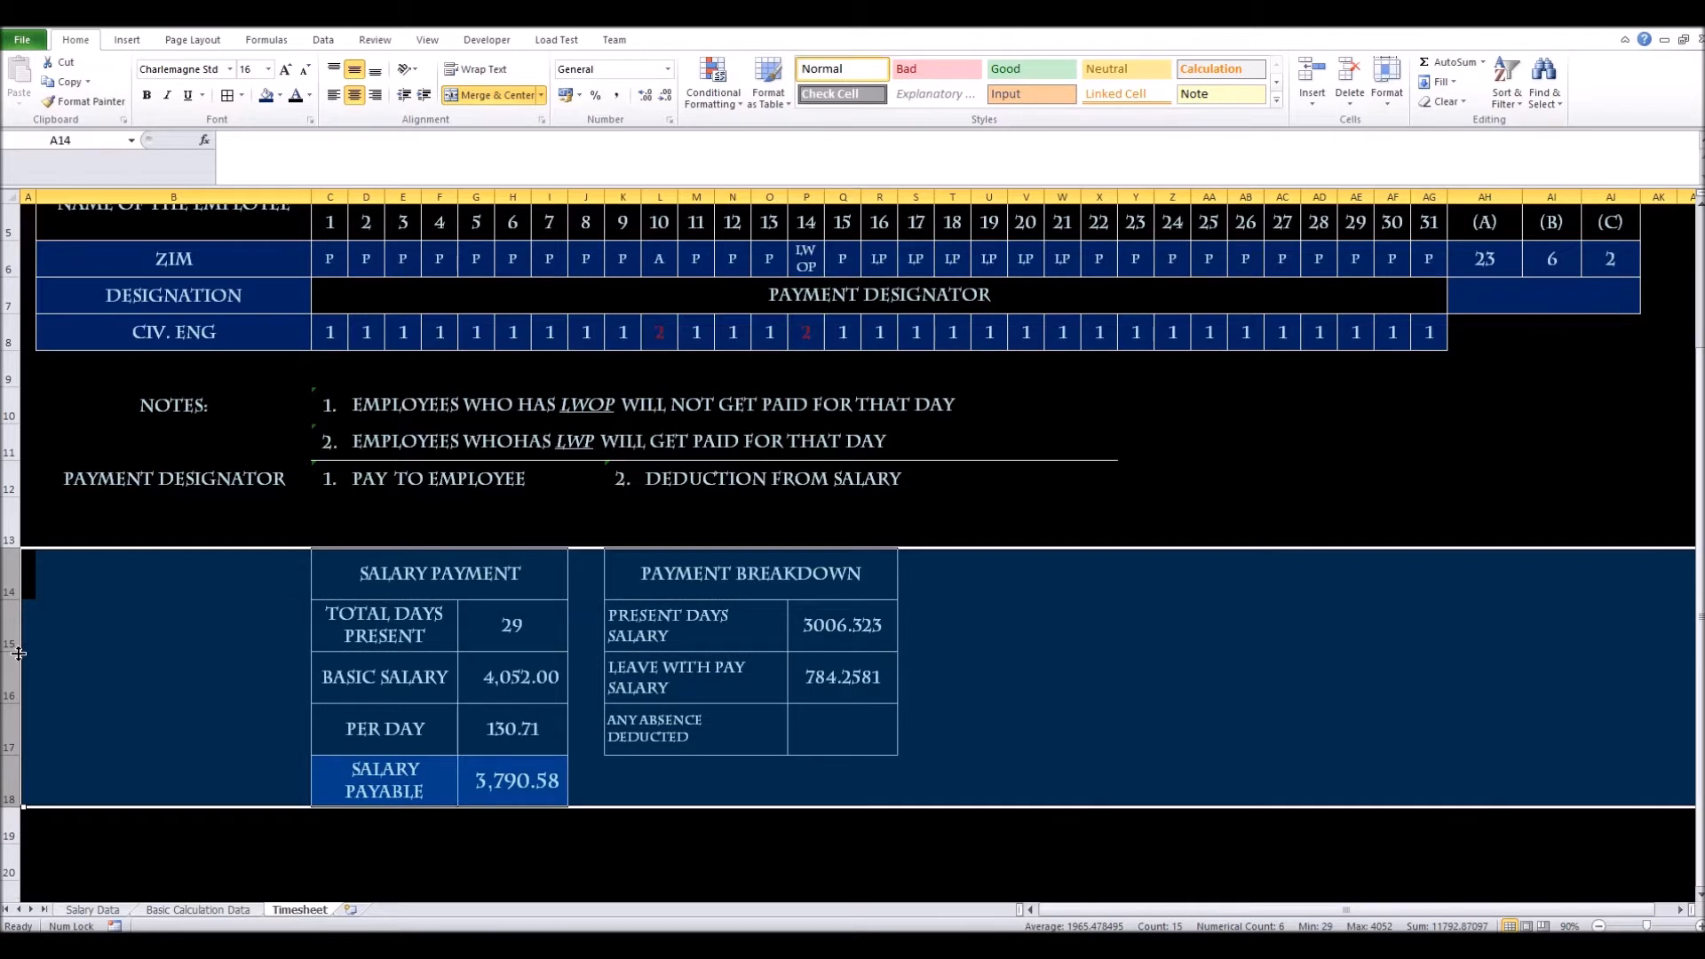
Enter =+G17*AJ6 in P17, giving an absence deduction of 261.4194
click(781, 776)
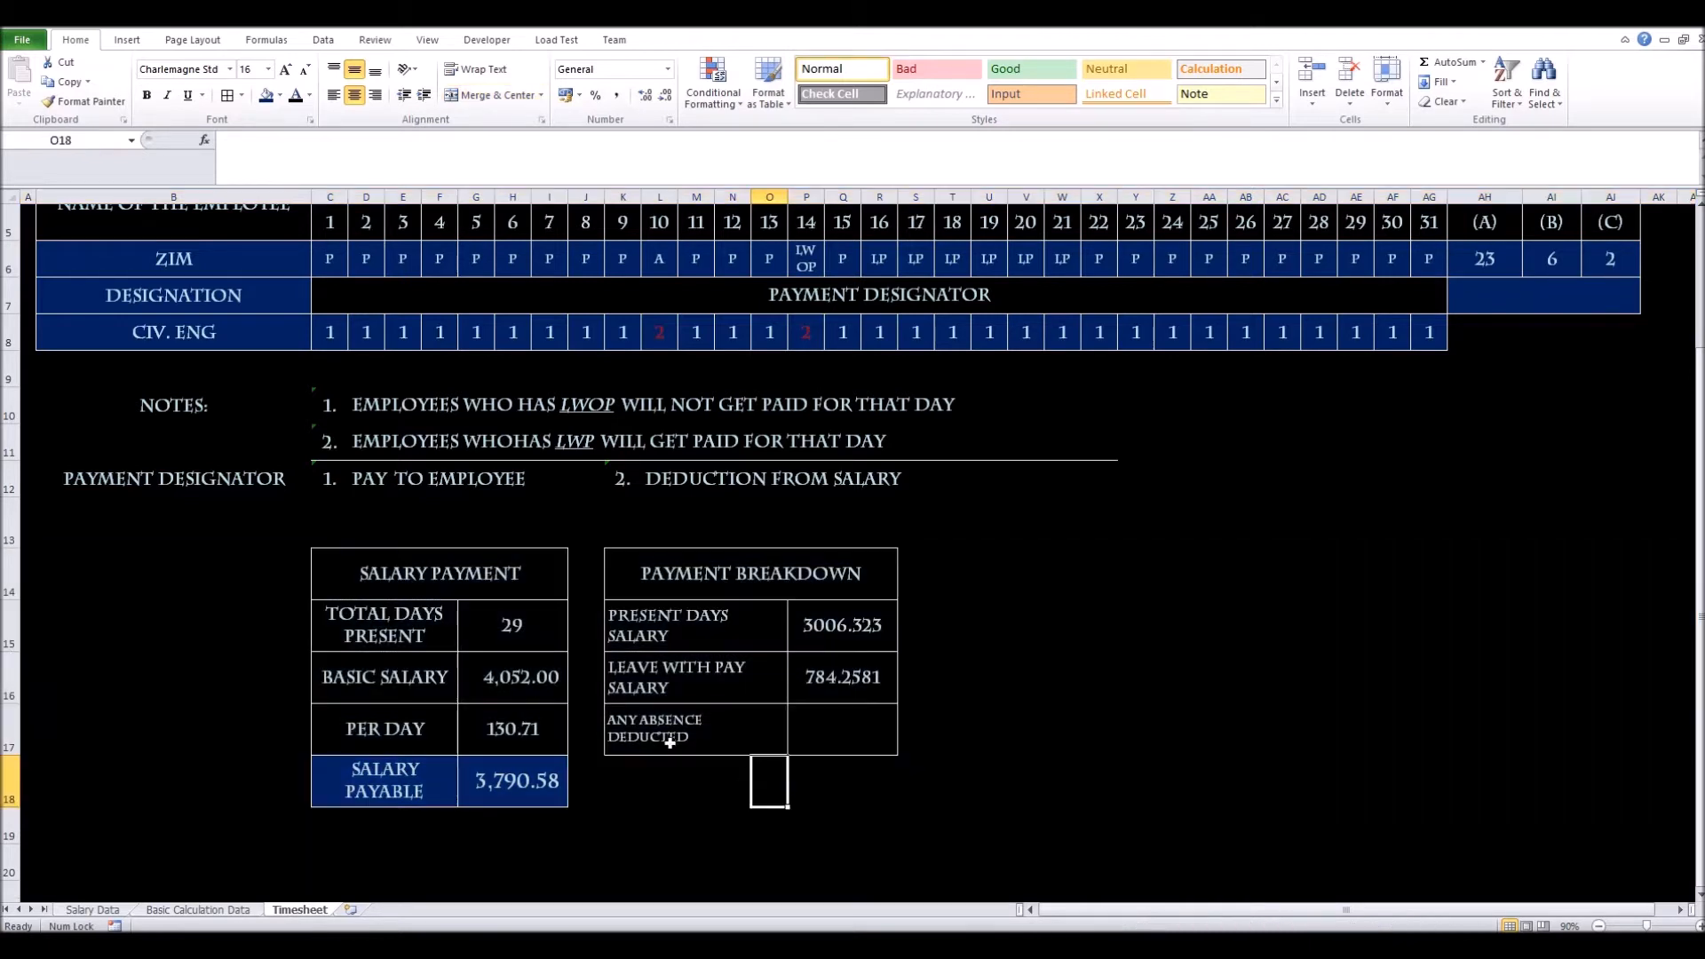
click(662, 730)
click(658, 781)
click(630, 784)
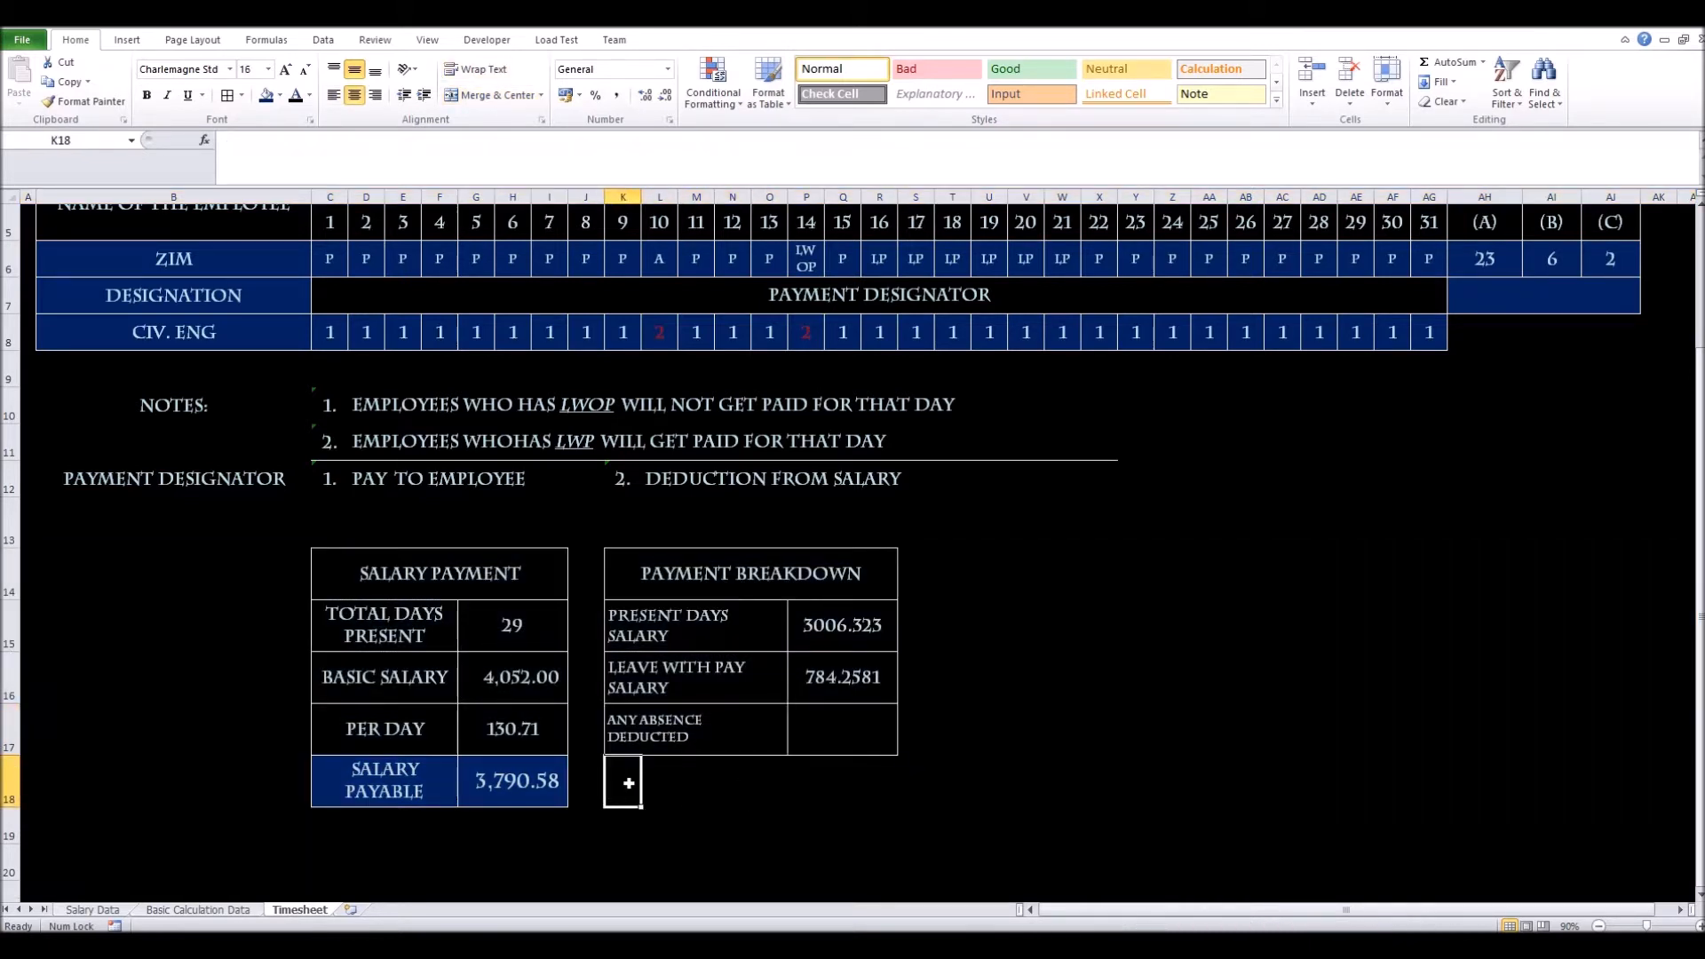
click(812, 728)
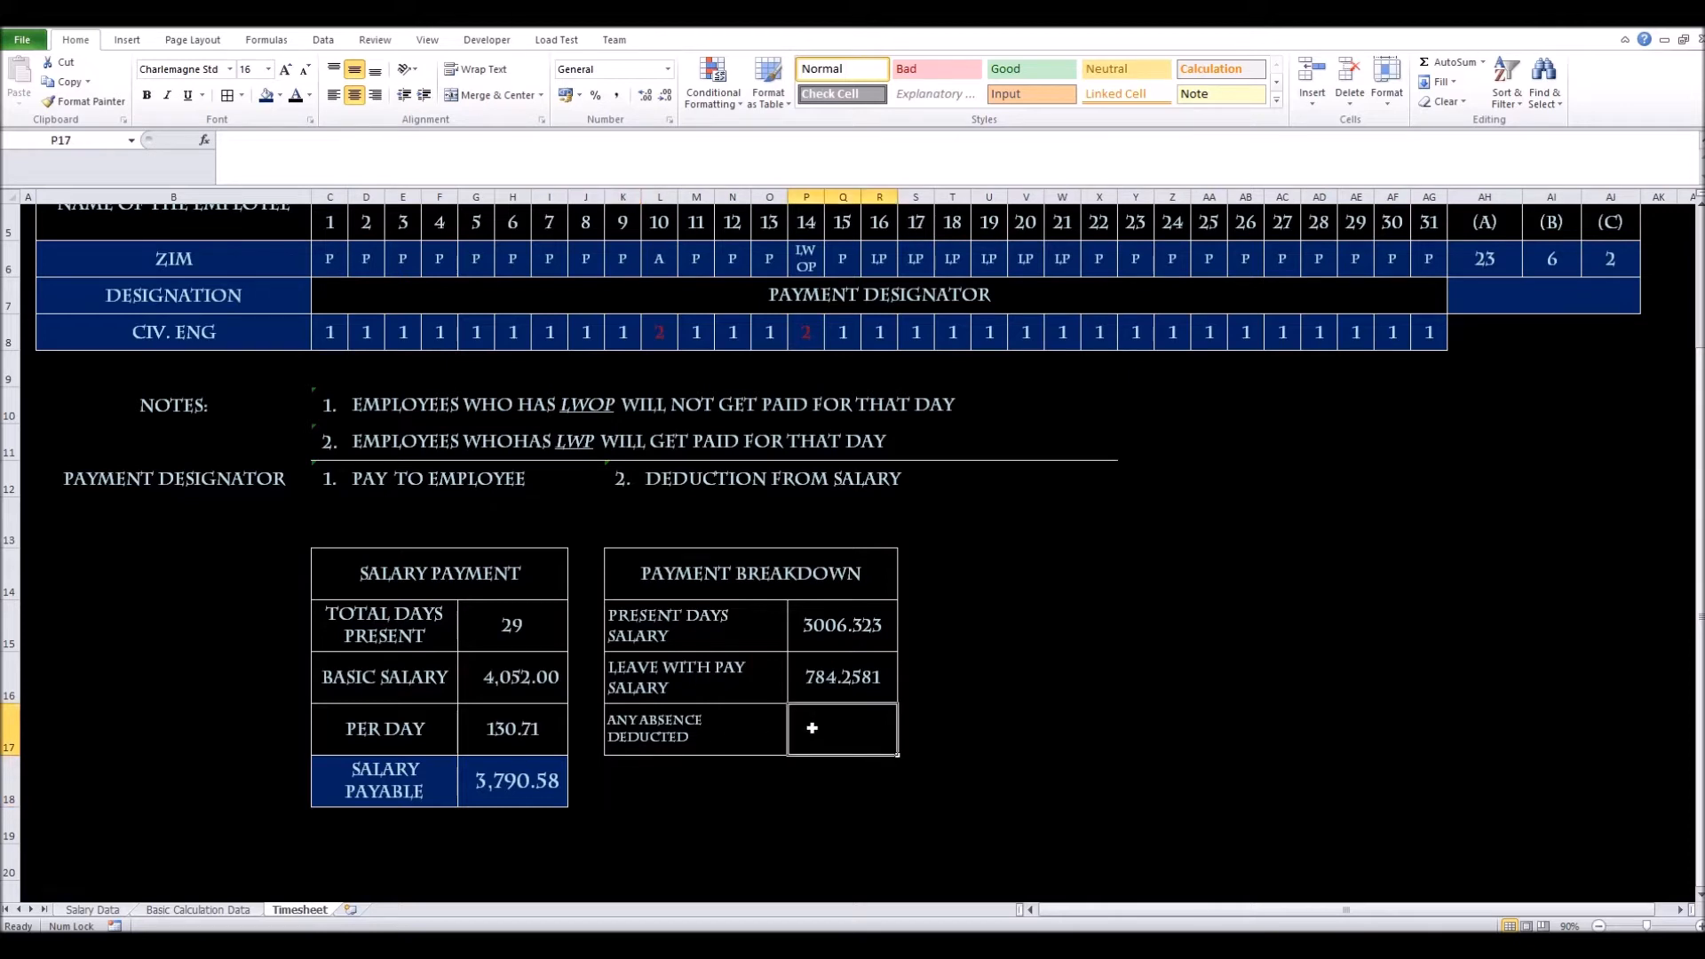
text(+)
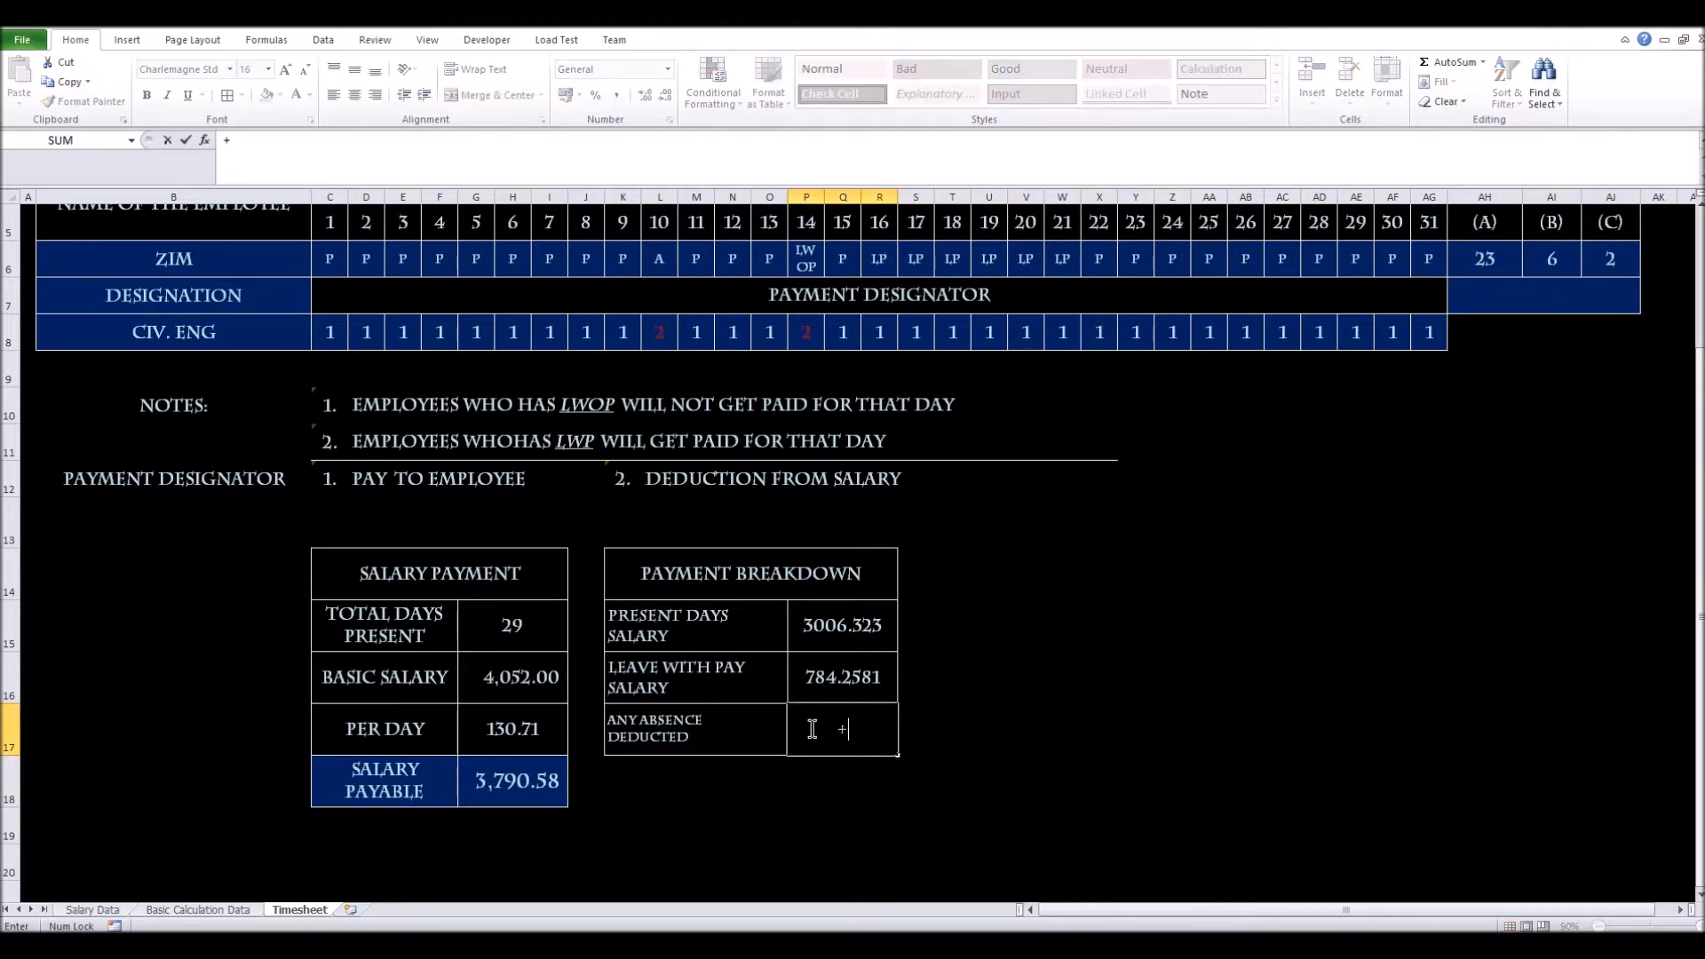
click(532, 726)
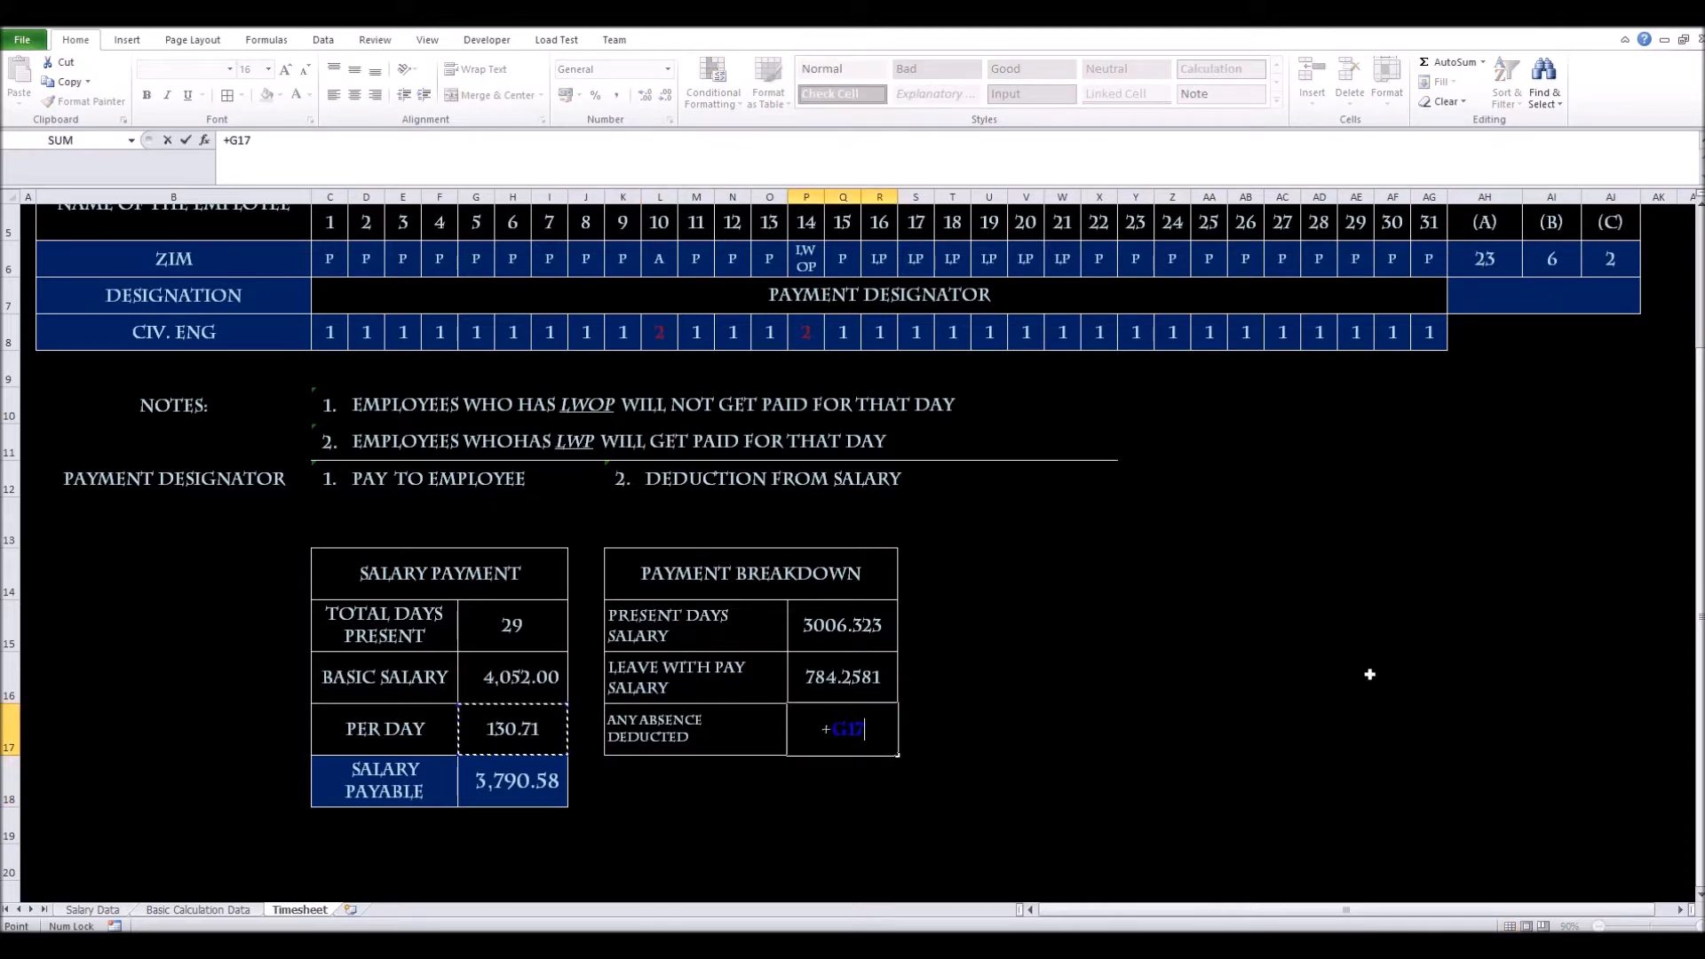
text(*)
scroll(1390, 631, up, 1)
click(1608, 394)
key(Return)
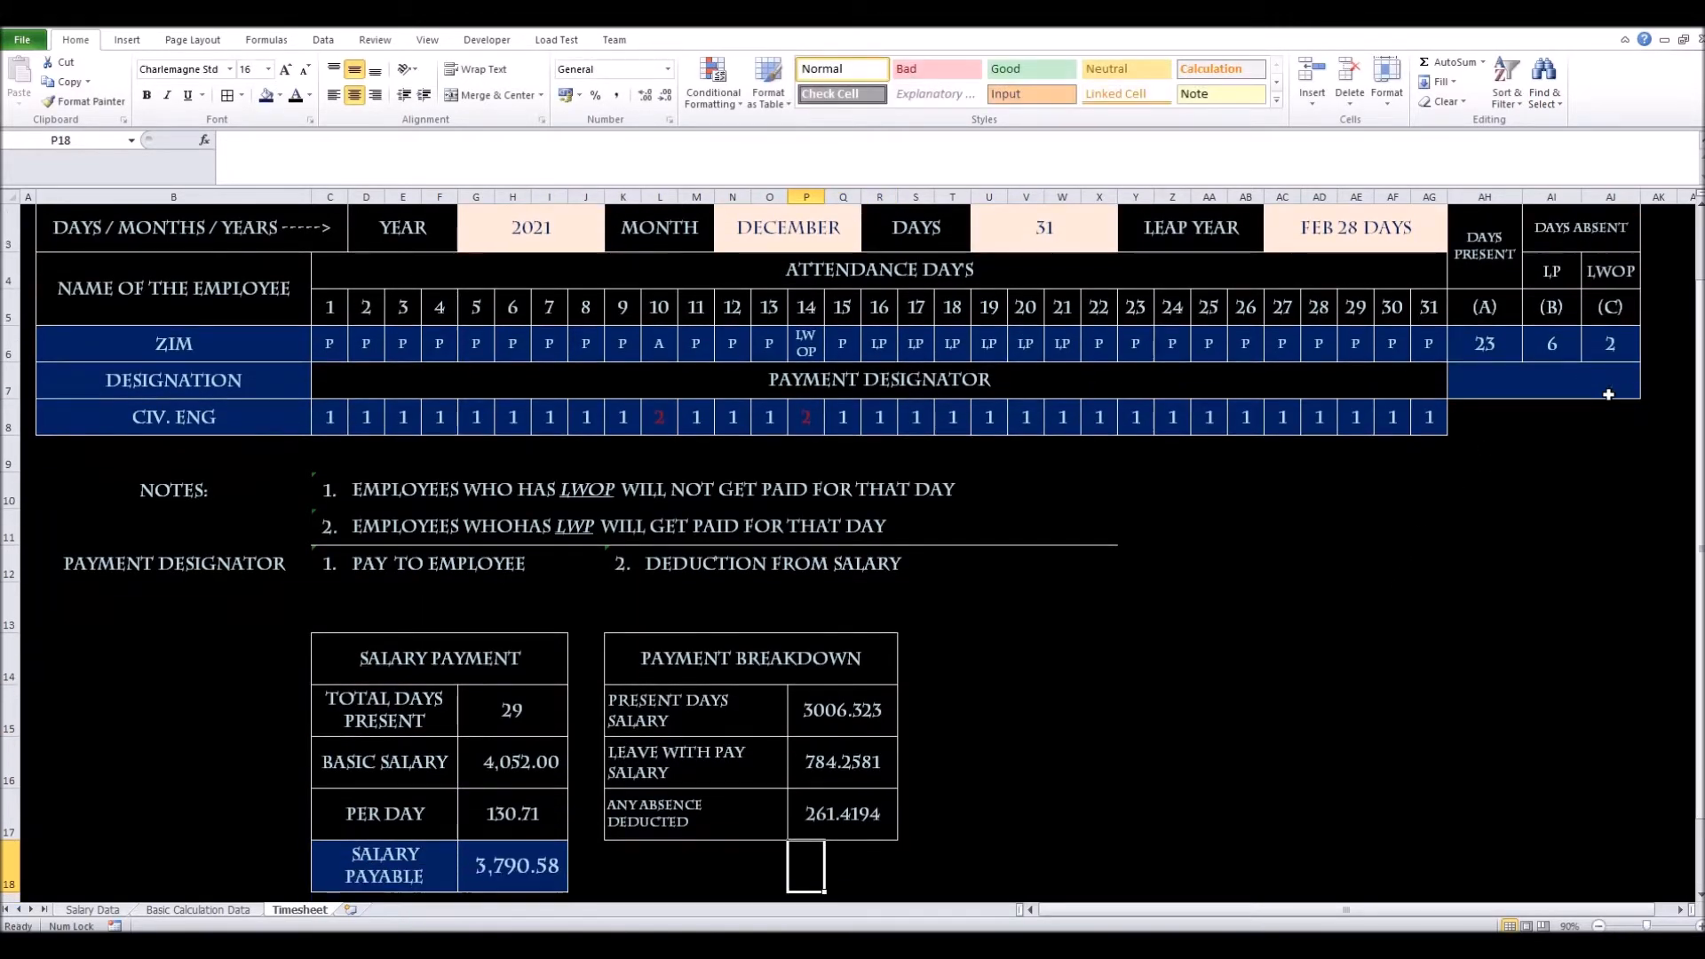
scroll(822, 834, down, 1)
click(821, 684)
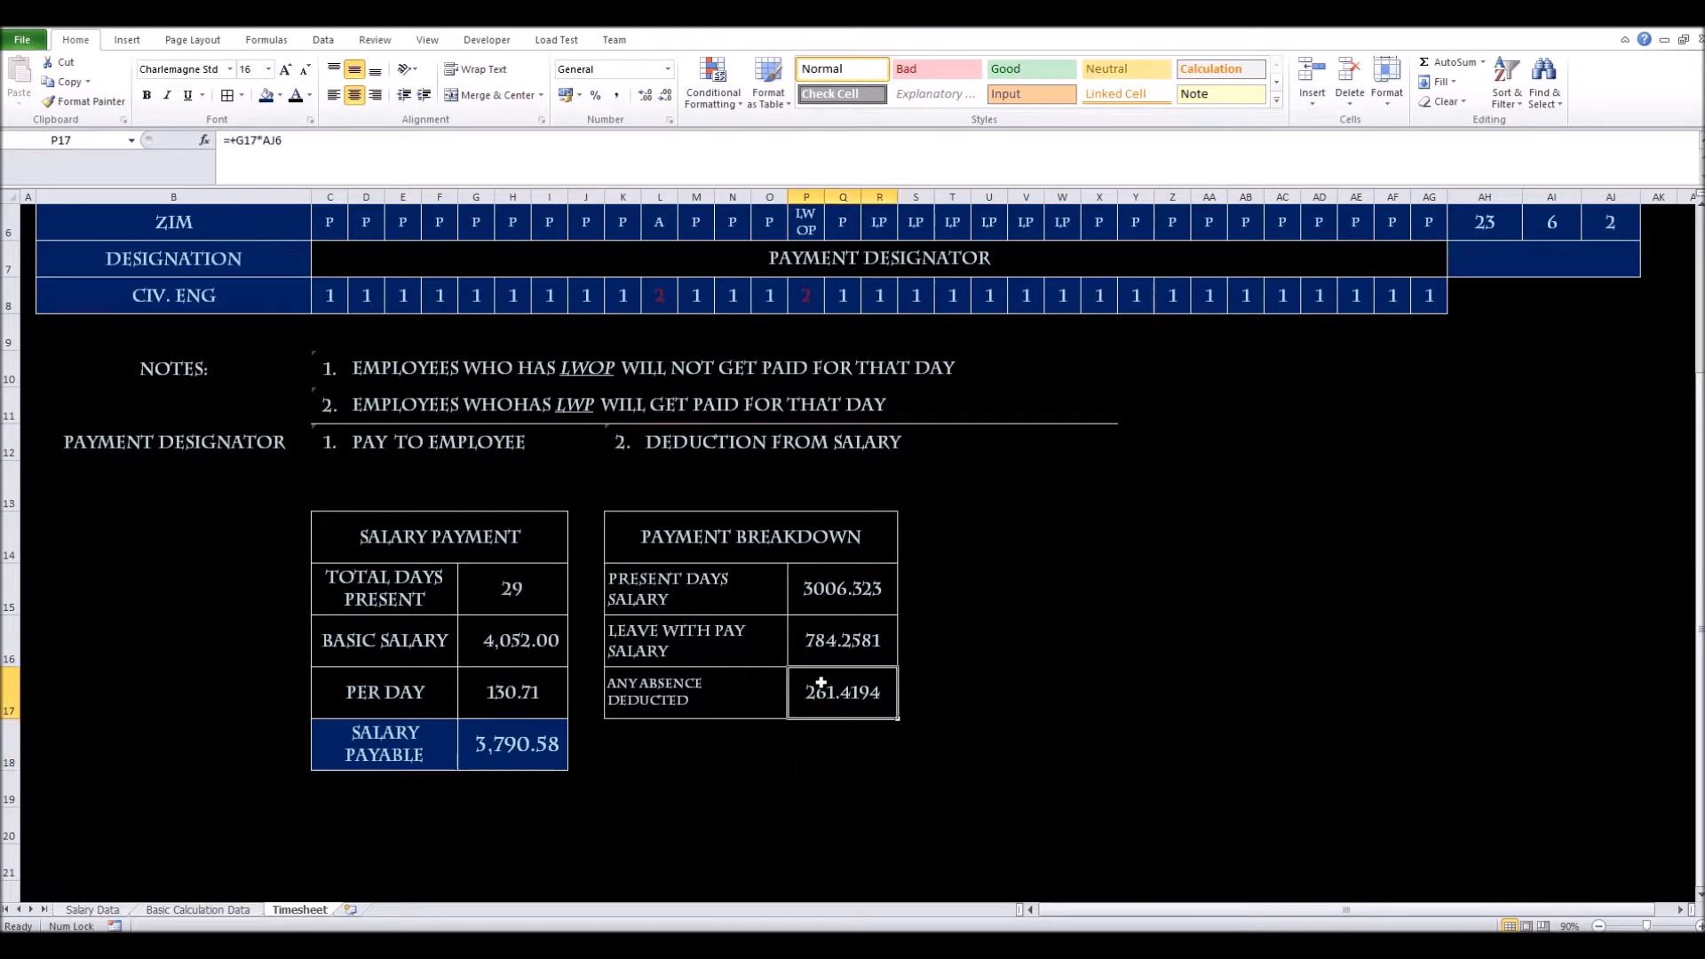
Give the 261.4194 deduction amount a red fill and a light font colour
click(279, 96)
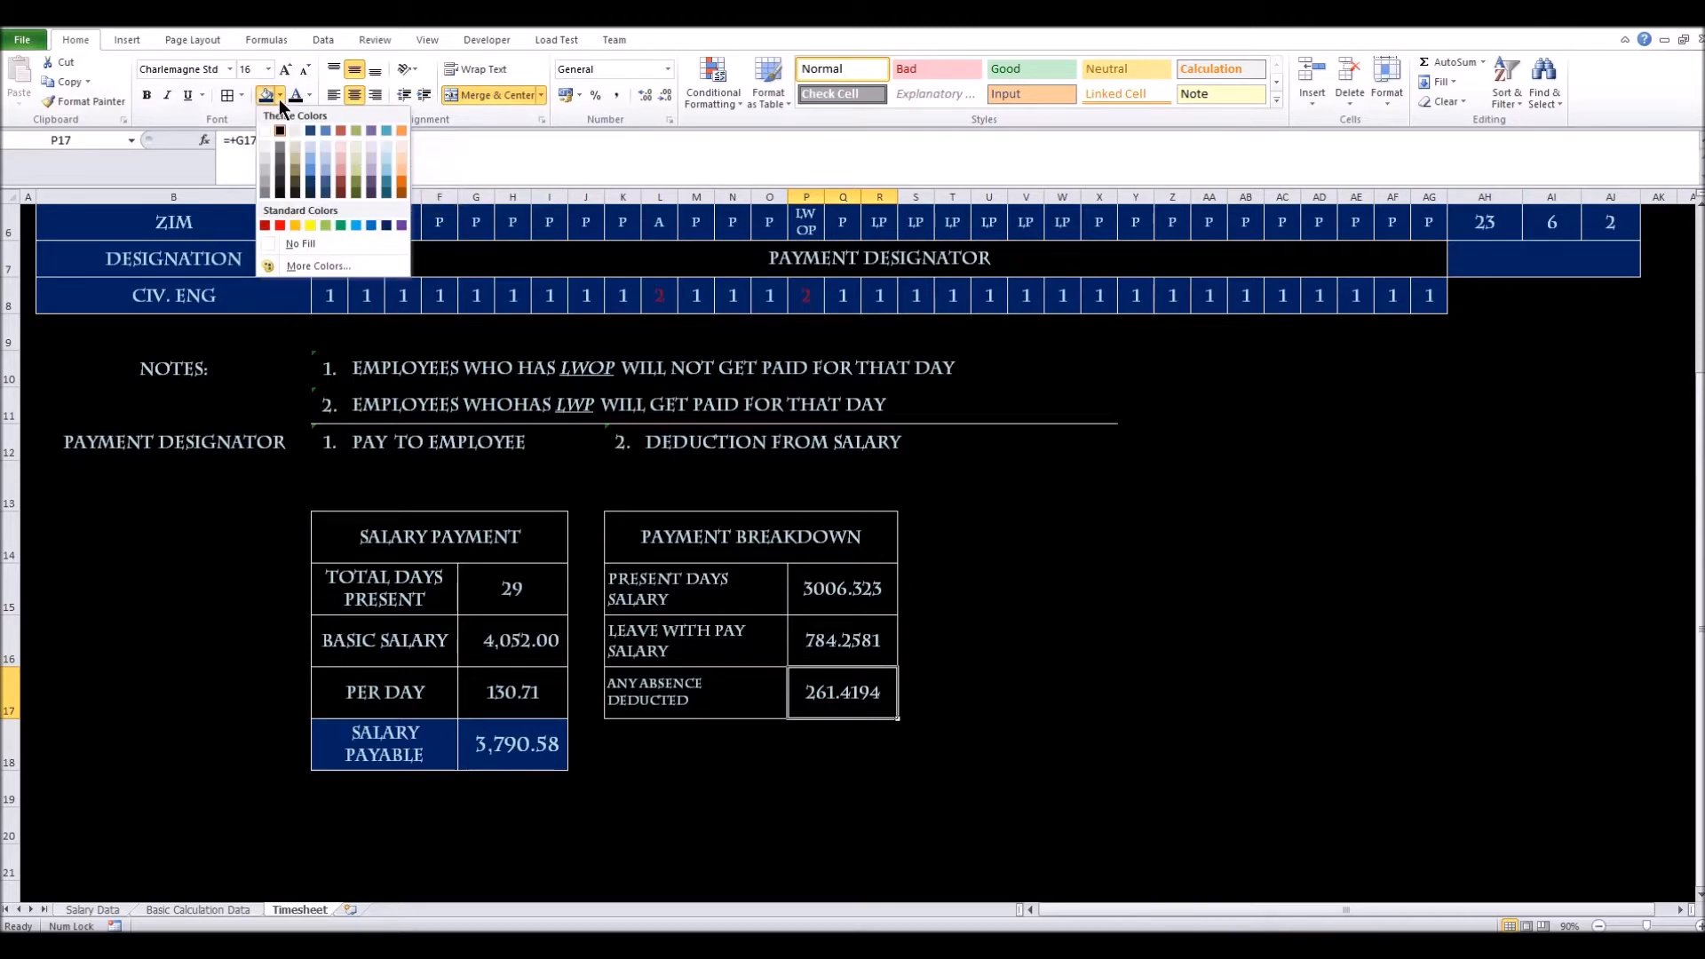
click(284, 226)
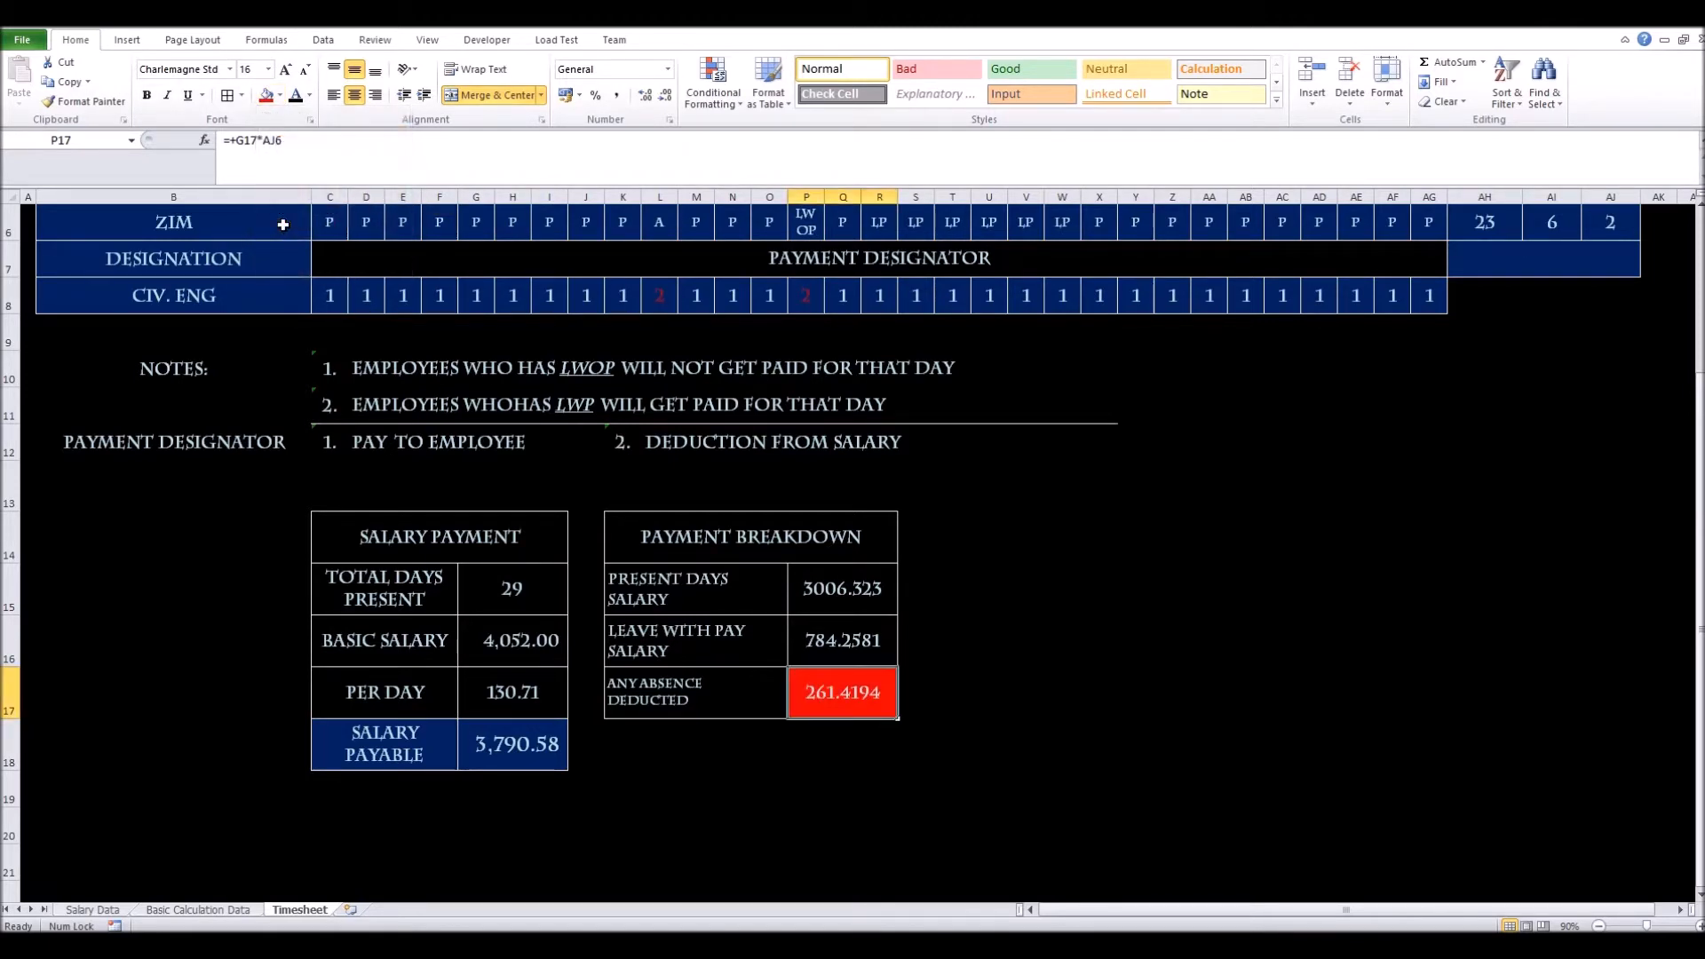
click(310, 96)
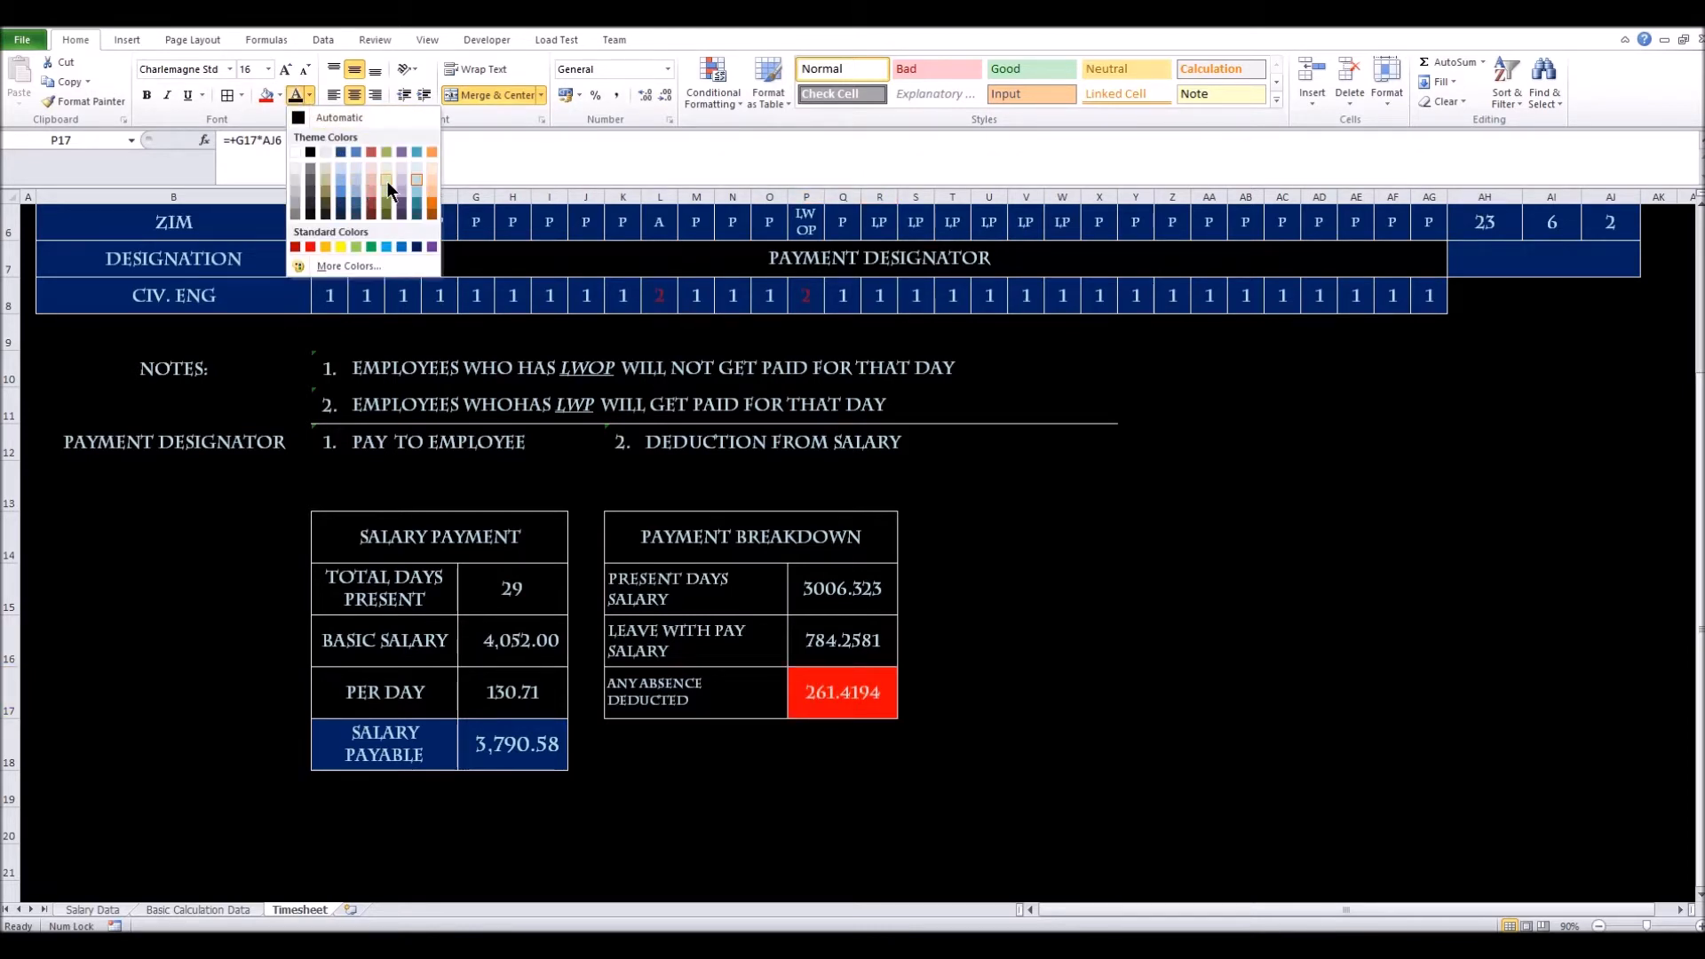
click(435, 167)
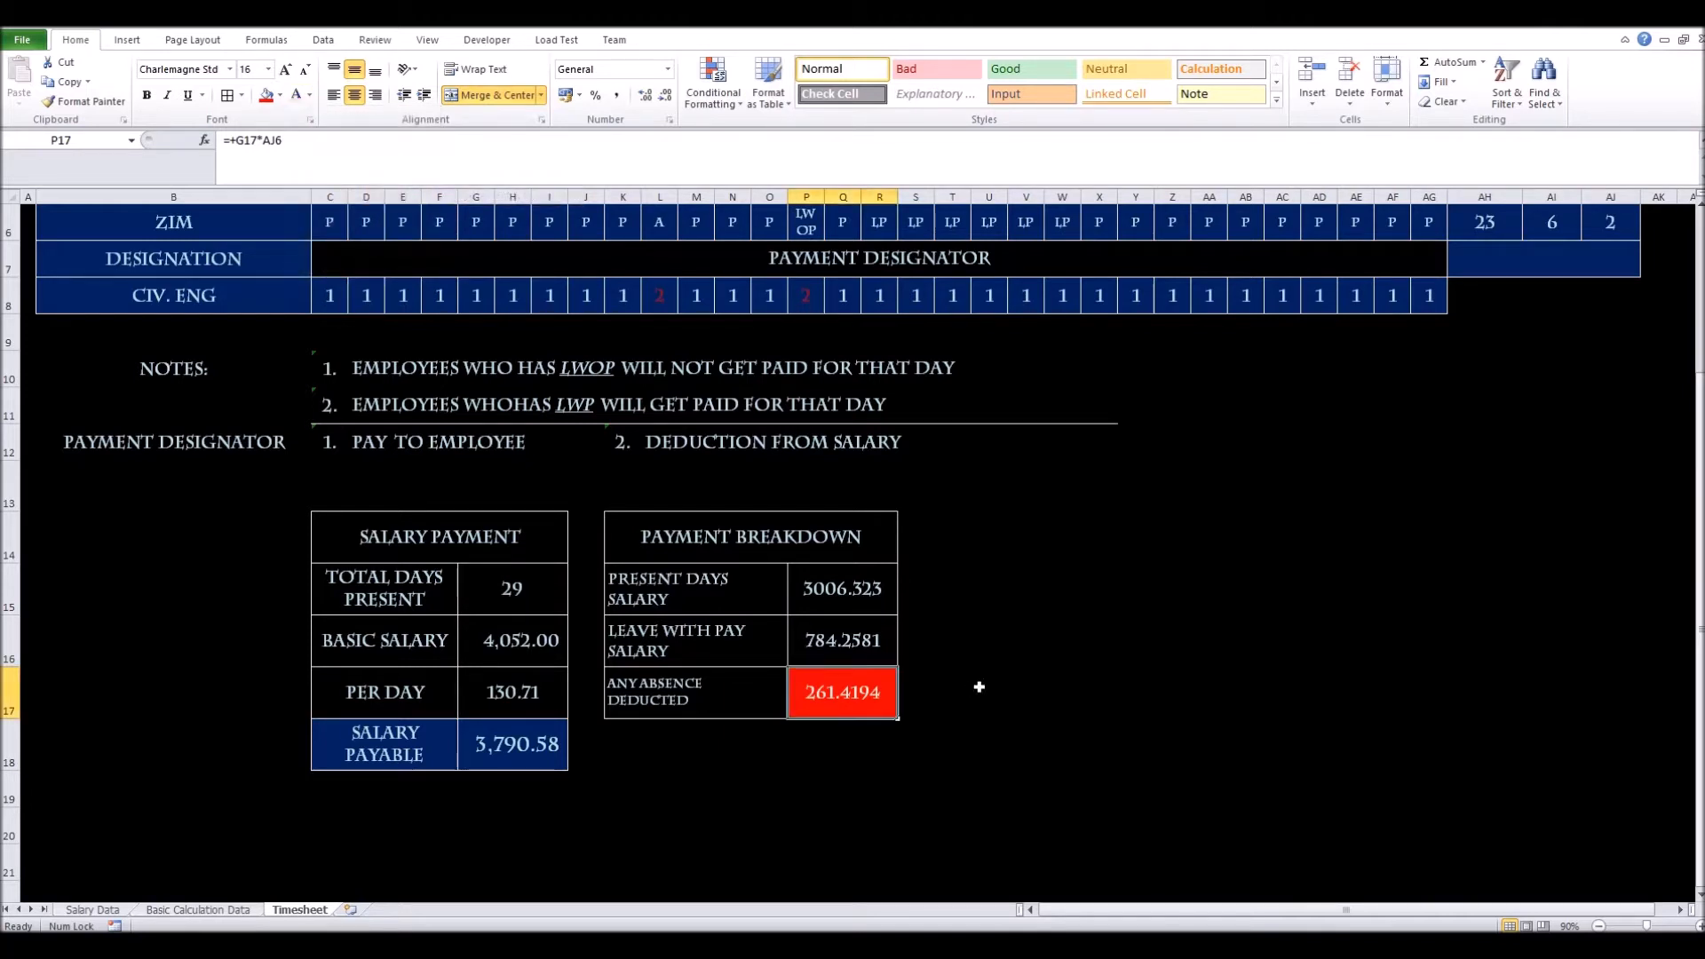
click(980, 687)
click(827, 701)
Move the three breakdown amounts from P15:P17 out to W15:W17
drag(854, 588, 857, 697)
drag(897, 640, 1121, 636)
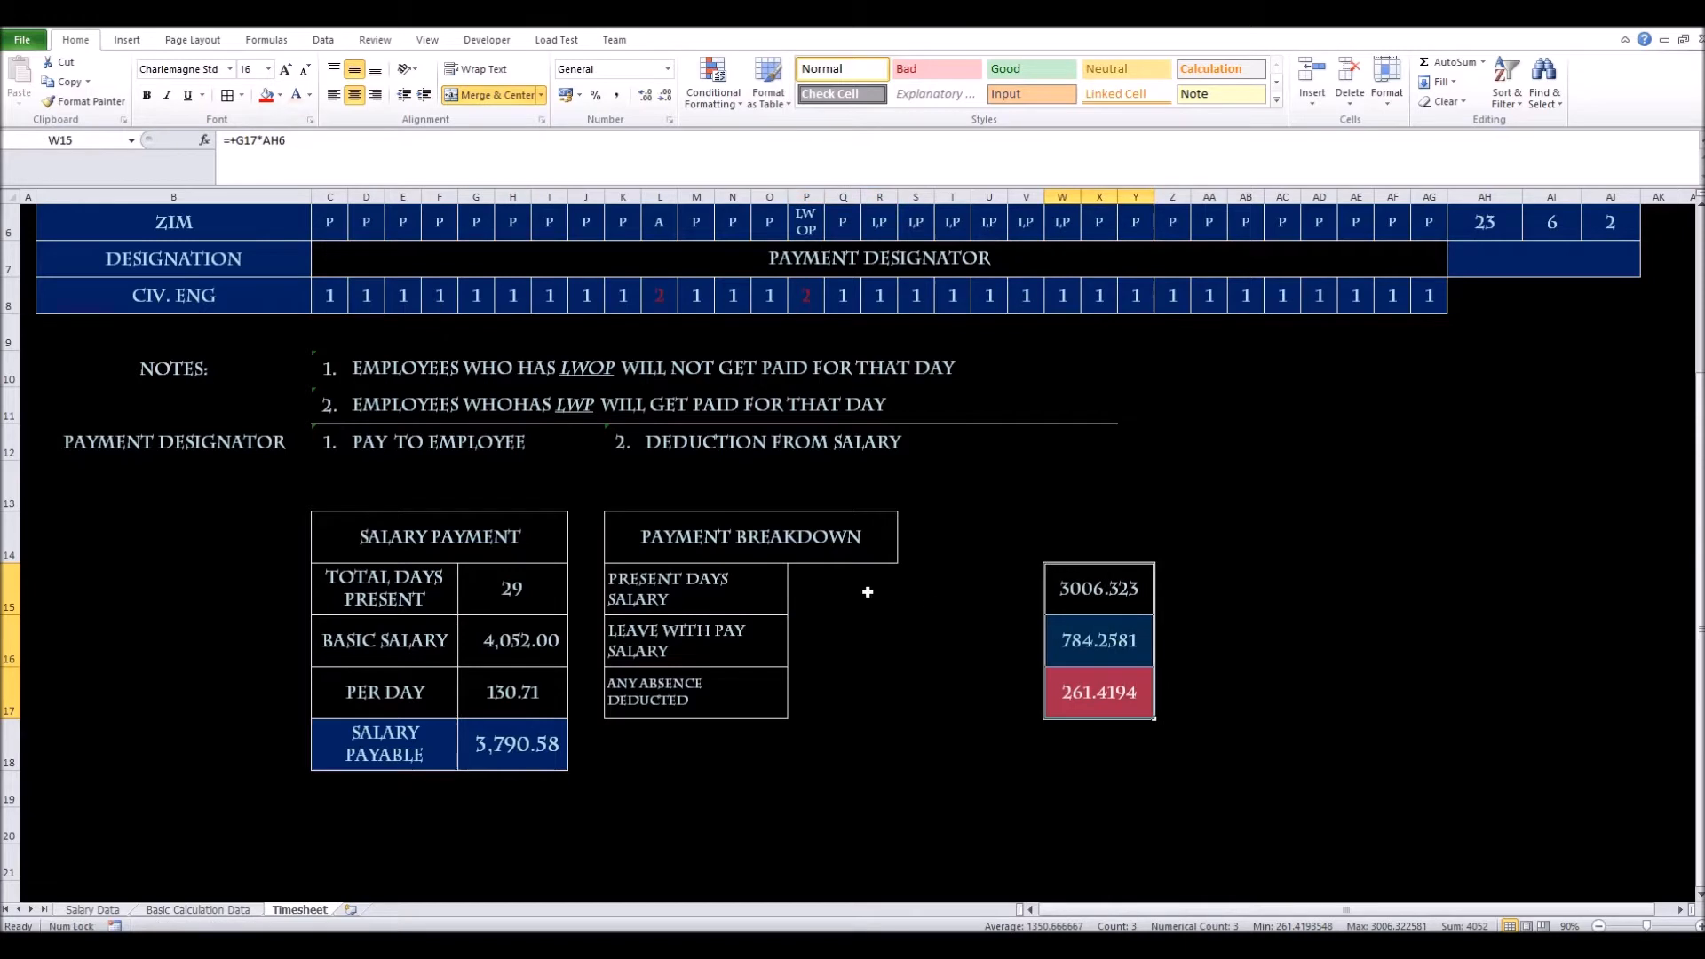
click(839, 591)
Move the three amounts back beside the breakdown labels, one column to the right
click(808, 590)
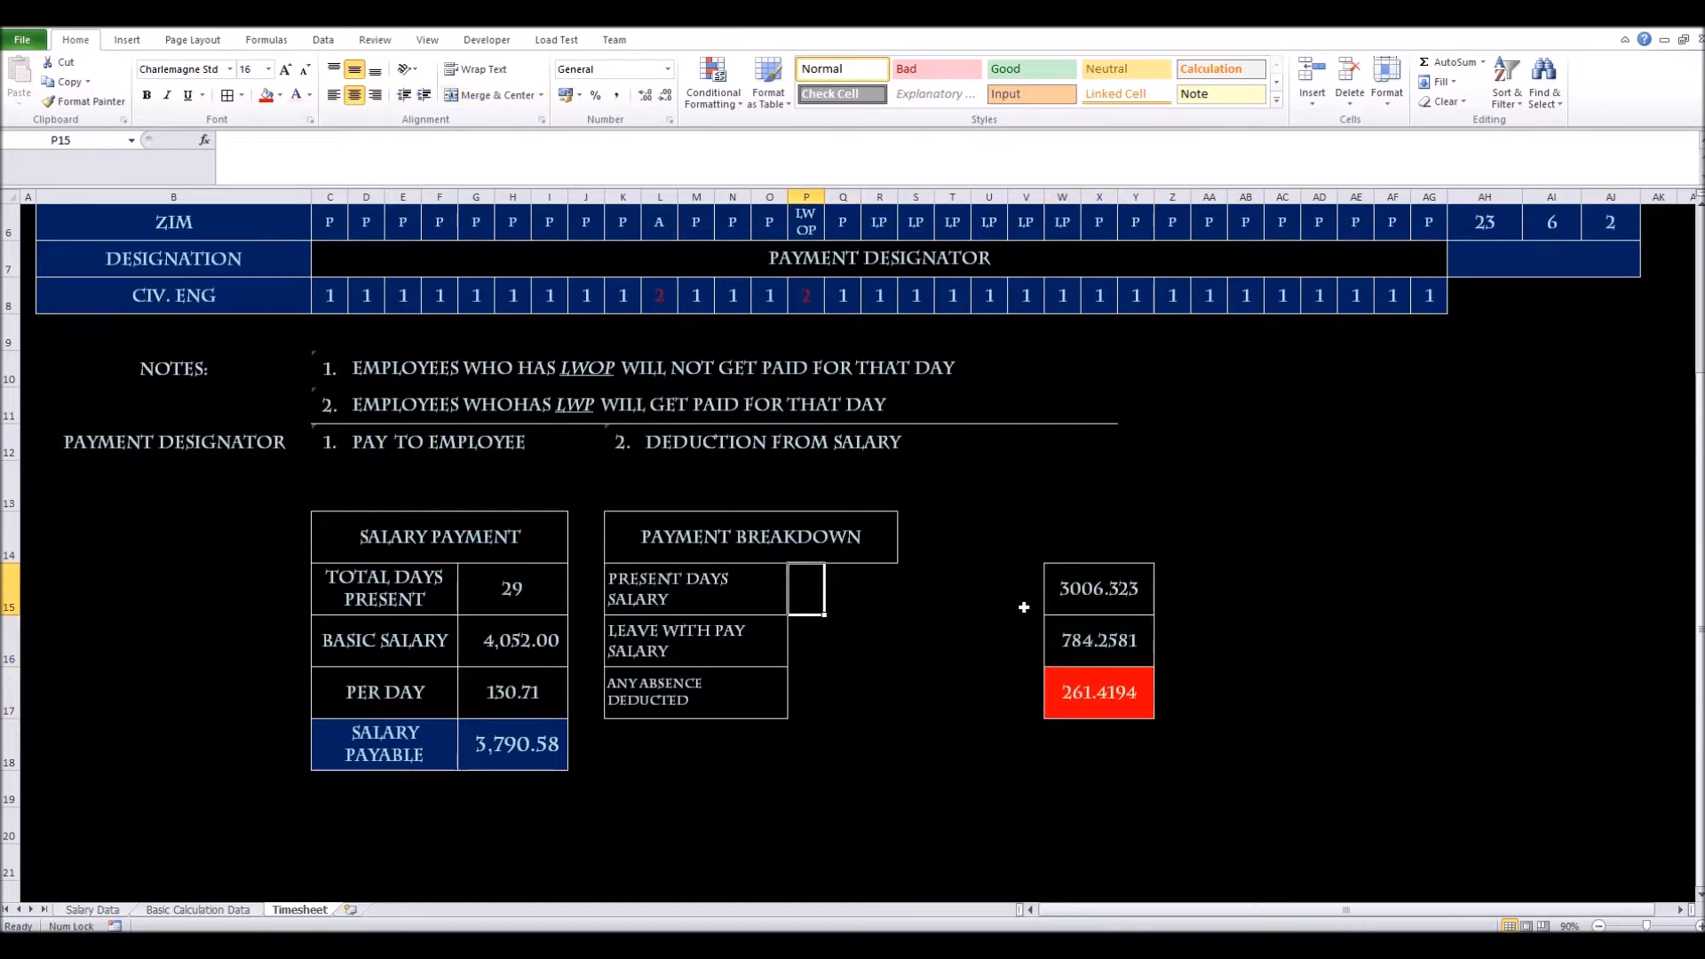
click(719, 603)
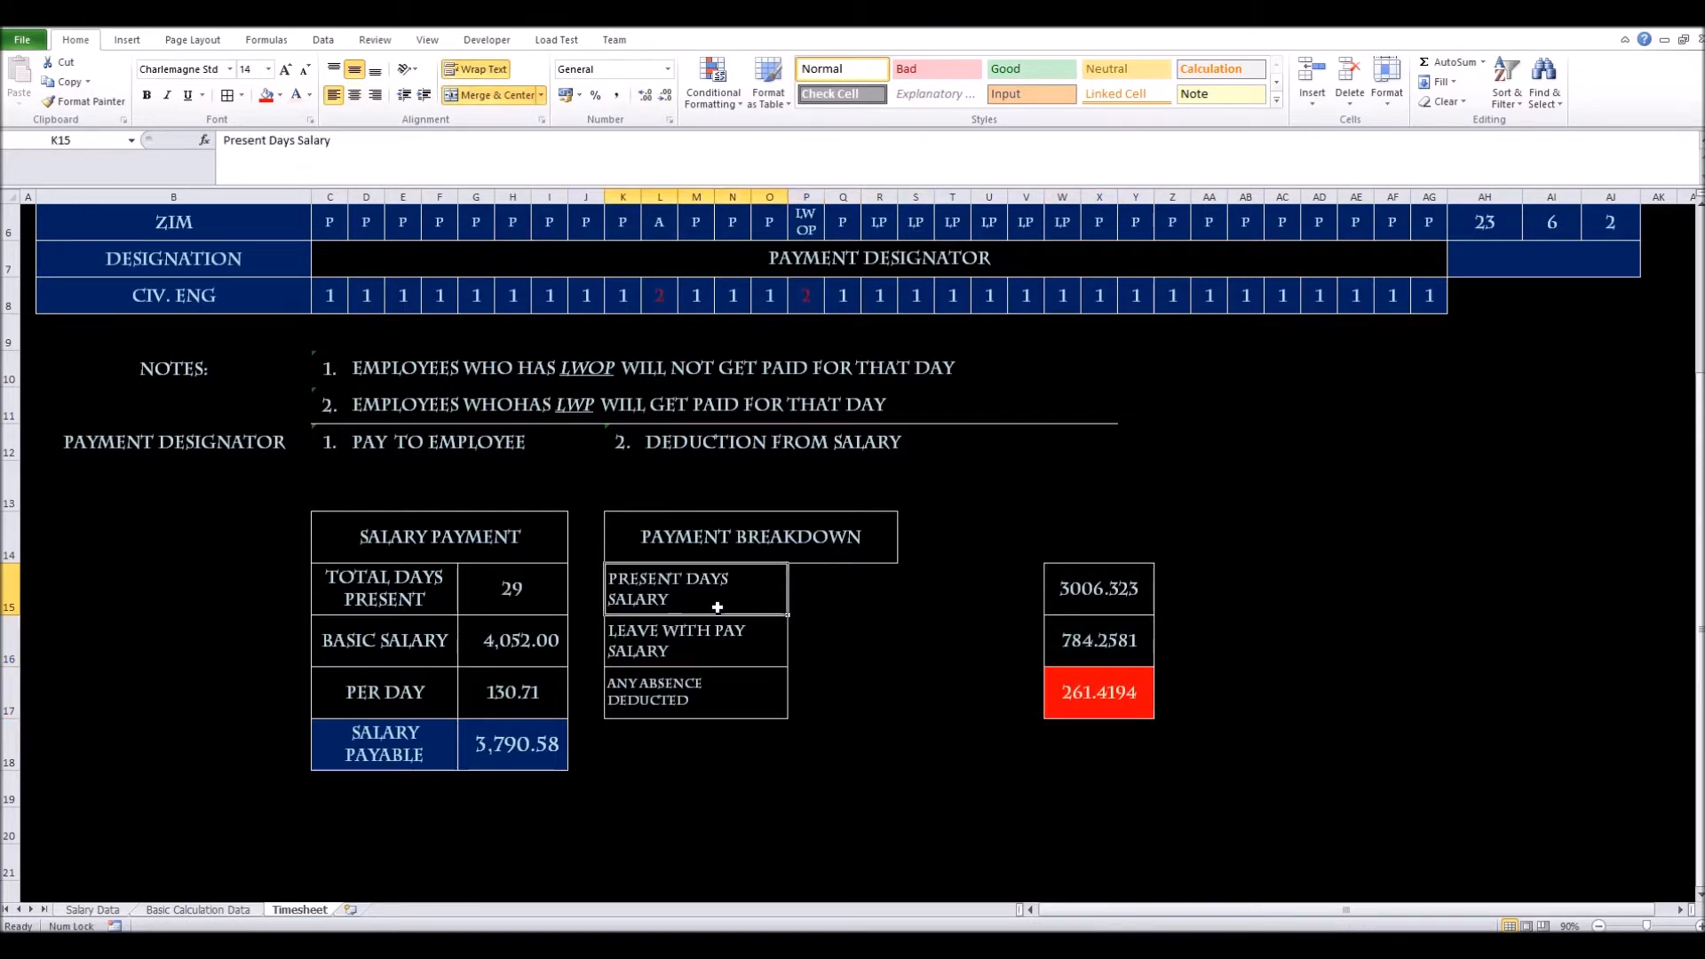
drag(717, 607, 719, 704)
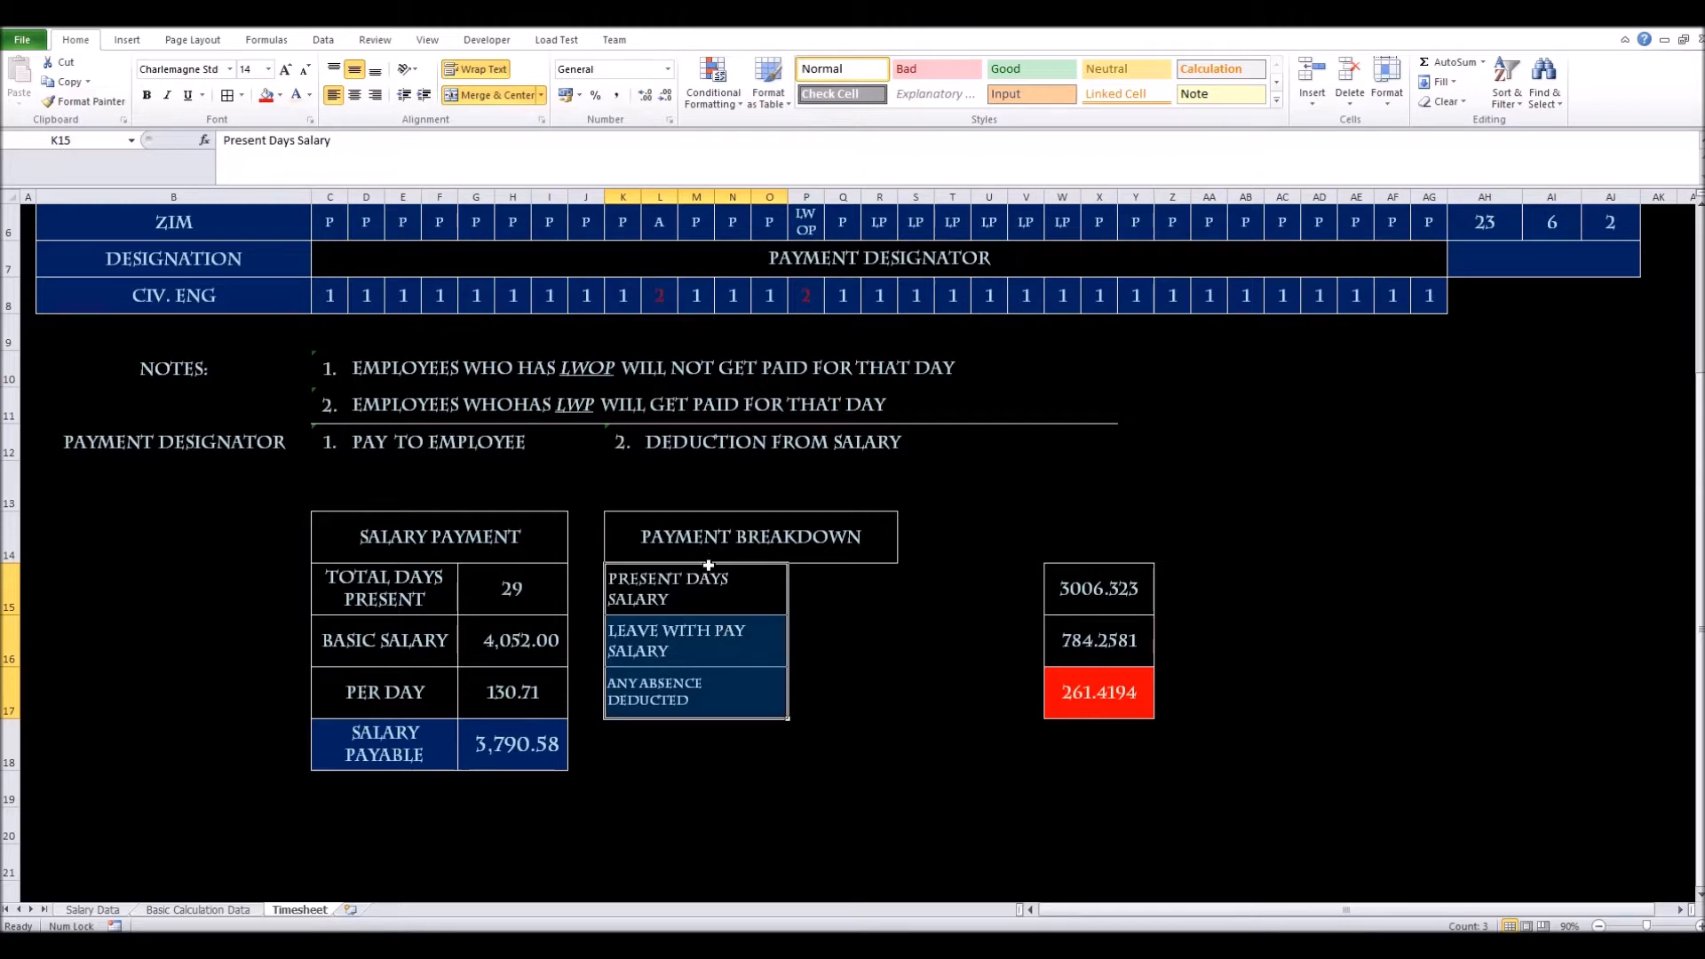
click(809, 591)
drag(1076, 614, 1088, 693)
click(1091, 566)
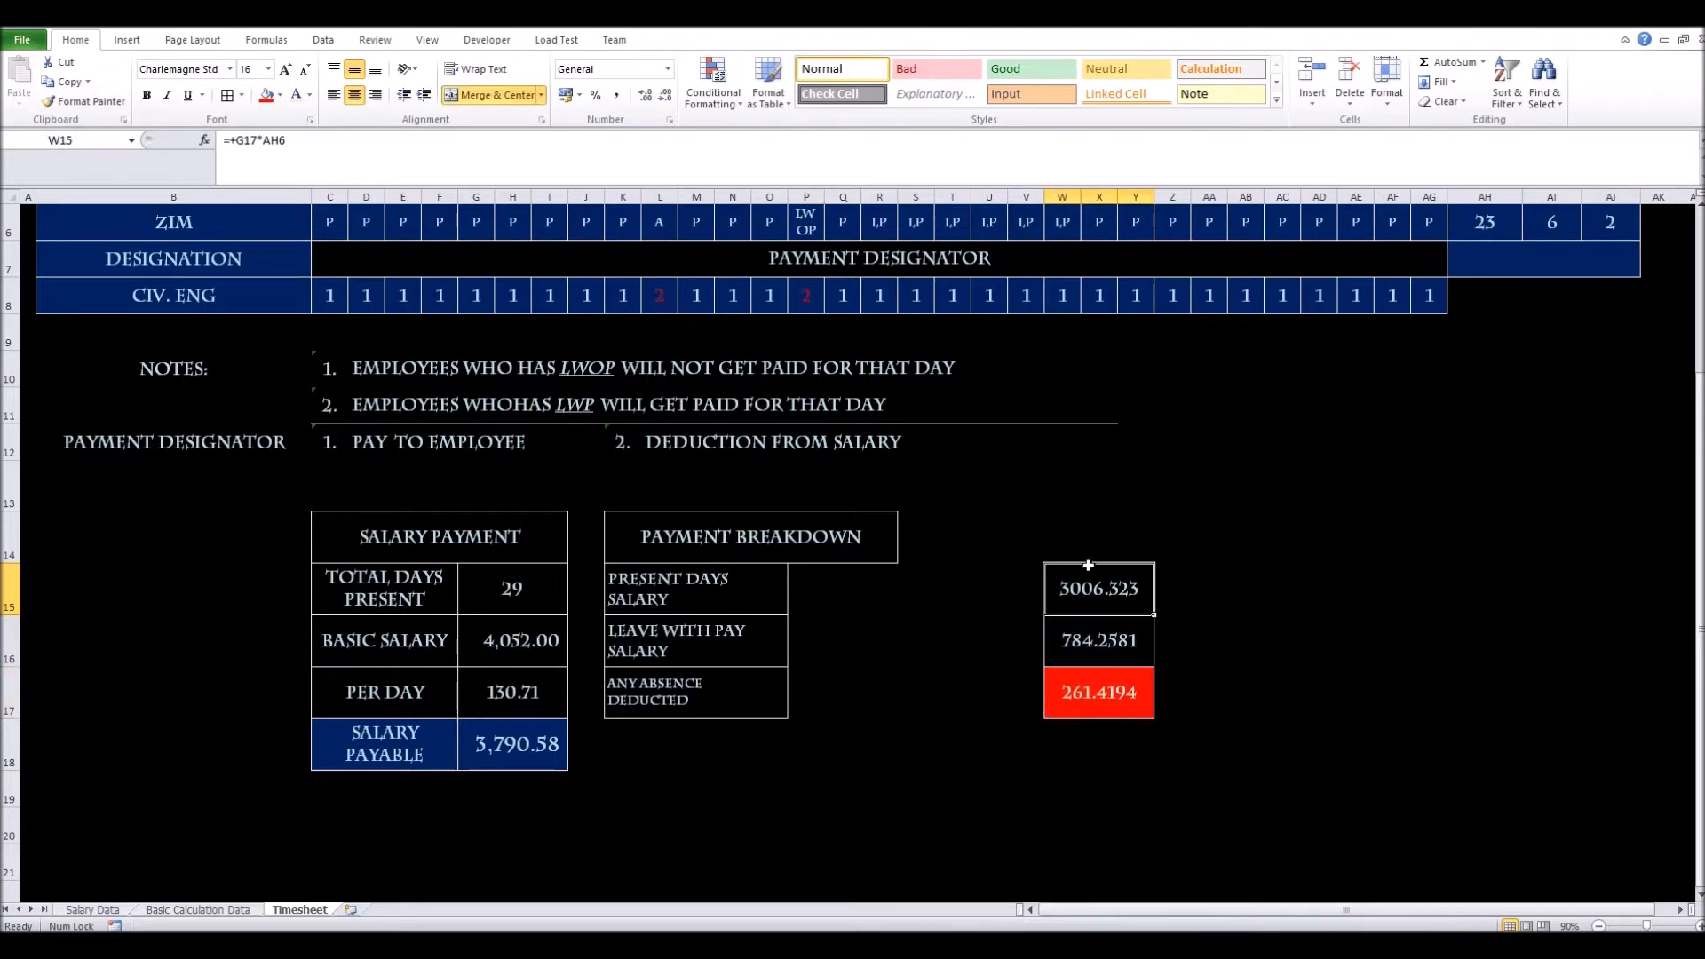
drag(1085, 572, 1083, 702)
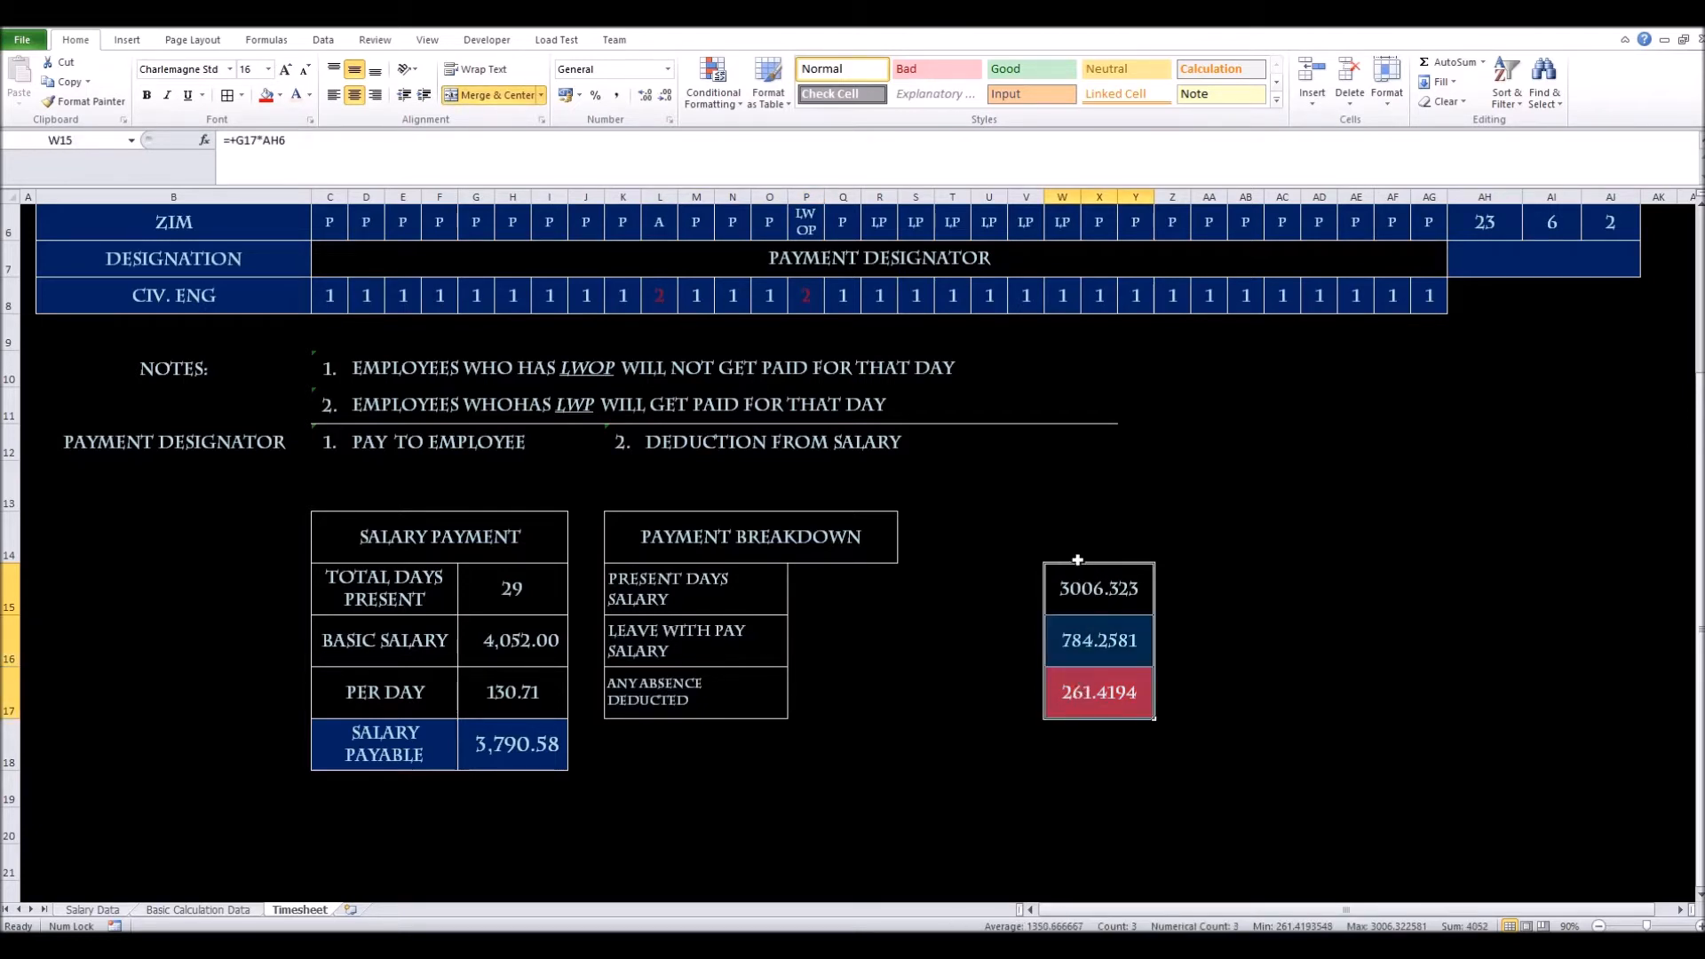
drag(1077, 560, 869, 604)
Merge the two empty cells in each of rows 15, 16 and 17
click(808, 593)
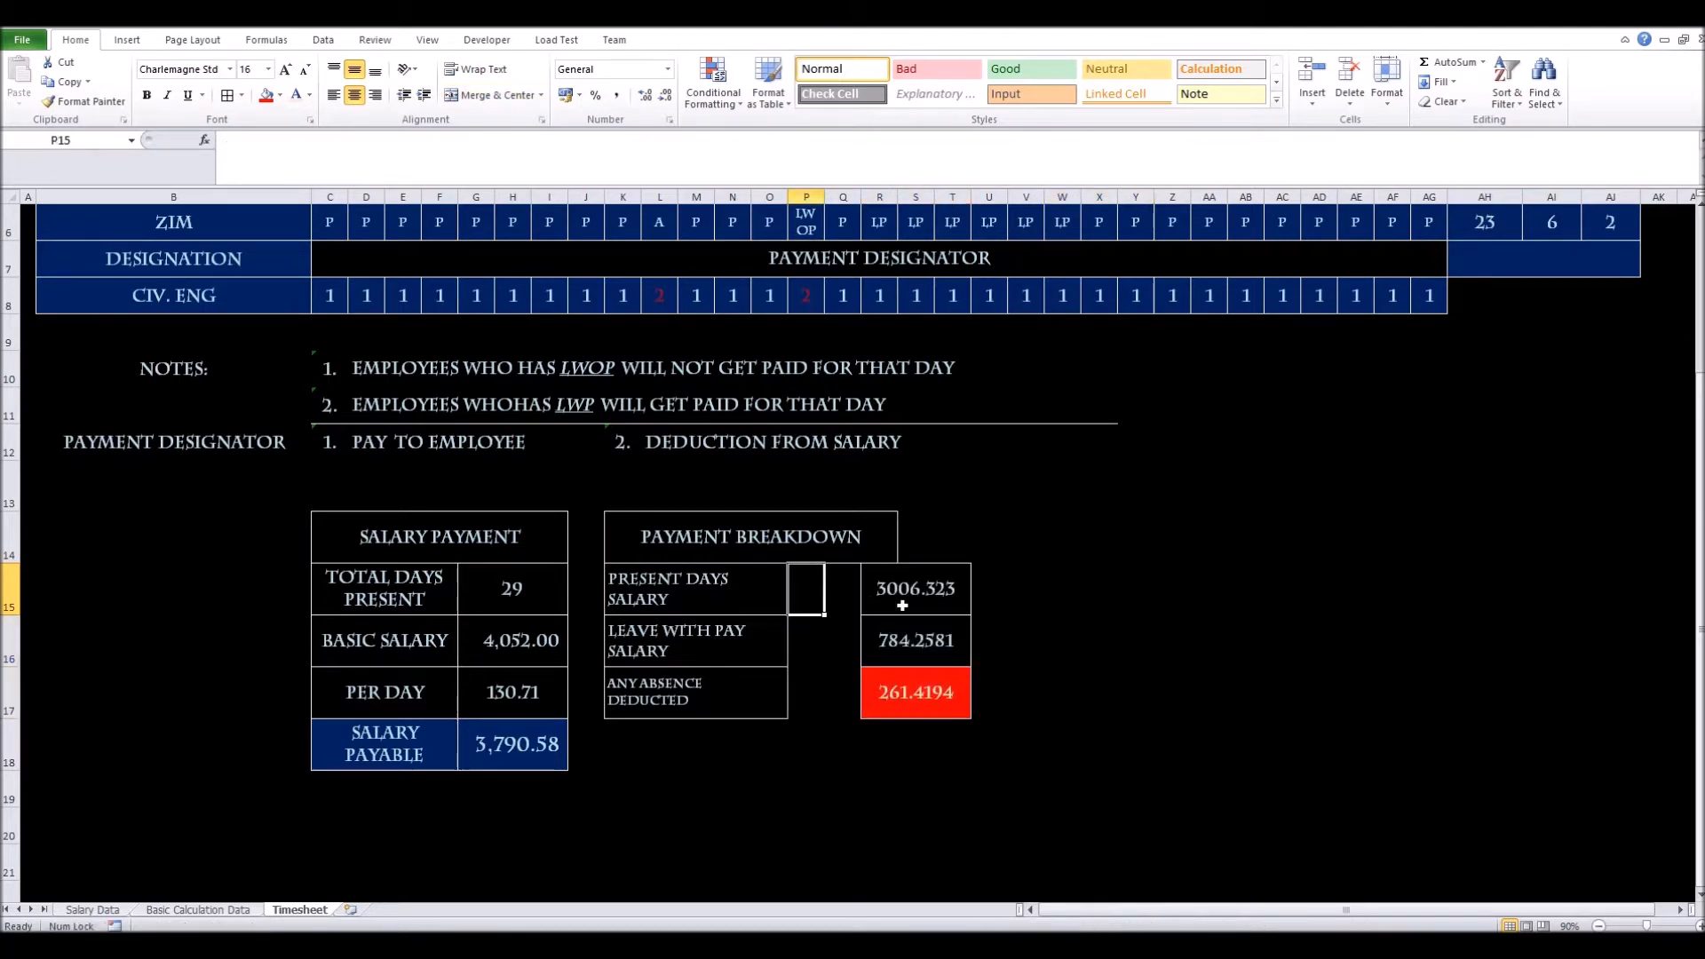
drag(808, 601, 844, 604)
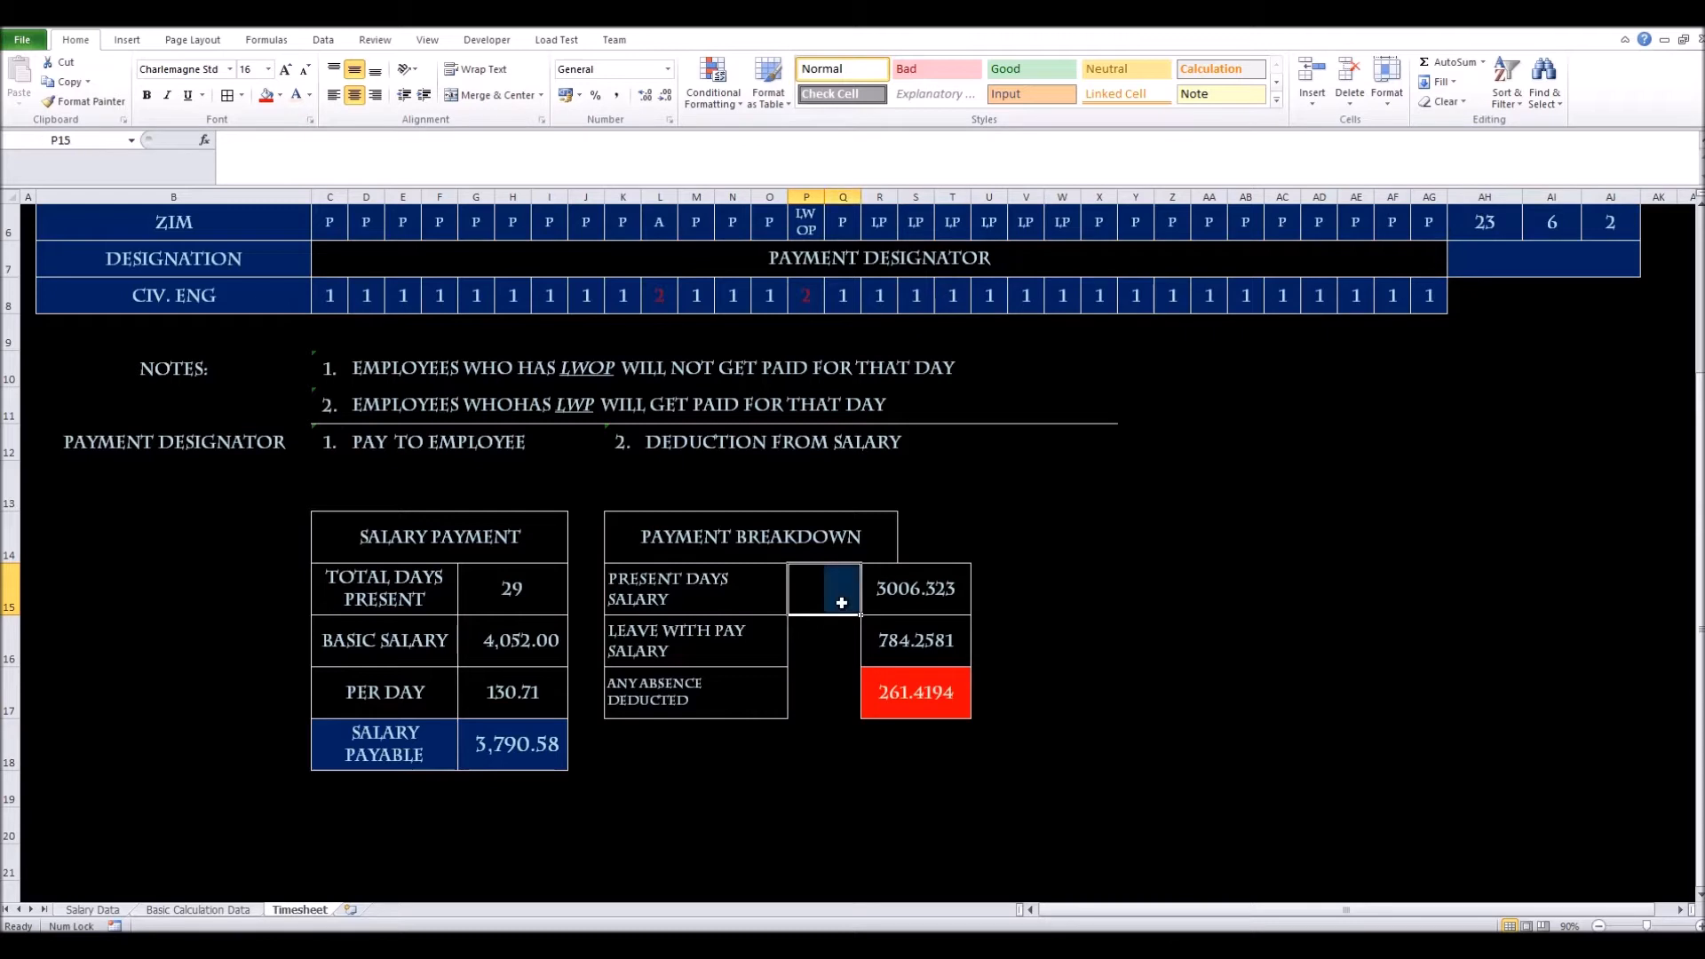
click(481, 95)
click(819, 648)
drag(799, 648, 830, 688)
key(F4)
key(F4)
drag(814, 602, 819, 679)
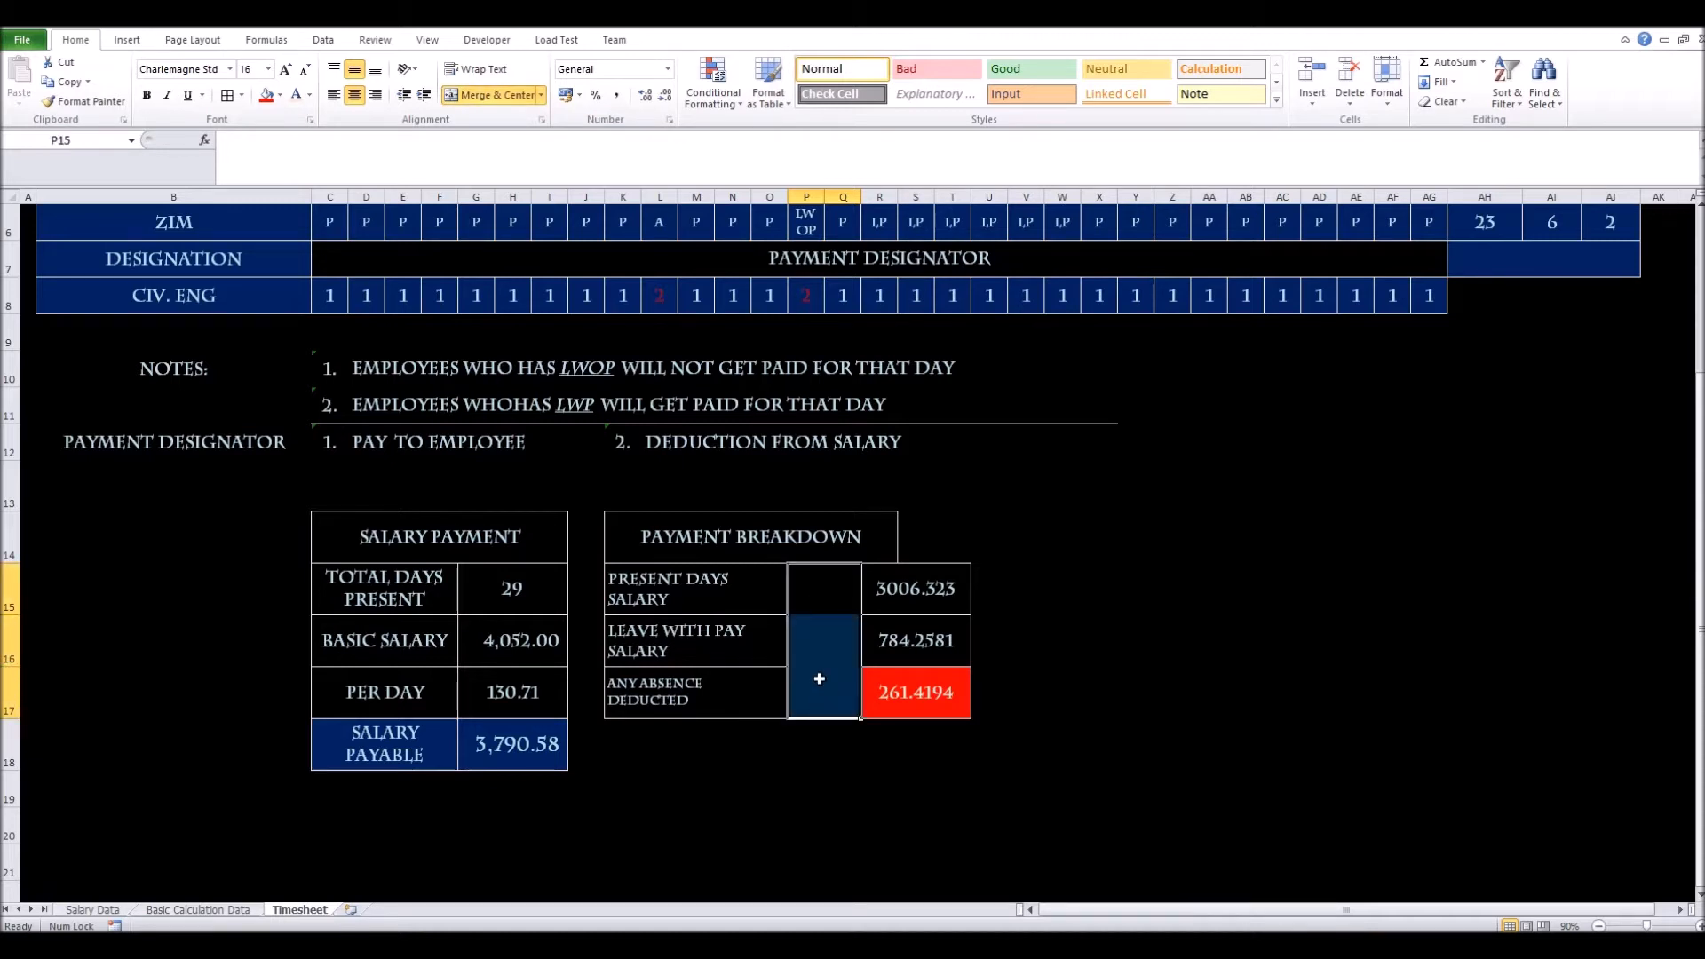
click(818, 679)
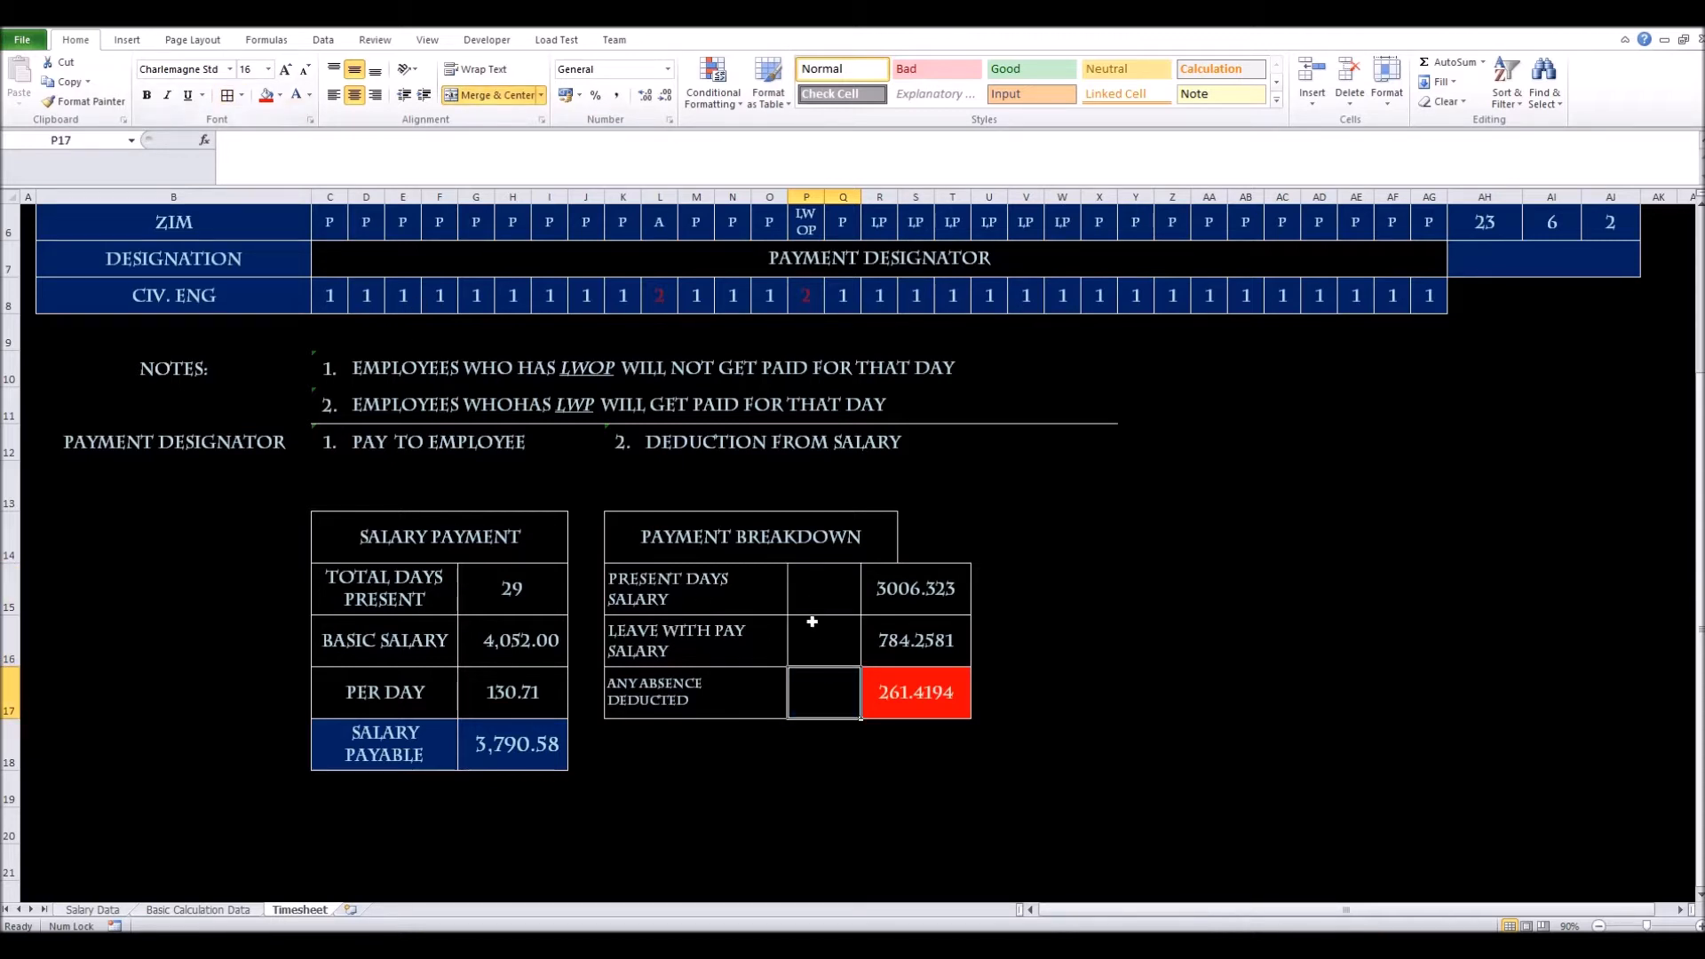
Re-merge and centre the PAYMENT BREAKDOWN header across the full table width
drag(703, 531, 962, 540)
click(482, 90)
click(481, 90)
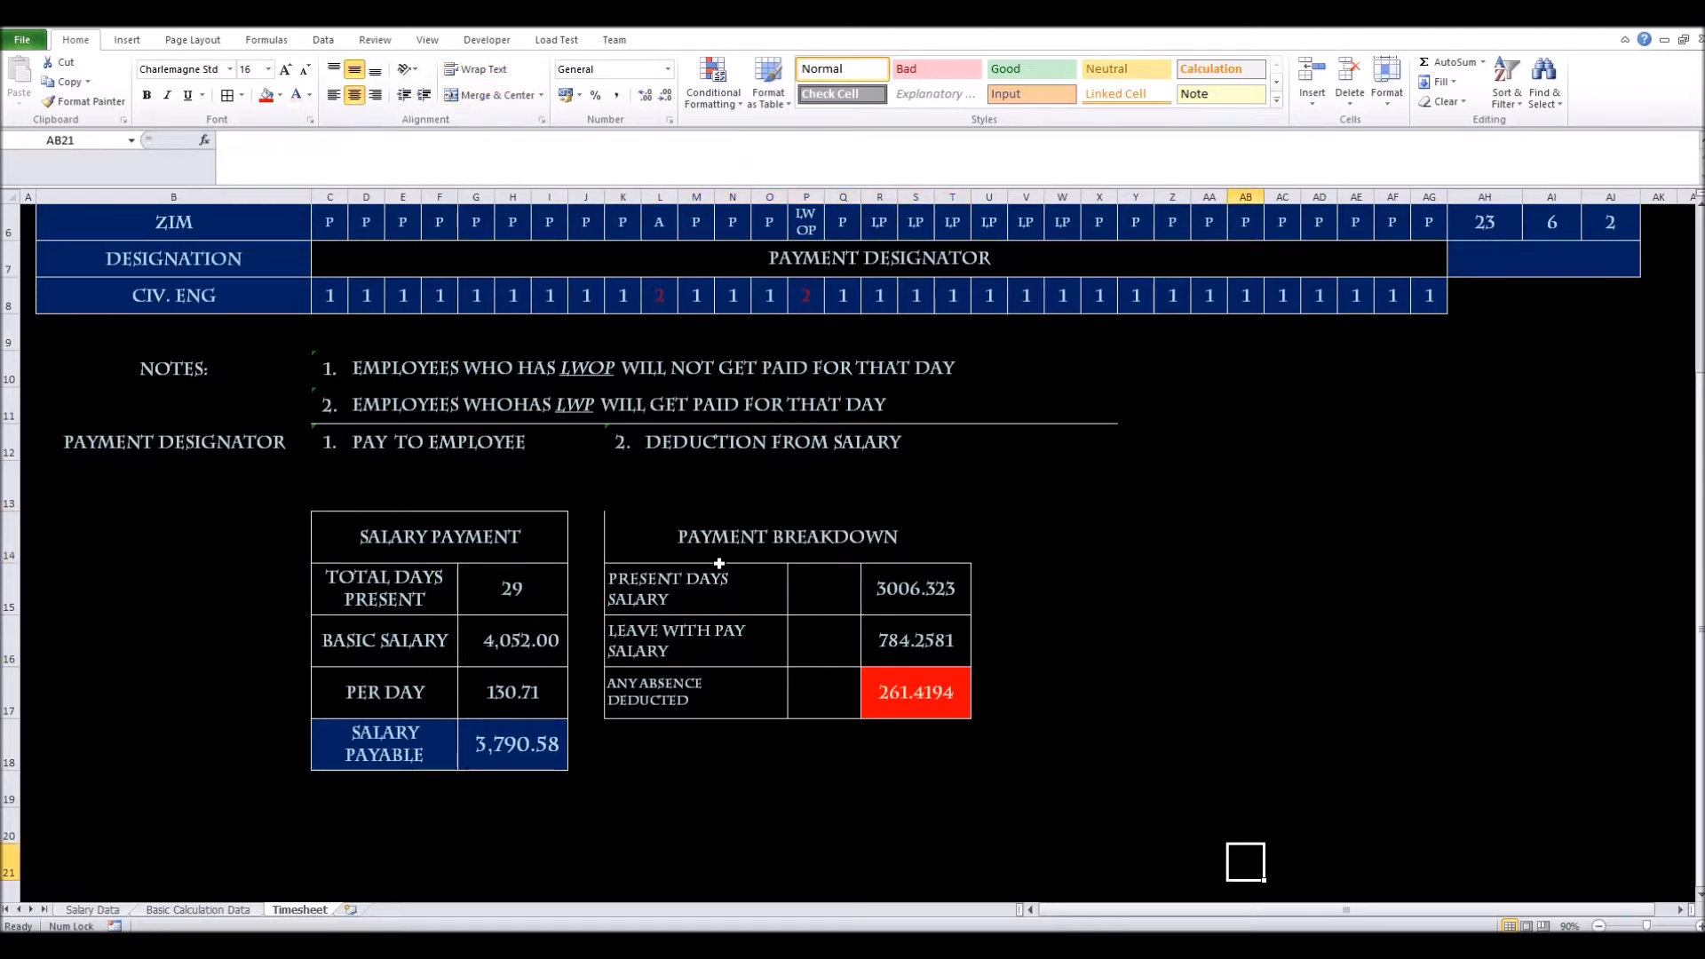
click(941, 781)
click(814, 601)
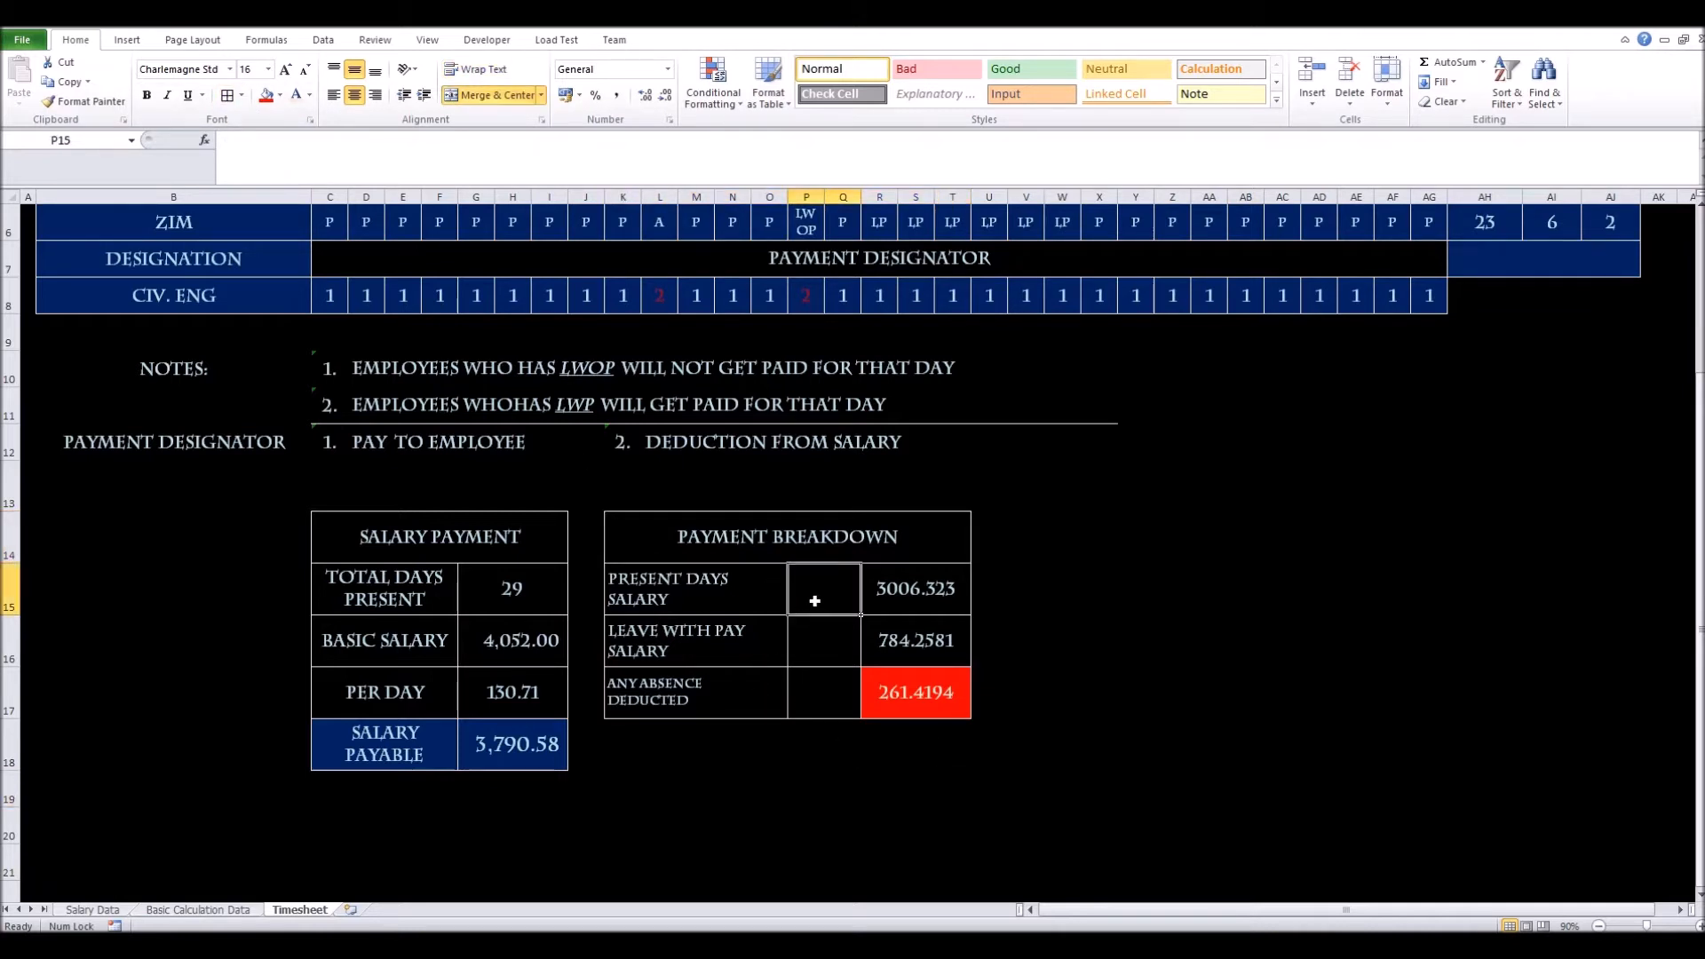
Link P15, P16 and P17 to AH6, AI6 and AJ6, showing 23, 6 and 2 days
text(+)
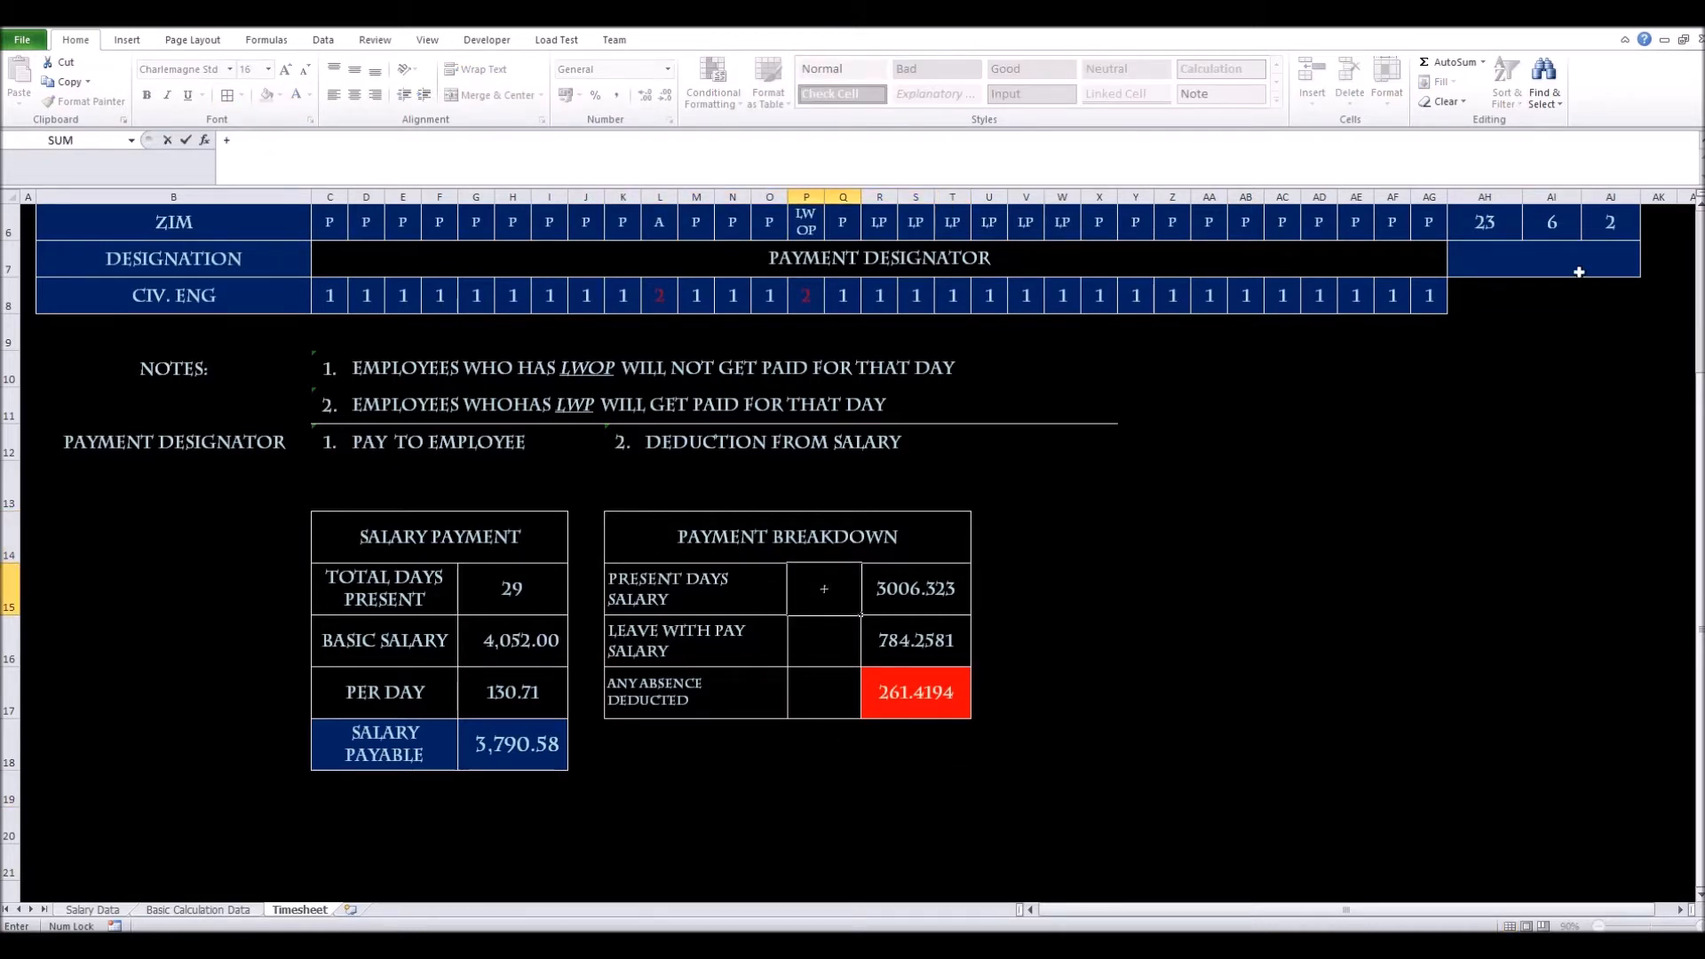
click(1486, 231)
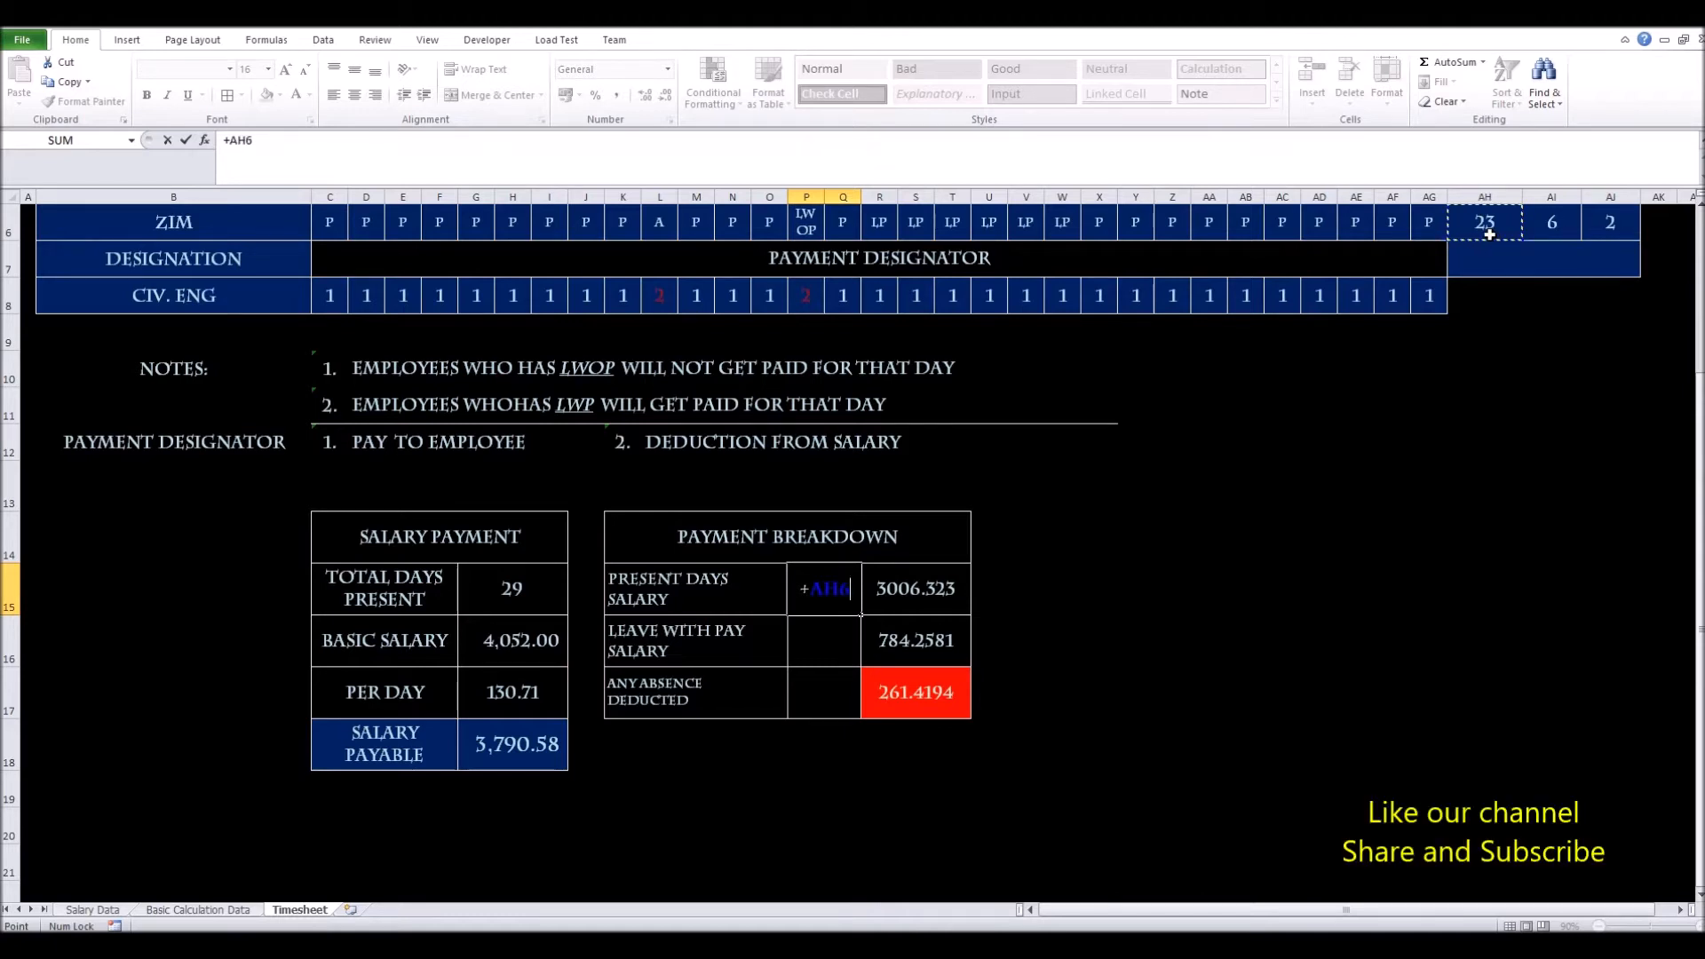
key(Return)
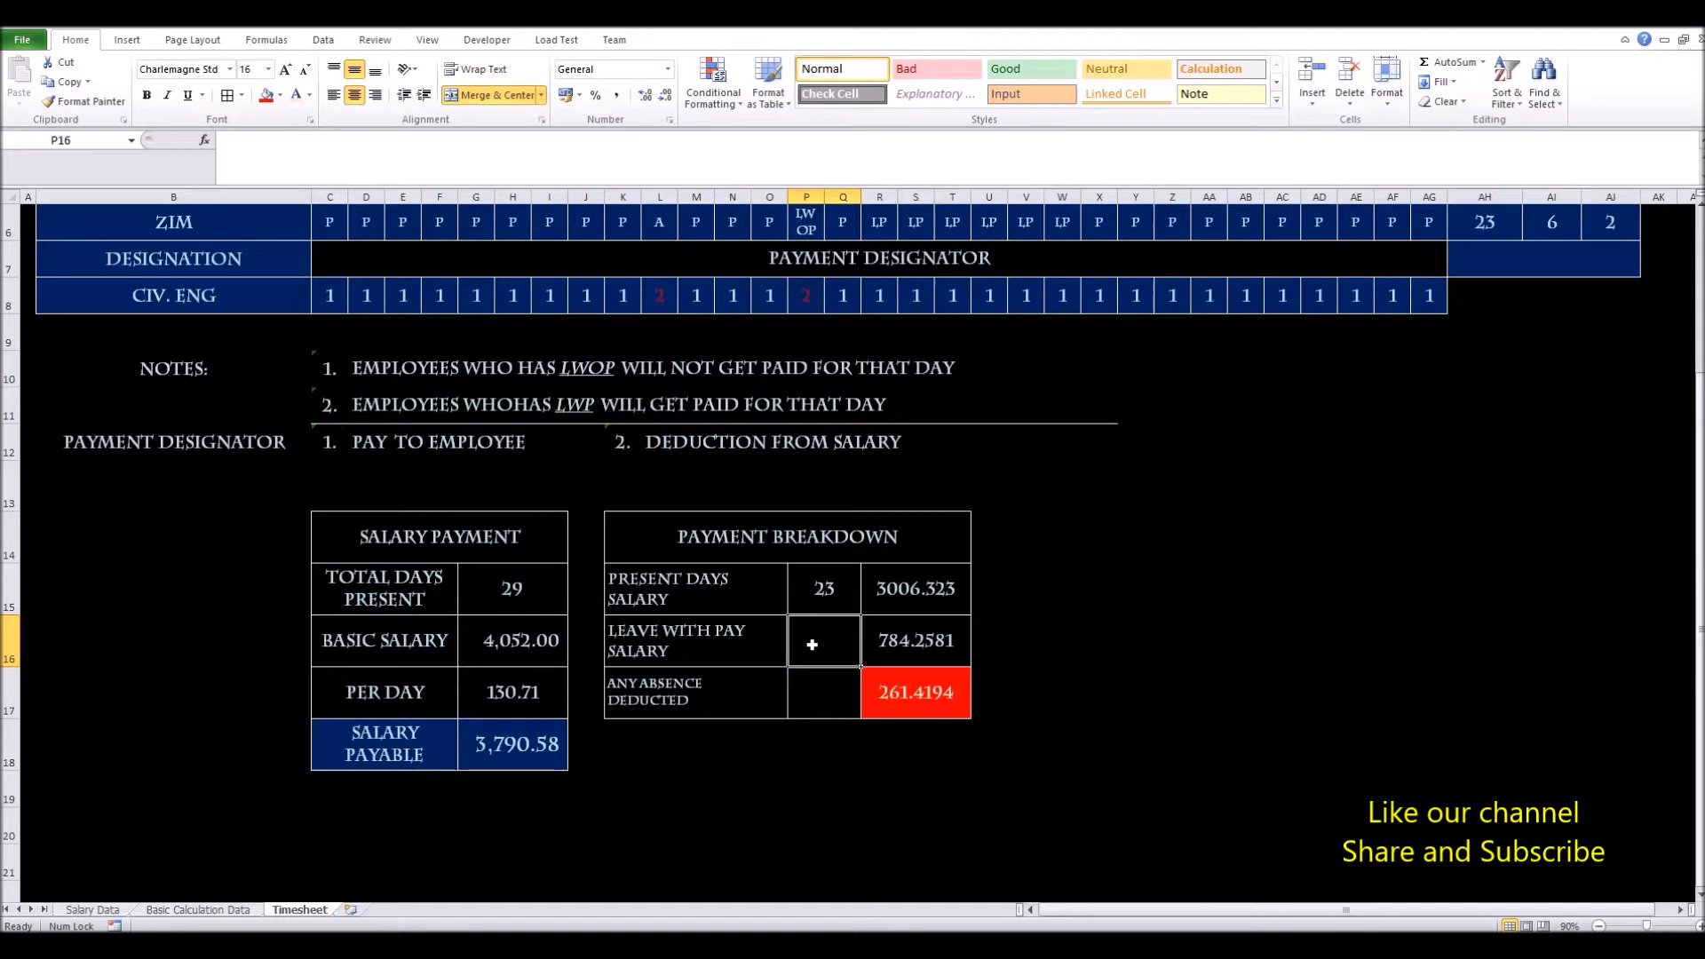
text(+)
click(1553, 225)
key(Return)
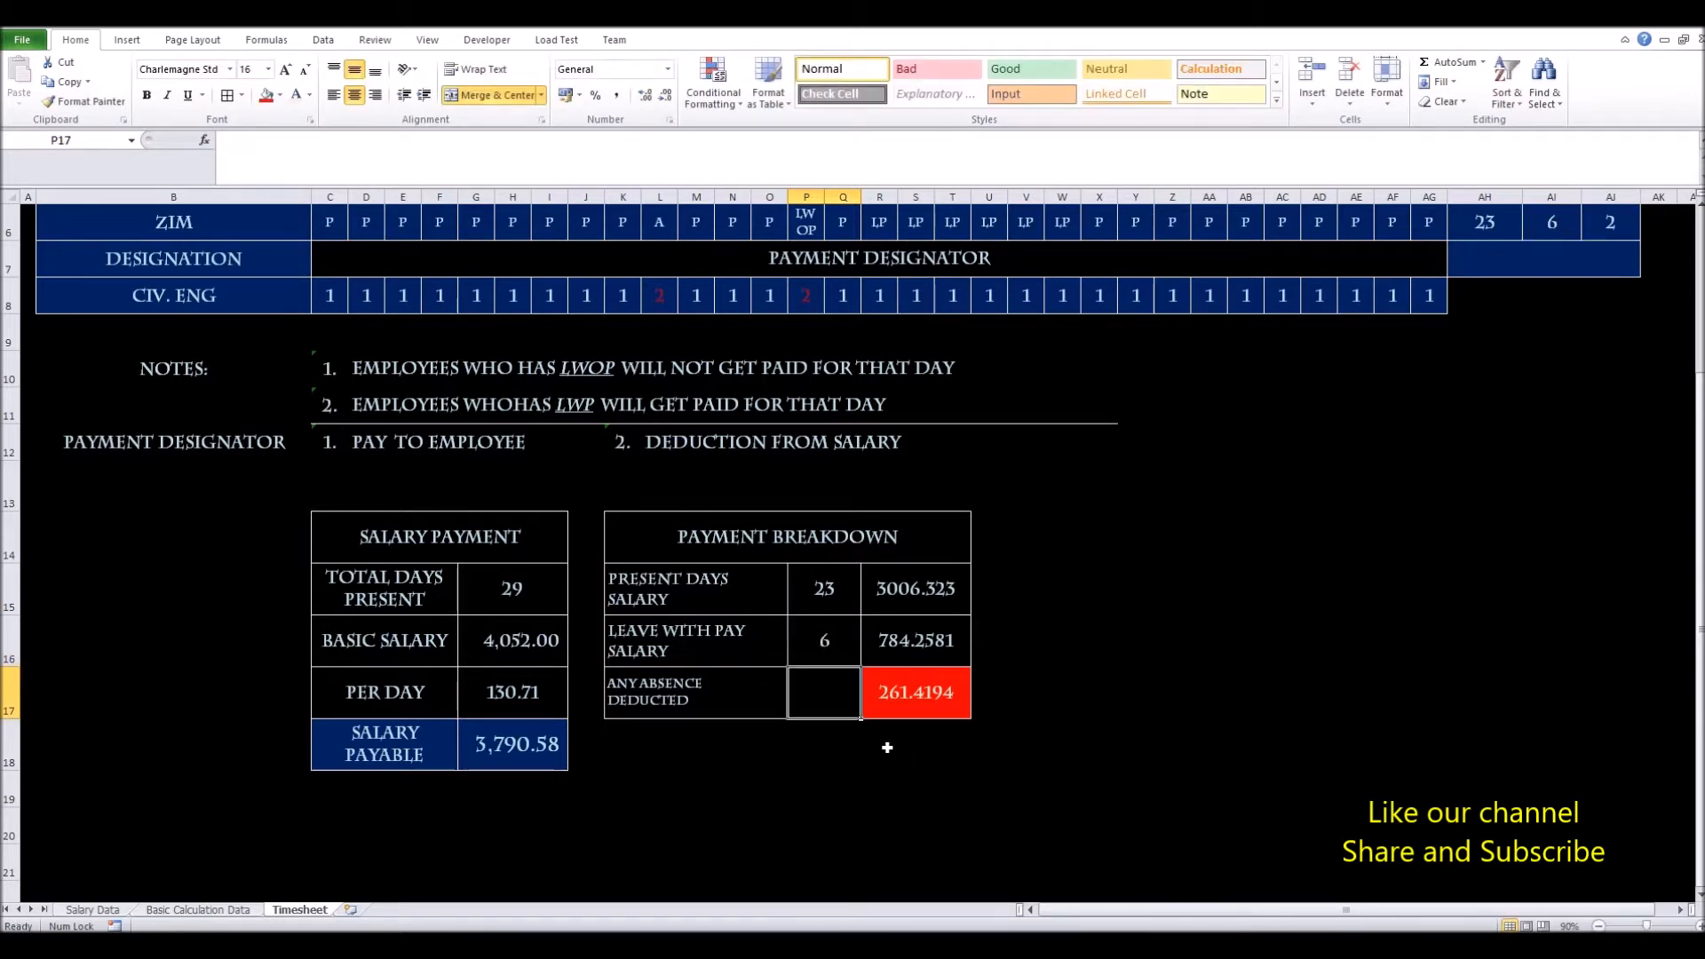
text(+)
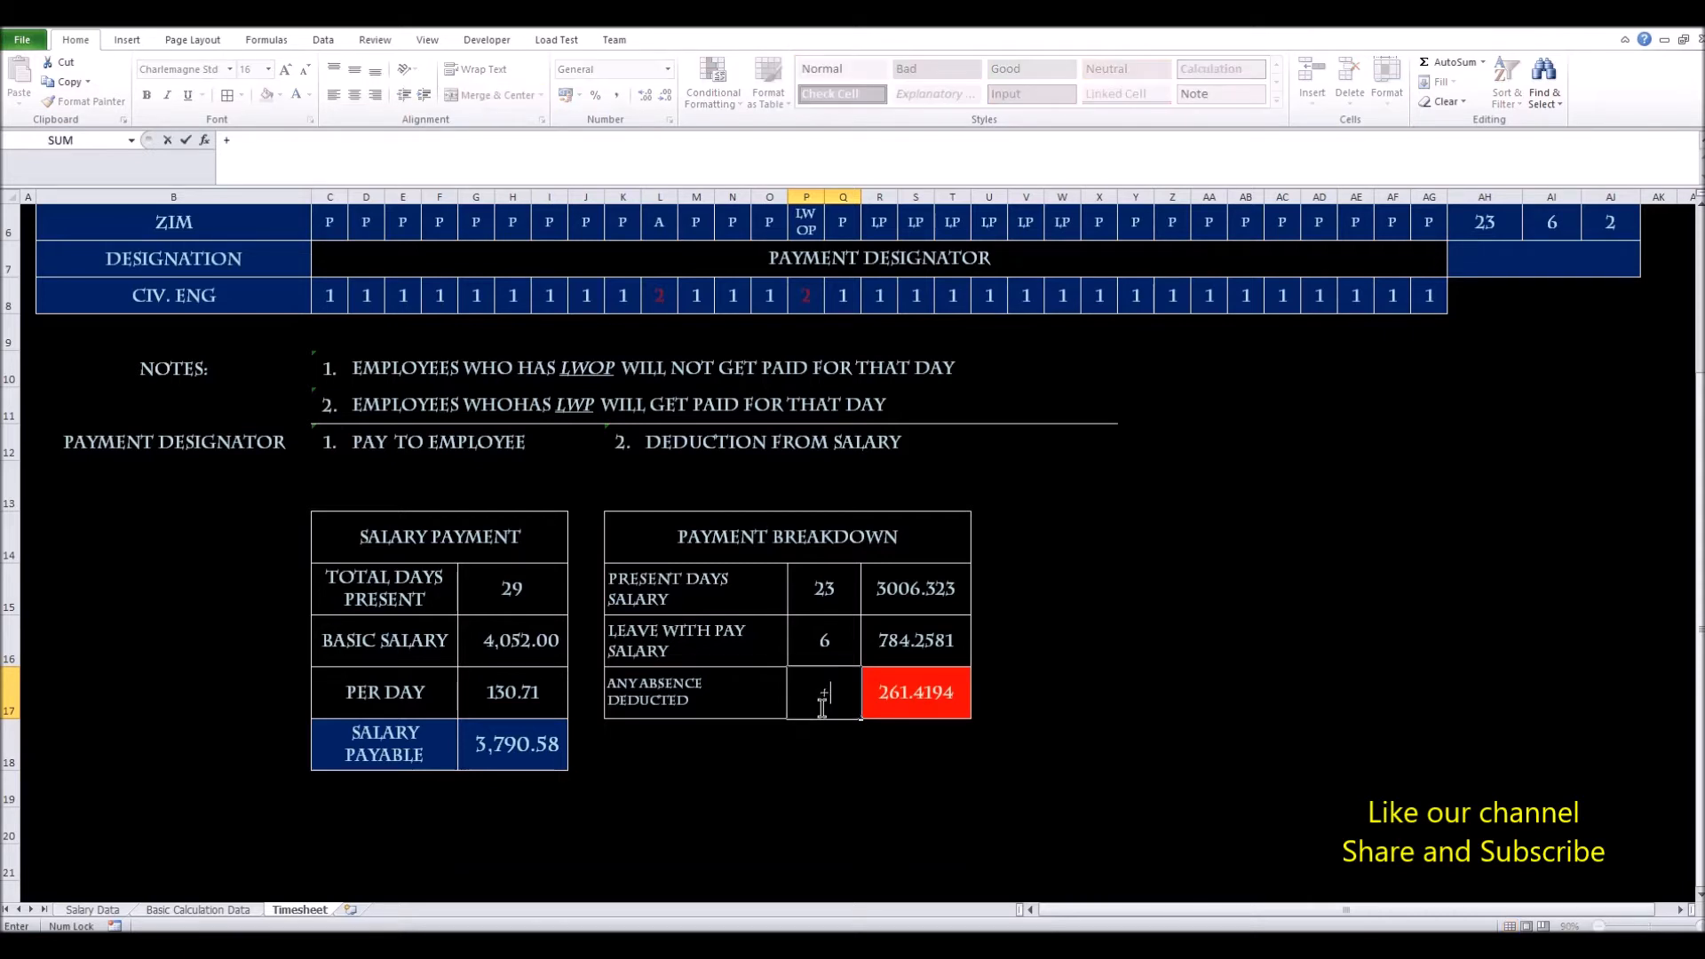
click(1603, 228)
key(Return)
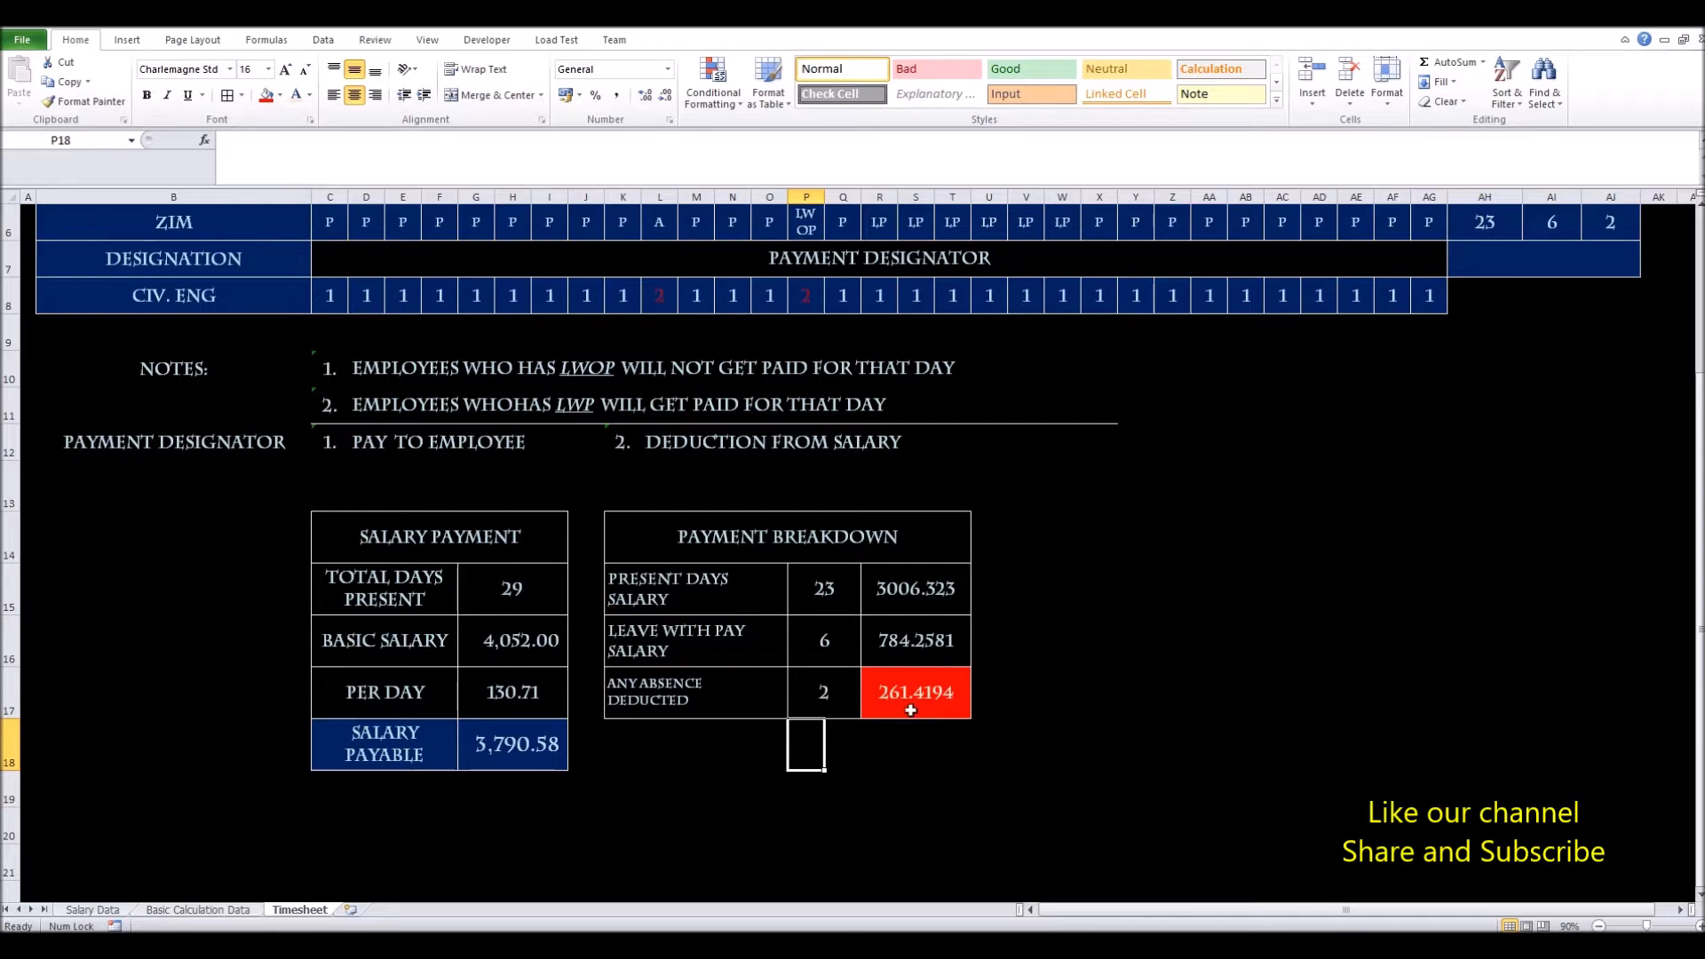
scroll(910, 710, up, 1)
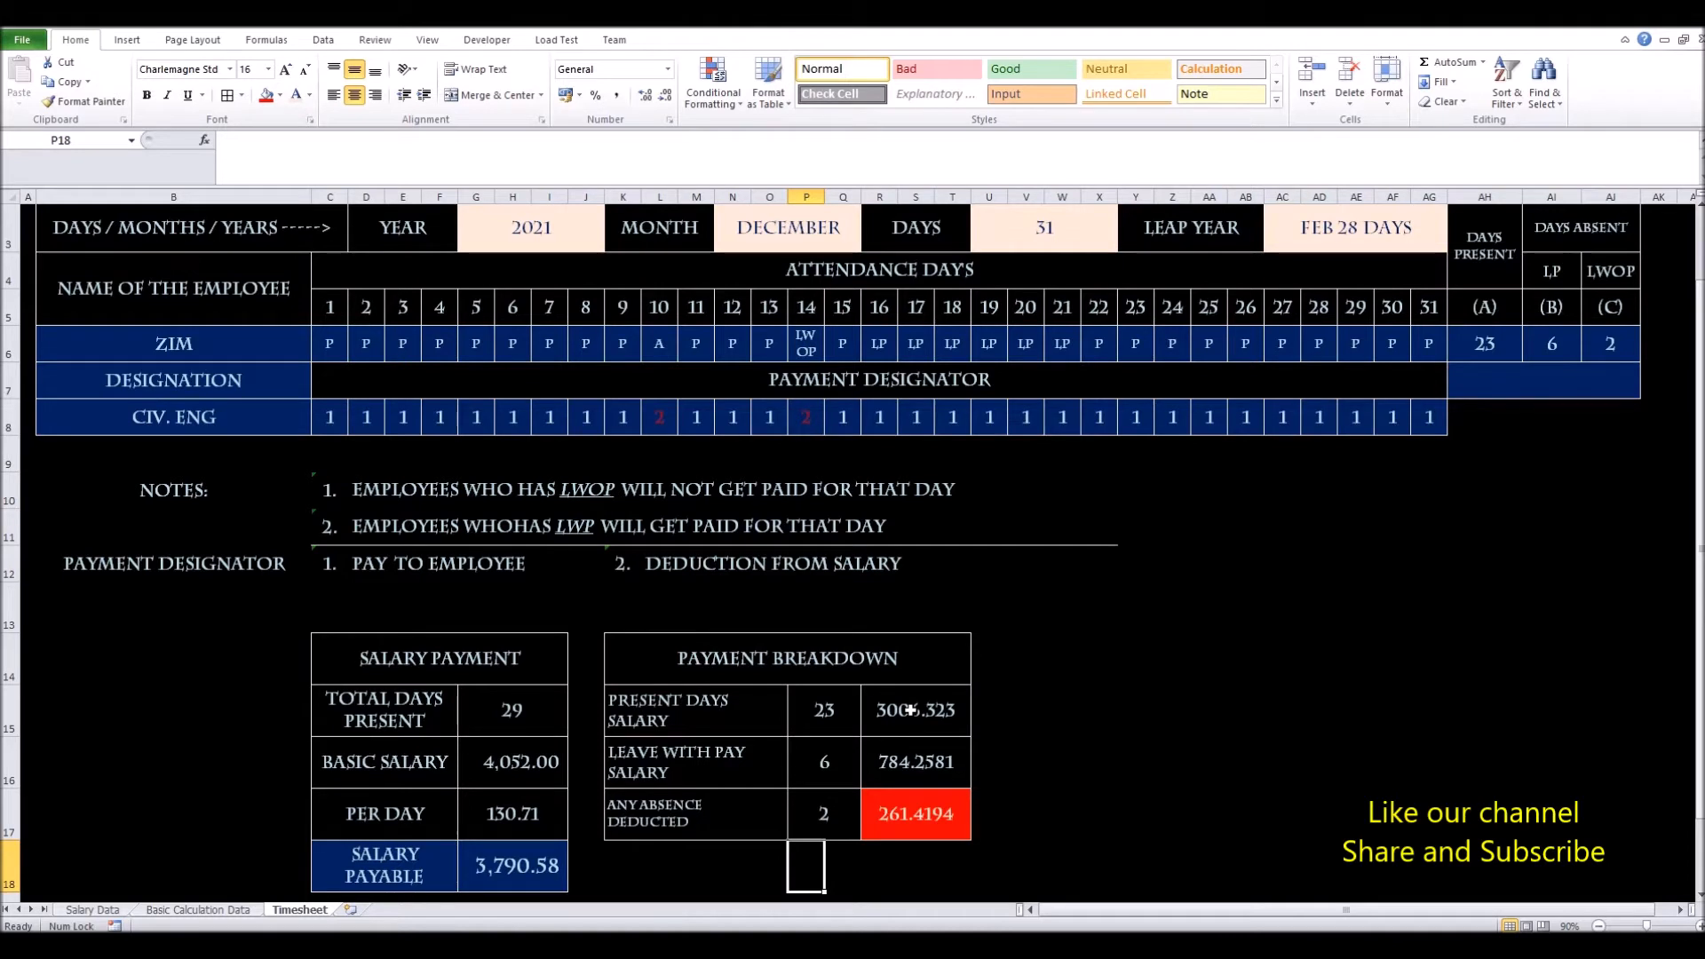
click(662, 345)
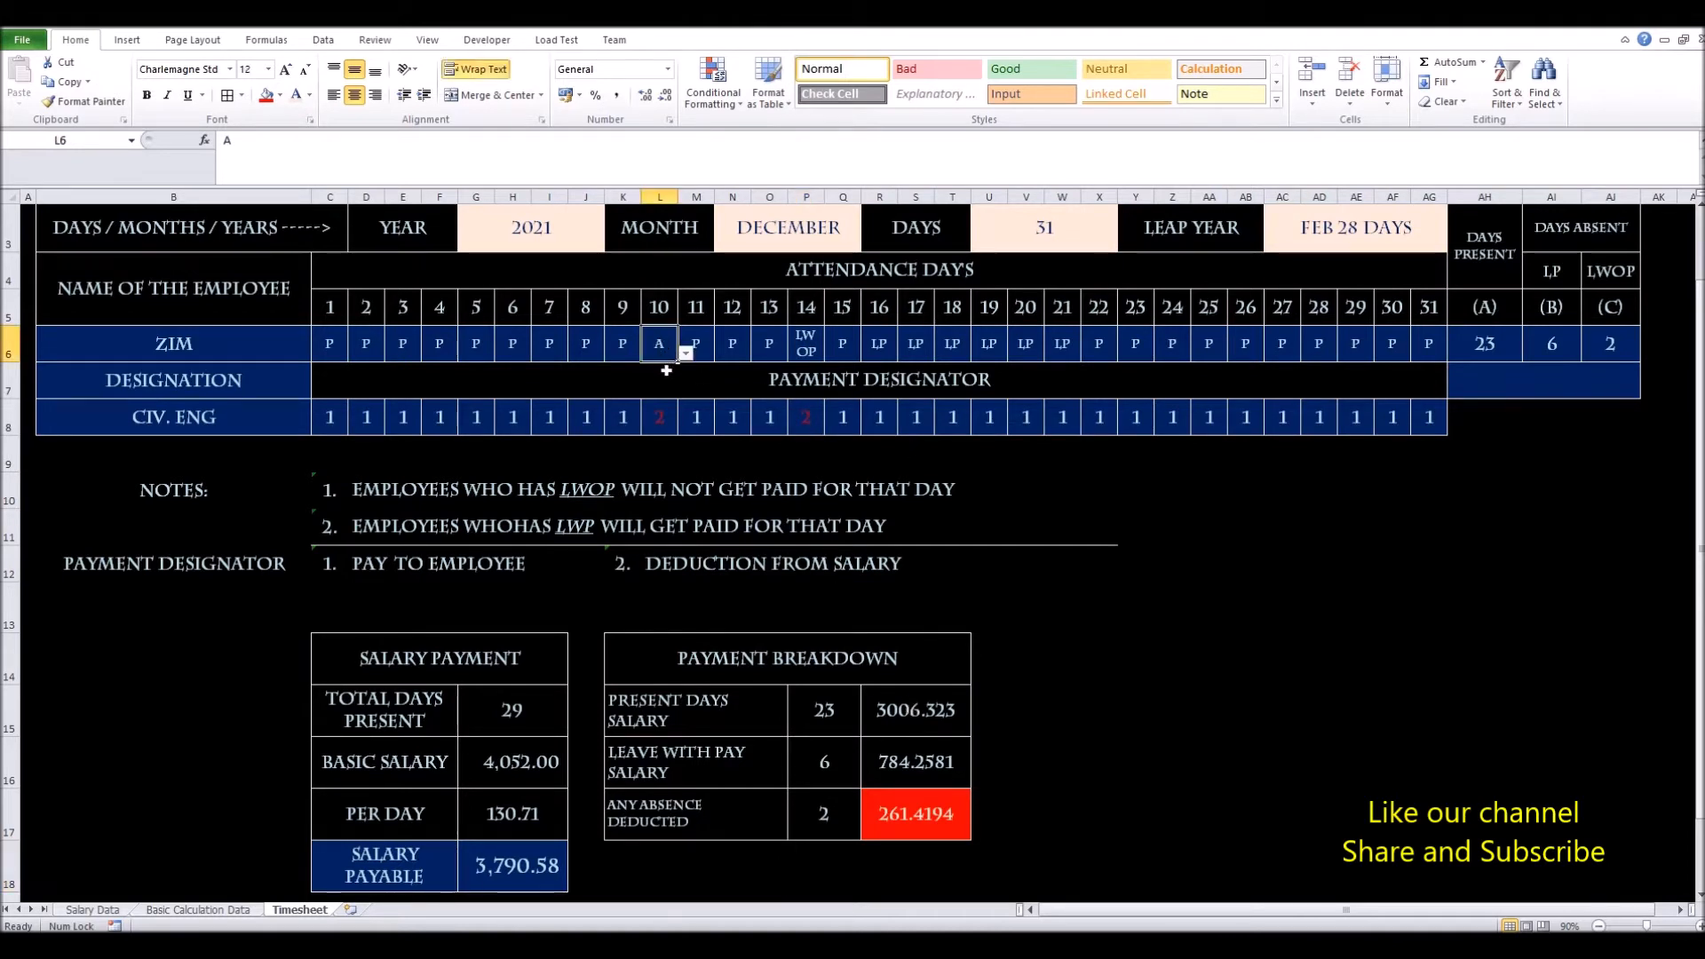
click(686, 355)
click(667, 390)
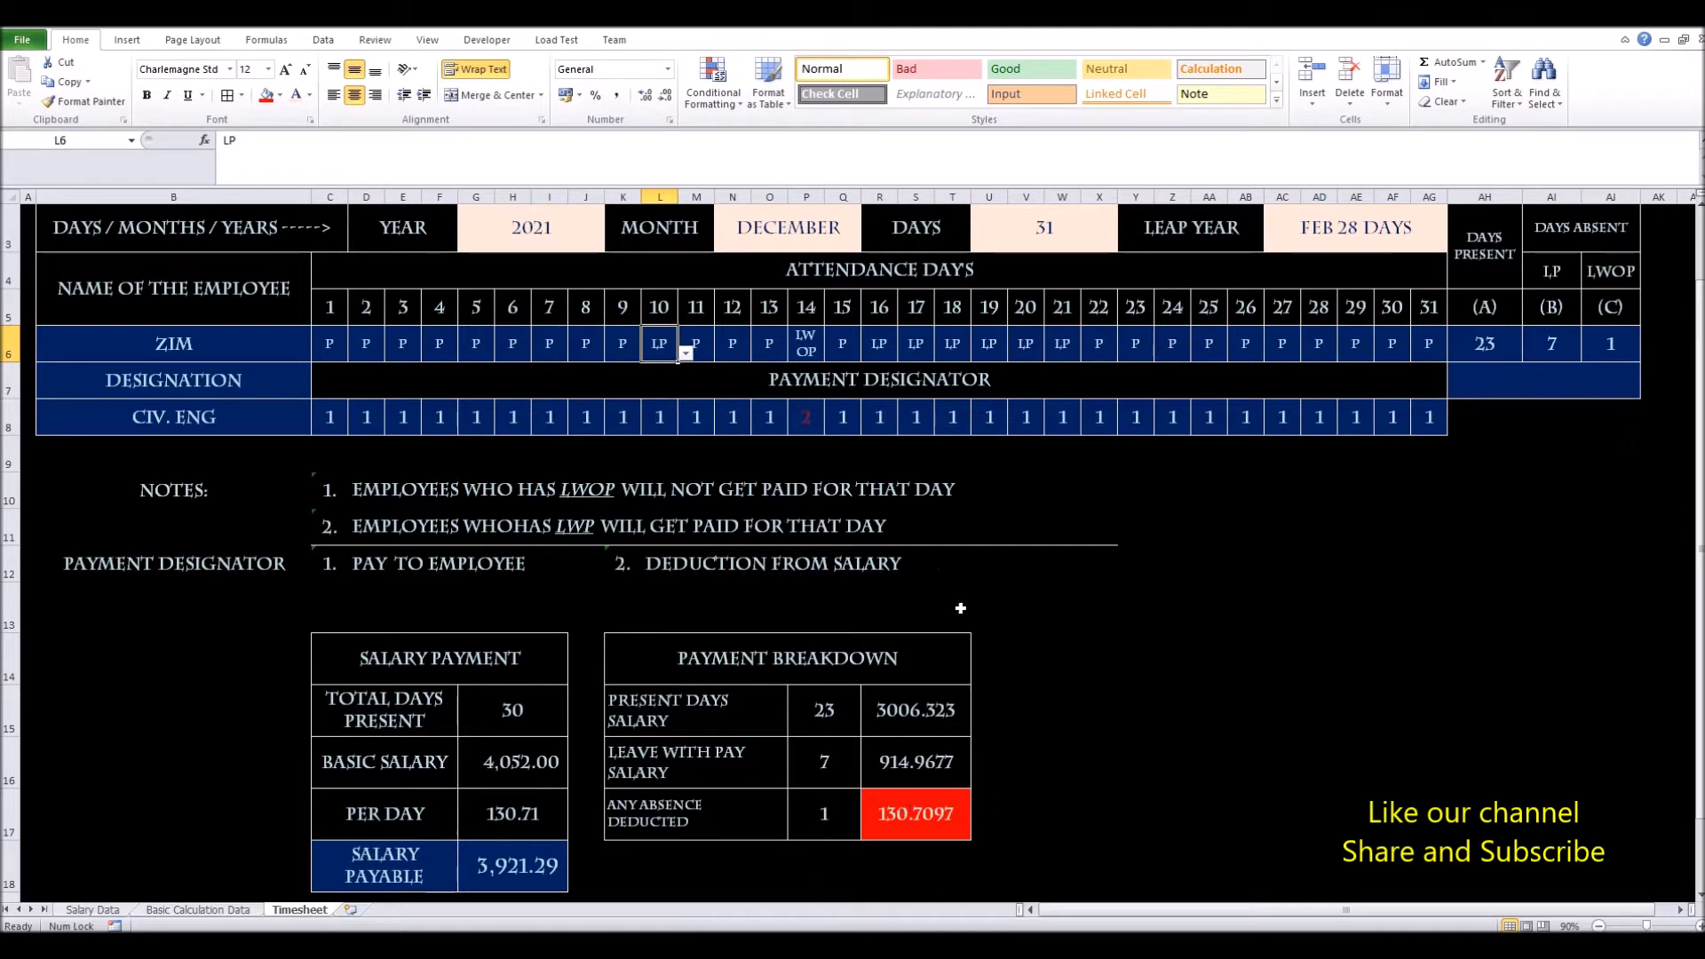
click(801, 352)
click(833, 354)
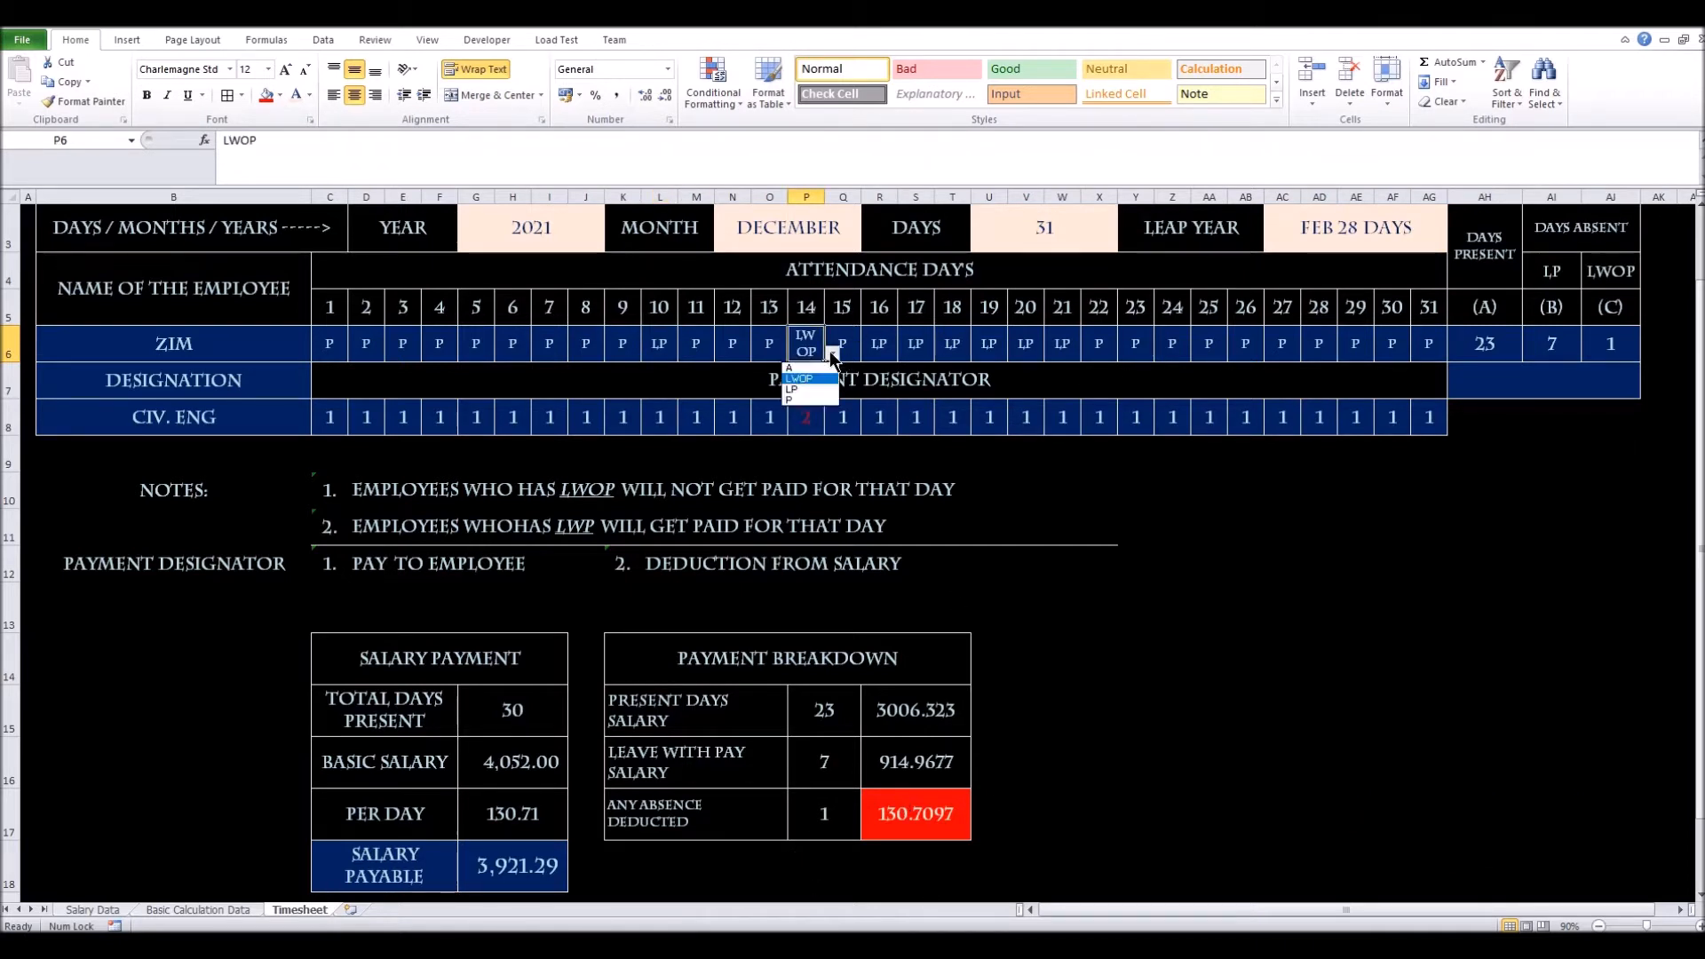
click(819, 400)
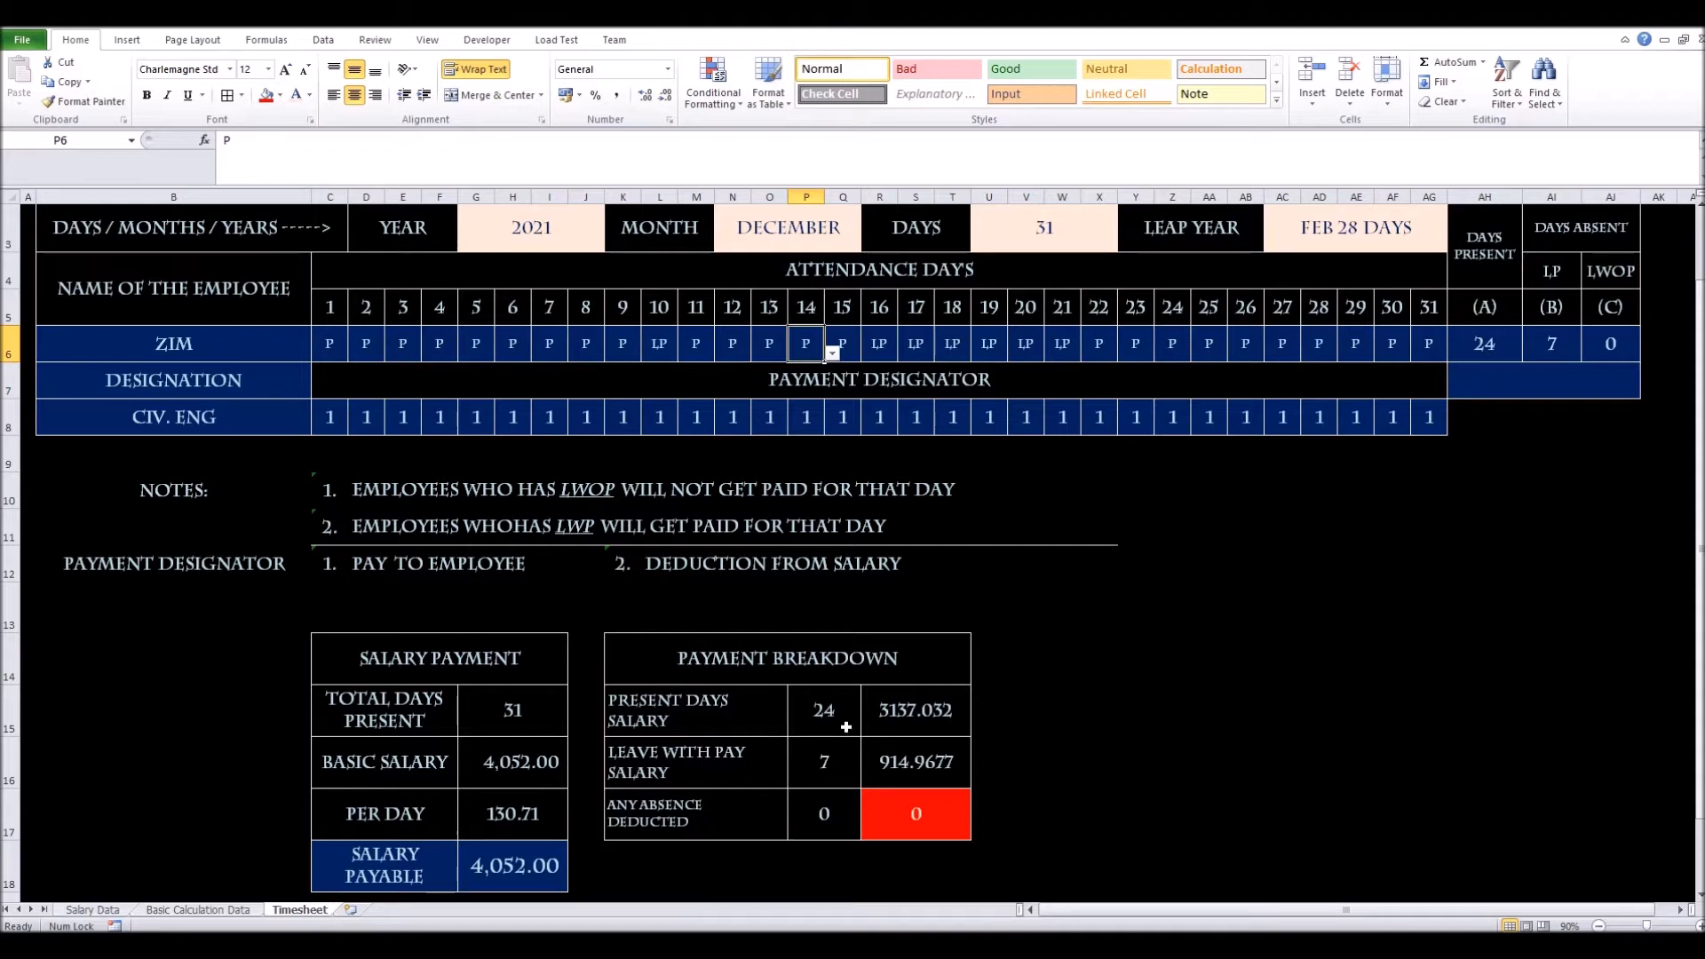
click(818, 768)
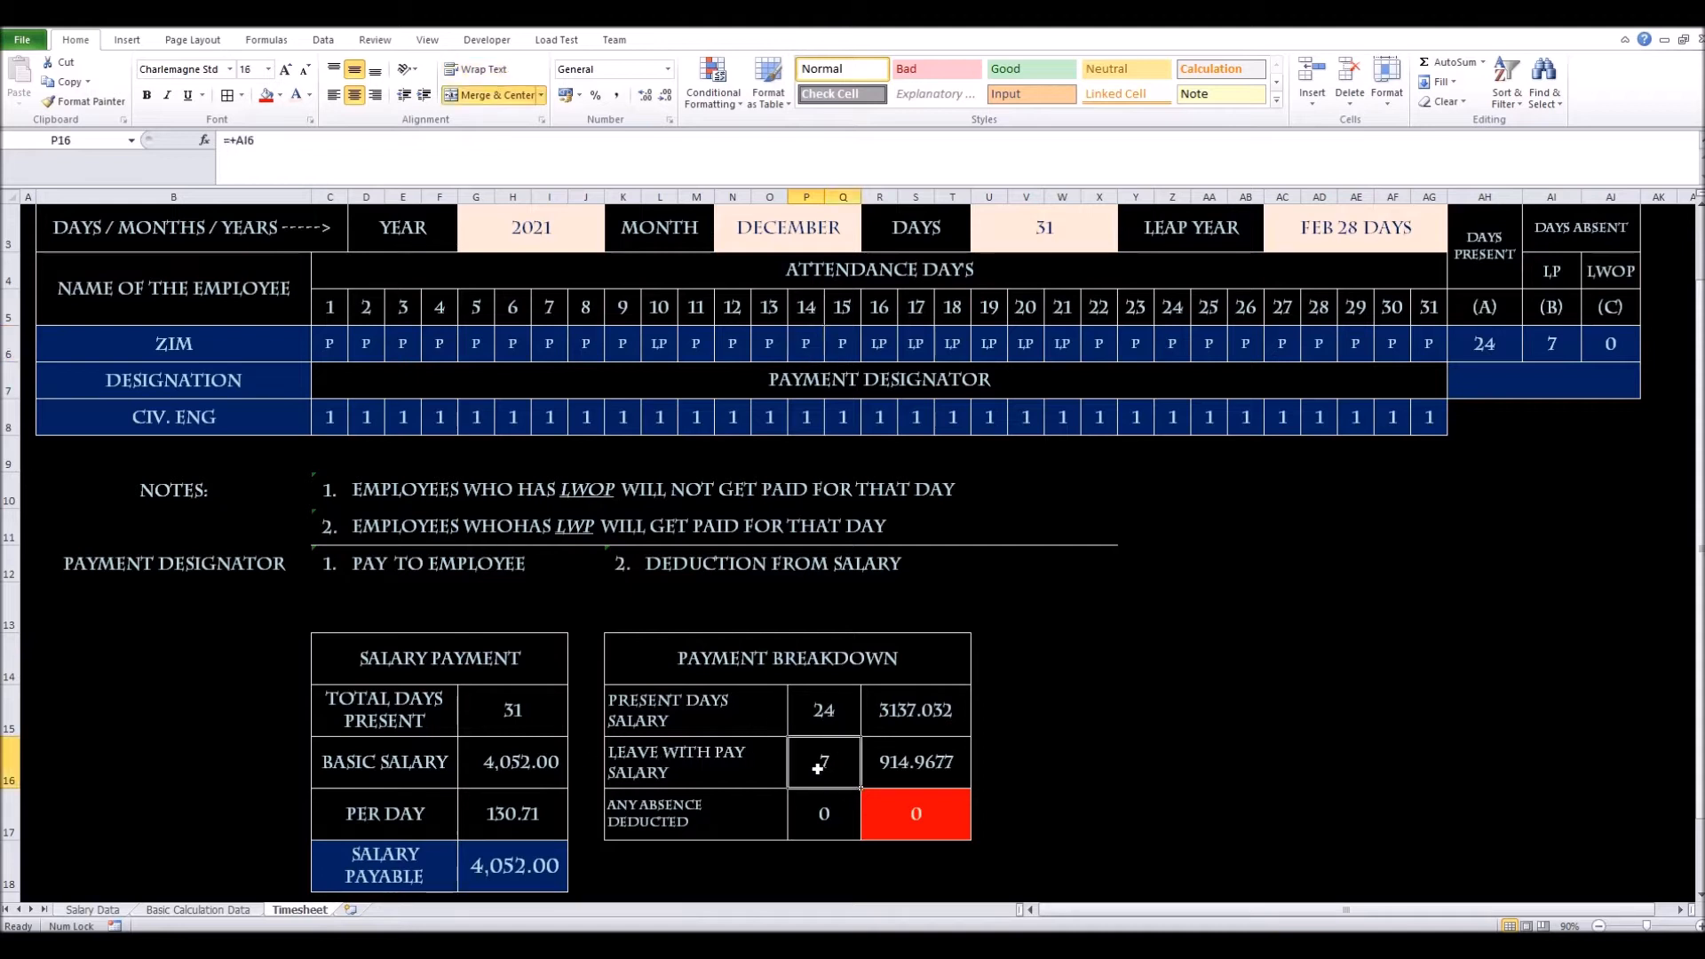
Check the present-days formula =+AH6, then bring up the Review ribbon
click(814, 720)
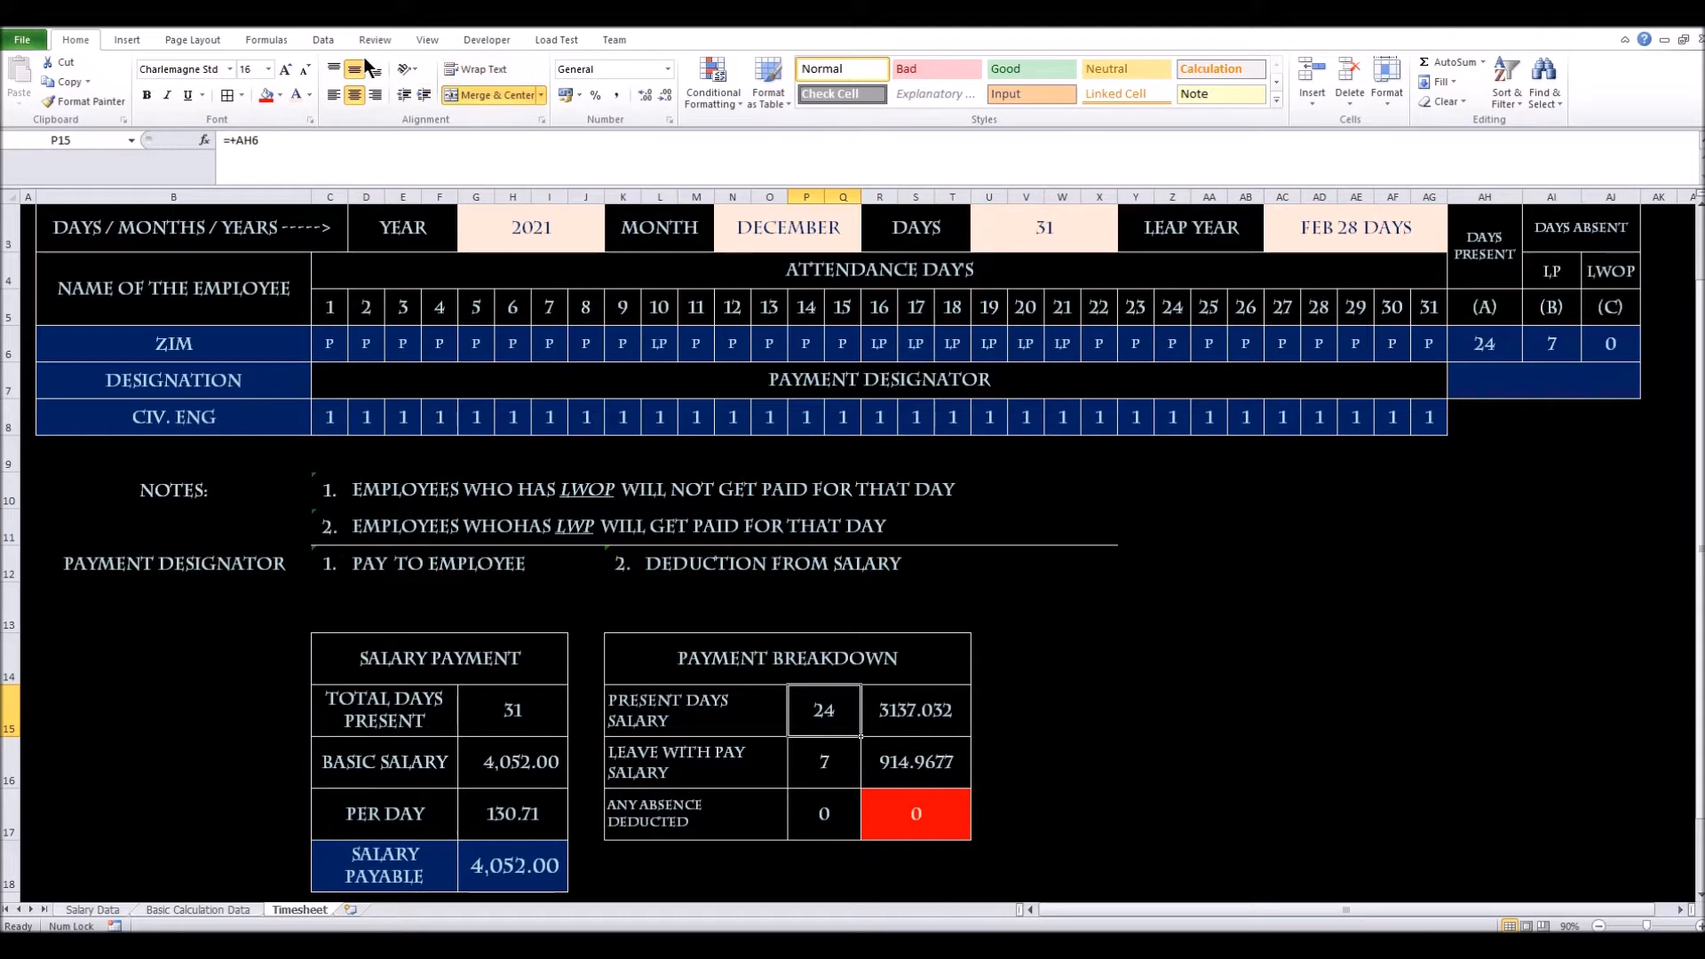
click(389, 37)
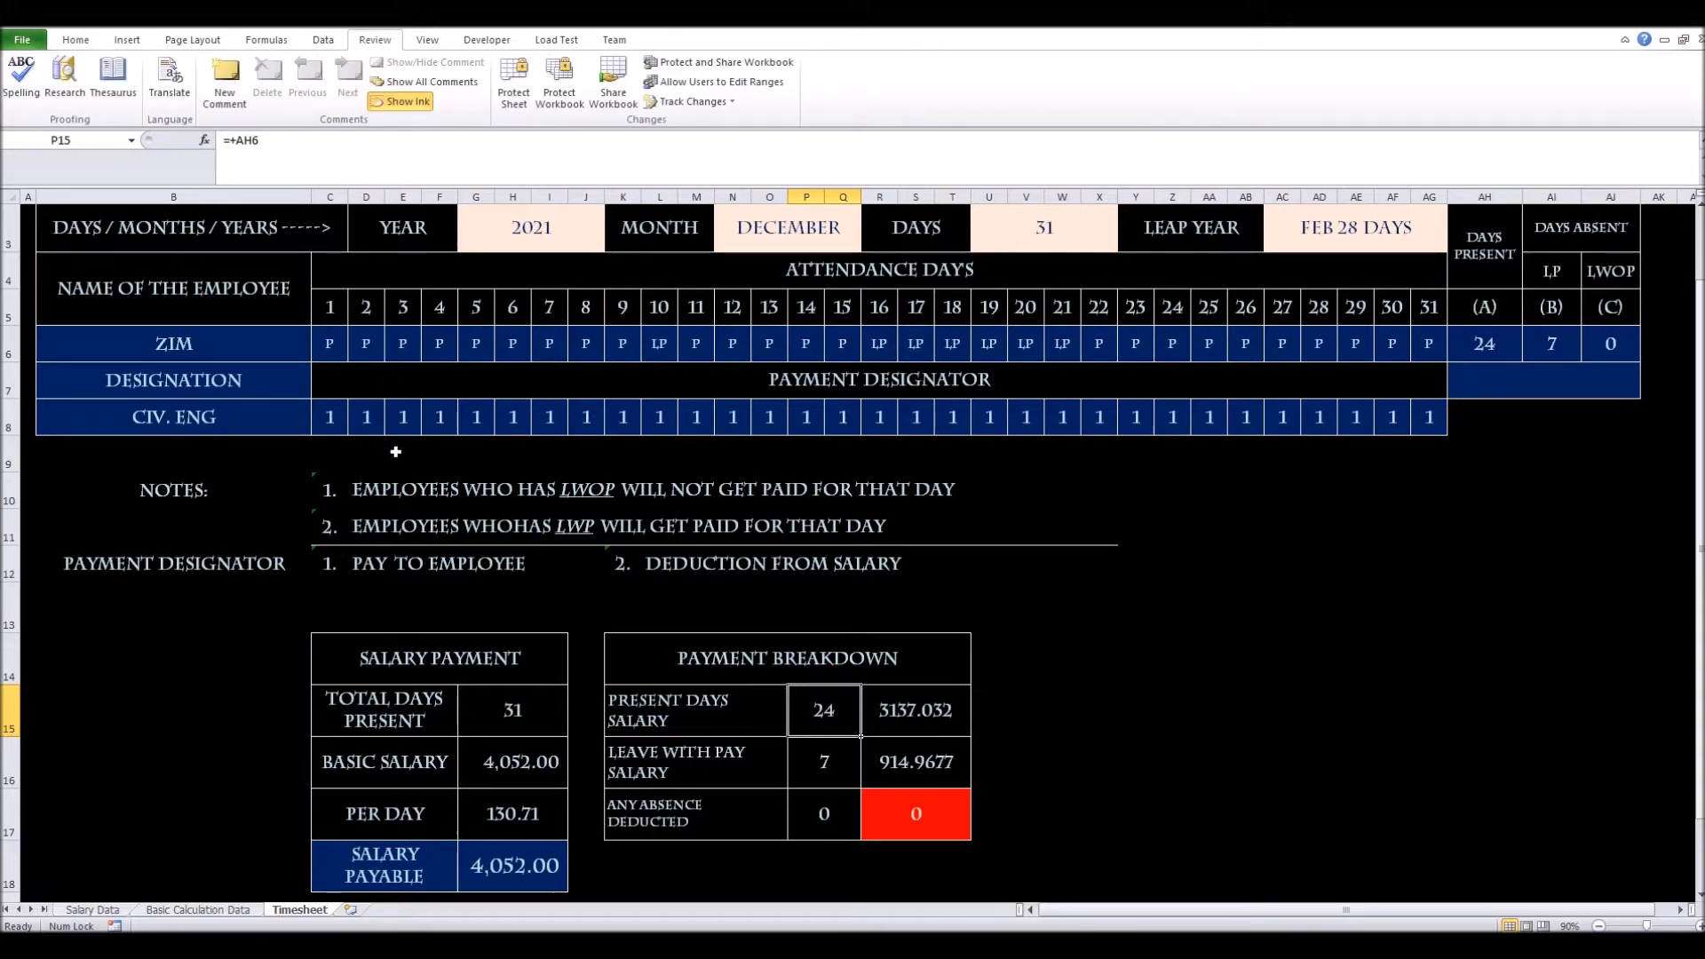
Multi-select G3, N3, U3, AI2 and the ZIM attendance row C6:AG6
scroll(395, 457, up, 1)
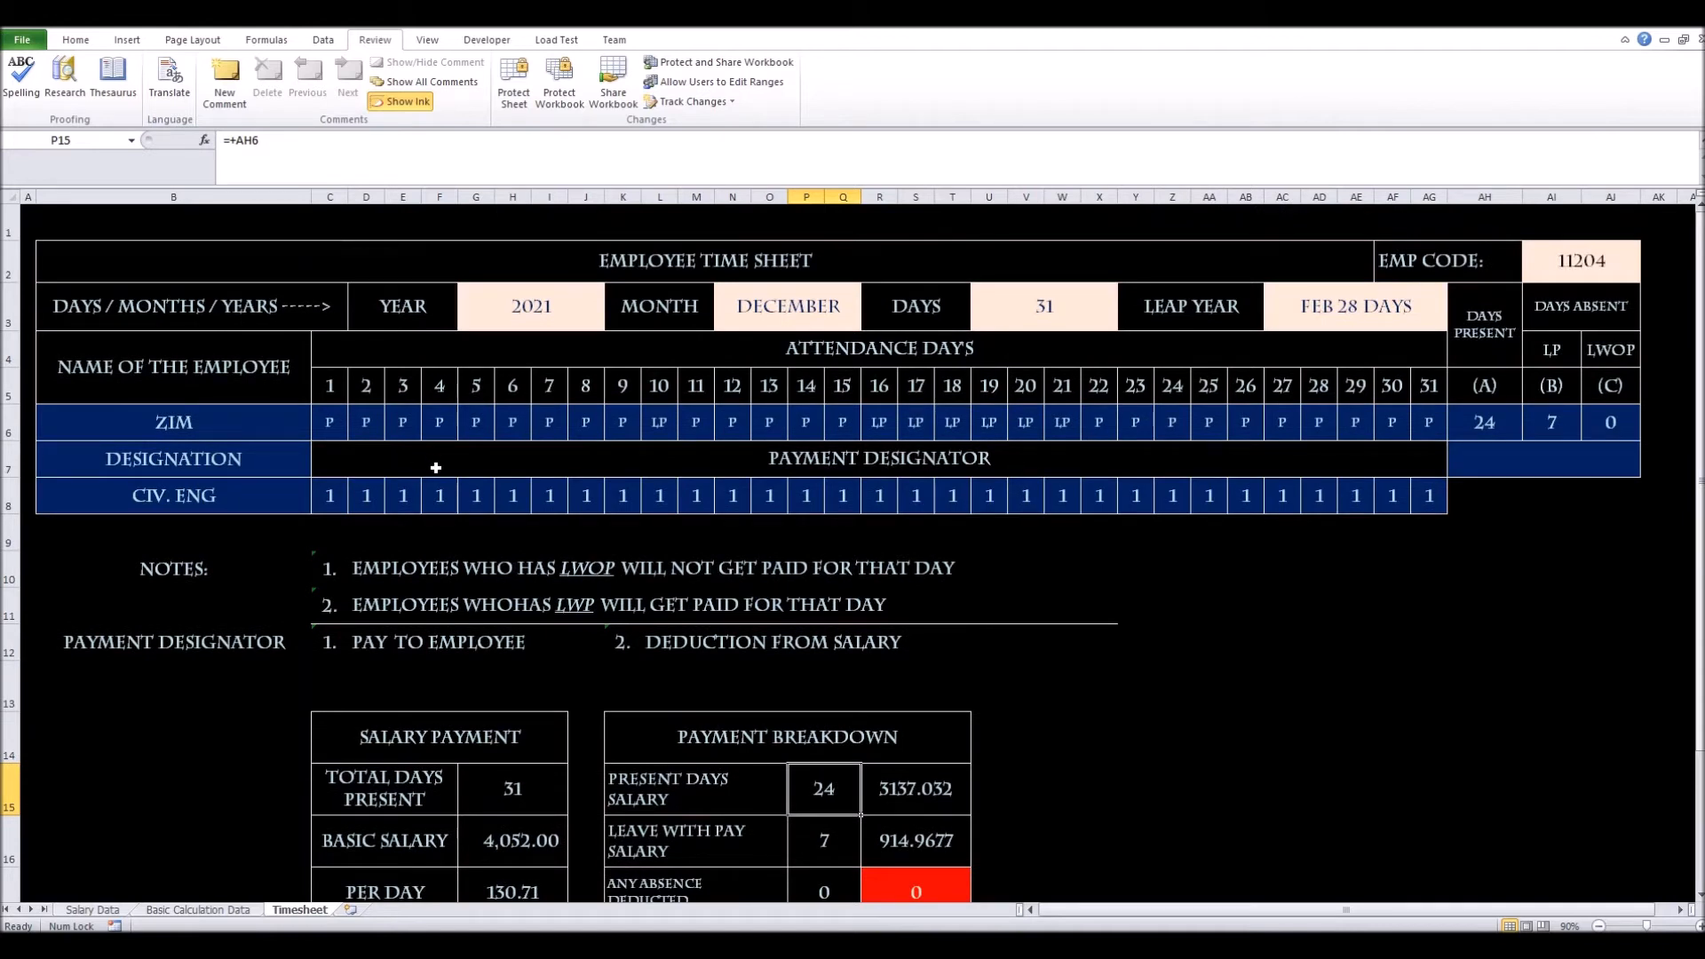
click(525, 307)
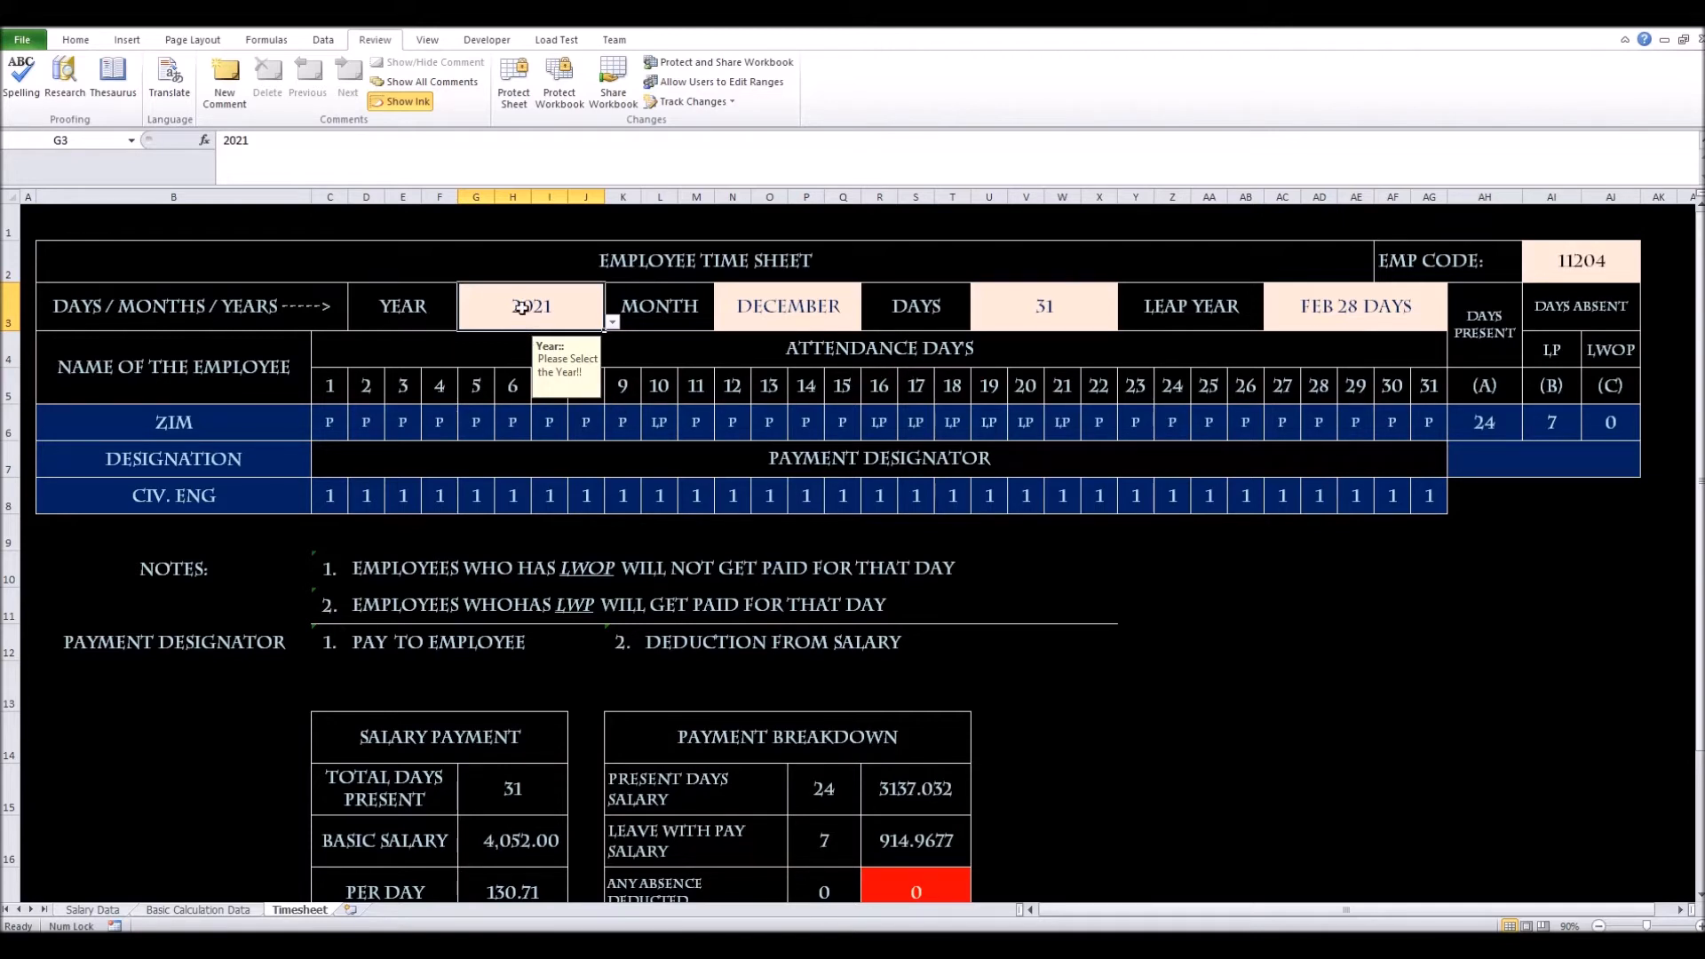
ctrl+click(742, 308)
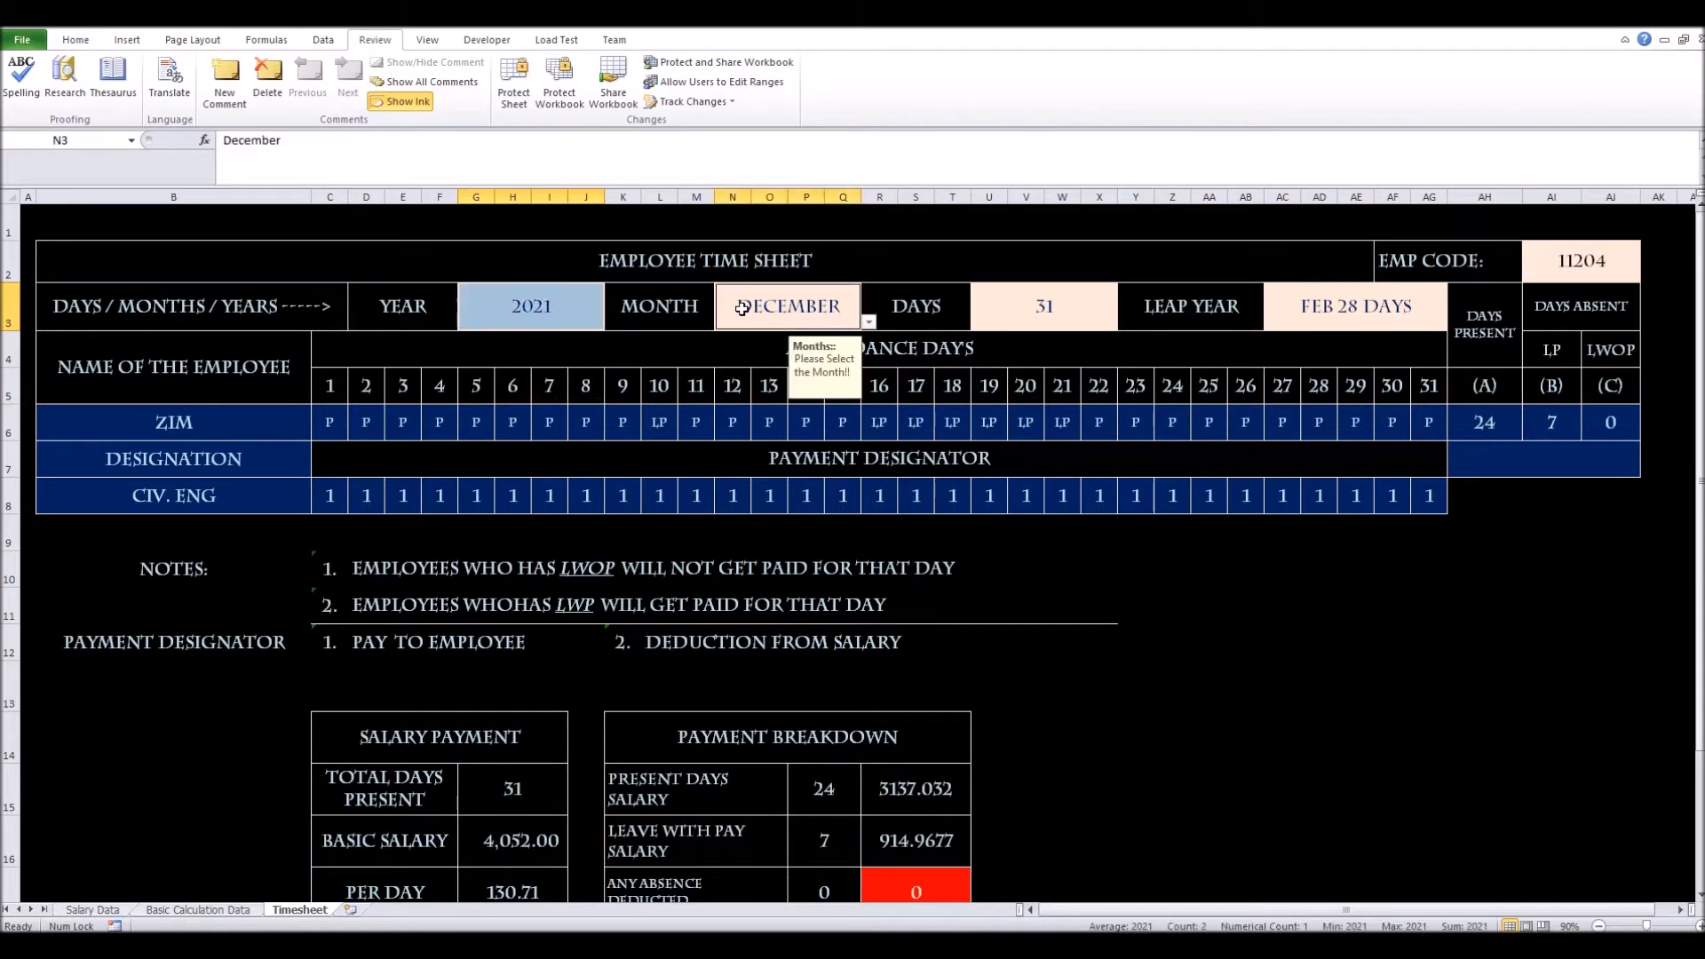
ctrl+click(1075, 302)
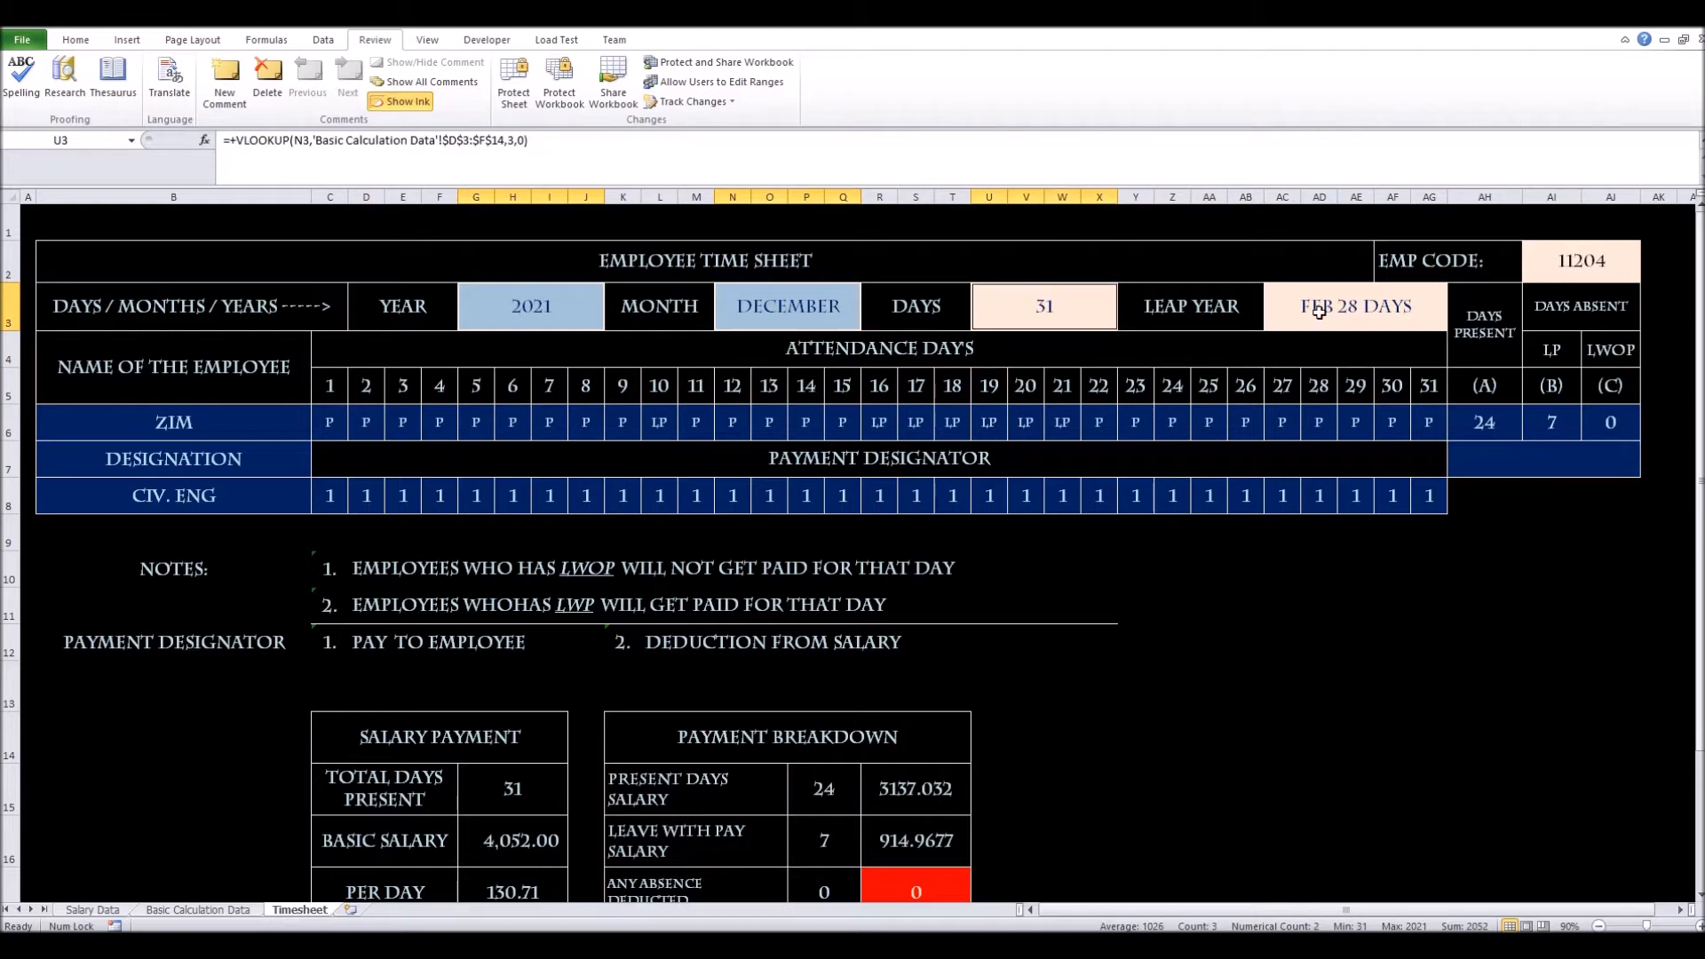
ctrl+click(1562, 269)
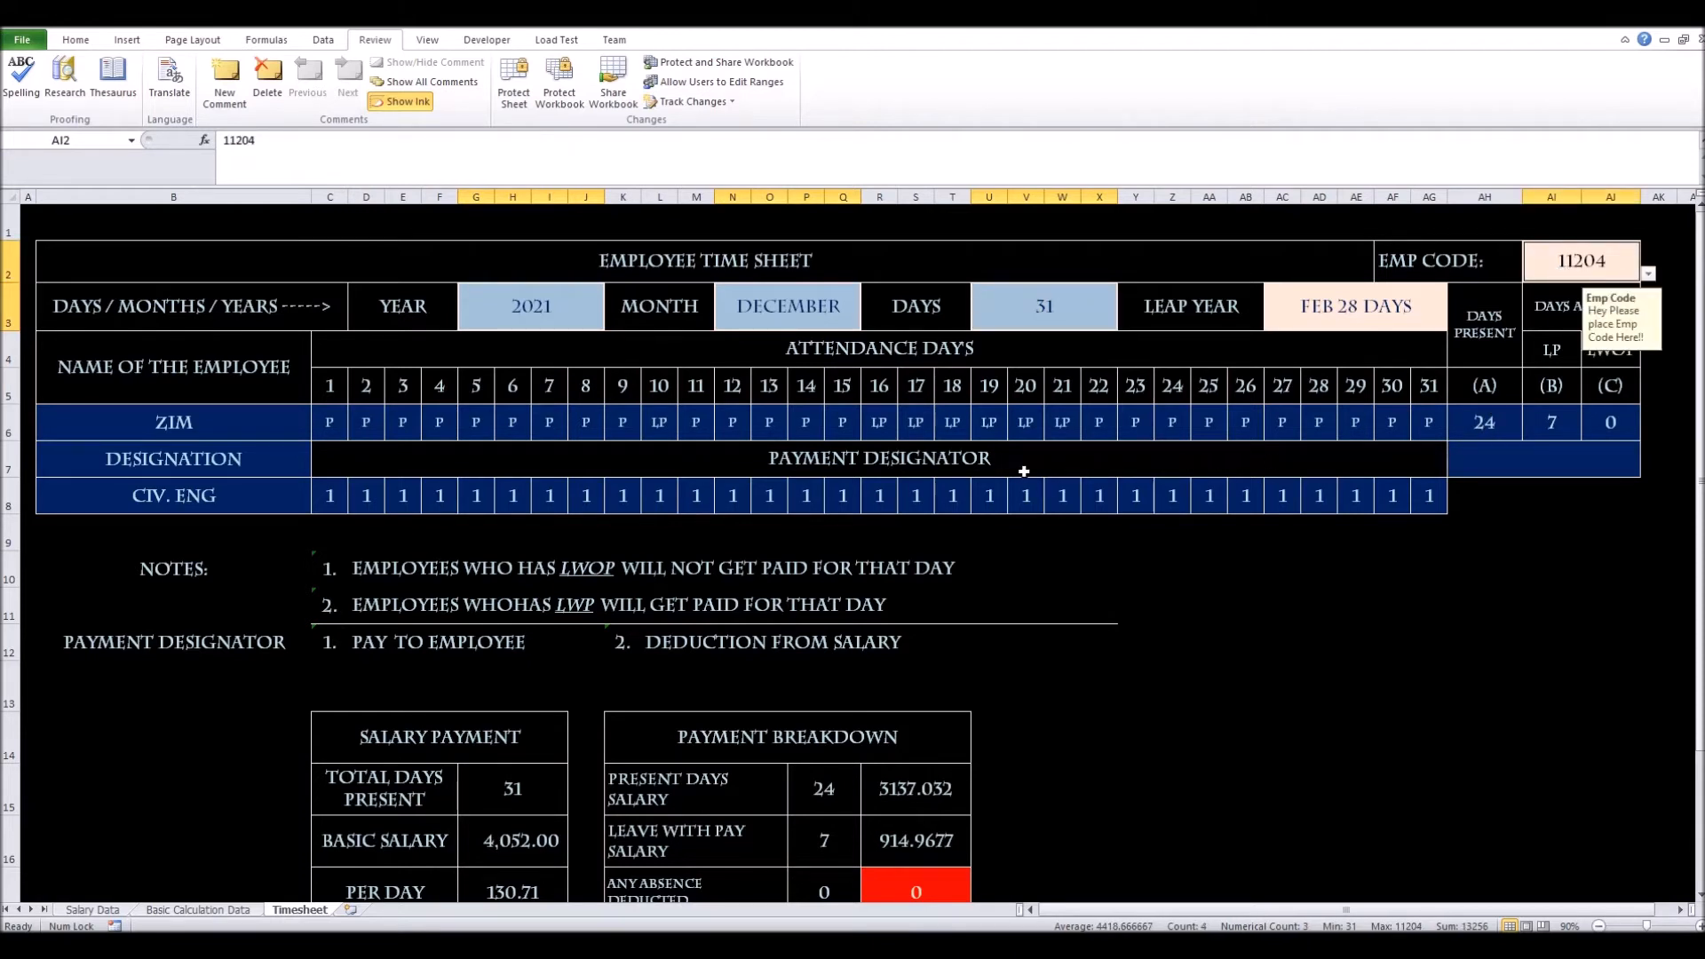
drag(328, 429, 1418, 426)
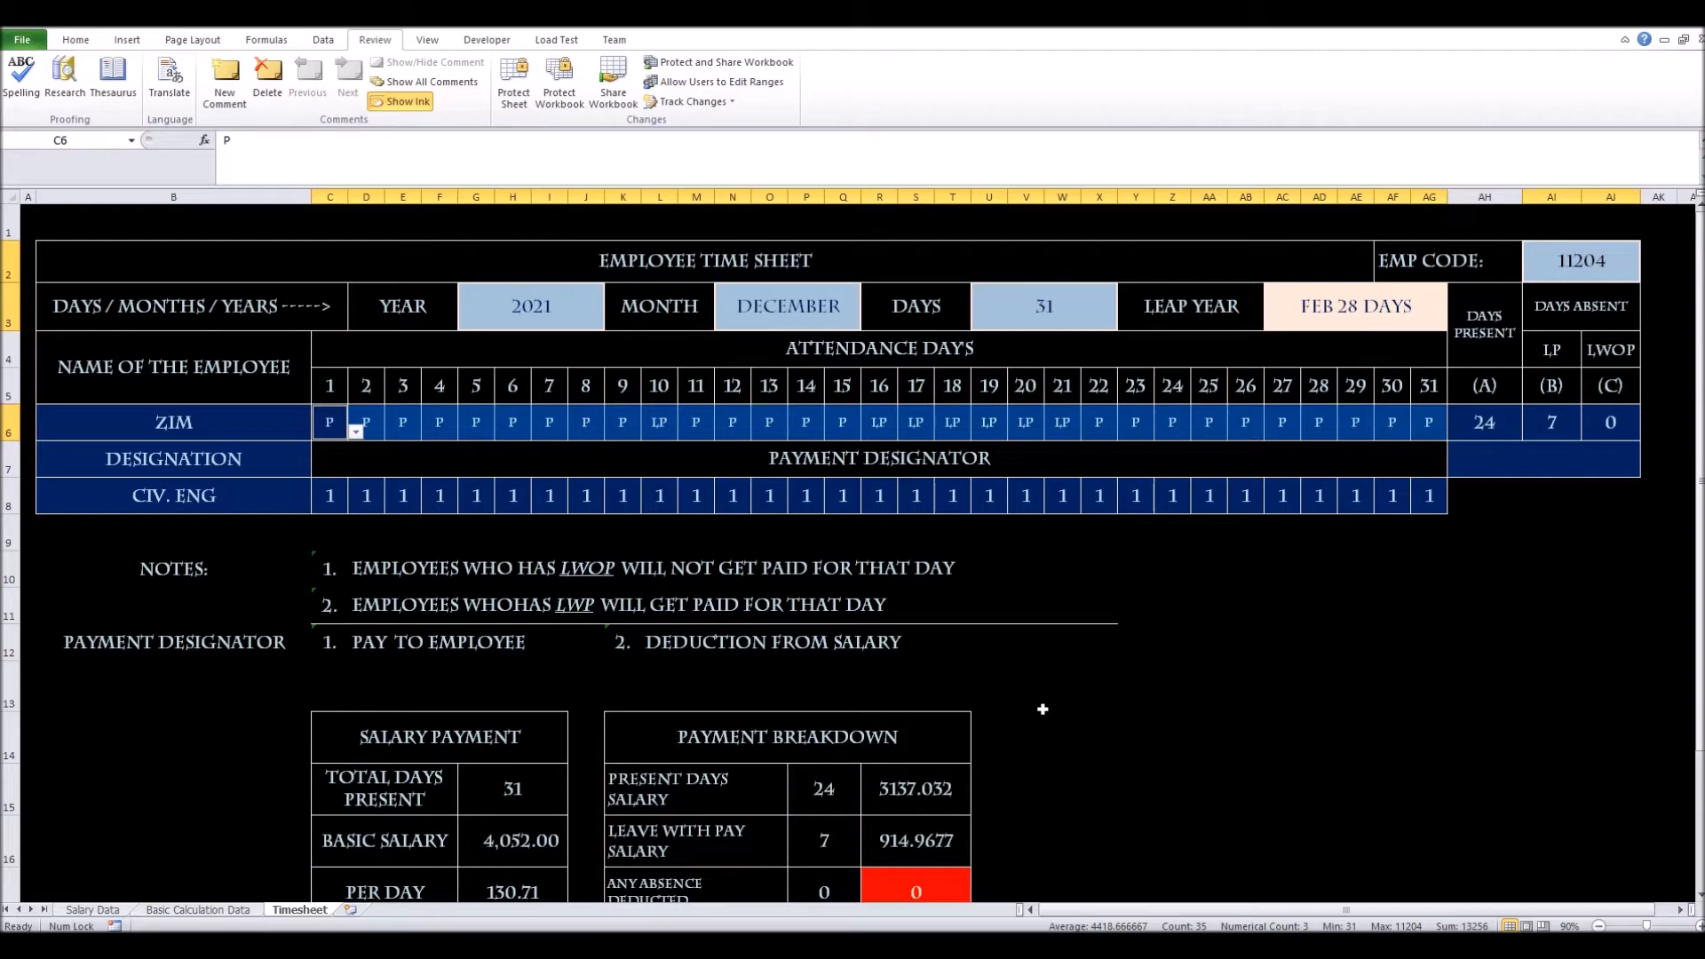
Clear the Locked option under Format Cells > Protection for the selected input cells
scroll(1042, 709, down, 1)
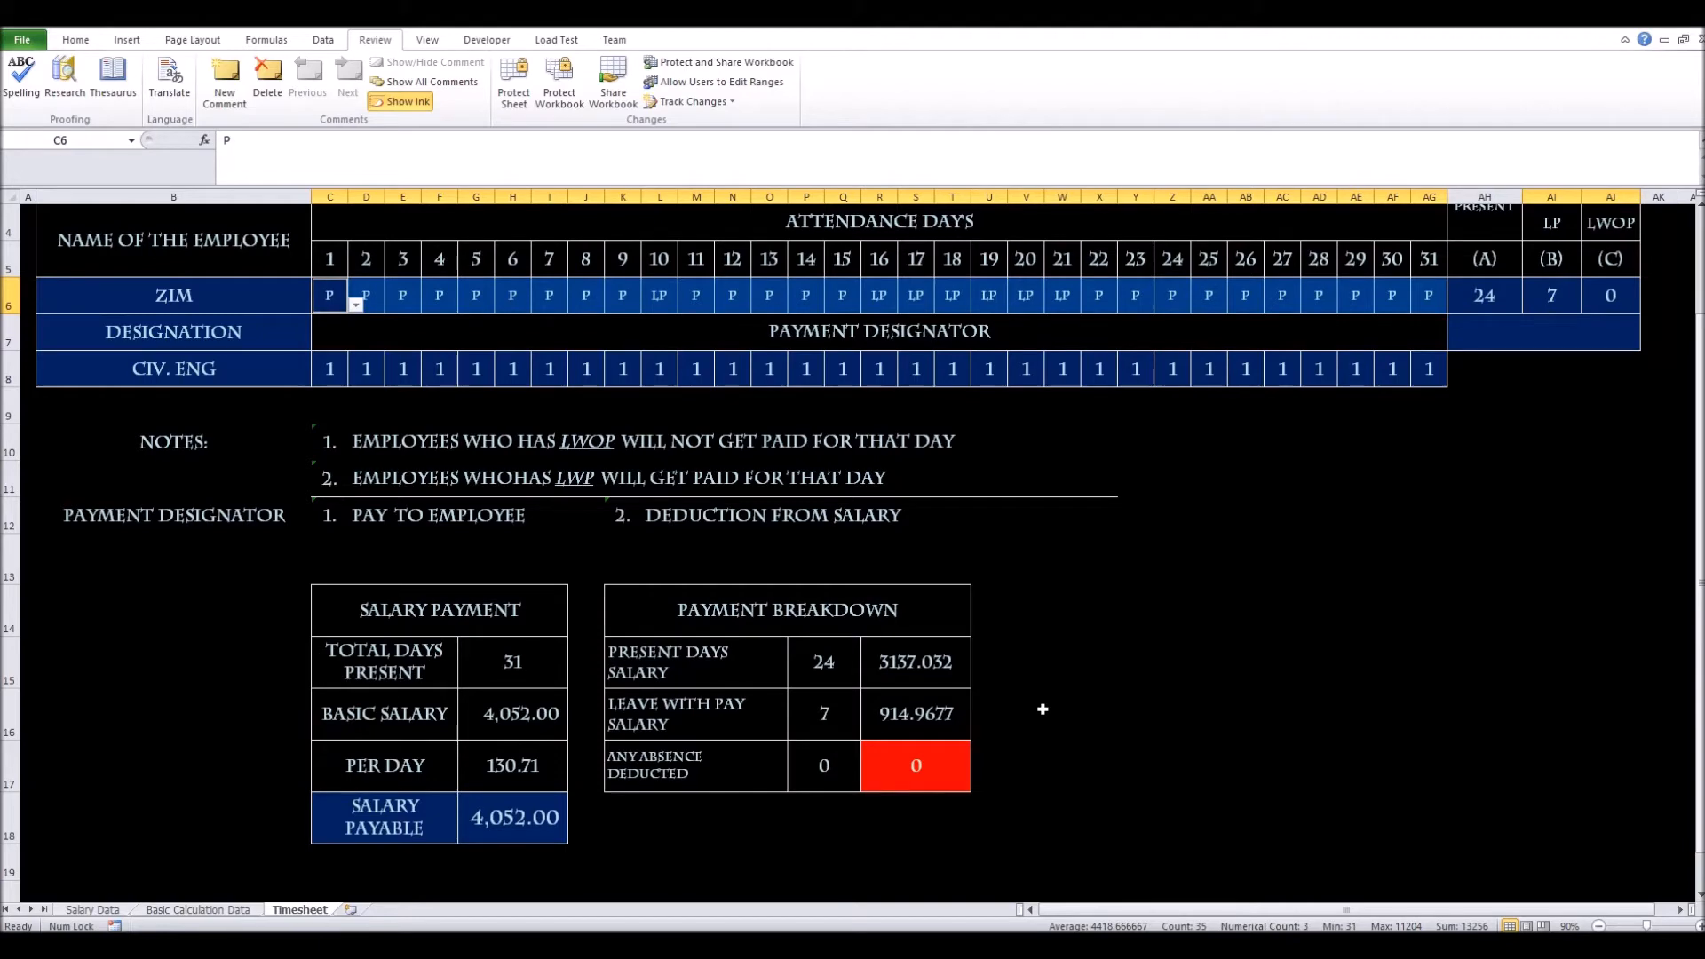
scroll(1042, 708, up, 1)
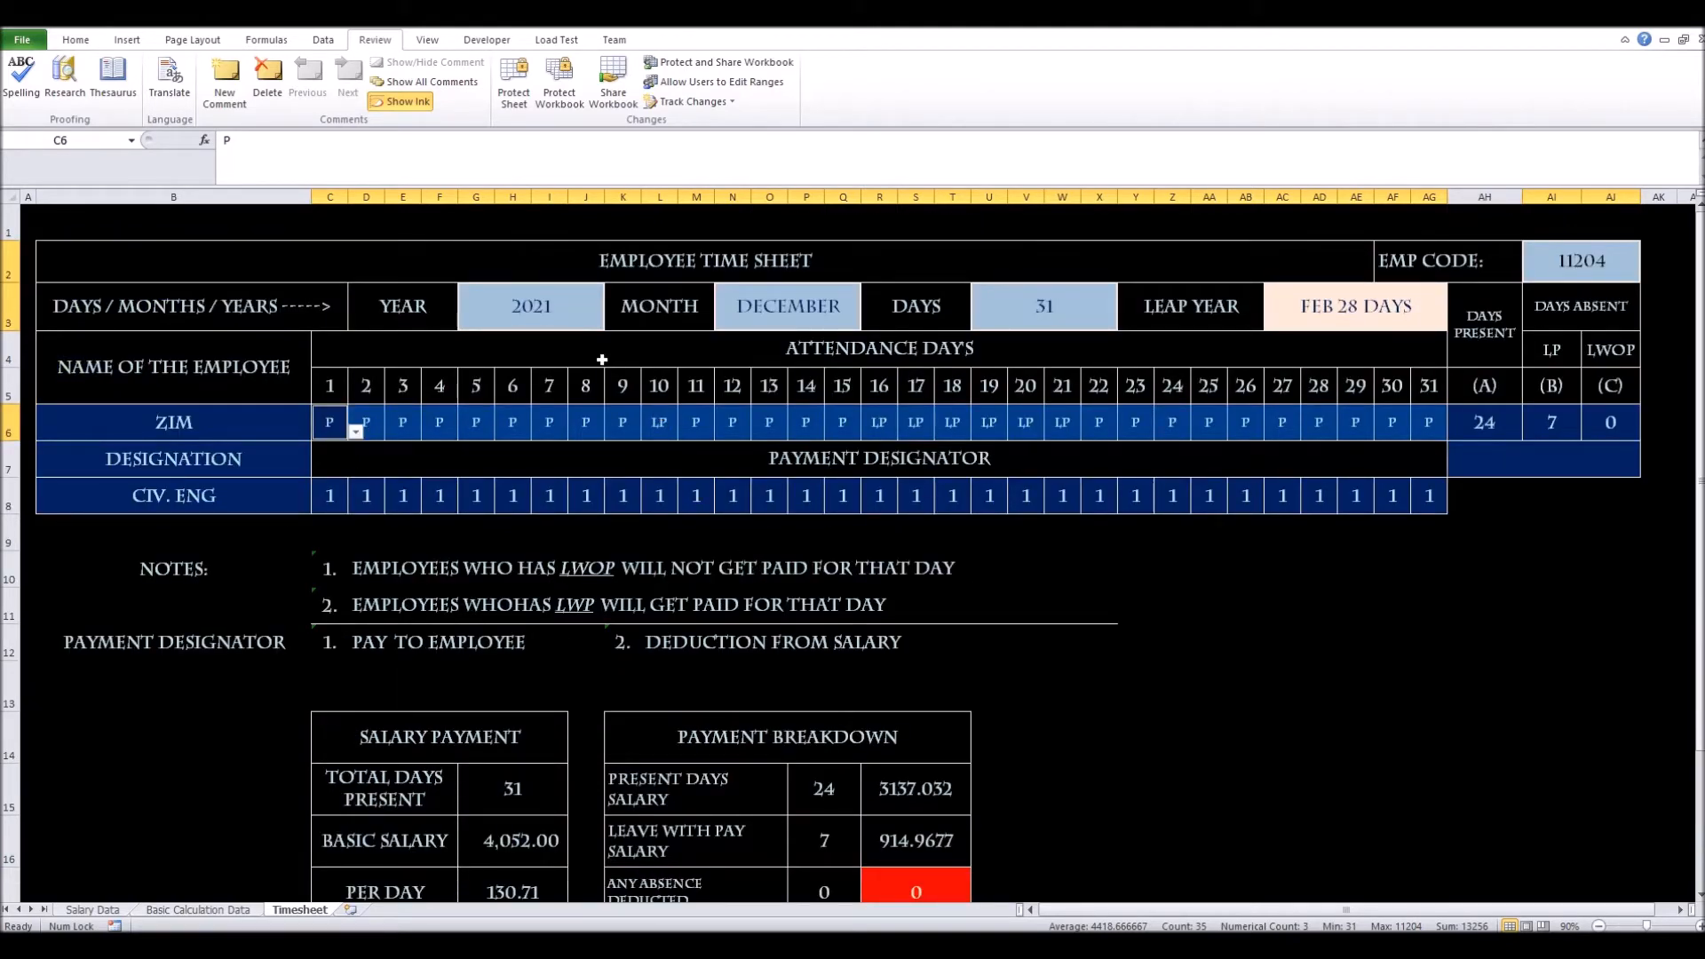
right_click(569, 324)
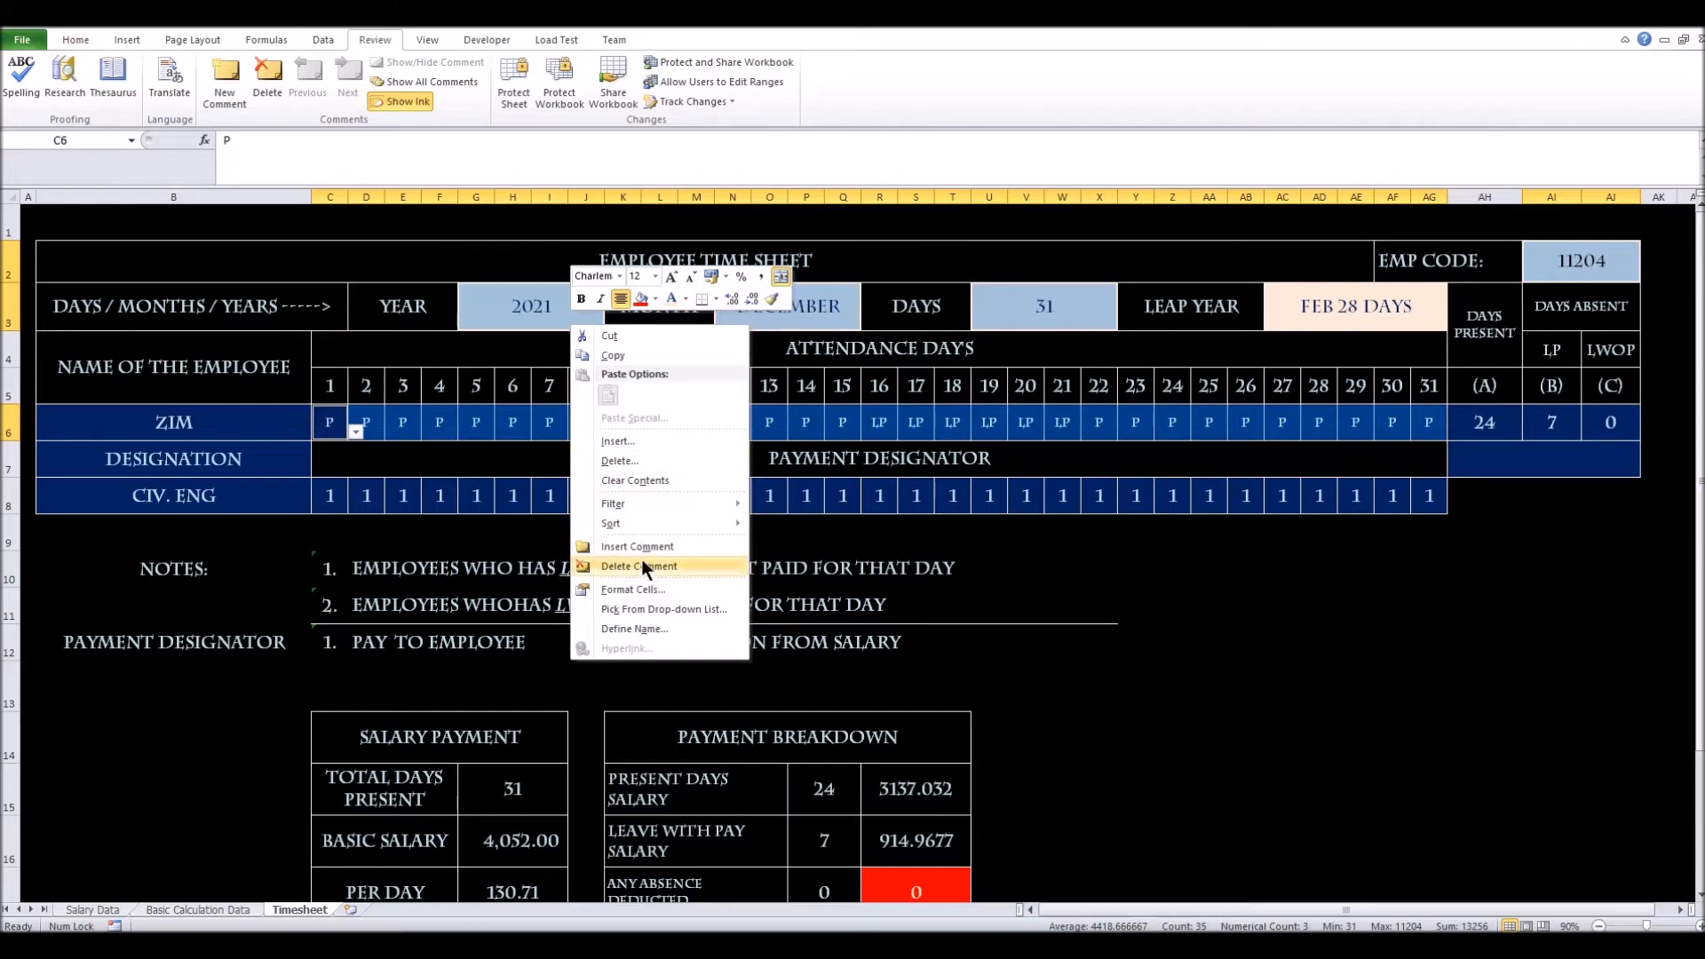
click(643, 590)
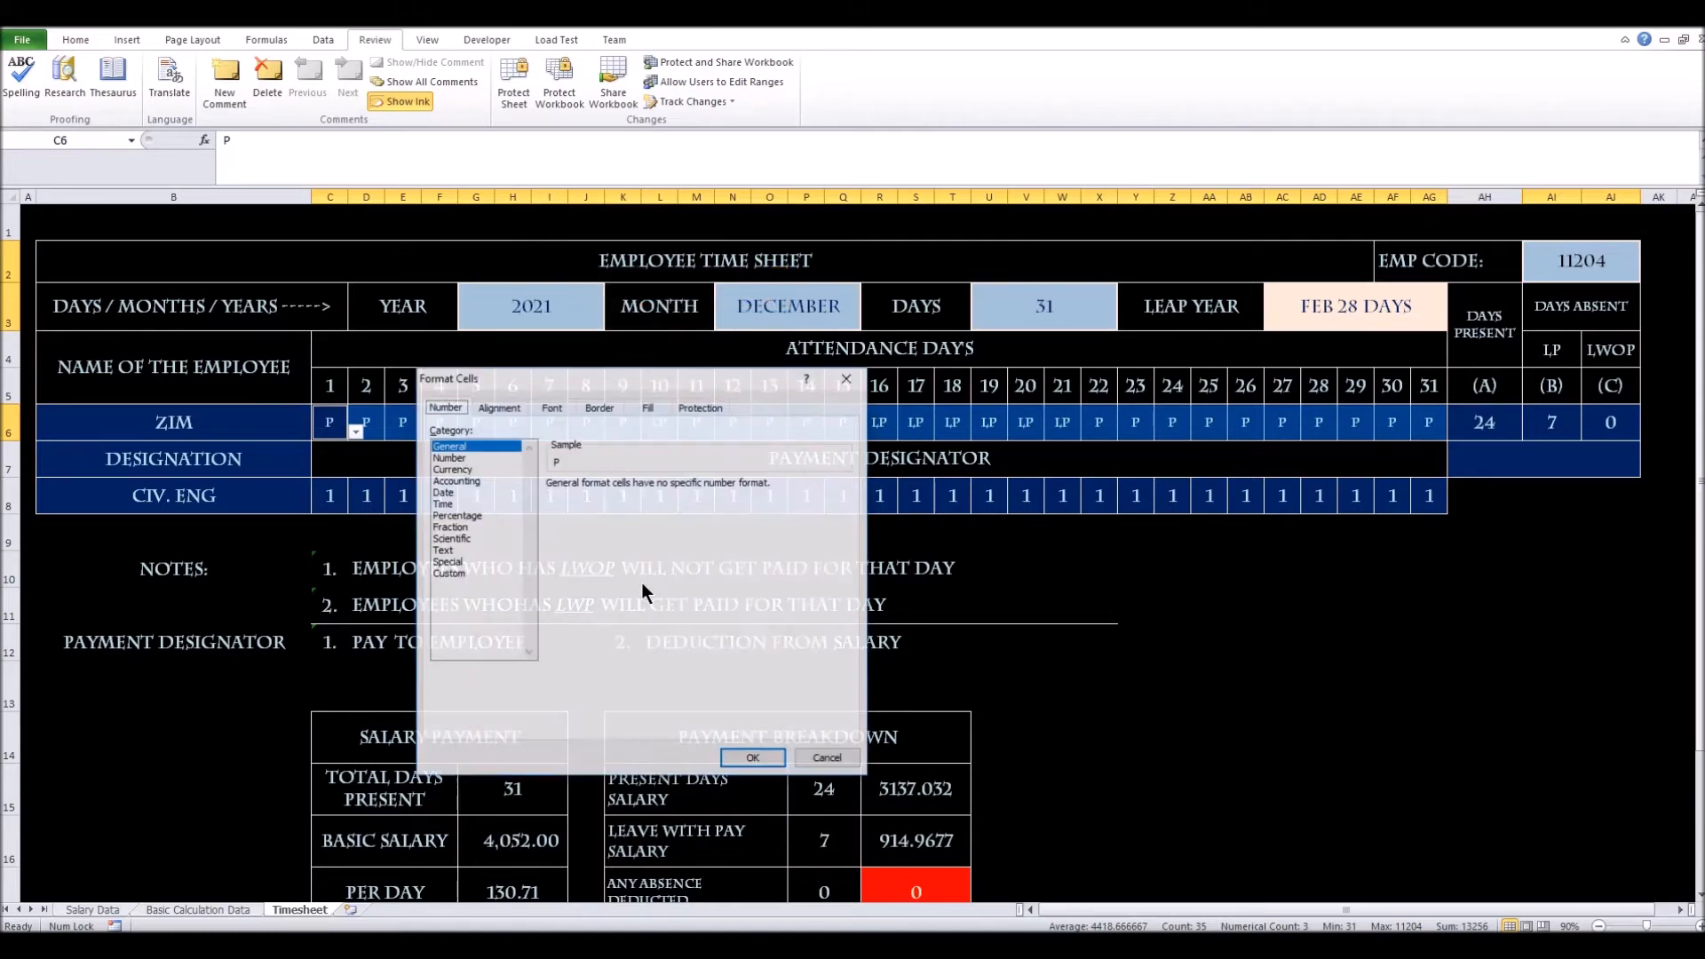
click(692, 406)
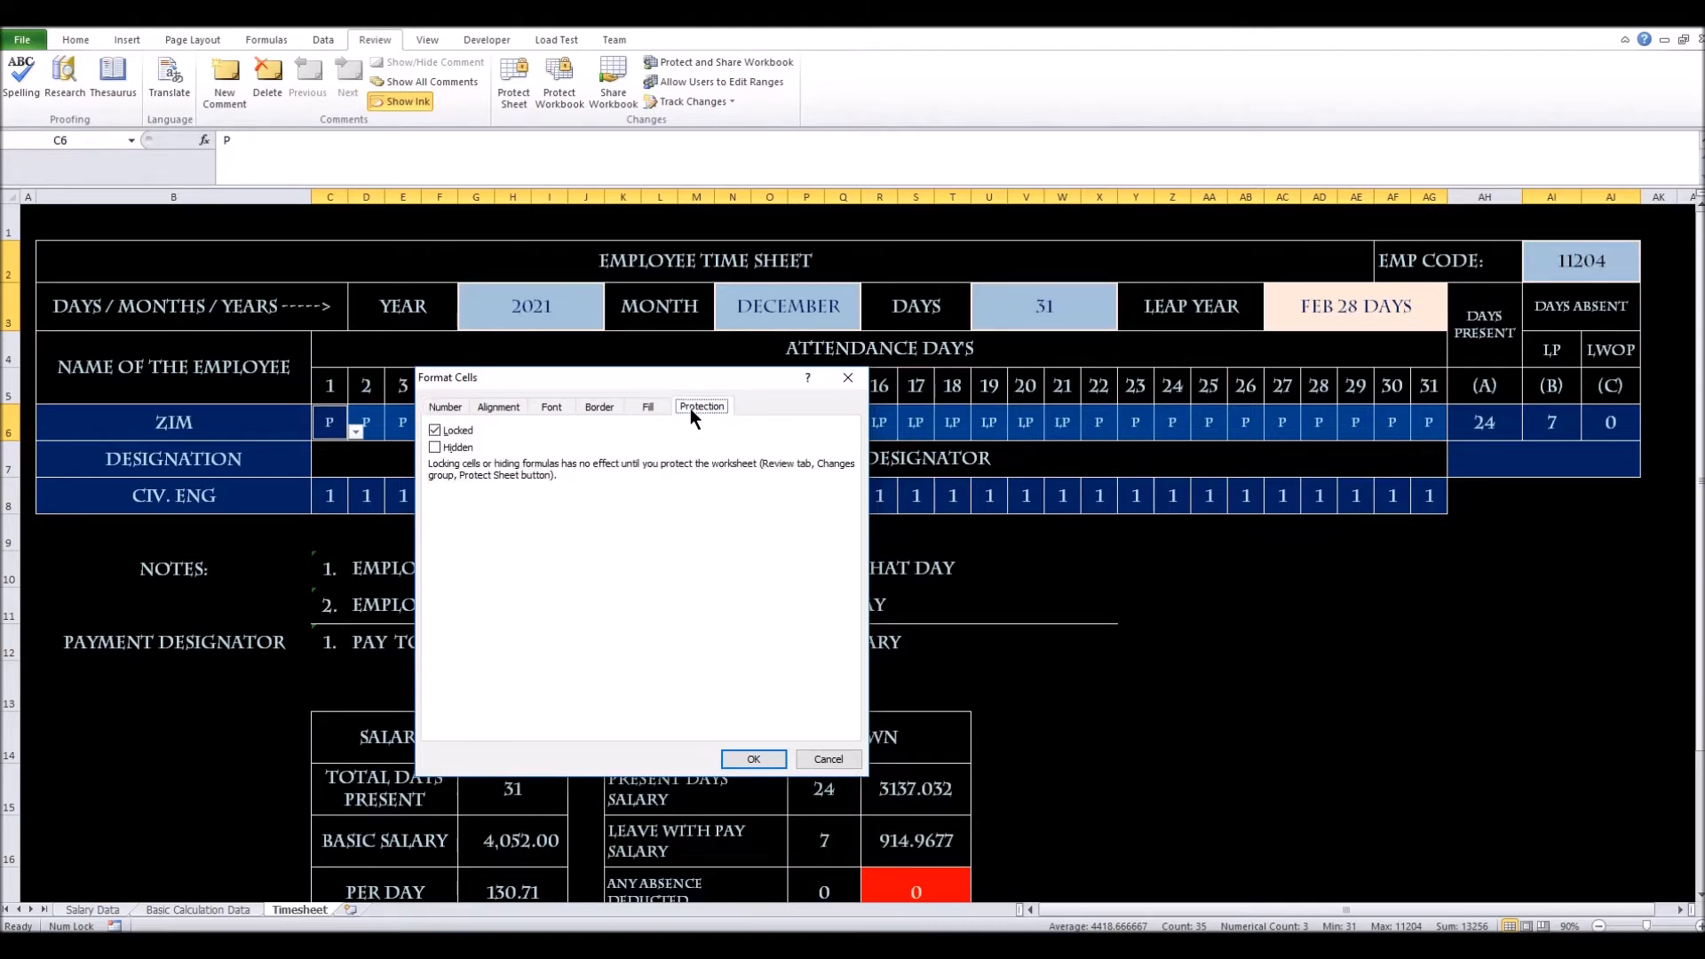
click(434, 430)
click(761, 759)
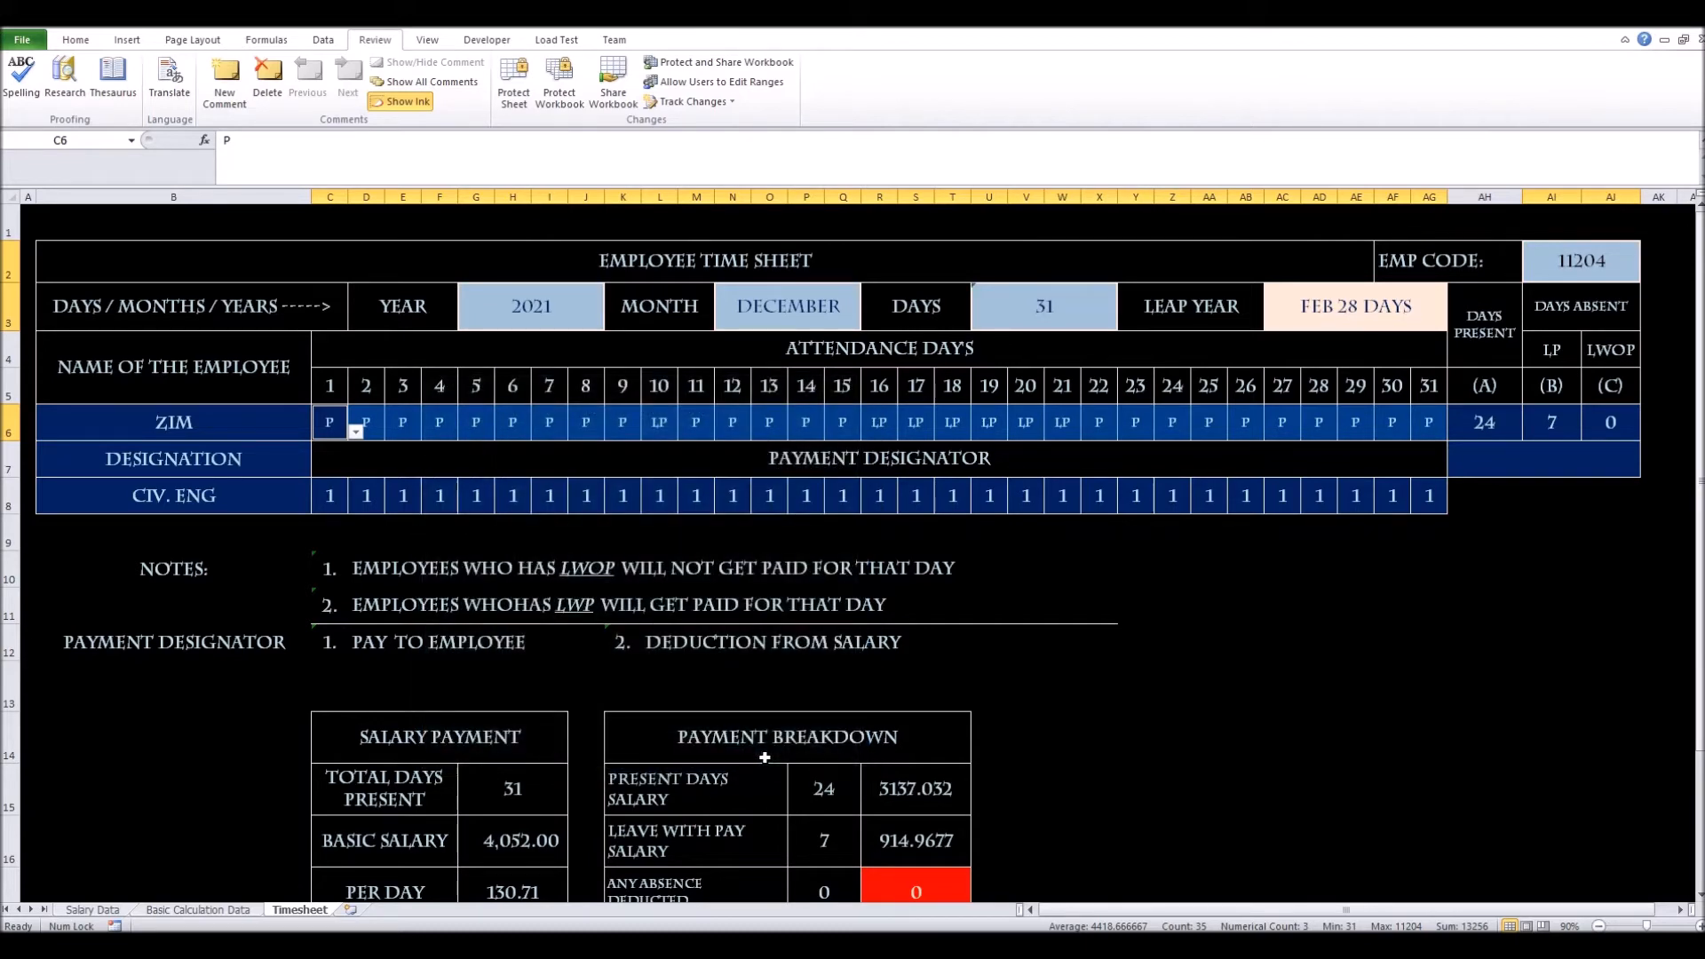
click(311, 261)
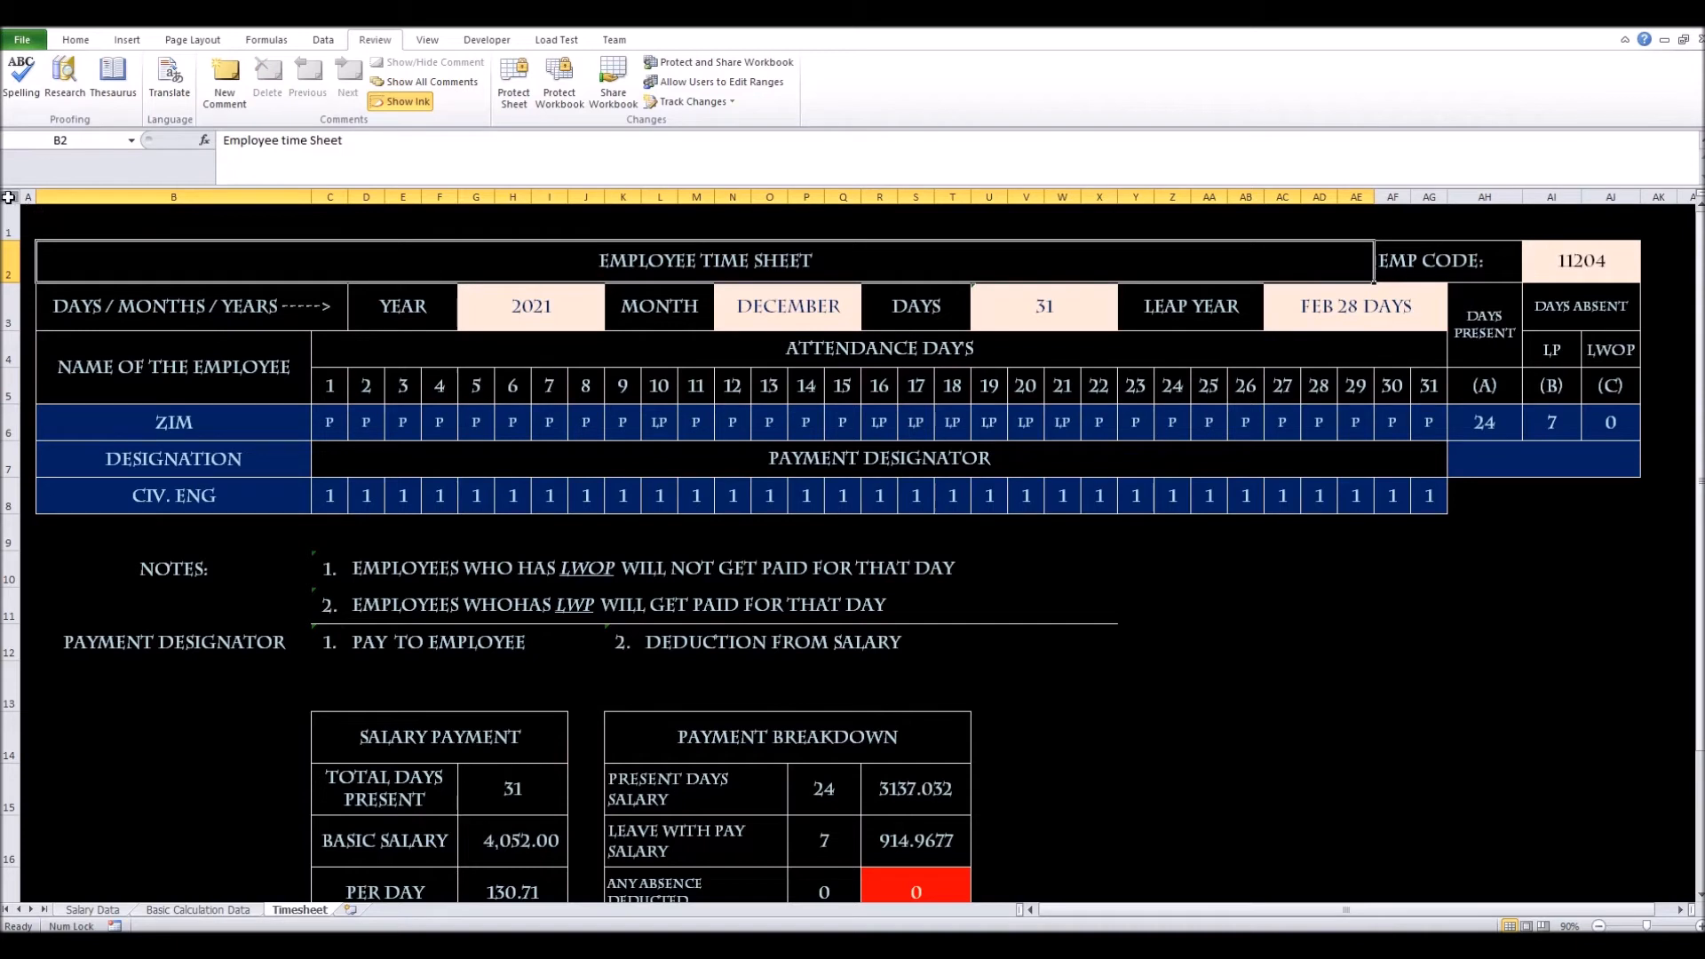
click(111, 216)
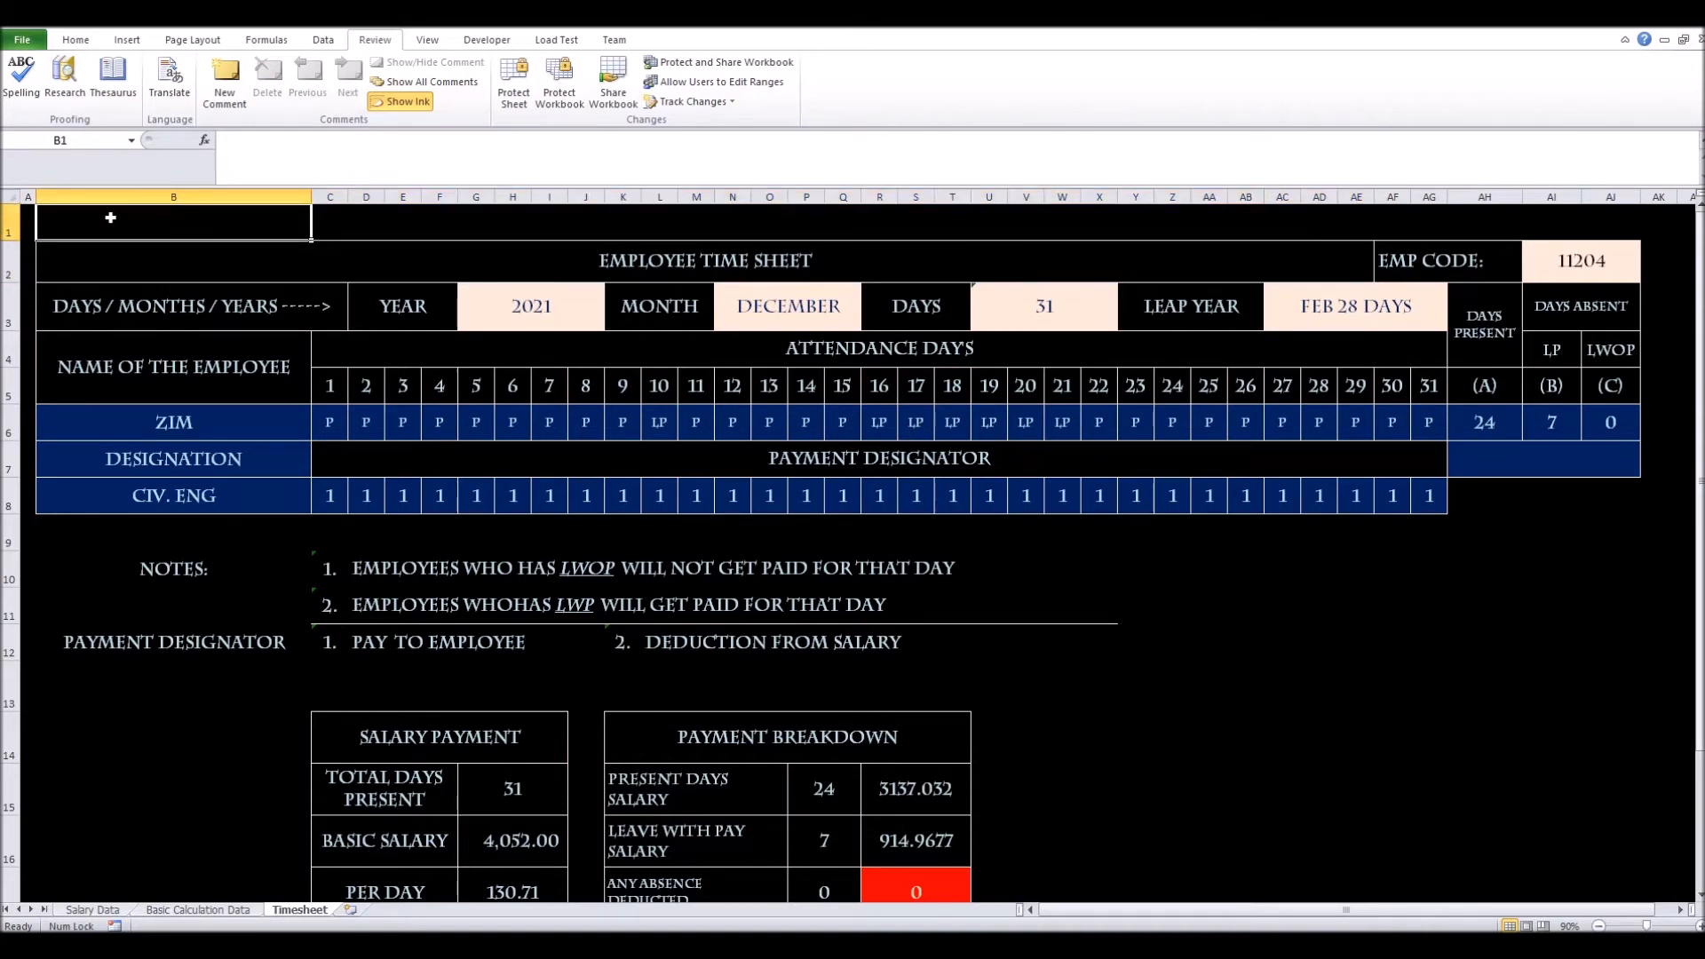
right_click(286, 219)
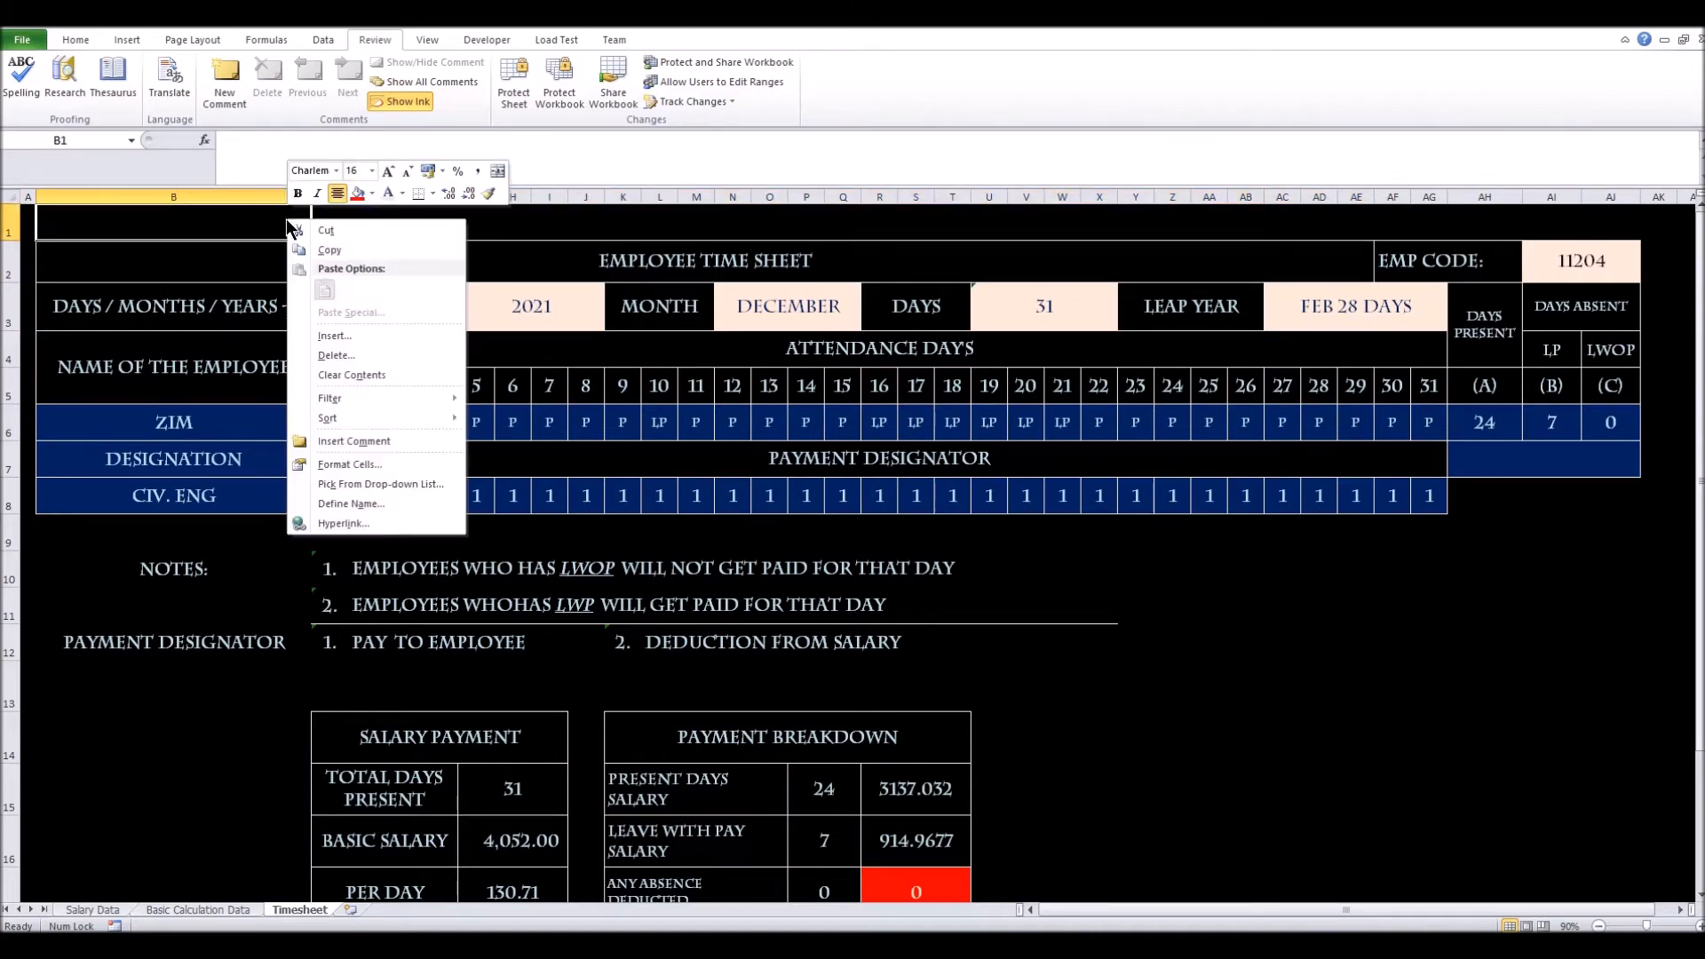
click(350, 465)
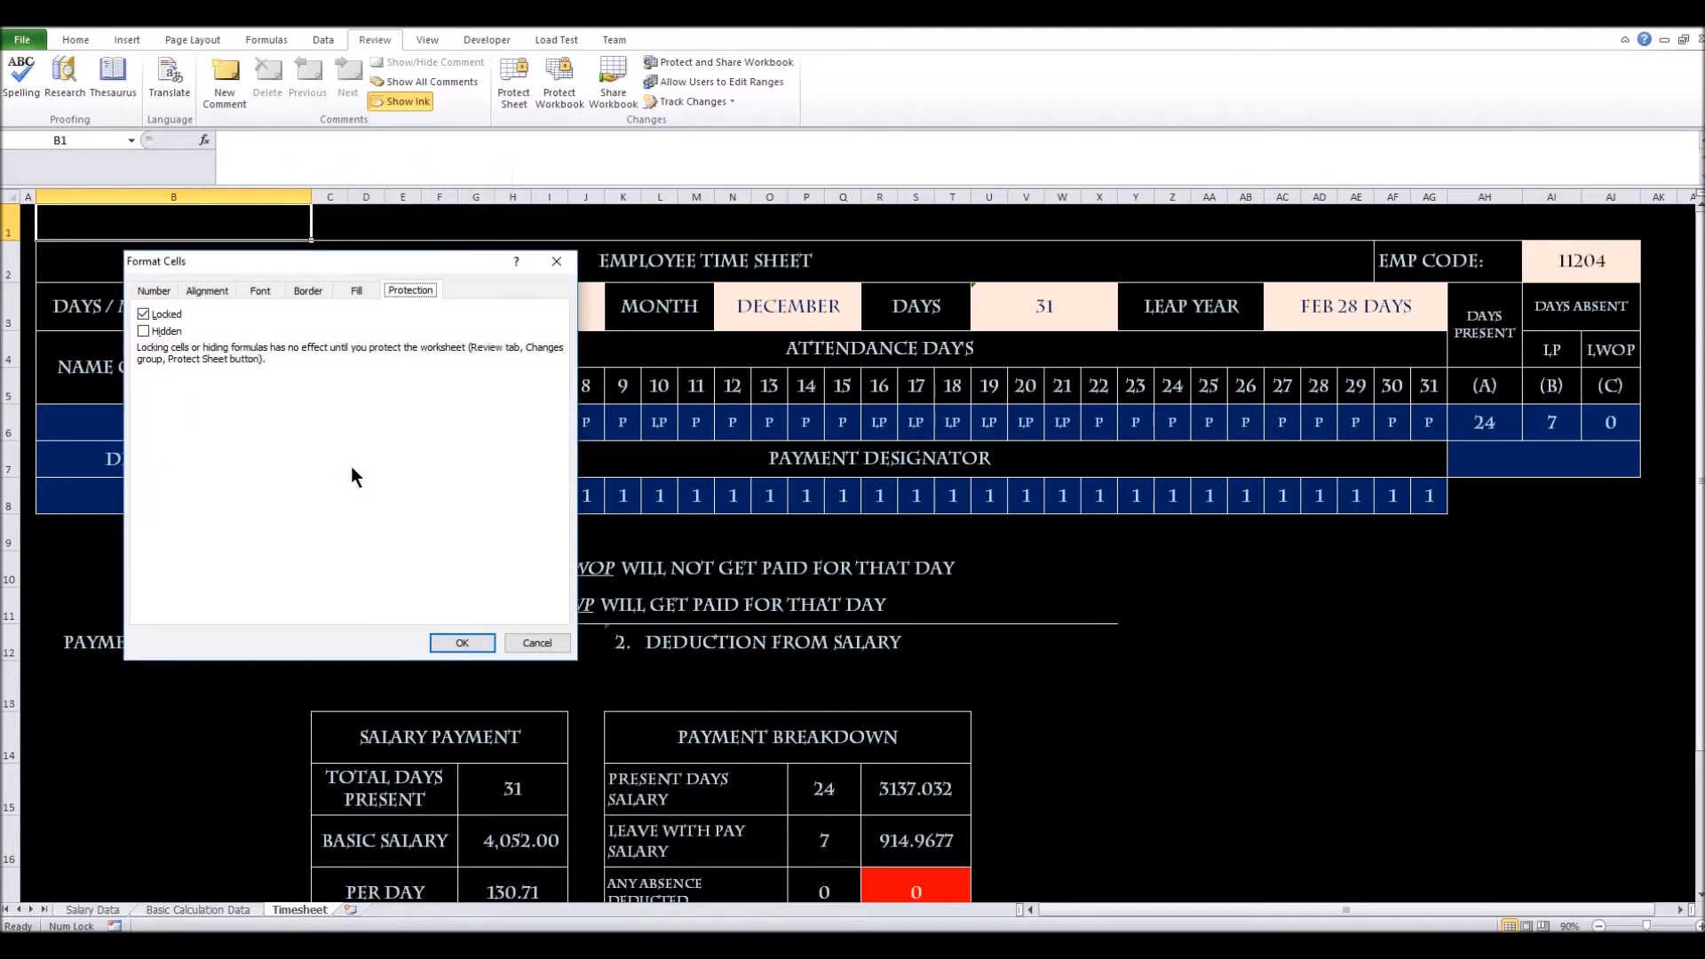
click(550, 265)
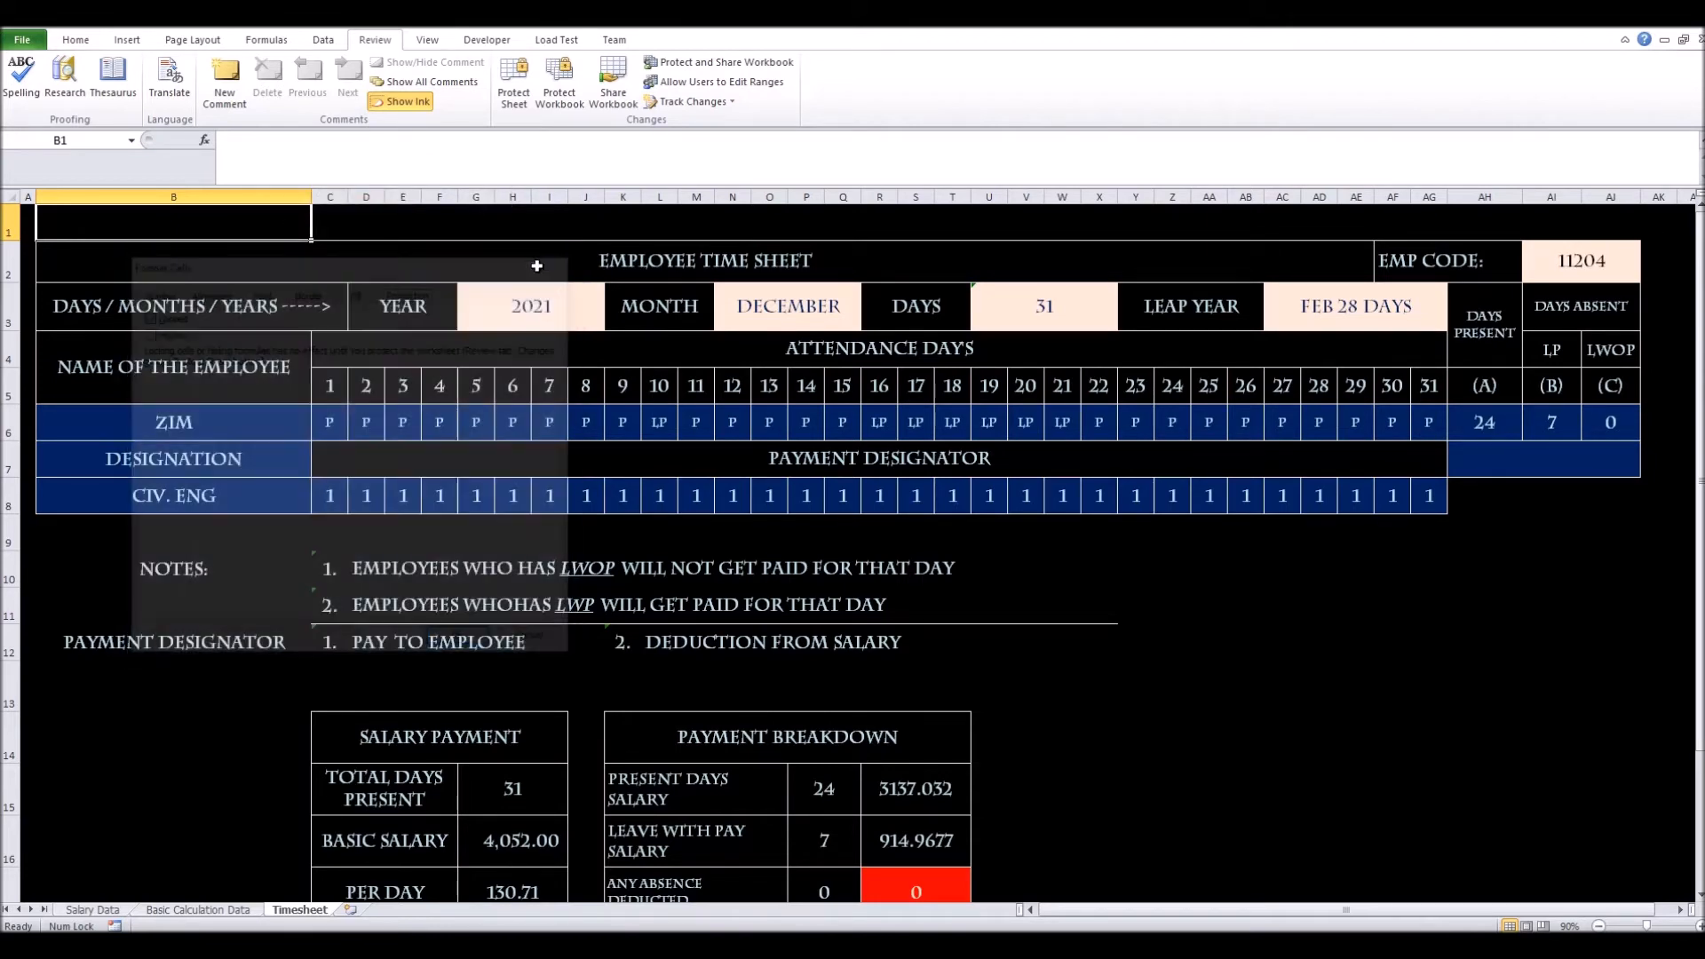
click(261, 432)
right_click(260, 432)
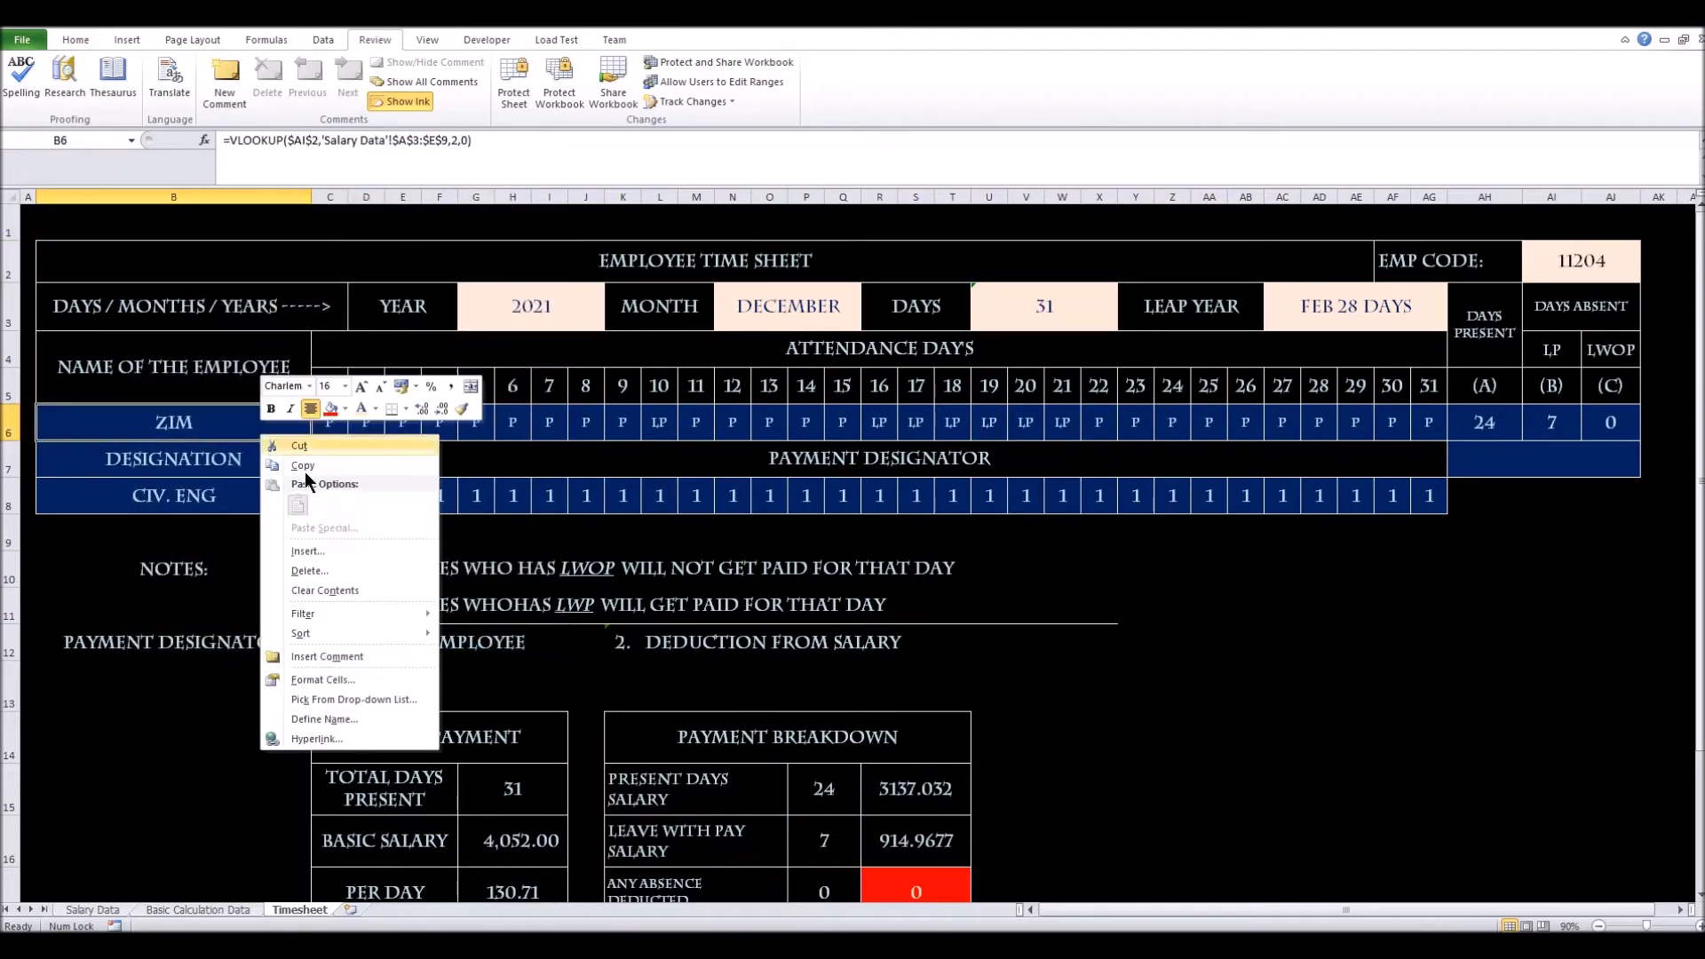
click(339, 679)
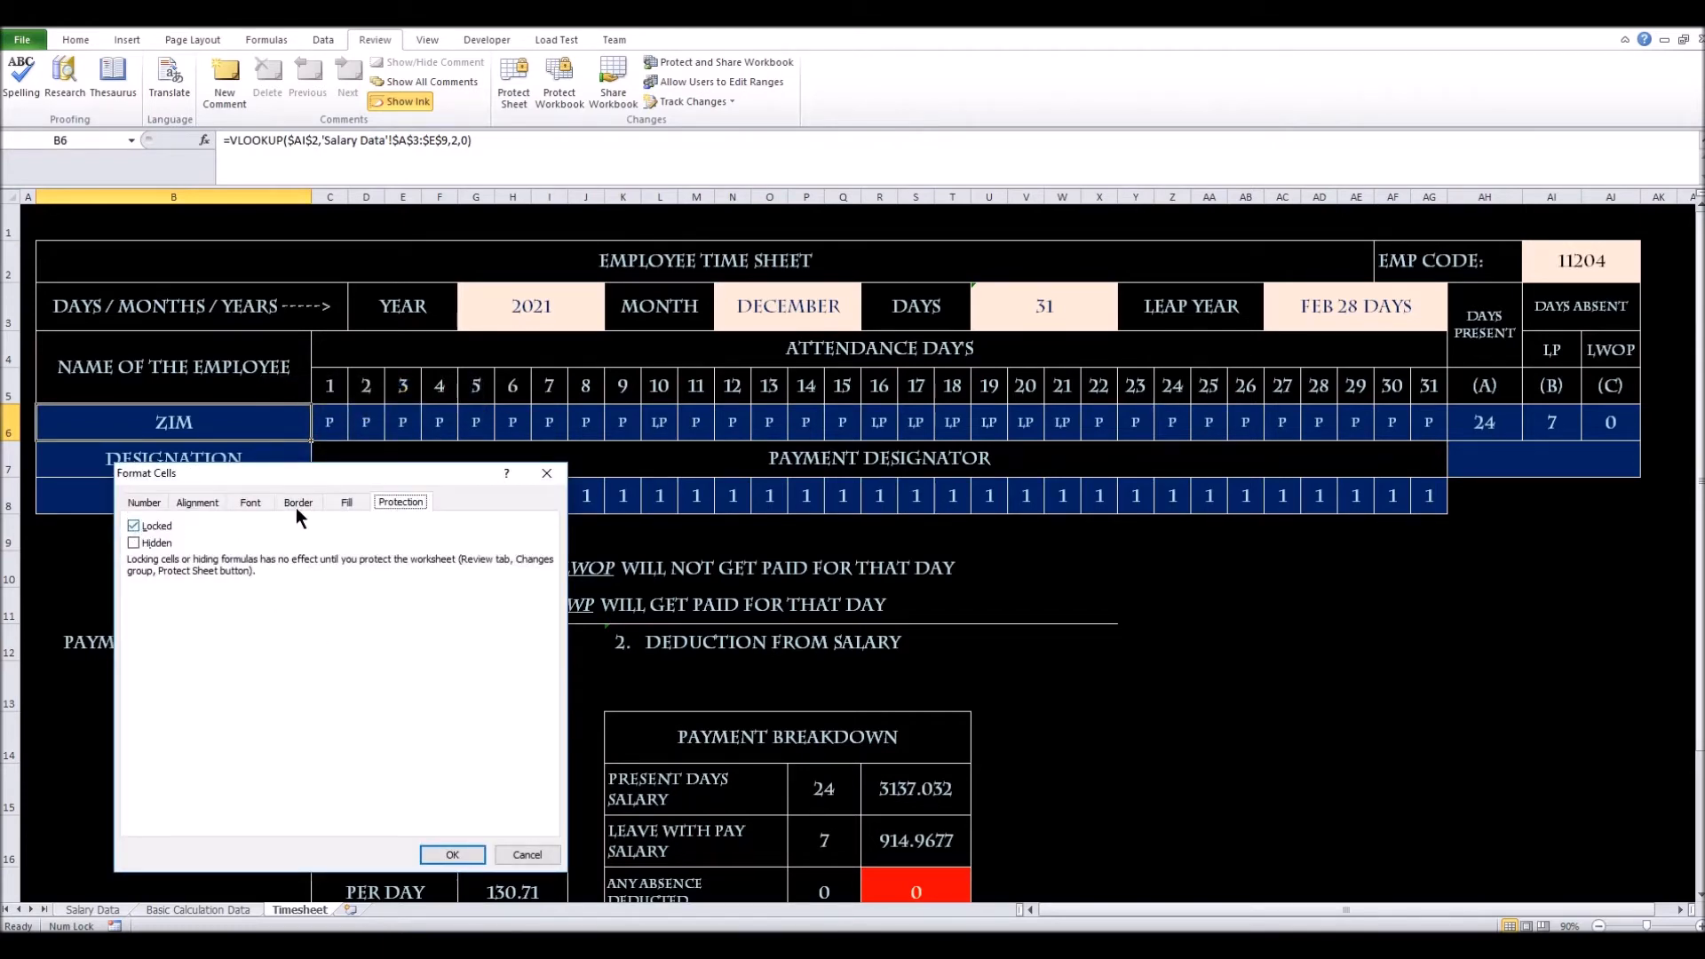
click(539, 476)
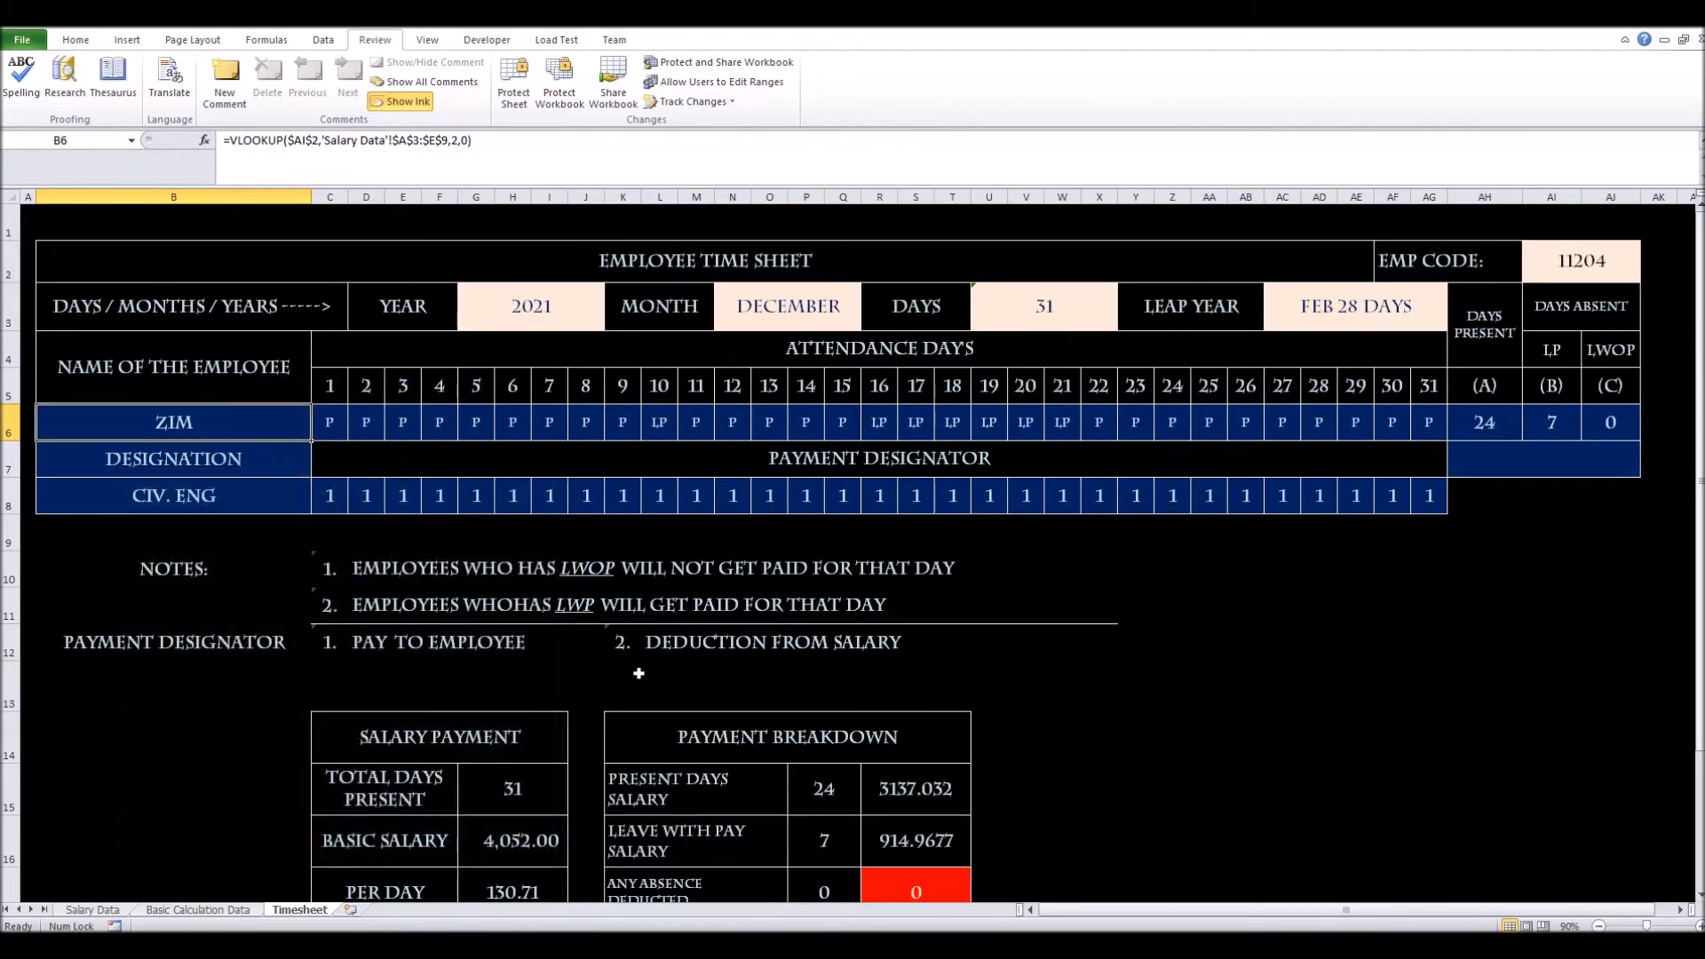
drag(334, 419, 1426, 427)
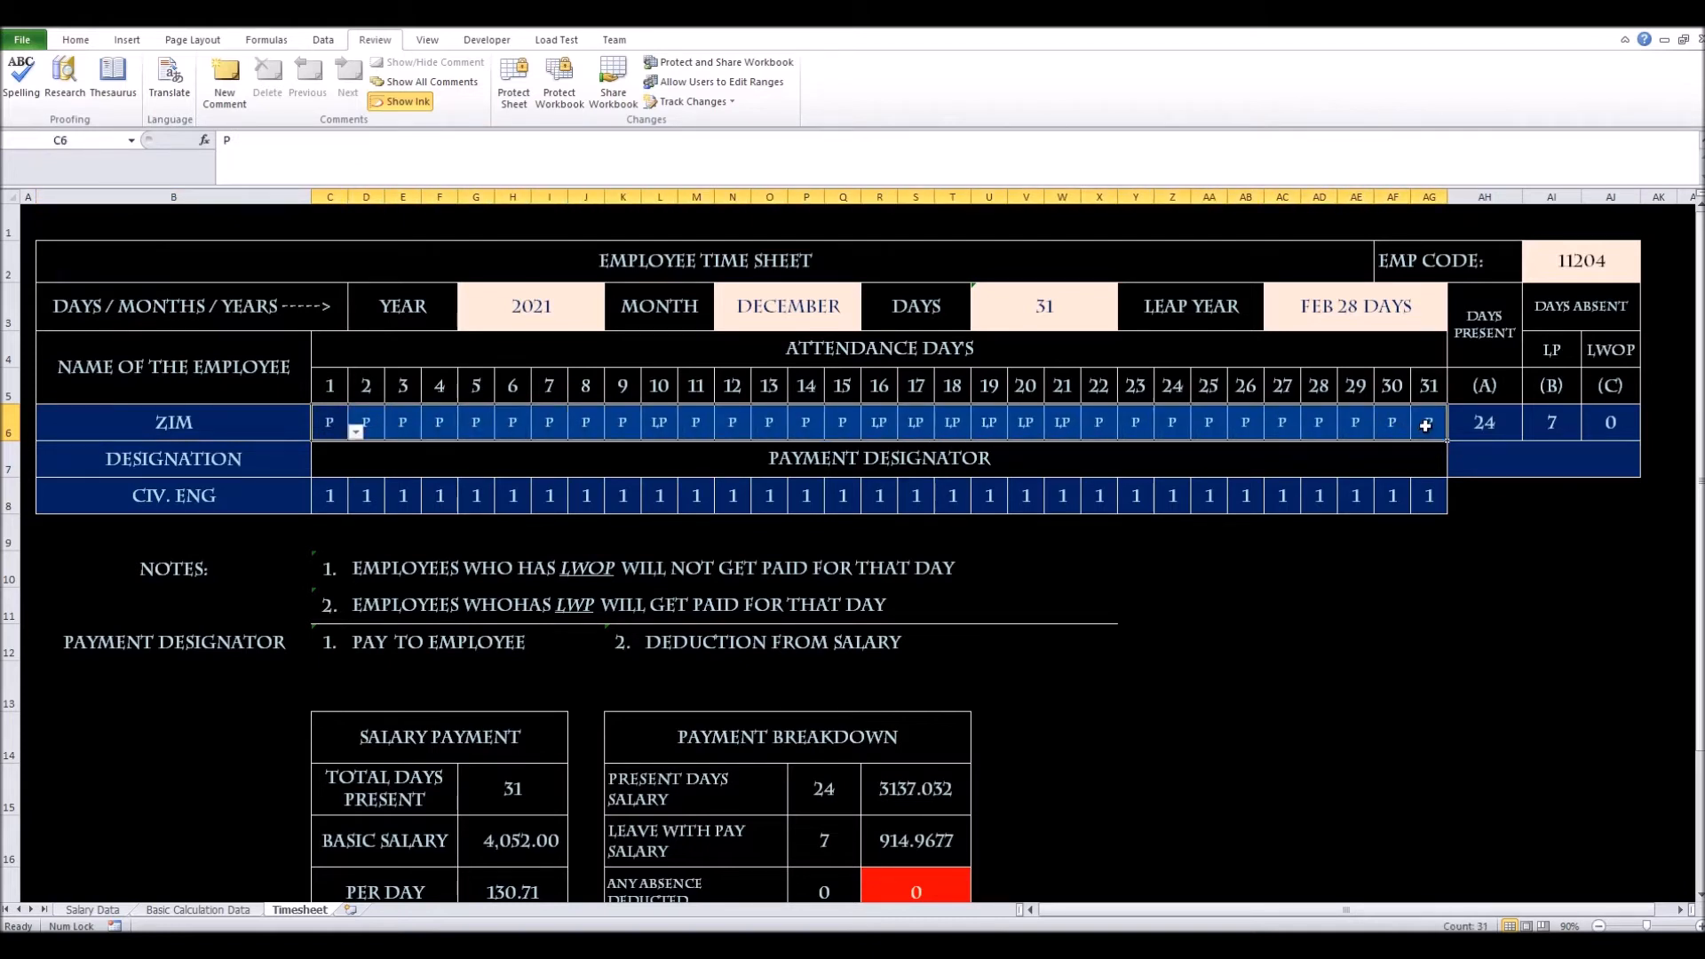
Review the year, month, days and employee code input prompts, then open Protect Sheet
click(546, 314)
click(759, 322)
click(1060, 321)
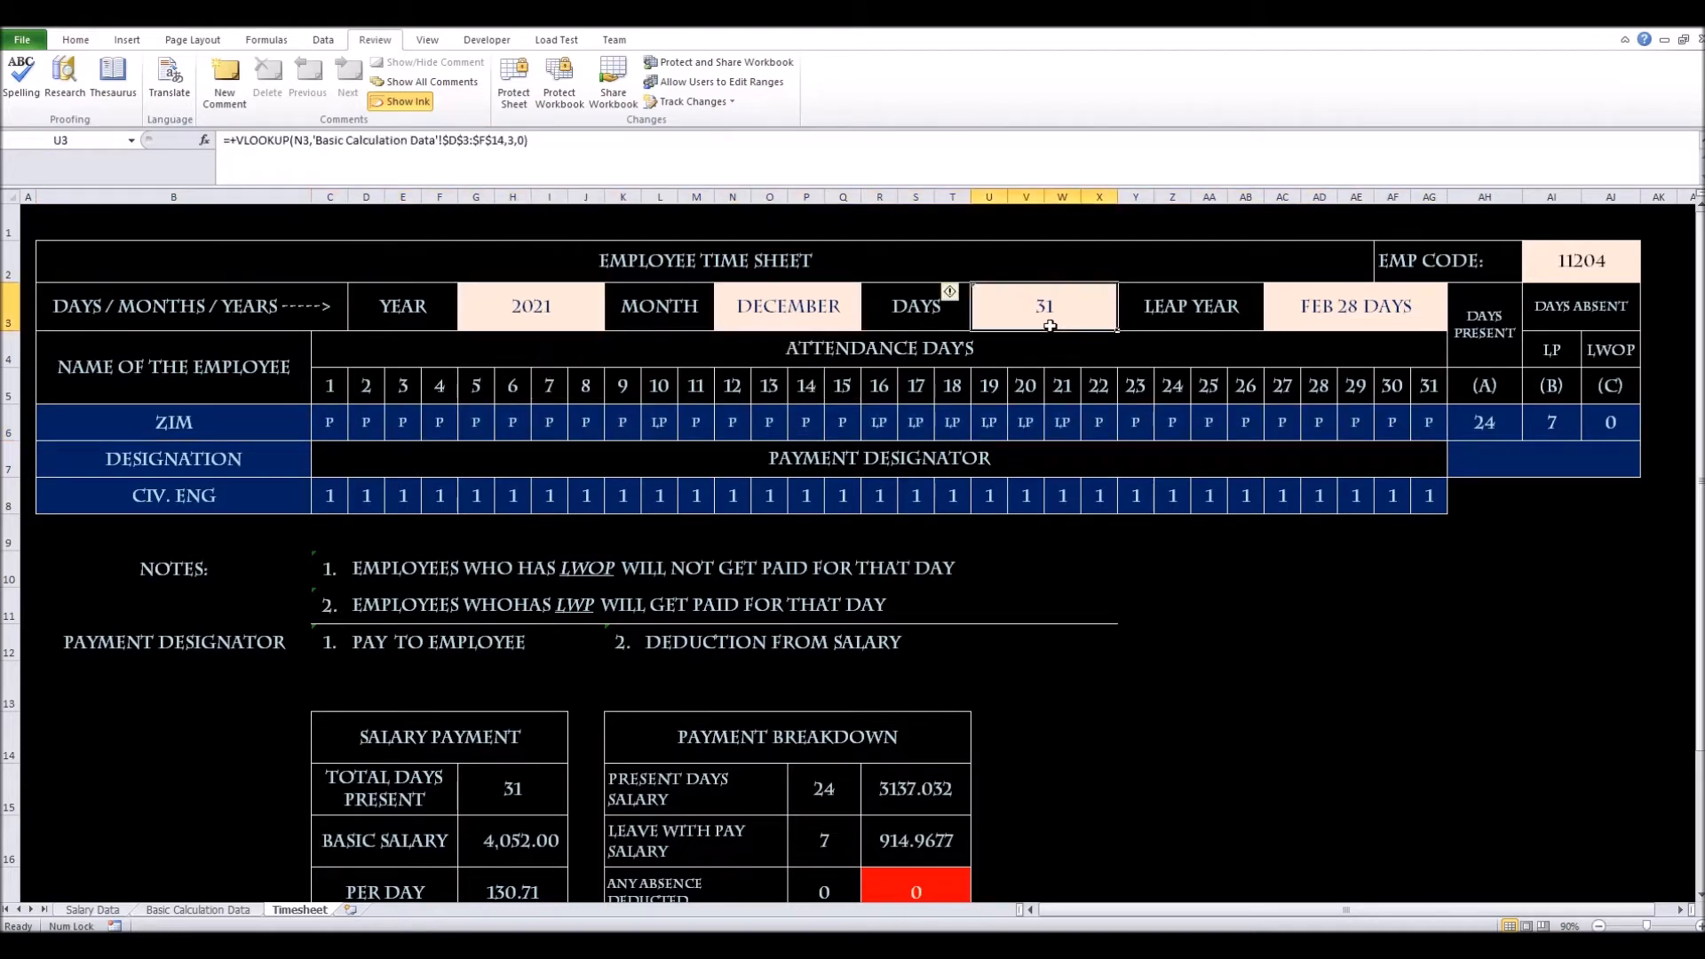
click(1612, 257)
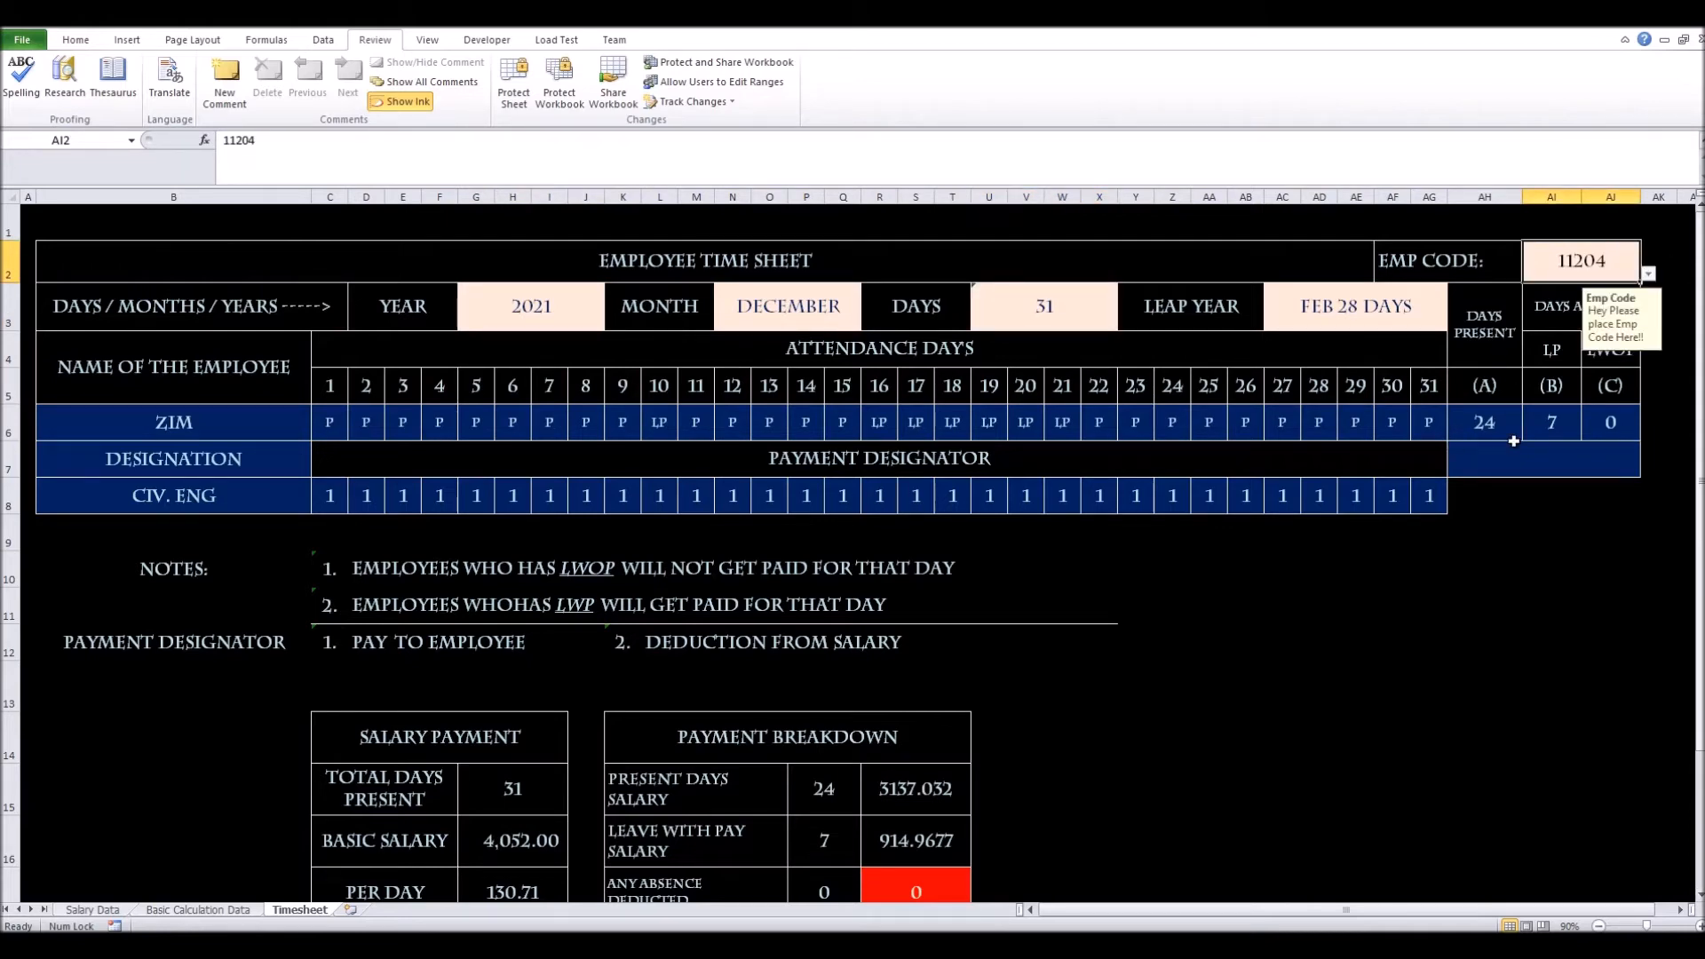
scroll(1151, 742, down, 1)
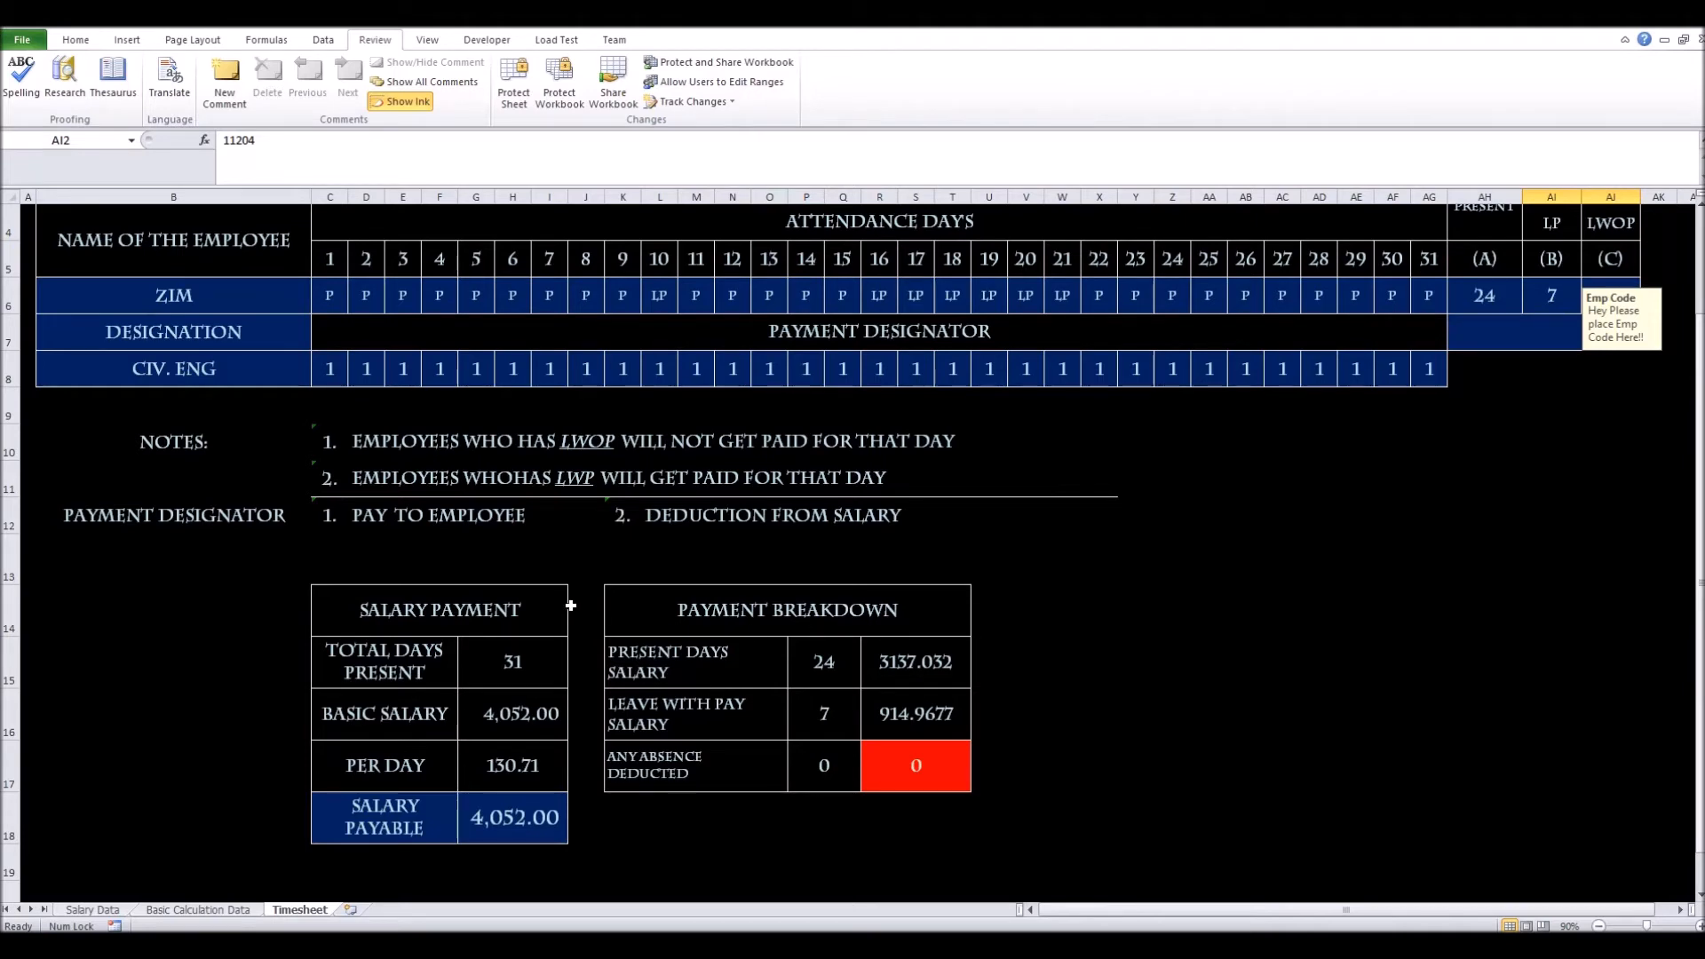
scroll(571, 604, up, 1)
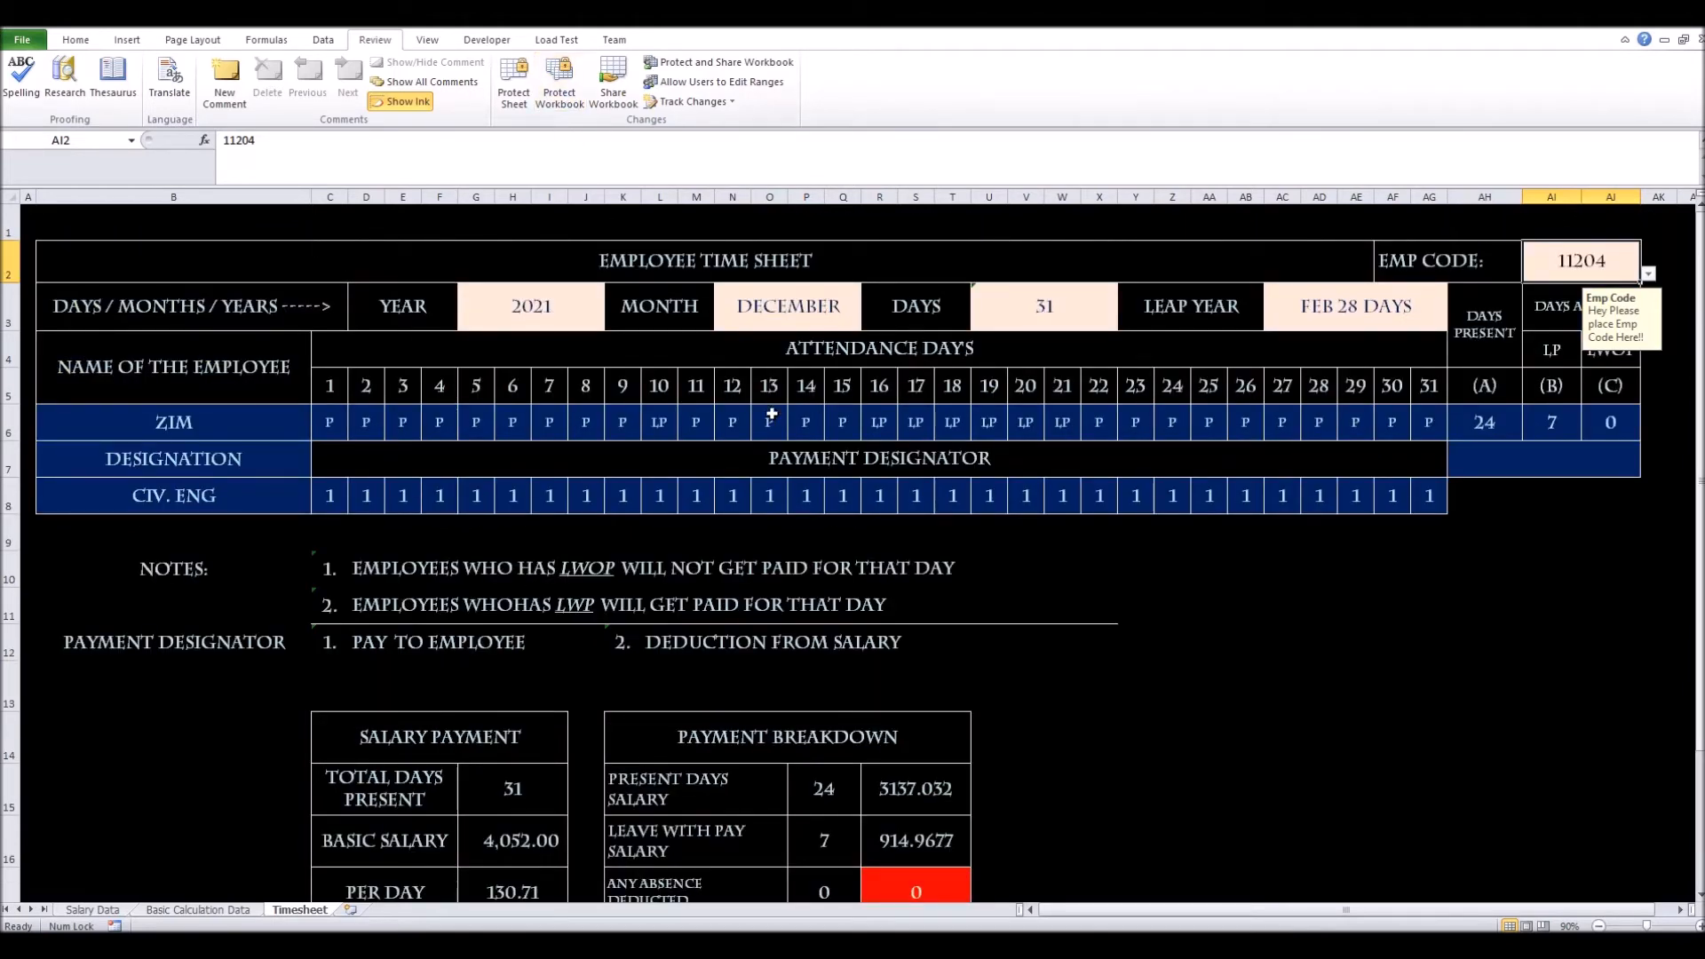
click(515, 103)
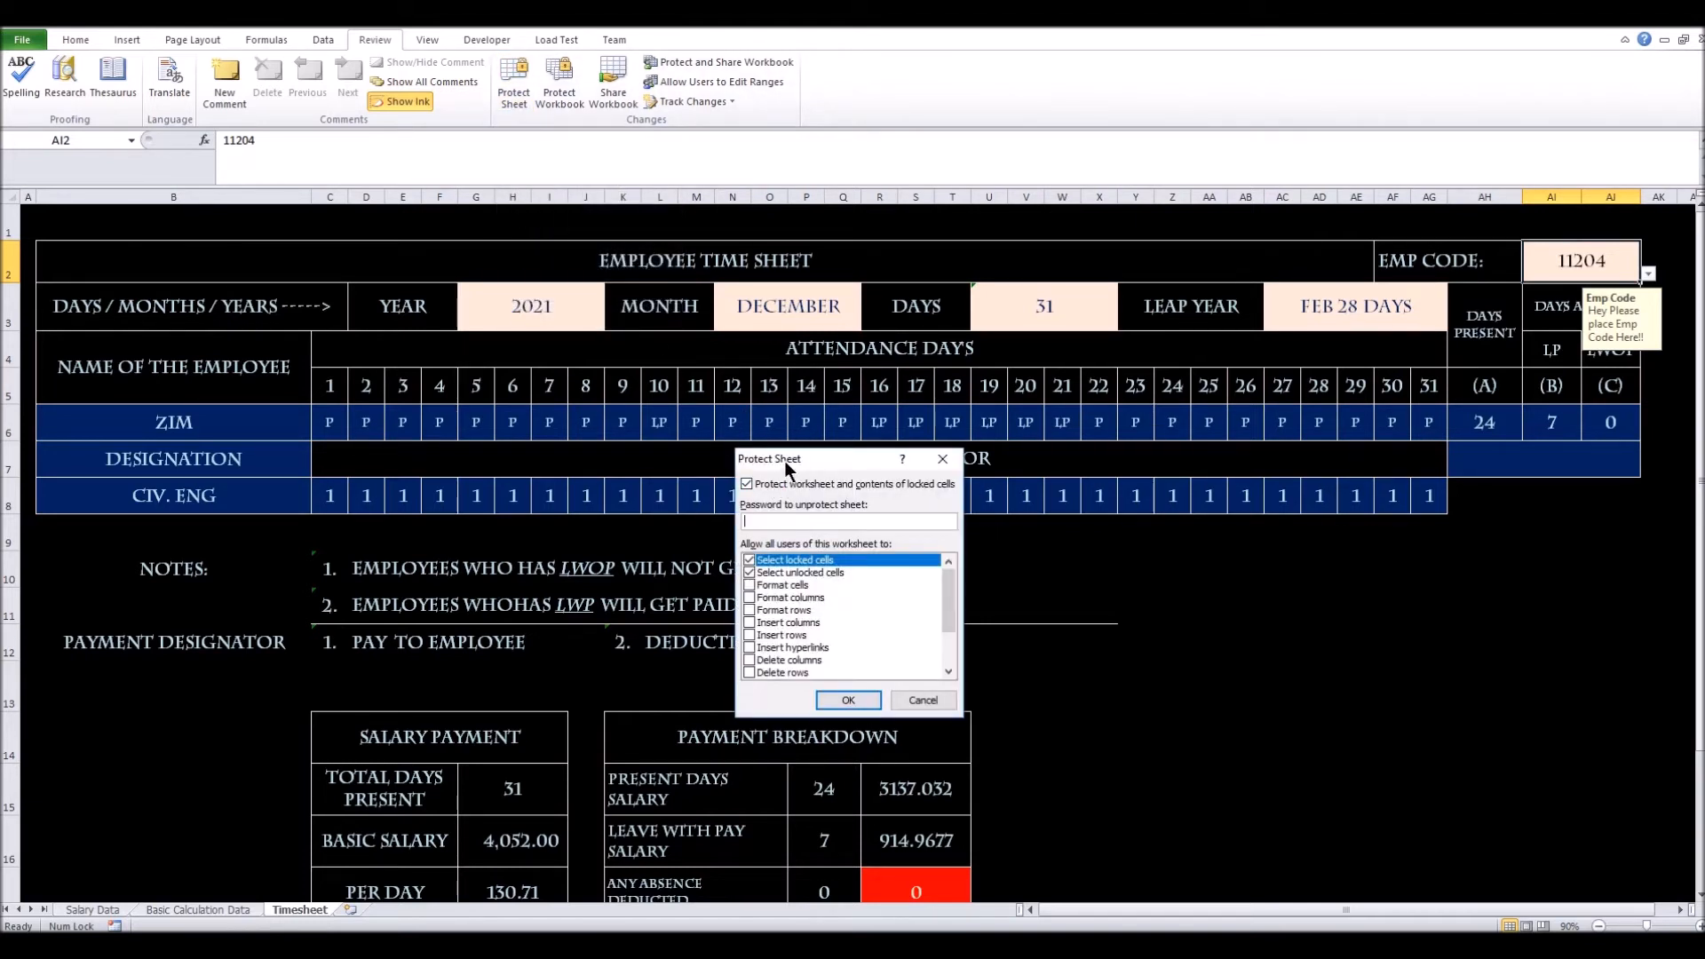
Disallow selecting locked cells and allow Format cells, Format columns and Format rows
drag(788, 462, 968, 379)
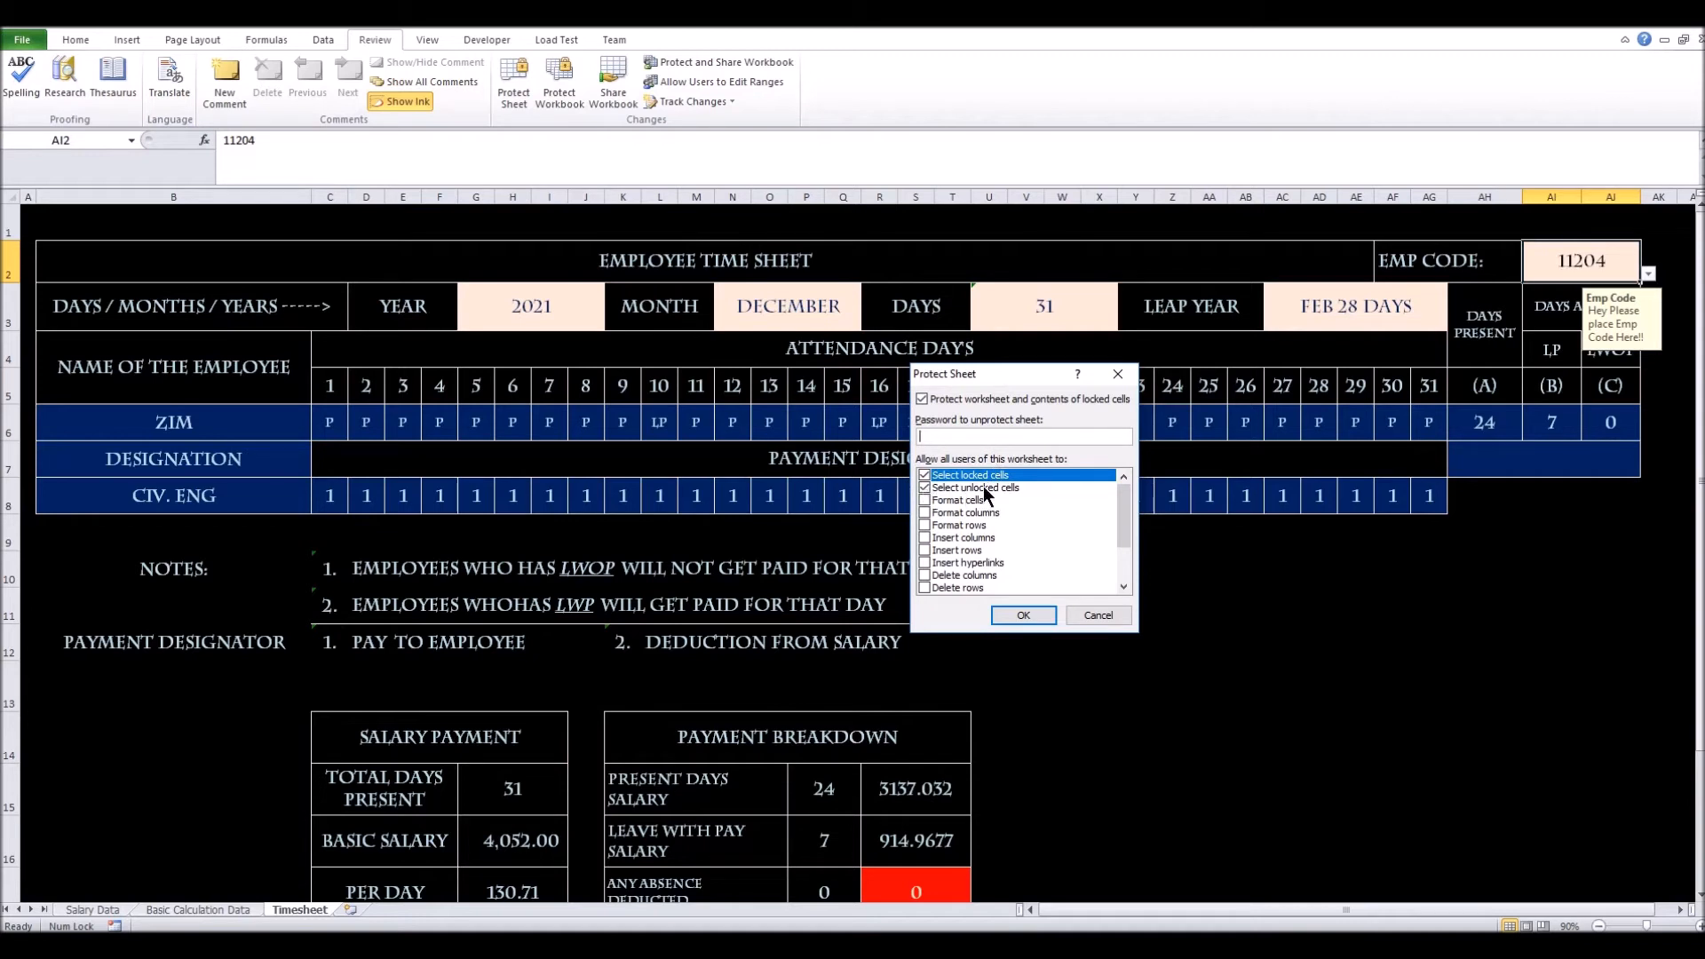
click(927, 479)
drag(1128, 510, 1133, 552)
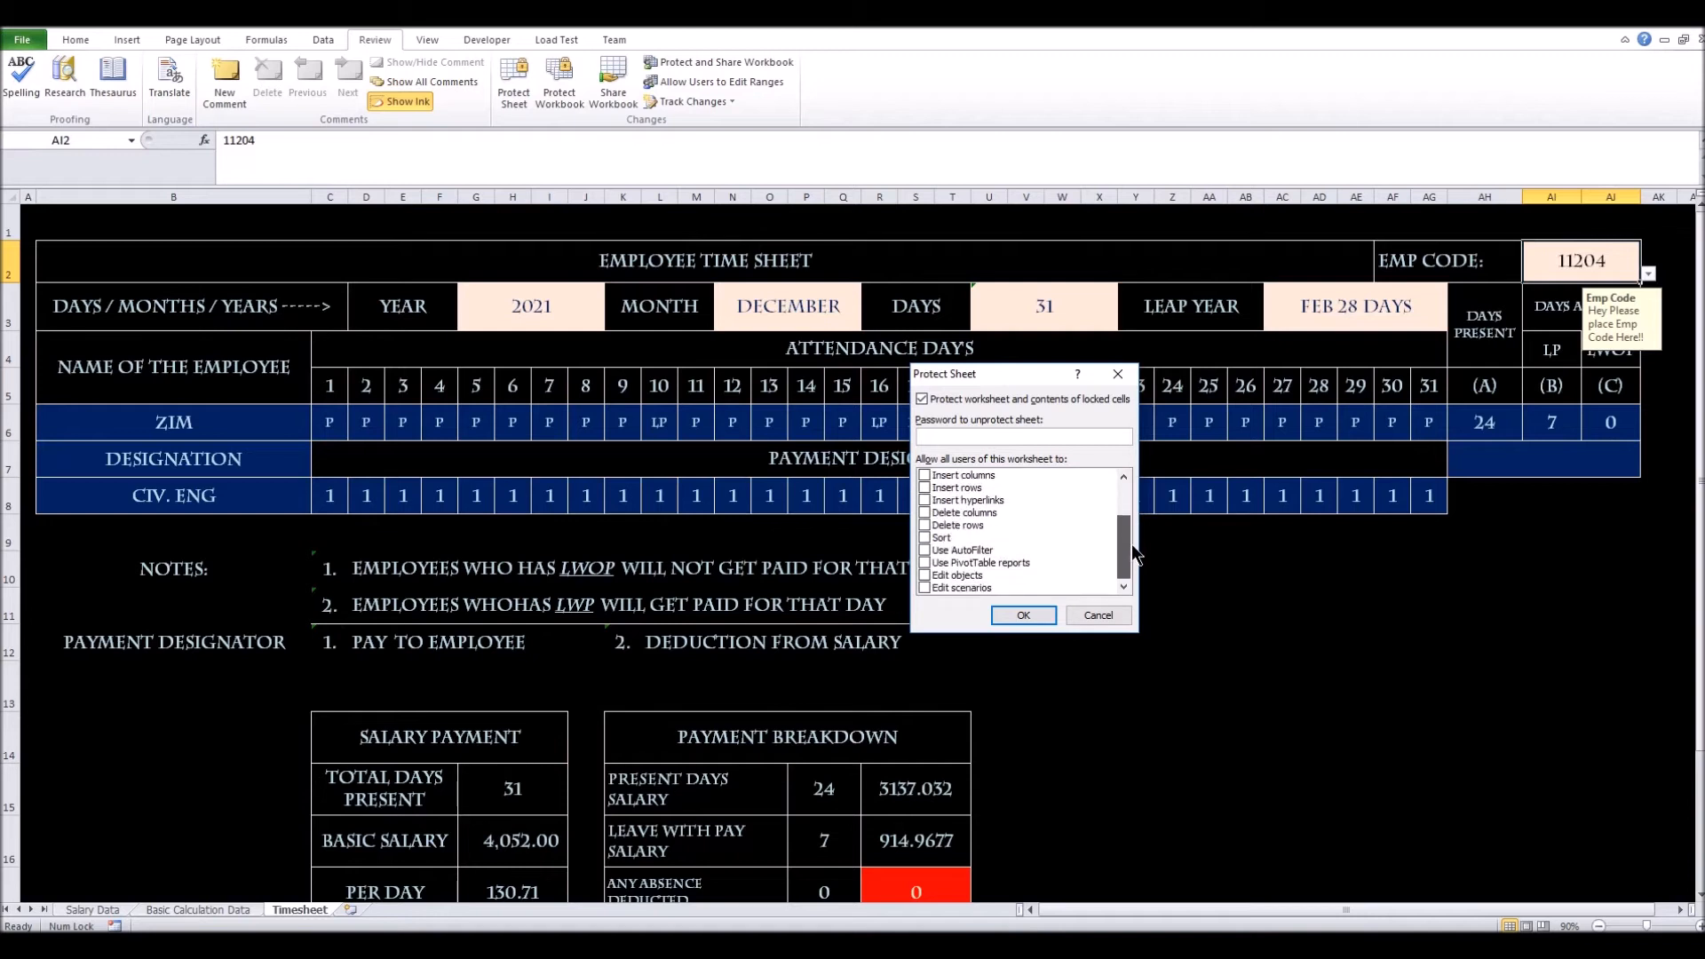
drag(1131, 544, 1121, 494)
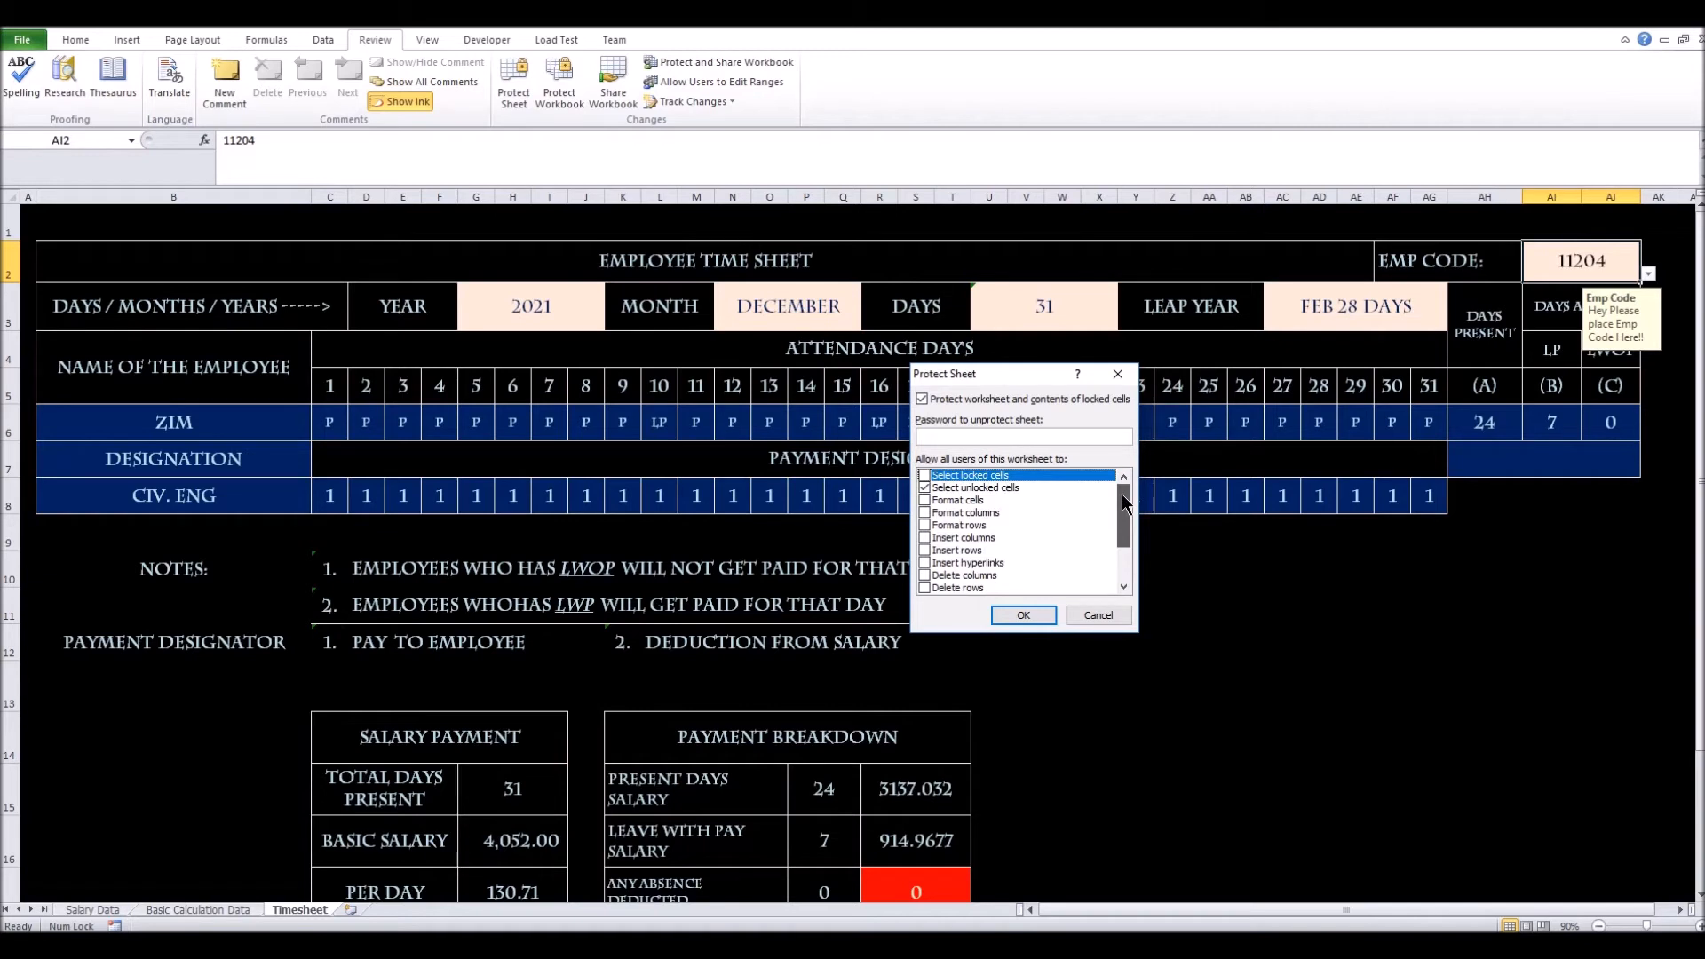
click(922, 499)
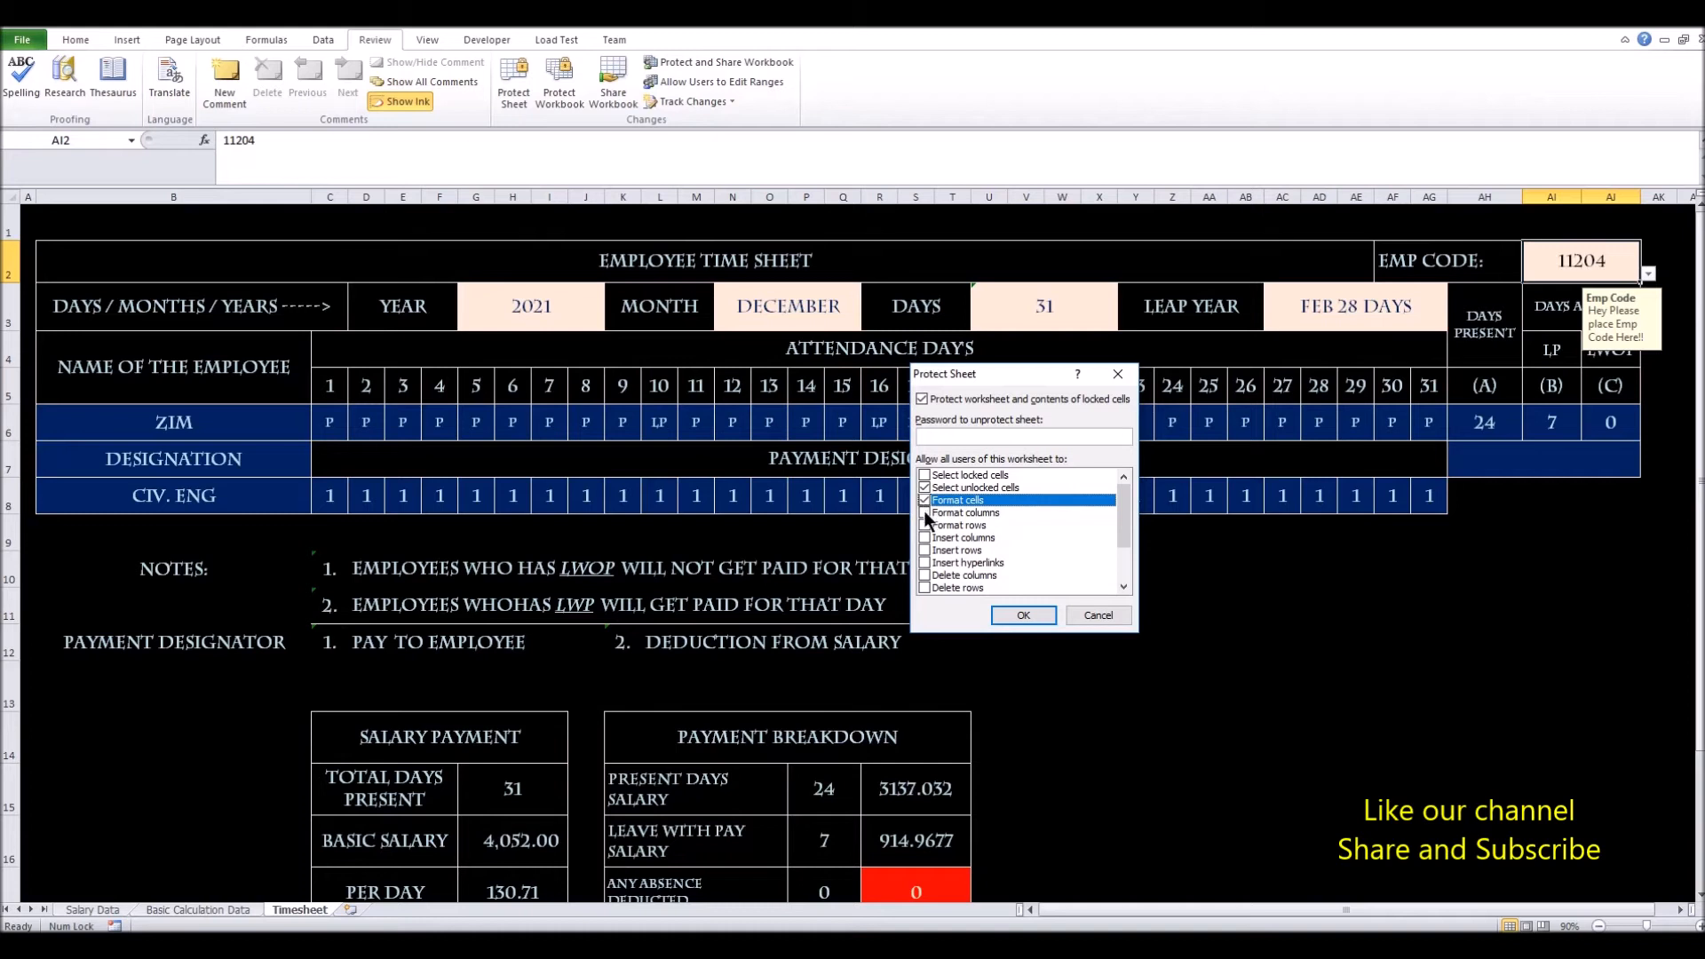
click(924, 513)
click(926, 525)
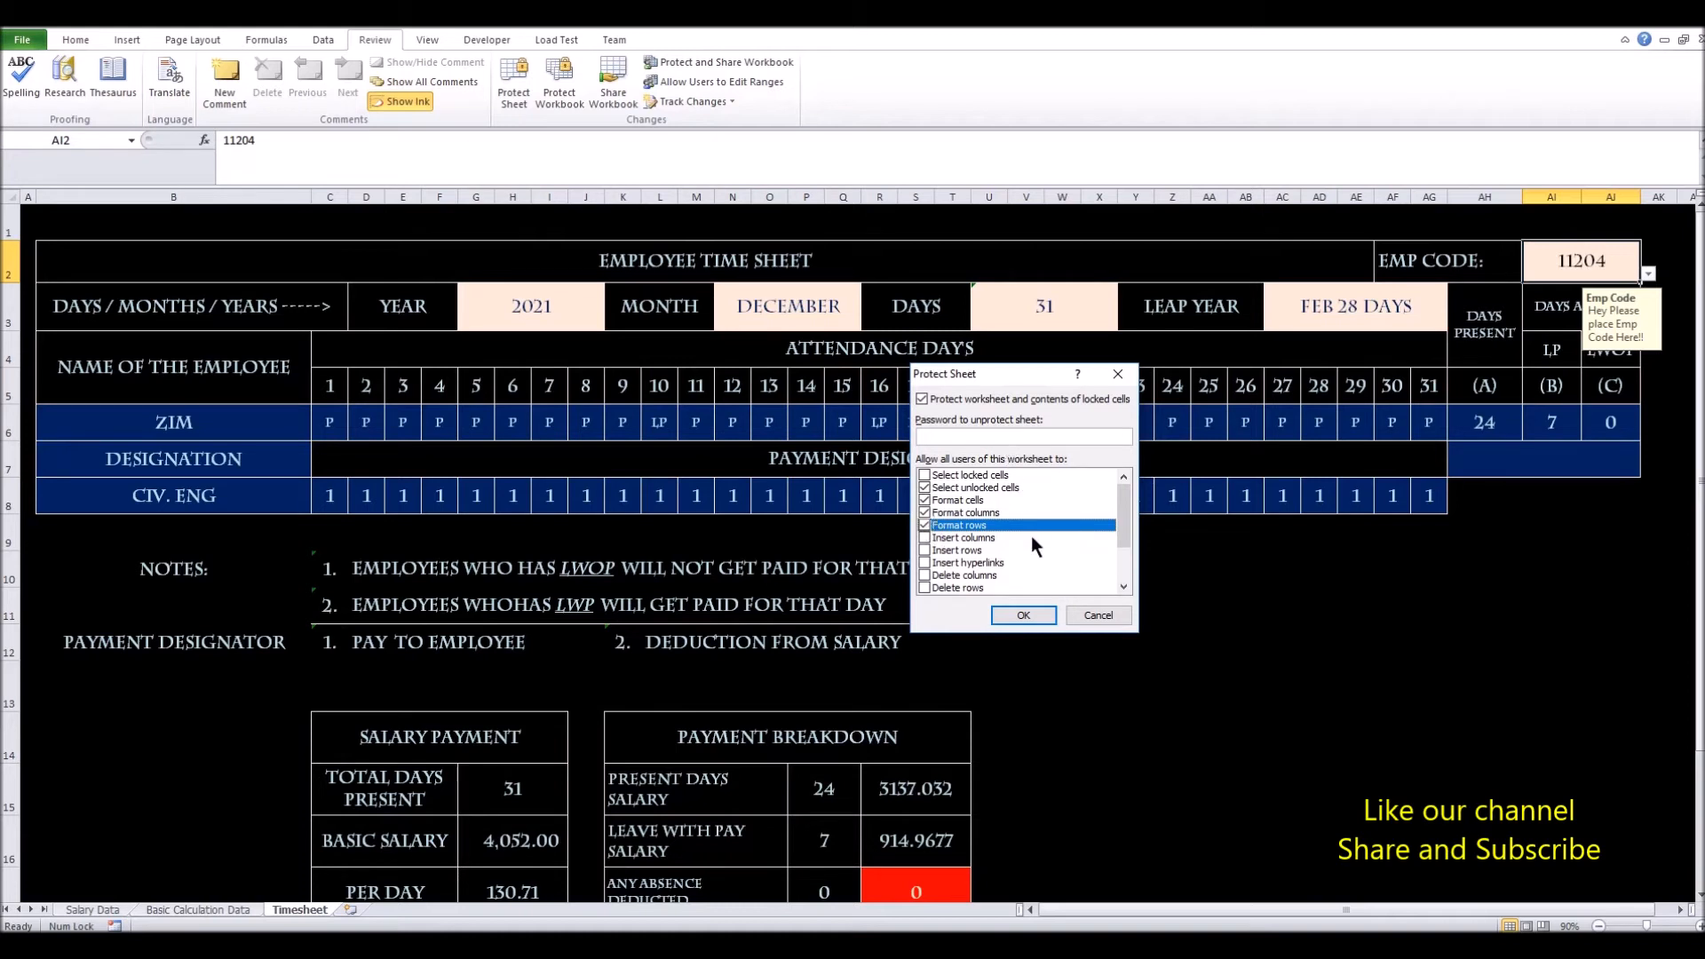
Enter the sheet protection password and re-enter it to confirm
scroll(1031, 535, down, 1)
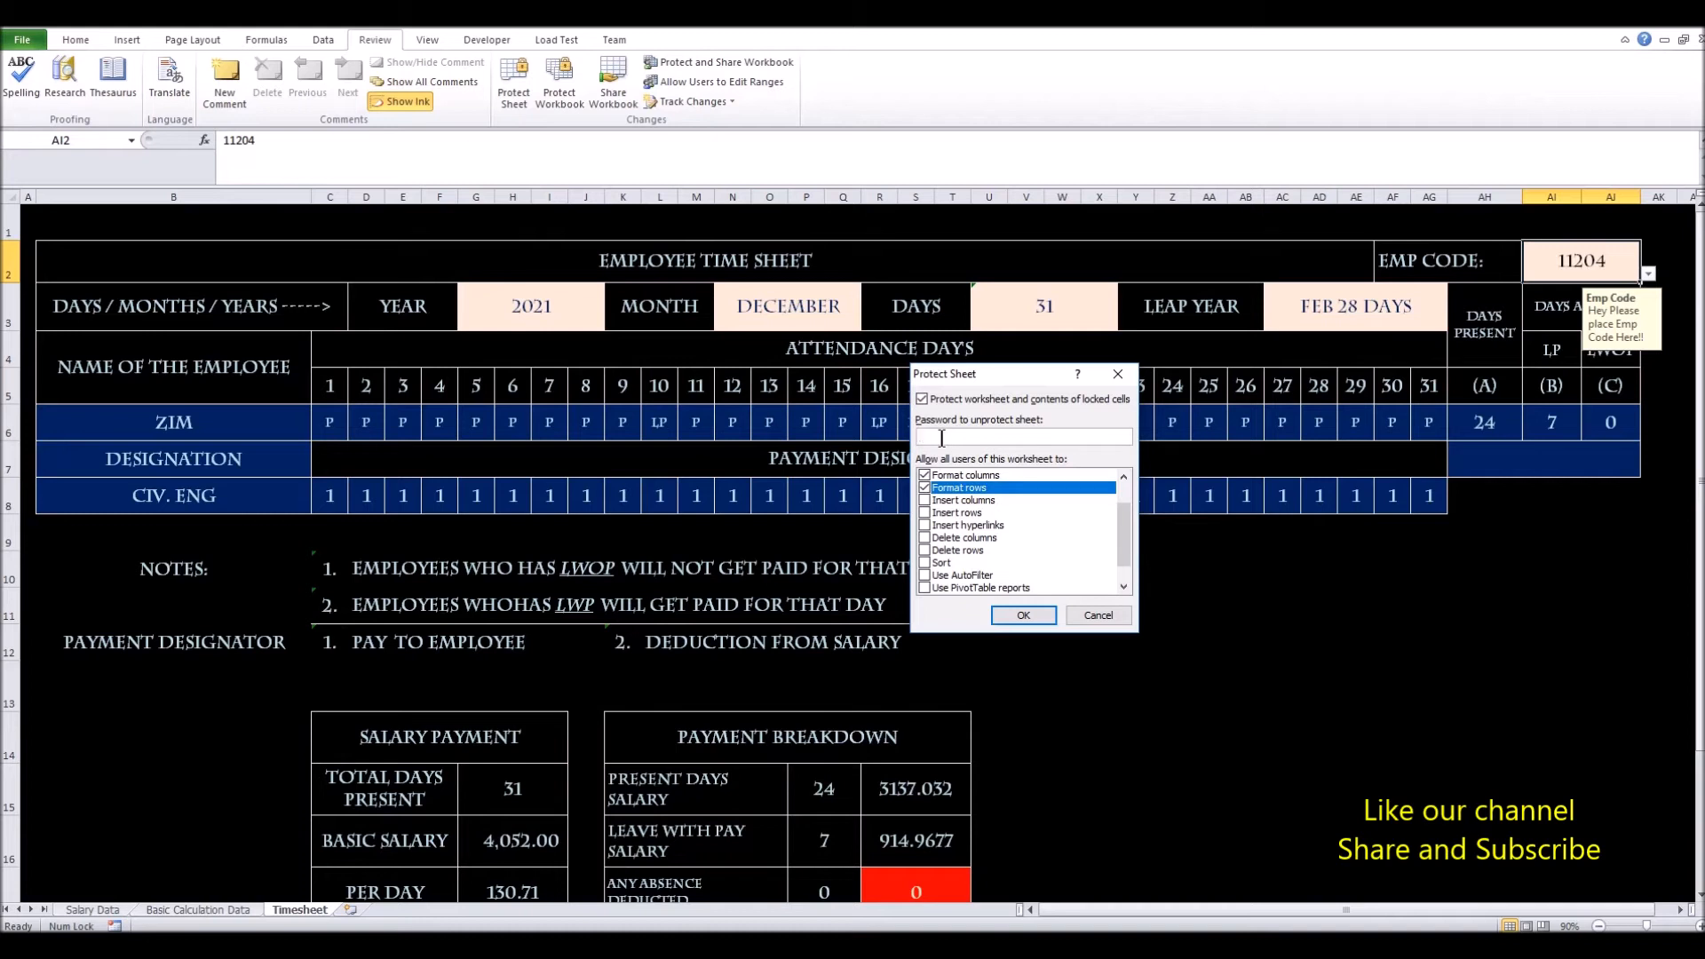
text(23456)
click(1023, 615)
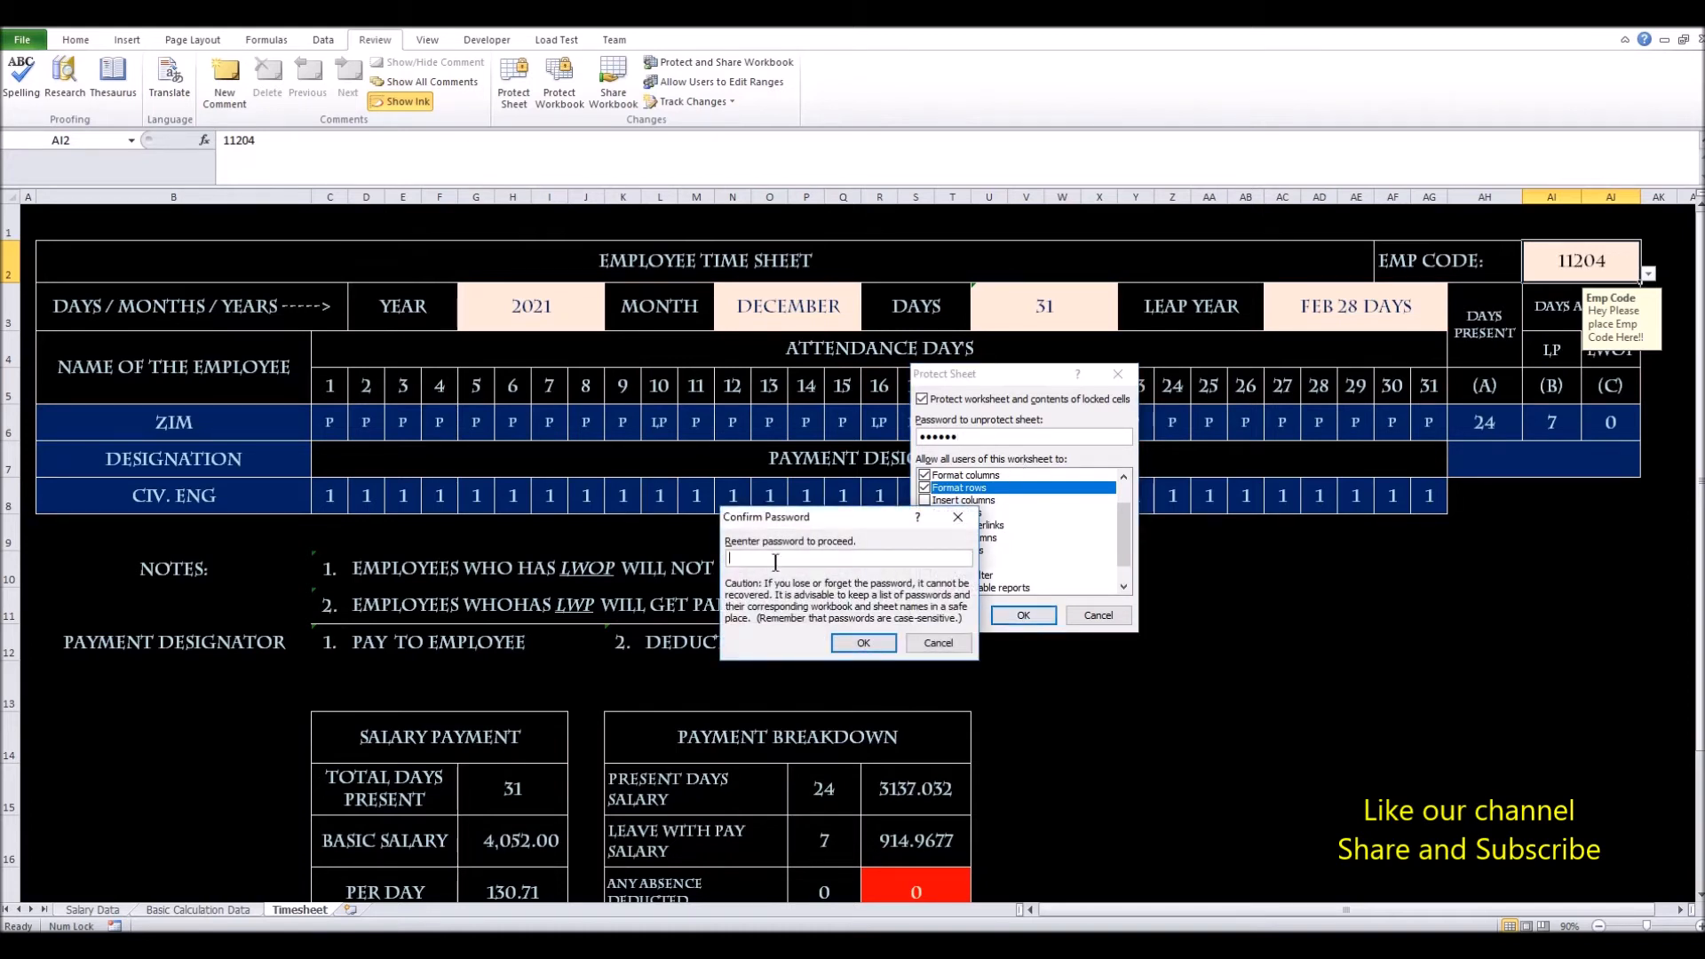
text(123456)
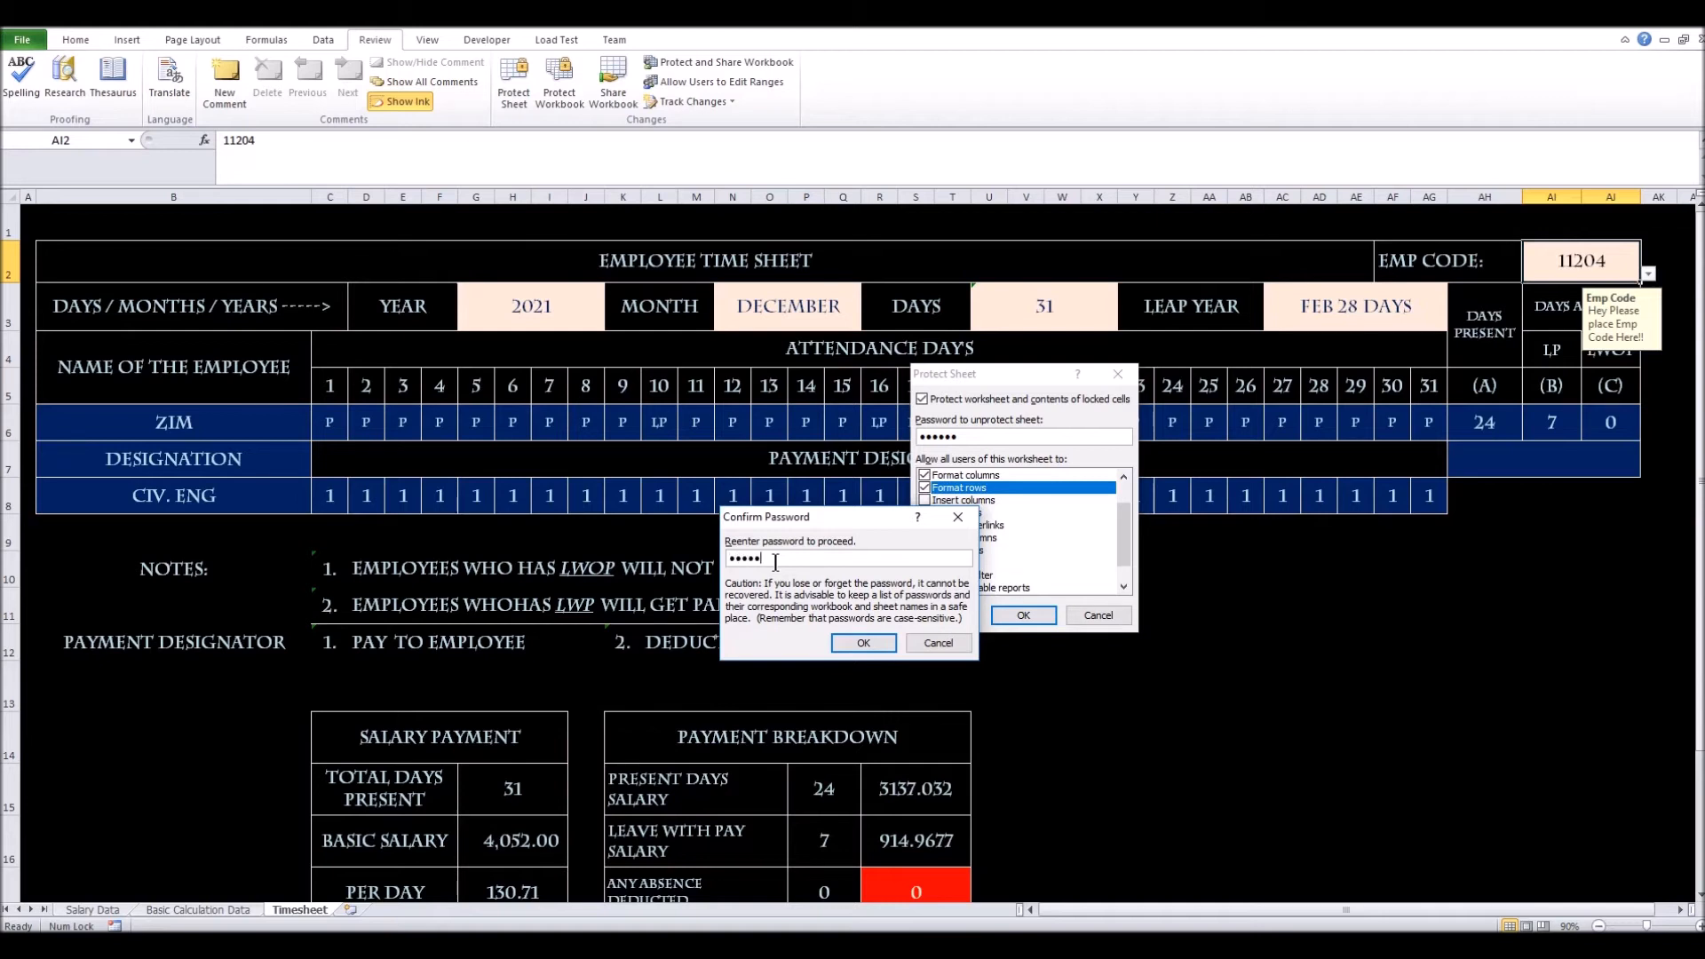
click(859, 640)
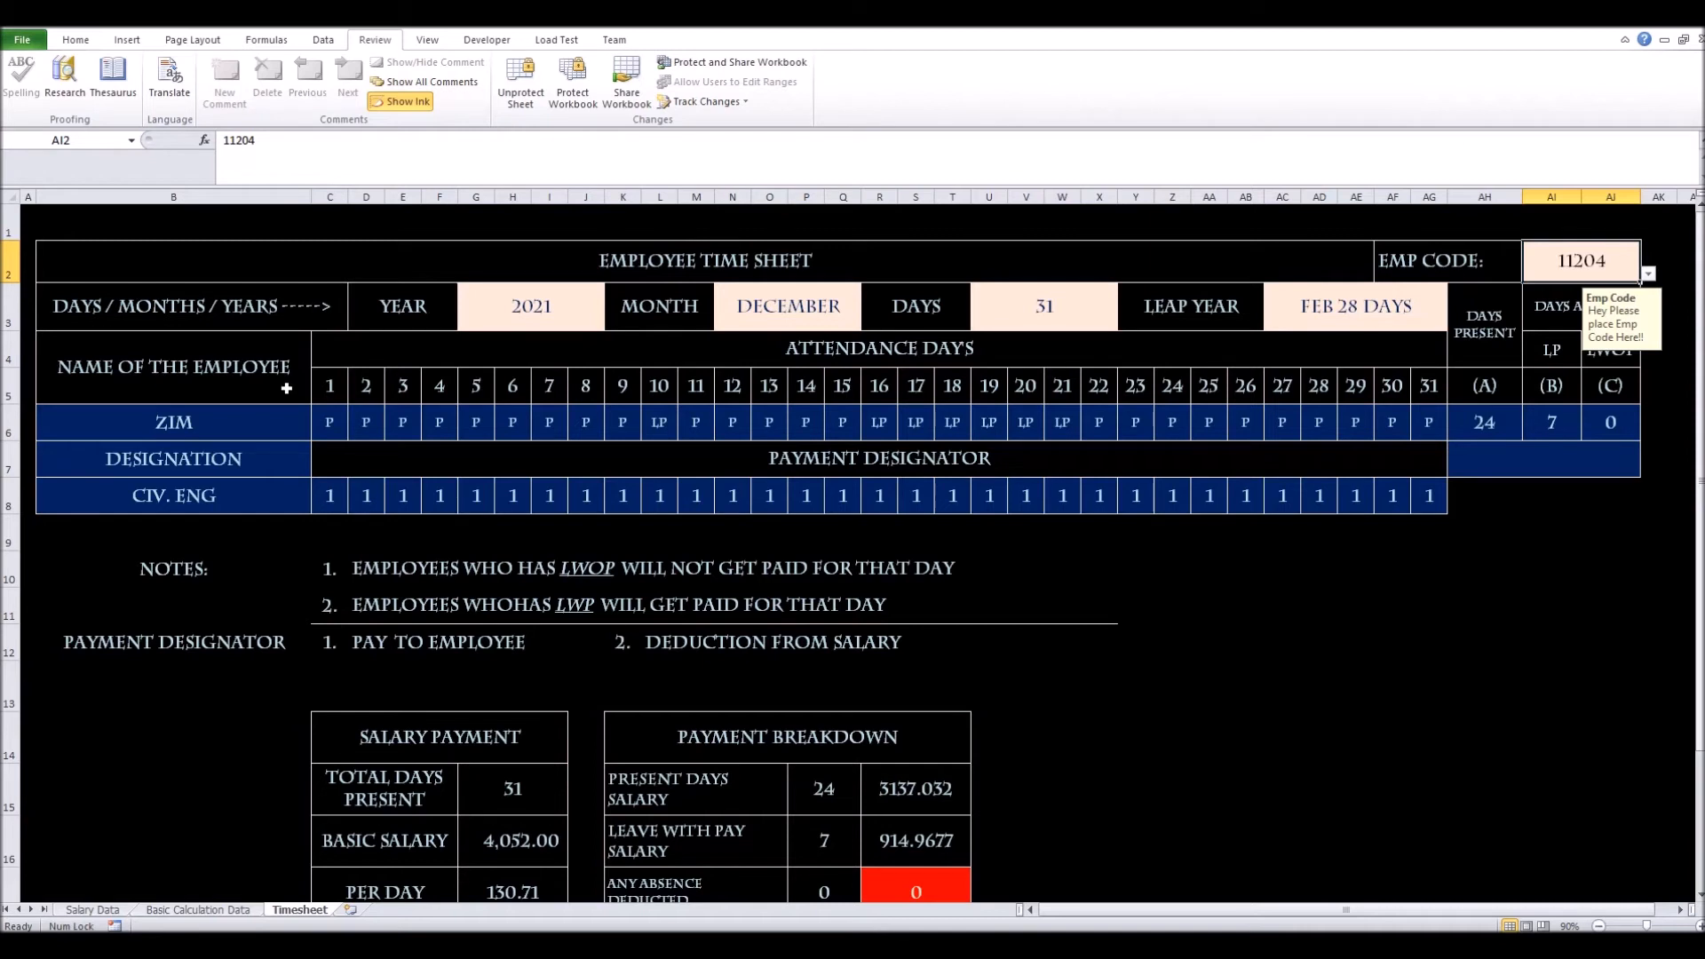
Test selecting attendance, year, month, days and employee code cells on the protected sheet
click(364, 435)
click(329, 424)
click(492, 295)
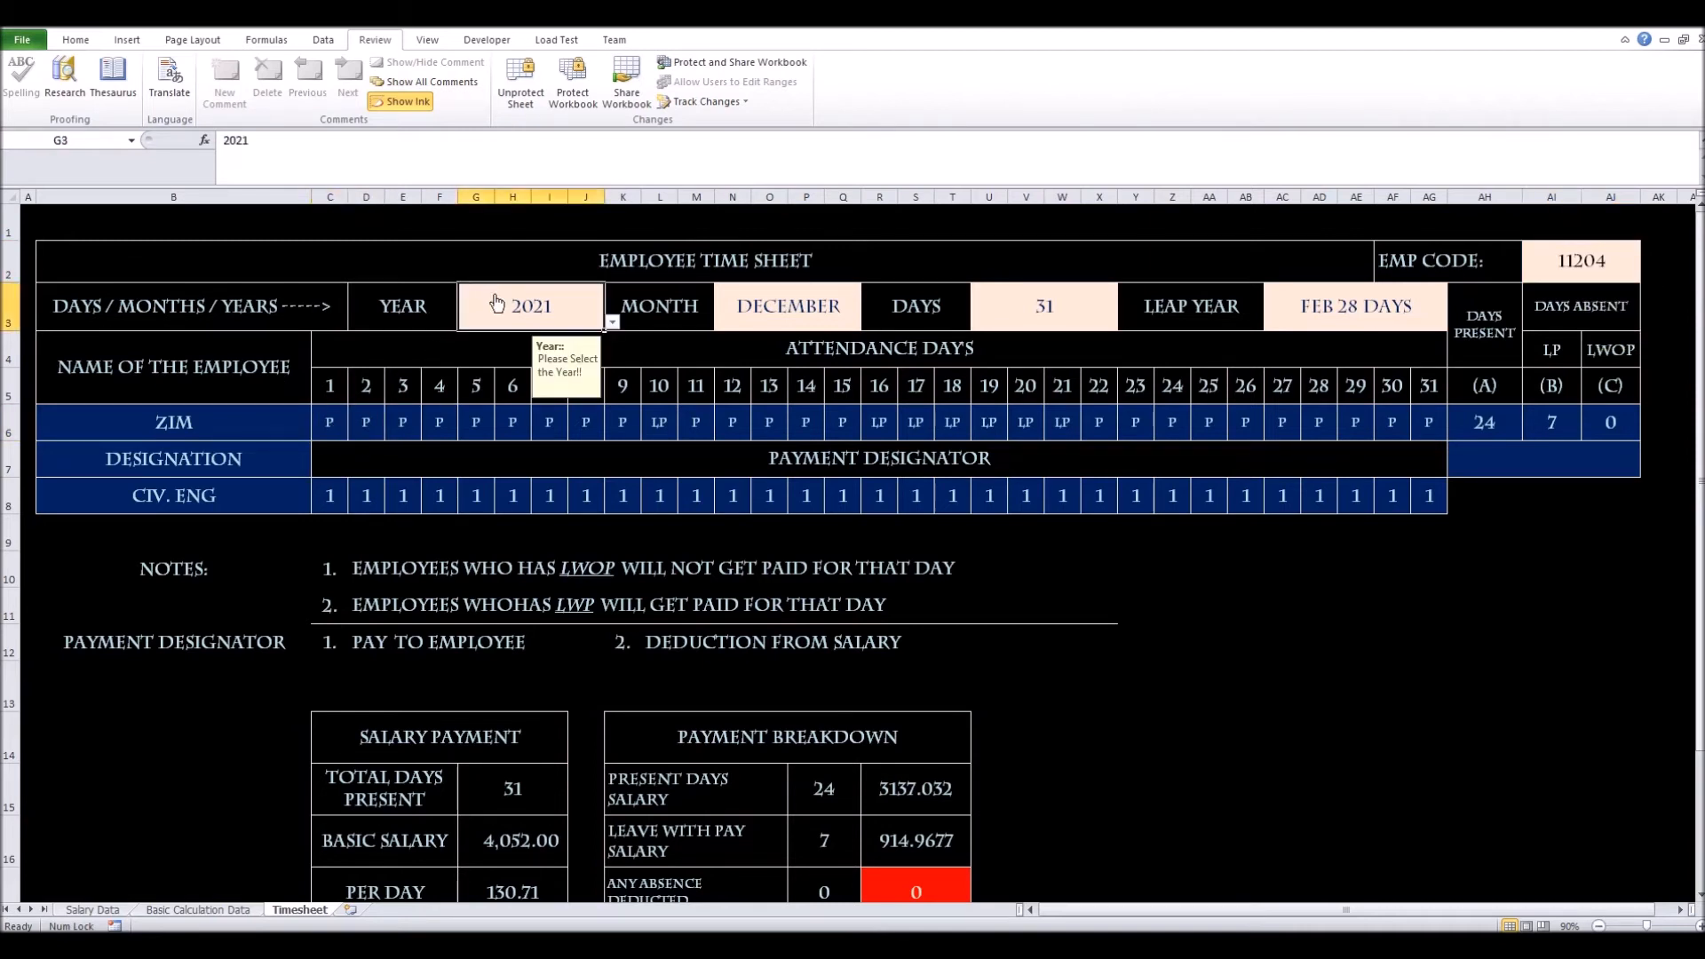
click(850, 297)
click(998, 308)
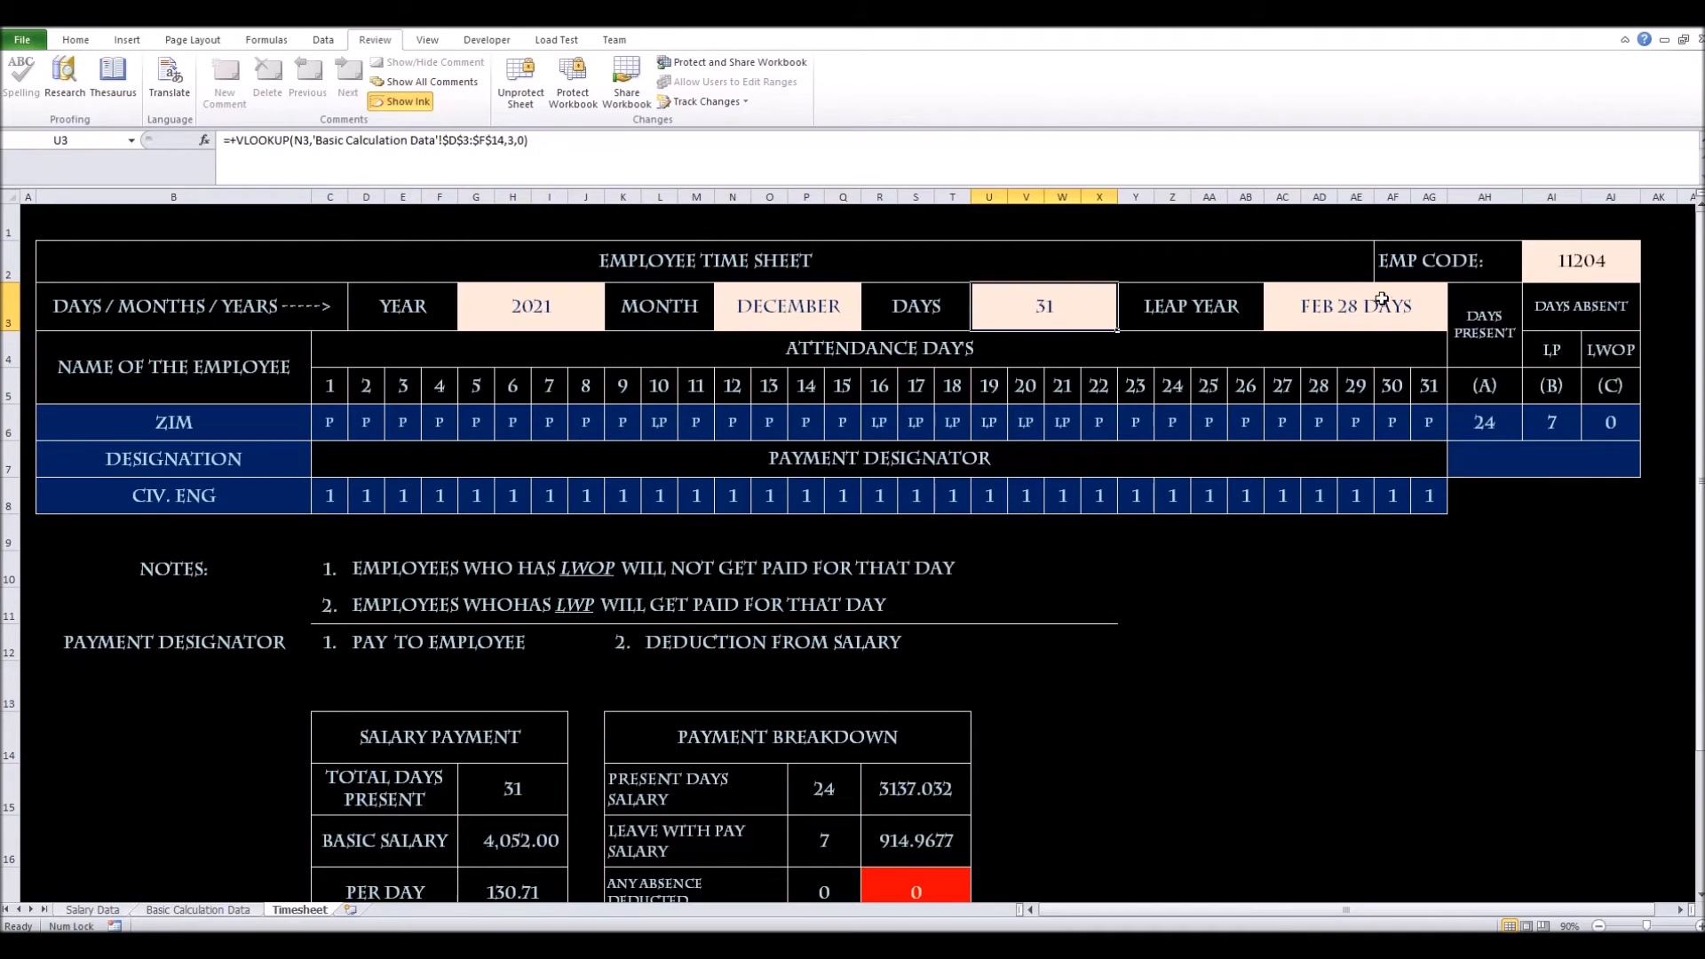
click(1552, 270)
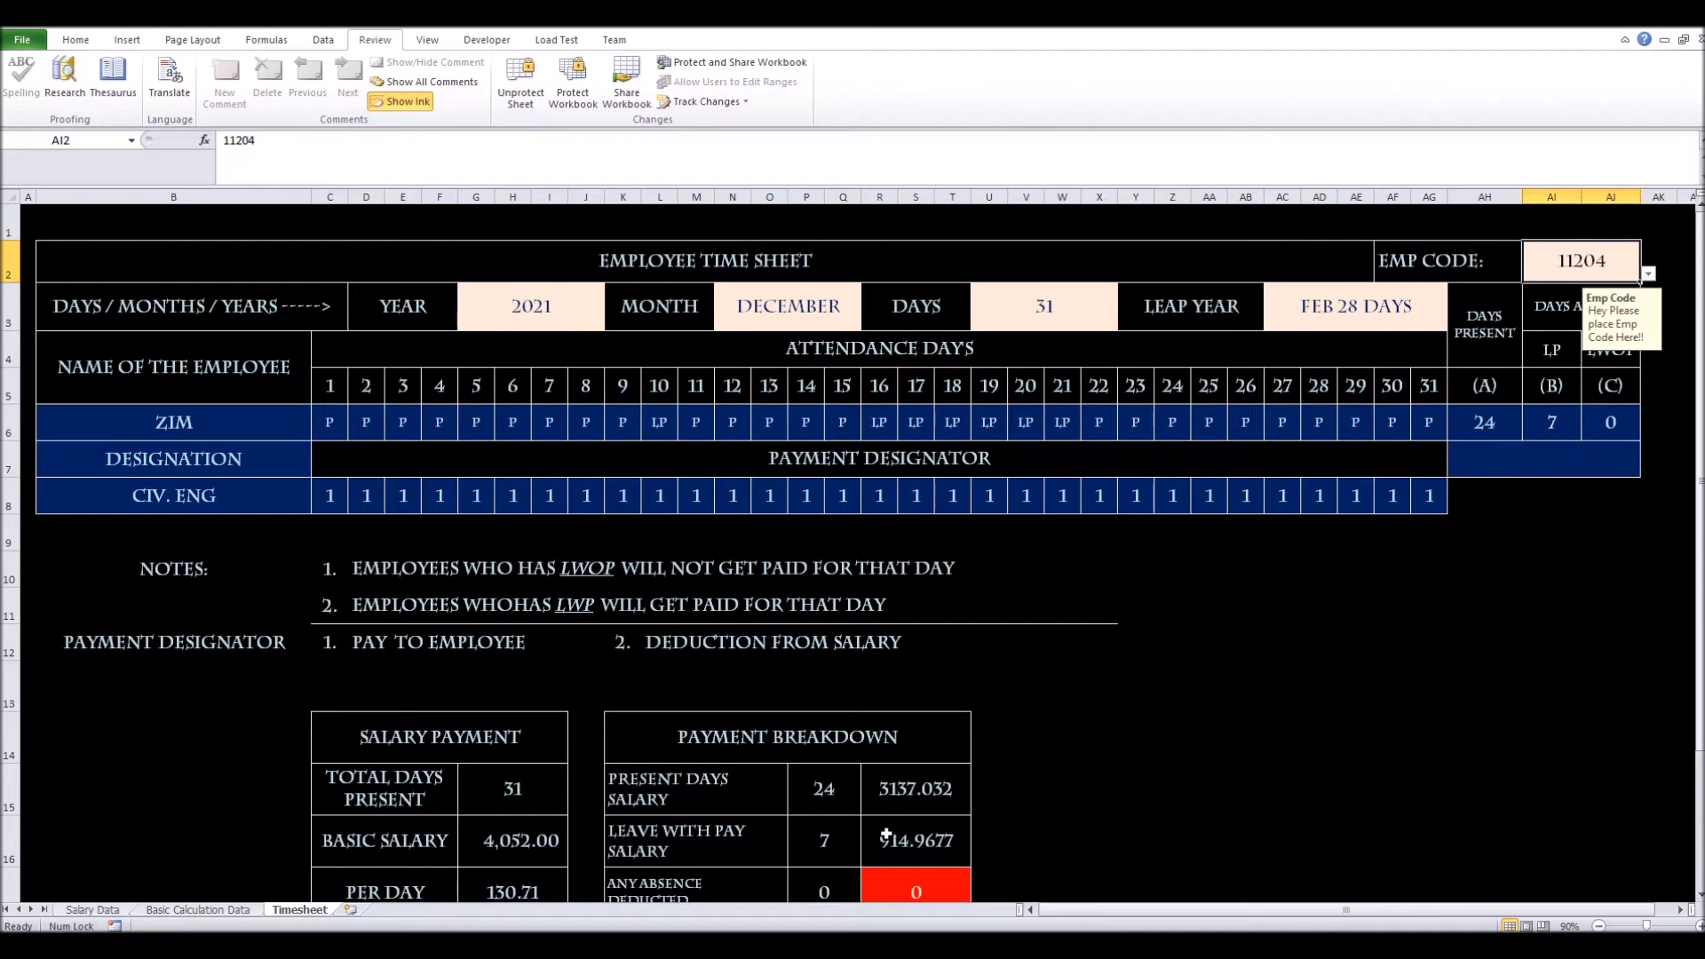
scroll(770, 829, down, 1)
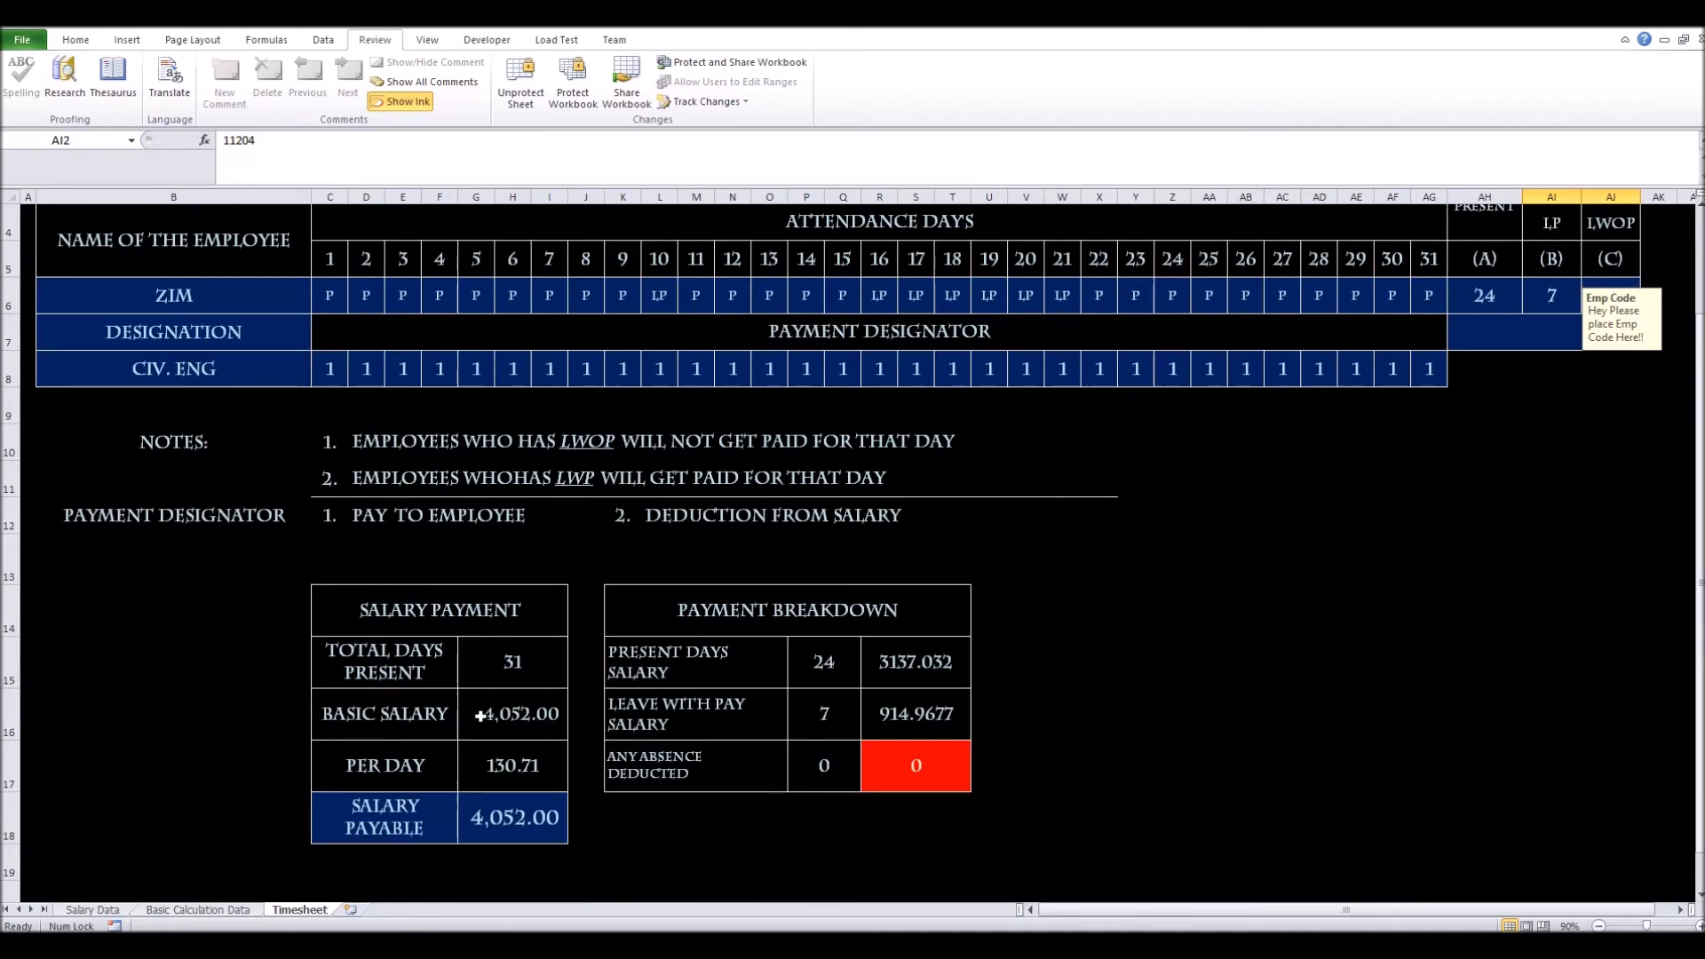
scroll(638, 566, up, 1)
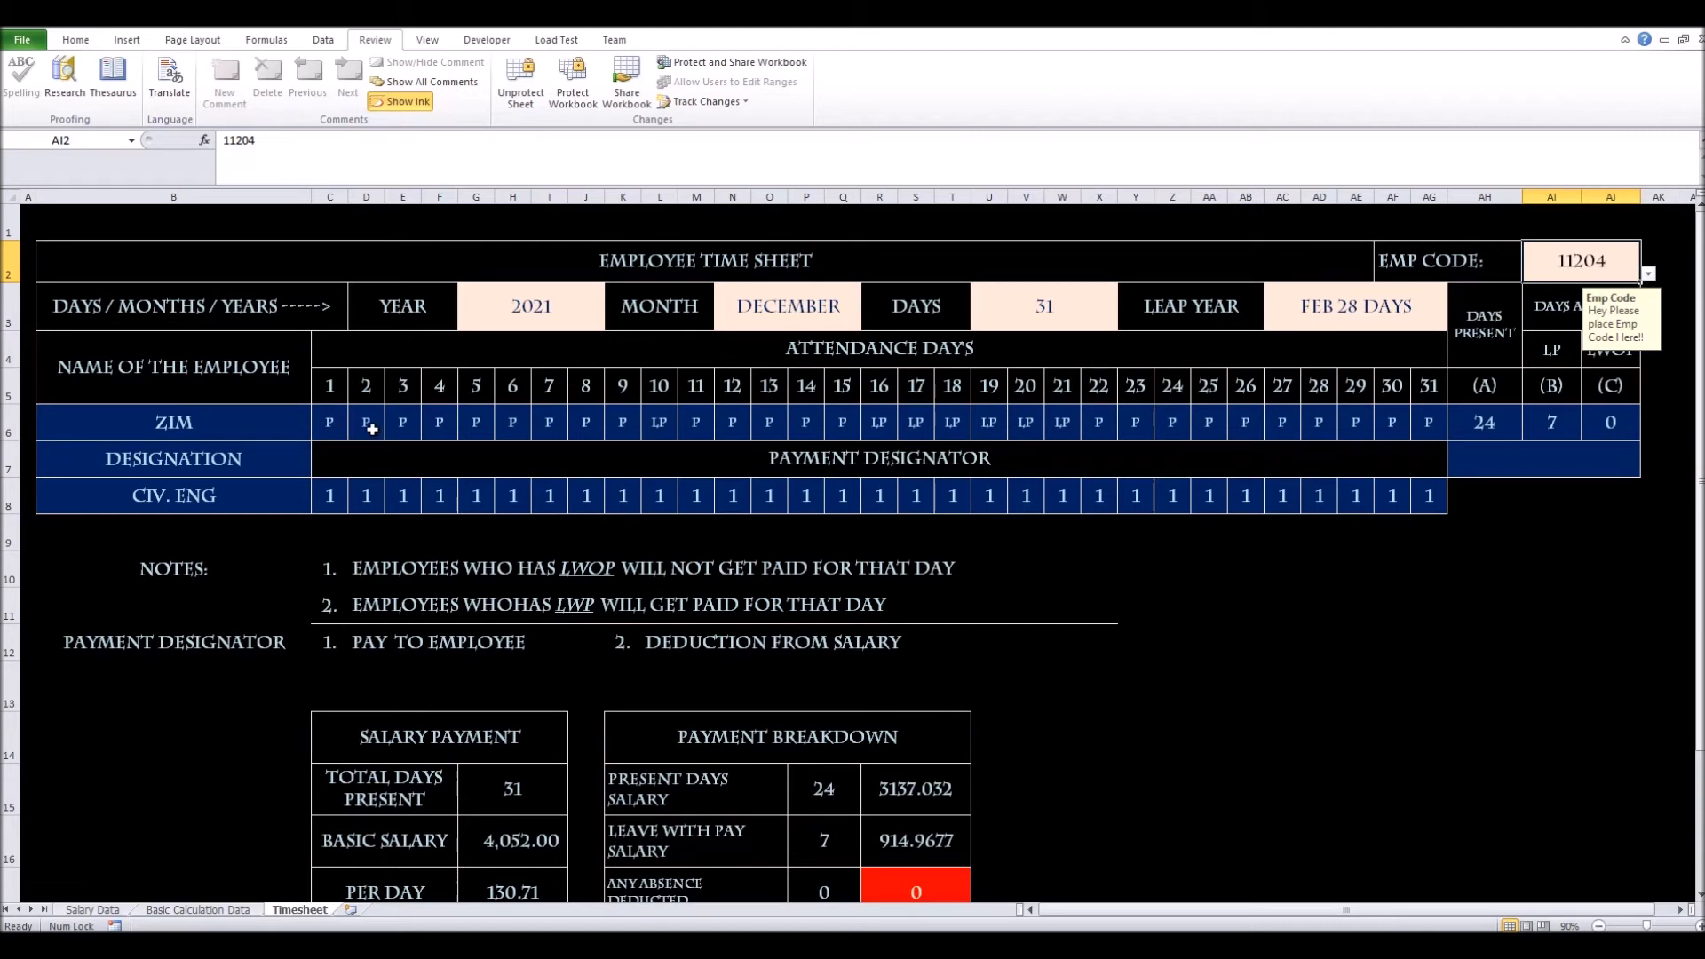
Choose employee code 11201 from the EMP CODE dropdown
click(441, 425)
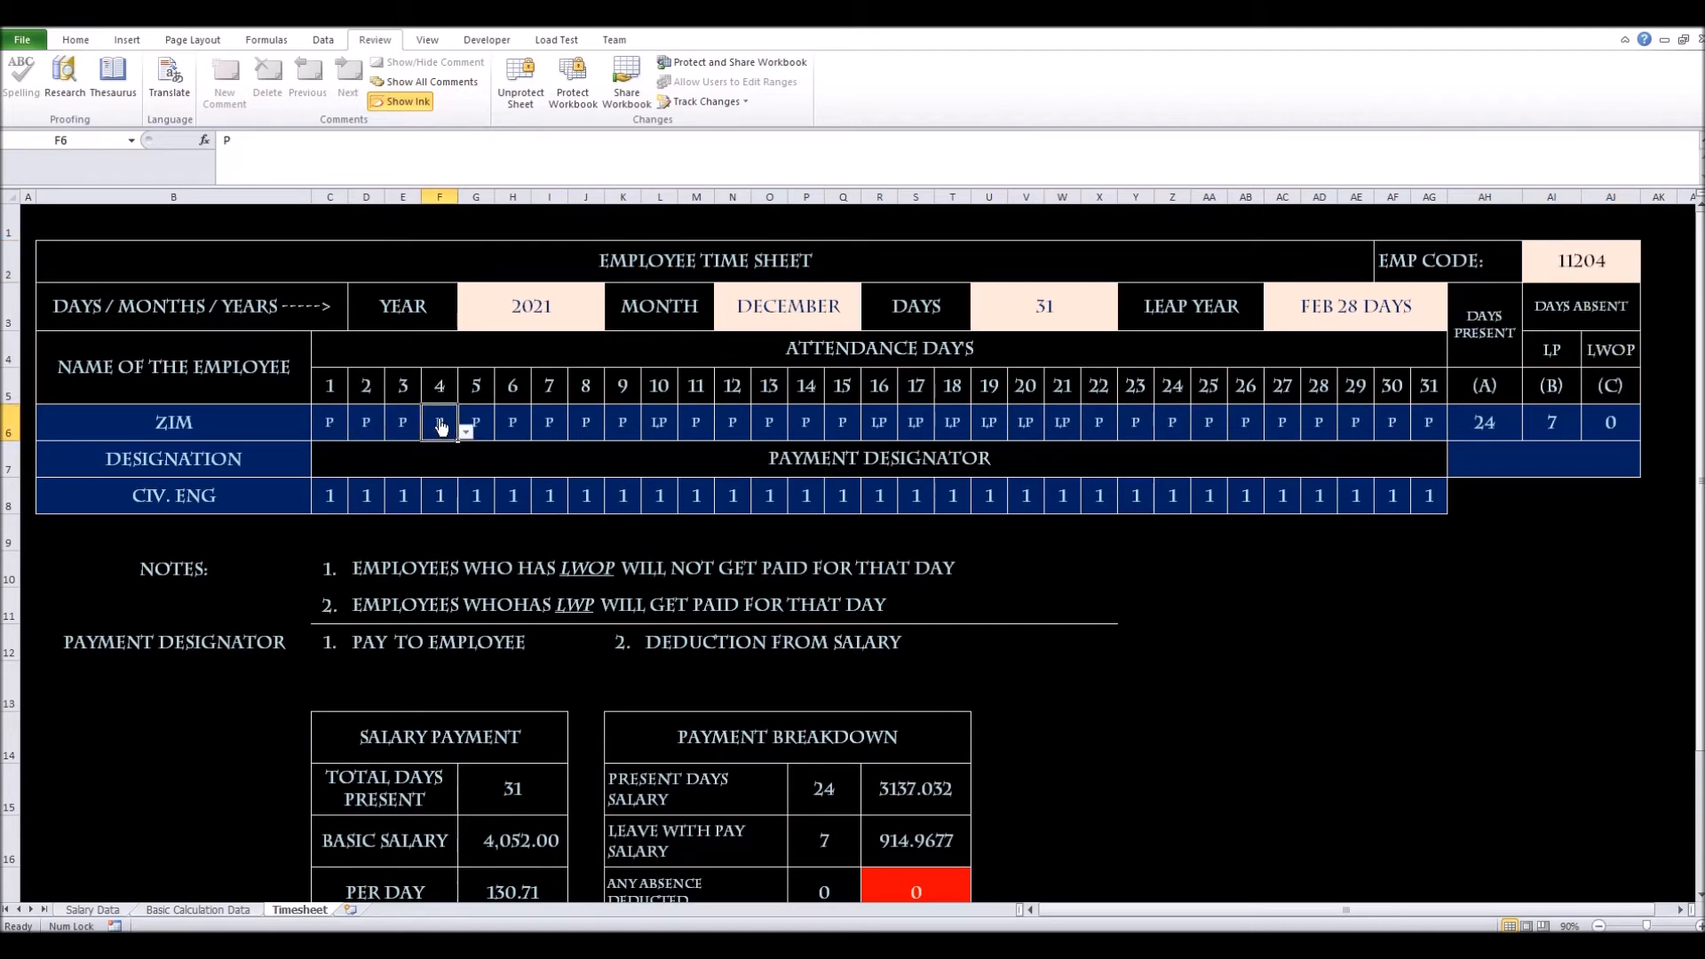
click(1612, 269)
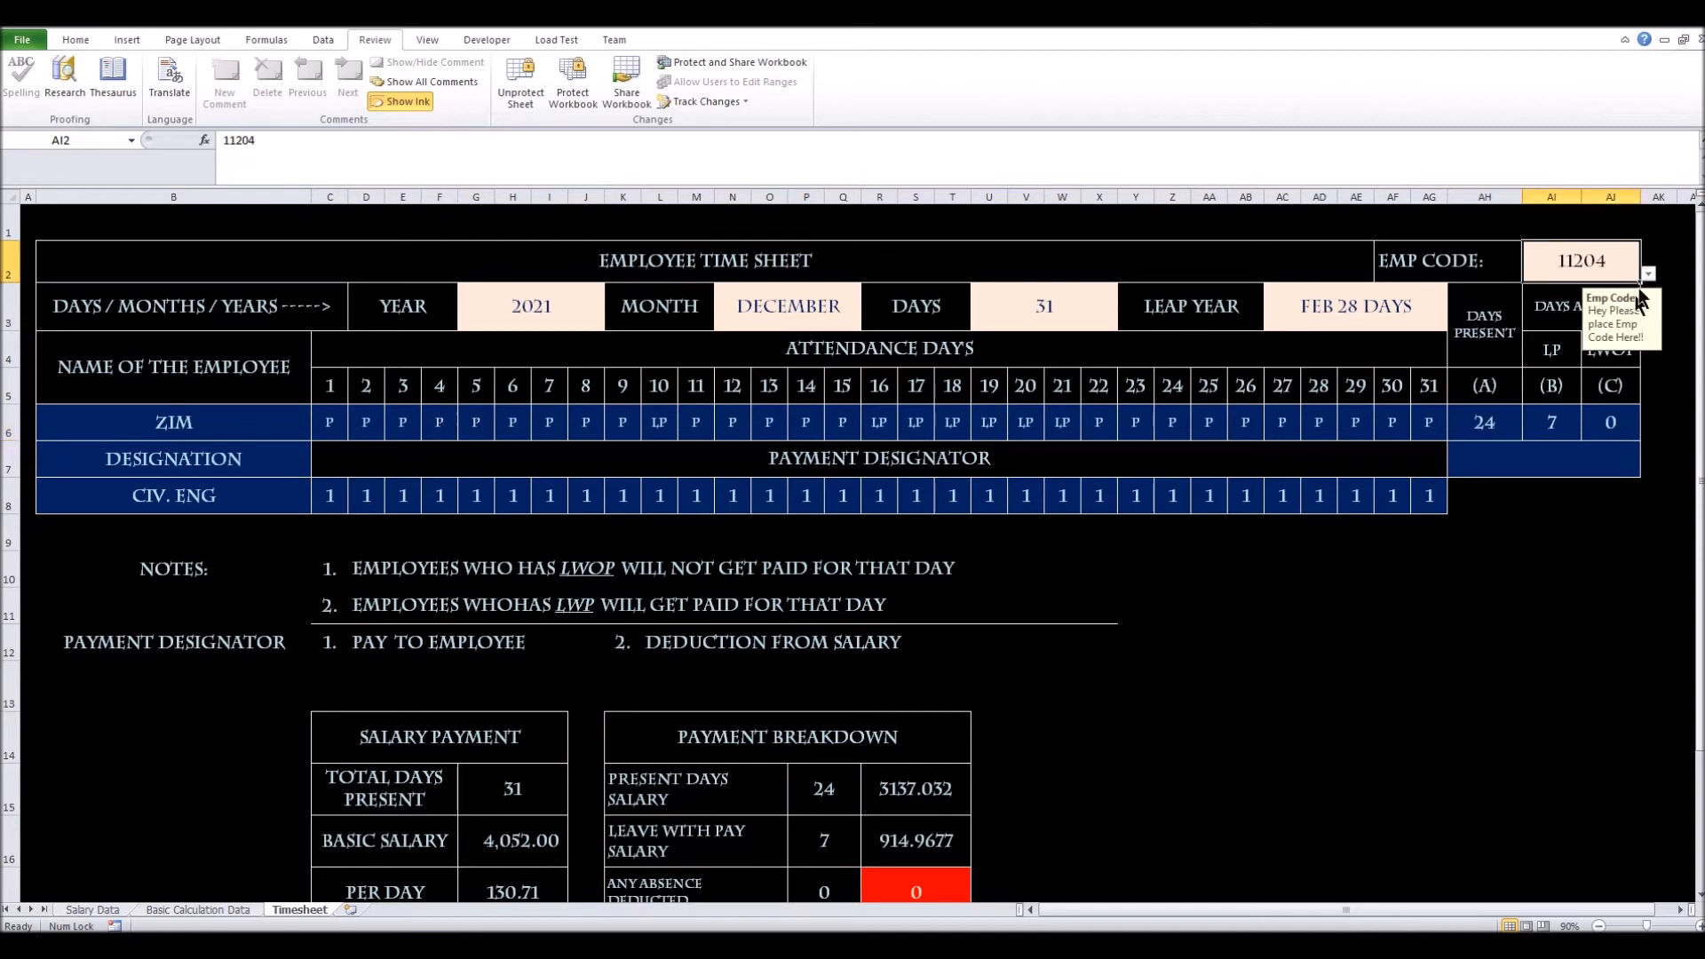
click(1648, 275)
click(1570, 289)
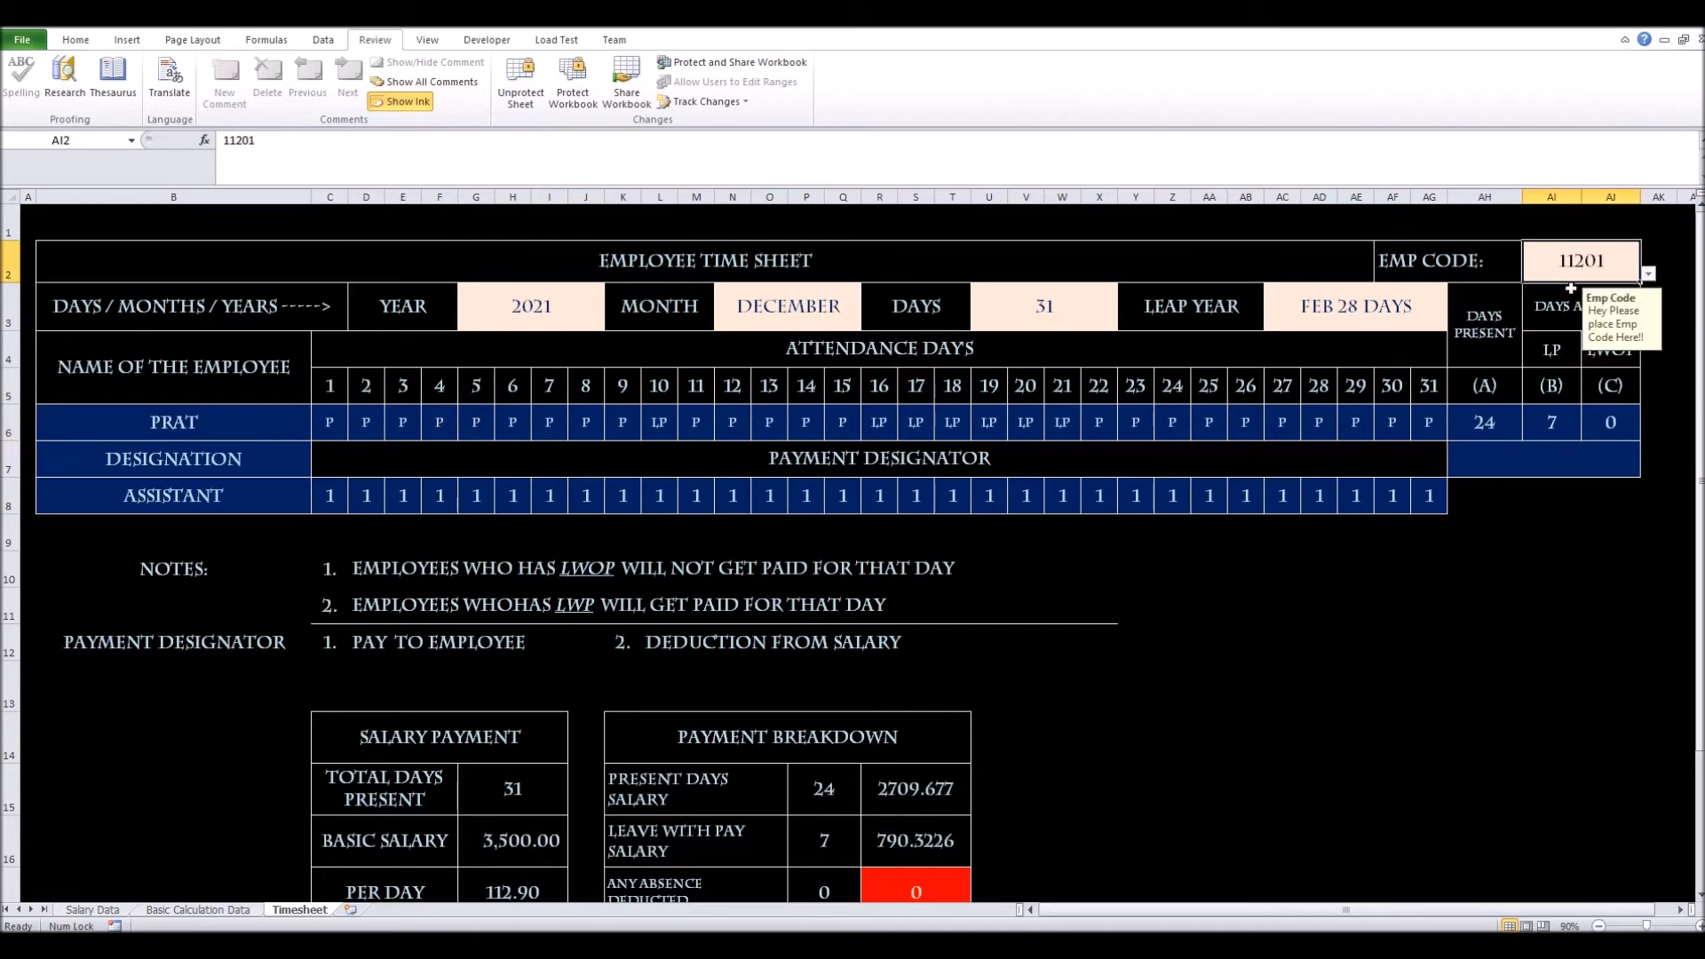
Clear PRAT's attendance entries for days 3 through 31
click(377, 429)
drag(409, 431, 1414, 422)
key(Delete)
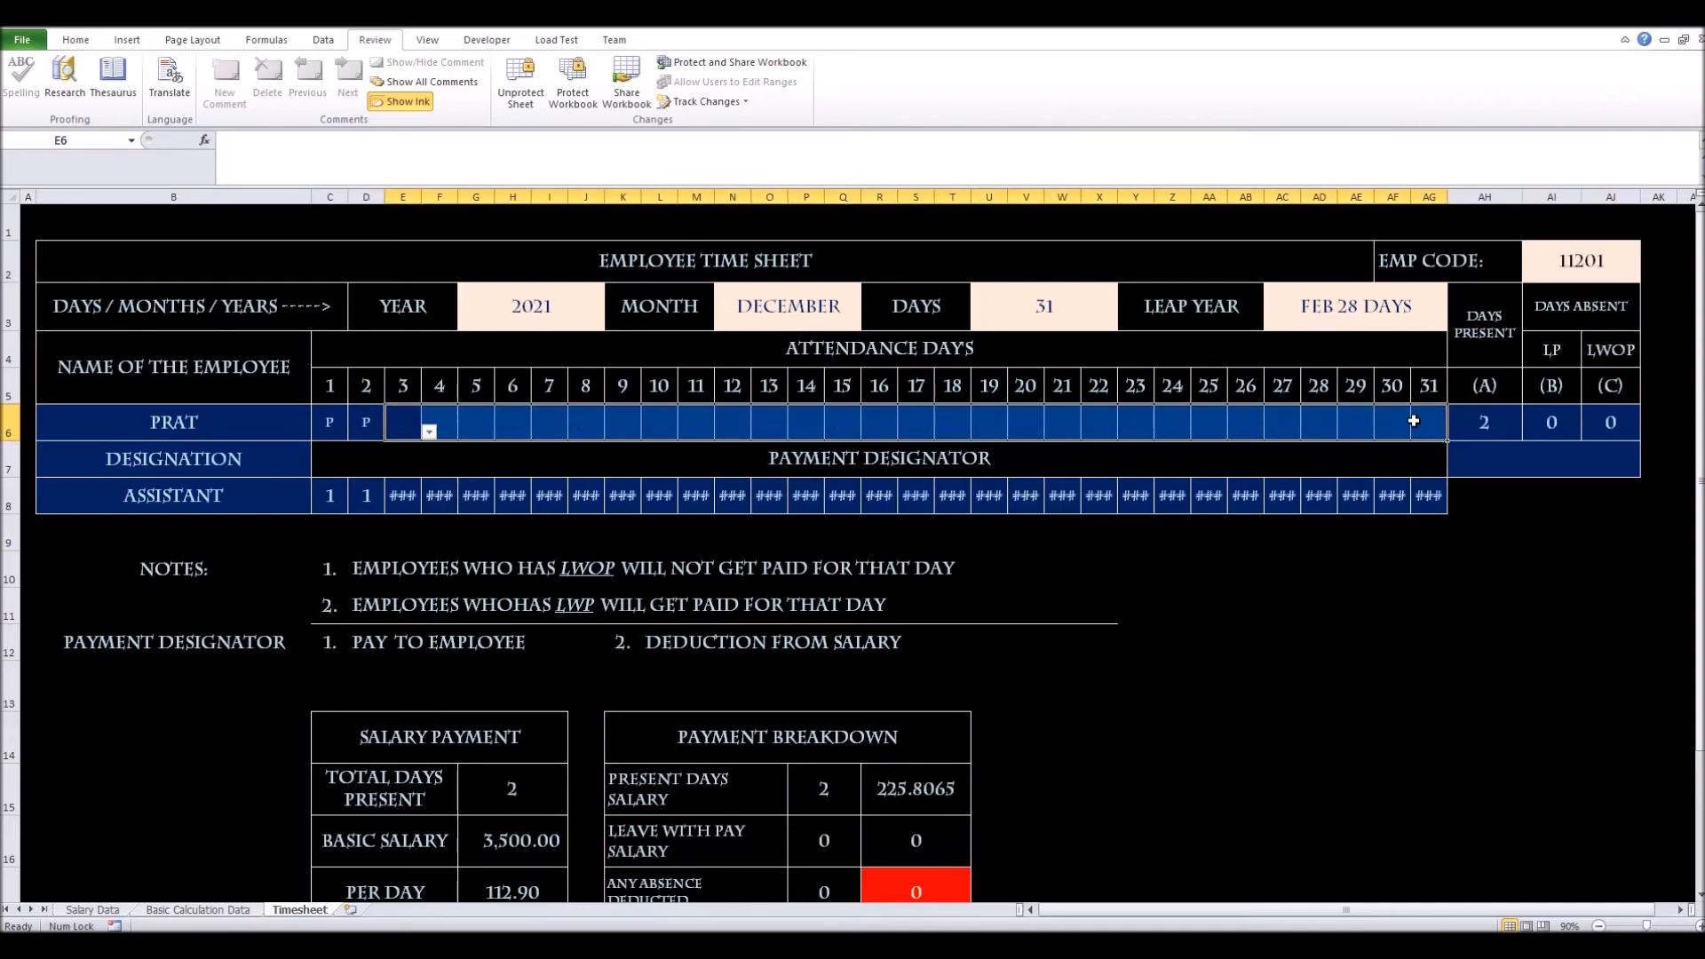
scroll(1263, 641, down, 1)
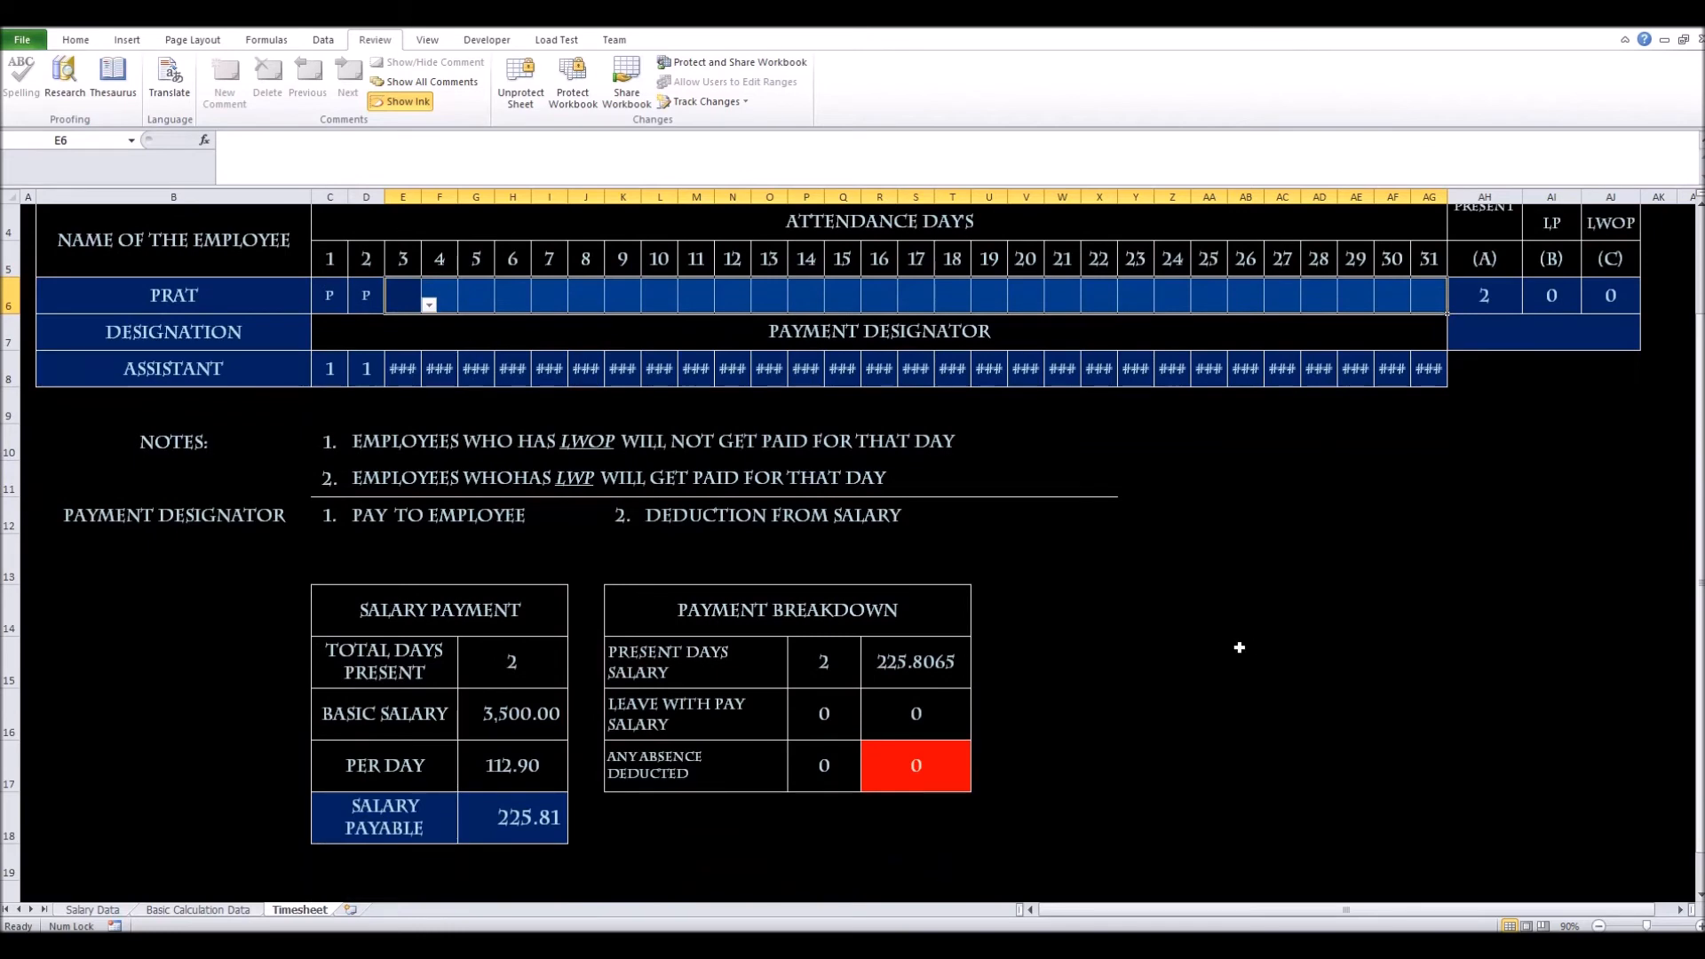
scroll(1240, 648, up, 1)
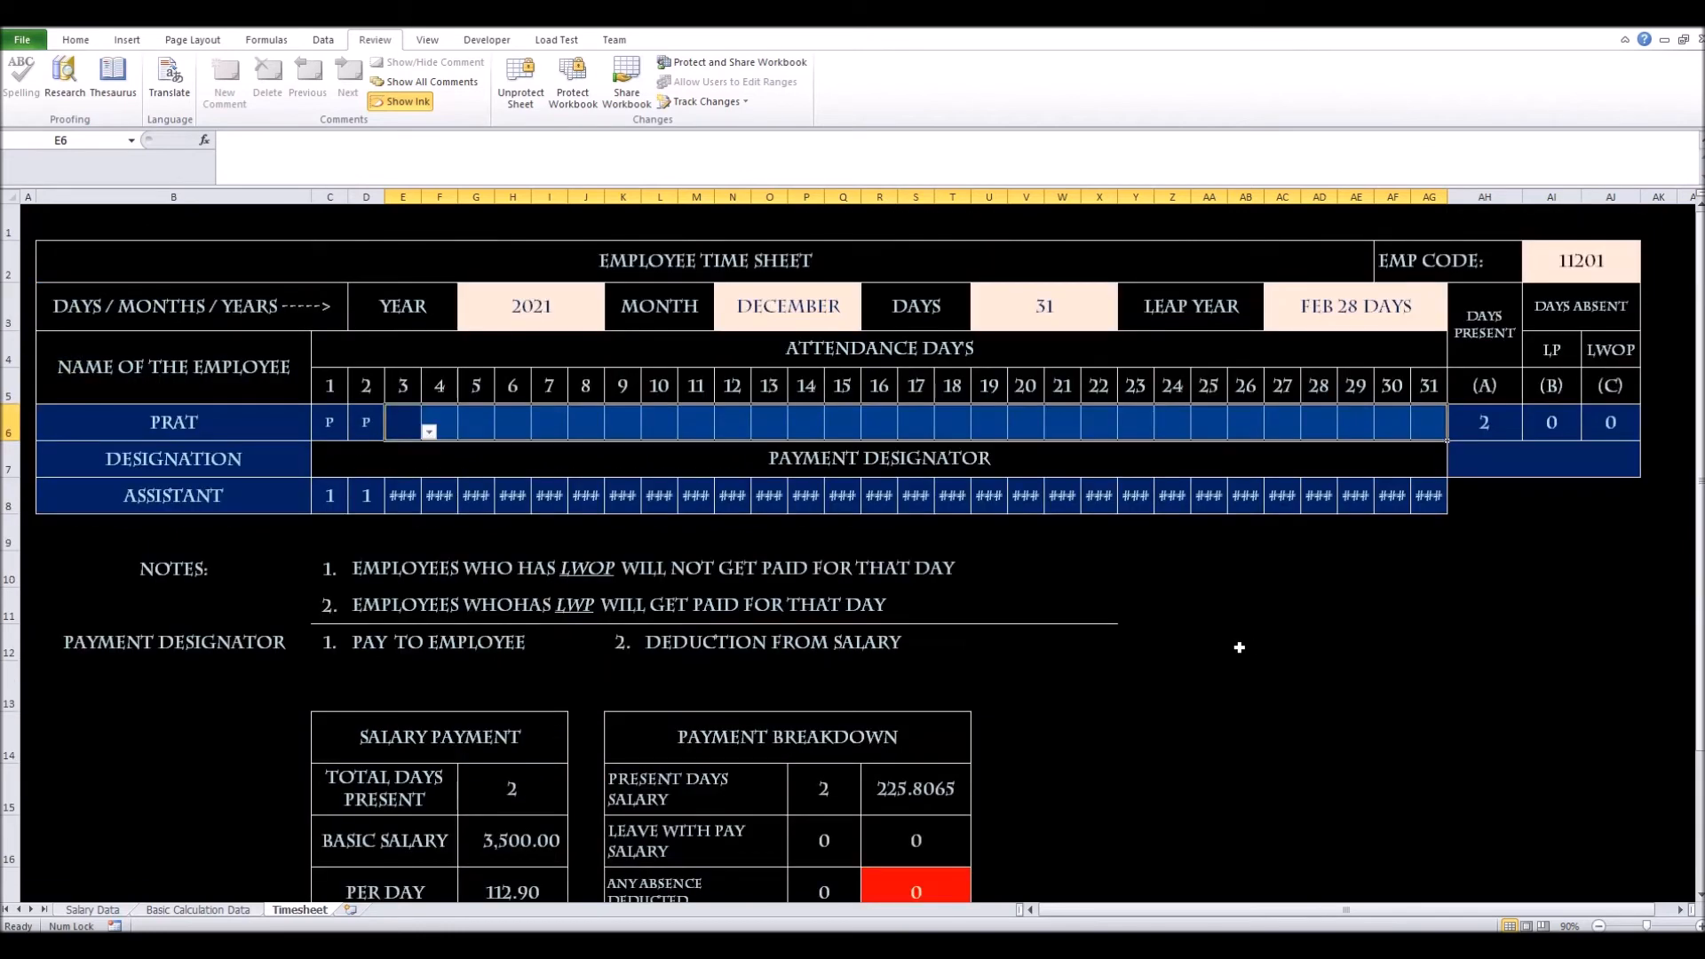
Mark day 3 as A and fill it right through day 31 with Ctrl+R
click(429, 432)
click(407, 456)
click(428, 434)
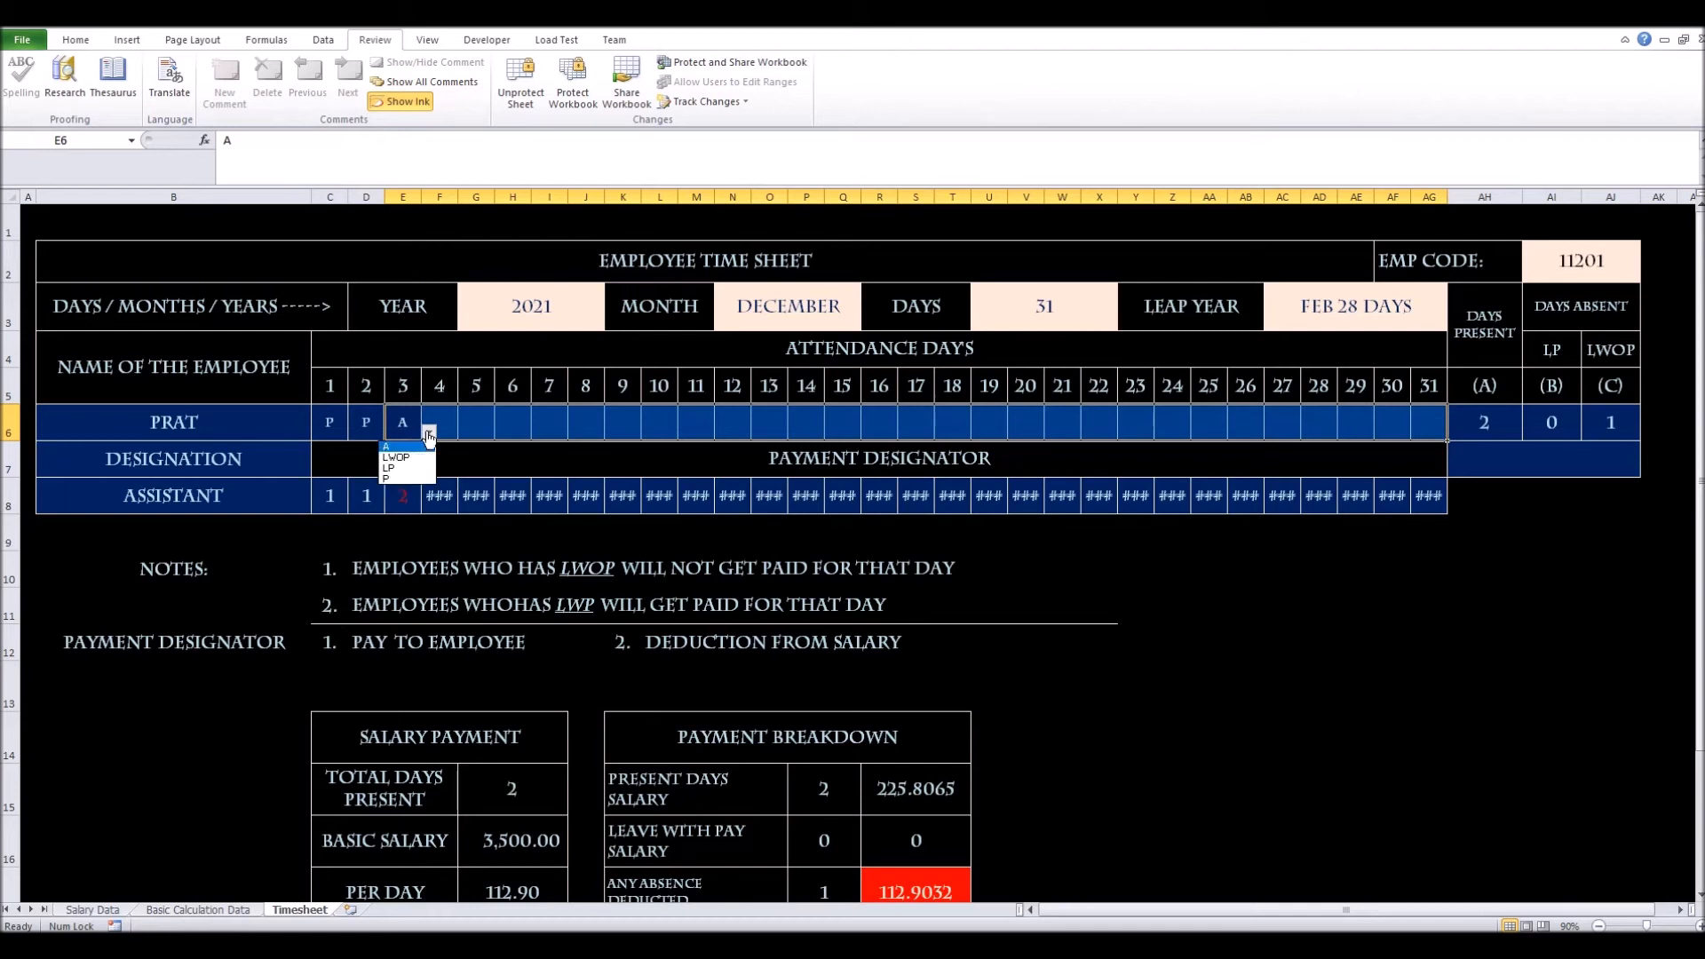
click(446, 428)
click(448, 432)
click(411, 429)
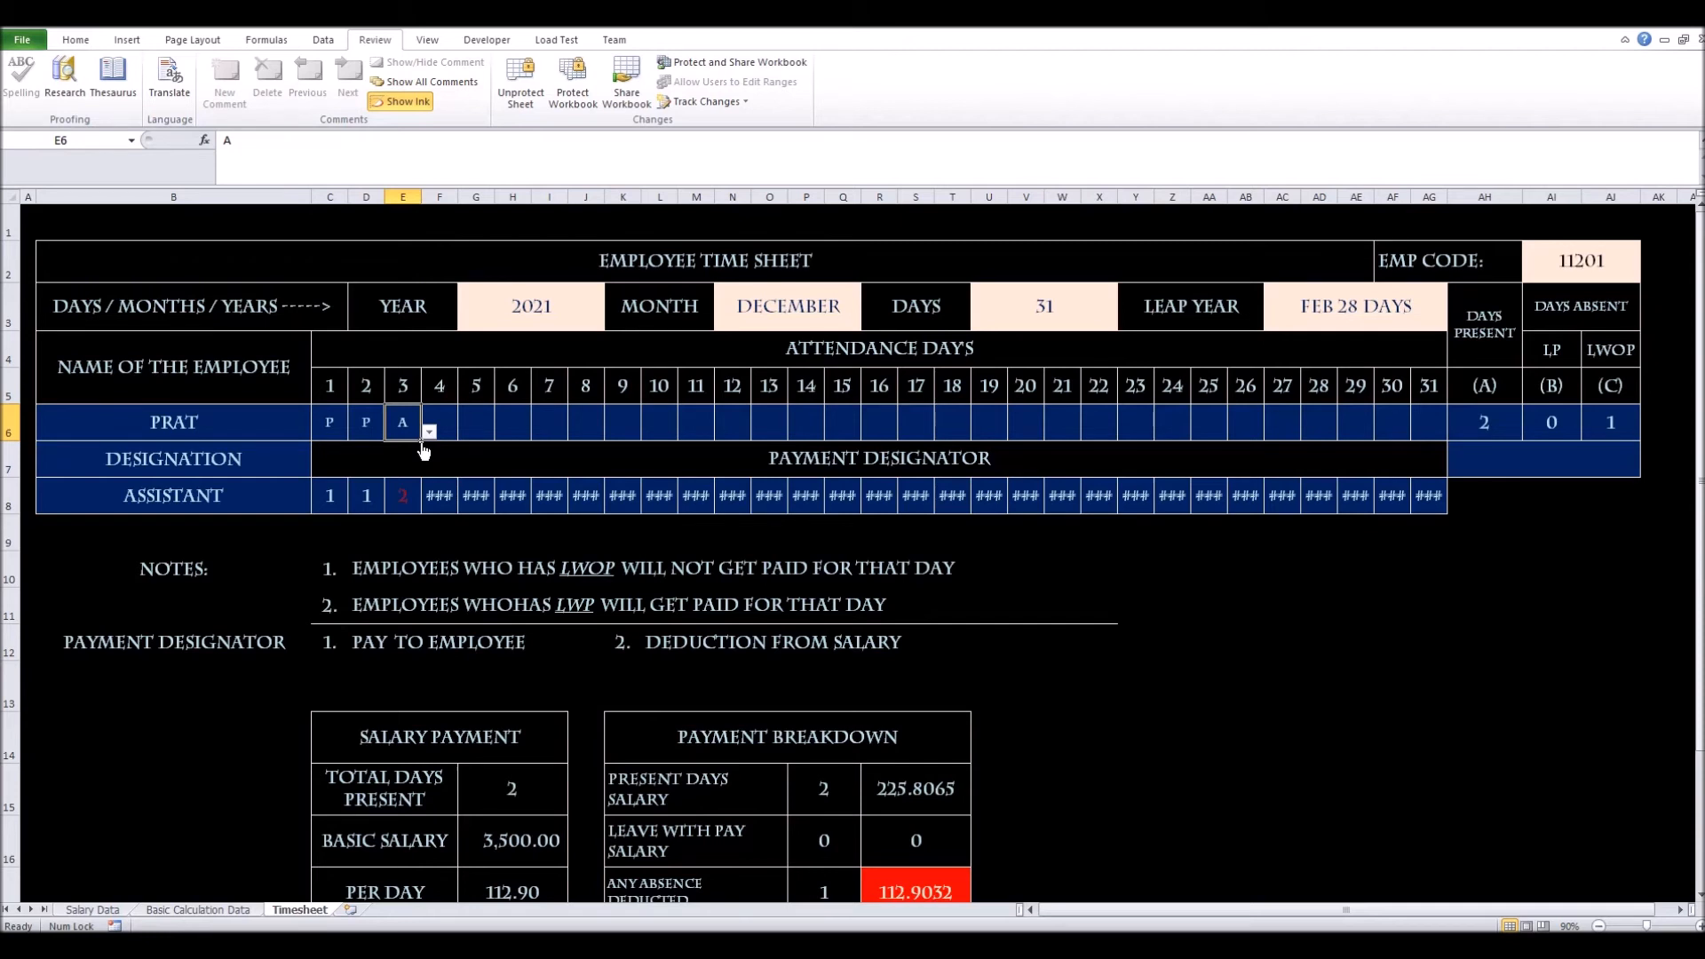
click(429, 433)
click(446, 435)
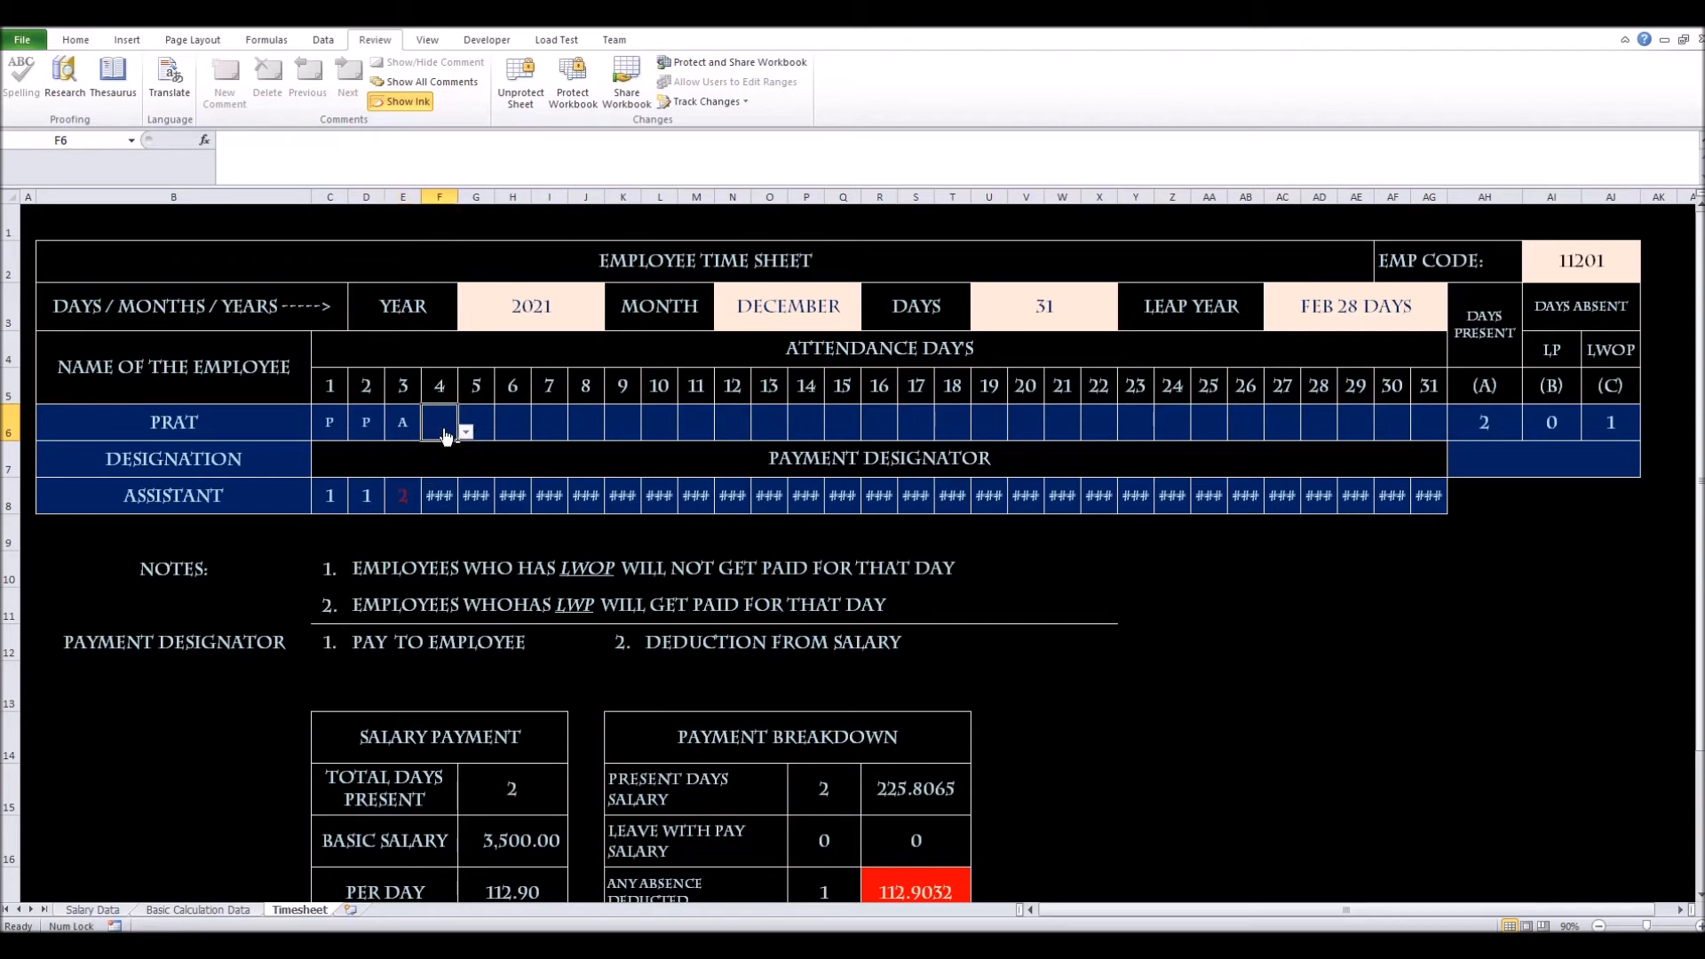
drag(406, 422, 1411, 430)
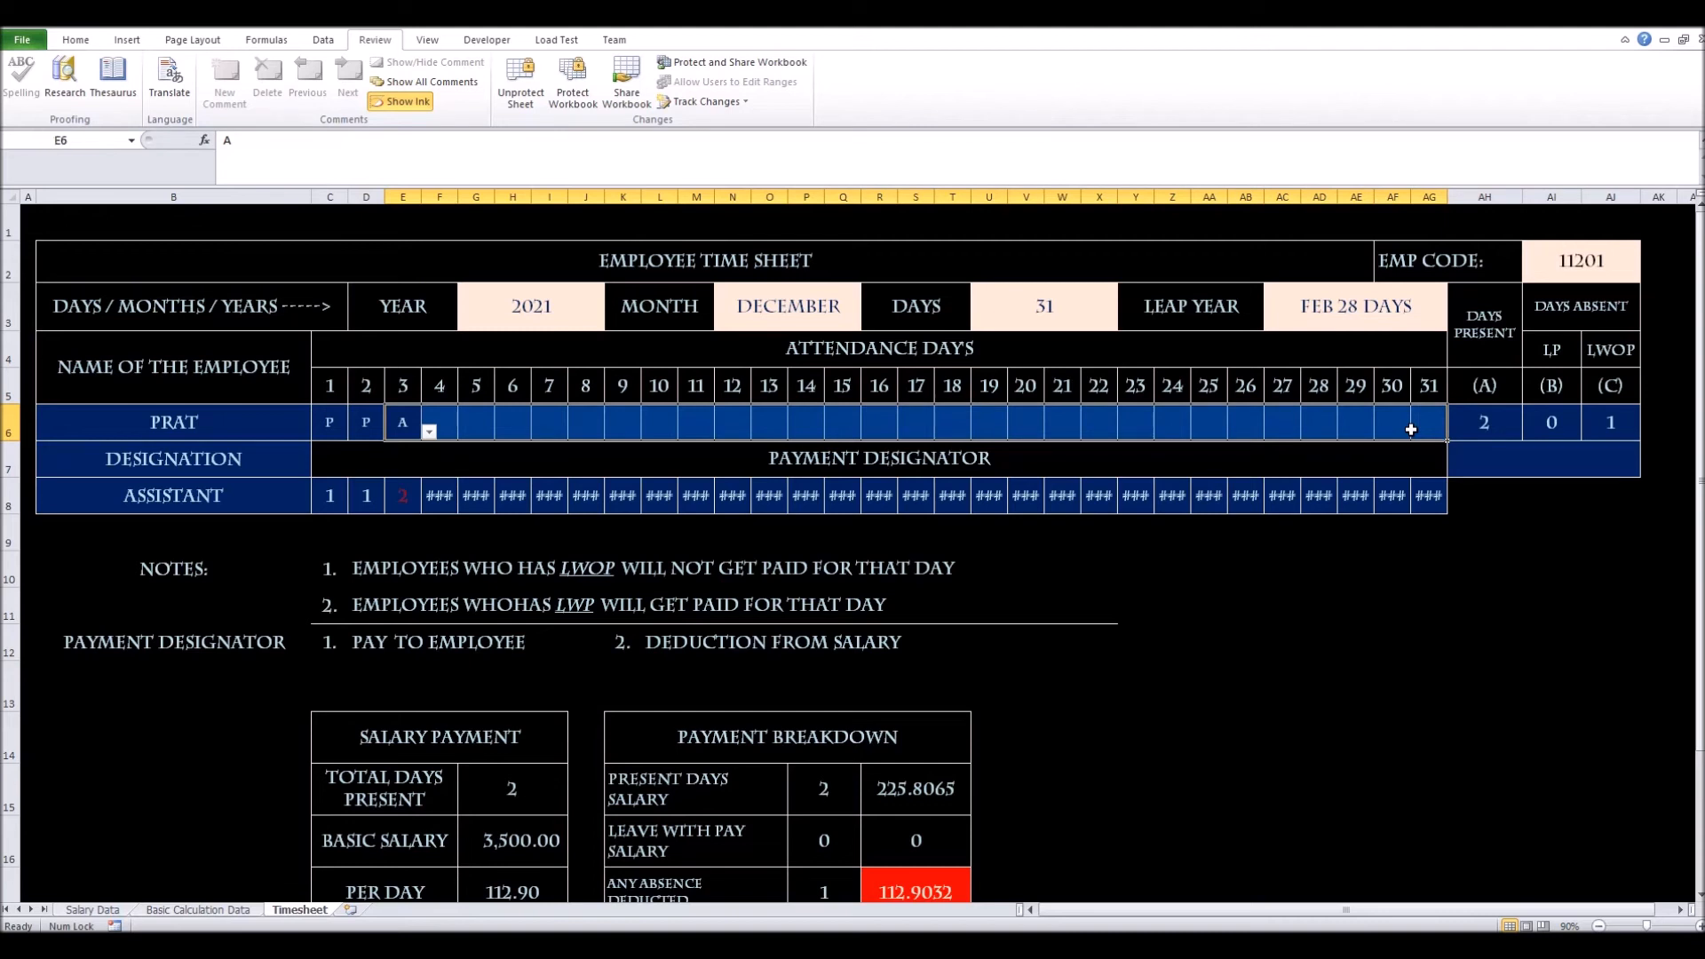
key(ctrl+r)
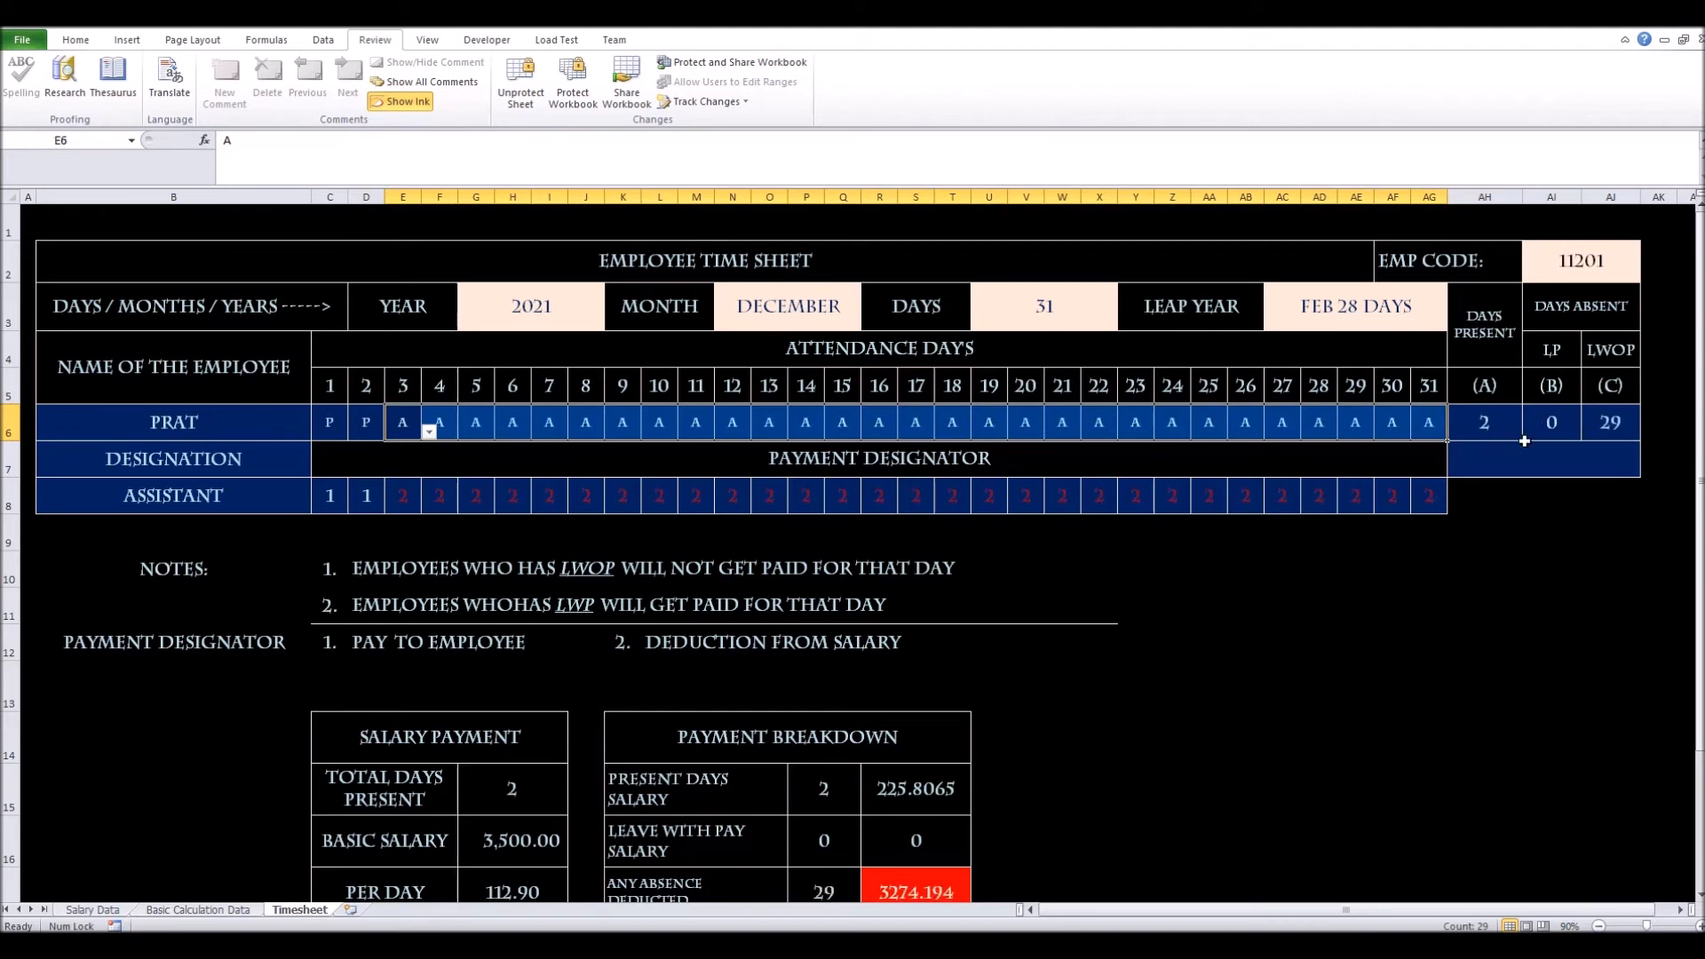
scroll(946, 595, down, 1)
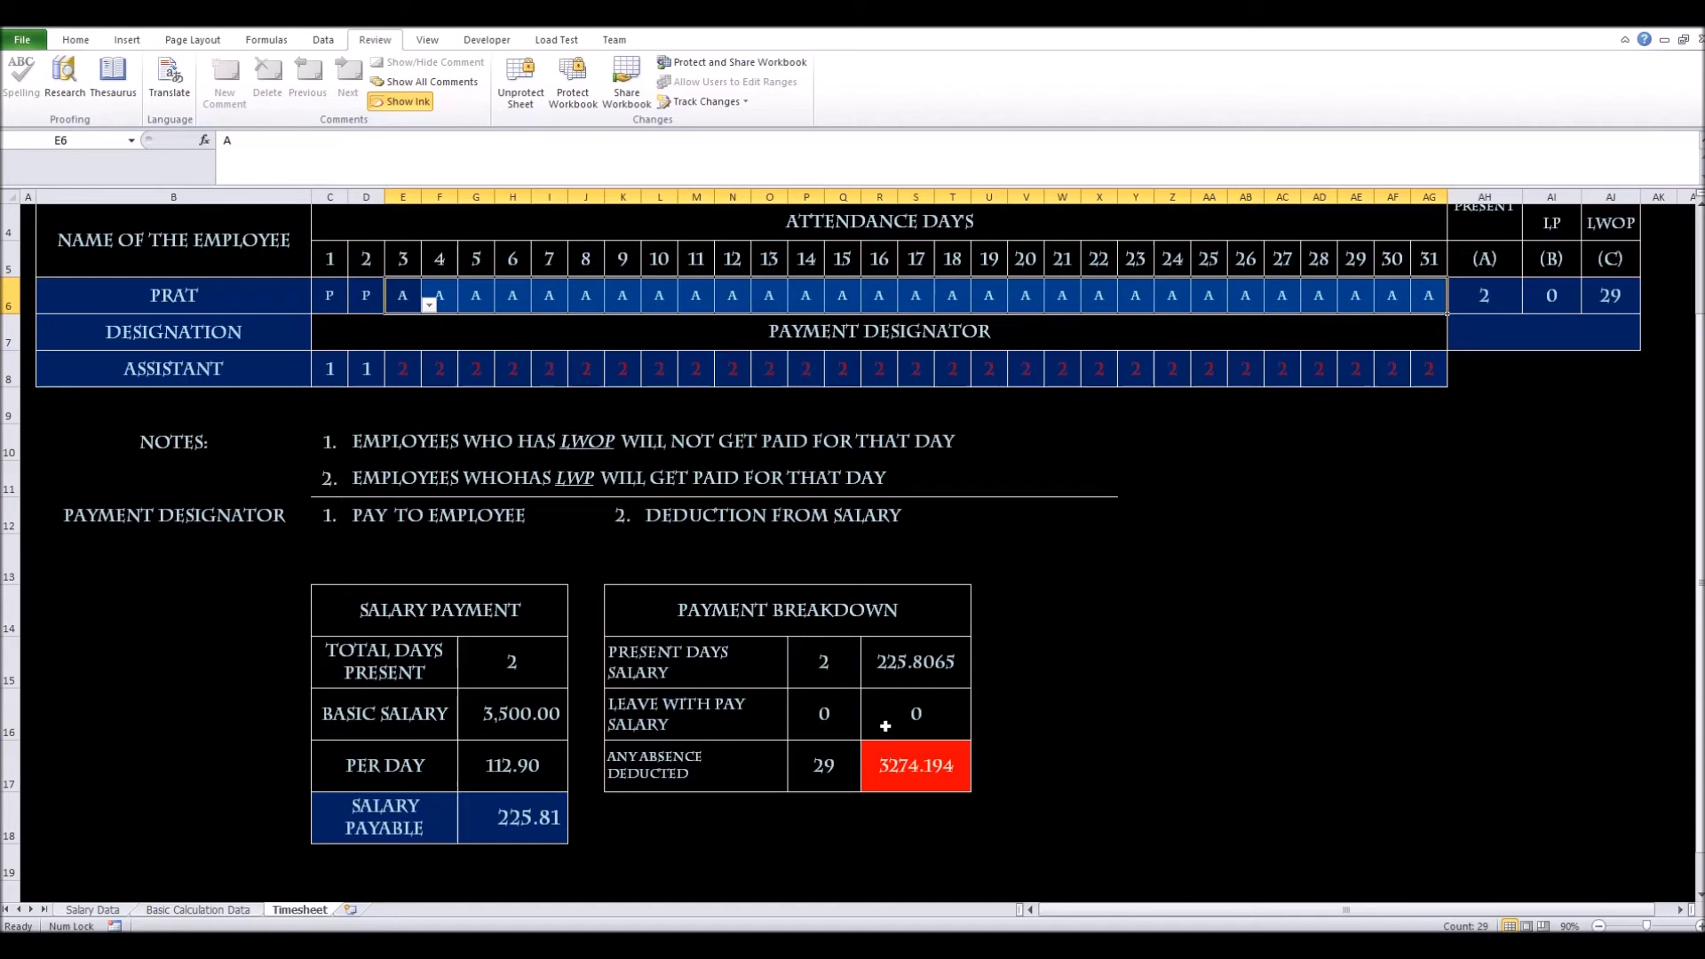
scroll(885, 725, up, 1)
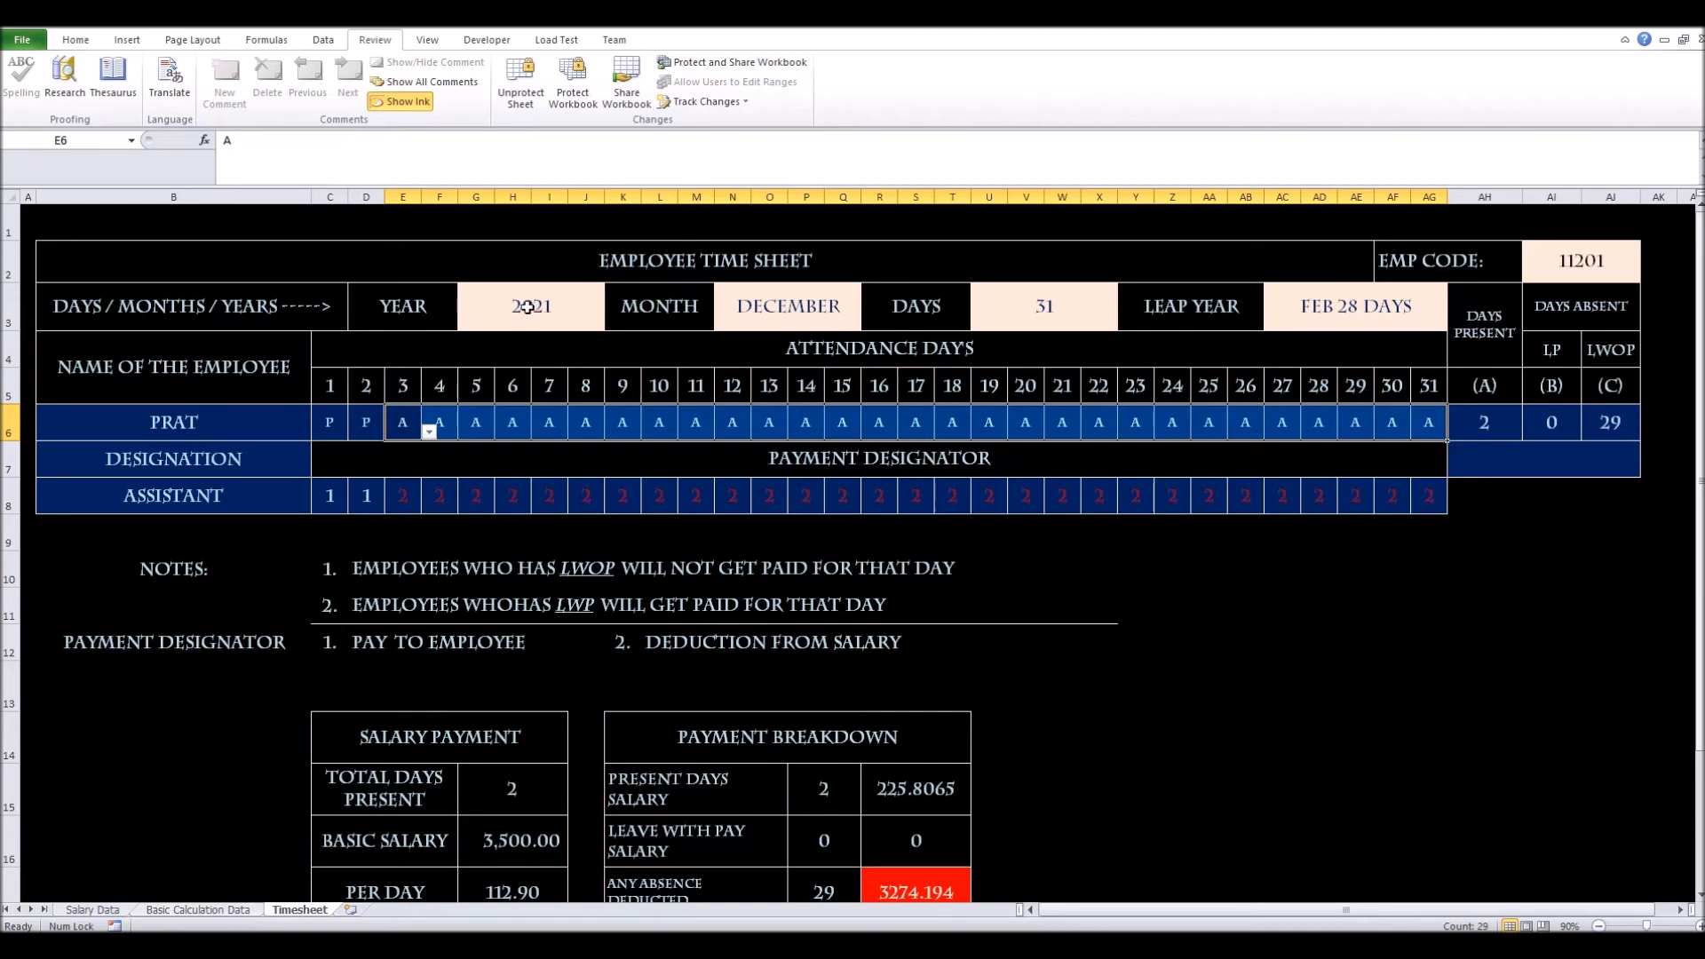
click(261, 143)
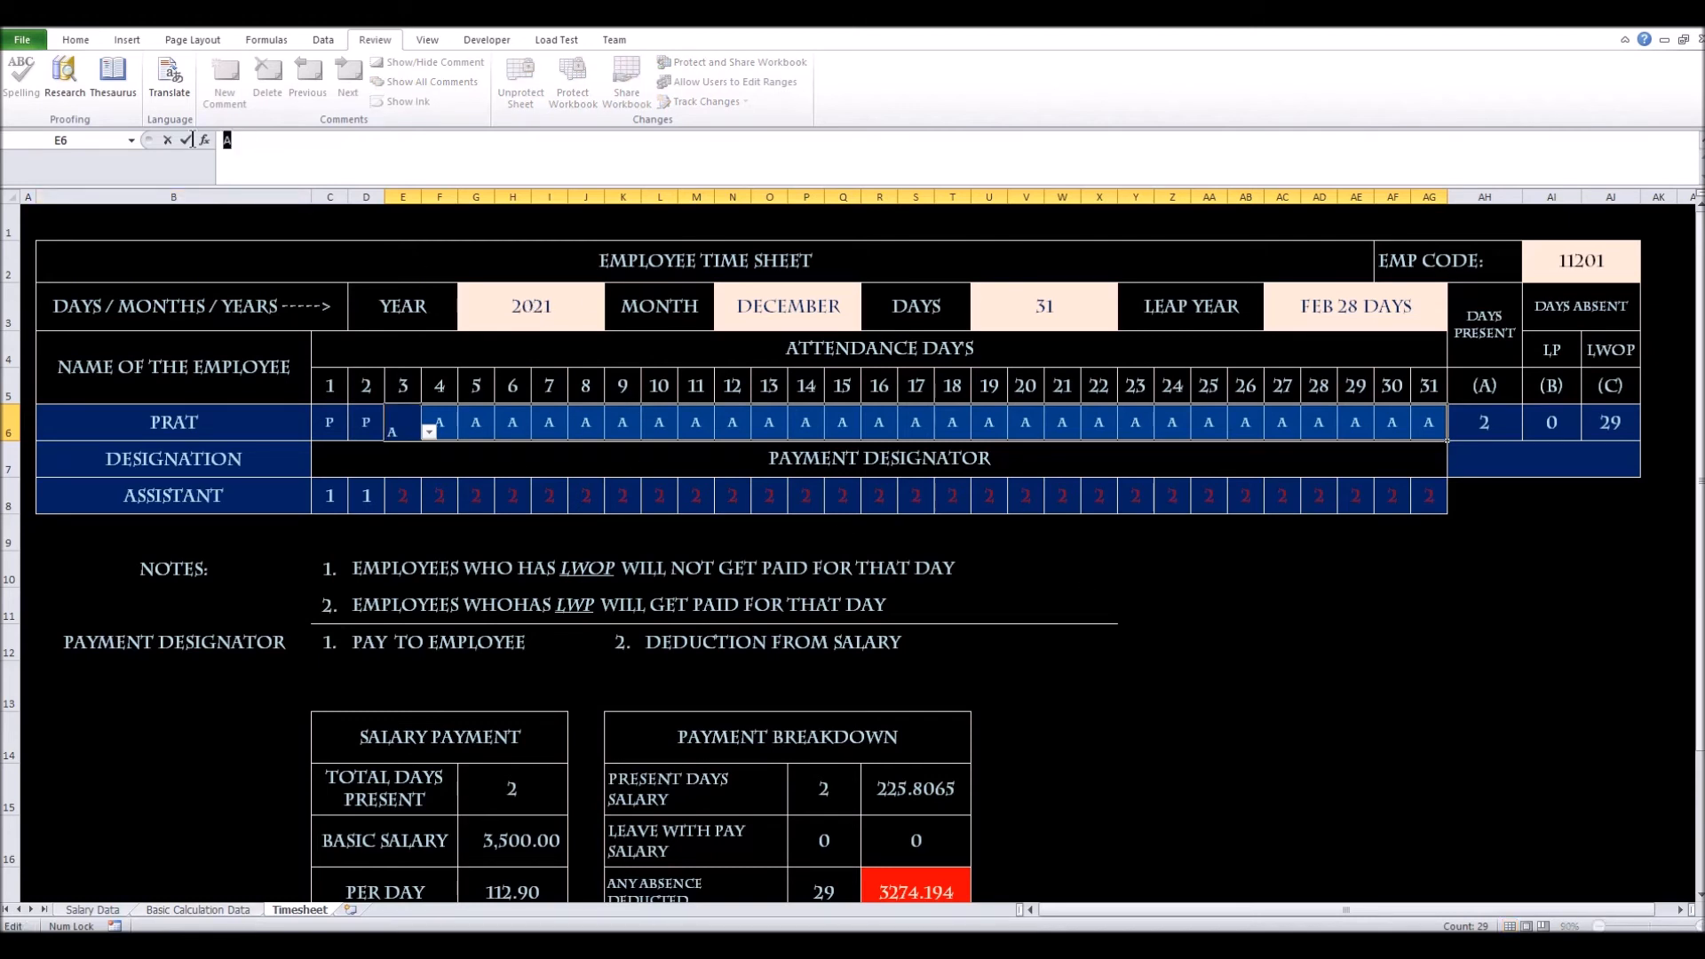
drag(222, 142, 313, 153)
text(@trimazon)
drag(302, 142, 206, 140)
click(246, 144)
click(168, 146)
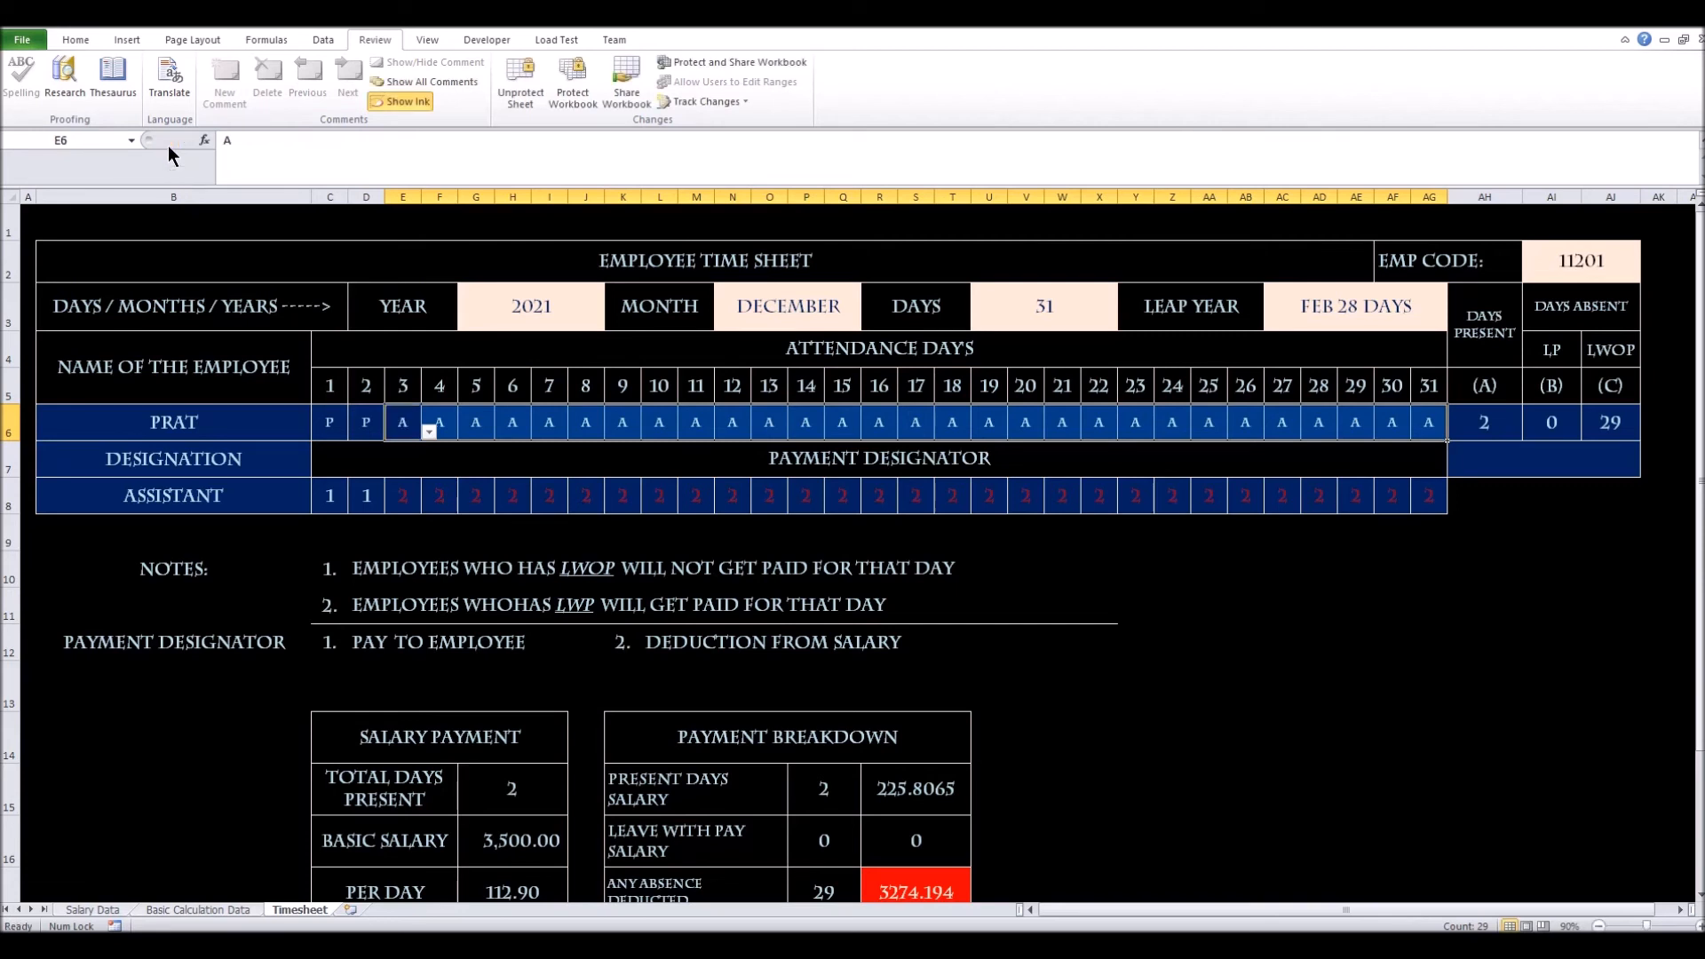
double_click(227, 140)
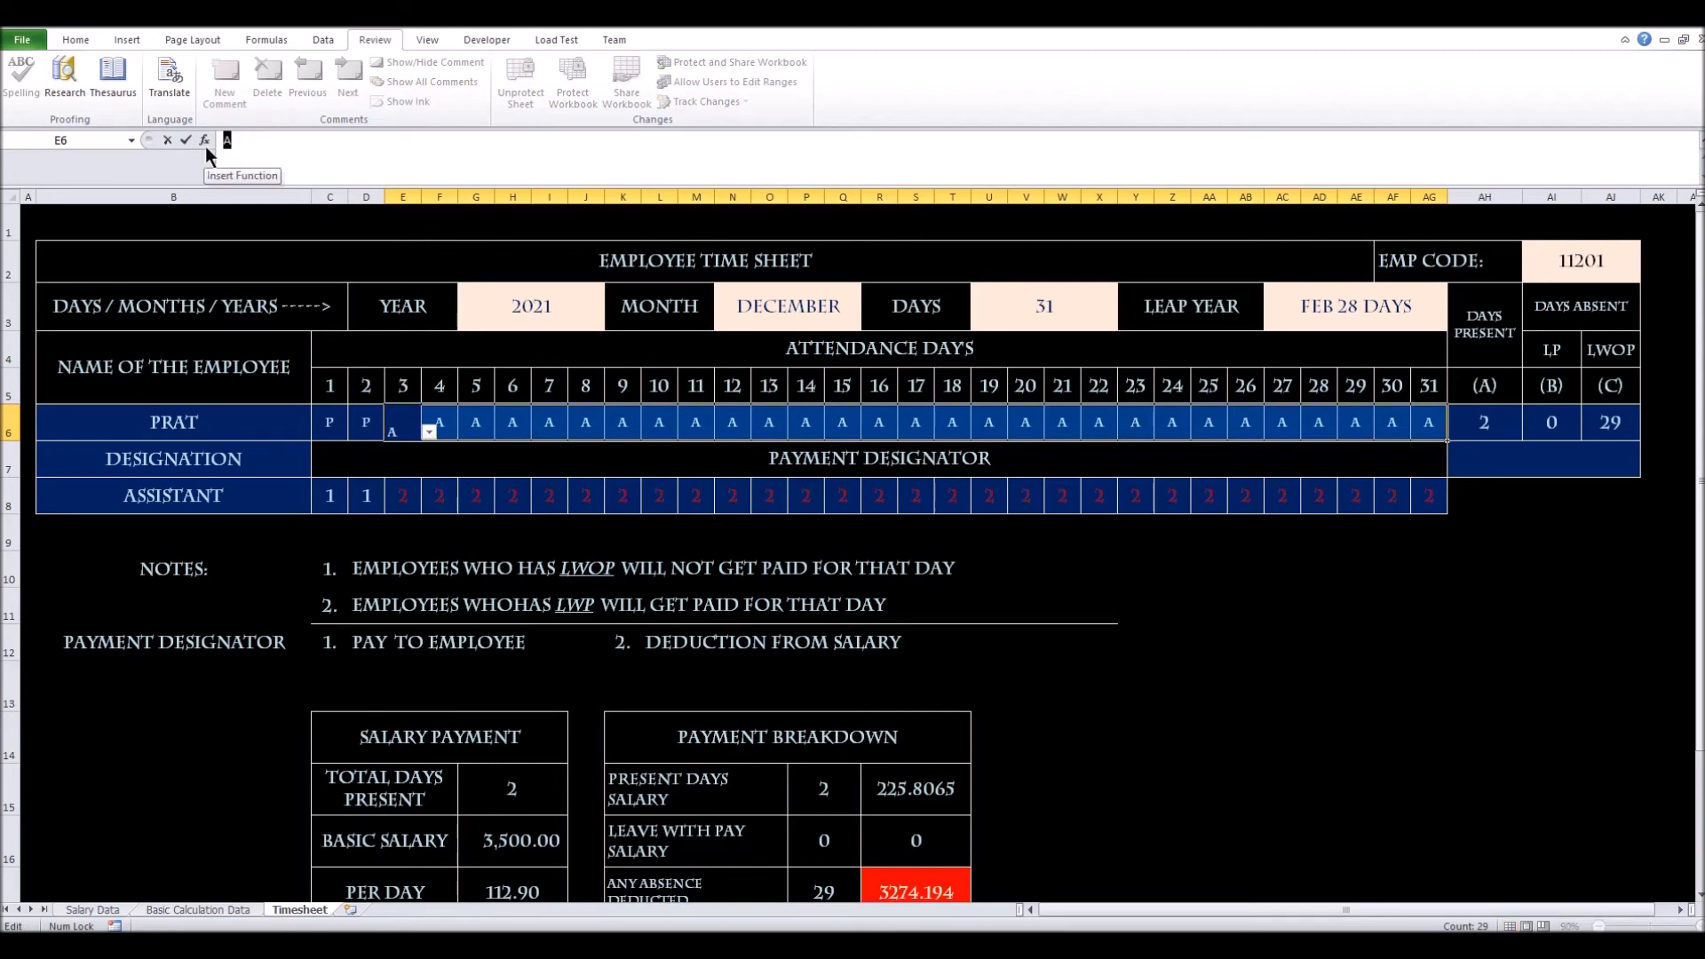
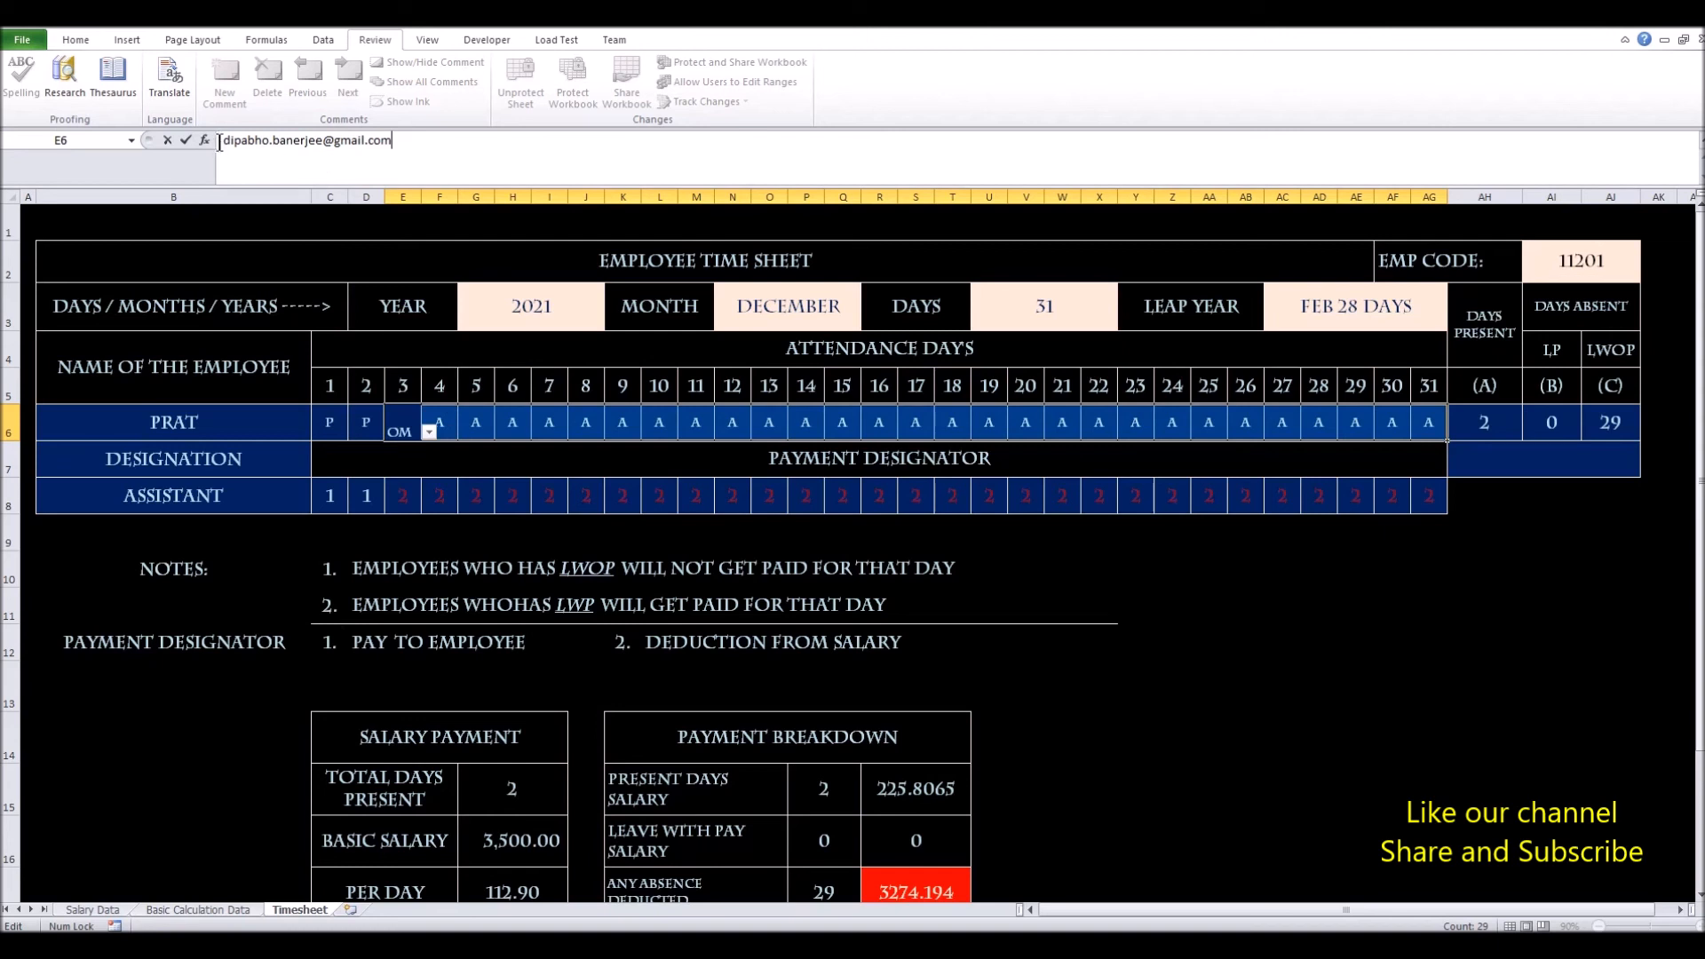
drag(217, 141, 472, 142)
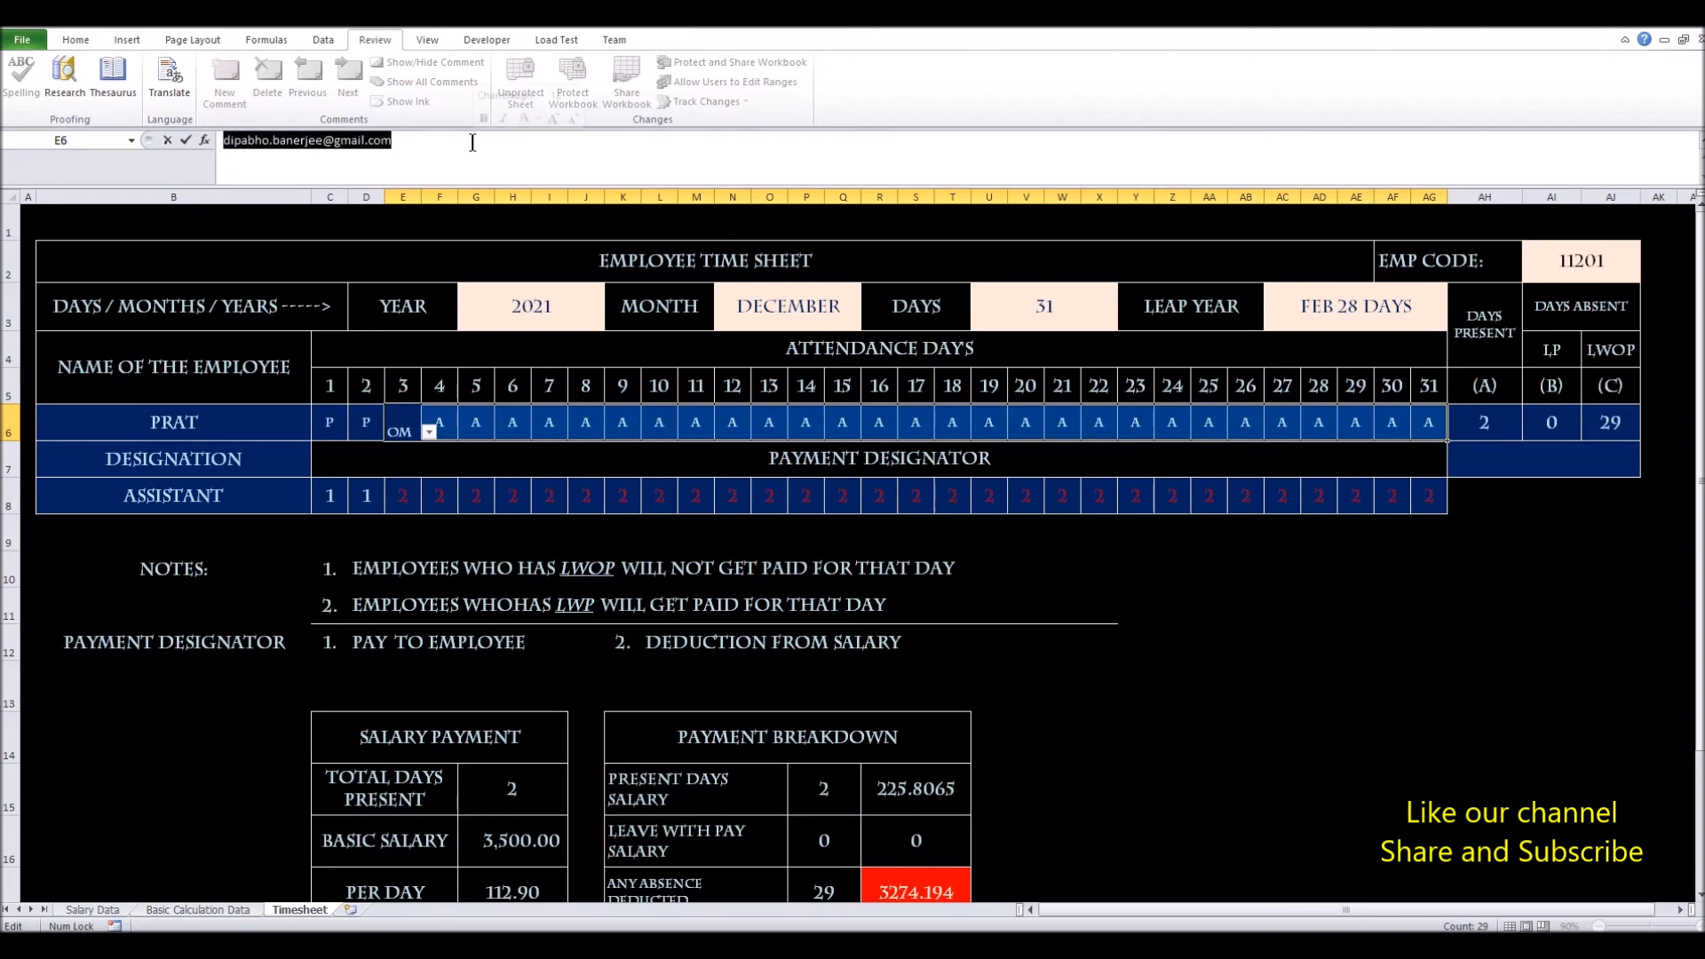
click(166, 140)
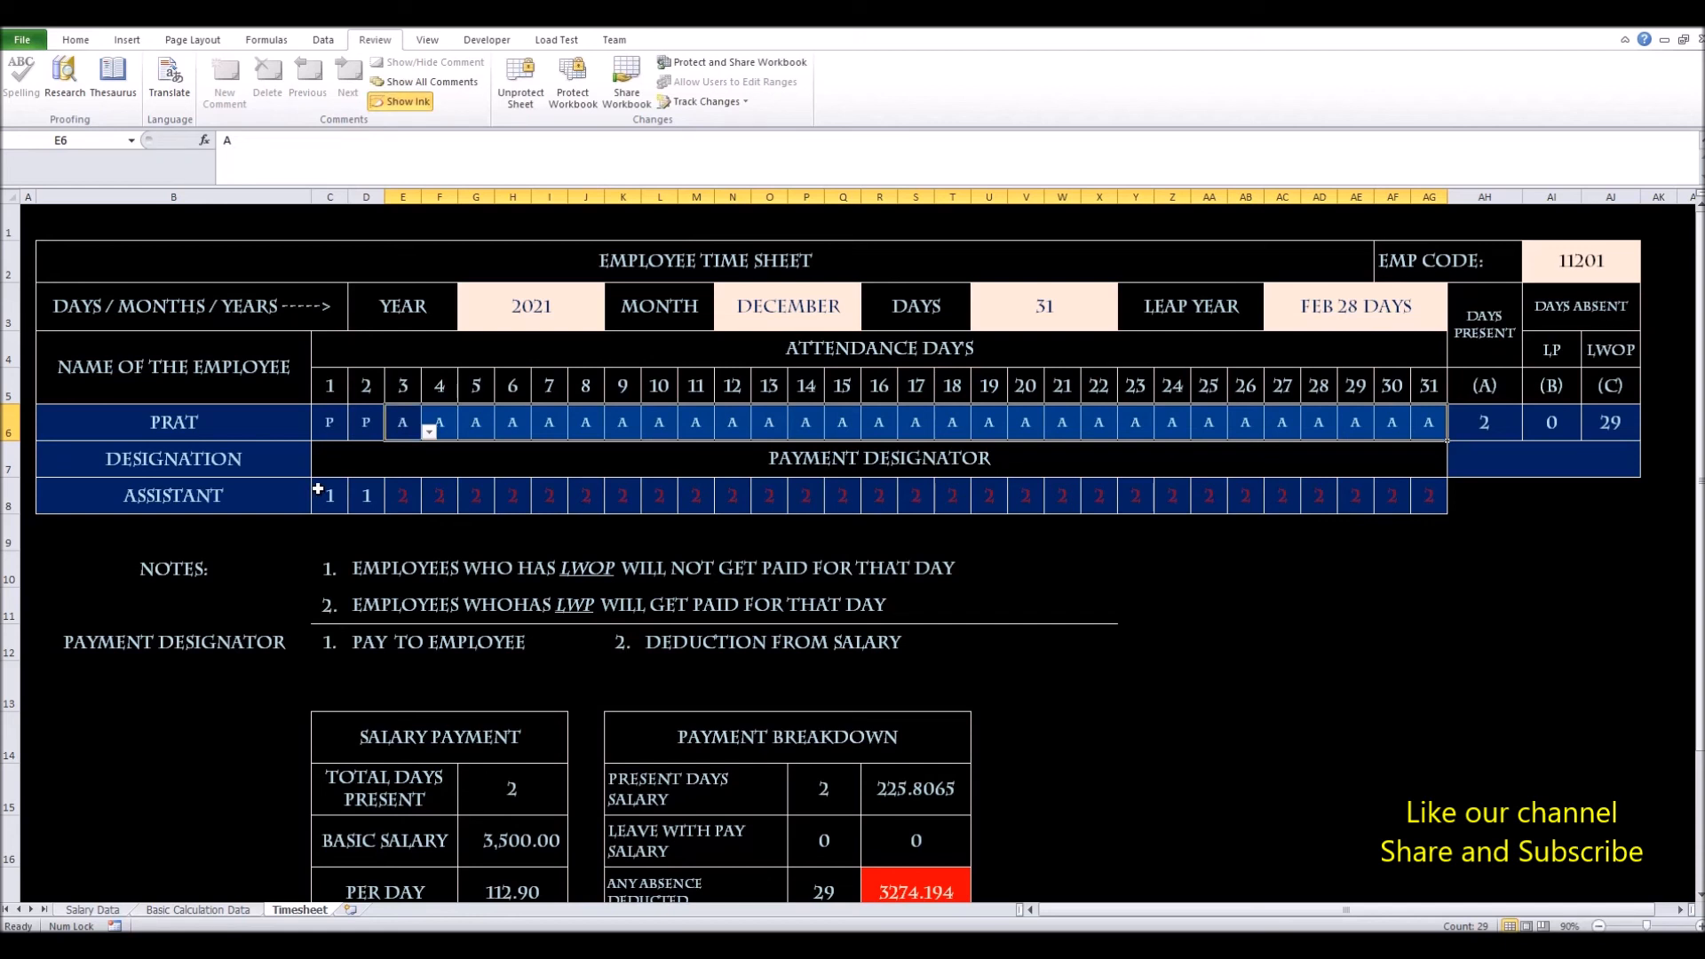